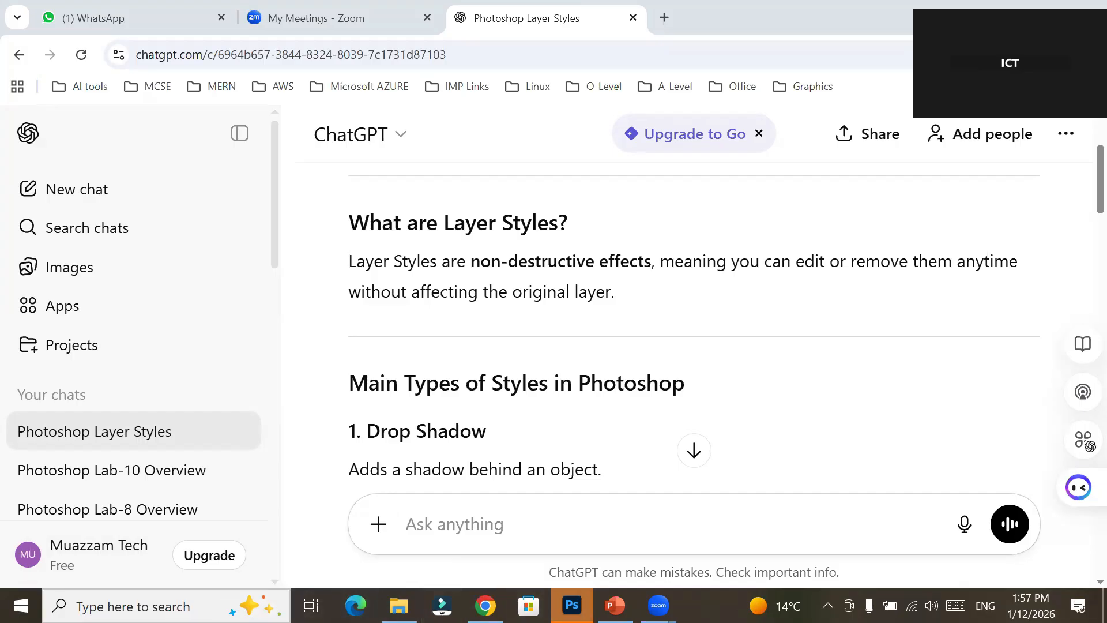
# Switch to Photoshop, open the recent photo of the woman on the lake pier, and convert its Background into a regular layer.
pyautogui.click(571, 605)
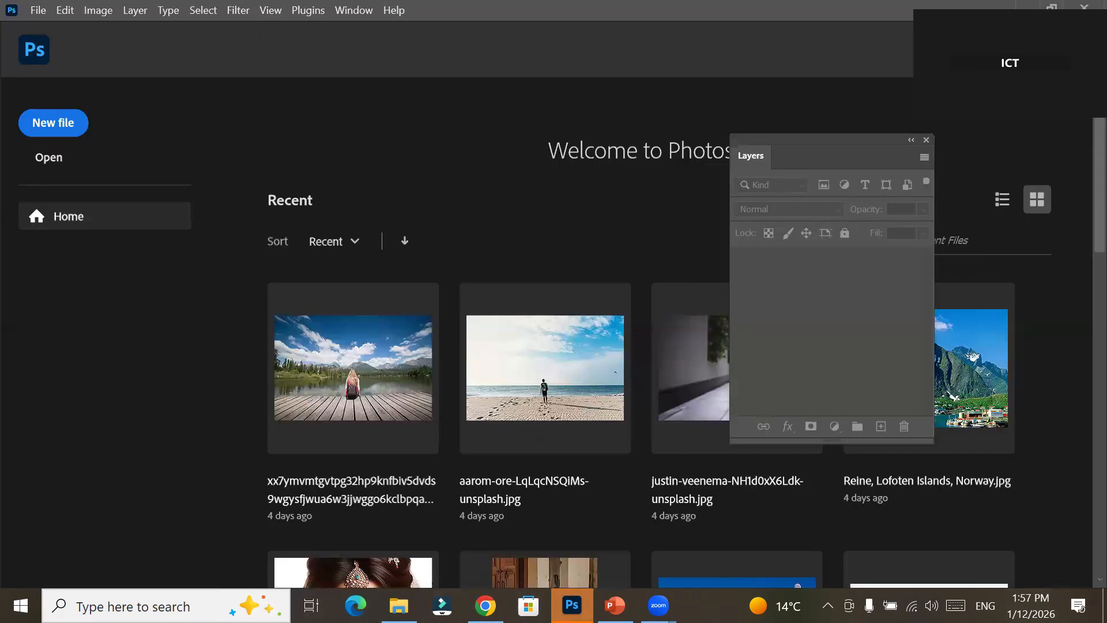
pyautogui.click(379, 398)
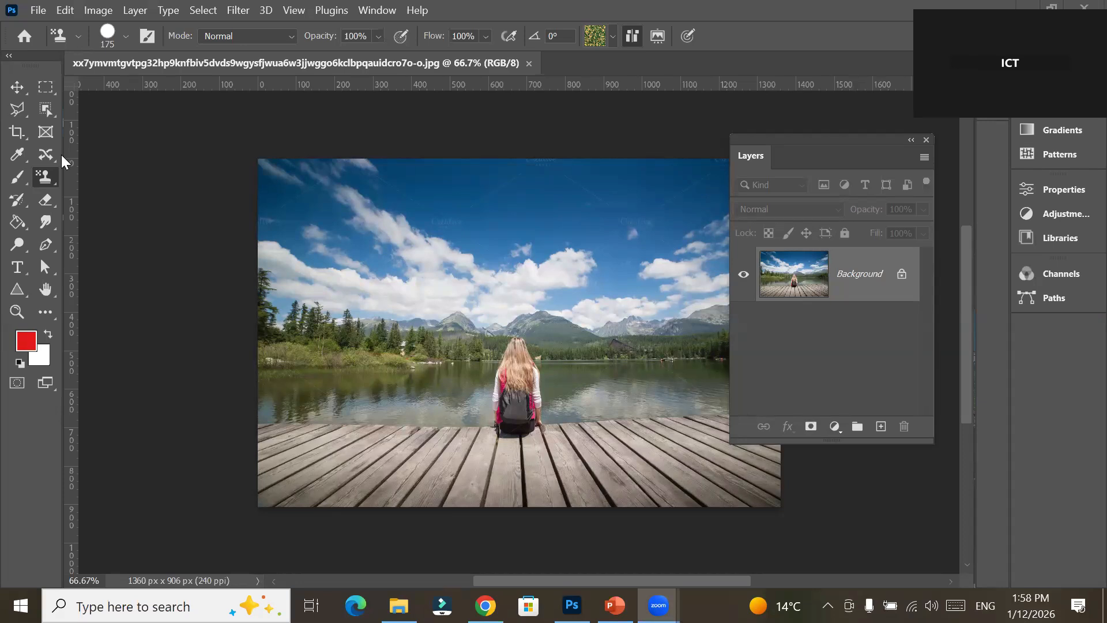
pyautogui.click(877, 276)
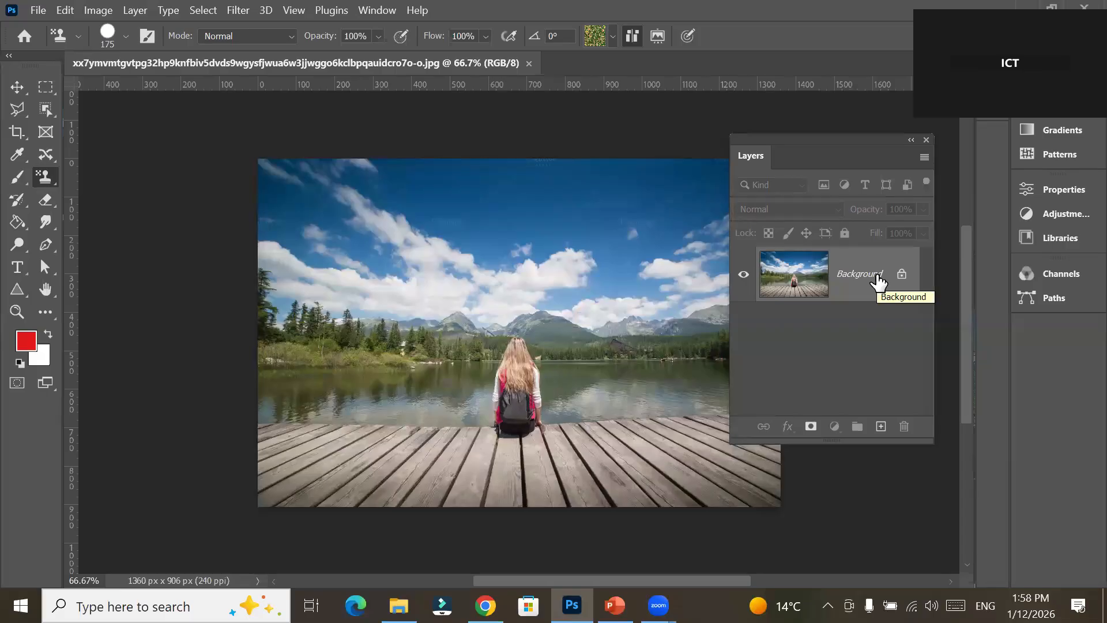
pyautogui.doubleClick(878, 278)
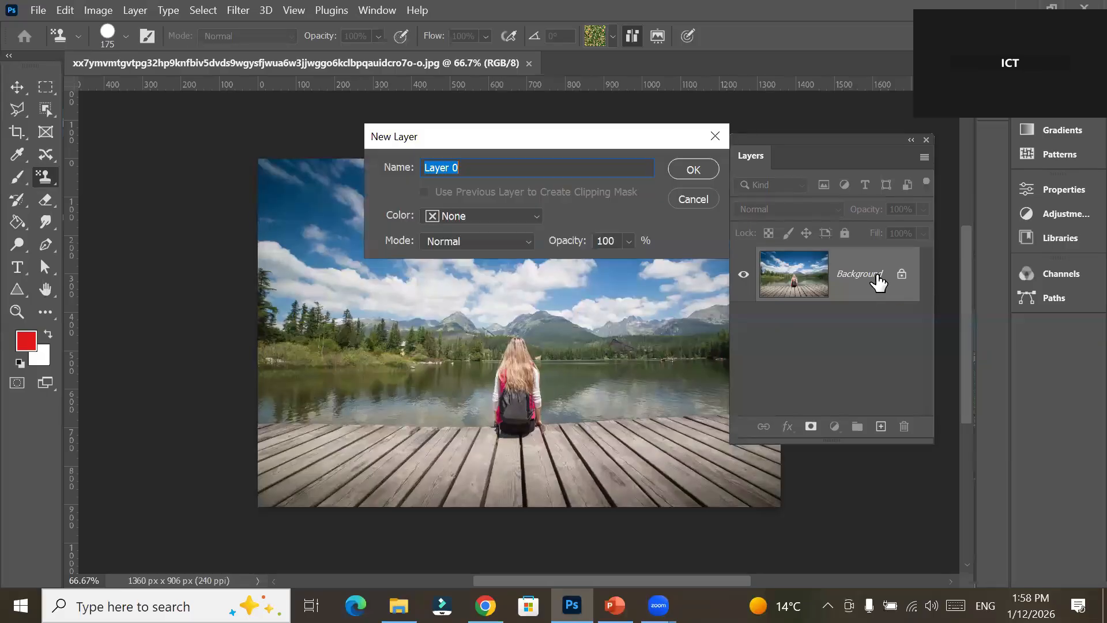
pyautogui.click(690, 170)
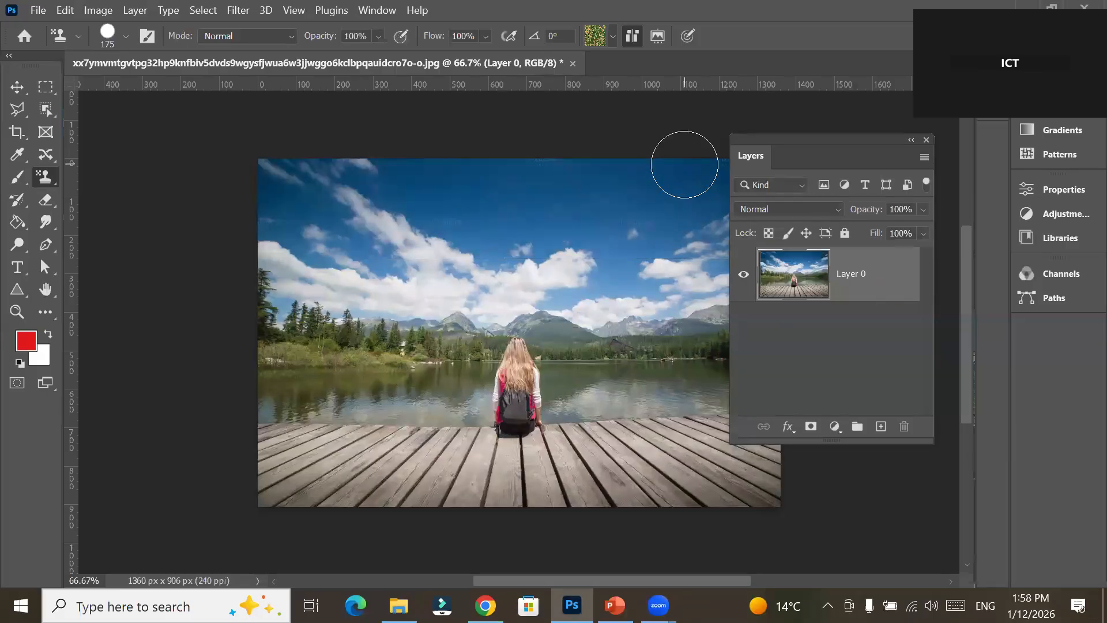
pyautogui.click(788, 427)
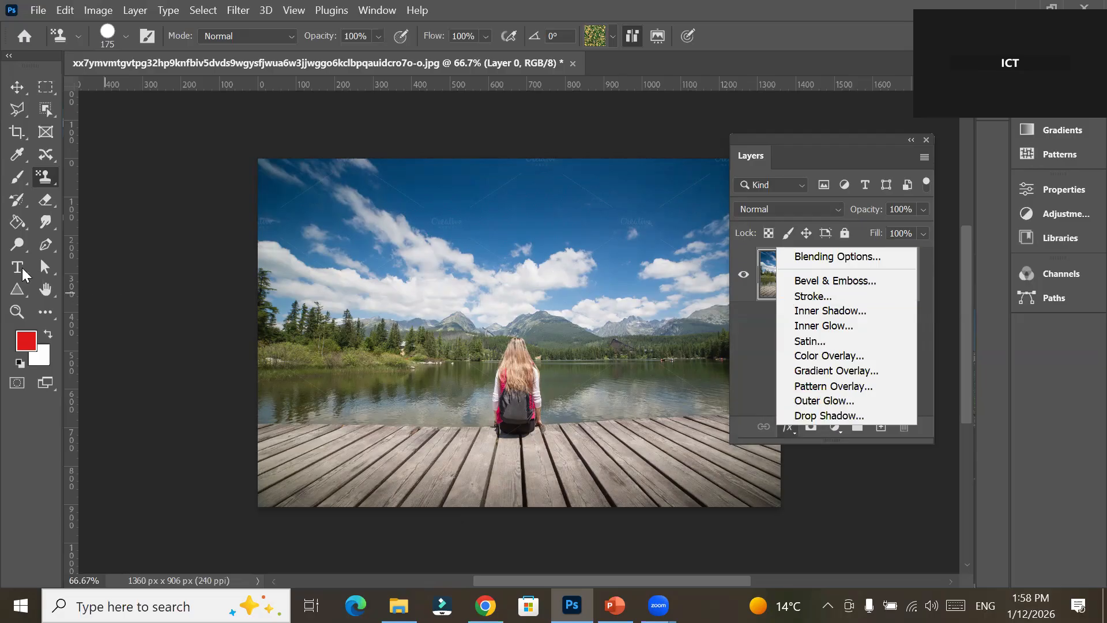
pyautogui.click(18, 267)
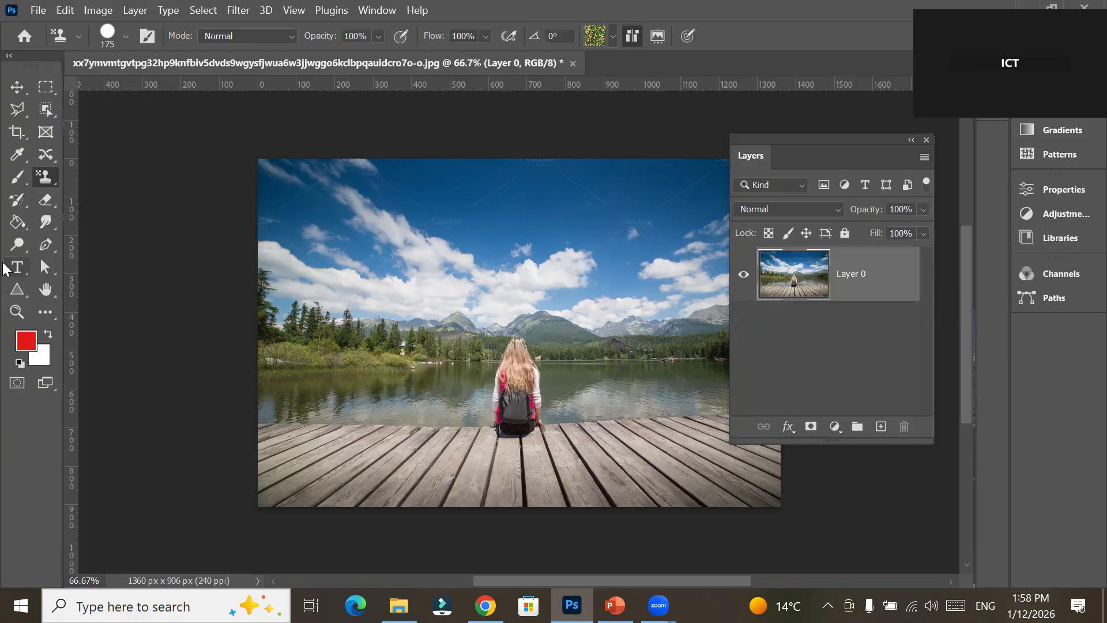
# Add the horizontal text "Blue Sky" across the sky of the photo in 48 pt Wide Latin.
pyautogui.click(17, 267)
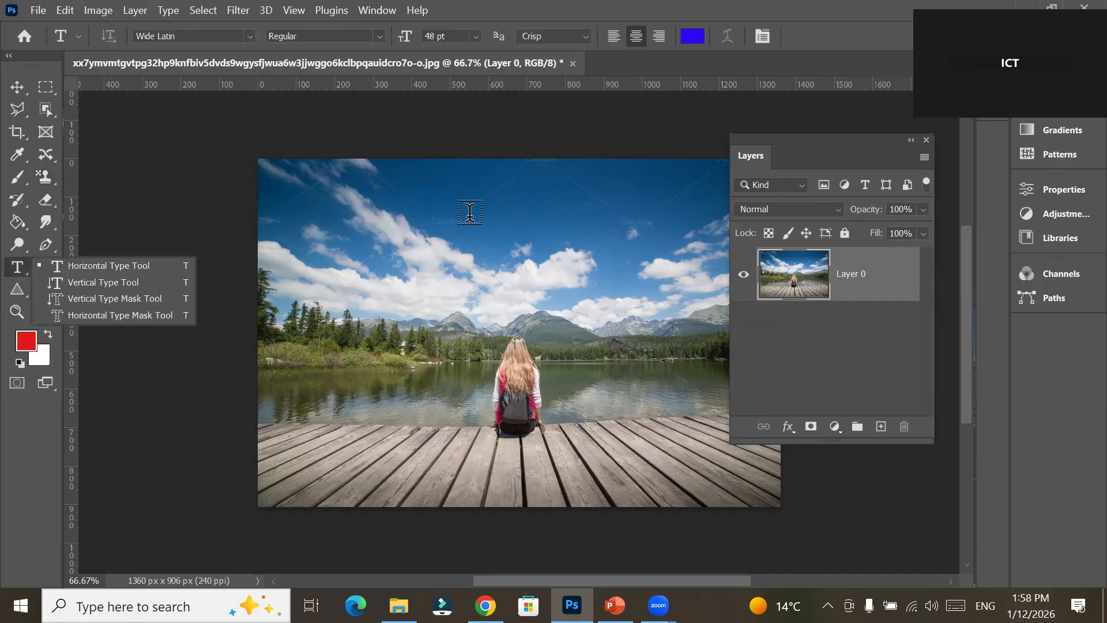
pyautogui.click(470, 213)
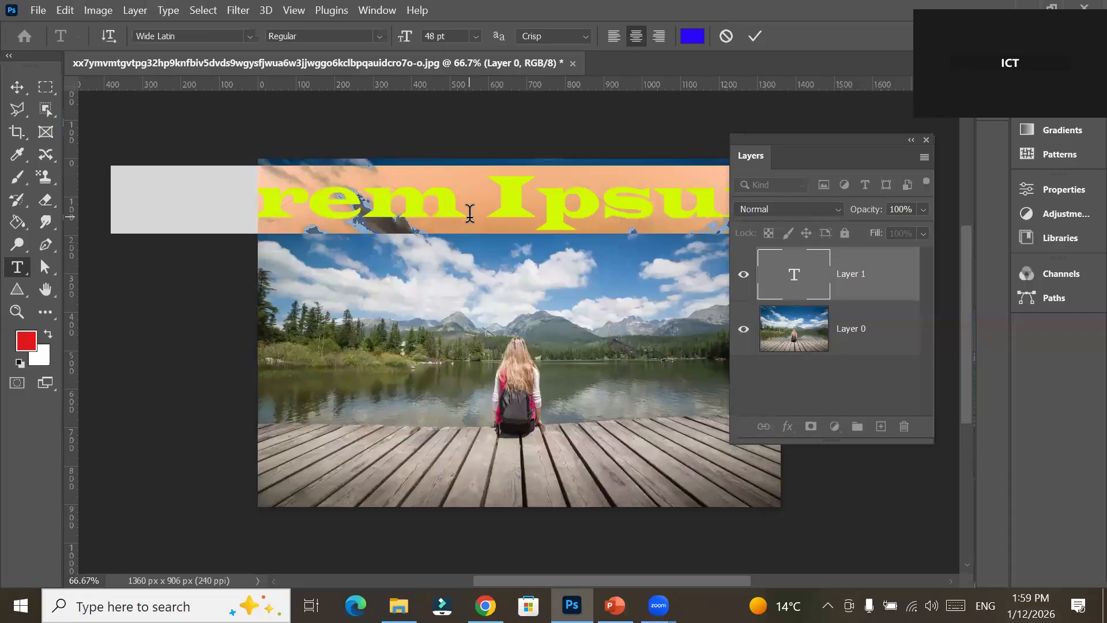
pyautogui.click(470, 213)
pyautogui.write('NI')
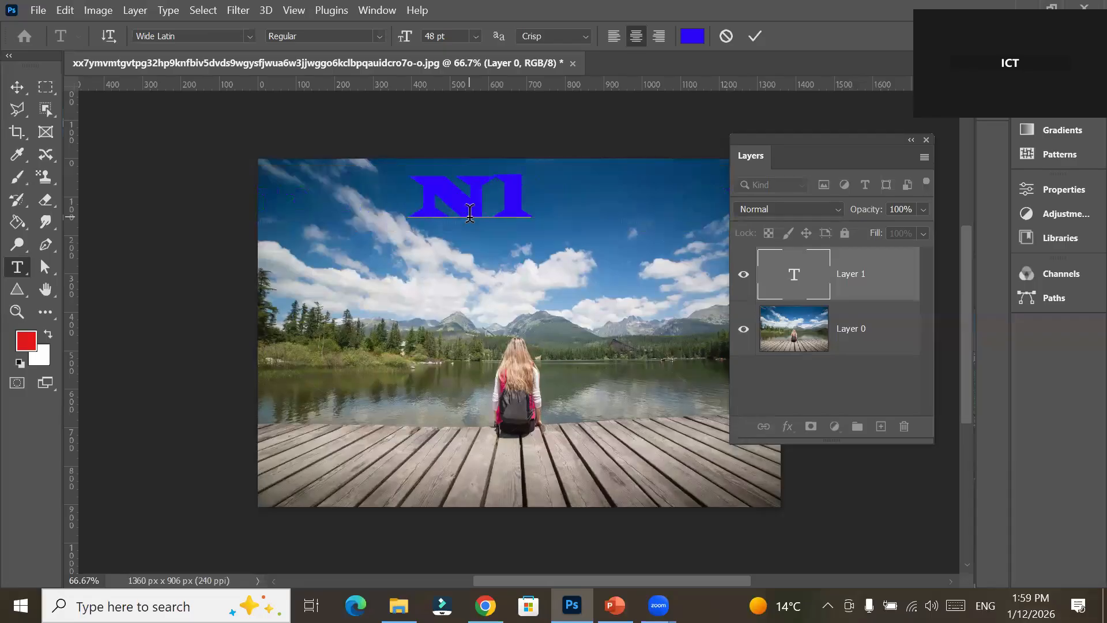
pyautogui.press('BackSpace')
pyautogui.press('BackSpace')
pyautogui.write('B')
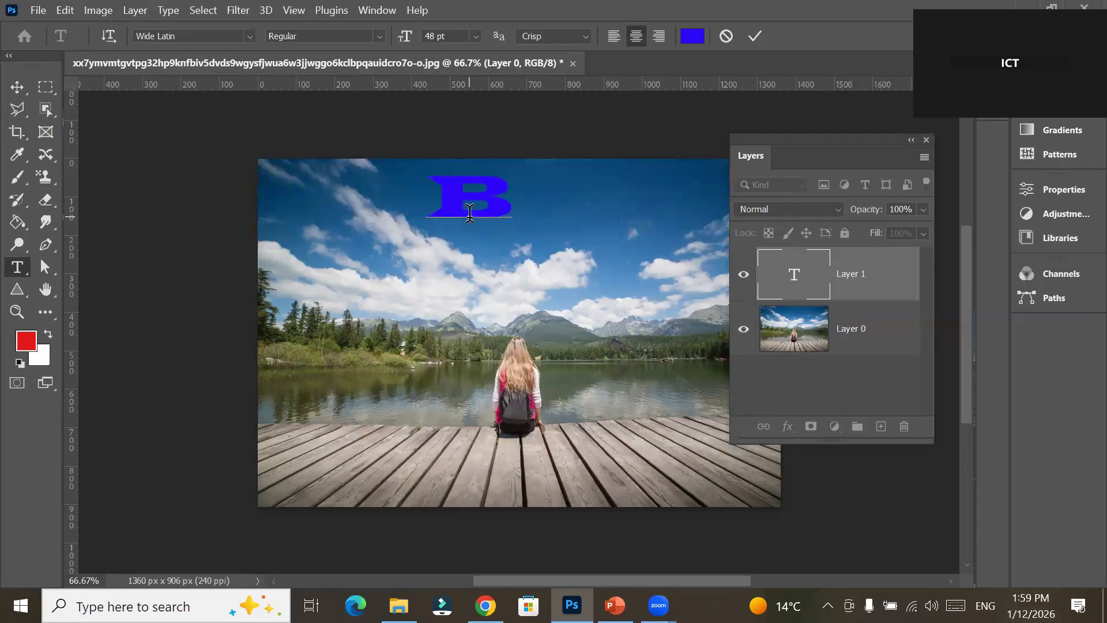
pyautogui.write('lue')
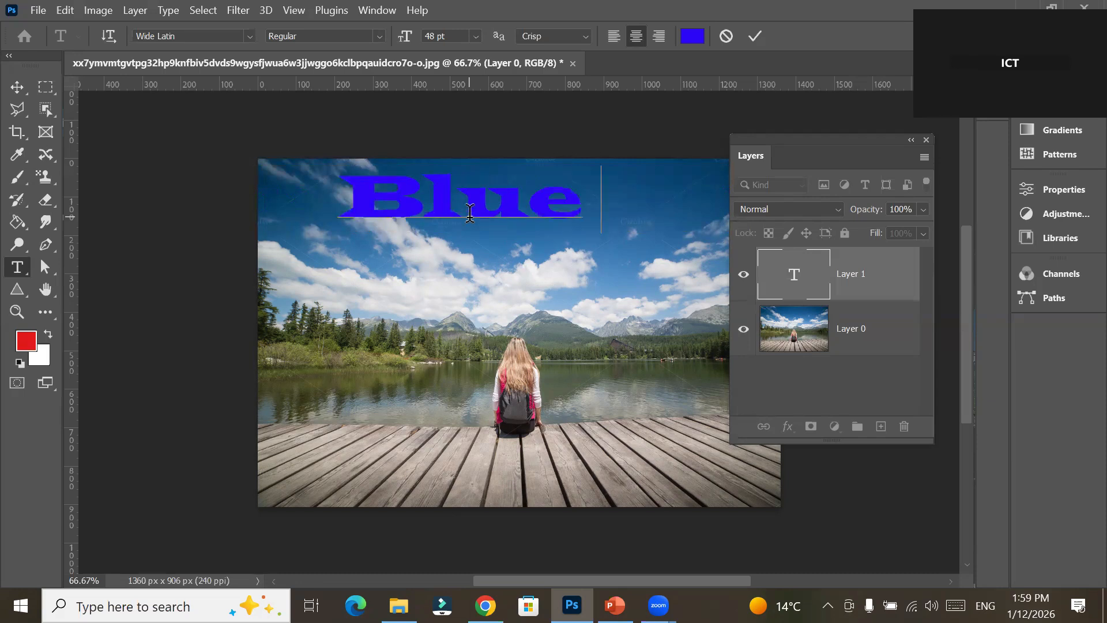
pyautogui.write(' S')
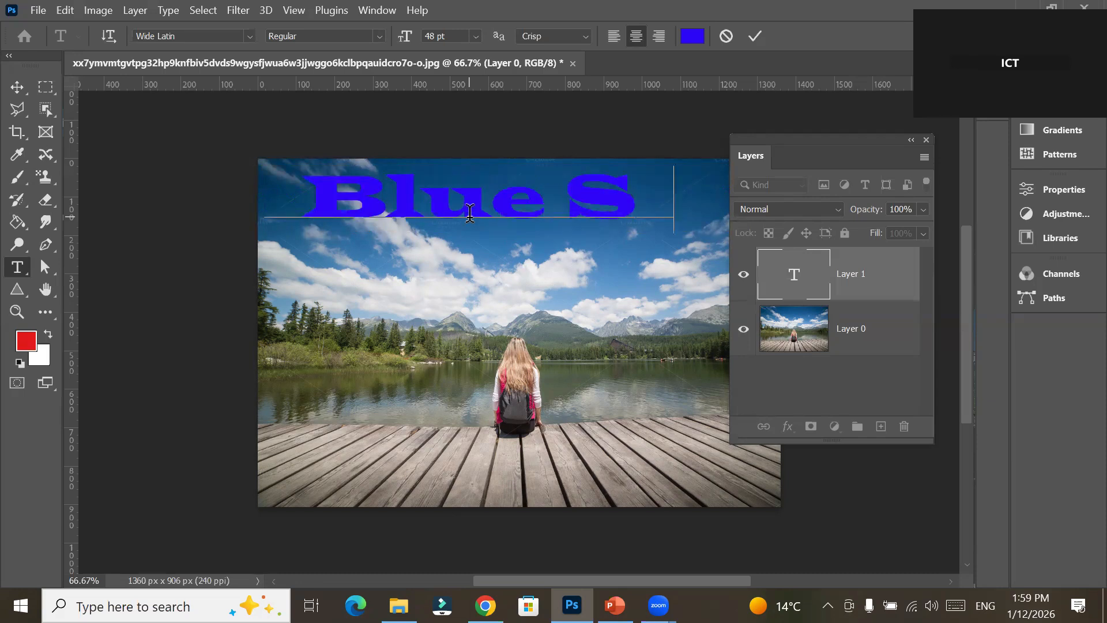
pyautogui.write('ky')
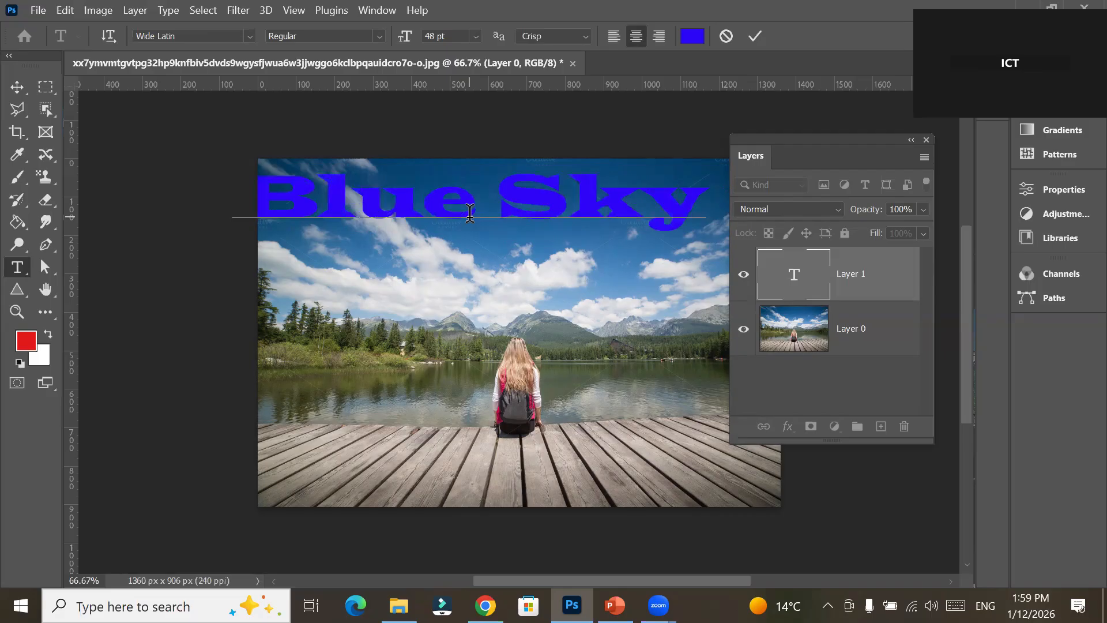
pyautogui.click(755, 36)
# Uncover the upper part of the photo and move the "Blue Sky" text horizontally so that it fits within the image.
pyautogui.moveTo(814, 154); pyautogui.dragTo(825, 252)
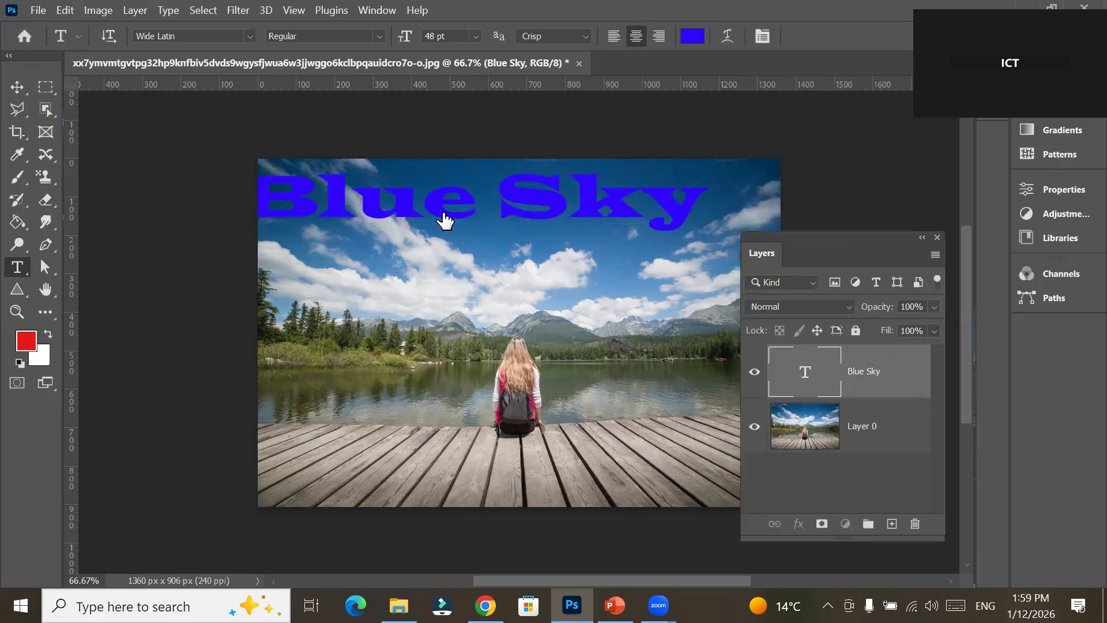
pyautogui.click(18, 91)
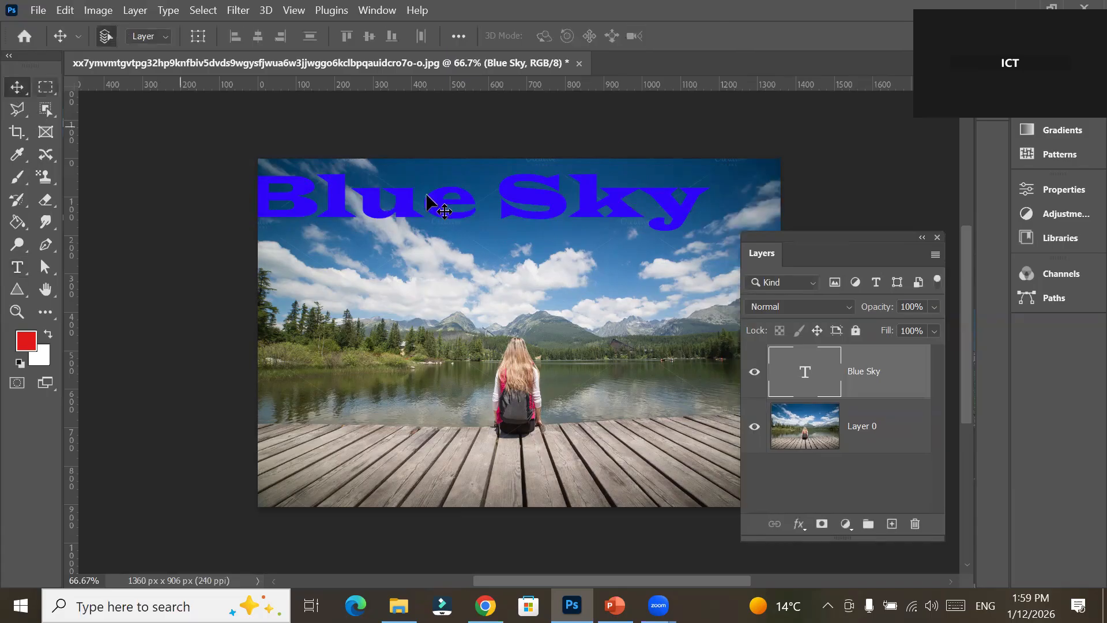
pyautogui.moveTo(542, 211); pyautogui.dragTo(526, 212)
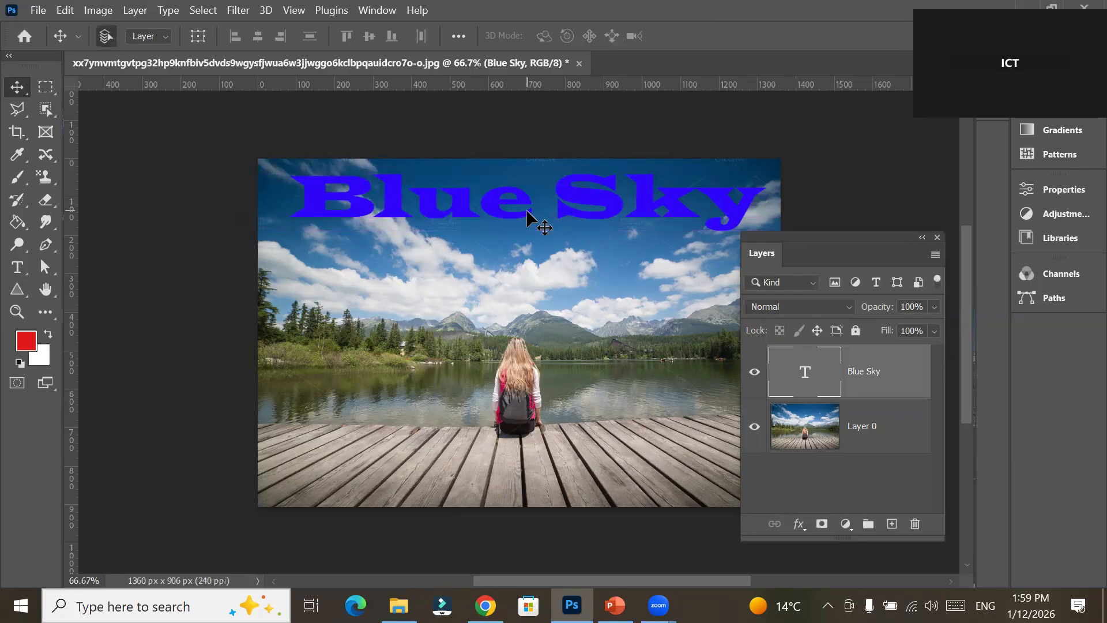
# Change the color of the "Blue Sky" text to white and commit the edit.
pyautogui.doubleClick(596, 203)
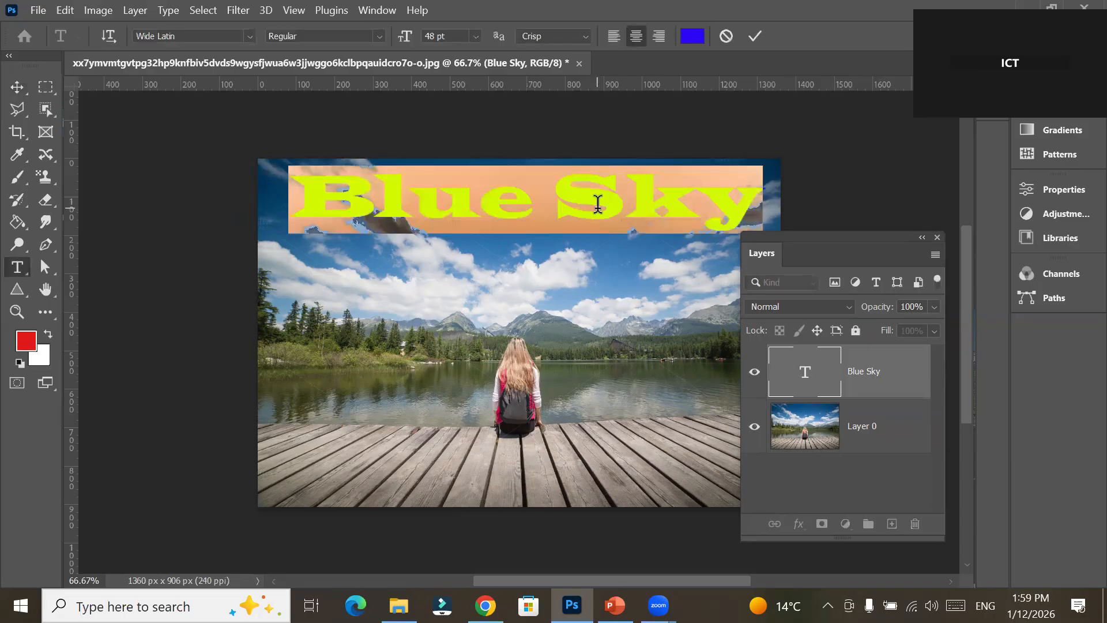
pyautogui.click(693, 37)
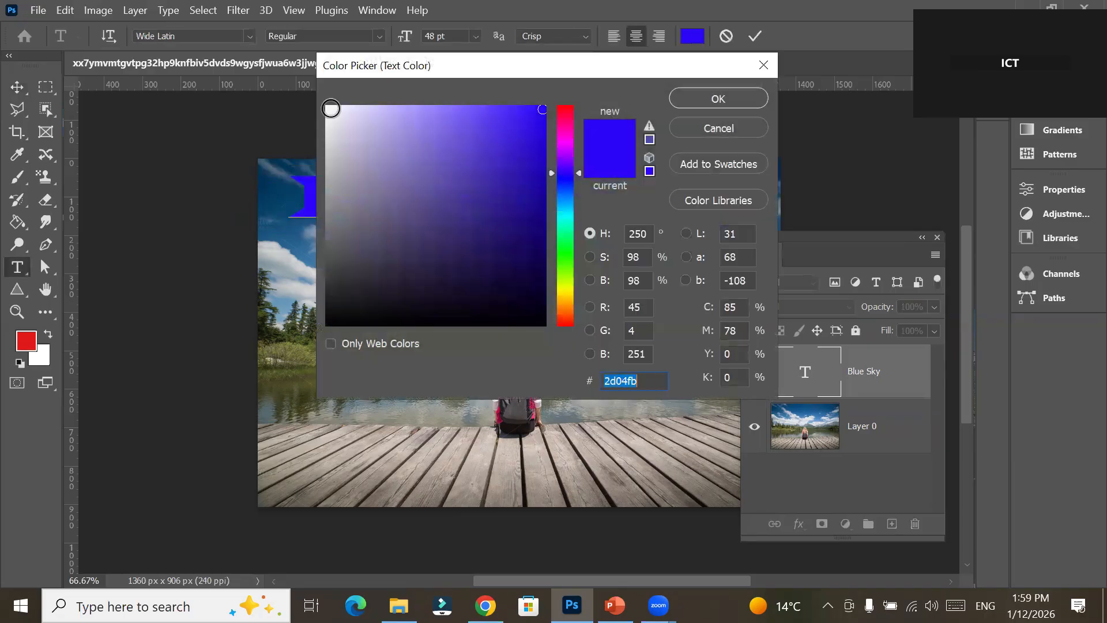
pyautogui.click(744, 101)
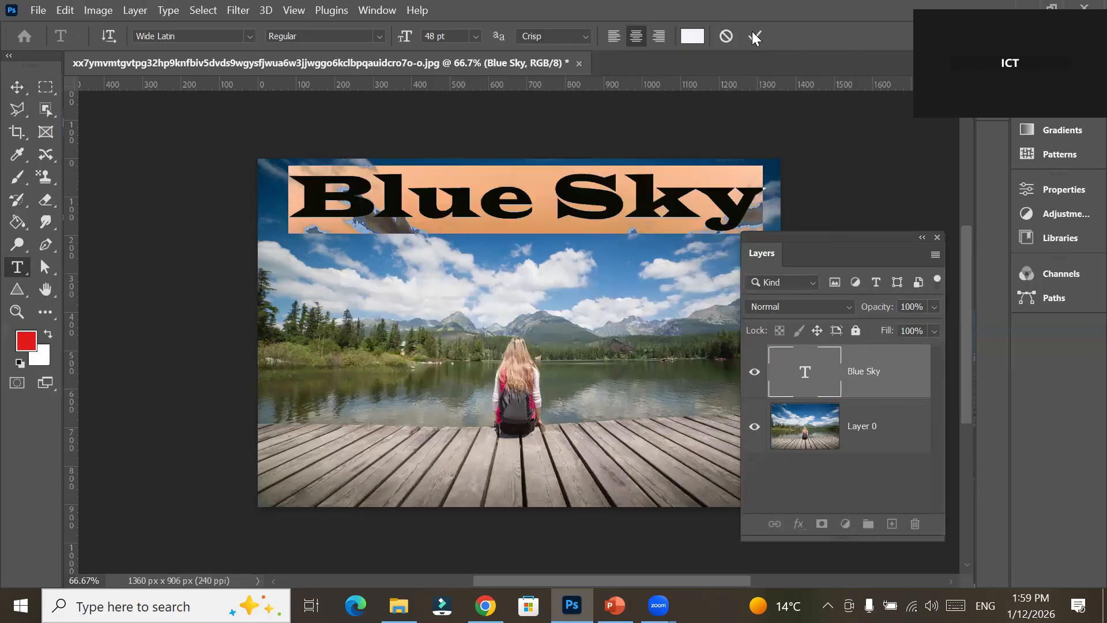
pyautogui.click(489, 210)
pyautogui.press('v')
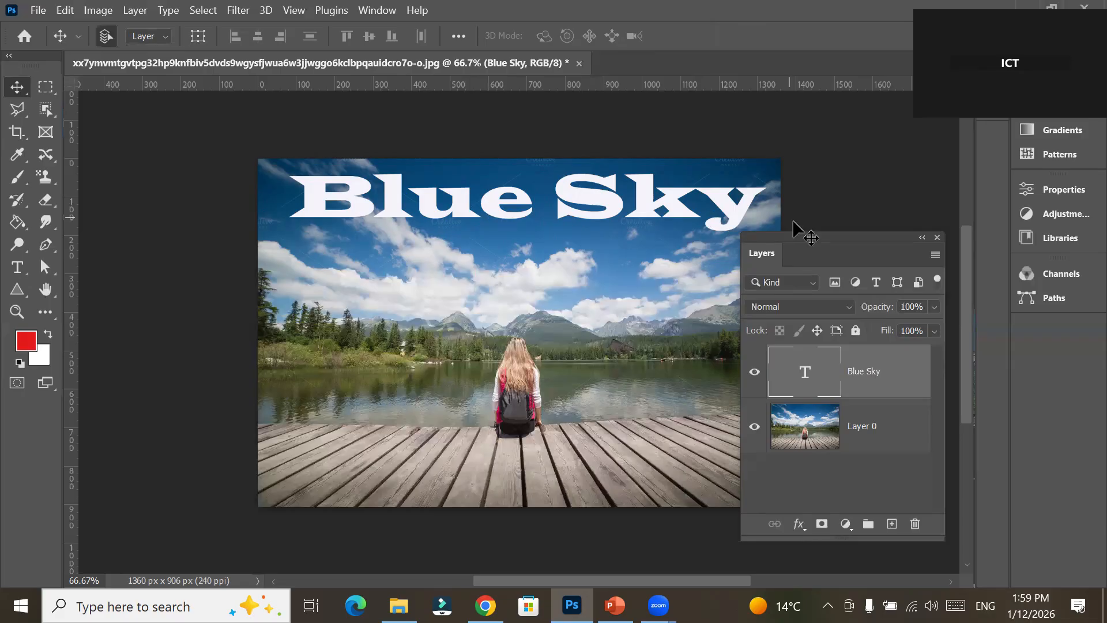
# Move the Layers panel clear of the photo and show the available layer styles for the "Blue Sky" text layer.
pyautogui.moveTo(802, 253); pyautogui.dragTo(865, 192)
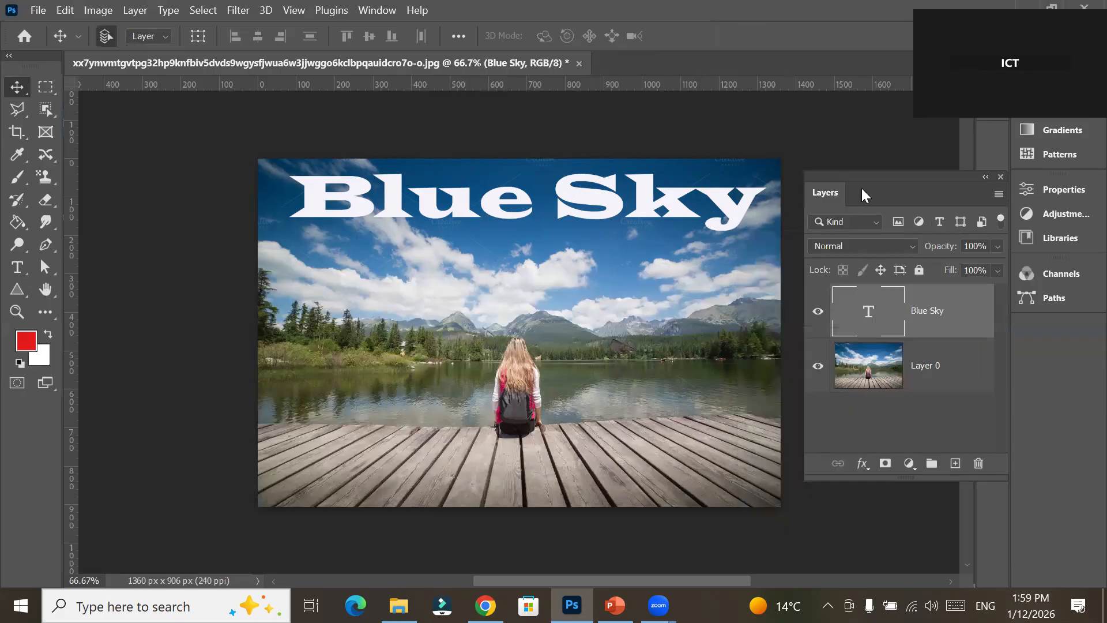
pyautogui.click(863, 464)
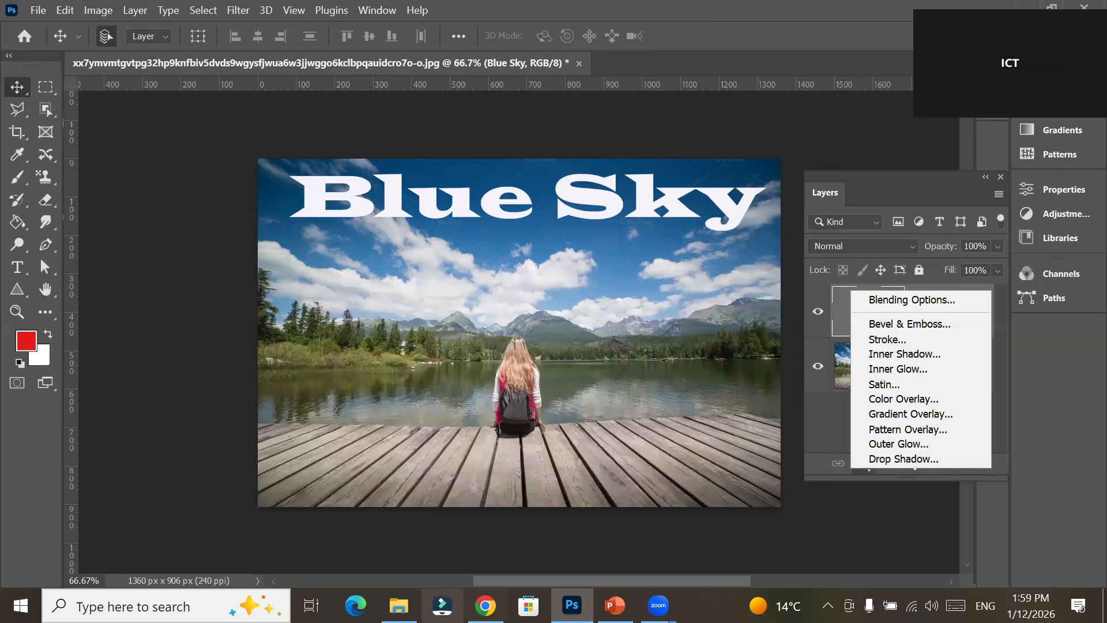
# Switch to Chrome and read the definition of layer styles in the ChatGPT conversation, highlighting its key phrases.
pyautogui.click(485, 605)
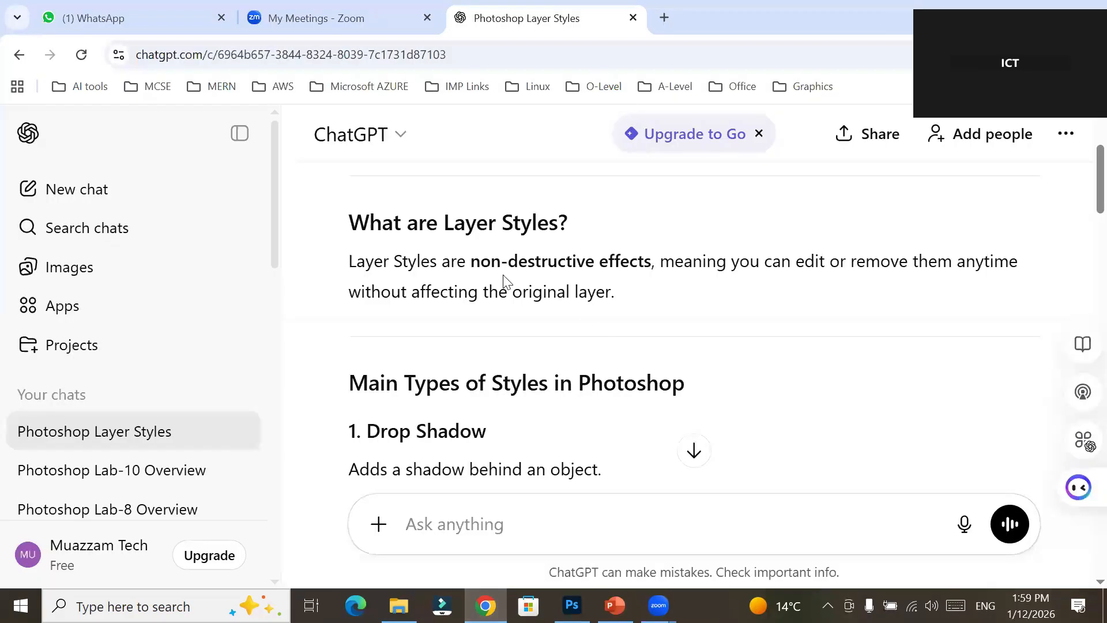
pyautogui.moveTo(455, 257); pyautogui.dragTo(657, 260)
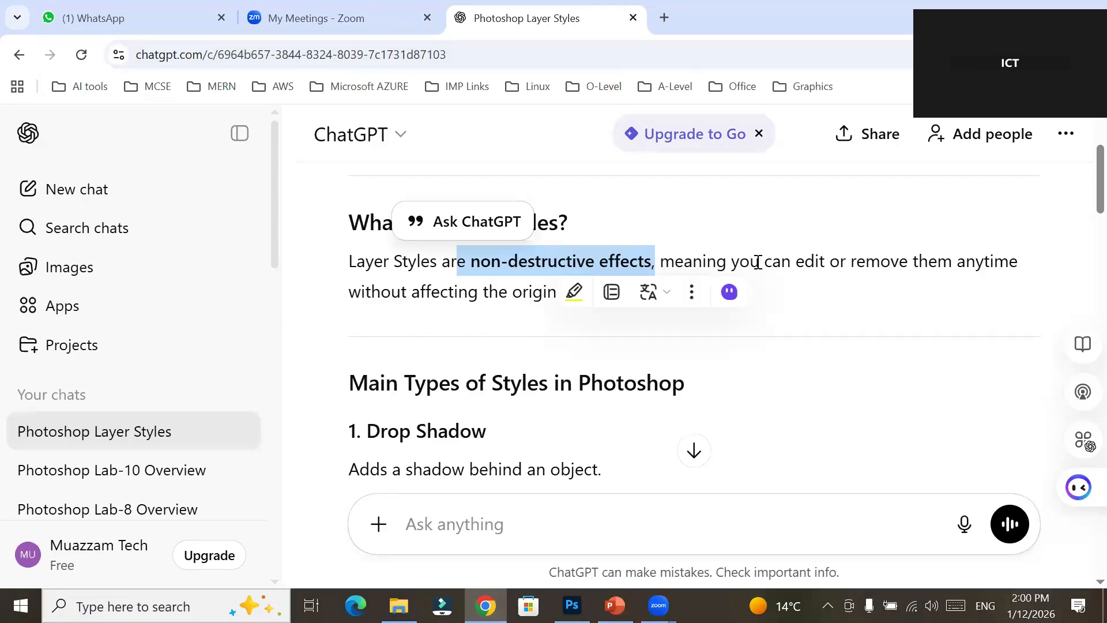
pyautogui.moveTo(772, 262); pyautogui.dragTo(752, 313)
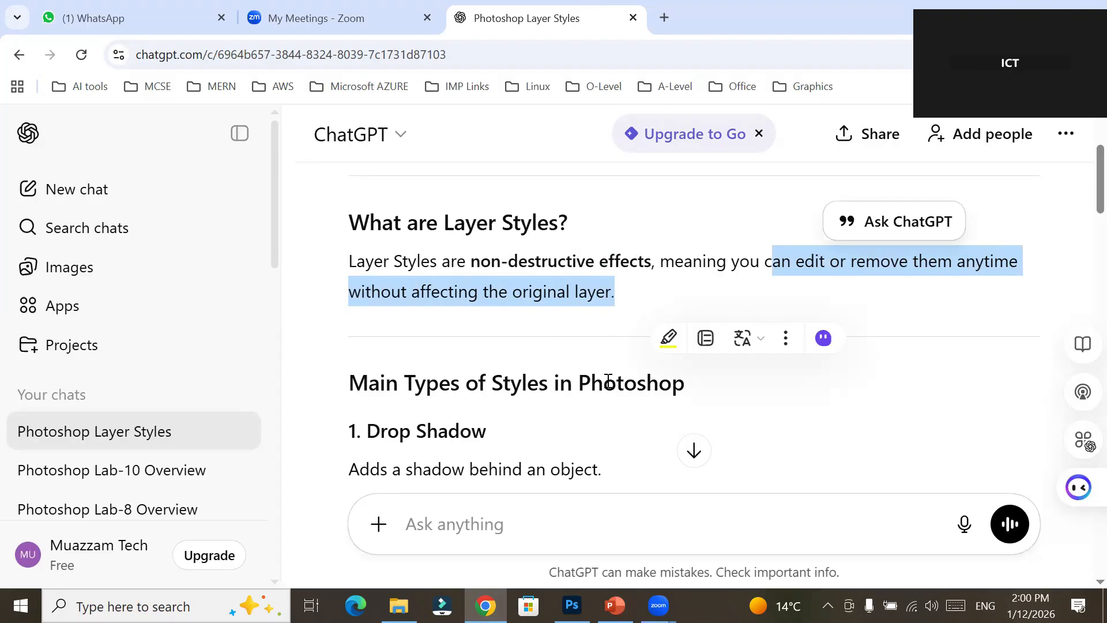
pyautogui.click(470, 383)
# Read the Drop Shadow section, highlighting its description, uses and individual controls, and continue to the Inner Shadow section.
pyautogui.scroll(-4, 470, 383)
pyautogui.scroll(1, 470, 384)
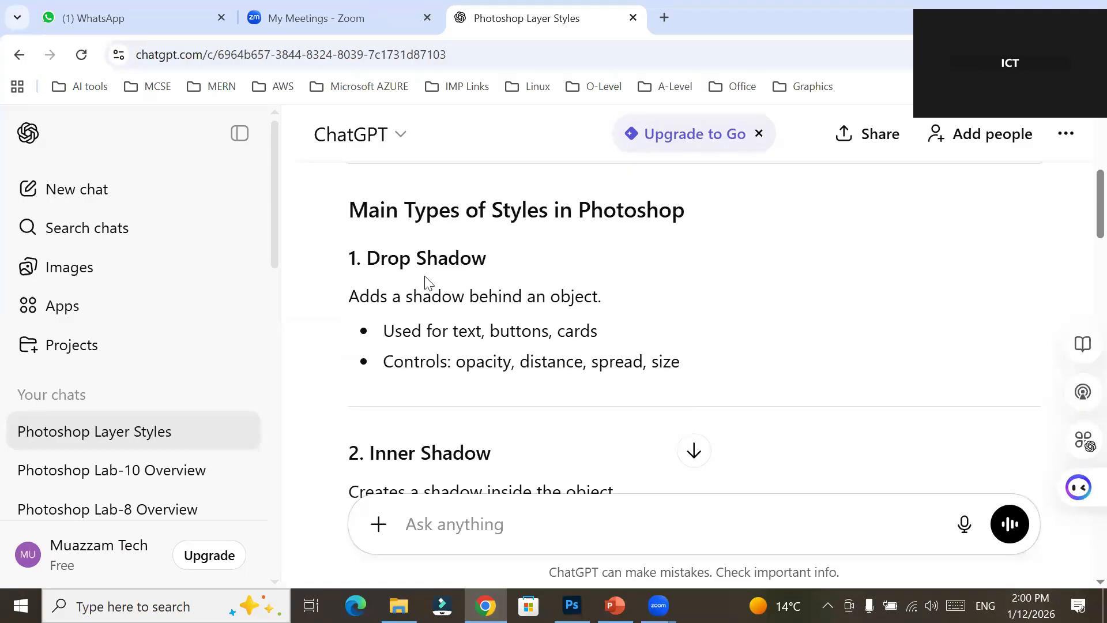
pyautogui.moveTo(366, 257); pyautogui.dragTo(470, 260)
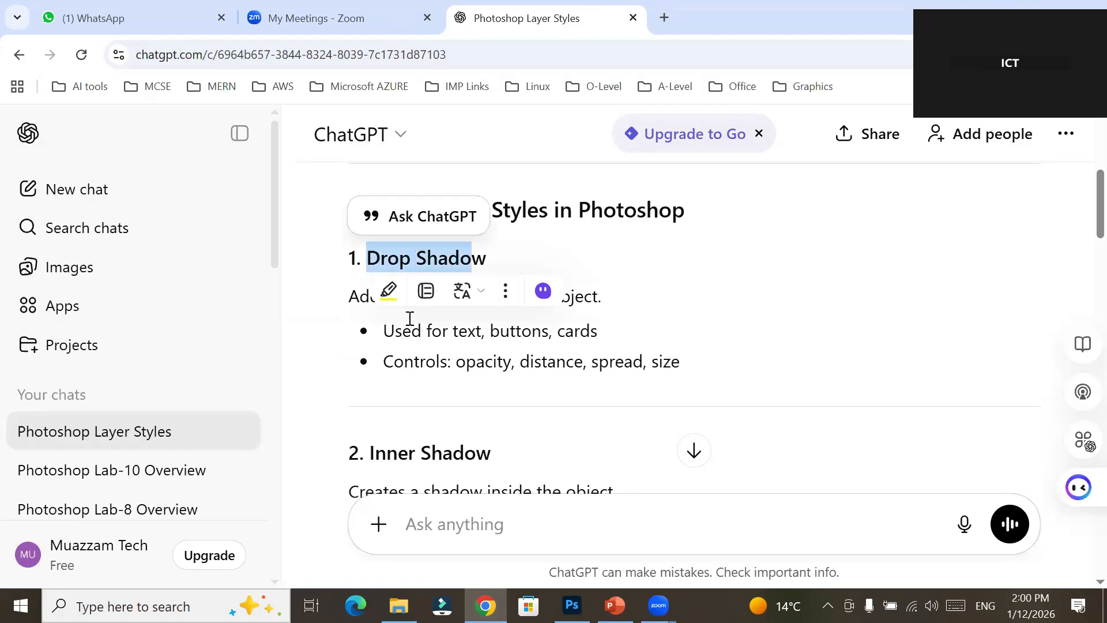
pyautogui.click(353, 298)
pyautogui.moveTo(351, 298); pyautogui.dragTo(598, 287)
pyautogui.moveTo(442, 330); pyautogui.dragTo(633, 326)
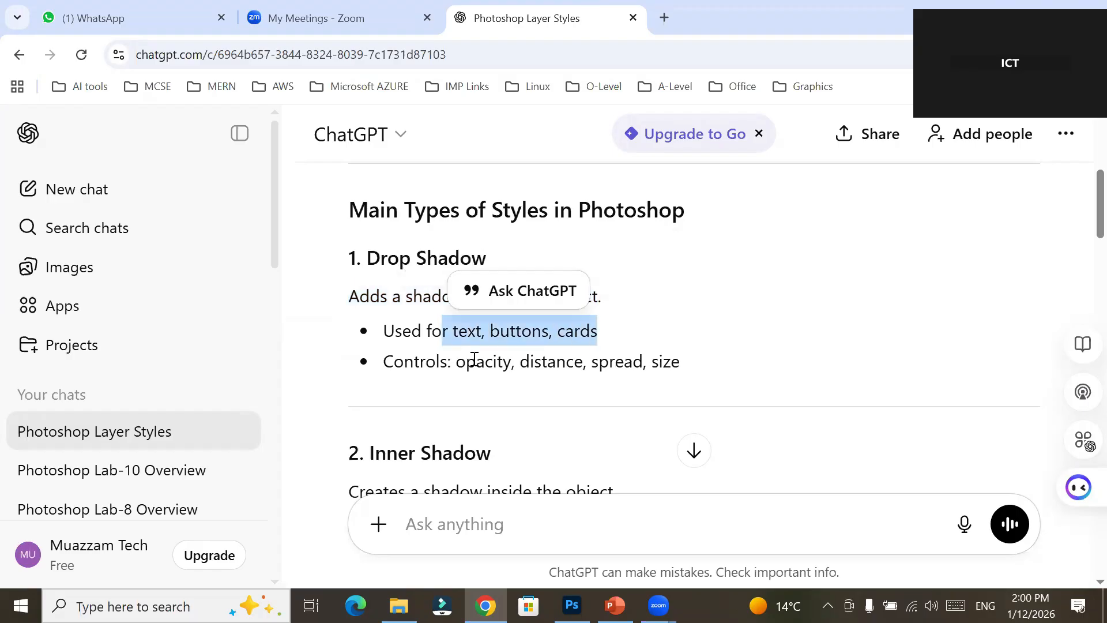
pyautogui.moveTo(403, 362); pyautogui.dragTo(425, 358)
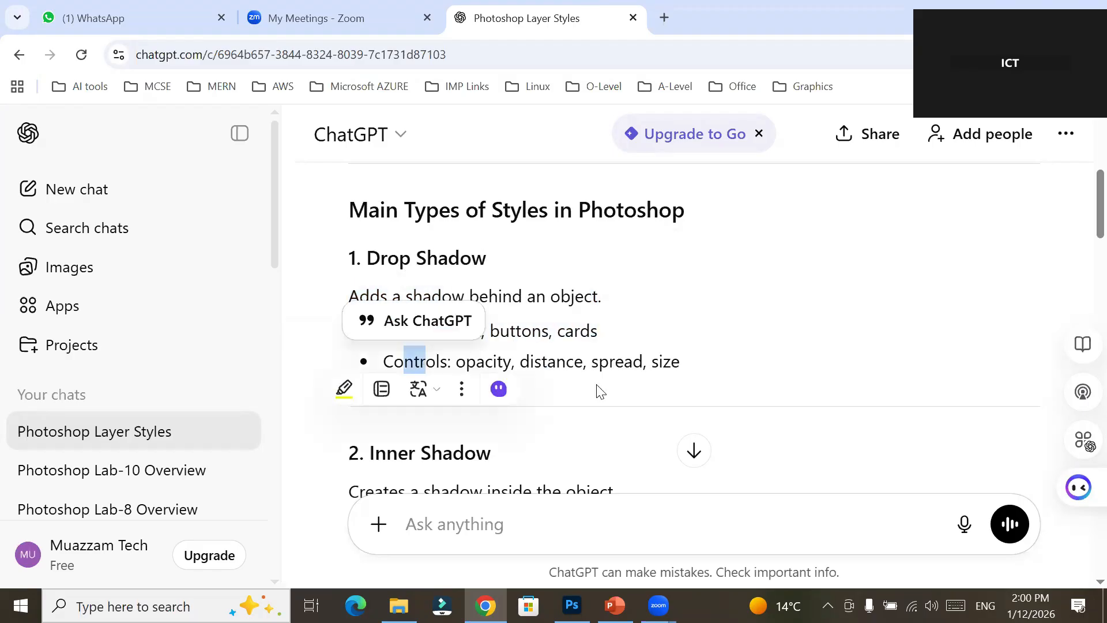
pyautogui.doubleClick(480, 358)
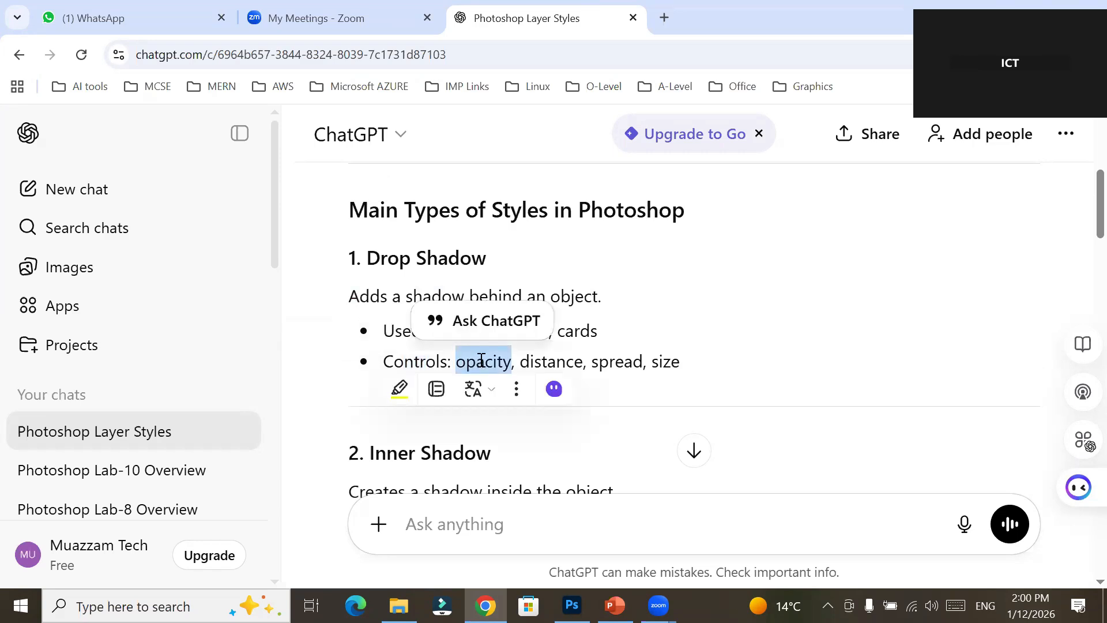
pyautogui.doubleClick(543, 360)
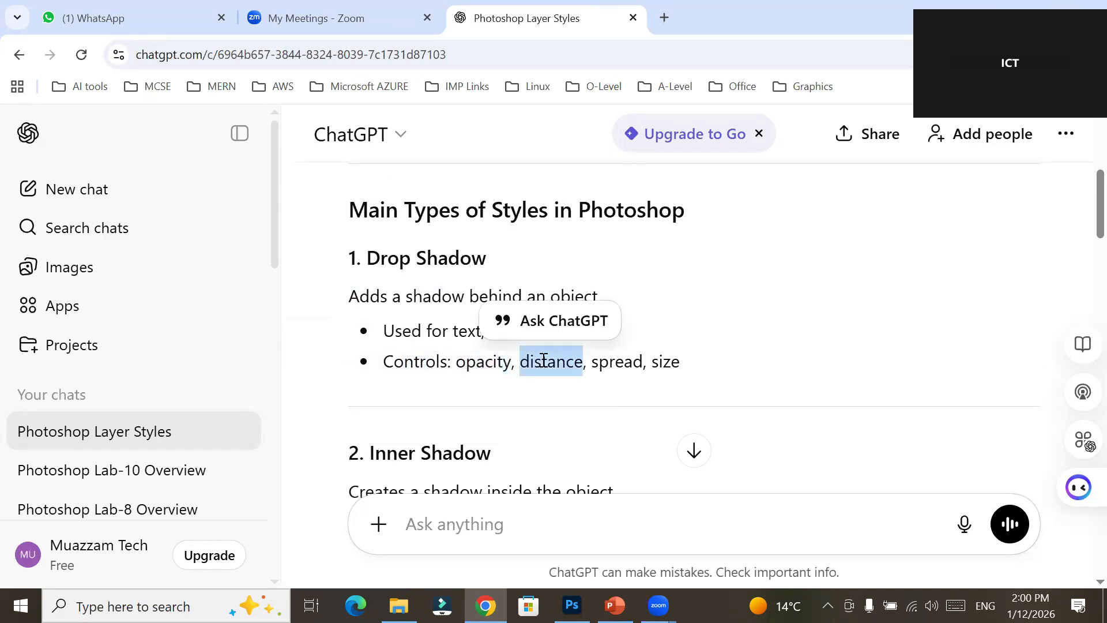
pyautogui.doubleClick(640, 363)
pyautogui.doubleClick(666, 362)
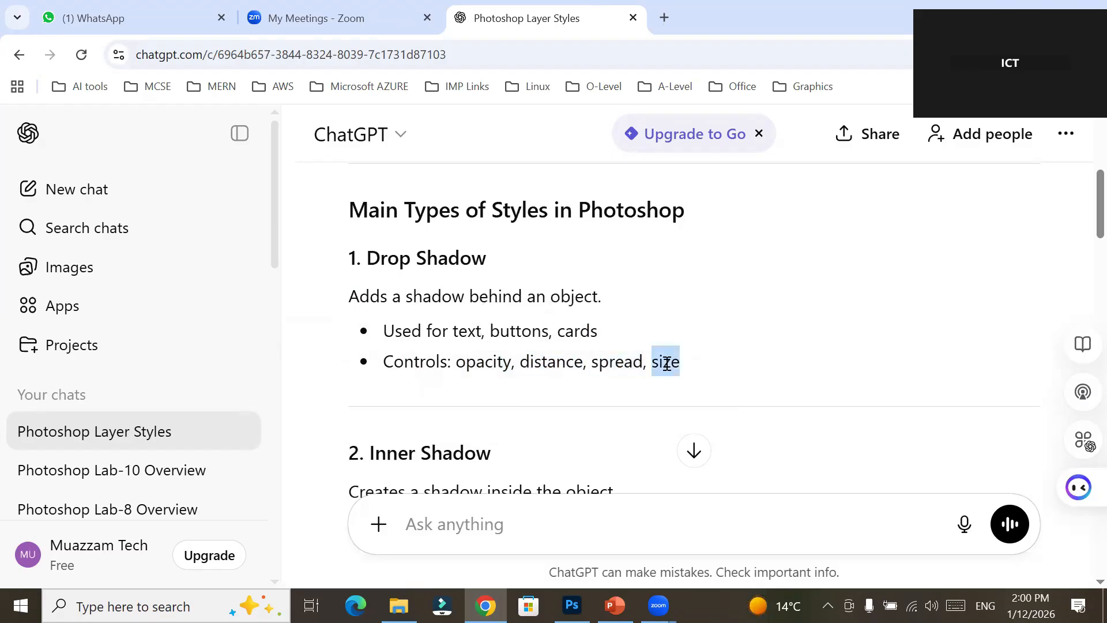
pyautogui.click(388, 384)
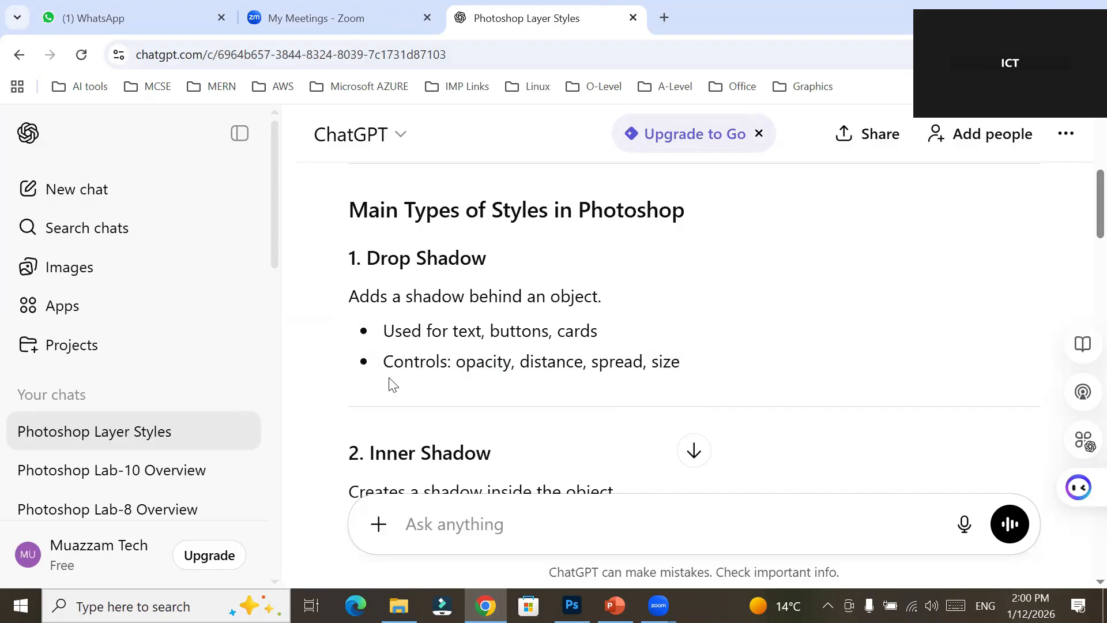
pyautogui.scroll(-3, 392, 384)
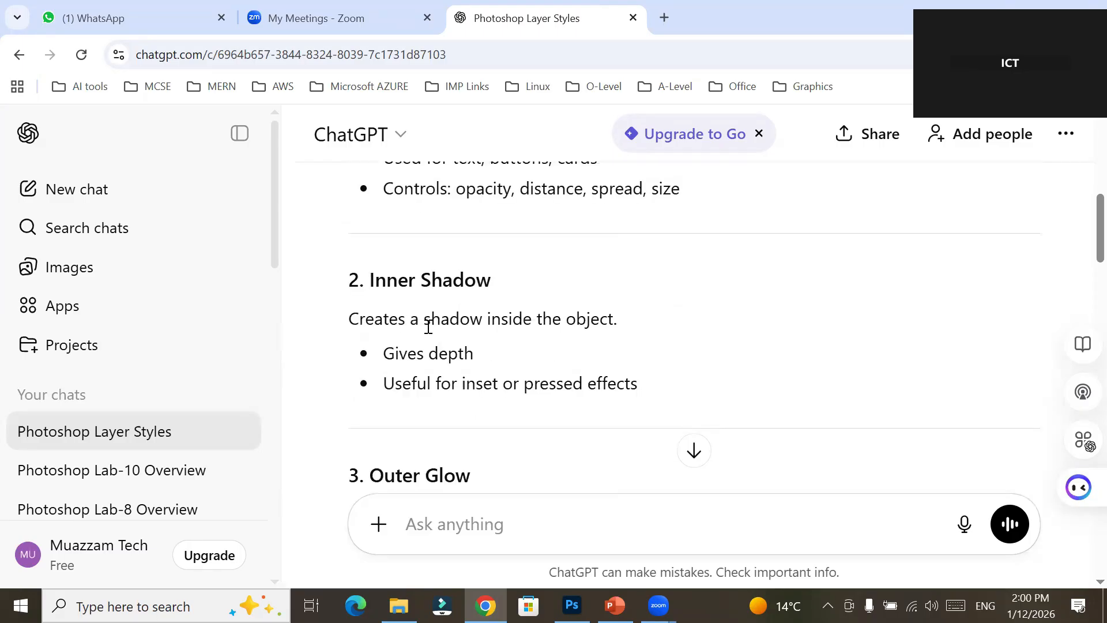
# Read the Inner Shadow section, highlighting the phrases on the shadow inside the object, depth, and inset or pressed effects.
pyautogui.moveTo(425, 319); pyautogui.dragTo(625, 319)
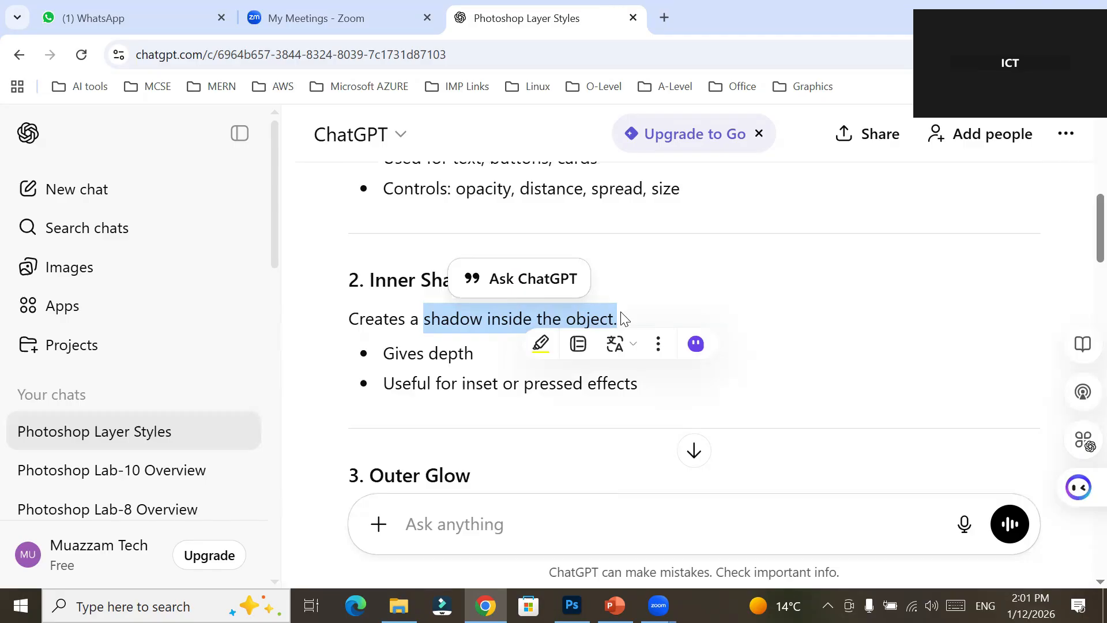
pyautogui.click(434, 318)
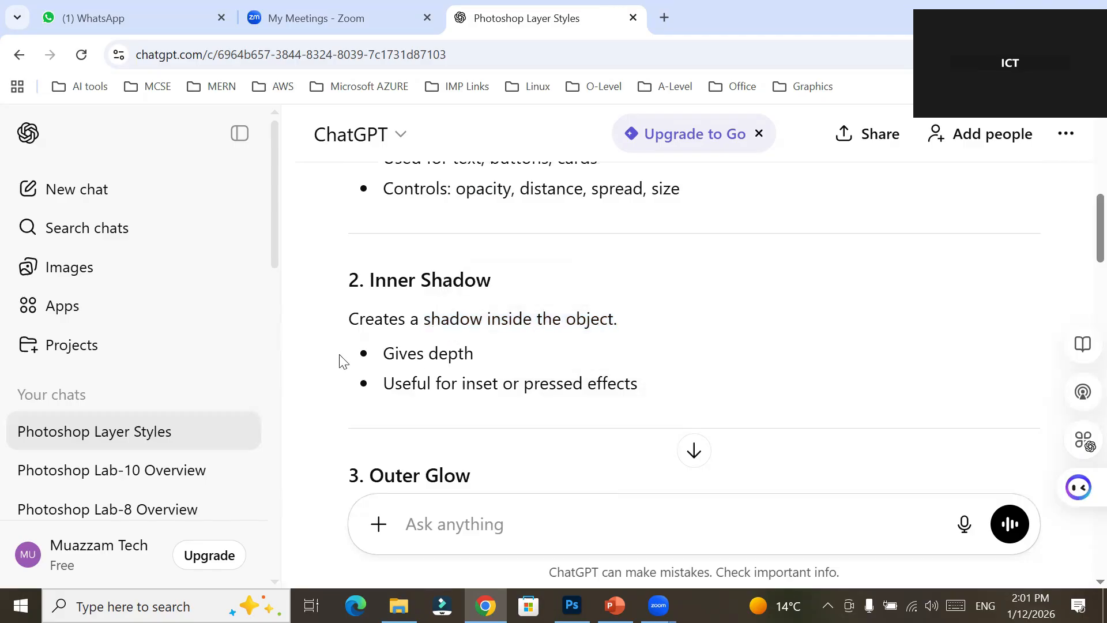
pyautogui.doubleClick(401, 353)
pyautogui.moveTo(448, 355); pyautogui.dragTo(494, 362)
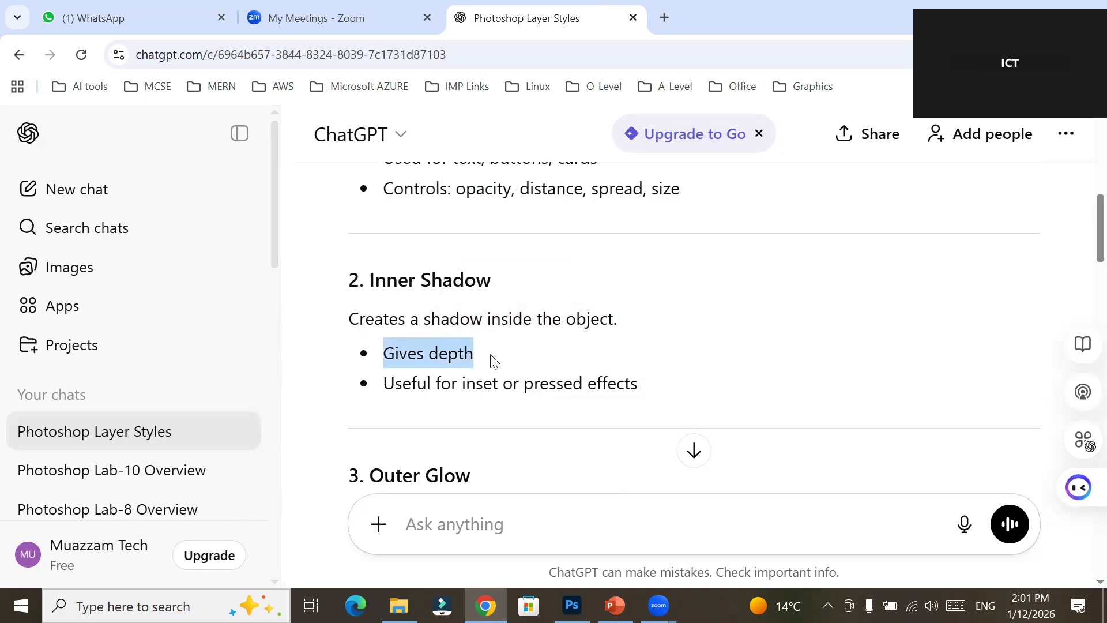
pyautogui.click(391, 383)
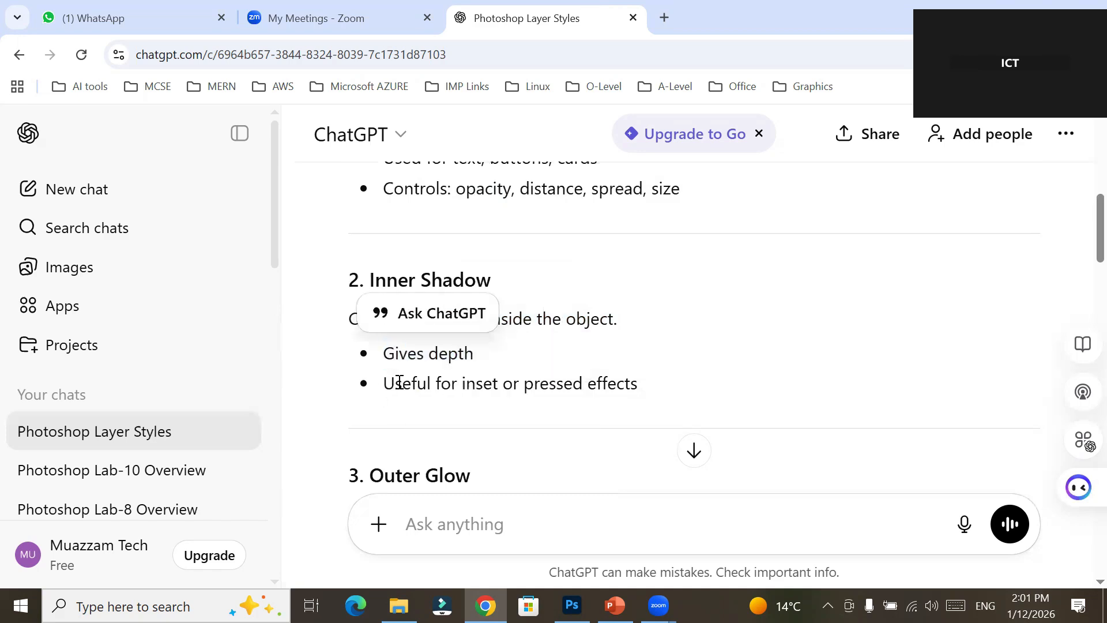
pyautogui.moveTo(517, 382); pyautogui.dragTo(641, 386)
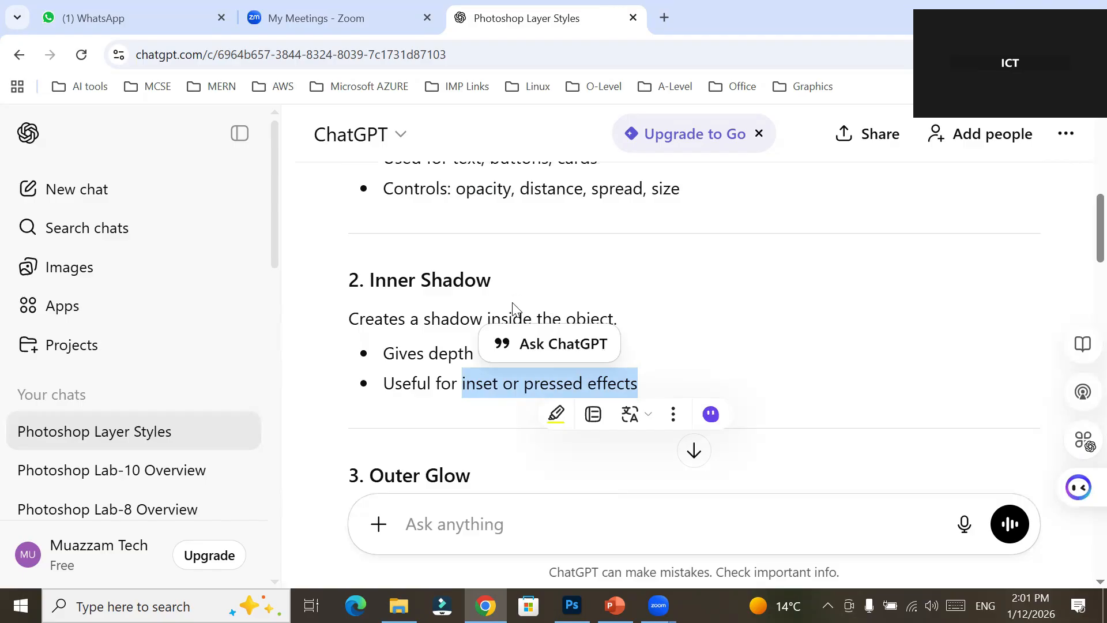
pyautogui.click(408, 334)
# Read the Outer Glow section, highlighting the glowing effect around the object and its uses for neon text and highlights.
pyautogui.scroll(-3, 412, 340)
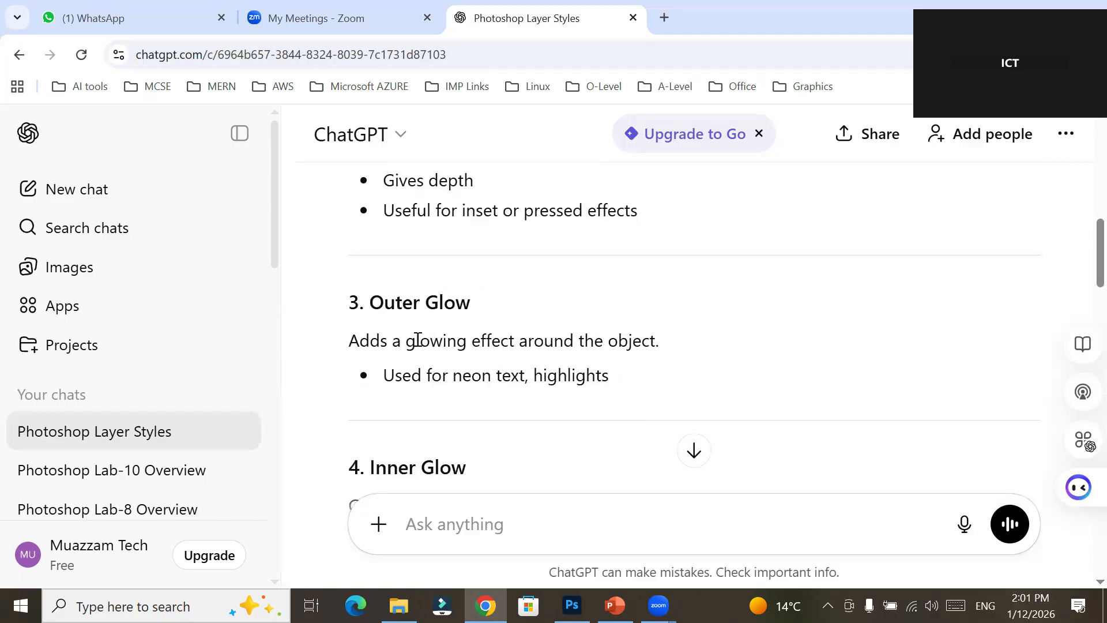
pyautogui.moveTo(448, 340); pyautogui.dragTo(655, 345)
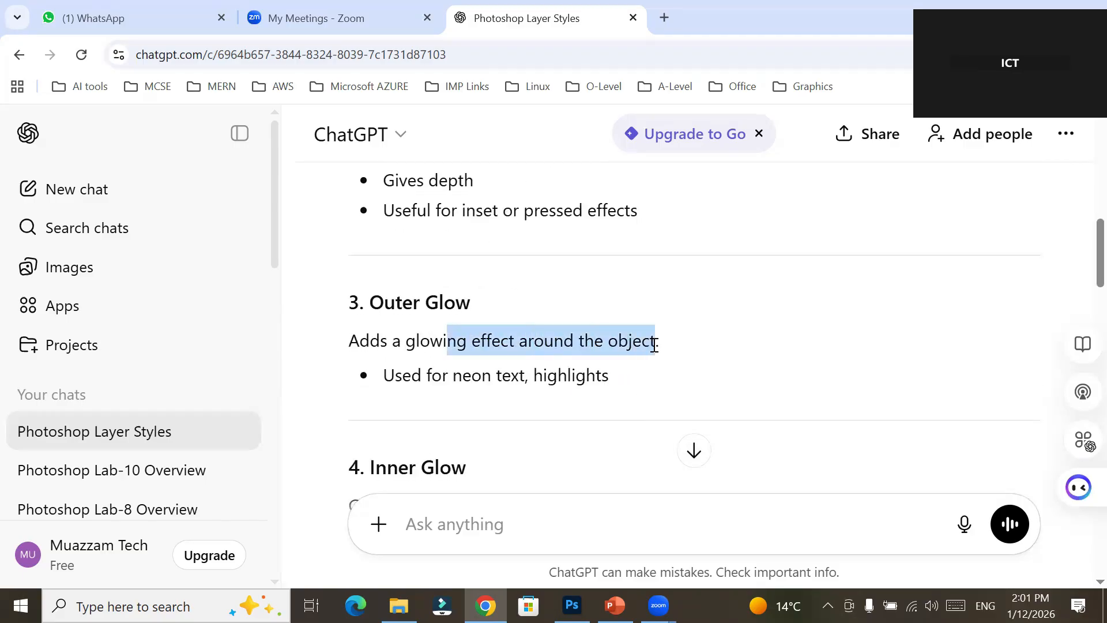
pyautogui.click(454, 378)
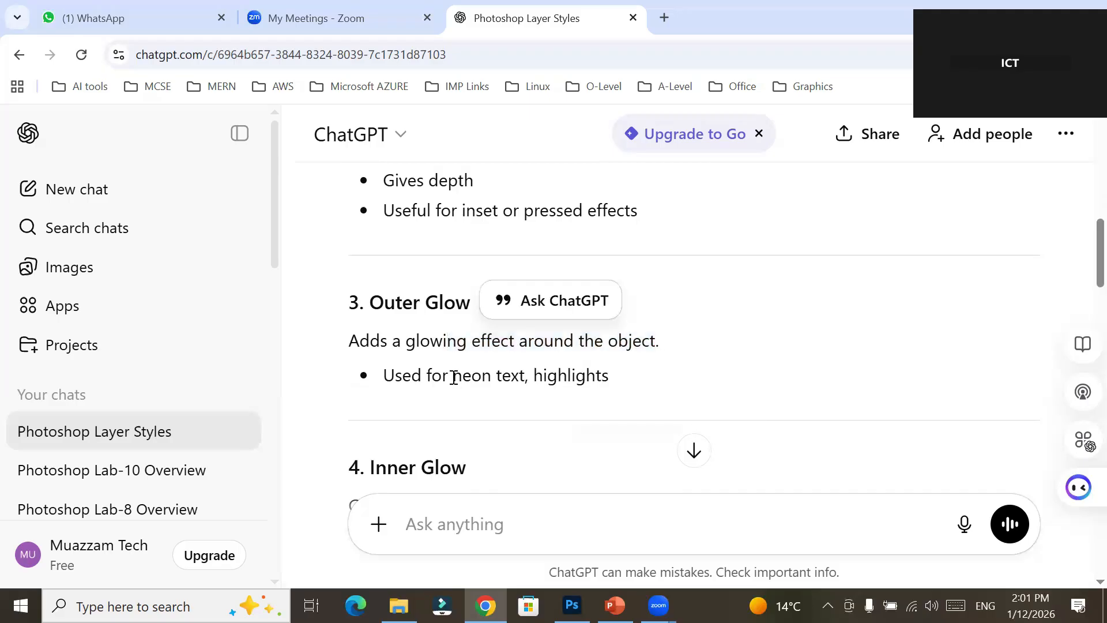
pyautogui.moveTo(454, 378); pyautogui.dragTo(526, 379)
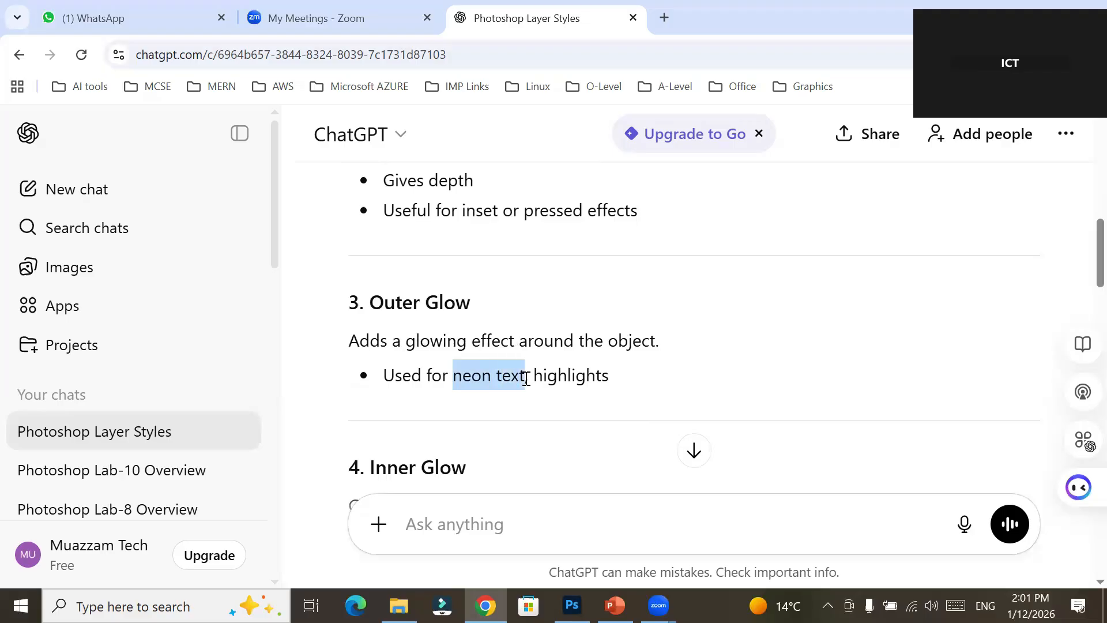
pyautogui.moveTo(526, 379); pyautogui.dragTo(609, 379)
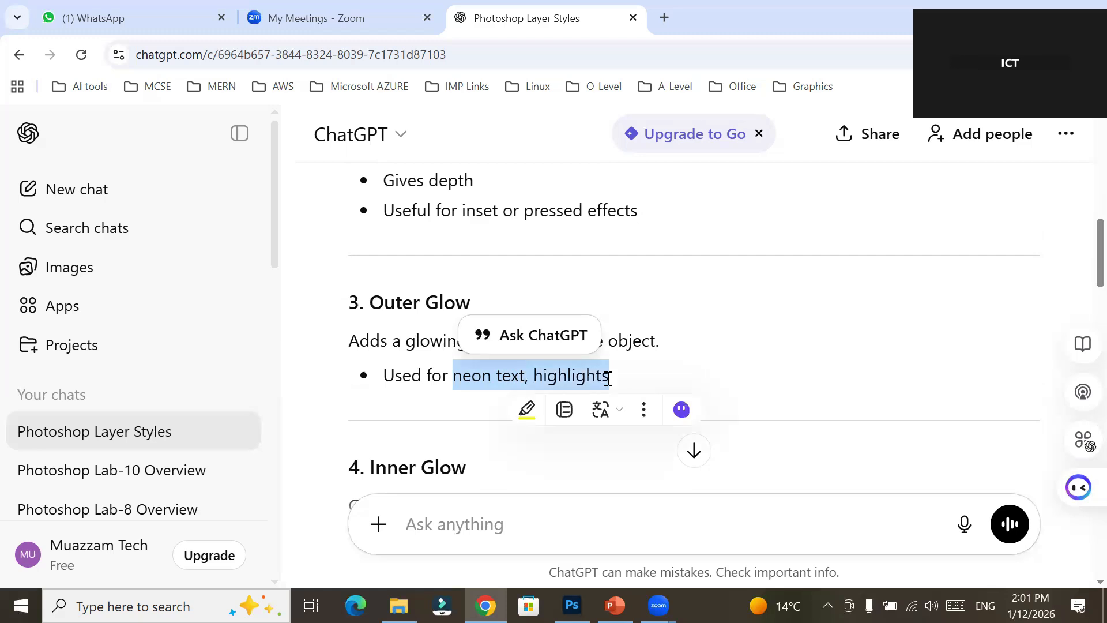
pyautogui.click(469, 385)
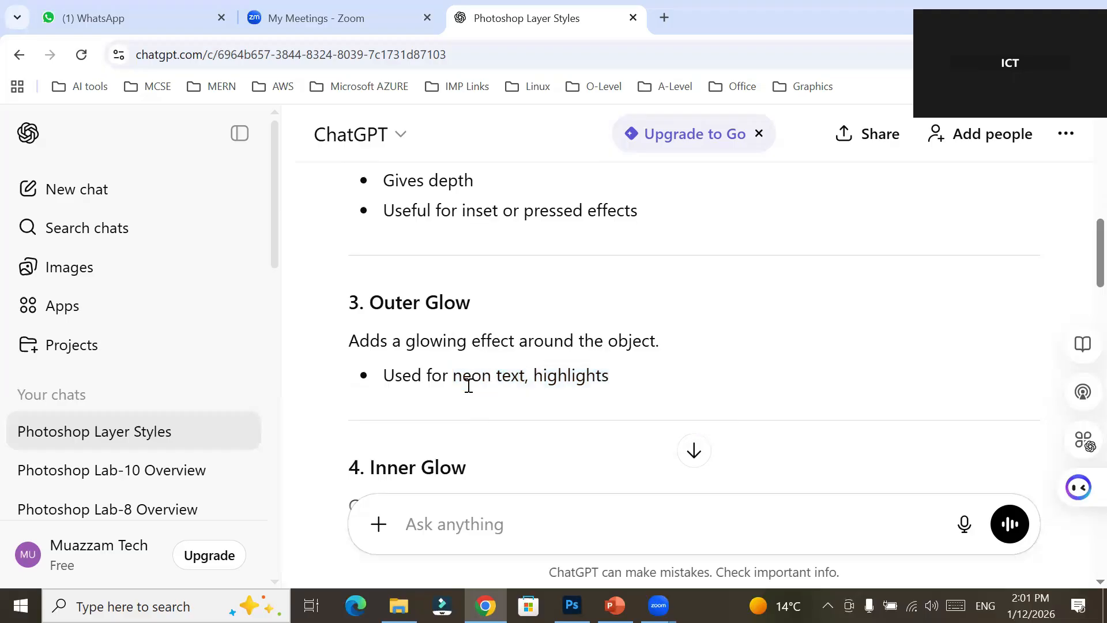
# Read the Inner Glow section, highlighting the end of its description and its use for soft edges or lighting effects.
pyautogui.scroll(-1, 469, 385)
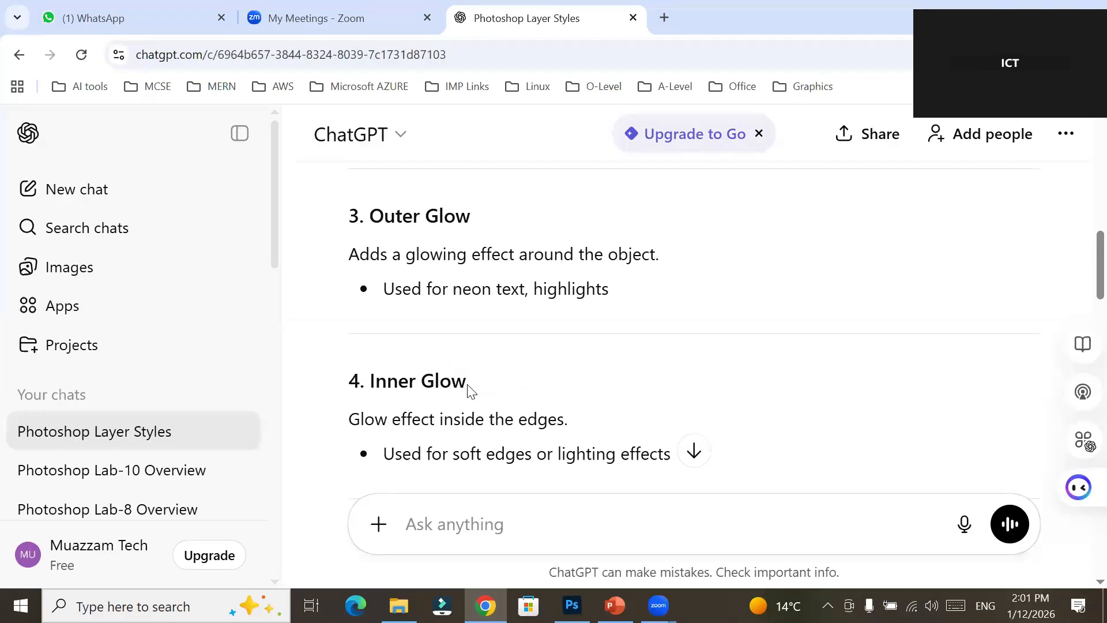
pyautogui.scroll(-2, 469, 391)
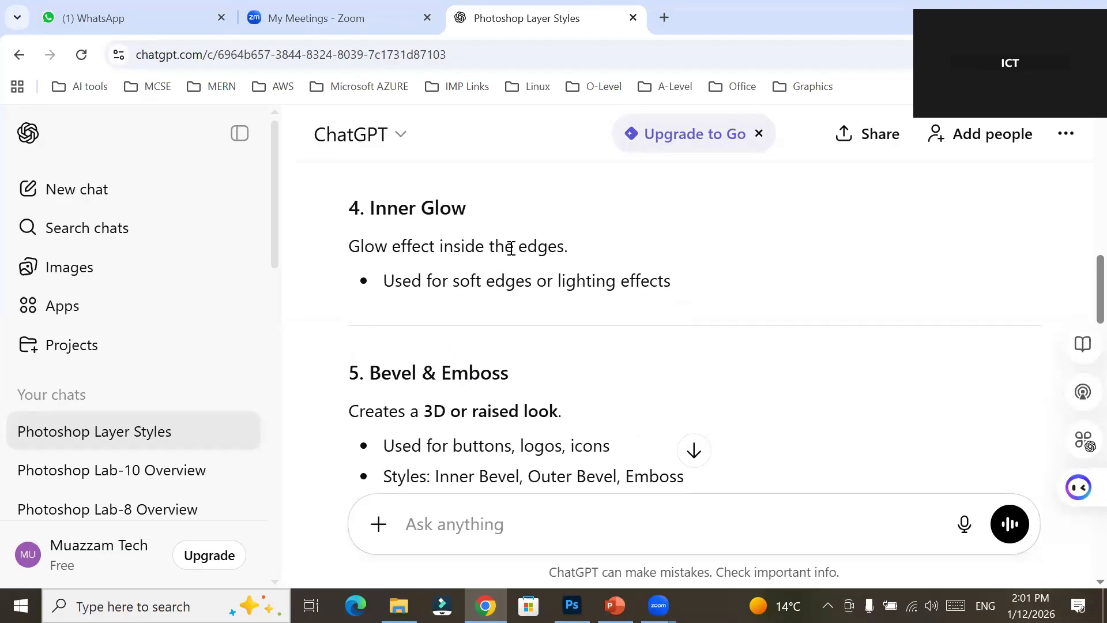
pyautogui.moveTo(518, 247); pyautogui.dragTo(601, 245)
pyautogui.moveTo(453, 282); pyautogui.dragTo(644, 282)
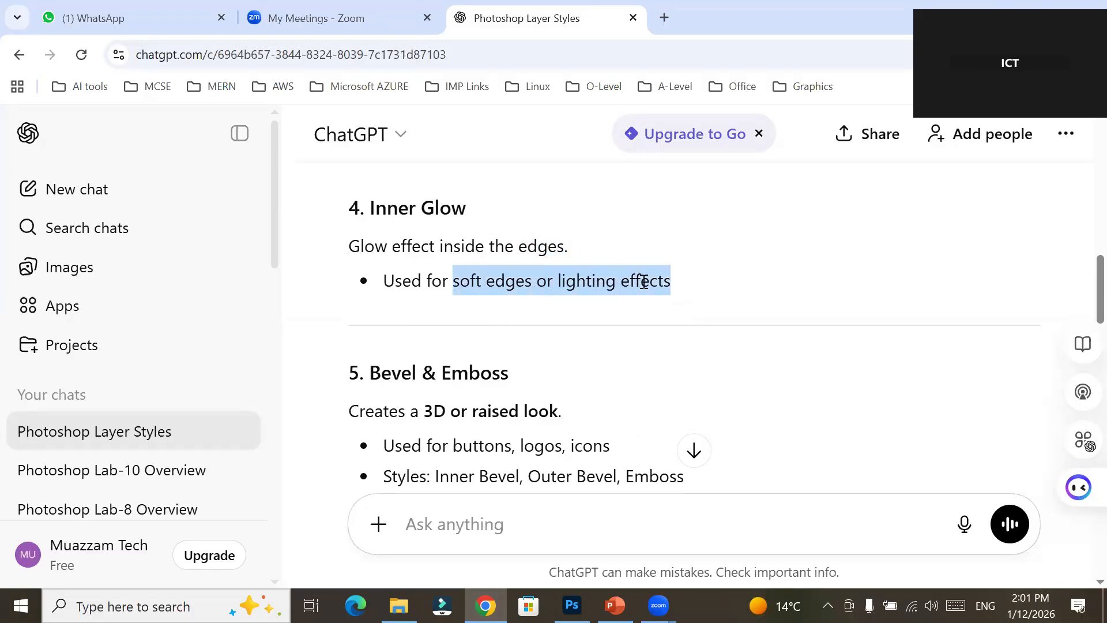
pyautogui.click(435, 334)
# Read the Bevel & Emboss section, highlighting its uses, the raised look and the Inner Bevel, Outer Bevel and Emboss styles.
pyautogui.scroll(-3, 436, 336)
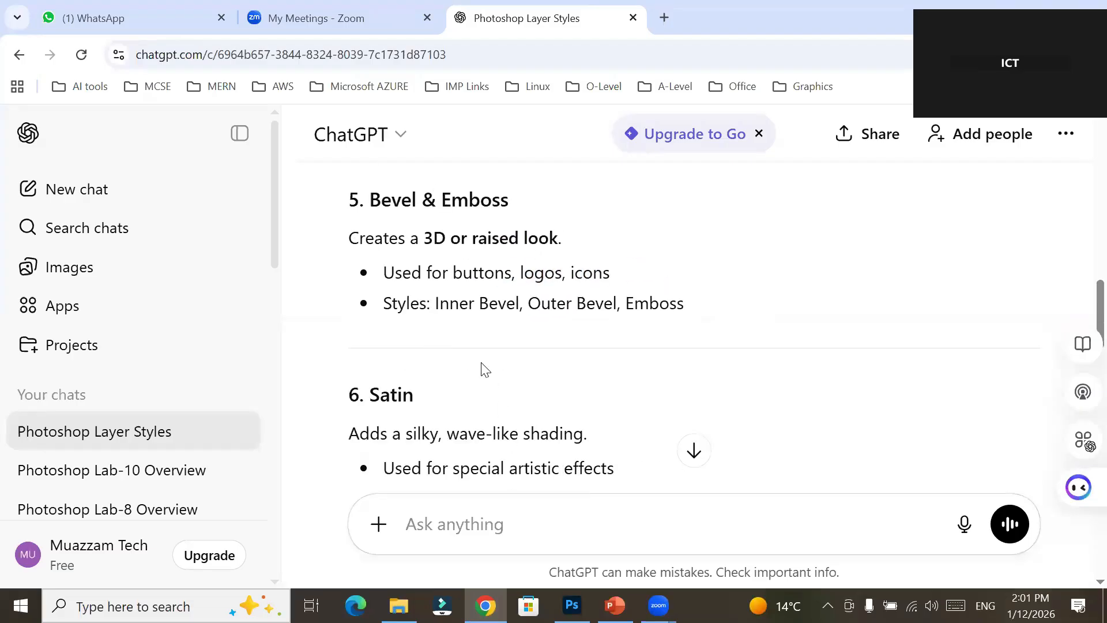
pyautogui.moveTo(444, 271); pyautogui.dragTo(612, 271)
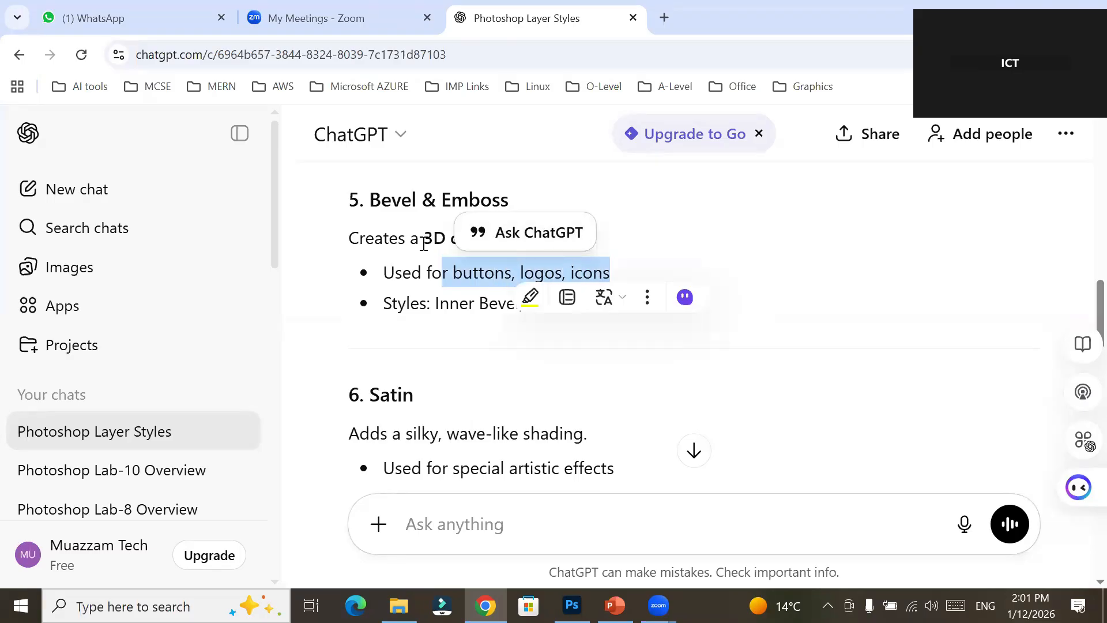
pyautogui.moveTo(424, 243); pyautogui.dragTo(479, 233)
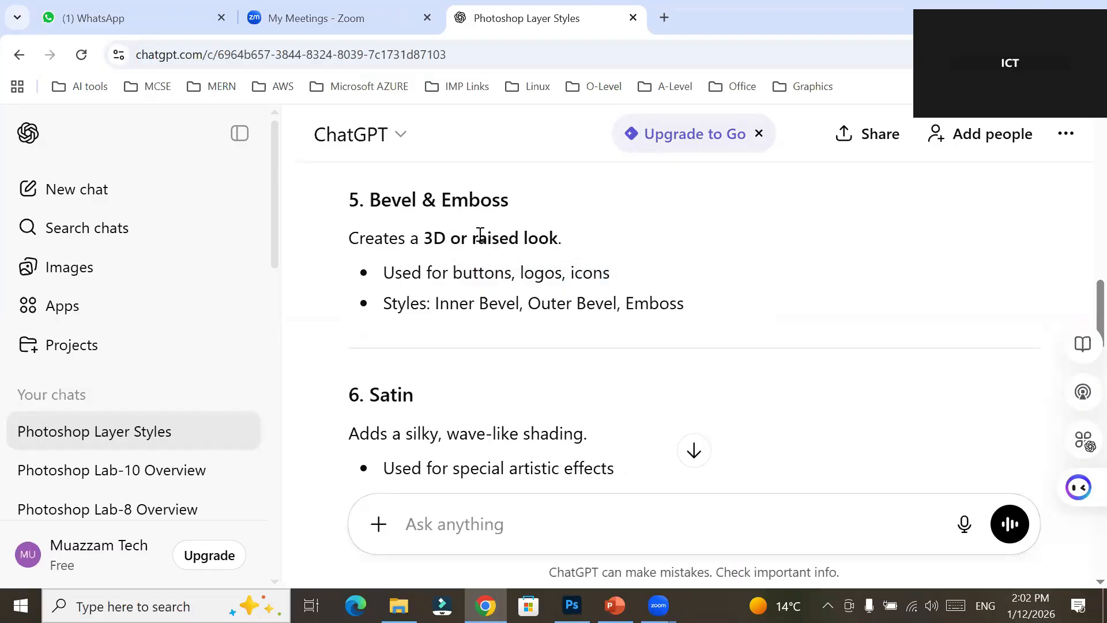
pyautogui.moveTo(467, 238); pyautogui.dragTo(562, 238)
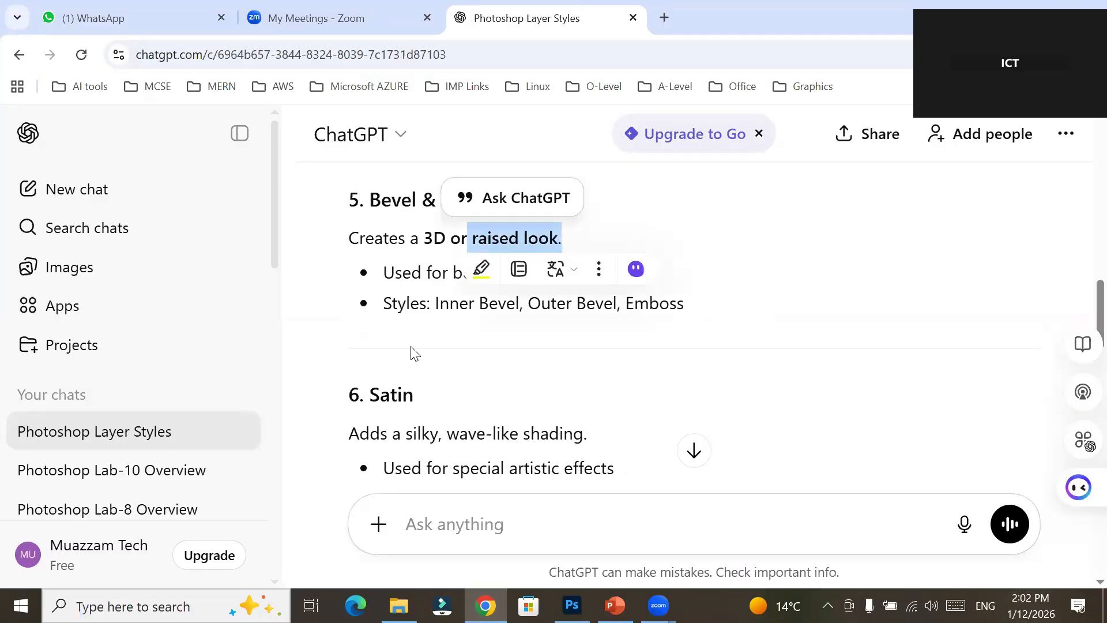
pyautogui.moveTo(428, 304); pyautogui.dragTo(713, 307)
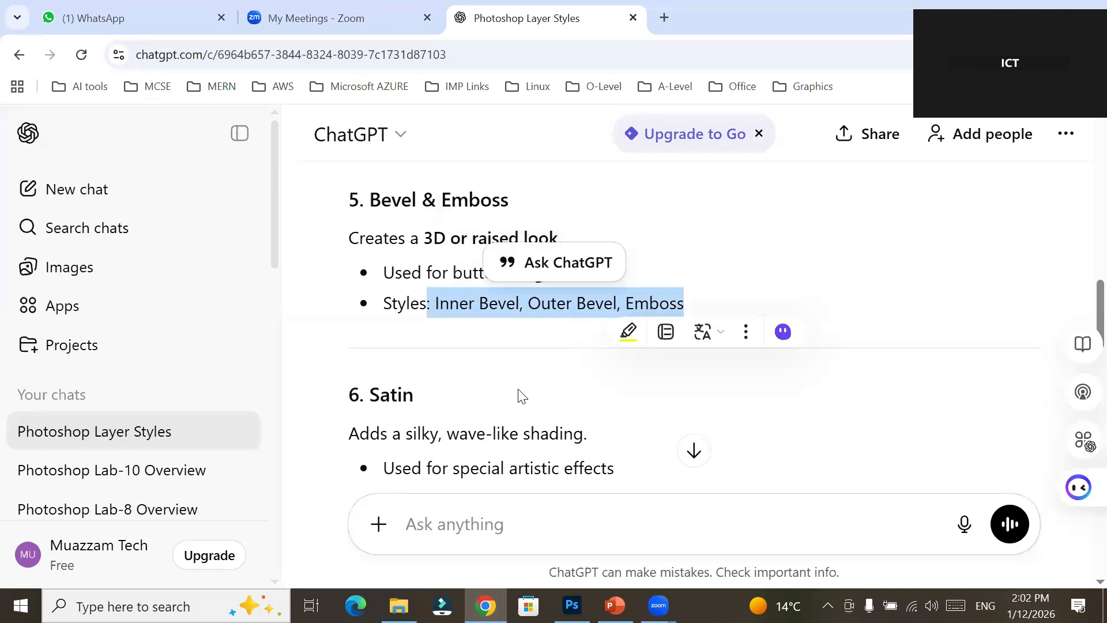
pyautogui.click(467, 403)
# Read the Satin section, highlighting the silky, wave-like shading and its use for special artistic effects.
pyautogui.scroll(-2, 466, 398)
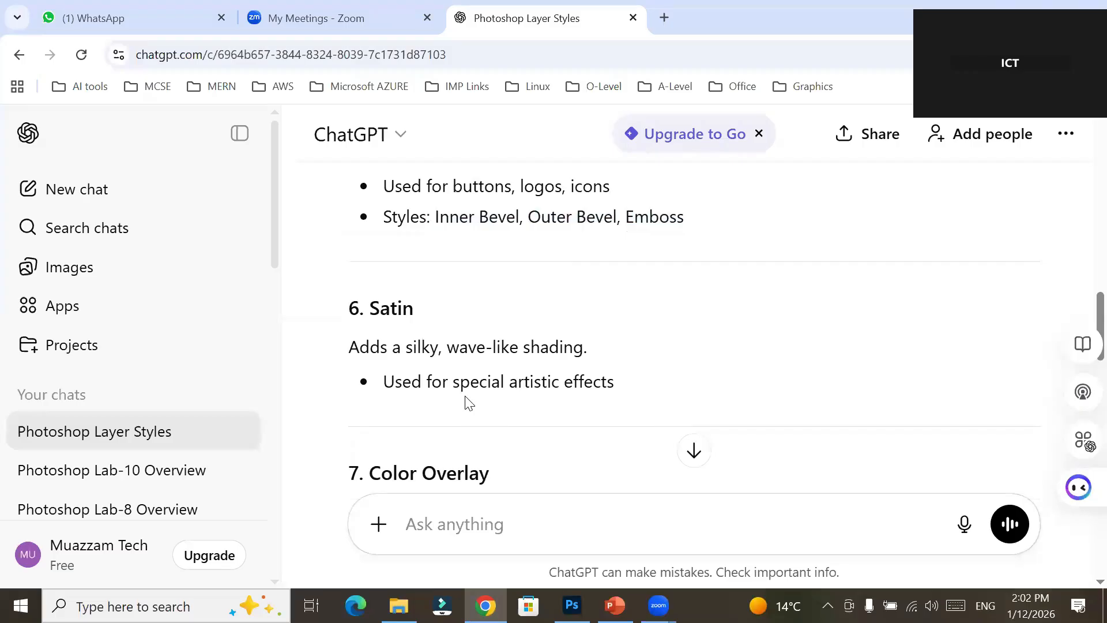
pyautogui.scroll(-3, 467, 402)
pyautogui.scroll(2, 465, 401)
pyautogui.moveTo(402, 262); pyautogui.dragTo(581, 265)
pyautogui.moveTo(433, 291)
pyautogui.mouseDown()
pyautogui.moveTo(644, 278)
pyautogui.moveTo(628, 299)
pyautogui.mouseUp()
pyautogui.click(532, 381)
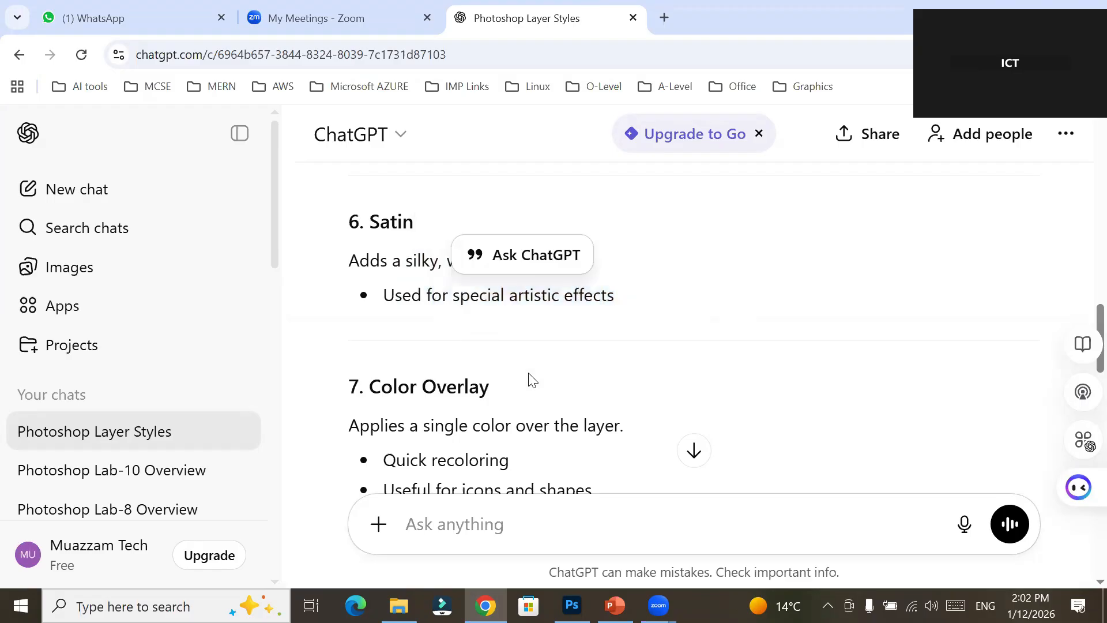
# Read the Color Overlay section, highlighting "recoloring" and the line on its usefulness for icons and shapes.
pyautogui.scroll(-1, 531, 381)
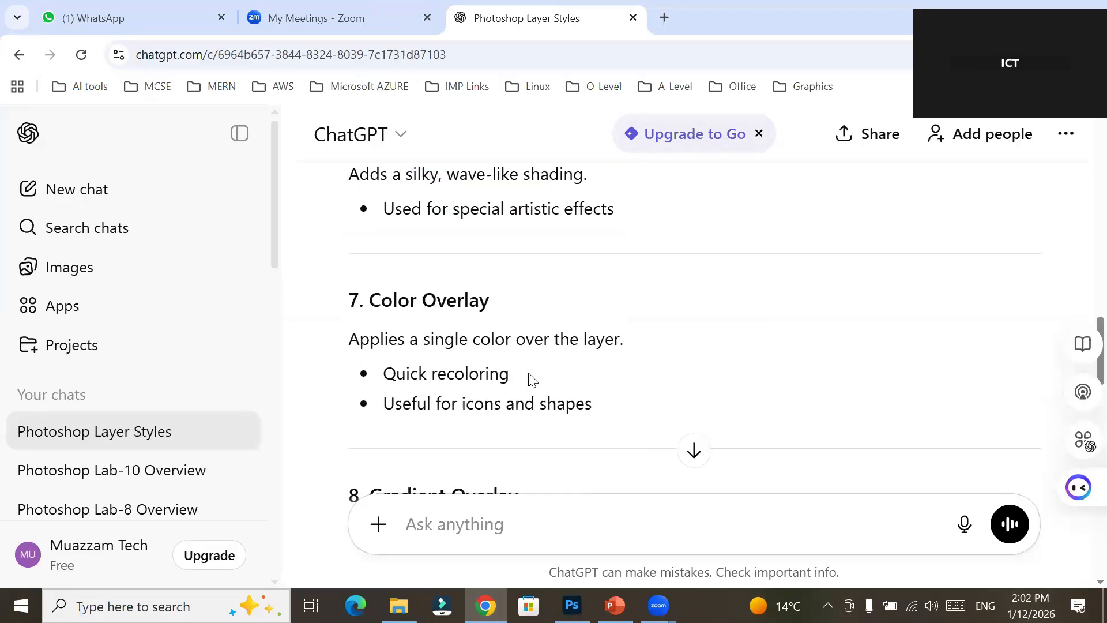
pyautogui.scroll(-3, 532, 381)
pyautogui.scroll(2, 532, 381)
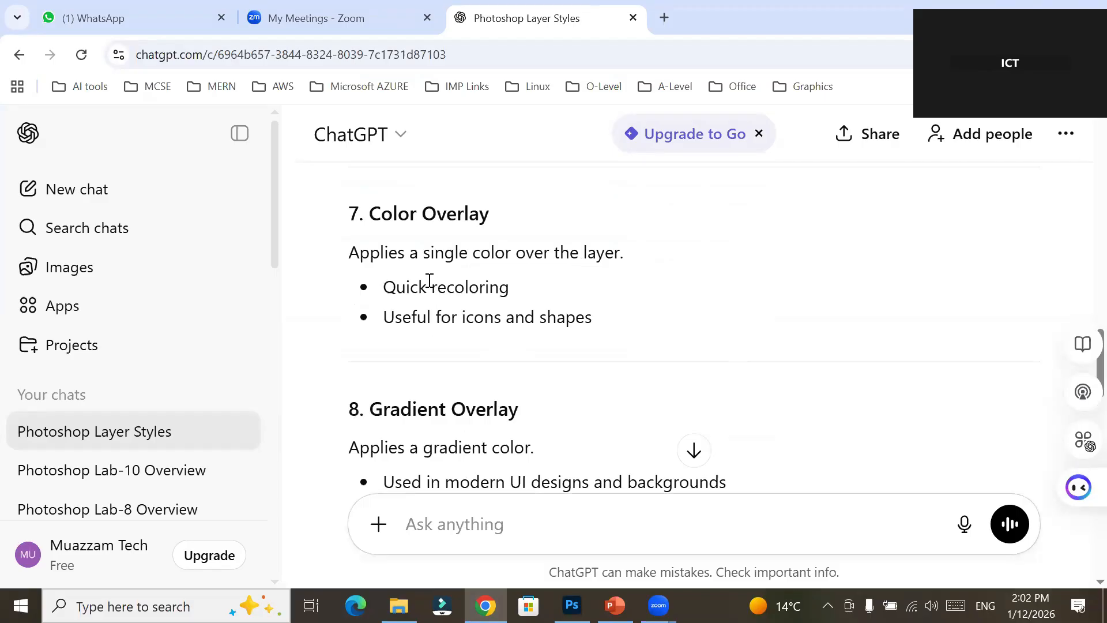
pyautogui.moveTo(428, 287); pyautogui.dragTo(509, 286)
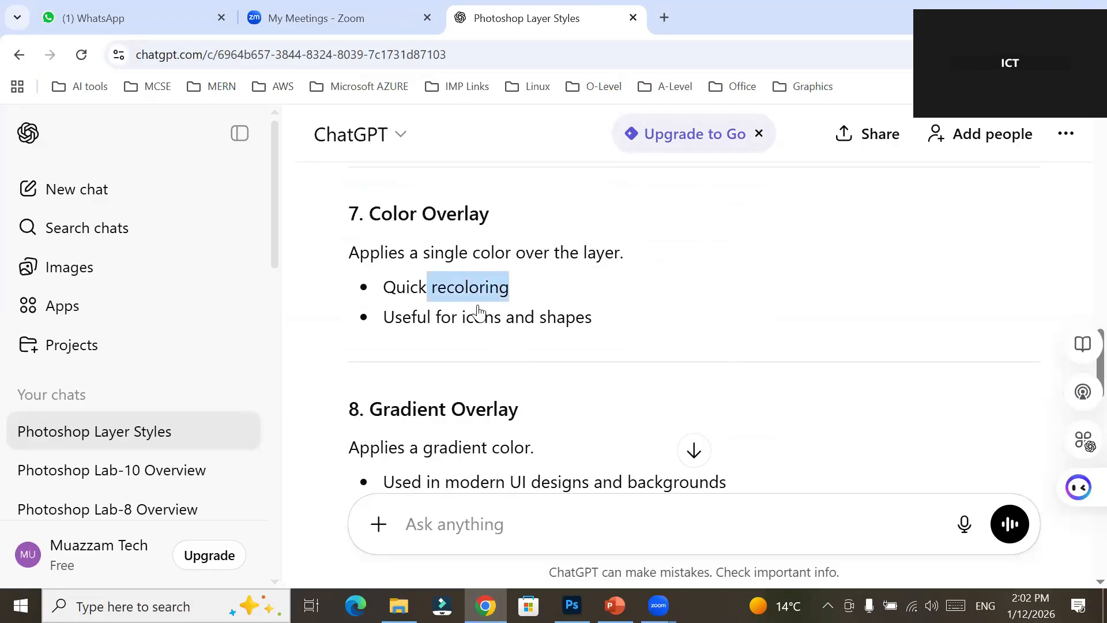
pyautogui.moveTo(384, 318); pyautogui.dragTo(619, 335)
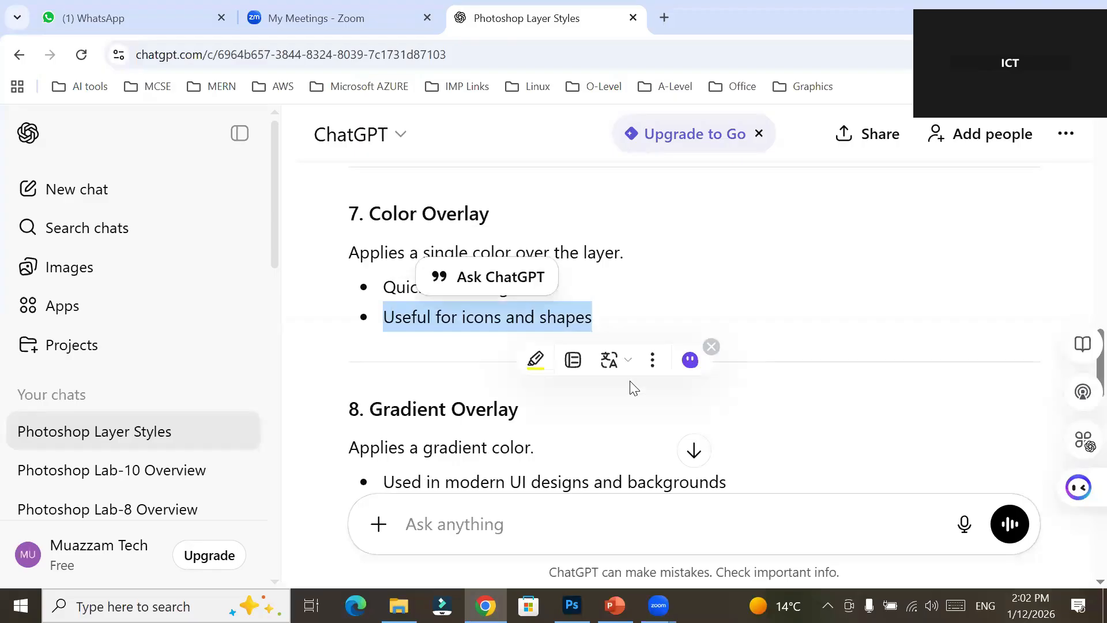
# Read the Gradient Overlay section, highlighting "gradient color" and its use in modern UI designs and backgrounds.
pyautogui.scroll(-3, 630, 381)
pyautogui.click(521, 356)
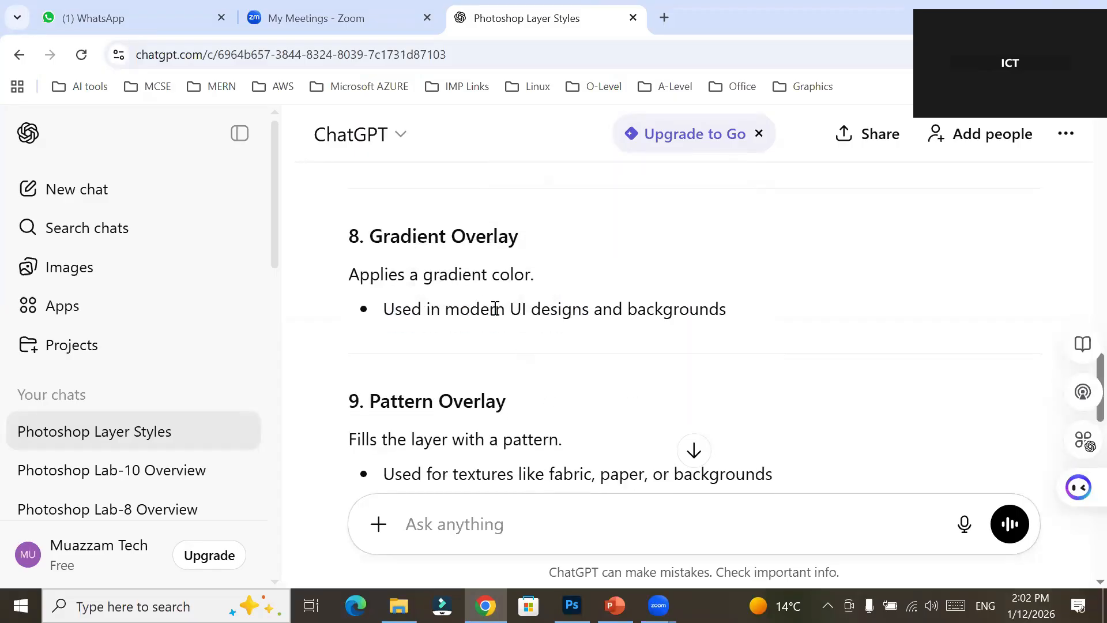
pyautogui.moveTo(420, 273); pyautogui.dragTo(536, 275)
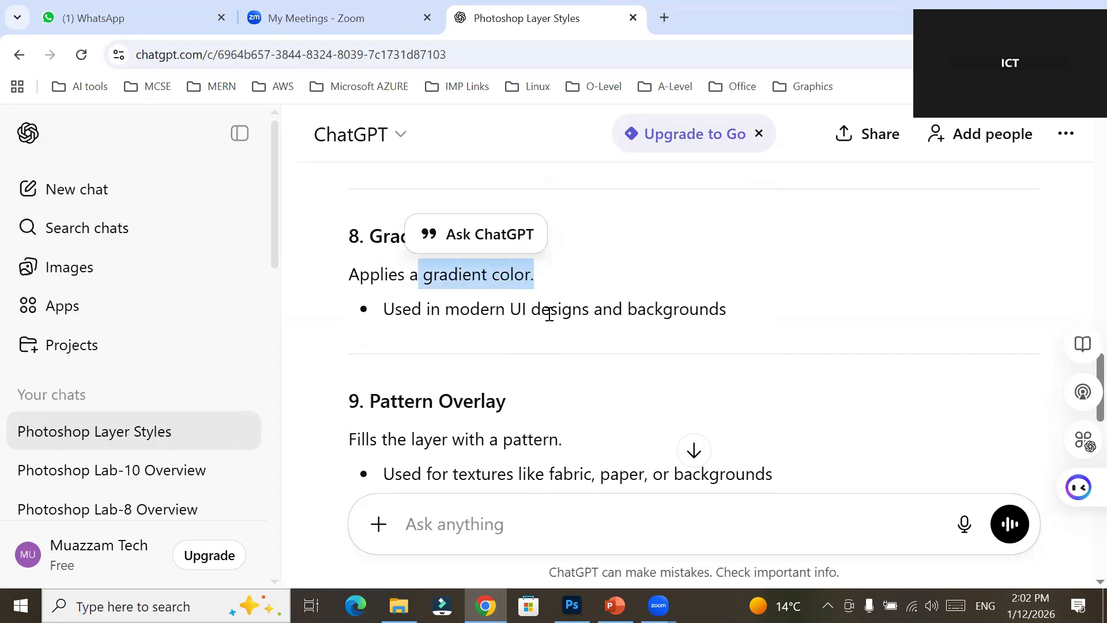
pyautogui.click(561, 378)
pyautogui.moveTo(447, 310); pyautogui.dragTo(714, 310)
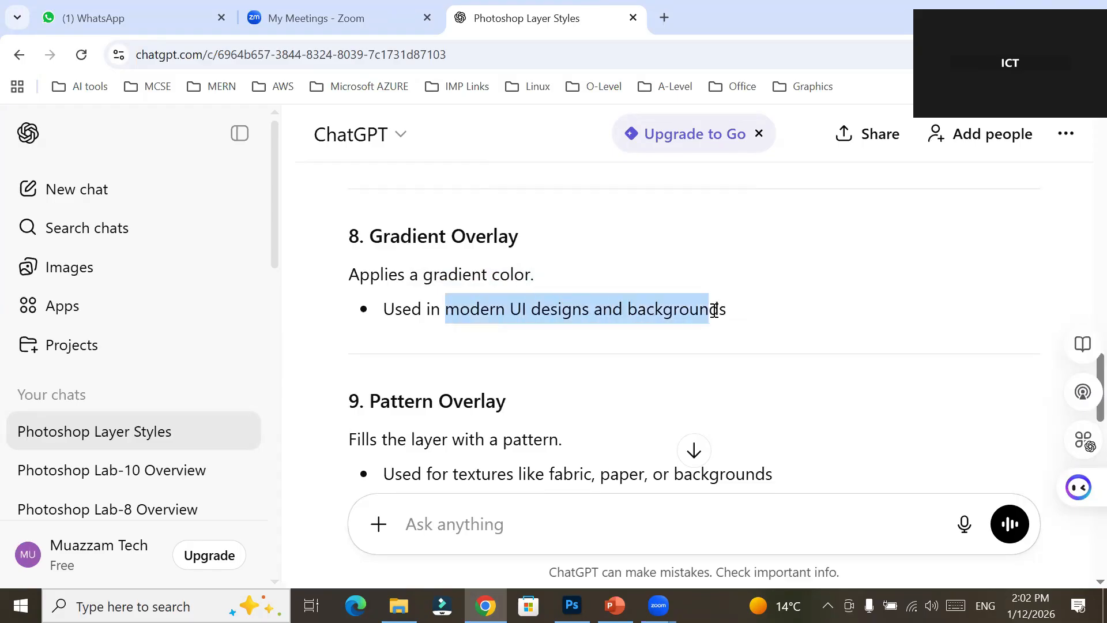
pyautogui.moveTo(714, 311); pyautogui.dragTo(715, 311)
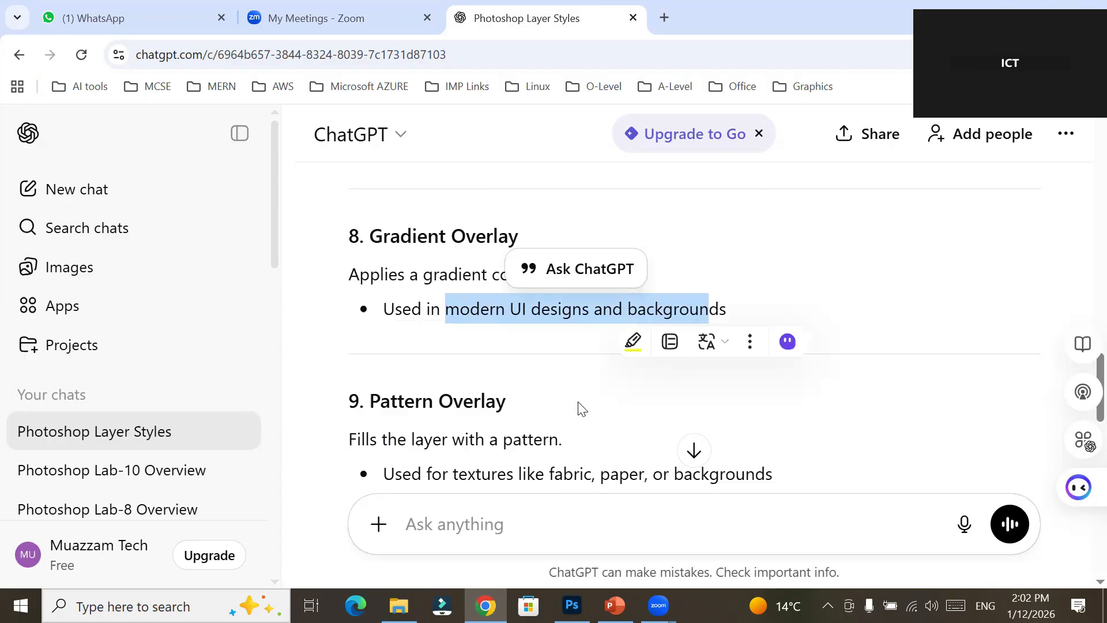
pyautogui.click(527, 392)
# Read the Pattern Overlay section, highlighting its pattern fill description and its use for textures.
pyautogui.scroll(-1, 532, 392)
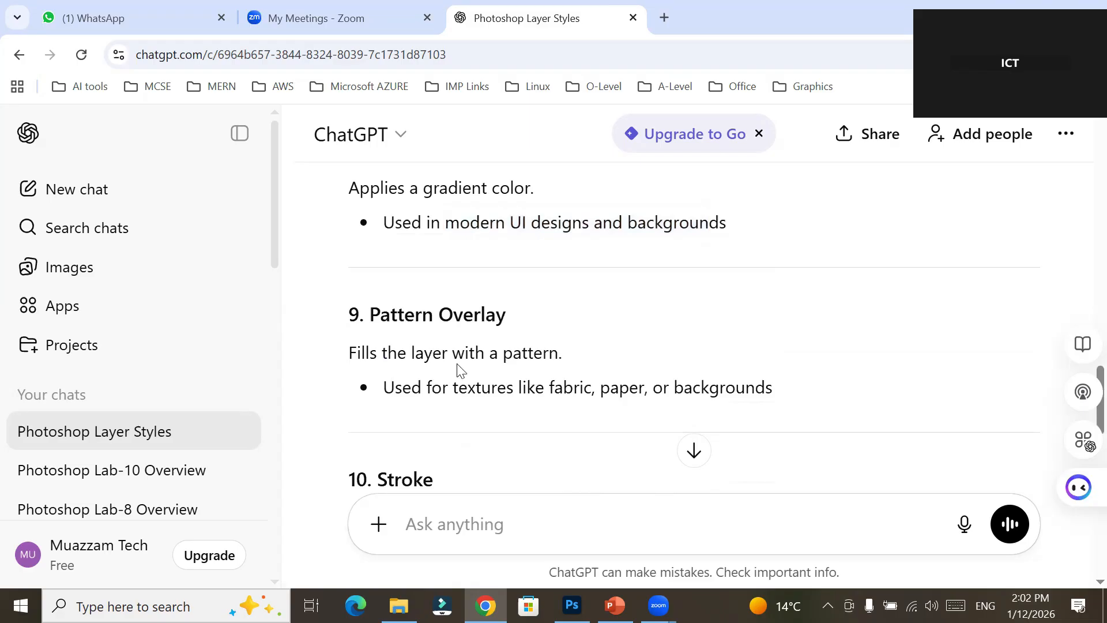
pyautogui.moveTo(444, 353); pyautogui.dragTo(722, 378)
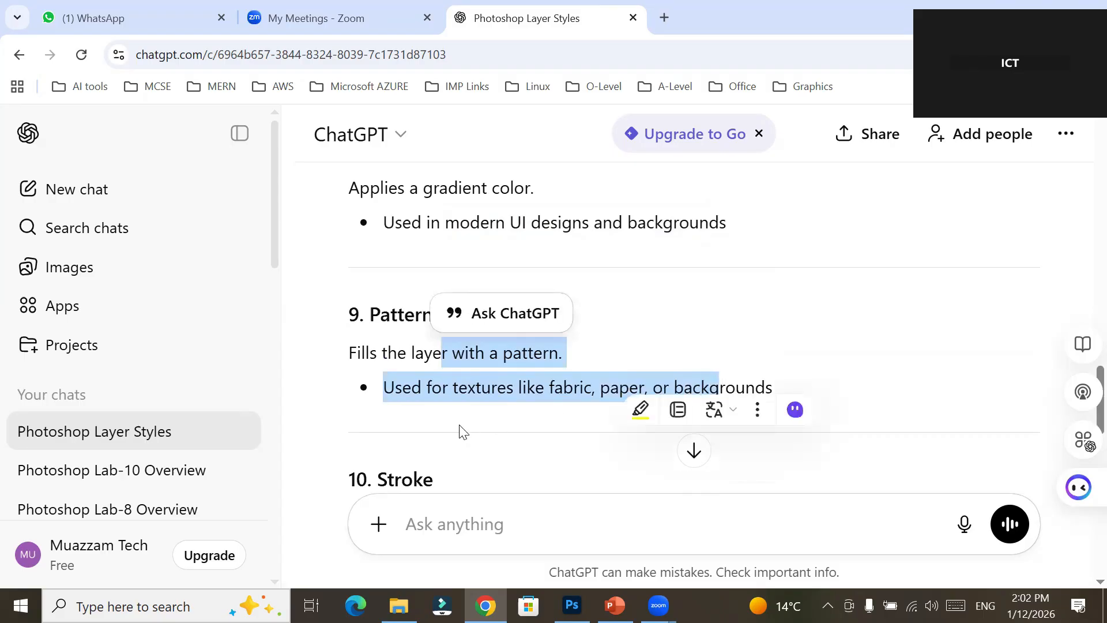
pyautogui.click(460, 427)
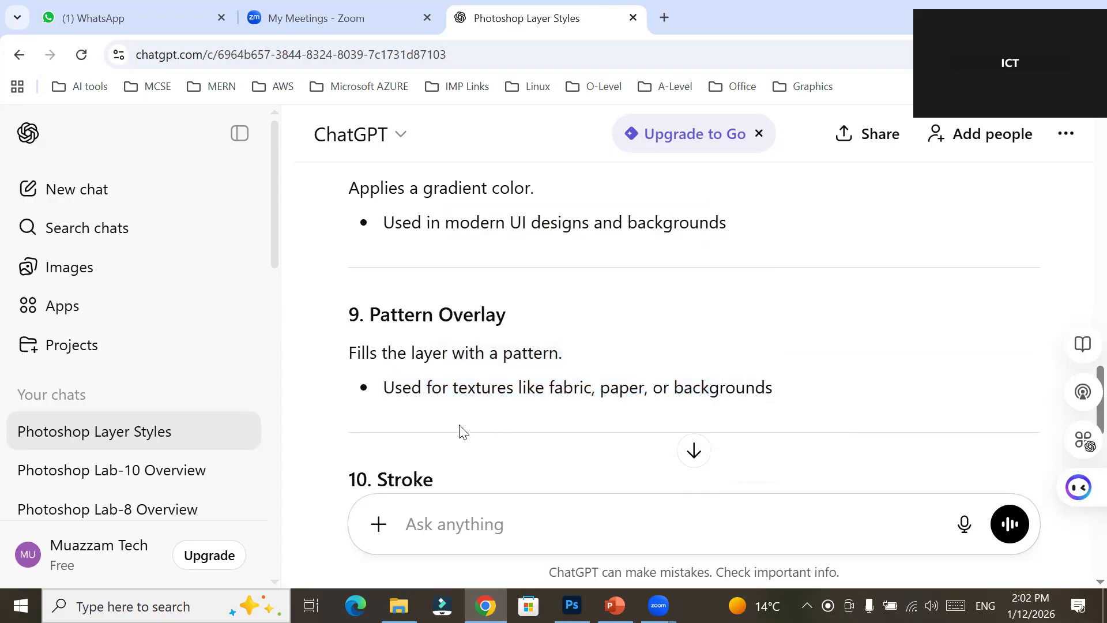
# Read the Stroke section, highlighting "for text borders" and the position options "inside, outside, or center".
pyautogui.scroll(-3, 461, 431)
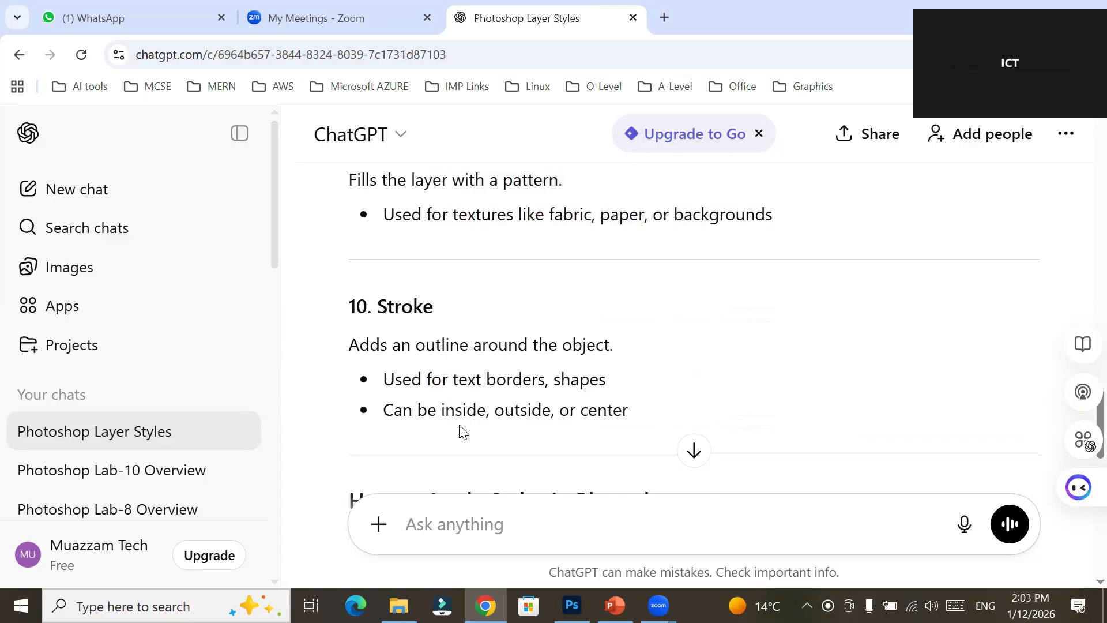
pyautogui.moveTo(413, 374); pyautogui.dragTo(546, 372)
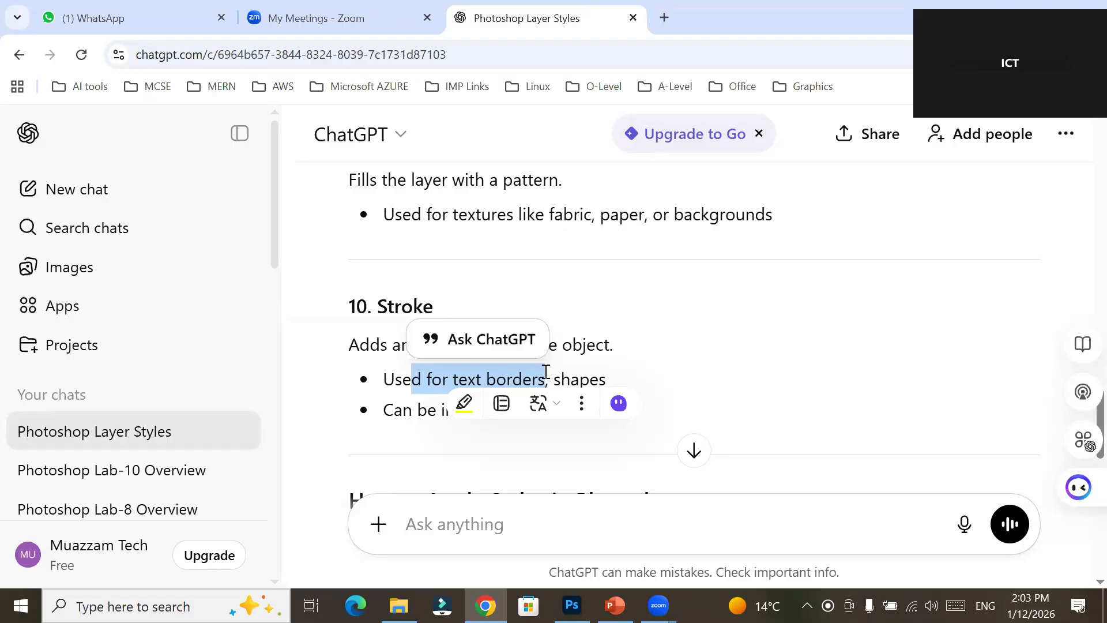
pyautogui.click(525, 376)
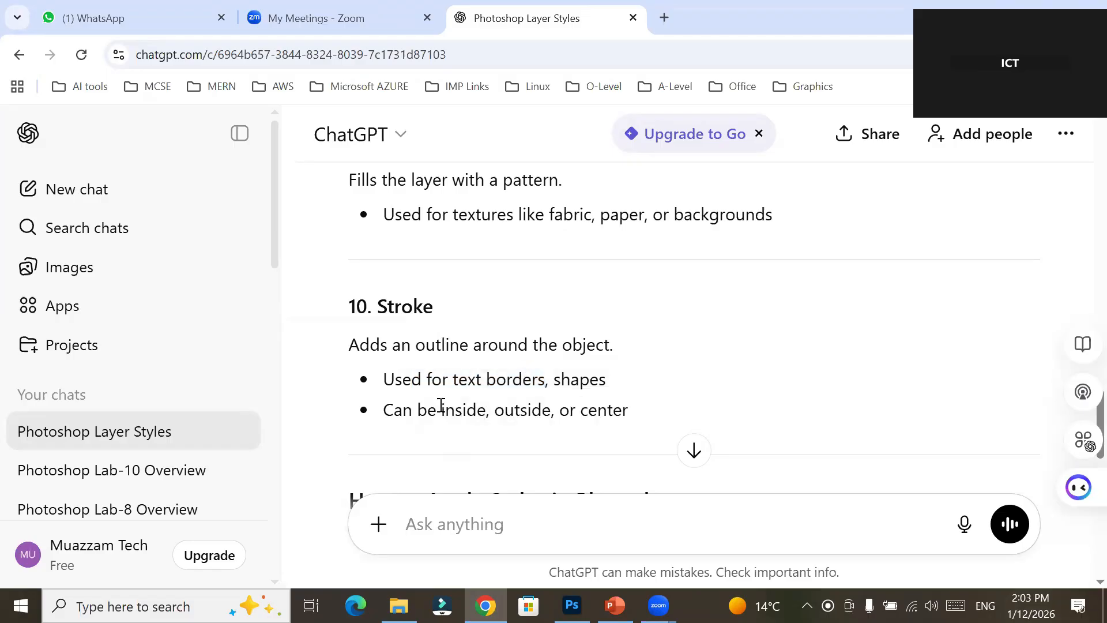
pyautogui.moveTo(441, 405); pyautogui.dragTo(632, 415)
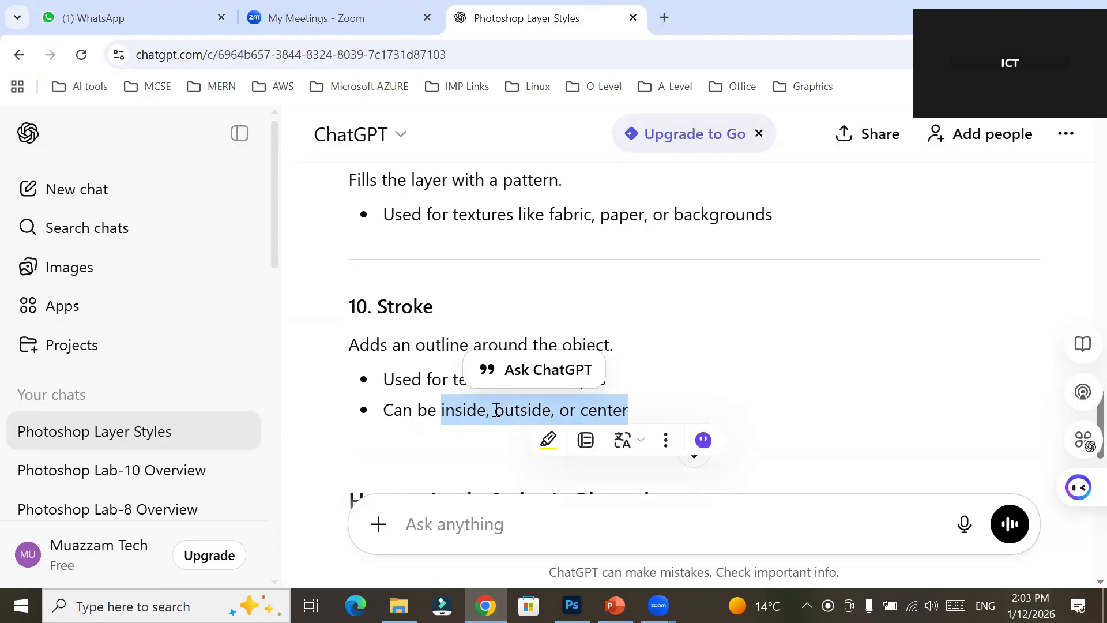
# Read the remaining notes on how to apply styles in Photoshop and where styles are commonly used.
pyautogui.scroll(-1, 496, 411)
pyautogui.scroll(-1, 496, 411)
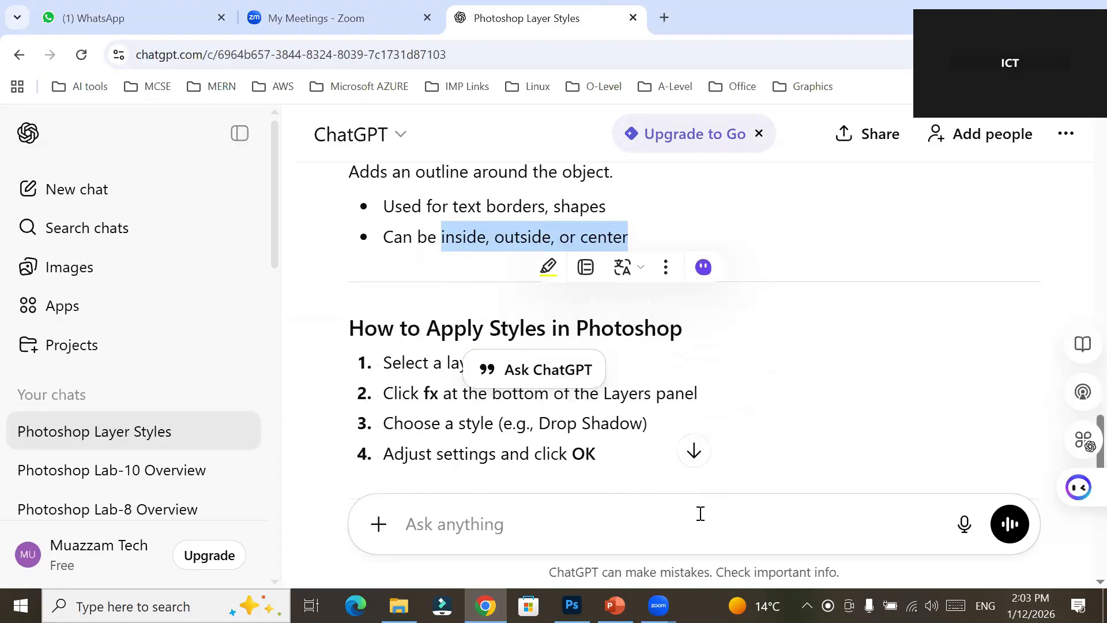
pyautogui.click(832, 433)
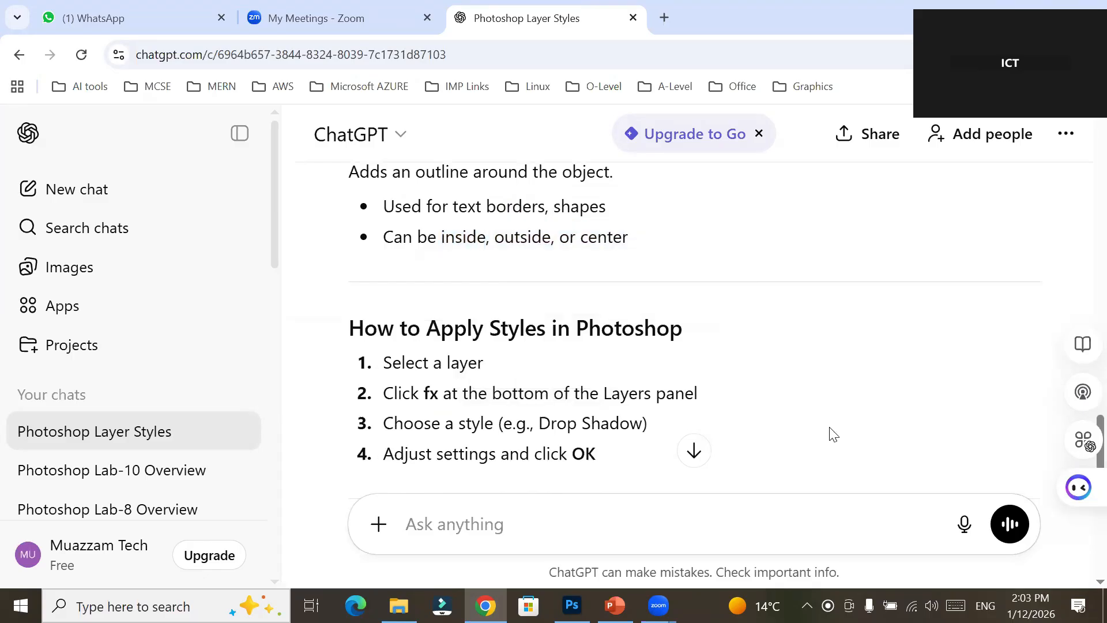
pyautogui.scroll(-4, 831, 432)
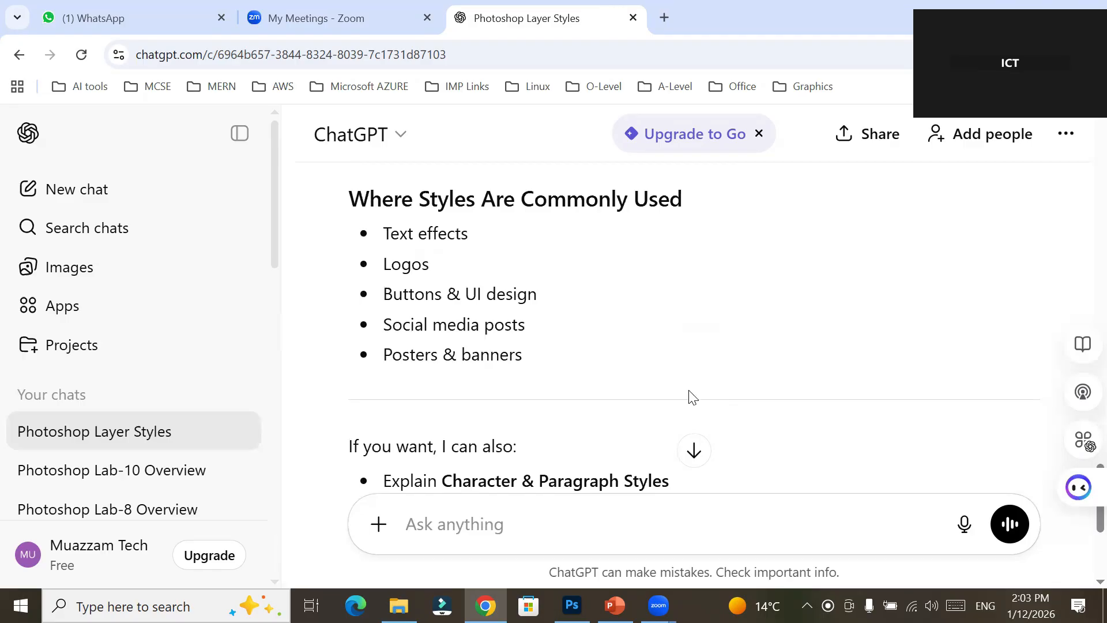
pyautogui.scroll(-1, 692, 397)
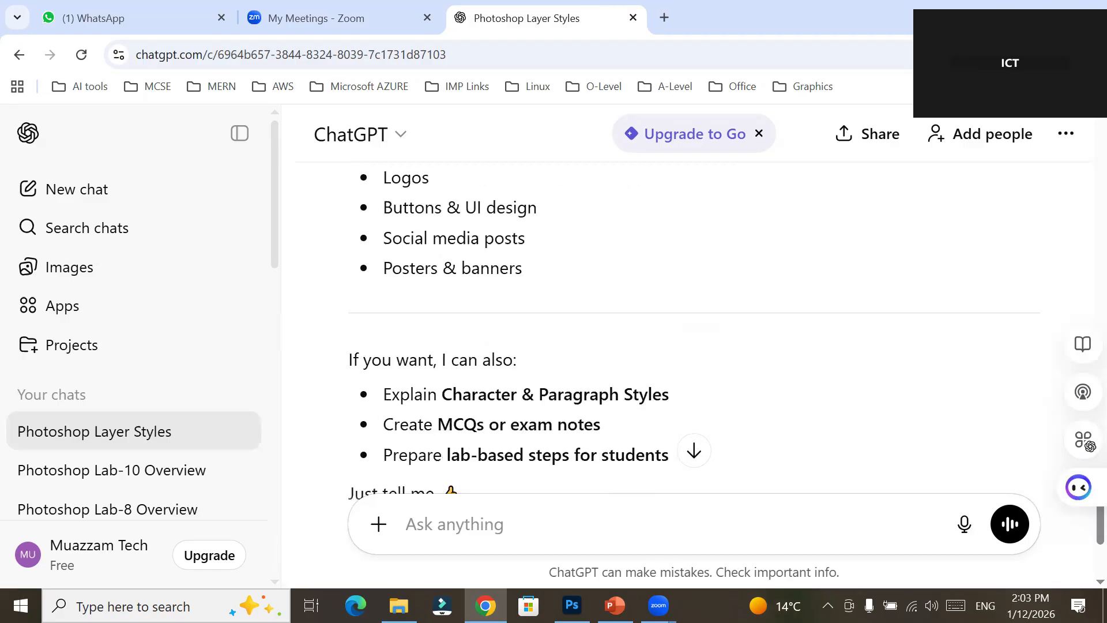
# Switch to Photoshop, nudge the Blue Sky text slightly to the right, and move the Layers panel lower.
pyautogui.click(572, 605)
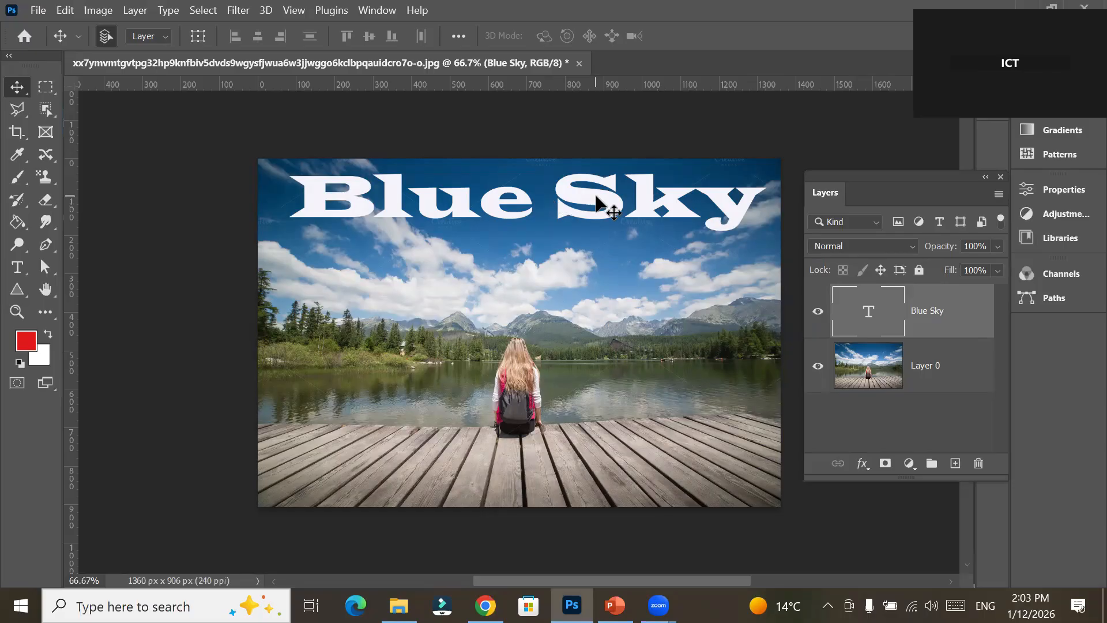
pyautogui.moveTo(597, 196)
pyautogui.mouseDown()
pyautogui.moveTo(569, 196)
pyautogui.moveTo(623, 195)
pyautogui.moveTo(606, 200)
pyautogui.mouseUp()
pyautogui.moveTo(868, 179); pyautogui.dragTo(868, 225)
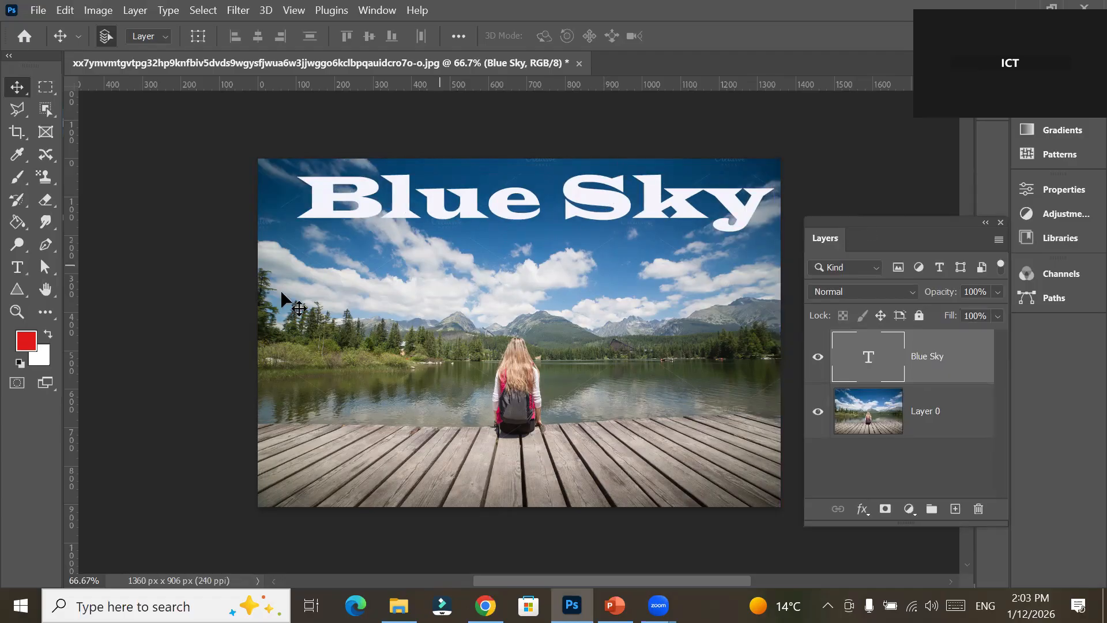
# Activate the Horizontal Type tool and show the Character panel, floating it just below the Blue Sky text.
pyautogui.click(18, 271)
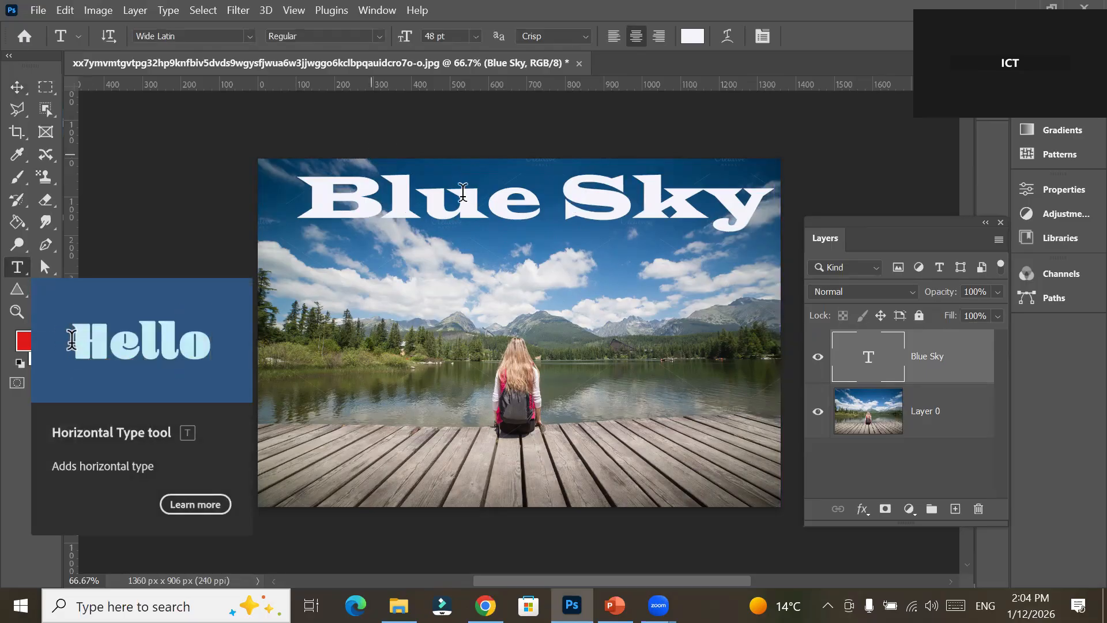
pyautogui.scroll(5, 619, 192)
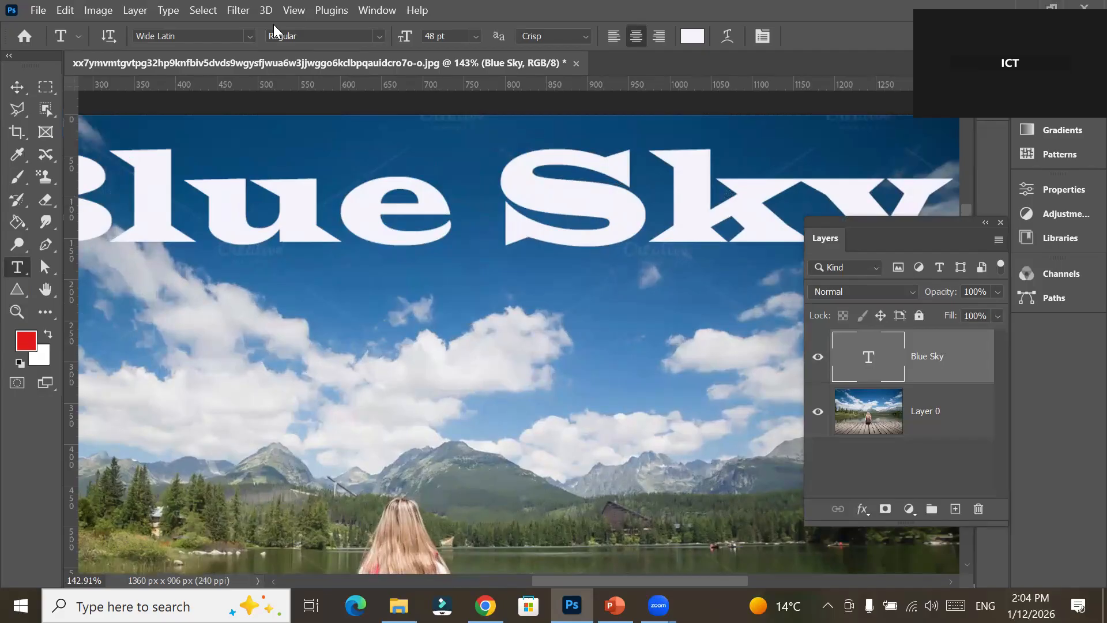
pyautogui.click(392, 17)
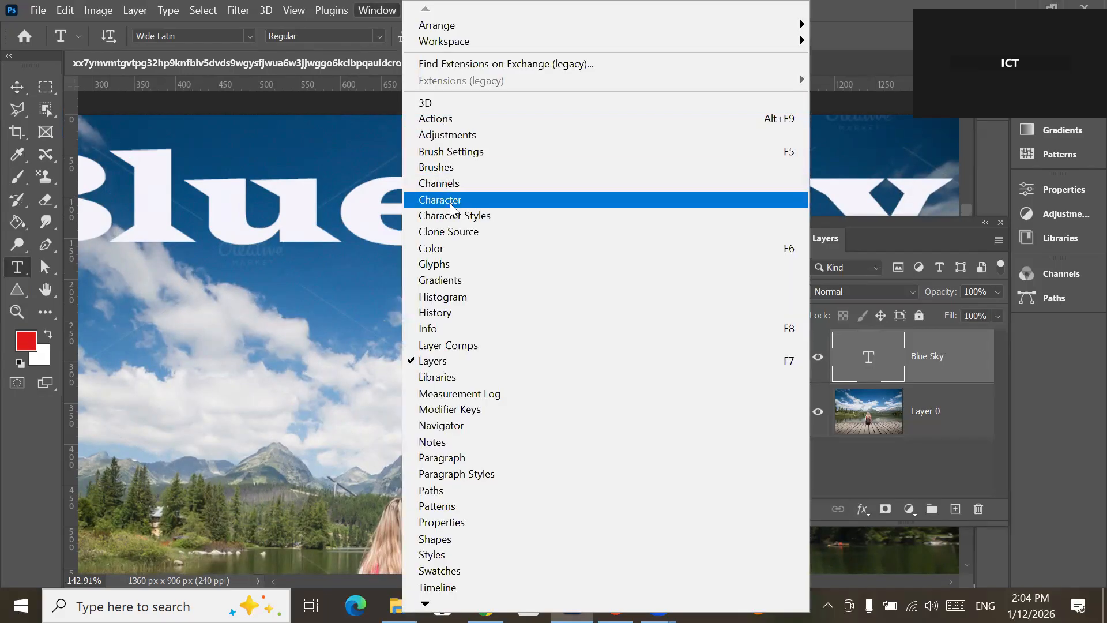
pyautogui.click(453, 202)
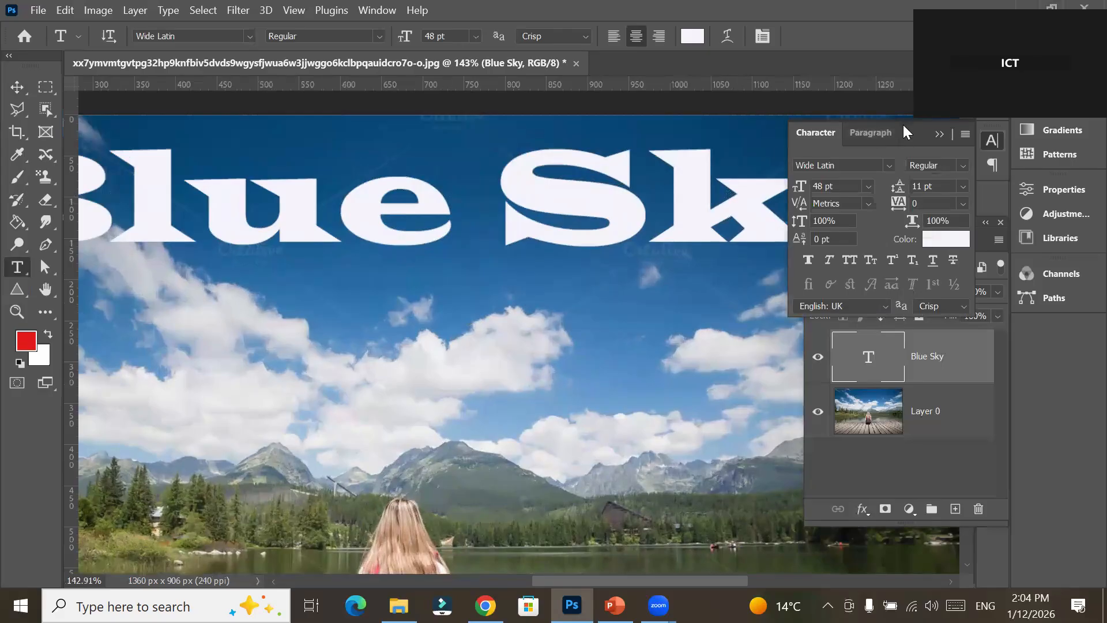
pyautogui.moveTo(904, 131); pyautogui.dragTo(487, 279)
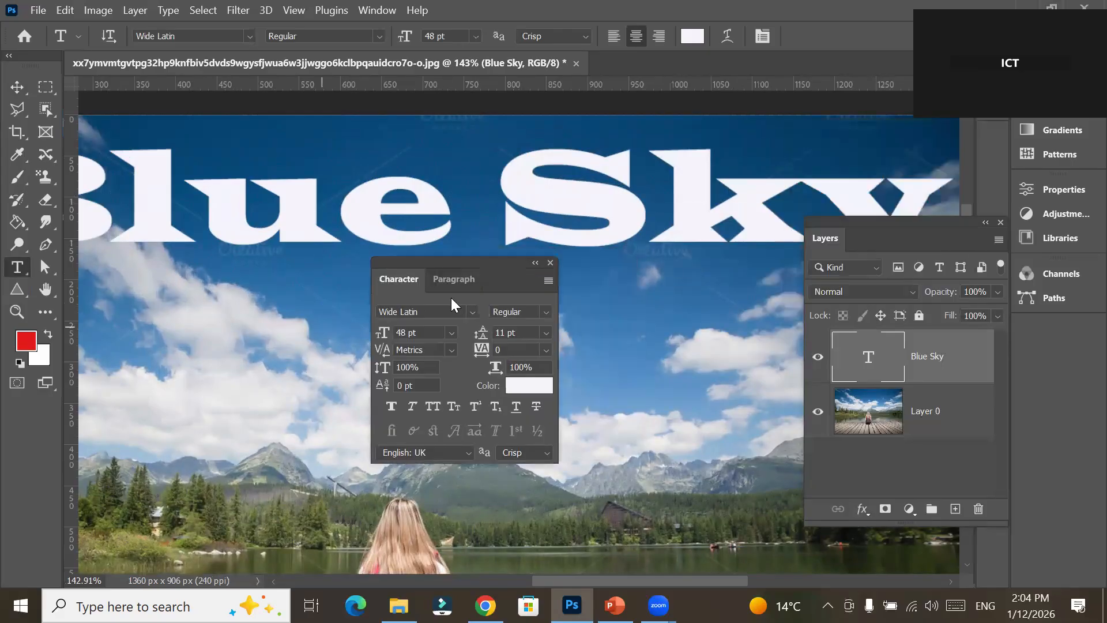
# Change the Blue Sky text color to bright yellow.
pyautogui.click(515, 386)
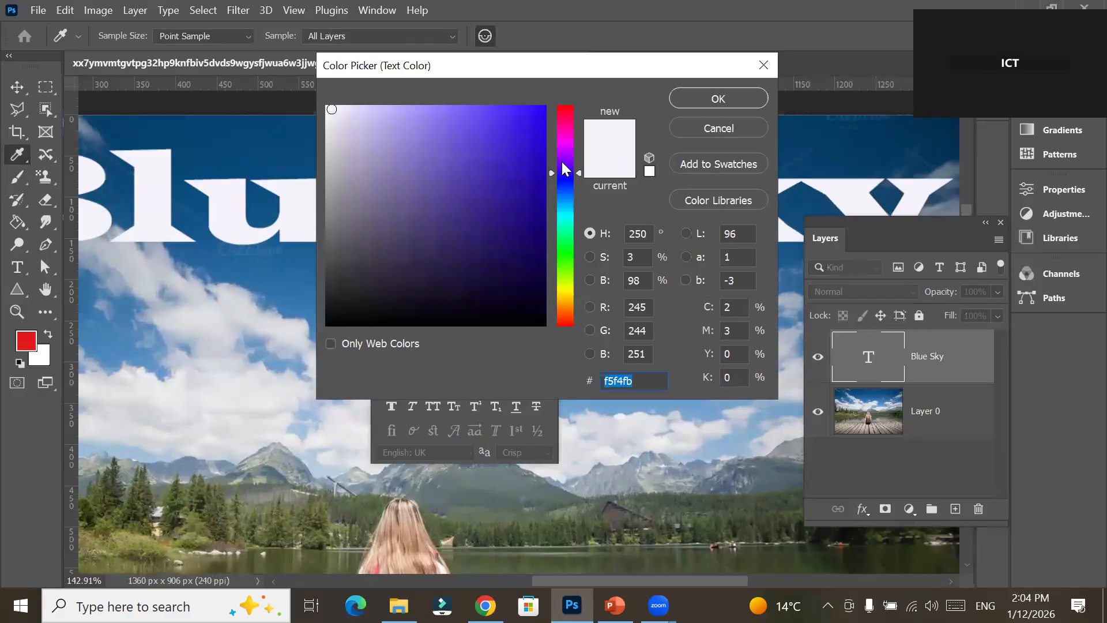
pyautogui.click(568, 293)
pyautogui.moveTo(545, 132); pyautogui.dragTo(538, 115)
pyautogui.click(750, 99)
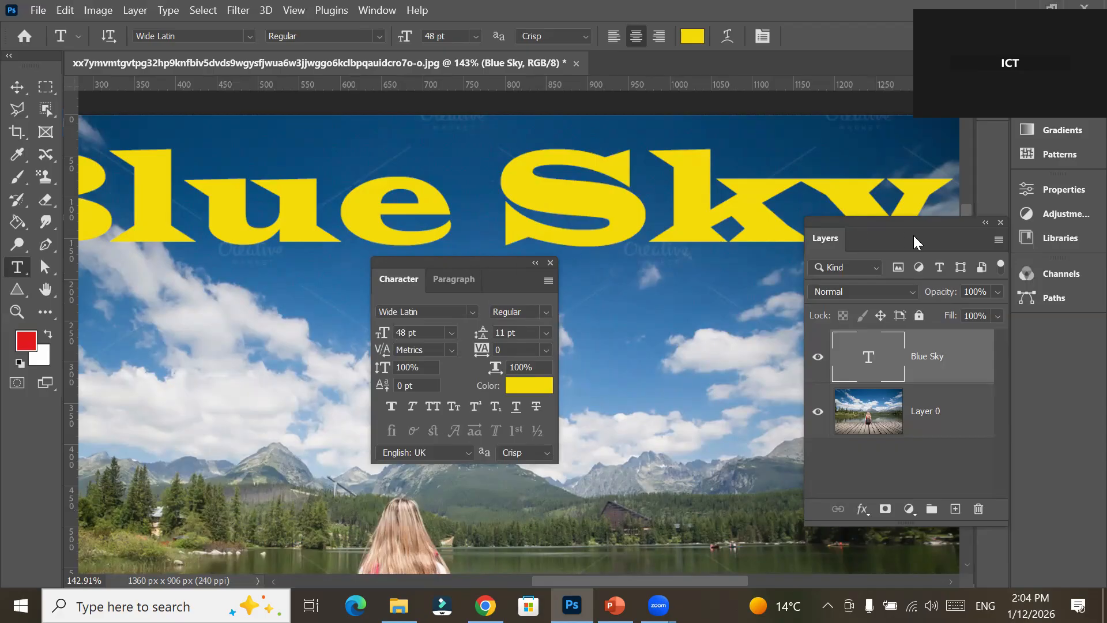
# Examine the text layer's Character, Paragraph and Type Options settings in the floating Properties panel, including the extra character options, and close it.
pyautogui.click(1063, 192)
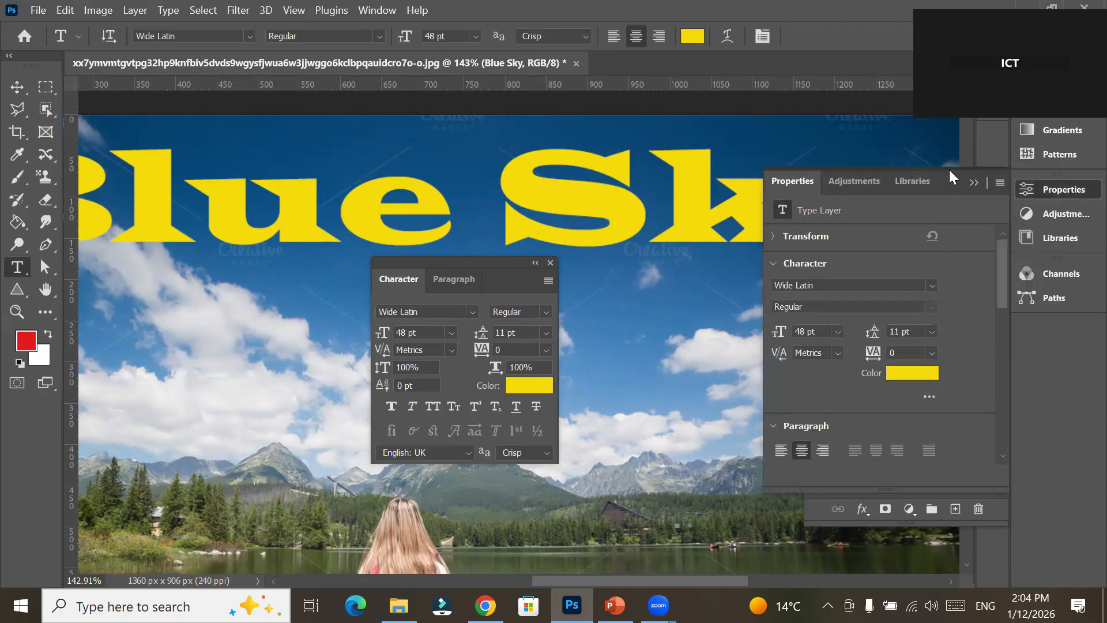
pyautogui.moveTo(953, 175); pyautogui.dragTo(287, 187)
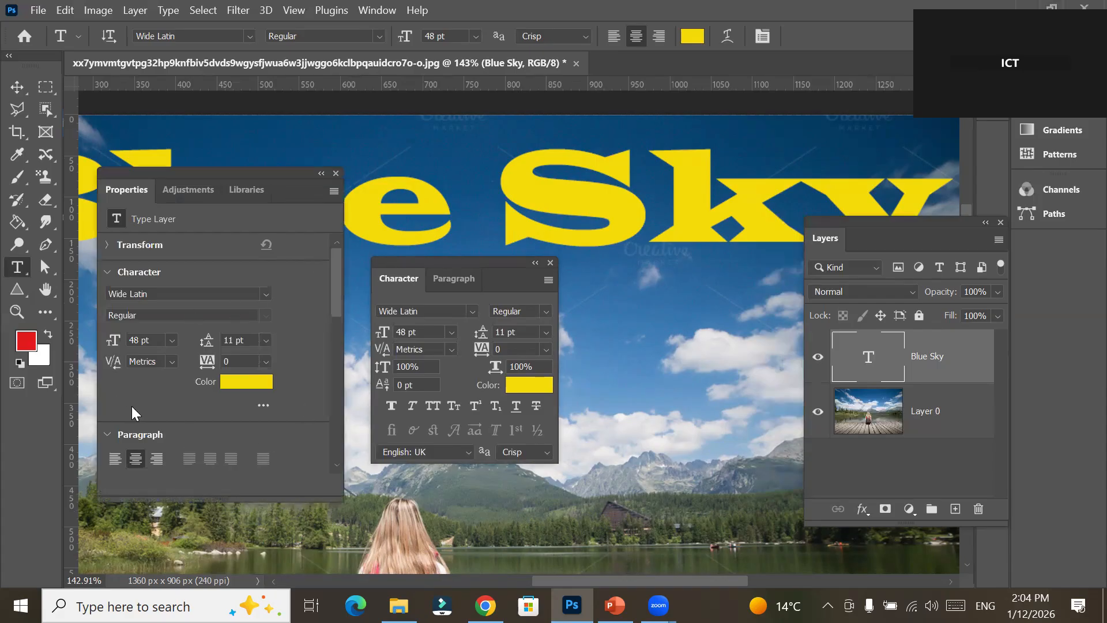
pyautogui.click(106, 273)
pyautogui.click(106, 275)
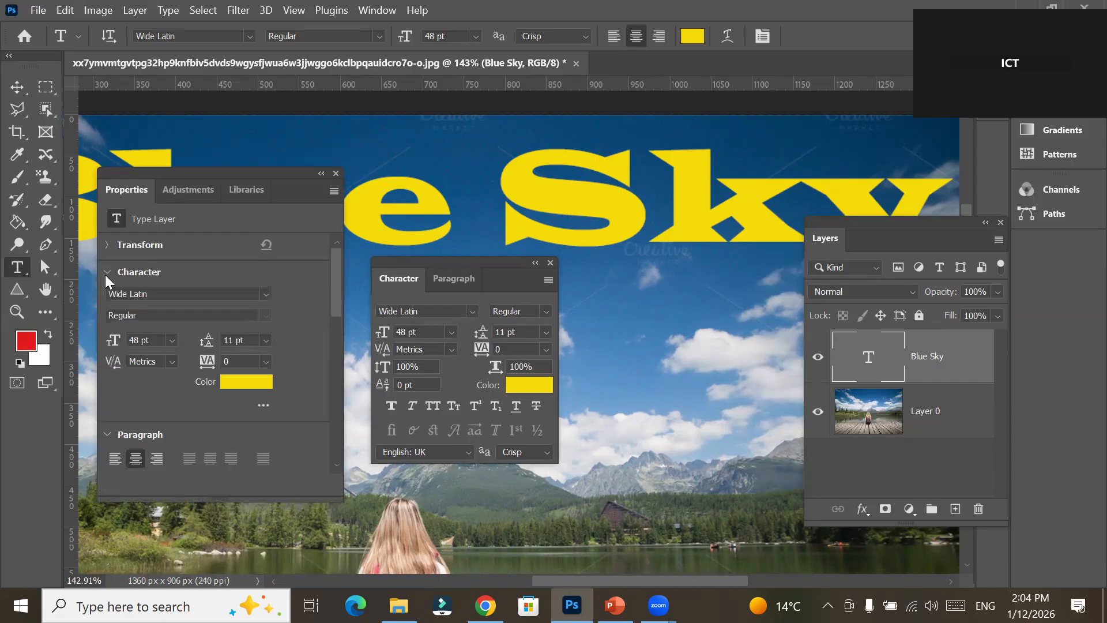
pyautogui.click(263, 406)
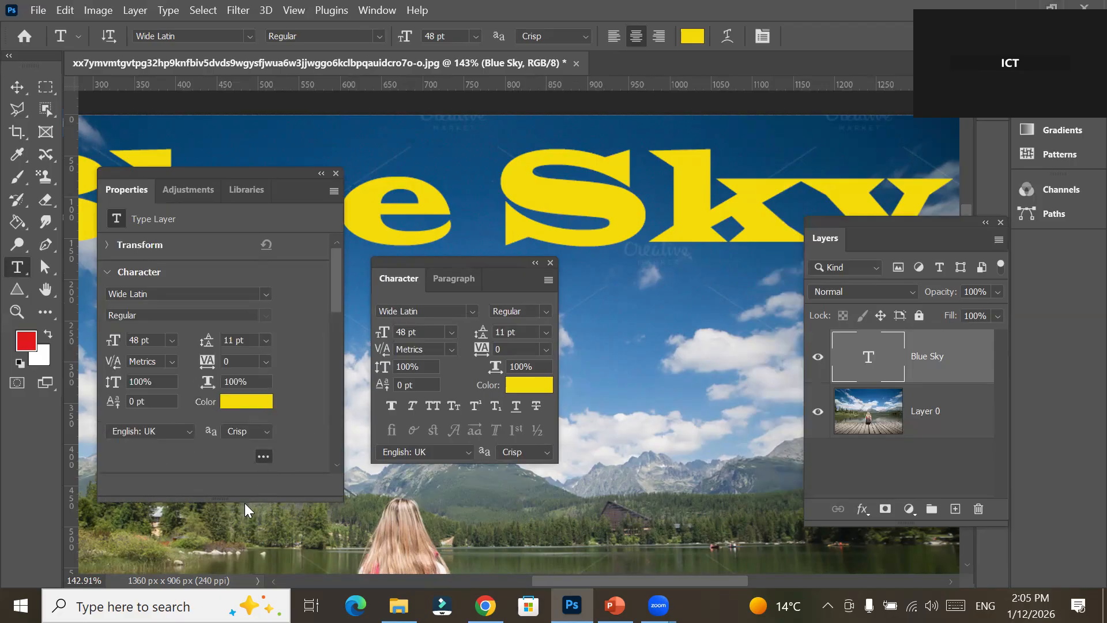
pyautogui.click(106, 272)
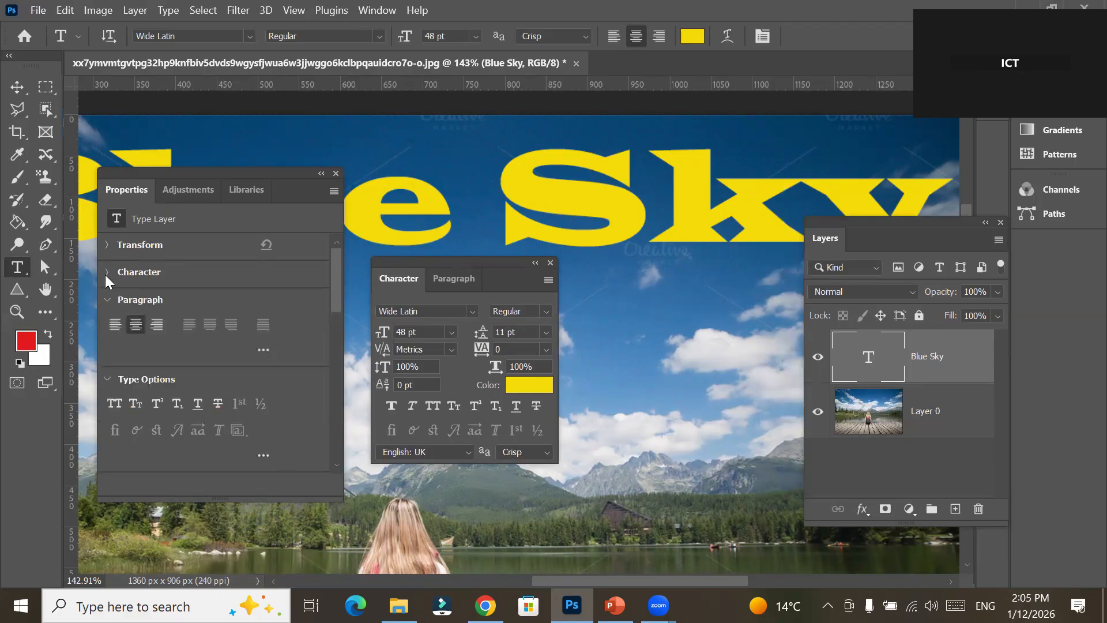
pyautogui.click(334, 174)
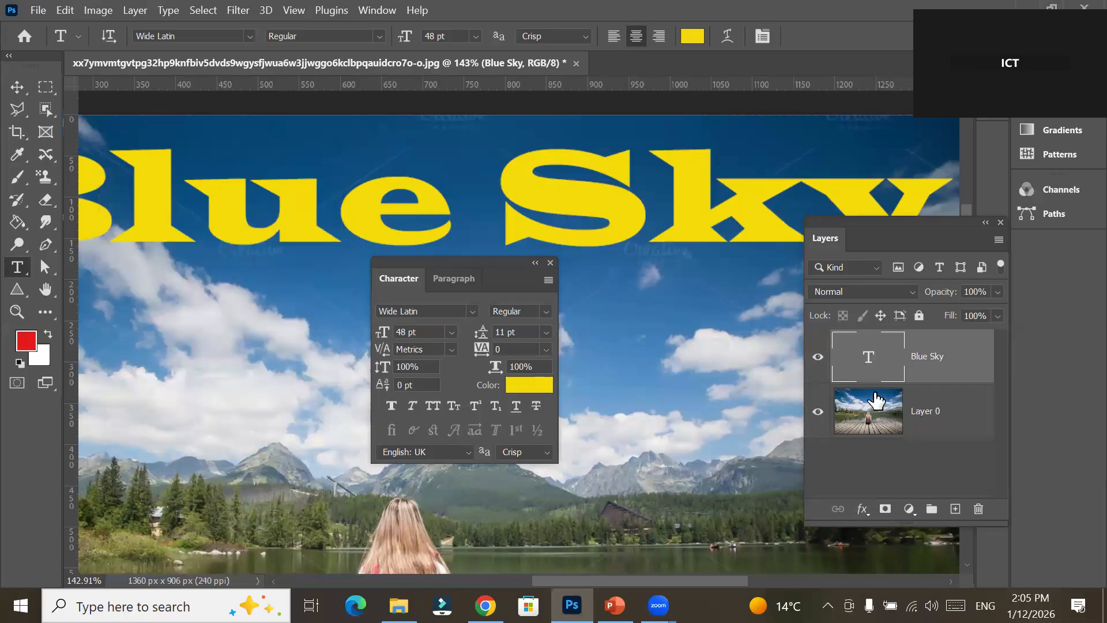
# Add a Stroke layer style to the Blue Sky layer and position its dialog so the text stays uncovered.
pyautogui.click(863, 510)
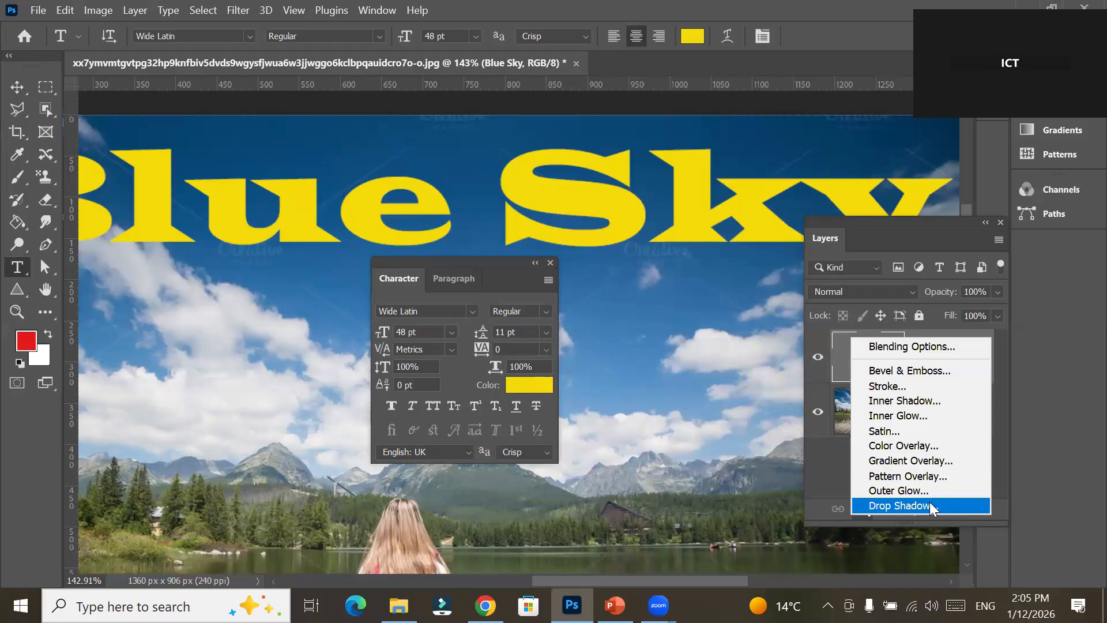
pyautogui.click(934, 386)
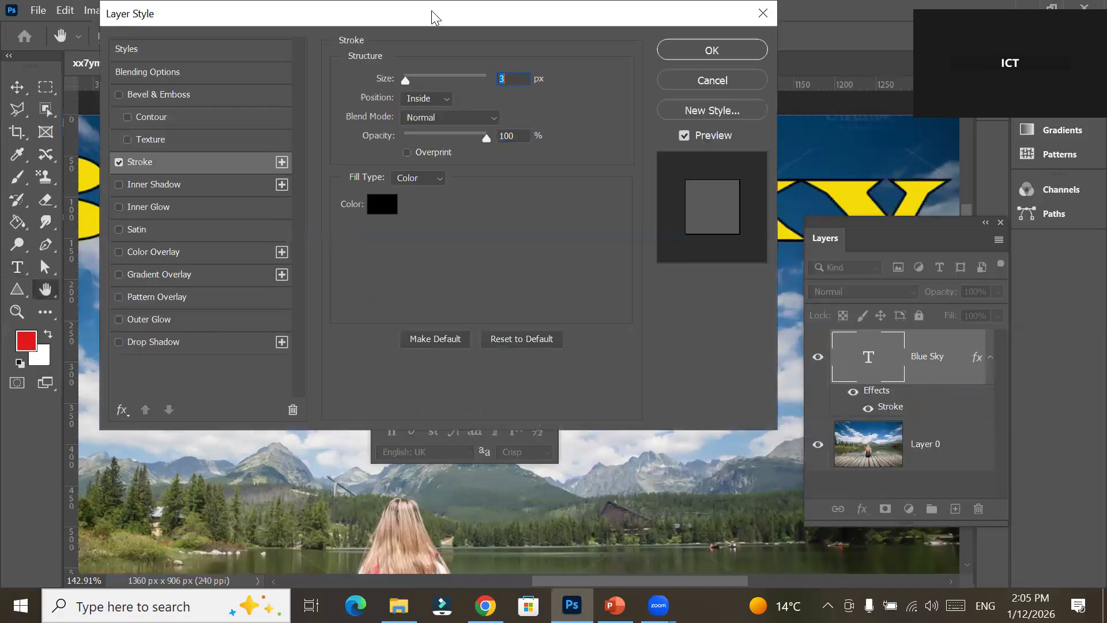
pyautogui.moveTo(436, 18); pyautogui.dragTo(467, 291)
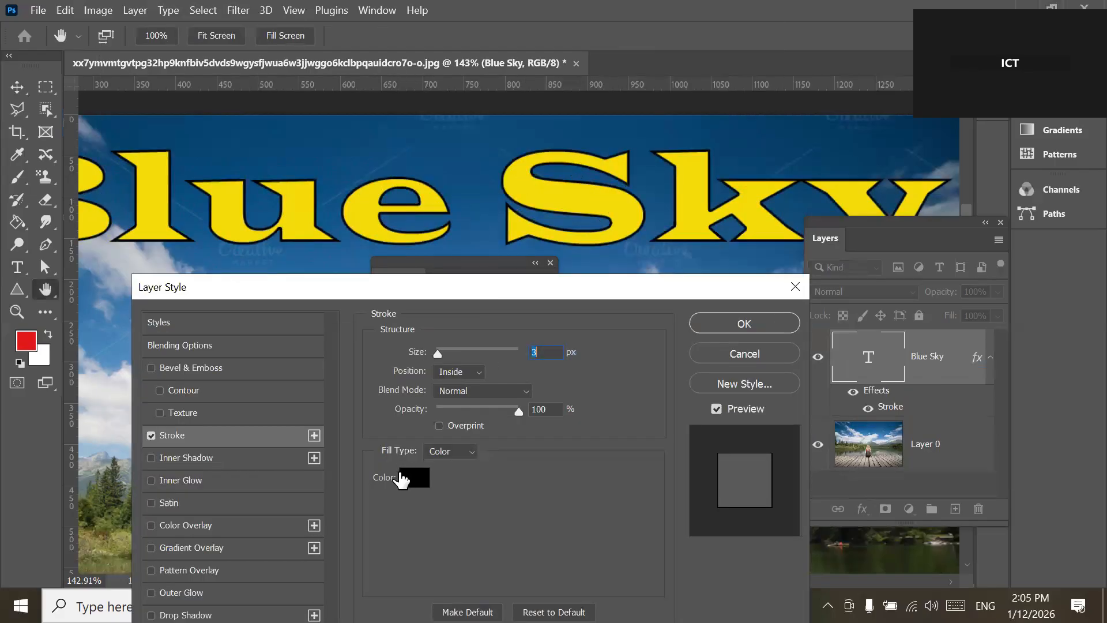
# Try pinkish red, green, blue and yellow-green as the stroke color, and apply bright red.
pyautogui.click(413, 477)
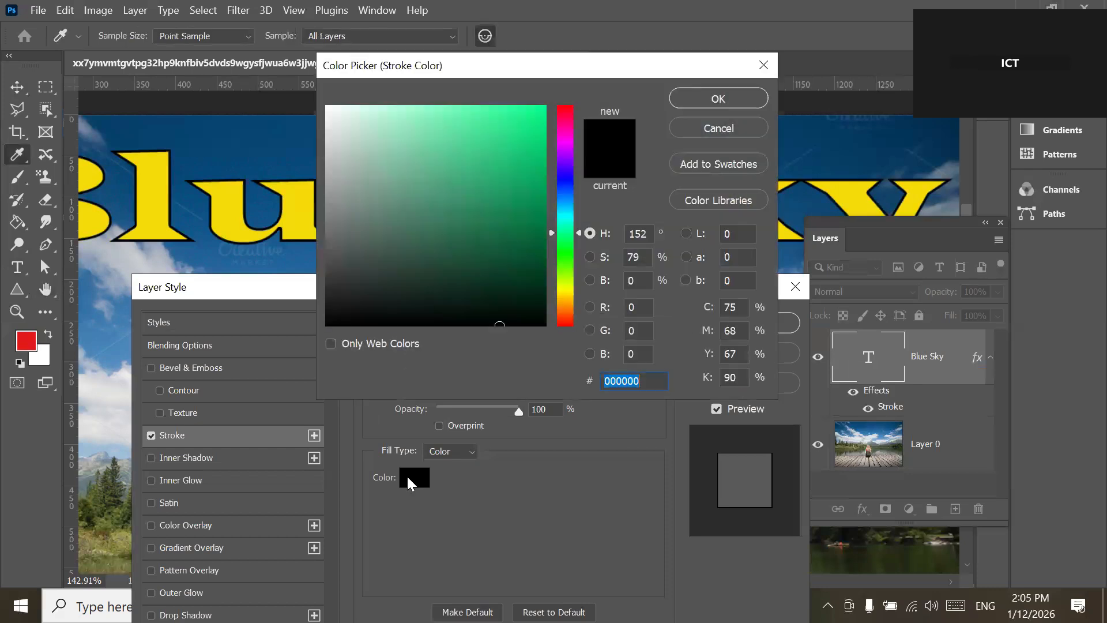
pyautogui.click(566, 113)
pyautogui.click(539, 110)
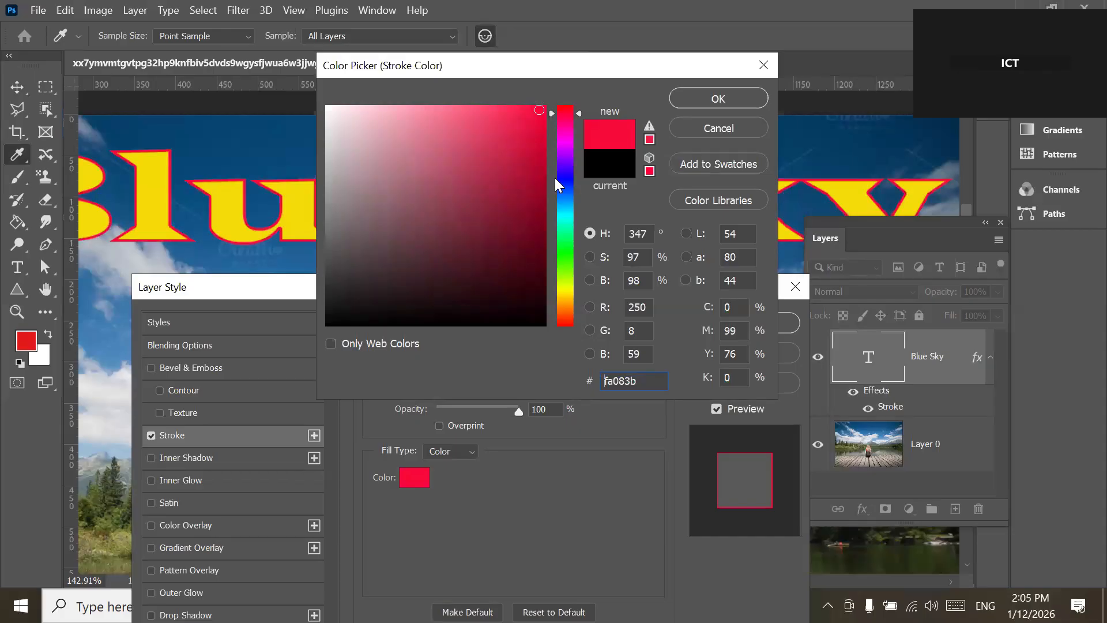
pyautogui.click(565, 245)
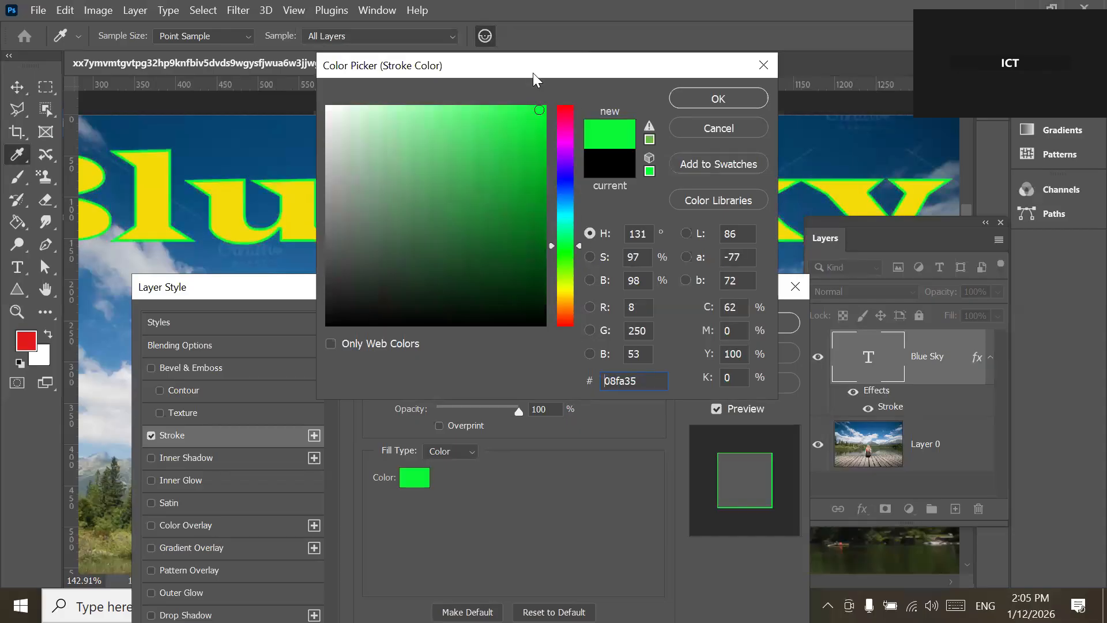
pyautogui.click(548, 111)
pyautogui.click(563, 111)
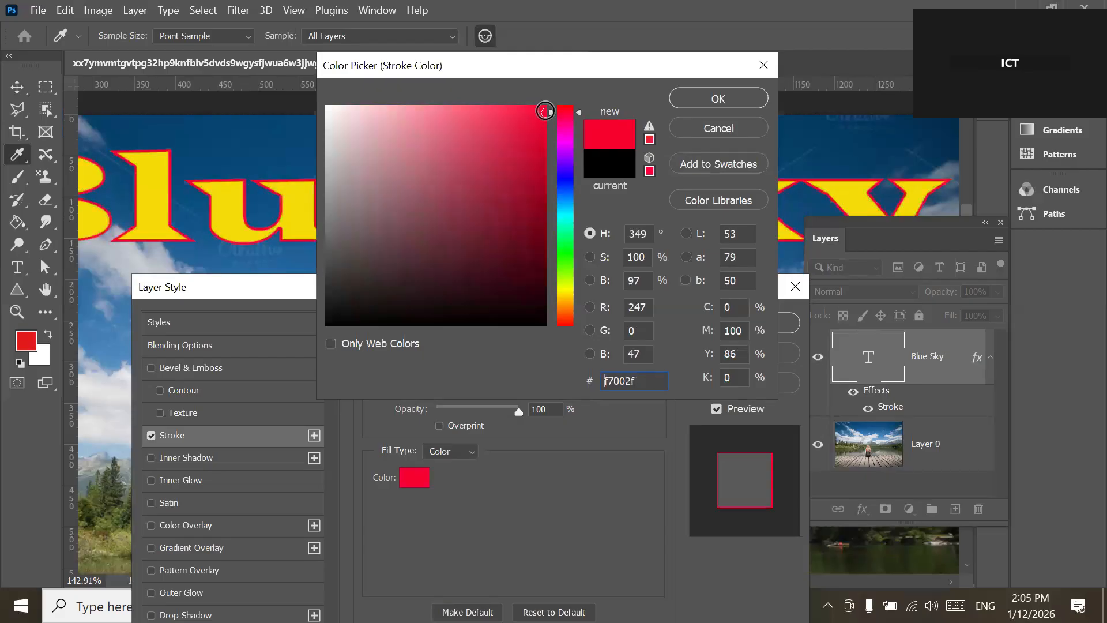
pyautogui.click(542, 111)
pyautogui.moveTo(543, 110); pyautogui.dragTo(541, 110)
pyautogui.click(563, 178)
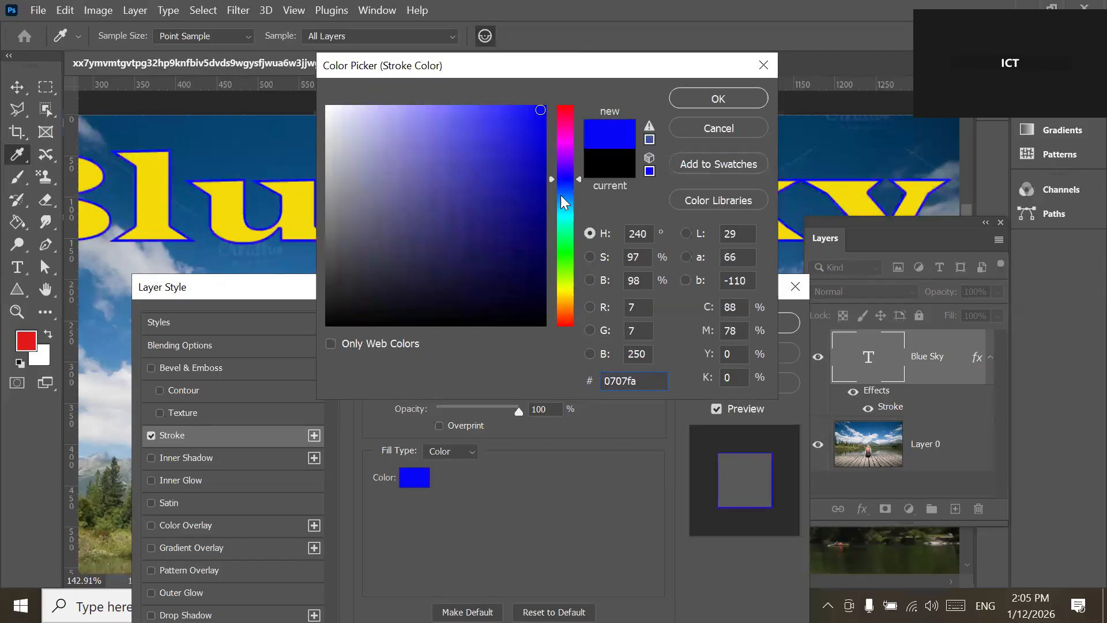
pyautogui.click(563, 200)
pyautogui.click(563, 243)
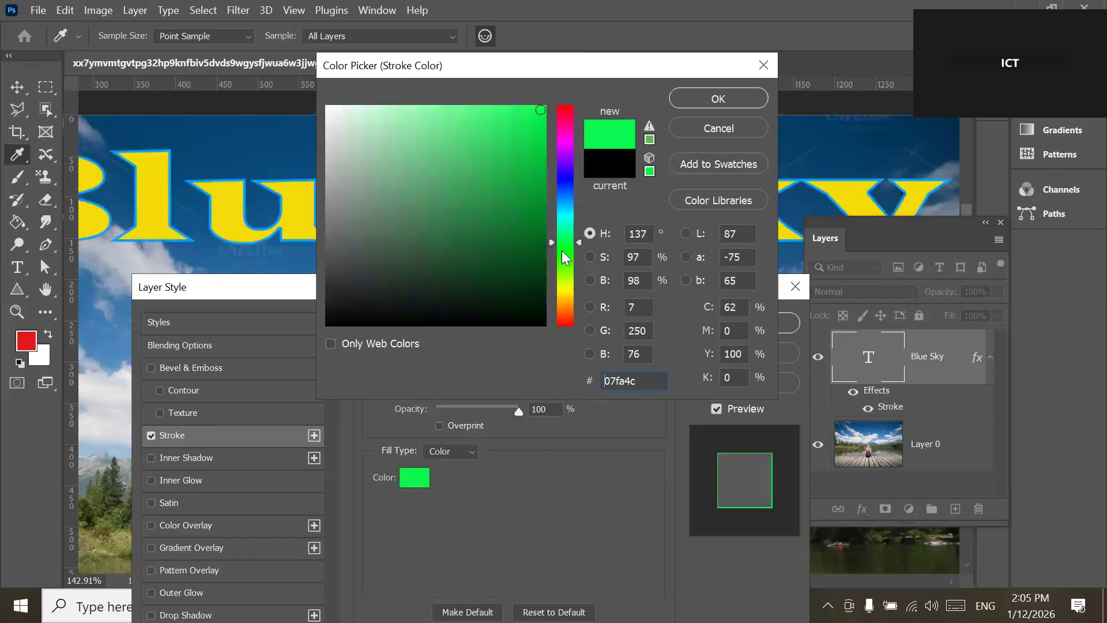
pyautogui.click(564, 282)
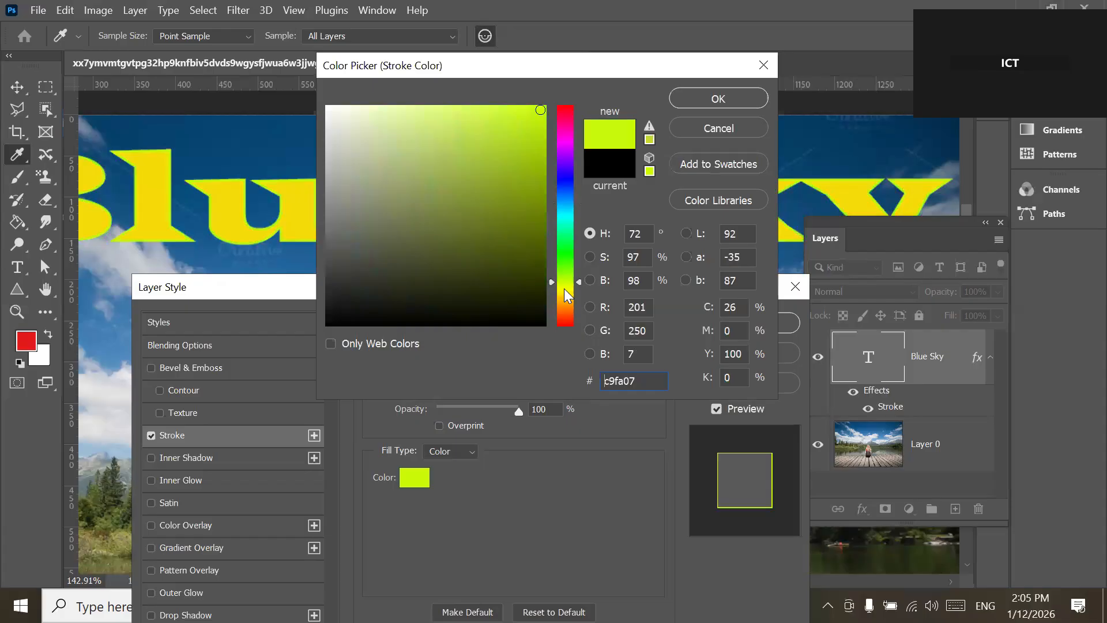
pyautogui.click(567, 106)
pyautogui.click(699, 98)
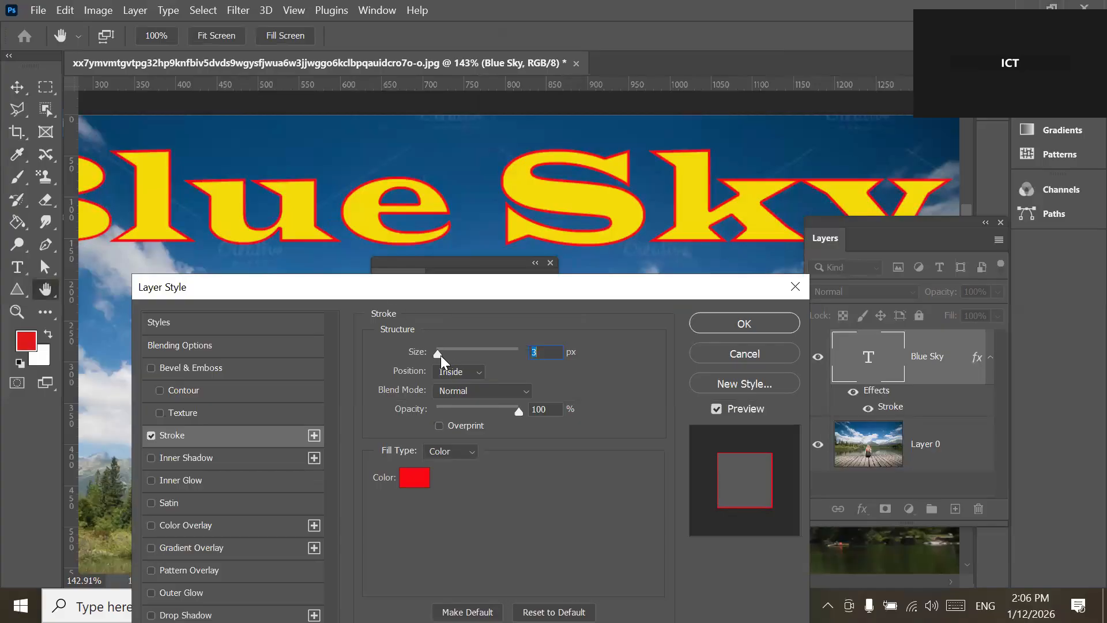
# Increase the stroke size on the Blue Sky text to 6 px.
pyautogui.moveTo(439, 355)
pyautogui.mouseDown()
pyautogui.moveTo(455, 357)
pyautogui.moveTo(441, 355)
pyautogui.mouseUp()
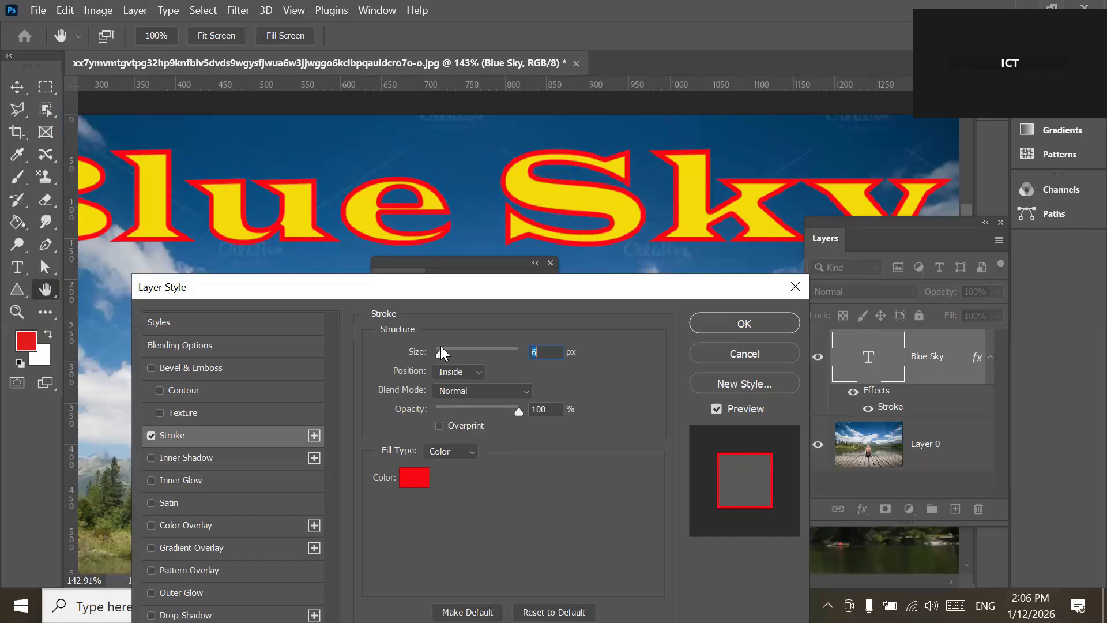
# Try 1 px and 5 px stroke sizes, and set the stroke to the Outside position with a size of 6 px.
pyautogui.moveTo(440, 350); pyautogui.dragTo(434, 354)
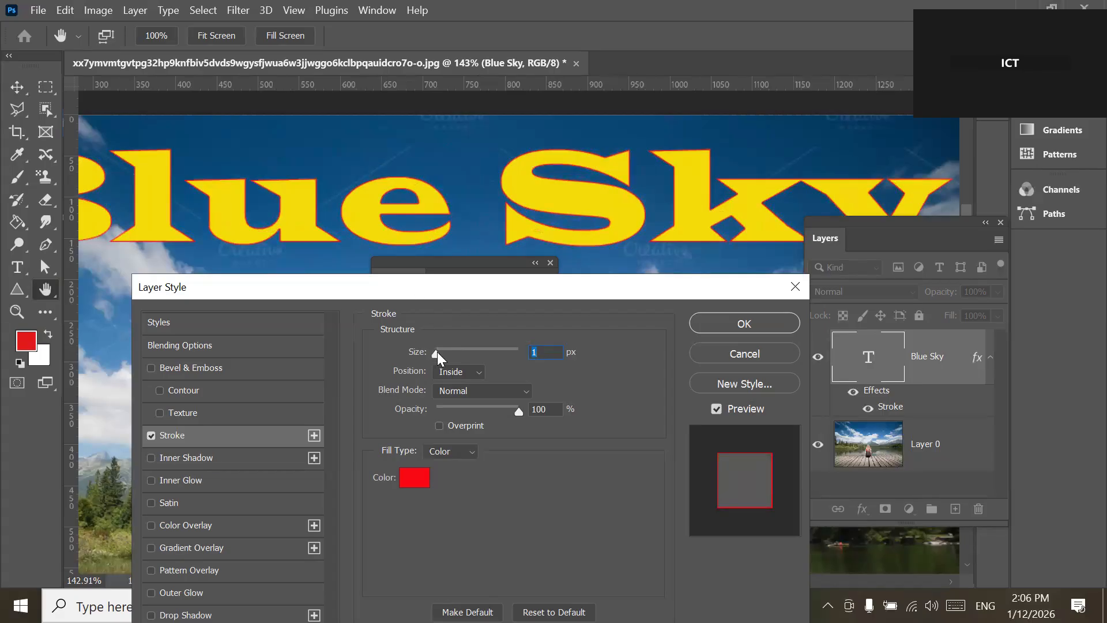
pyautogui.moveTo(437, 352); pyautogui.dragTo(439, 351)
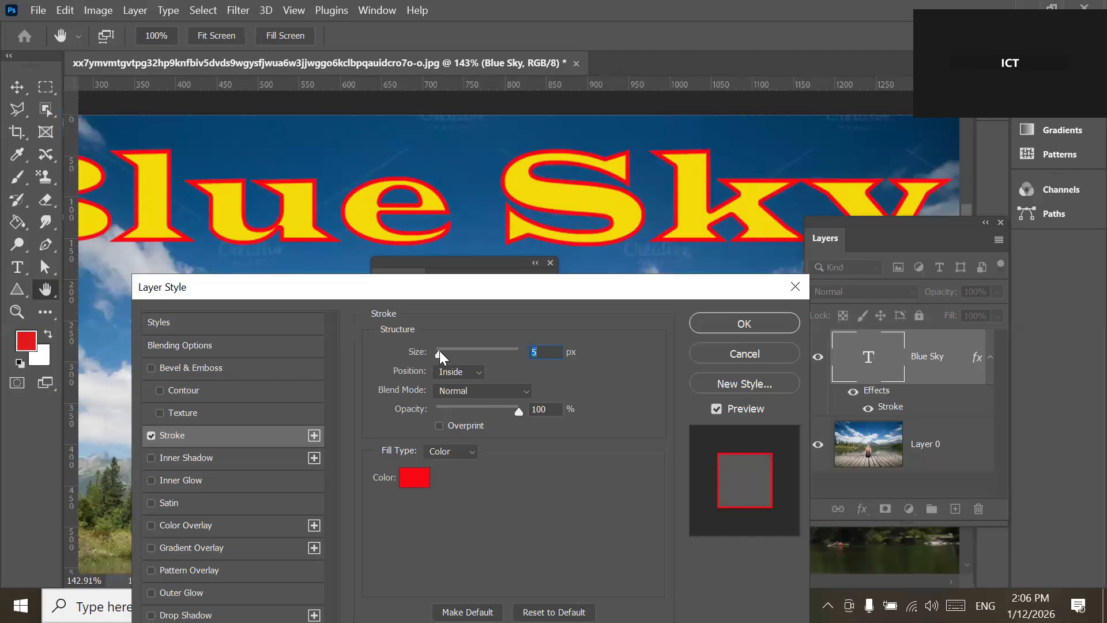
pyautogui.click(472, 369)
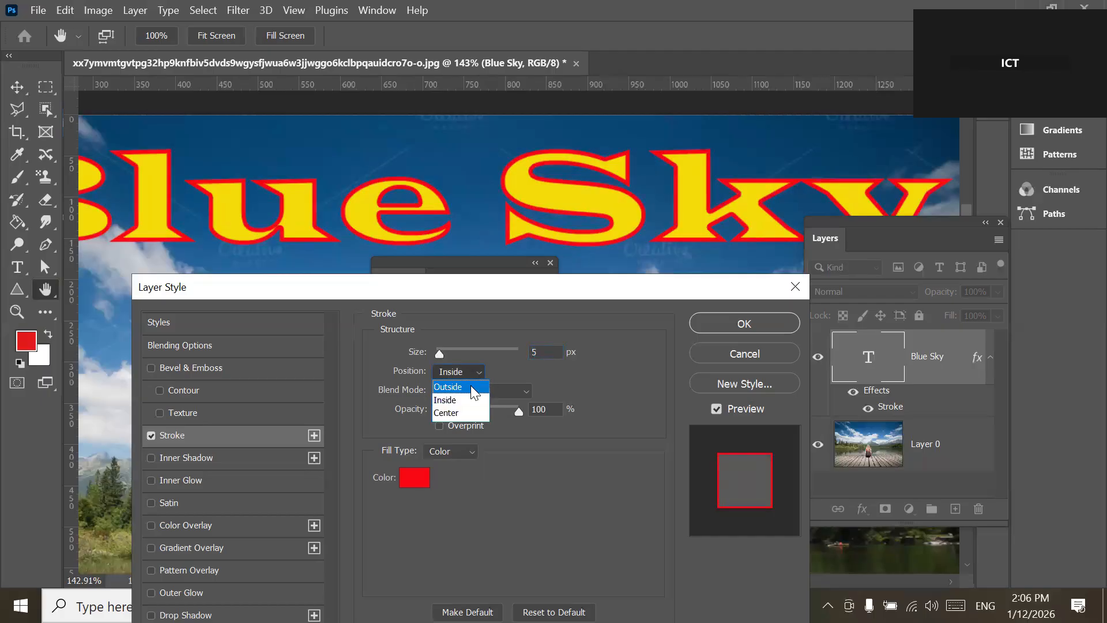
pyautogui.click(471, 386)
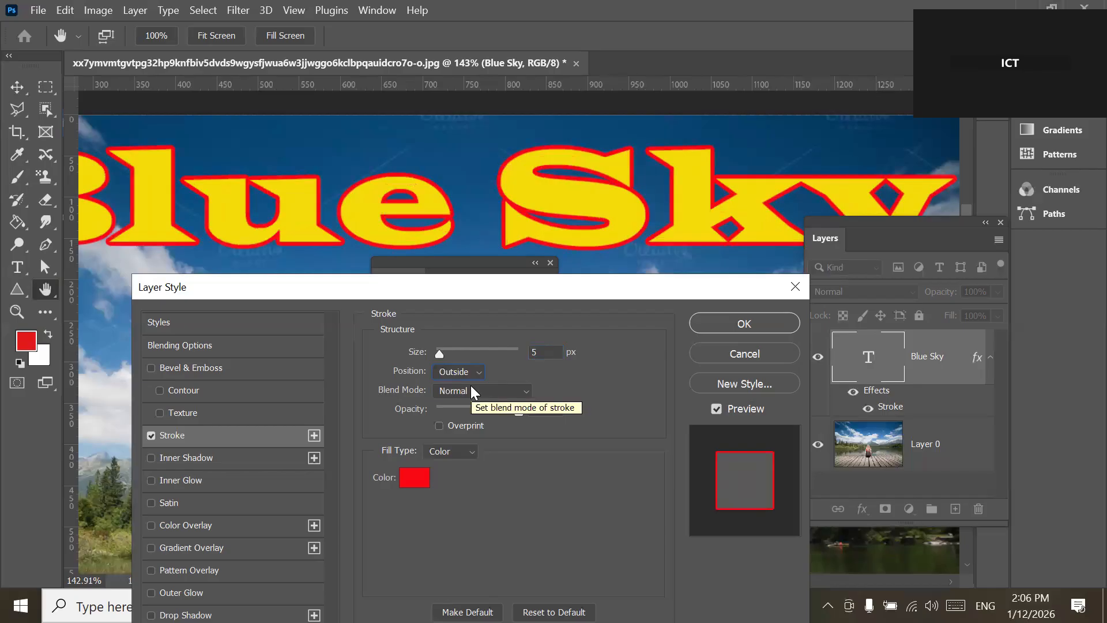
pyautogui.moveTo(441, 355); pyautogui.dragTo(443, 353)
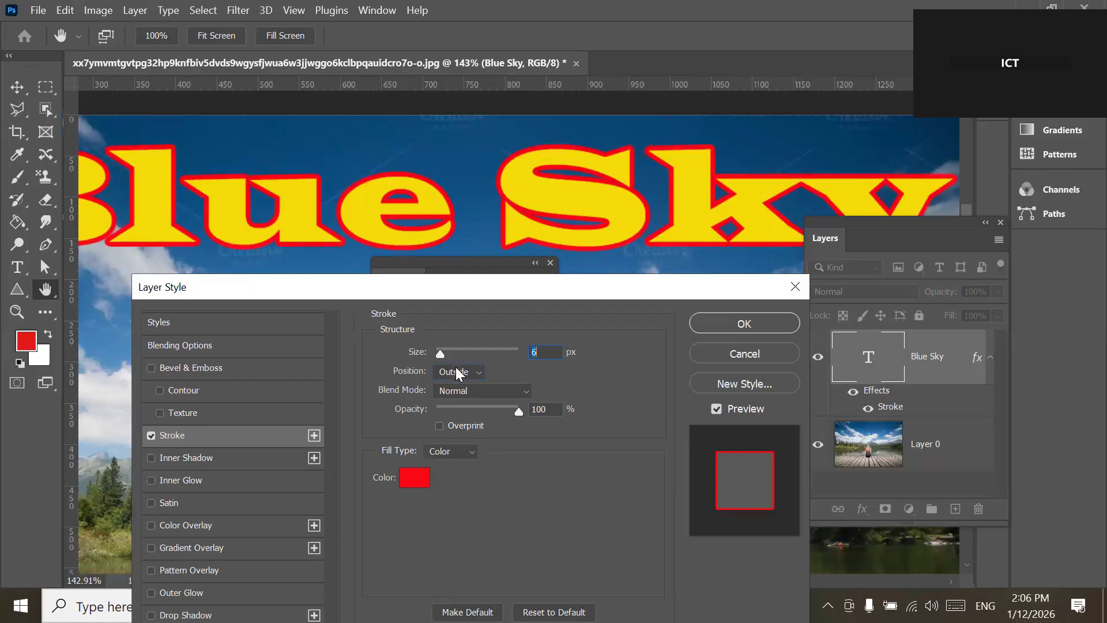
# Try the Center position for the stroke on the Blue Sky text and return it to Outside.
pyautogui.click(457, 370)
pyautogui.click(450, 413)
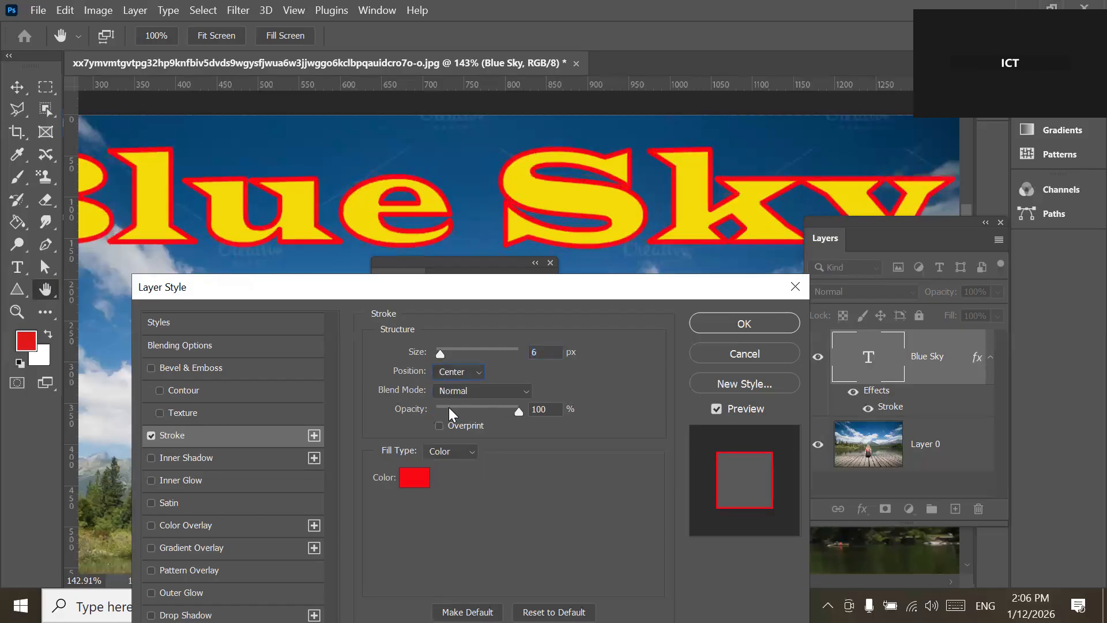
pyautogui.click(521, 352)
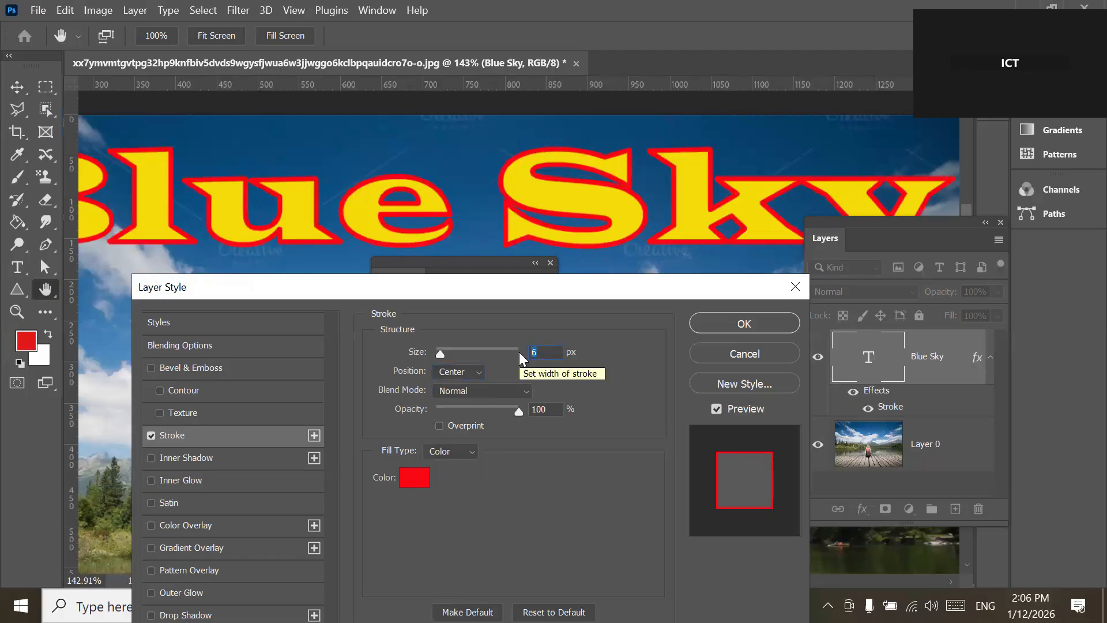
pyautogui.click(461, 372)
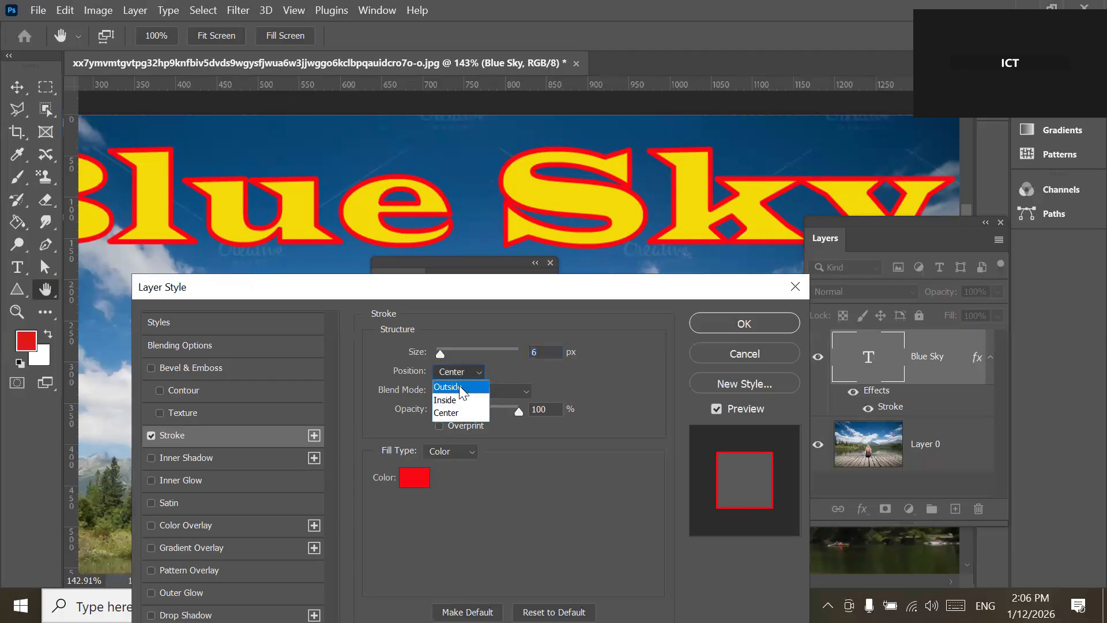
pyautogui.click(461, 388)
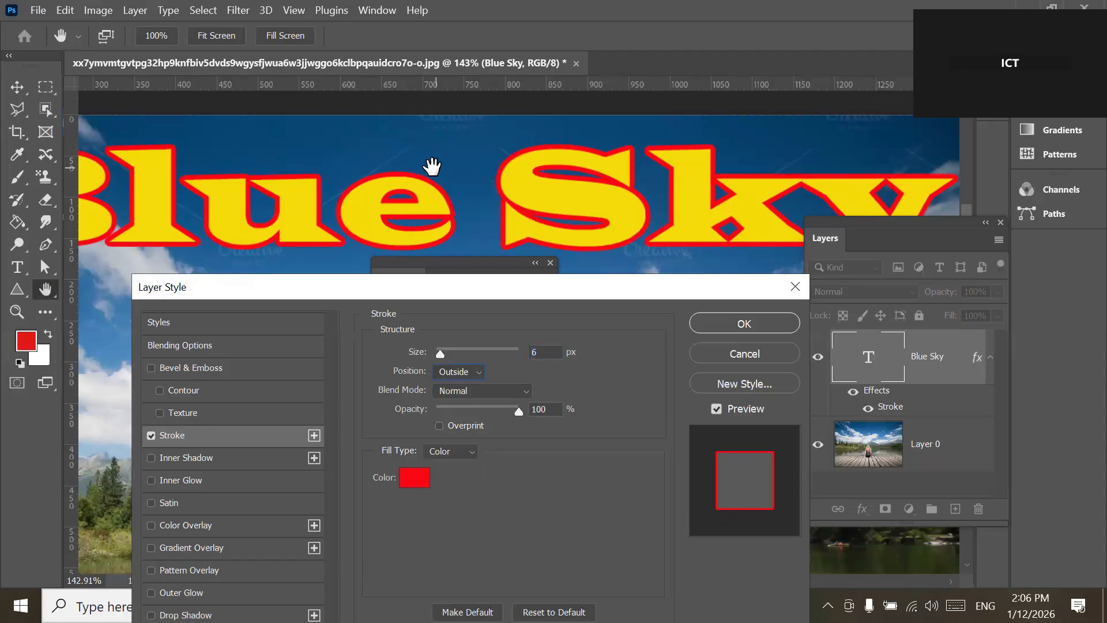
# Set the stroke's blend mode to Dissolve and apply the layer style to the Blue Sky text.
pyautogui.click(528, 391)
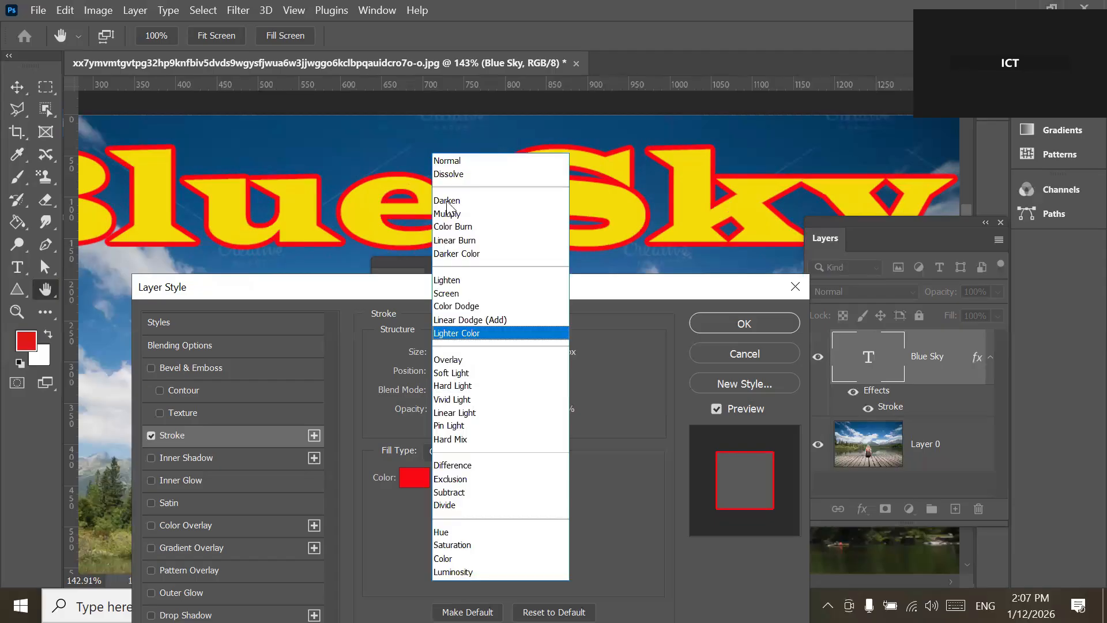
pyautogui.click(447, 175)
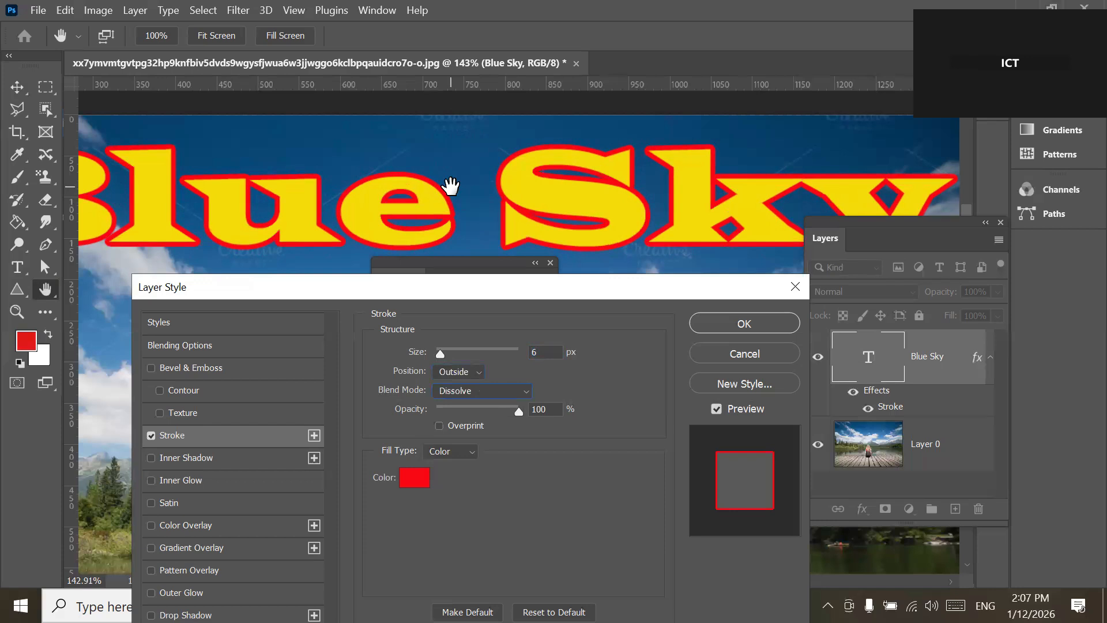
pyautogui.press('alt')
pyautogui.press('alt')
pyautogui.click(729, 320)
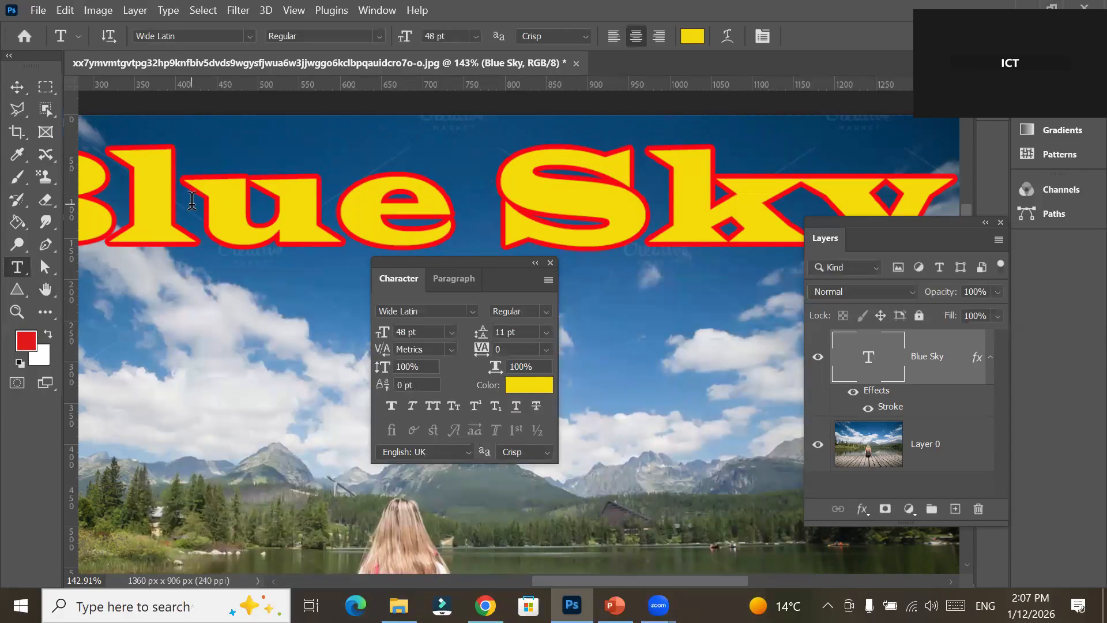
# Compare the enlarged letters with and without the stroke by repeatedly hiding and showing the Blue Sky layer's effects.
pyautogui.scroll(4, 292, 169)
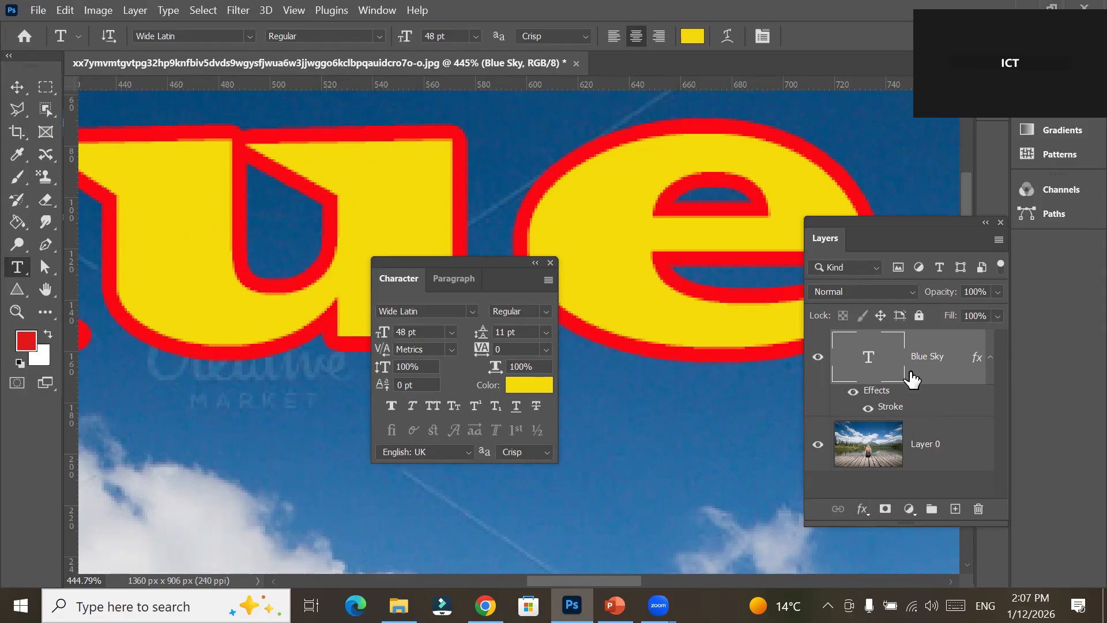
pyautogui.click(852, 392)
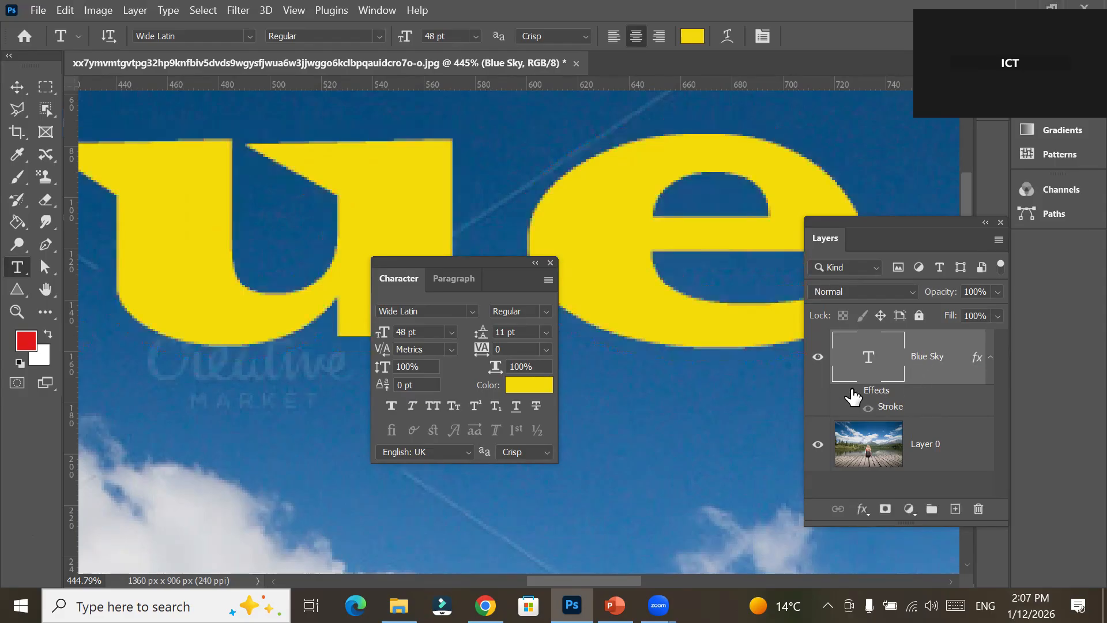
pyautogui.click(852, 393)
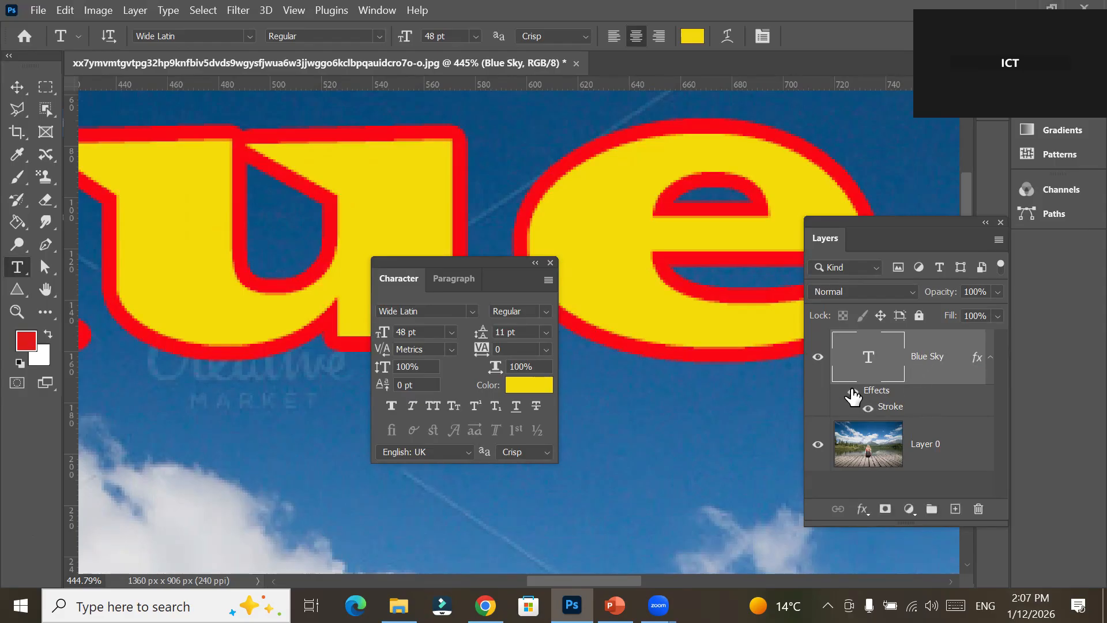
pyautogui.click(853, 393)
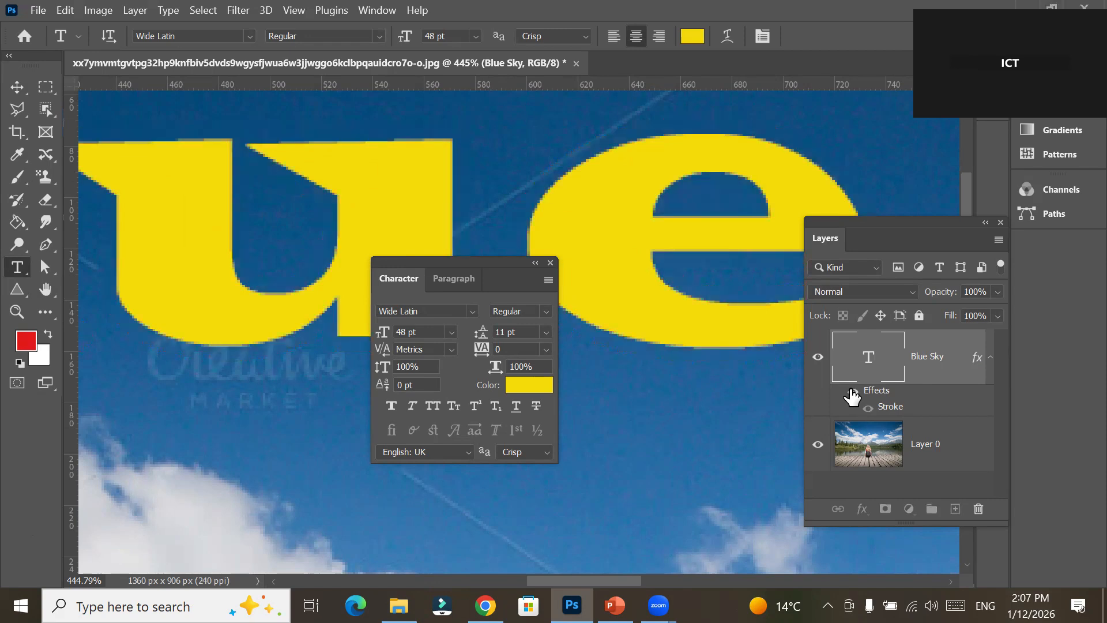
pyautogui.click(853, 394)
pyautogui.click(852, 393)
pyautogui.click(852, 394)
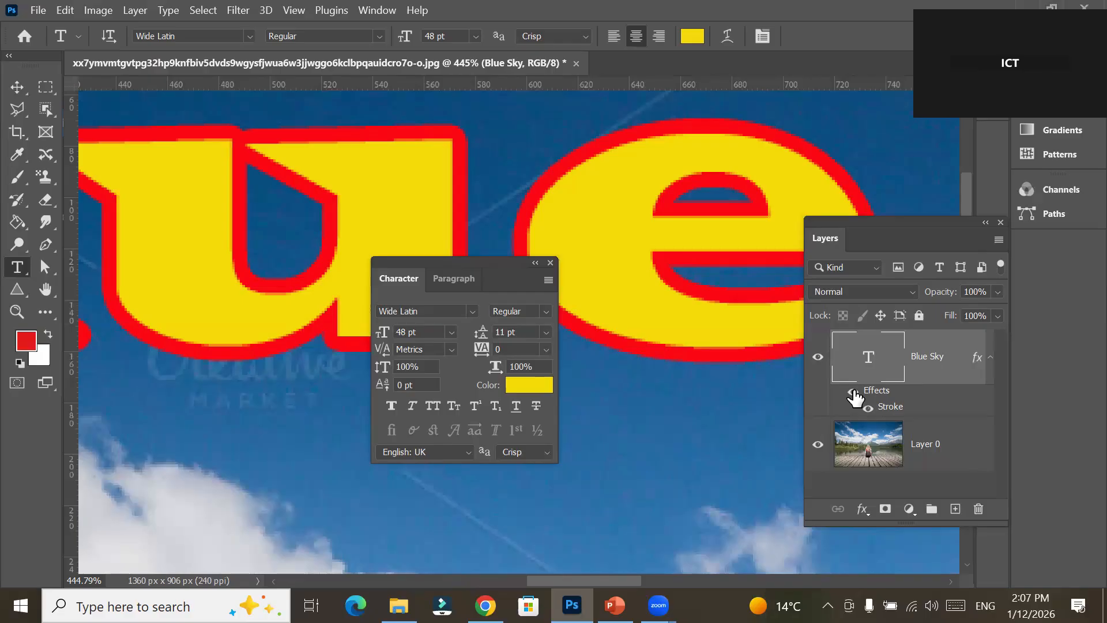
pyautogui.click(855, 396)
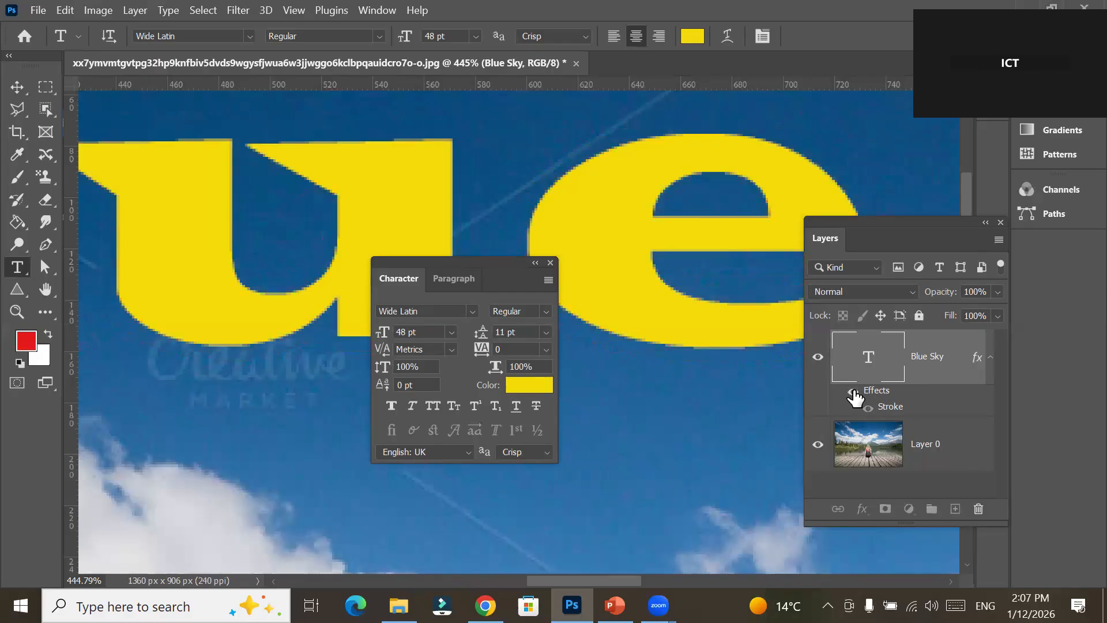
pyautogui.click(853, 393)
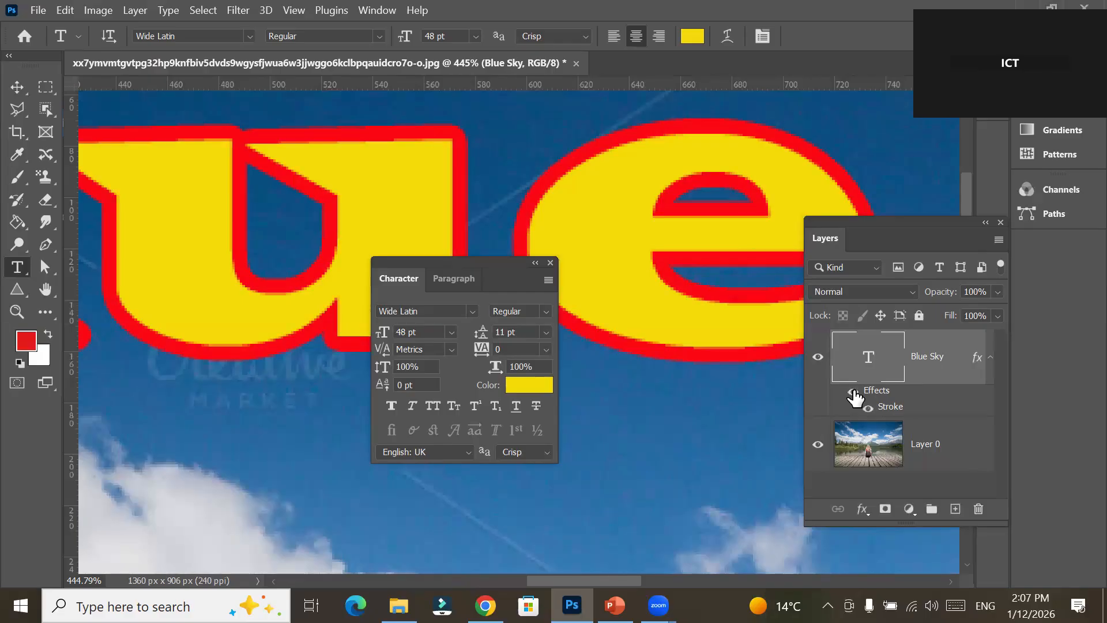
# Reopen the Blue Sky layer's style dialog at the Stroke settings, placing it so part of the lettering stays uncovered.
pyautogui.doubleClick(883, 394)
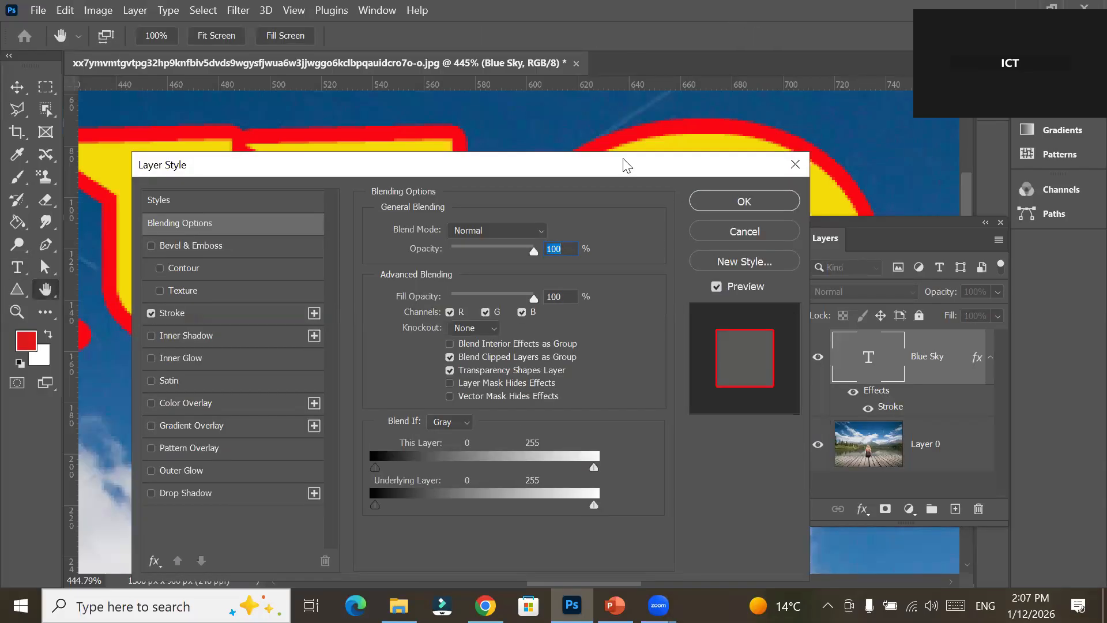
pyautogui.moveTo(623, 159); pyautogui.dragTo(622, 252)
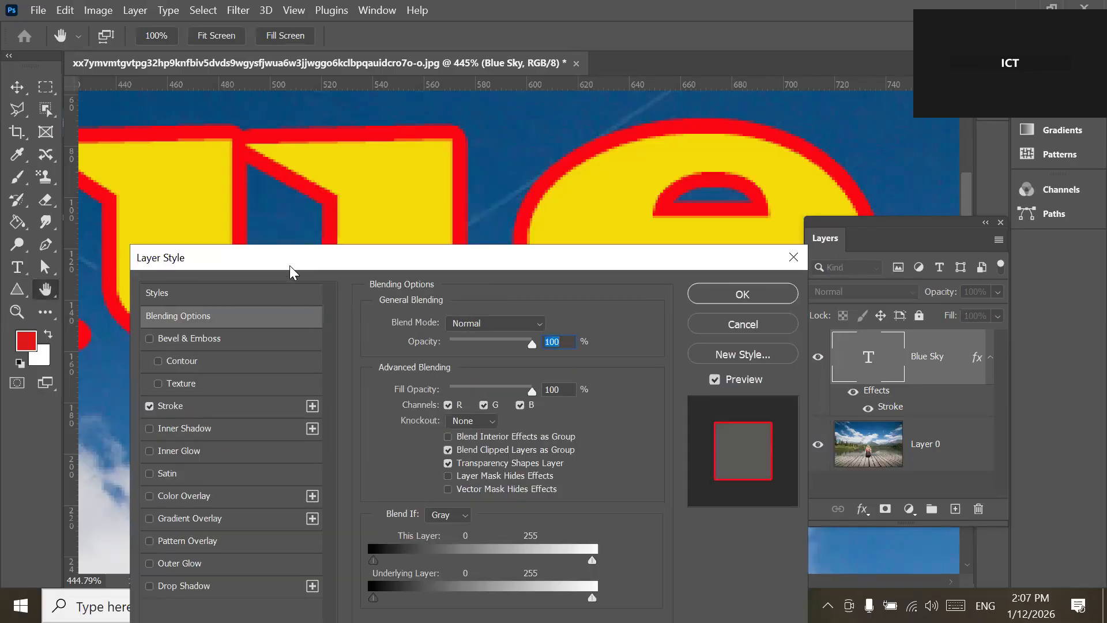
pyautogui.moveTo(290, 265); pyautogui.dragTo(427, 104)
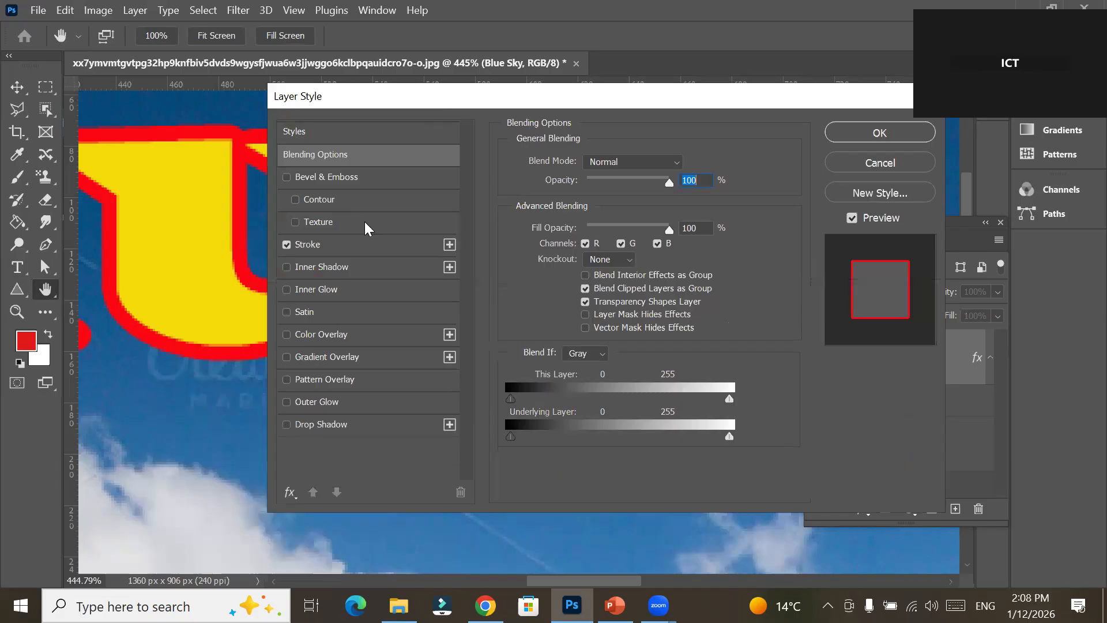
pyautogui.click(316, 242)
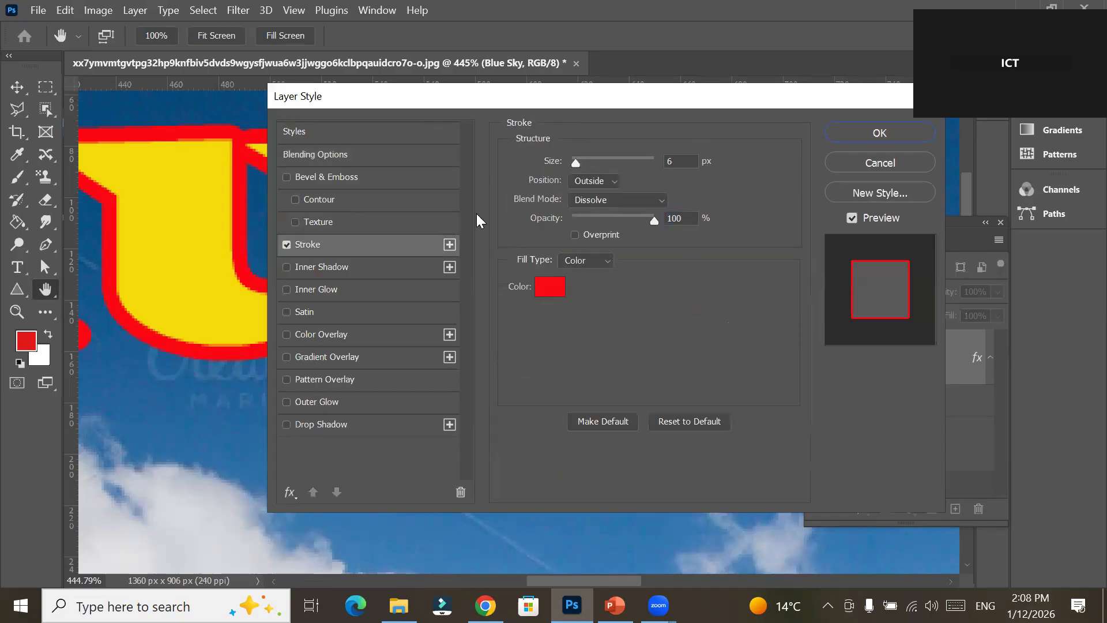
# Turn on Bevel & Emboss with Contour, switch Contour off again and return to the Stroke settings.
pyautogui.click(342, 201)
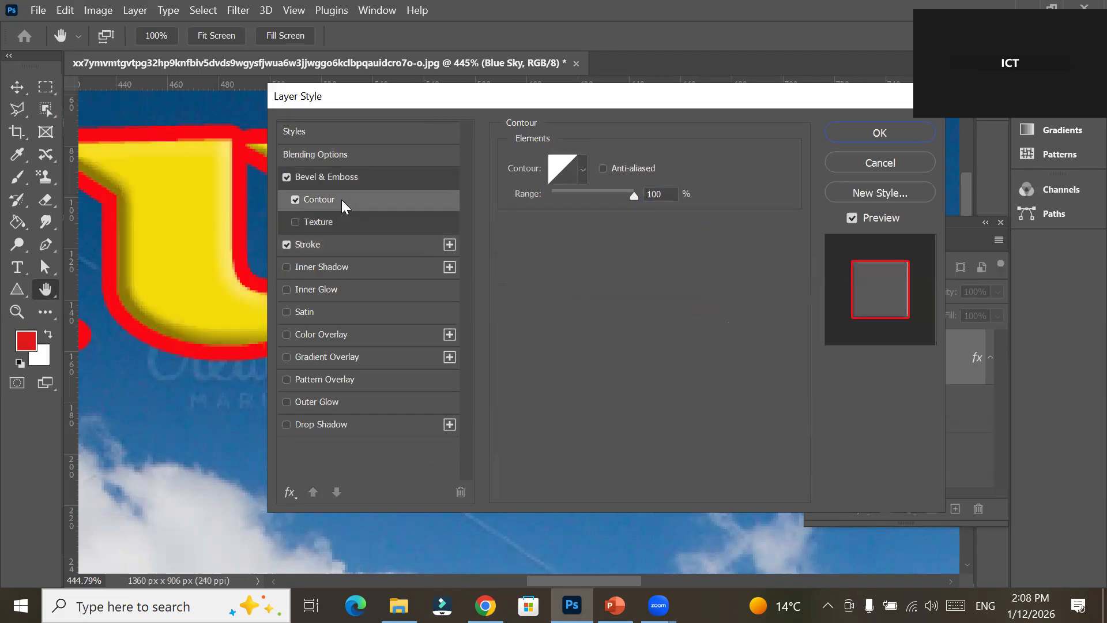
pyautogui.click(295, 201)
pyautogui.click(317, 241)
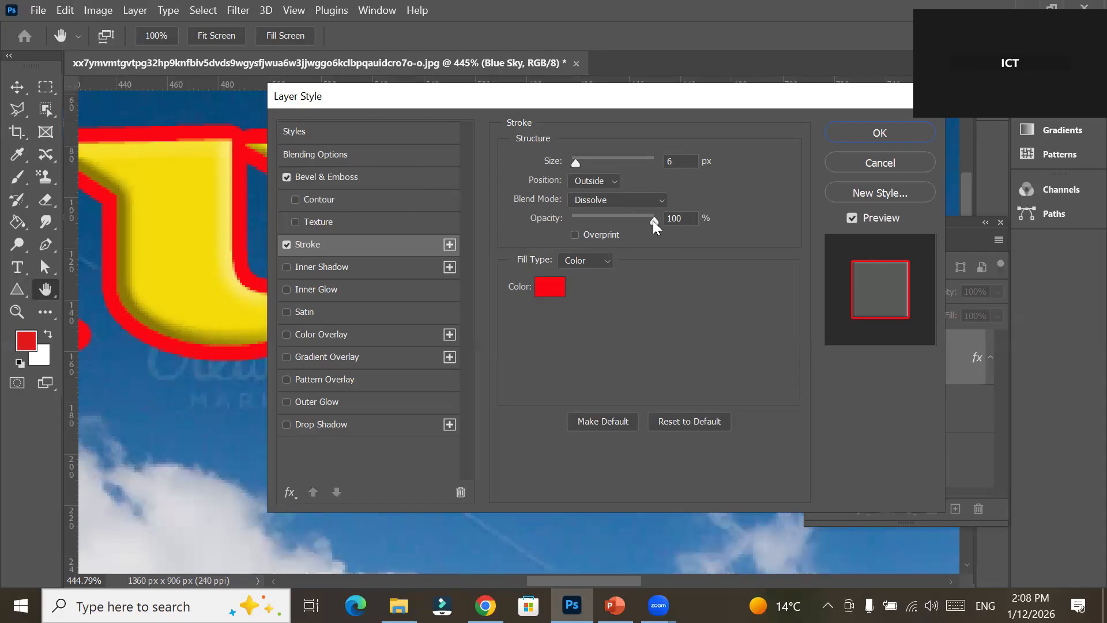
# Try 0% and 26% stroke opacity, and set the stroke to Normal blend mode with 97% opacity.
pyautogui.moveTo(642, 224); pyautogui.dragTo(558, 222)
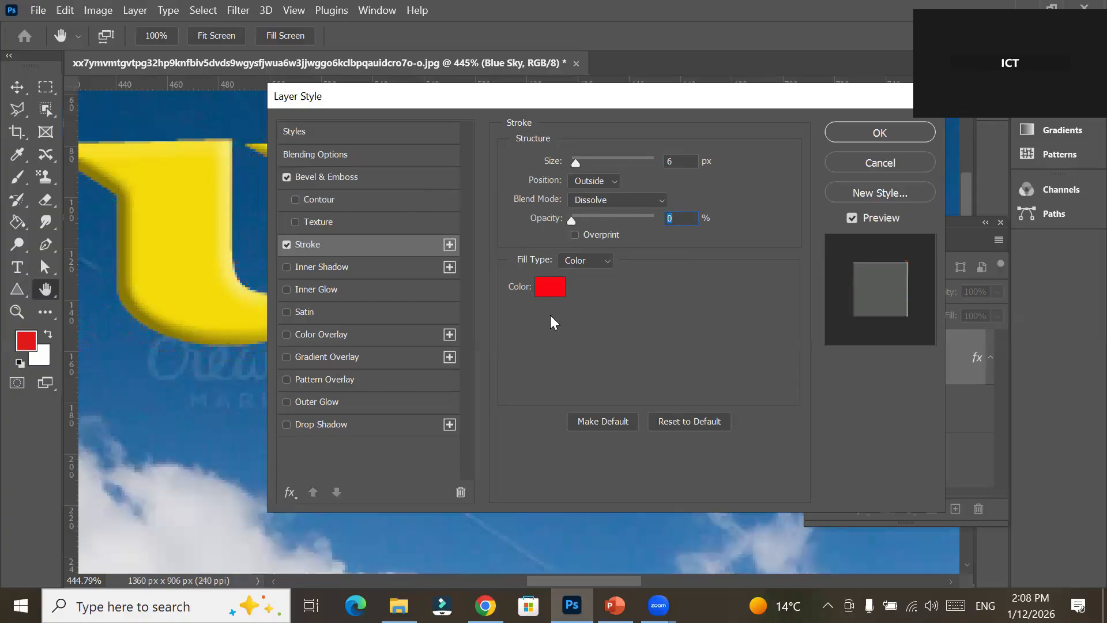
pyautogui.moveTo(571, 220); pyautogui.dragTo(593, 224)
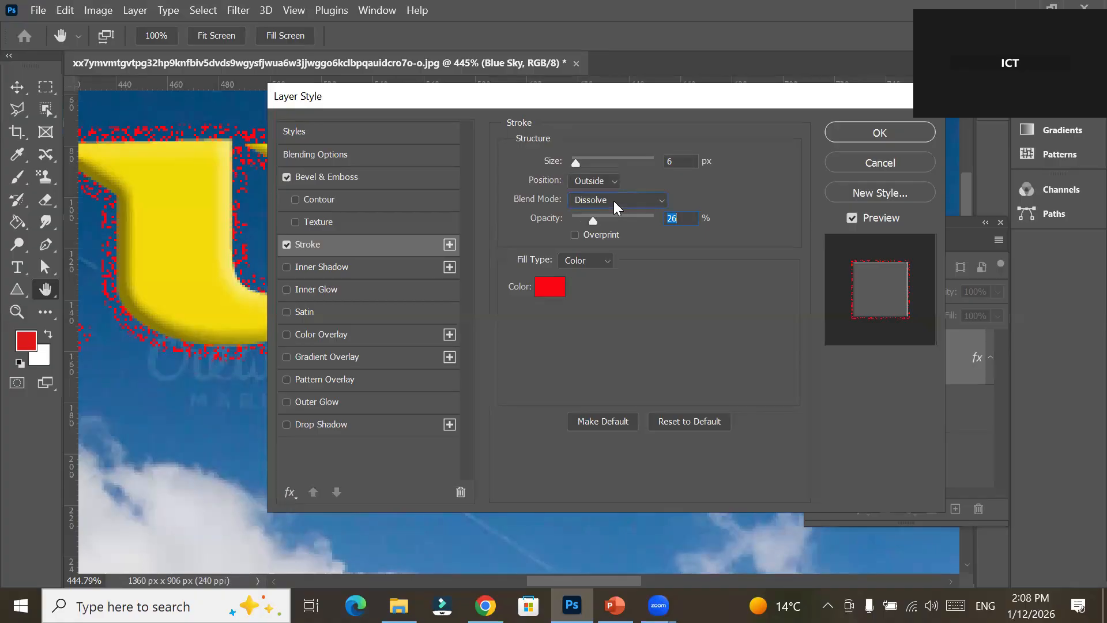
pyautogui.click(614, 201)
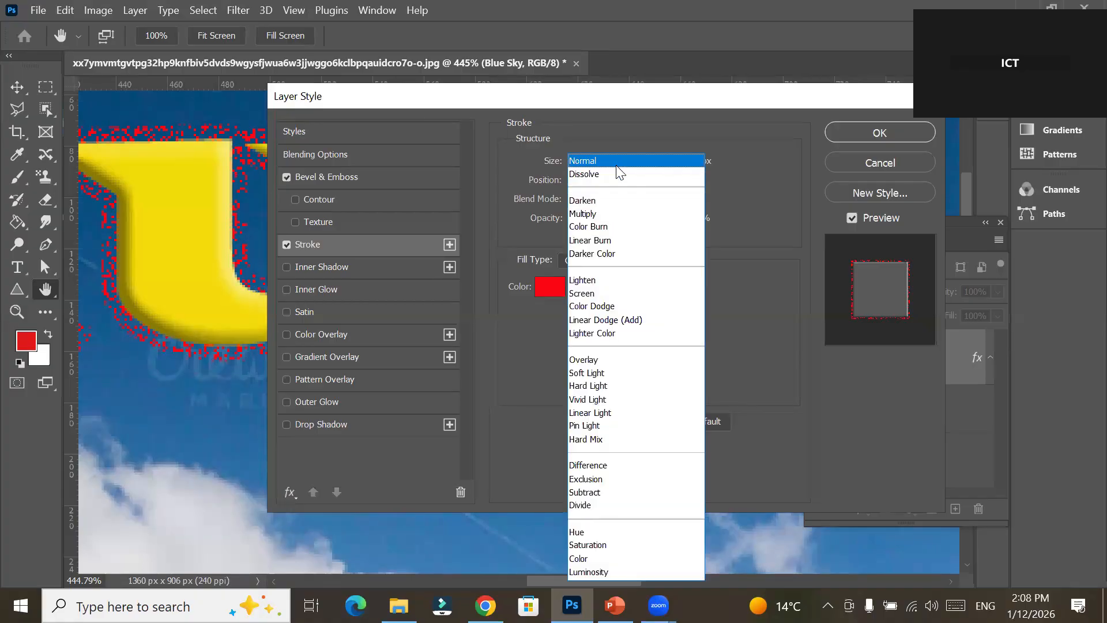
pyautogui.click(618, 164)
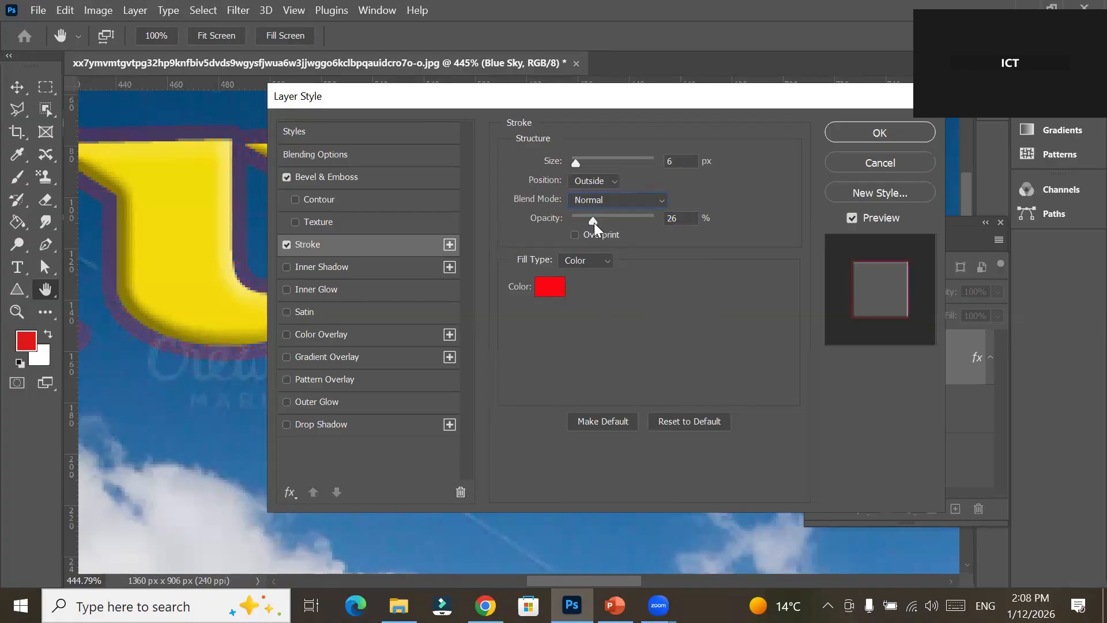
pyautogui.moveTo(600, 223)
pyautogui.mouseDown()
pyautogui.moveTo(675, 233)
pyautogui.moveTo(606, 220)
pyautogui.moveTo(650, 221)
pyautogui.moveTo(551, 221)
pyautogui.moveTo(679, 210)
pyautogui.moveTo(486, 223)
pyautogui.mouseUp()
pyautogui.moveTo(589, 225); pyautogui.dragTo(652, 226)
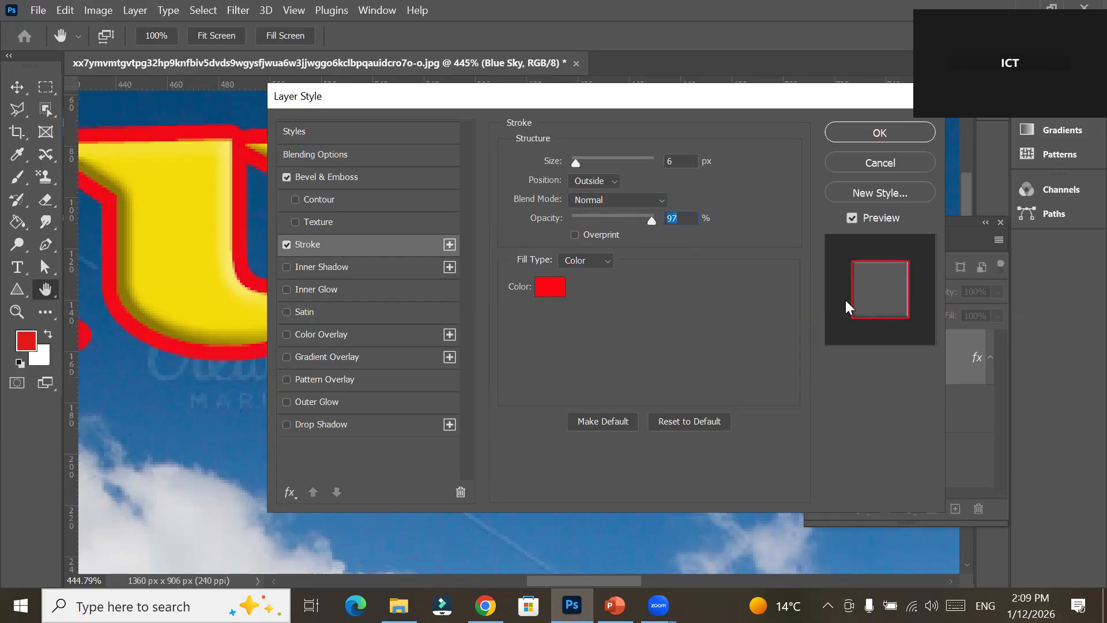
# Compare the text with and without the current layer style settings by repeatedly toggling the preview.
pyautogui.click(854, 219)
pyautogui.click(853, 217)
pyautogui.click(852, 217)
pyautogui.click(852, 218)
pyautogui.click(852, 218)
pyautogui.click(852, 218)
pyautogui.click(852, 217)
pyautogui.click(852, 217)
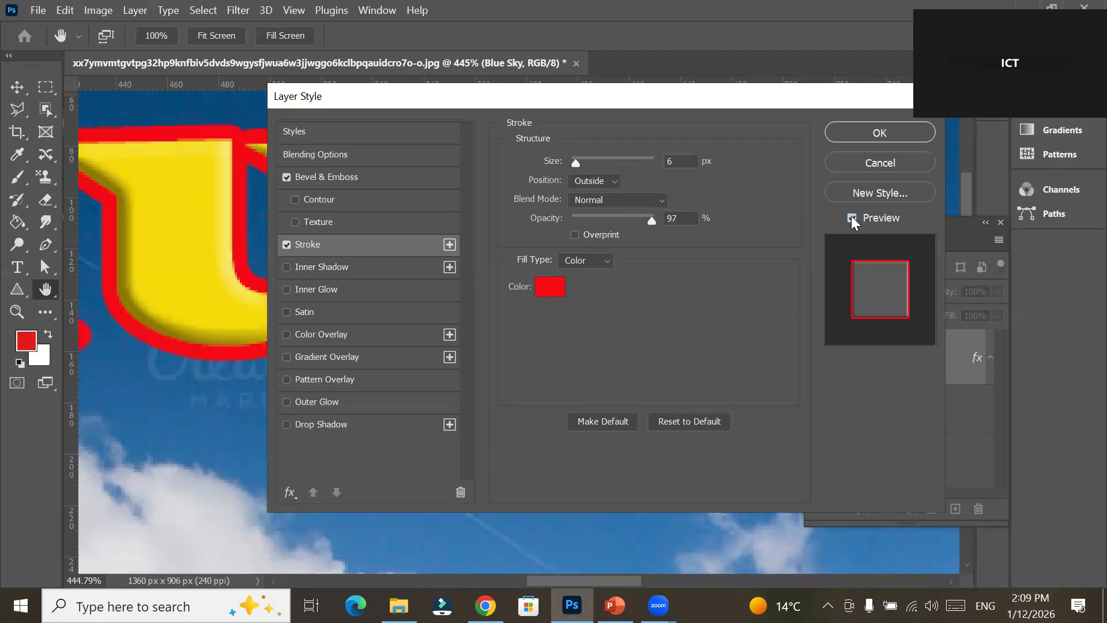
# Turn off Bevel & Emboss on the text layer and check the remaining stroke by toggling the preview.
pyautogui.click(287, 177)
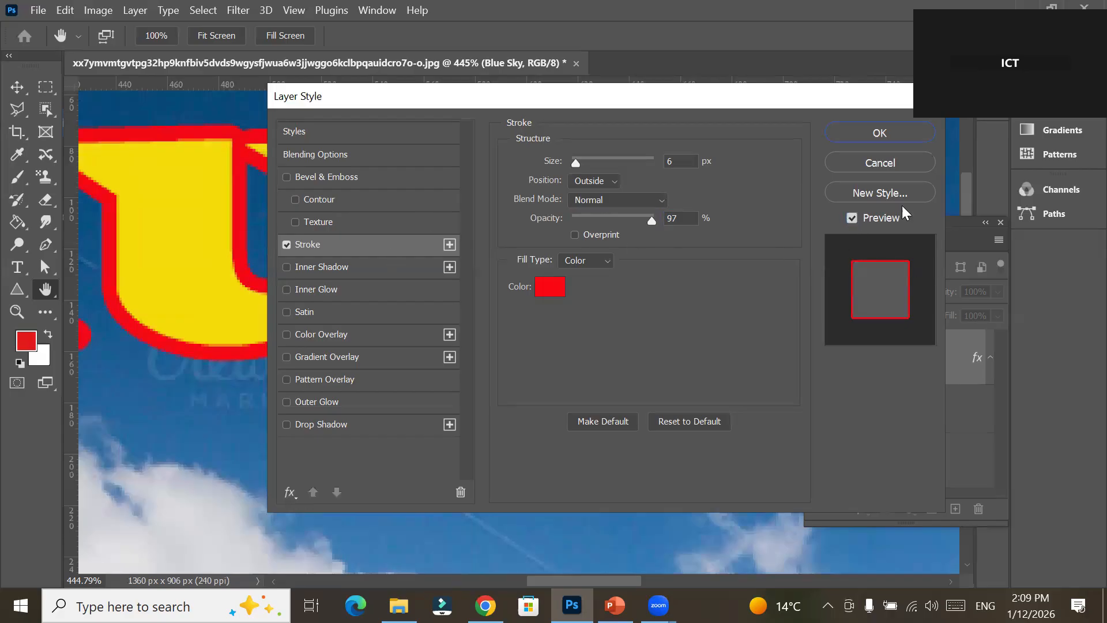
pyautogui.click(852, 218)
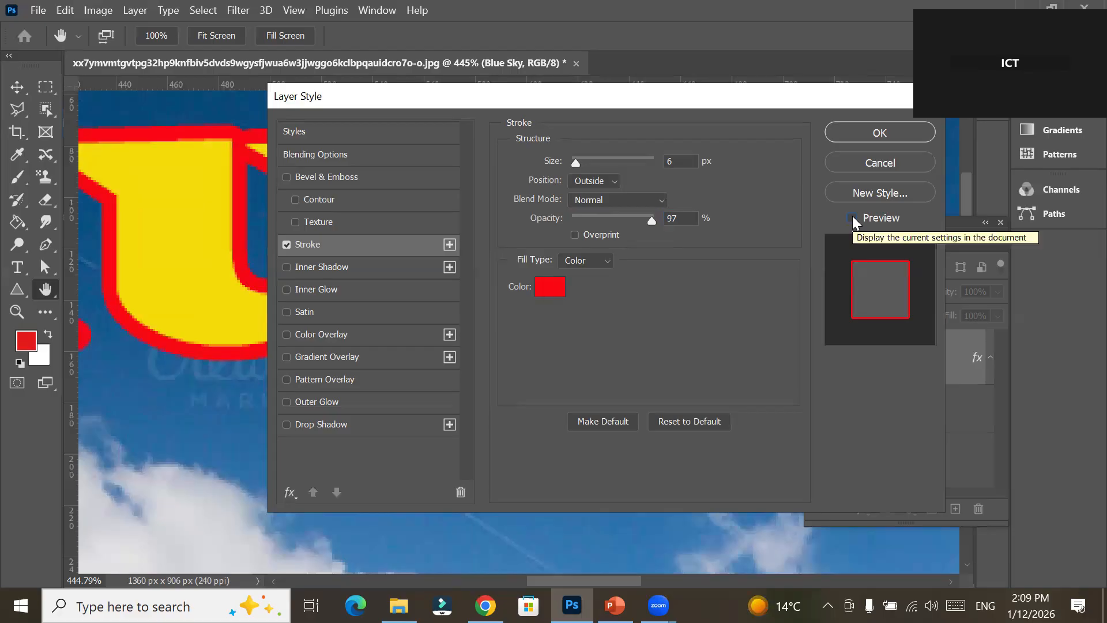
pyautogui.click(853, 218)
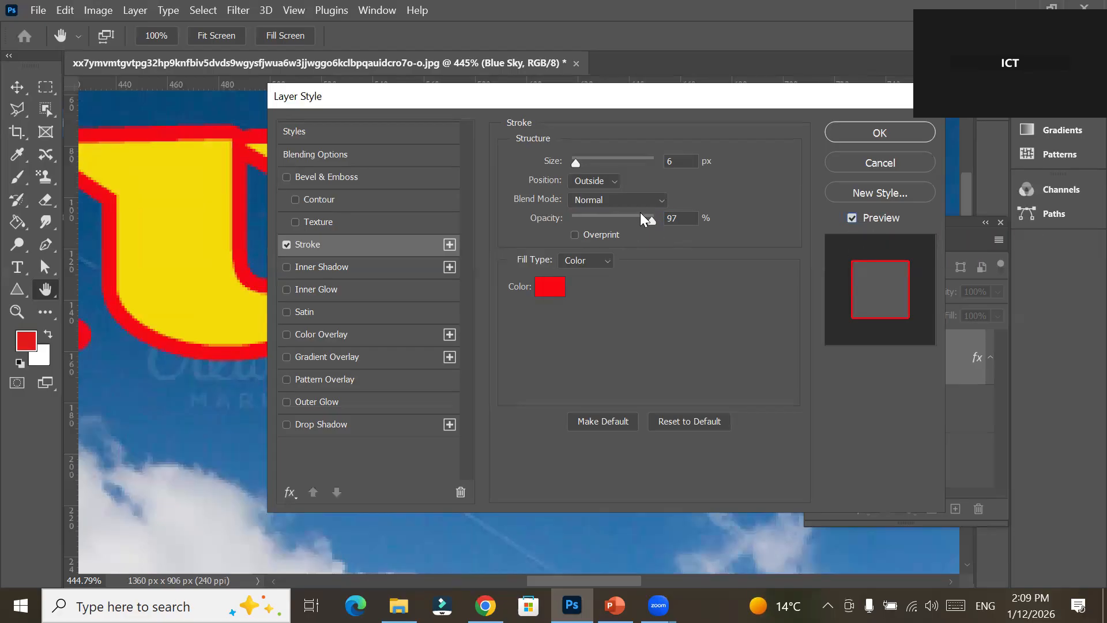
# Set the stroke's blend mode to Dissolve, try 48% opacity, and raise the opacity to 84%.
pyautogui.click(600, 199)
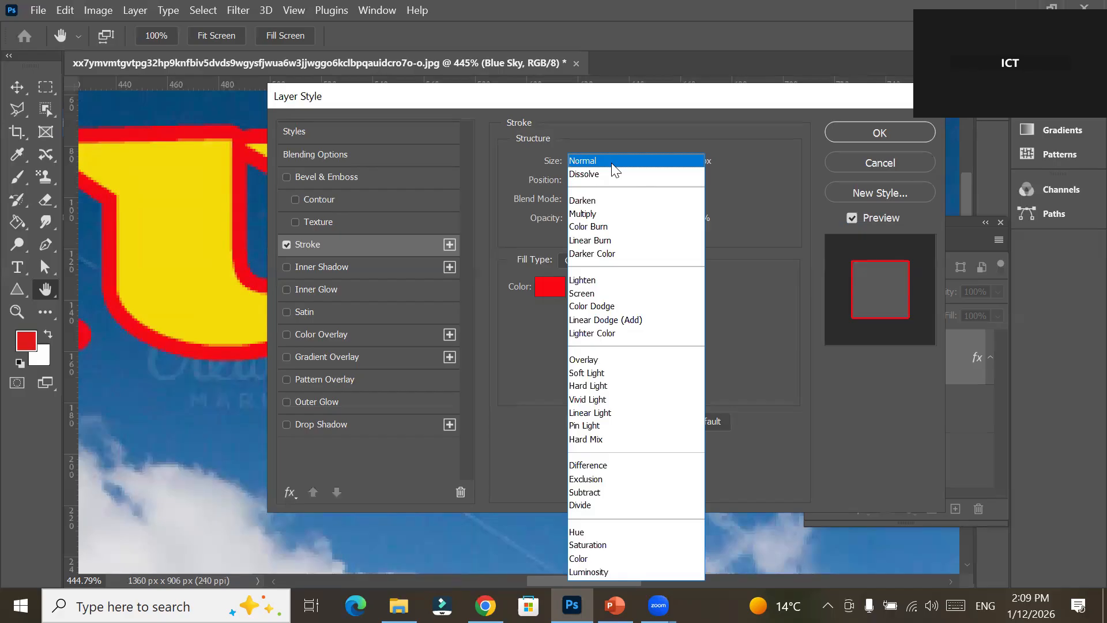
pyautogui.click(613, 178)
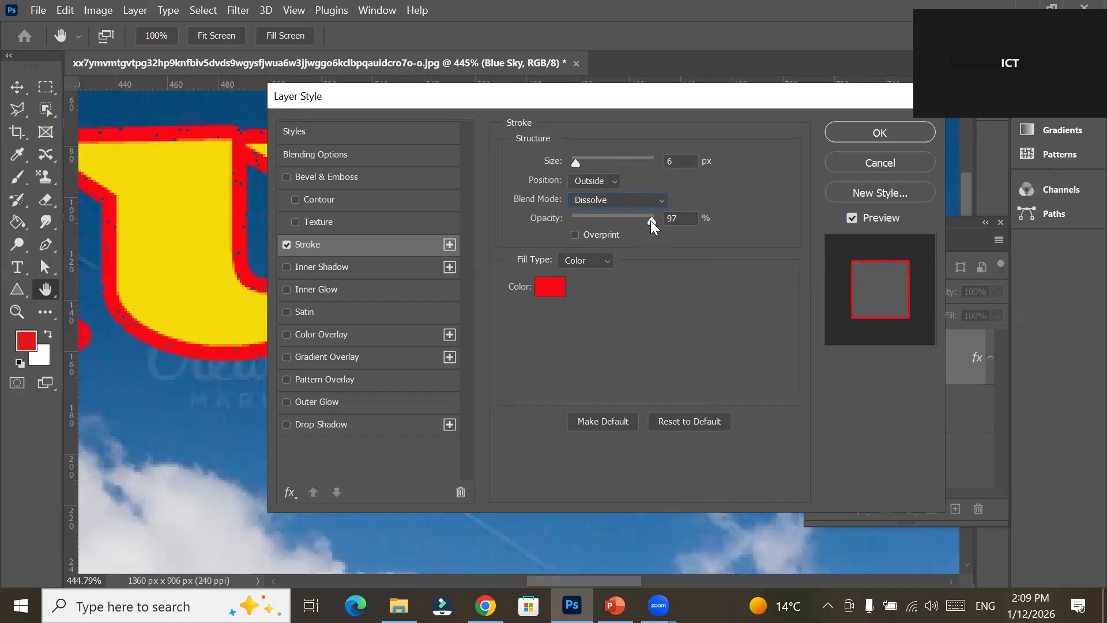
pyautogui.moveTo(645, 218); pyautogui.dragTo(610, 220)
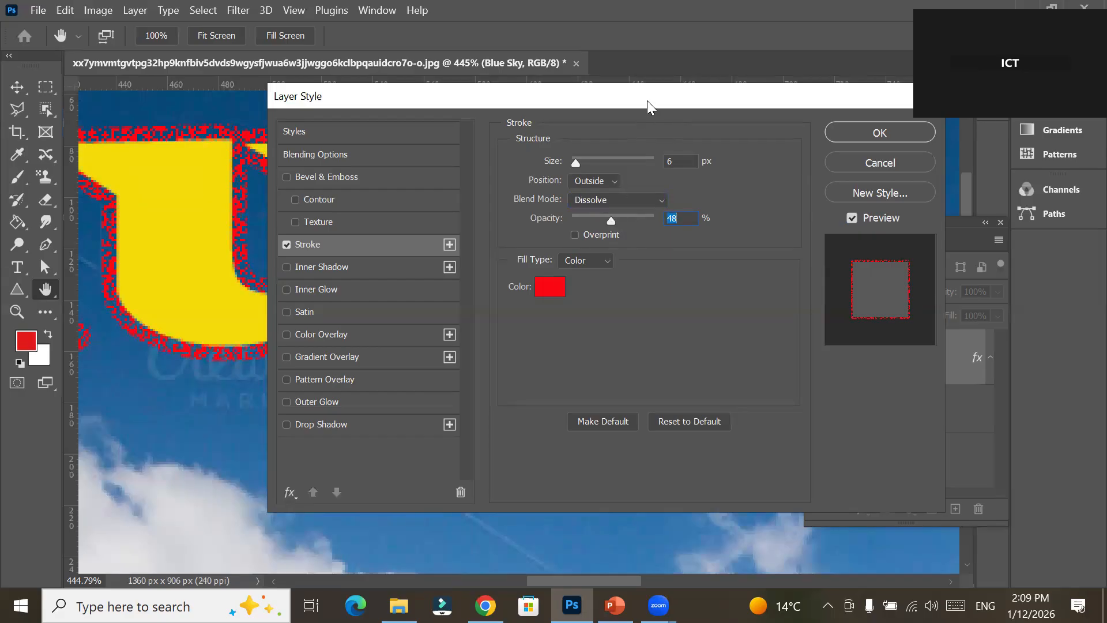
pyautogui.moveTo(647, 100); pyautogui.dragTo(698, 92)
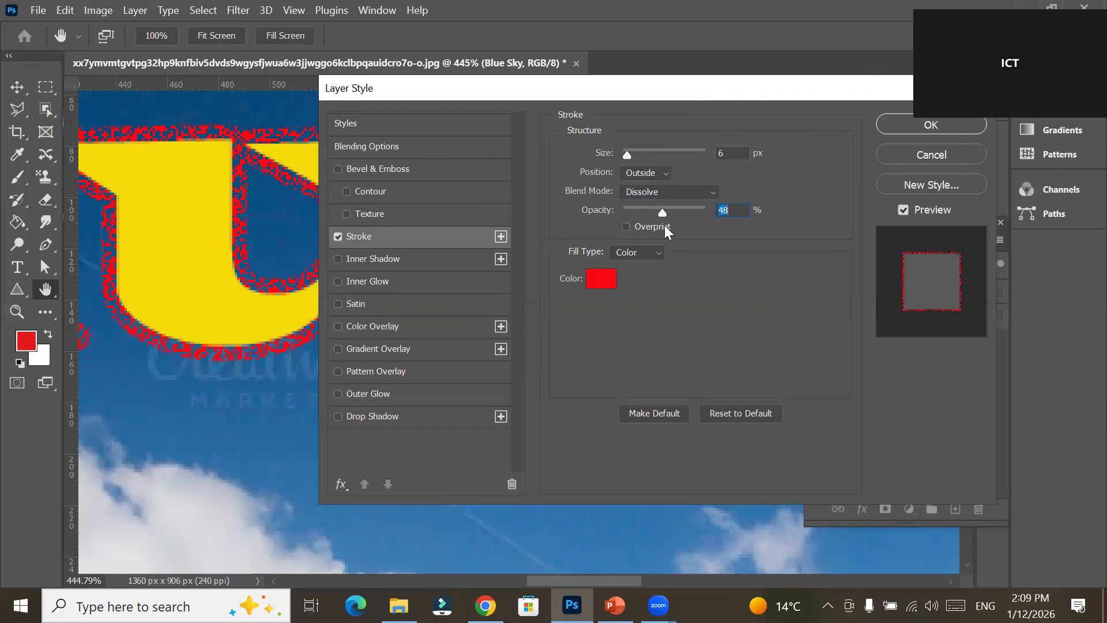
pyautogui.moveTo(665, 215); pyautogui.dragTo(694, 212)
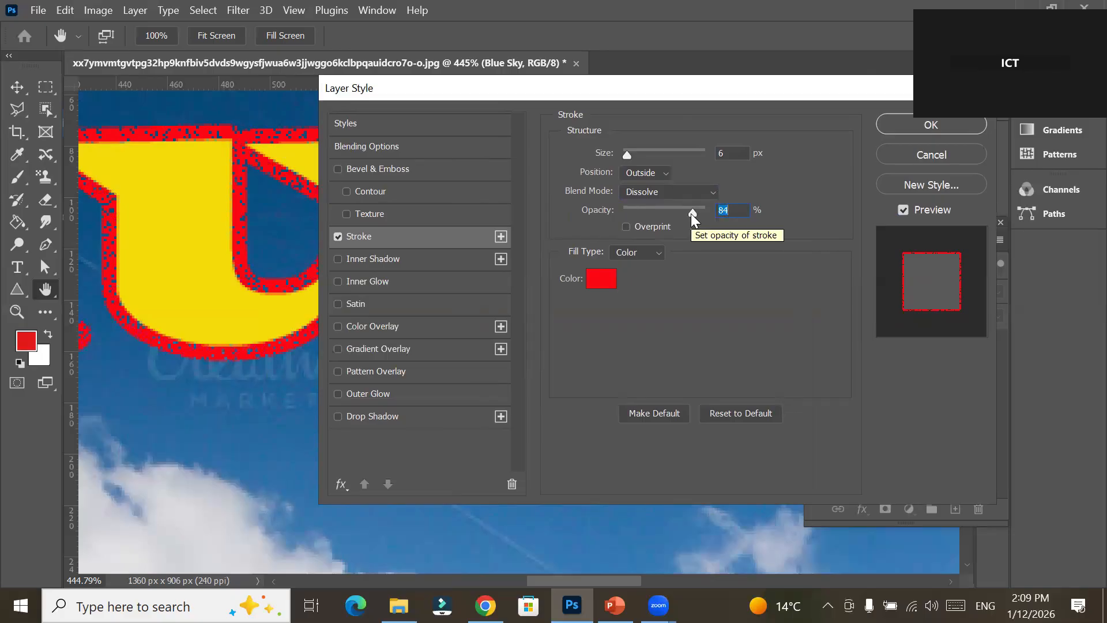
# Try the Darken, Multiply and Lighten blend modes on the stroke, moving the Layer Style dialog to uncover more of the text.
pyautogui.click(700, 194)
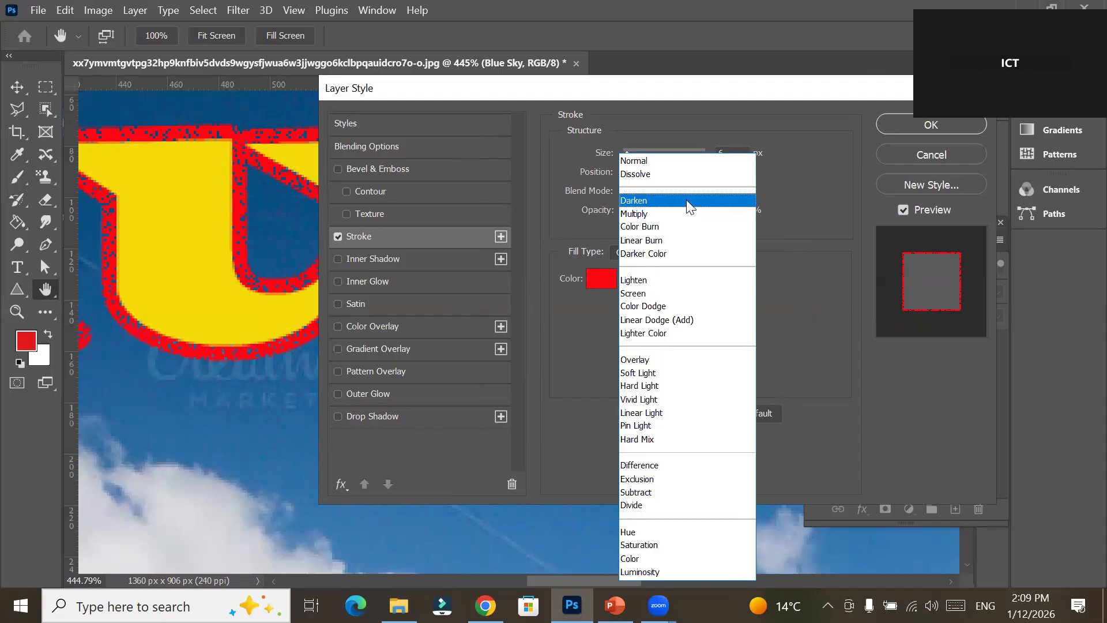
pyautogui.click(687, 200)
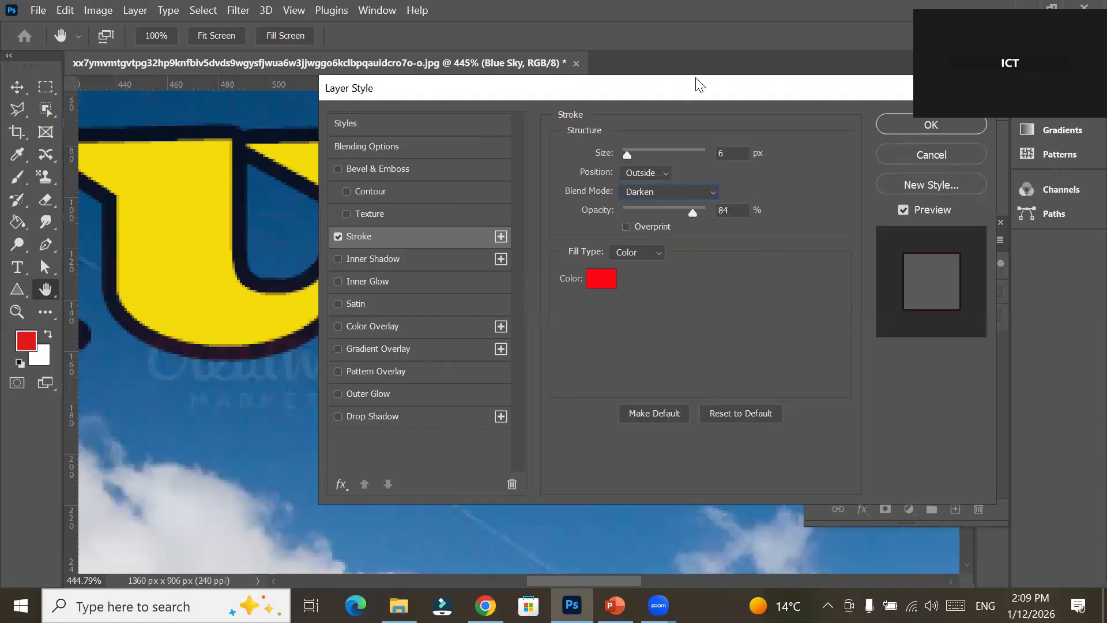
pyautogui.moveTo(702, 88); pyautogui.dragTo(726, 194)
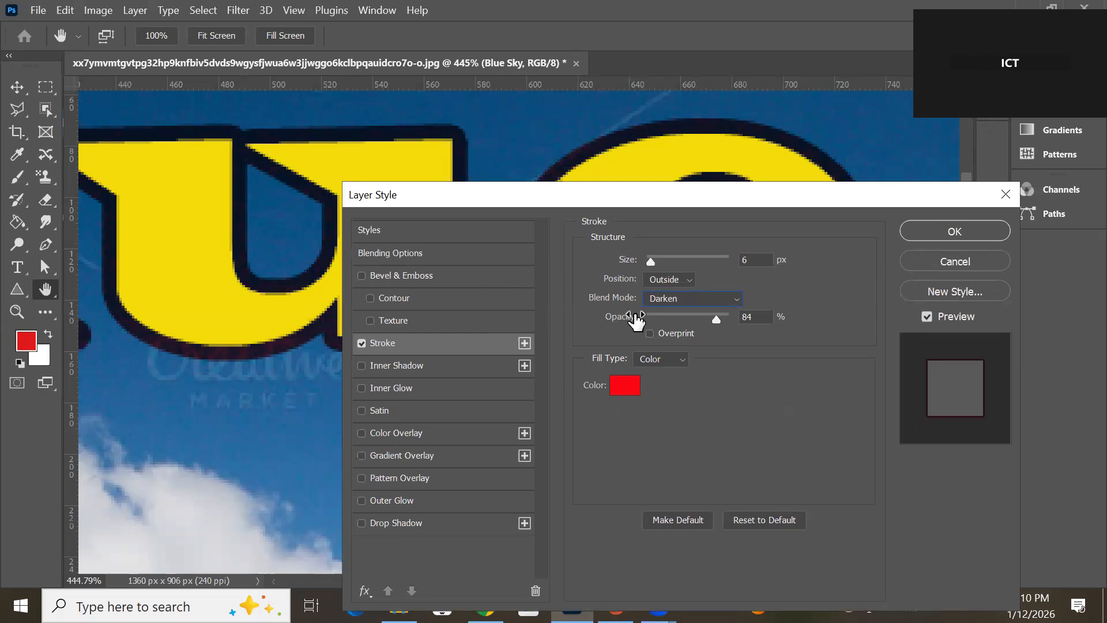
pyautogui.click(730, 301)
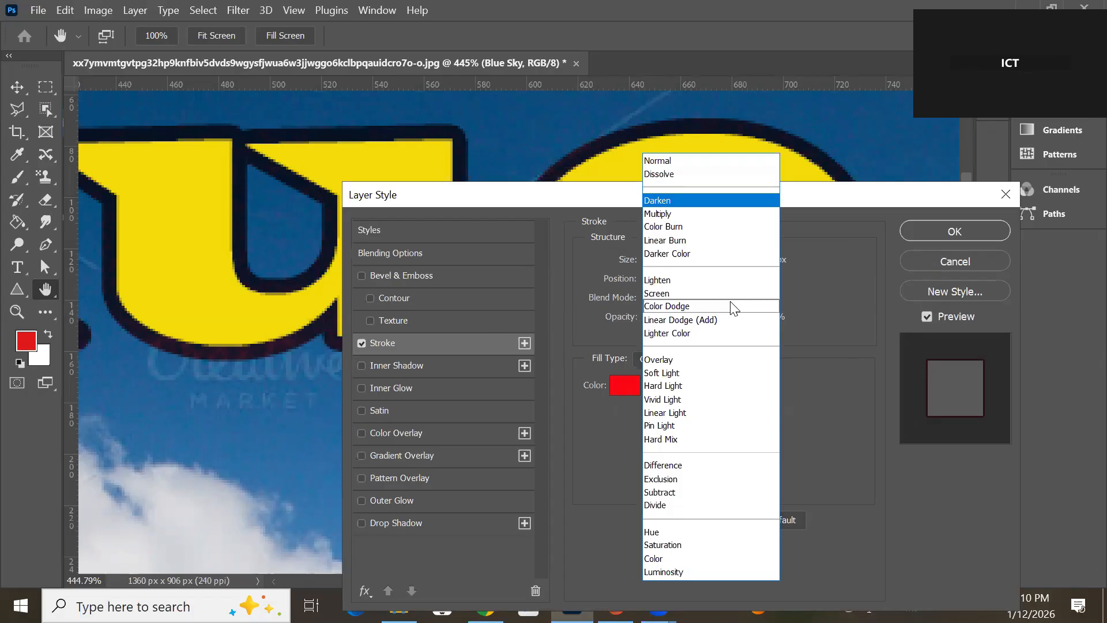
pyautogui.click(725, 210)
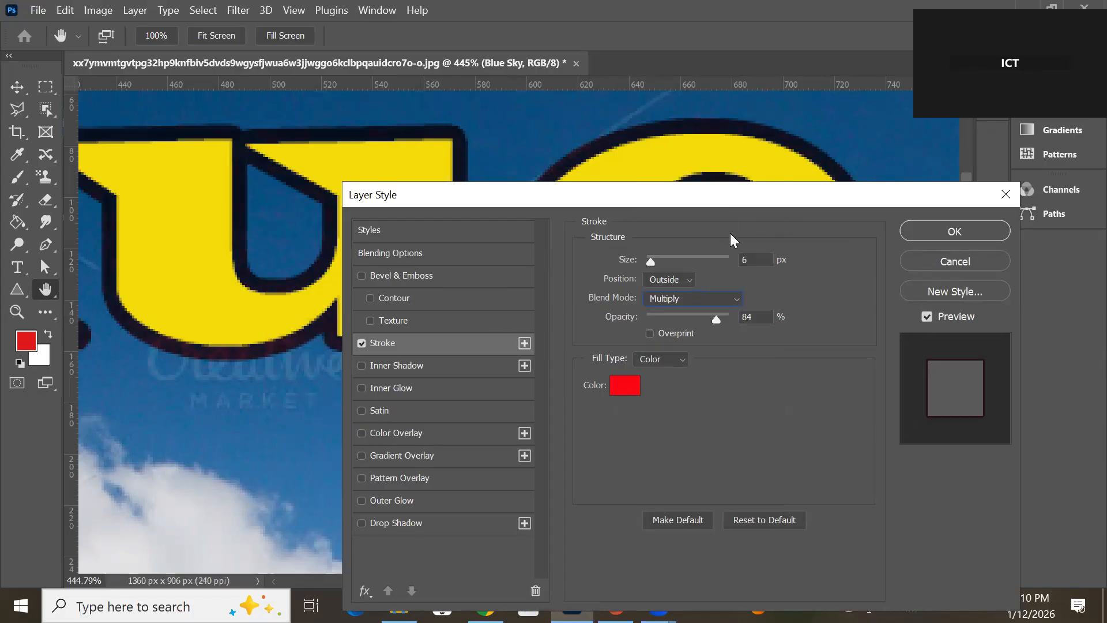
pyautogui.click(722, 301)
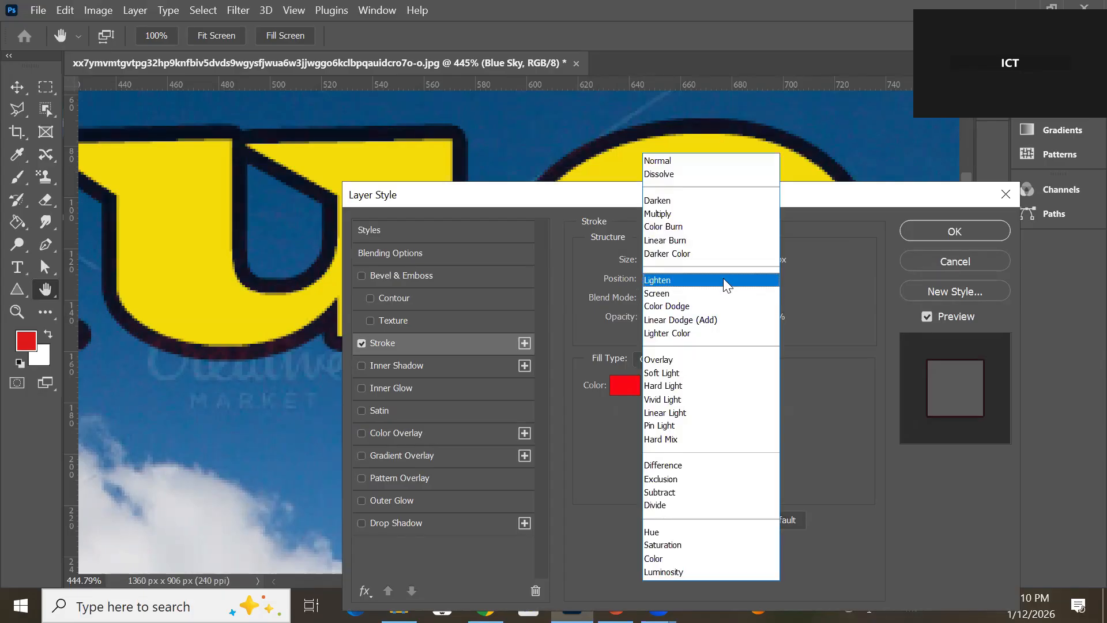
pyautogui.click(723, 280)
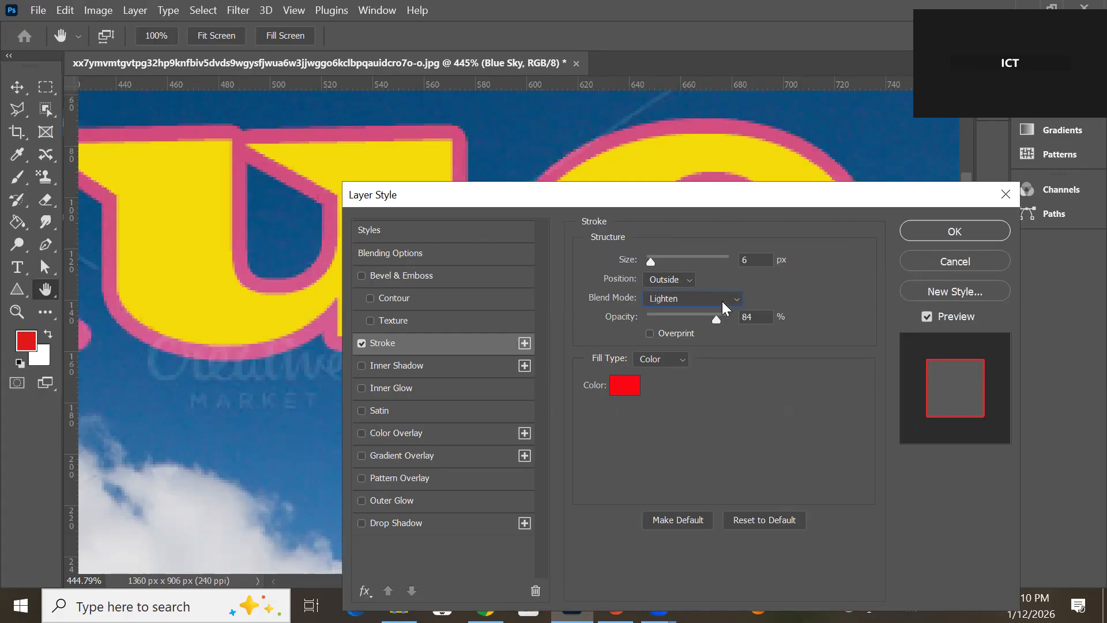
# Try the Color Burn, Linear Burn and Darker Color blend modes on the text's stroke.
pyautogui.click(722, 301)
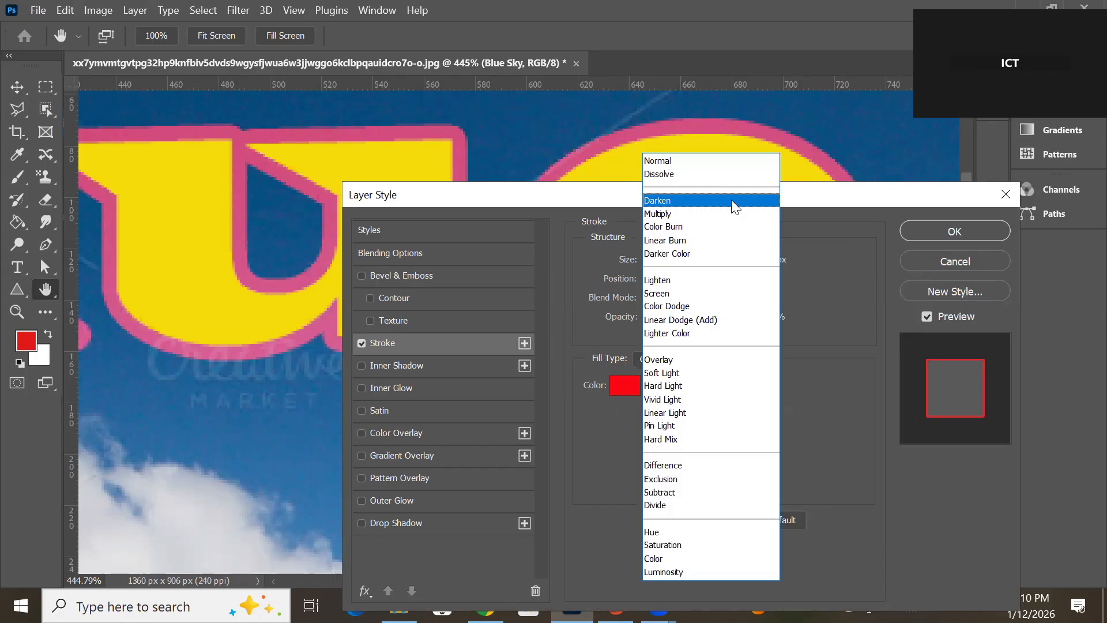
pyautogui.click(727, 220)
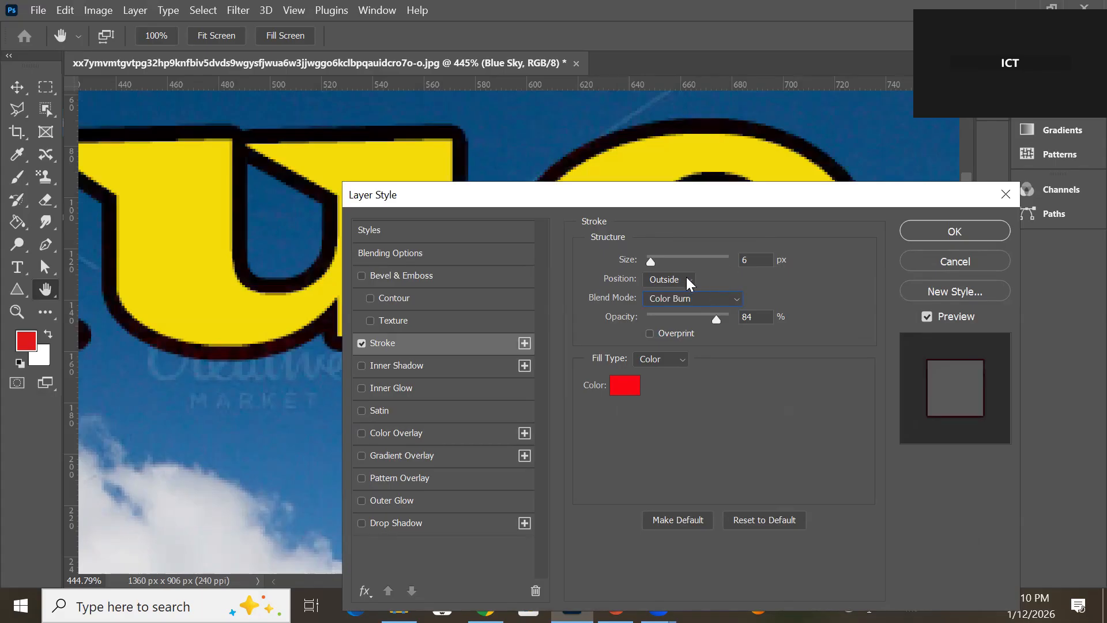
pyautogui.click(695, 298)
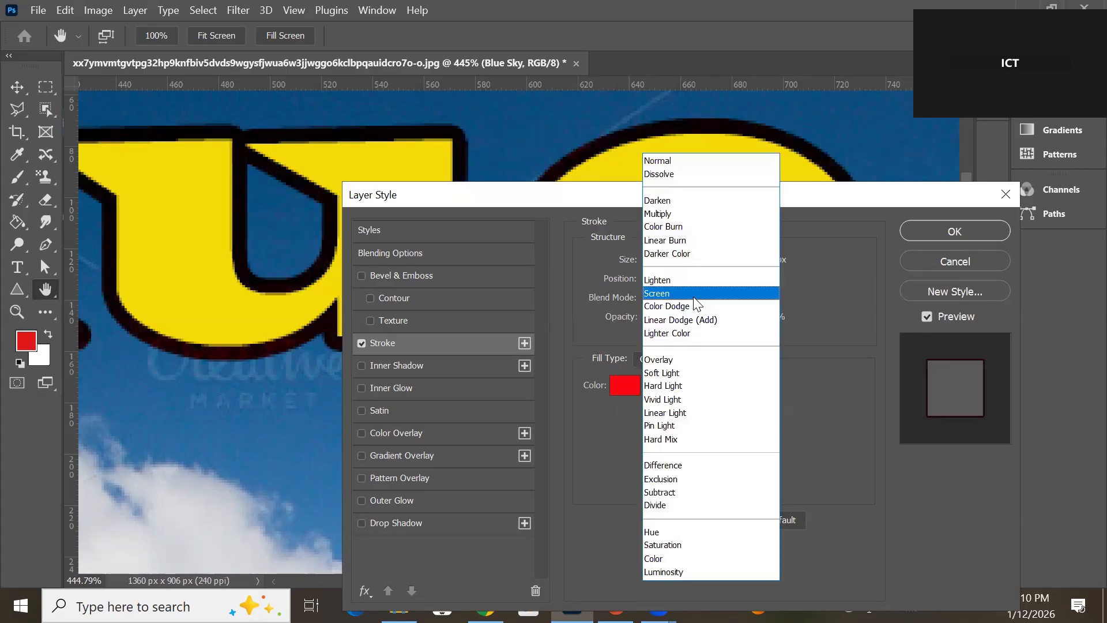
pyautogui.click(691, 238)
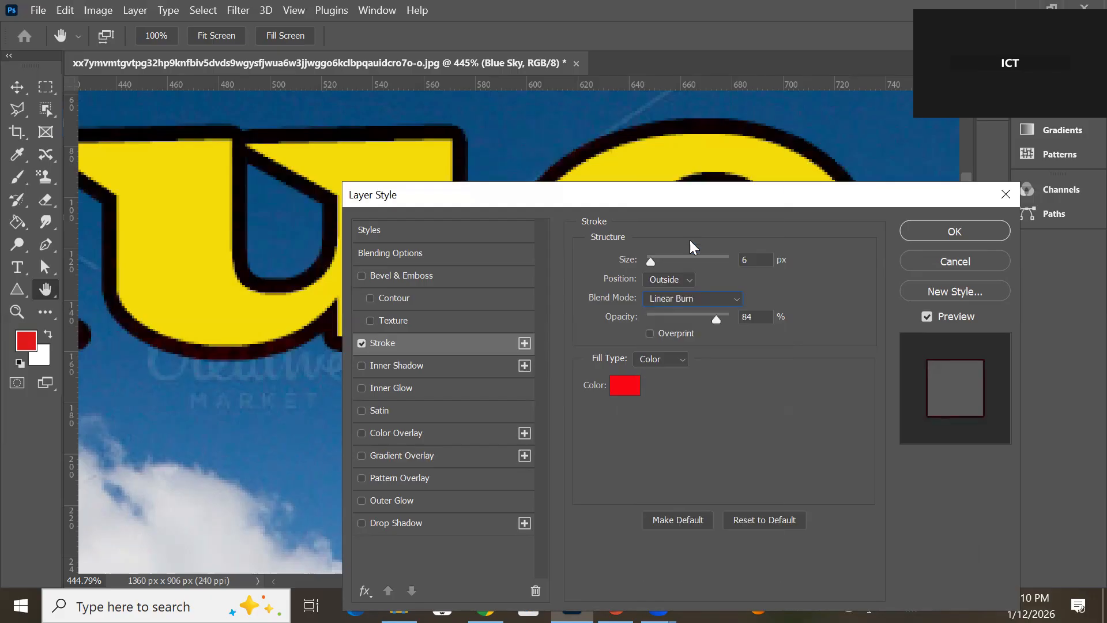
pyautogui.click(692, 298)
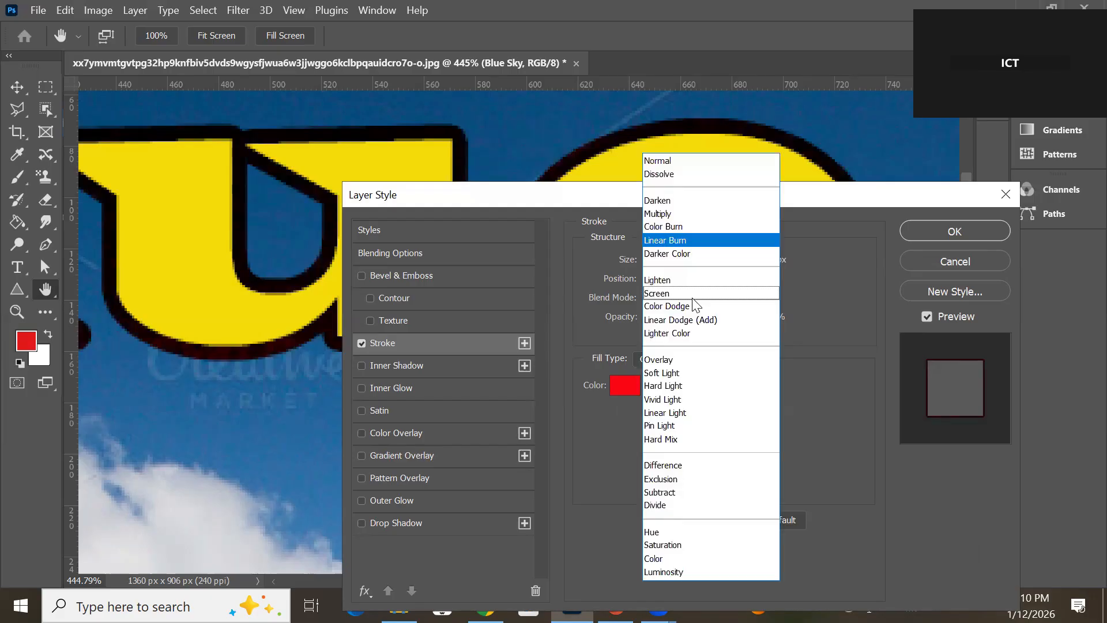
pyautogui.click(709, 254)
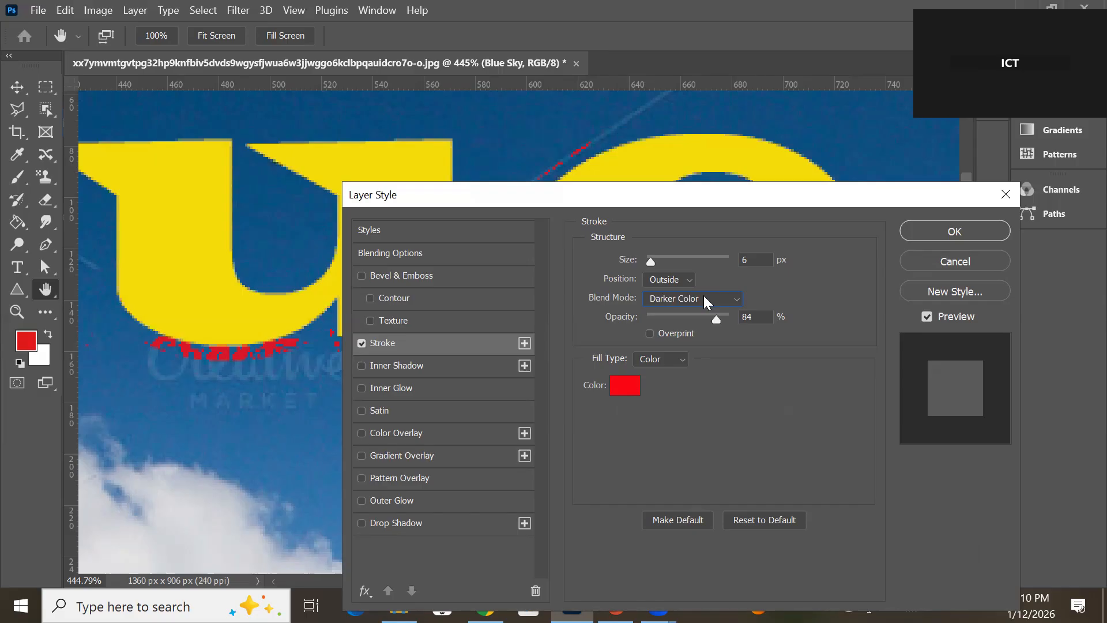
# Try the lightening blend modes Lighten, Screen and Lighter Color on the text's stroke.
pyautogui.click(704, 295)
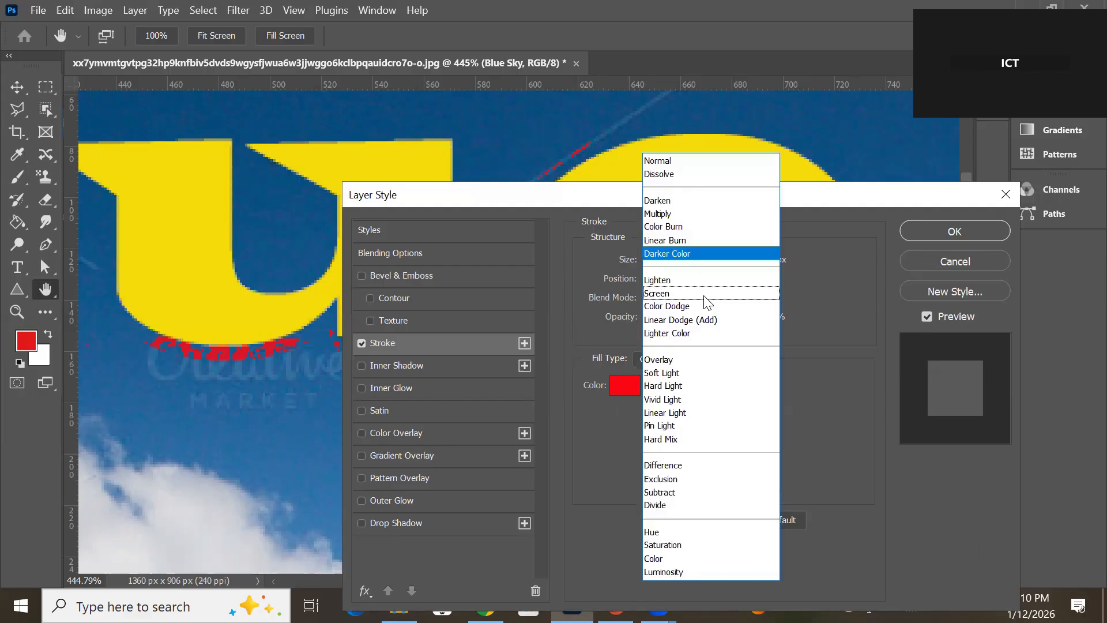
pyautogui.click(682, 280)
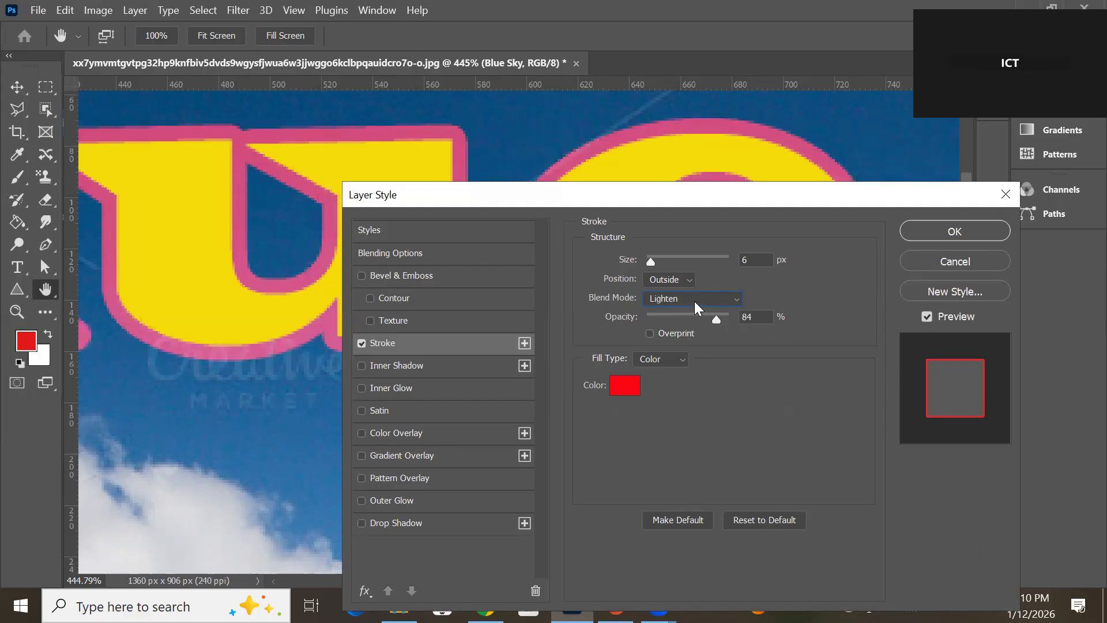
pyautogui.click(695, 301)
pyautogui.click(691, 293)
pyautogui.click(694, 298)
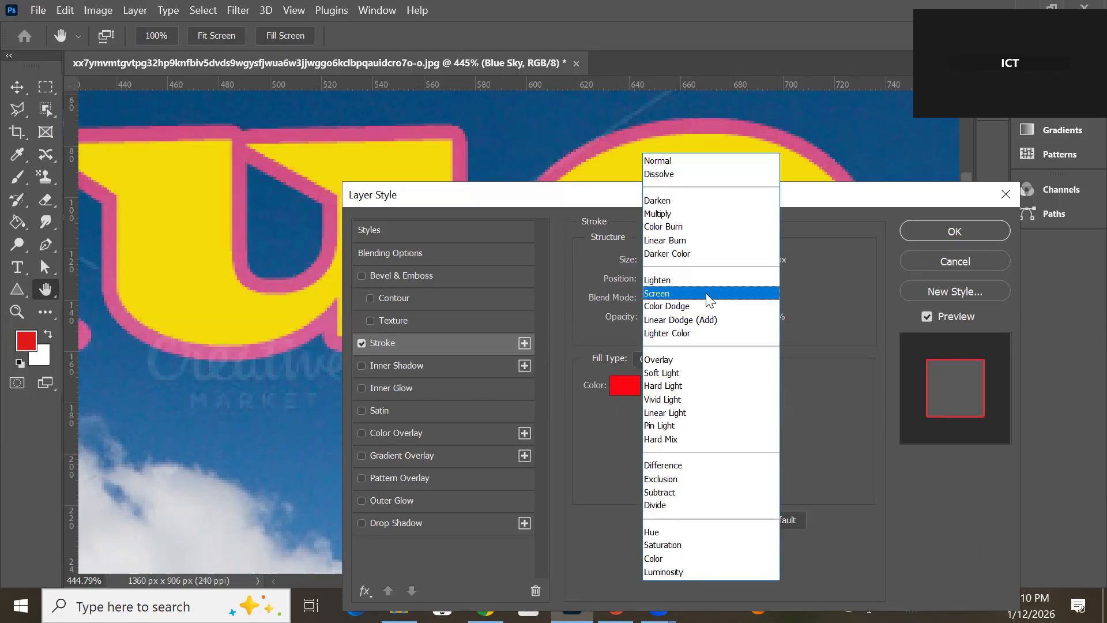
pyautogui.click(708, 295)
pyautogui.click(712, 298)
pyautogui.click(703, 333)
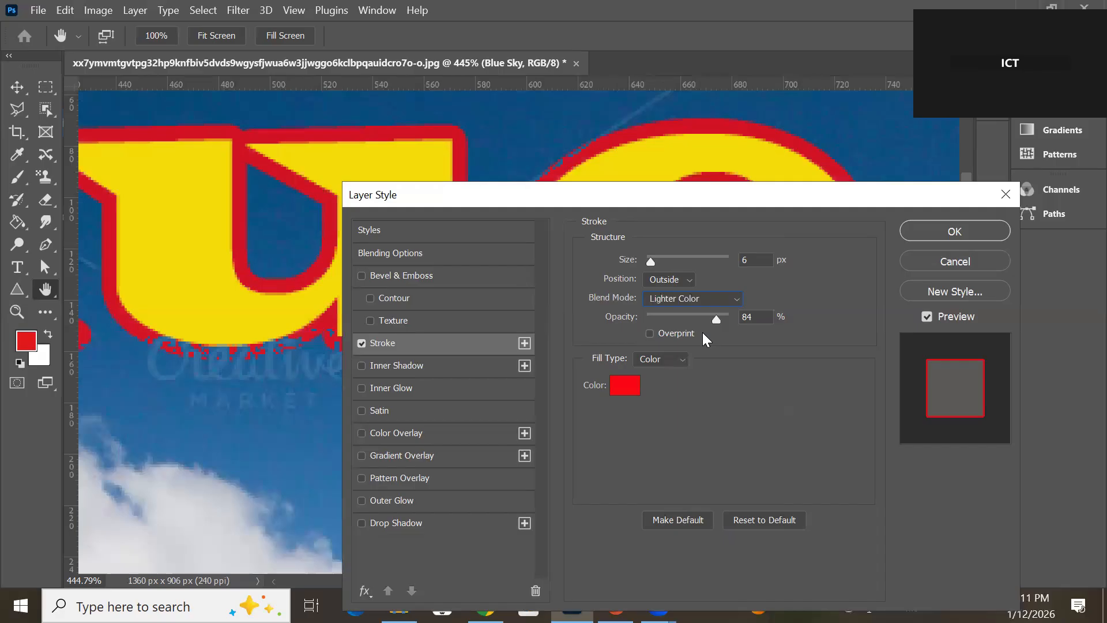
# Try the contrast blend modes Overlay, Soft Light and Hard Light on the text's stroke.
pyautogui.click(710, 297)
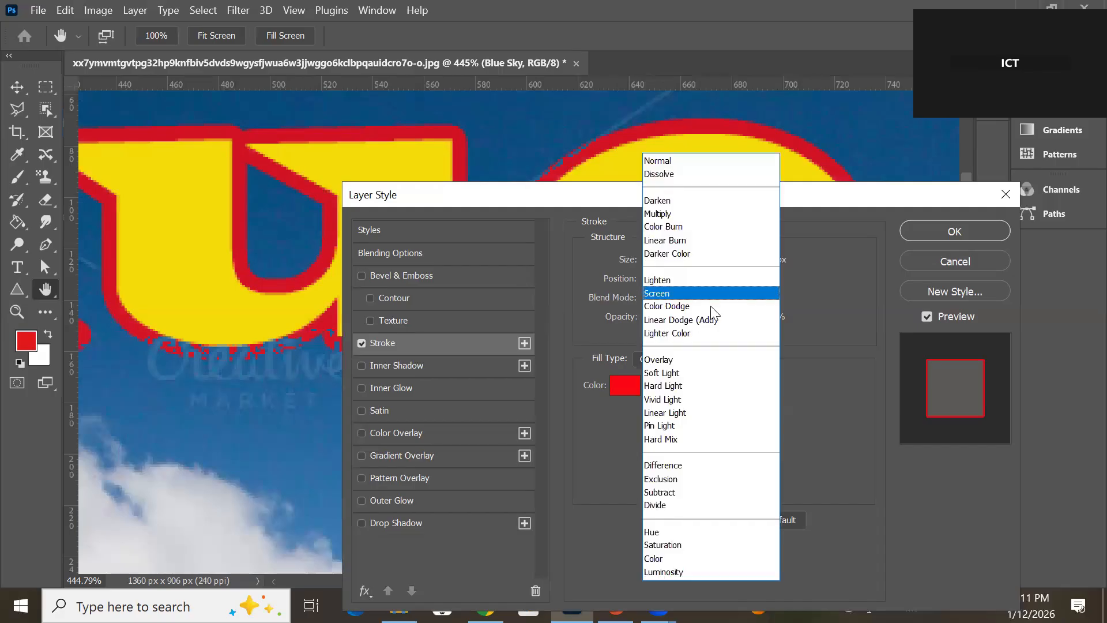
pyautogui.click(705, 355)
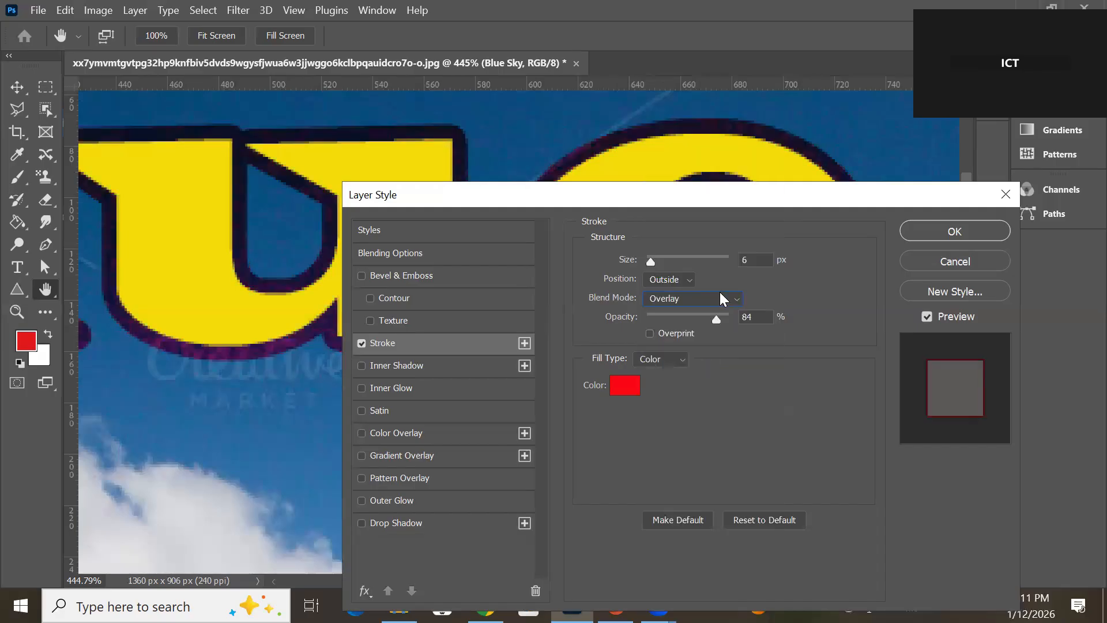
pyautogui.click(720, 296)
pyautogui.click(709, 372)
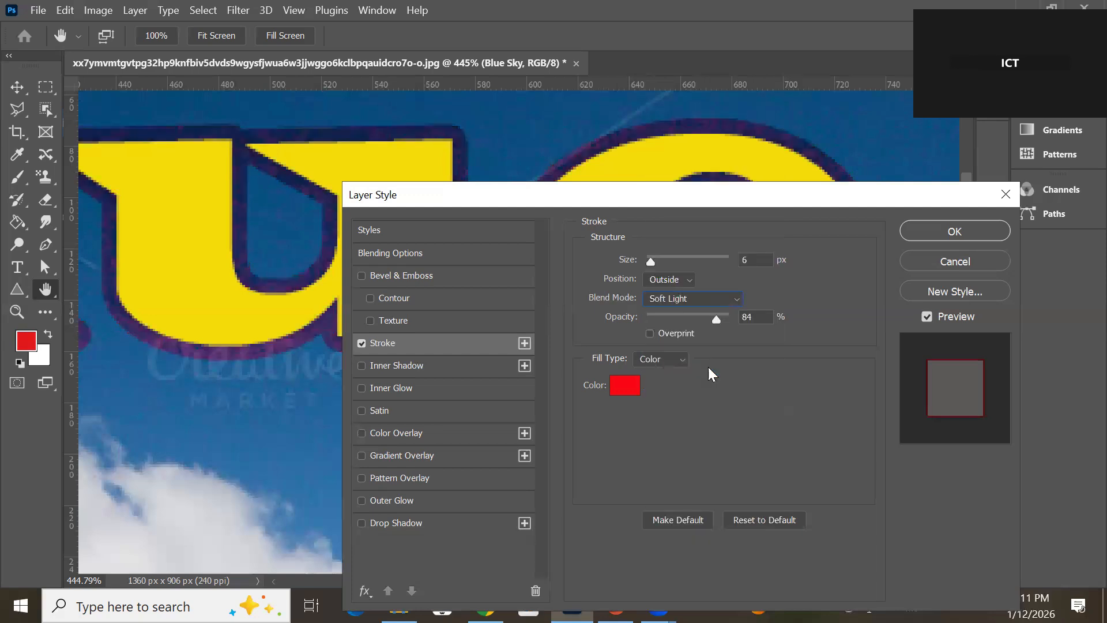
pyautogui.click(732, 298)
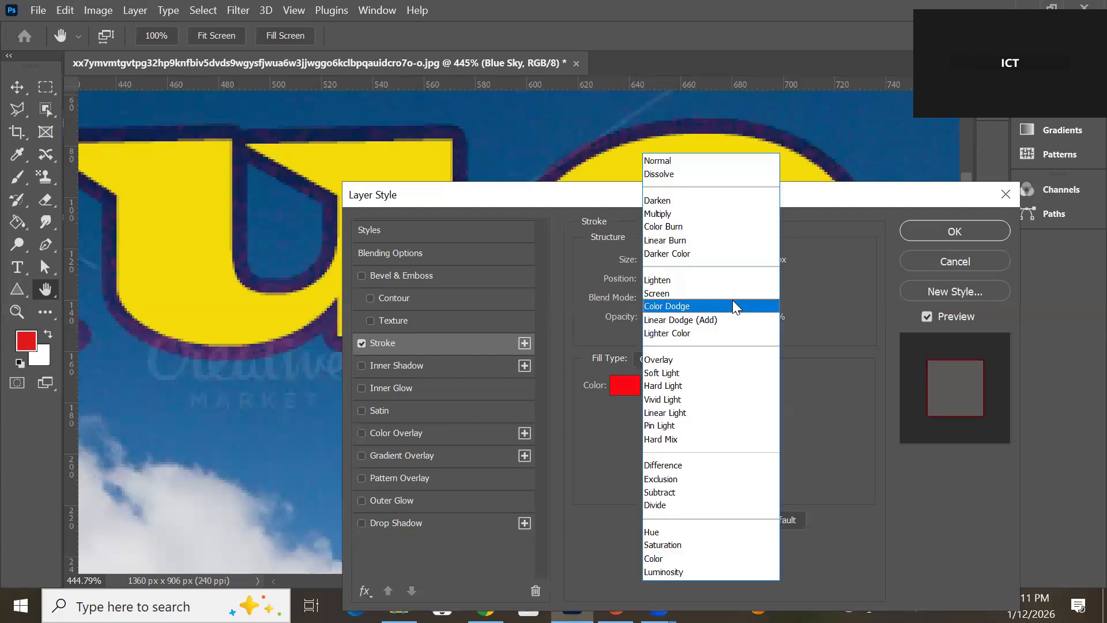
pyautogui.click(711, 383)
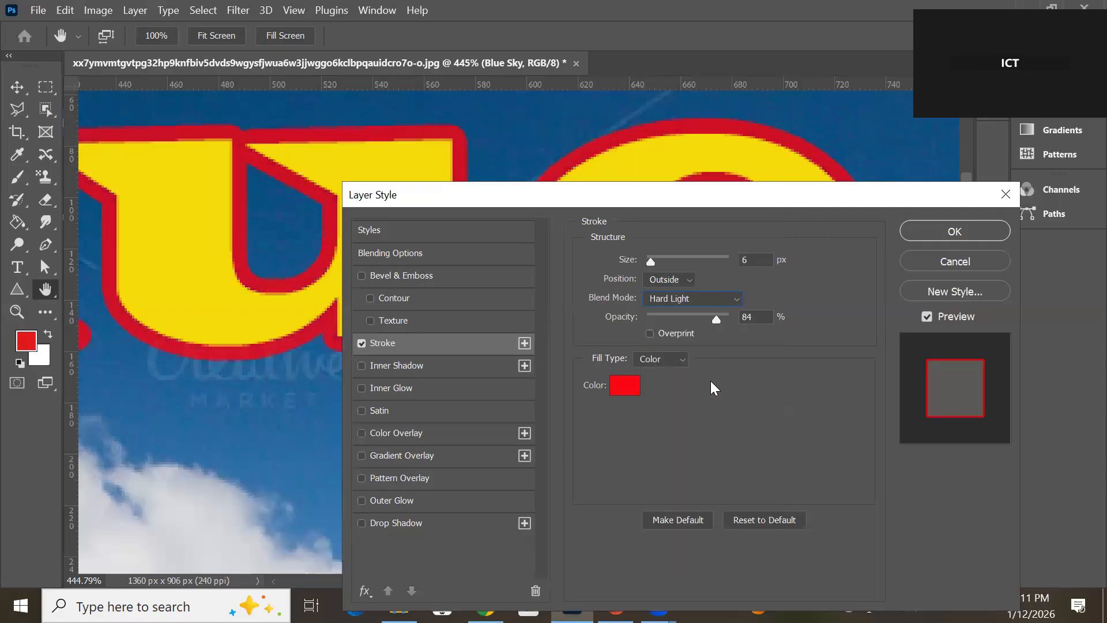
pyautogui.click(735, 297)
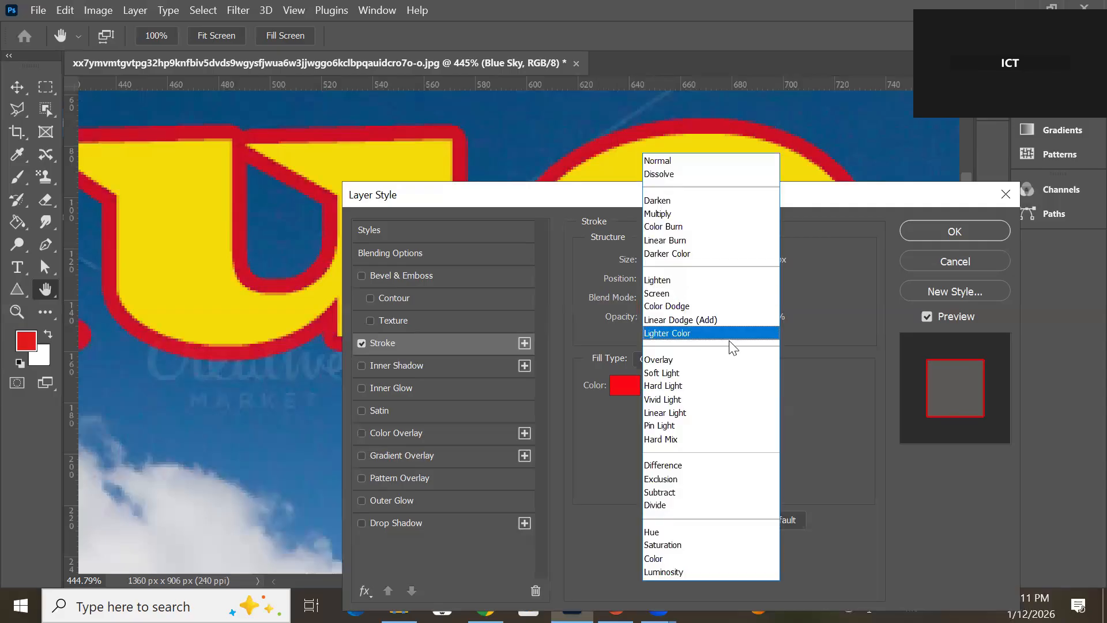
pyautogui.click(715, 386)
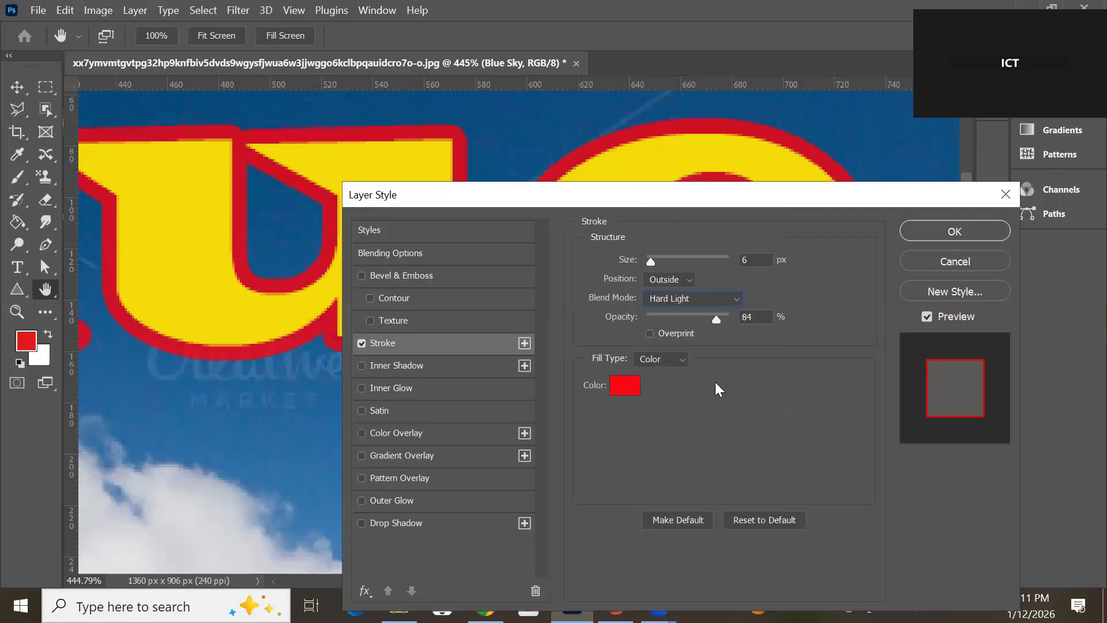
# Compare Soft Light with Hard Light on the stroke, and set its blend mode to Vivid Light.
pyautogui.click(737, 298)
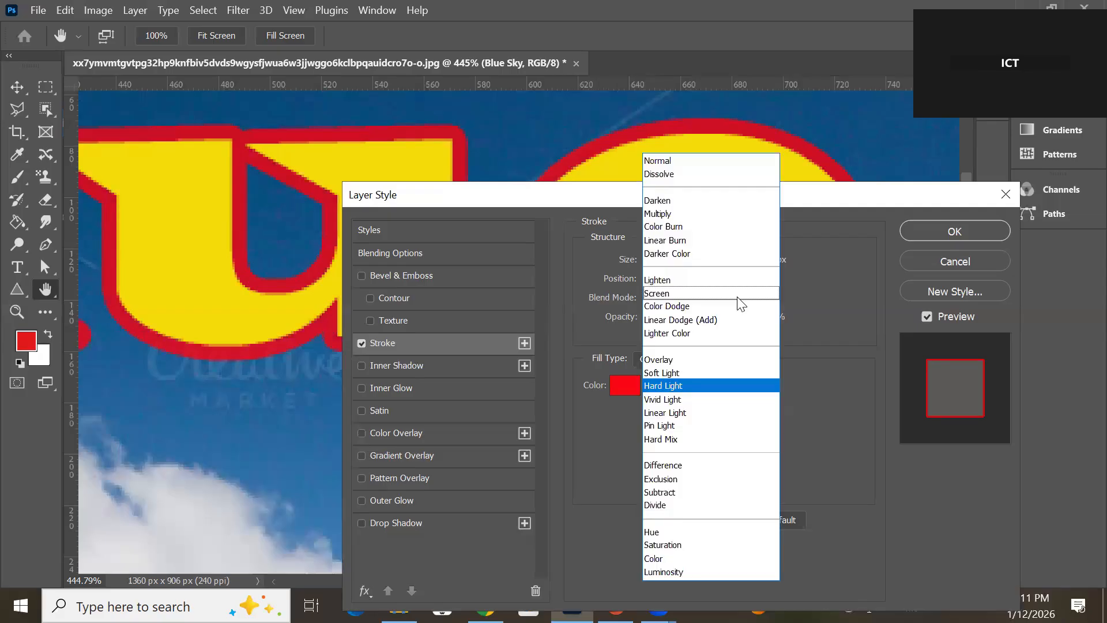
pyautogui.click(715, 373)
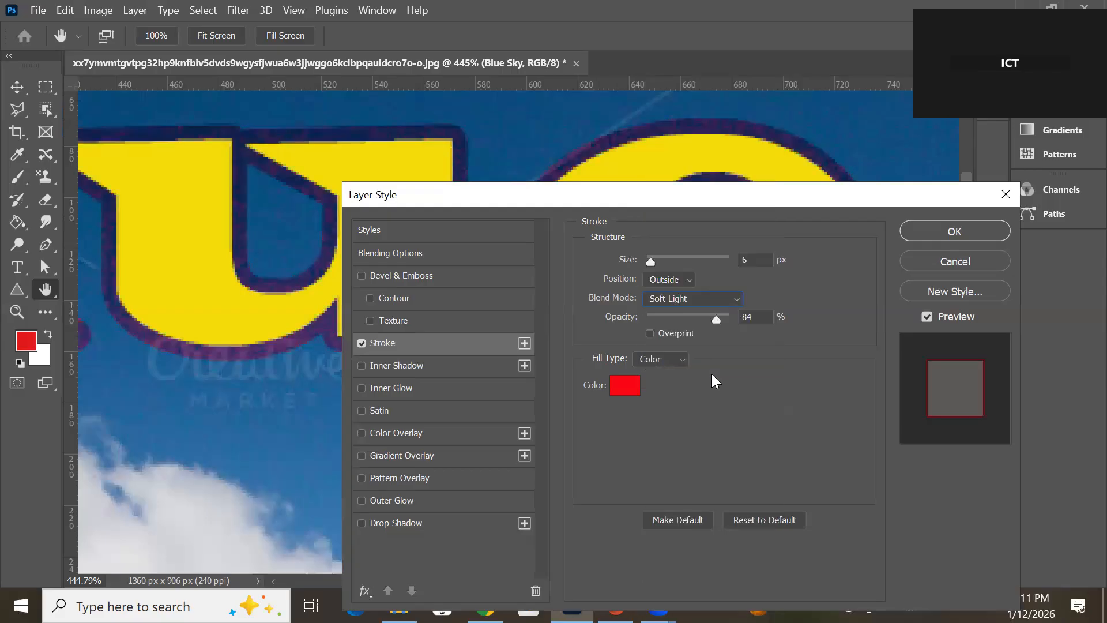
pyautogui.click(738, 298)
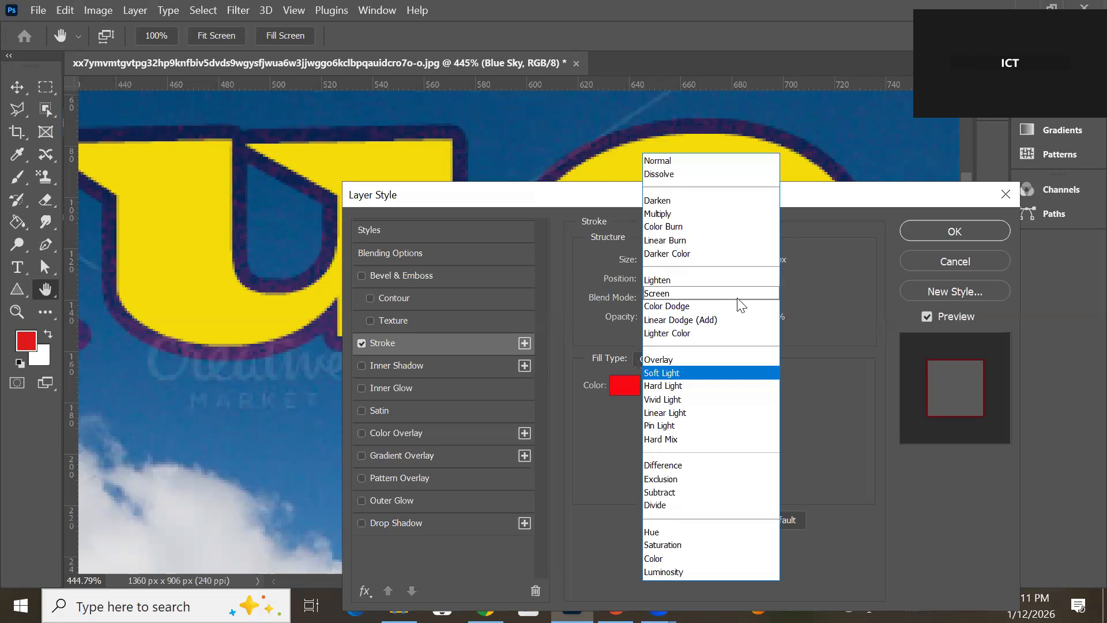
pyautogui.click(723, 391)
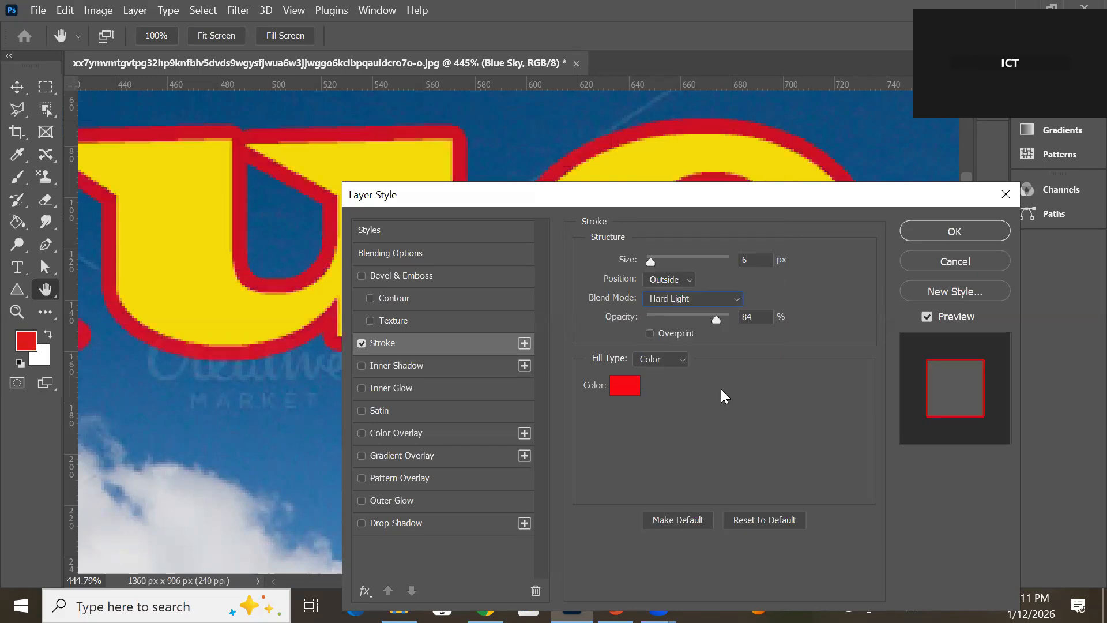
pyautogui.click(728, 295)
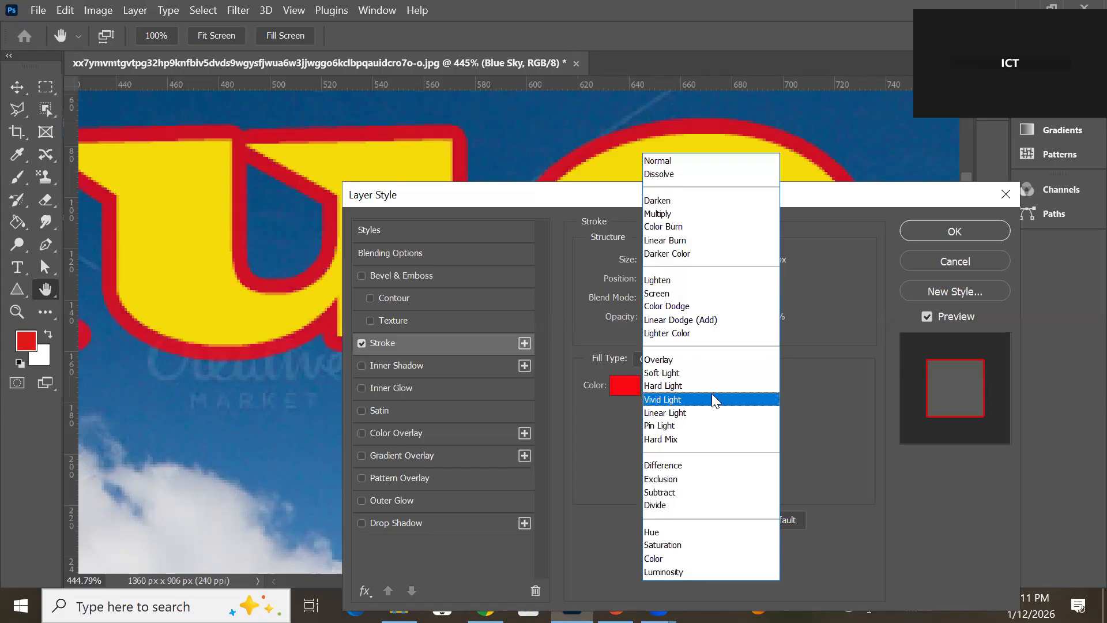
pyautogui.click(716, 399)
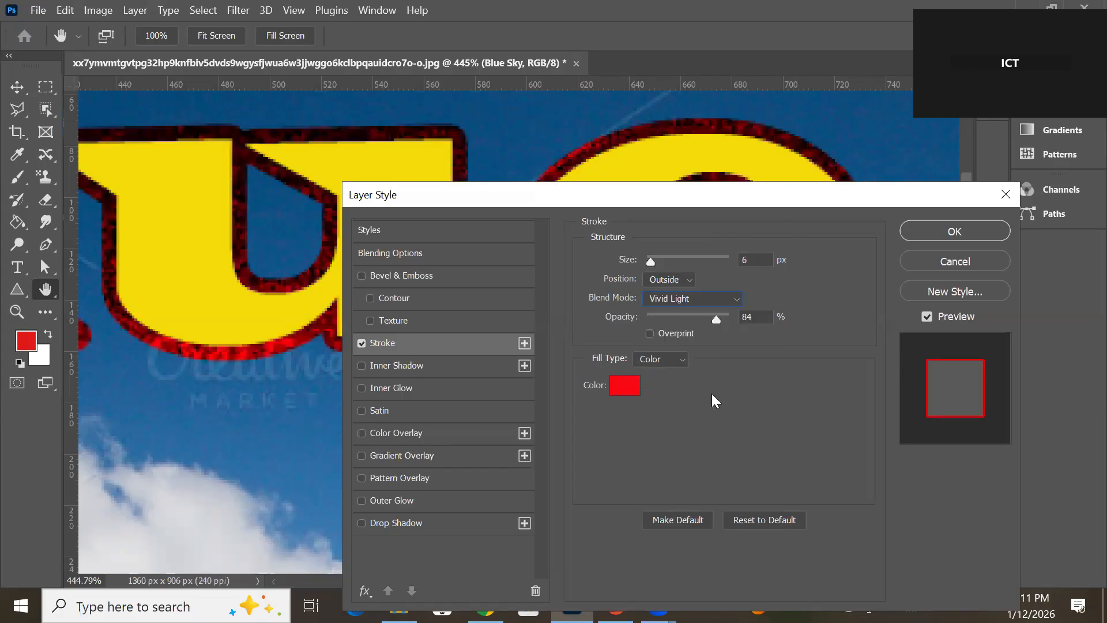
# Try the Linear Light, Linear Dodge (Add) and Overlay blend modes on the text's stroke.
pyautogui.click(734, 299)
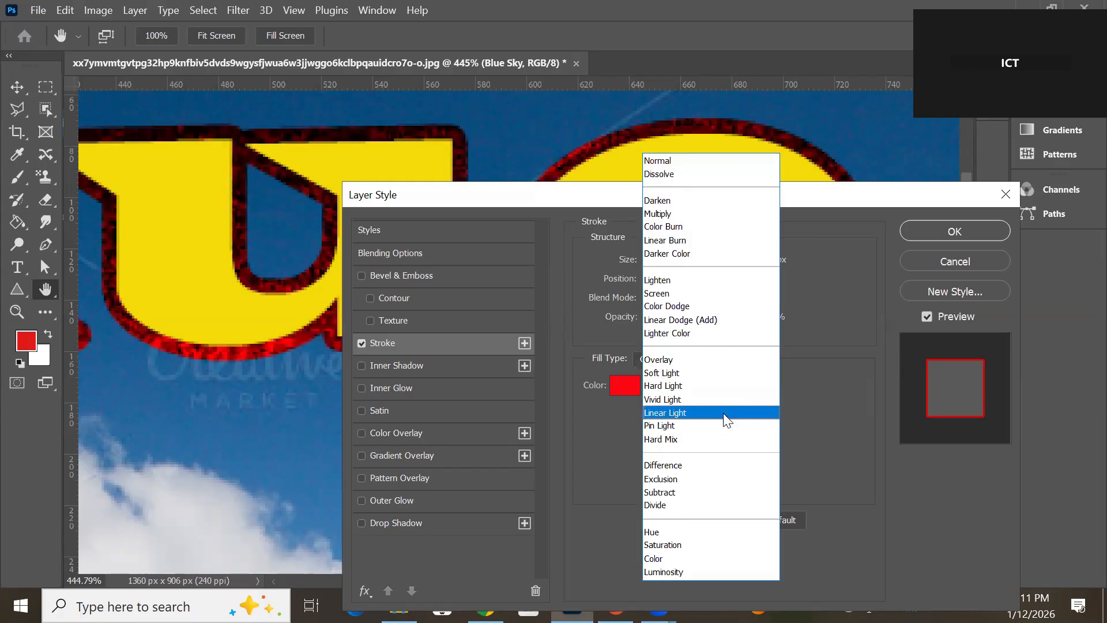
pyautogui.click(728, 420)
pyautogui.click(733, 303)
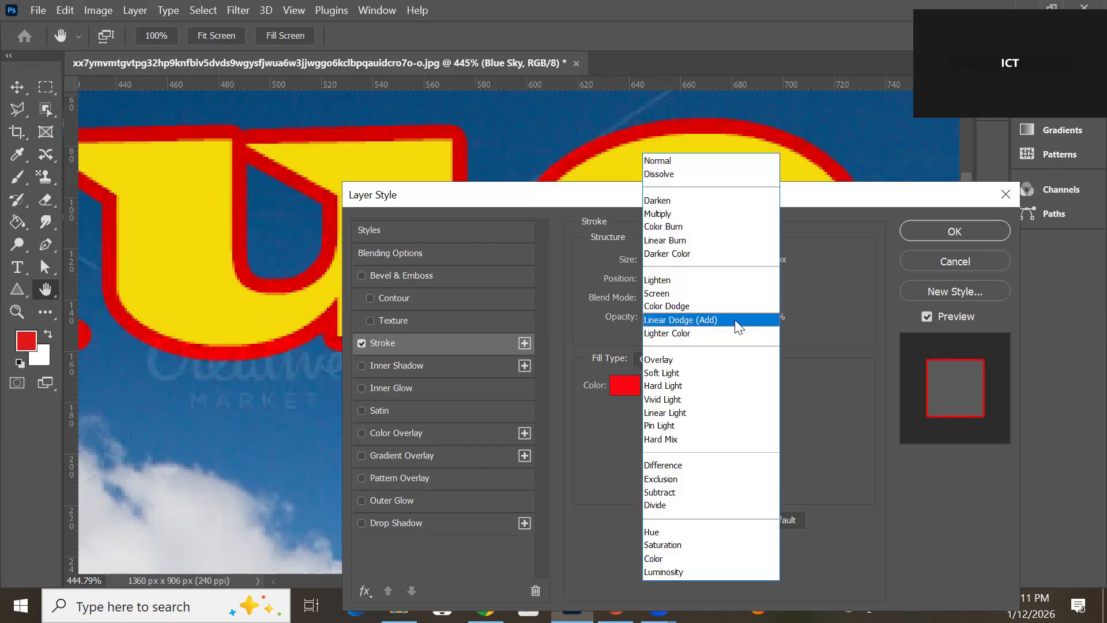
pyautogui.click(735, 319)
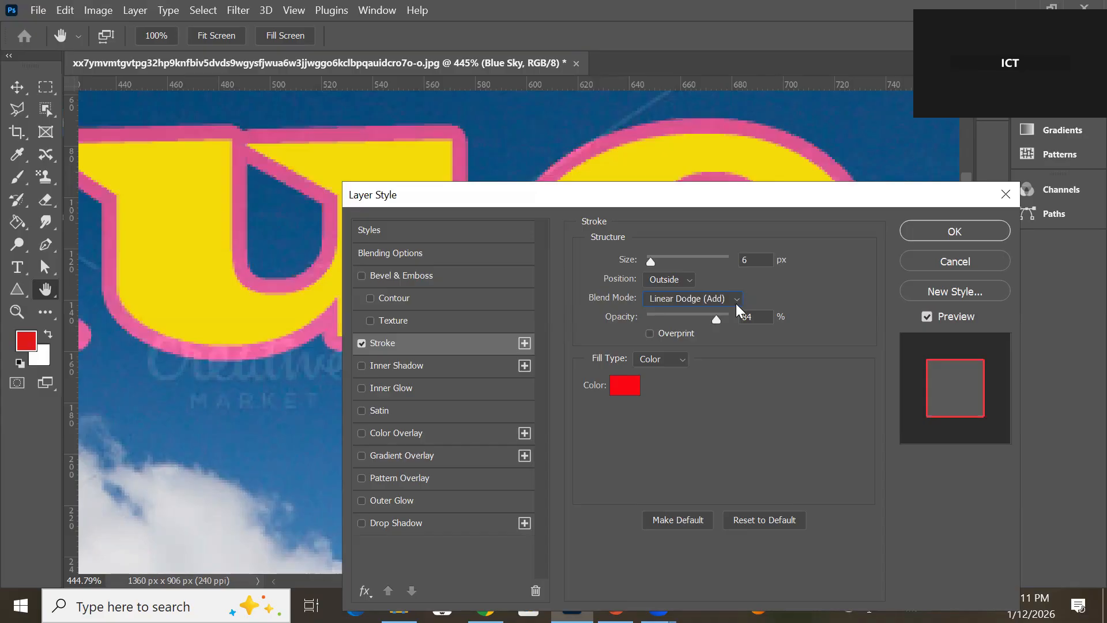
pyautogui.click(736, 304)
pyautogui.click(735, 355)
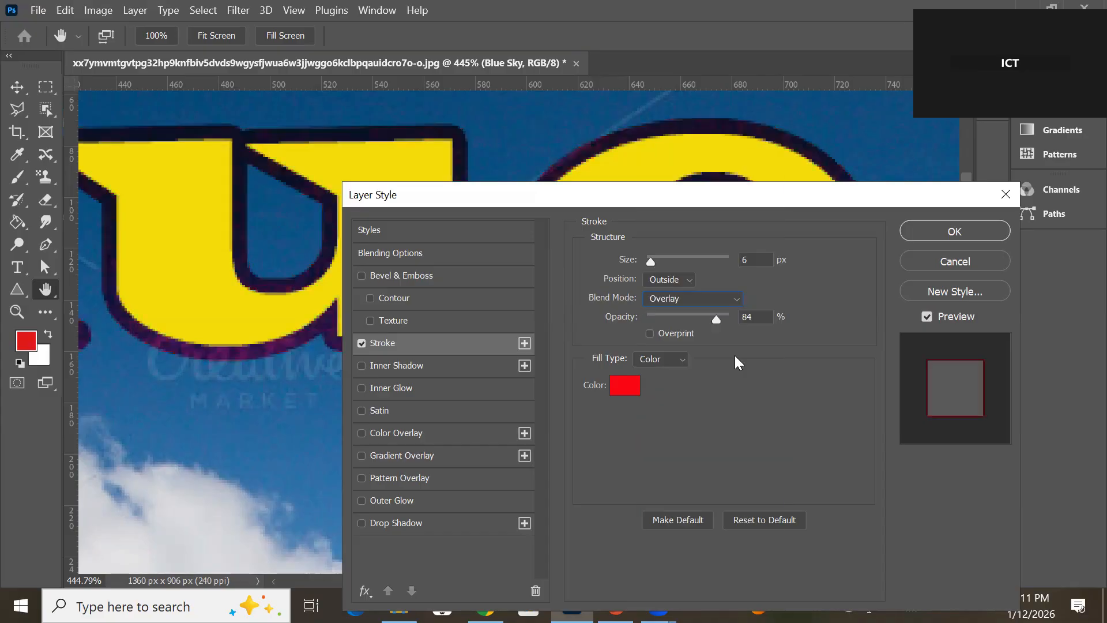
# Try the Soft Light blend mode on the stroke, and switch it to Hue at 100% opacity.
pyautogui.click(740, 300)
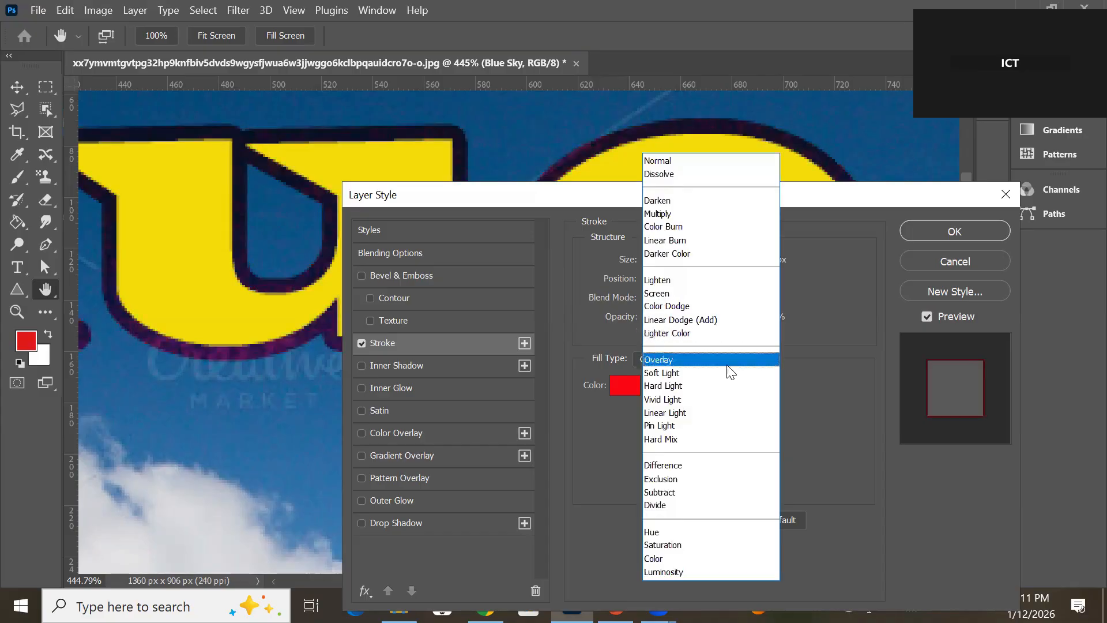
pyautogui.click(727, 373)
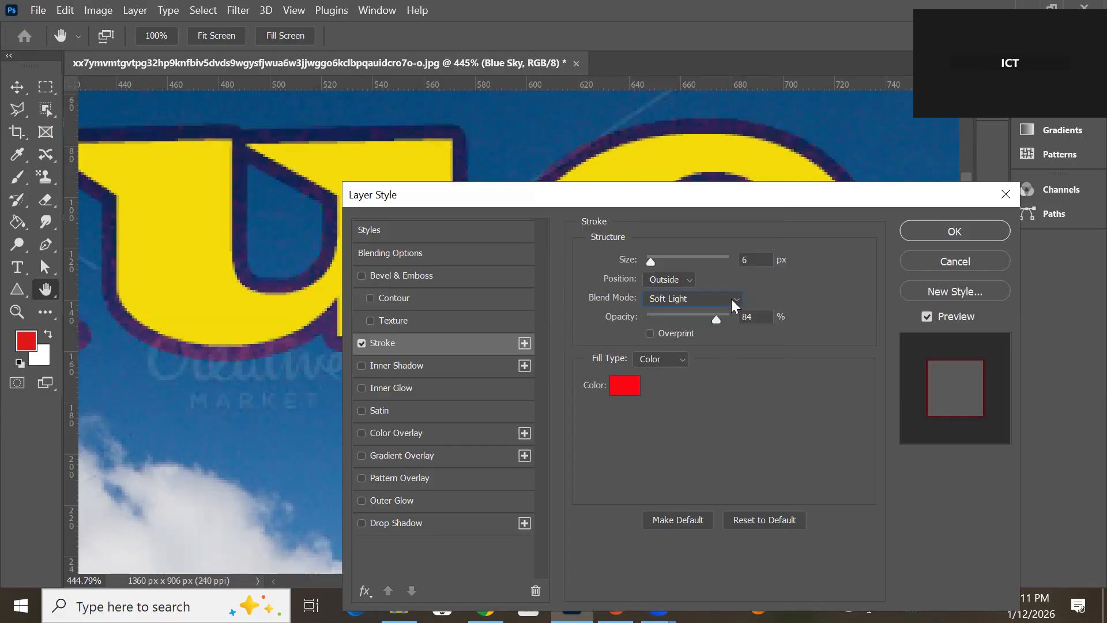
pyautogui.click(731, 298)
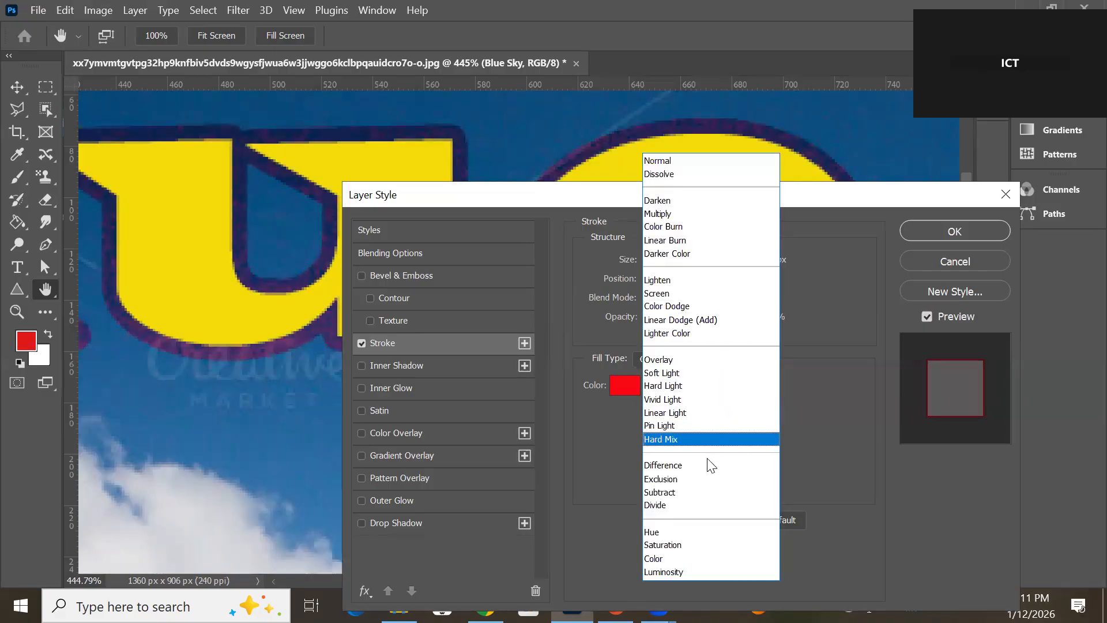
pyautogui.click(692, 532)
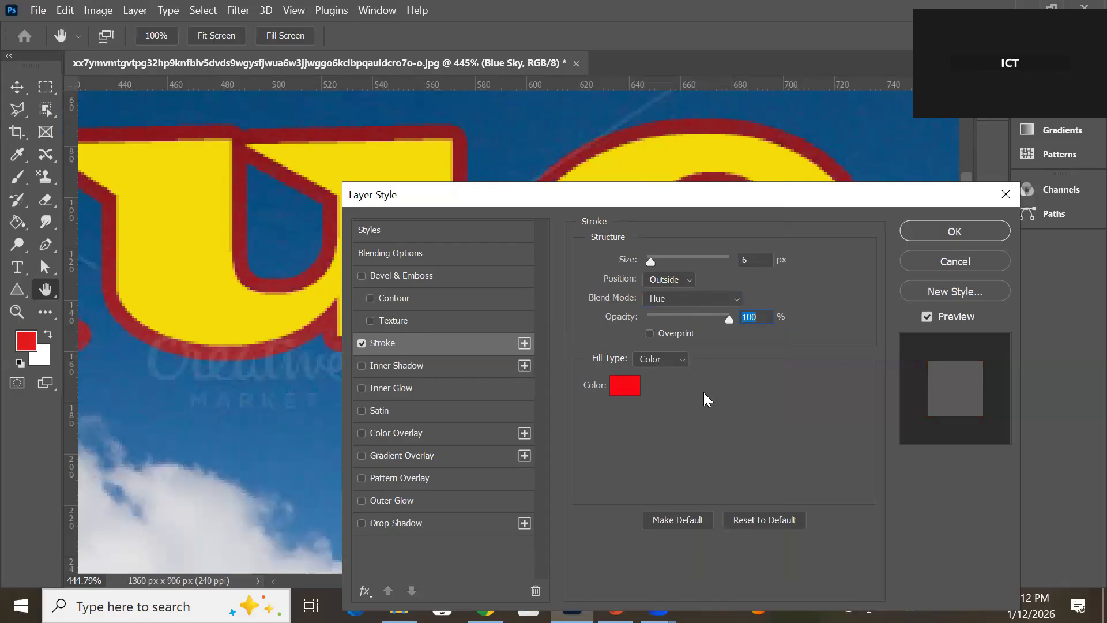
# Try a blue stroke color, and recolor the stroke bright green (#12f953).
pyautogui.click(624, 385)
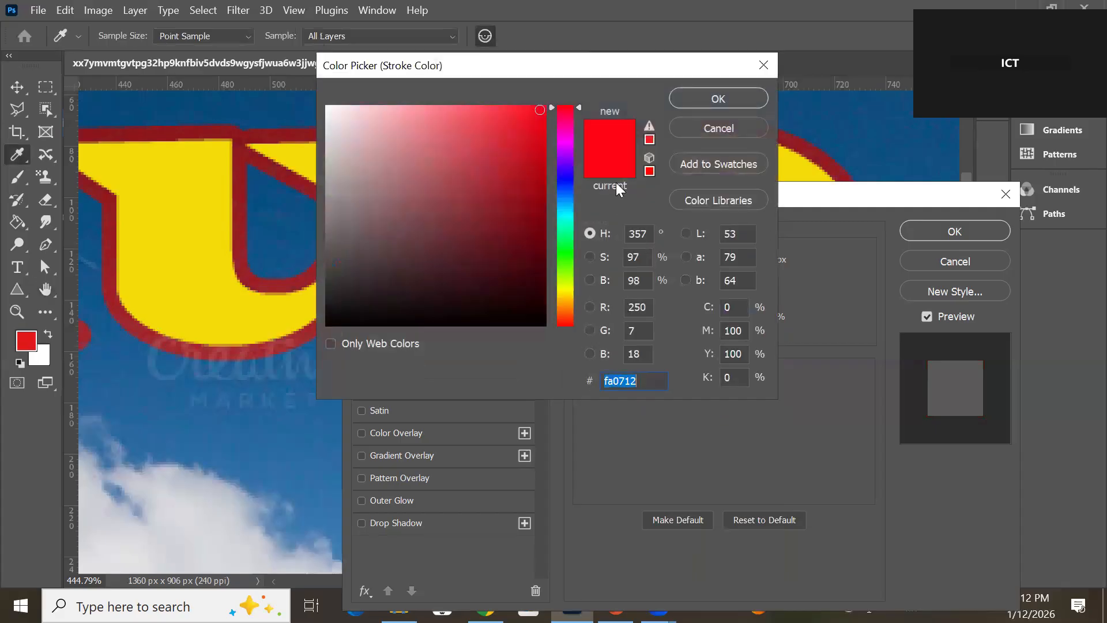
pyautogui.click(571, 178)
pyautogui.click(536, 138)
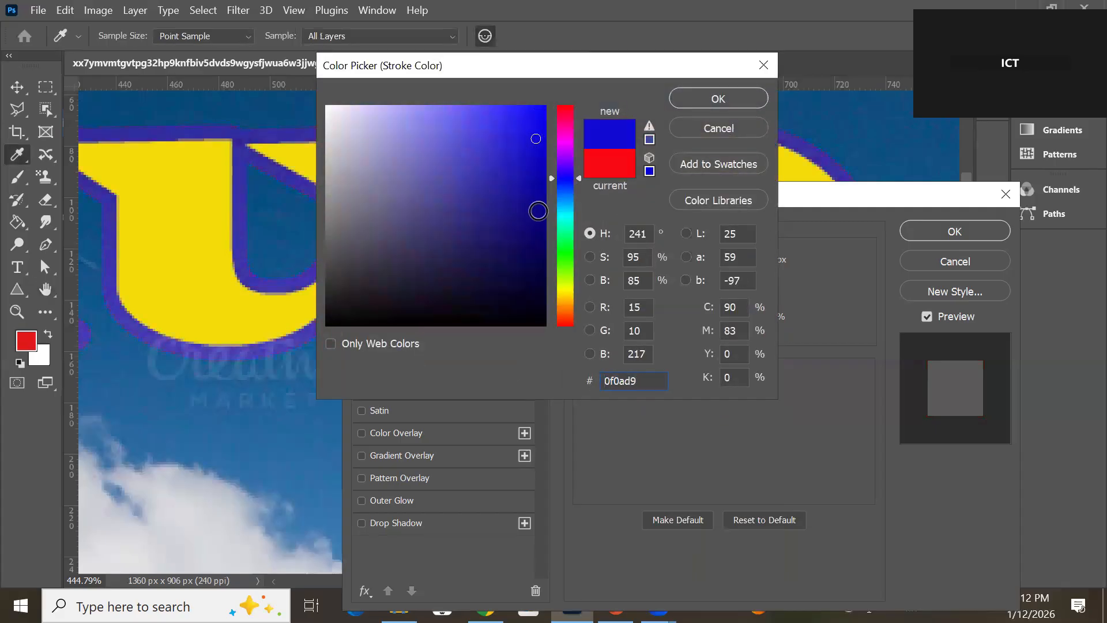
pyautogui.click(565, 242)
pyautogui.click(535, 111)
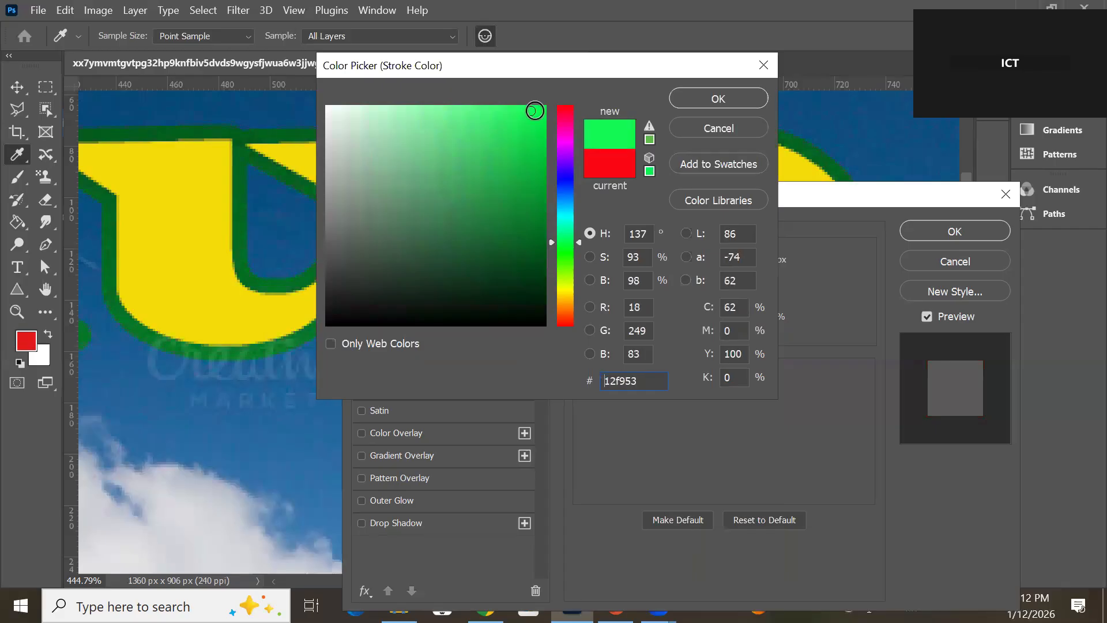
pyautogui.click(693, 98)
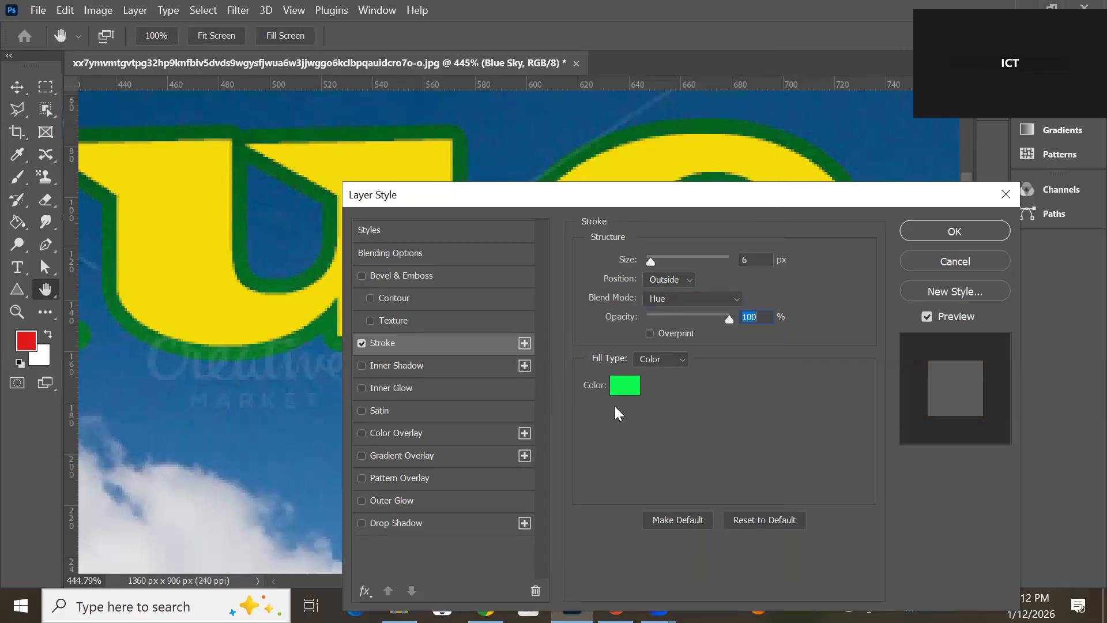
# Change the stroke's fill type to Gradient and its blend mode to Normal.
pyautogui.moveTo(662, 194); pyautogui.dragTo(594, 303)
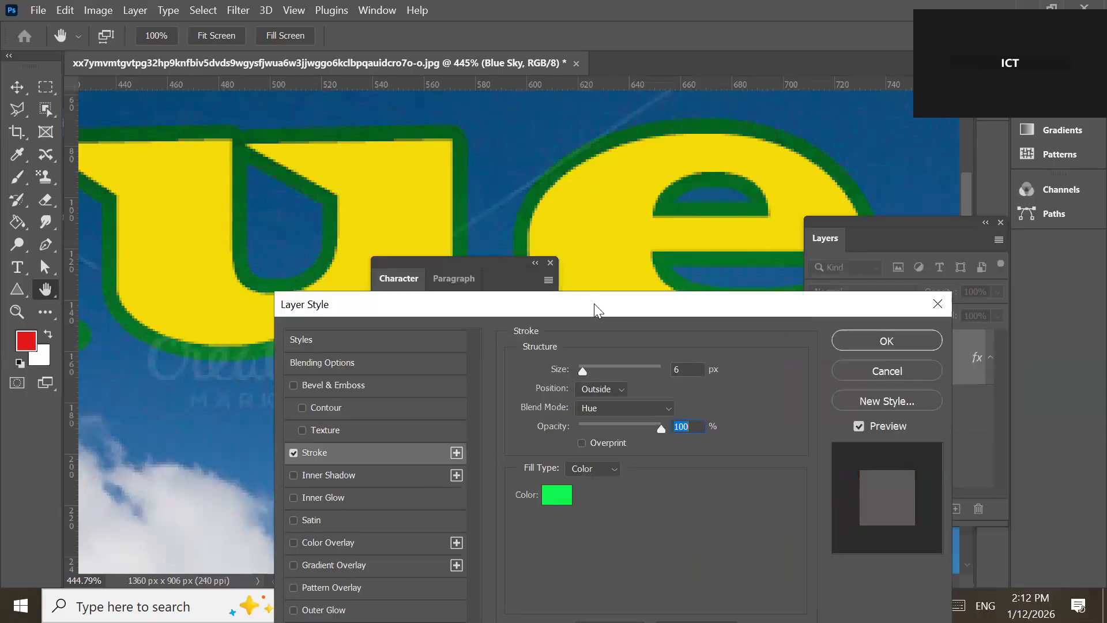
pyautogui.click(600, 473)
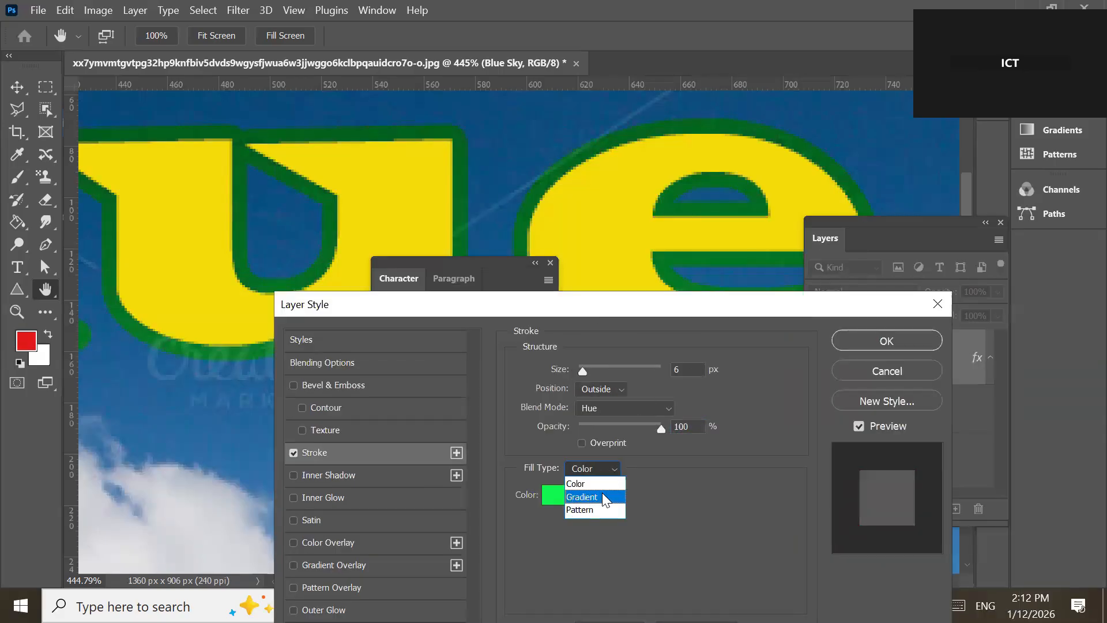
pyautogui.click(602, 496)
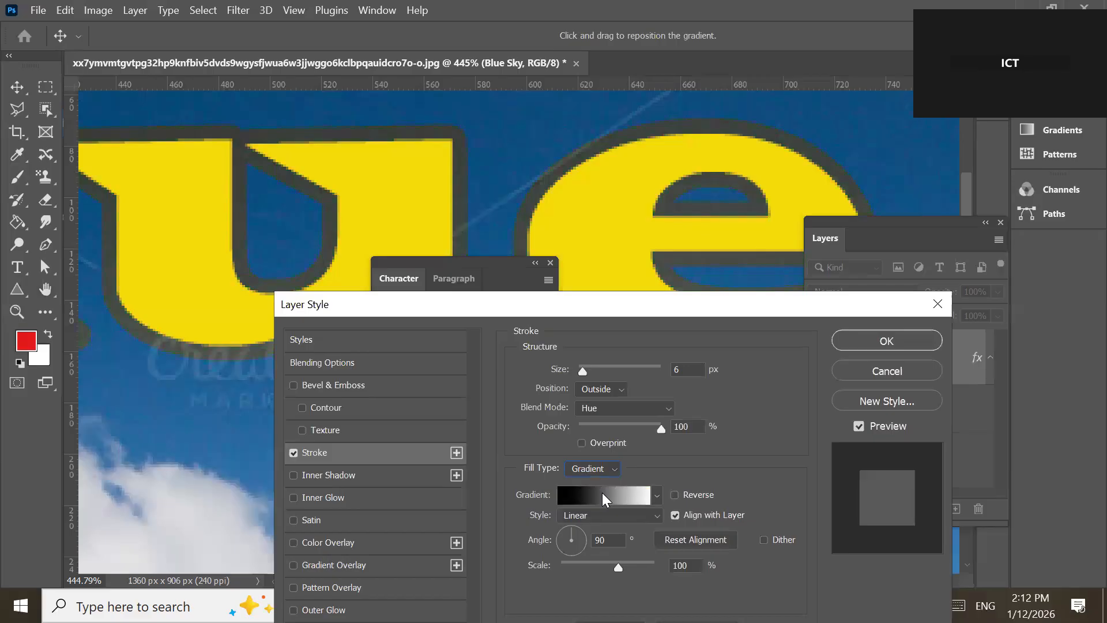
pyautogui.moveTo(614, 303); pyautogui.dragTo(761, 112)
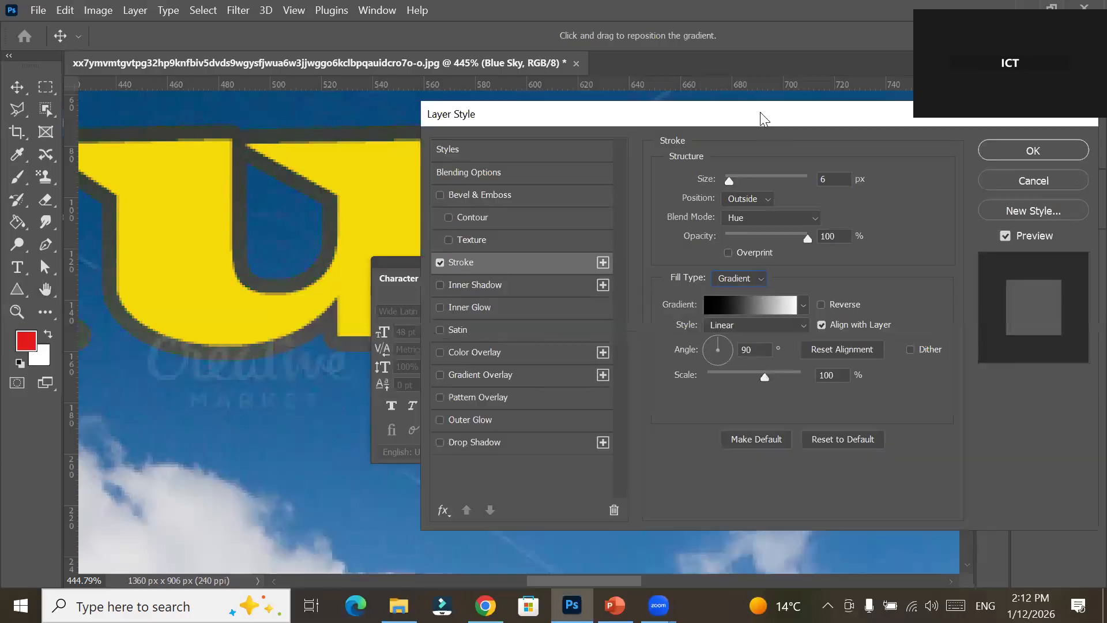
pyautogui.click(782, 211)
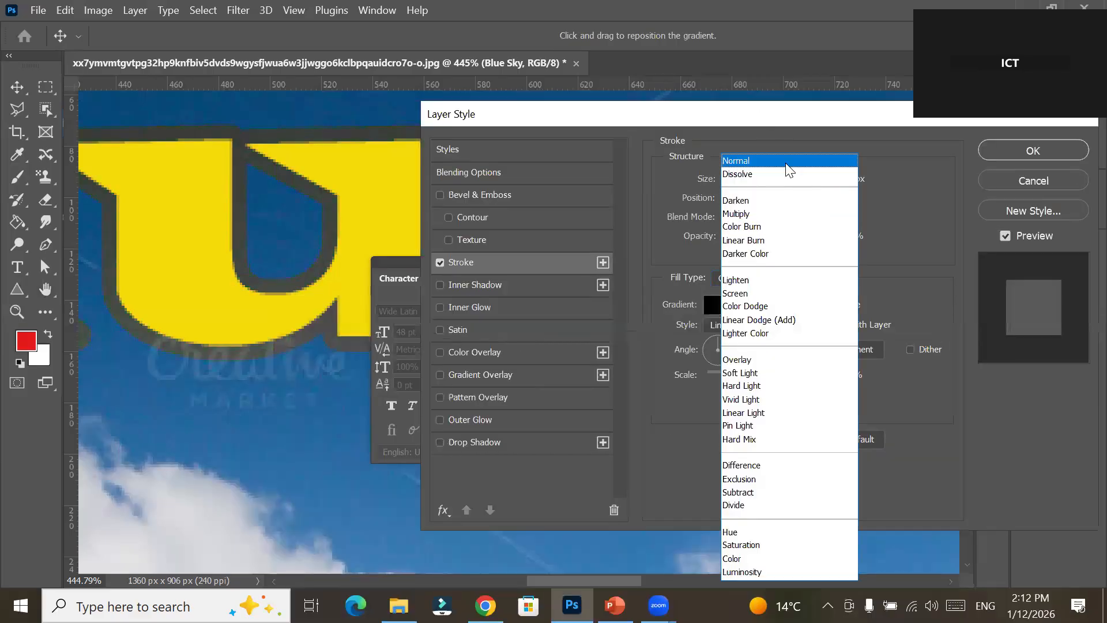
pyautogui.click(785, 163)
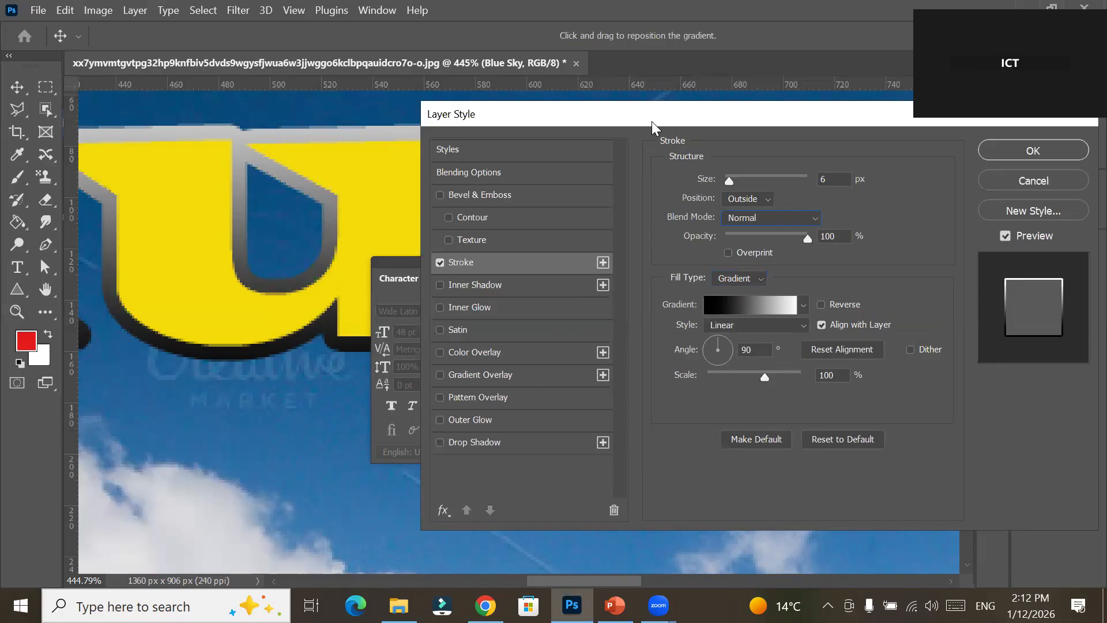
pyautogui.moveTo(652, 121); pyautogui.dragTo(466, 401)
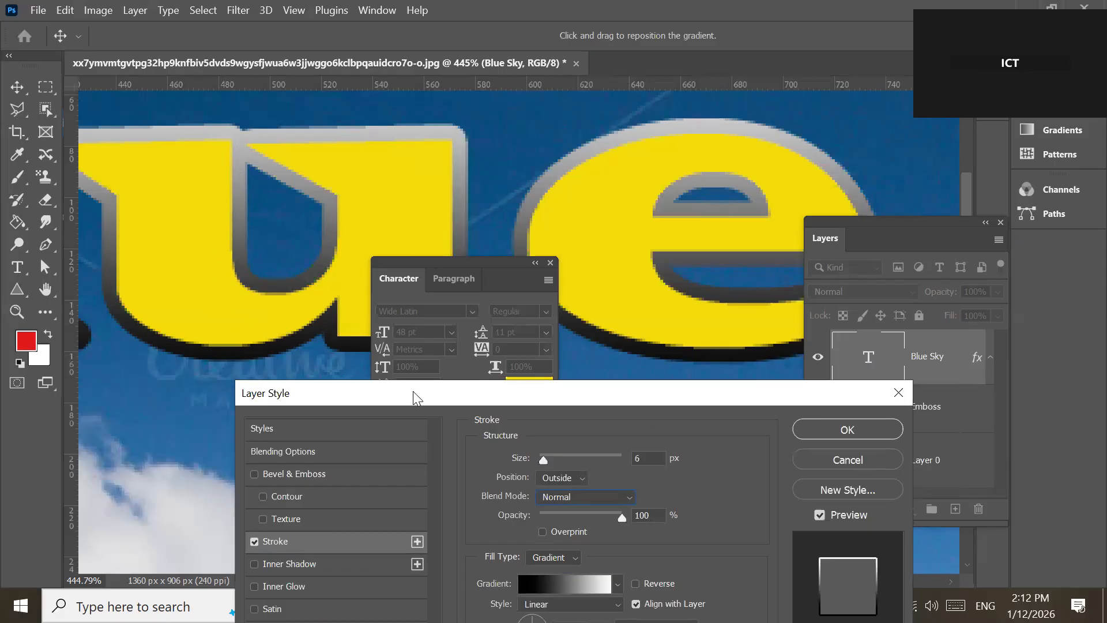
pyautogui.moveTo(413, 391); pyautogui.dragTo(501, 99)
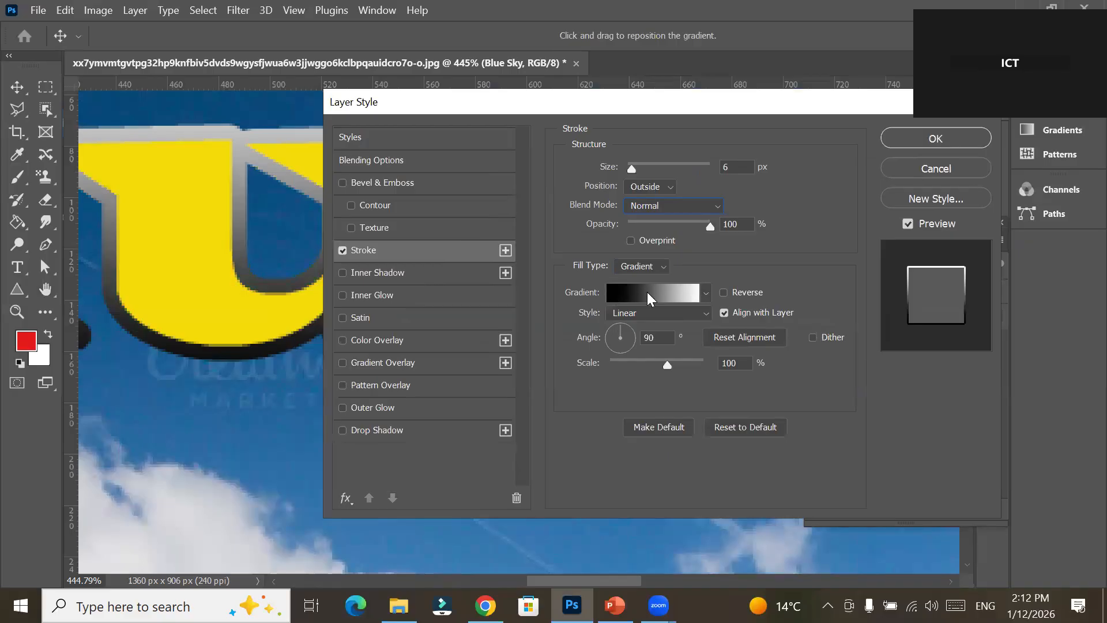
# Try several gradient presets from the first row of the Purples group on the stroke.
pyautogui.click(705, 293)
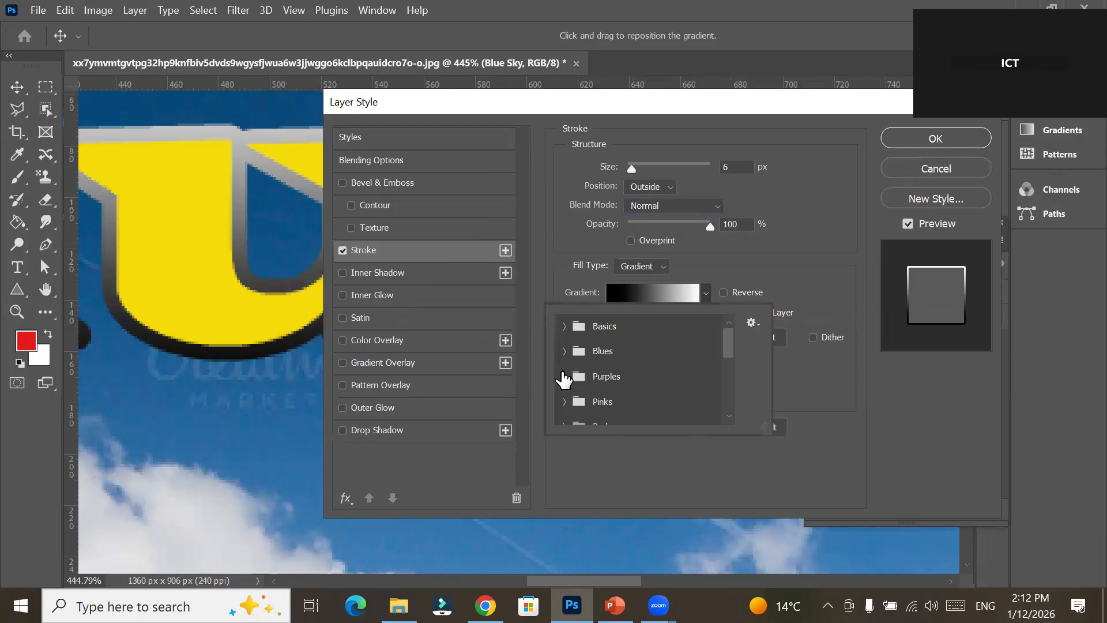
pyautogui.click(564, 376)
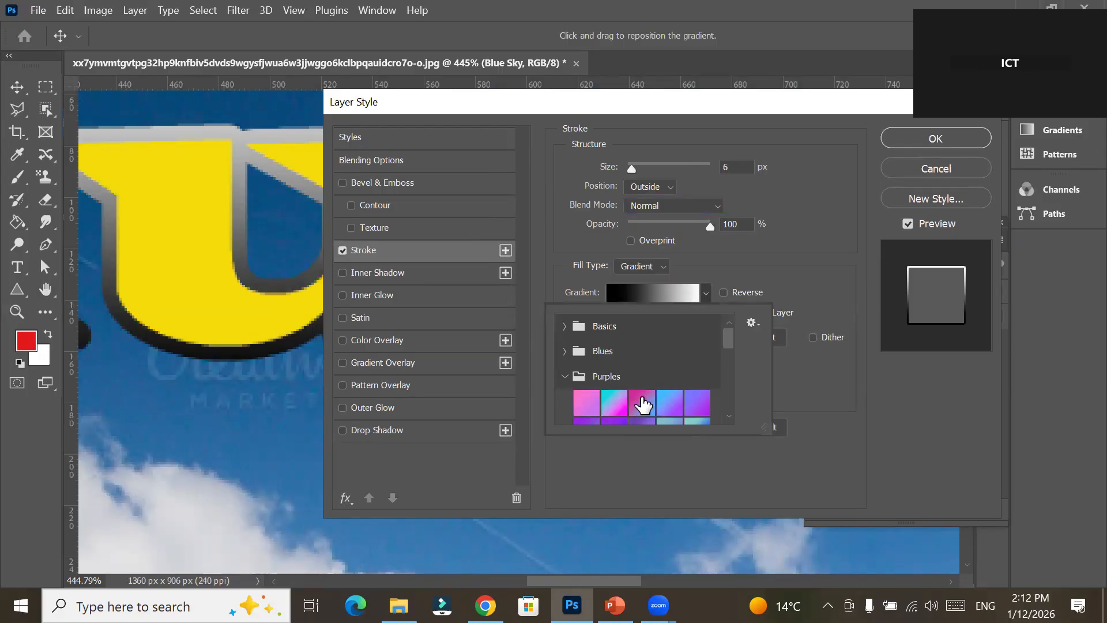
pyautogui.click(643, 403)
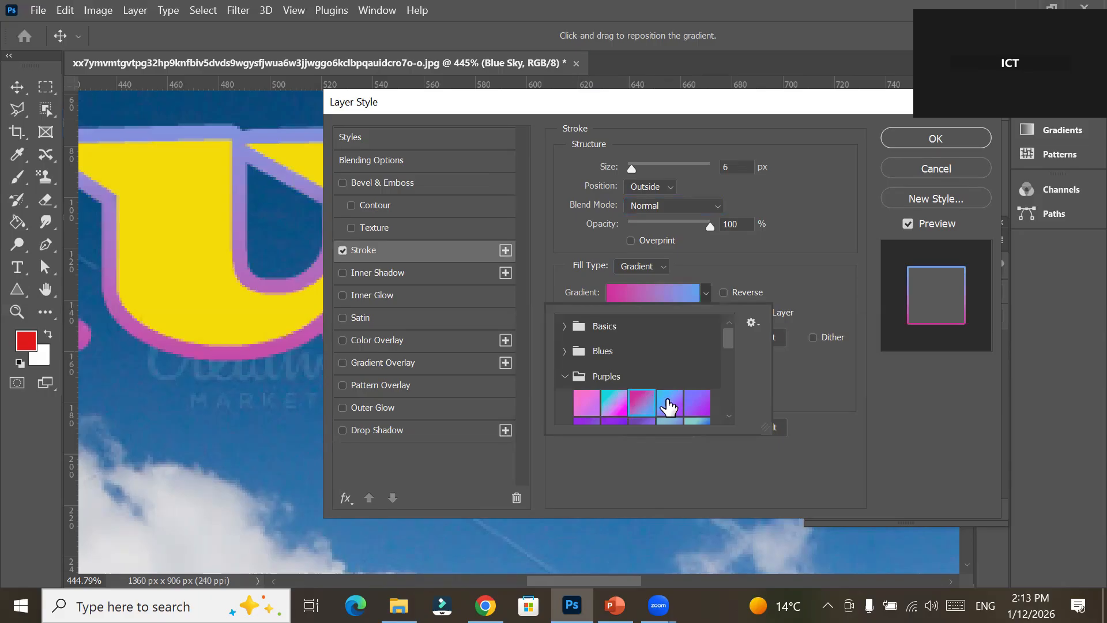
pyautogui.click(669, 406)
pyautogui.click(699, 405)
pyautogui.click(586, 411)
# Try more gradients from the Purples group, and apply the magenta-to-purple Purple_19 preset to the stroke.
pyautogui.scroll(-1, 628, 416)
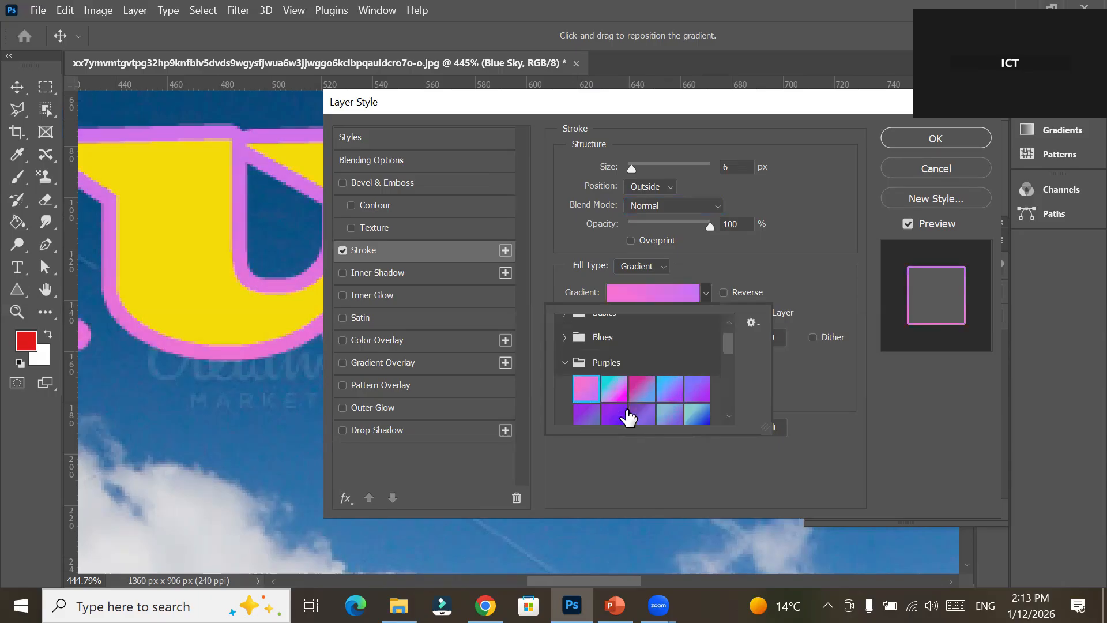
pyautogui.scroll(-2, 627, 417)
pyautogui.click(642, 363)
pyautogui.click(644, 390)
pyautogui.click(642, 413)
pyautogui.click(667, 413)
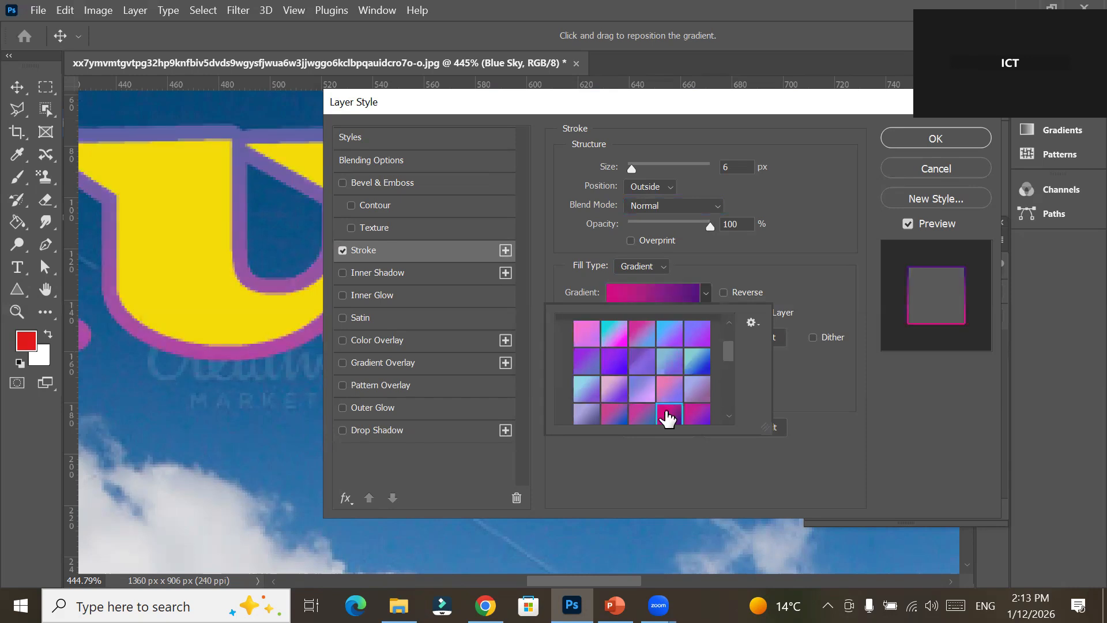
# Add a white color stop at 51% to the stroke's magenta-to-purple gradient and apply it.
pyautogui.click(654, 293)
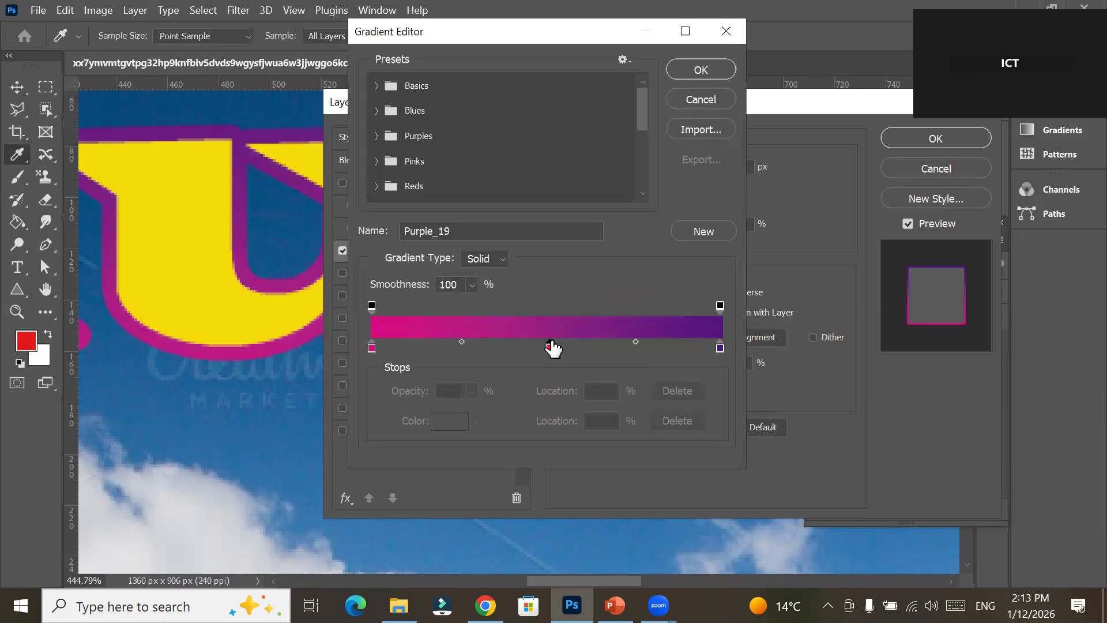
pyautogui.click(550, 347)
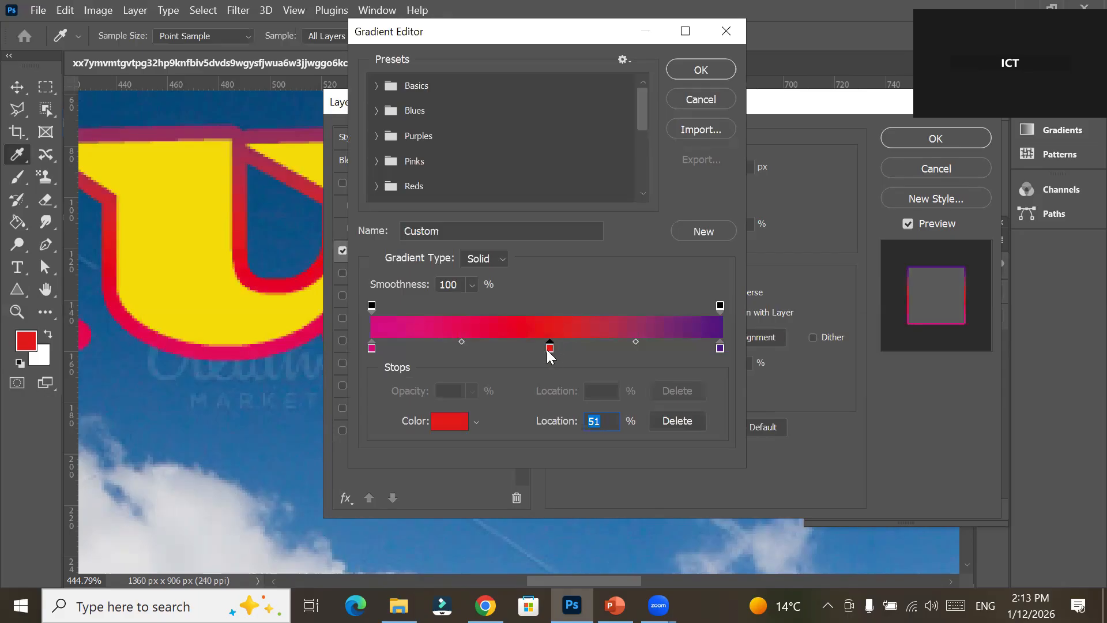
pyautogui.doubleClick(549, 349)
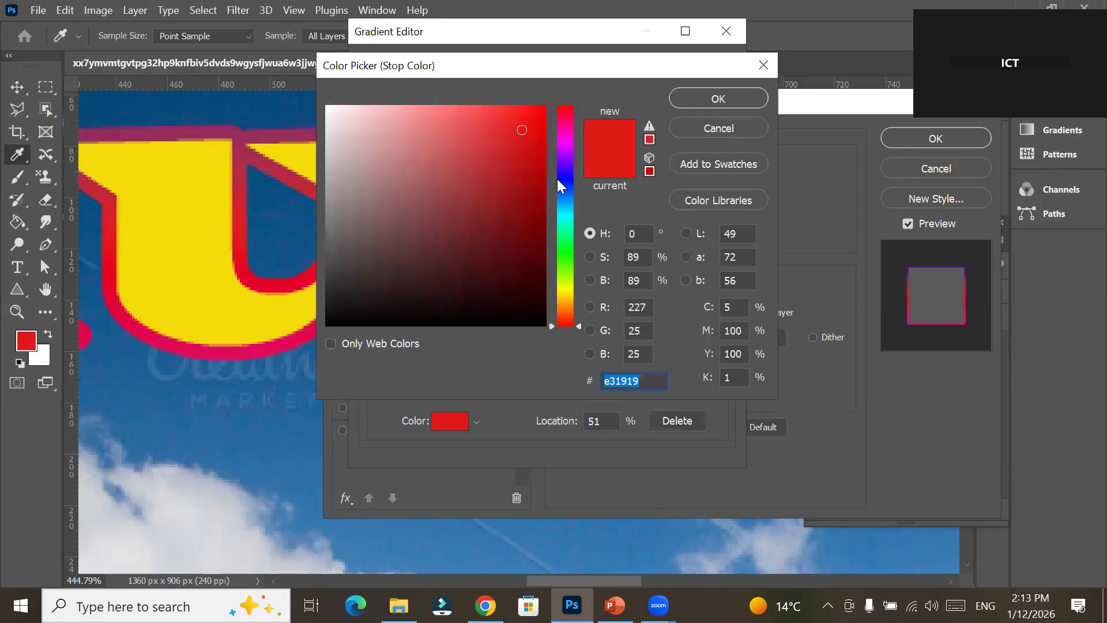
pyautogui.moveTo(351, 108); pyautogui.dragTo(328, 109)
pyautogui.click(736, 101)
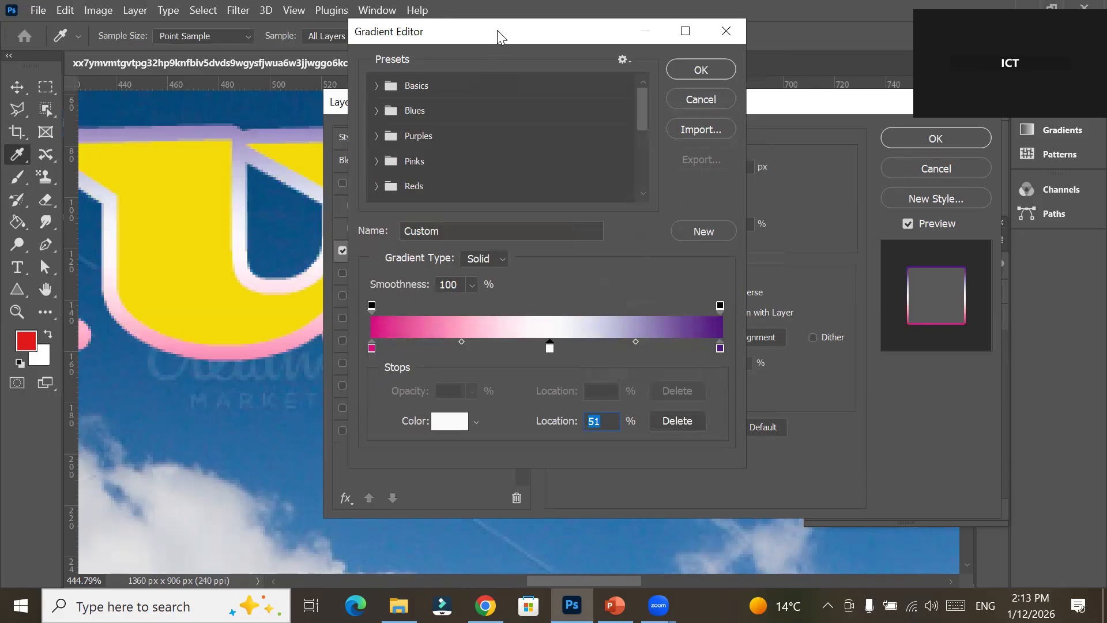
pyautogui.click(683, 66)
pyautogui.moveTo(729, 100); pyautogui.dragTo(591, 424)
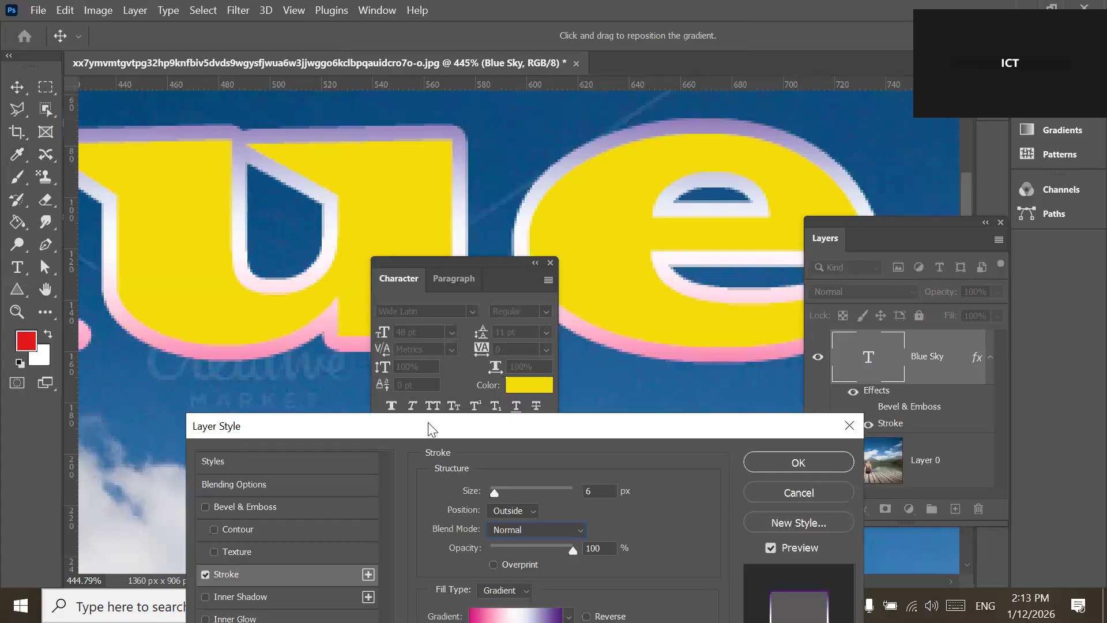
pyautogui.moveTo(428, 422); pyautogui.dragTo(617, 118)
# Try the Radial and Diamond styles on the stroke's gradient.
pyautogui.click(692, 335)
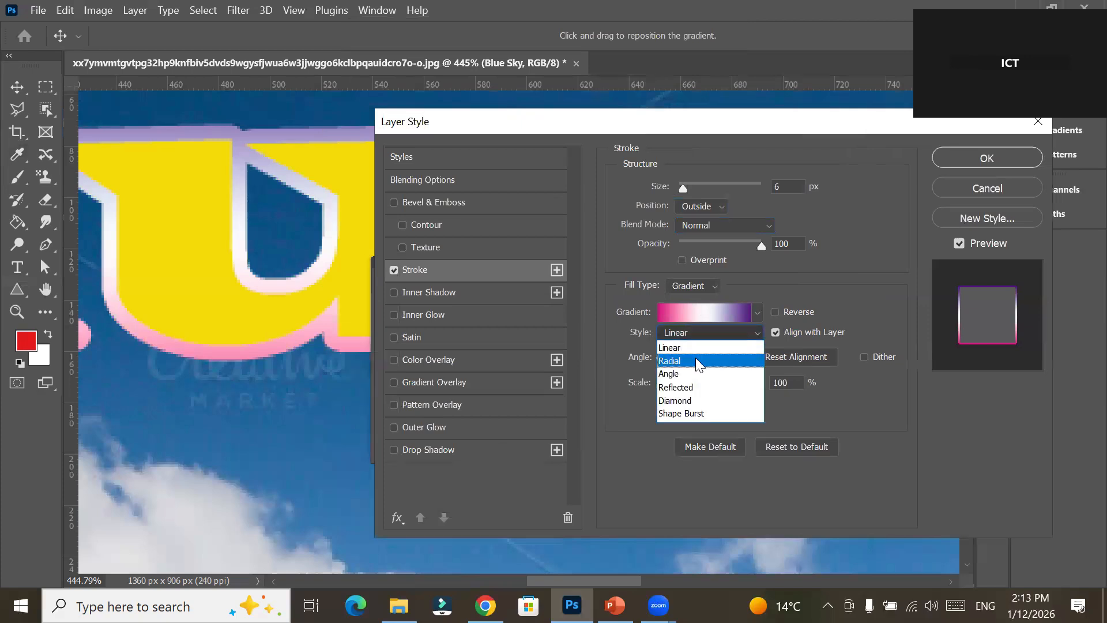
pyautogui.click(696, 358)
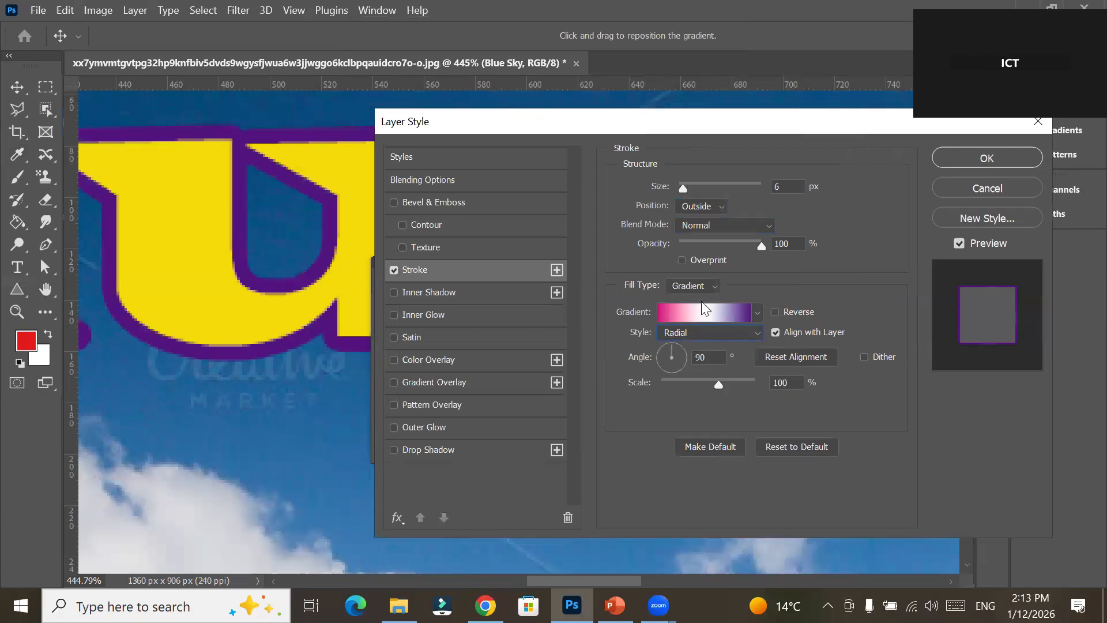
pyautogui.click(712, 342)
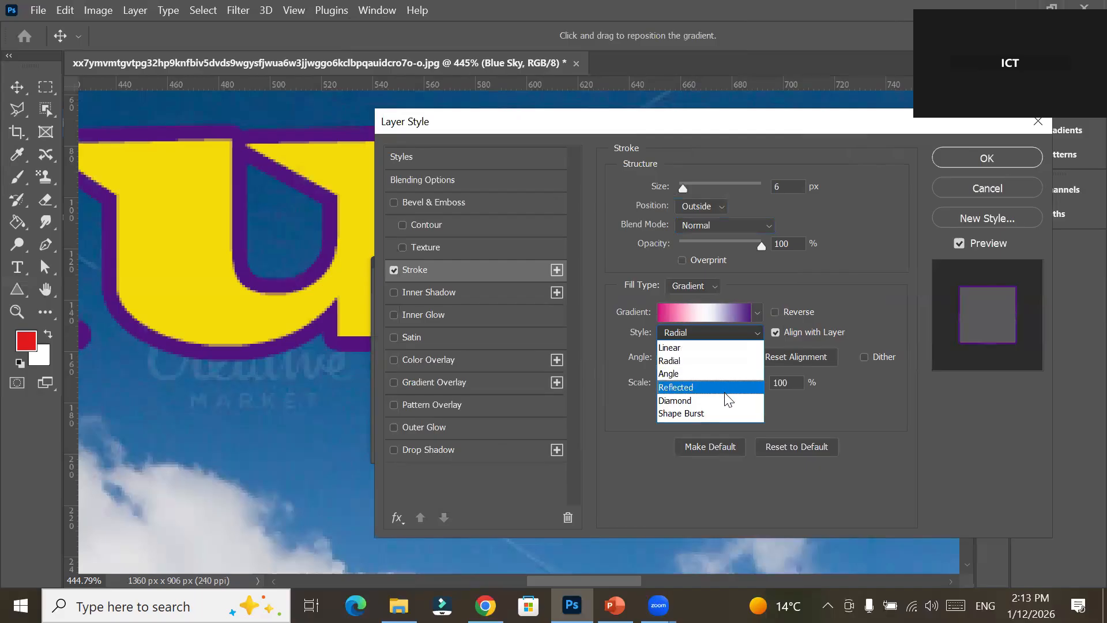
pyautogui.click(725, 401)
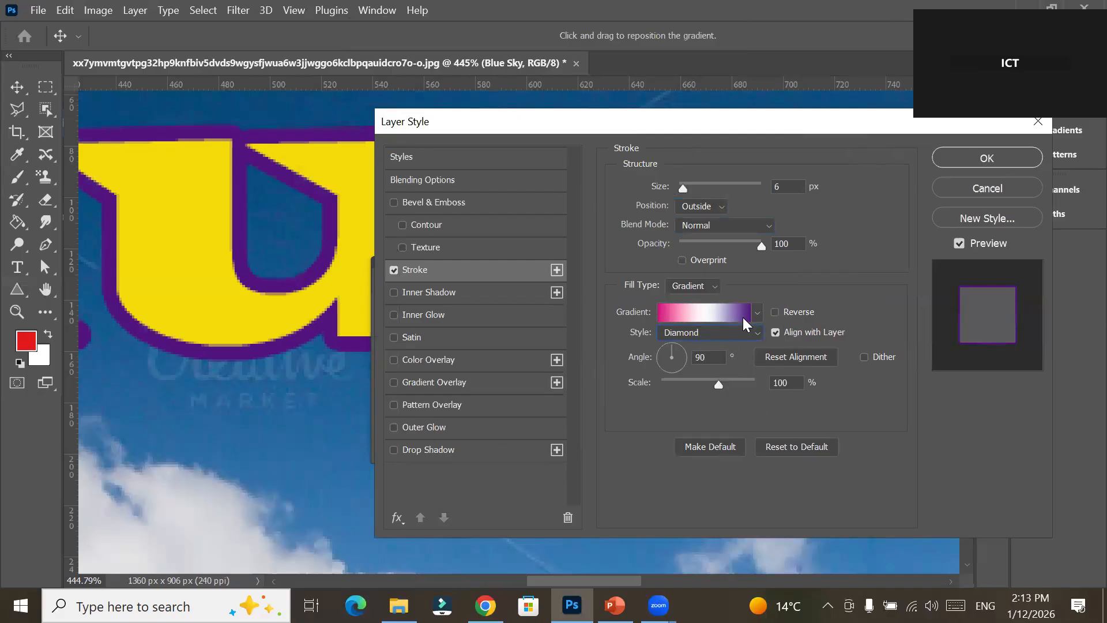
# Apply a teal-to-blue gradient preset to the stroke and set the gradient scale to 59%.
pyautogui.click(758, 318)
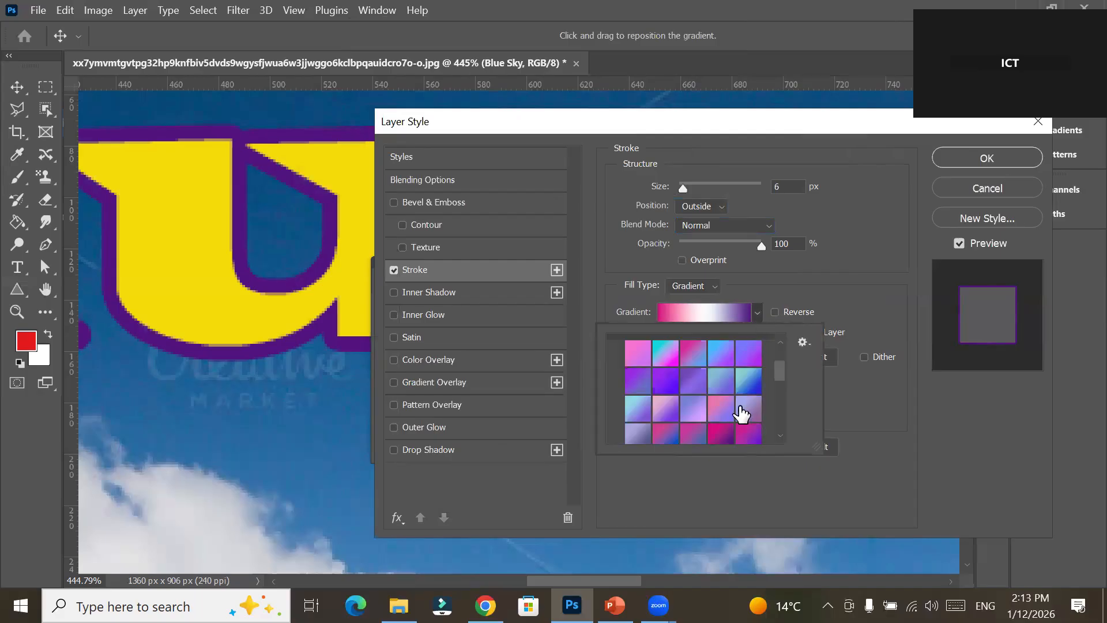
pyautogui.click(745, 382)
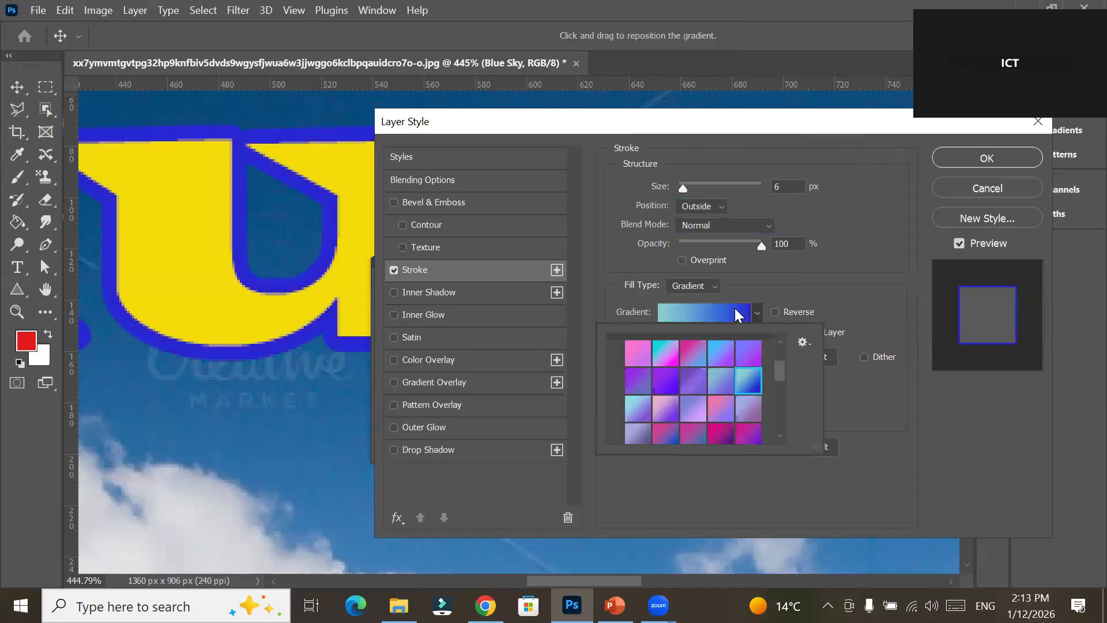
pyautogui.click(745, 280)
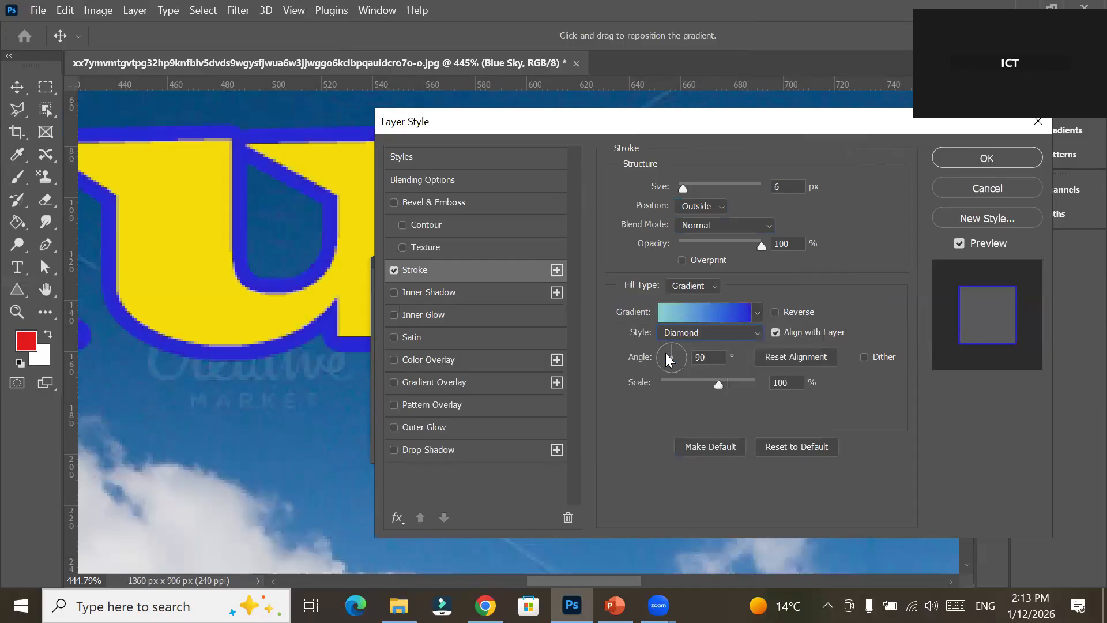
pyautogui.moveTo(718, 385); pyautogui.dragTo(689, 385)
pyautogui.click(754, 313)
pyautogui.click(753, 314)
# Change the stroke's fill type to Pattern and choose the custom pattern with a red star inside a circle.
pyautogui.click(719, 285)
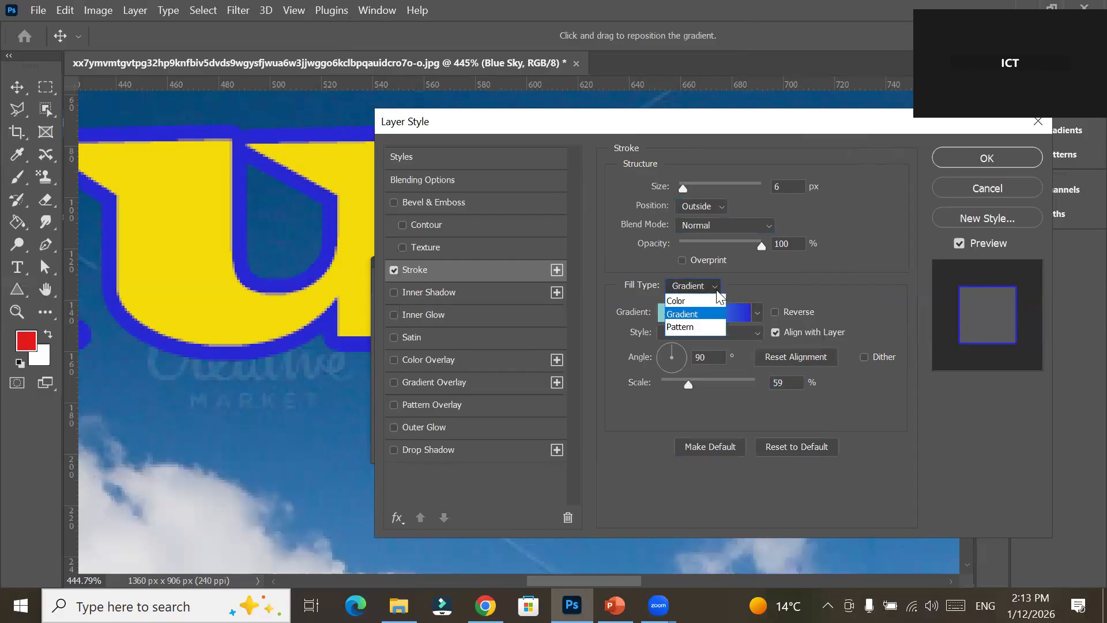
pyautogui.click(681, 327)
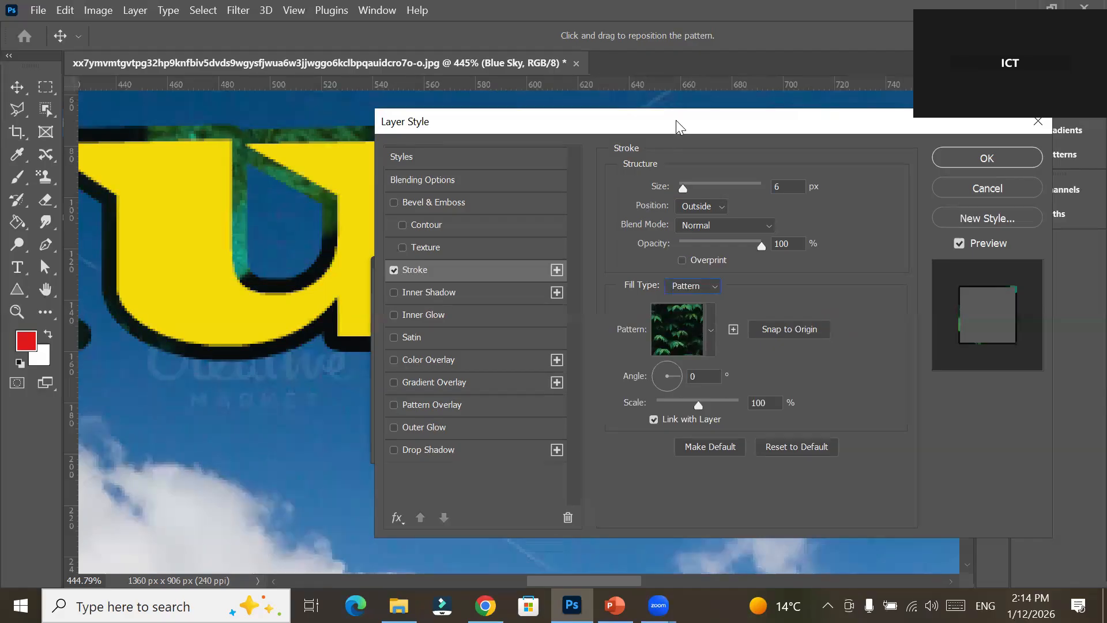
pyautogui.moveTo(676, 120); pyautogui.dragTo(658, 135)
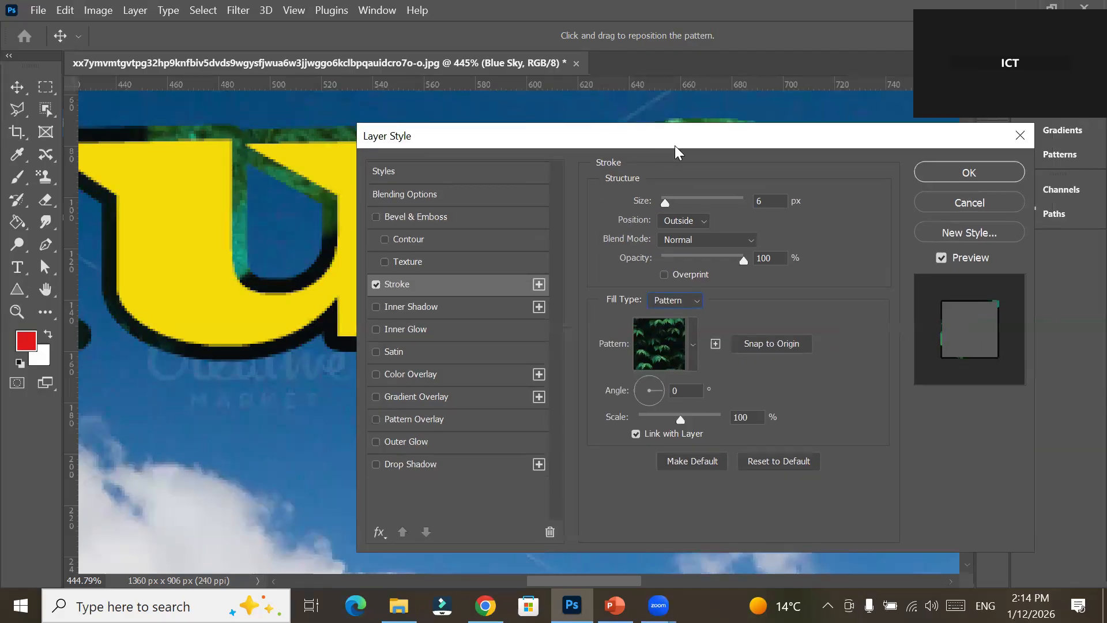
pyautogui.click(693, 347)
pyautogui.moveTo(731, 462); pyautogui.dragTo(738, 515)
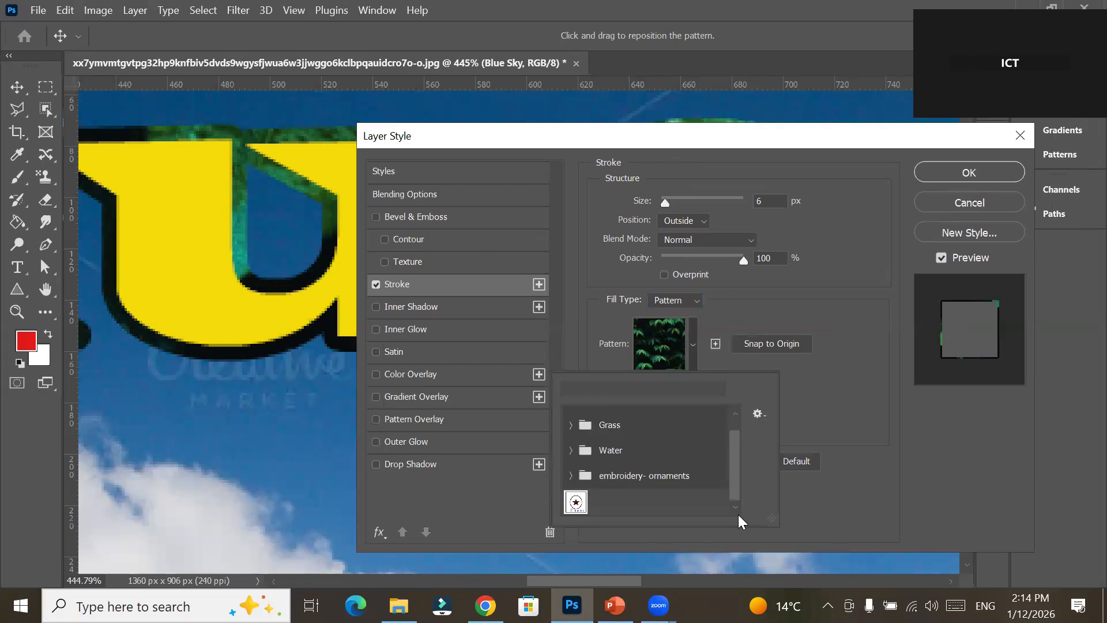
pyautogui.click(576, 505)
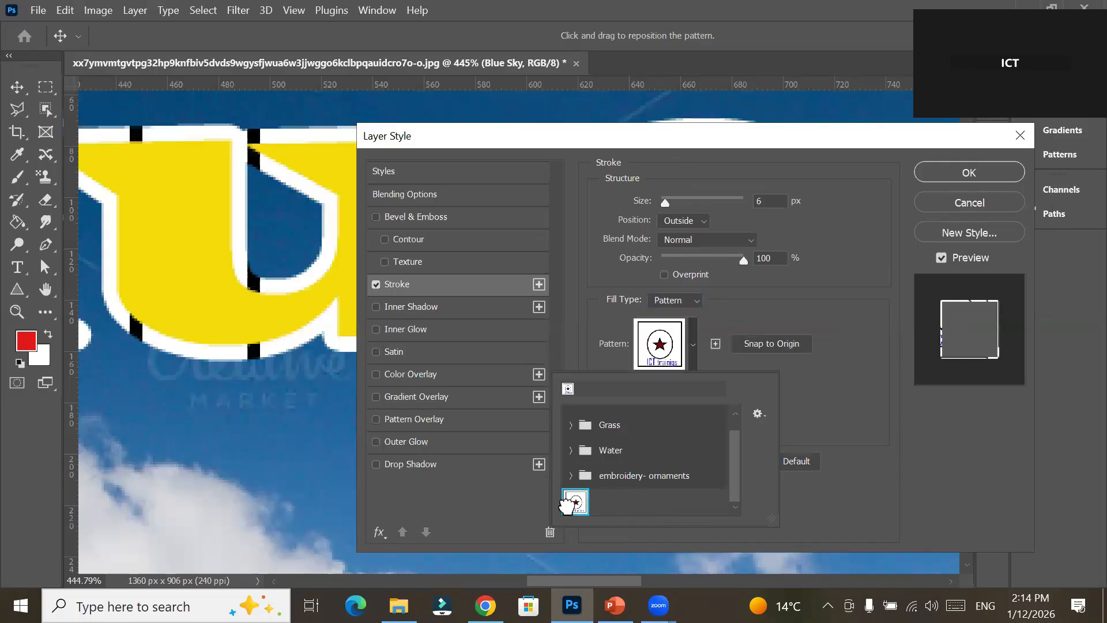
pyautogui.click(650, 340)
# Set the stroke pattern's scale to 7% and its angle to 25°, and apply the layer style to the text.
pyautogui.moveTo(681, 418)
pyautogui.mouseDown()
pyautogui.moveTo(637, 421)
pyautogui.moveTo(660, 384)
pyautogui.mouseUp()
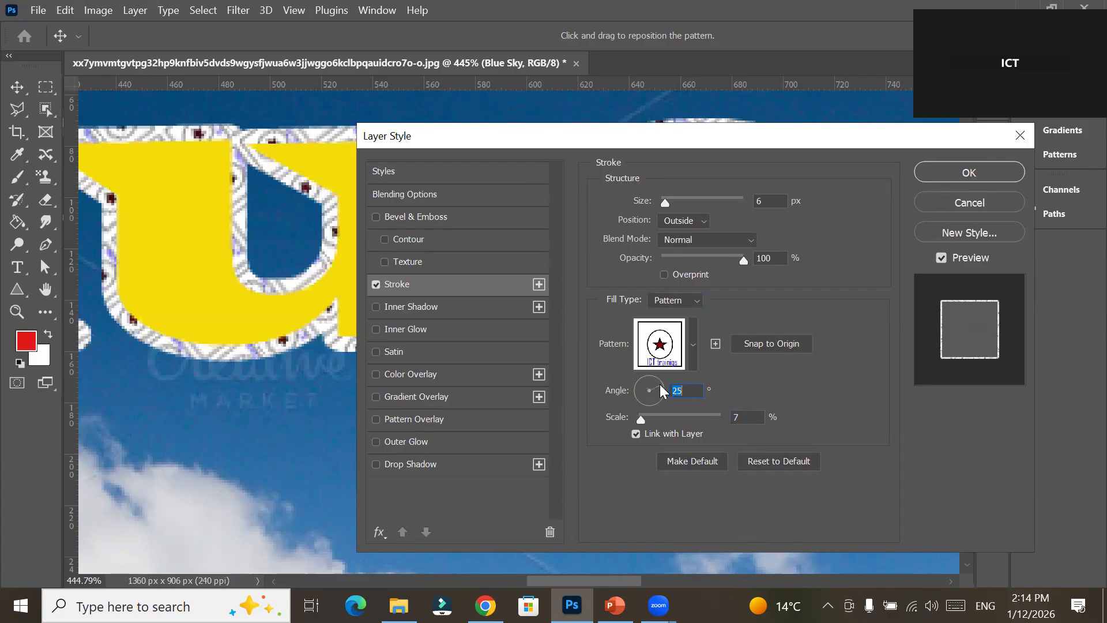
pyautogui.click(698, 304)
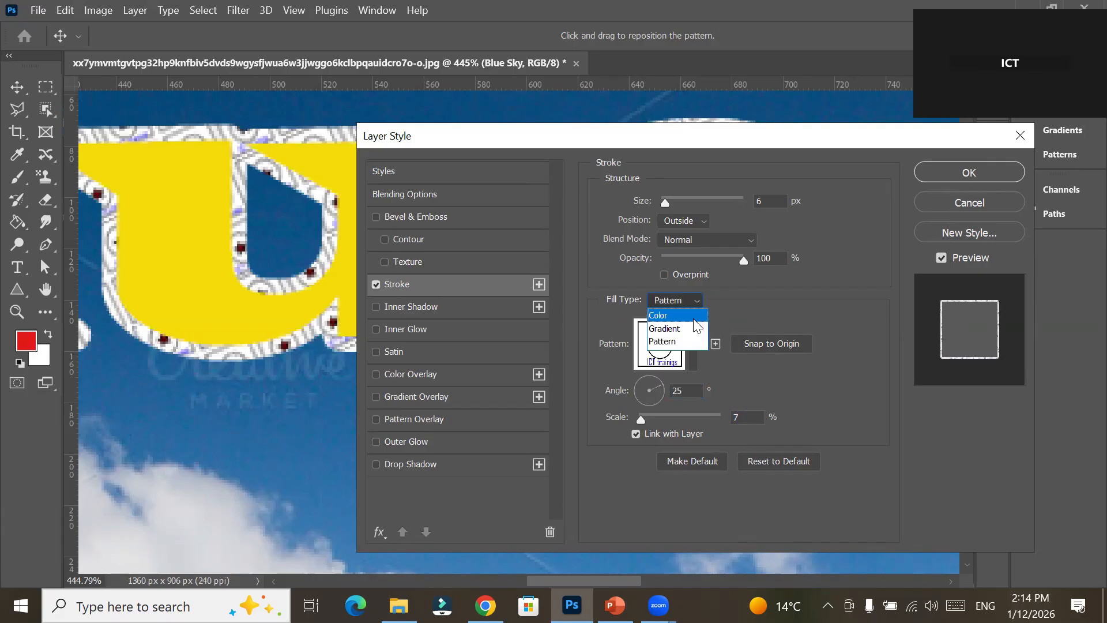
pyautogui.click(723, 292)
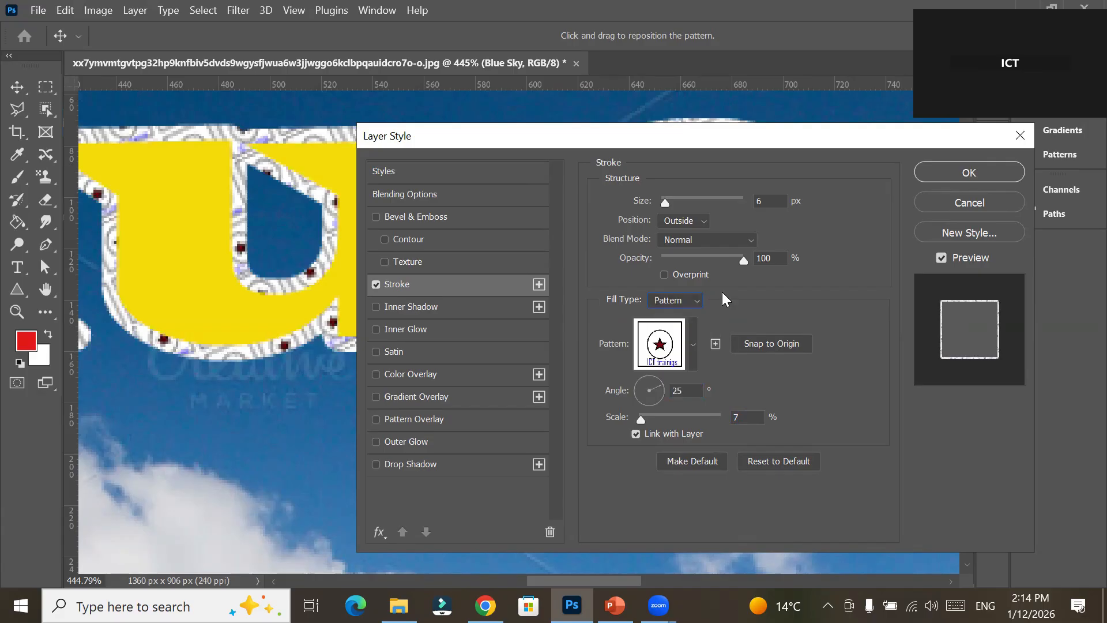
pyautogui.click(922, 171)
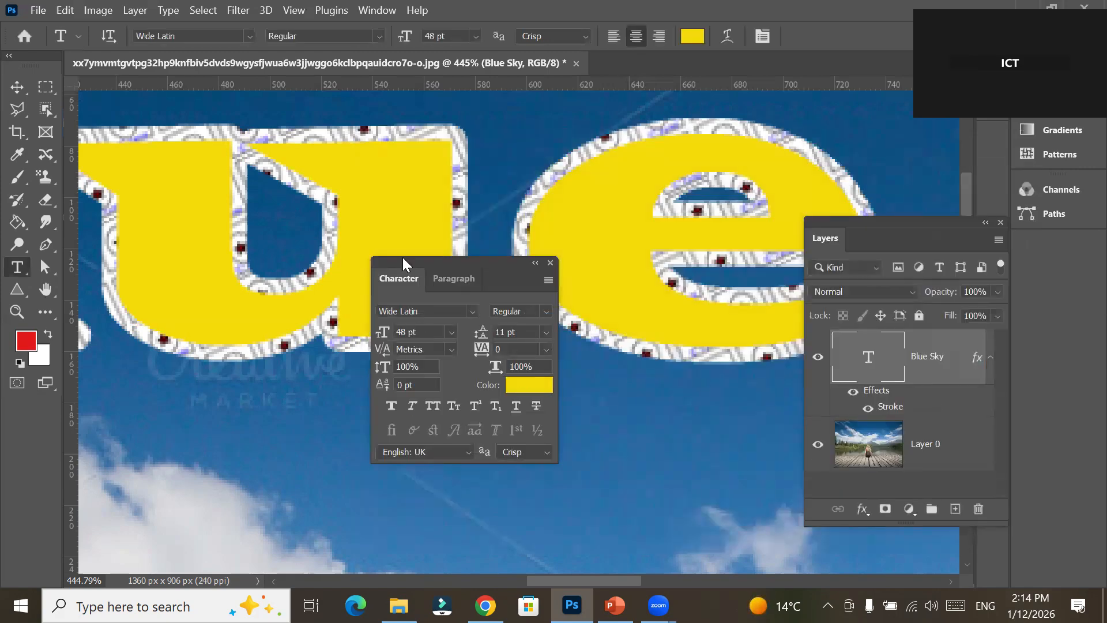
# Draw a red triangle shape about 454 px wide and 554 px high over the middle of the photo, below the text.
pyautogui.scroll(-5, 285, 213)
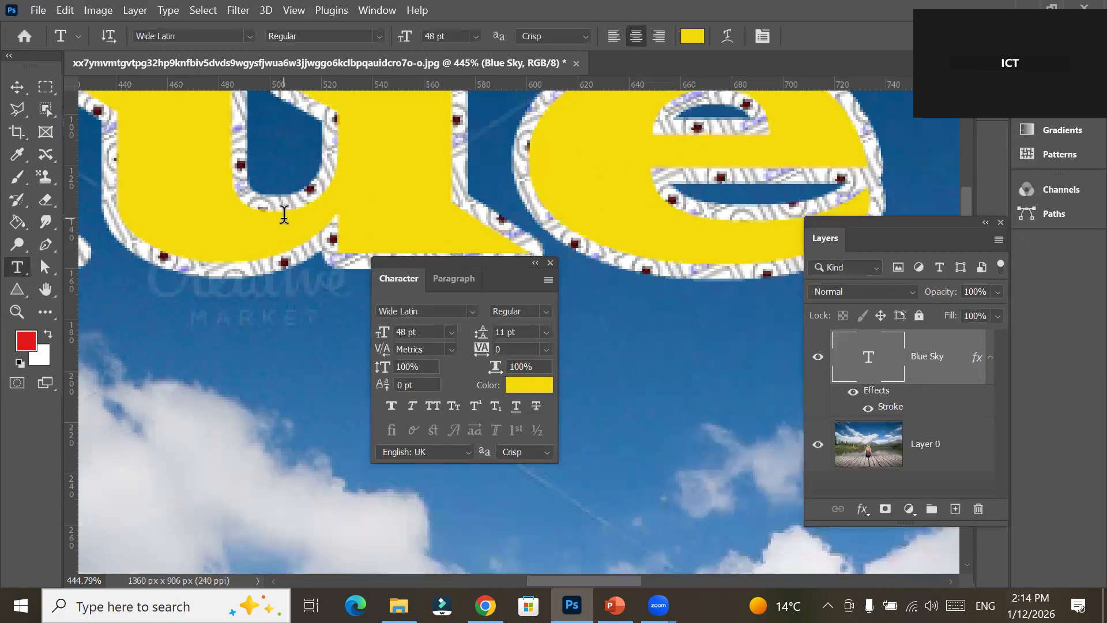
pyautogui.scroll(-4, 285, 214)
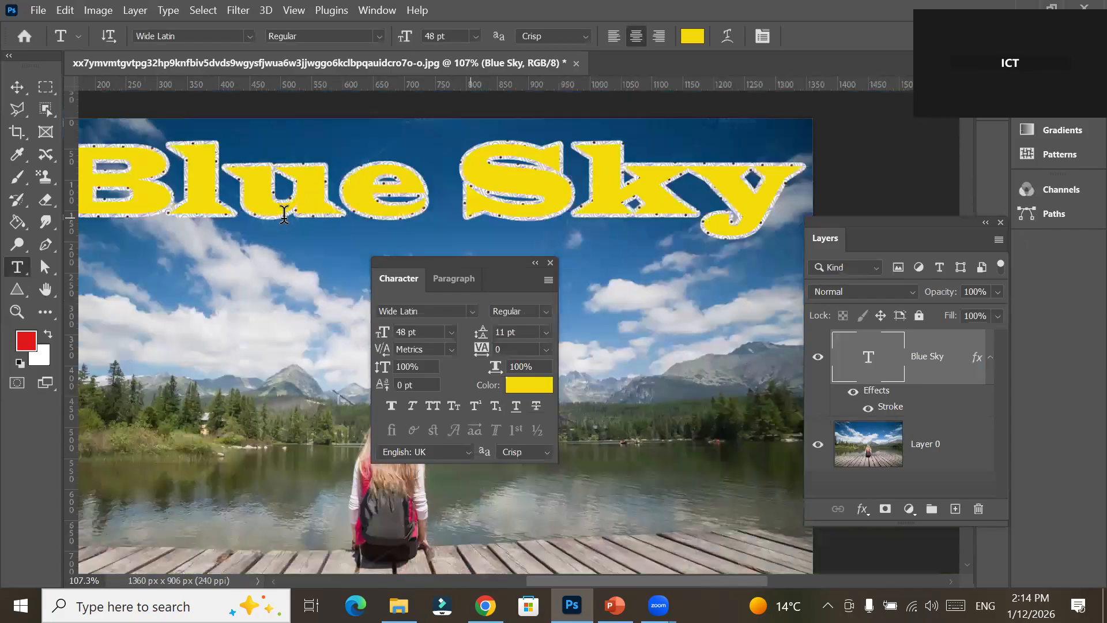
pyautogui.moveTo(426, 265); pyautogui.dragTo(613, 257)
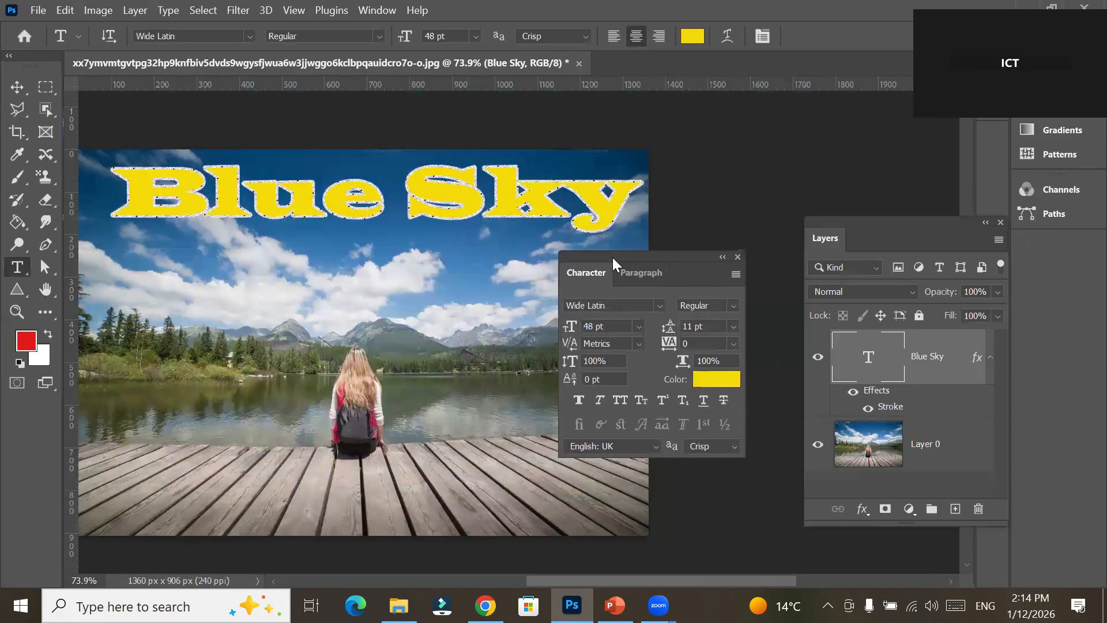
pyautogui.click(18, 291)
pyautogui.click(59, 323)
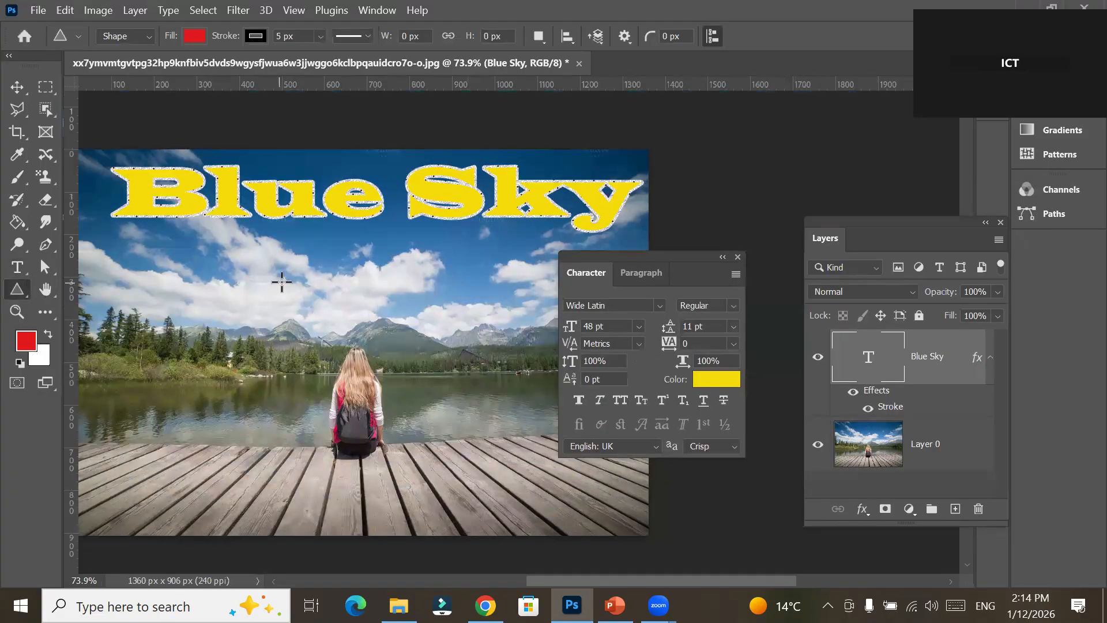
pyautogui.moveTo(263, 259); pyautogui.dragTo(456, 494)
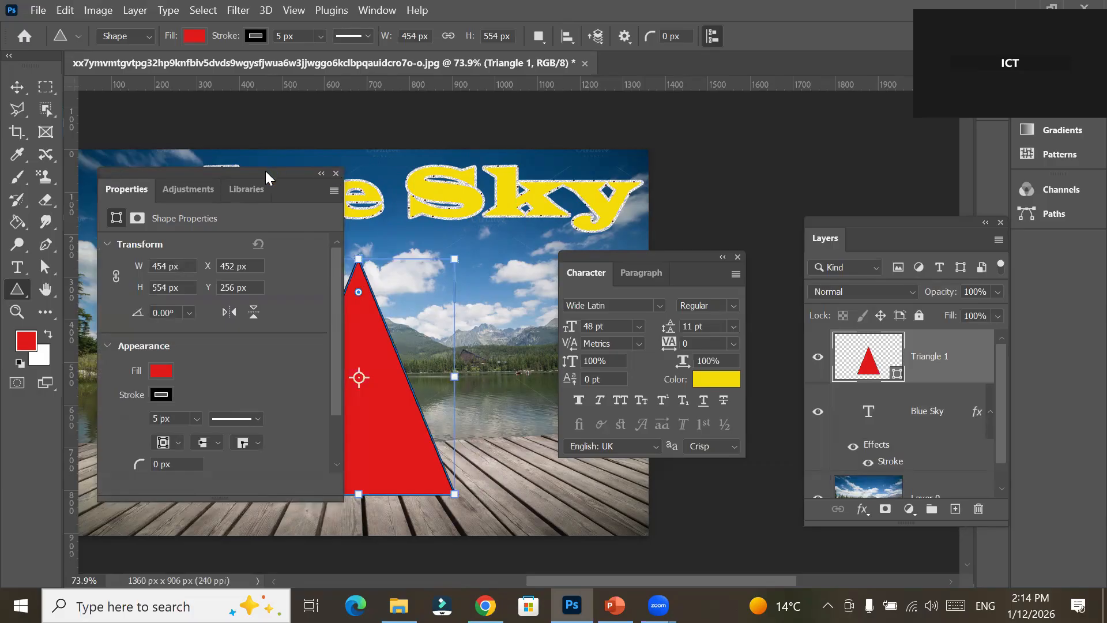
# Try green for the triangle's outline, and set the shape's stroke color to blue from the recently used colors.
pyautogui.moveTo(260, 174); pyautogui.dragTo(237, 164)
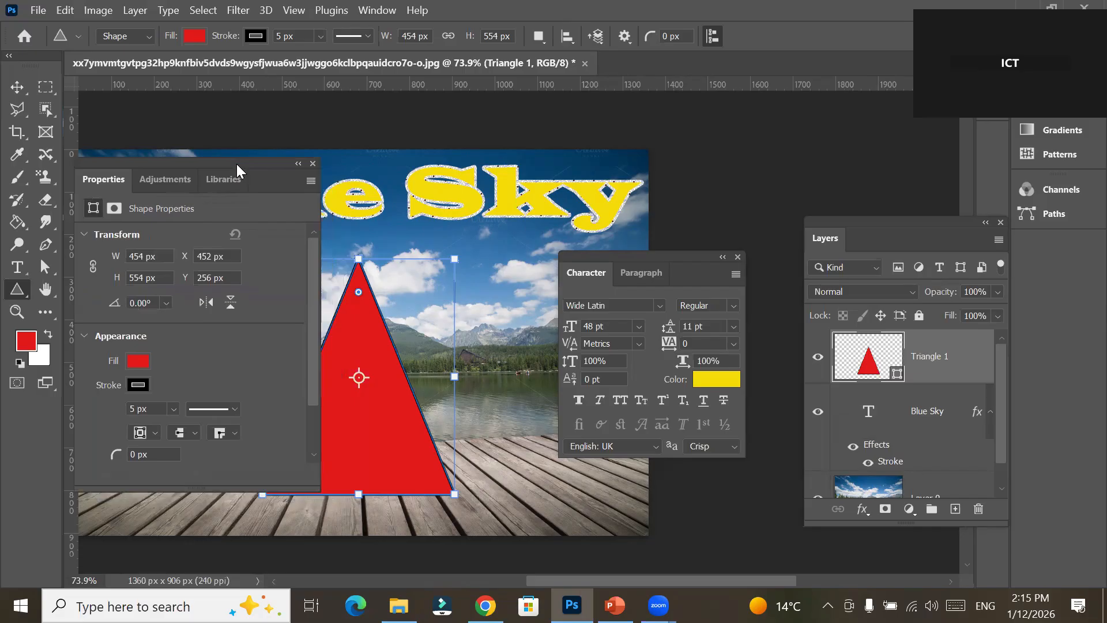
pyautogui.click(139, 385)
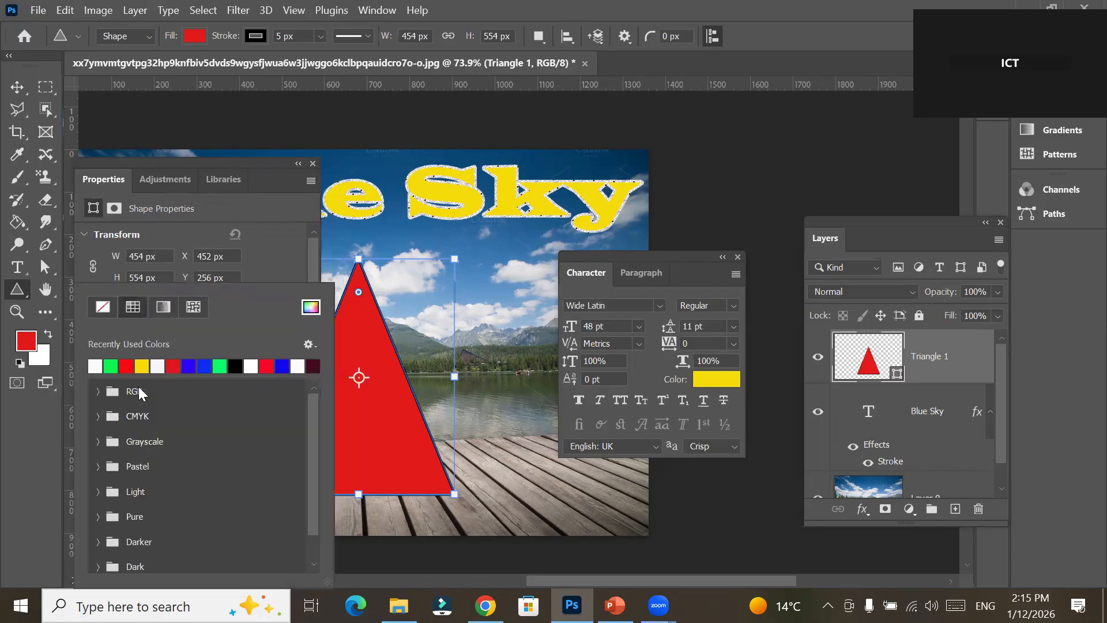
pyautogui.click(111, 365)
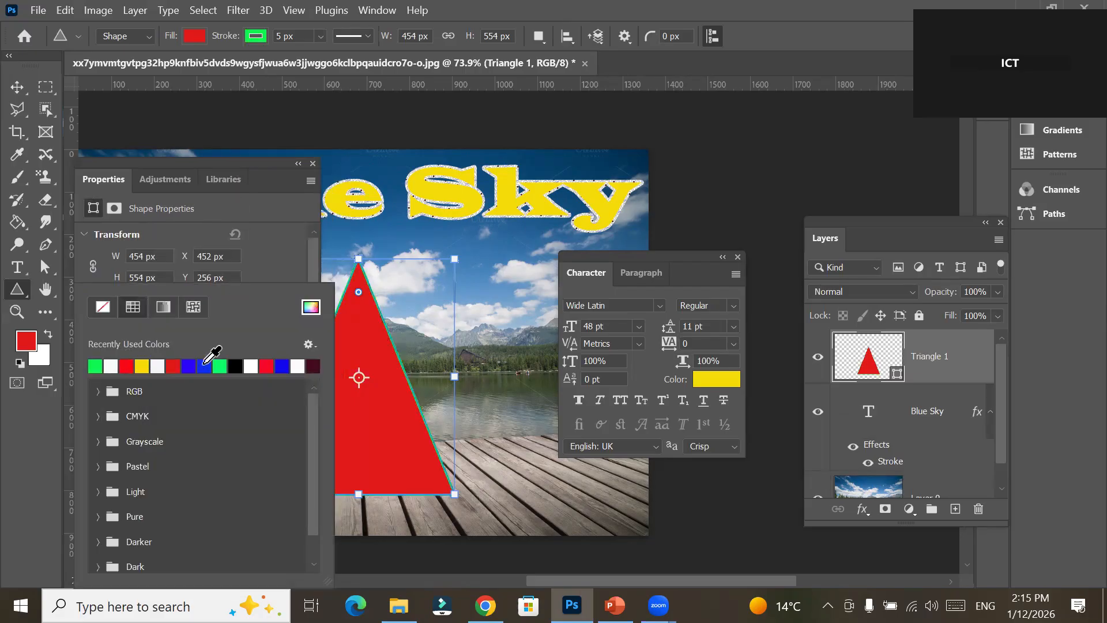
pyautogui.click(205, 365)
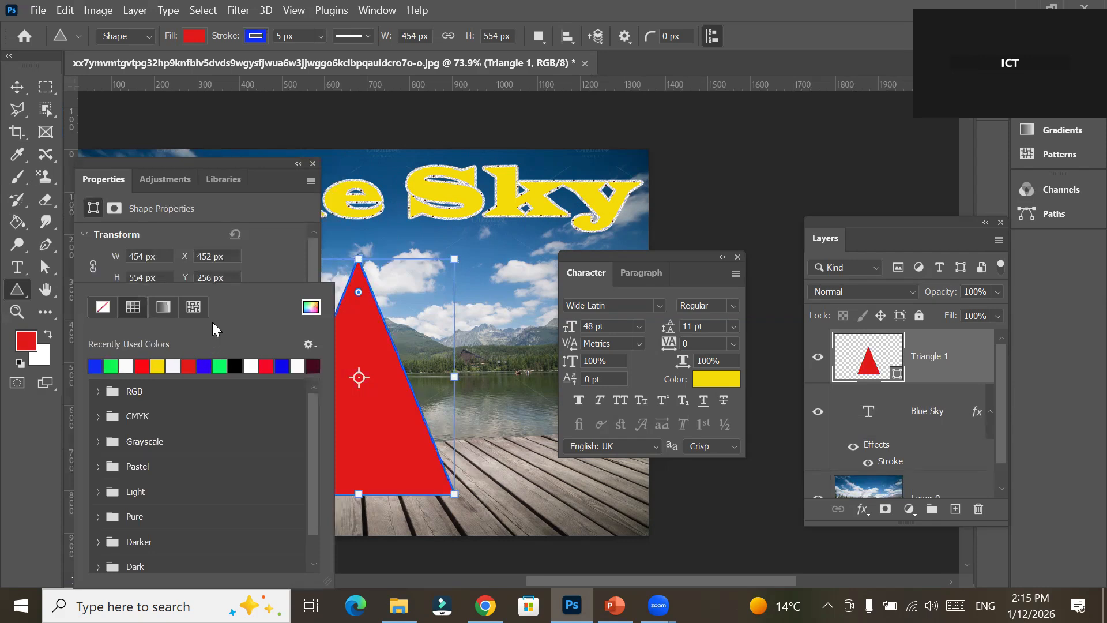
pyautogui.click(255, 256)
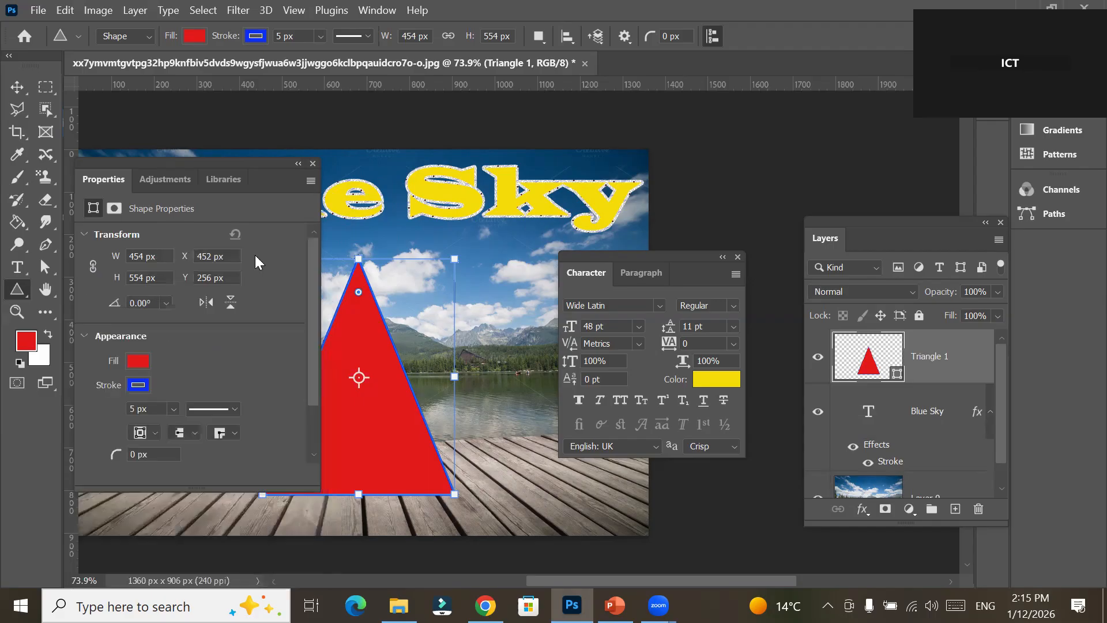
# Set the triangle's fill to yellow from the recently used colors and close its shape properties.
pyautogui.click(139, 361)
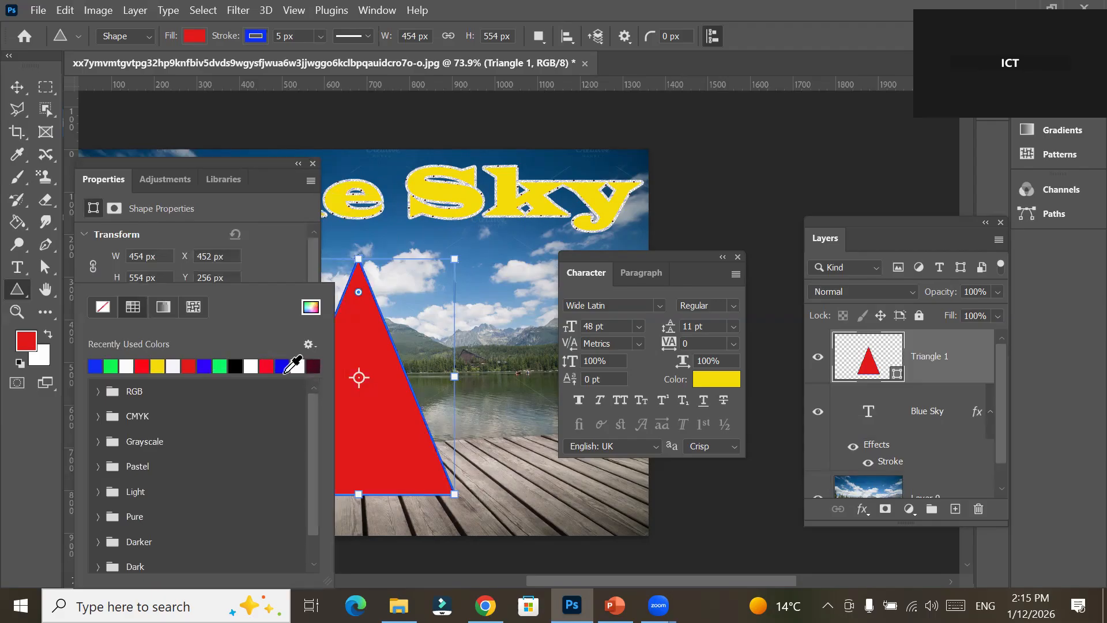
pyautogui.click(157, 365)
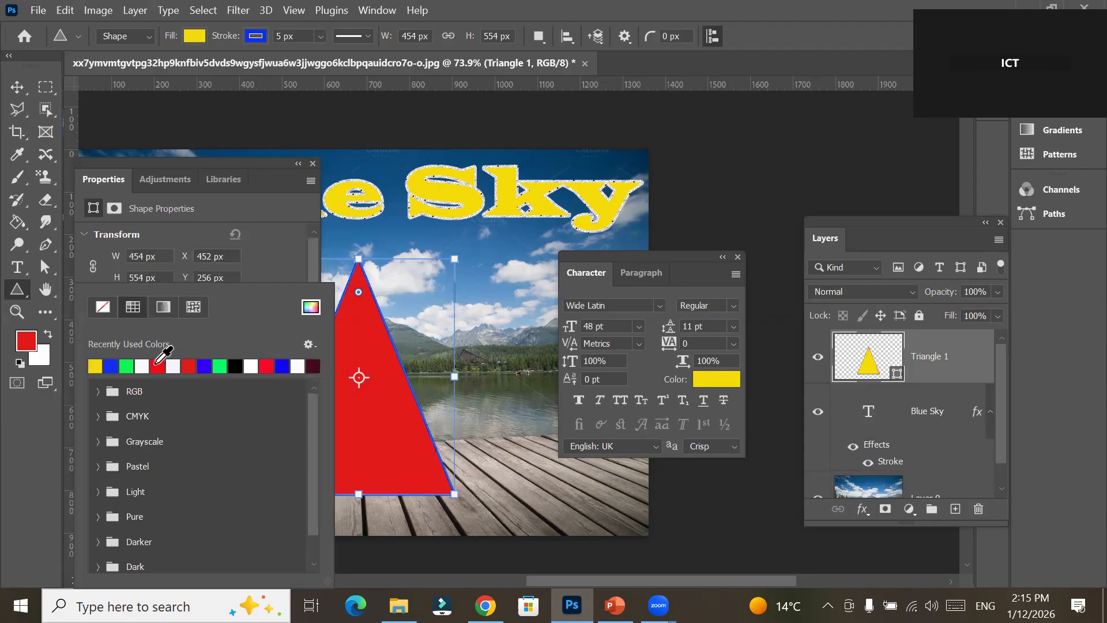
pyautogui.click(312, 164)
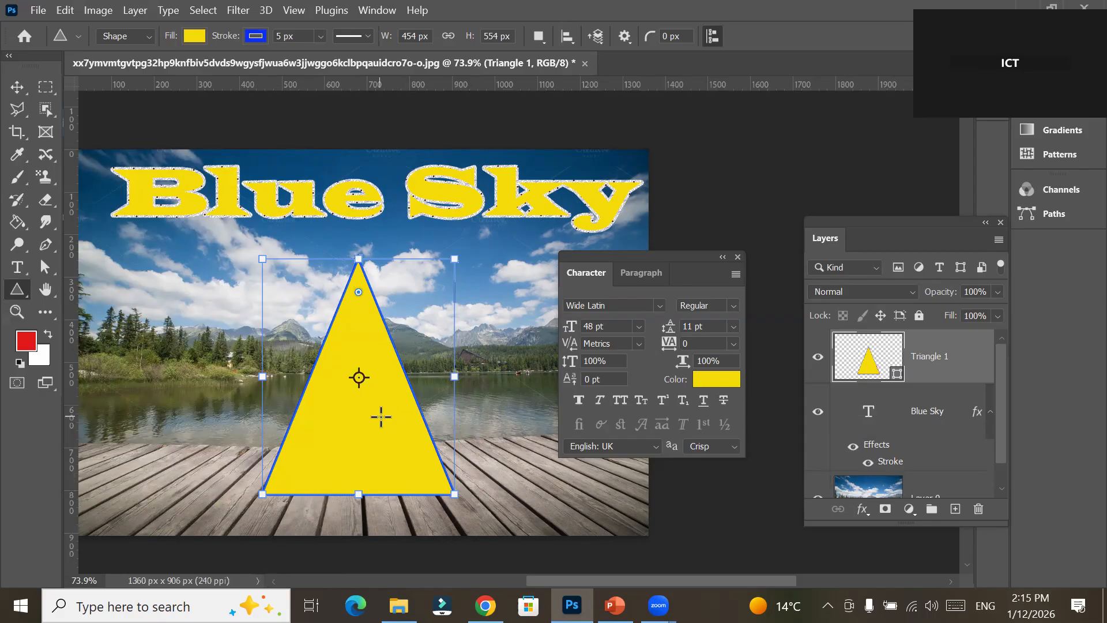
# Set the triangle's fill to No Color, keeping only its blue outline.
pyautogui.scroll(3, 379, 453)
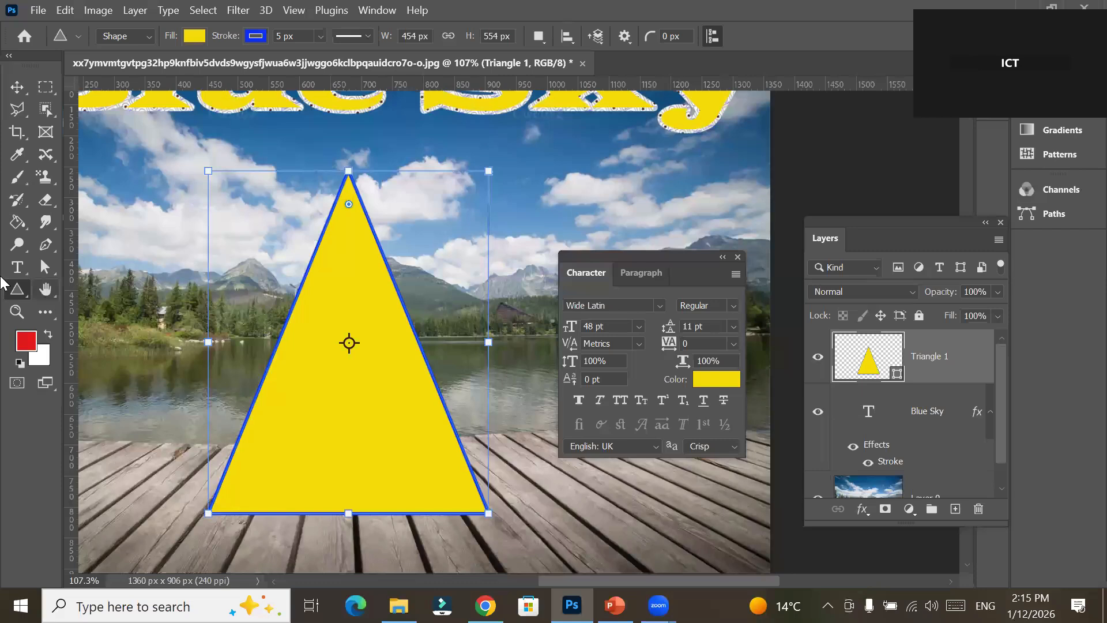
pyautogui.click(194, 36)
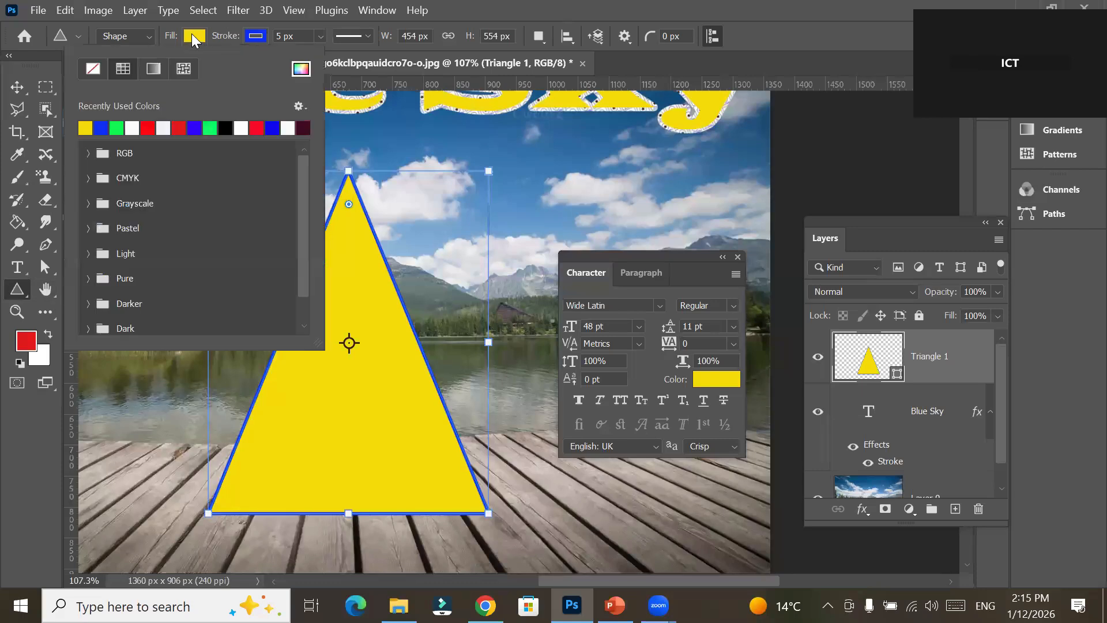
pyautogui.click(94, 68)
pyautogui.click(610, 258)
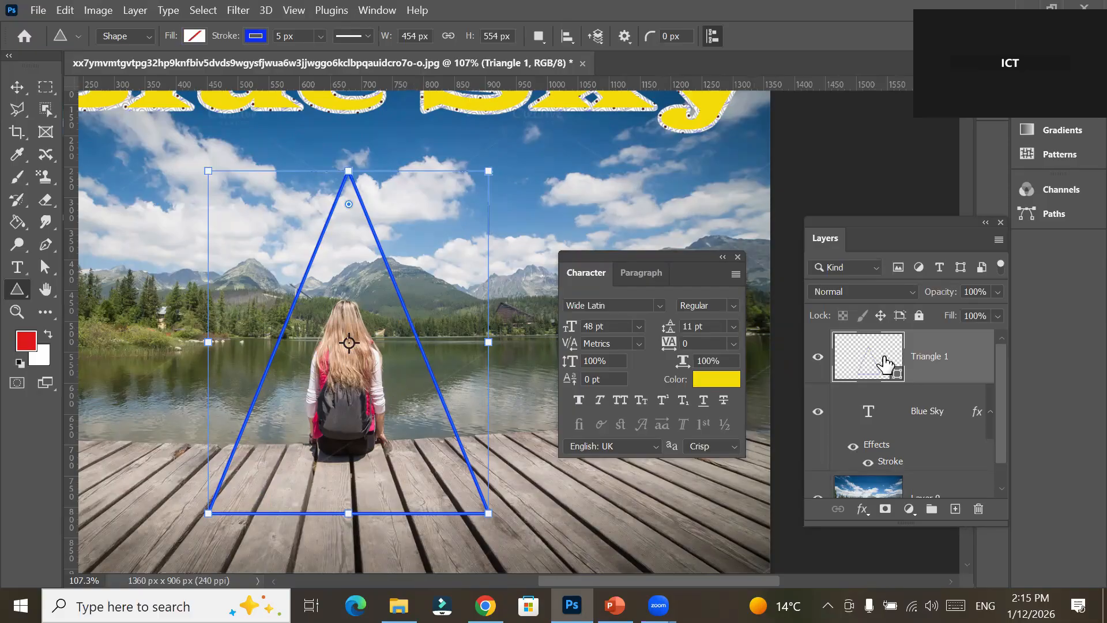
# Add a Stroke layer style to the triangle layer and set its size to 13 px.
pyautogui.click(863, 510)
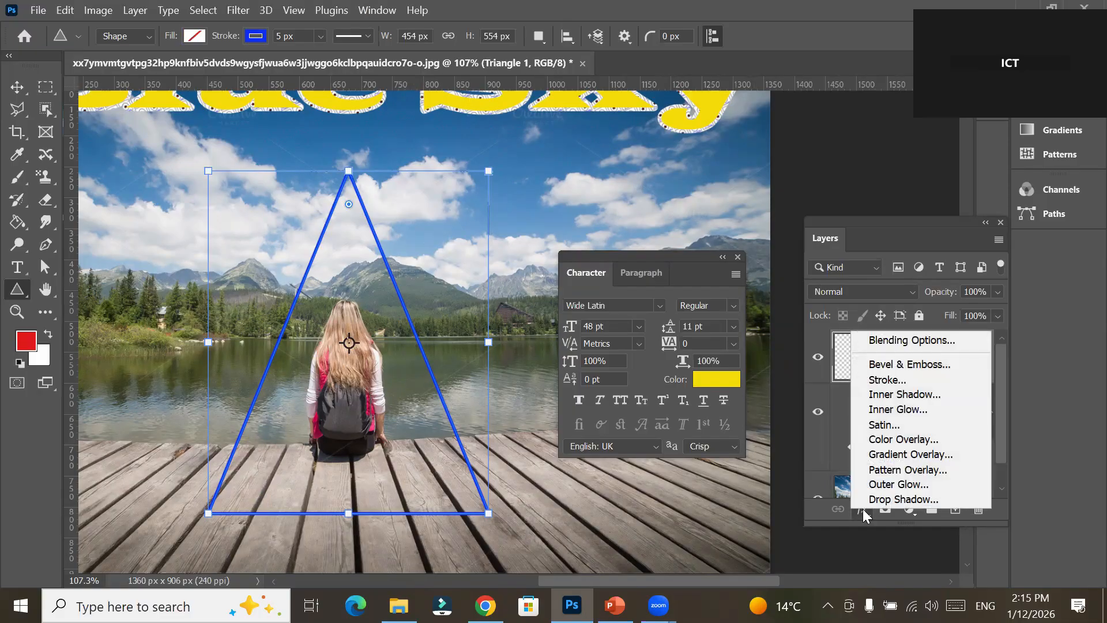
pyautogui.click(921, 380)
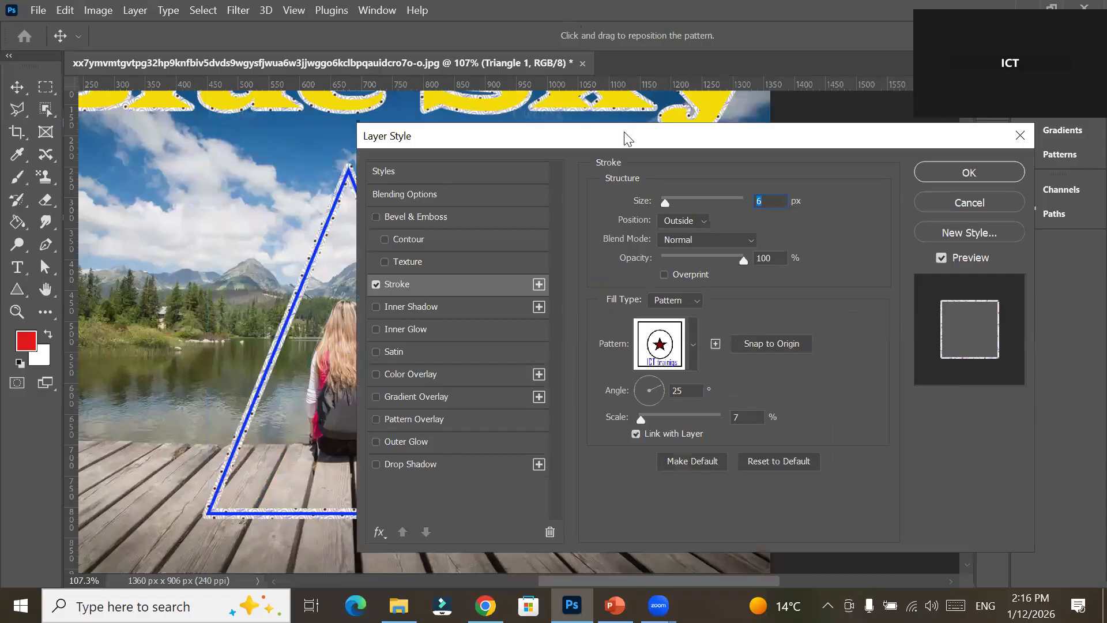
pyautogui.moveTo(625, 134); pyautogui.dragTo(775, 142)
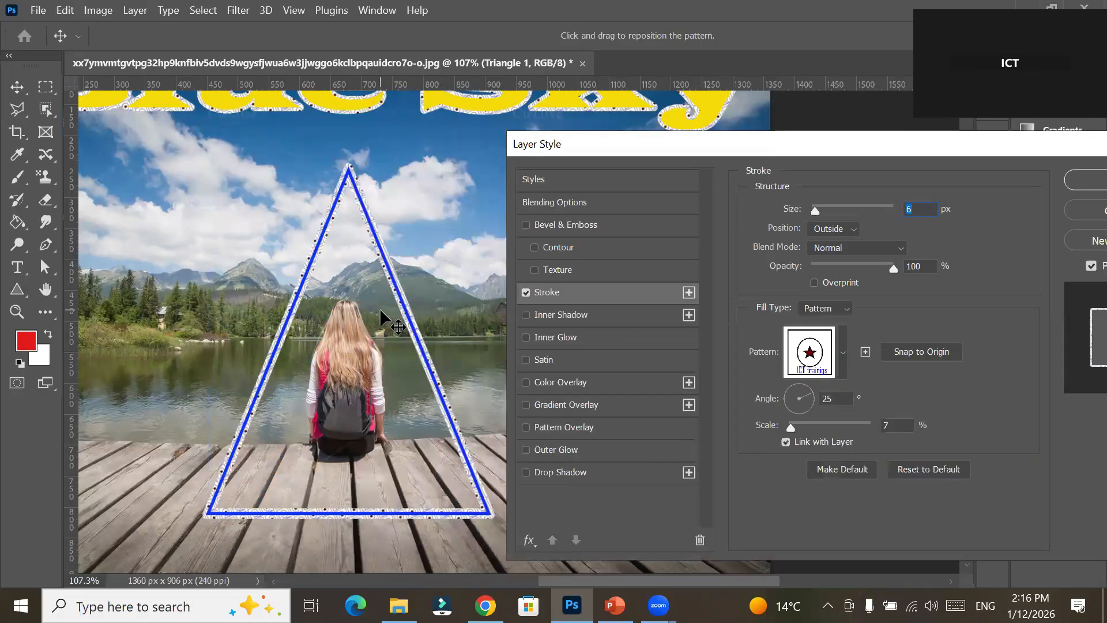
pyautogui.click(847, 228)
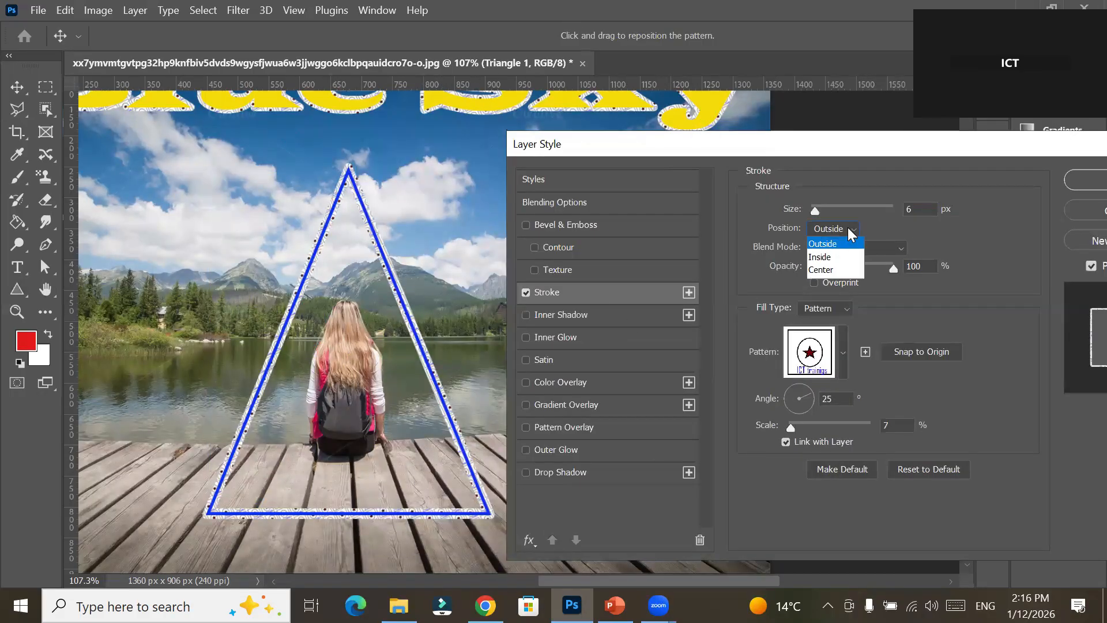
pyautogui.click(605, 296)
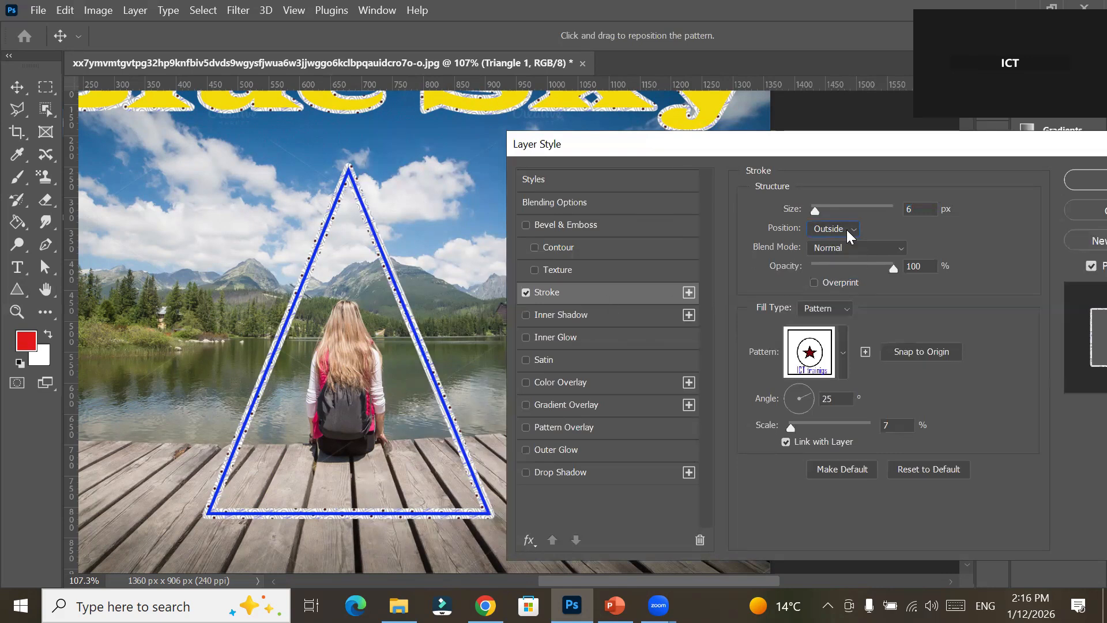
pyautogui.moveTo(815, 211)
pyautogui.mouseDown()
pyautogui.moveTo(831, 209)
pyautogui.moveTo(820, 210)
pyautogui.mouseUp()
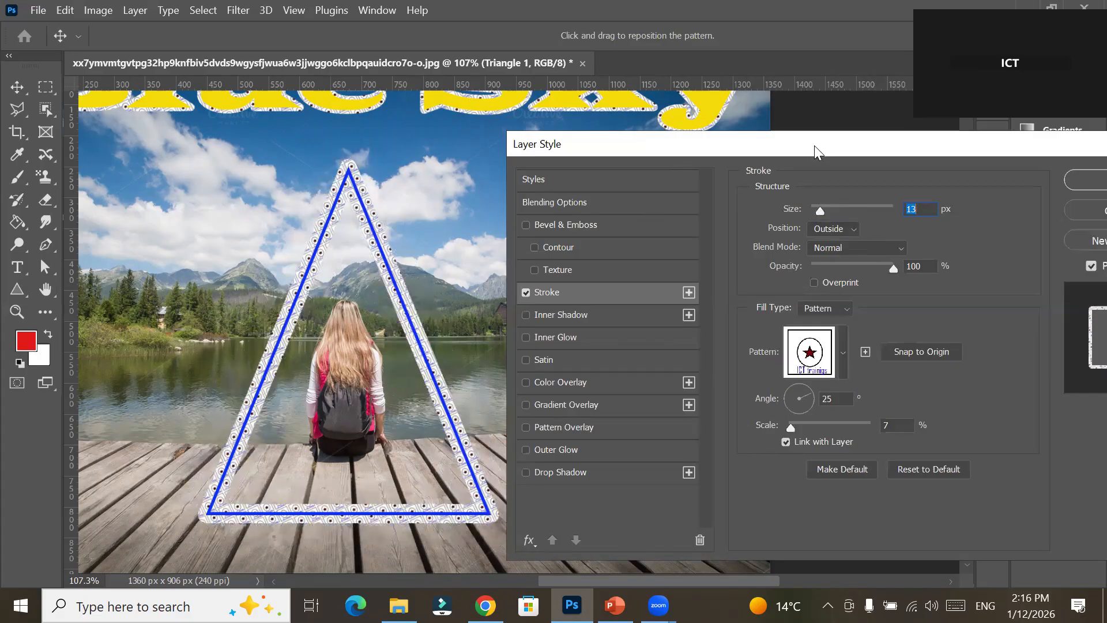
# Change the fill type of the triangle's Stroke effect to Color and apply the layer style.
pyautogui.moveTo(815, 146); pyautogui.dragTo(777, 137)
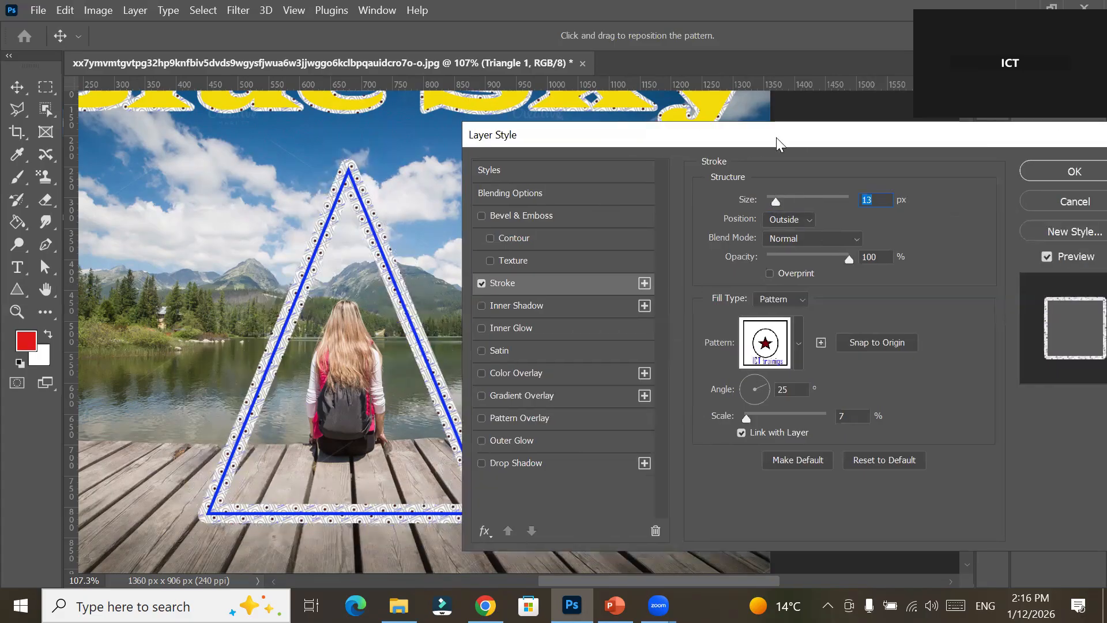
pyautogui.click(800, 298)
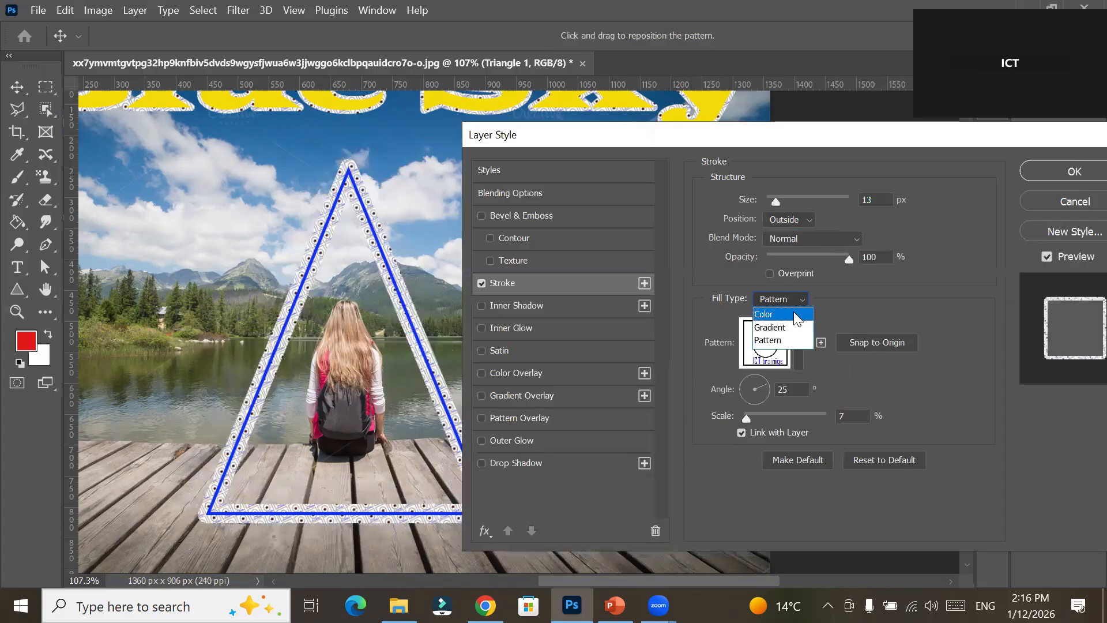
pyautogui.click(793, 311)
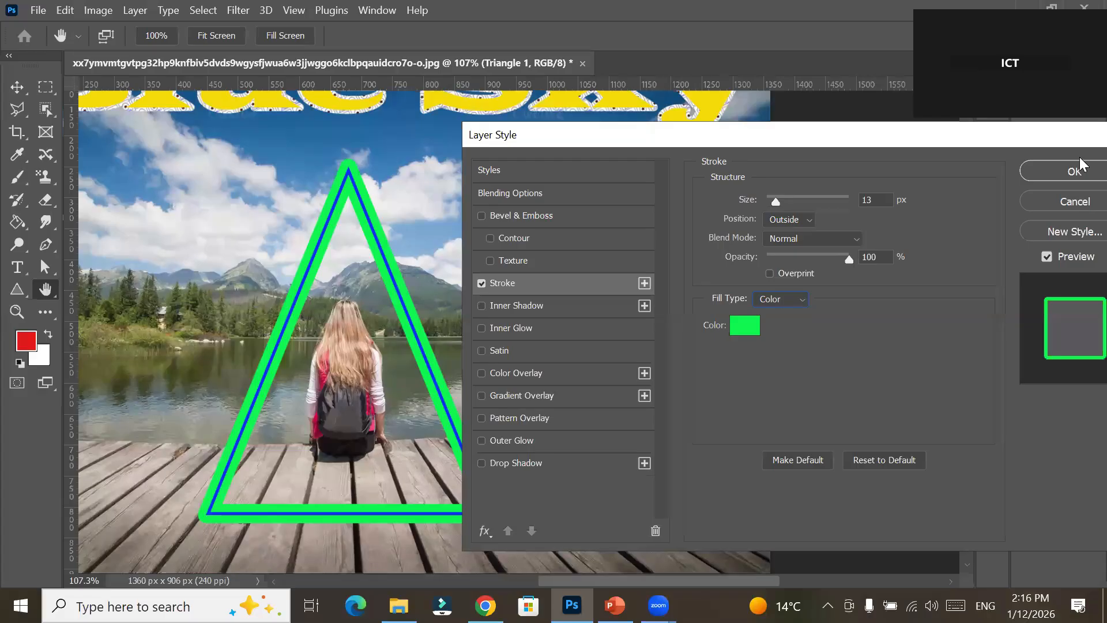
pyautogui.press('Return')
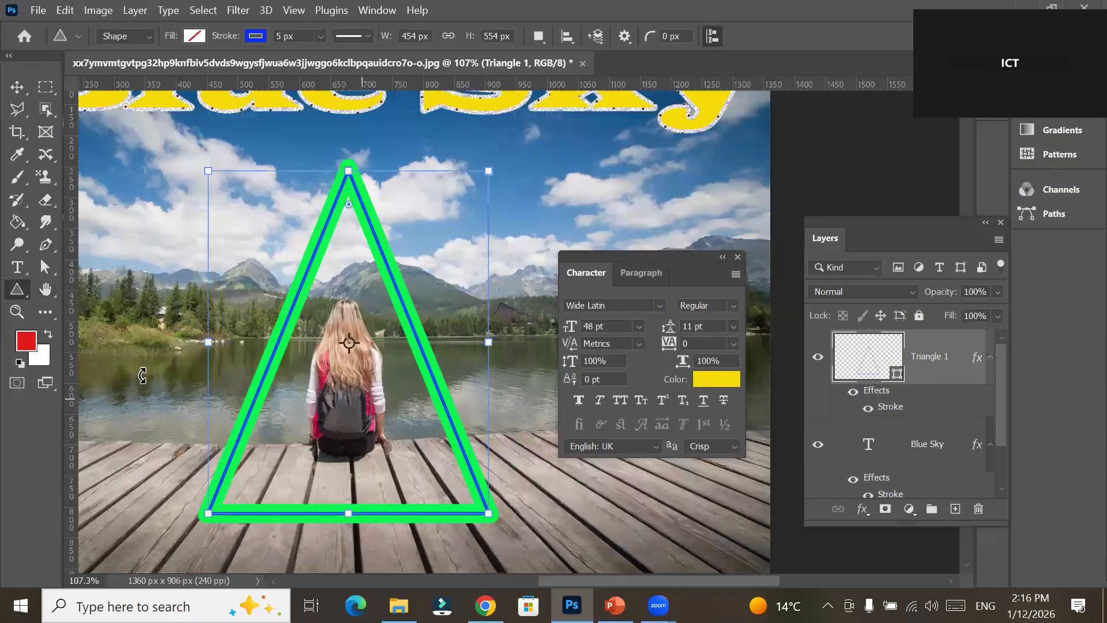
# Try aligning the triangle's own shape stroke outside its path, and set the alignment to inside.
pyautogui.click(18, 290)
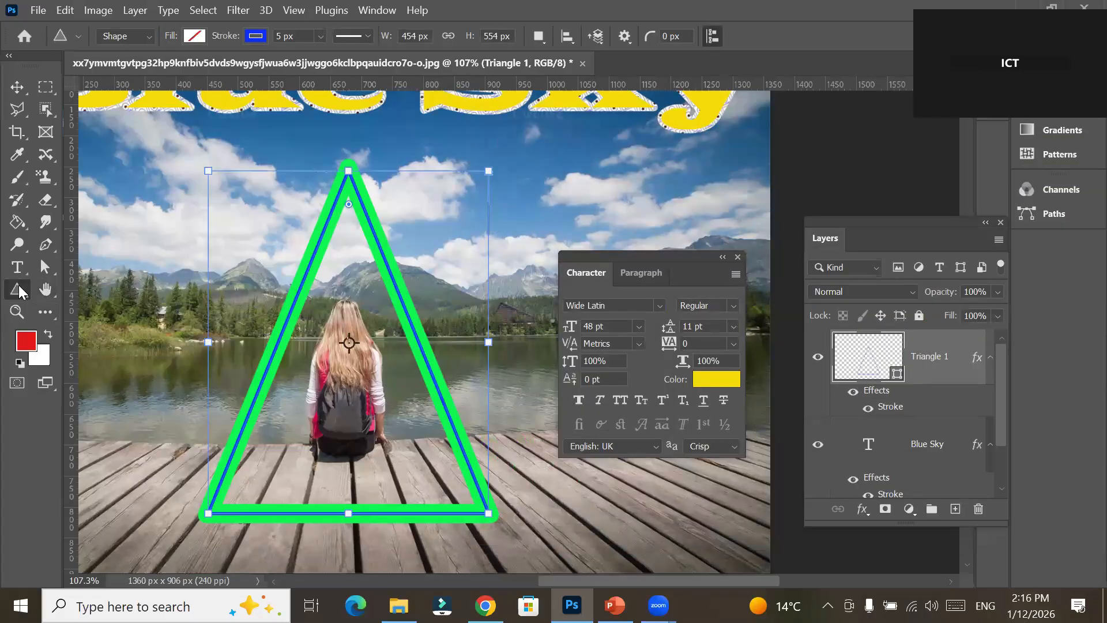
pyautogui.click(254, 38)
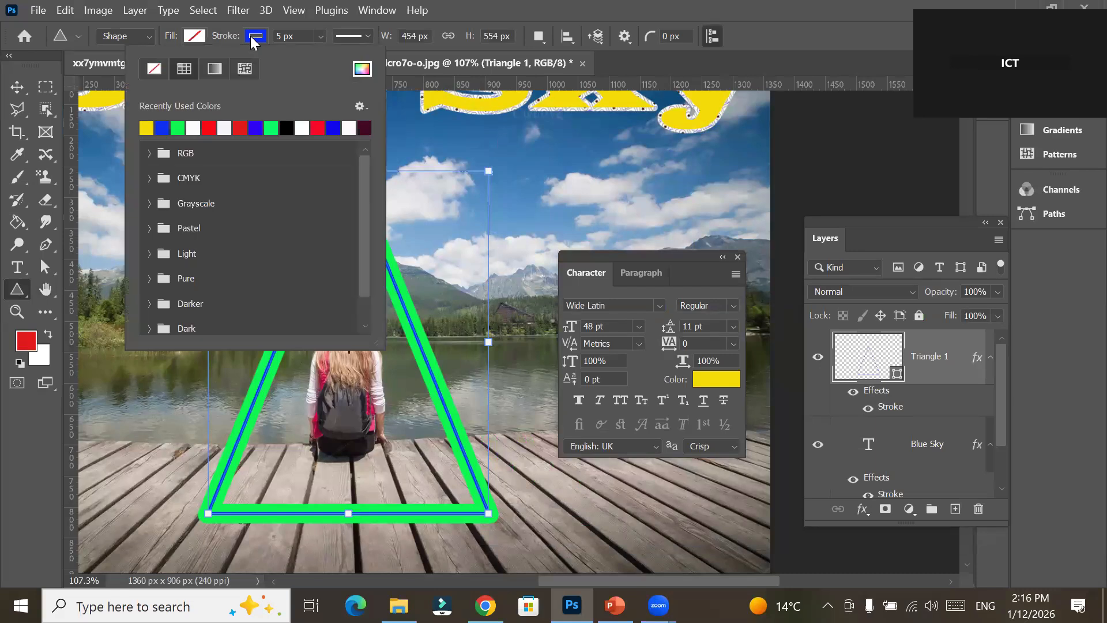
pyautogui.click(253, 38)
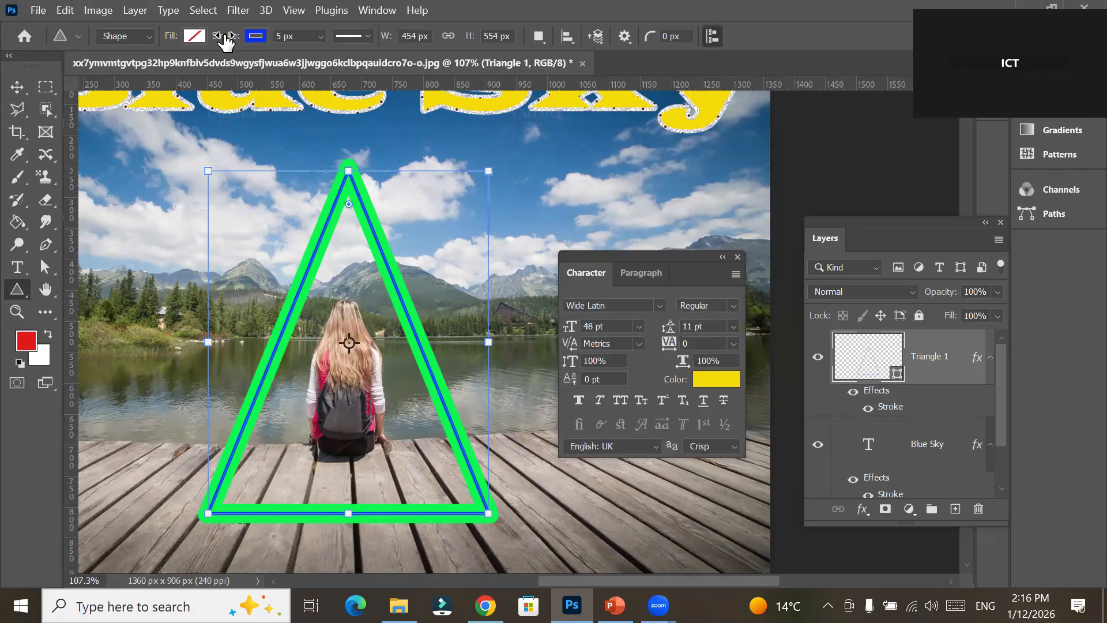
pyautogui.click(369, 36)
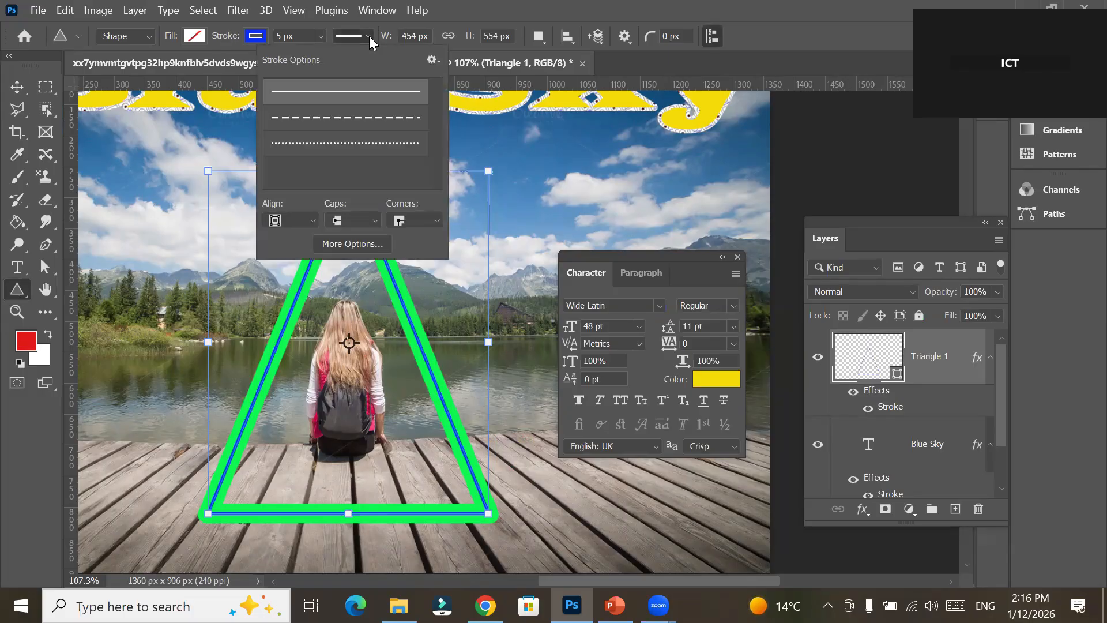
pyautogui.click(313, 221)
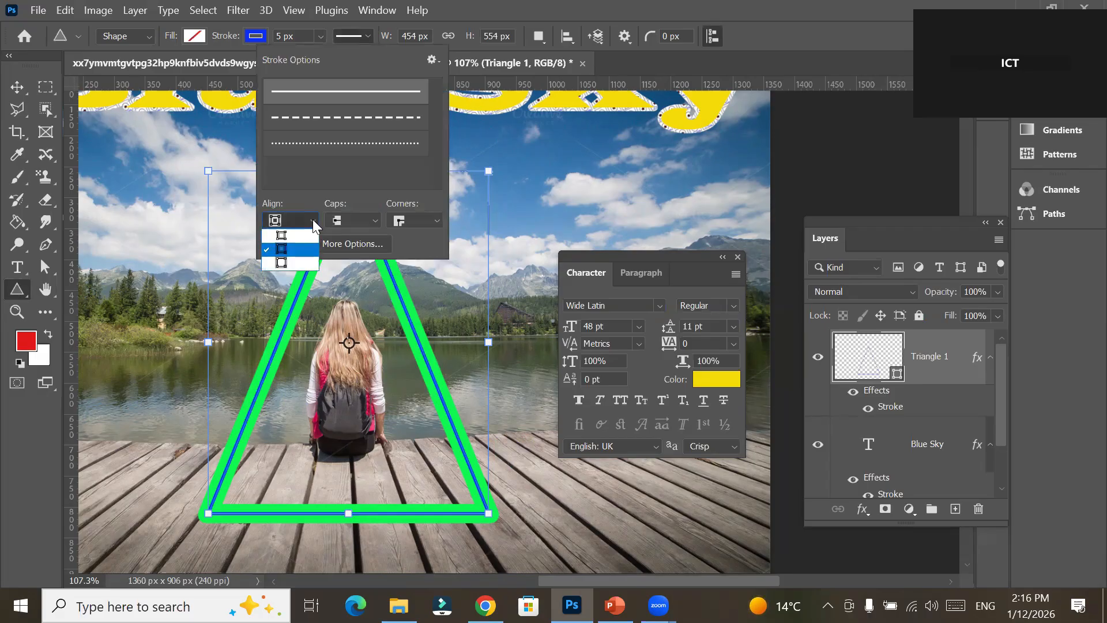
pyautogui.click(302, 264)
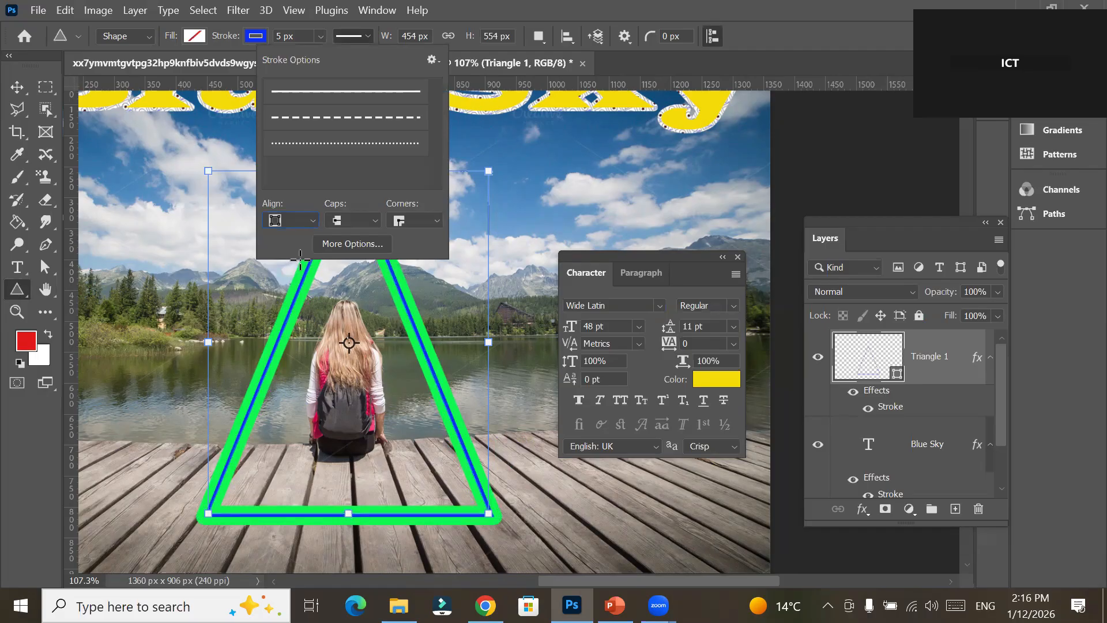
pyautogui.click(315, 225)
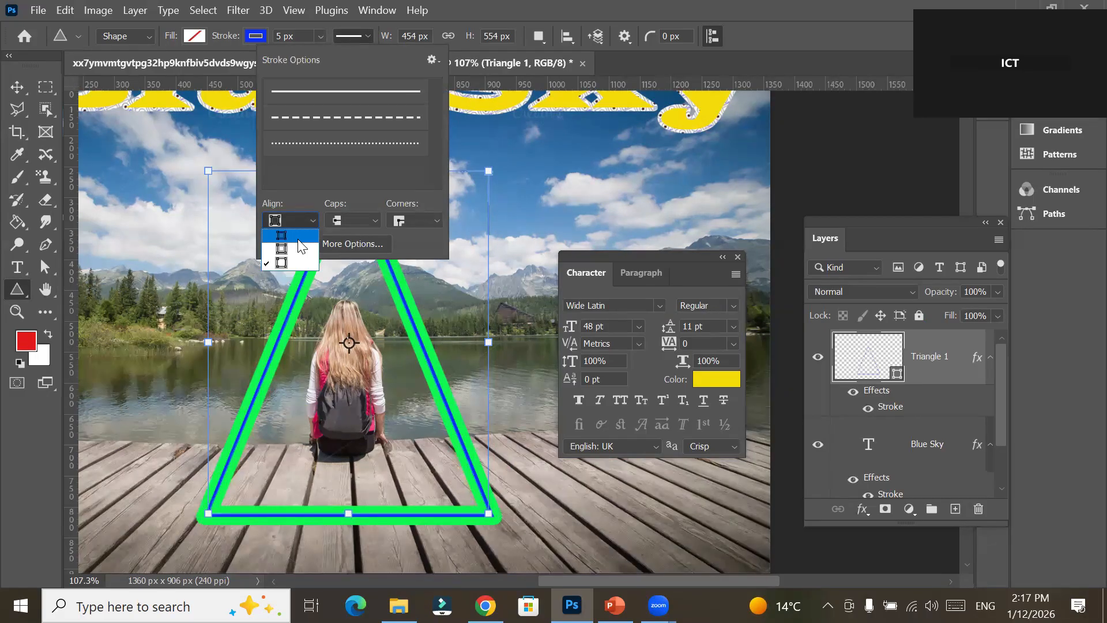
pyautogui.click(298, 236)
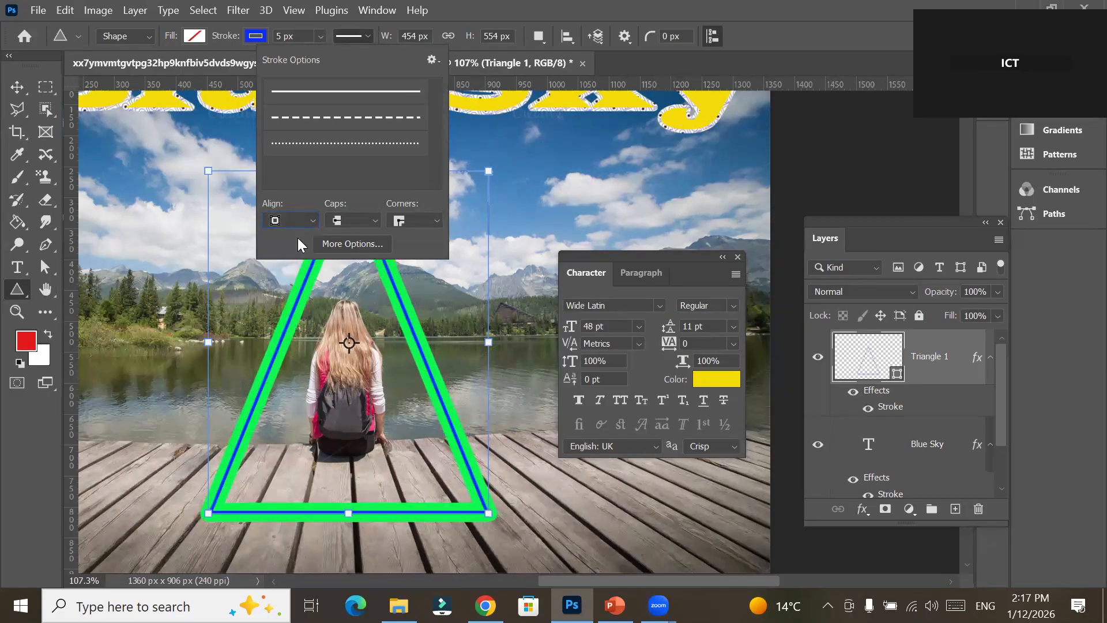
# Turn off the Stroke layer effect on the triangle layer, leaving only the shape's own outline.
pyautogui.click(925, 360)
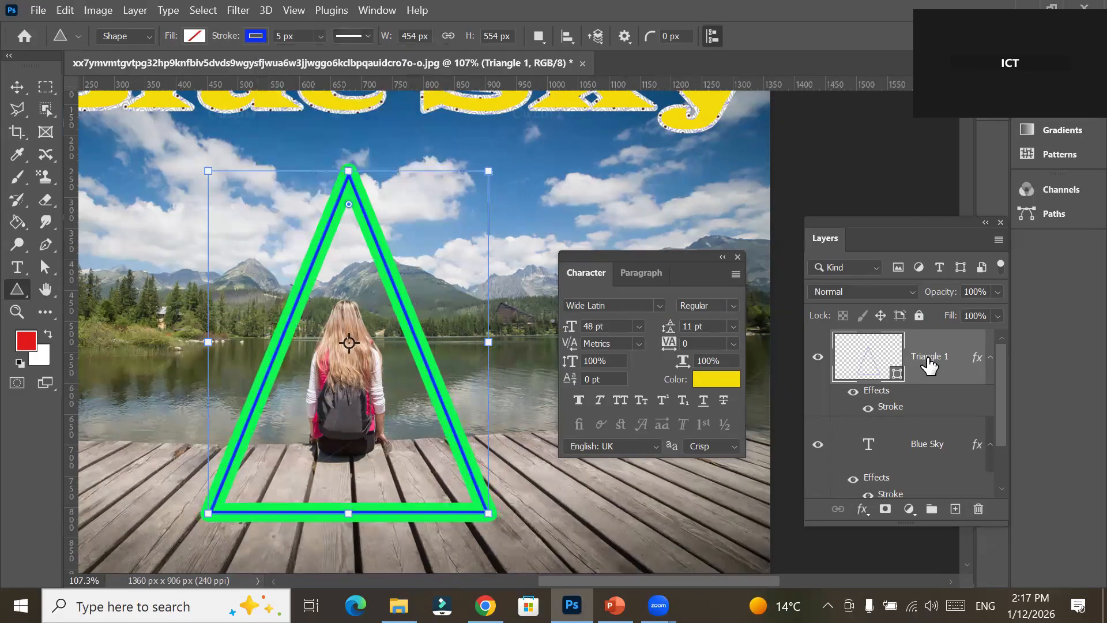
pyautogui.doubleClick(918, 357)
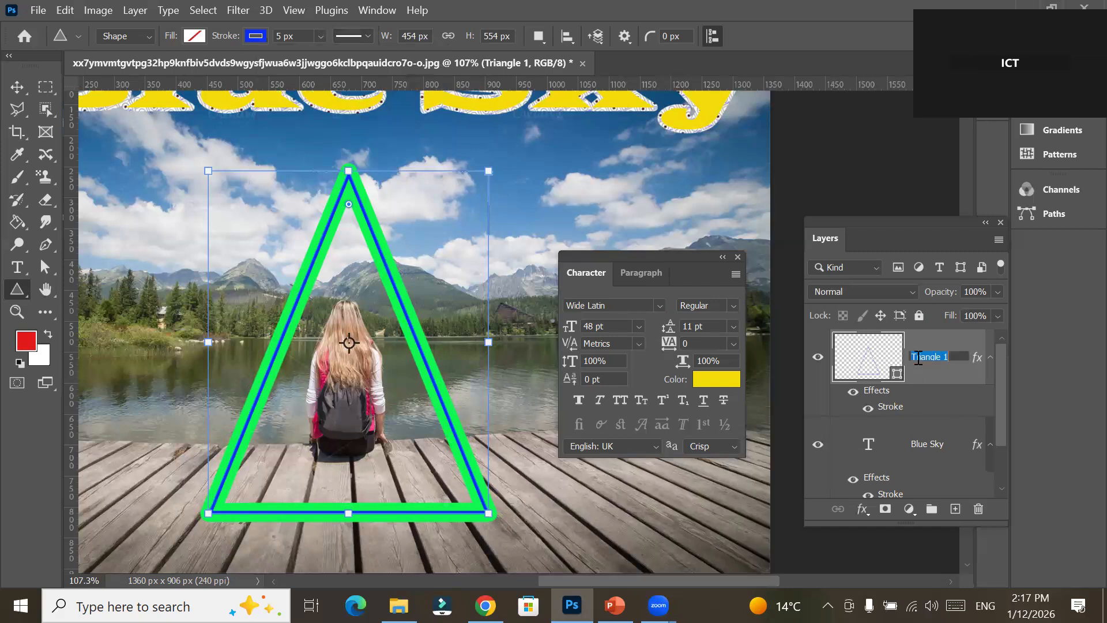
pyautogui.click(902, 406)
pyautogui.doubleClick(885, 406)
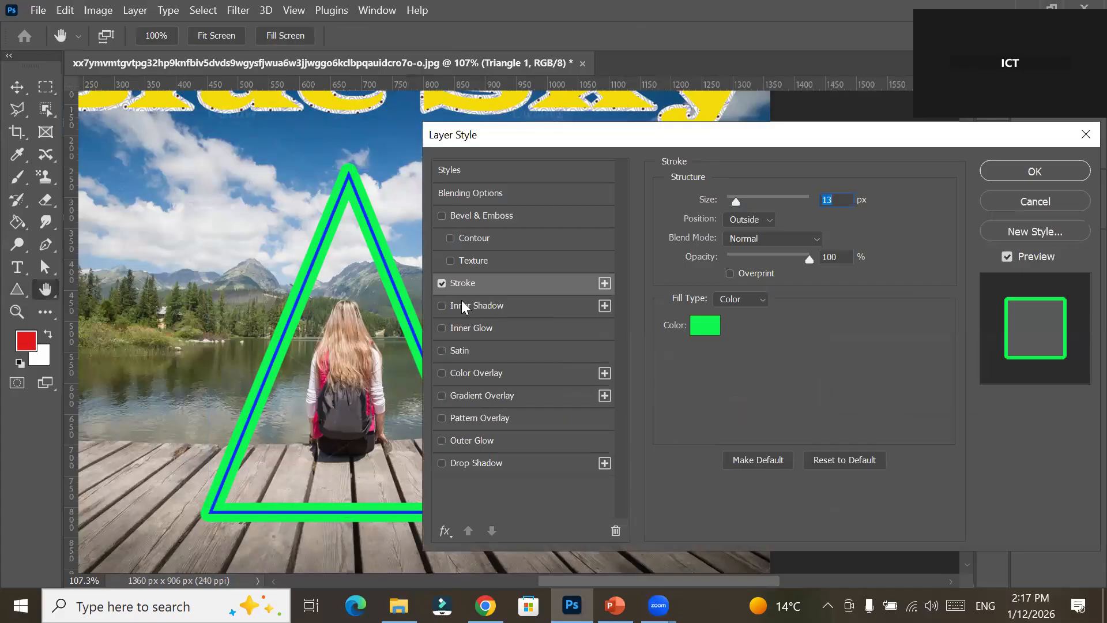
pyautogui.click(443, 283)
pyautogui.click(1033, 173)
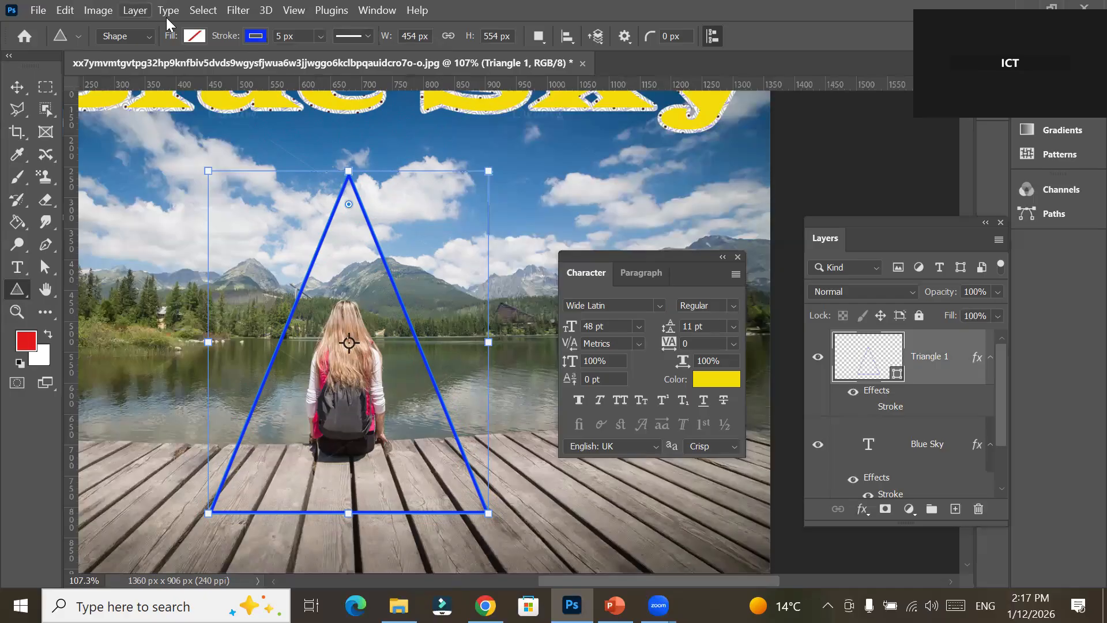
# Set the triangle's own shape stroke color to red from the recently used colors.
pyautogui.click(188, 37)
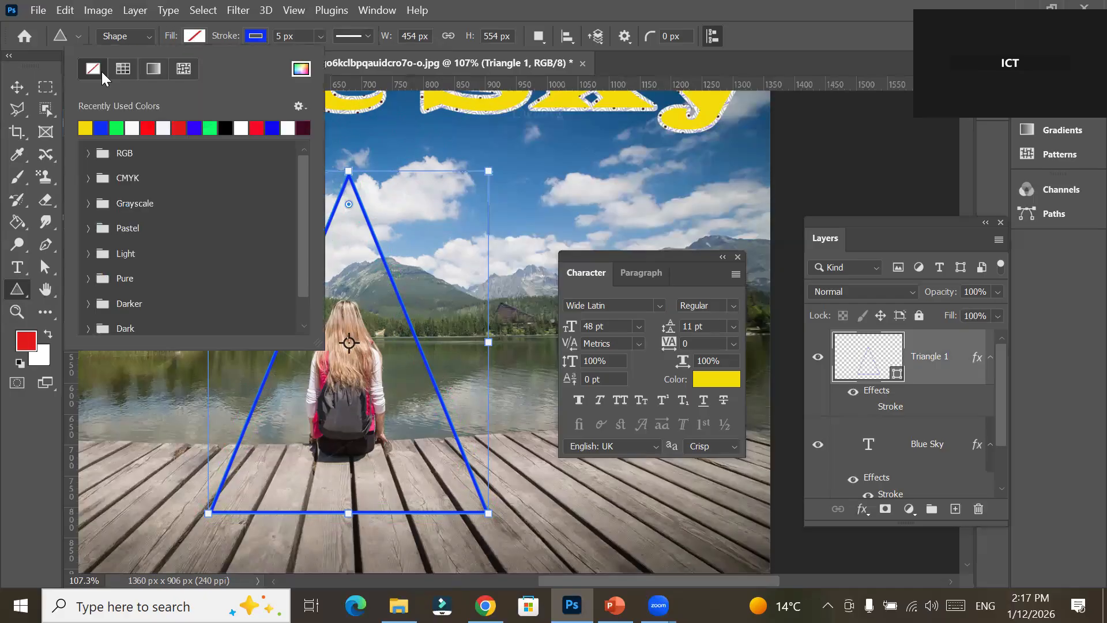
pyautogui.click(225, 39)
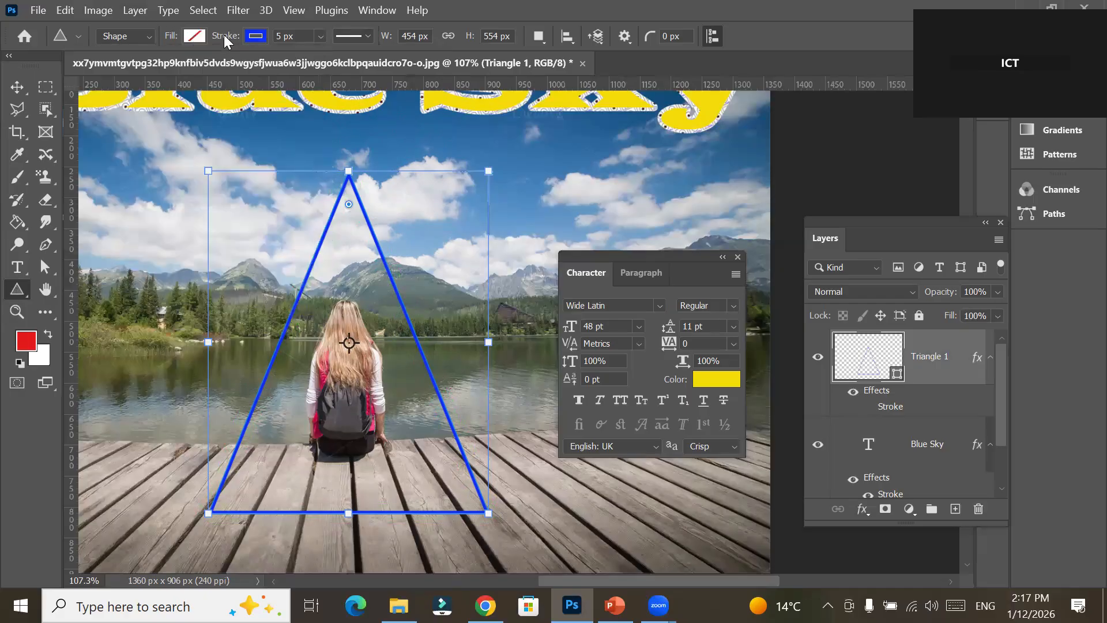
pyautogui.click(256, 36)
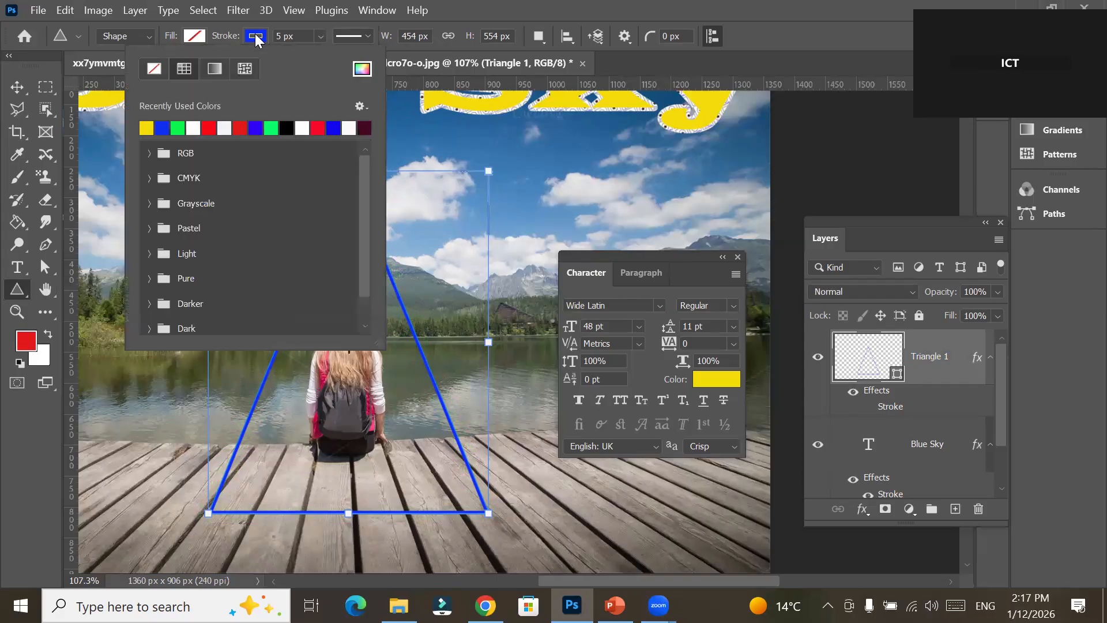
pyautogui.click(208, 126)
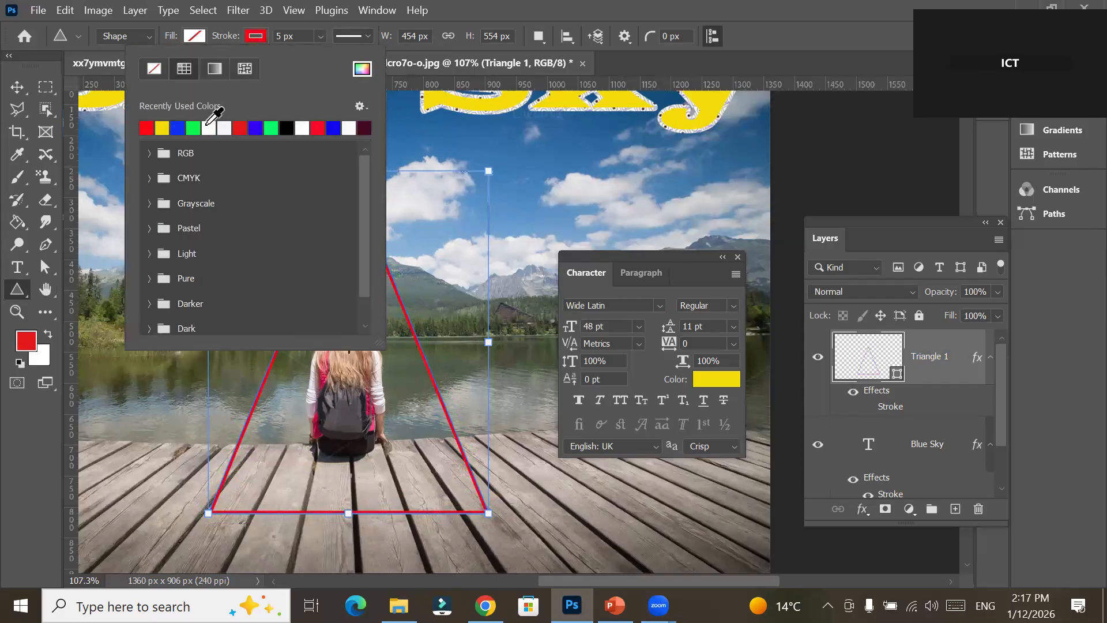
pyautogui.click(255, 37)
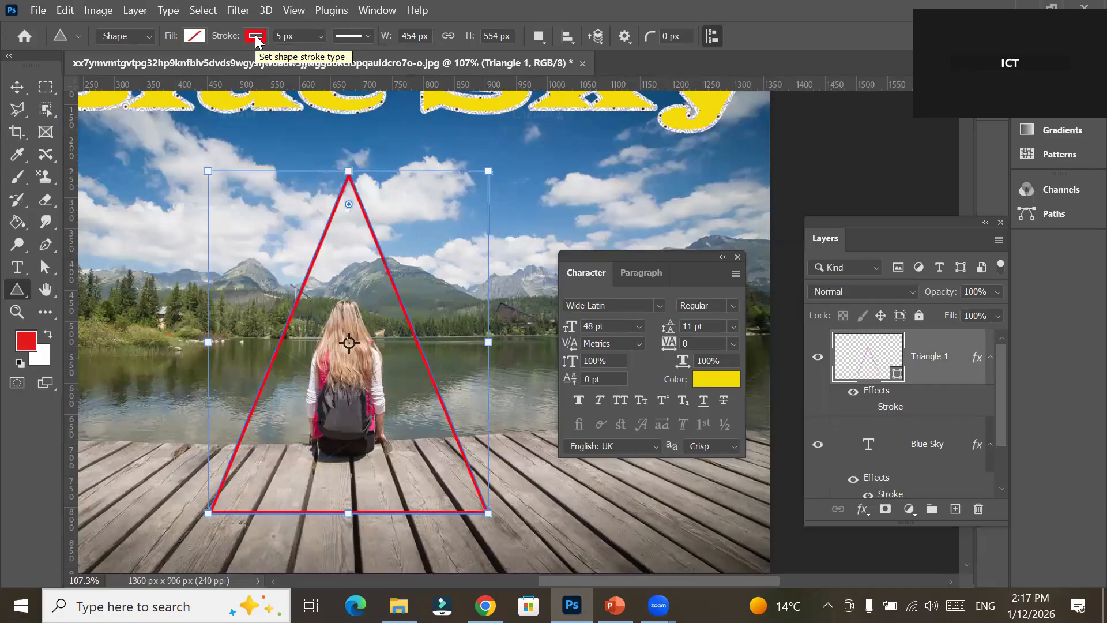
# Align the triangle's own shape stroke outside its path and increase its width to 14.84 px.
pyautogui.click(363, 38)
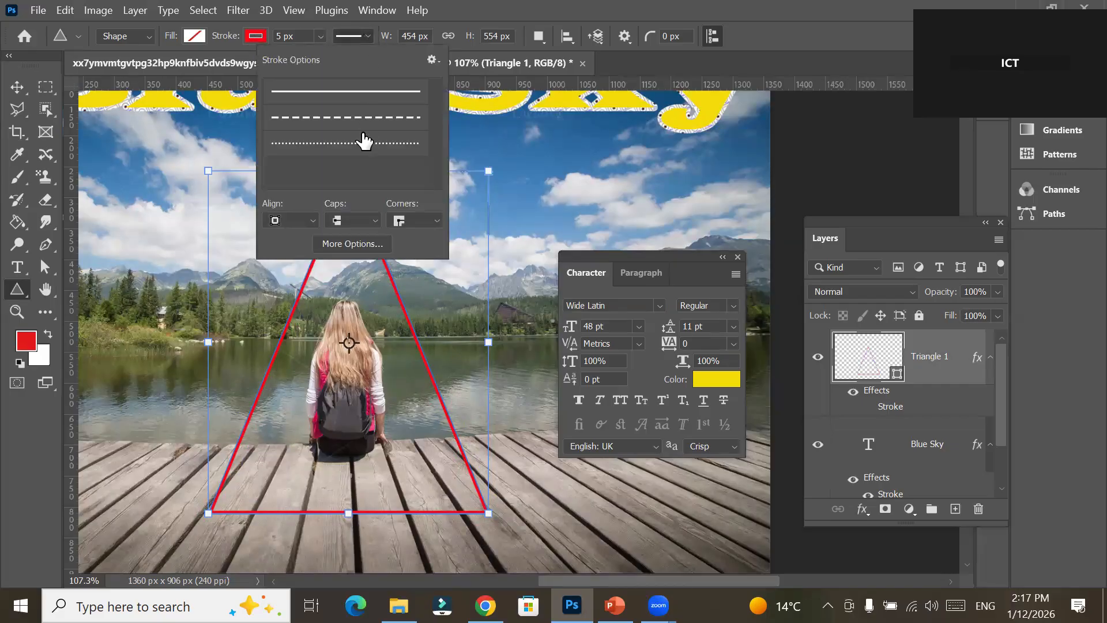
pyautogui.click(310, 221)
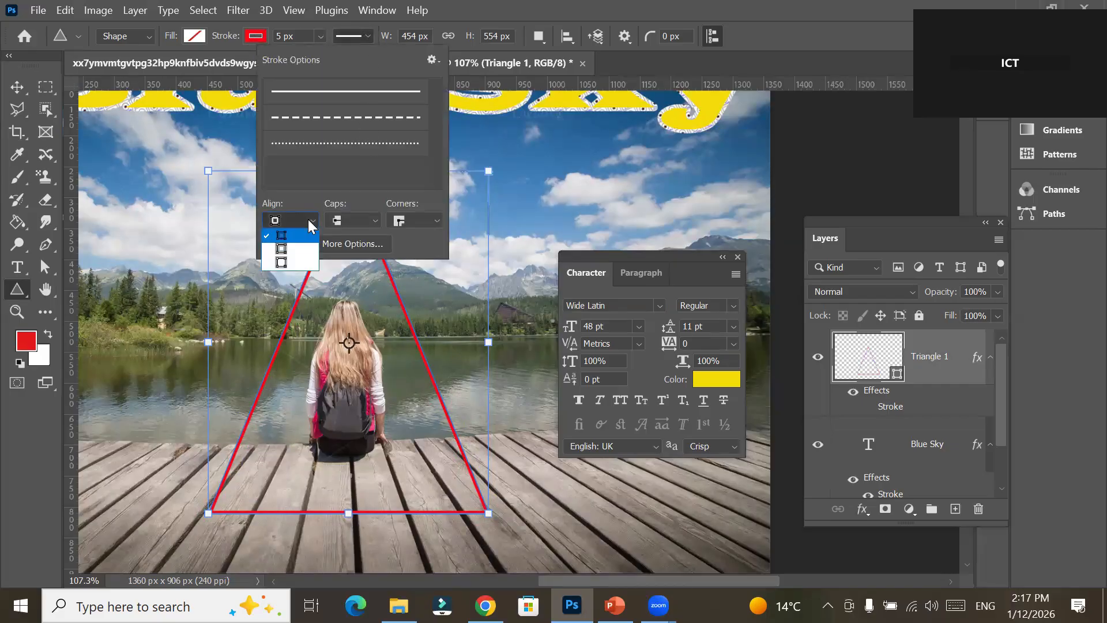
pyautogui.click(289, 262)
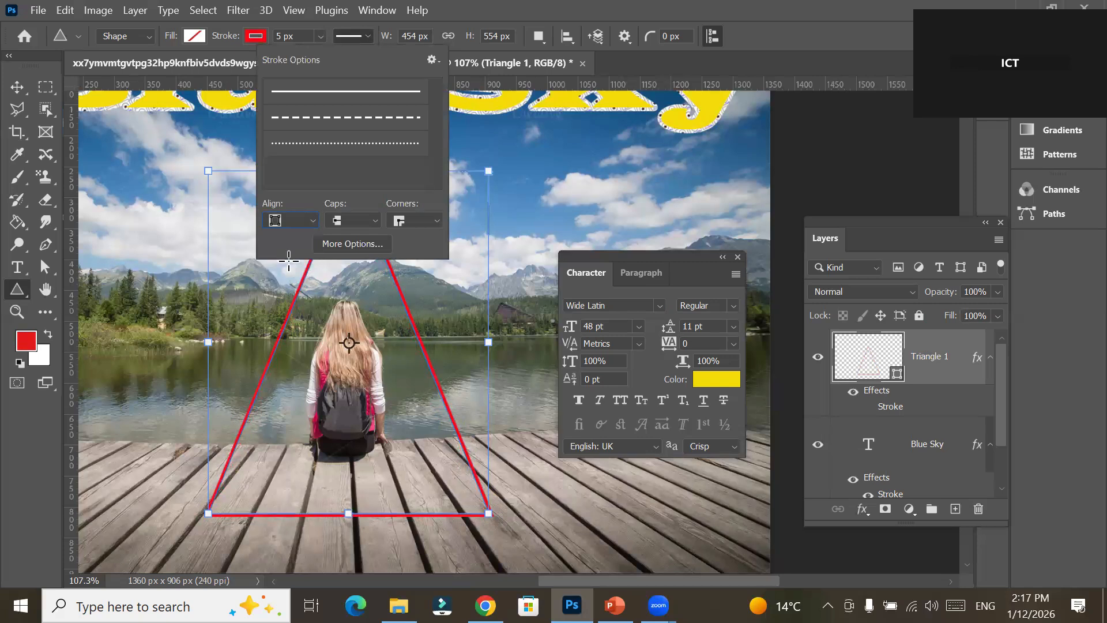
pyautogui.click(16, 288)
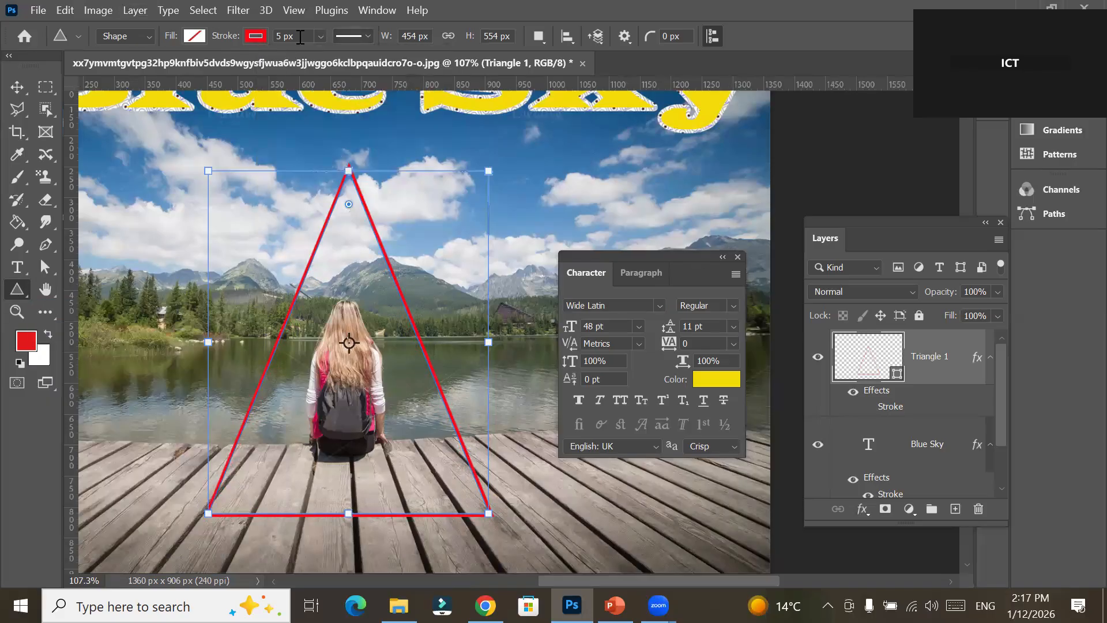
pyautogui.click(320, 36)
pyautogui.moveTo(329, 57); pyautogui.dragTo(333, 58)
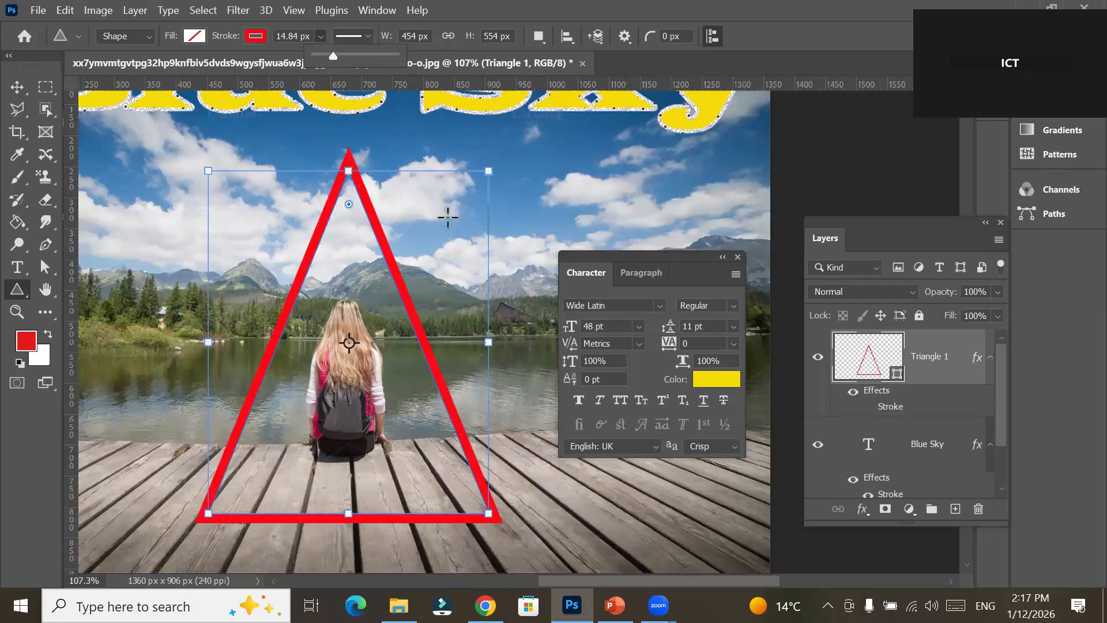
# Try the 13 px green Stroke layer effect around the triangle's red outline, and cancel the layer style changes.
pyautogui.click(874, 360)
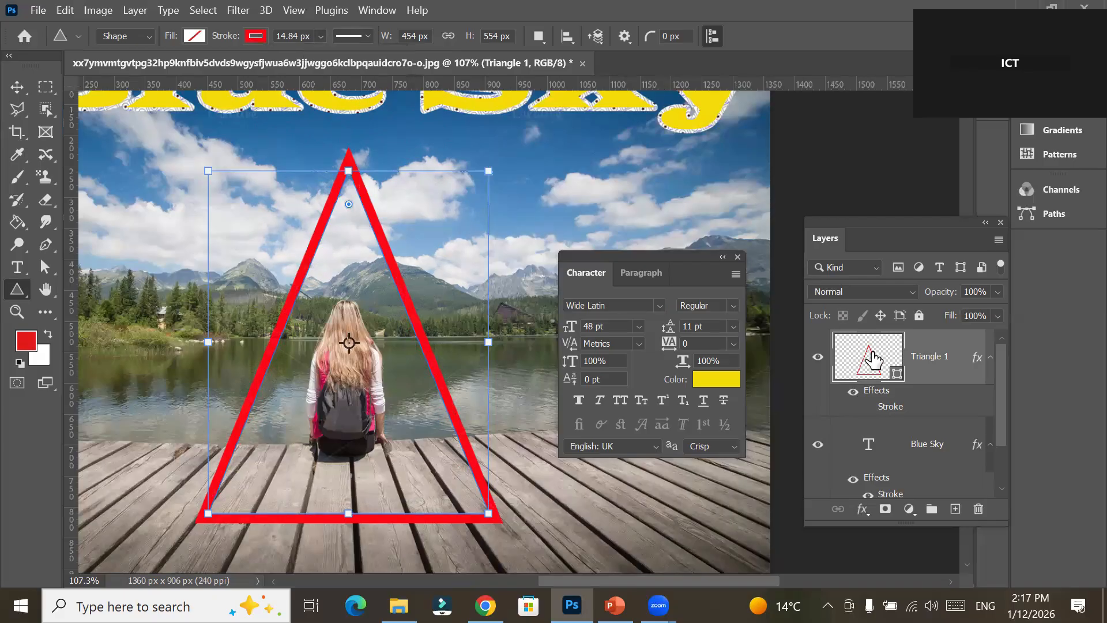
pyautogui.doubleClick(893, 407)
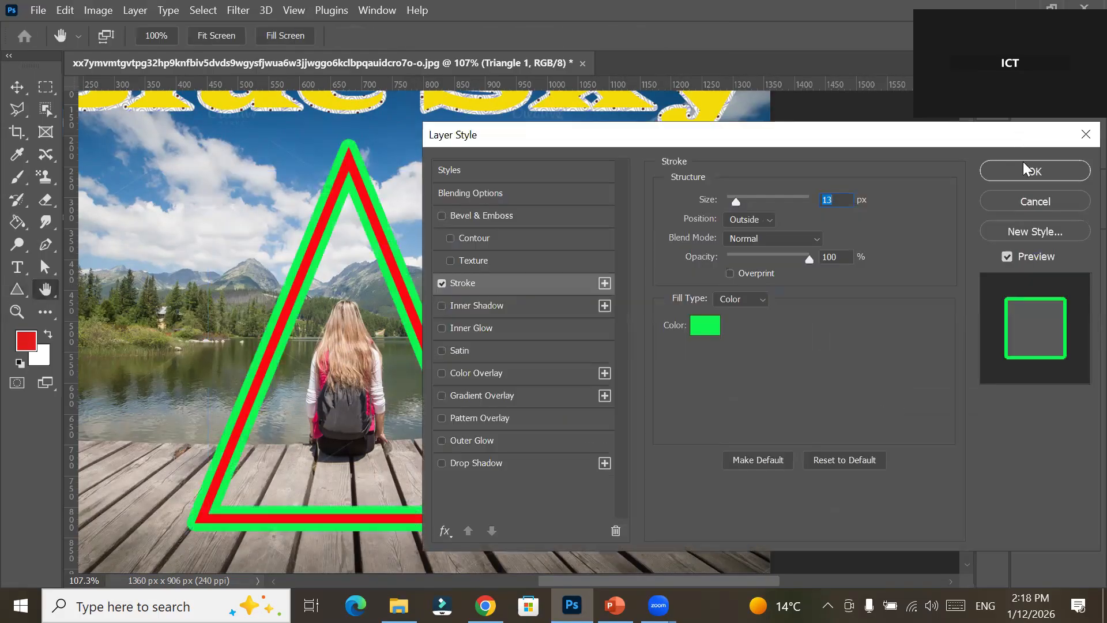
pyautogui.click(1025, 196)
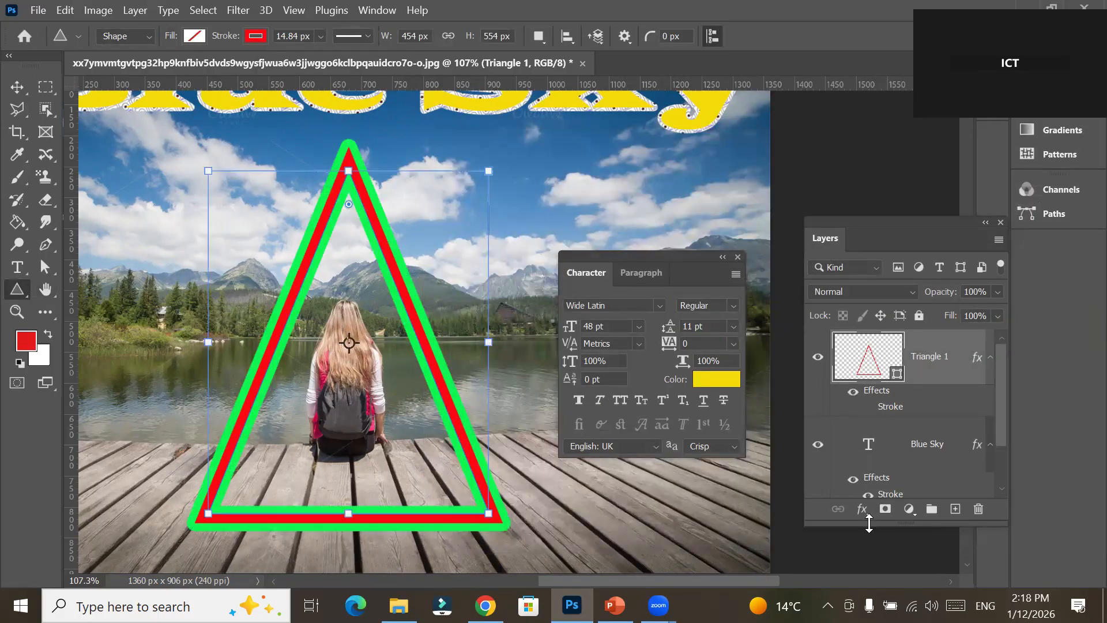
# Try the Inside and Outside positions for the green Stroke effect on the triangle layer, and cancel the layer style changes.
pyautogui.click(863, 510)
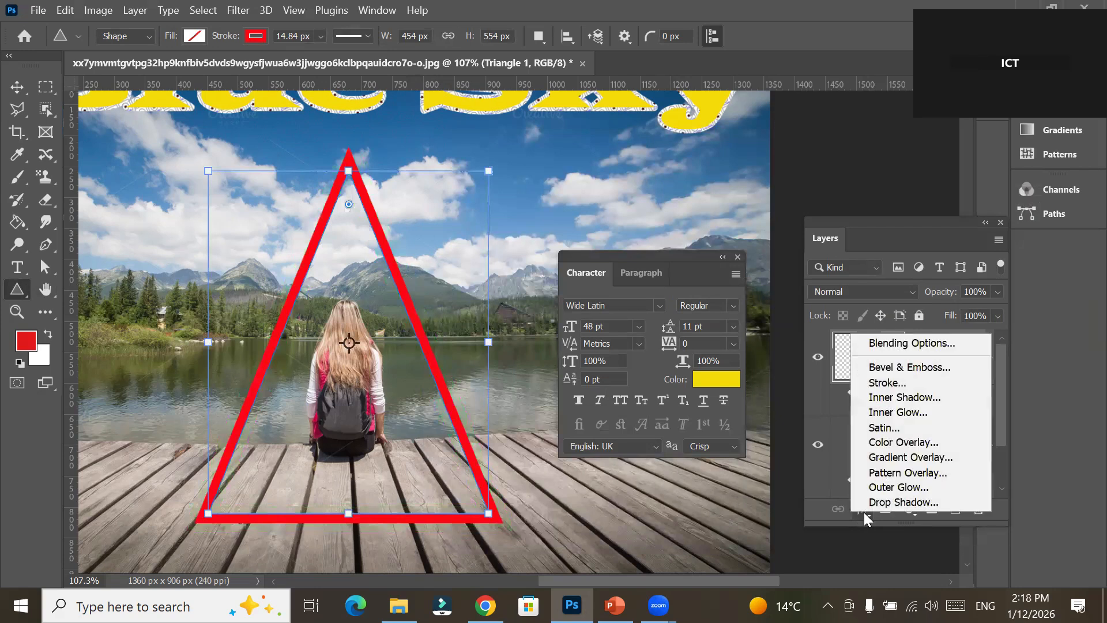
pyautogui.click(886, 383)
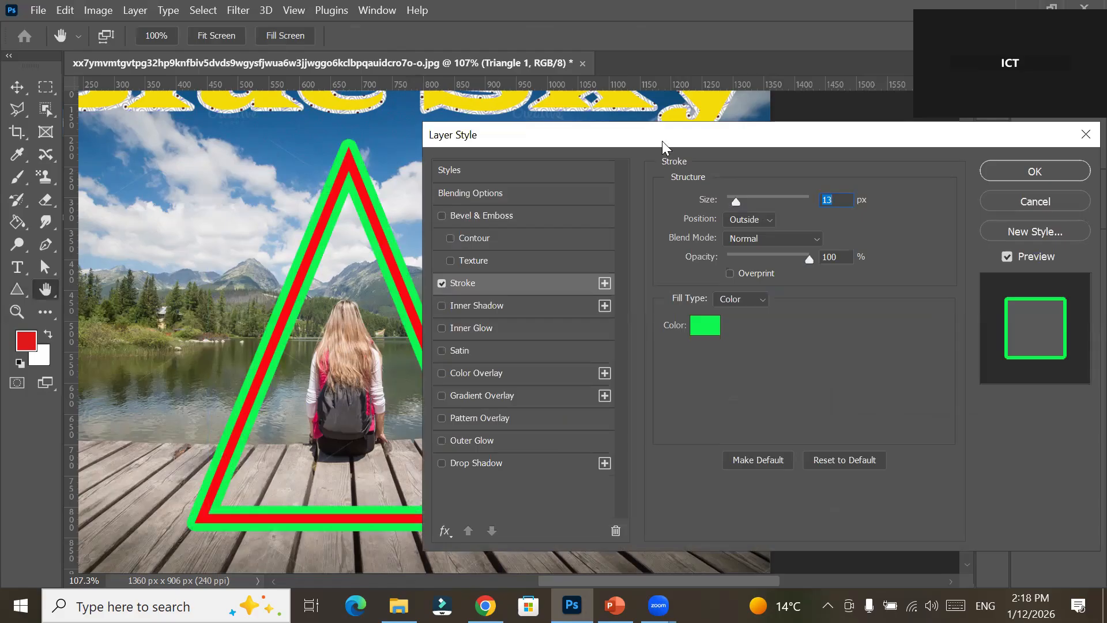
pyautogui.moveTo(662, 141); pyautogui.dragTo(699, 133)
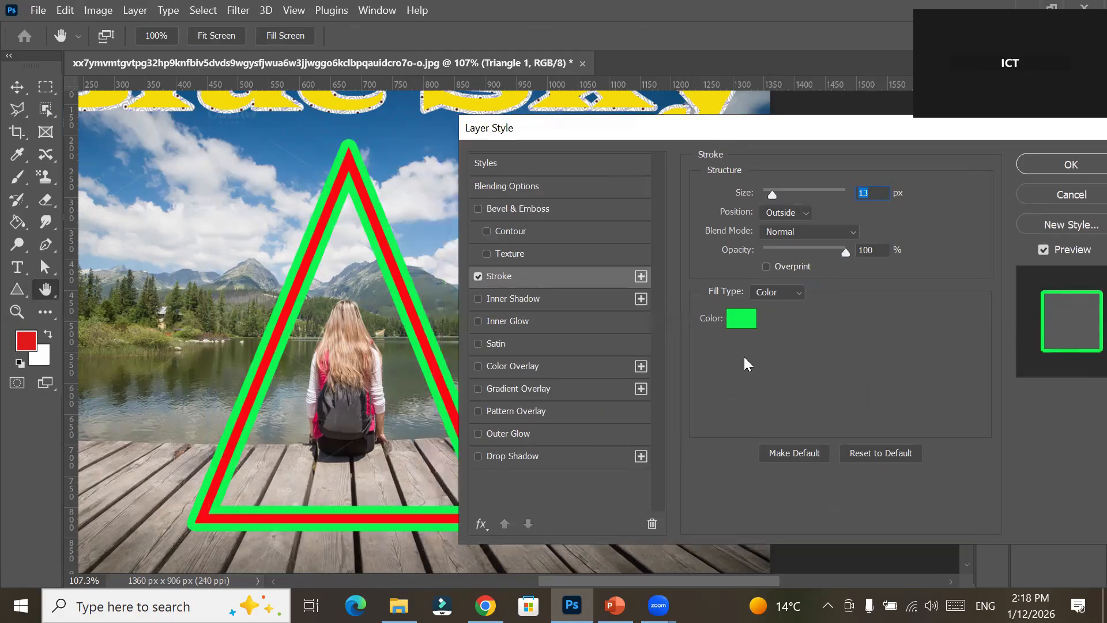
pyautogui.click(783, 213)
pyautogui.click(786, 241)
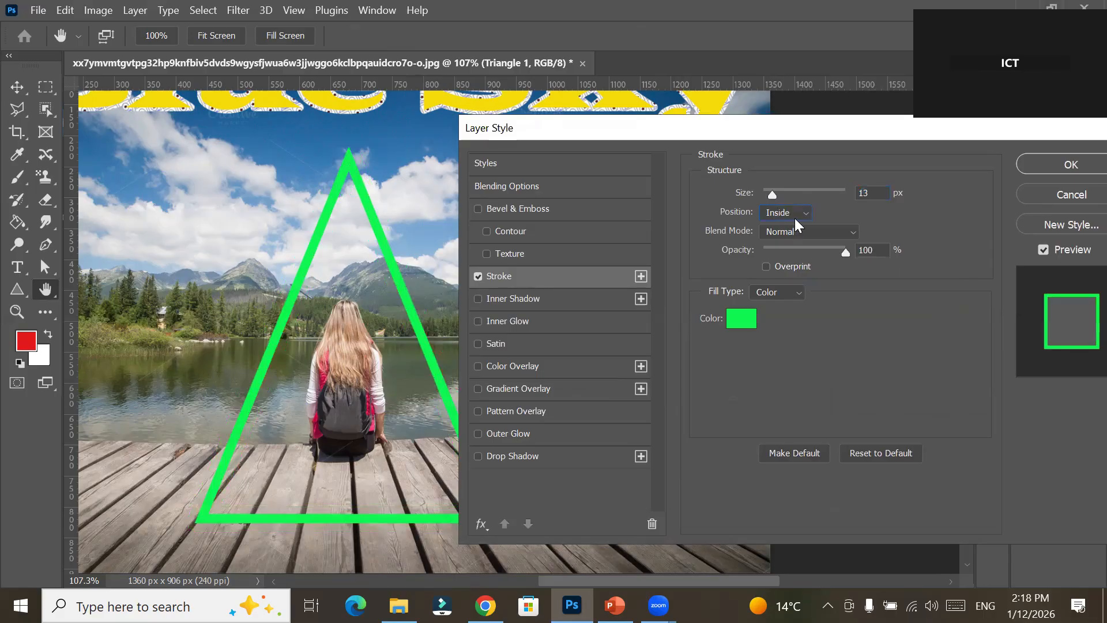
pyautogui.click(795, 213)
pyautogui.click(794, 225)
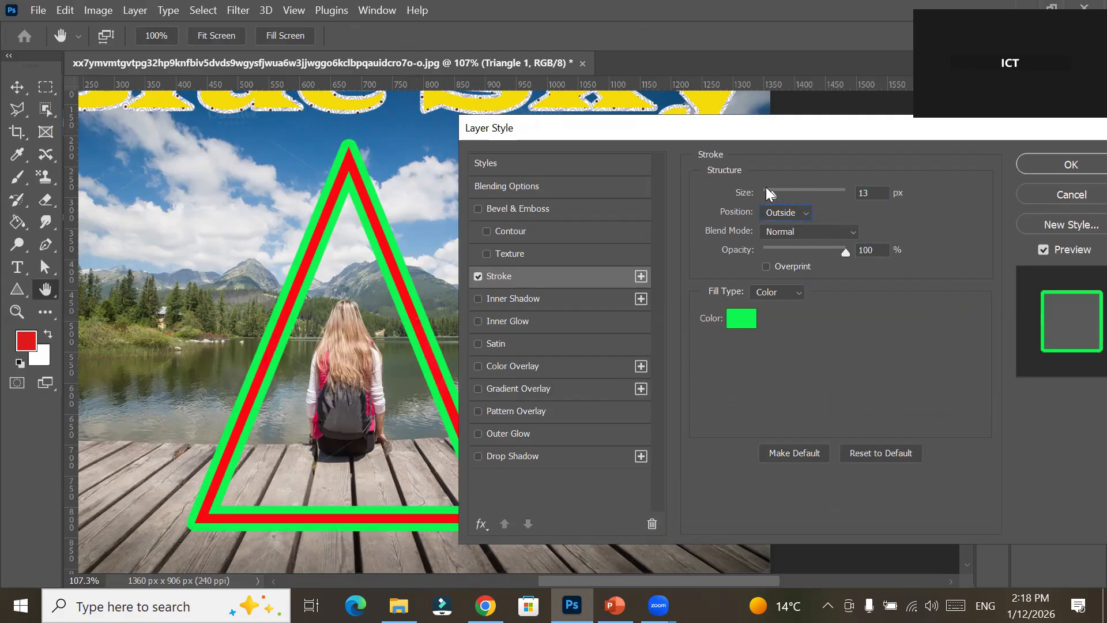
pyautogui.moveTo(773, 193); pyautogui.dragTo(769, 195)
pyautogui.click(1041, 188)
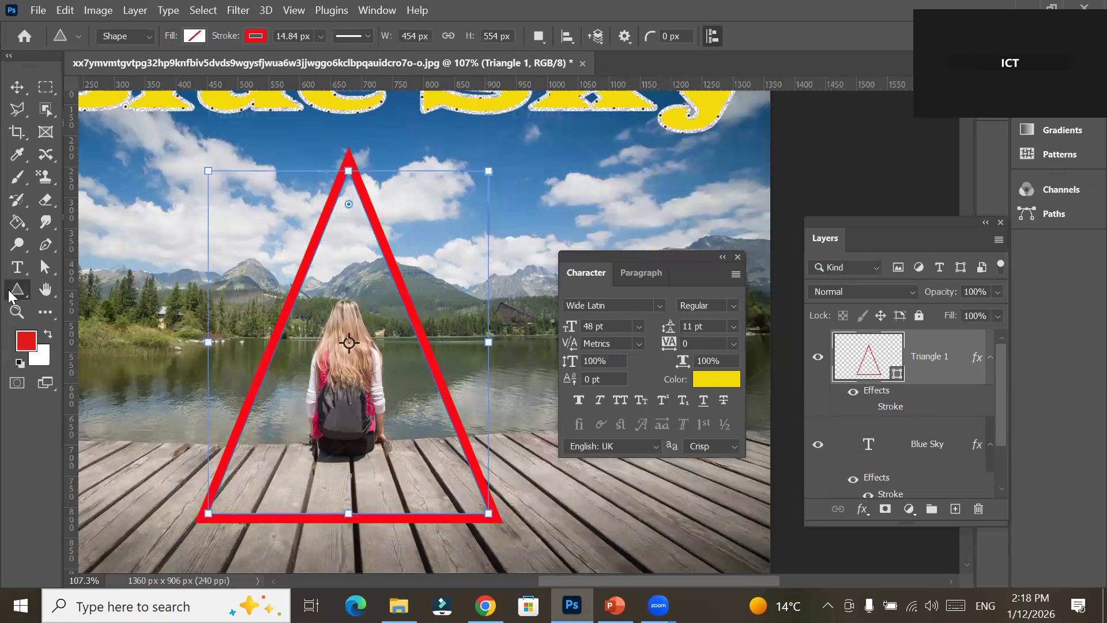
# Set the triangle's own shape stroke to no color.
pyautogui.click(257, 36)
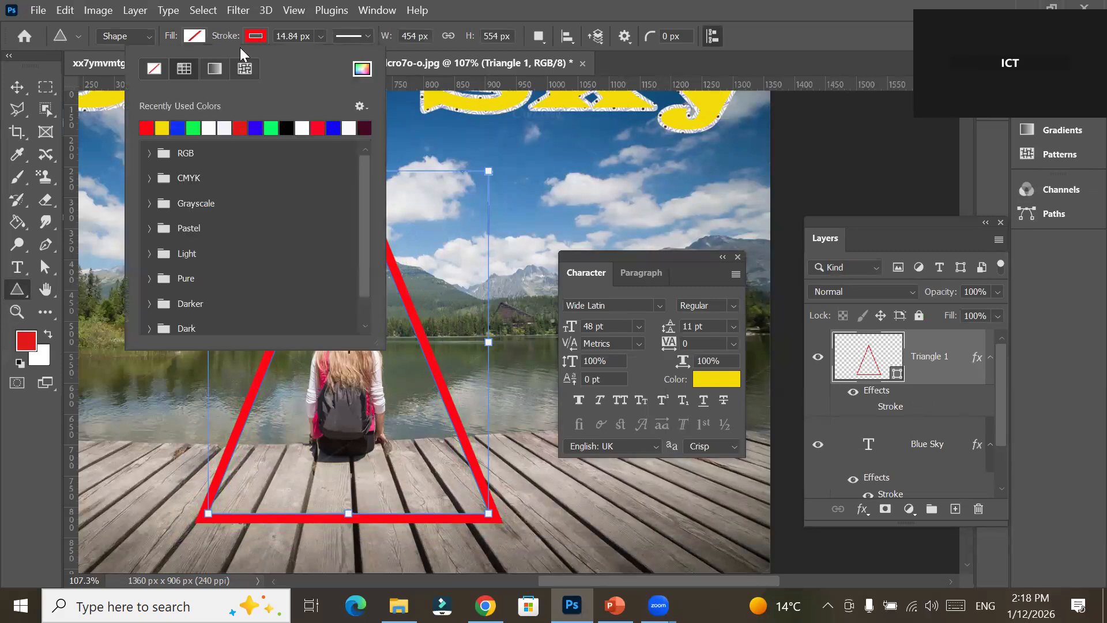
pyautogui.click(154, 69)
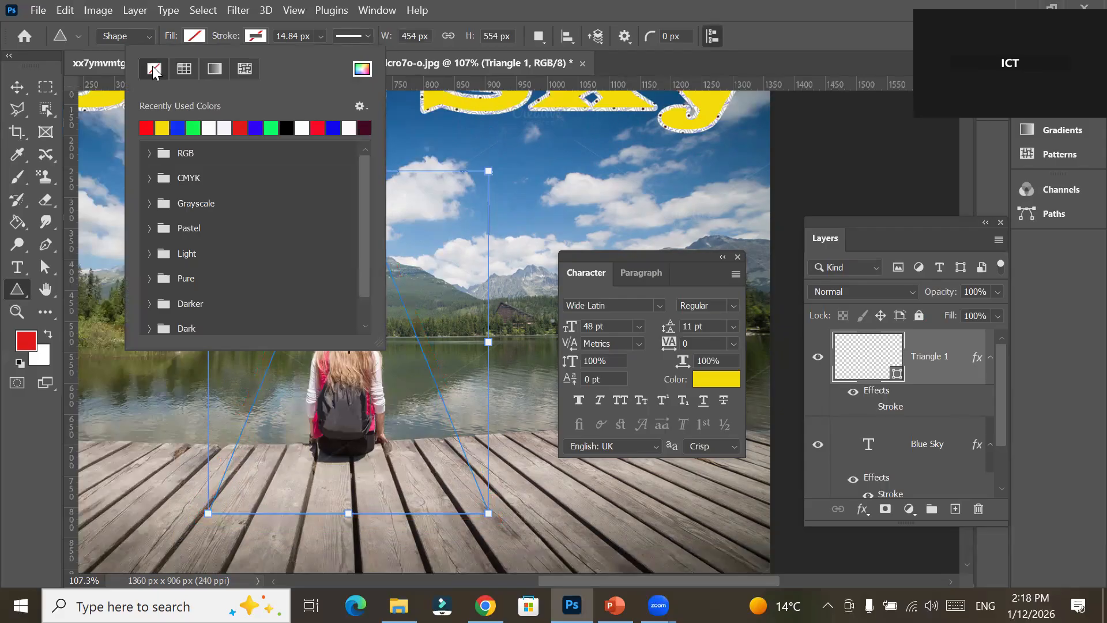
pyautogui.click(676, 257)
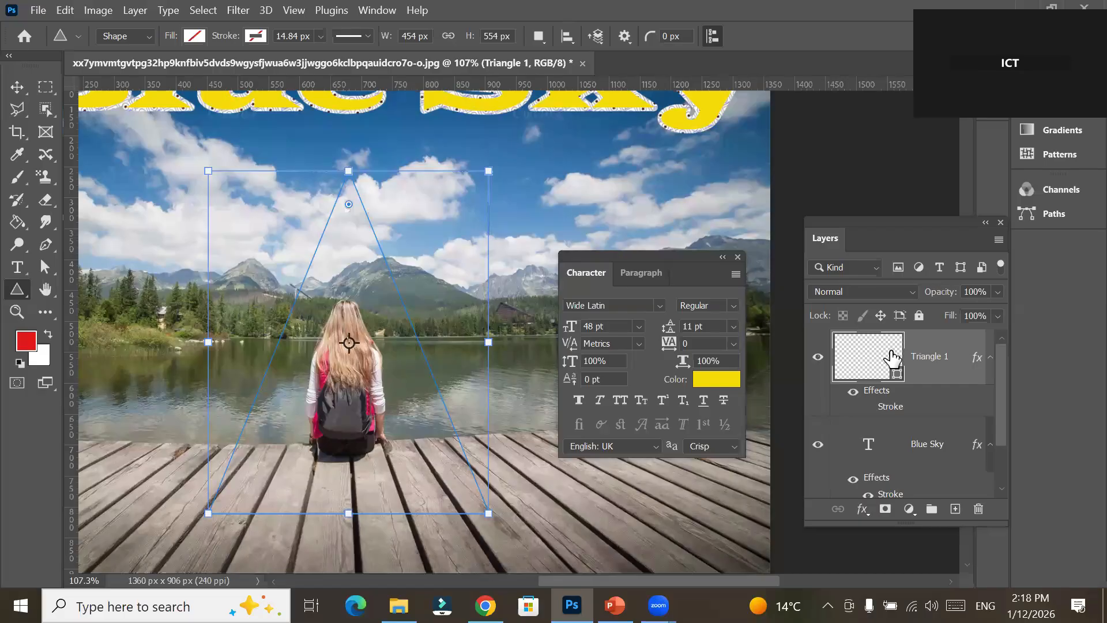
# Enable the 13 px green outside Stroke effect on the triangle layer and add a second Stroke instance below it.
pyautogui.click(864, 509)
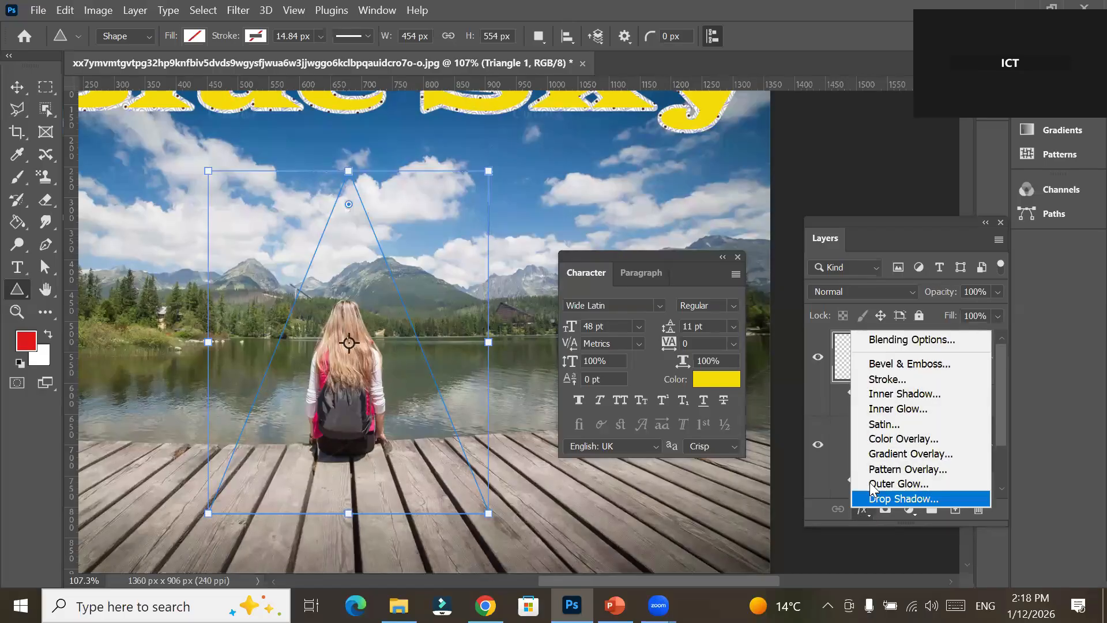
pyautogui.click(902, 384)
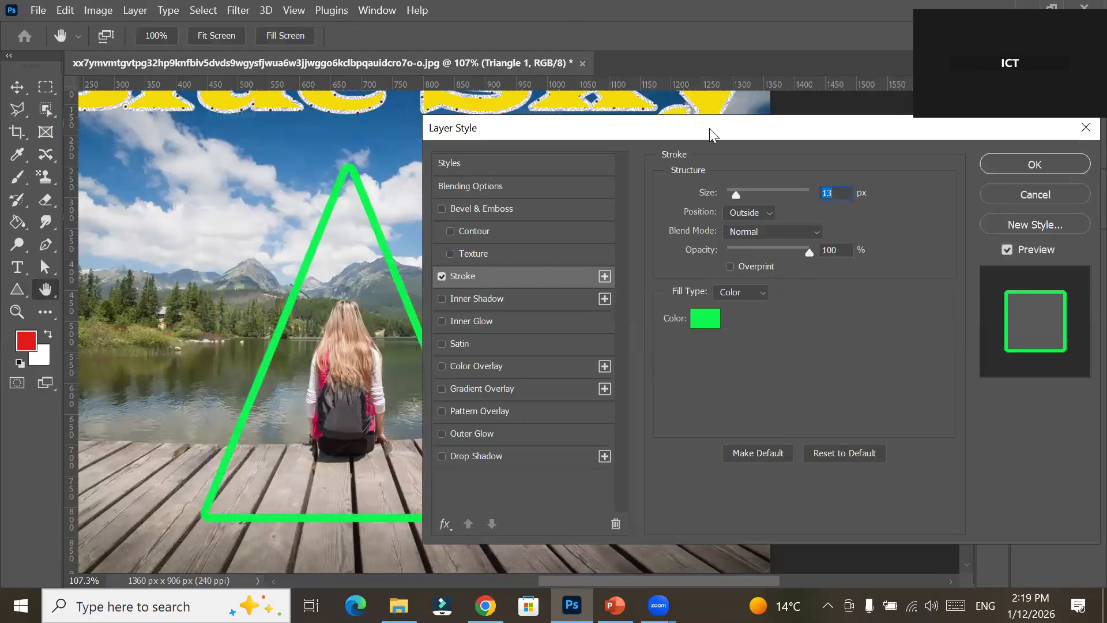
pyautogui.moveTo(710, 128); pyautogui.dragTo(716, 149)
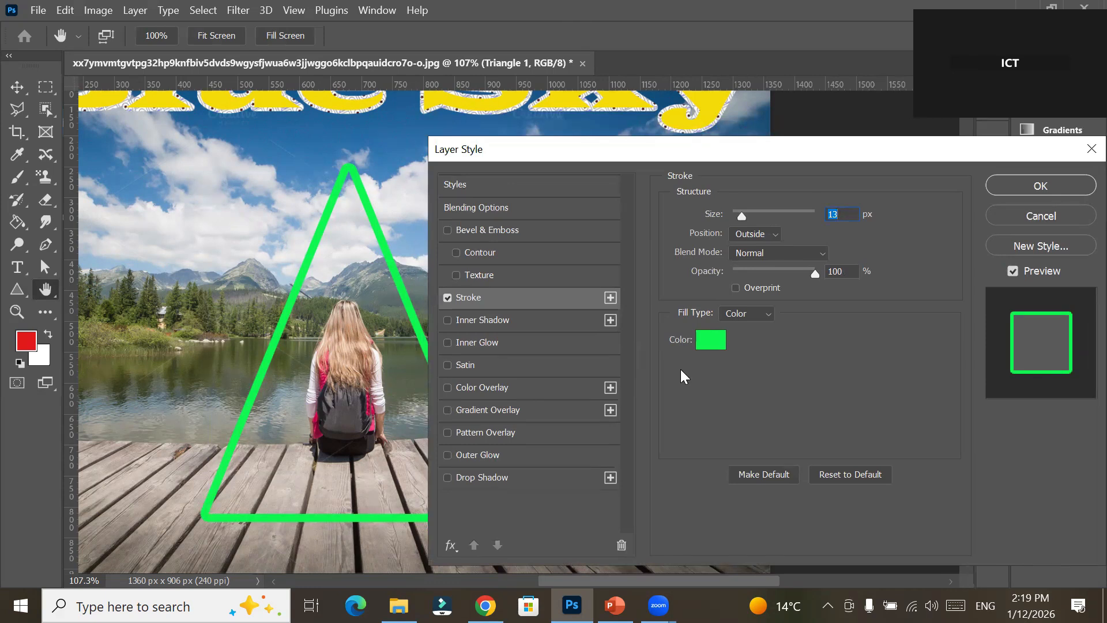
pyautogui.click(610, 297)
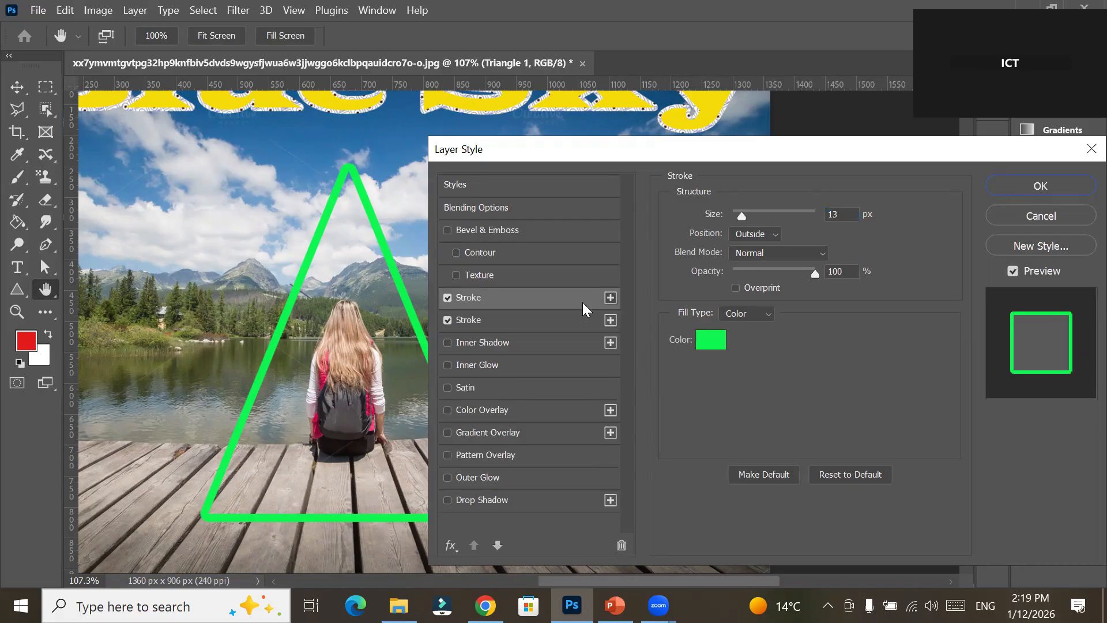
pyautogui.click(495, 321)
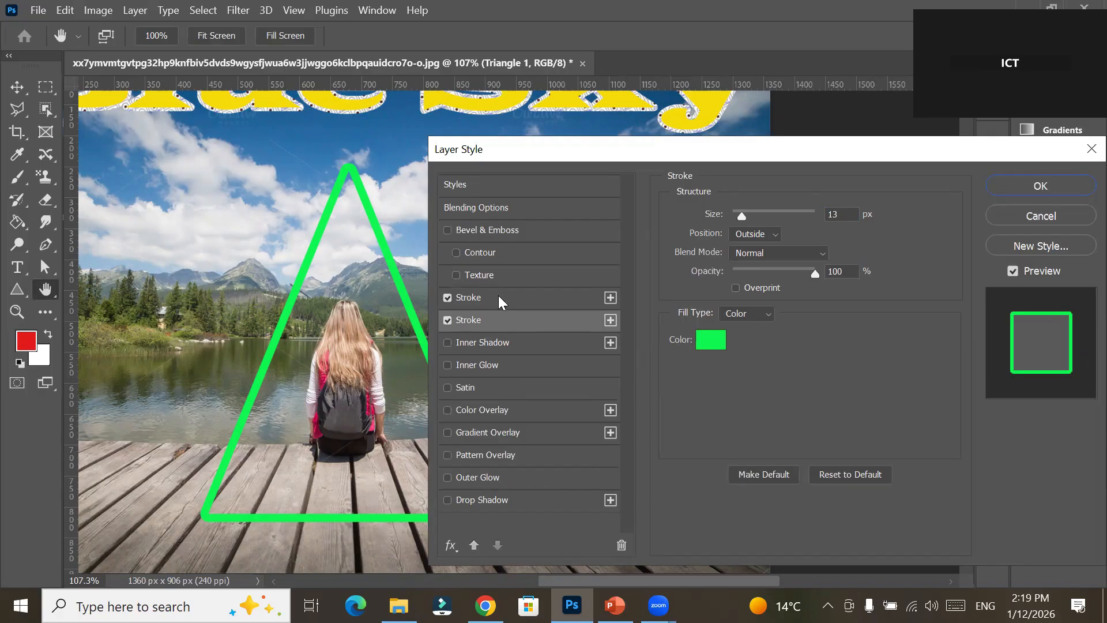
pyautogui.click(498, 297)
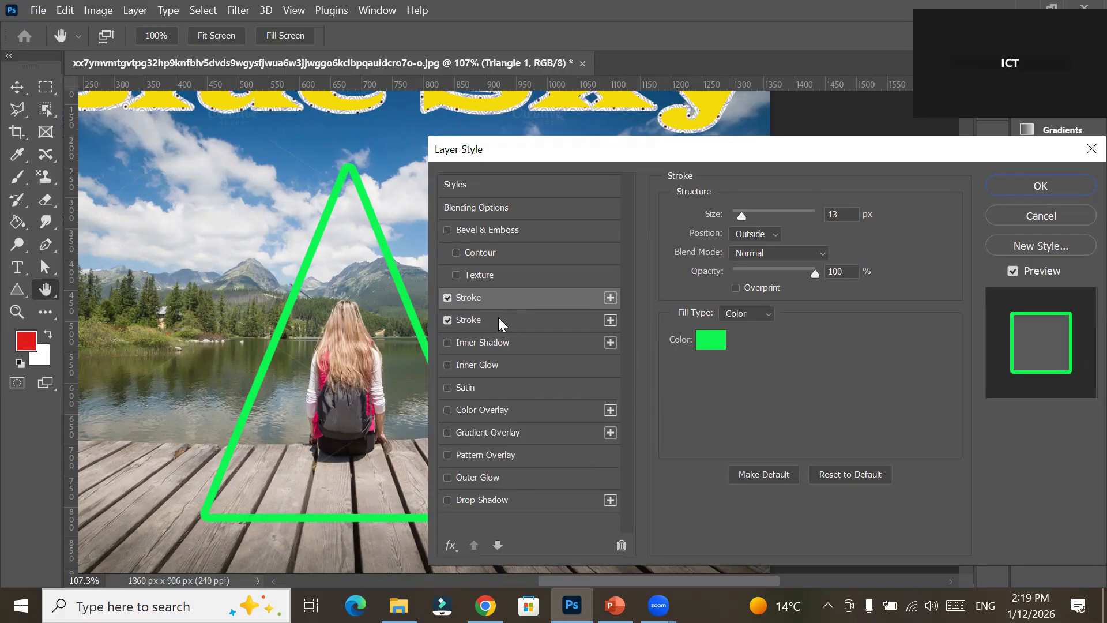
pyautogui.click(500, 319)
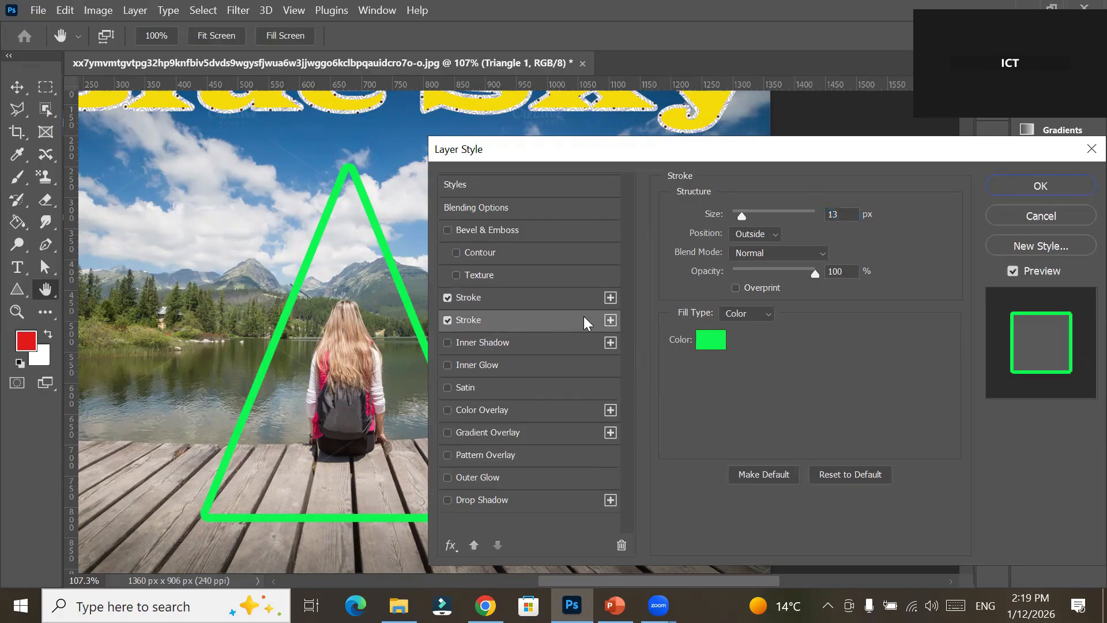
# Color the lower Stroke instance pinkish red (#f90544) and increase its size to 32 px, so that it surrounds the green stroke.
pyautogui.click(711, 341)
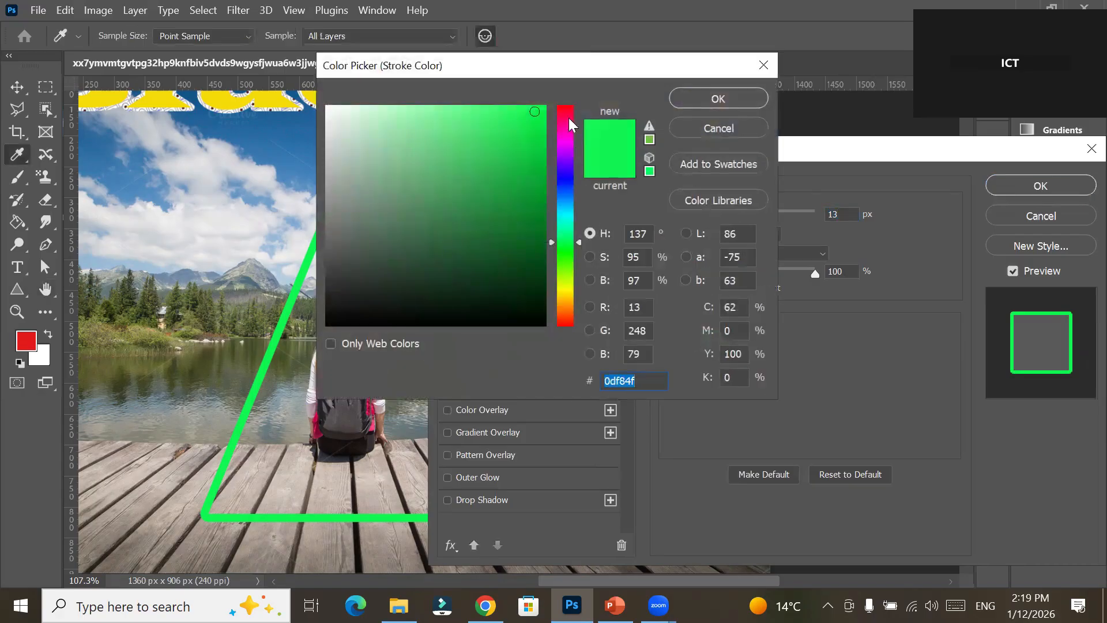
pyautogui.click(565, 114)
pyautogui.click(542, 111)
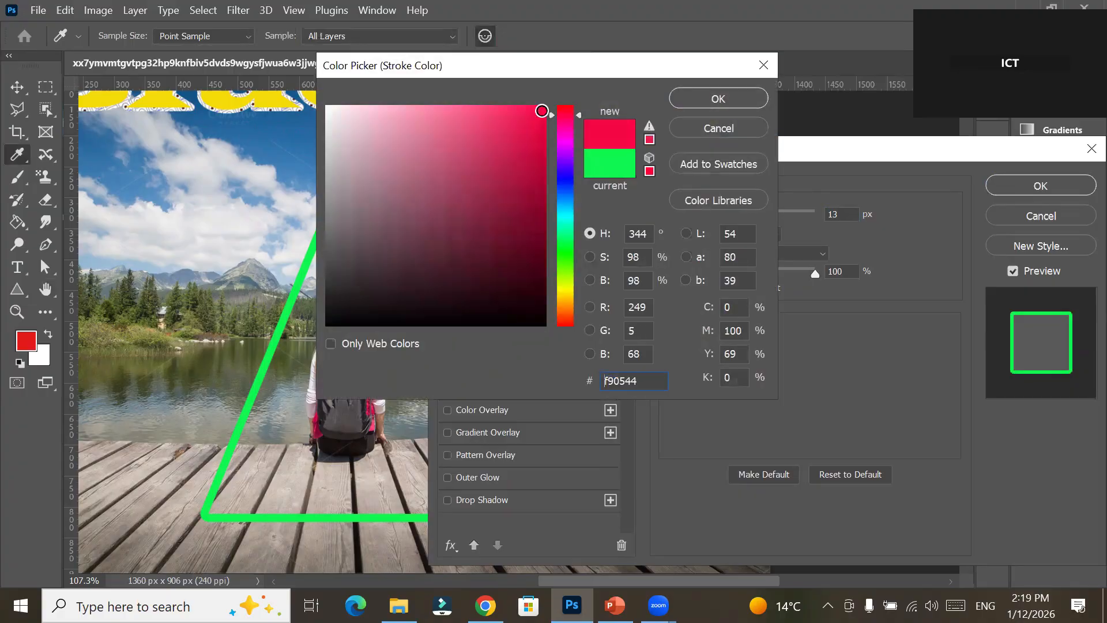
pyautogui.click(688, 97)
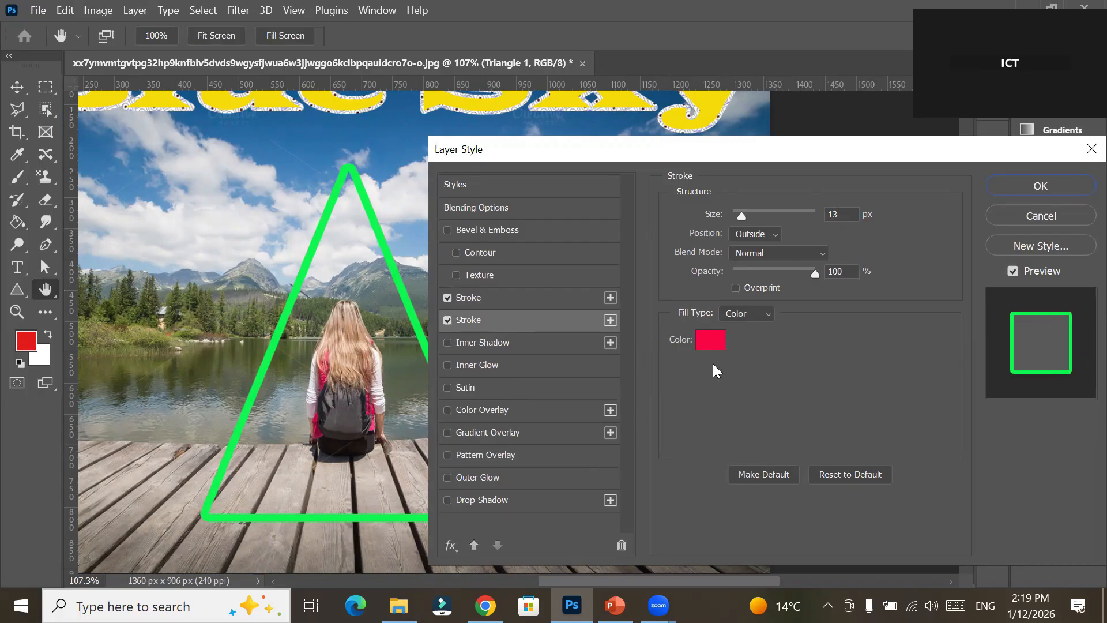
pyautogui.click(509, 297)
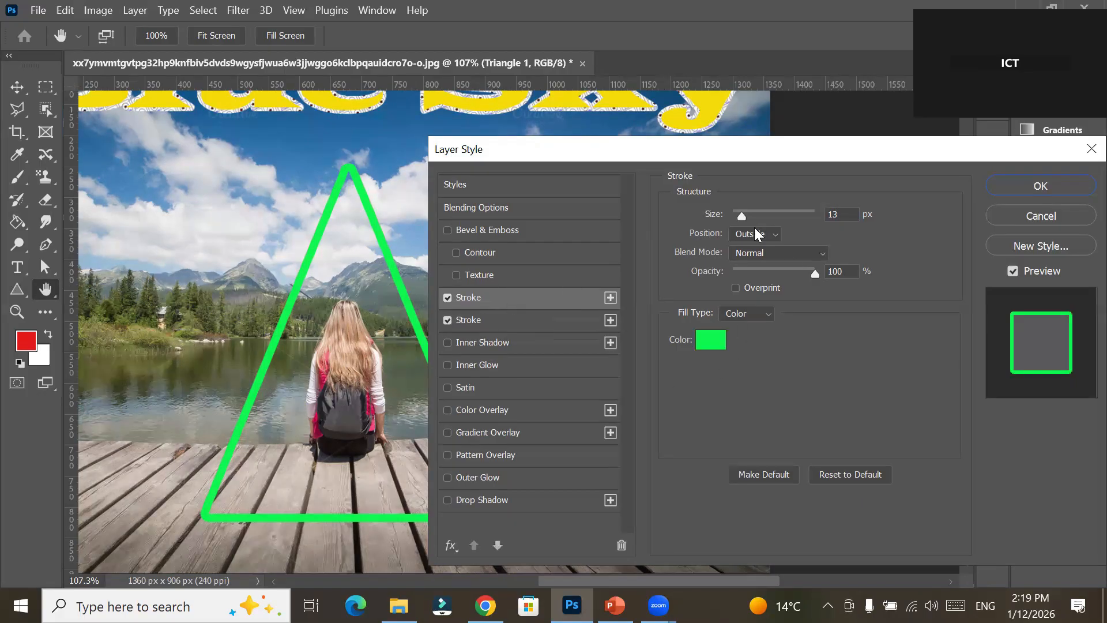
pyautogui.click(493, 322)
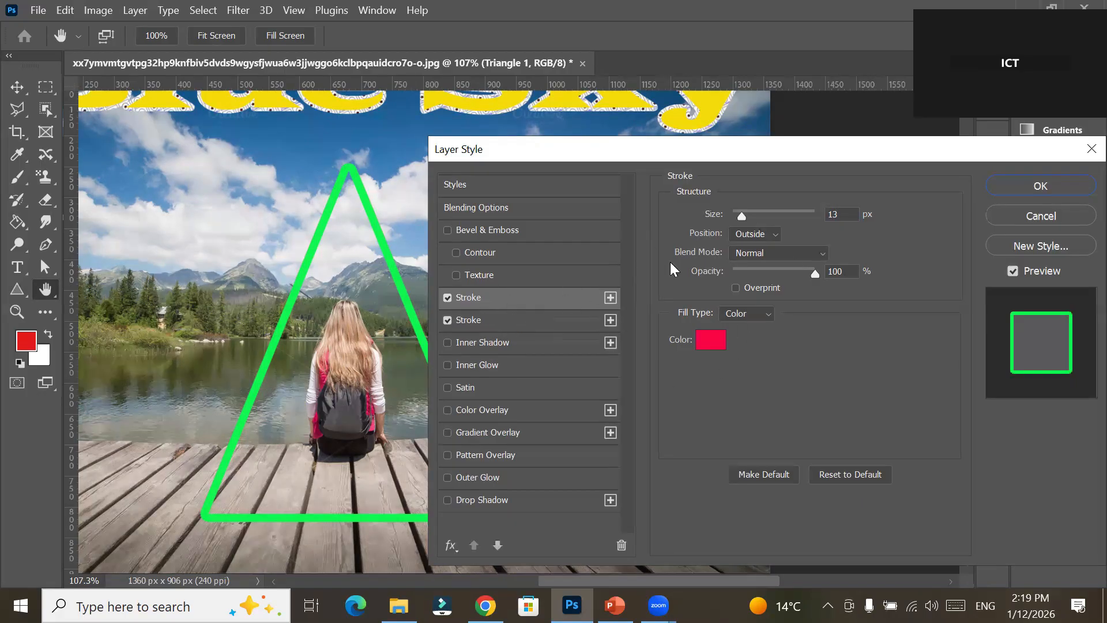
pyautogui.click(744, 216)
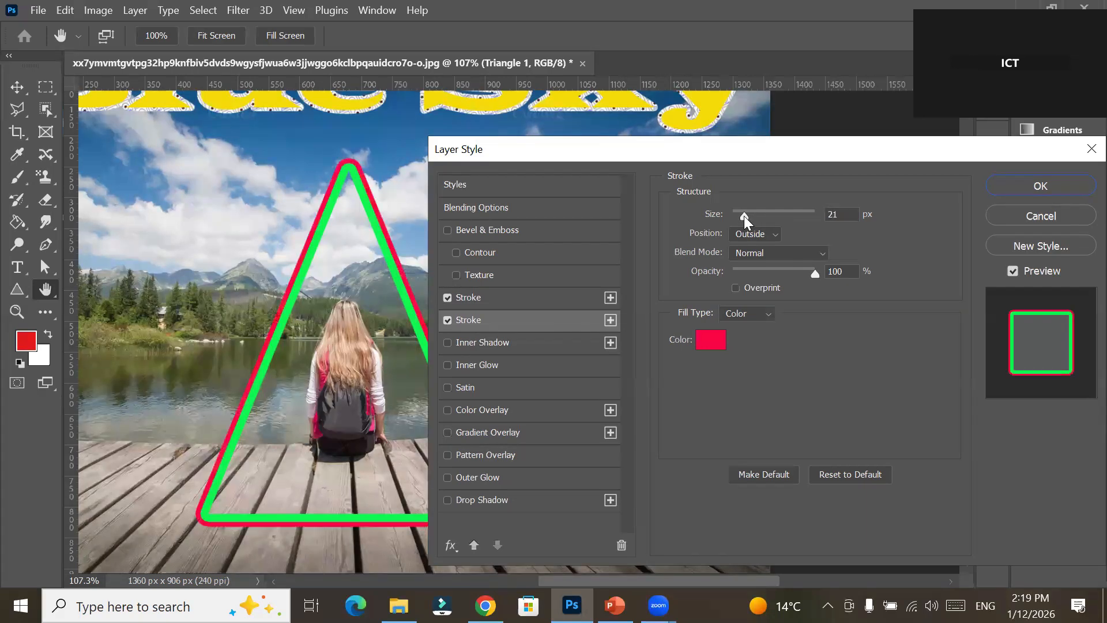
pyautogui.moveTo(744, 217); pyautogui.dragTo(749, 217)
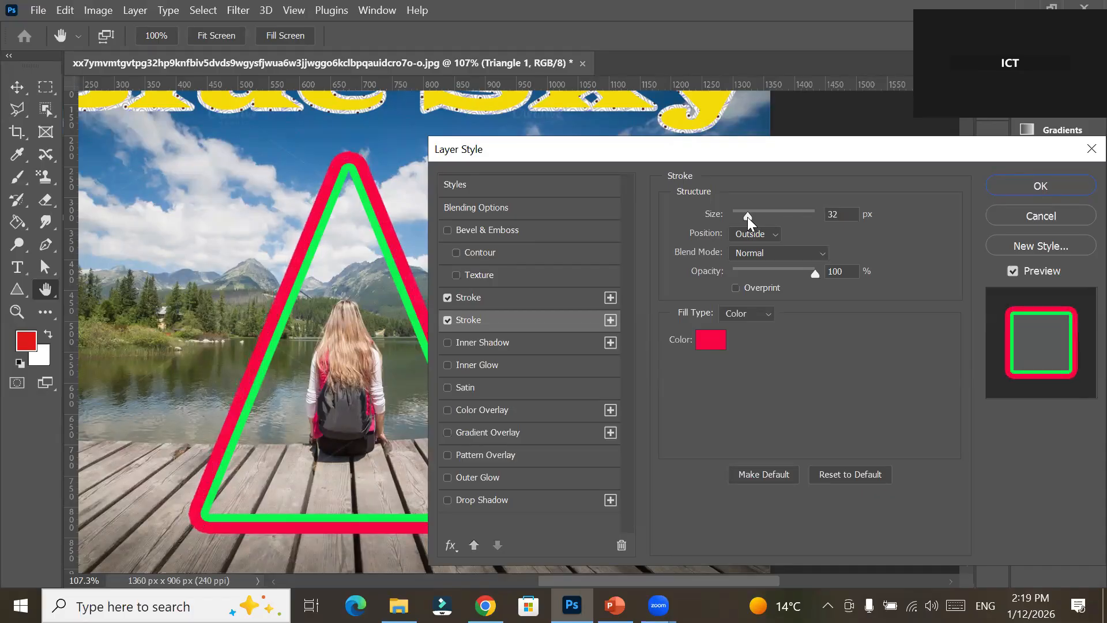
pyautogui.click(748, 217)
# Add a third, near-black (#110005) Stroke instance wider than the red one, and apply the layer style.
pyautogui.click(609, 323)
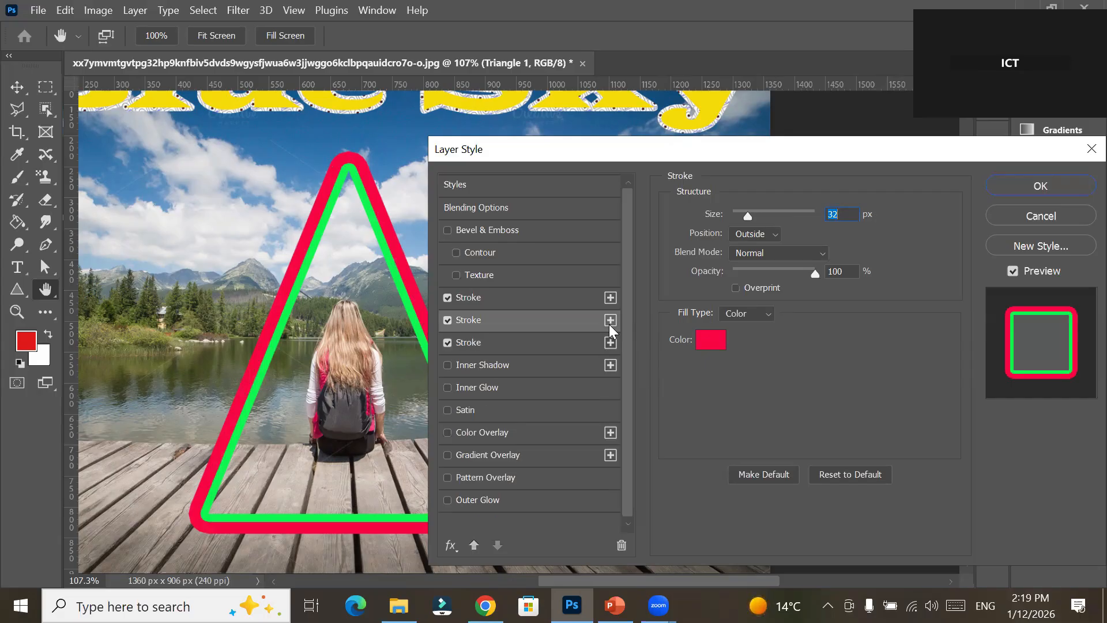
pyautogui.click(525, 342)
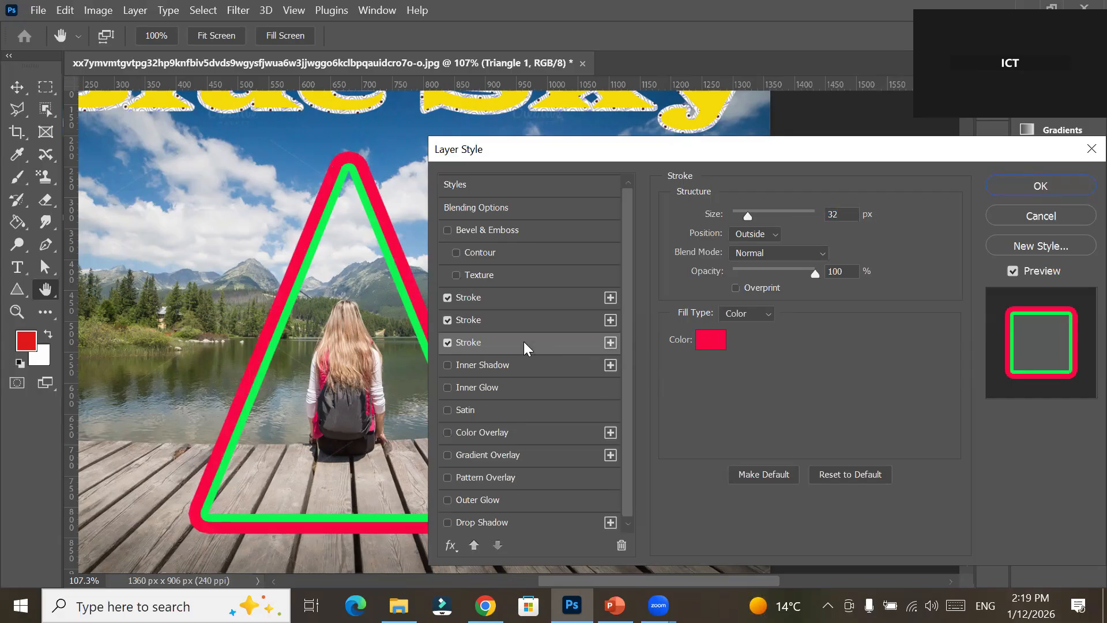
pyautogui.click(711, 339)
pyautogui.click(541, 312)
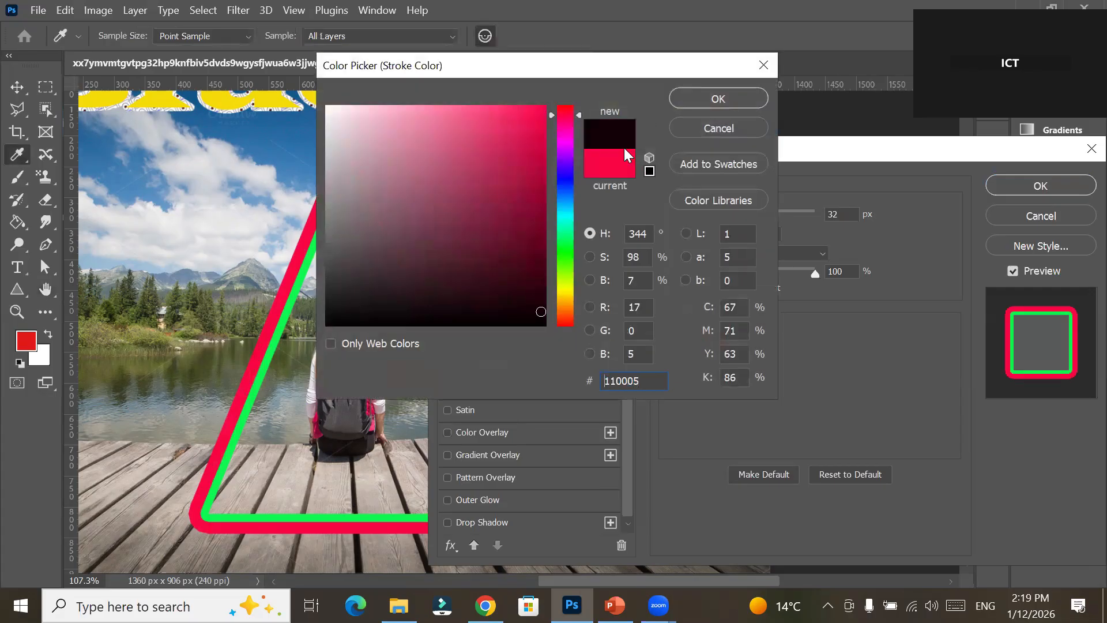
pyautogui.click(718, 99)
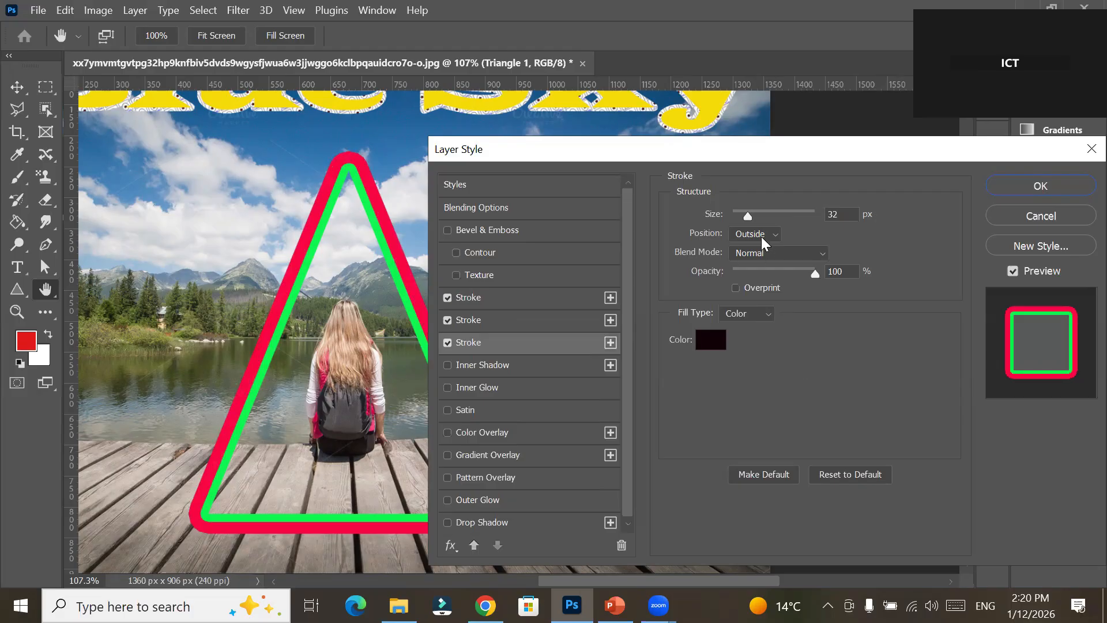
pyautogui.moveTo(748, 215); pyautogui.dragTo(755, 216)
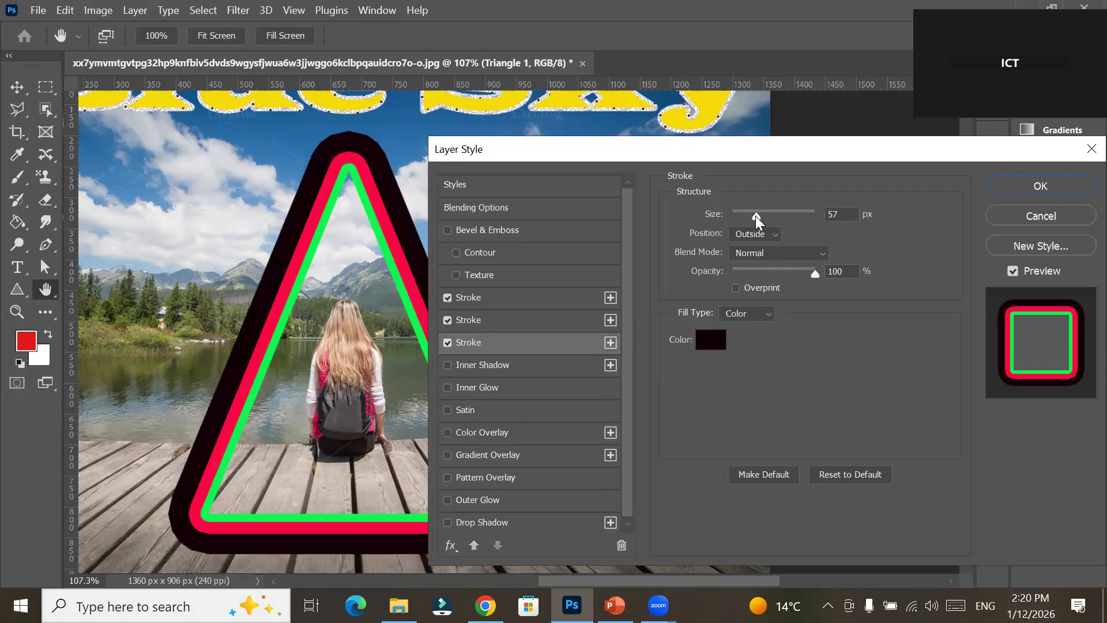
pyautogui.click(1038, 187)
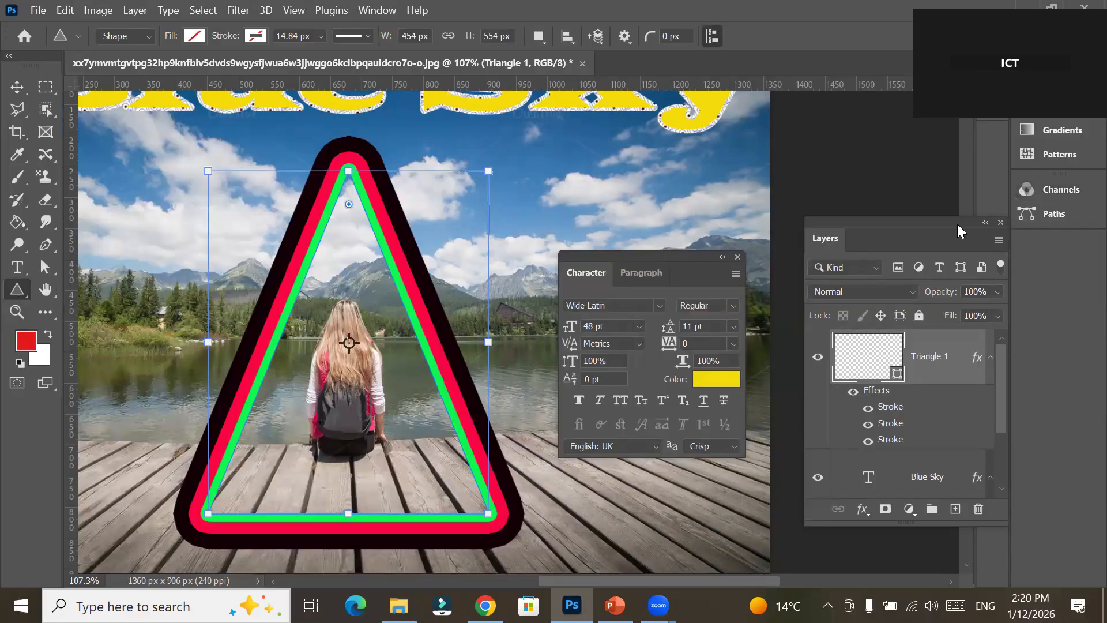
# Hide the triangle layer's three Stroke effects one by one and show them again from the black one inward.
pyautogui.click(868, 408)
pyautogui.click(868, 424)
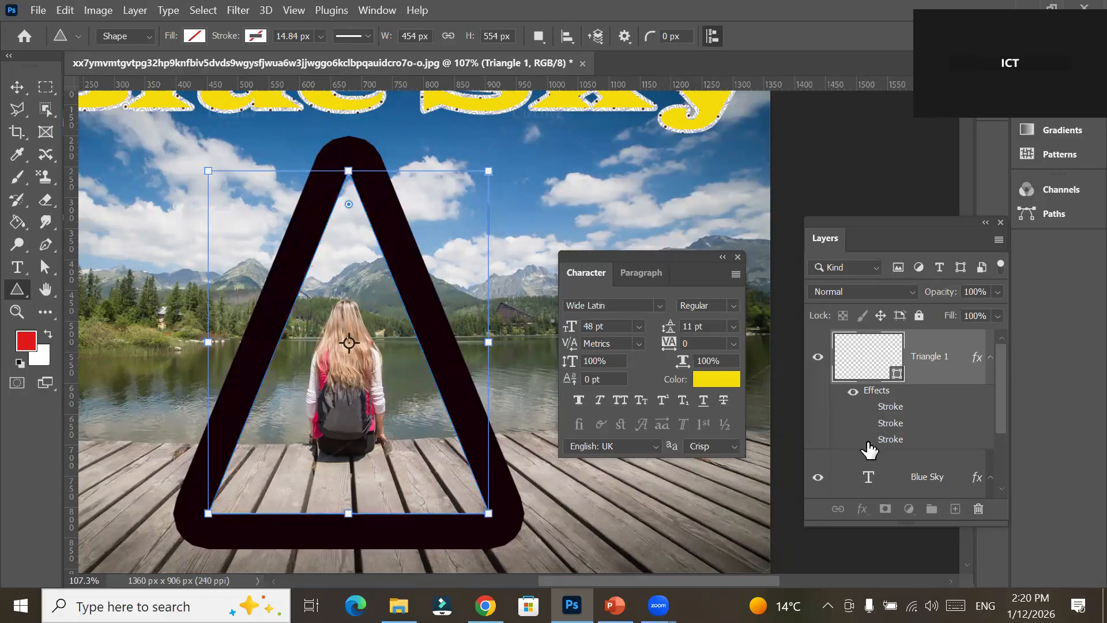
pyautogui.click(868, 441)
pyautogui.click(869, 442)
pyautogui.click(868, 425)
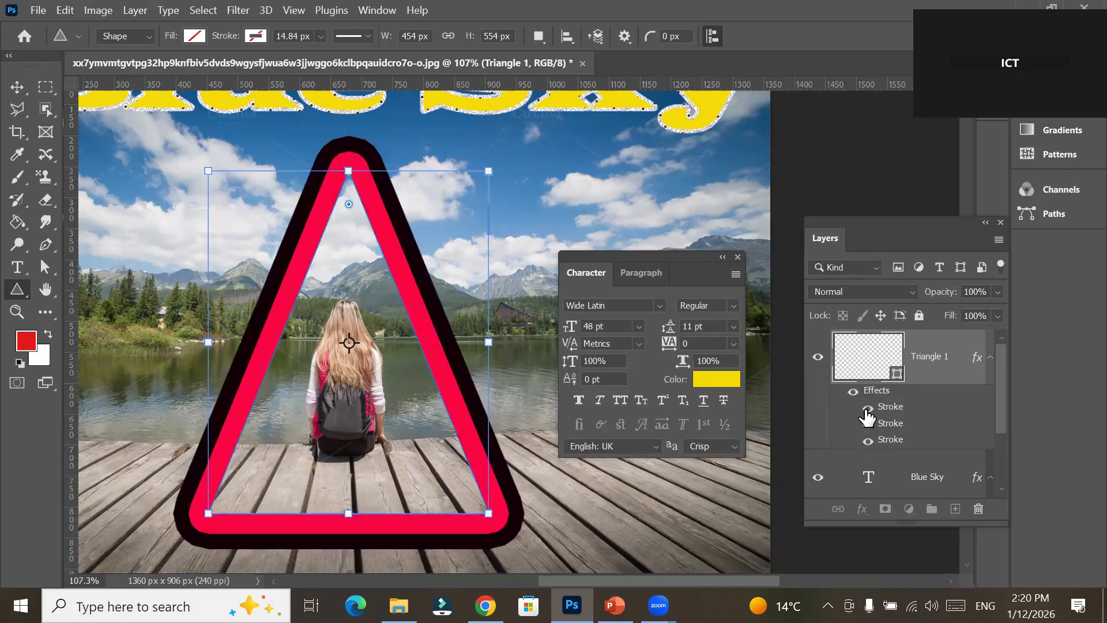
pyautogui.click(868, 408)
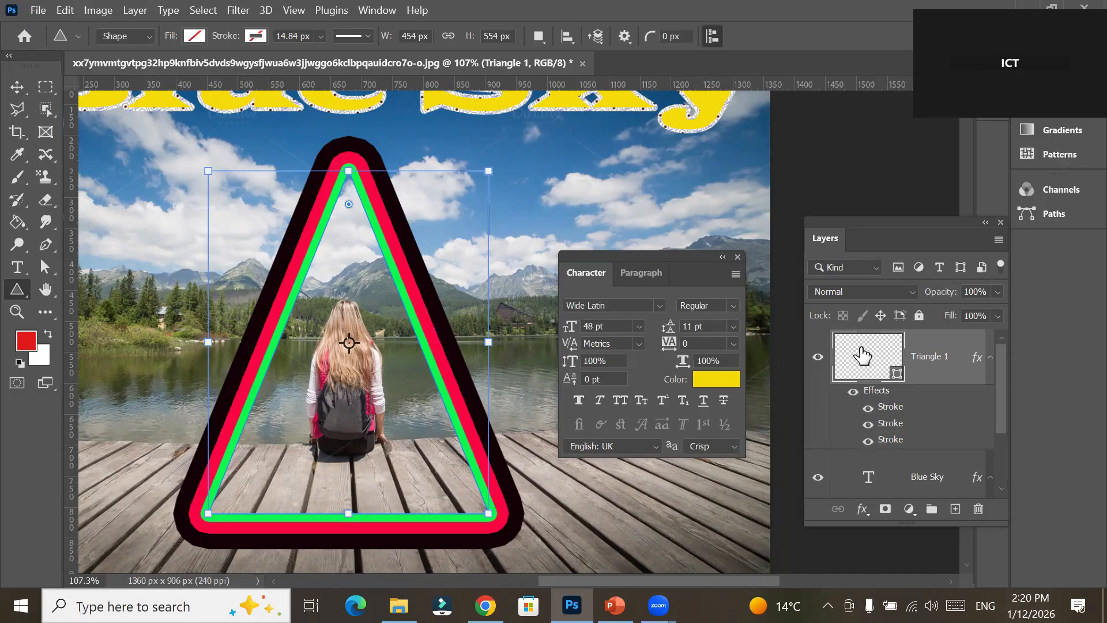
# Add a Color Overlay effect to the triangle layer and set its color to bright magenta (#fb0fbb).
pyautogui.click(860, 510)
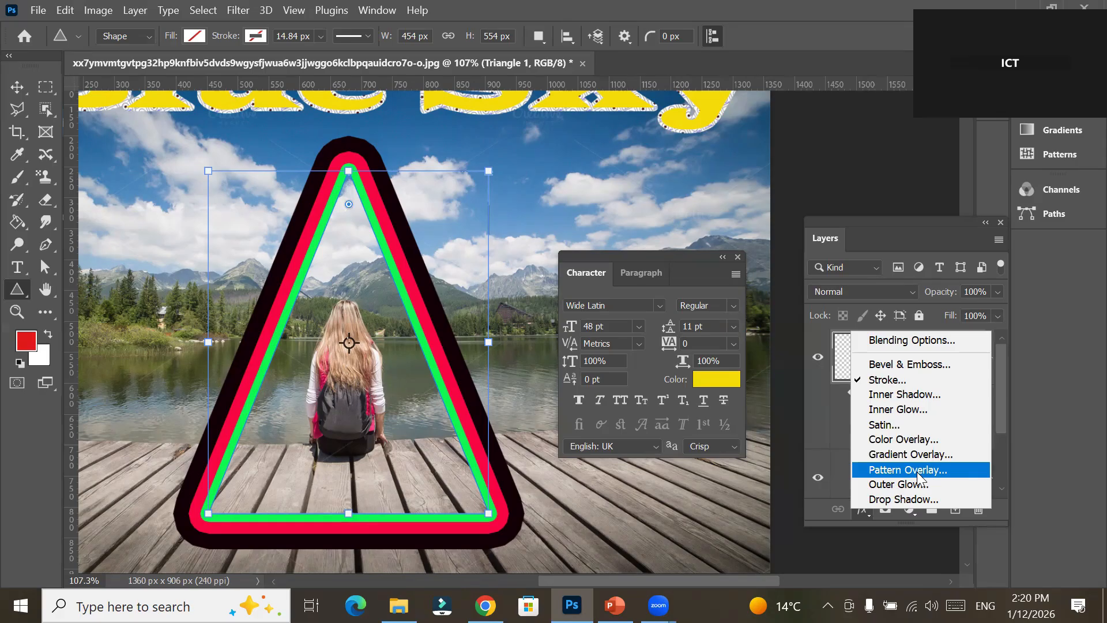
pyautogui.click(919, 441)
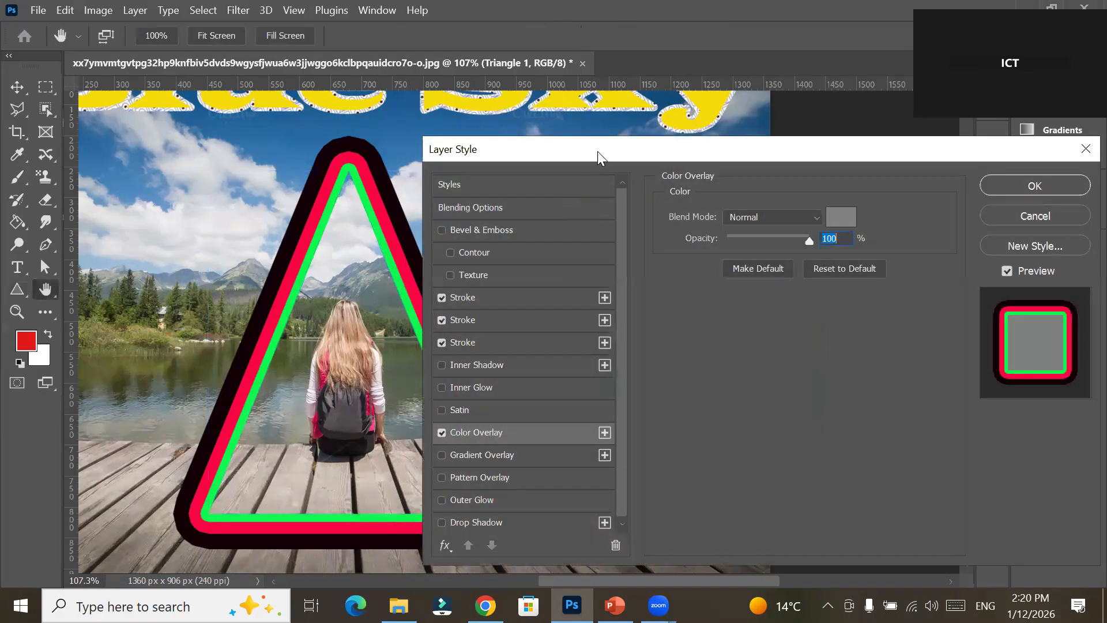
pyautogui.moveTo(604, 151); pyautogui.dragTo(585, 49)
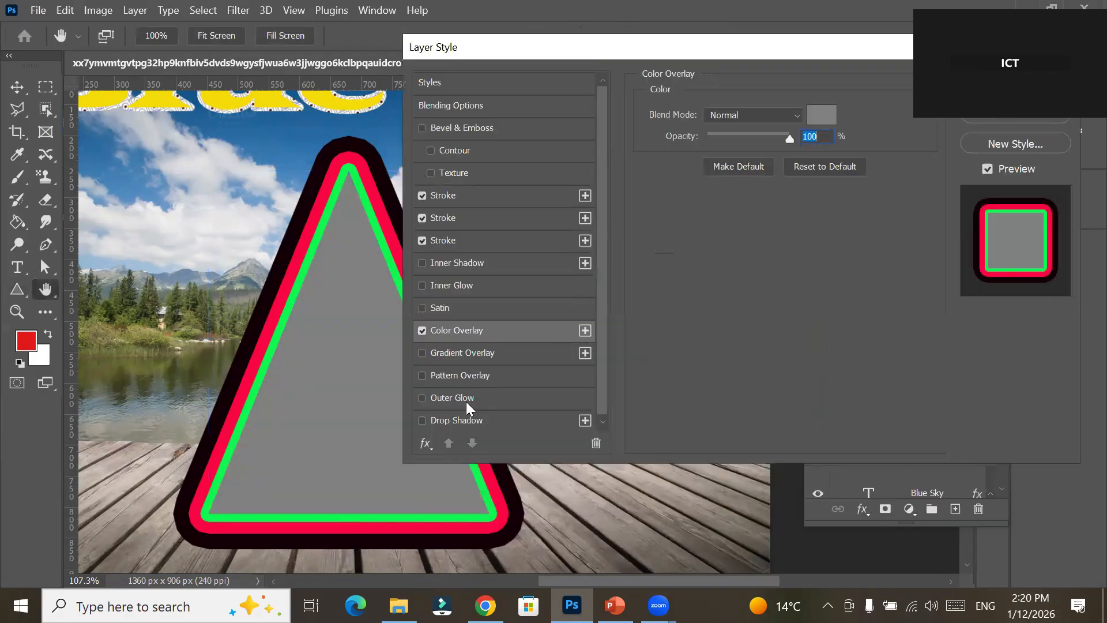
pyautogui.moveTo(656, 46); pyautogui.dragTo(679, 147)
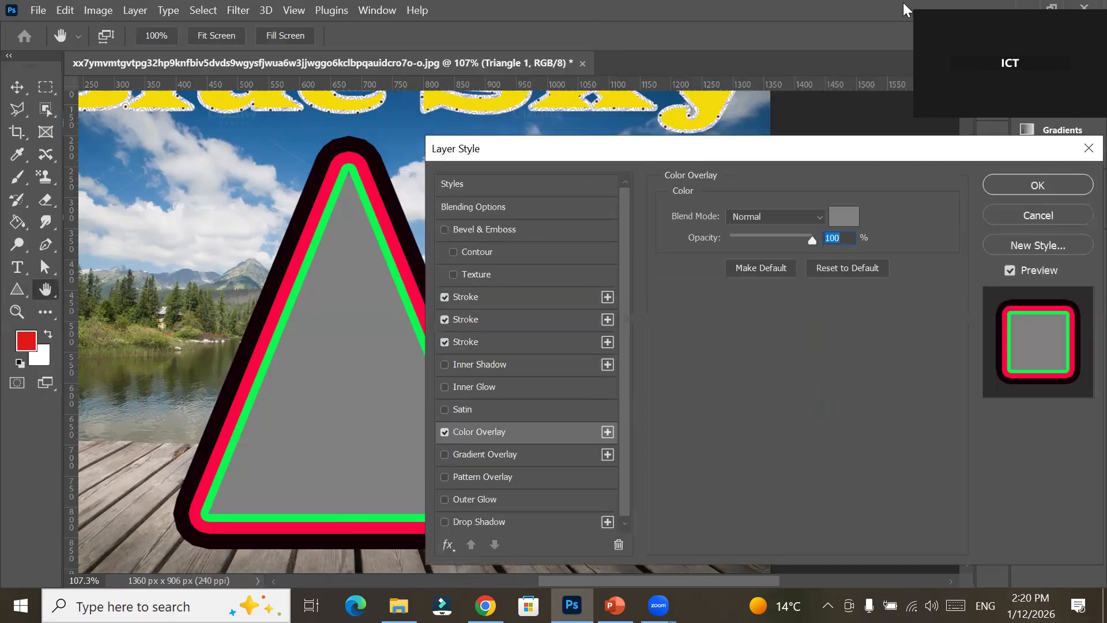
pyautogui.click(842, 222)
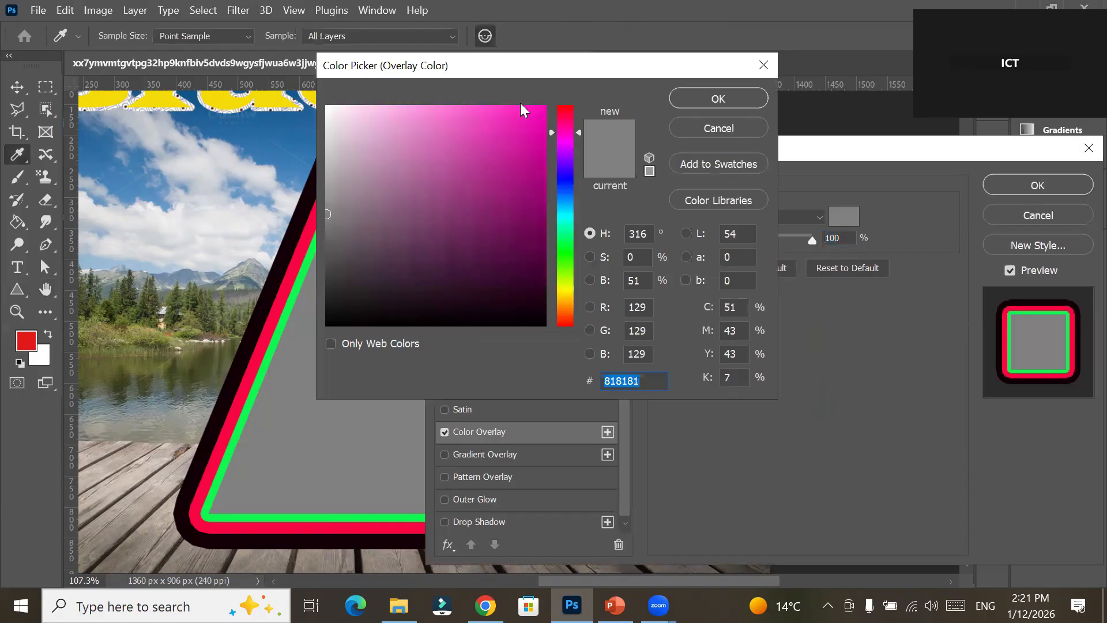
pyautogui.click(532, 107)
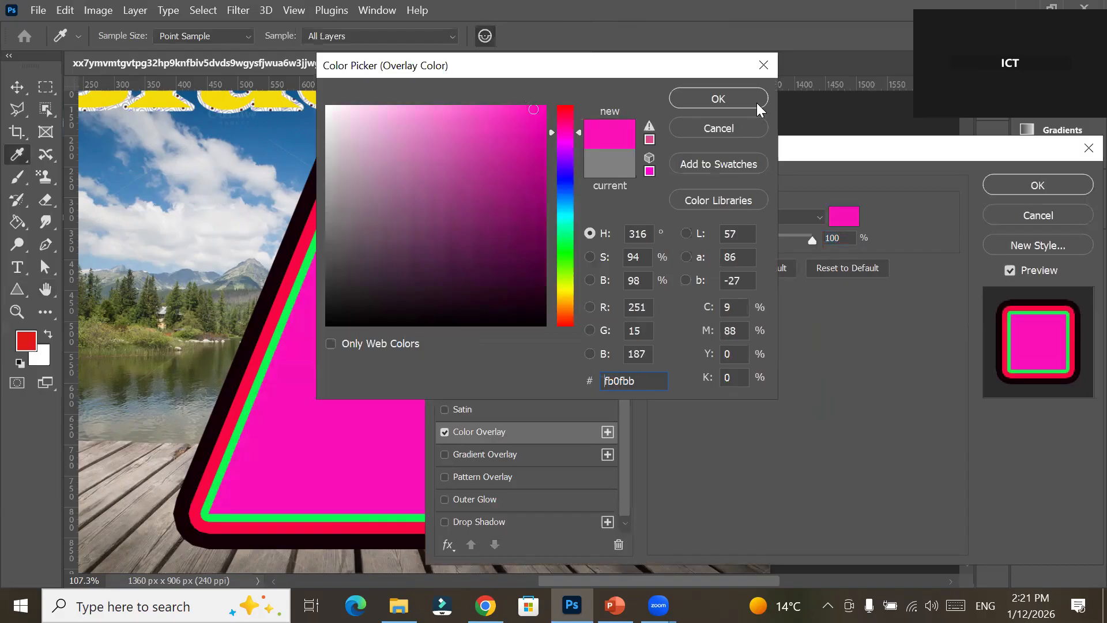
pyautogui.press('Return')
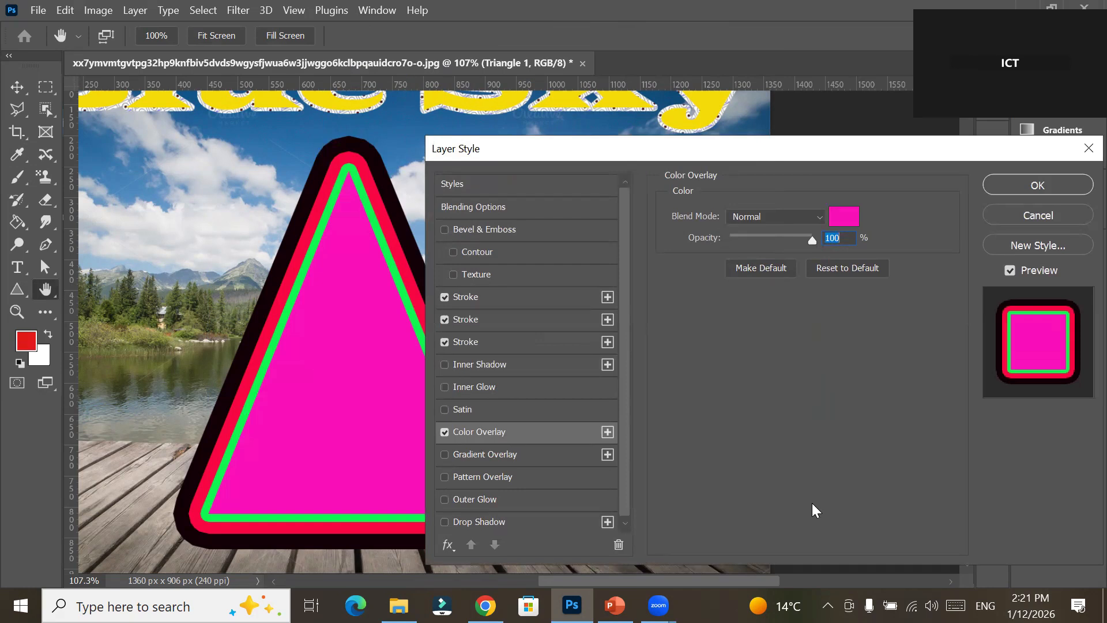
# Try different opacities for the magenta Color Overlay and leave it at 41%.
pyautogui.moveTo(814, 239); pyautogui.dragTo(786, 239)
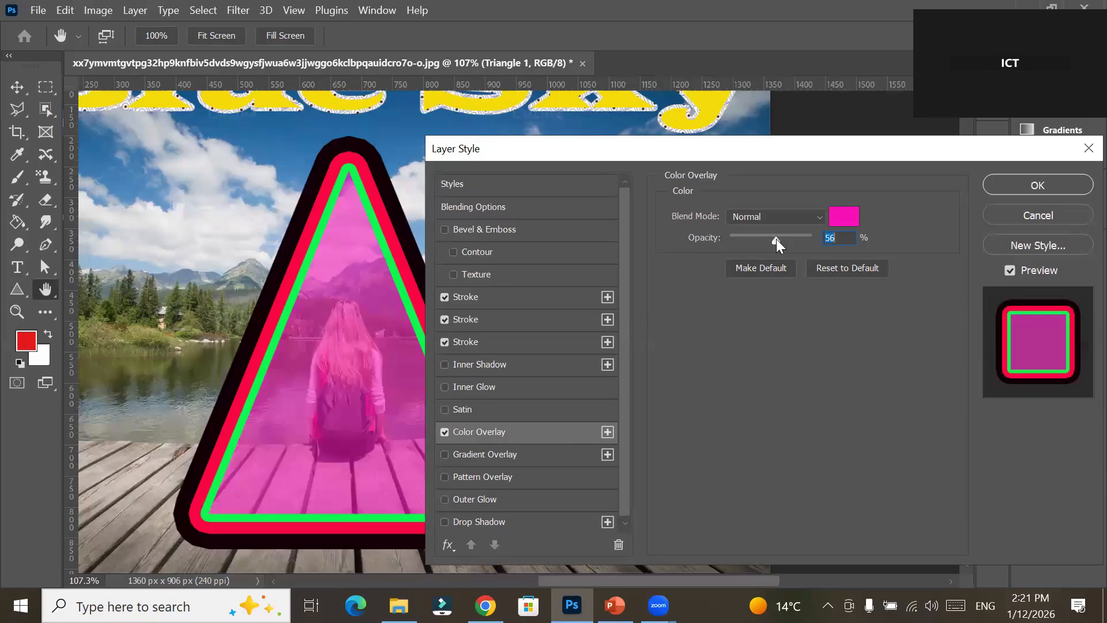
pyautogui.moveTo(776, 239); pyautogui.dragTo(818, 241)
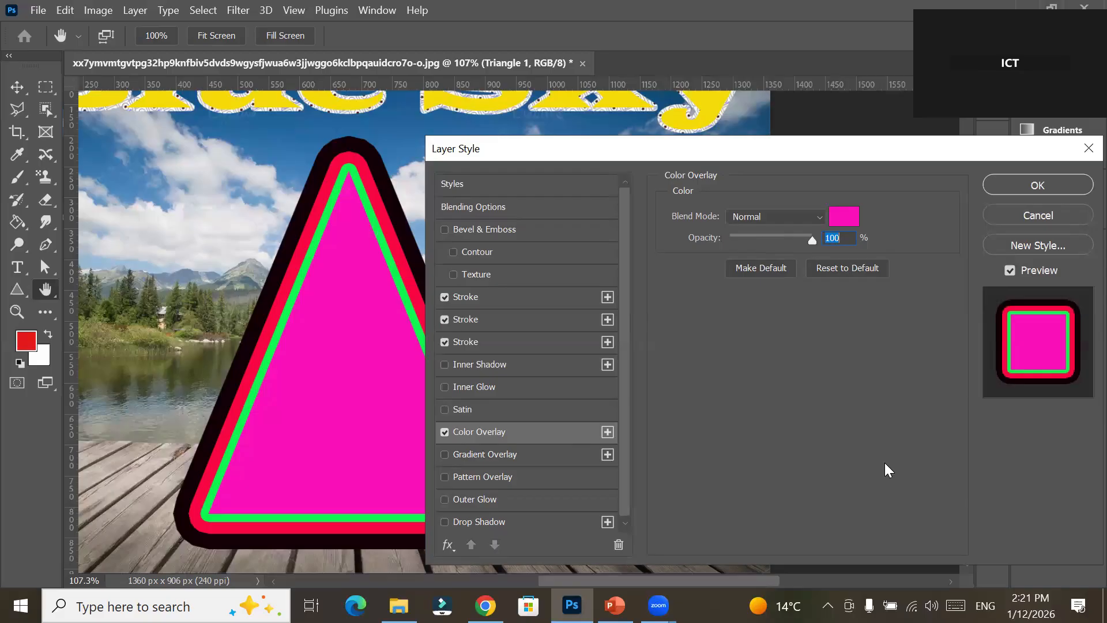
pyautogui.moveTo(811, 238); pyautogui.dragTo(764, 240)
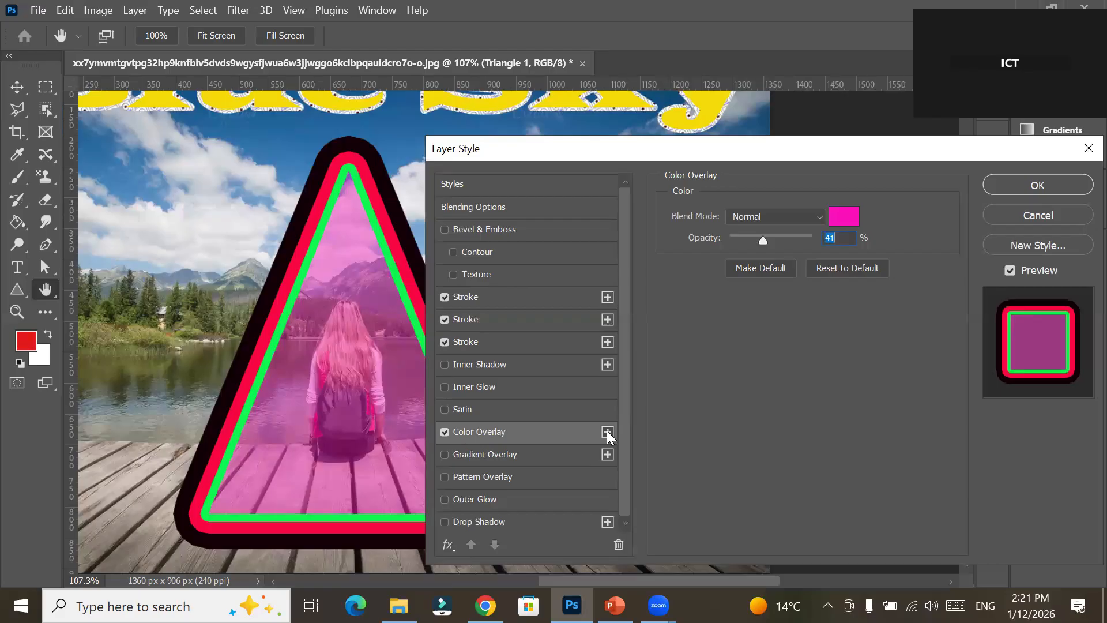
# Enable a Pattern Overlay on the triangle and choose the custom star pattern with the ICT lettering.
pyautogui.click(445, 477)
pyautogui.click(472, 477)
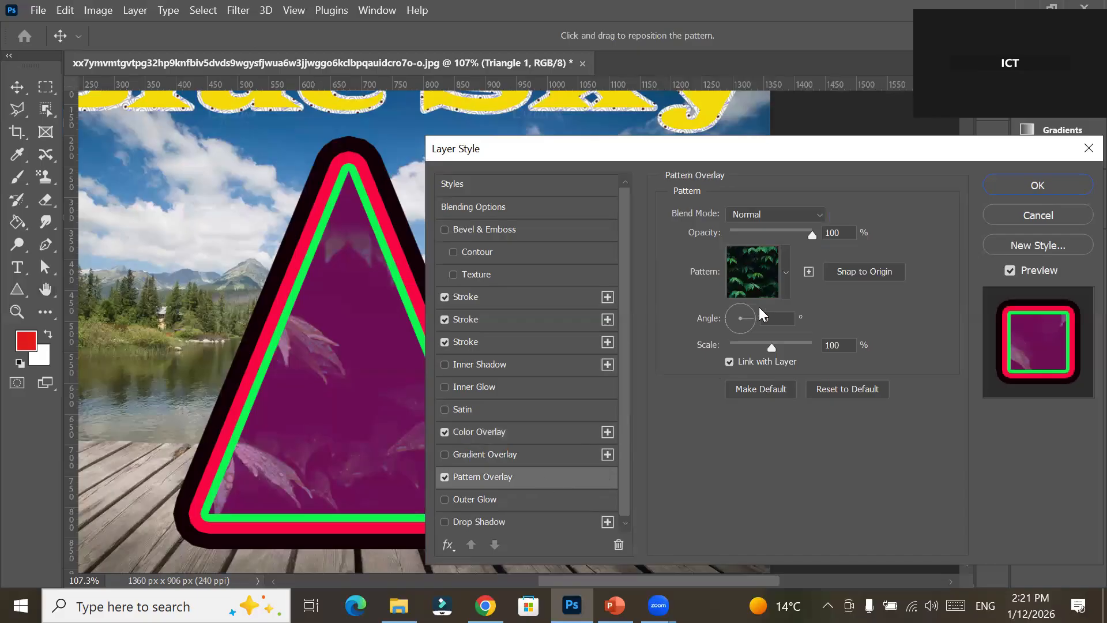
pyautogui.click(786, 282)
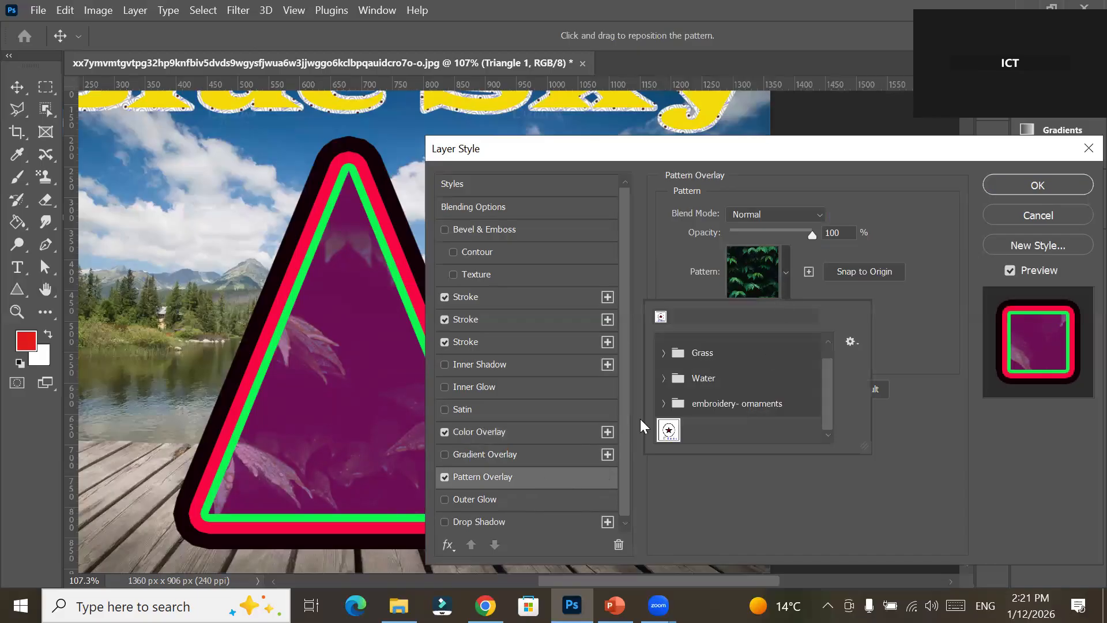
pyautogui.click(668, 431)
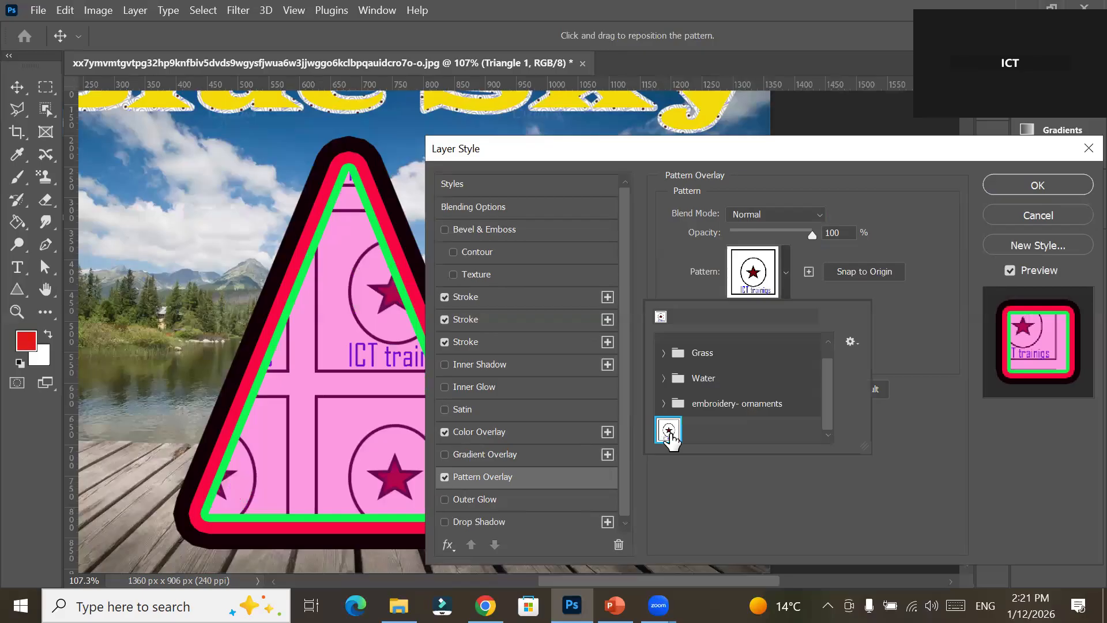
pyautogui.click(658, 264)
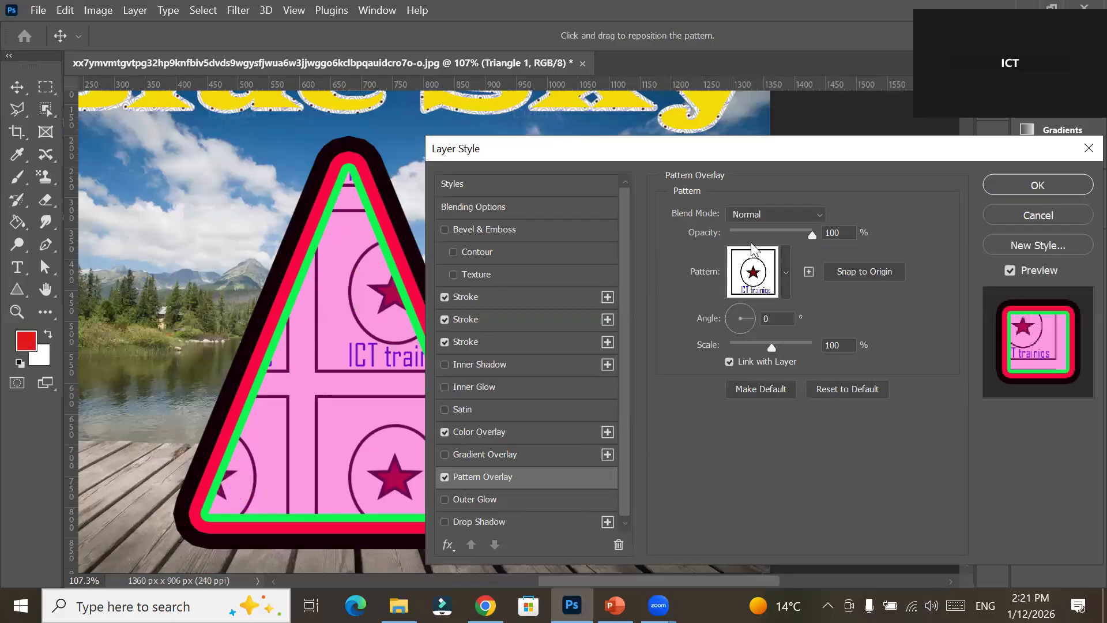
# Set the Pattern Overlay's opacity to 39% and scale to 45%, and apply the layer style.
pyautogui.moveTo(812, 232); pyautogui.dragTo(761, 233)
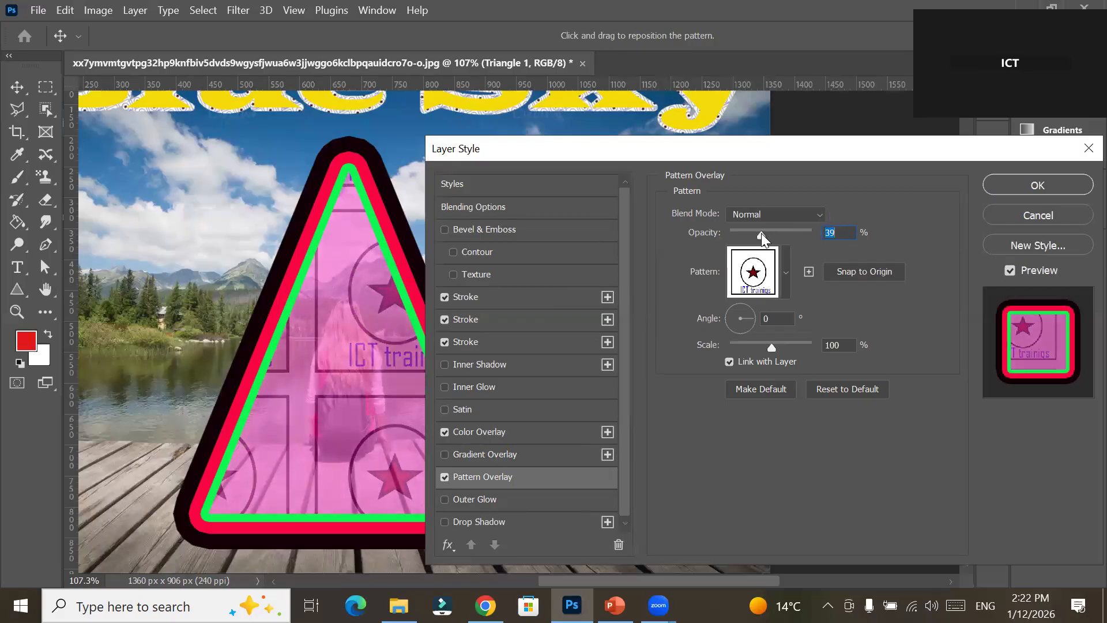
pyautogui.moveTo(770, 348); pyautogui.dragTo(748, 345)
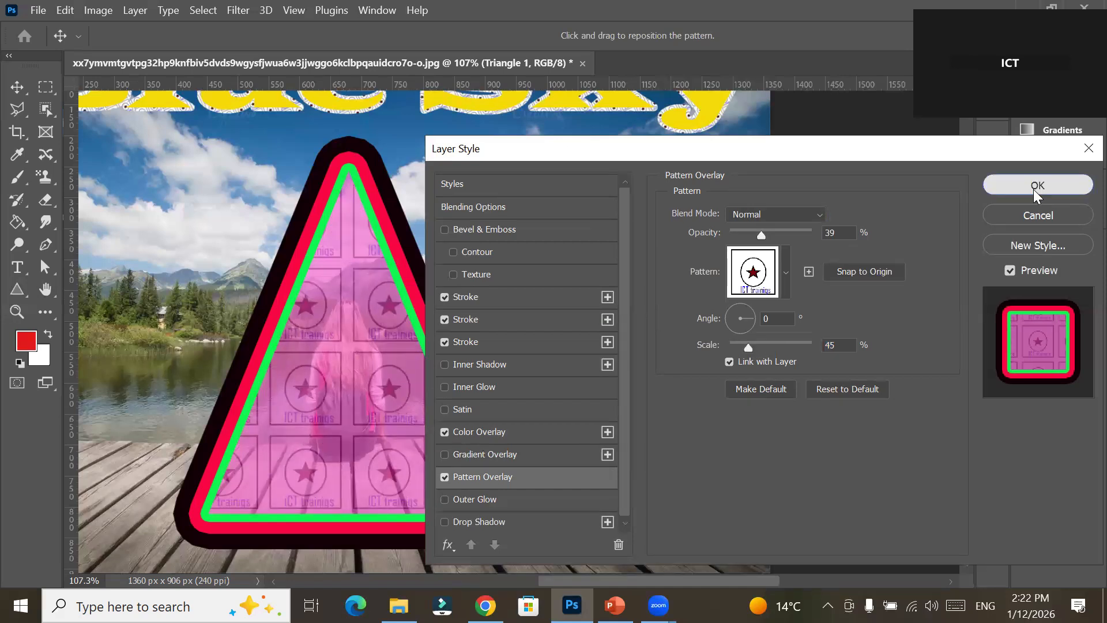
pyautogui.click(1034, 188)
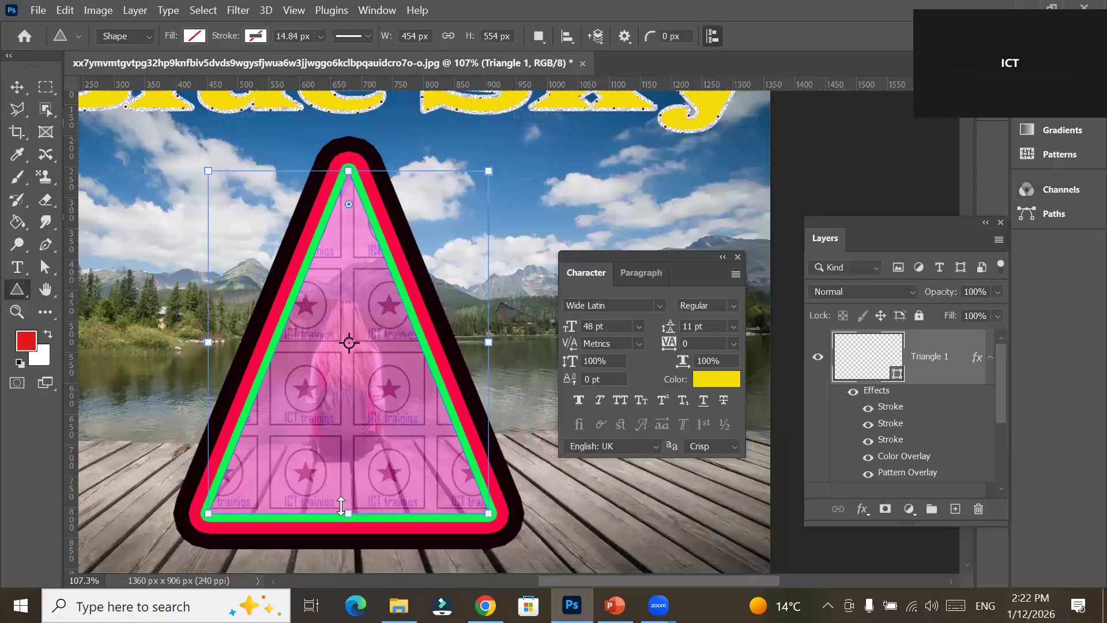
# Add a Gradient Overlay effect to the triangle layer using the Purple_10 preset.
pyautogui.scroll(3, 352, 446)
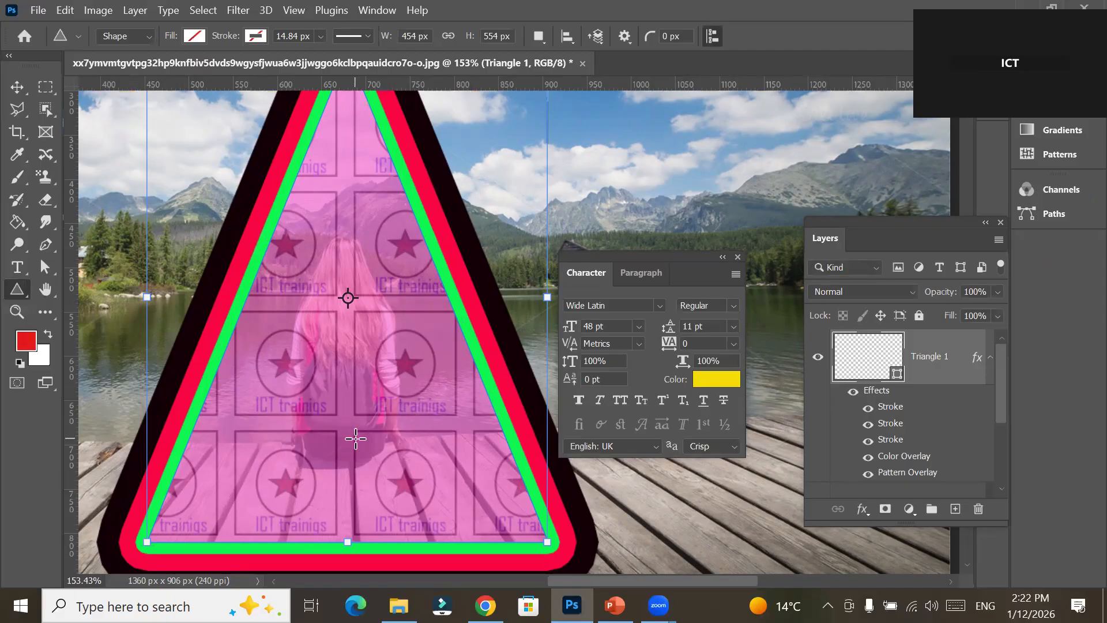
pyautogui.click(863, 510)
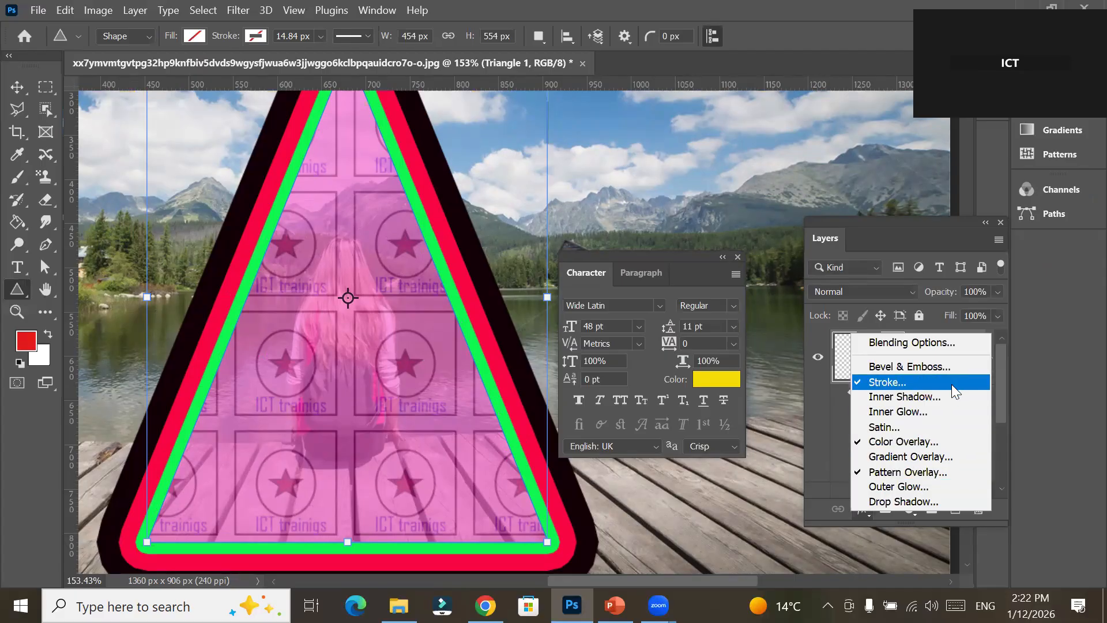
pyautogui.click(947, 451)
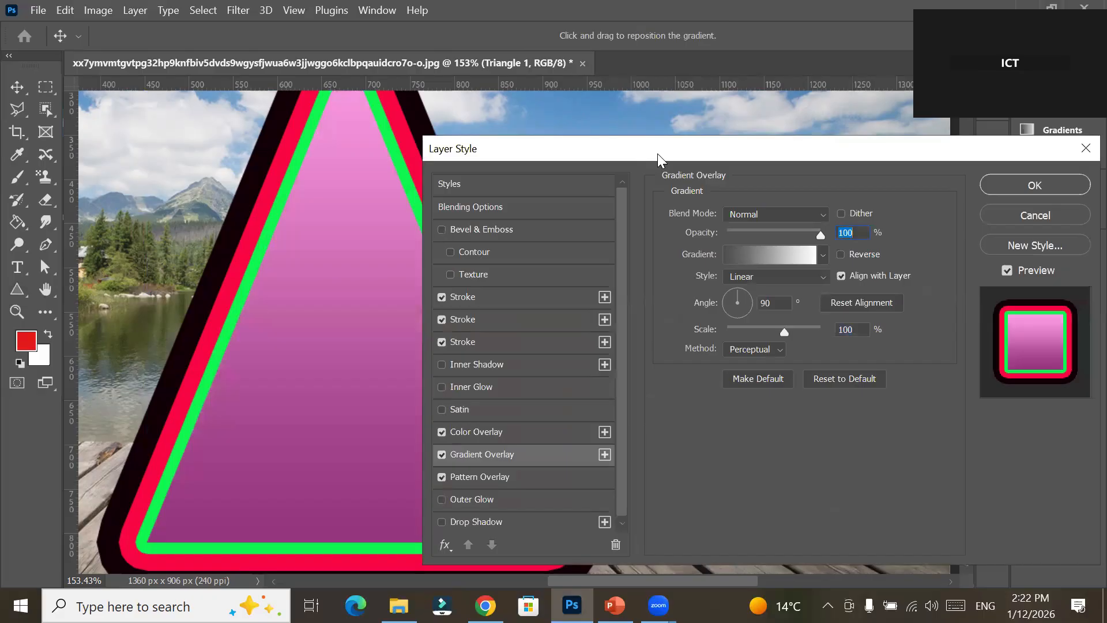
pyautogui.moveTo(657, 153); pyautogui.dragTo(817, 141)
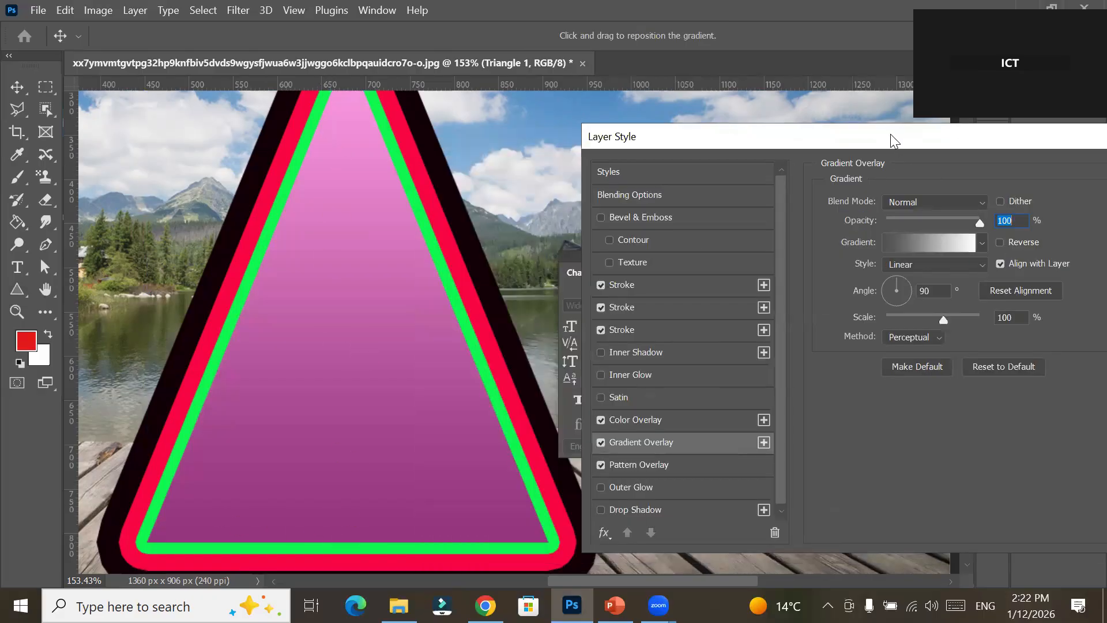
pyautogui.moveTo(891, 134); pyautogui.dragTo(699, 149)
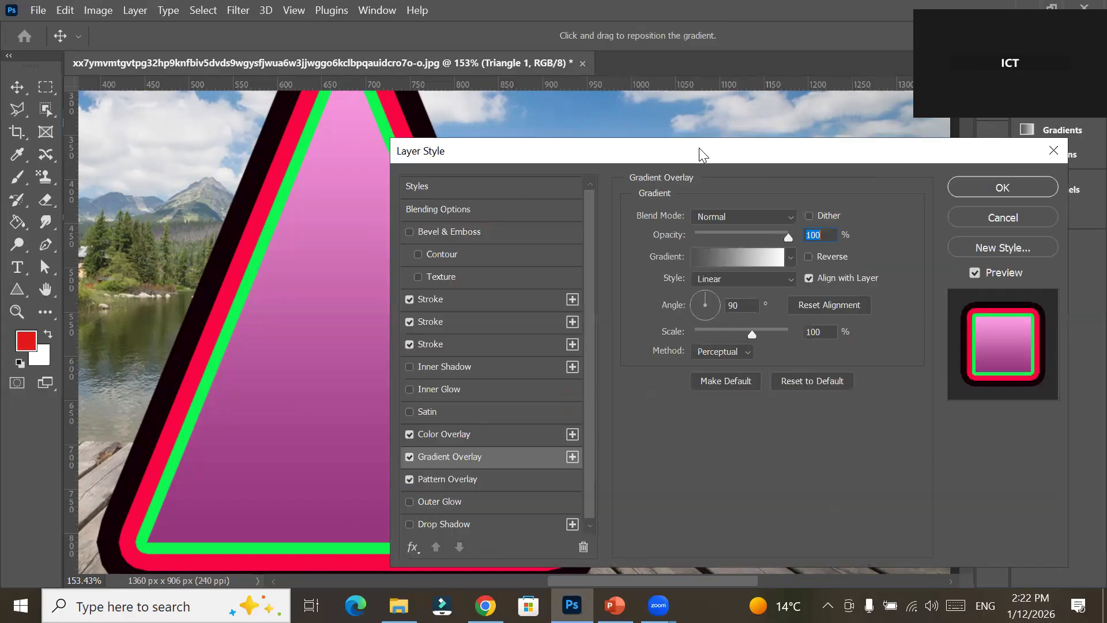
pyautogui.click(790, 259)
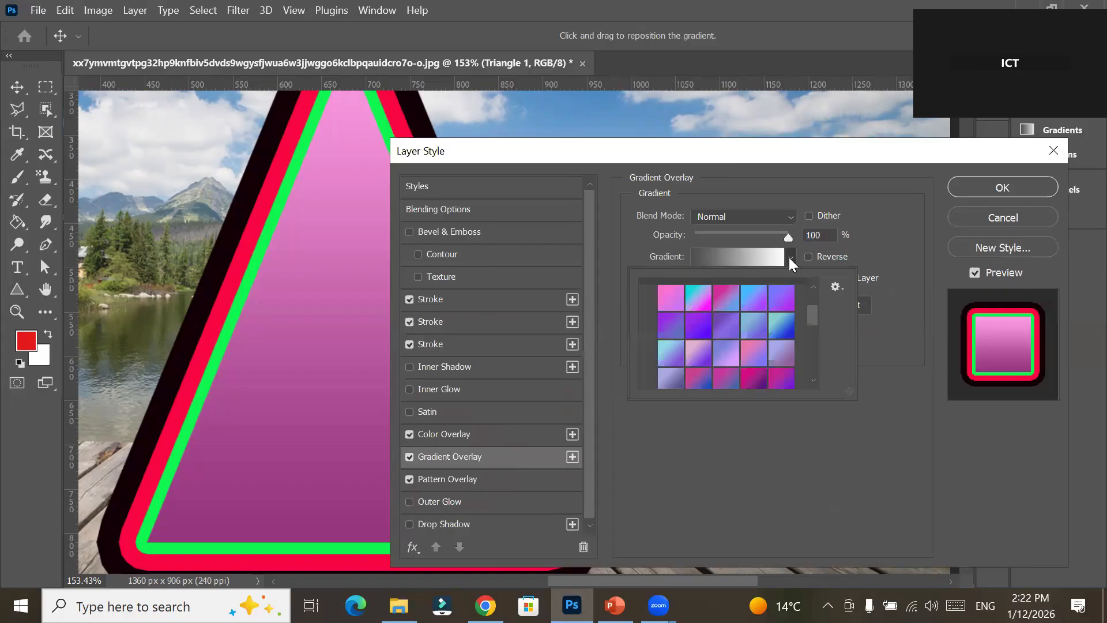
pyautogui.click(786, 327)
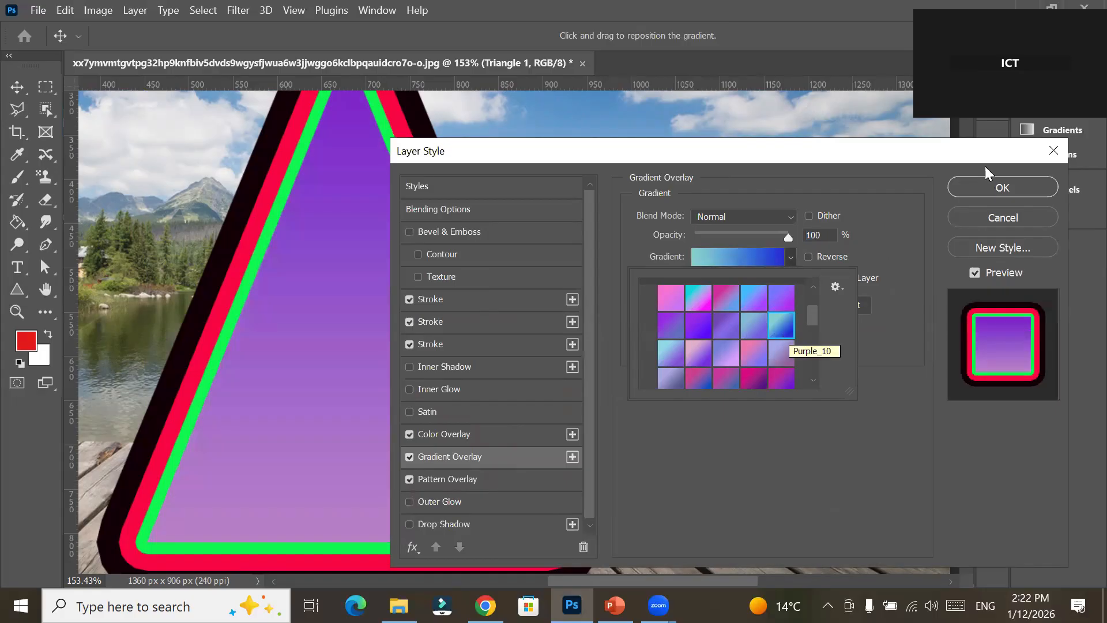
pyautogui.click(765, 159)
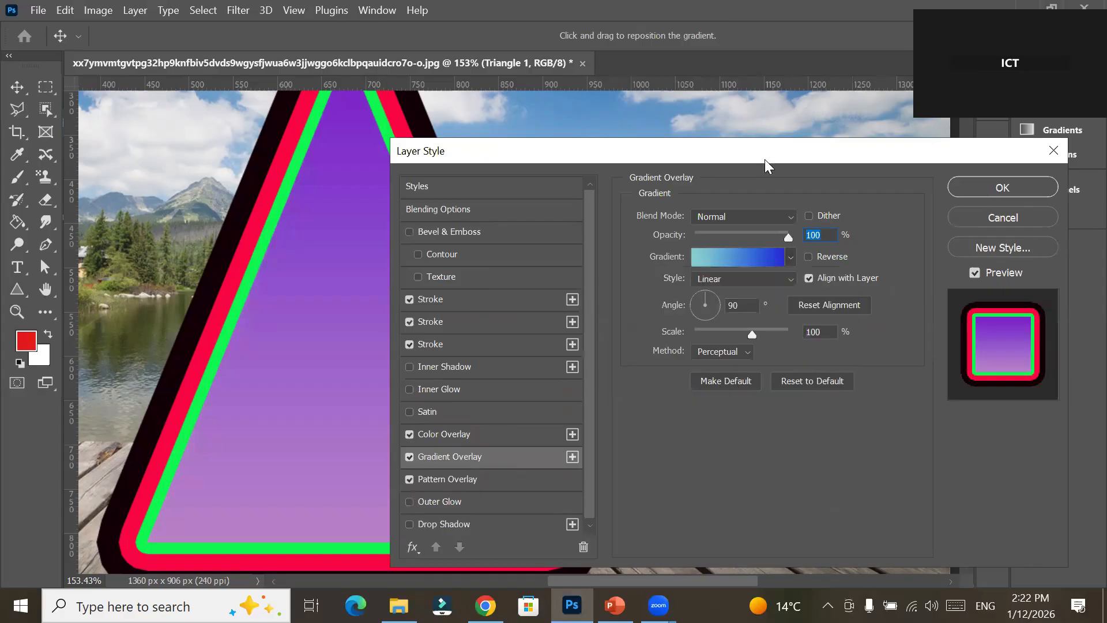
# Lower the Gradient Overlay's opacity to 47% and apply the layer style.
pyautogui.moveTo(765, 159); pyautogui.dragTo(877, 193)
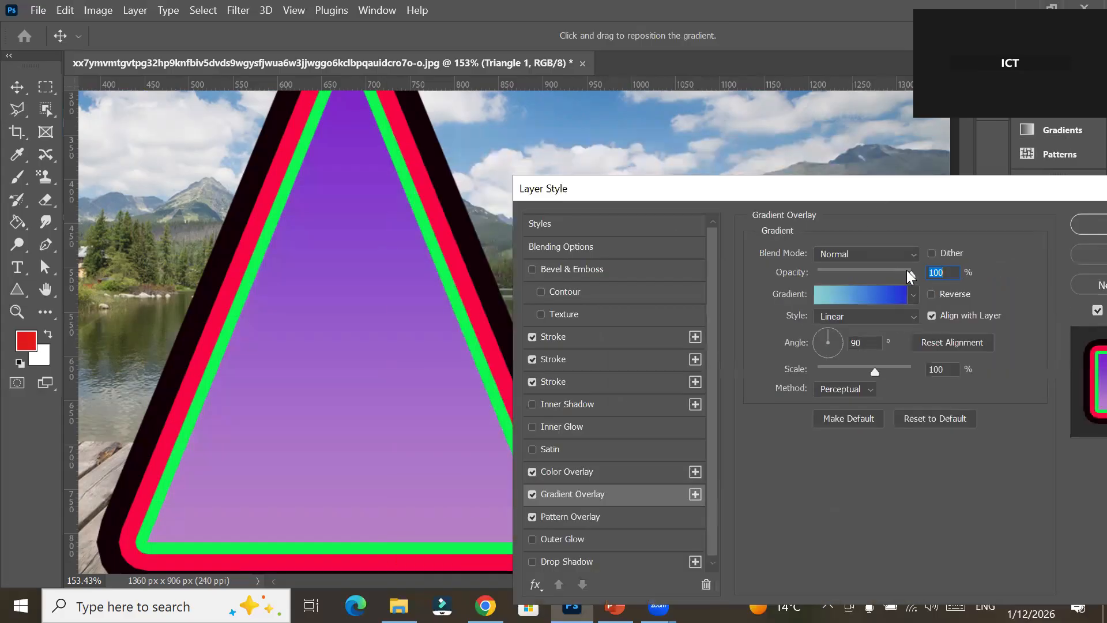
pyautogui.moveTo(909, 275); pyautogui.dragTo(860, 271)
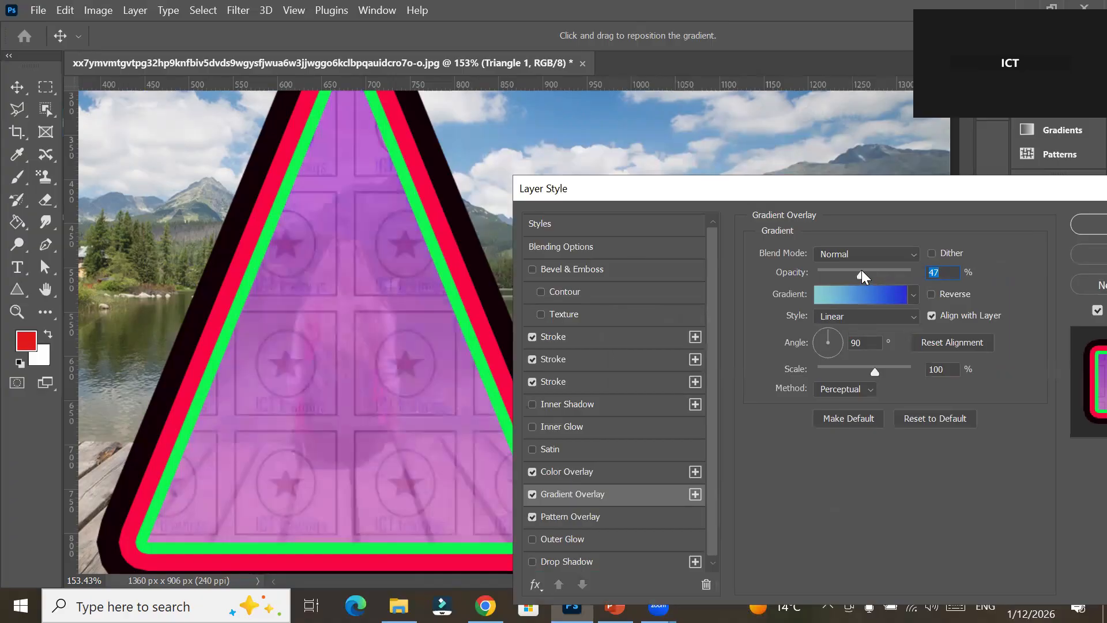
pyautogui.click(1091, 225)
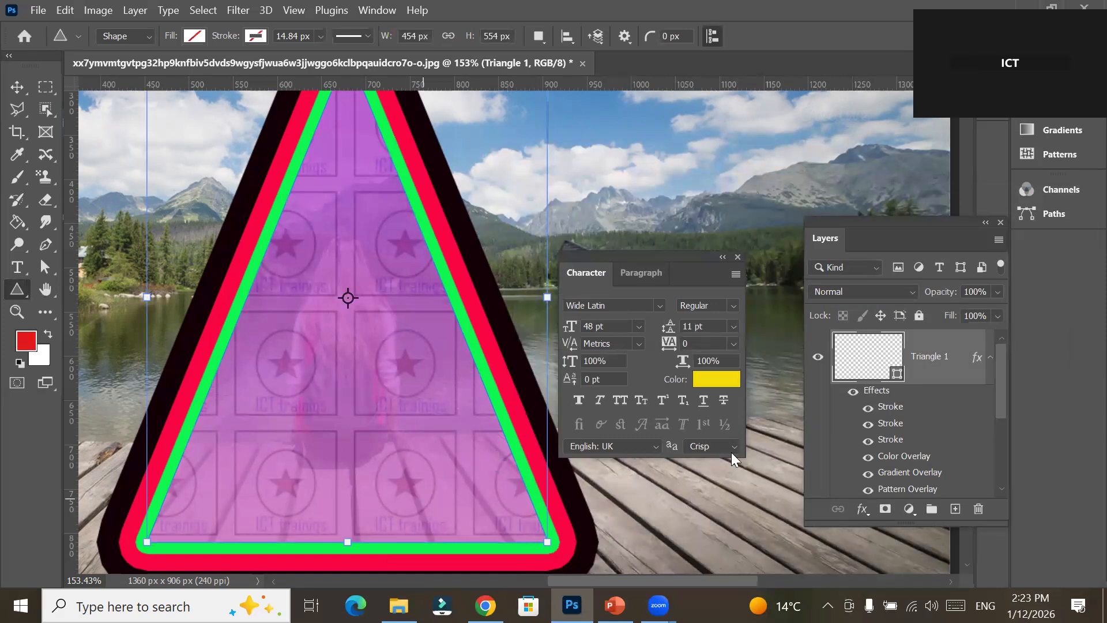
pyautogui.click(862, 510)
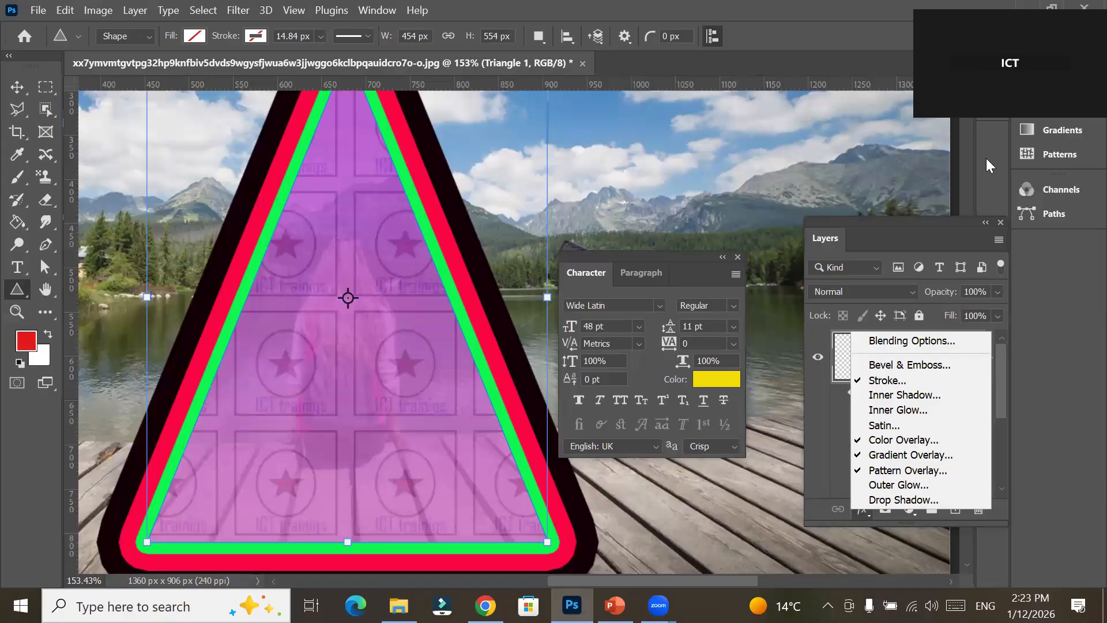
pyautogui.click(698, 164)
# Turn off the Stroke effect in the Blue Sky text layer's style settings.
pyautogui.scroll(5, 698, 164)
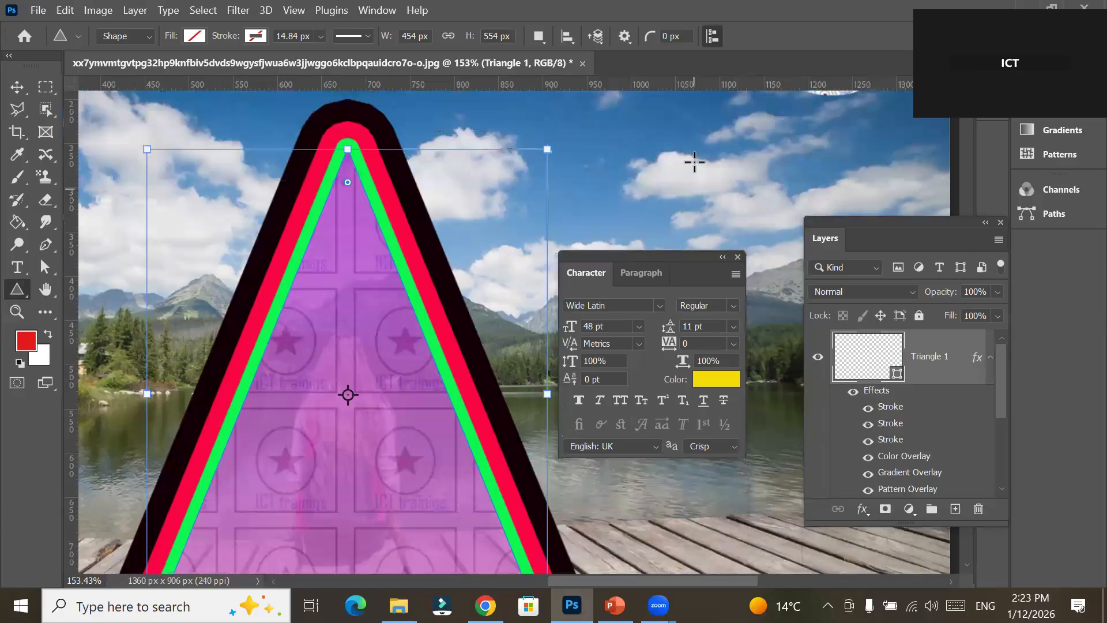
pyautogui.scroll(3, 698, 164)
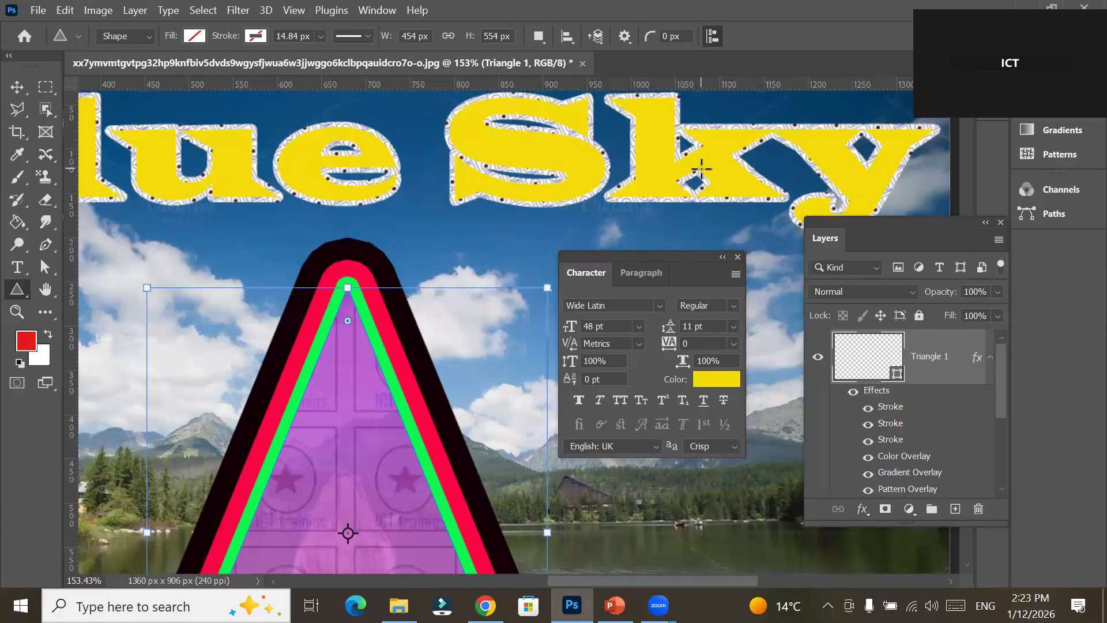
pyautogui.moveTo(998, 395); pyautogui.dragTo(1003, 459)
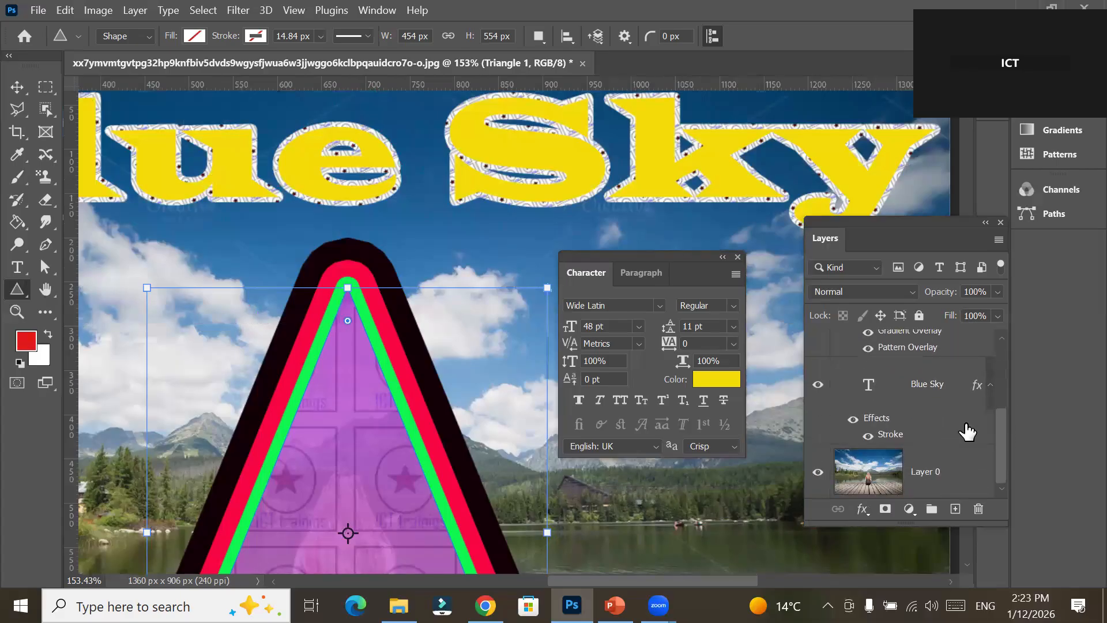
pyautogui.click(923, 387)
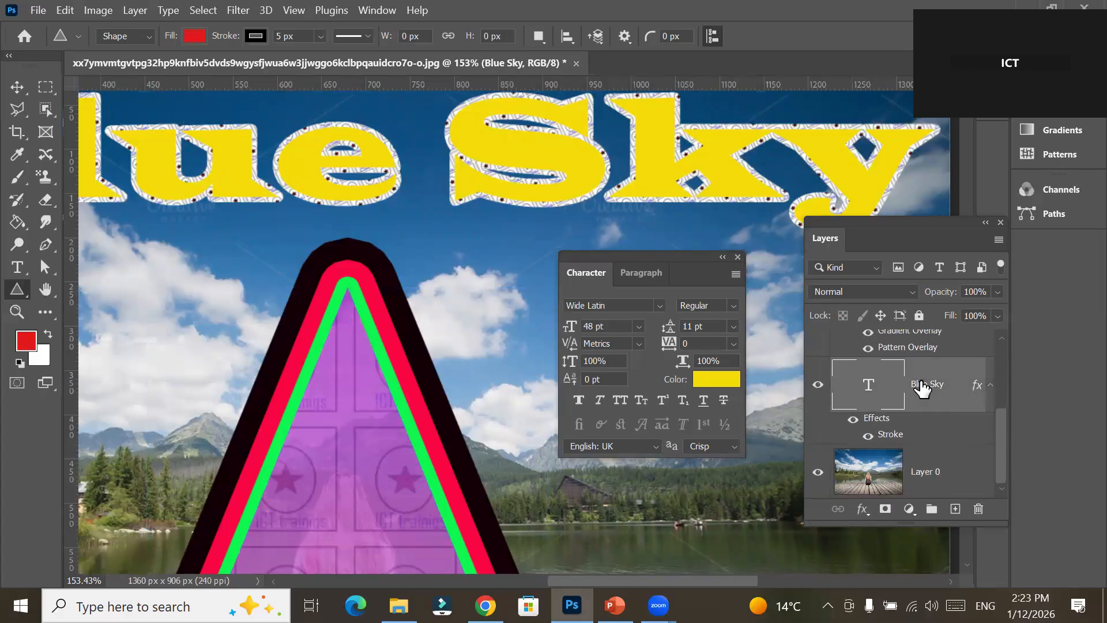
pyautogui.click(864, 510)
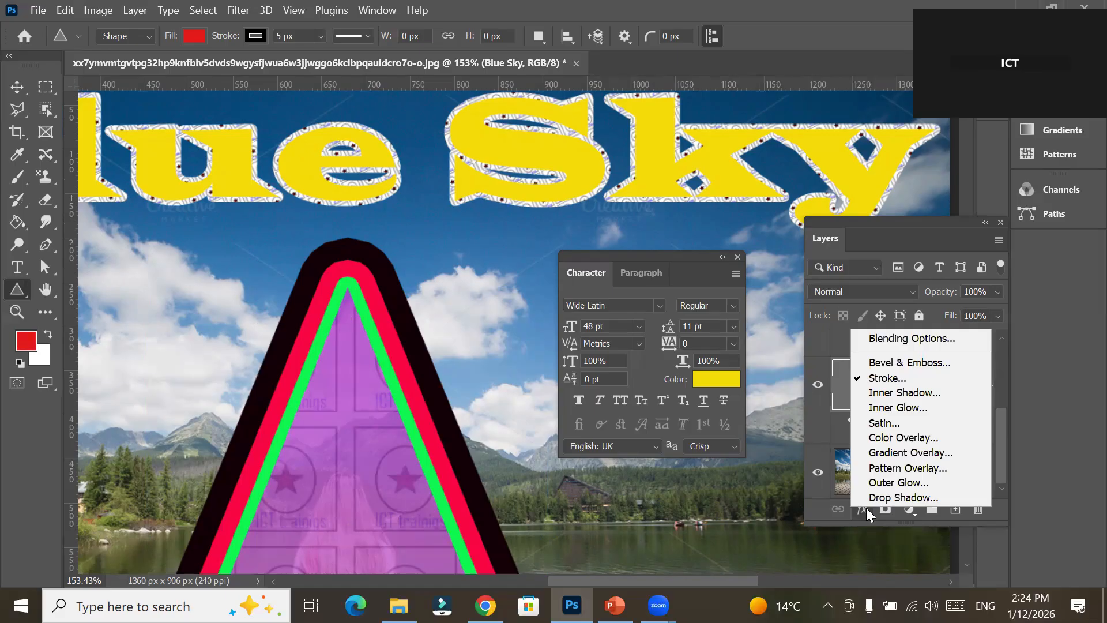
pyautogui.click(887, 378)
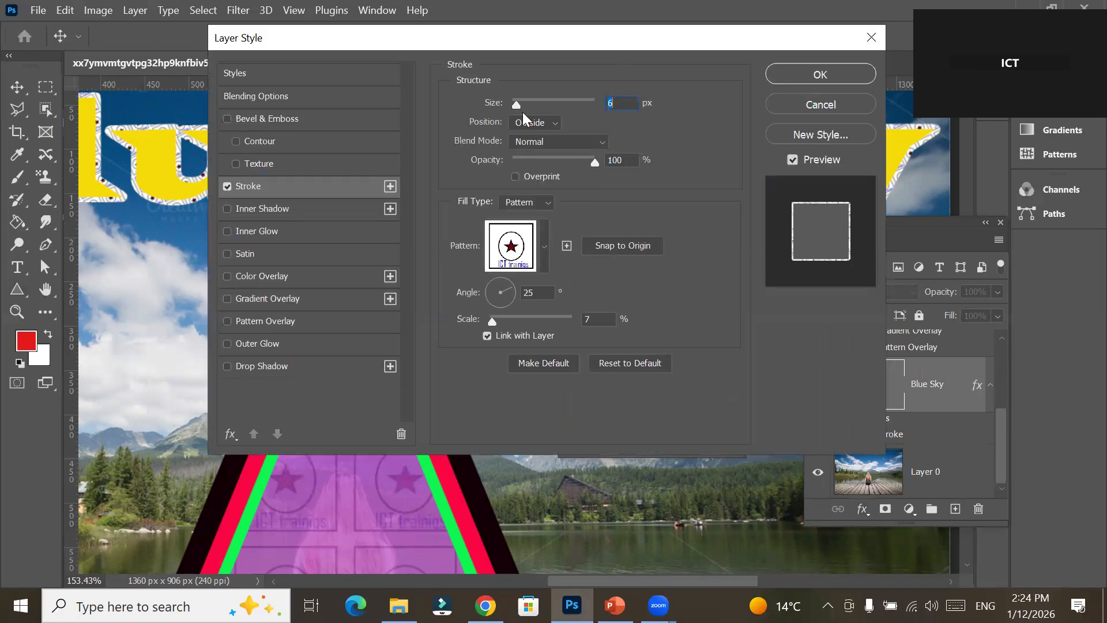
pyautogui.click(227, 186)
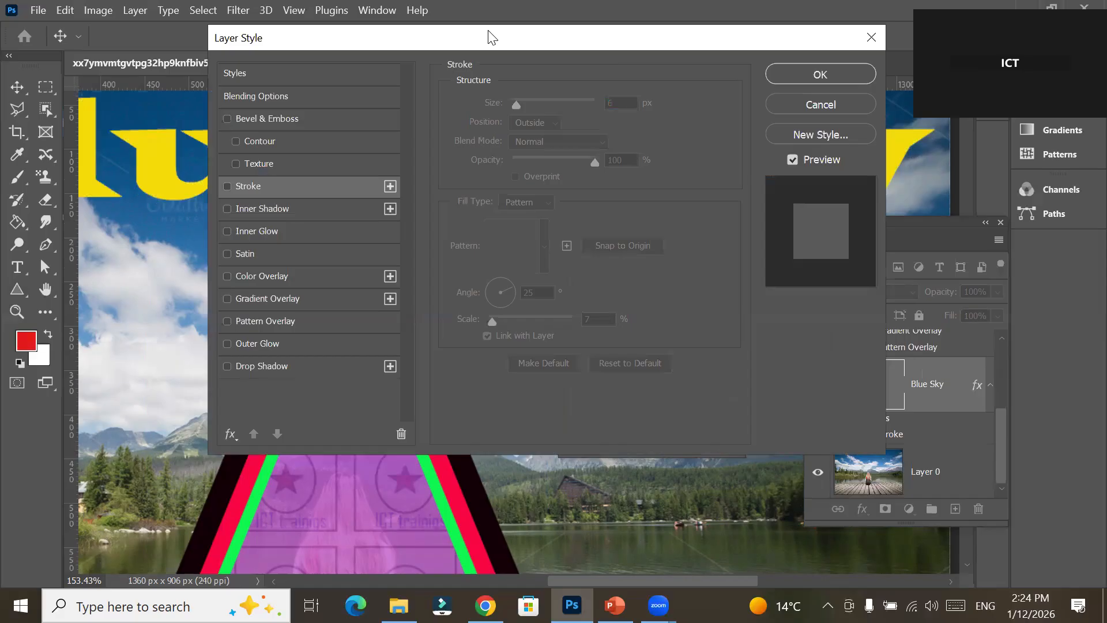
pyautogui.moveTo(488, 31); pyautogui.dragTo(569, 233)
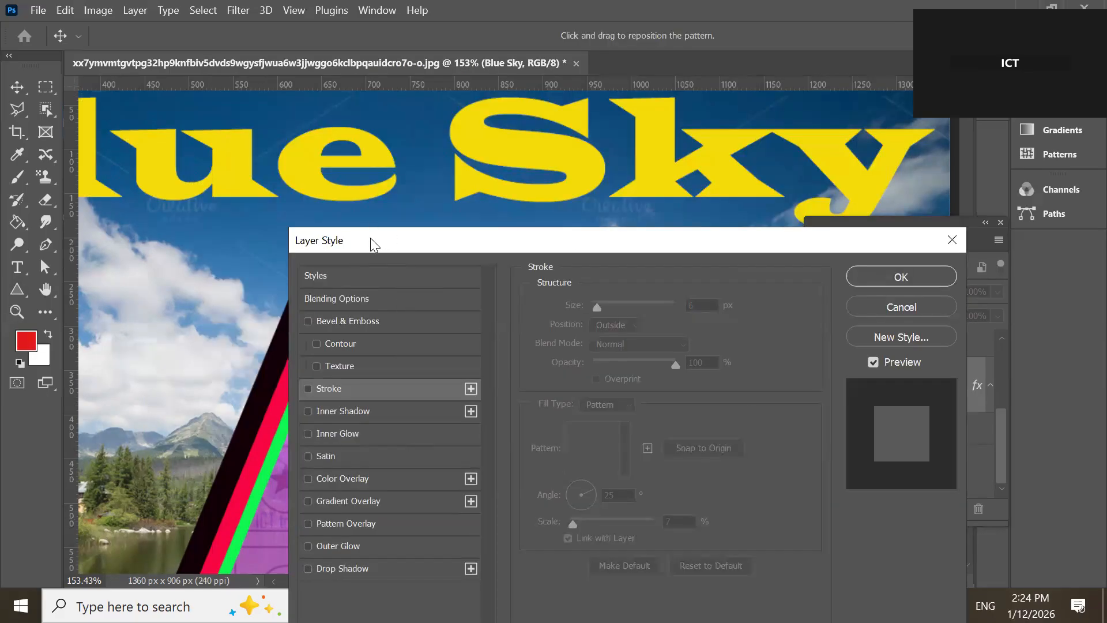
# Enable a Drop Shadow effect on the Blue Sky text and show its settings.
pyautogui.moveTo(371, 237); pyautogui.dragTo(544, 176)
pyautogui.click(482, 507)
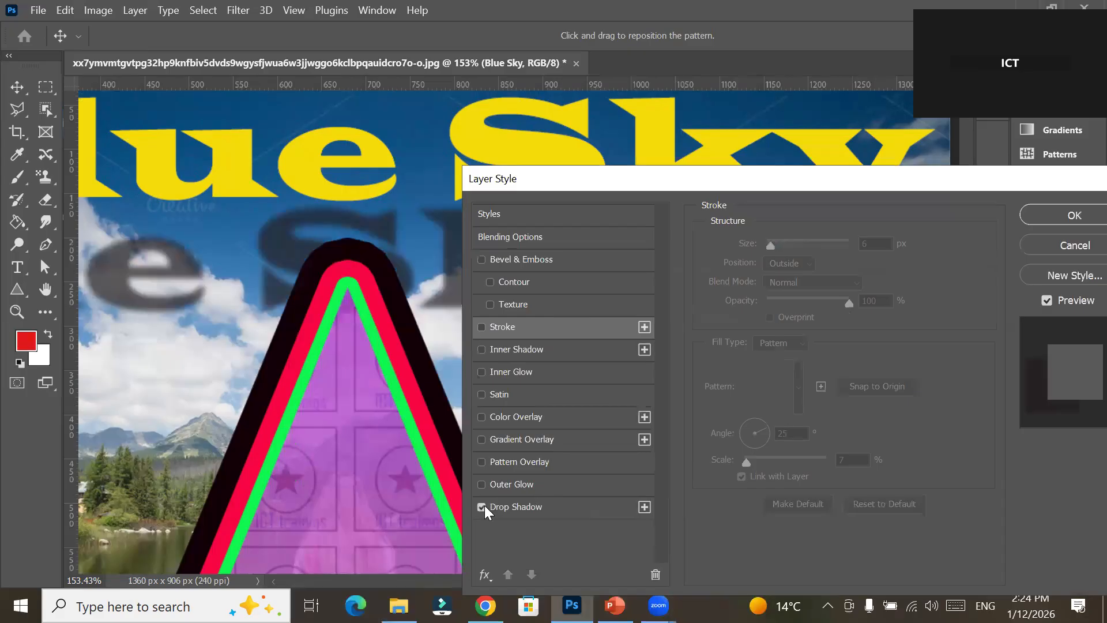
pyautogui.moveTo(621, 186); pyautogui.dragTo(282, 388)
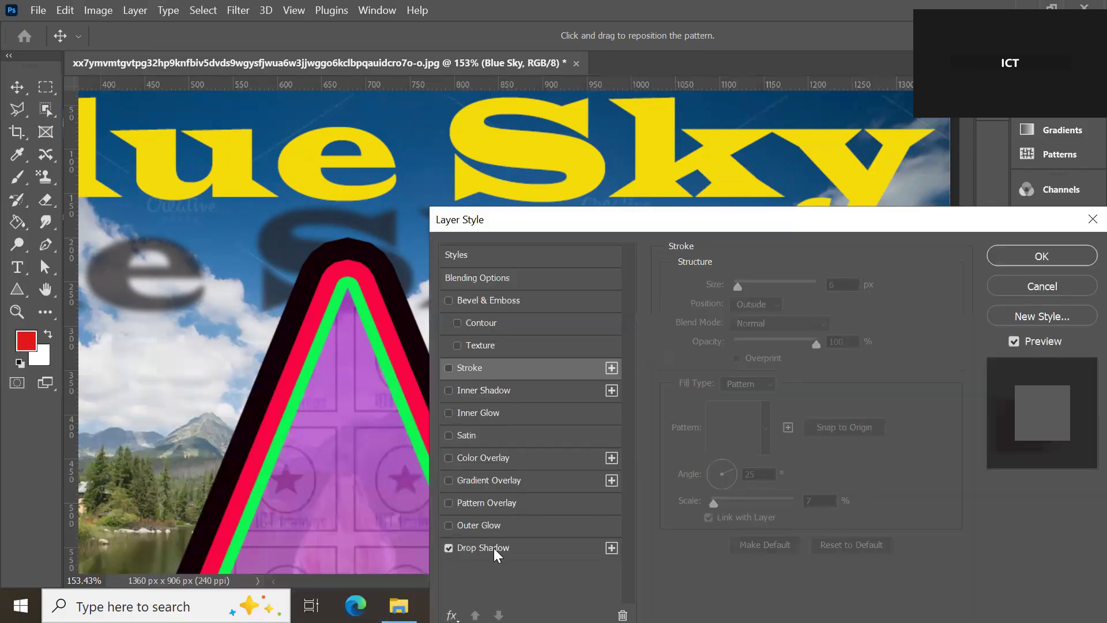
pyautogui.click(493, 549)
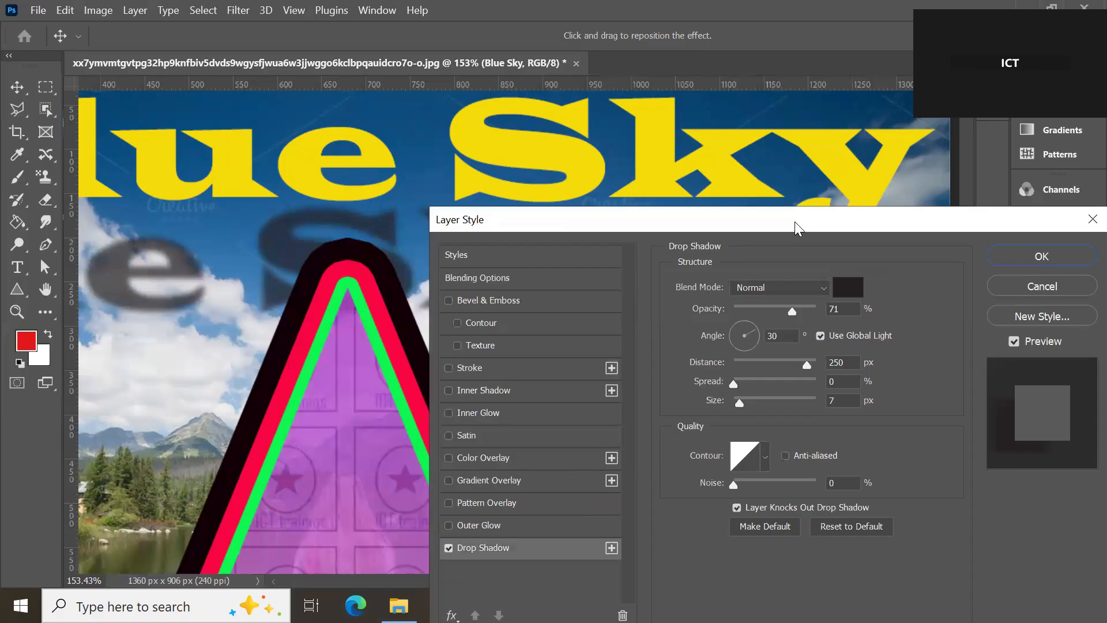
# Reduce the Drop Shadow's distance to 0 px to bring it behind the text, and raise it to 46 px.
pyautogui.moveTo(795, 221); pyautogui.dragTo(919, 203)
pyautogui.moveTo(933, 346); pyautogui.dragTo(845, 356)
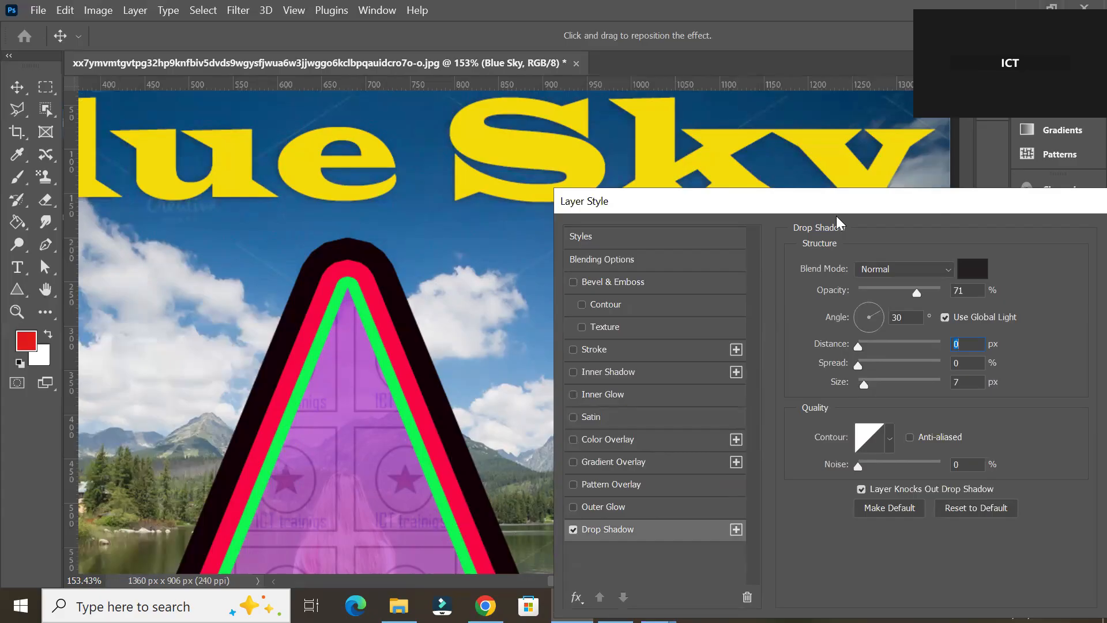
pyautogui.moveTo(833, 203); pyautogui.dragTo(540, 286)
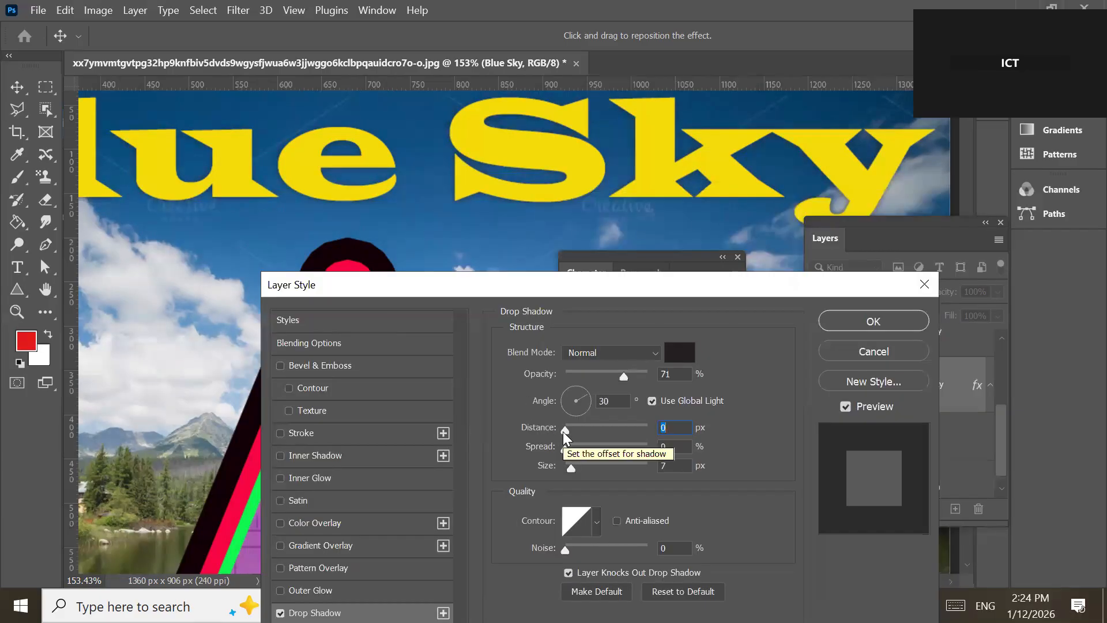
pyautogui.moveTo(565, 432); pyautogui.dragTo(606, 429)
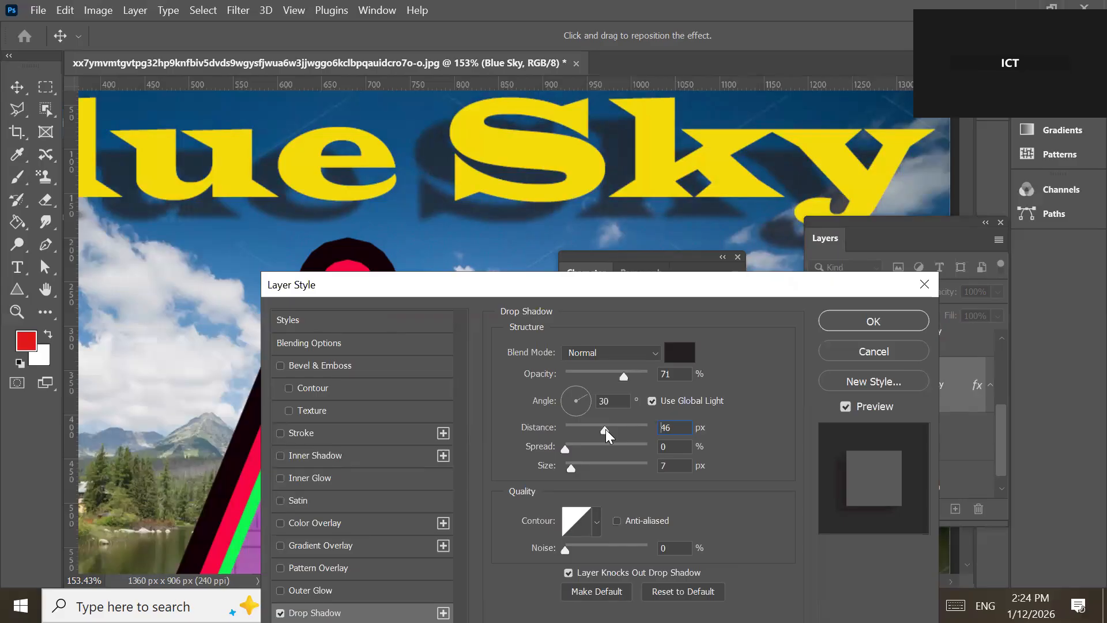
# Set the Blue Sky text's drop shadow angle to -87° so the shadow falls above the letters.
pyautogui.moveTo(606, 430); pyautogui.dragTo(605, 429)
pyautogui.click(577, 390)
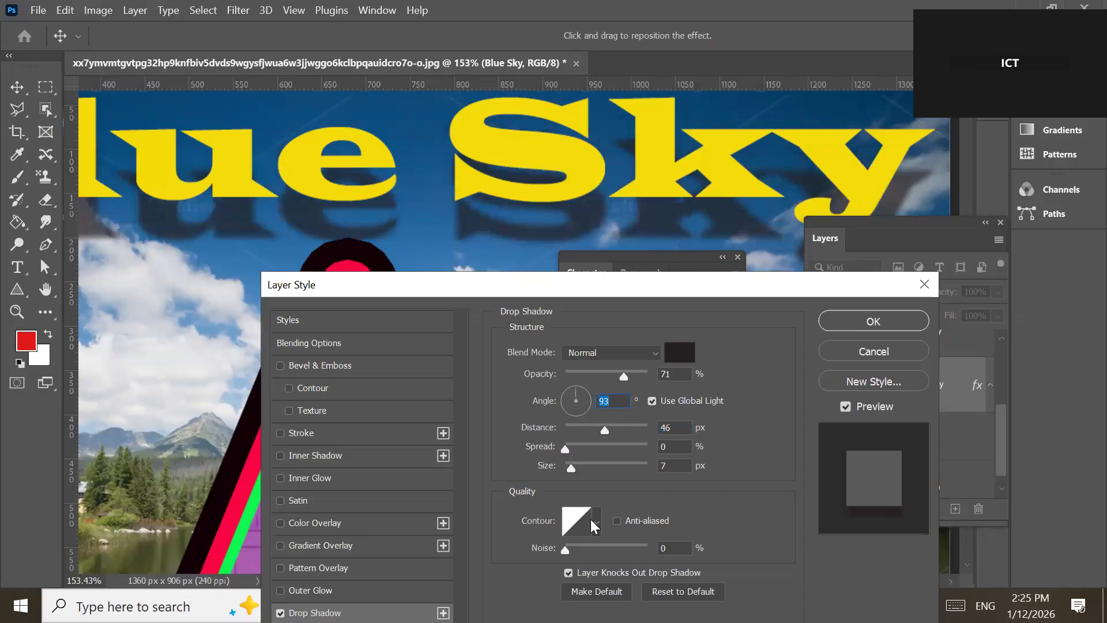
pyautogui.click(577, 413)
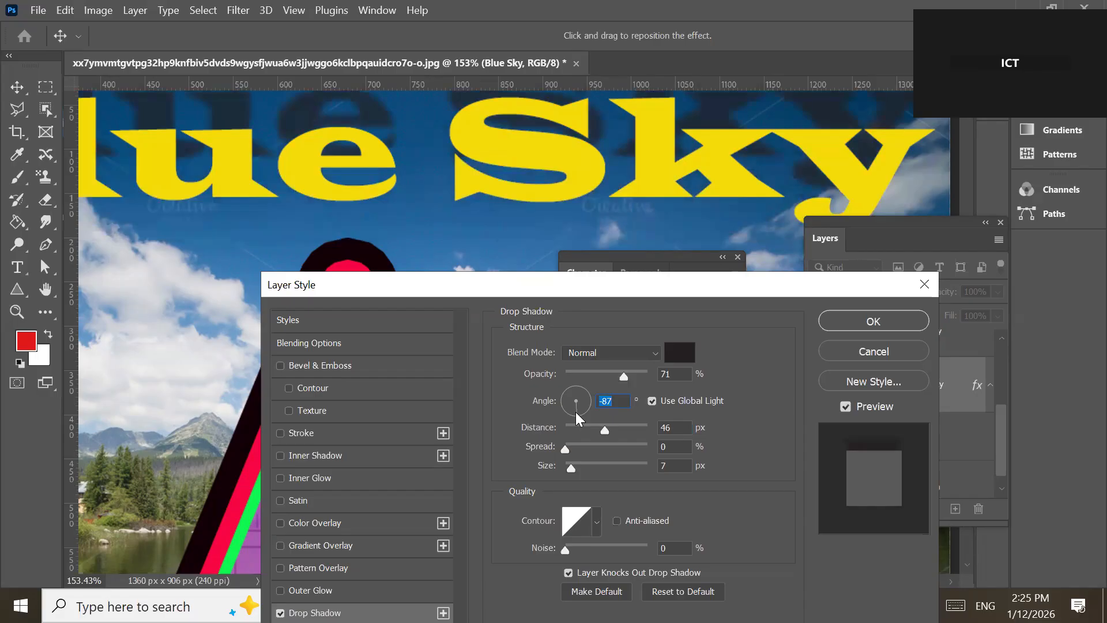
# Change the drop shadow colour of the Blue Sky text to a bright crimson red.
pyautogui.click(680, 353)
pyautogui.click(539, 123)
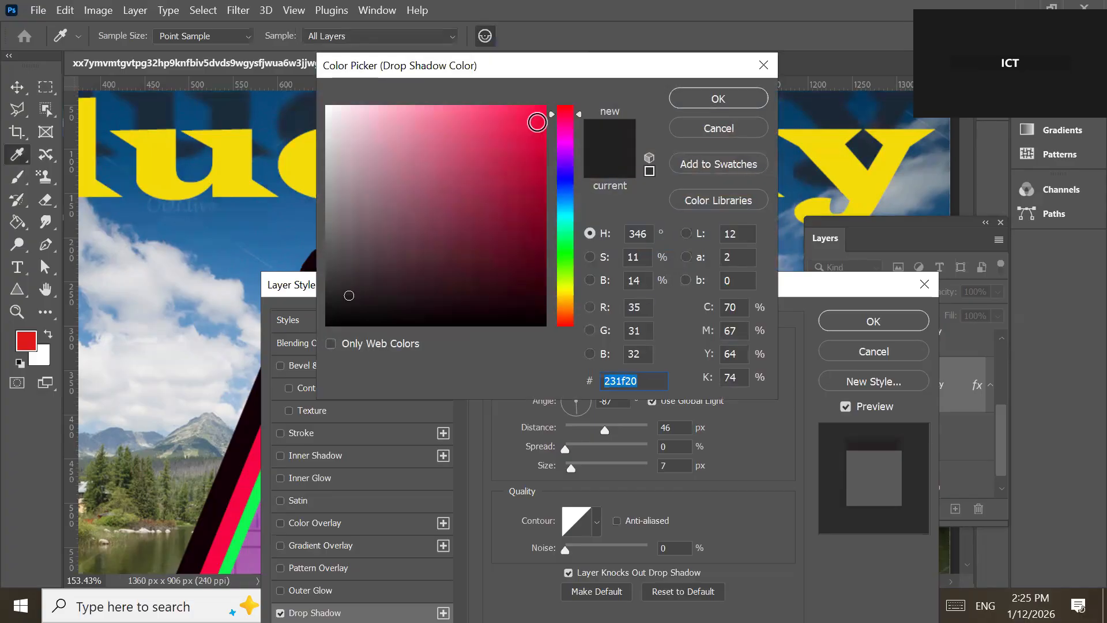
pyautogui.click(718, 98)
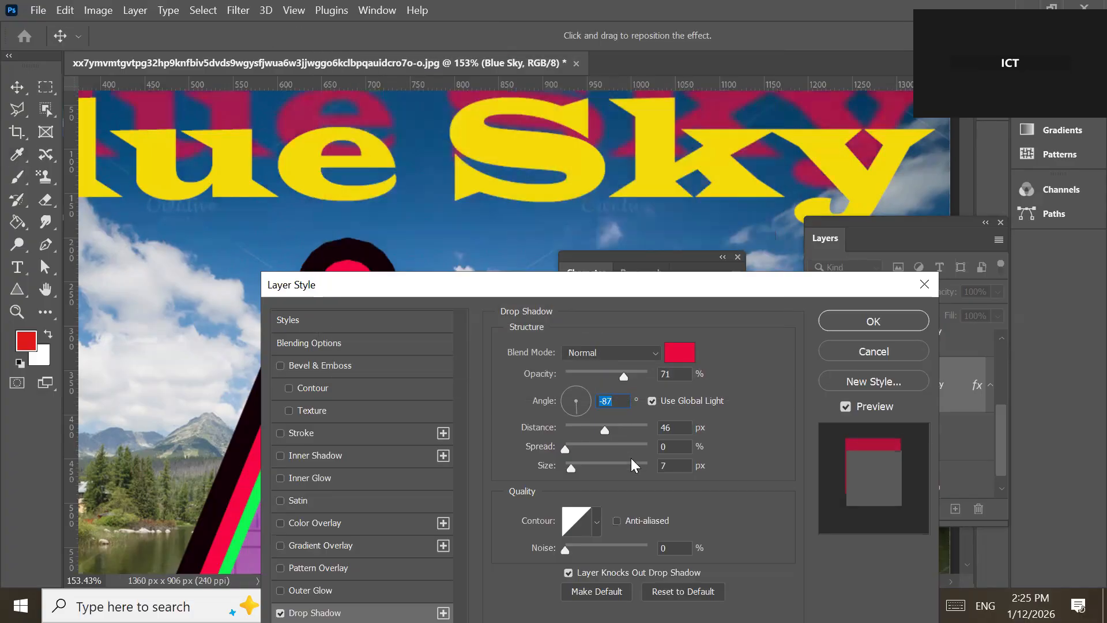
# Set the drop shadow distance to 12 px and apply the layer style.
pyautogui.moveTo(604, 428); pyautogui.dragTo(576, 430)
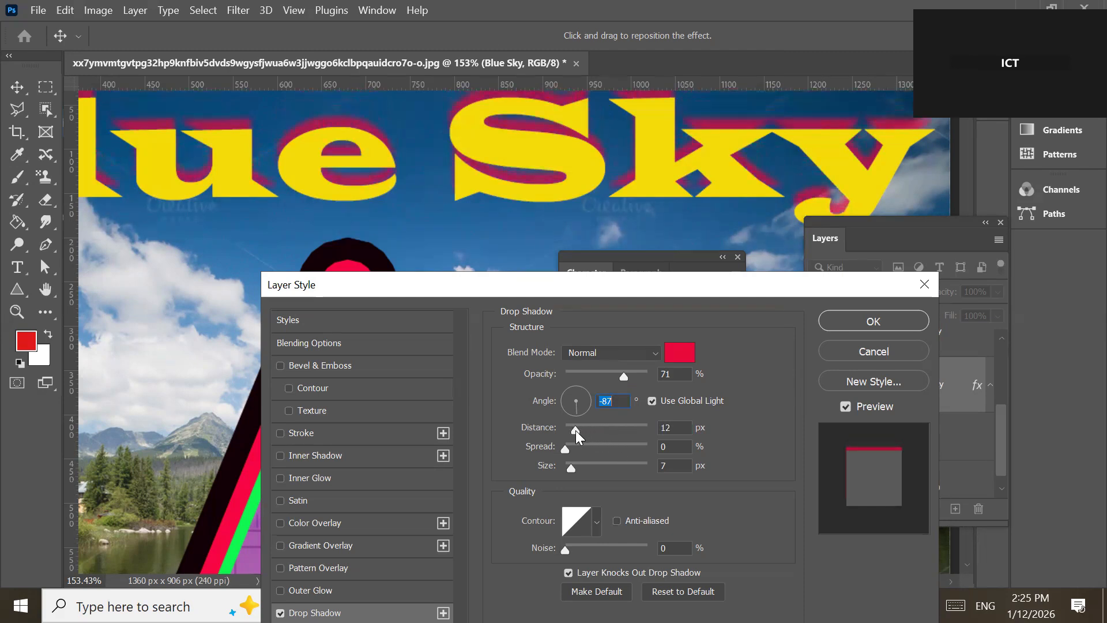
pyautogui.click(576, 430)
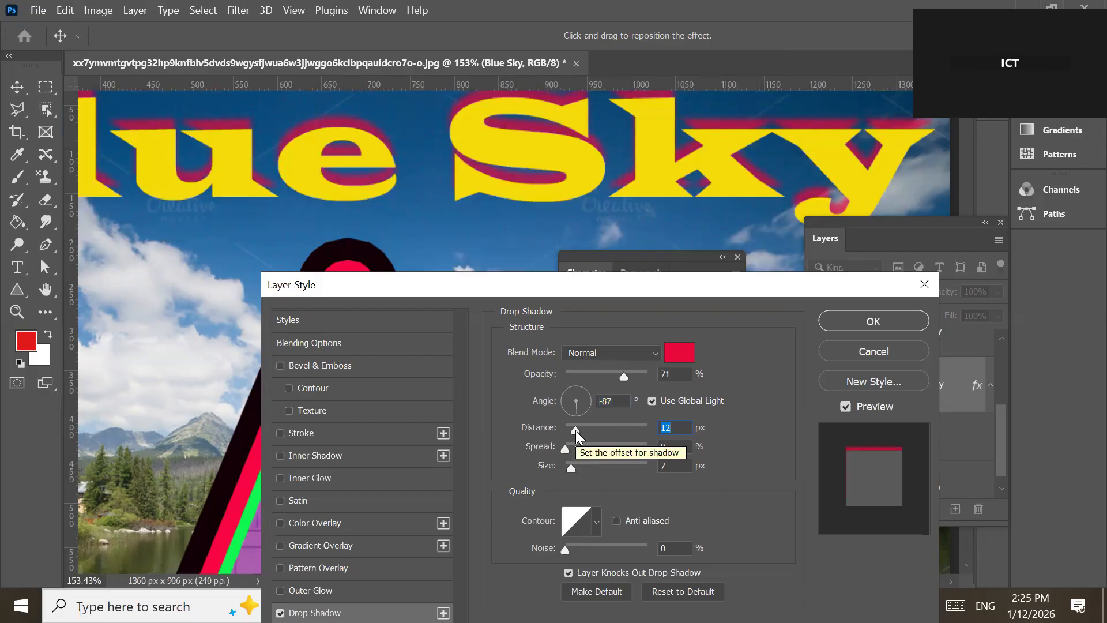
pyautogui.click(881, 319)
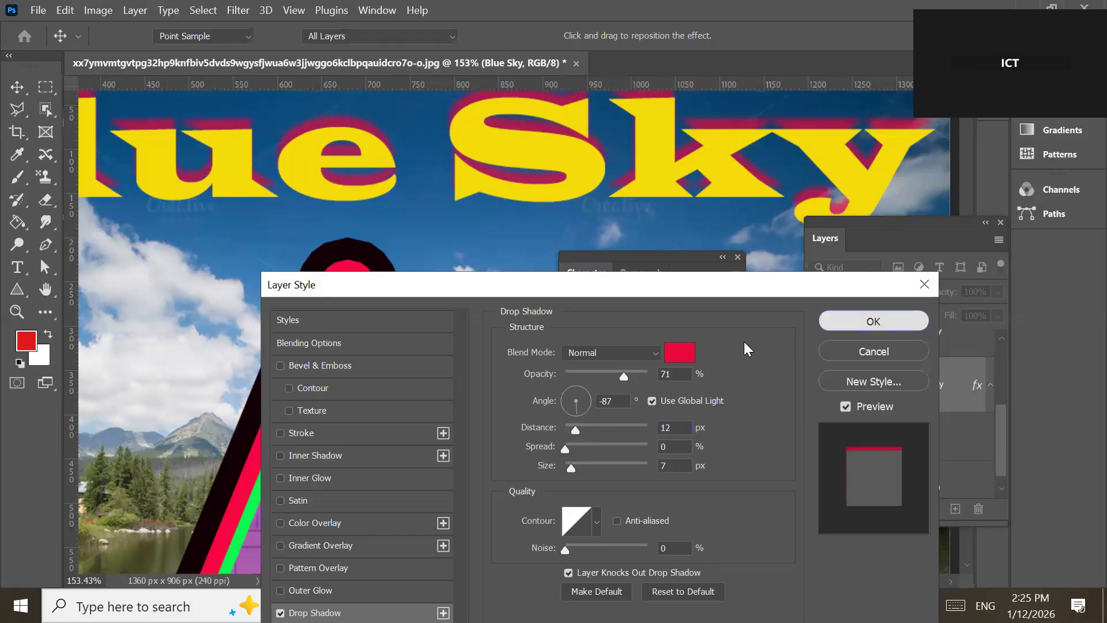
# Reopen the Blue Sky layer's drop shadow settings, set the shadow opacity to 100%, and apply the change.
pyautogui.scroll(2, 587, 167)
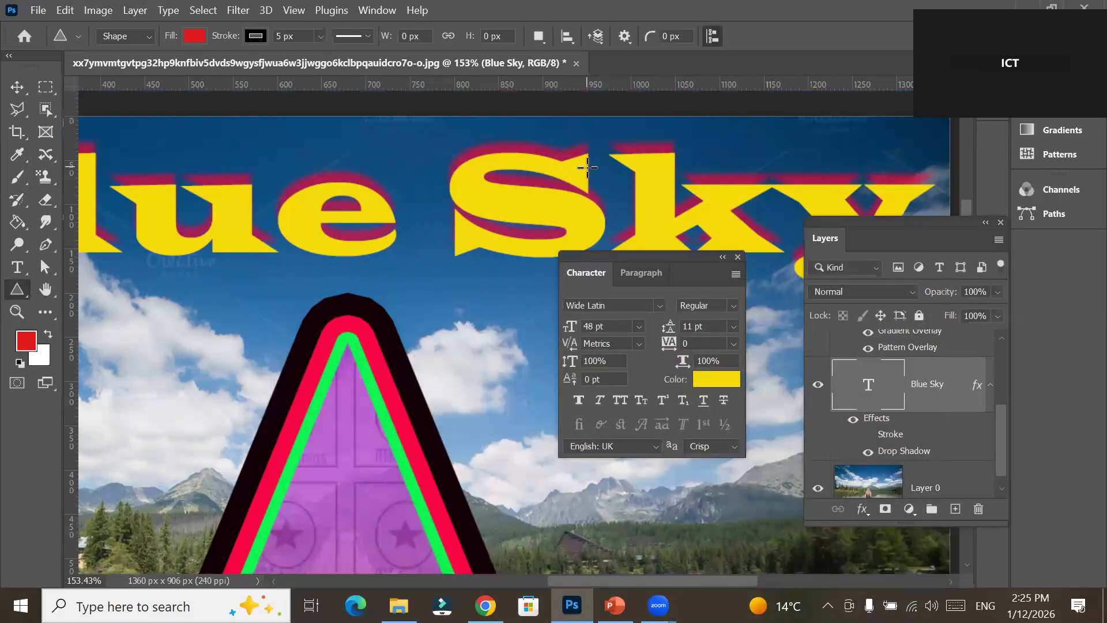
pyautogui.moveTo(630, 256); pyautogui.dragTo(622, 357)
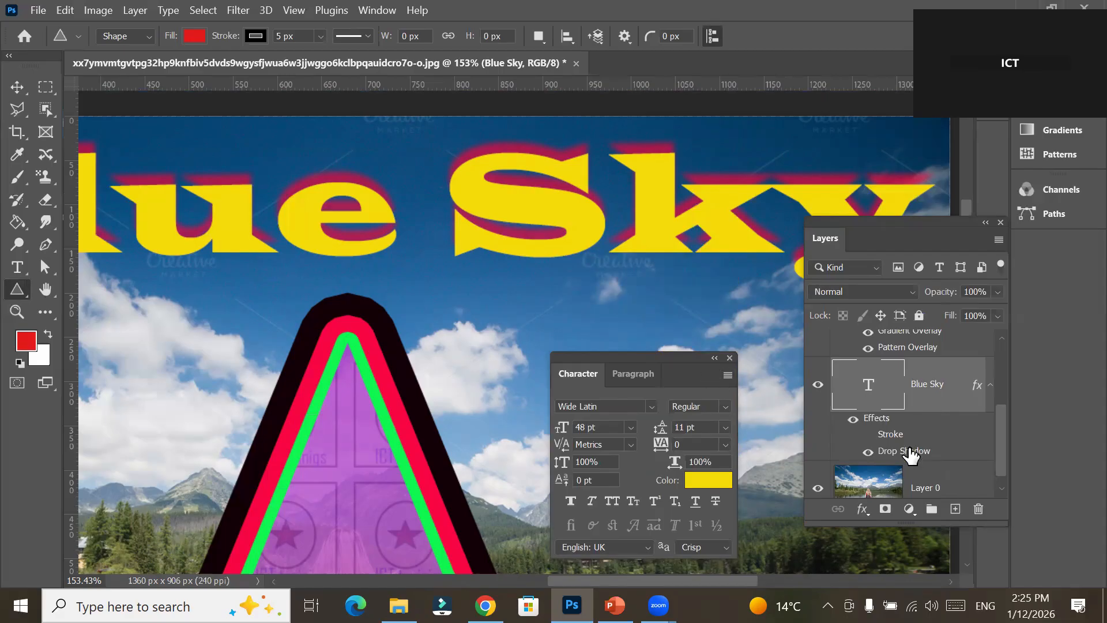
pyautogui.doubleClick(906, 451)
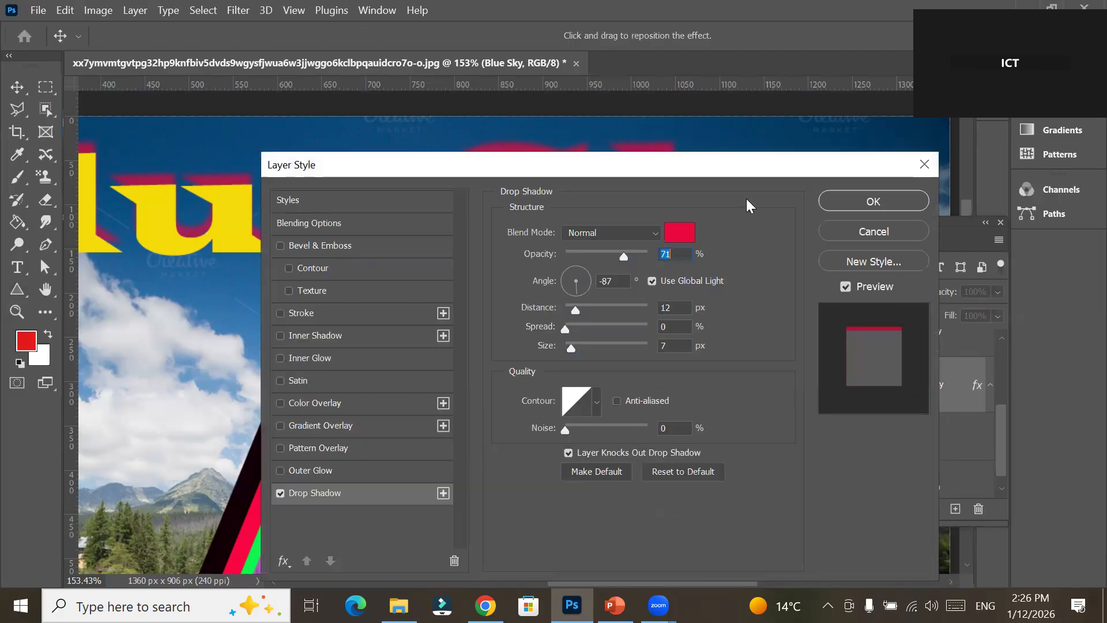
pyautogui.moveTo(736, 163); pyautogui.dragTo(779, 266)
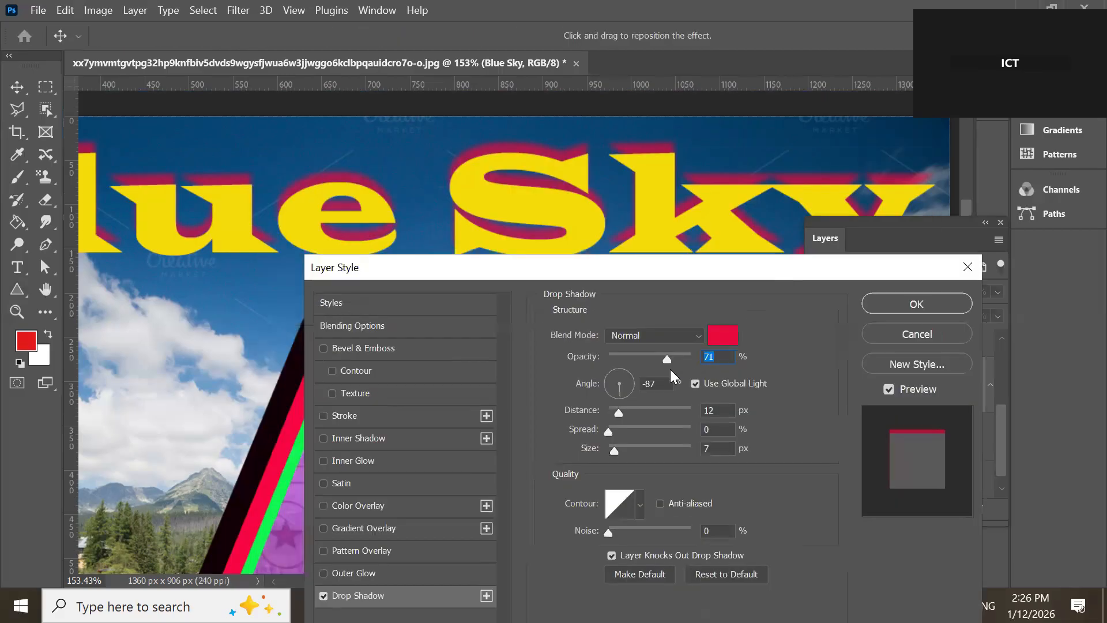
pyautogui.moveTo(667, 358); pyautogui.dragTo(697, 358)
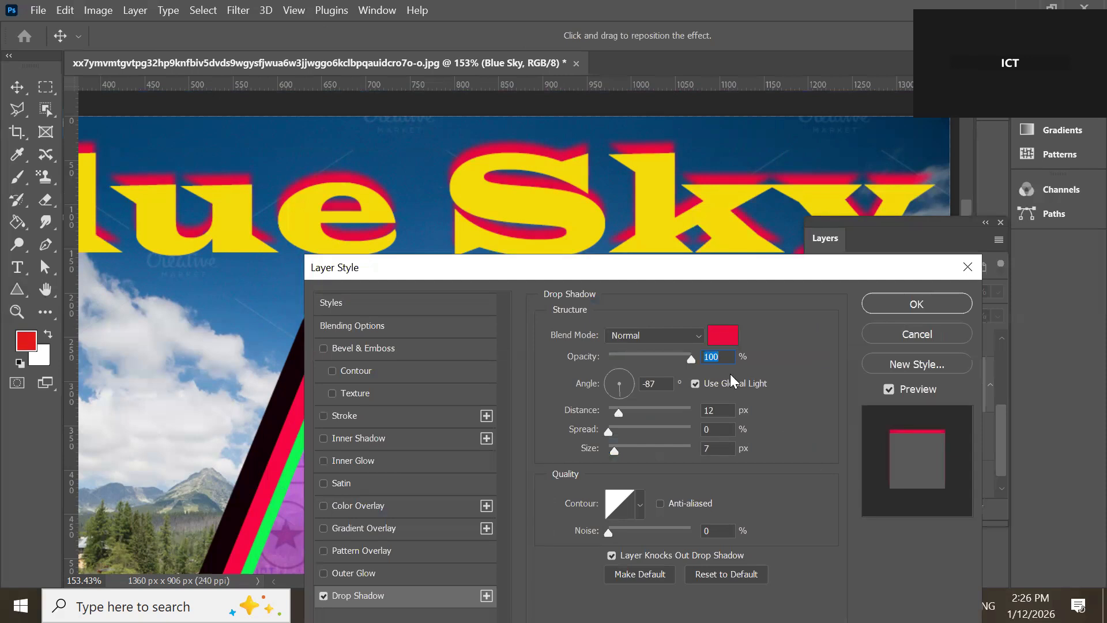
pyautogui.moveTo(692, 362); pyautogui.dragTo(648, 361)
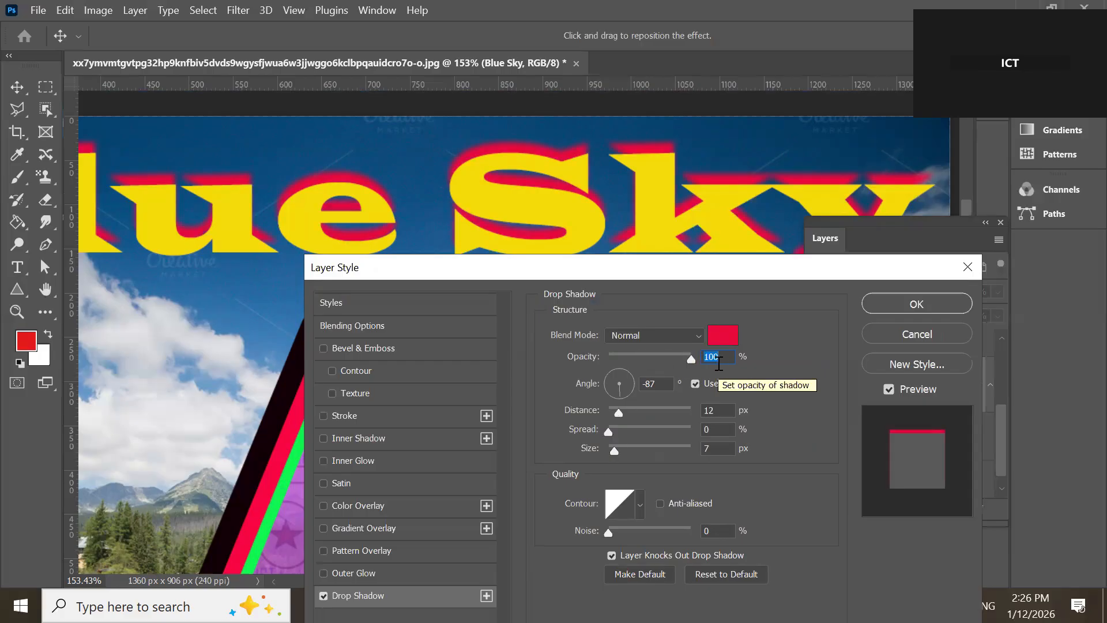
pyautogui.click(925, 304)
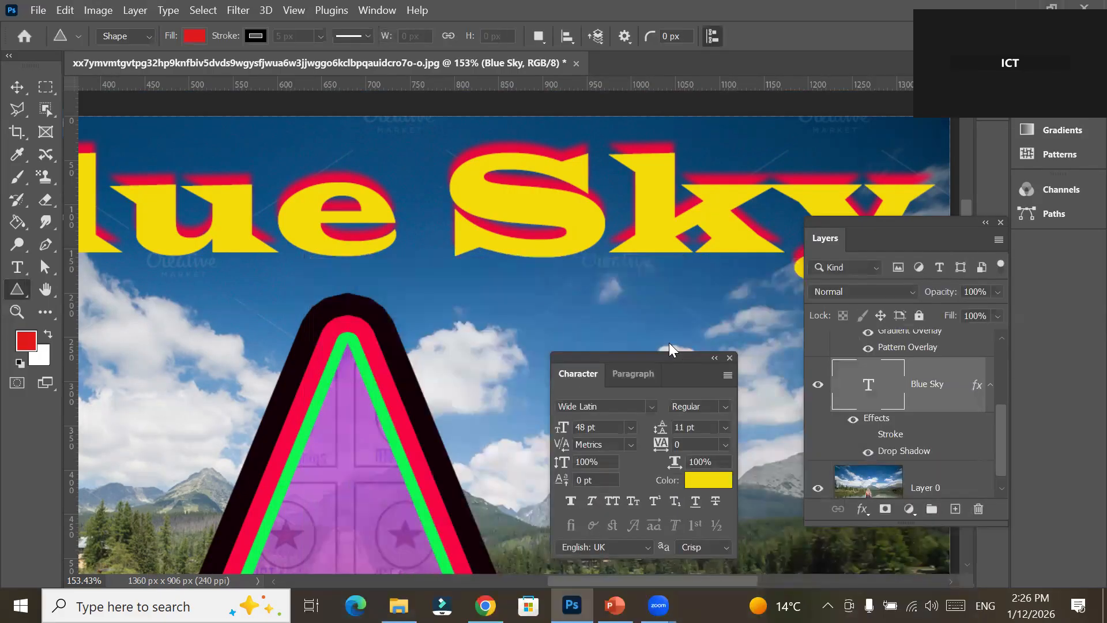
# Rearrange the floating Character and Layers panels and extend the Layers panel to show every layer.
pyautogui.scroll(-2, 668, 342)
pyautogui.scroll(-4, 668, 340)
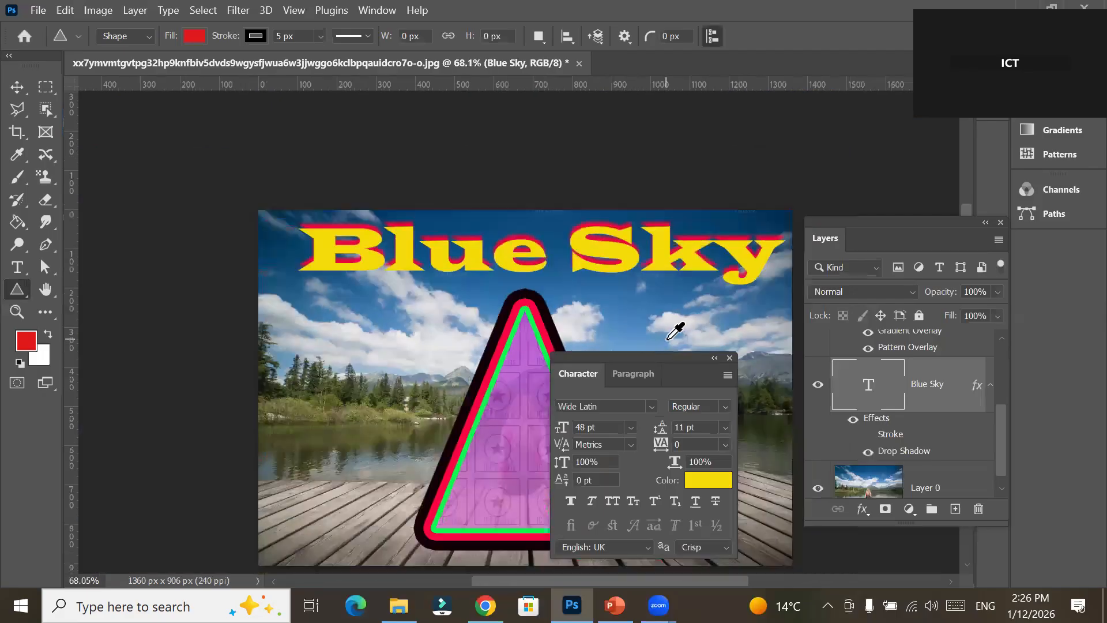
pyautogui.moveTo(573, 310); pyautogui.dragTo(425, 222)
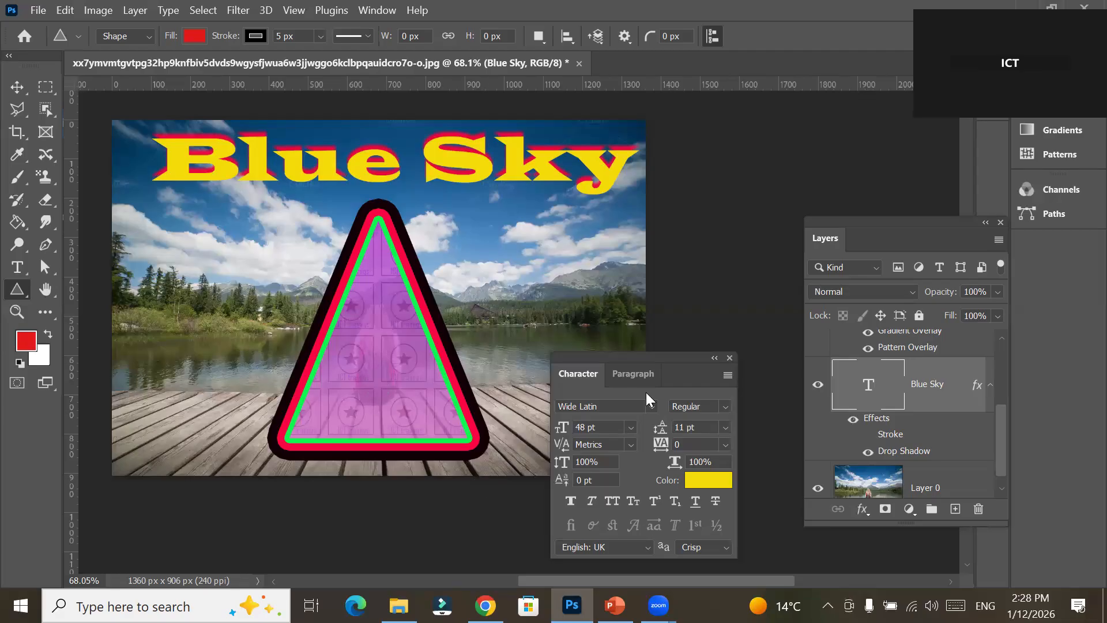
pyautogui.moveTo(631, 355); pyautogui.dragTo(642, 285)
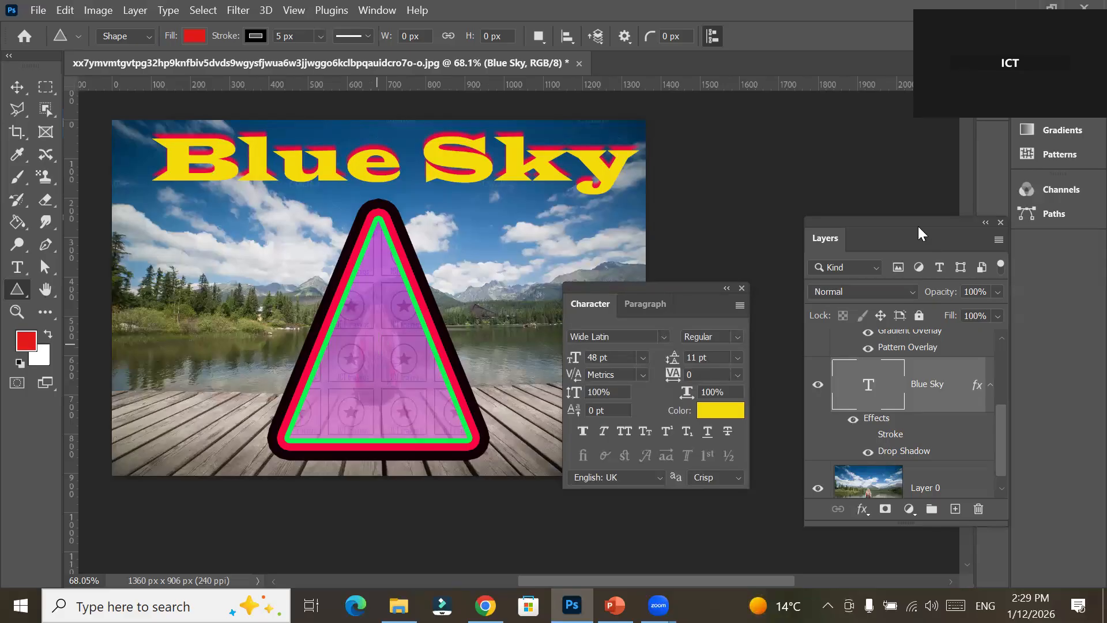
pyautogui.moveTo(898, 222); pyautogui.dragTo(885, 211)
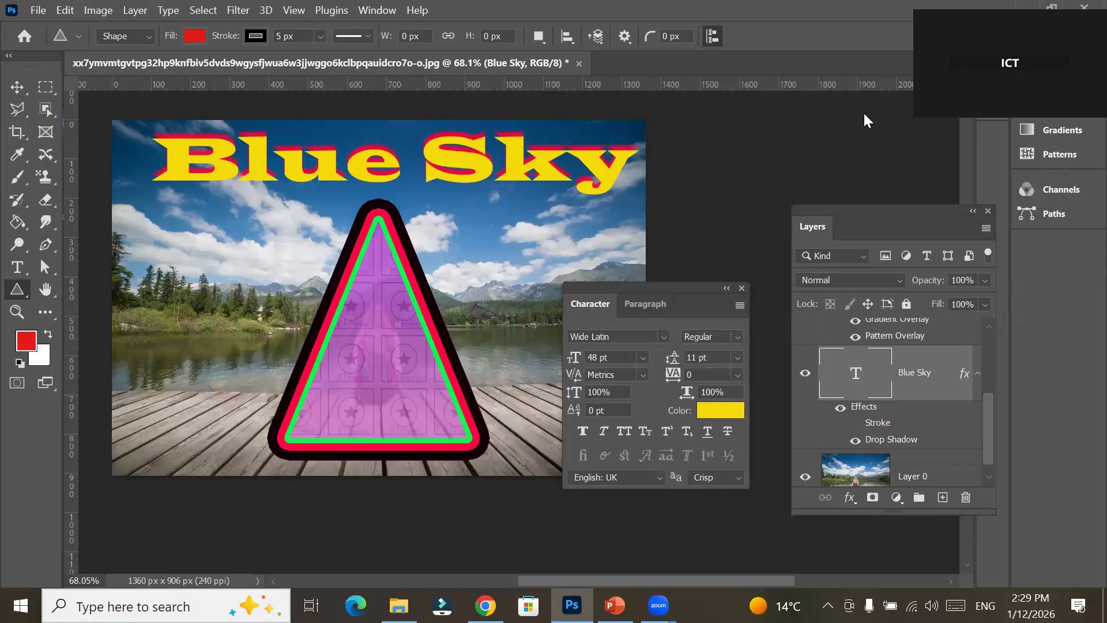
pyautogui.moveTo(864, 112); pyautogui.dragTo(864, 113)
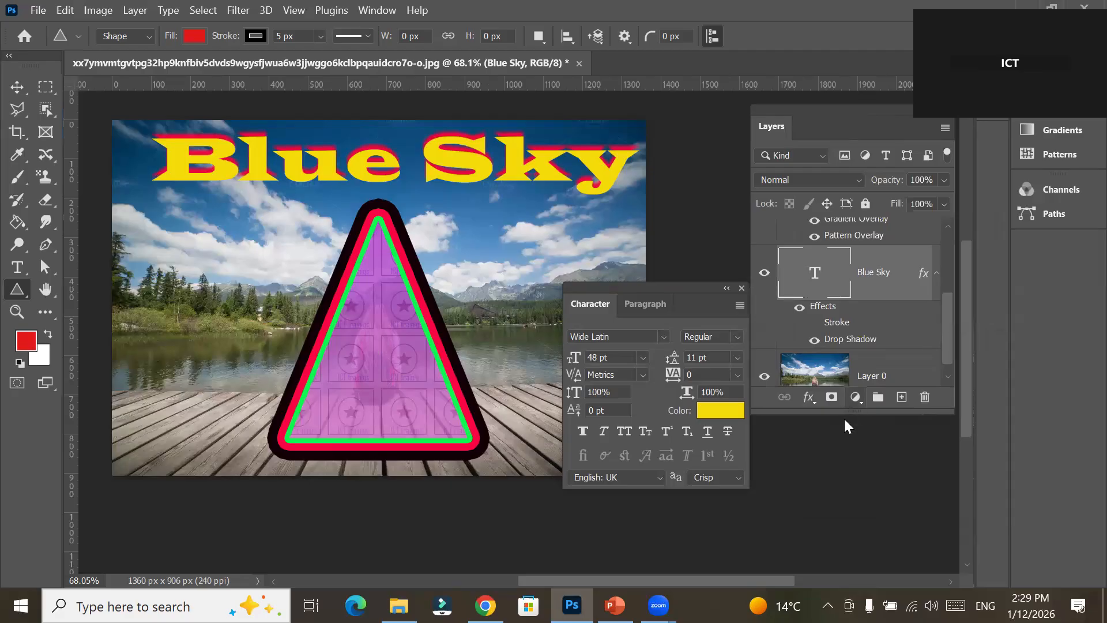
pyautogui.moveTo(846, 410); pyautogui.dragTo(845, 542)
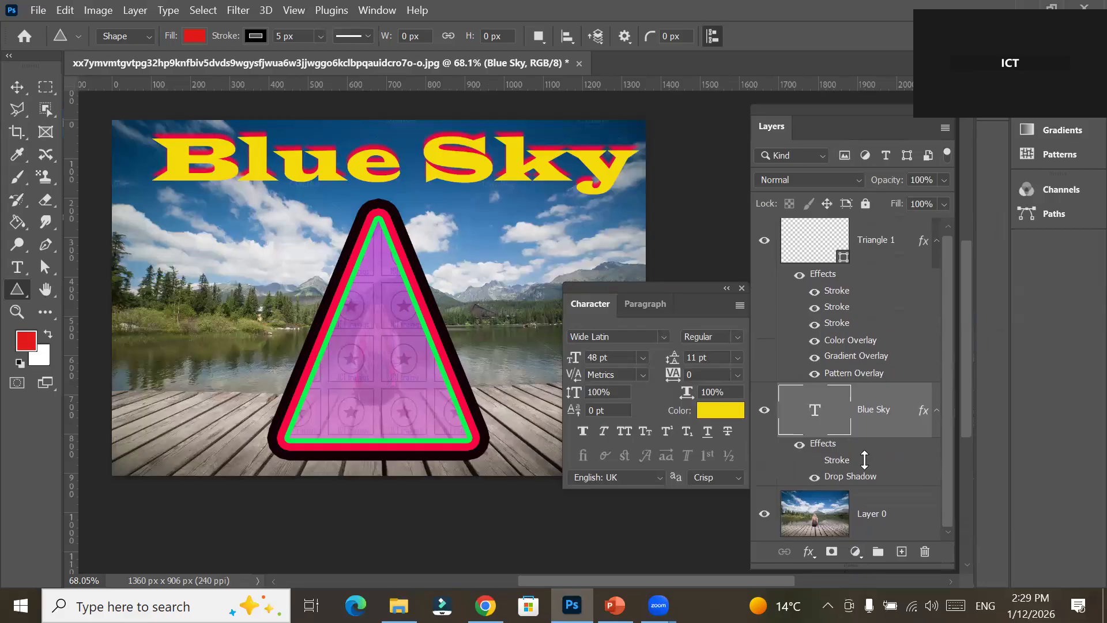
# Hide all effects of Triangle 1 individually: the three strokes, Color Overlay, Gradient Overlay and Pattern Overlay.
pyautogui.click(815, 292)
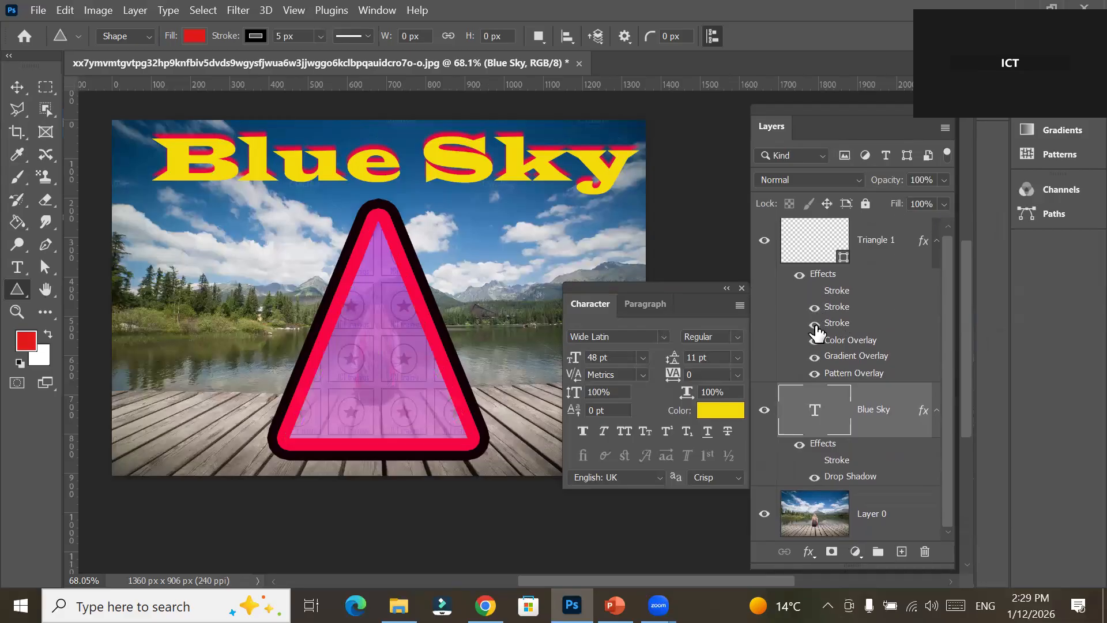
pyautogui.click(815, 308)
pyautogui.click(814, 324)
pyautogui.click(815, 341)
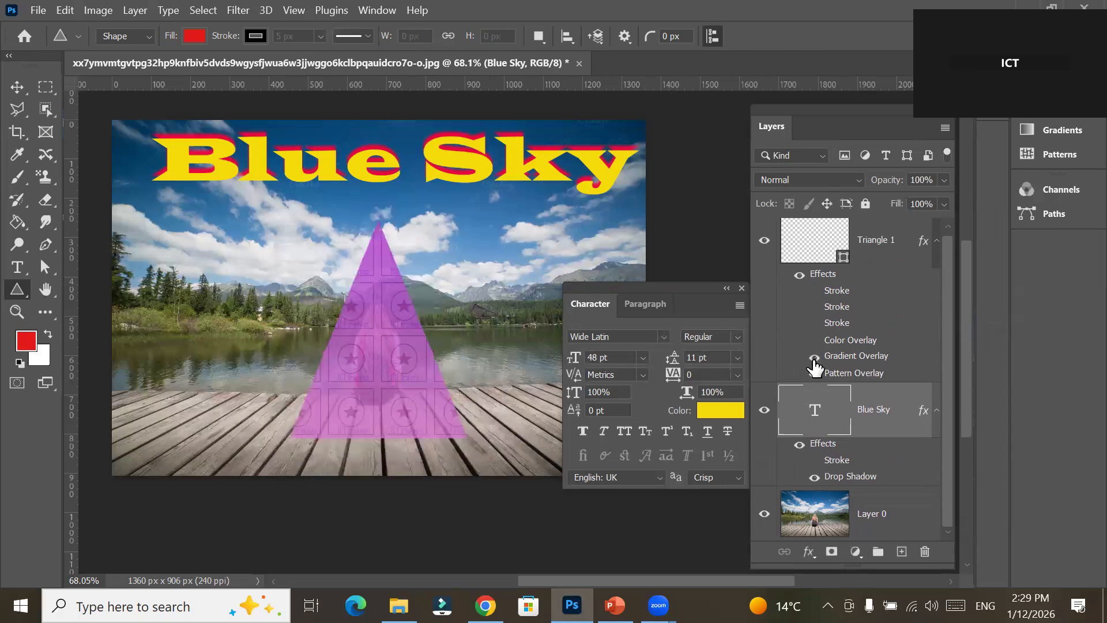
pyautogui.click(815, 357)
pyautogui.click(814, 374)
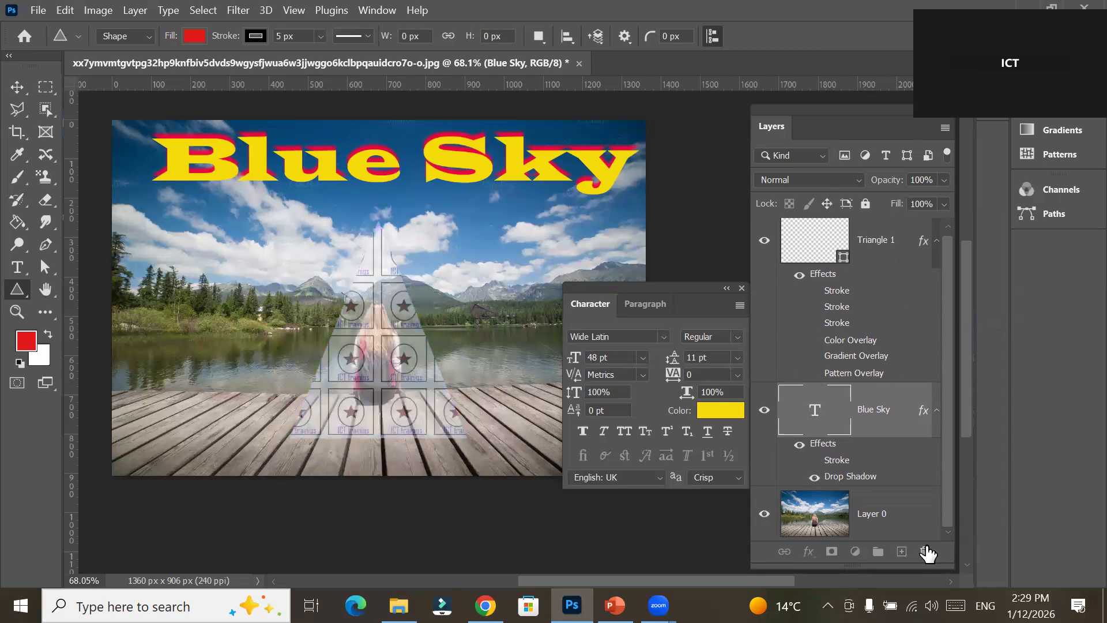
# Select the Triangle 1 layer and preview its pattern, gradient and color overlays one at a time, hiding each again.
pyautogui.click(807, 373)
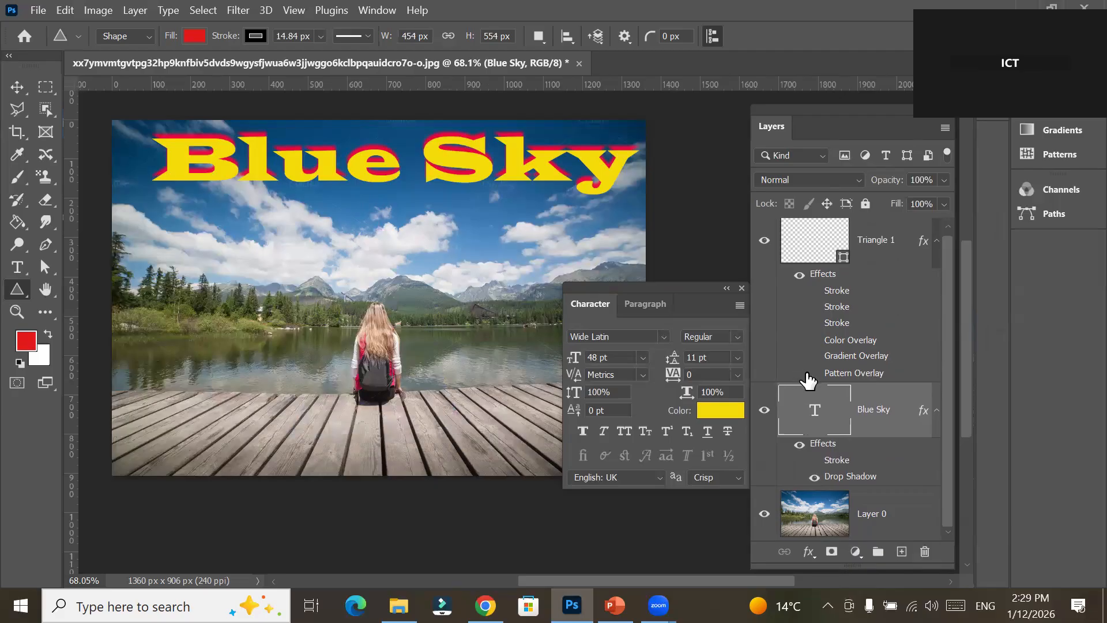
pyautogui.click(807, 380)
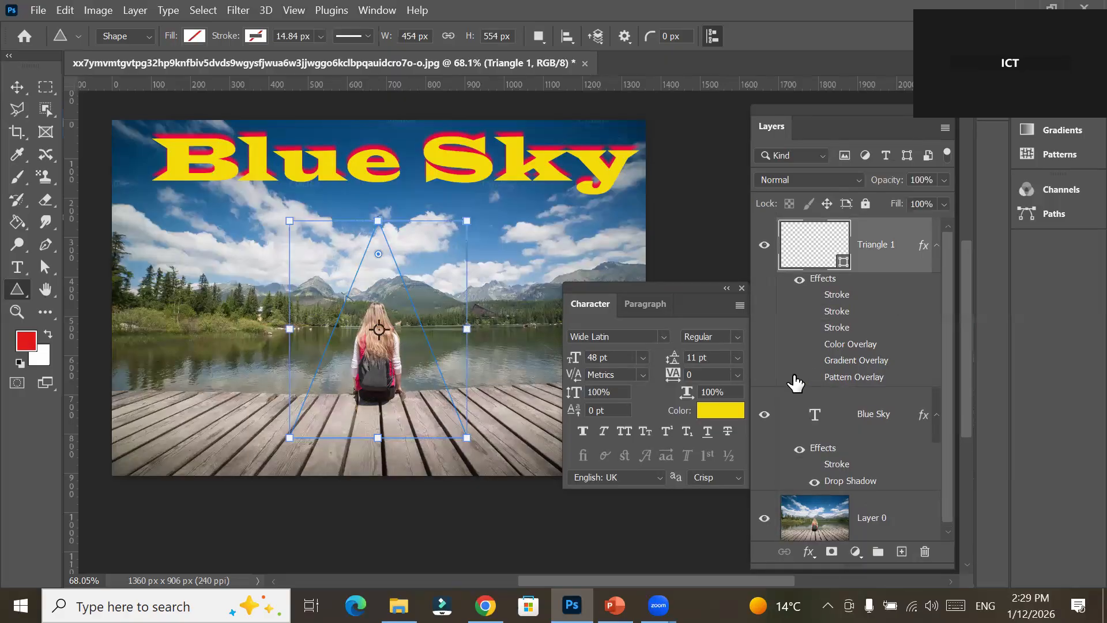
pyautogui.click(815, 378)
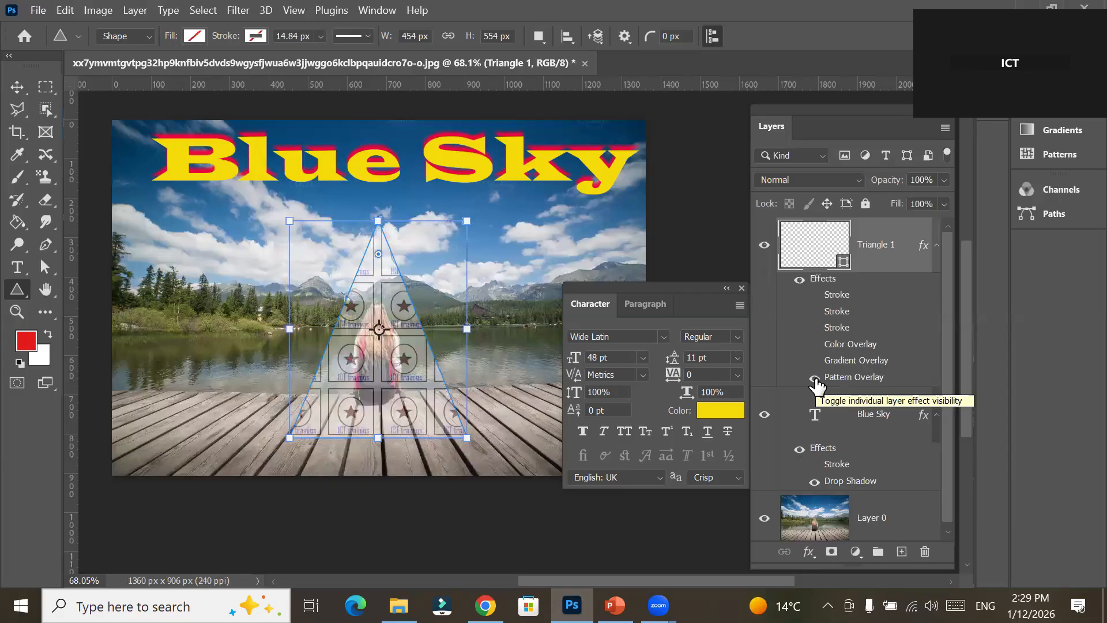
pyautogui.click(815, 378)
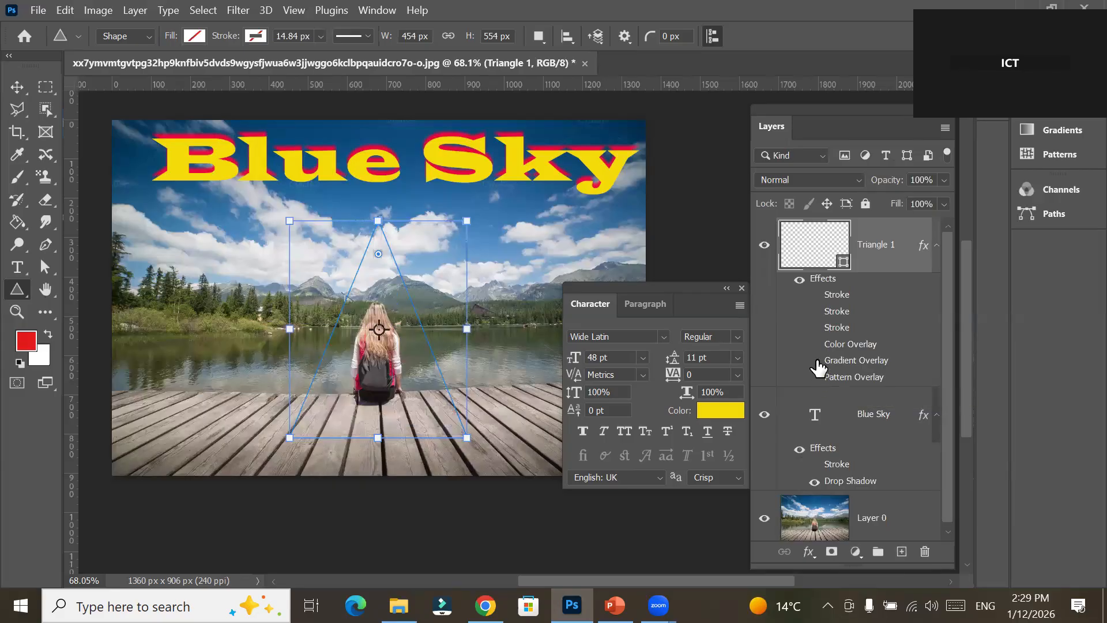
pyautogui.click(816, 361)
pyautogui.click(815, 361)
pyautogui.click(815, 346)
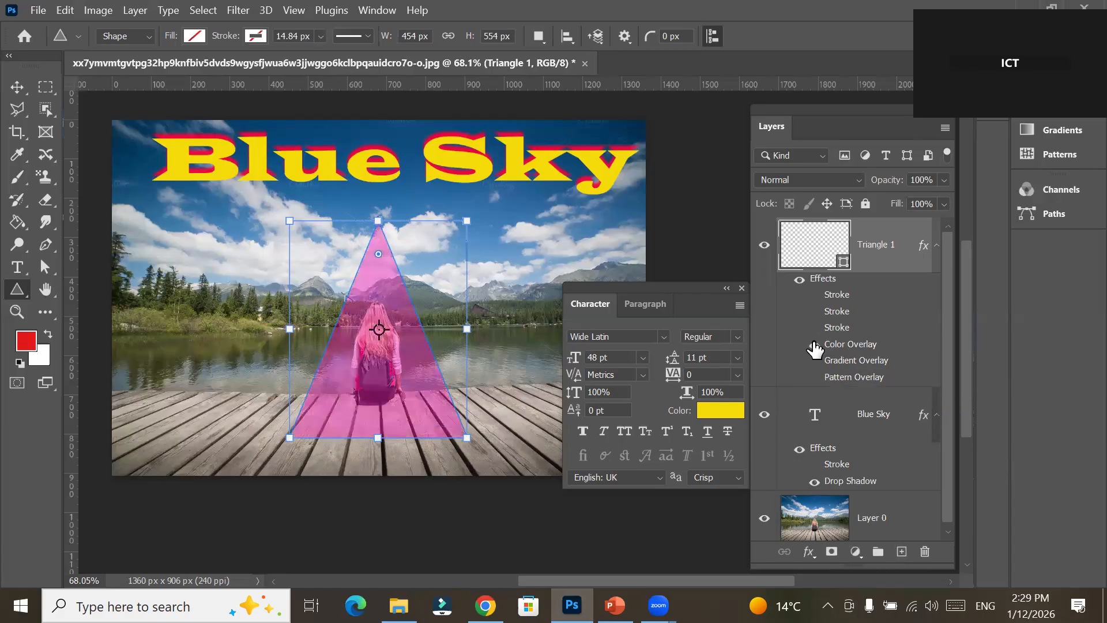
pyautogui.click(815, 346)
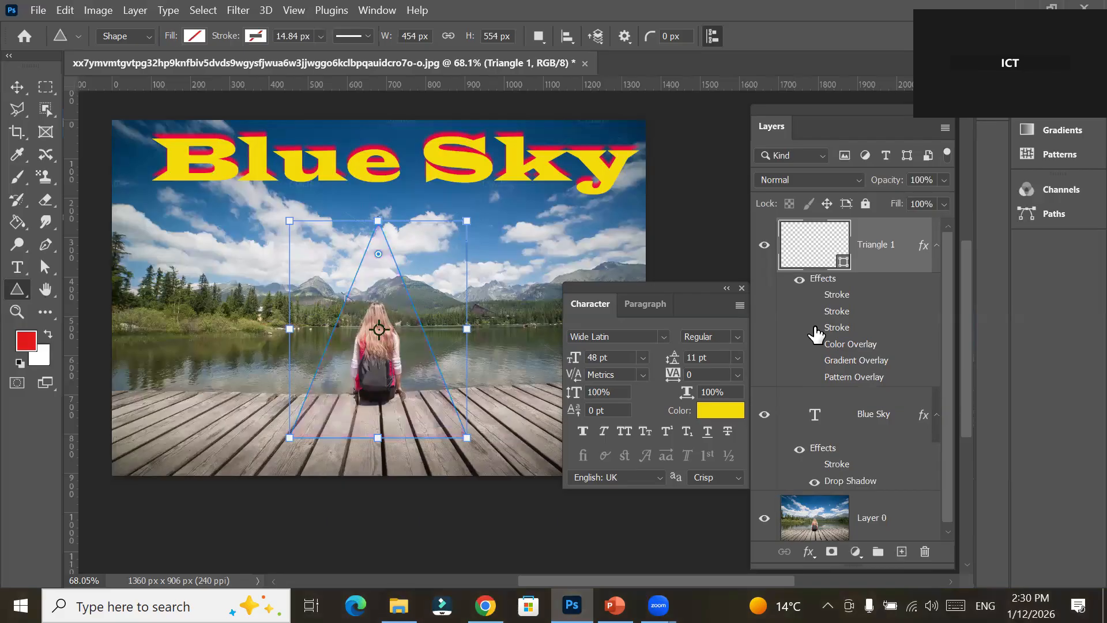
# Show the three strokes and the Pattern Overlay of Triangle 1 again.
pyautogui.click(815, 329)
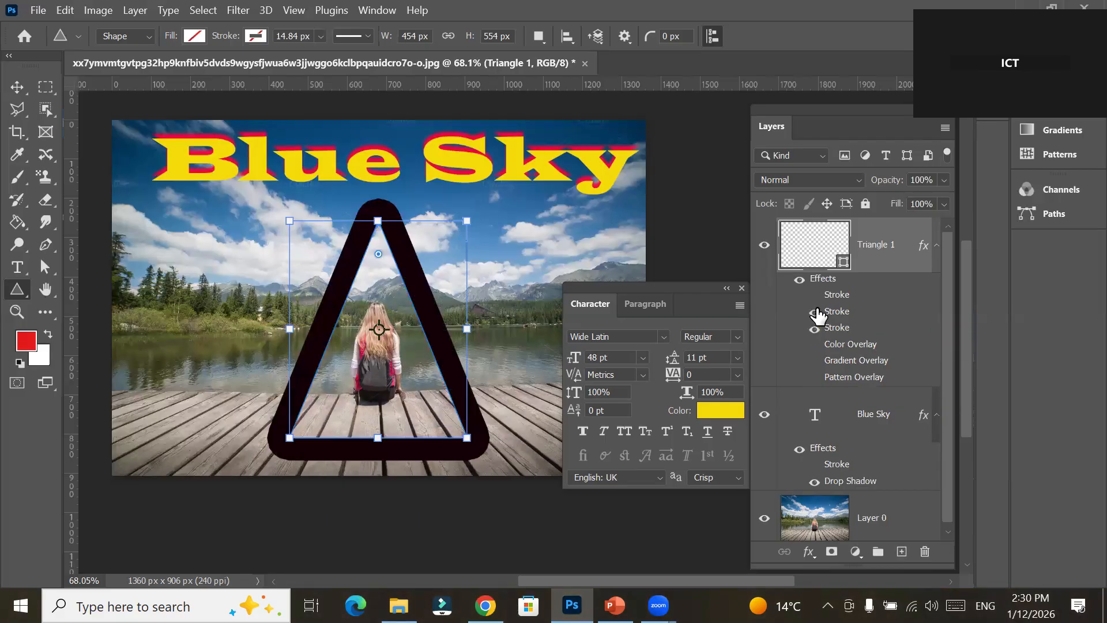
pyautogui.click(815, 313)
pyautogui.click(816, 297)
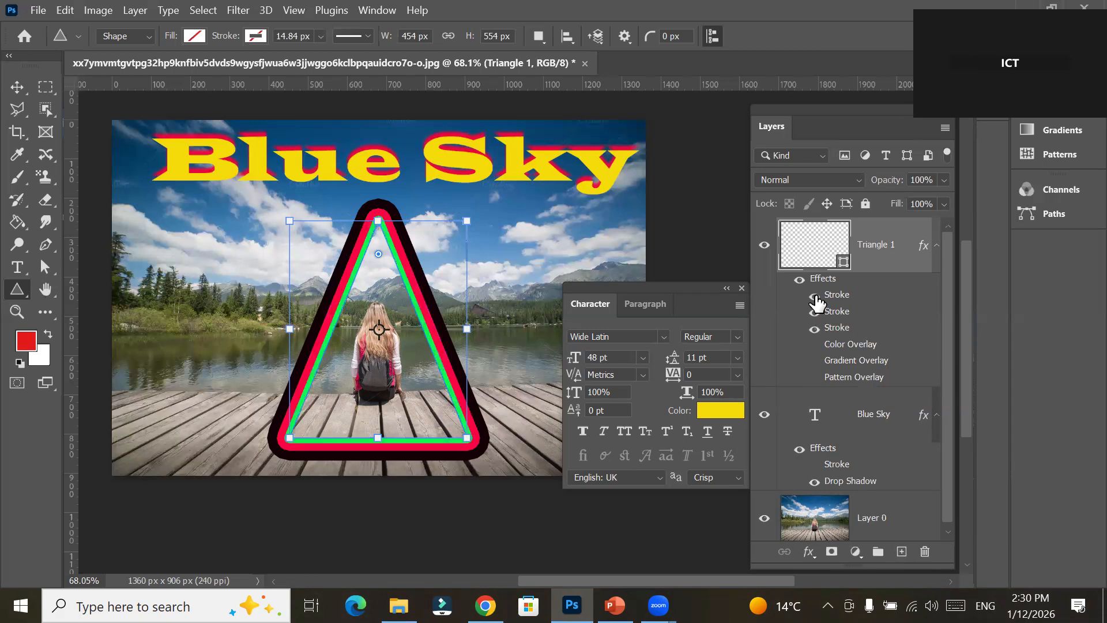
pyautogui.click(815, 378)
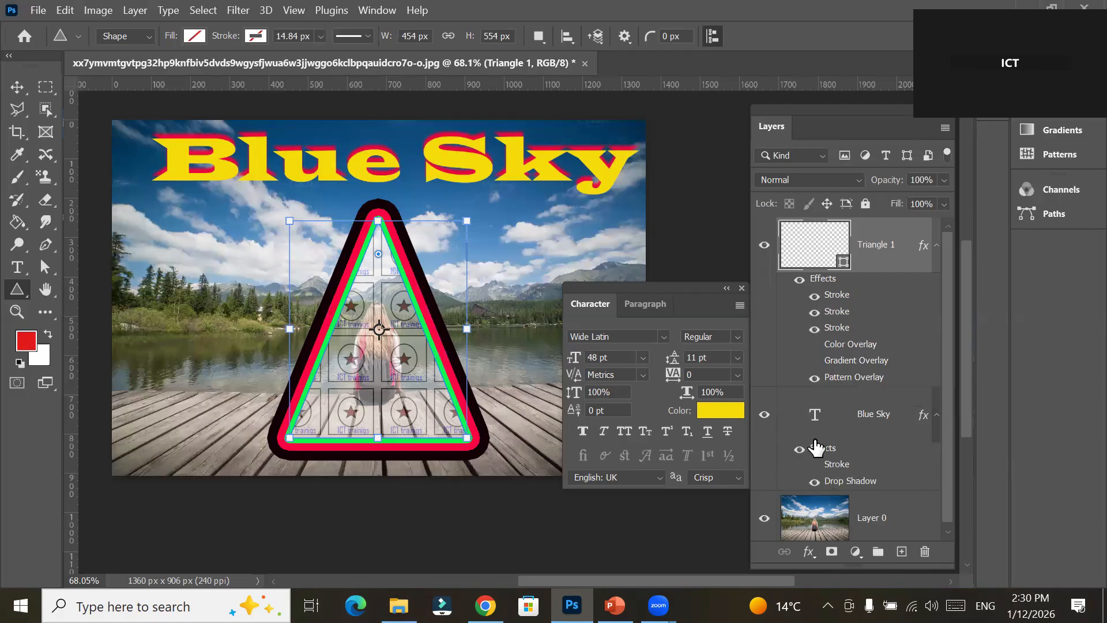
# Select the Blue Sky text layer and toggle its drop shadow off and back on to compare.
pyautogui.click(871, 420)
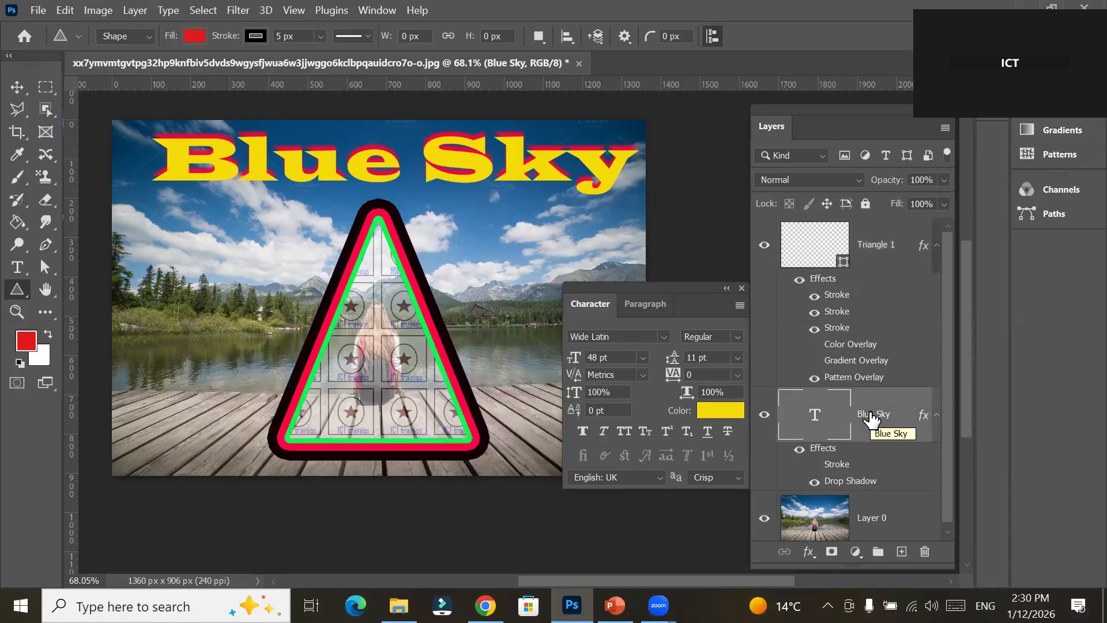
pyautogui.click(814, 482)
pyautogui.click(815, 482)
pyautogui.click(815, 482)
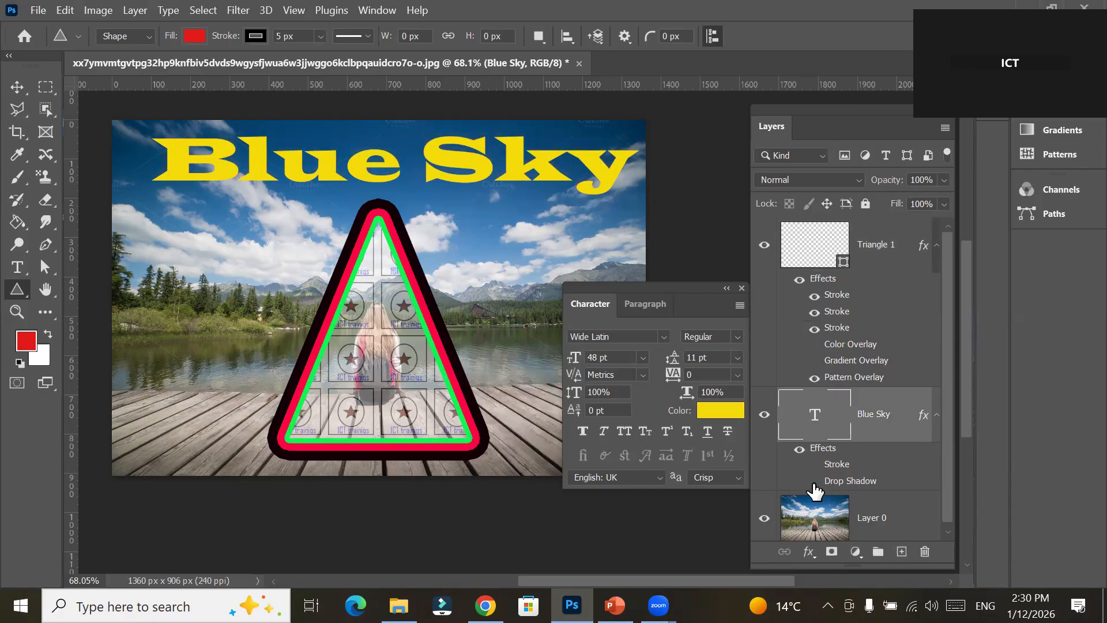
pyautogui.click(815, 483)
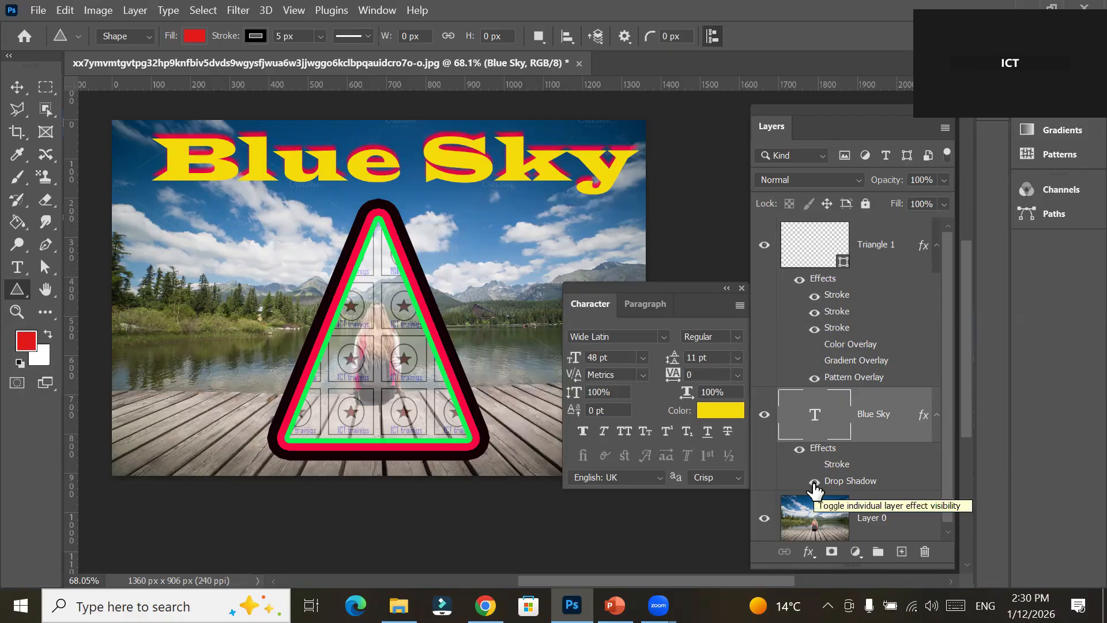
# Open the Blue Sky text's drop shadow settings, add a second drop shadow and select the lower of the two.
pyautogui.doubleClick(856, 485)
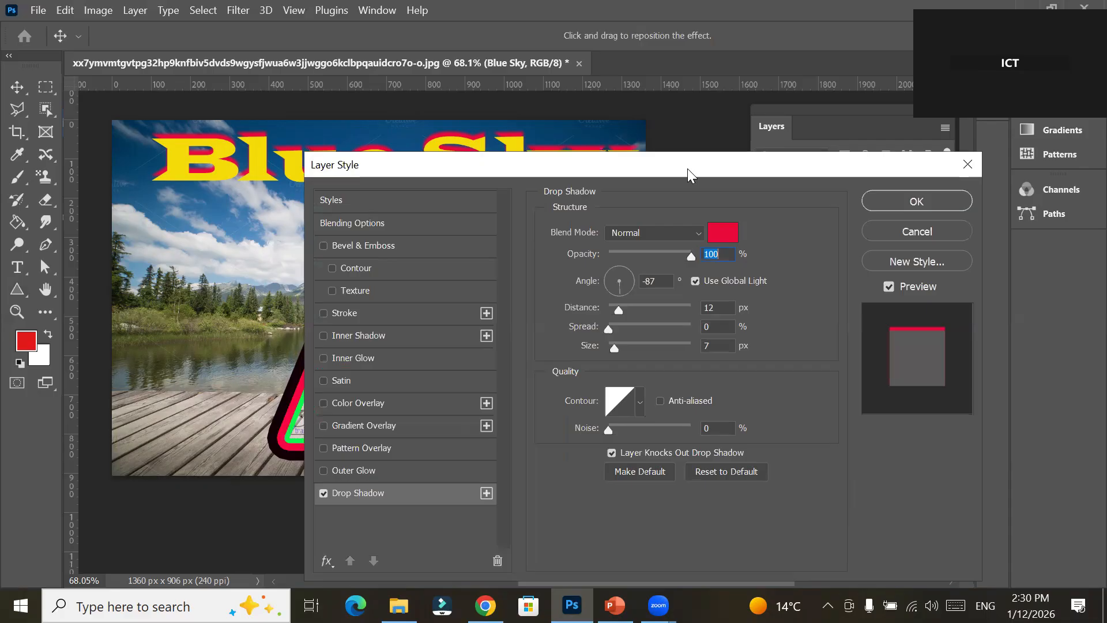
pyautogui.moveTo(688, 168); pyautogui.dragTo(938, 130)
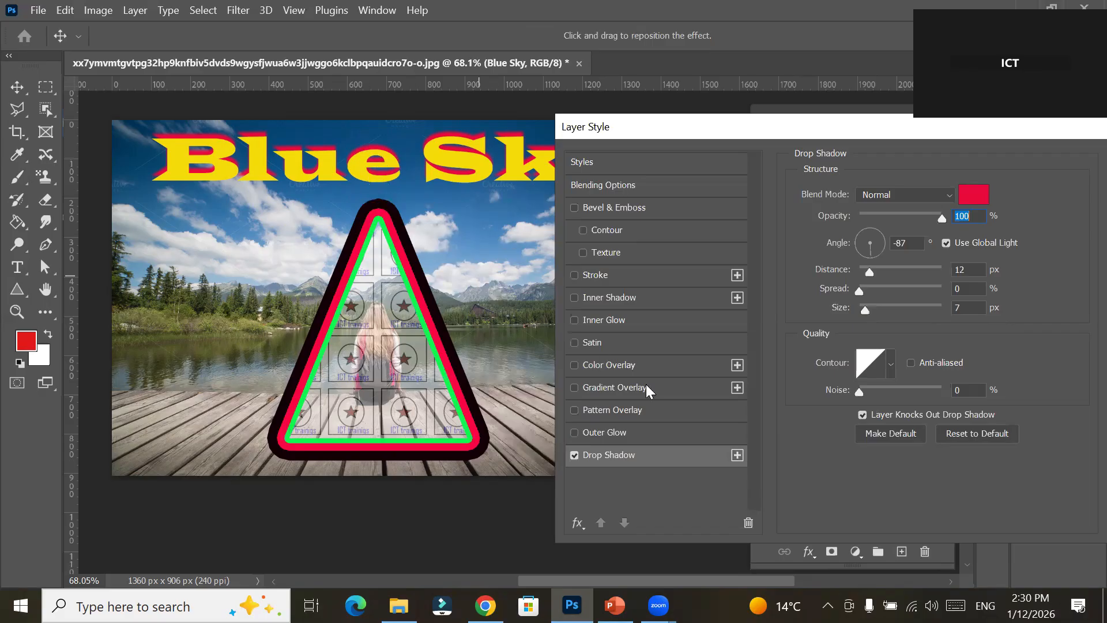
pyautogui.click(737, 455)
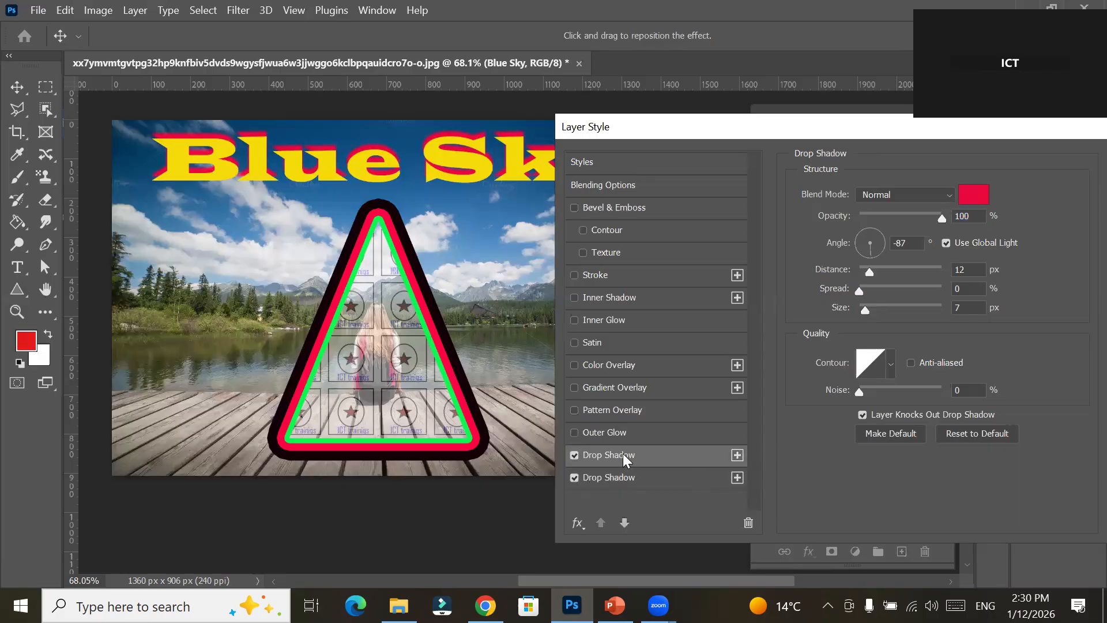
pyautogui.click(618, 478)
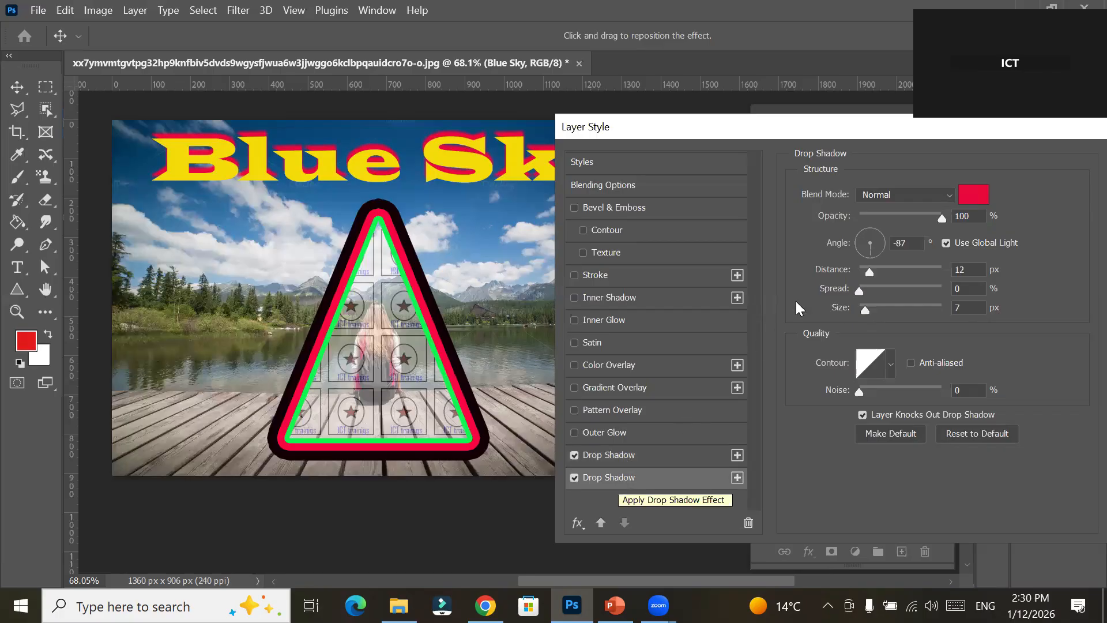
# Try angles of 93°, -103° and -77° on the lower drop shadow.
pyautogui.click(871, 236)
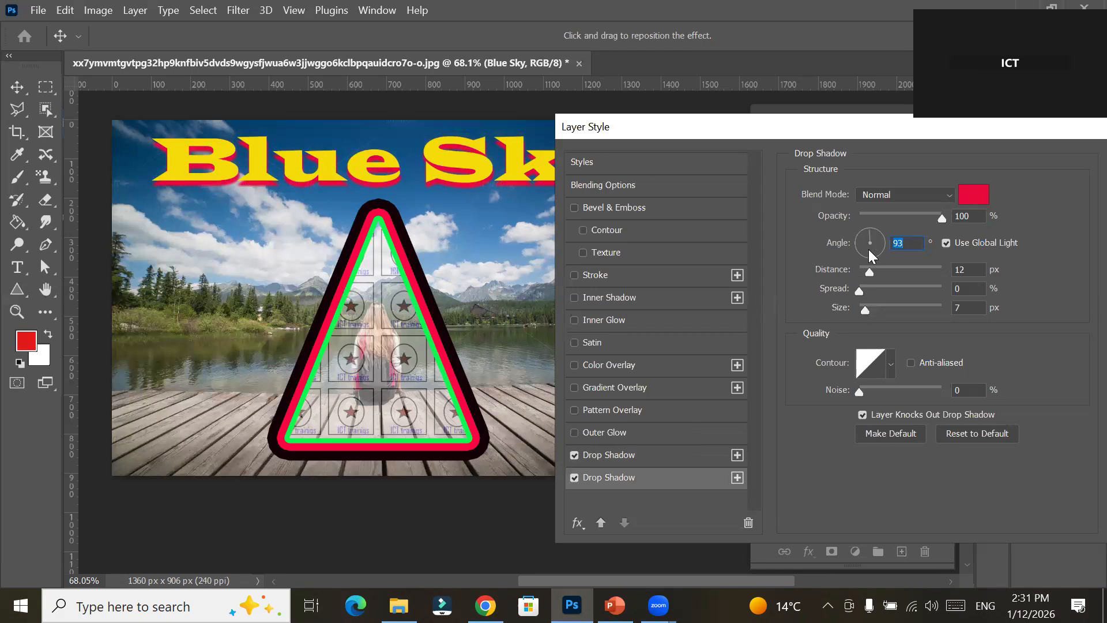
pyautogui.click(868, 257)
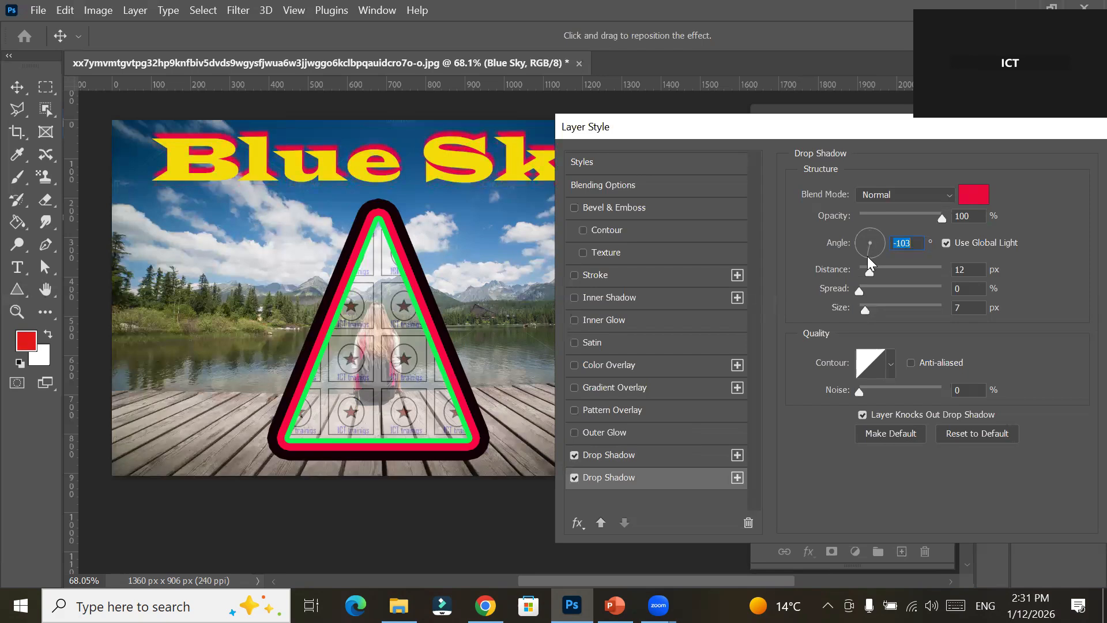
pyautogui.click(874, 255)
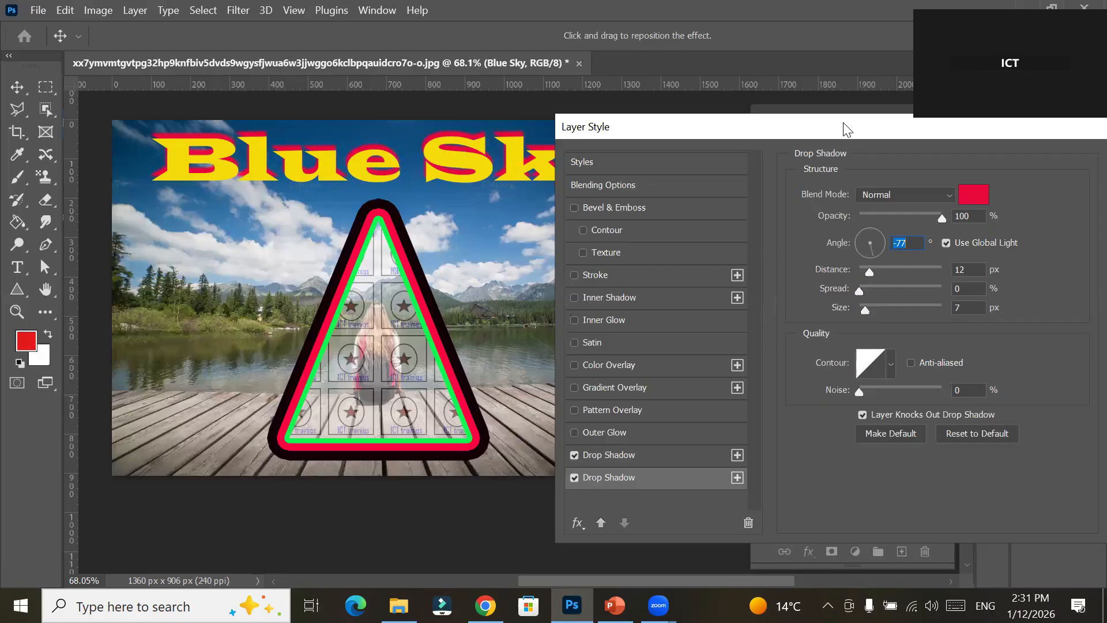
# Change the lower drop shadow's color to bright green.
pyautogui.moveTo(845, 128); pyautogui.dragTo(827, 176)
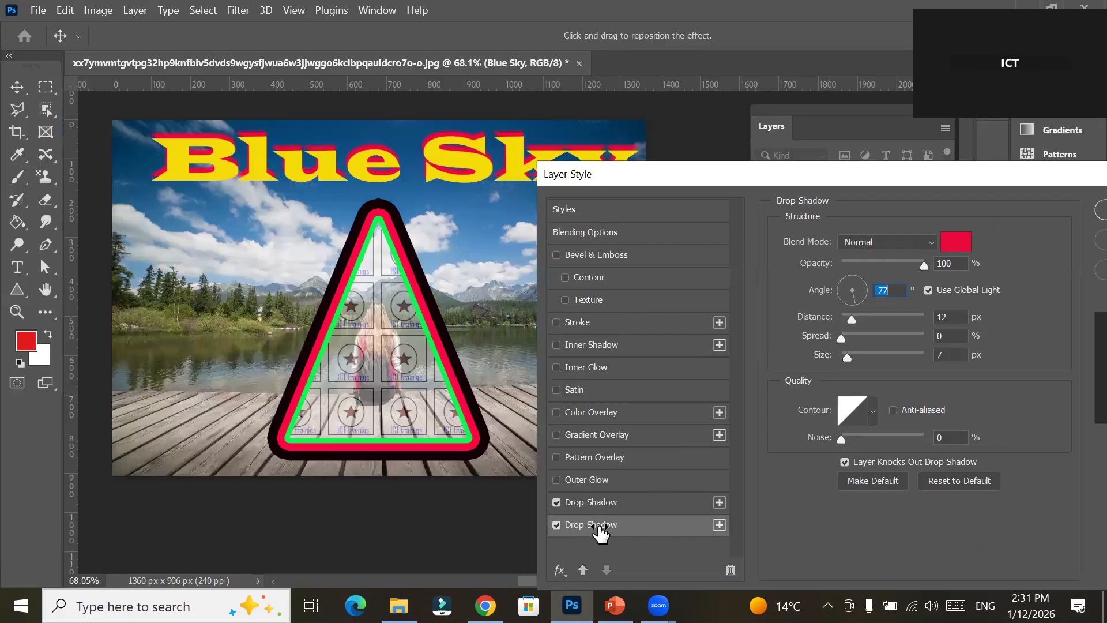
pyautogui.click(959, 237)
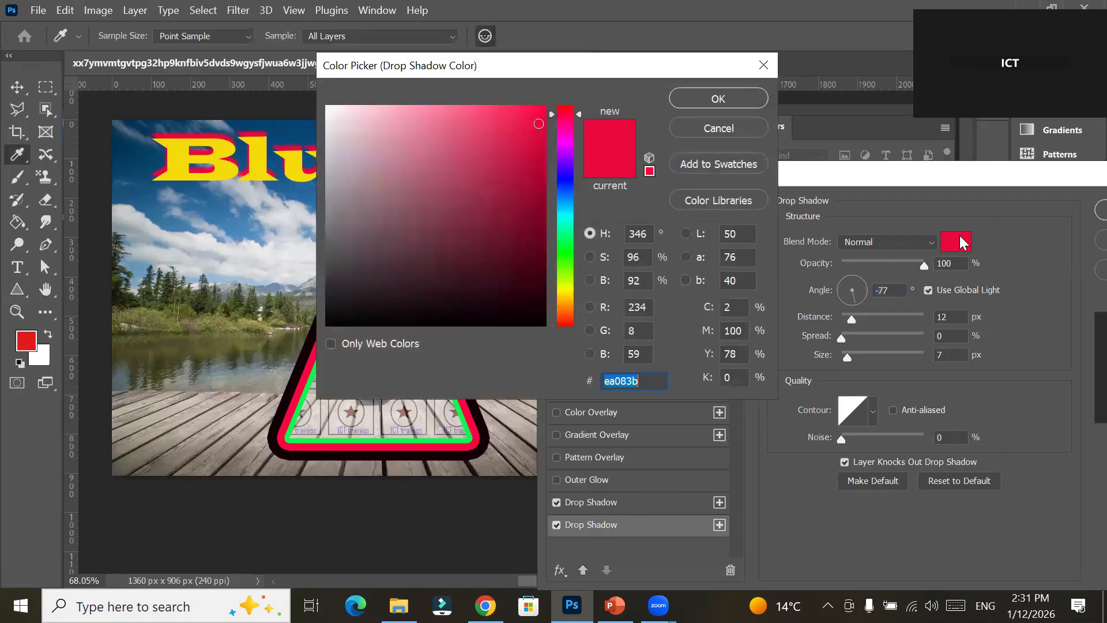
pyautogui.click(569, 261)
pyautogui.click(540, 114)
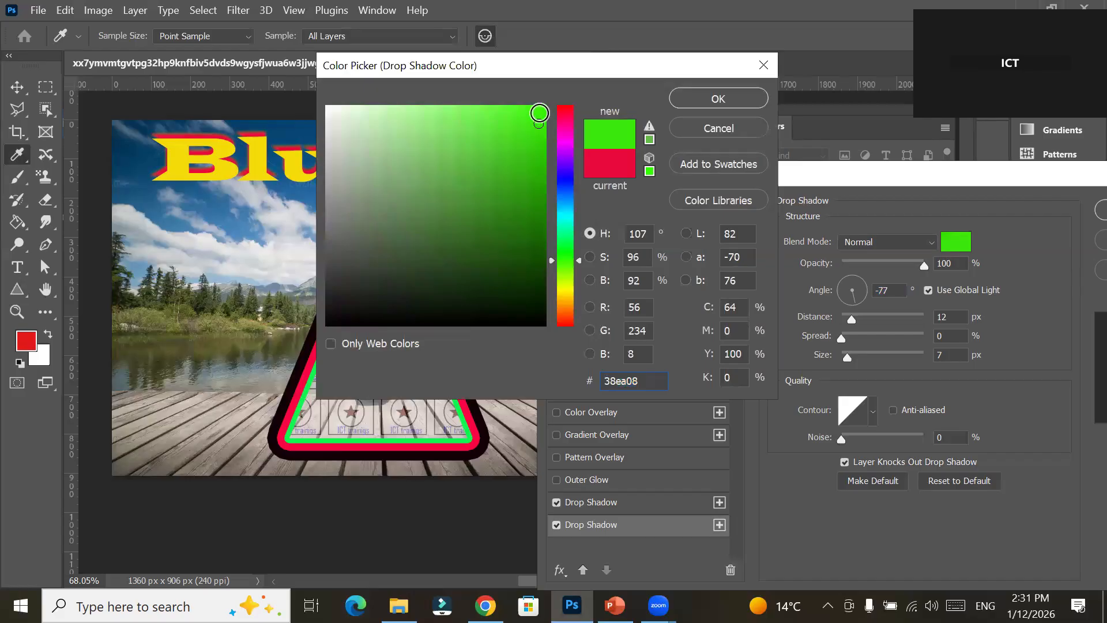
pyautogui.click(715, 106)
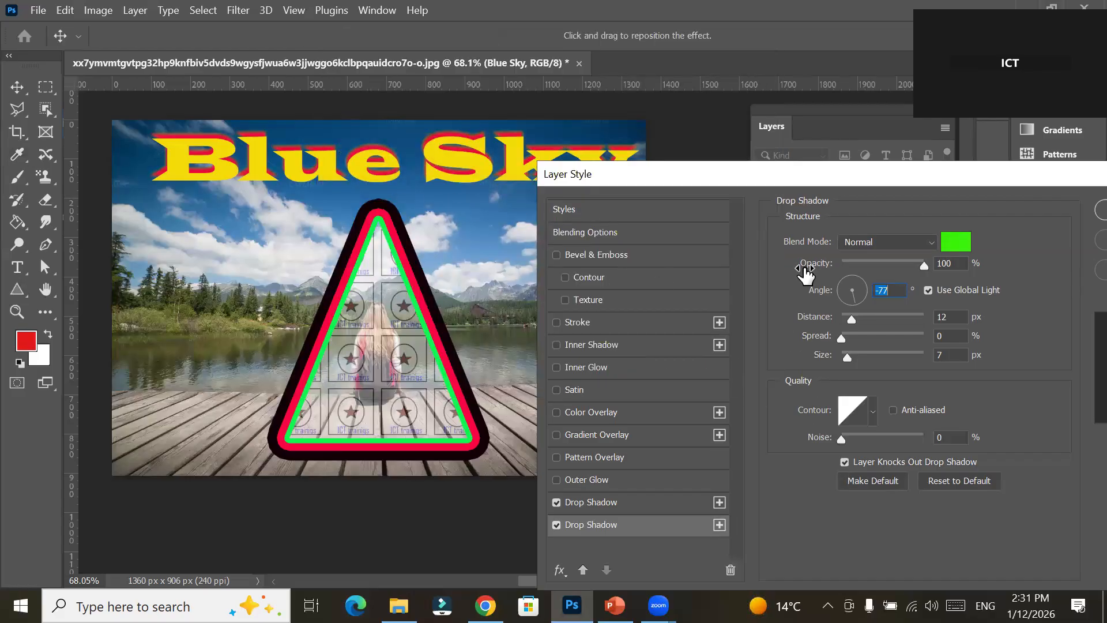
# Set the green drop shadow's angle to 90° and apply the layer style to the Blue Sky text.
pyautogui.click(638, 525)
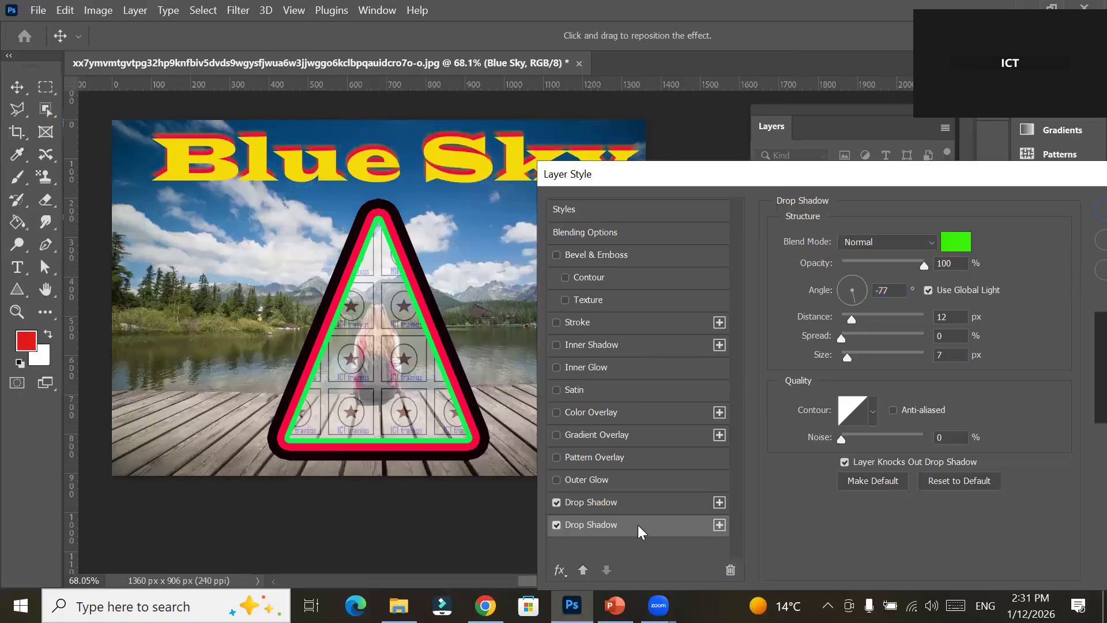
pyautogui.click(854, 307)
pyautogui.click(852, 280)
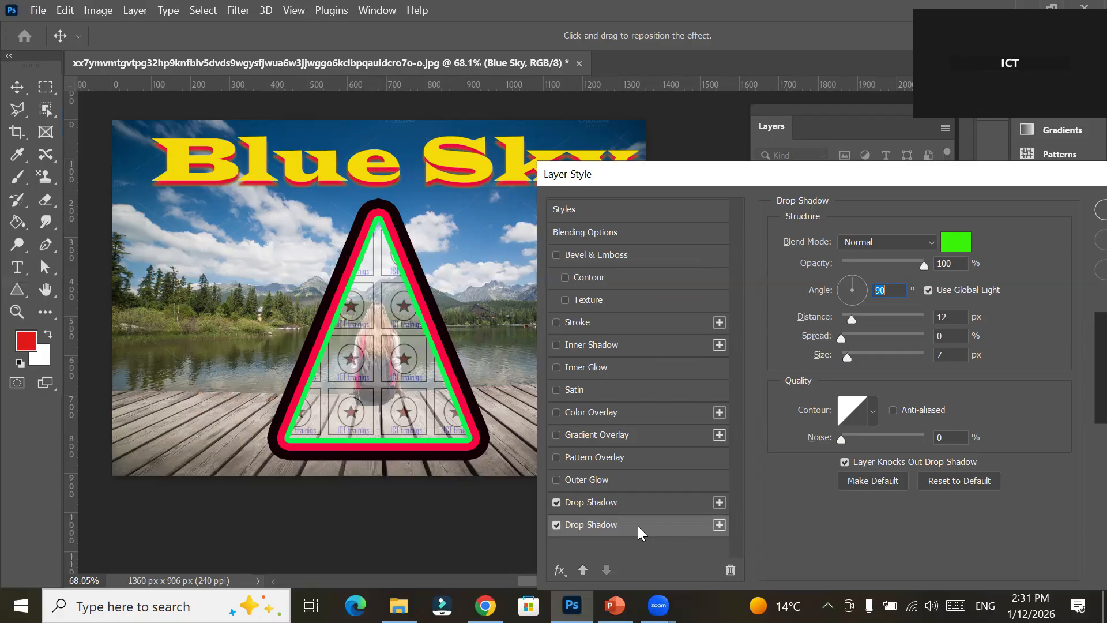
pyautogui.click(593, 530)
pyautogui.moveTo(881, 174); pyautogui.dragTo(772, 104)
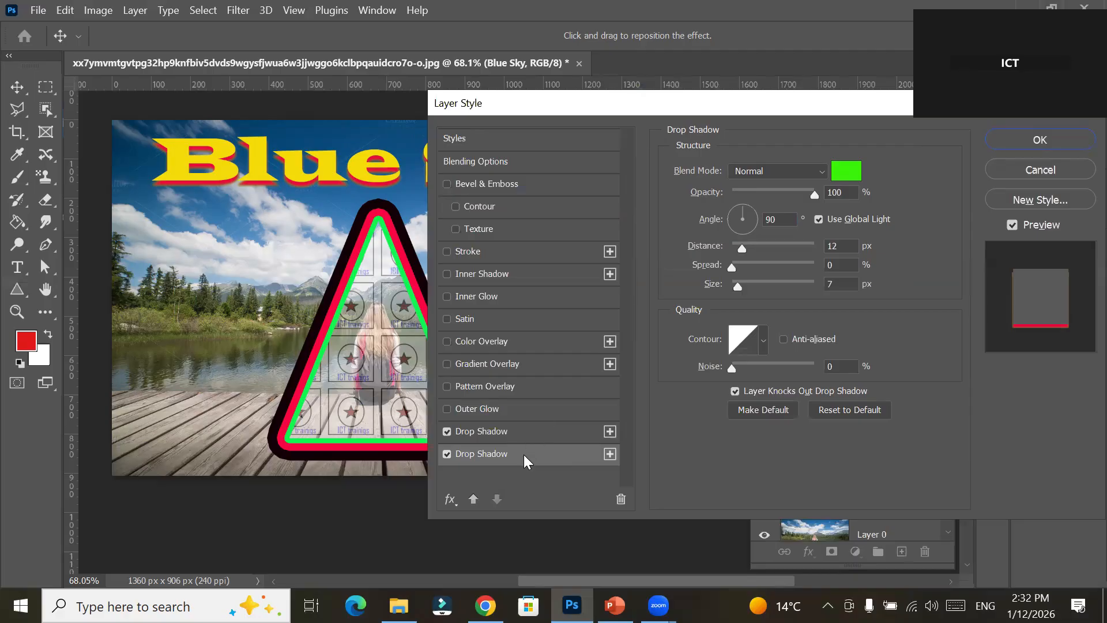
pyautogui.click(1006, 141)
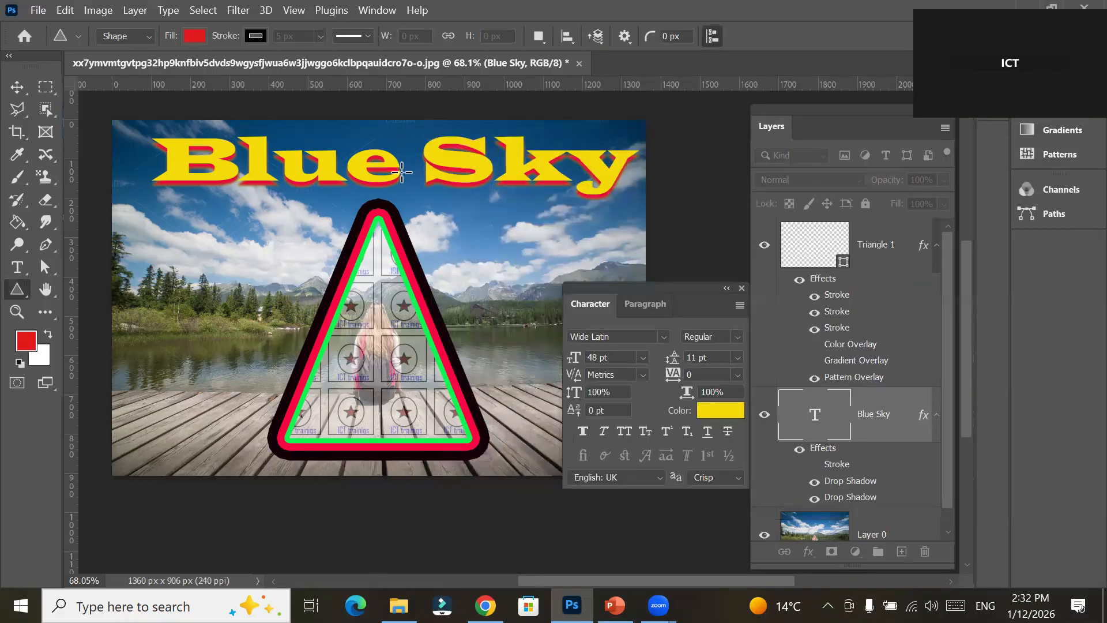
pyautogui.click(403, 113)
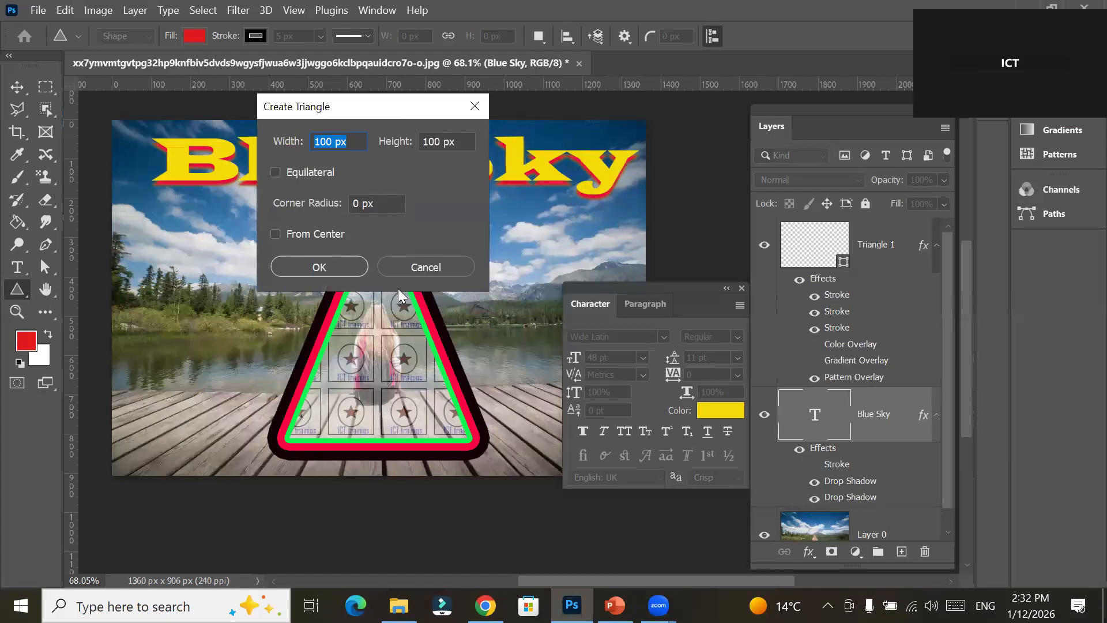
pyautogui.click(409, 268)
# Reopen the green drop shadow's settings on the Blue Sky layer and move it above the red drop shadow.
pyautogui.scroll(4, 494, 134)
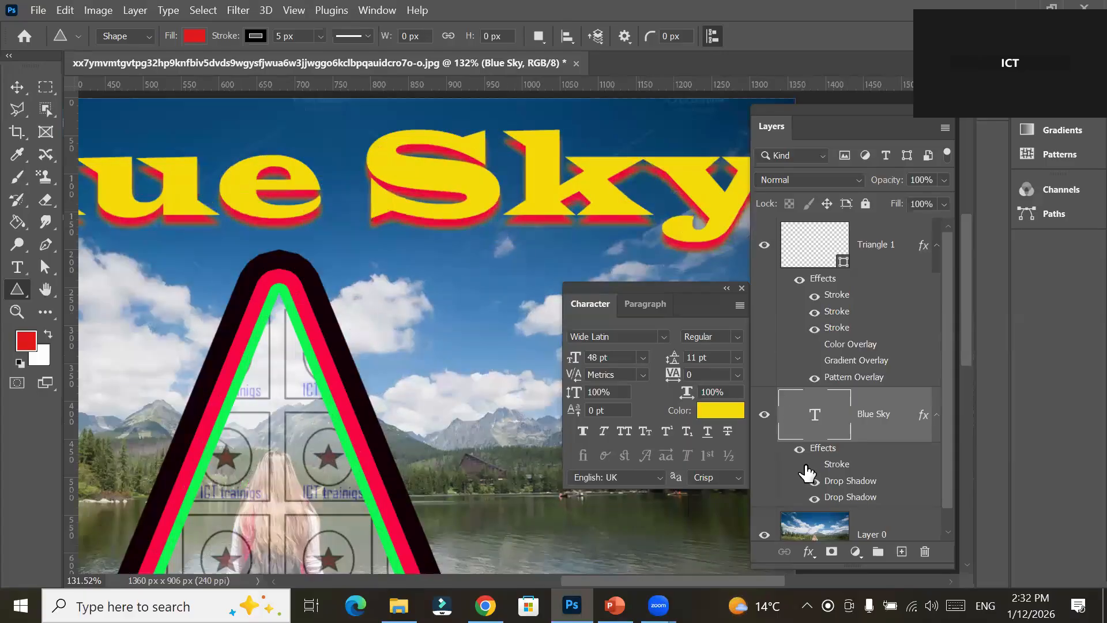
pyautogui.doubleClick(860, 497)
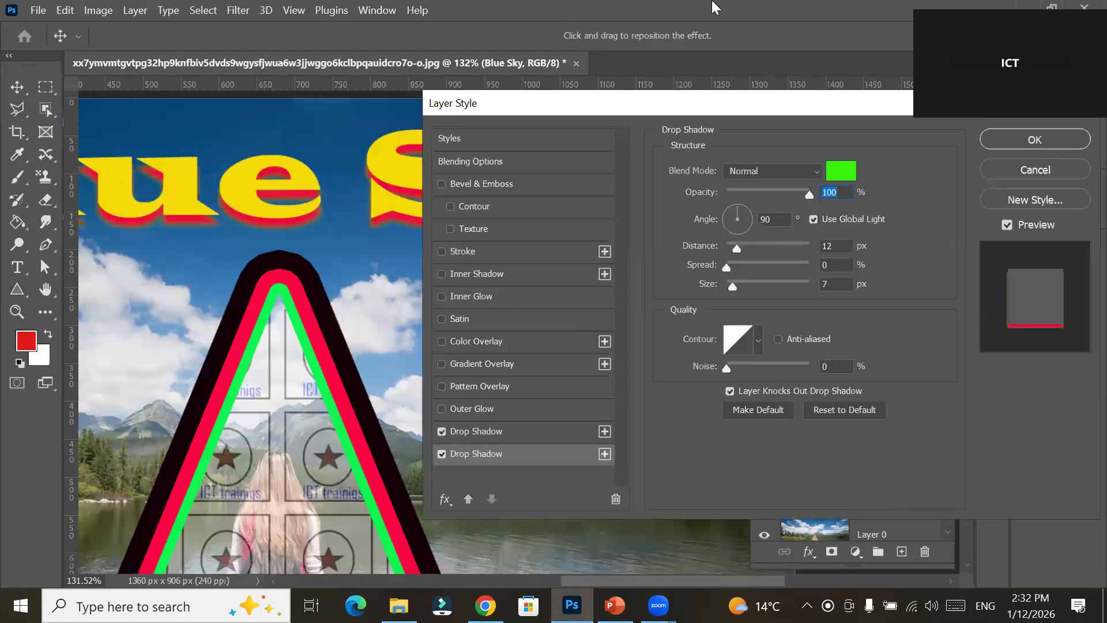
pyautogui.moveTo(715, 104); pyautogui.dragTo(756, 190)
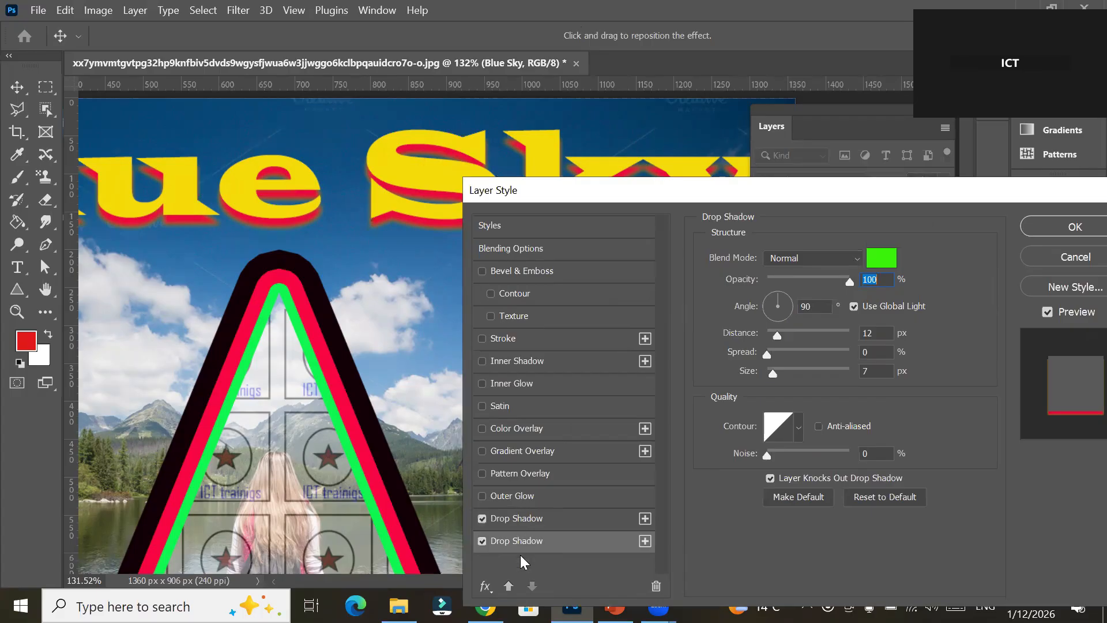
pyautogui.moveTo(578, 195); pyautogui.dragTo(600, 64)
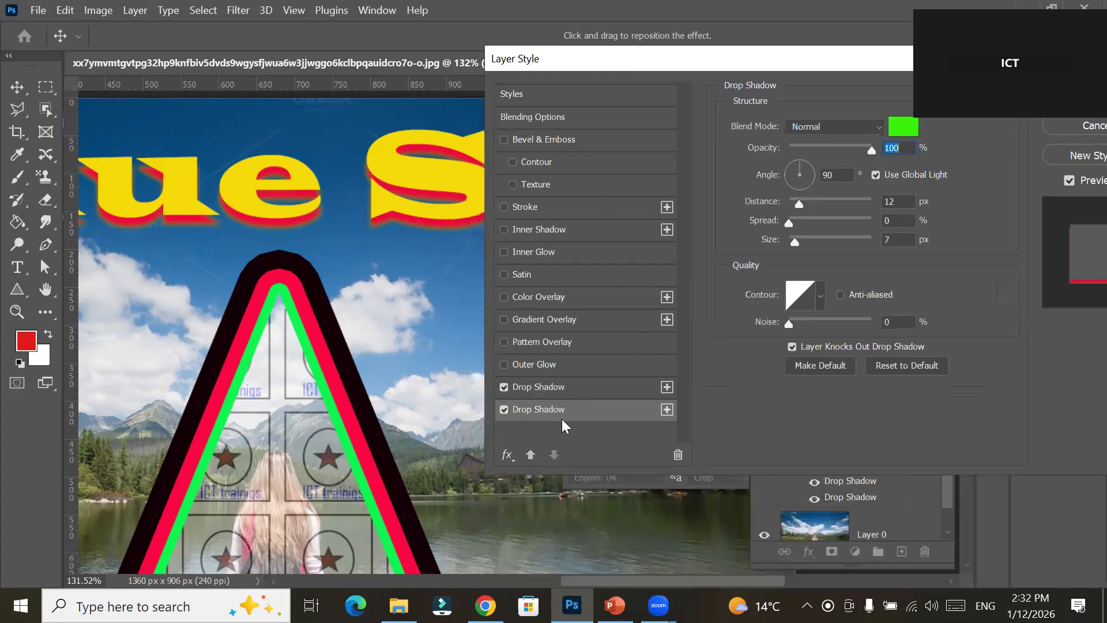
pyautogui.click(530, 455)
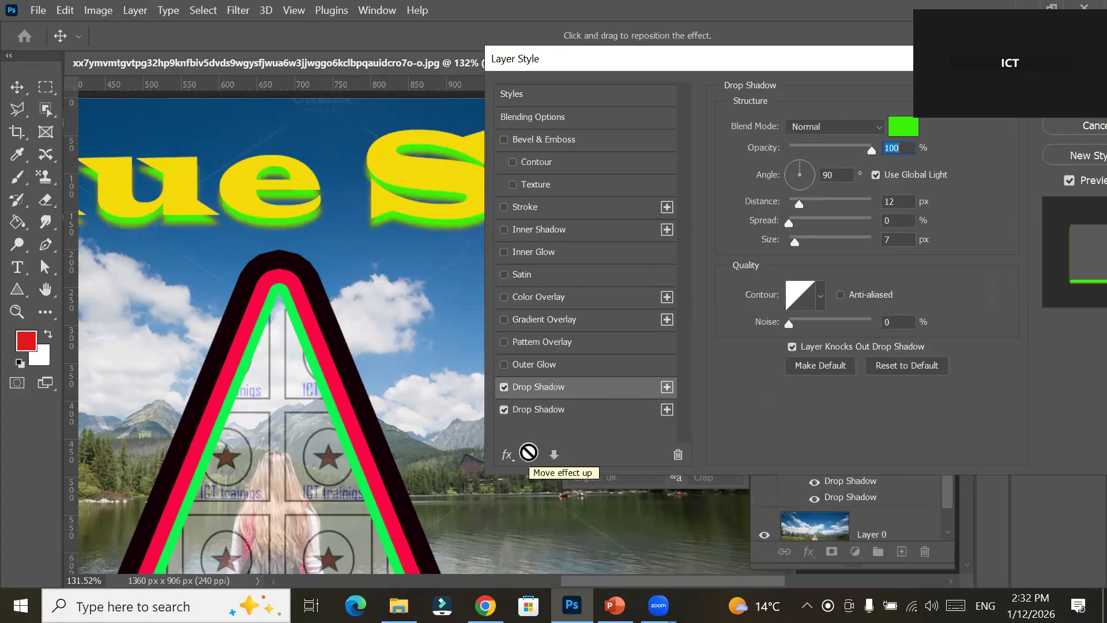
# Move the red drop shadow up and down in the effects order to compare, leaving it above the green one.
pyautogui.click(546, 410)
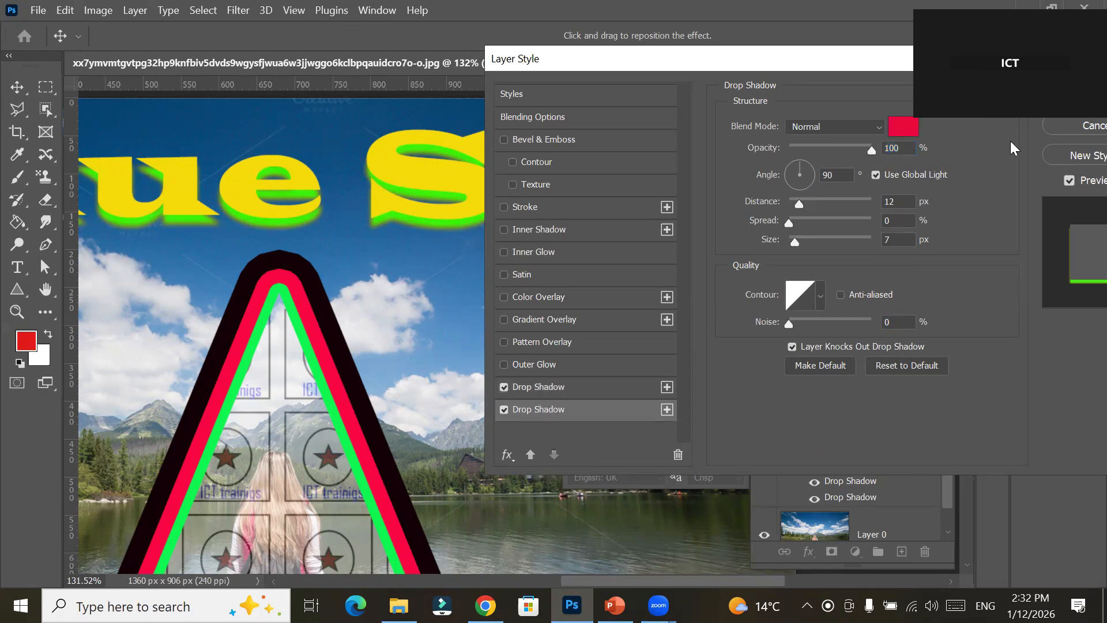
pyautogui.moveTo(860, 63); pyautogui.dragTo(871, 143)
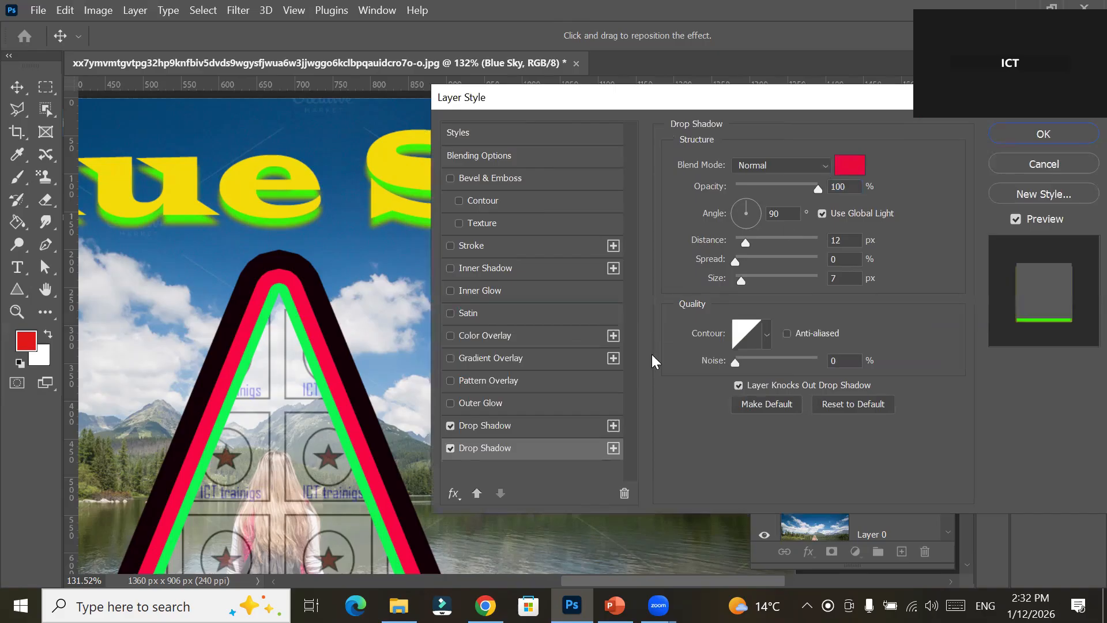
pyautogui.click(478, 494)
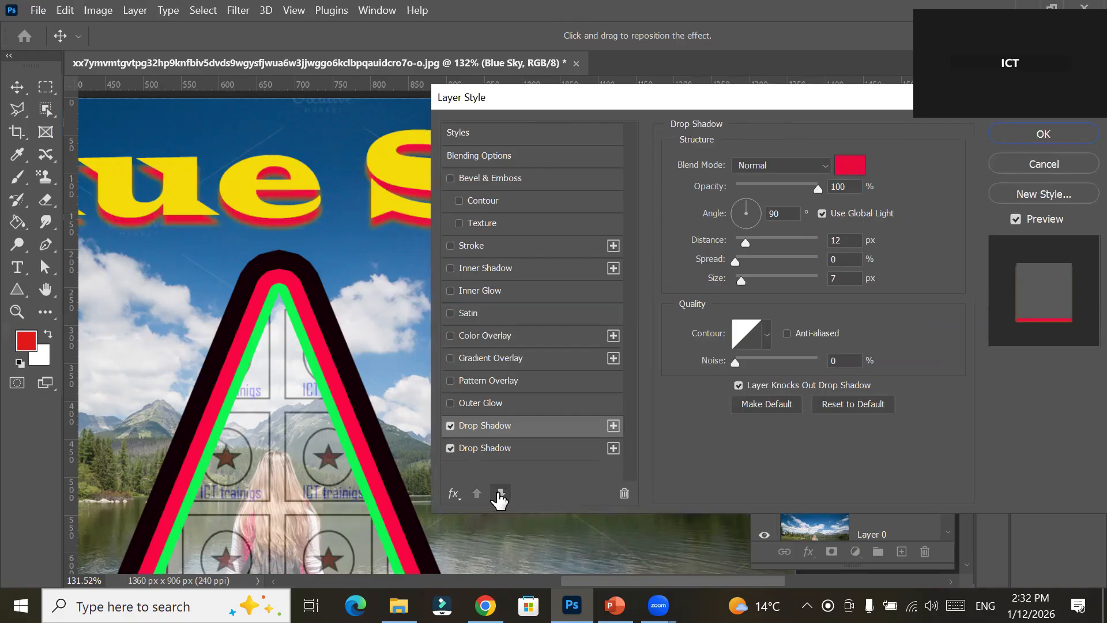
pyautogui.click(499, 493)
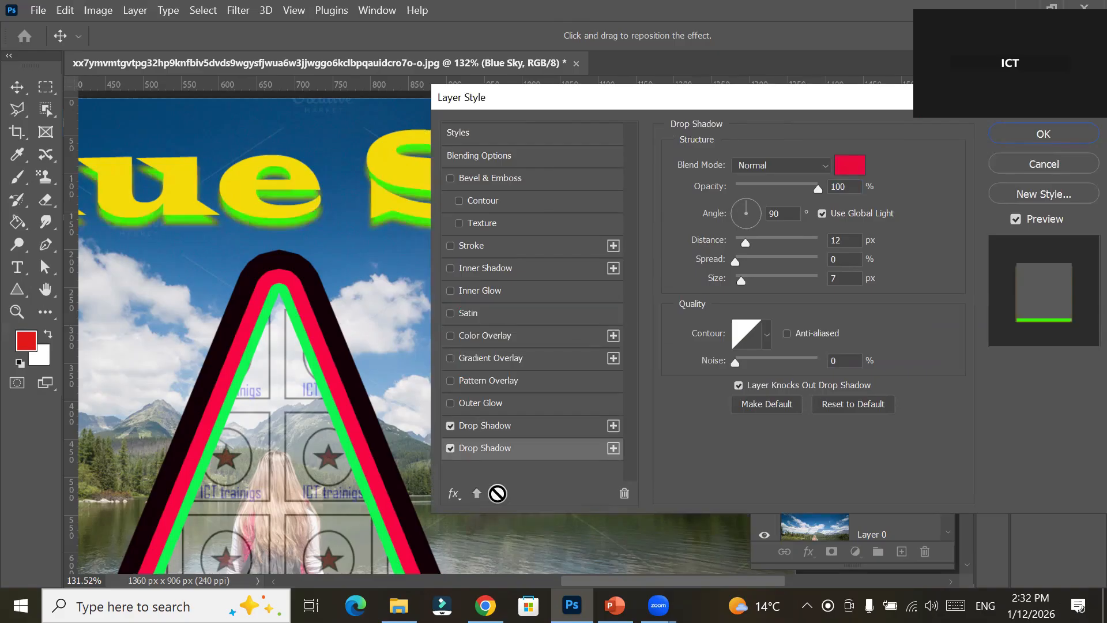
pyautogui.click(478, 494)
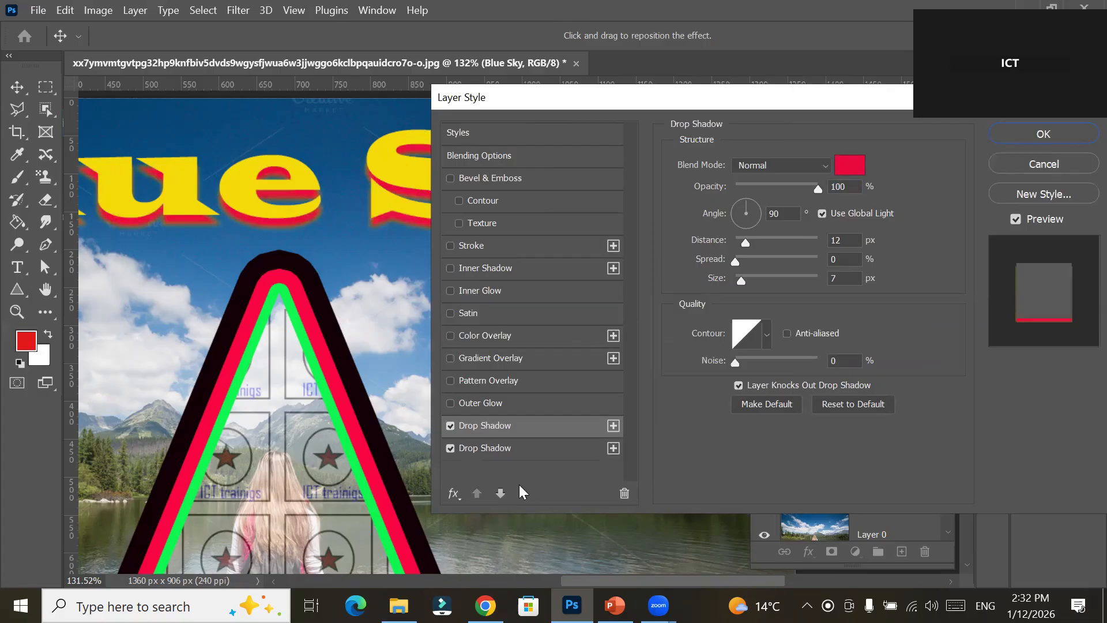
pyautogui.click(501, 494)
pyautogui.click(478, 494)
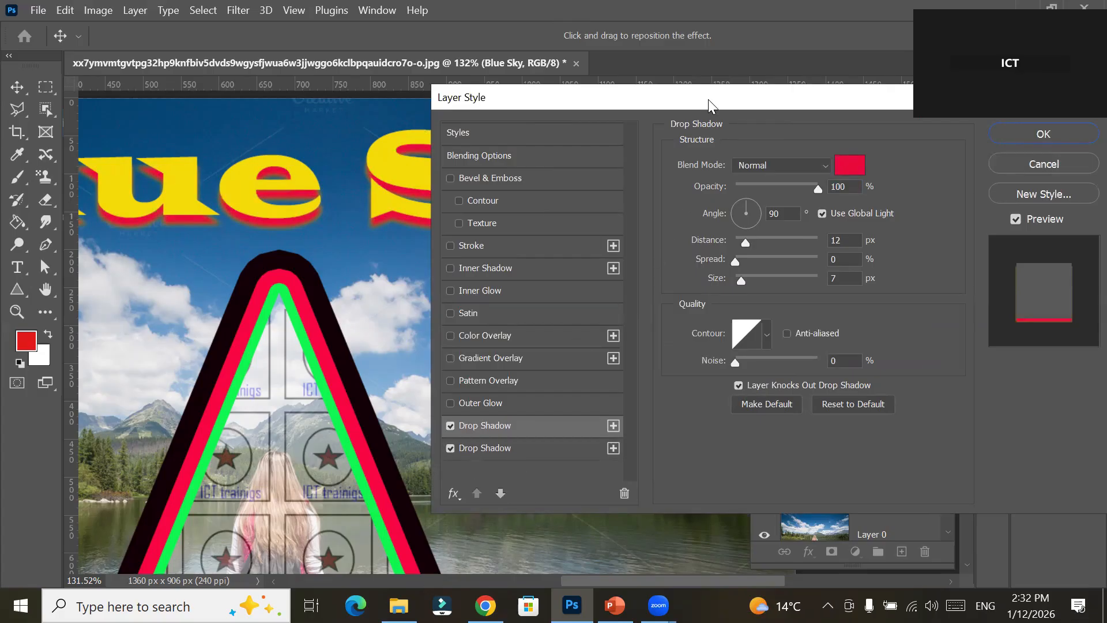
# Turn off Use Global Light for both the red and the green drop shadow.
pyautogui.moveTo(708, 99); pyautogui.dragTo(709, 144)
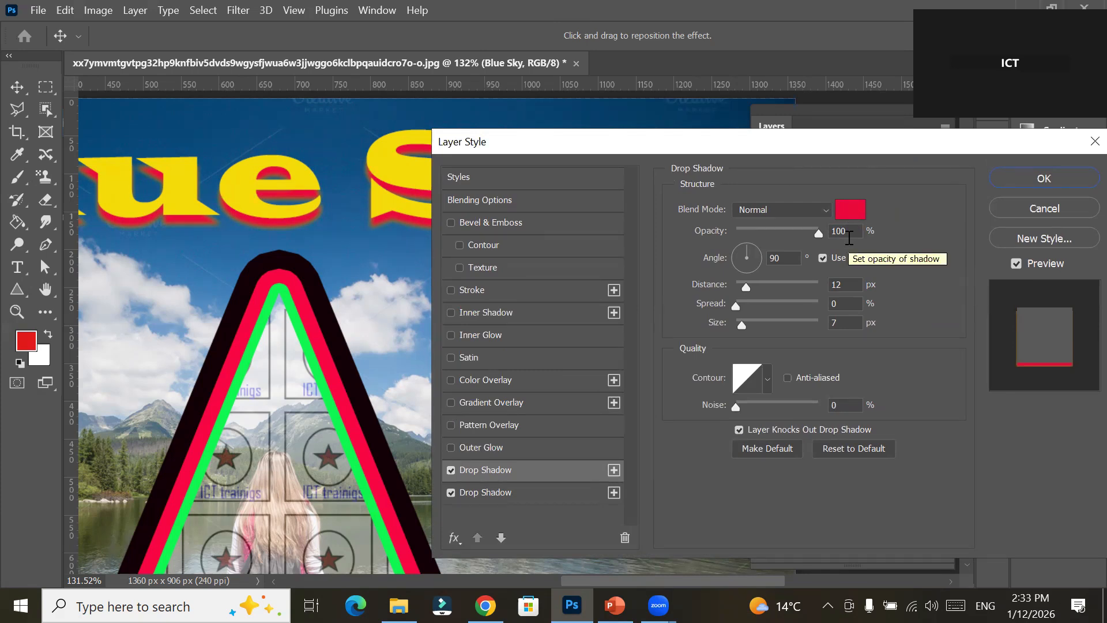
pyautogui.click(822, 258)
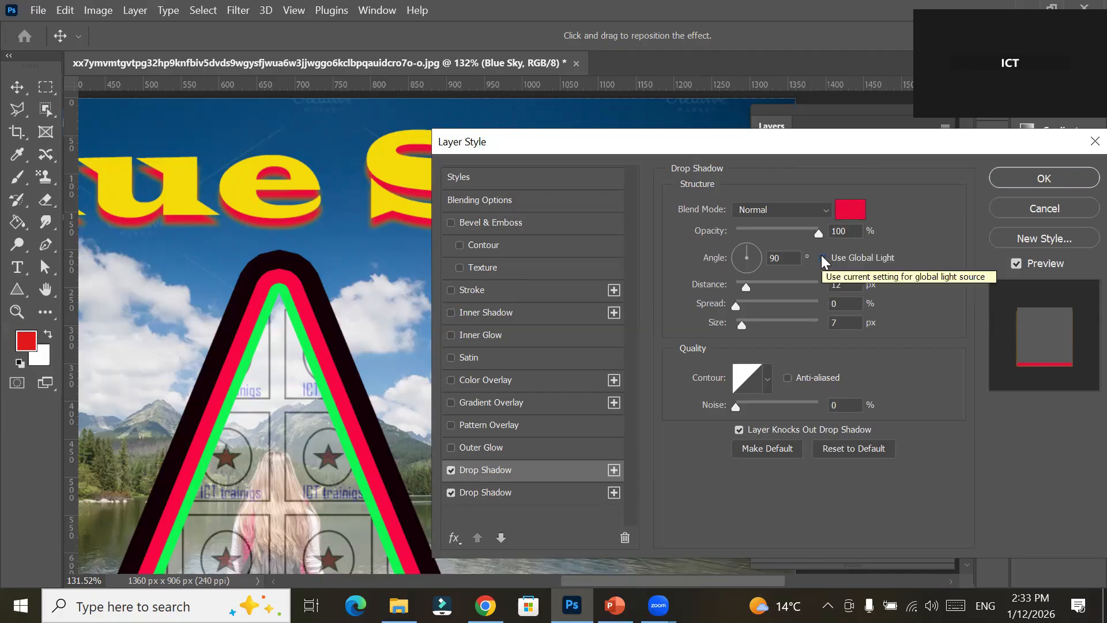
pyautogui.moveTo(749, 141); pyautogui.dragTo(802, 140)
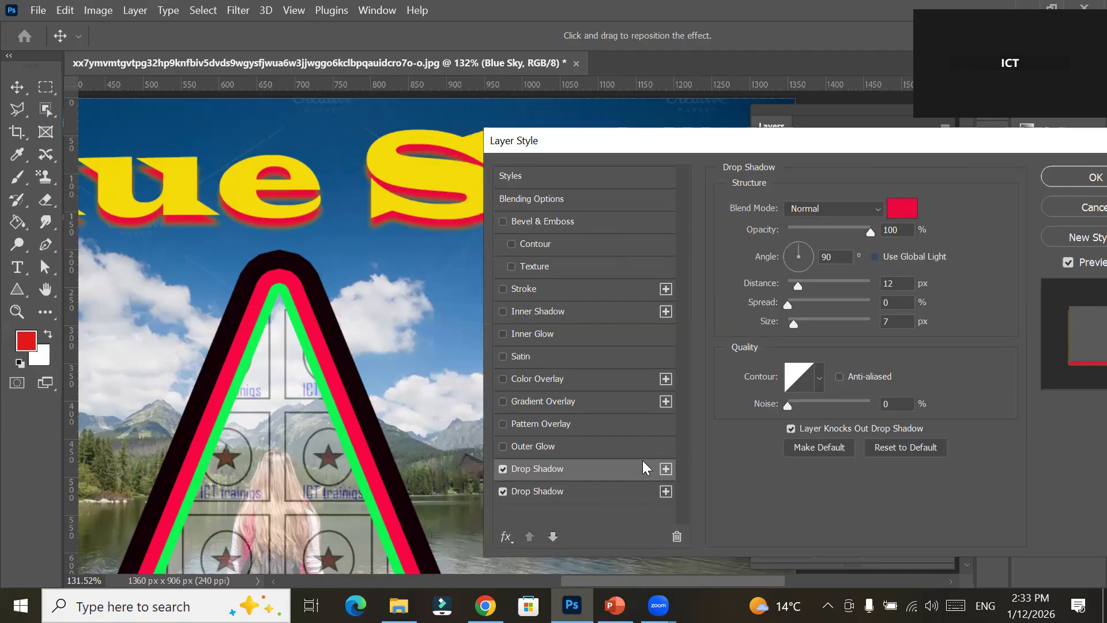
pyautogui.click(546, 489)
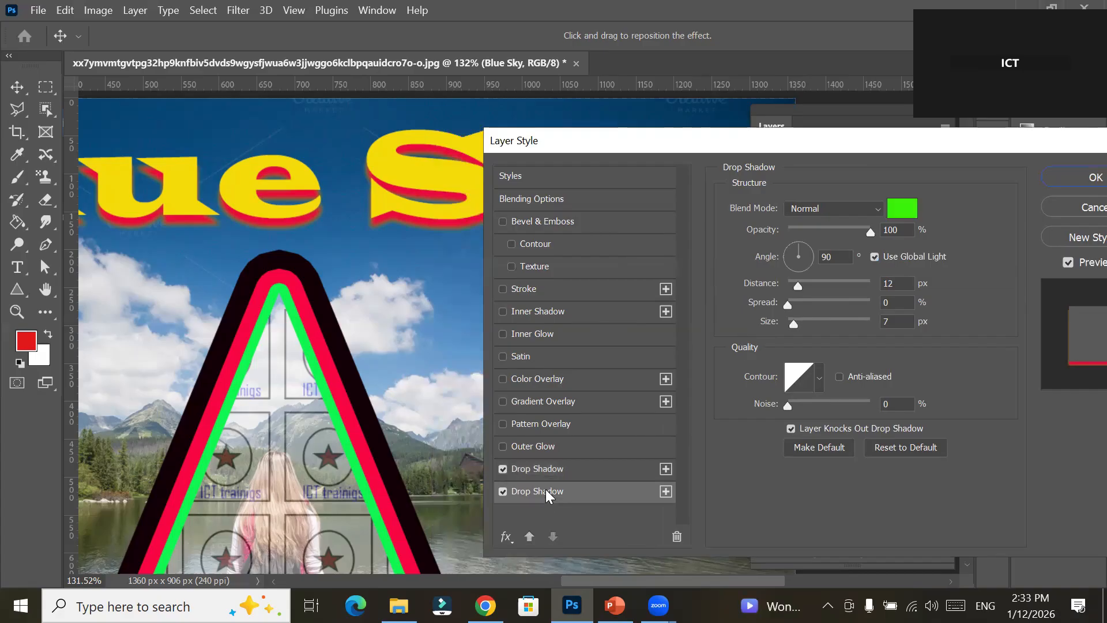
pyautogui.click(874, 256)
# Compare the settings of both drop shadows and set the red one's angle to -96°.
pyautogui.click(562, 461)
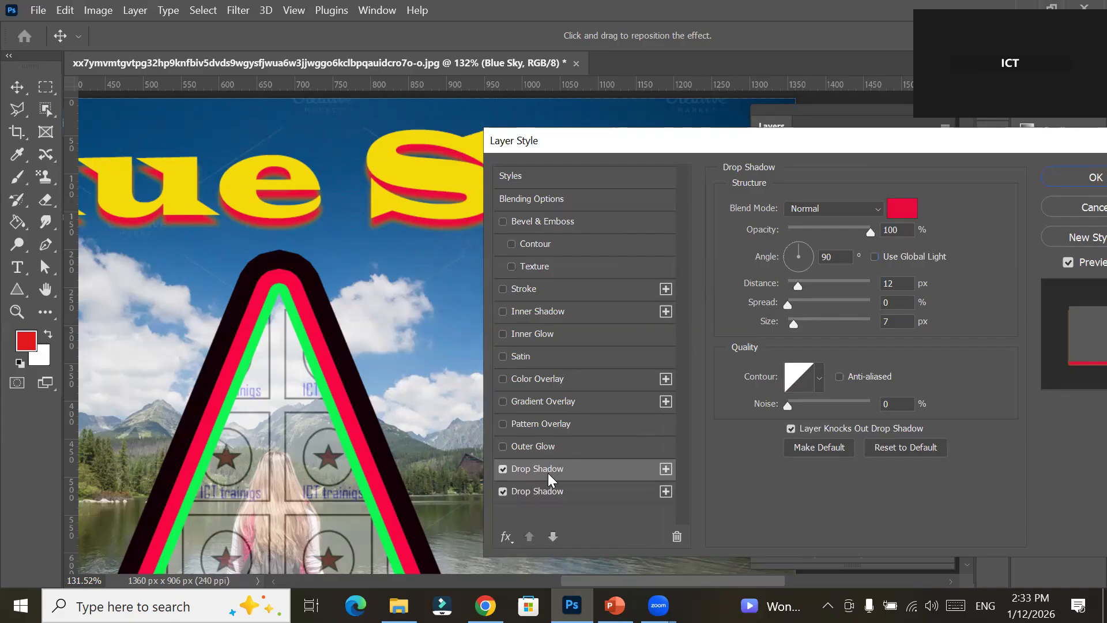
pyautogui.click(551, 494)
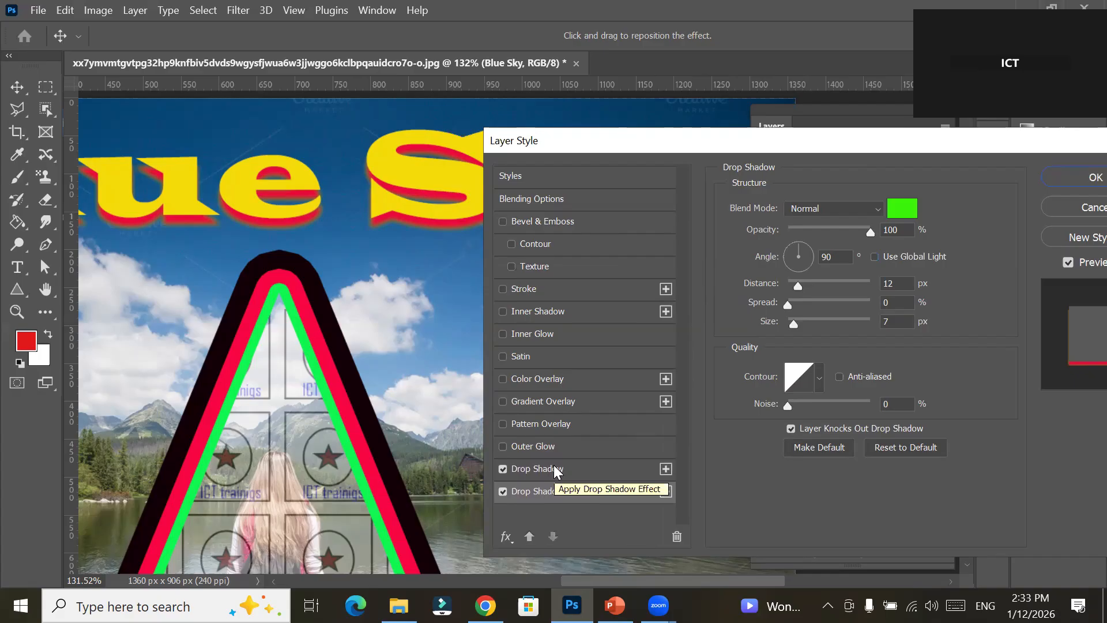
pyautogui.click(555, 468)
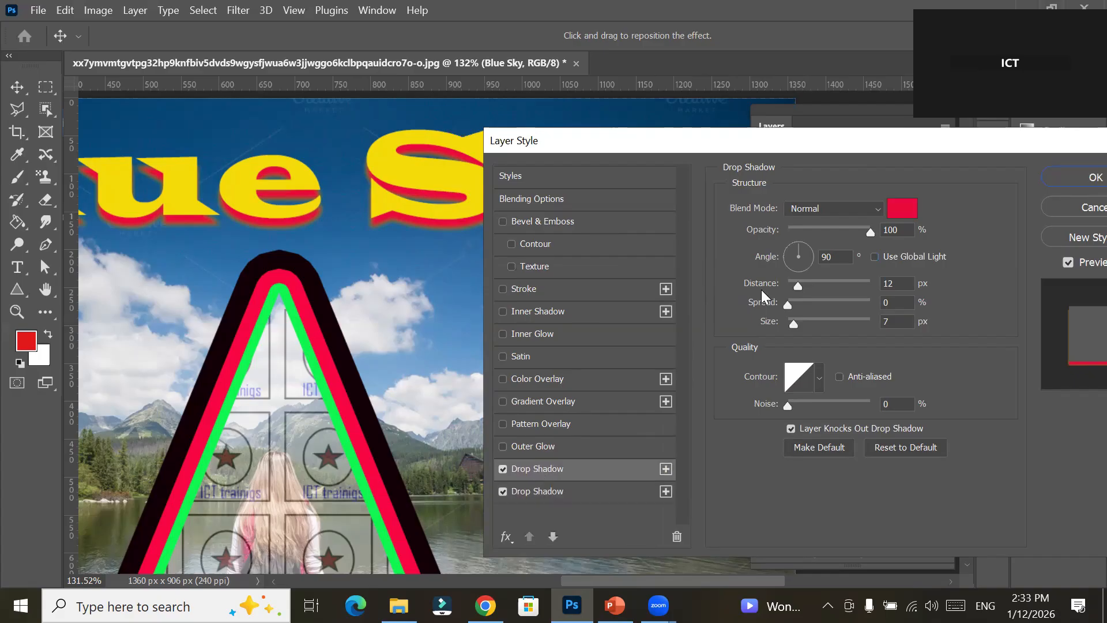
pyautogui.click(800, 269)
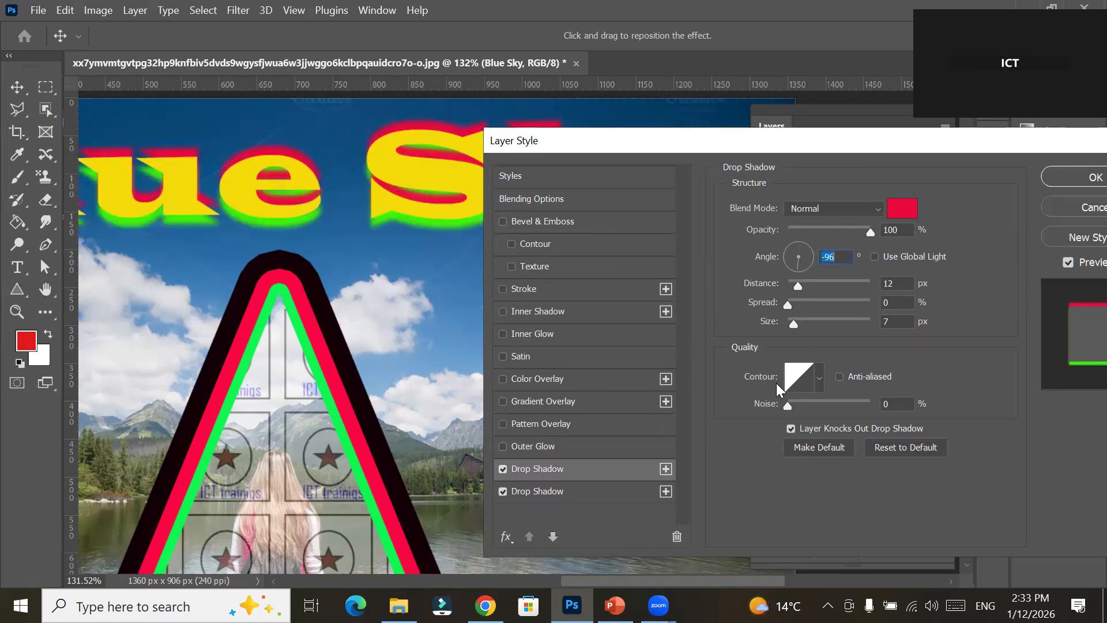
# Turn on Use Global Light for the green drop shadow and try angles of -77° and 82° before setting 88°.
pyautogui.click(585, 495)
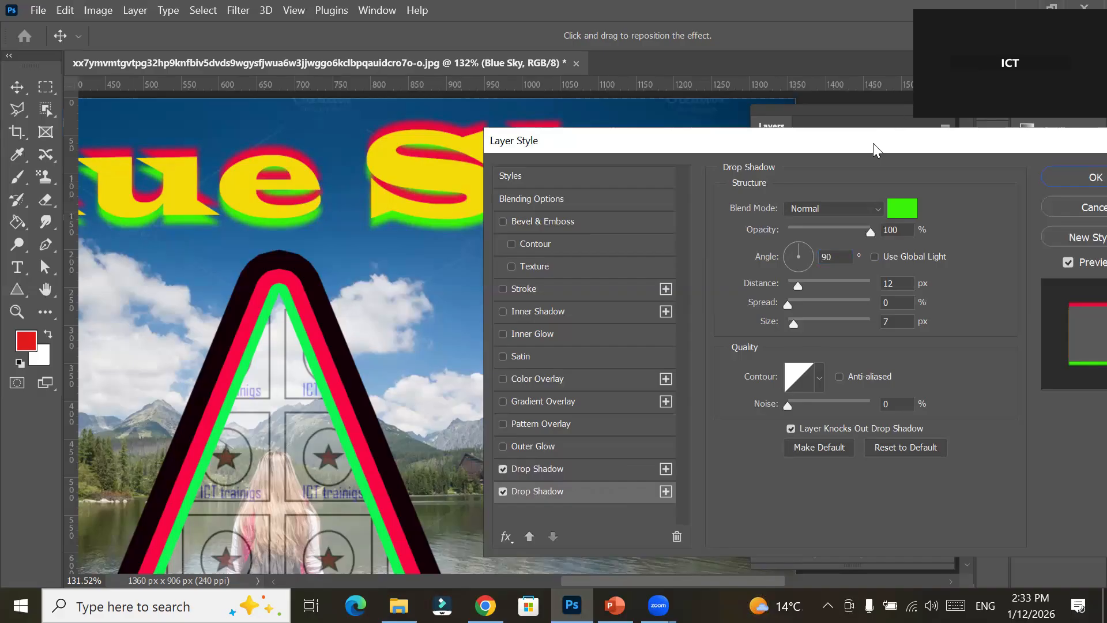
pyautogui.moveTo(873, 143); pyautogui.dragTo(745, 147)
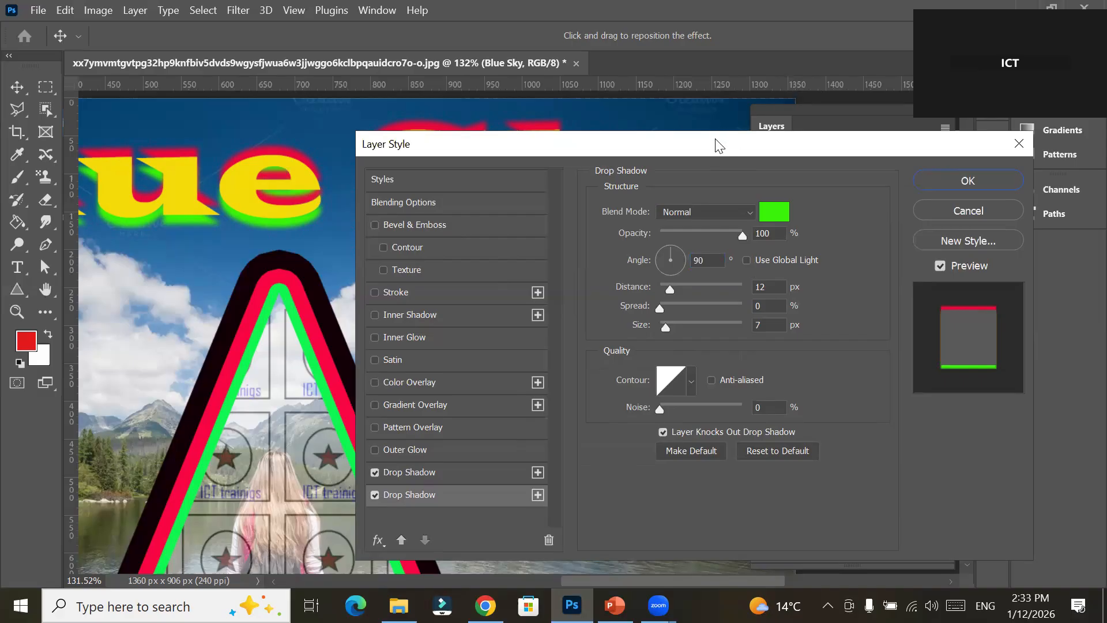
pyautogui.moveTo(720, 145); pyautogui.dragTo(868, 138)
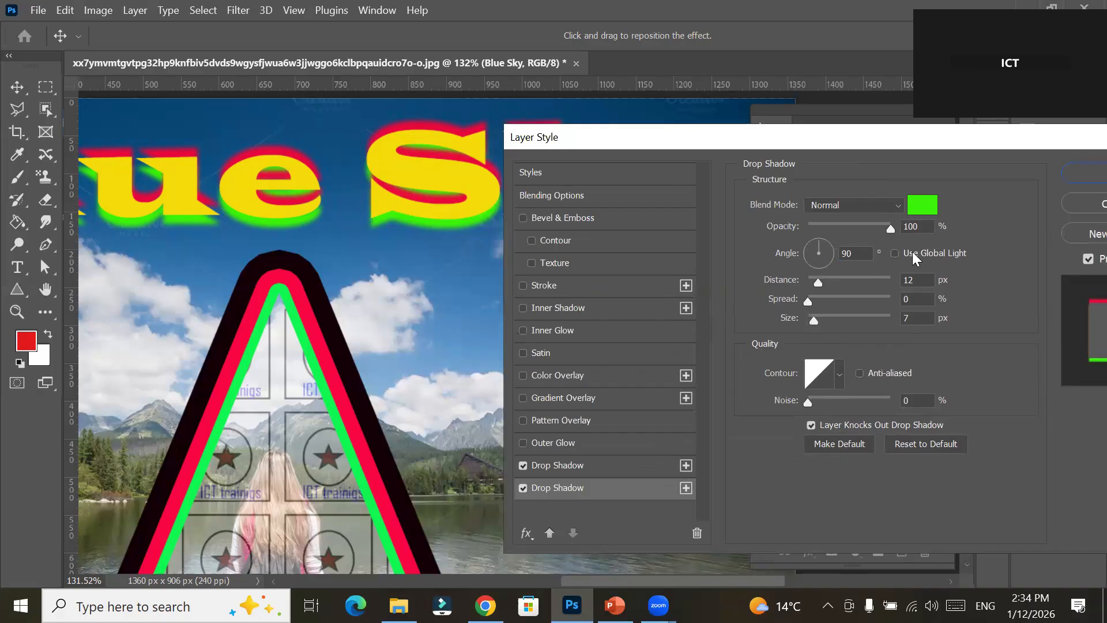
pyautogui.click(896, 253)
pyautogui.click(821, 263)
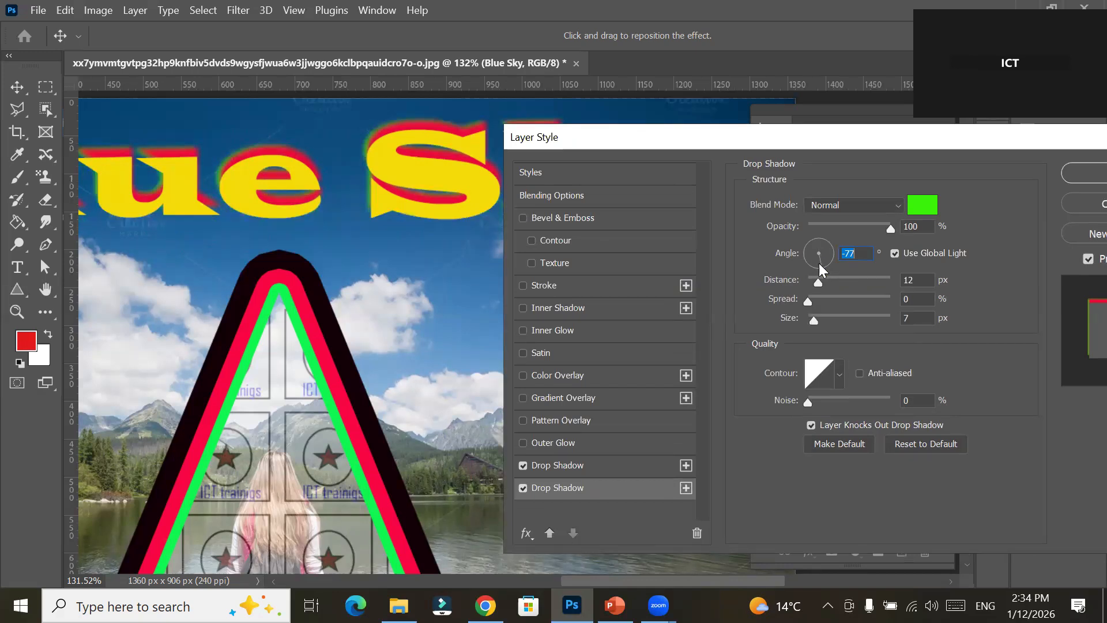
pyautogui.click(821, 241)
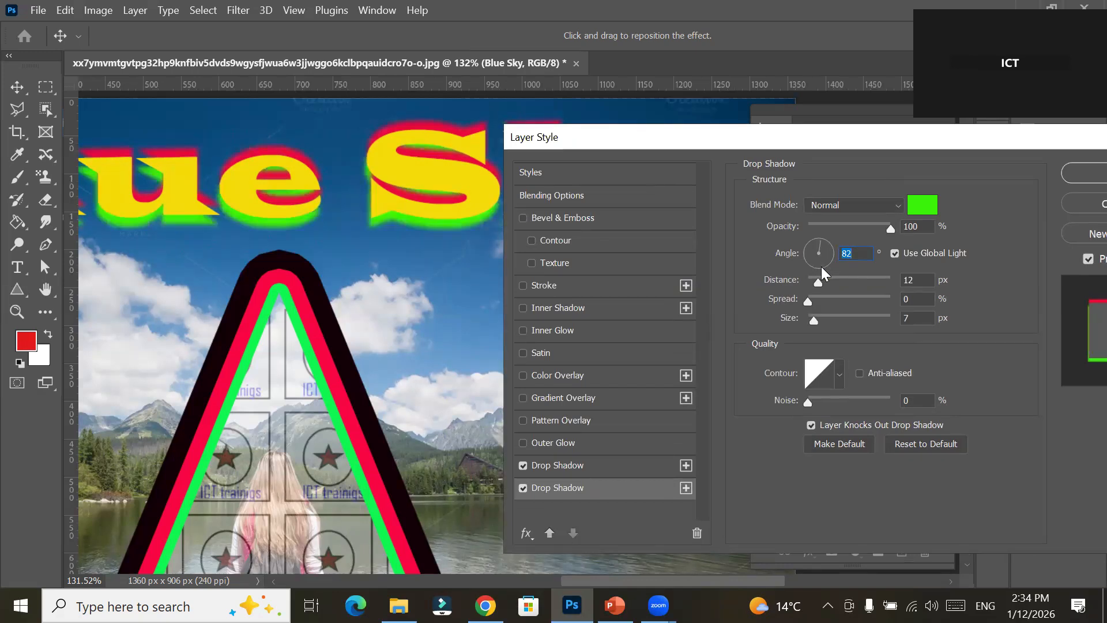
pyautogui.click(819, 244)
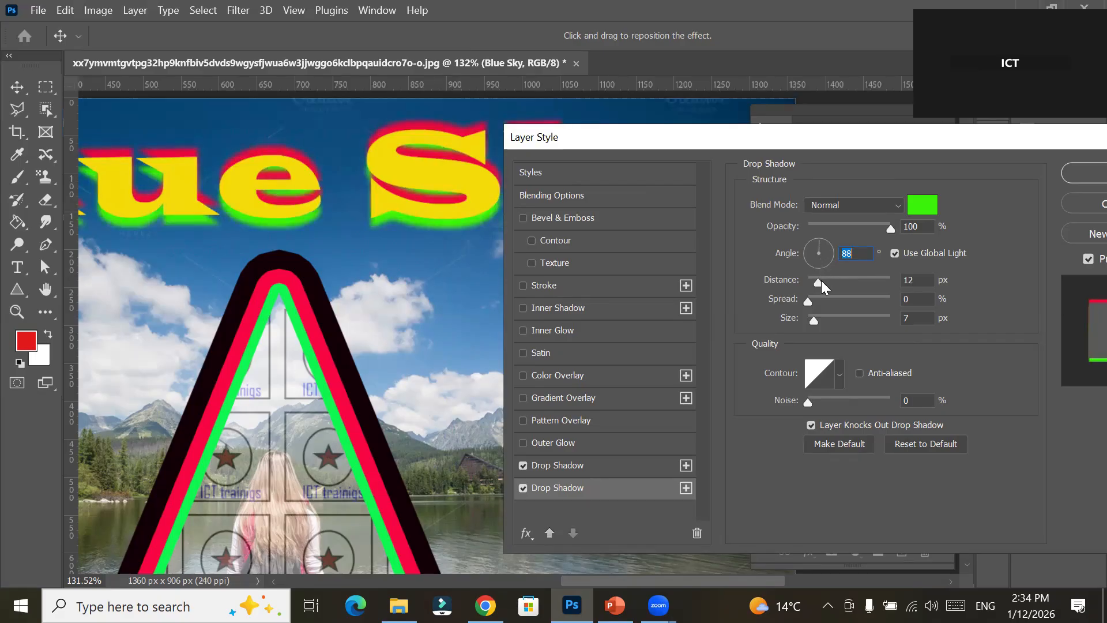
# Set the green drop shadow's distance to 19 px and its angle to -90° with Use Global Light off, and apply the style.
pyautogui.moveTo(821, 280)
pyautogui.mouseDown()
pyautogui.moveTo(849, 279)
pyautogui.moveTo(825, 280)
pyautogui.mouseUp()
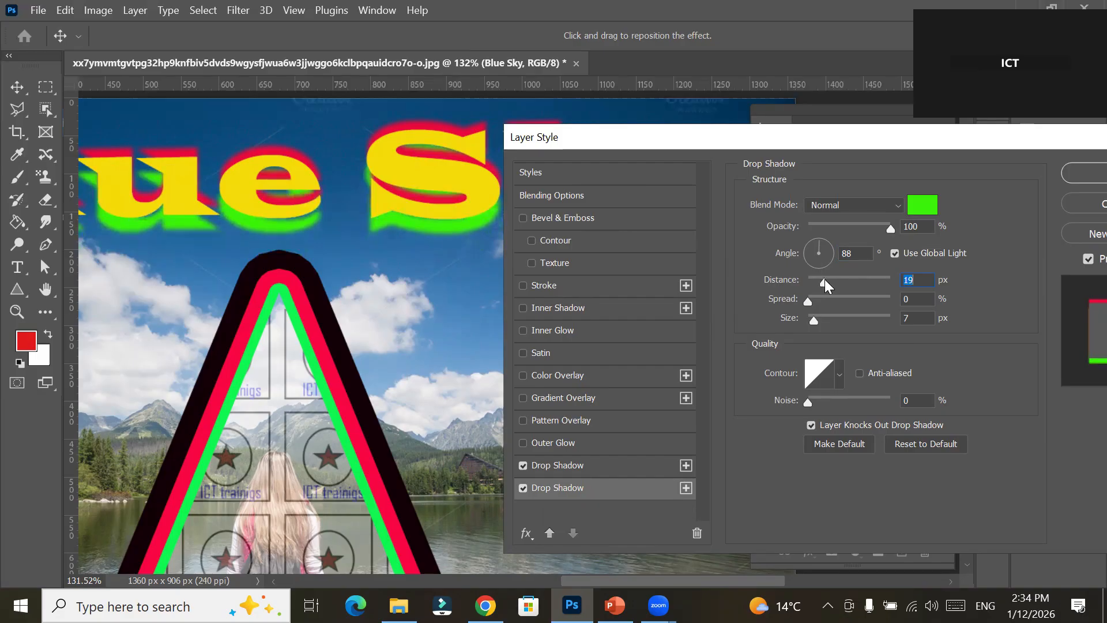
pyautogui.click(895, 252)
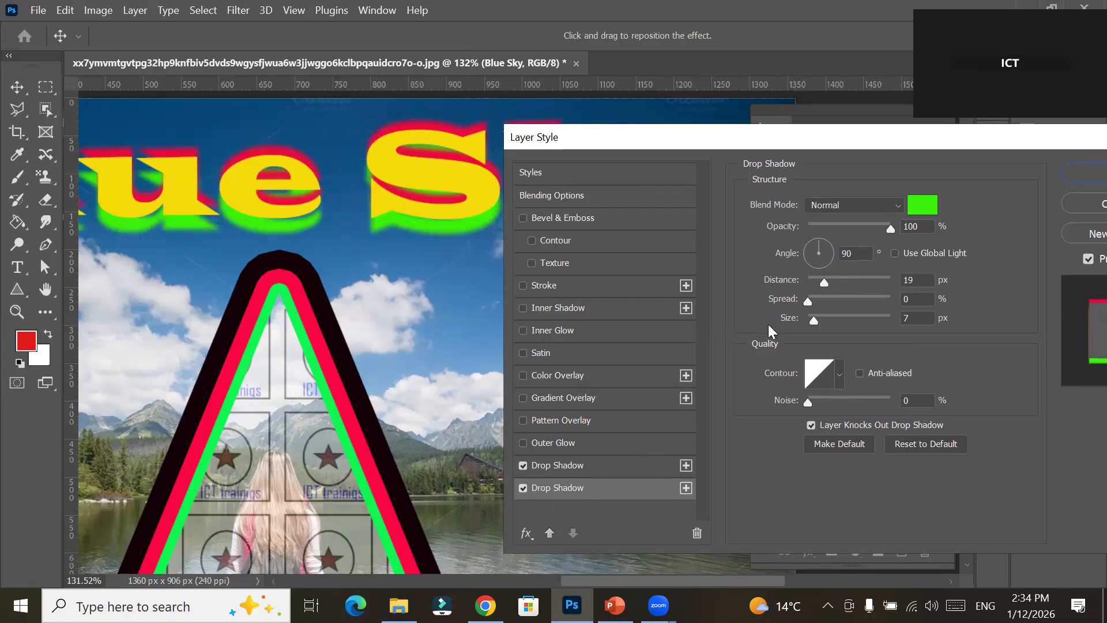
pyautogui.click(819, 266)
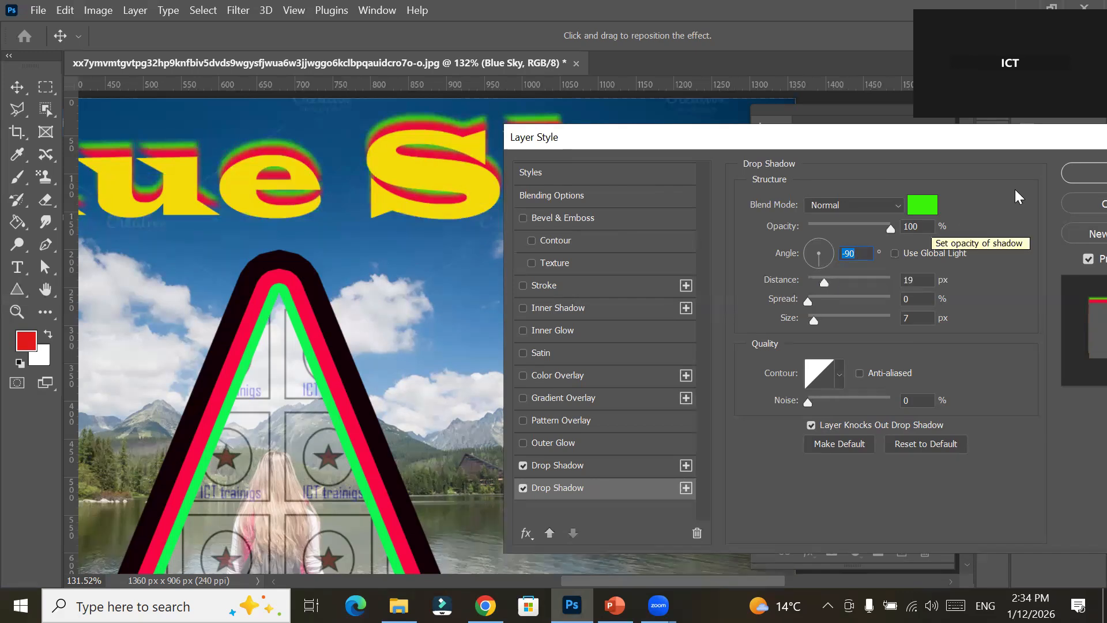
pyautogui.click(1074, 171)
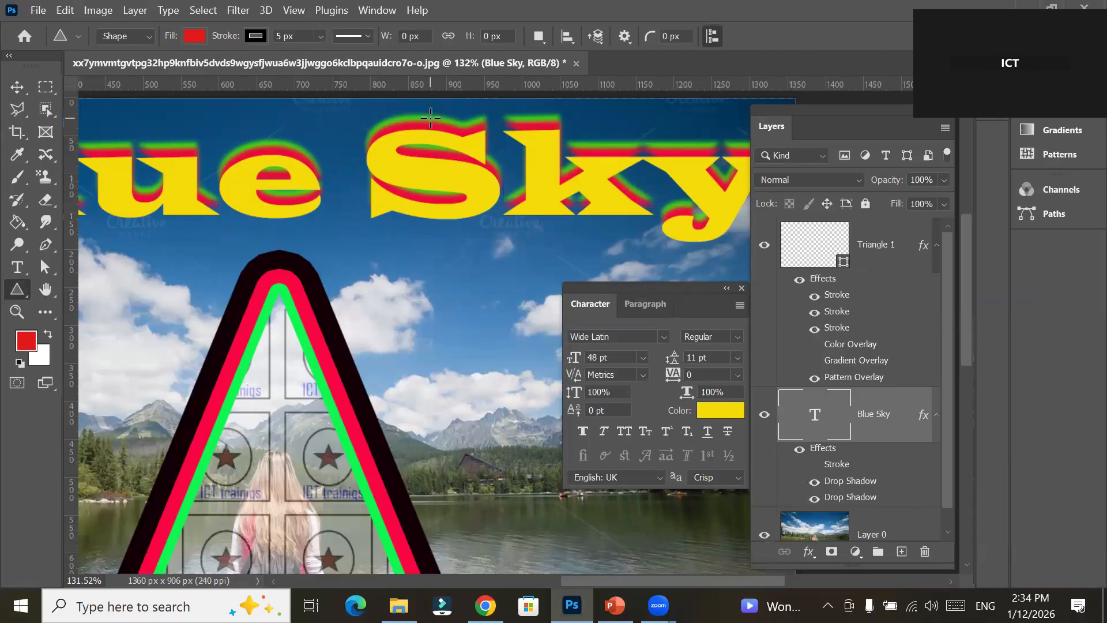
# Reopen the Blue Sky drop shadow settings, set the green shadow's angle to 99° and apply it.
pyautogui.doubleClick(847, 497)
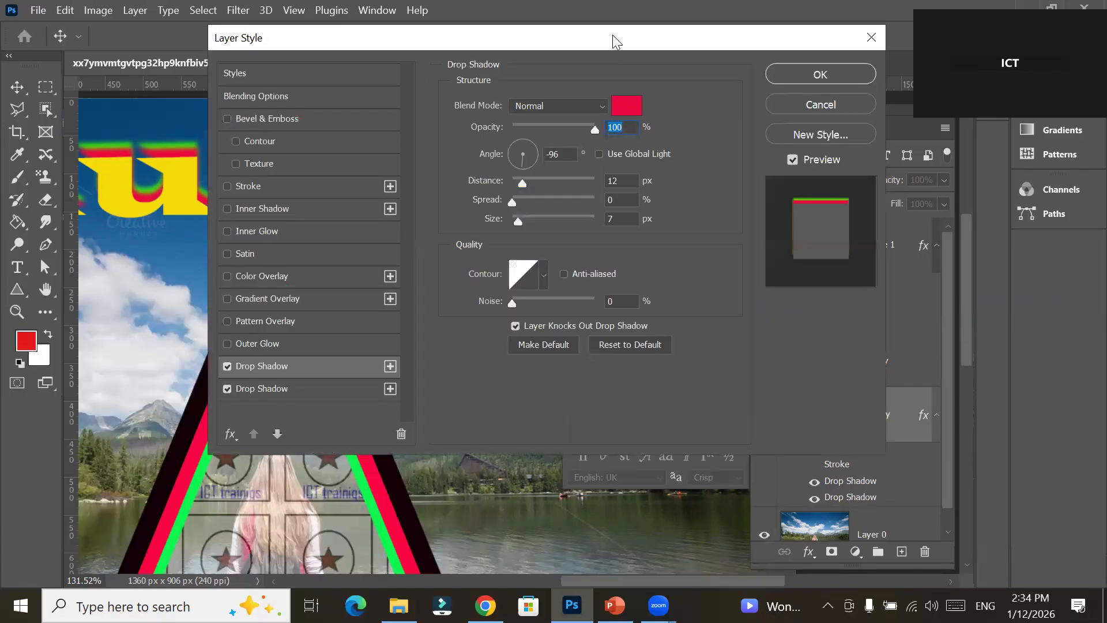
pyautogui.moveTo(613, 36); pyautogui.dragTo(877, 240)
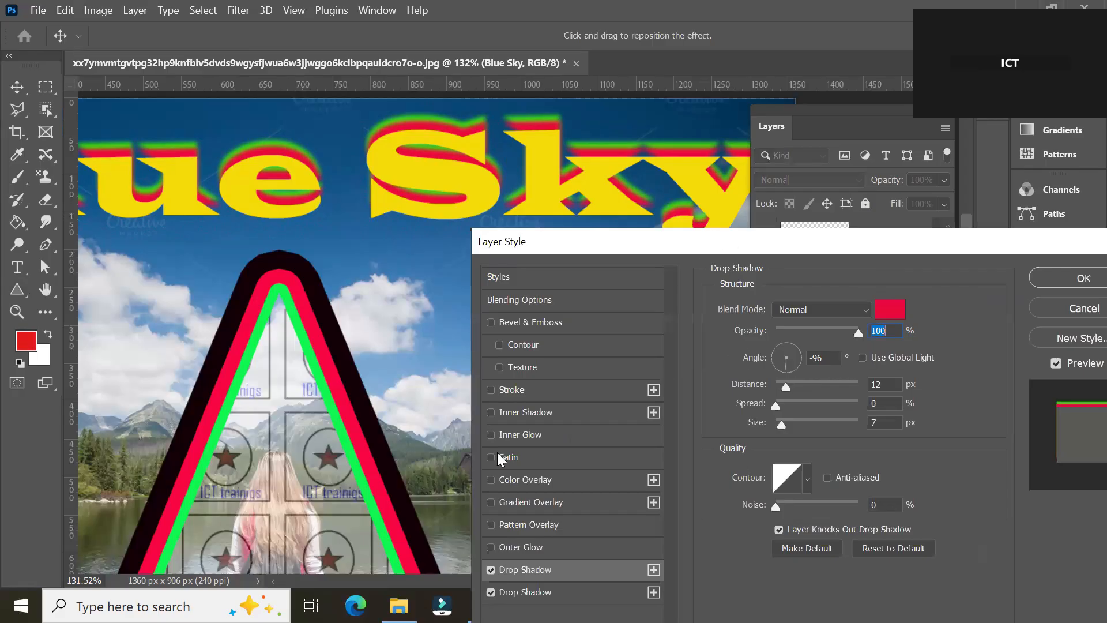
pyautogui.moveTo(602, 240); pyautogui.dragTo(389, 242)
pyautogui.click(317, 580)
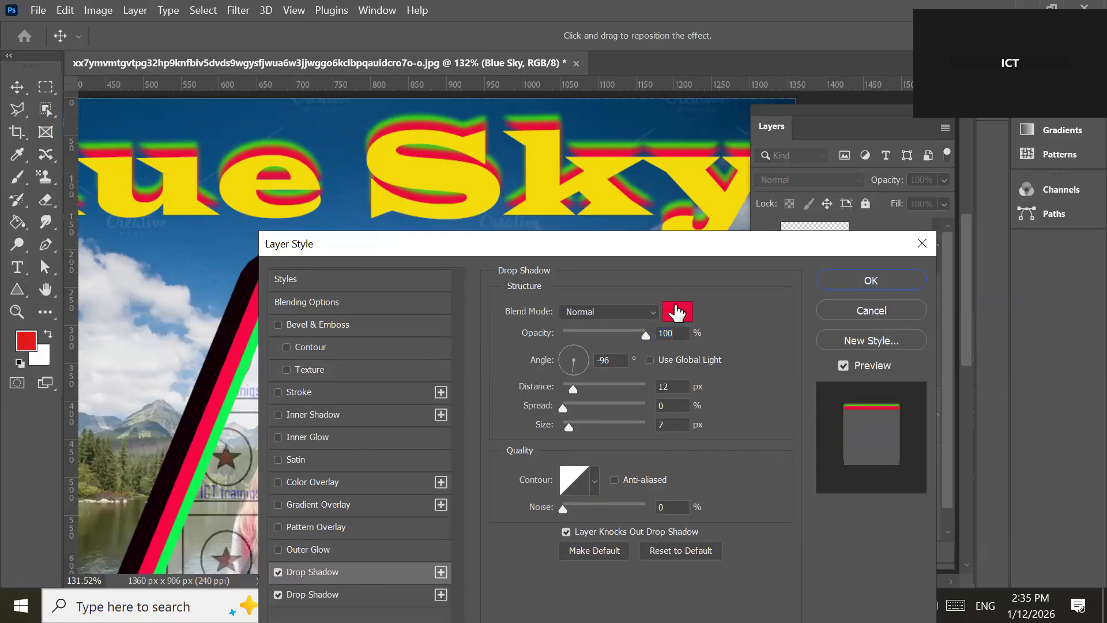
pyautogui.click(369, 594)
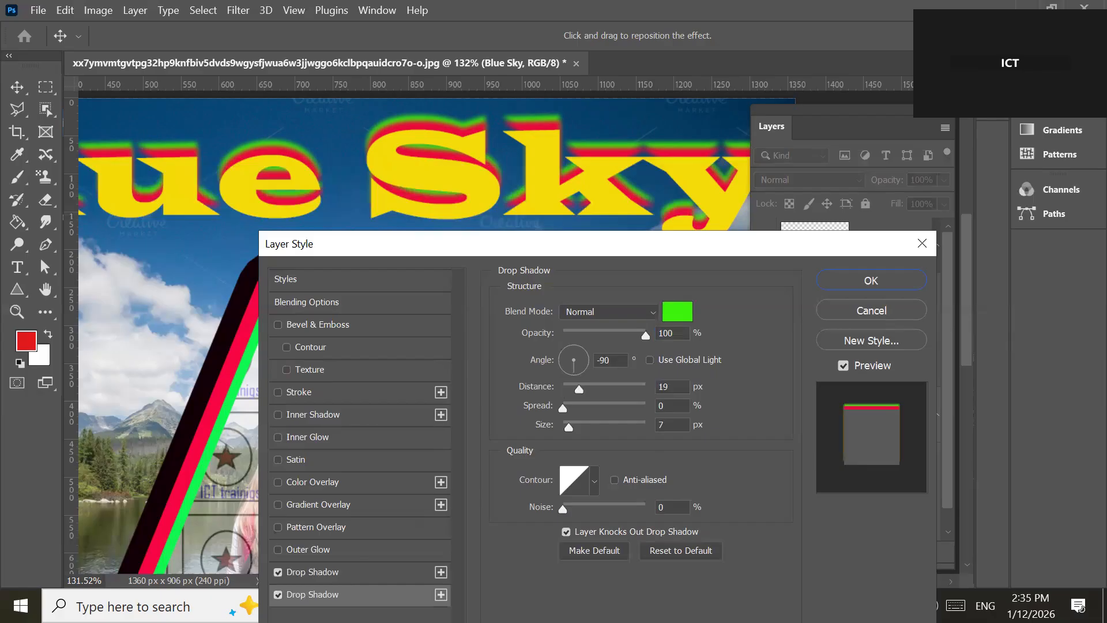
pyautogui.click(571, 345)
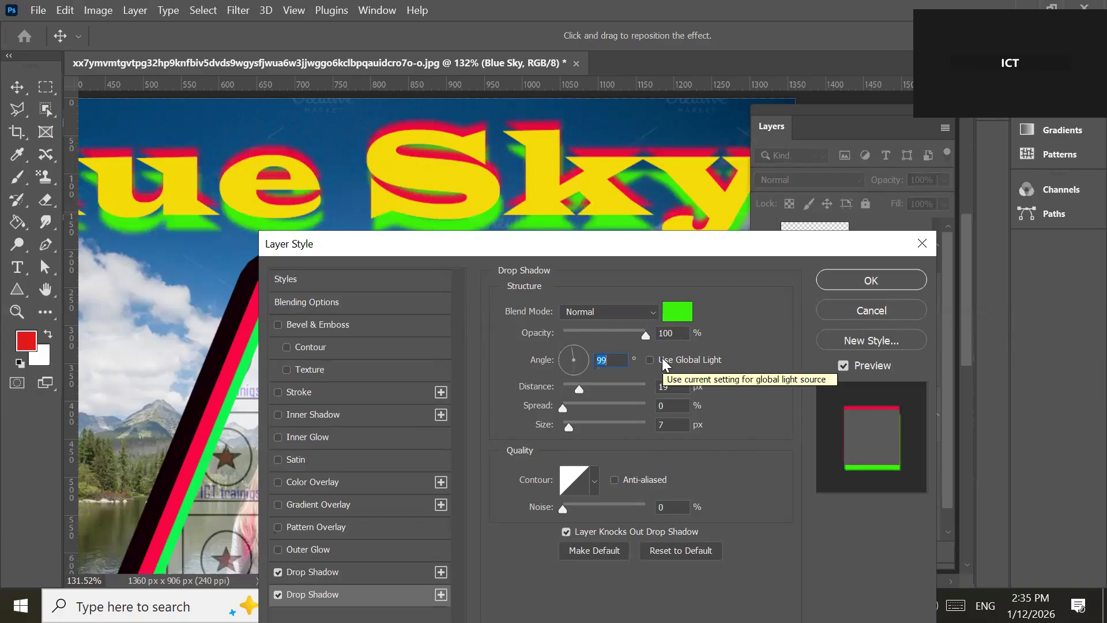
pyautogui.click(916, 284)
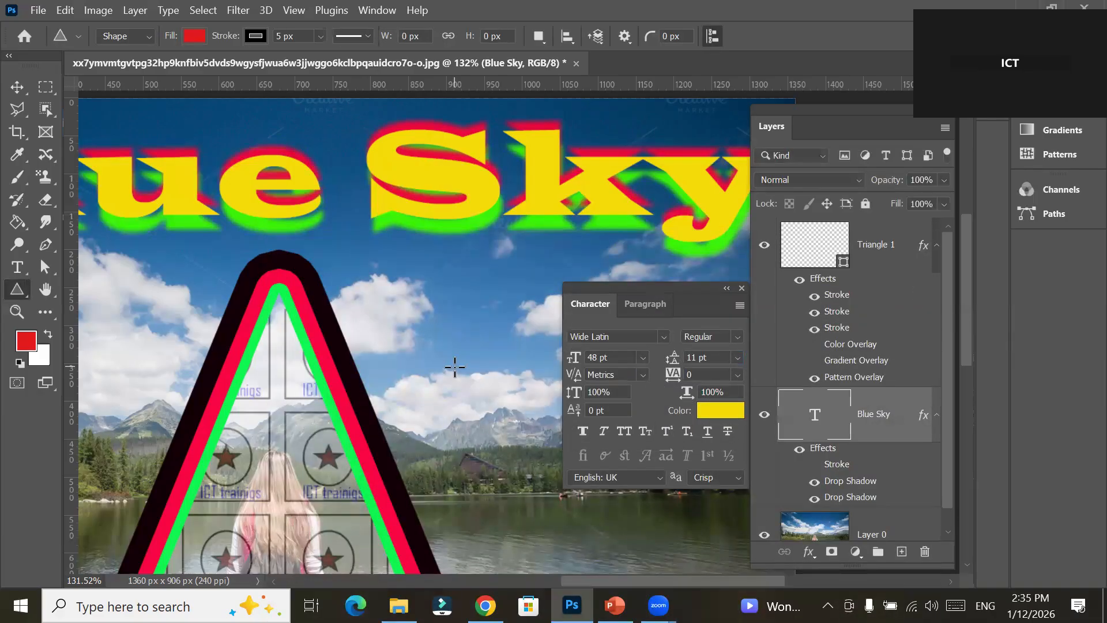
pyautogui.scroll(-5, 454, 367)
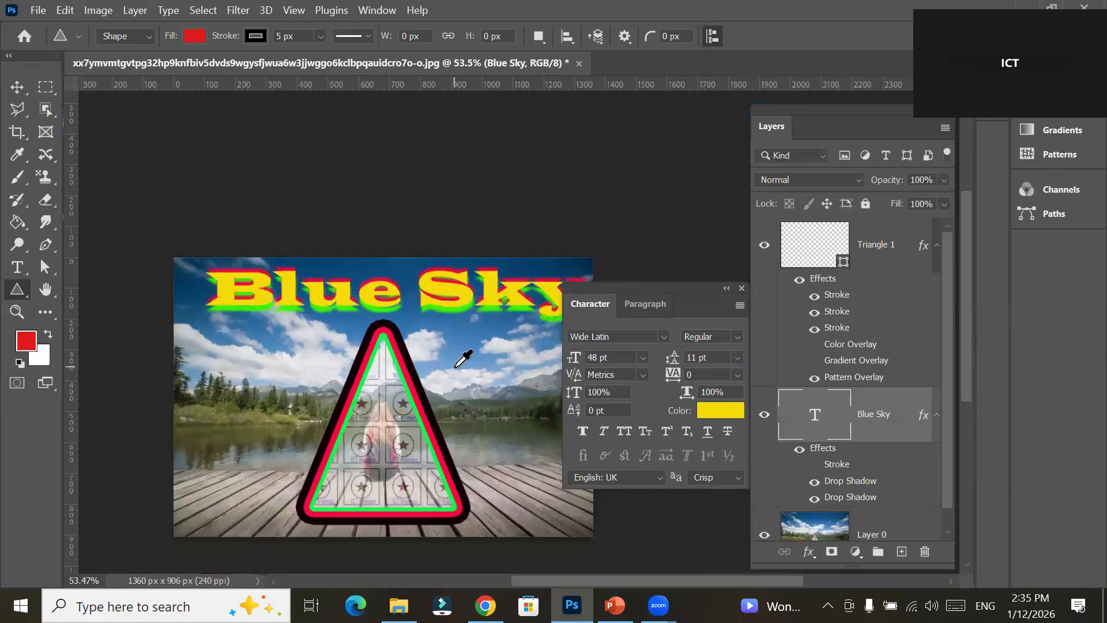
pyautogui.moveTo(523, 388); pyautogui.dragTo(484, 269)
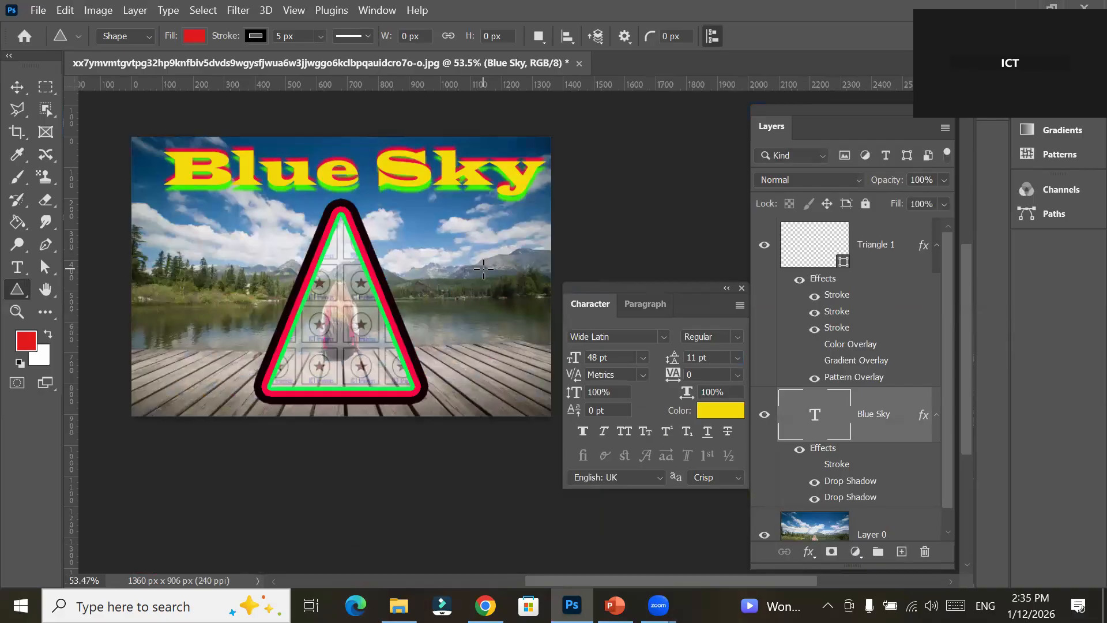
pyautogui.click(808, 553)
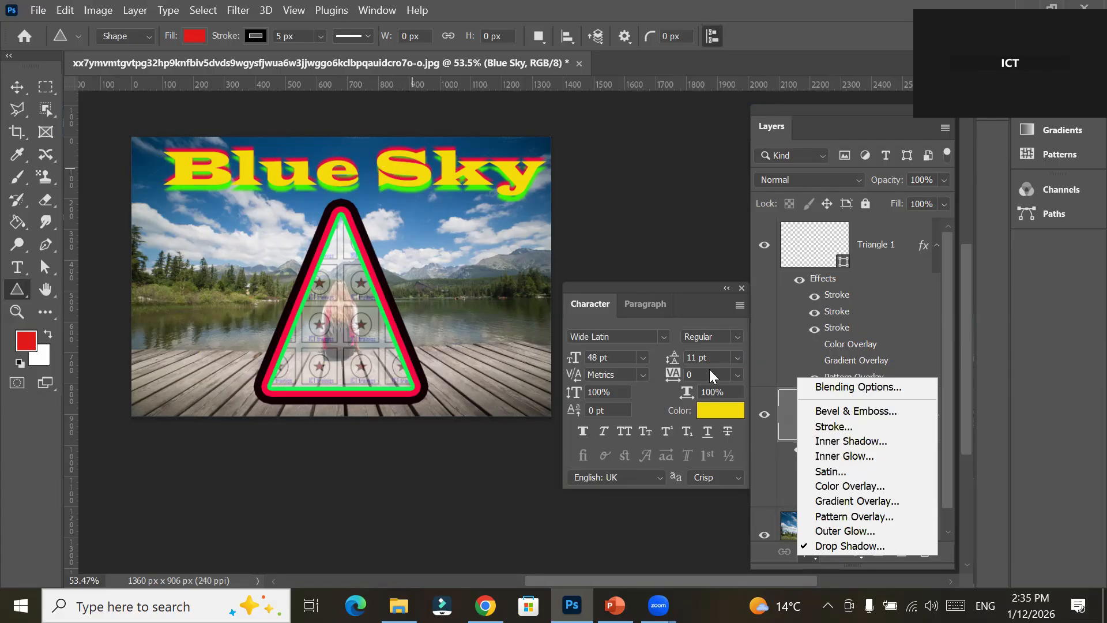
pyautogui.click(746, 358)
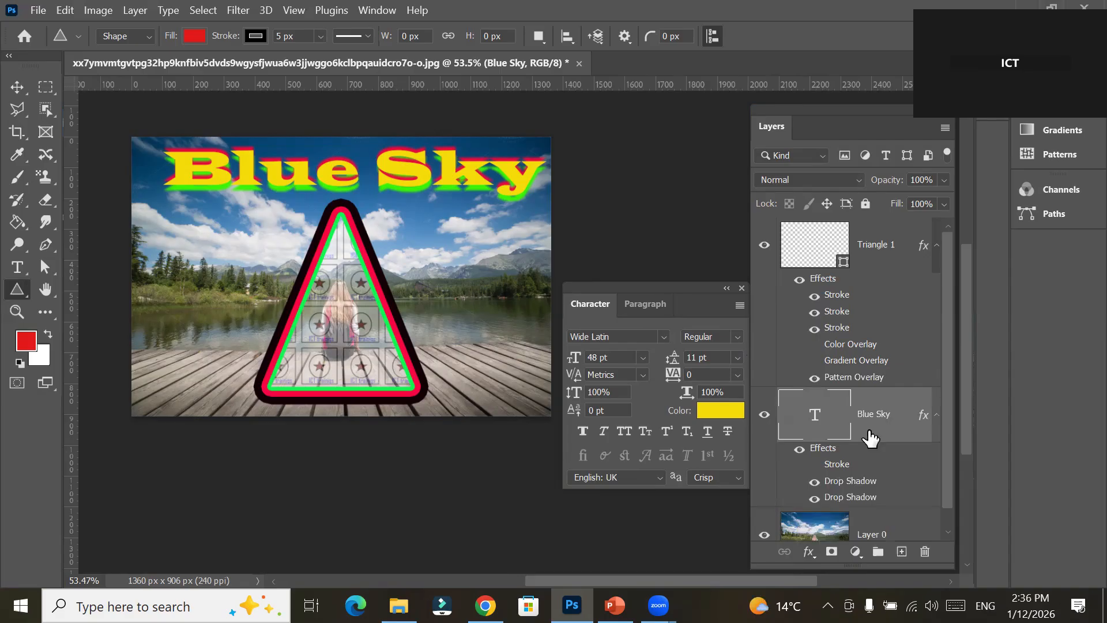
# Turn off both drop shadows in the Blue Sky layer's style settings.
pyautogui.doubleClick(846, 482)
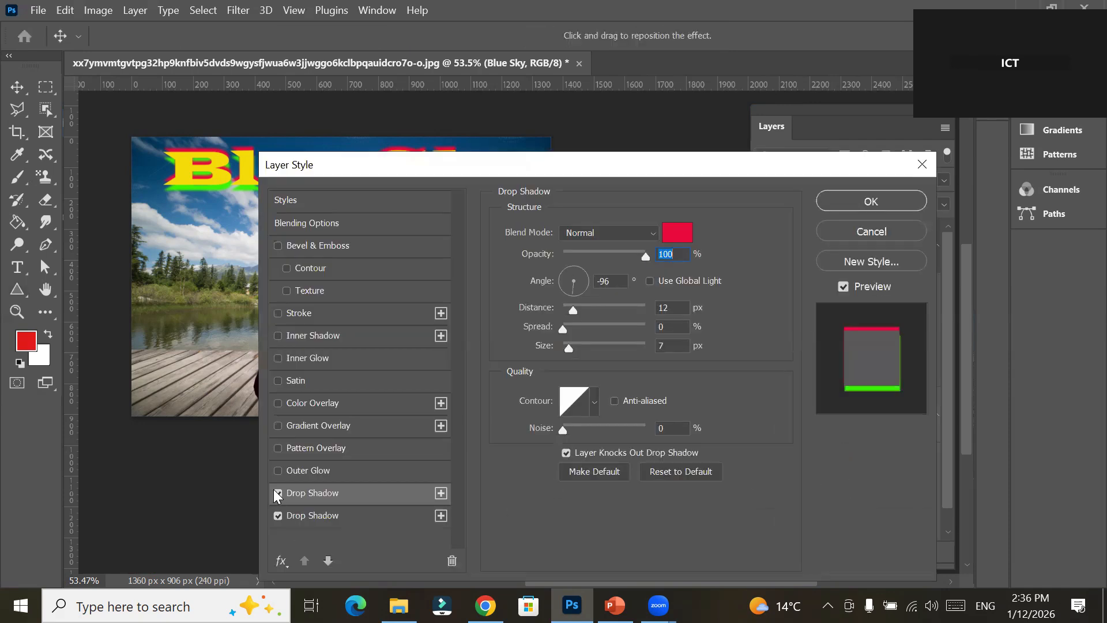
pyautogui.click(277, 493)
pyautogui.click(277, 515)
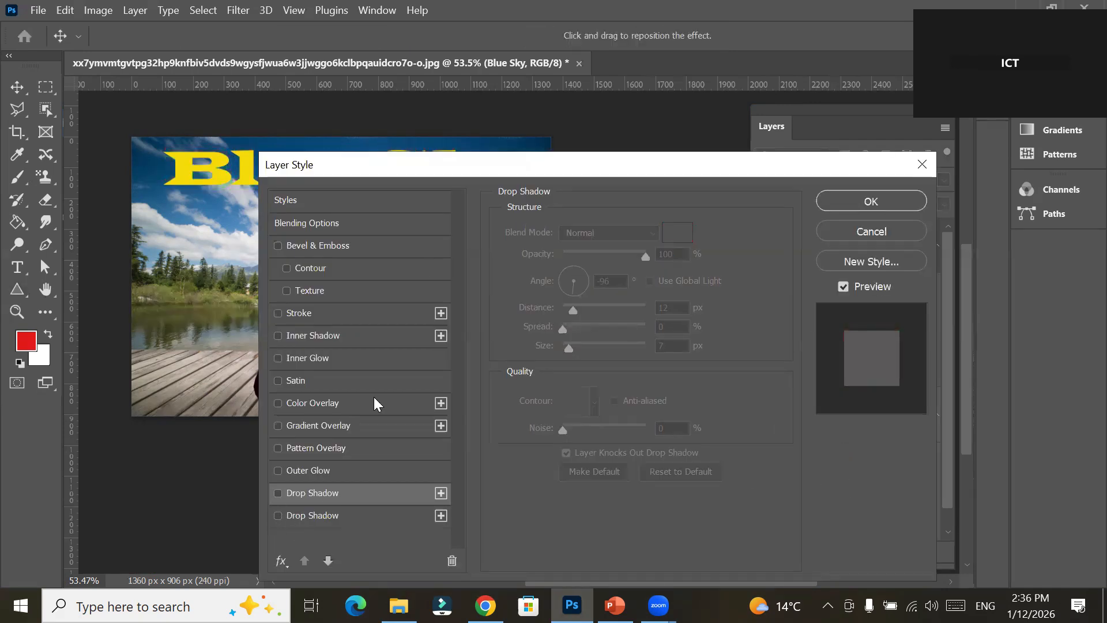
pyautogui.moveTo(447, 167); pyautogui.dragTo(705, 94)
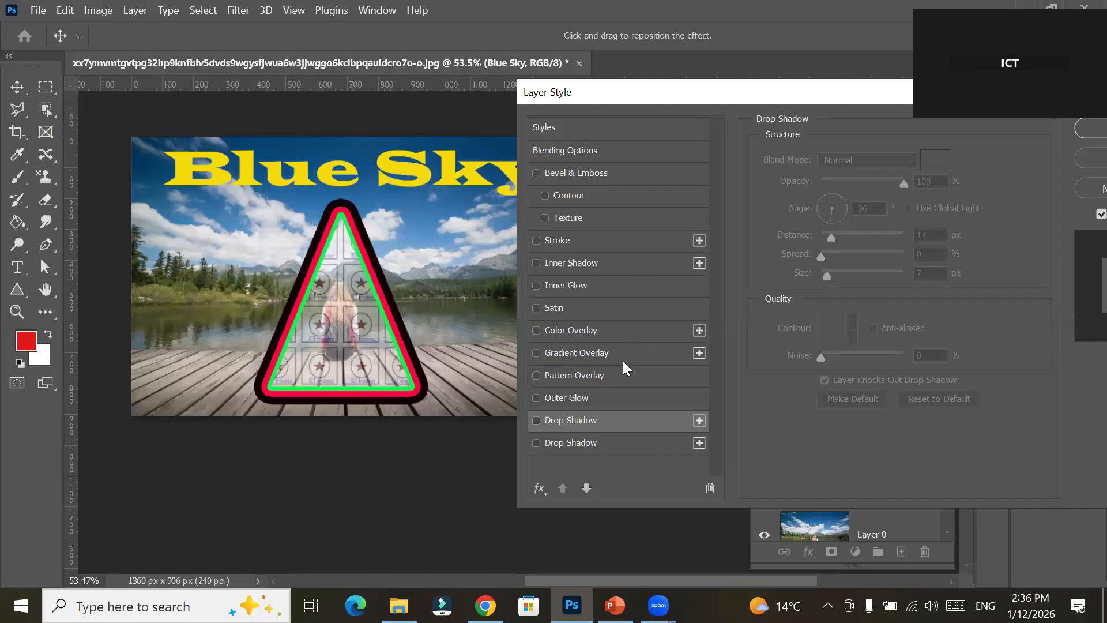
# Enable an Inner Shadow on the Blue Sky text and apply the layer style.
pyautogui.click(536, 263)
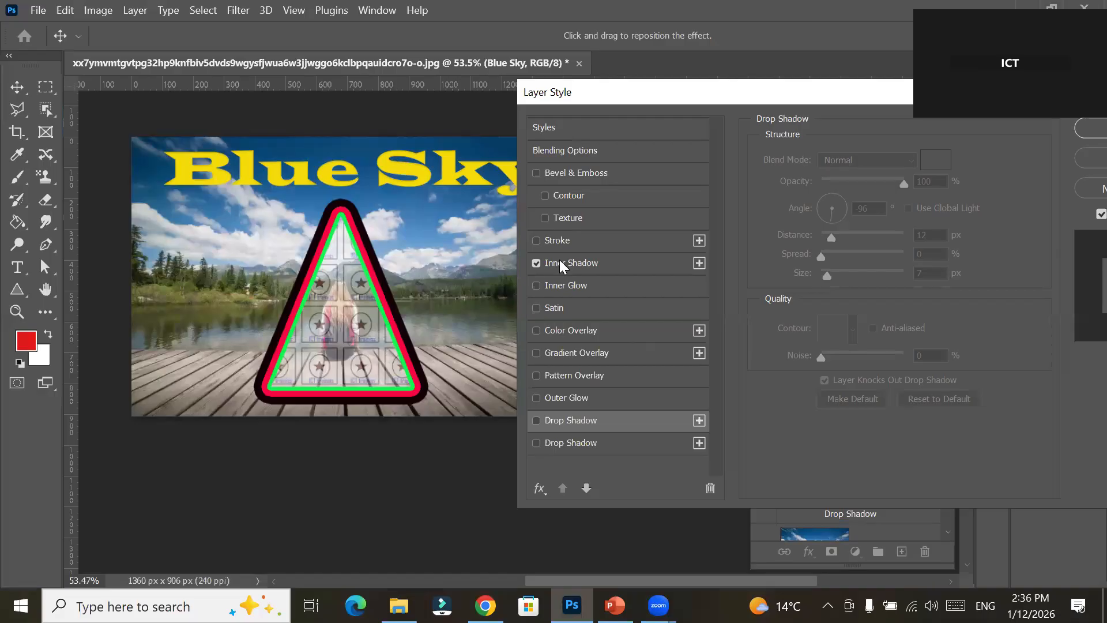
pyautogui.click(560, 264)
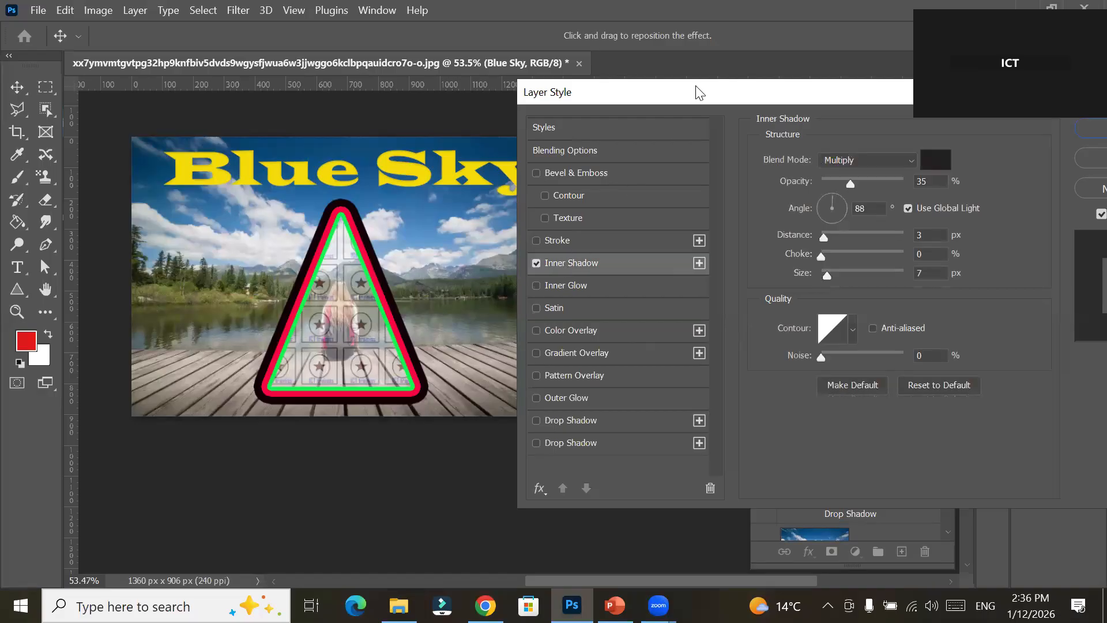
pyautogui.moveTo(699, 92); pyautogui.dragTo(495, 258)
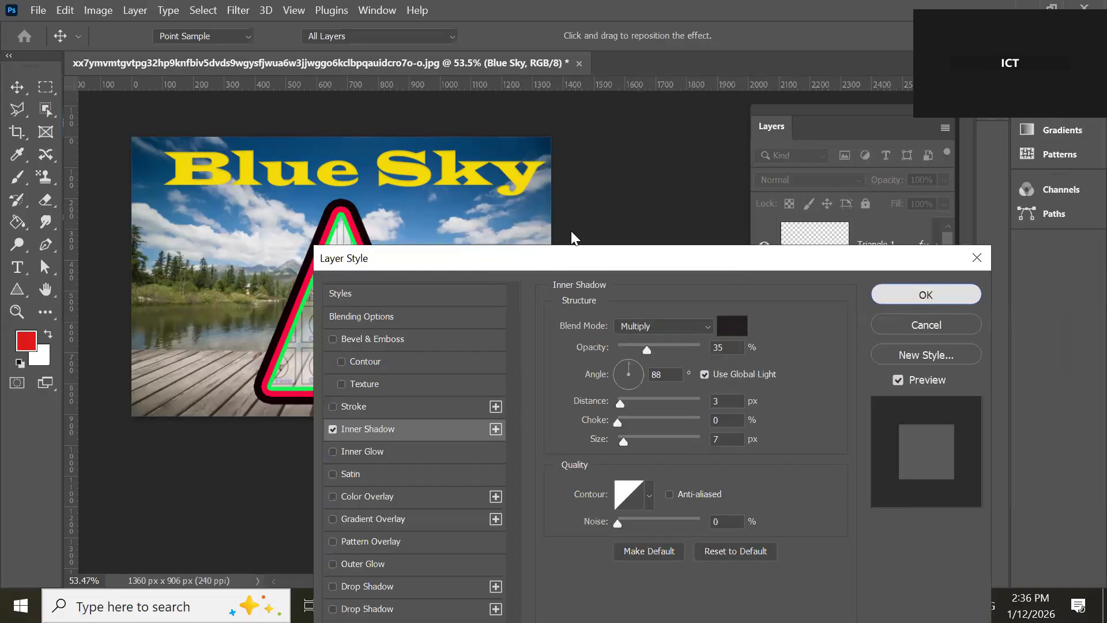
pyautogui.press('Return')
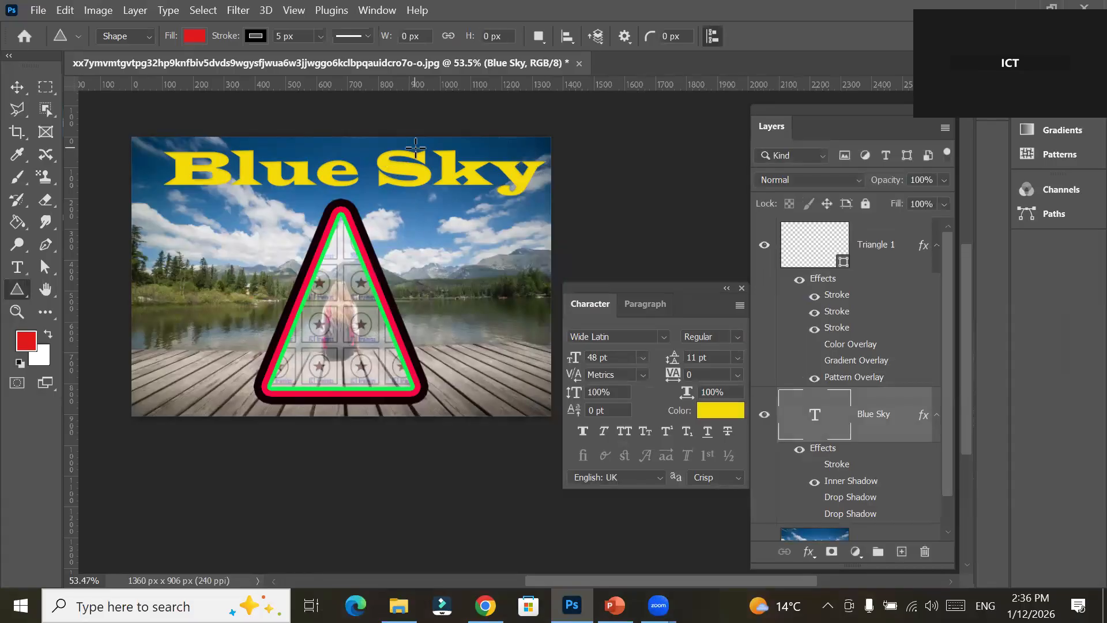
# Reopen the Blue Sky text's inner shadow and set its blend mode to Normal and its opacity to 100%.
pyautogui.scroll(5, 416, 148)
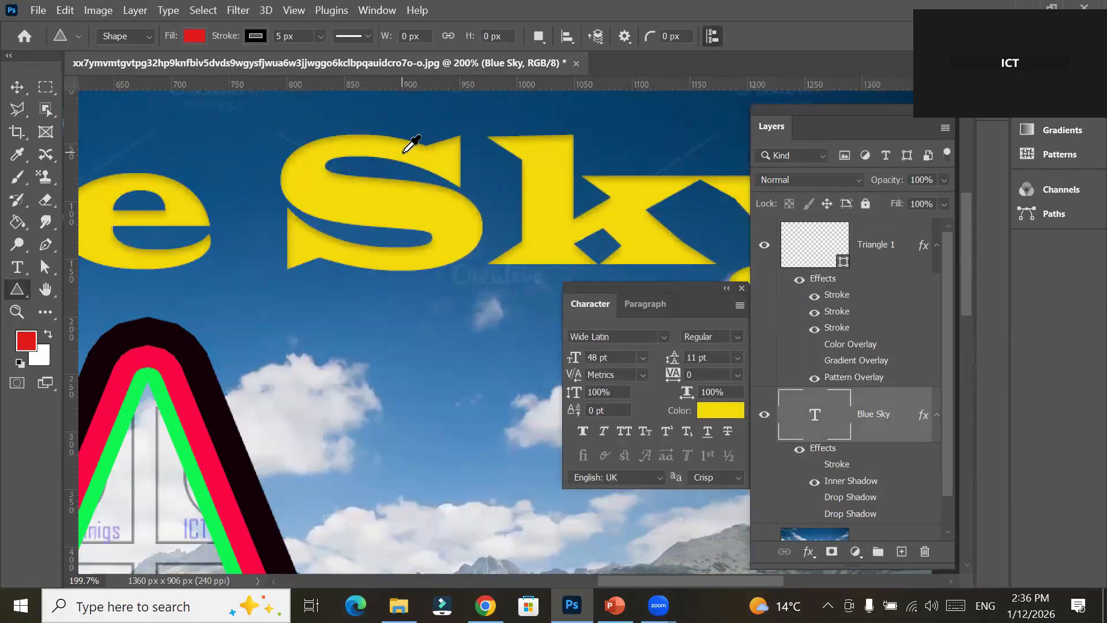
pyautogui.scroll(4, 413, 144)
pyautogui.scroll(1, 404, 153)
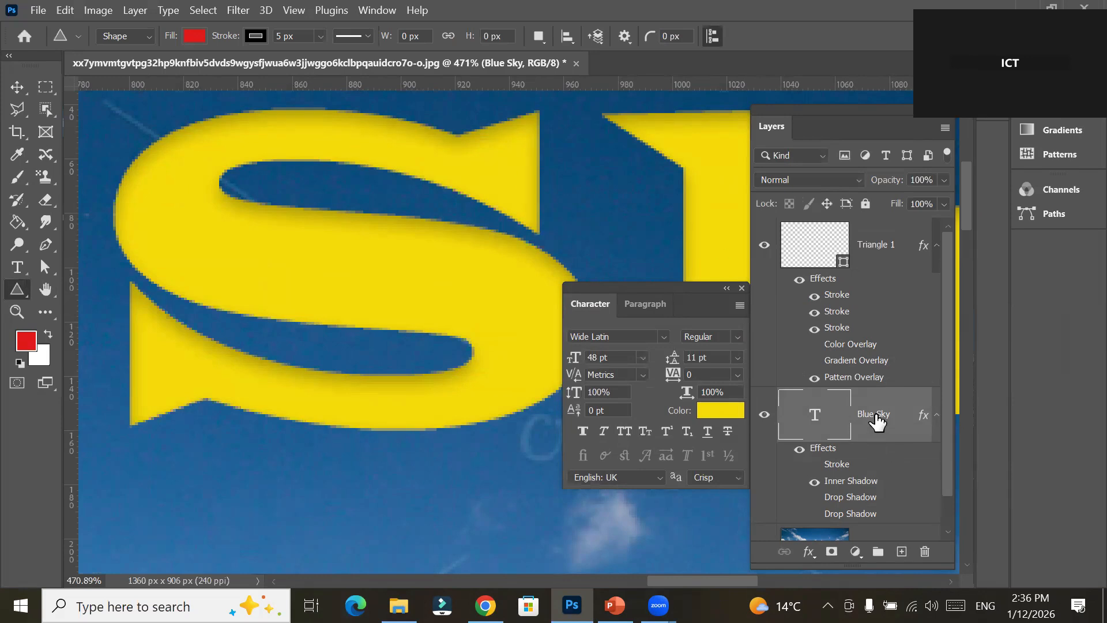
pyautogui.doubleClick(853, 484)
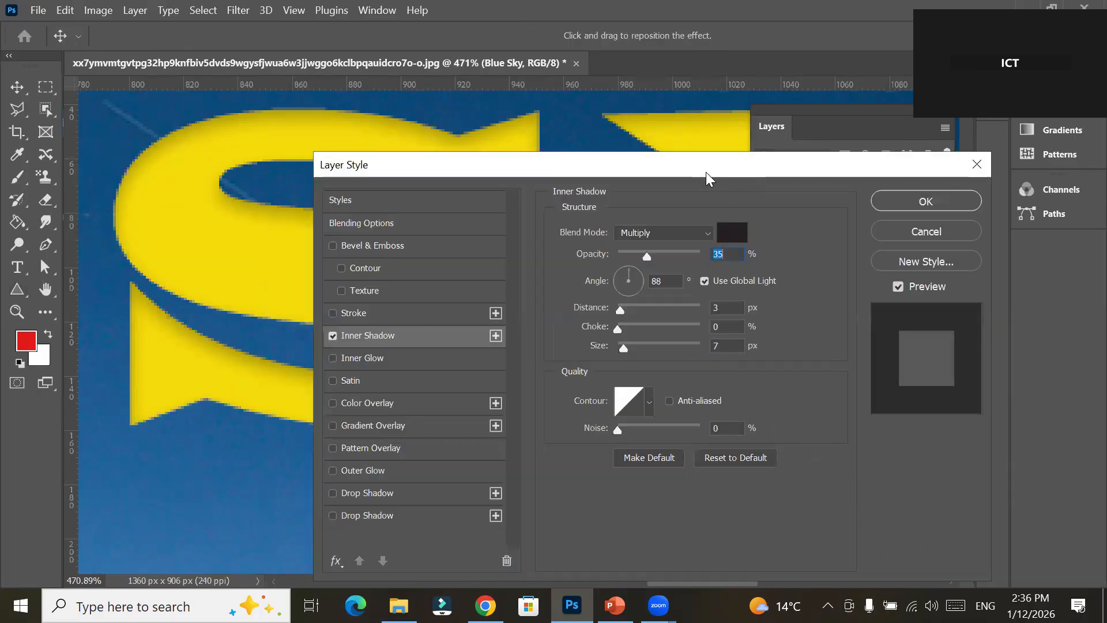
pyautogui.moveTo(706, 172); pyautogui.dragTo(839, 177)
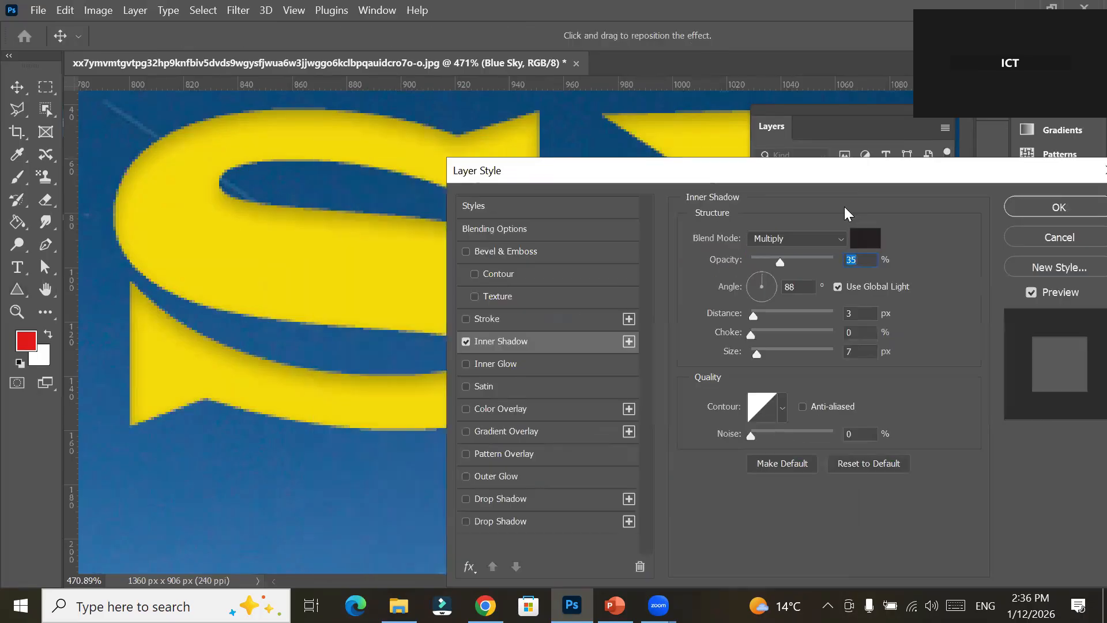
pyautogui.click(842, 238)
pyautogui.click(813, 162)
pyautogui.moveTo(781, 262); pyautogui.dragTo(842, 263)
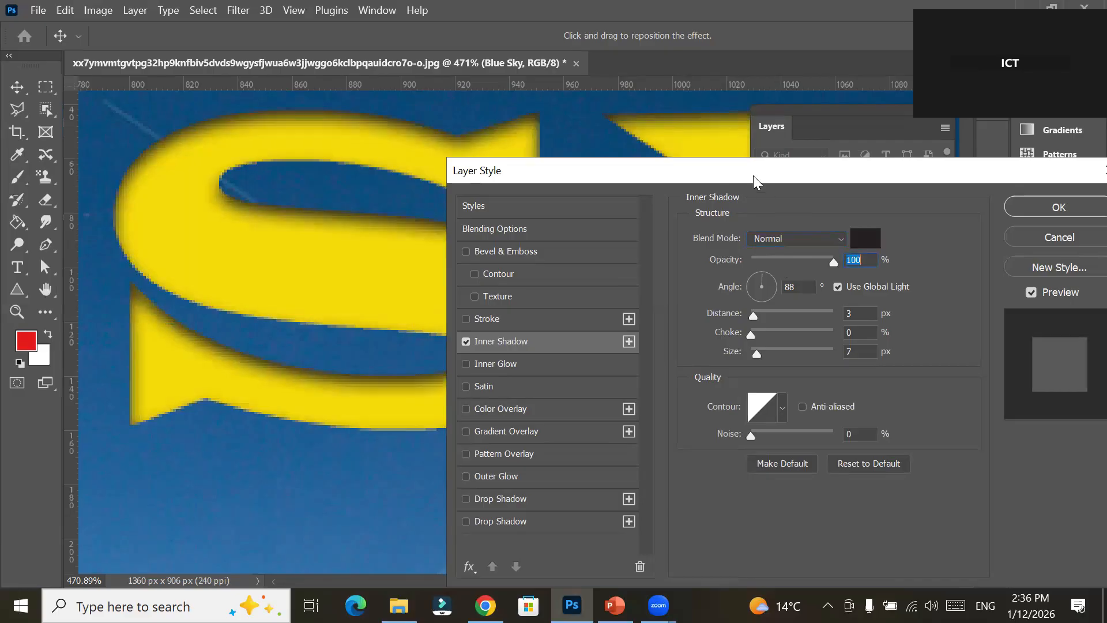
# Change the inner shadow's color to a bright pinkish red.
pyautogui.moveTo(754, 180); pyautogui.dragTo(899, 227)
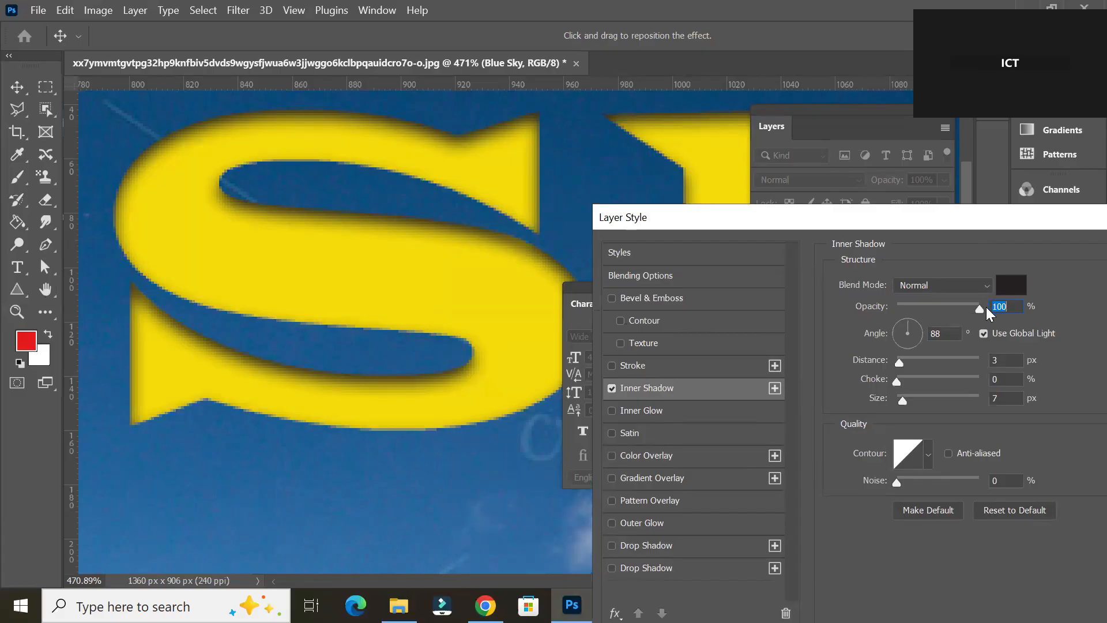
pyautogui.click(658, 381)
pyautogui.click(1011, 284)
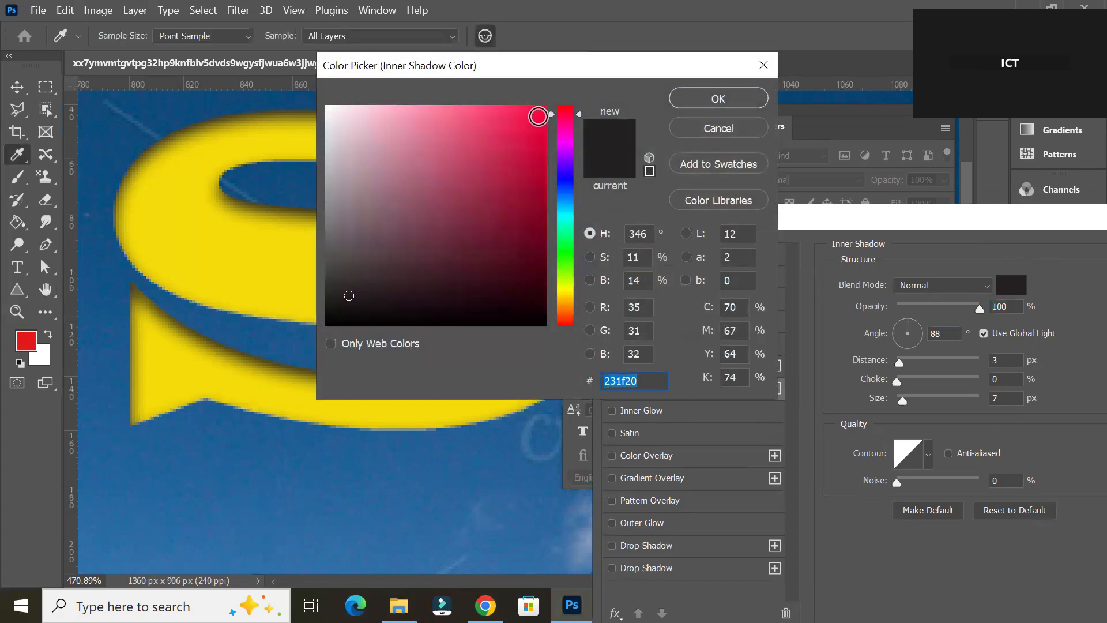
pyautogui.click(537, 110)
pyautogui.click(718, 98)
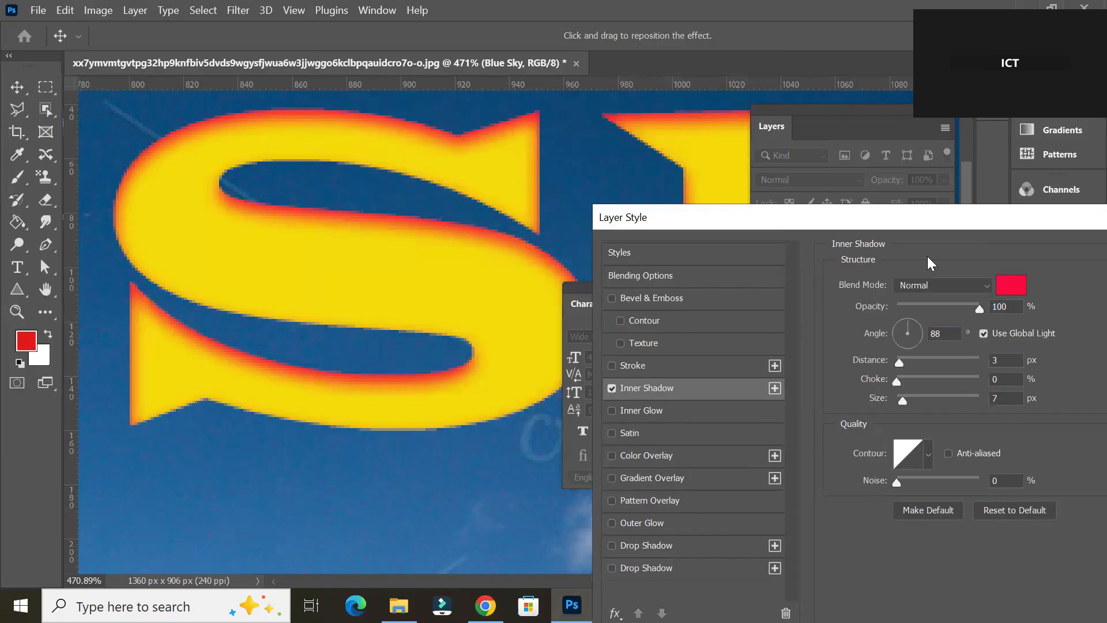
# Set the Blue Sky inner shadow's angle to -30° and its distance to 6 px.
pyautogui.click(917, 336)
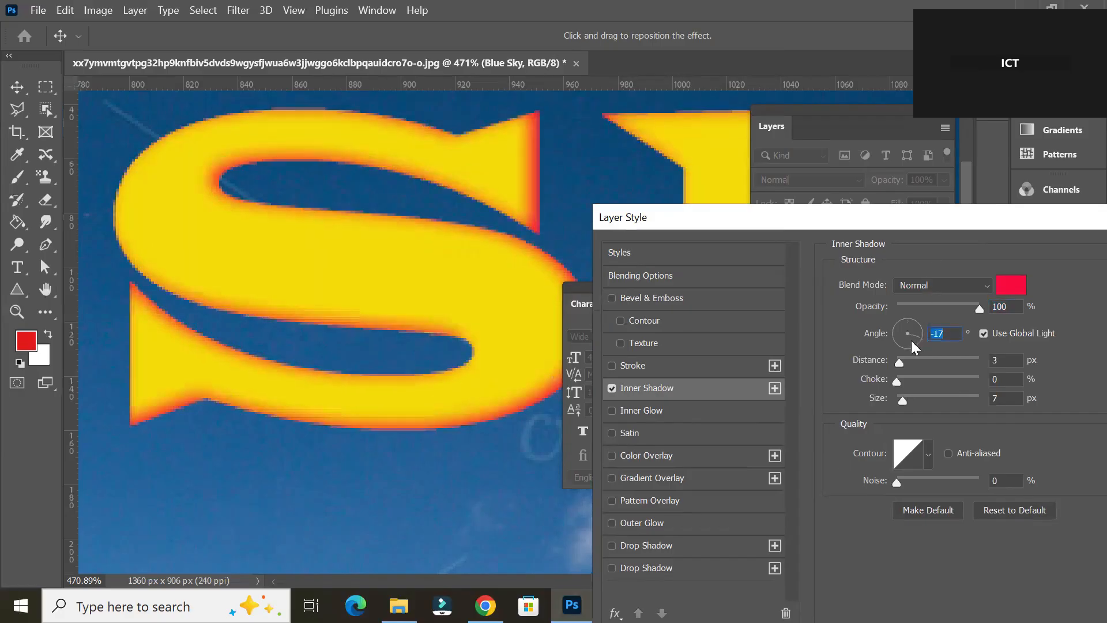
pyautogui.click(897, 338)
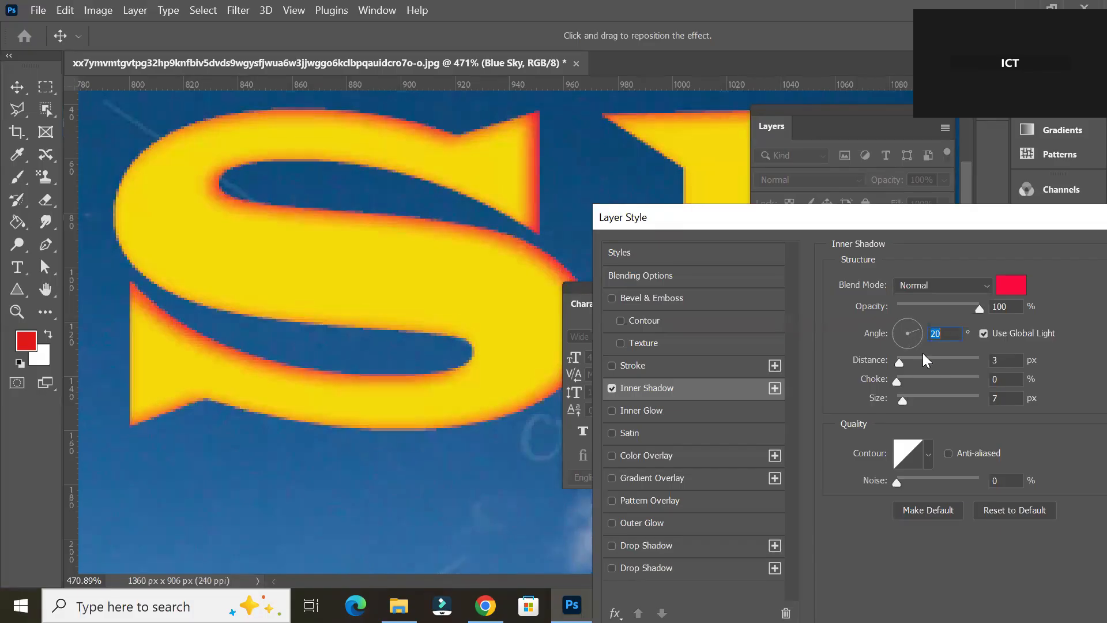
pyautogui.moveTo(906, 367); pyautogui.dragTo(904, 361)
pyautogui.click(909, 346)
pyautogui.click(896, 323)
pyautogui.click(922, 342)
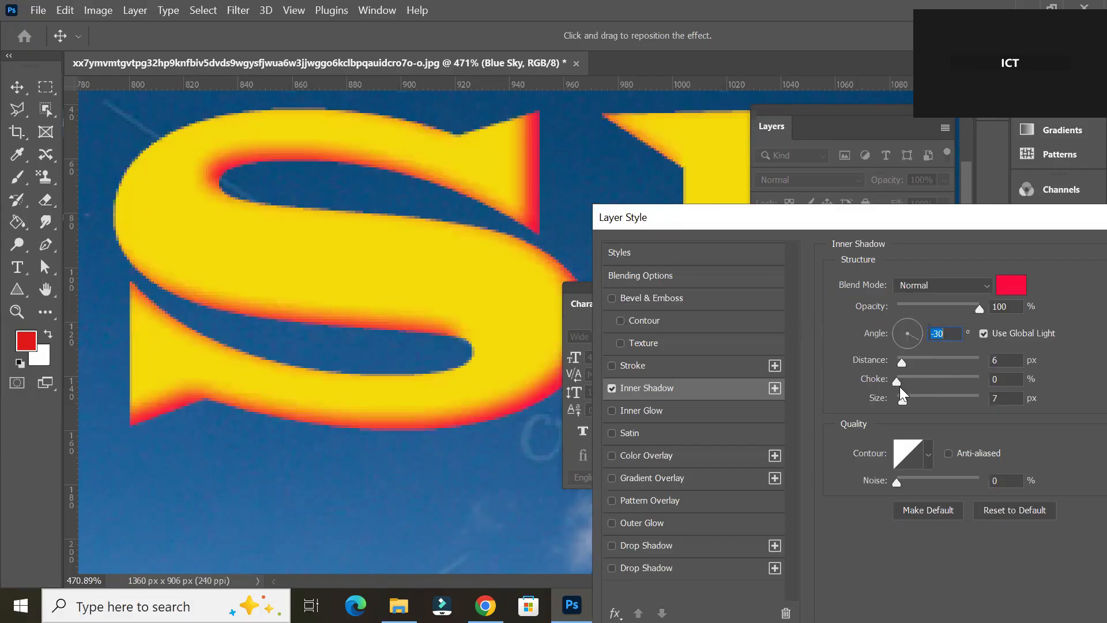
# Give the inner shadow a hard edge with 74% choke and 0 px size, and set its distance to 8 px.
pyautogui.moveTo(901, 385); pyautogui.dragTo(988, 374)
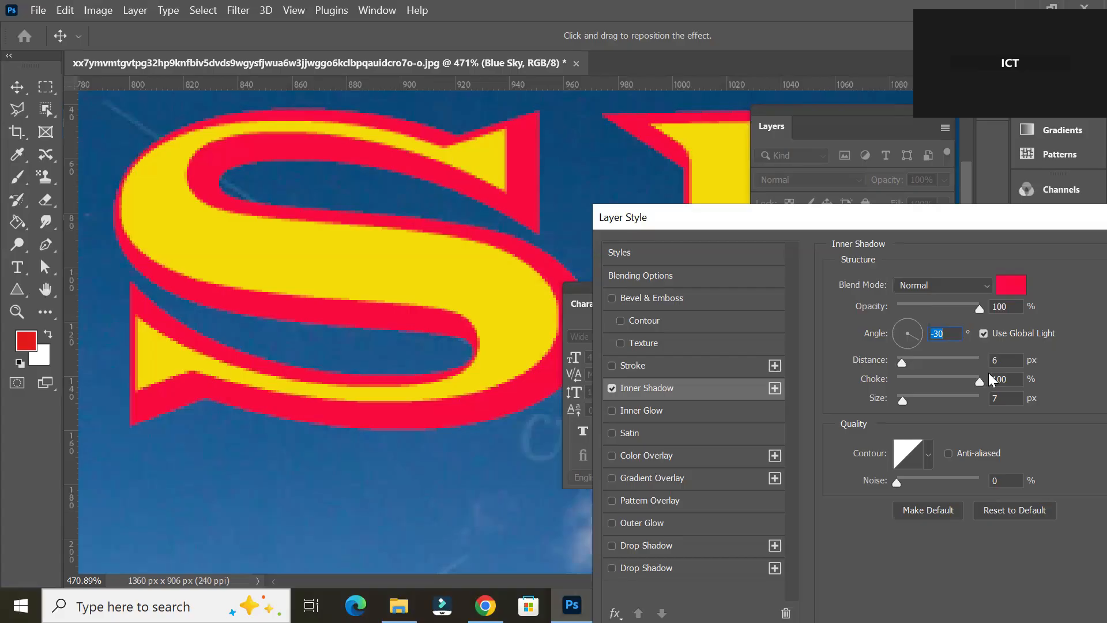
pyautogui.moveTo(973, 377); pyautogui.dragTo(960, 382)
pyautogui.moveTo(954, 379); pyautogui.dragTo(928, 400)
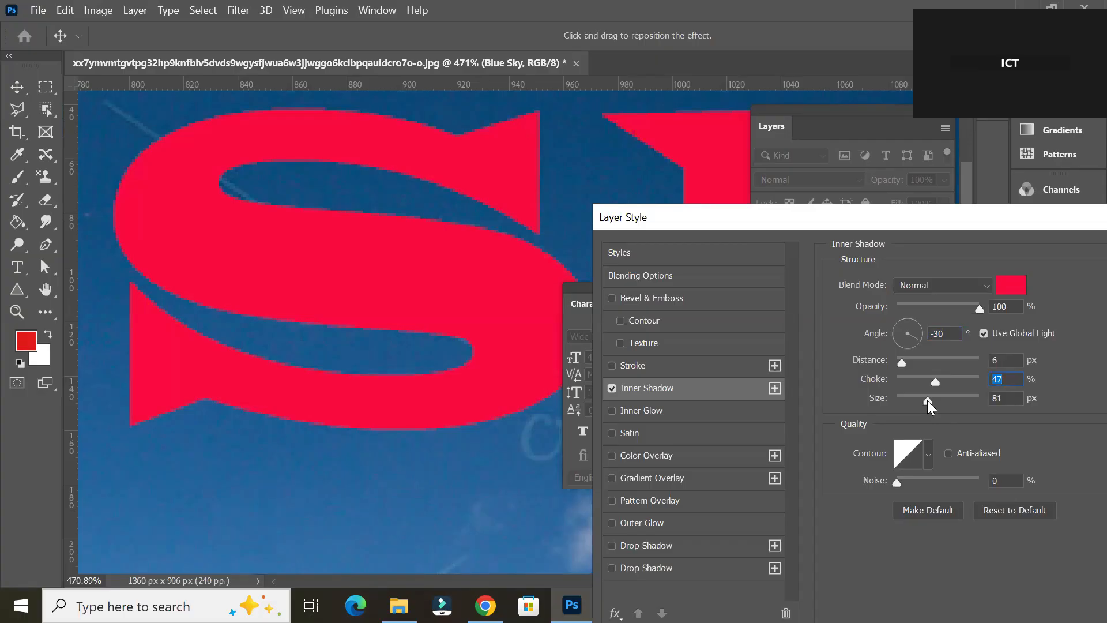
pyautogui.moveTo(928, 401); pyautogui.dragTo(958, 368)
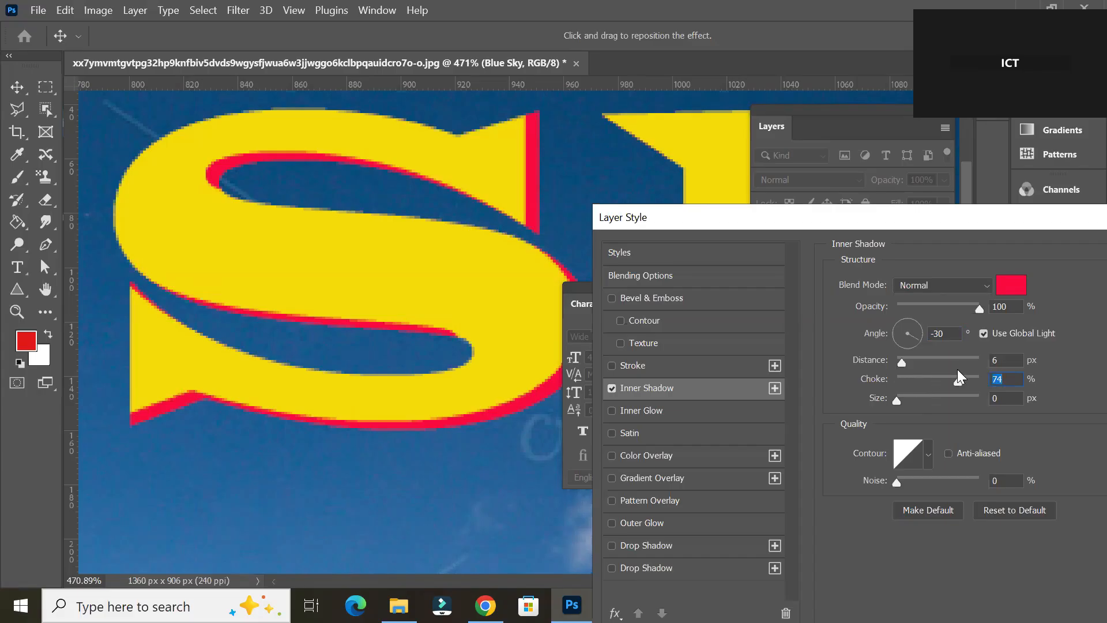
pyautogui.moveTo(901, 361)
pyautogui.mouseDown()
pyautogui.moveTo(933, 363)
pyautogui.moveTo(904, 367)
pyautogui.mouseUp()
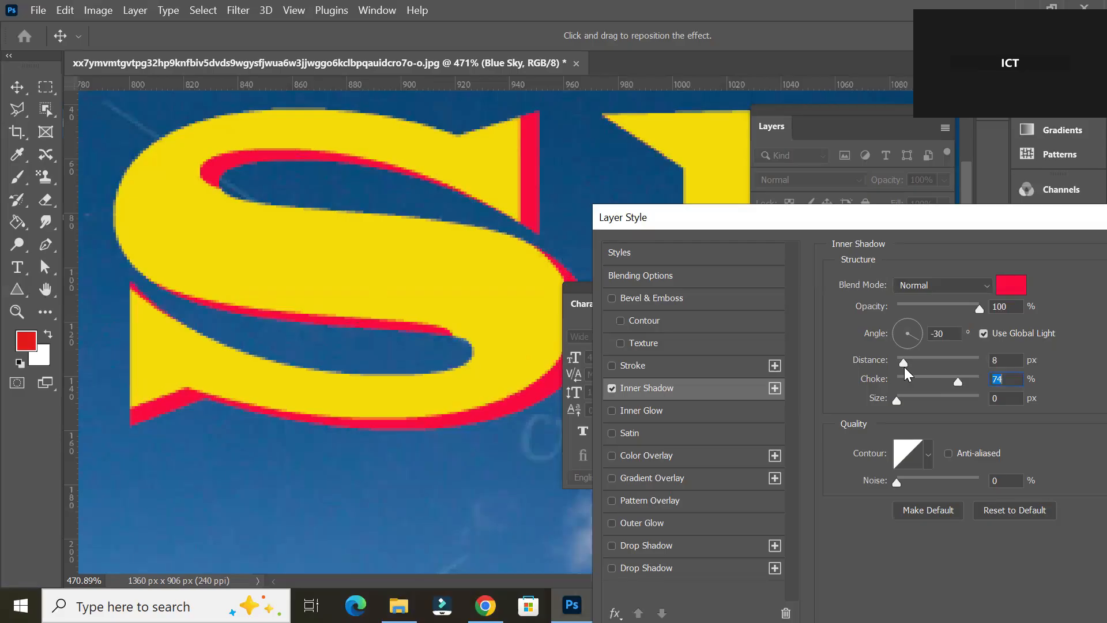
pyautogui.hotkey('shift', 'Tab')
# Add a second inner shadow to the Blue Sky text and change the upper one's color to bright green (#1af809).
pyautogui.click(775, 389)
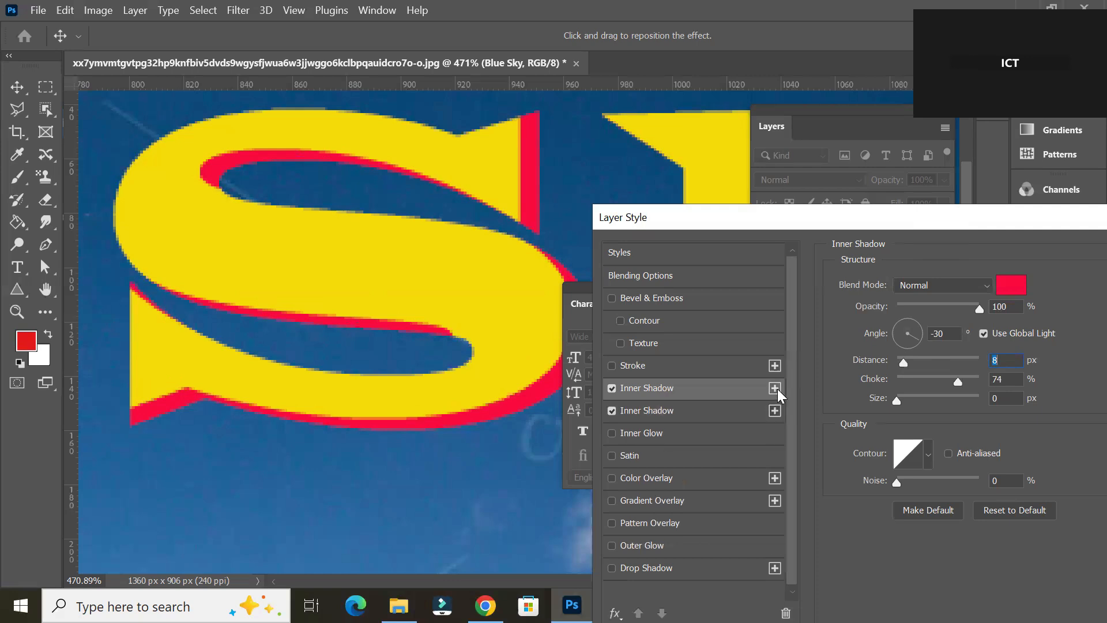
pyautogui.click(726, 406)
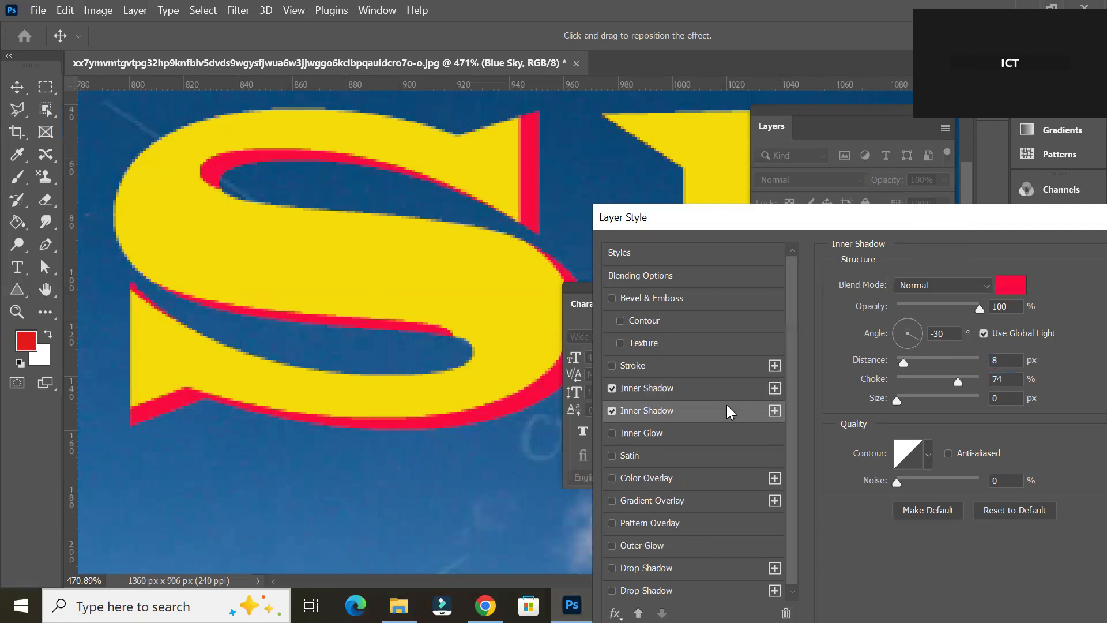
pyautogui.click(721, 389)
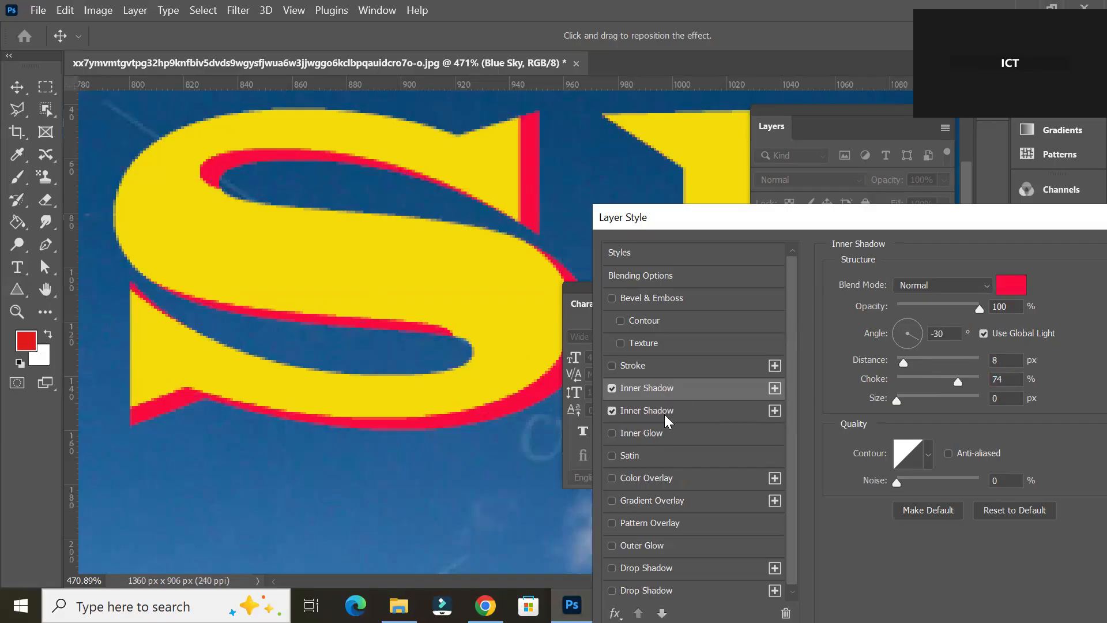
pyautogui.click(1009, 283)
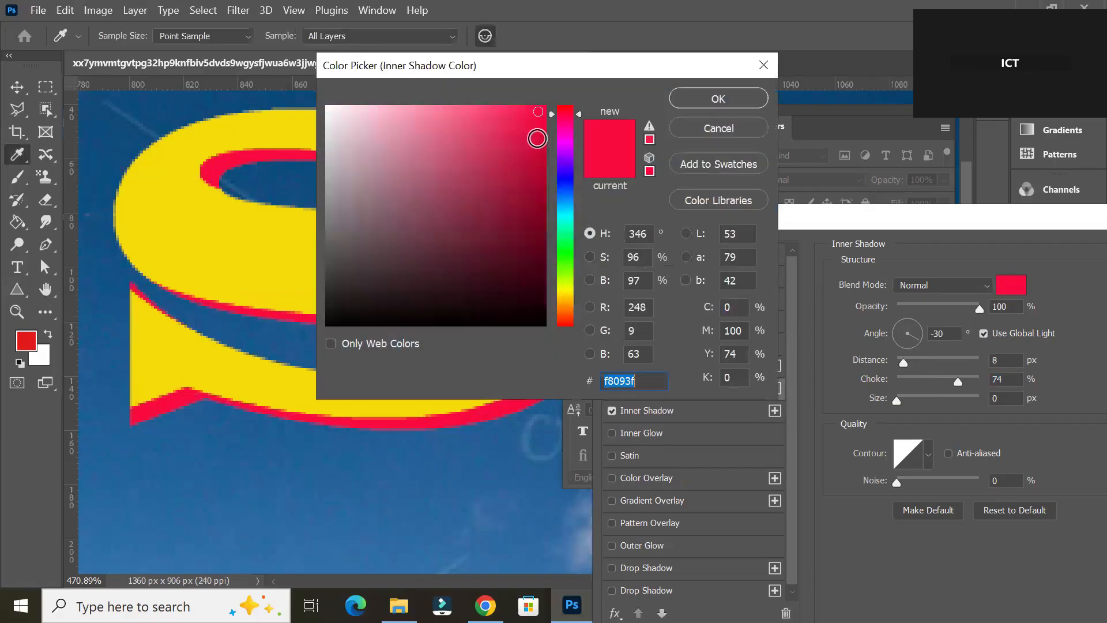
pyautogui.click(575, 256)
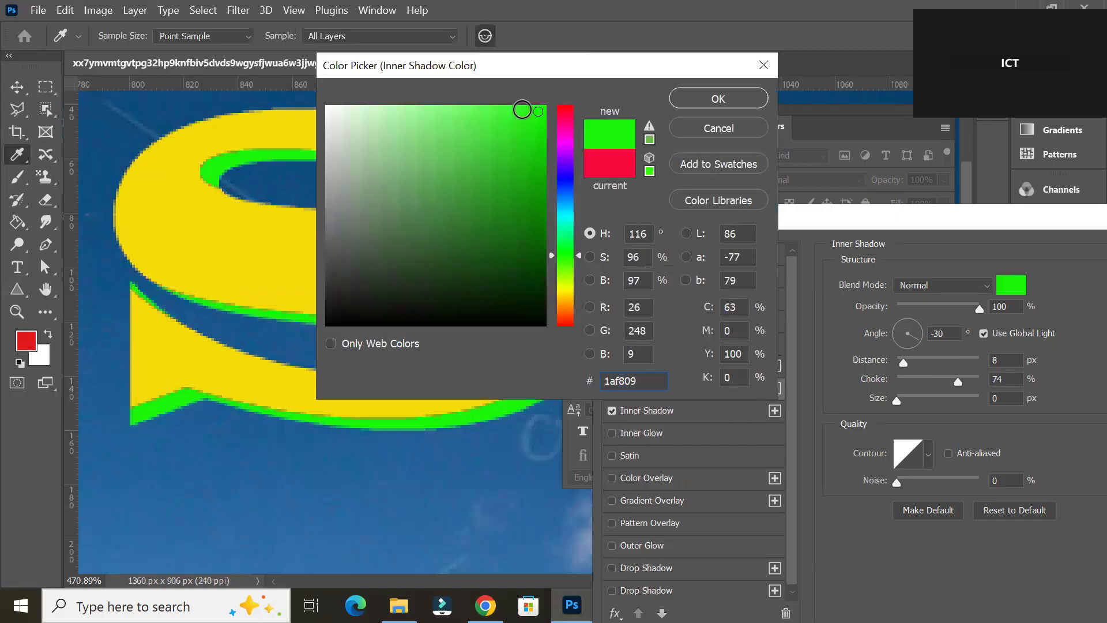
pyautogui.click(714, 100)
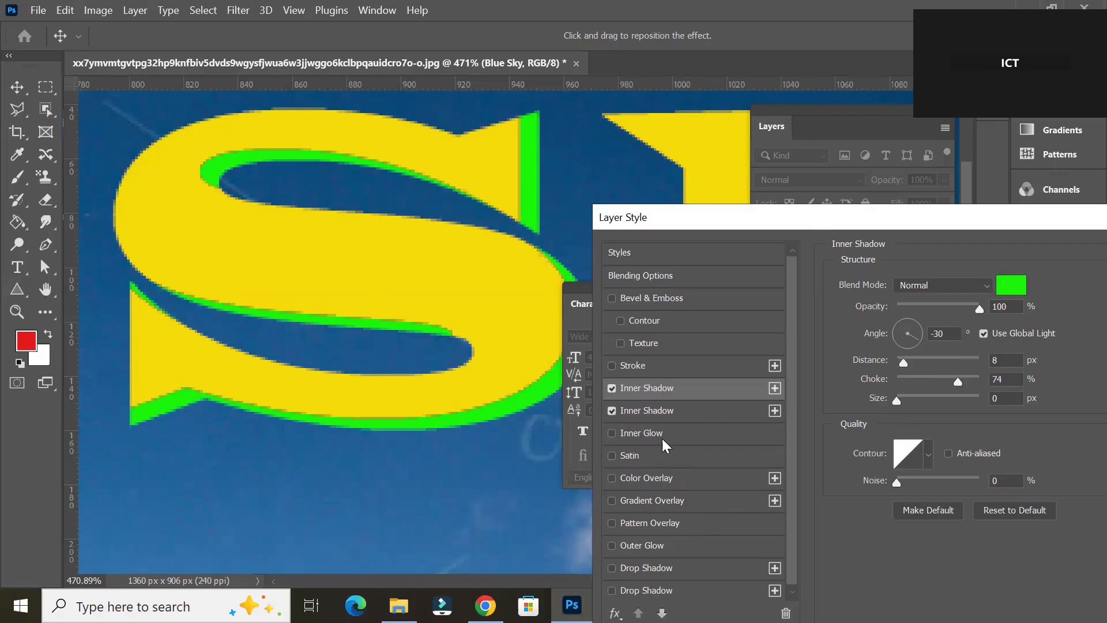
# Set the lower red inner shadow's distance to 14 px and apply the layer style.
pyautogui.click(671, 412)
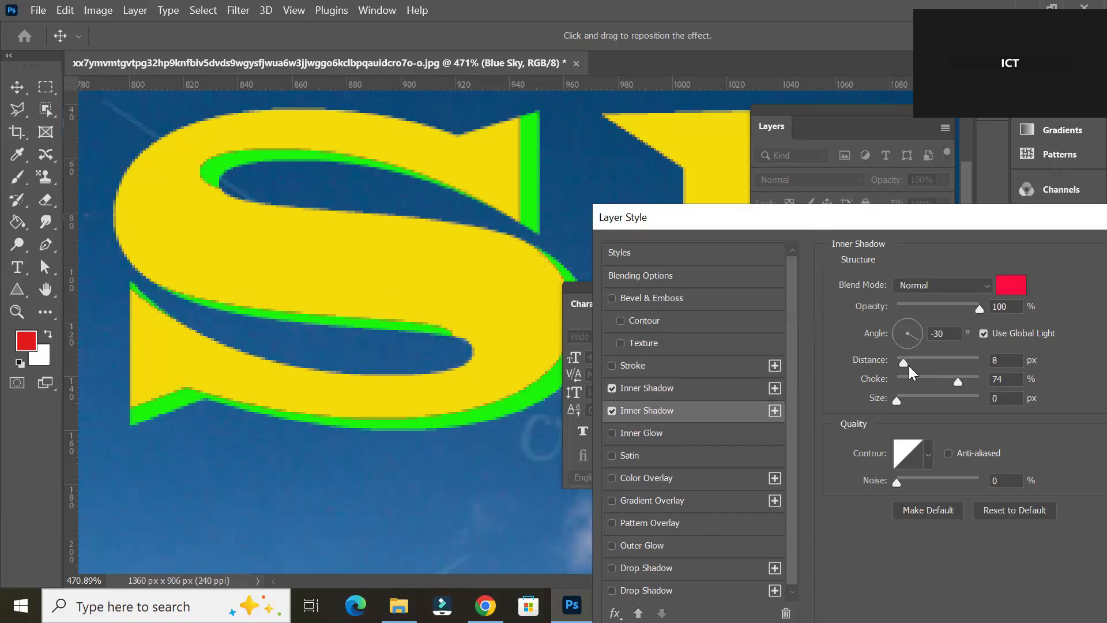
pyautogui.moveTo(903, 362); pyautogui.dragTo(909, 362)
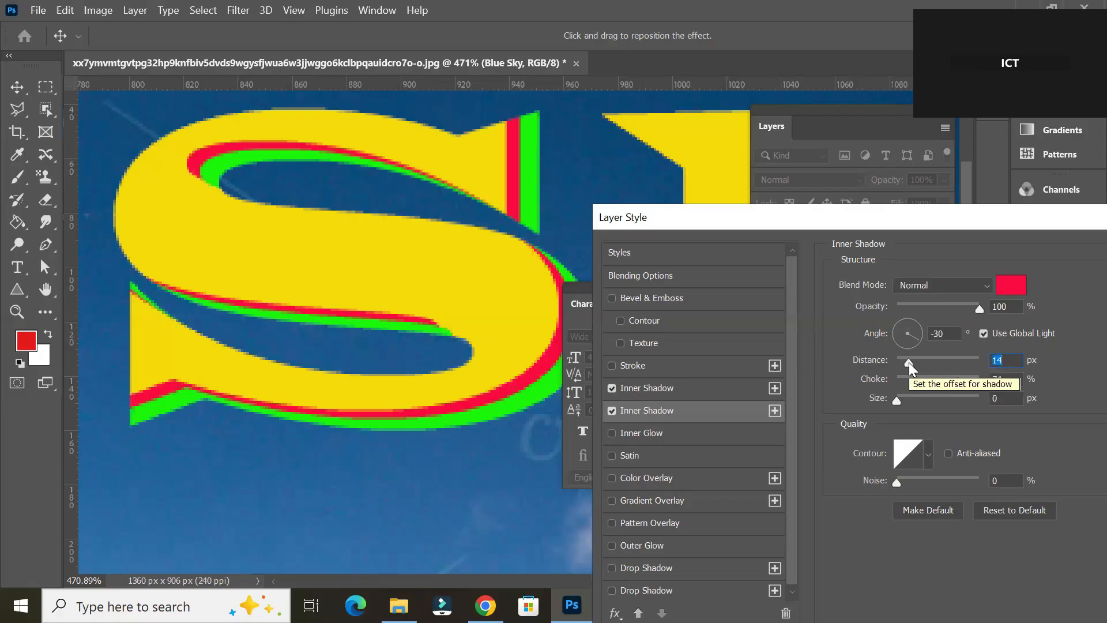
pyautogui.moveTo(975, 215); pyautogui.dragTo(547, 225)
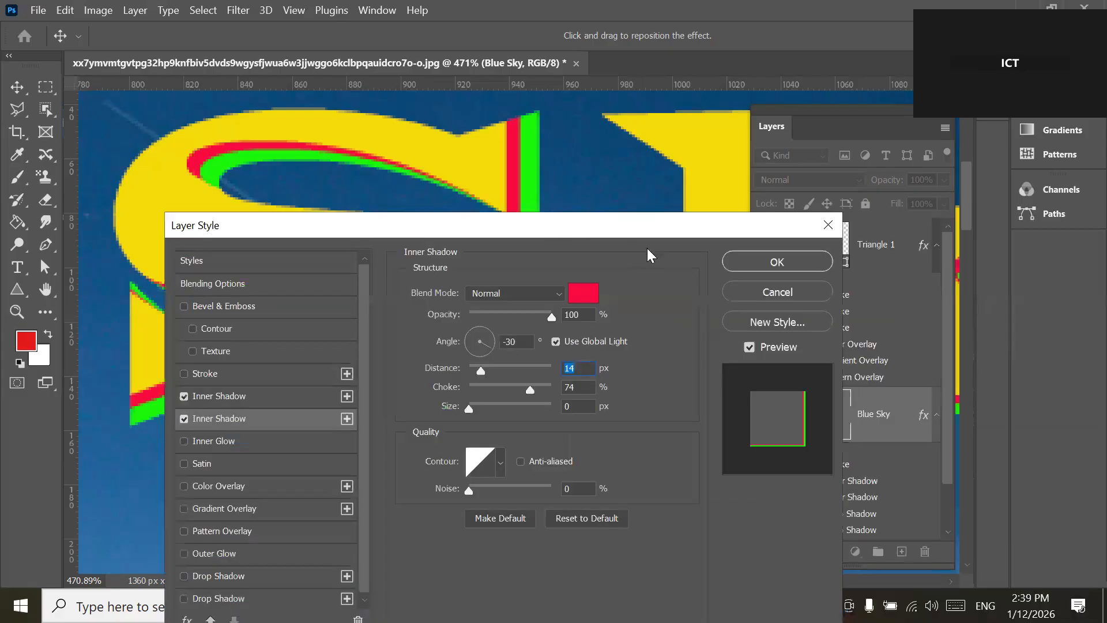
pyautogui.click(758, 260)
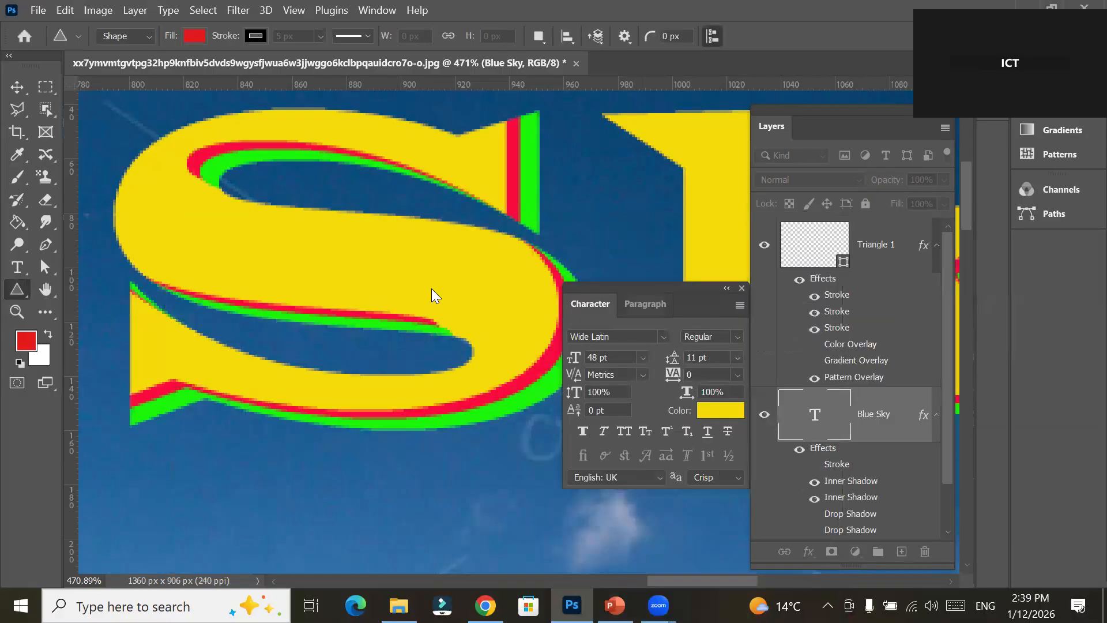
# Examine the green and red inner shadows on the Blue Sky text, both close up and in the whole image.
pyautogui.scroll(-10, 438, 279)
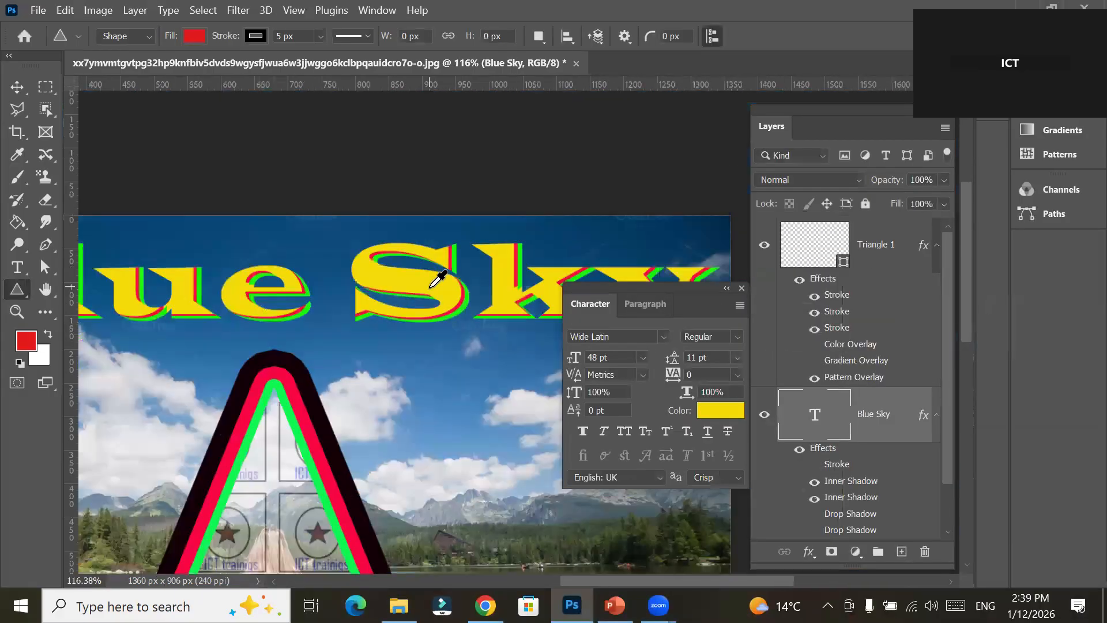
pyautogui.scroll(-3, 438, 280)
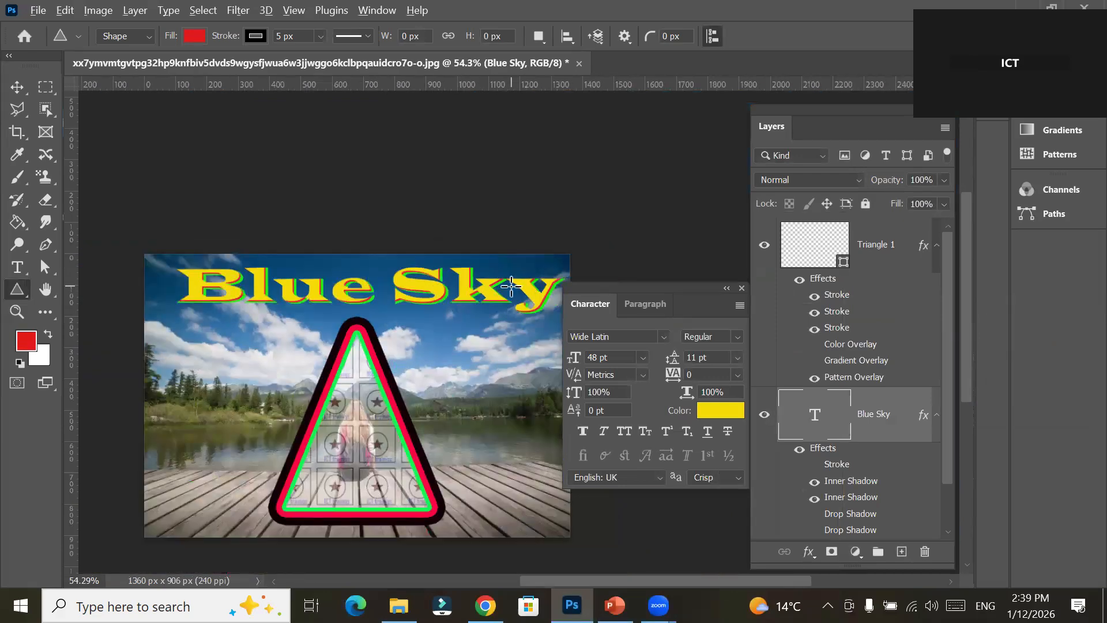
pyautogui.scroll(3, 511, 286)
pyautogui.scroll(4, 511, 286)
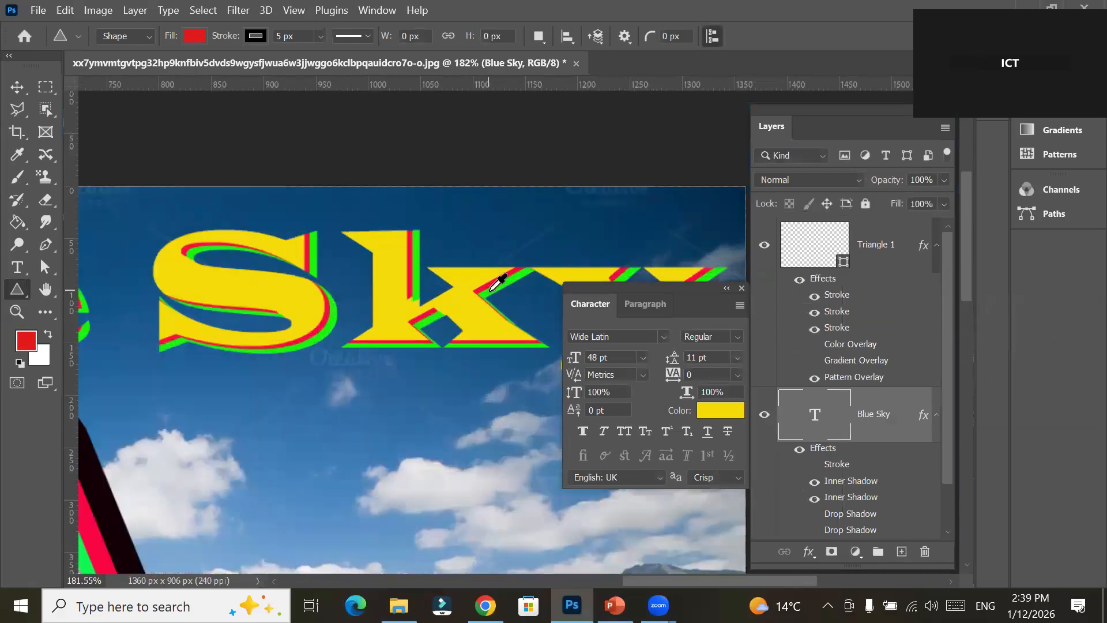
pyautogui.scroll(2, 491, 286)
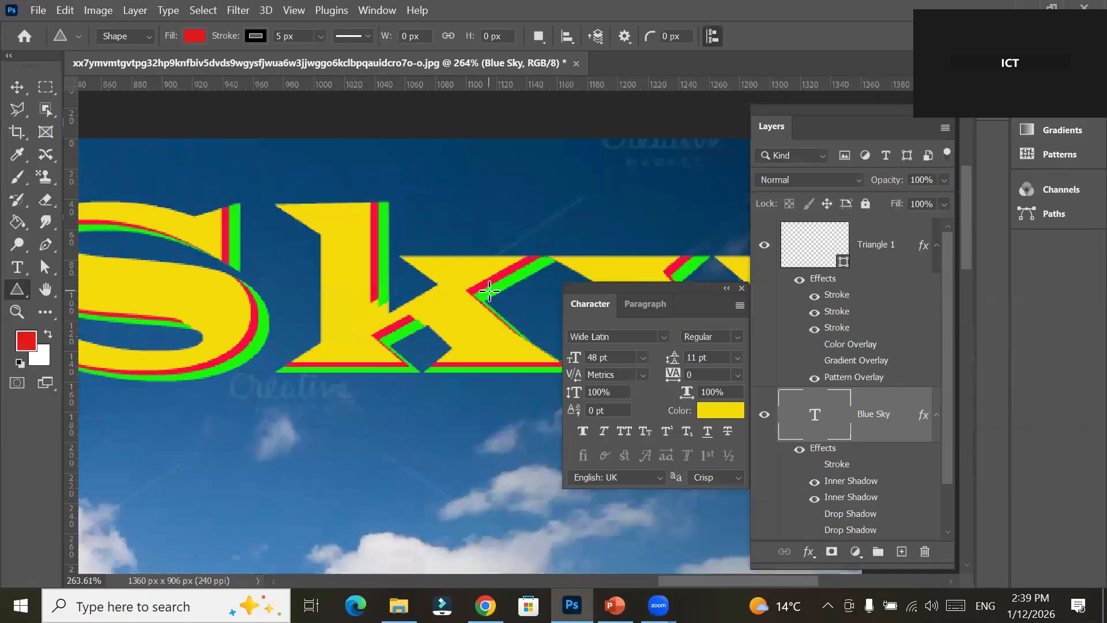
pyautogui.scroll(-8, 490, 290)
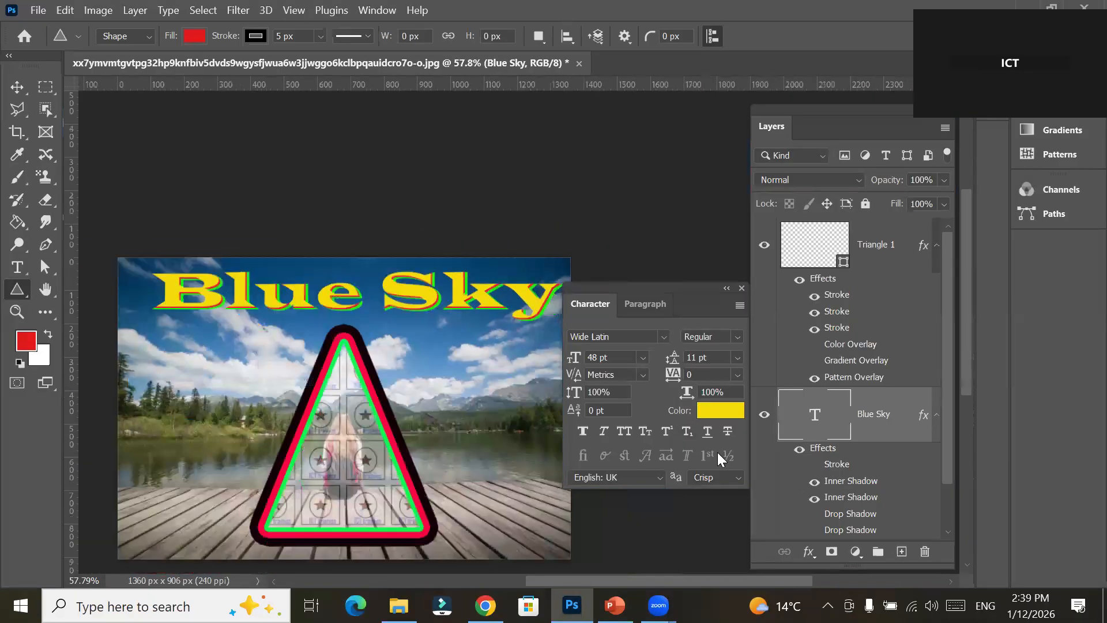
pyautogui.click(808, 553)
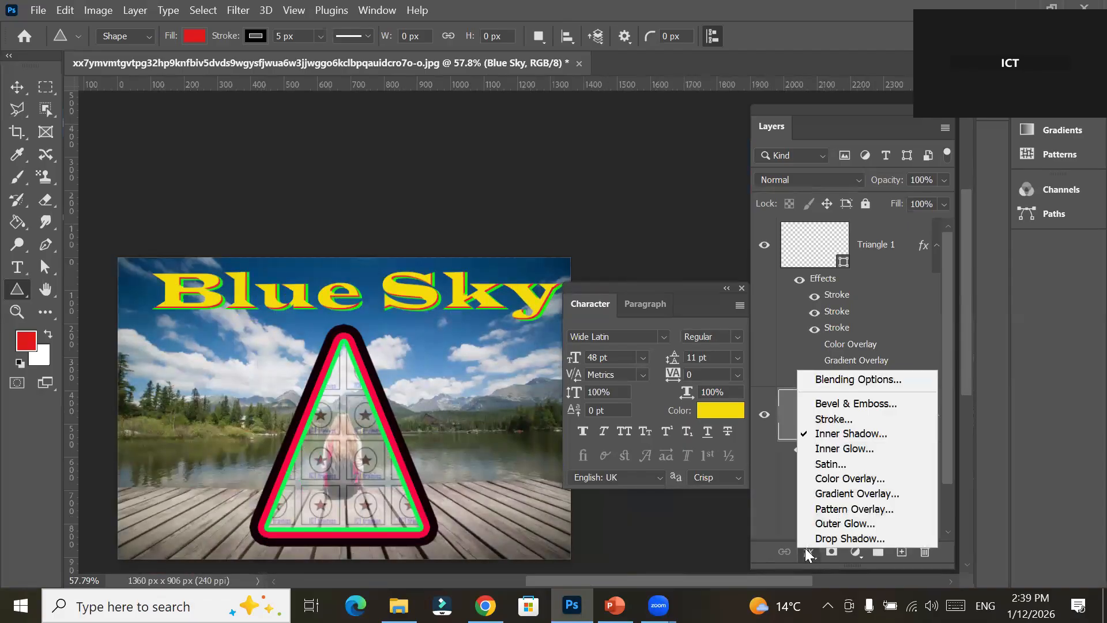
pyautogui.click(368, 338)
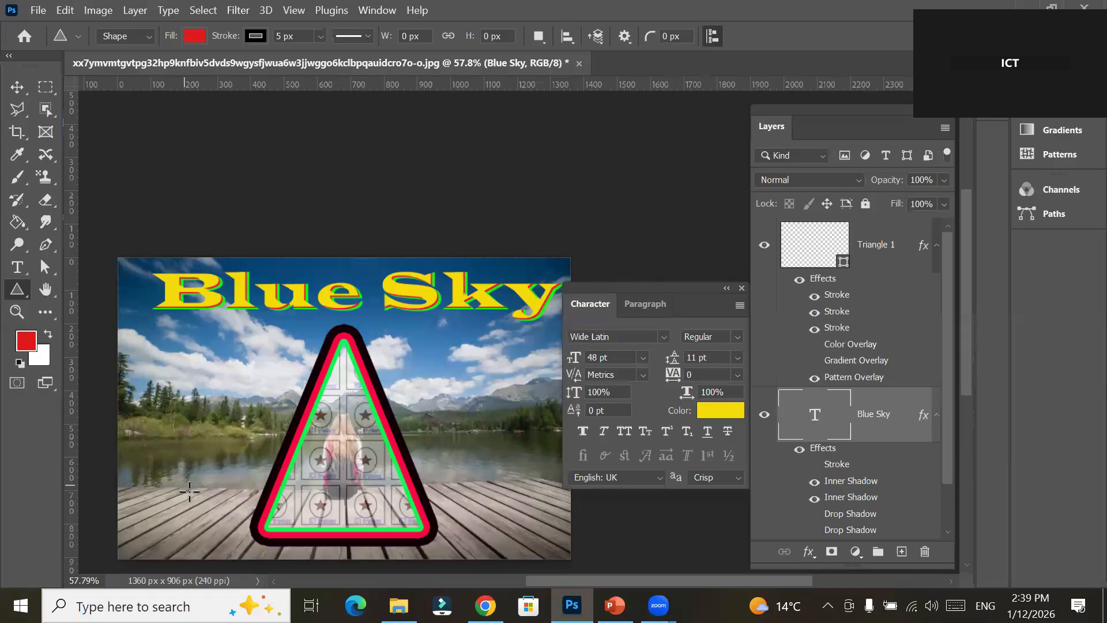
# Select the photo layer and draw a red ellipse shape about 198 by 214 px beside the triangle, below the Blue Sky text.
pyautogui.click(16, 87)
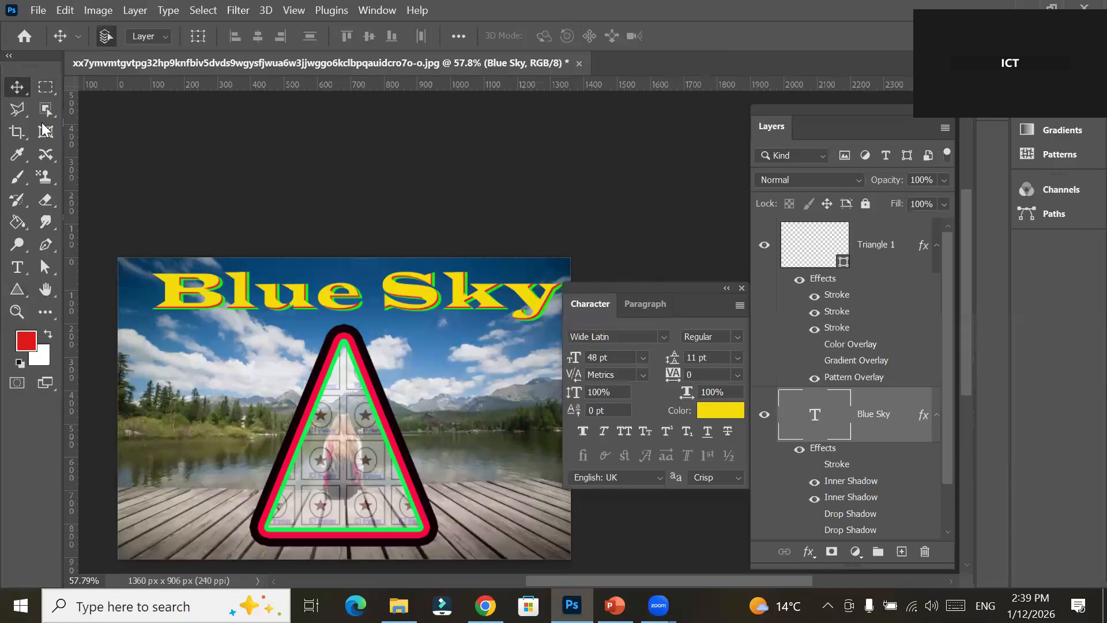
pyautogui.click(170, 346)
pyautogui.press('space')
pyautogui.moveTo(171, 345); pyautogui.dragTo(277, 244)
pyautogui.moveTo(58, 252); pyautogui.dragTo(45, 245)
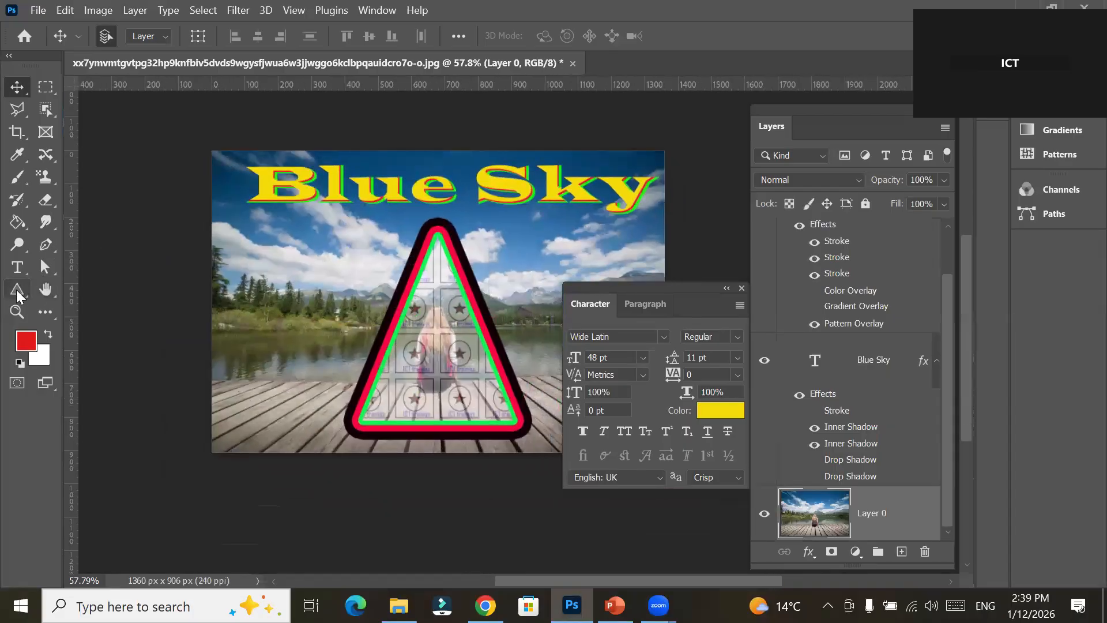
pyautogui.click(17, 289)
pyautogui.click(74, 306)
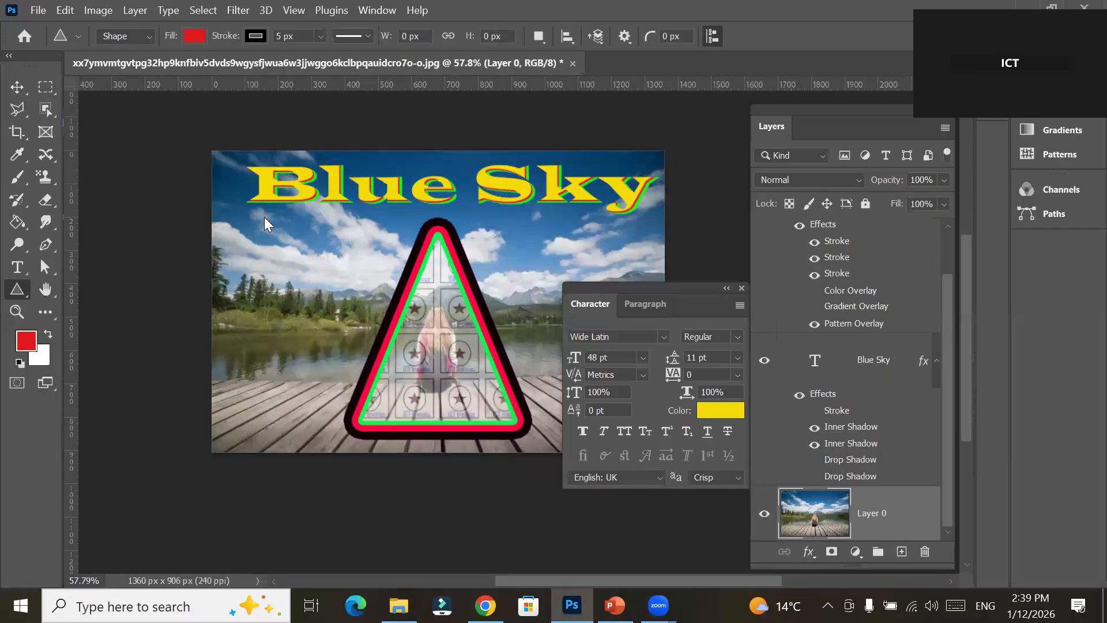
pyautogui.moveTo(279, 225); pyautogui.dragTo(338, 285)
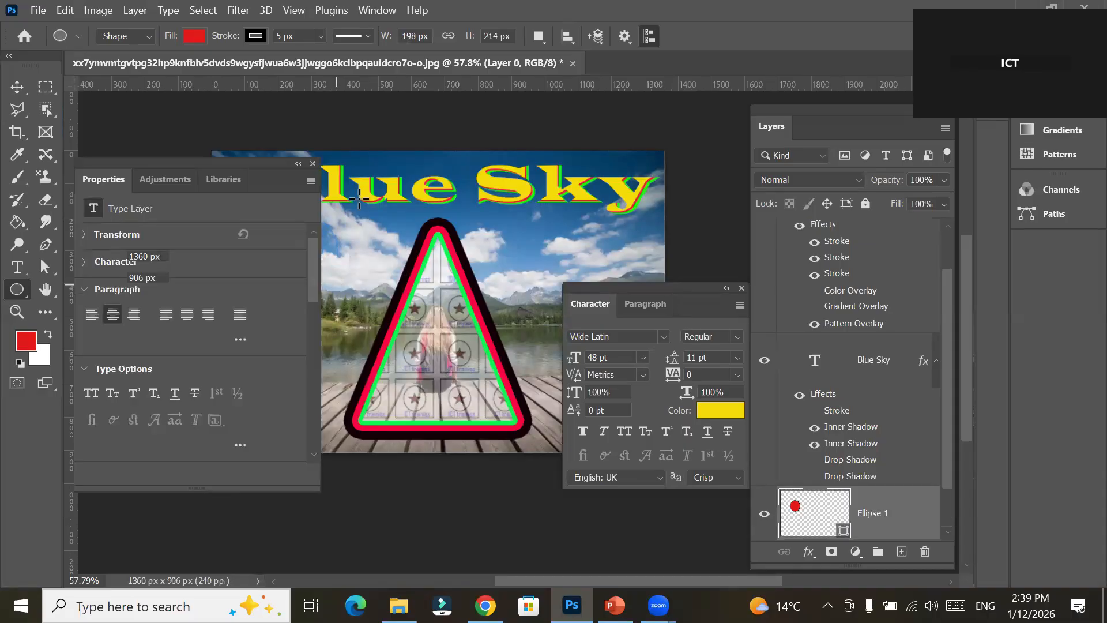
pyautogui.click(313, 164)
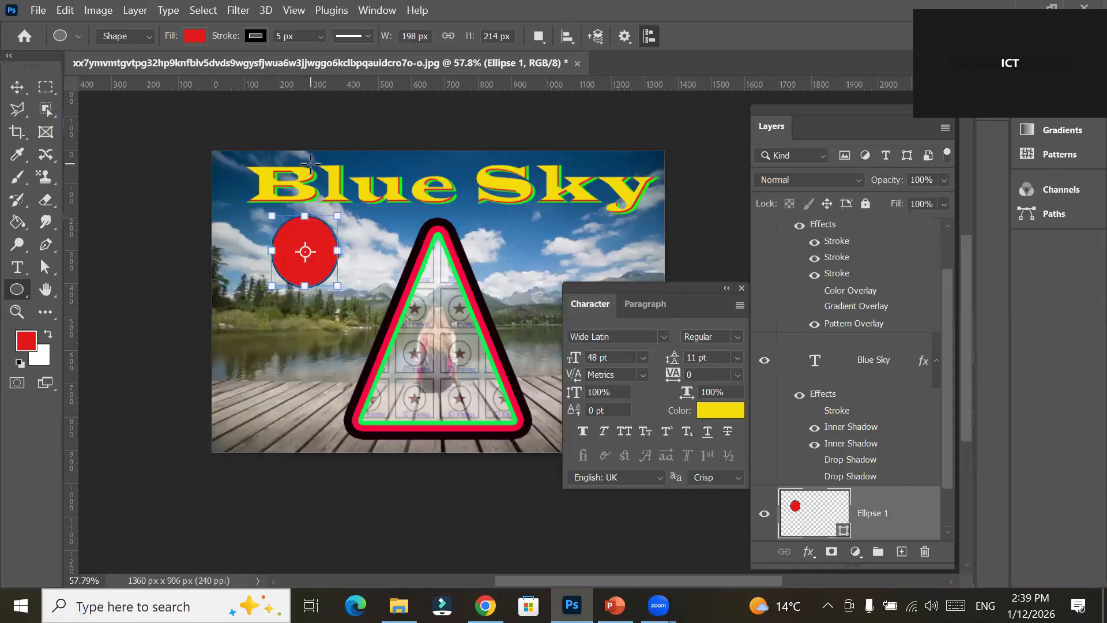
# Add the green inner shadow to the red ellipse and set its Global Light angle to 72°.
pyautogui.keyDown('alt'); pyautogui.scroll(5, 298, 140); pyautogui.keyUp('alt')
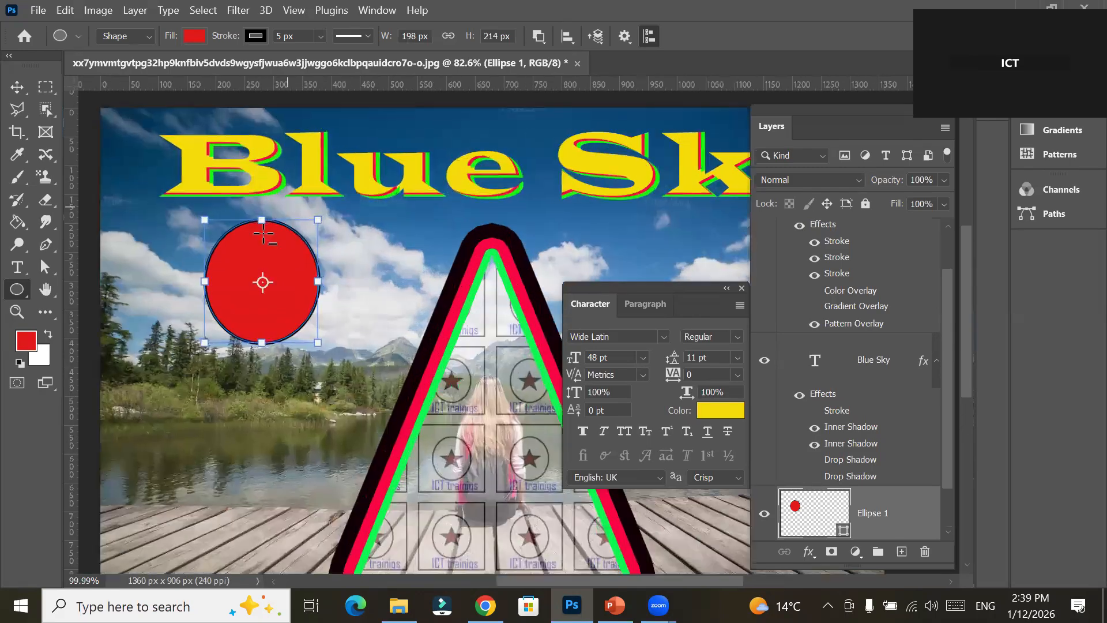
pyautogui.keyDown('alt'); pyautogui.scroll(3, 220, 200); pyautogui.keyUp('alt')
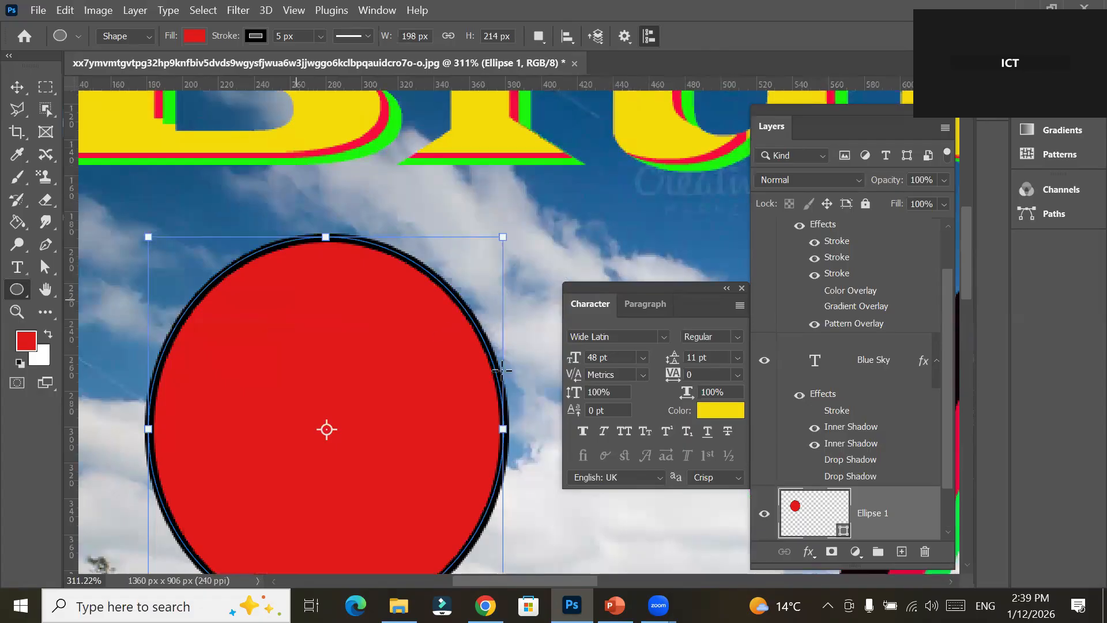
pyautogui.click(808, 552)
pyautogui.click(847, 439)
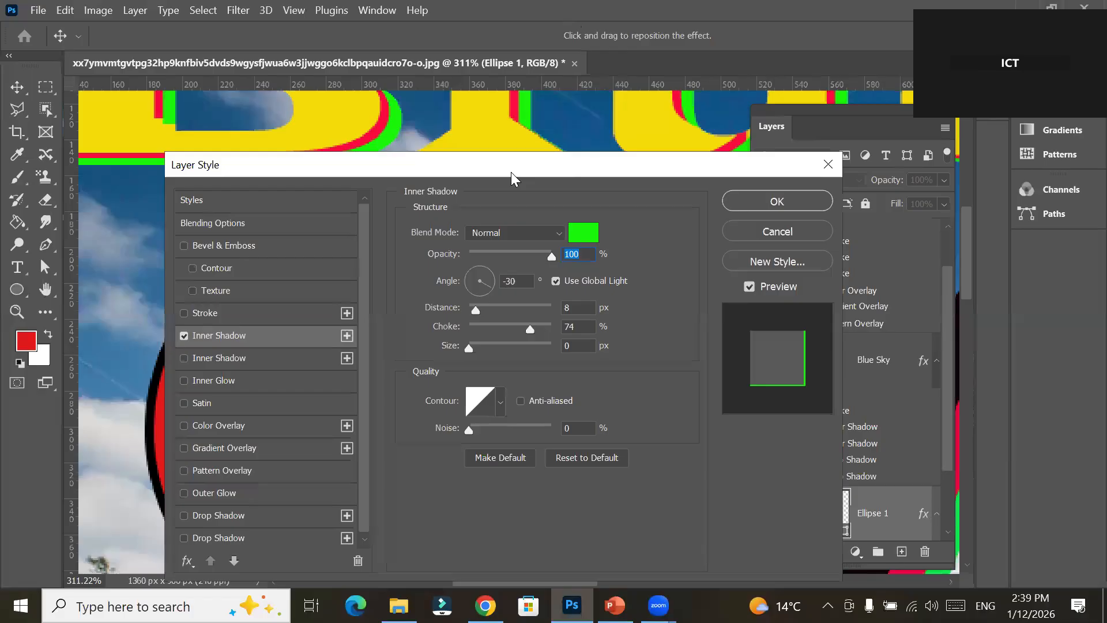
pyautogui.moveTo(511, 172); pyautogui.dragTo(759, 111)
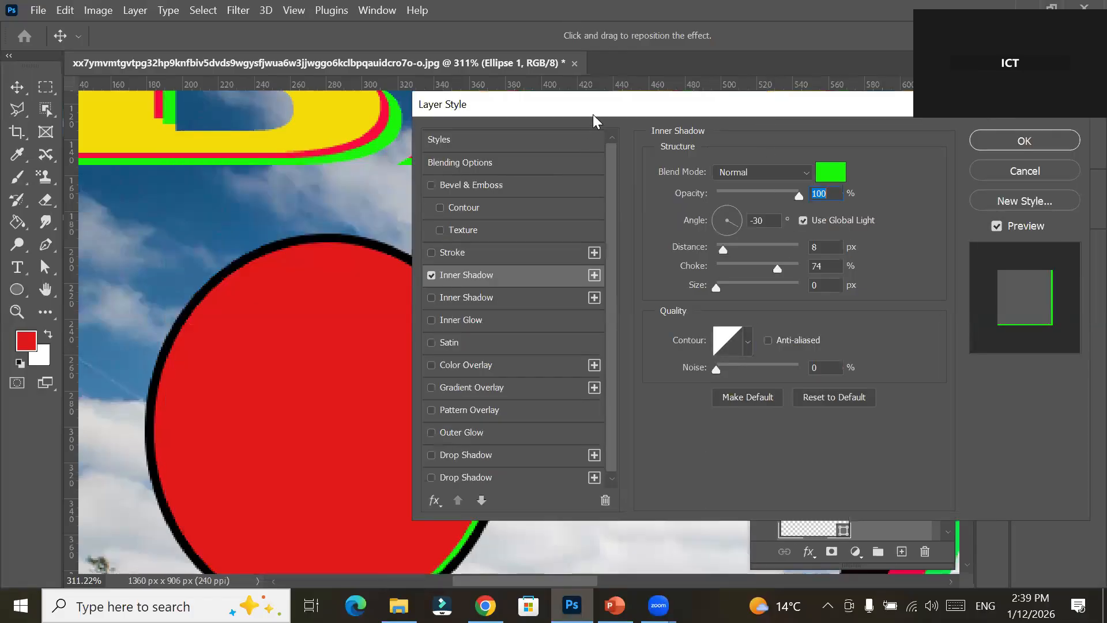
pyautogui.moveTo(626, 107); pyautogui.dragTo(811, 106)
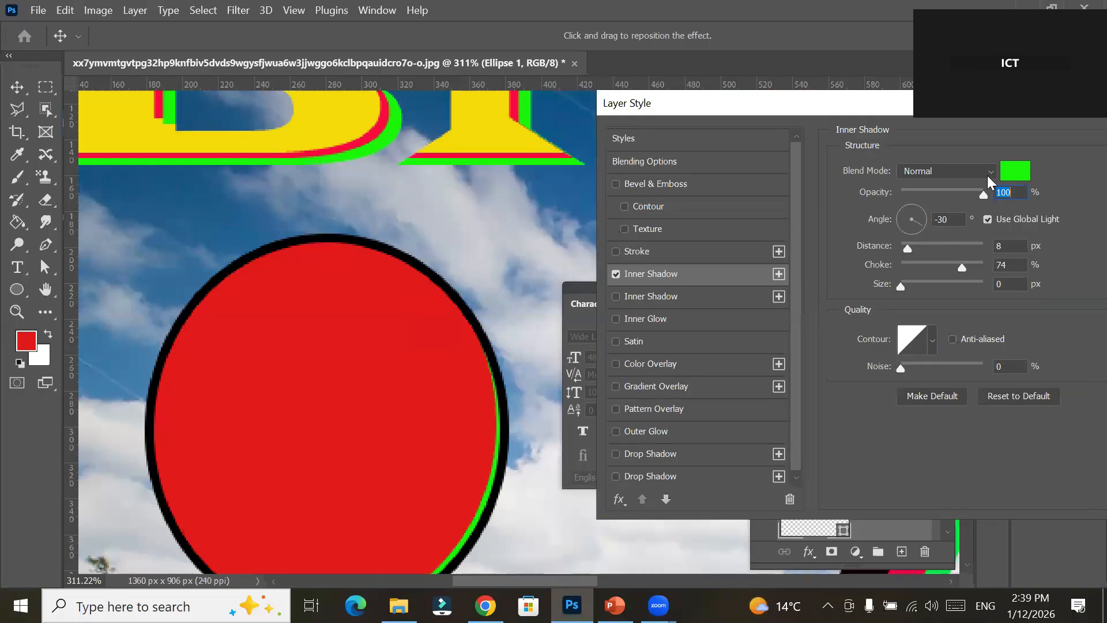
pyautogui.click(917, 206)
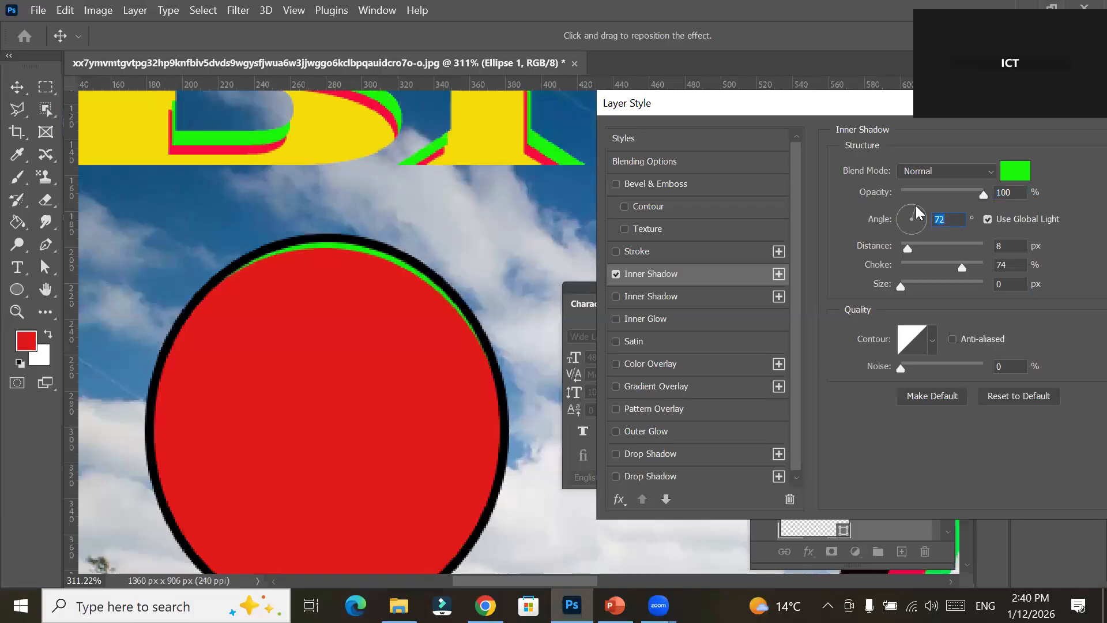
# Set the red ellipse's inner shadow to a 148° angle, 91 px distance, 0% choke and 38 px size.
pyautogui.click(899, 213)
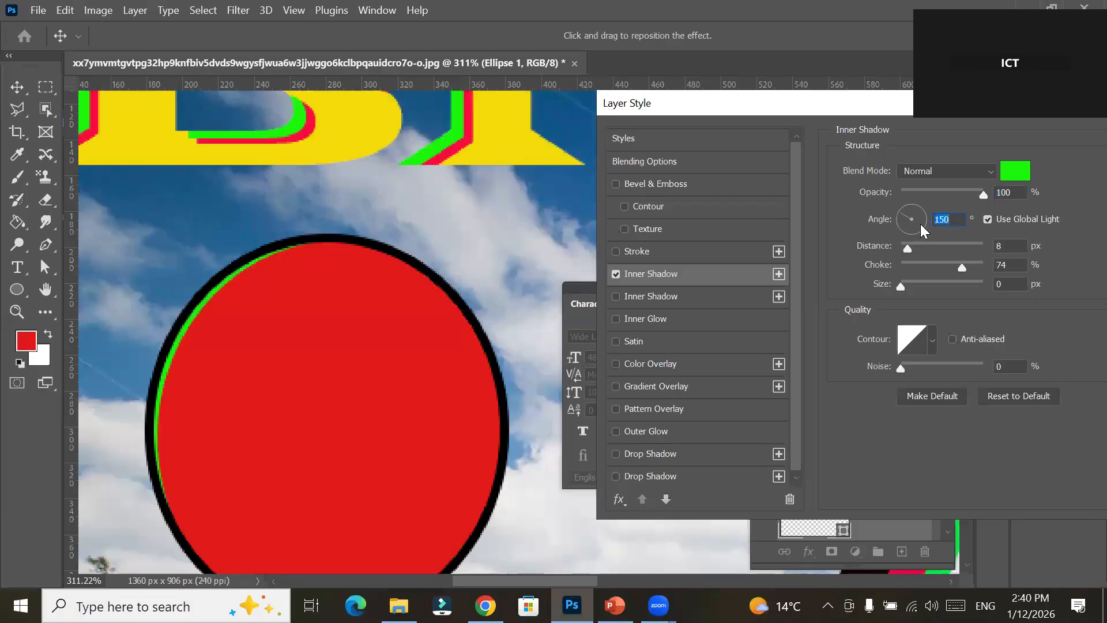
pyautogui.click(903, 214)
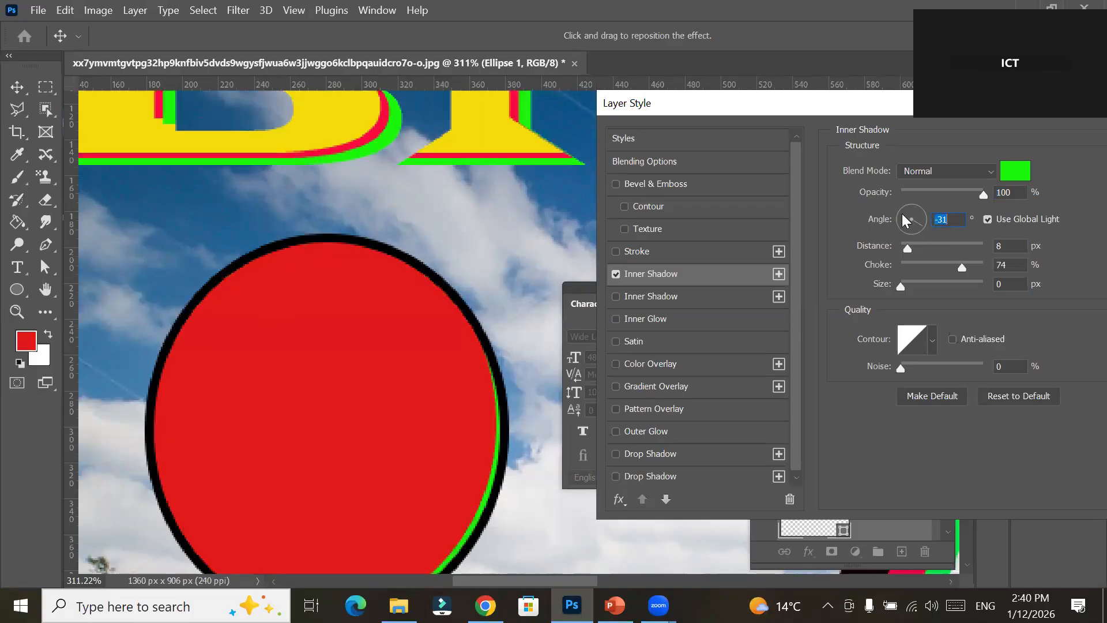
pyautogui.moveTo(908, 251); pyautogui.dragTo(961, 253)
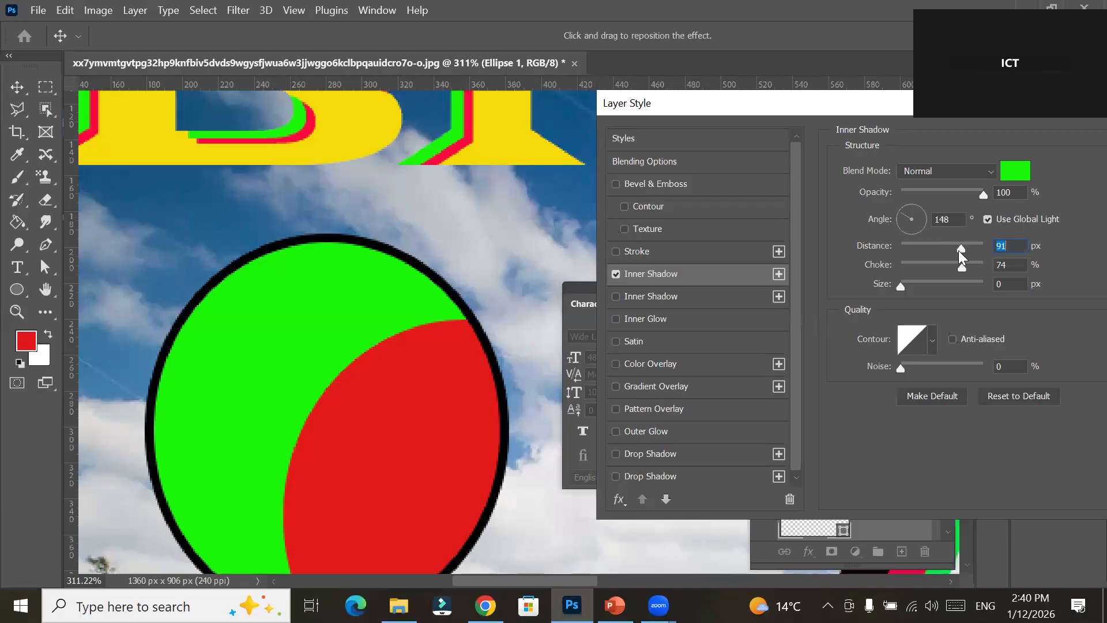
pyautogui.moveTo(902, 286); pyautogui.dragTo(883, 269)
pyautogui.moveTo(958, 264); pyautogui.dragTo(918, 279)
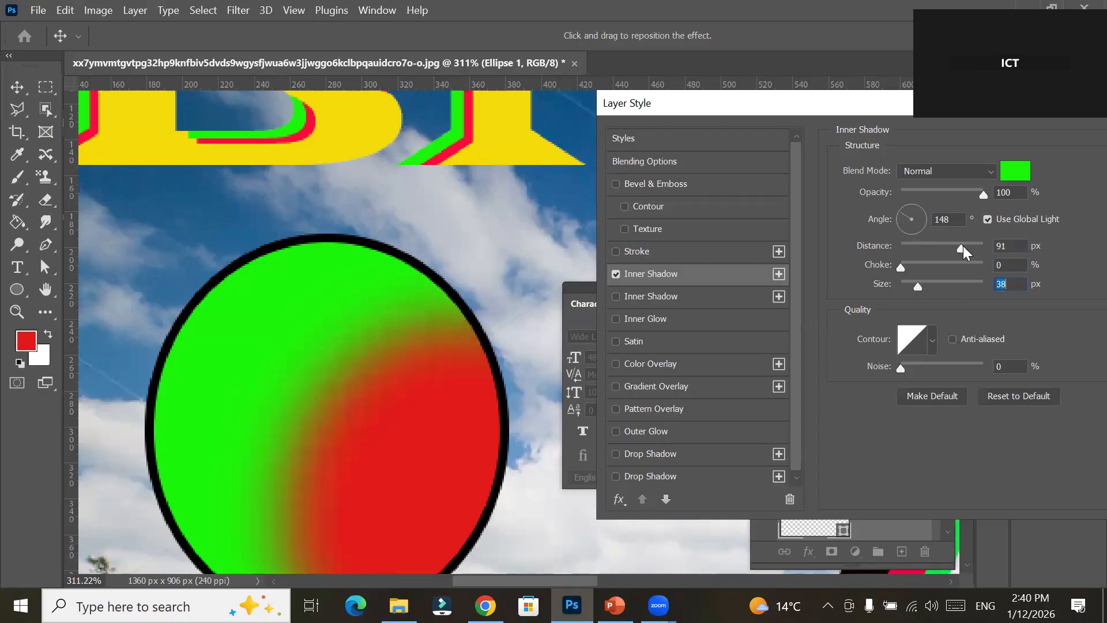
# Try several distances for the ellipse's soft inner shadow, from 0 px through 12 px, ending at 37 px.
pyautogui.moveTo(960, 248); pyautogui.dragTo(901, 248)
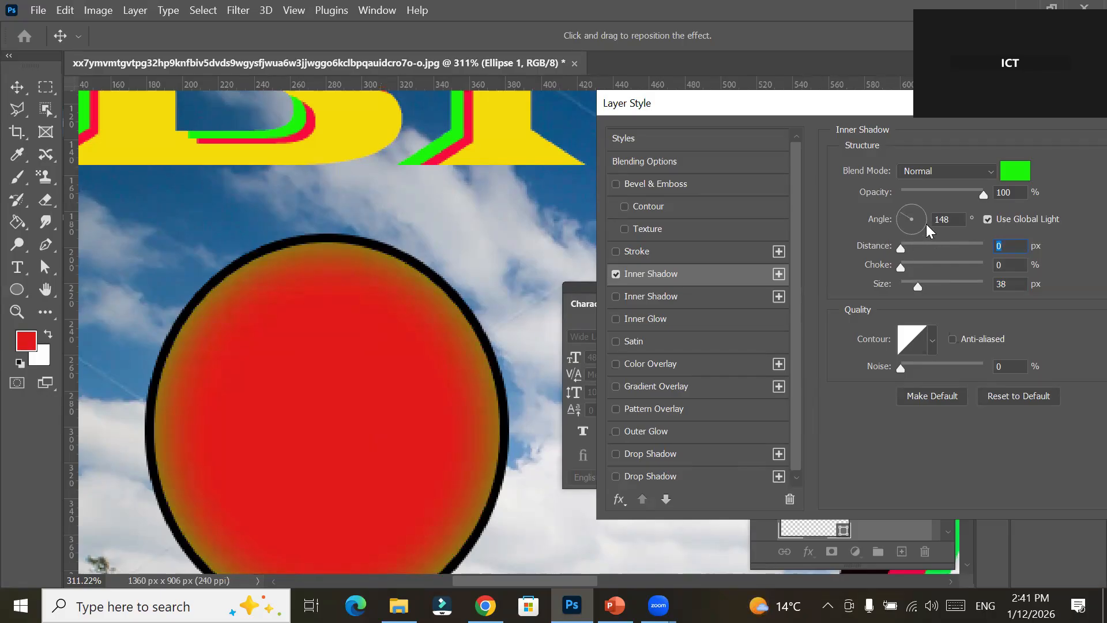
pyautogui.write('2')
pyautogui.moveTo(903, 248); pyautogui.dragTo(911, 247)
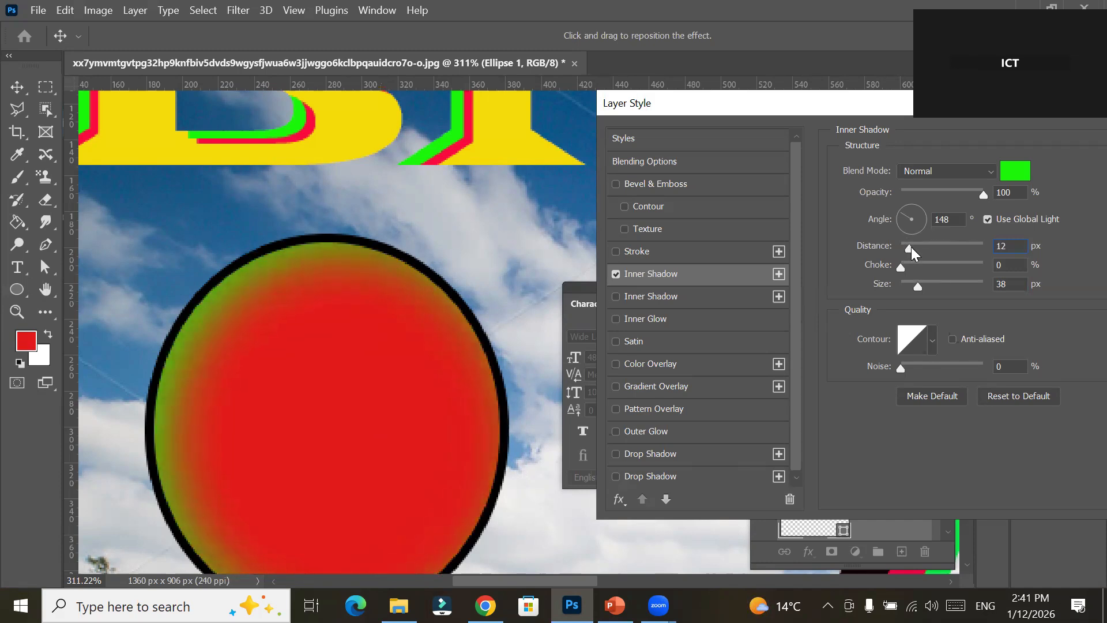
pyautogui.moveTo(918, 247); pyautogui.dragTo(932, 246)
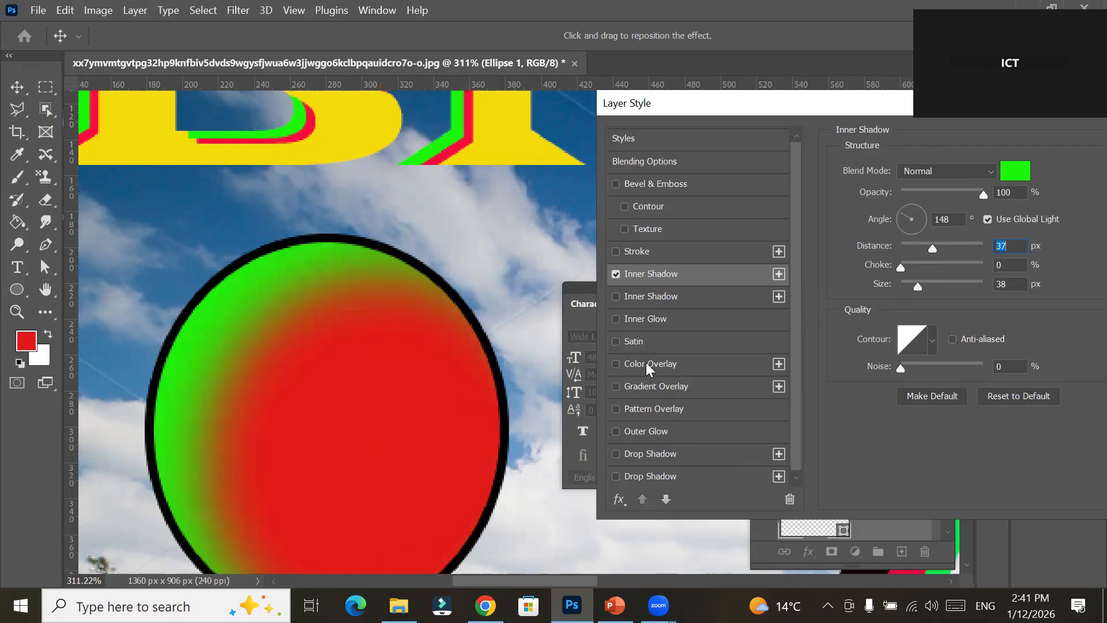
# Replace the ellipse's inner shadow with a white inner glow in Normal blend mode, with 100% opacity and Center source.
pyautogui.click(616, 274)
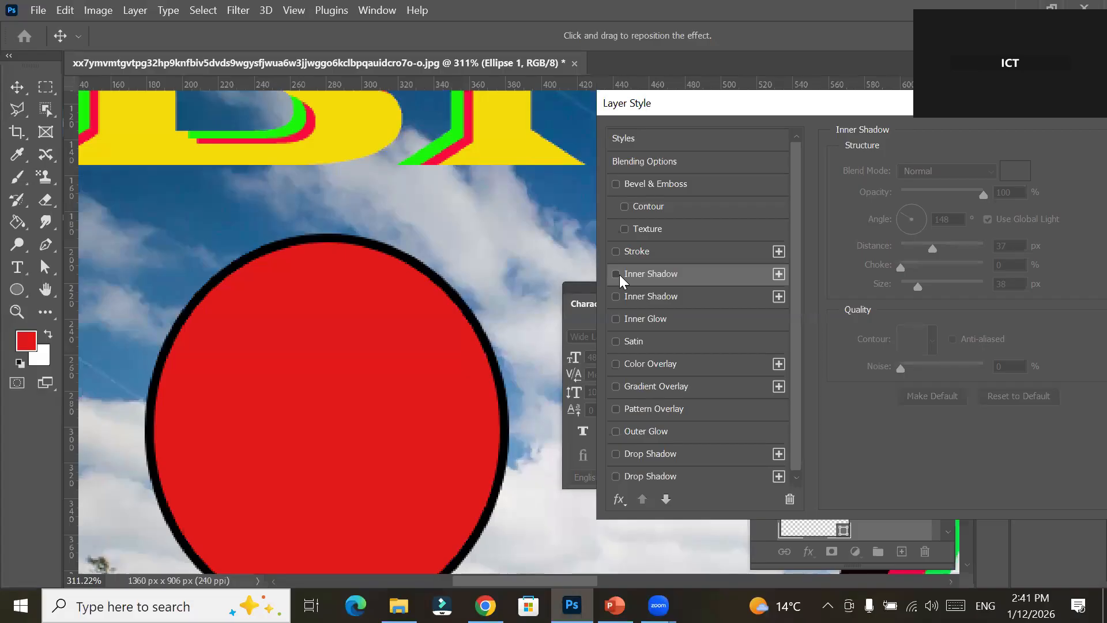
pyautogui.click(634, 319)
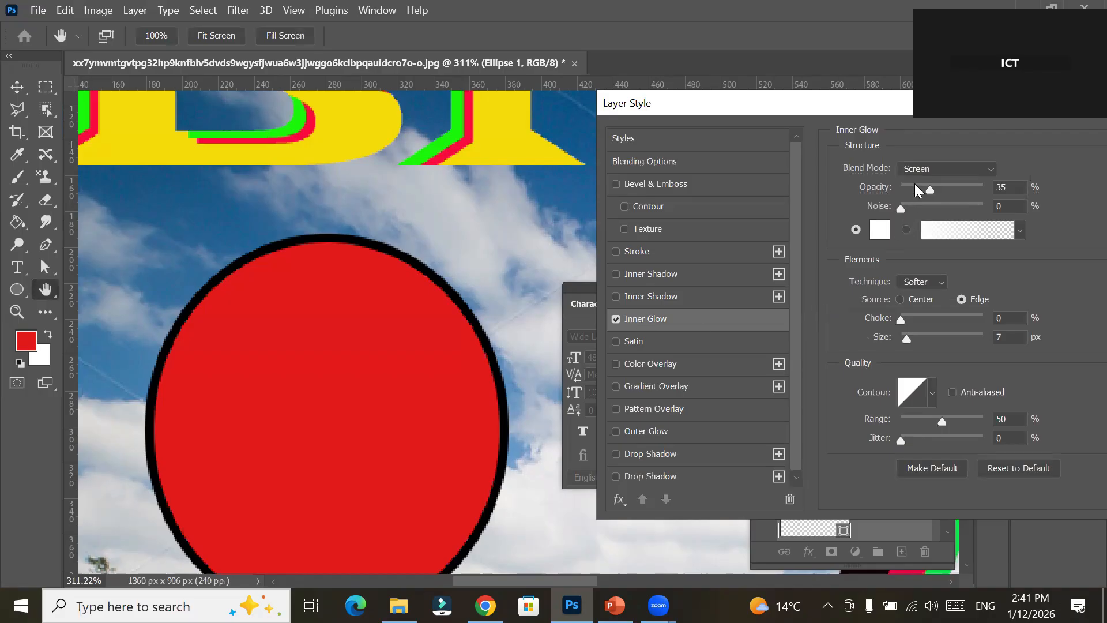
pyautogui.click(928, 167)
pyautogui.click(929, 162)
pyautogui.moveTo(930, 191); pyautogui.dragTo(953, 190)
pyautogui.click(998, 188)
pyautogui.click(976, 300)
pyautogui.click(920, 300)
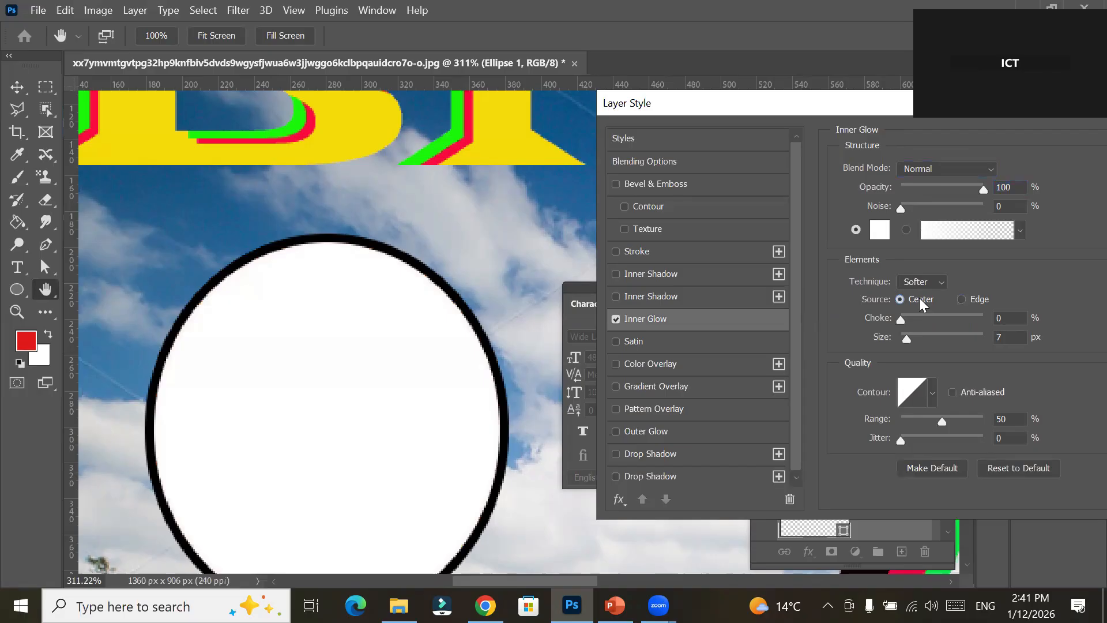
# Set the inner glow to 35% opacity, Softer technique and Edge source, and close the layer style without keeping it.
pyautogui.moveTo(983, 189); pyautogui.dragTo(931, 189)
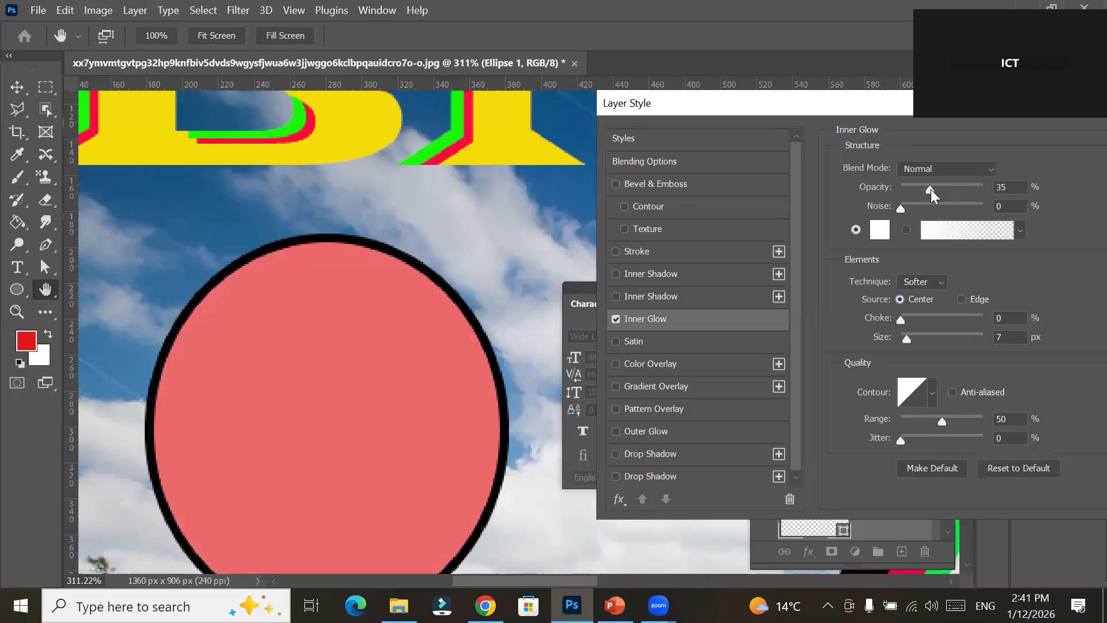
pyautogui.click(932, 282)
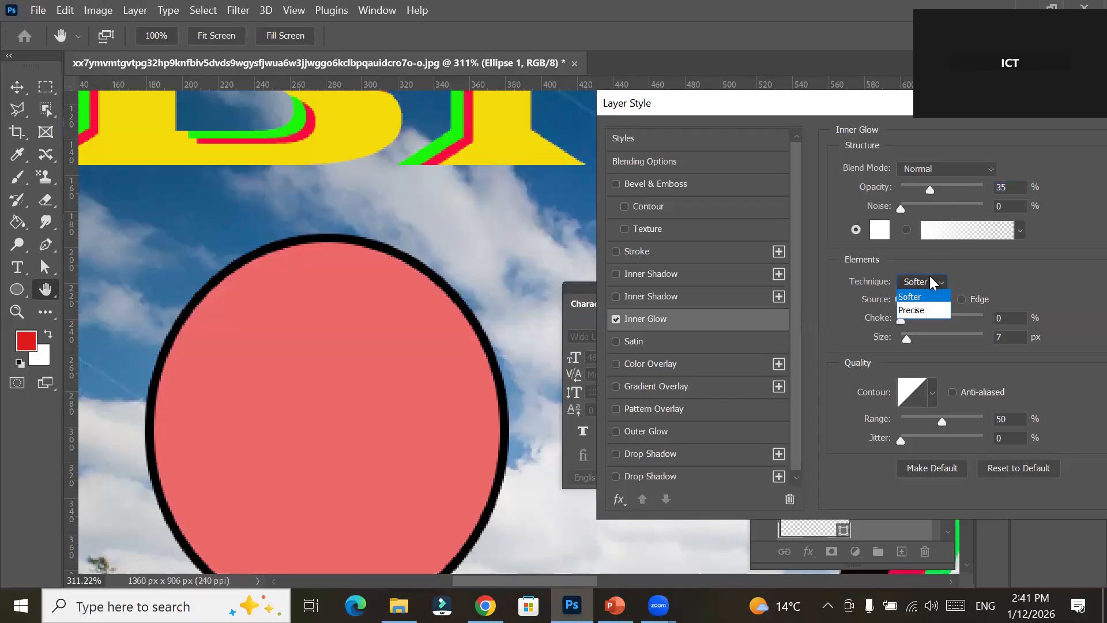
pyautogui.click(924, 280)
pyautogui.click(925, 295)
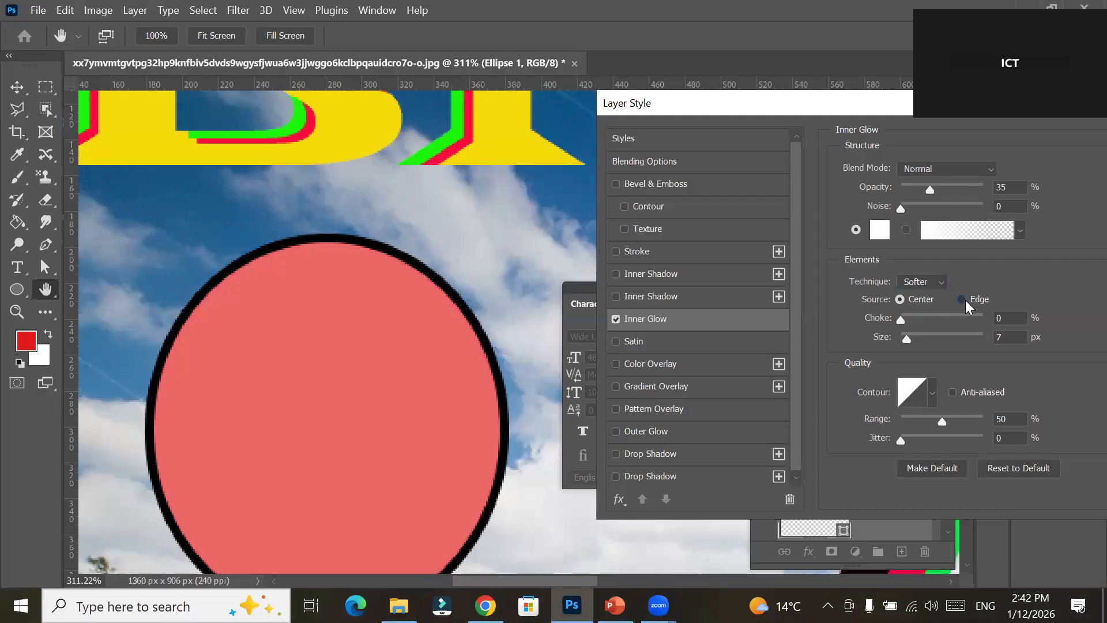
pyautogui.click(966, 300)
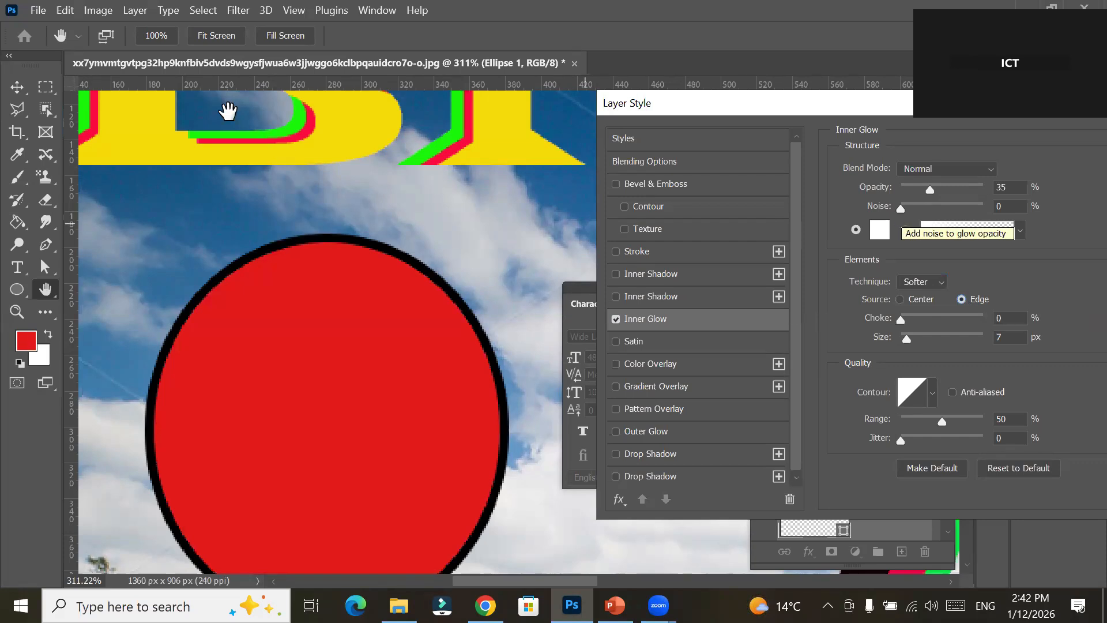
pyautogui.press('Return')
# Create a new Letter document, 8.5 x 11 in at 300 ppi, and fill its background with the default black.
pyautogui.click(39, 10)
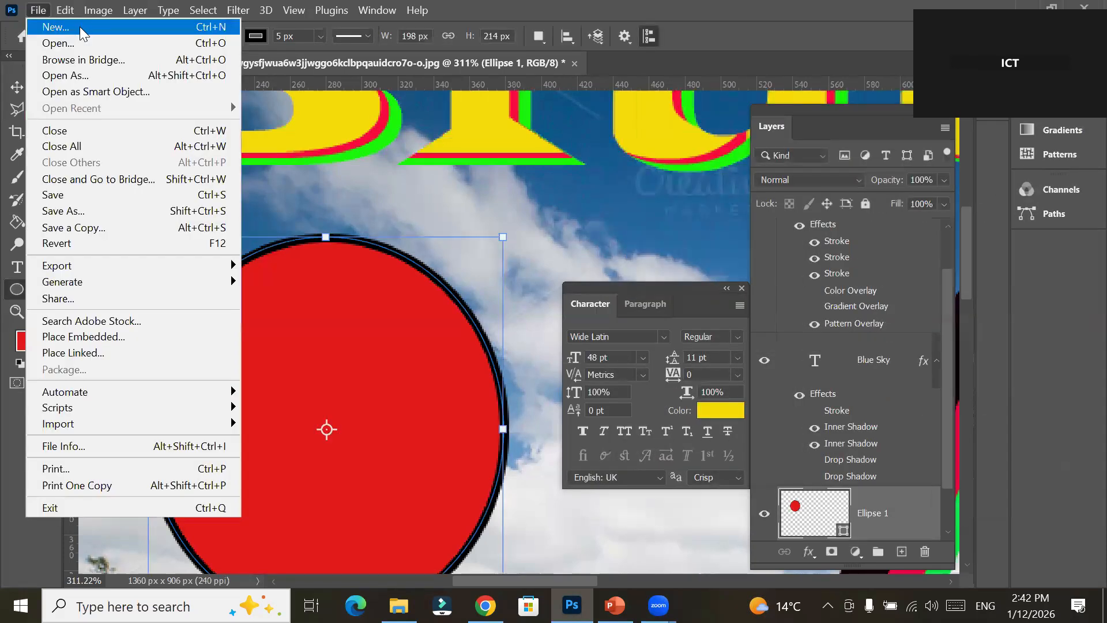
pyautogui.click(79, 27)
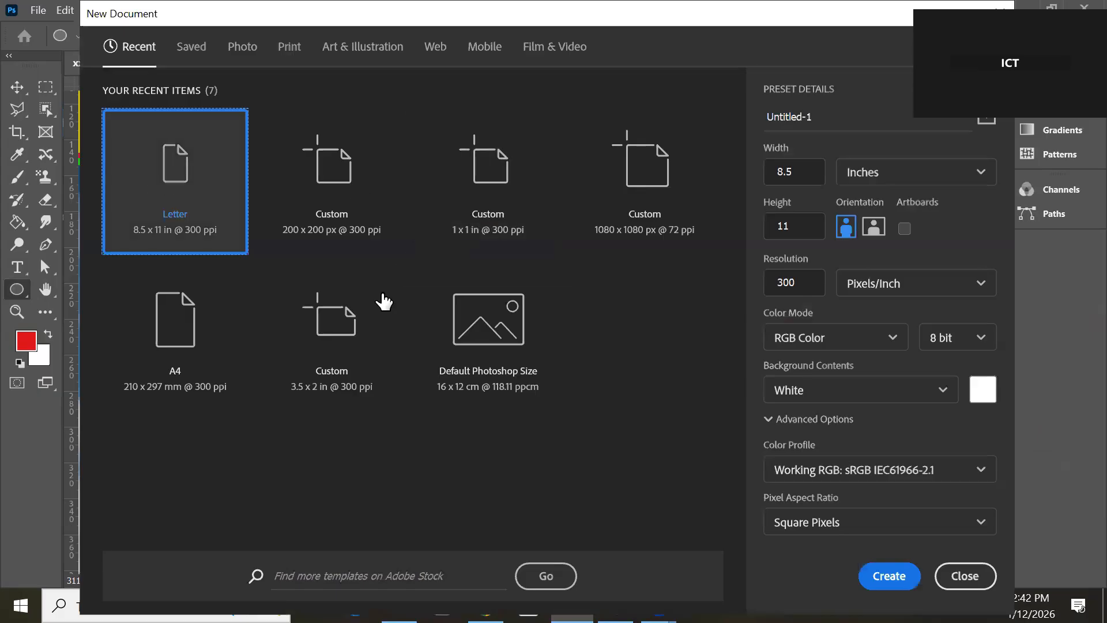
pyautogui.click(881, 577)
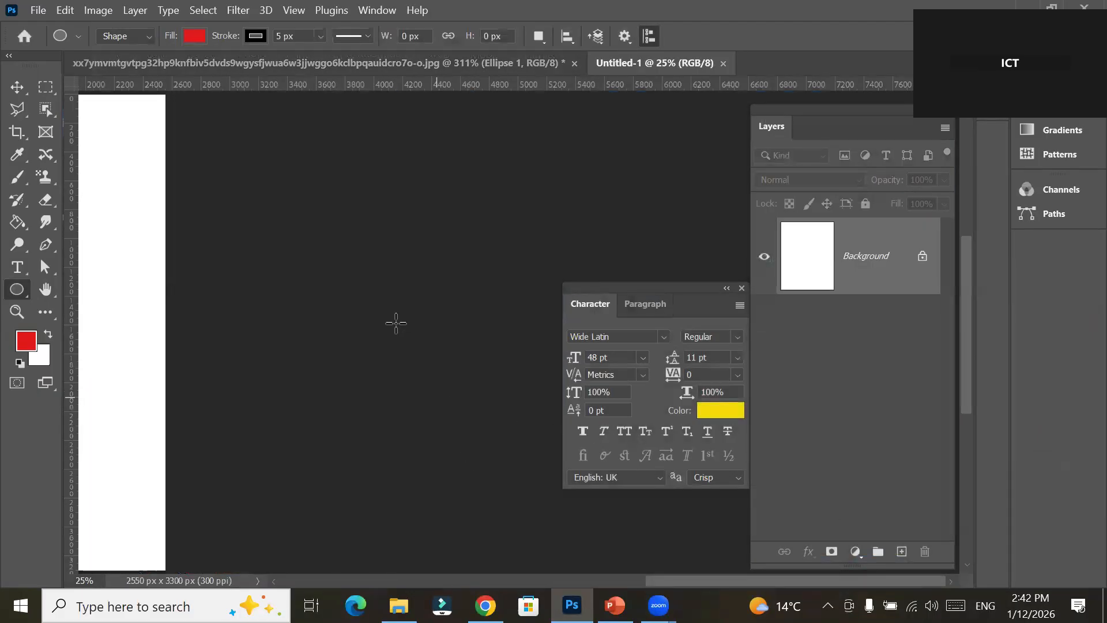
pyautogui.scroll(-2, 365, 302)
pyautogui.scroll(-2, 365, 302)
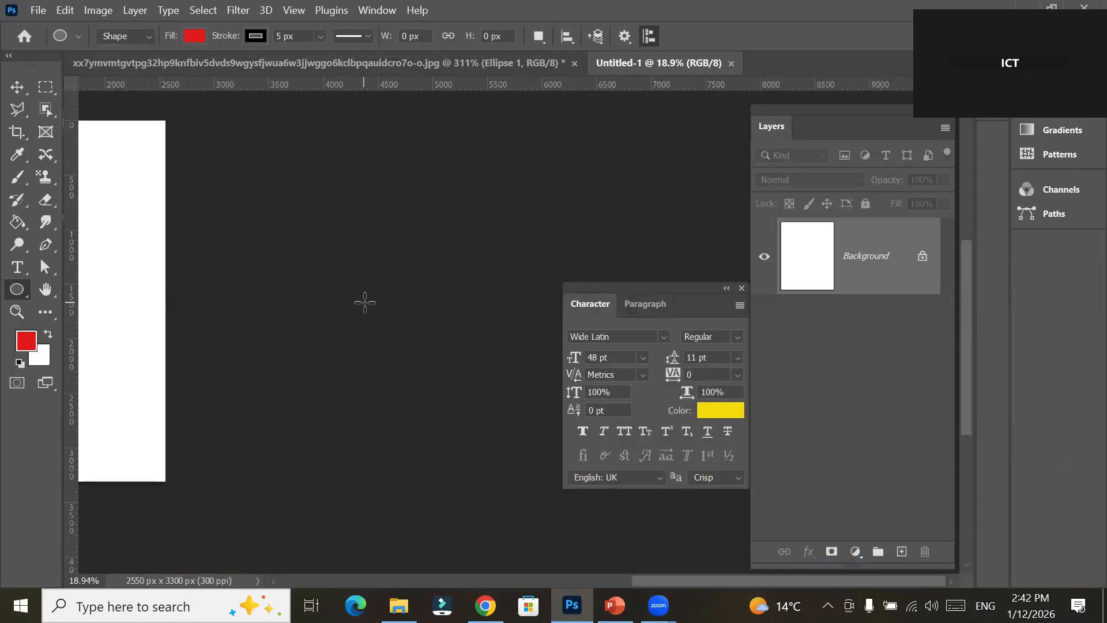
pyautogui.moveTo(297, 338); pyautogui.dragTo(534, 337)
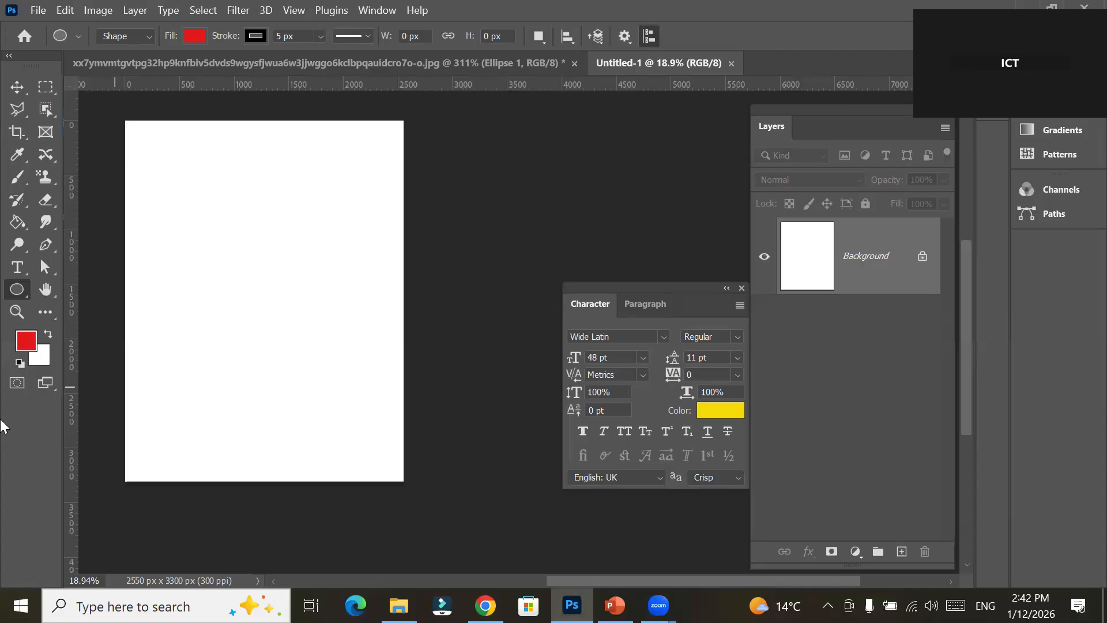
pyautogui.click(20, 363)
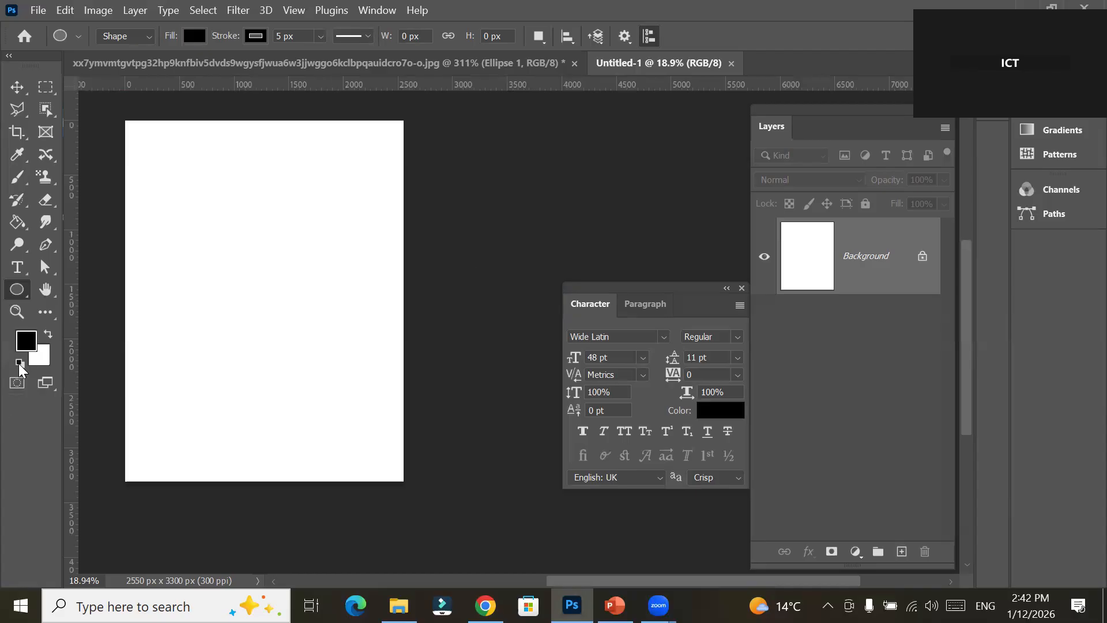
pyautogui.hotkey('alt', 'BackSpace')
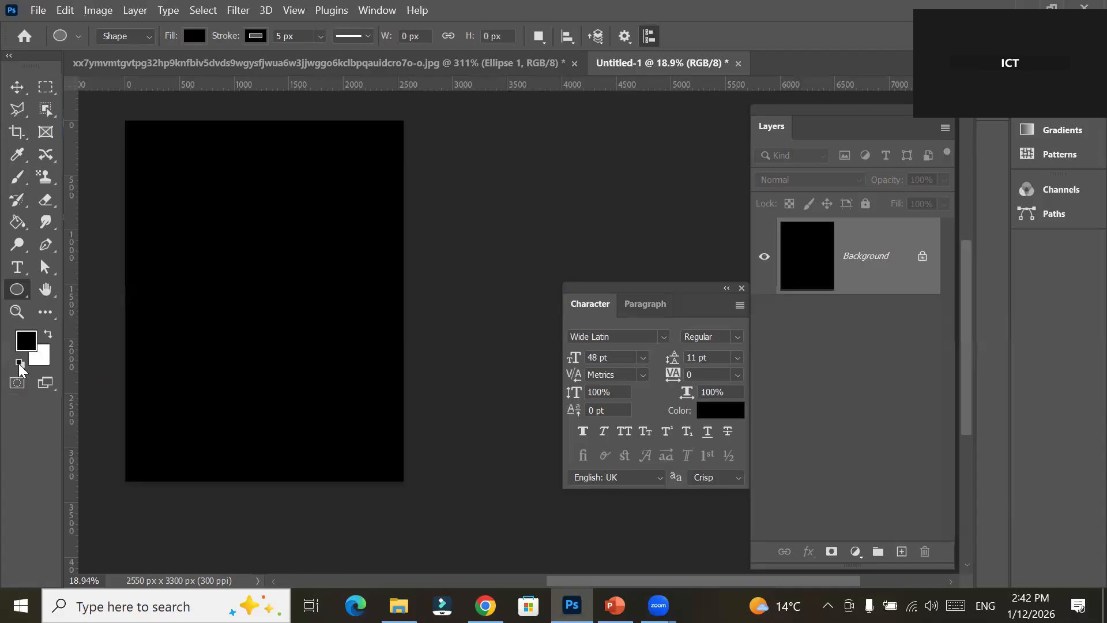
# Draw an ellipse shape about 1486 by 1567 px in the upper middle of the black canvas.
pyautogui.rightClick(15, 294)
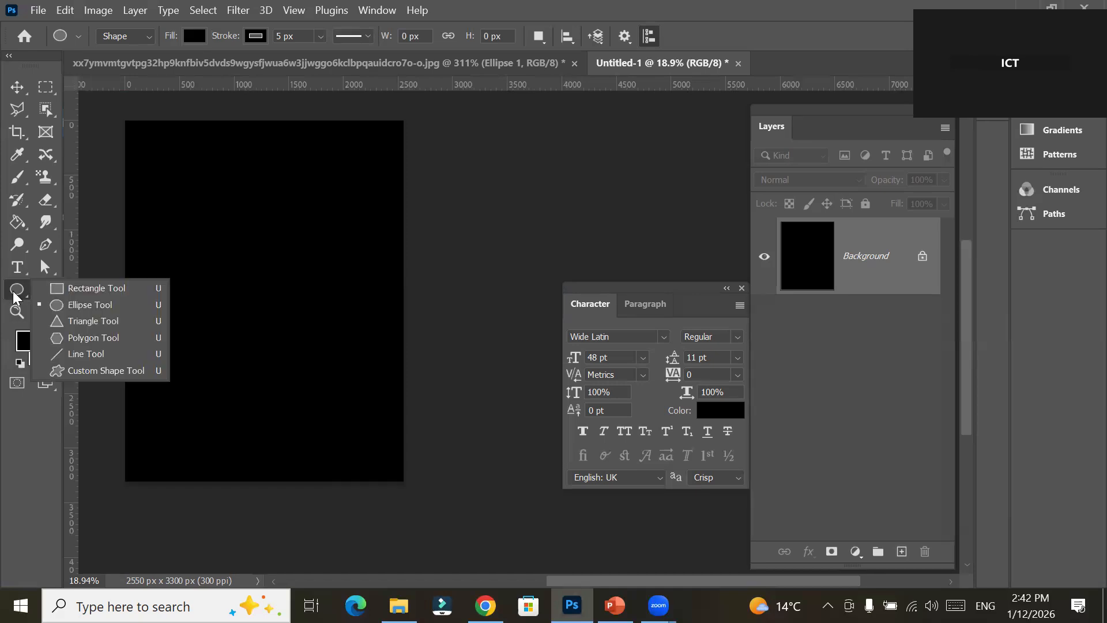
pyautogui.click(110, 308)
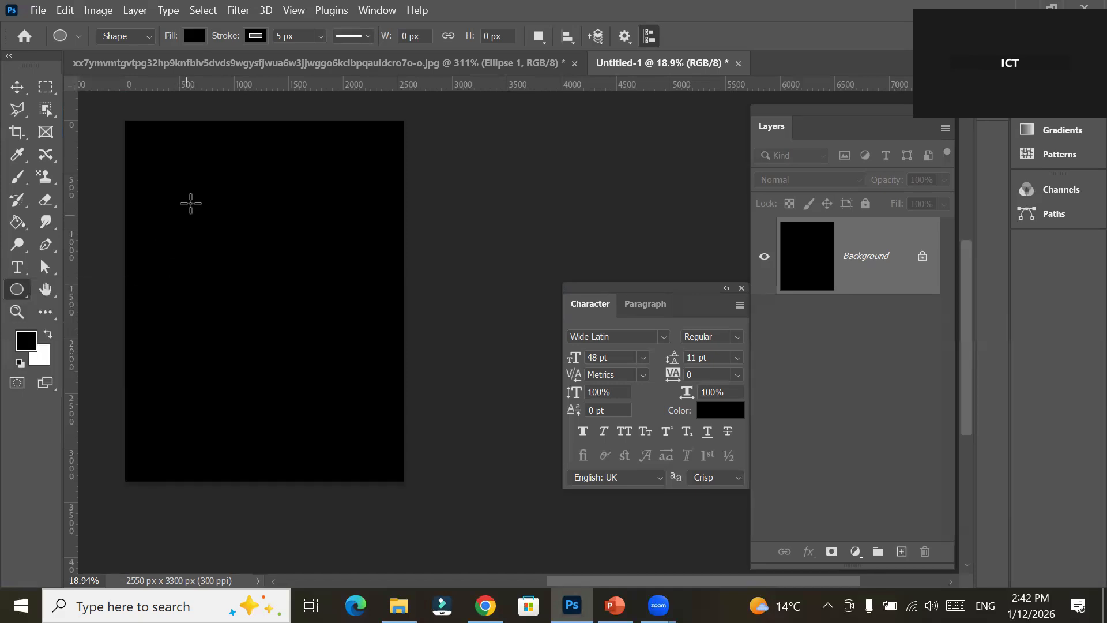
pyautogui.moveTo(184, 163); pyautogui.dragTo(348, 335)
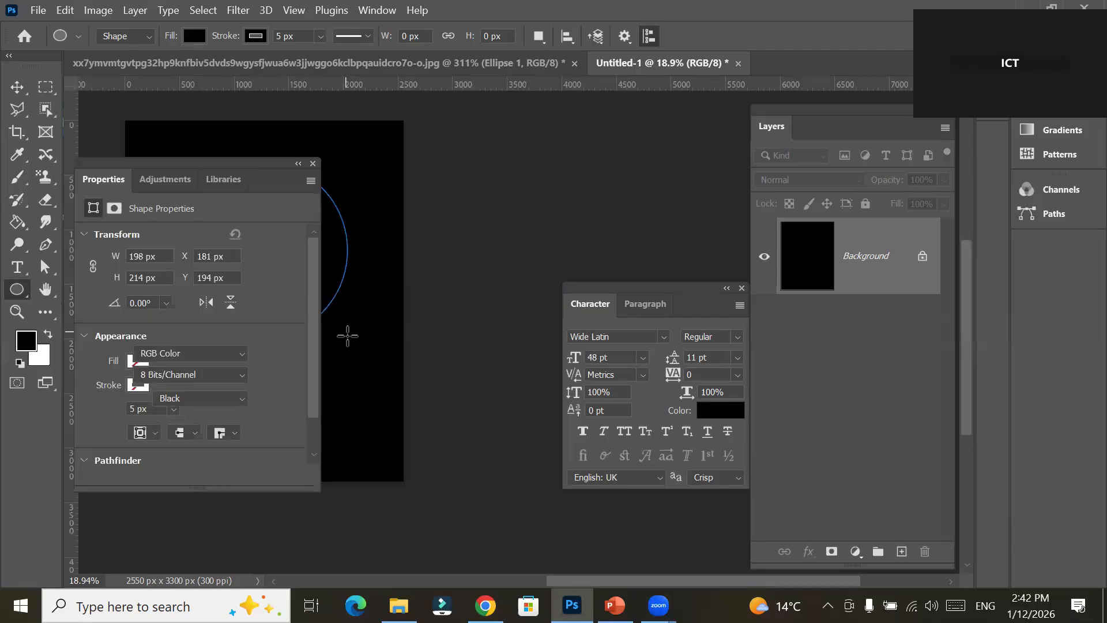
pyautogui.click(313, 163)
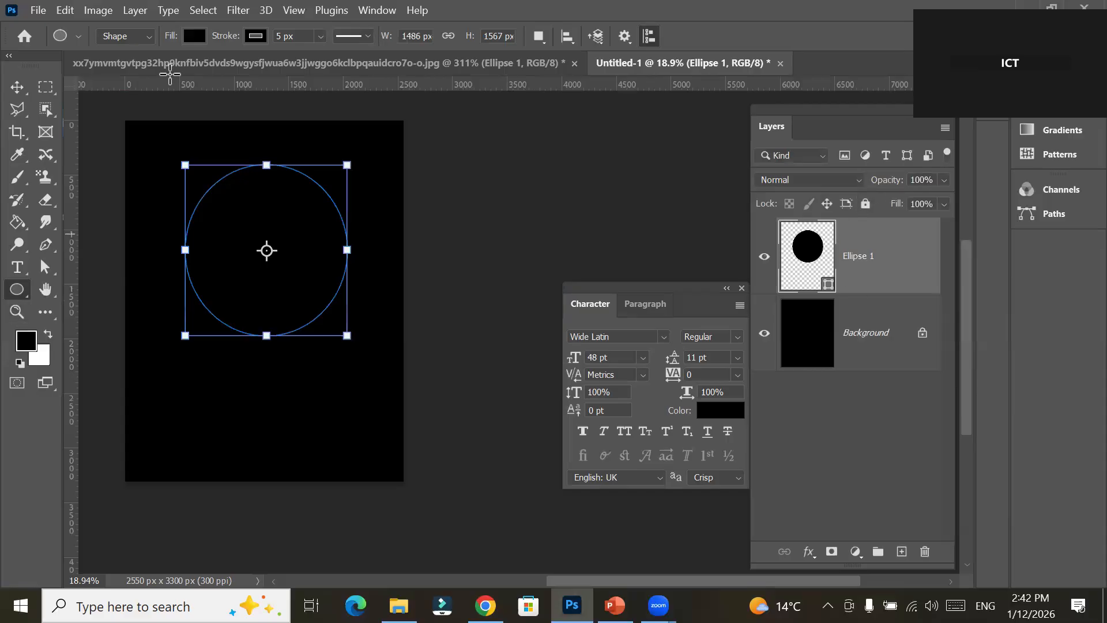
# Fill the ellipse with the recently used pinkish red and move it down to the middle of the canvas.
pyautogui.click(194, 36)
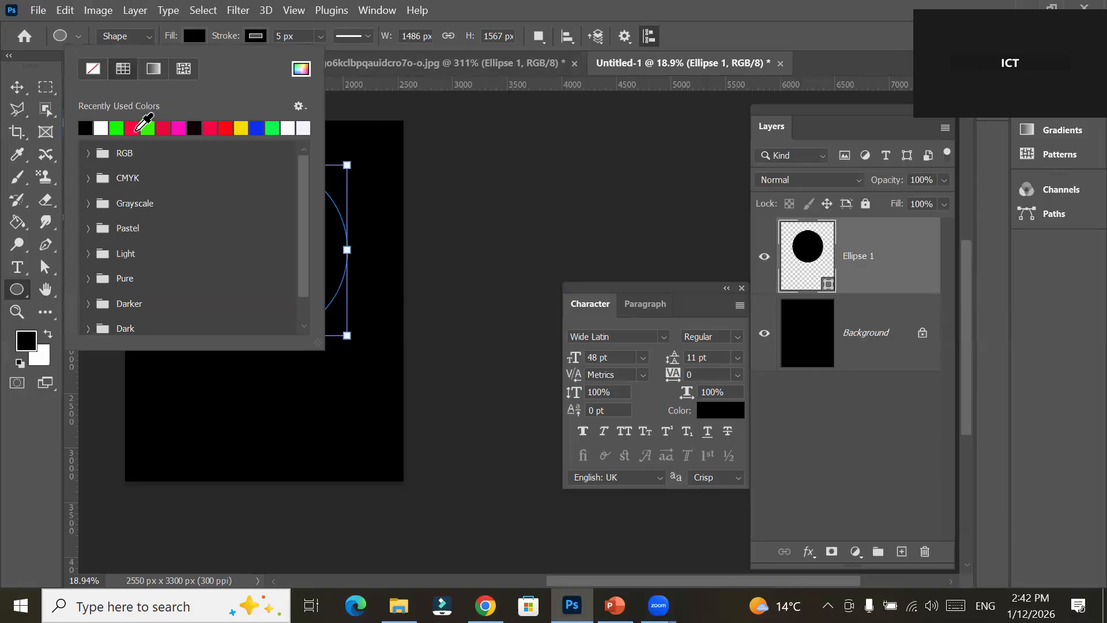
pyautogui.click(133, 127)
pyautogui.click(798, 259)
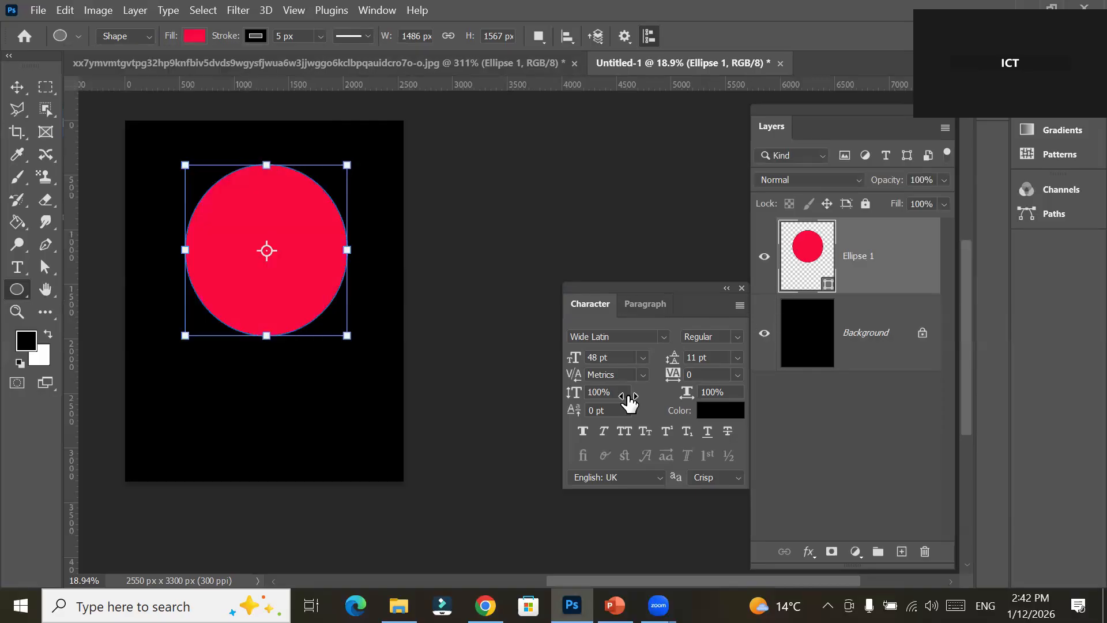
pyautogui.click(17, 87)
pyautogui.moveTo(268, 277); pyautogui.dragTo(275, 330)
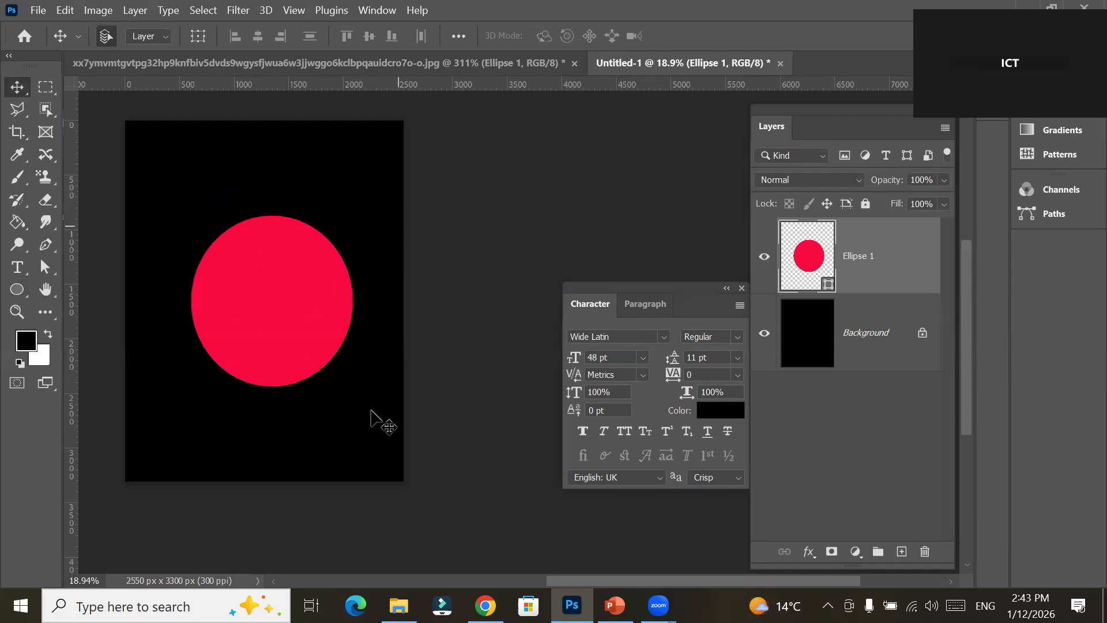
# Add an Outer Glow to the red ellipse and set its blend mode to Normal.
pyautogui.click(805, 555)
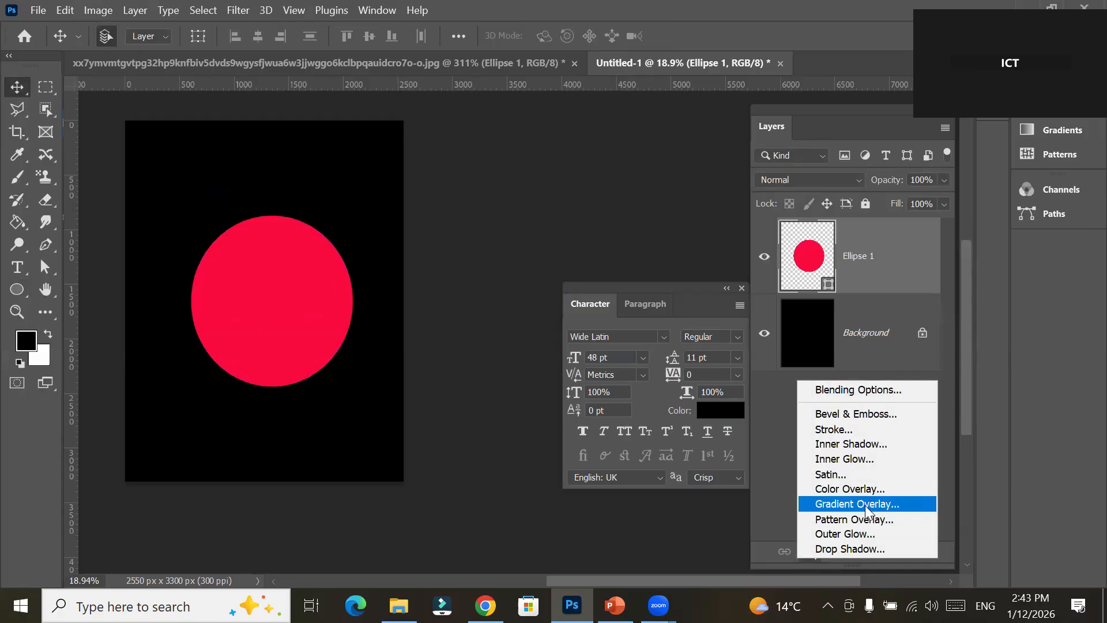
pyautogui.click(866, 534)
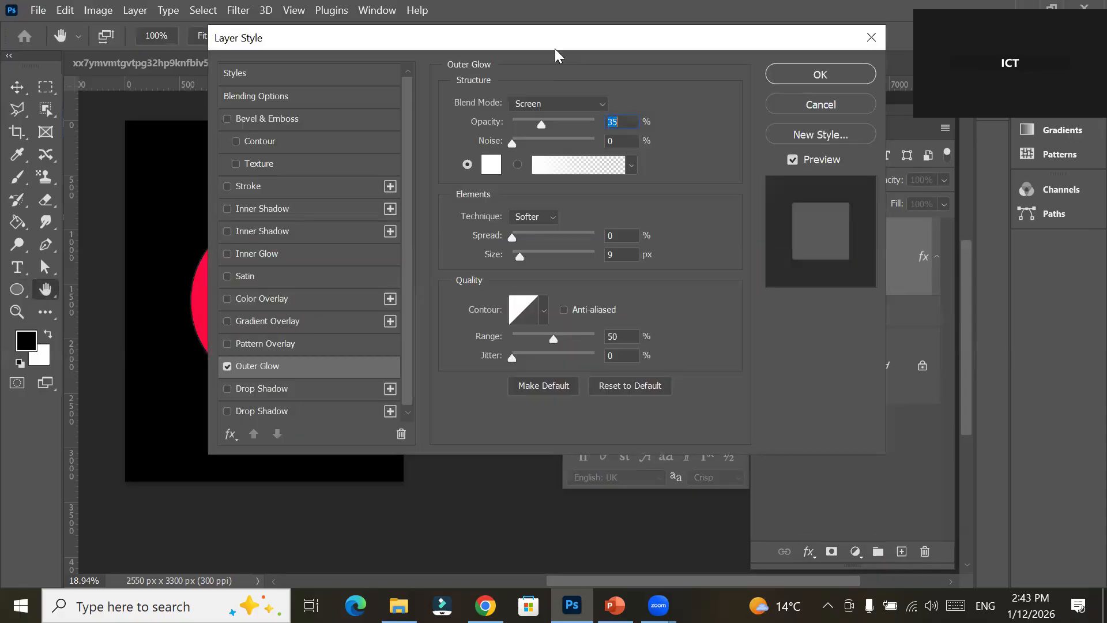
pyautogui.moveTo(553, 42); pyautogui.dragTo(749, 129)
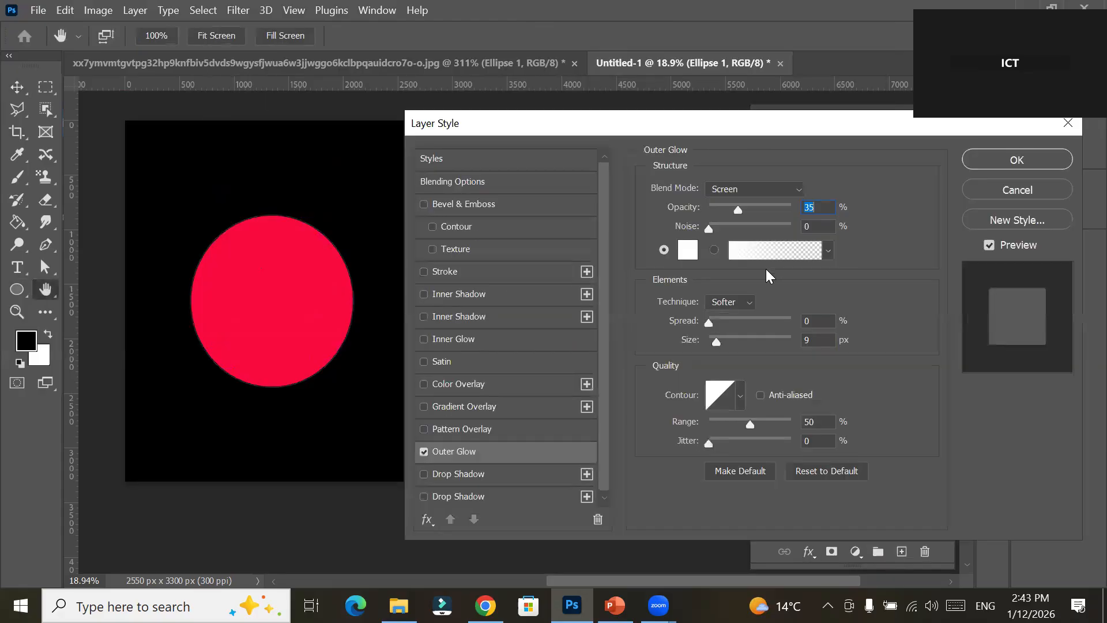
pyautogui.click(773, 187)
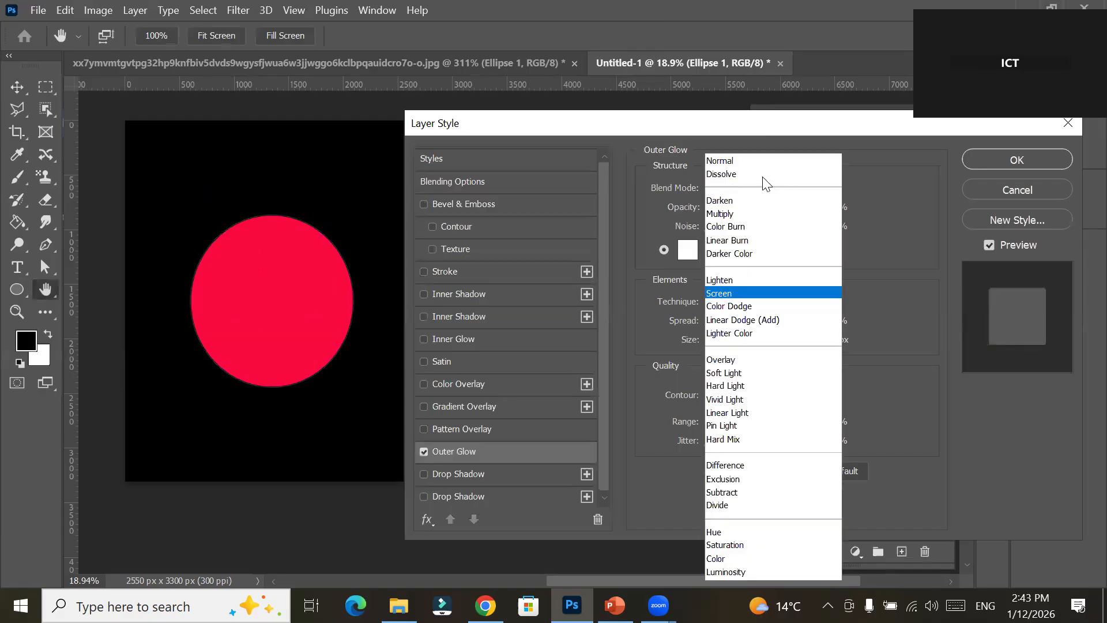
pyautogui.click(762, 163)
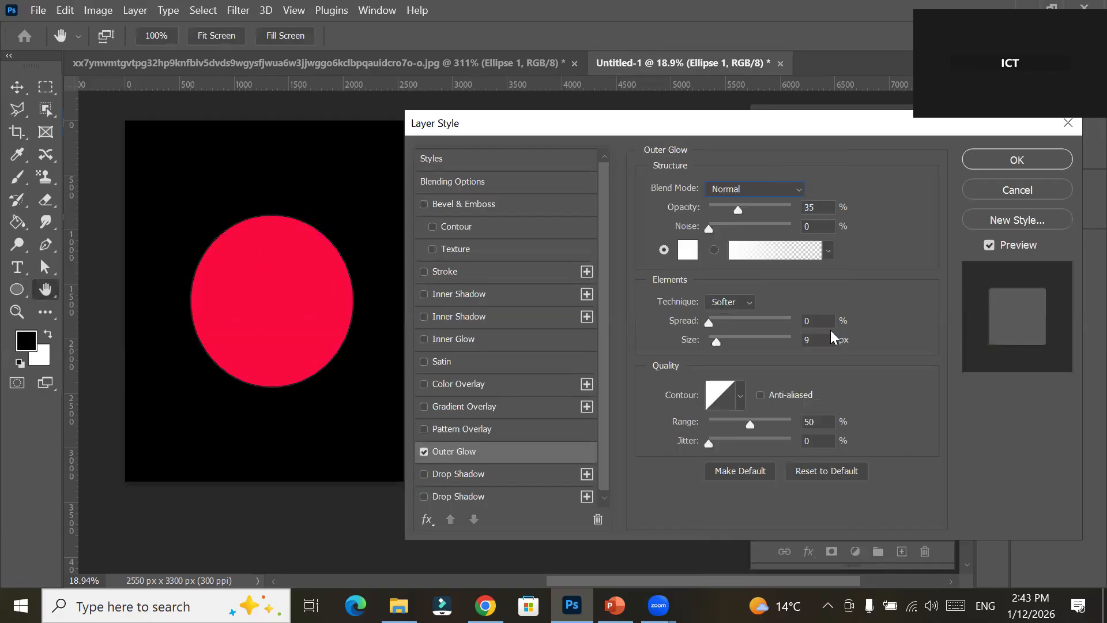
# Set the outer glow's colour to a near-white tint.
pyautogui.click(689, 251)
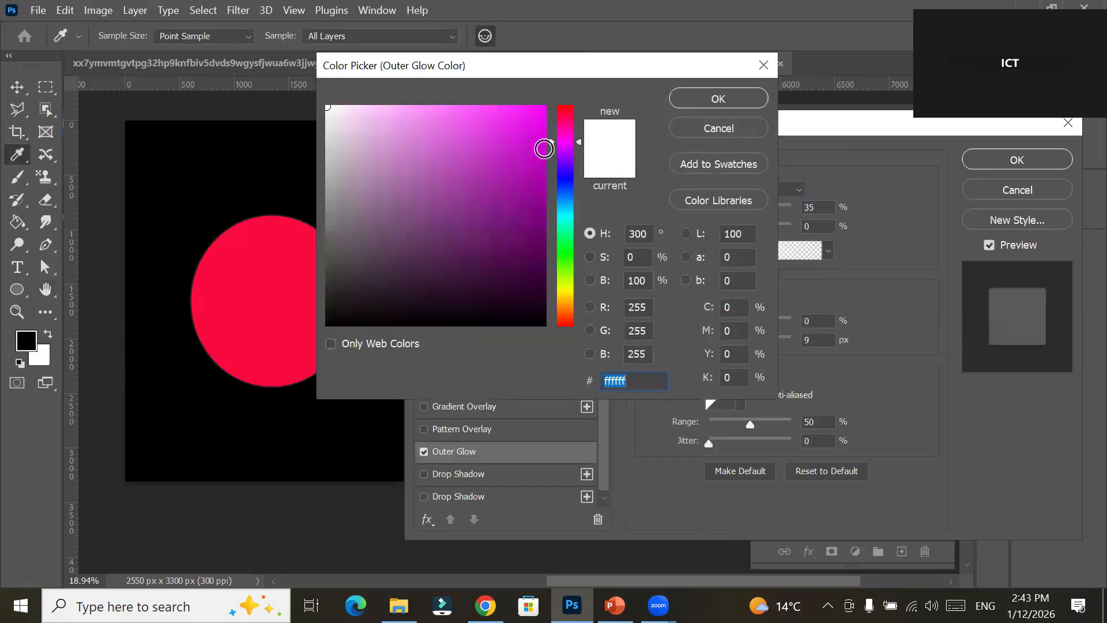
pyautogui.click(330, 109)
pyautogui.click(680, 97)
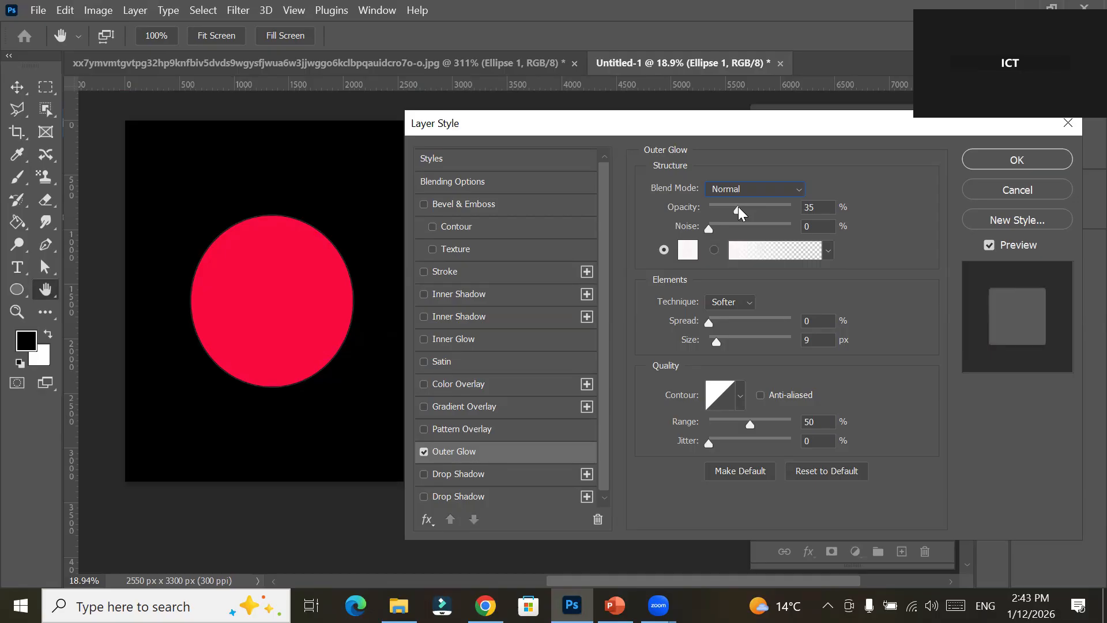
# Give the ellipse's outer glow a spread of 73%, a size of 142 px and an opacity of 42%.
pyautogui.moveTo(738, 206); pyautogui.dragTo(810, 207)
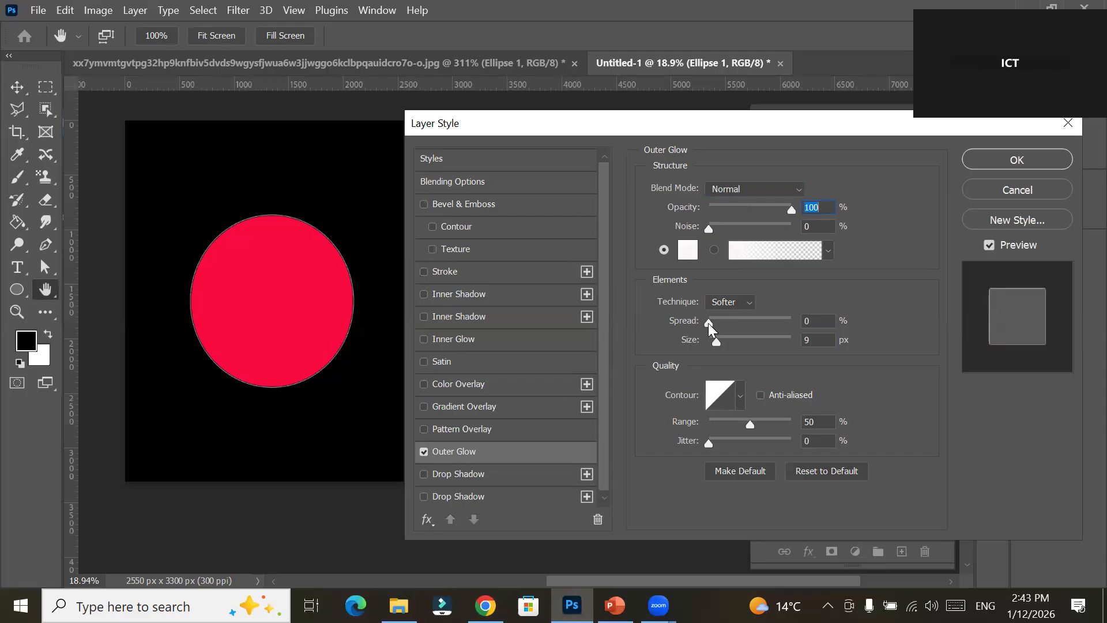
pyautogui.moveTo(712, 323); pyautogui.dragTo(769, 320)
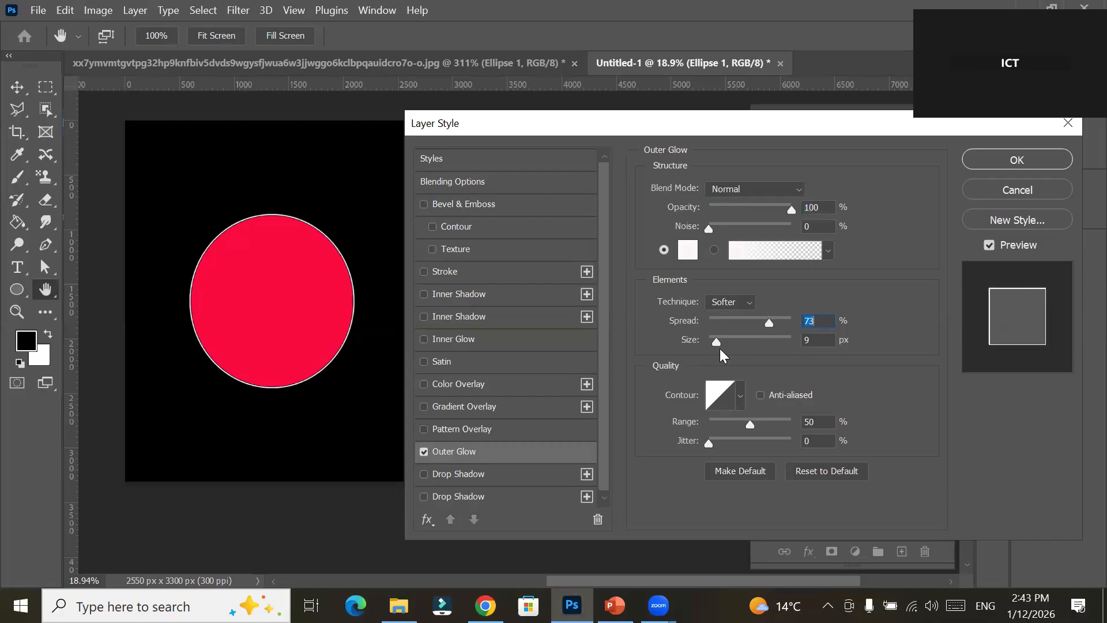
pyautogui.moveTo(717, 345); pyautogui.dragTo(759, 366)
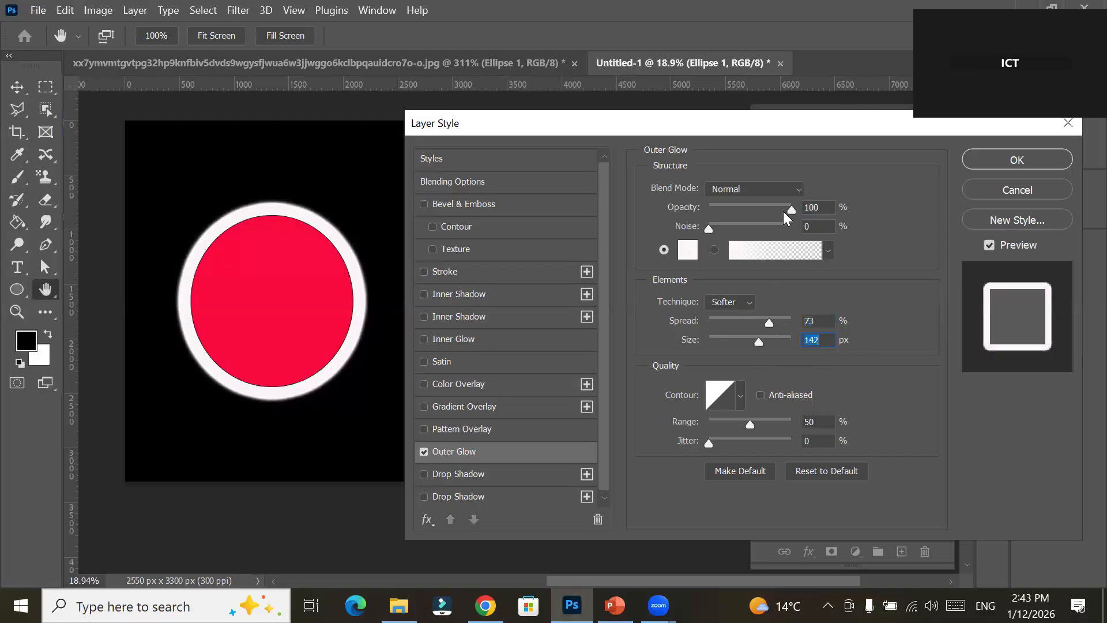
pyautogui.moveTo(789, 209); pyautogui.dragTo(744, 213)
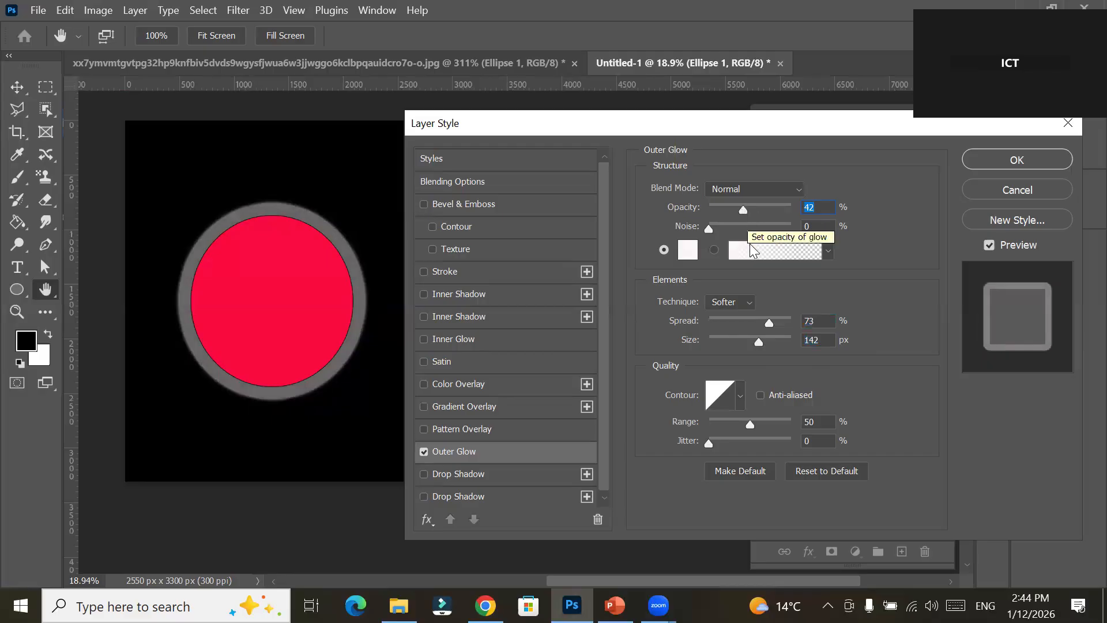
# Switch the outer glow's technique to Precise, with a spread of 72% and a size of 224 px.
pyautogui.click(746, 303)
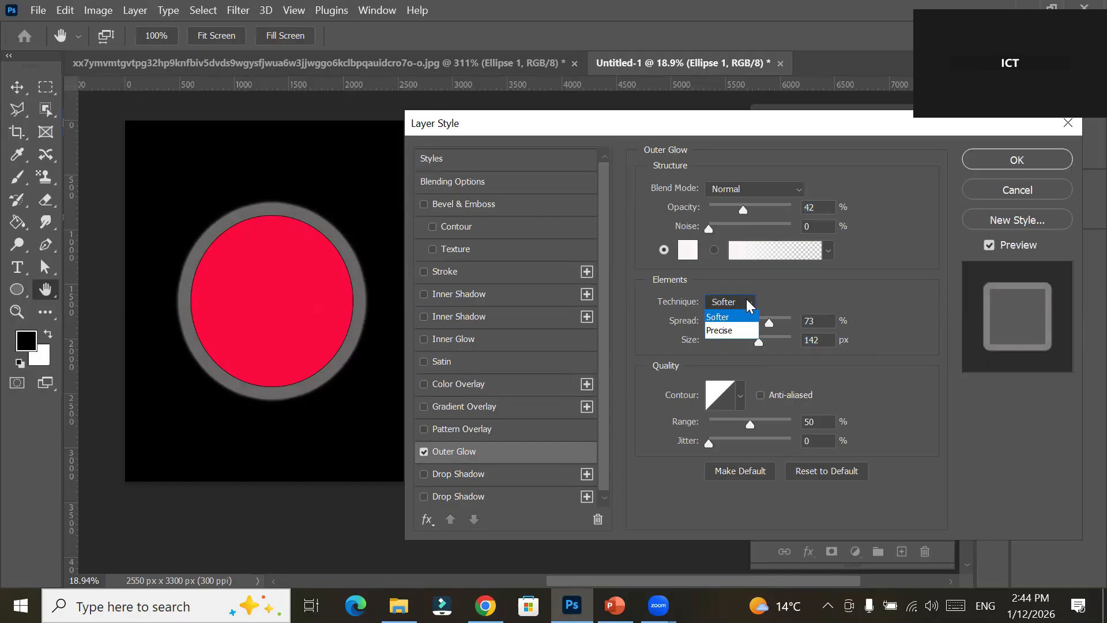
pyautogui.click(738, 332)
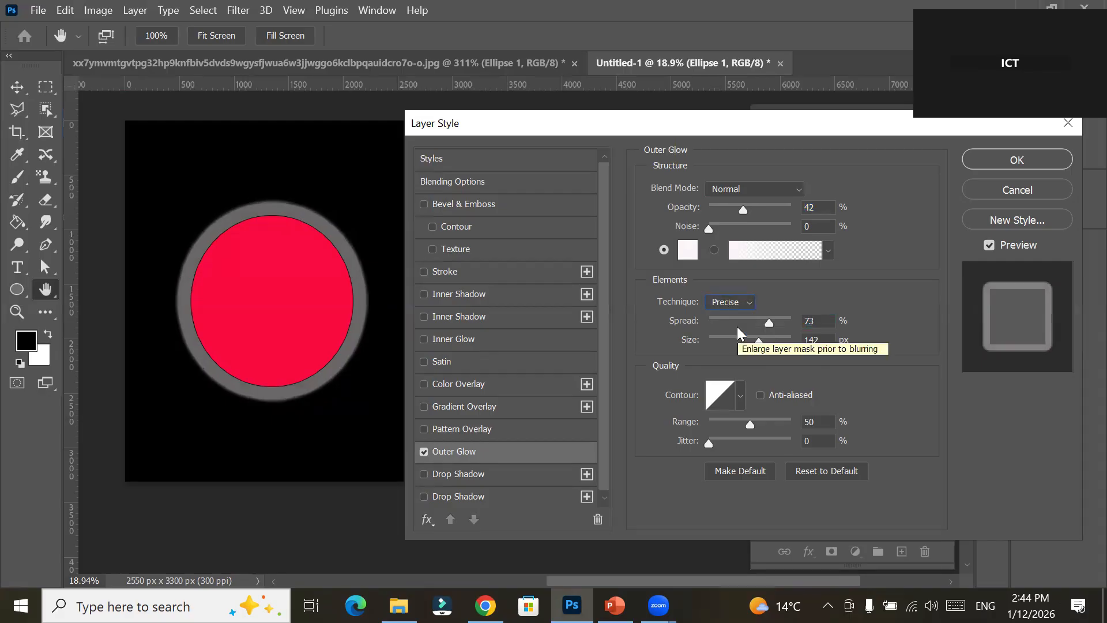
pyautogui.click(765, 323)
pyautogui.moveTo(766, 322); pyautogui.dragTo(795, 318)
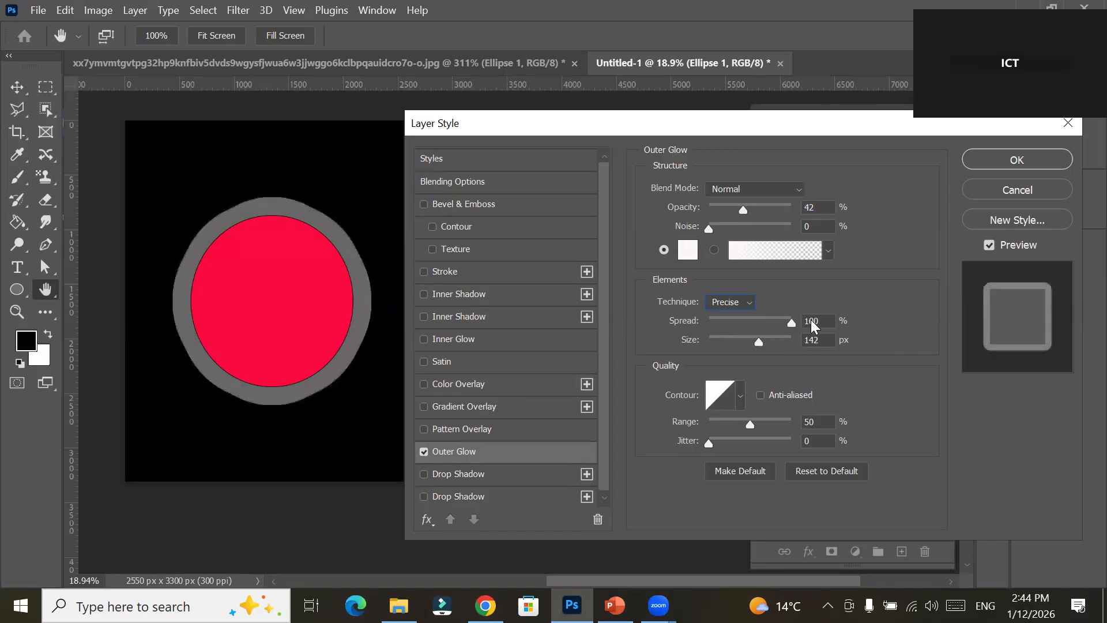
pyautogui.click(763, 323)
pyautogui.click(768, 324)
pyautogui.moveTo(759, 342); pyautogui.dragTo(703, 325)
pyautogui.moveTo(704, 326); pyautogui.dragTo(785, 313)
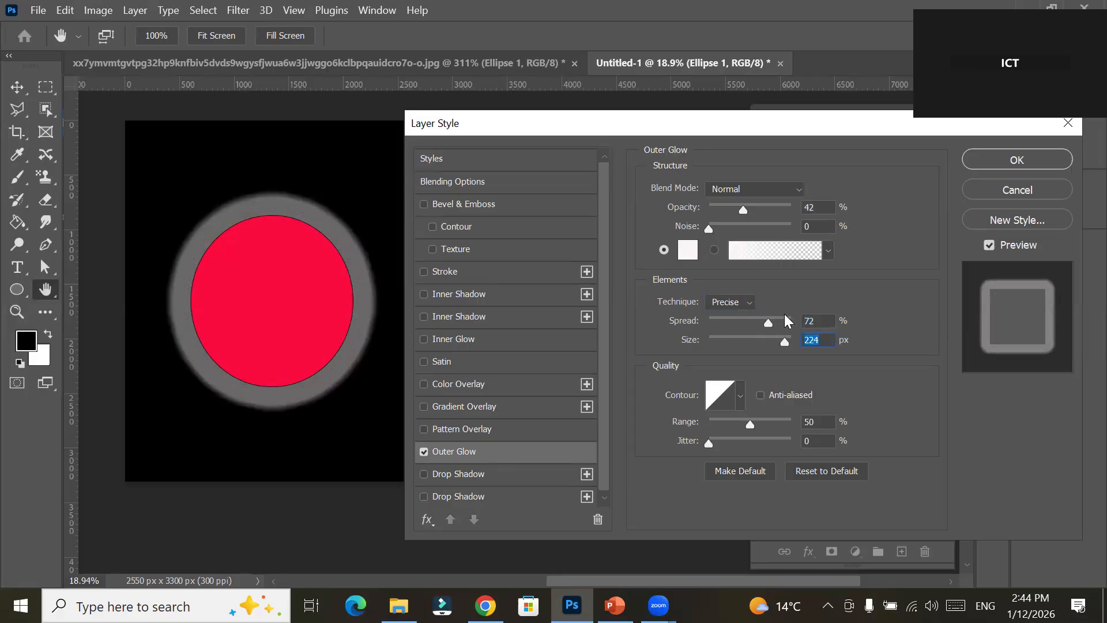
# Recolour the outer glow to yellow-green d7fd02 at 100% opacity and apply the layer style.
pyautogui.click(691, 255)
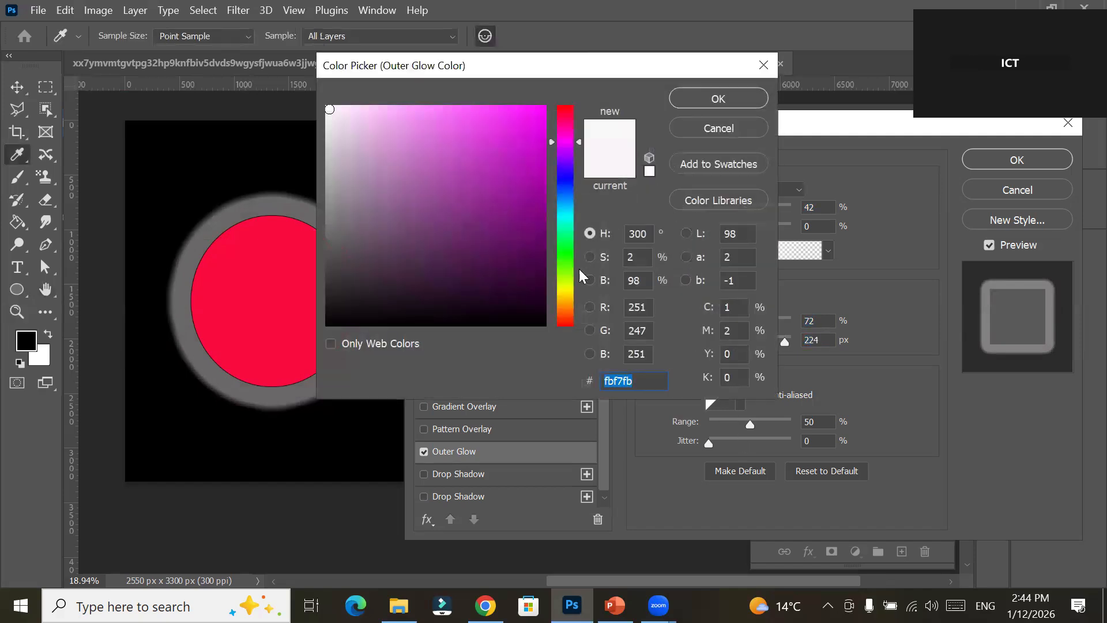
pyautogui.click(559, 283)
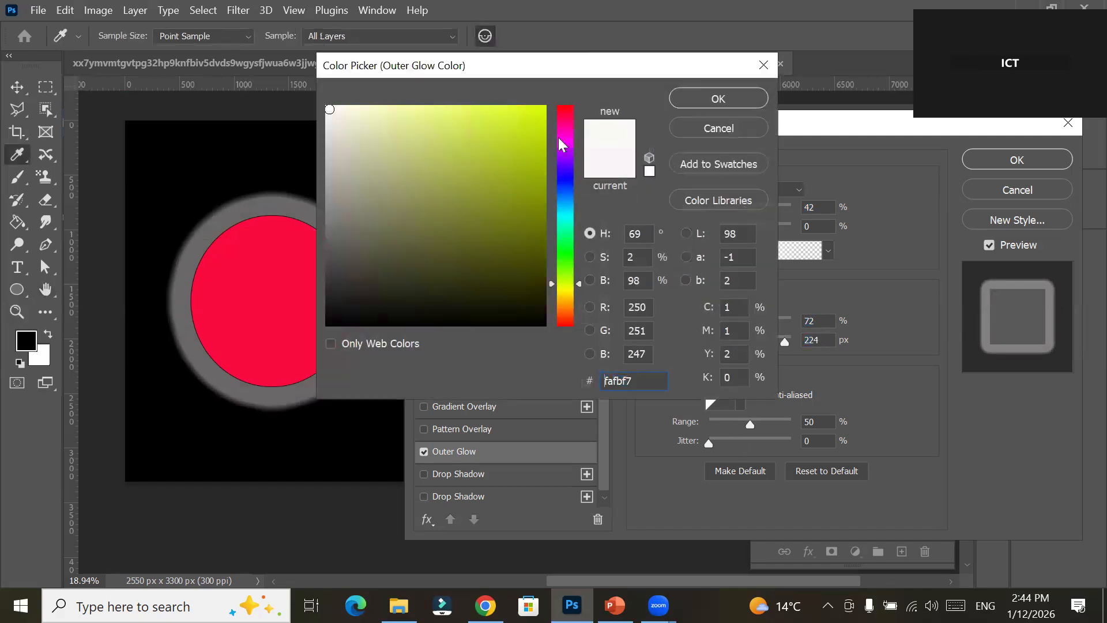
pyautogui.click(544, 106)
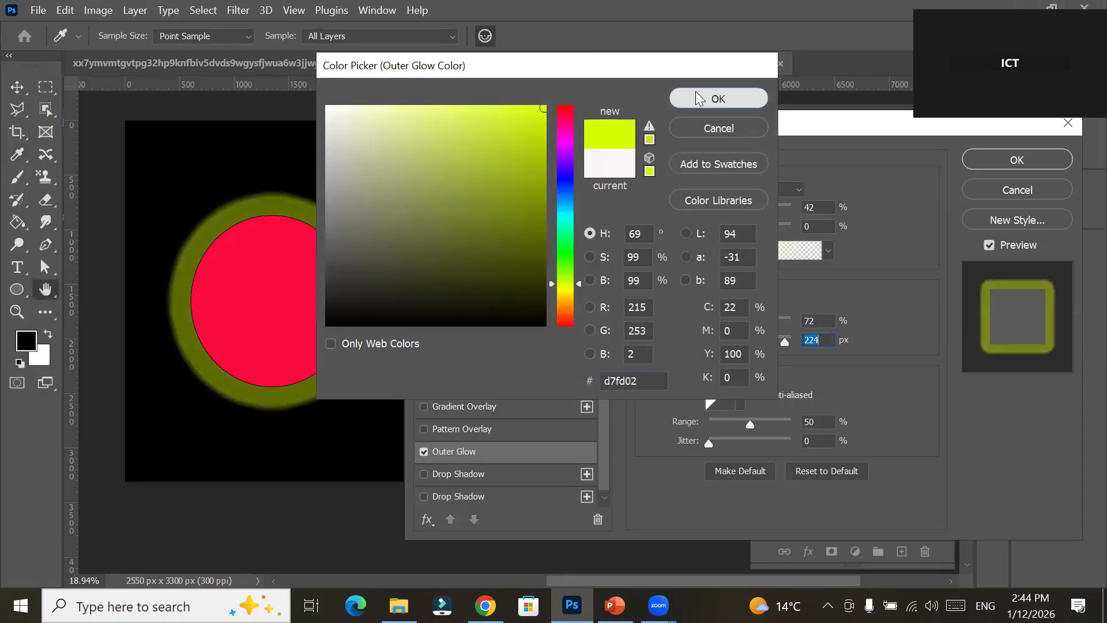
pyautogui.click(696, 94)
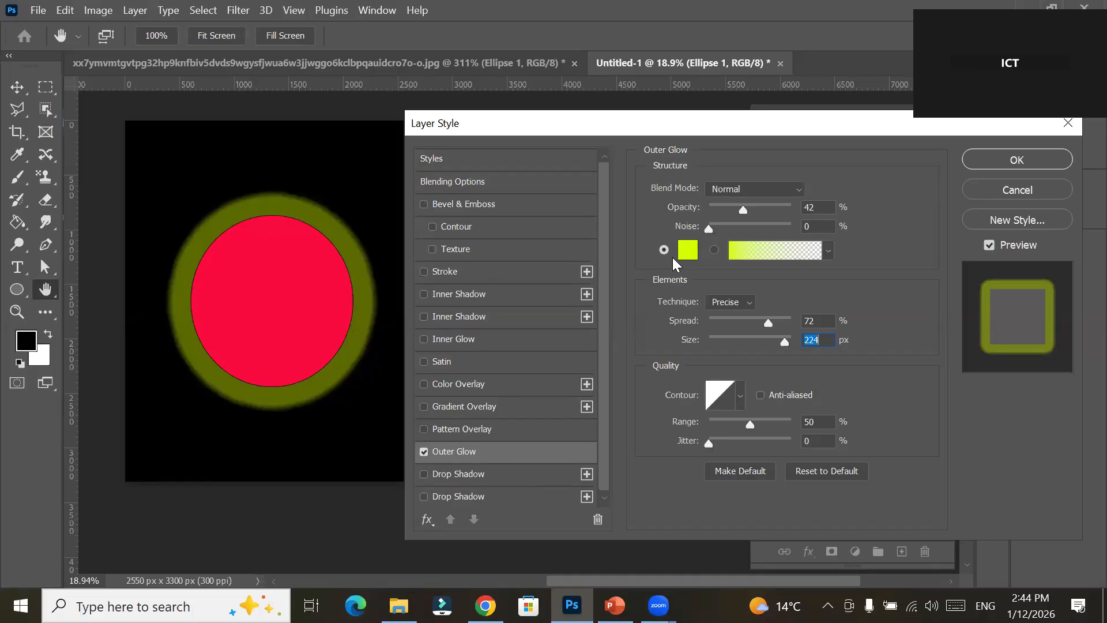
pyautogui.moveTo(742, 208); pyautogui.dragTo(839, 218)
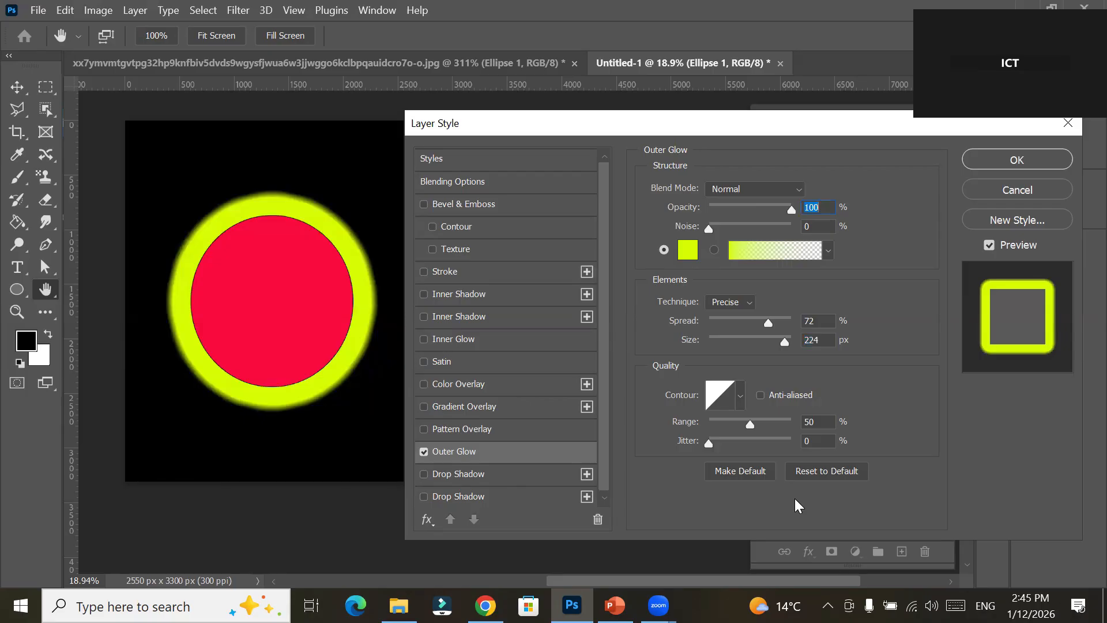
pyautogui.click(1009, 163)
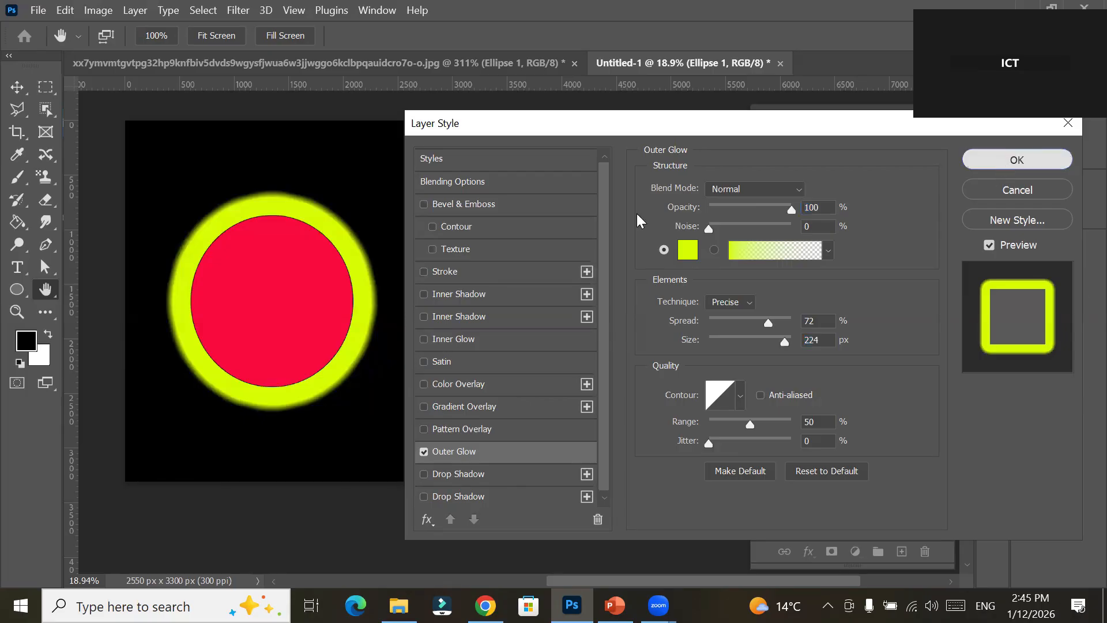
# Fill the Background layer with the white background colour.
pyautogui.scroll(-1, 326, 325)
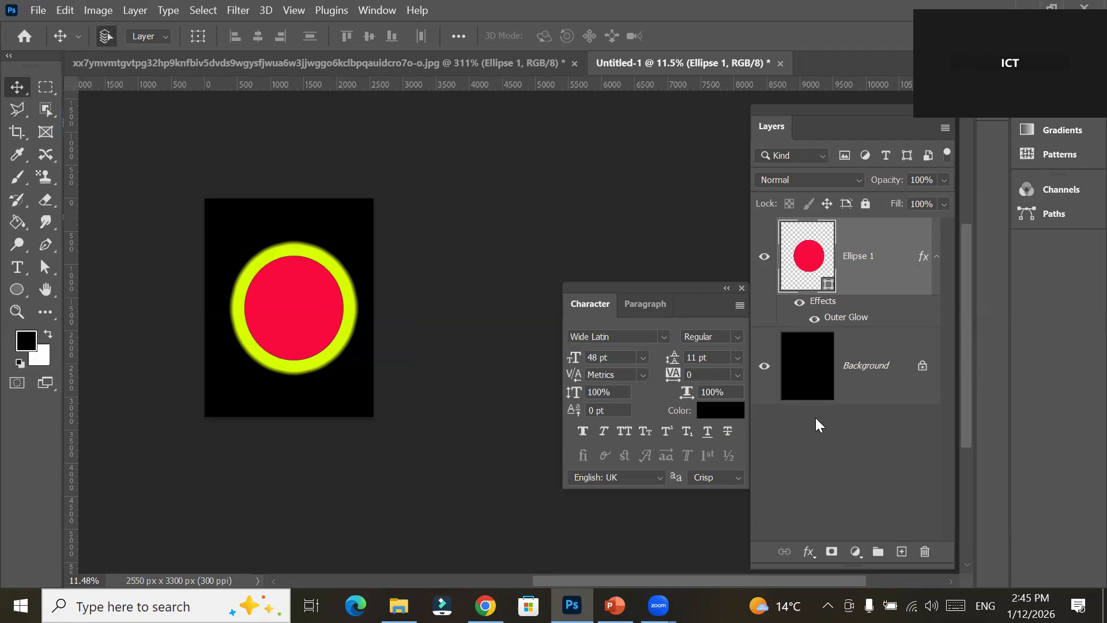
pyautogui.click(831, 369)
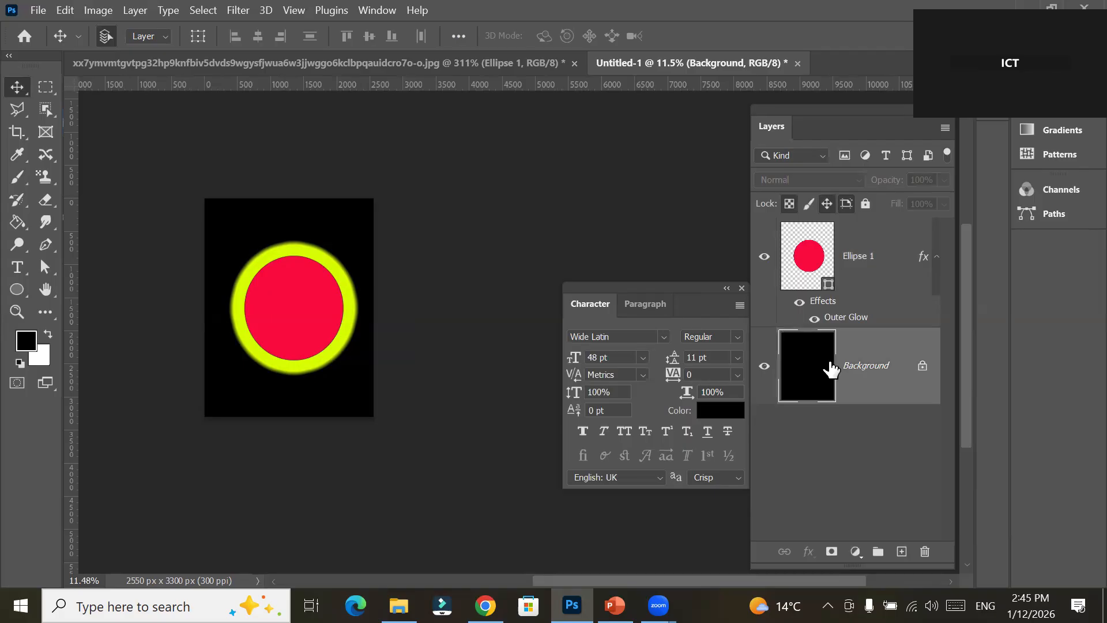
pyautogui.hotkey('ctrl', 'BackSpace')
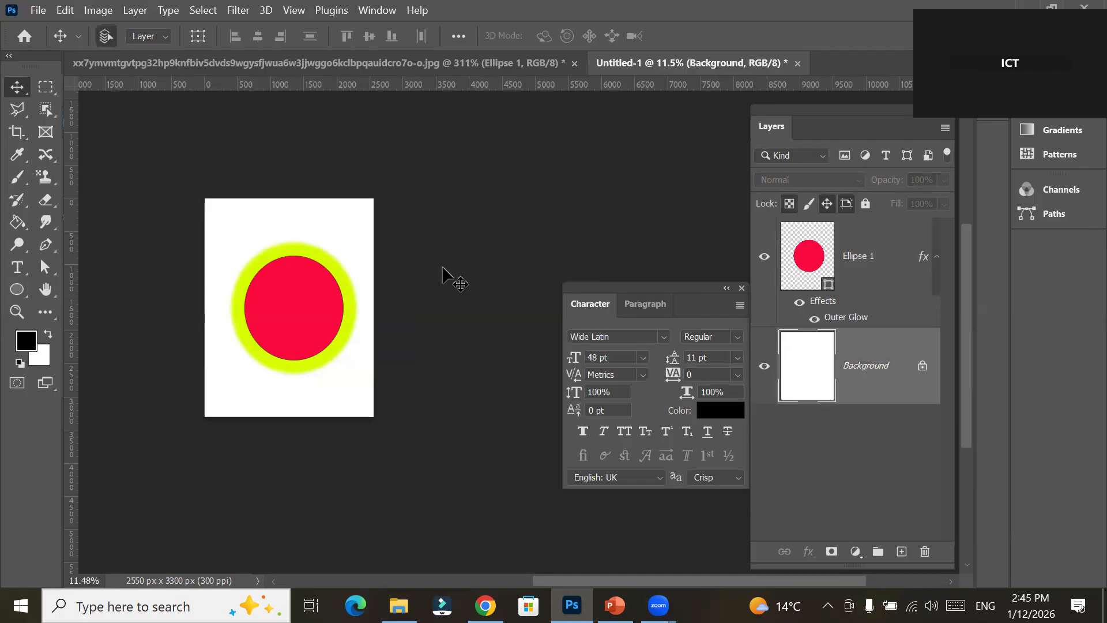
# Toggle the visibility of the ellipse's Outer Glow effect several times, leaving it hidden.
pyautogui.scroll(1, 314, 240)
pyautogui.scroll(2, 312, 335)
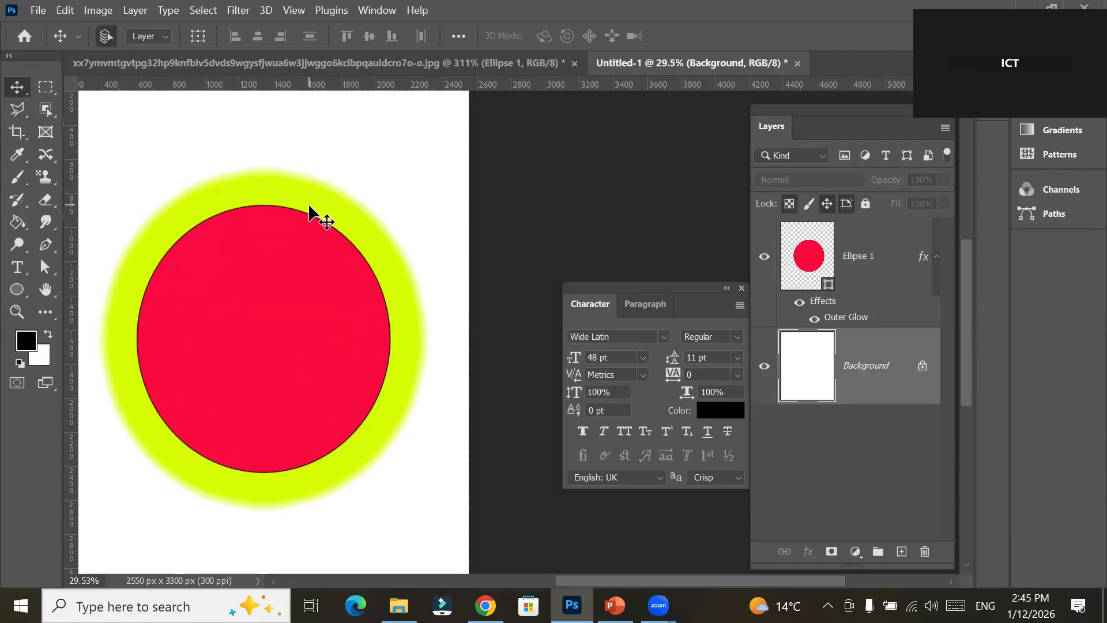
pyautogui.click(815, 319)
pyautogui.click(814, 320)
pyautogui.click(815, 320)
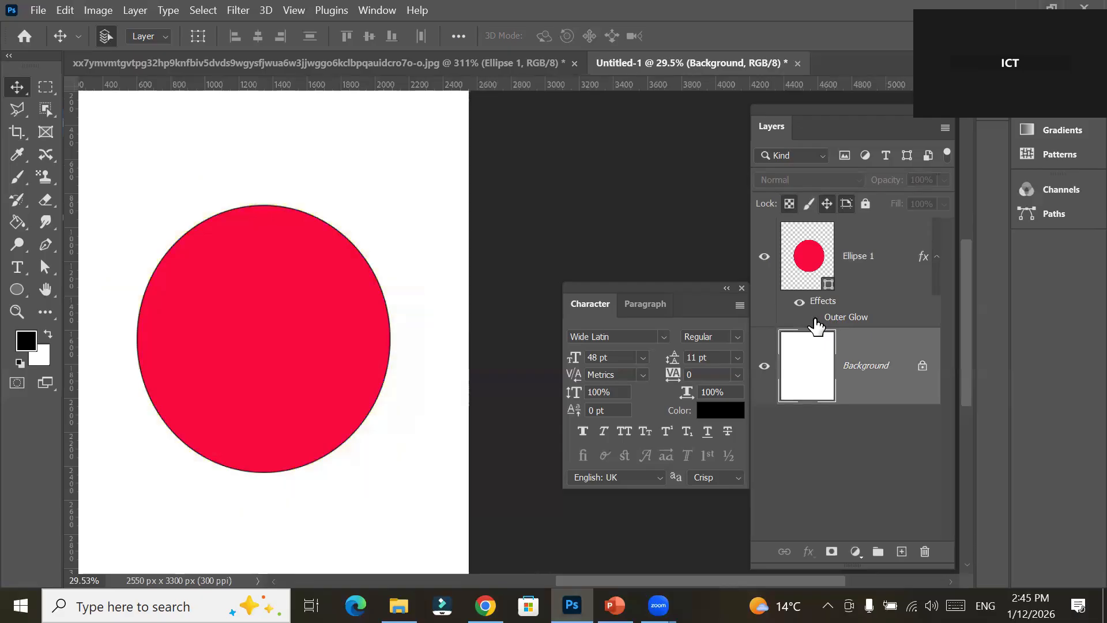
pyautogui.click(815, 321)
pyautogui.click(815, 320)
# Open the layer style settings of the ellipse and enable Inner Glow.
pyautogui.click(835, 316)
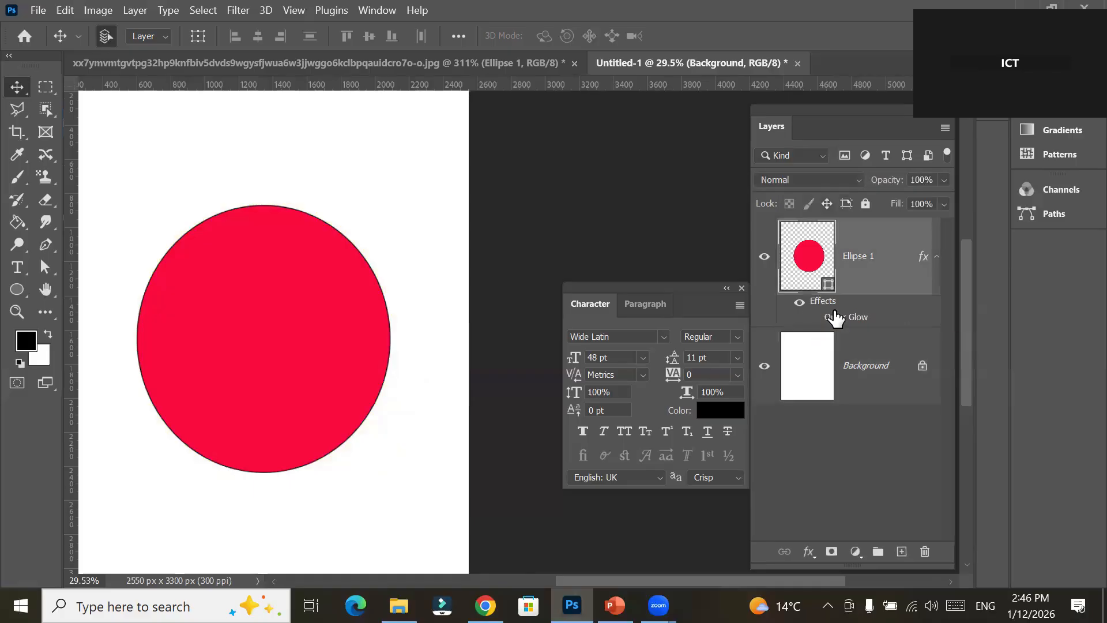
pyautogui.press('h')
pyautogui.doubleClick(834, 317)
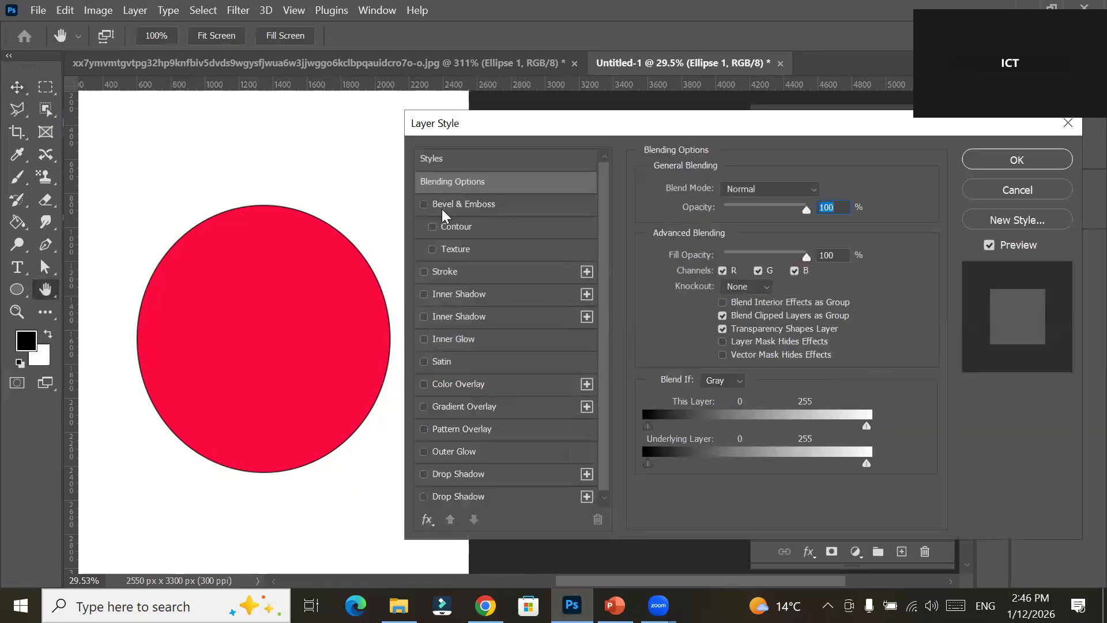
pyautogui.click(424, 340)
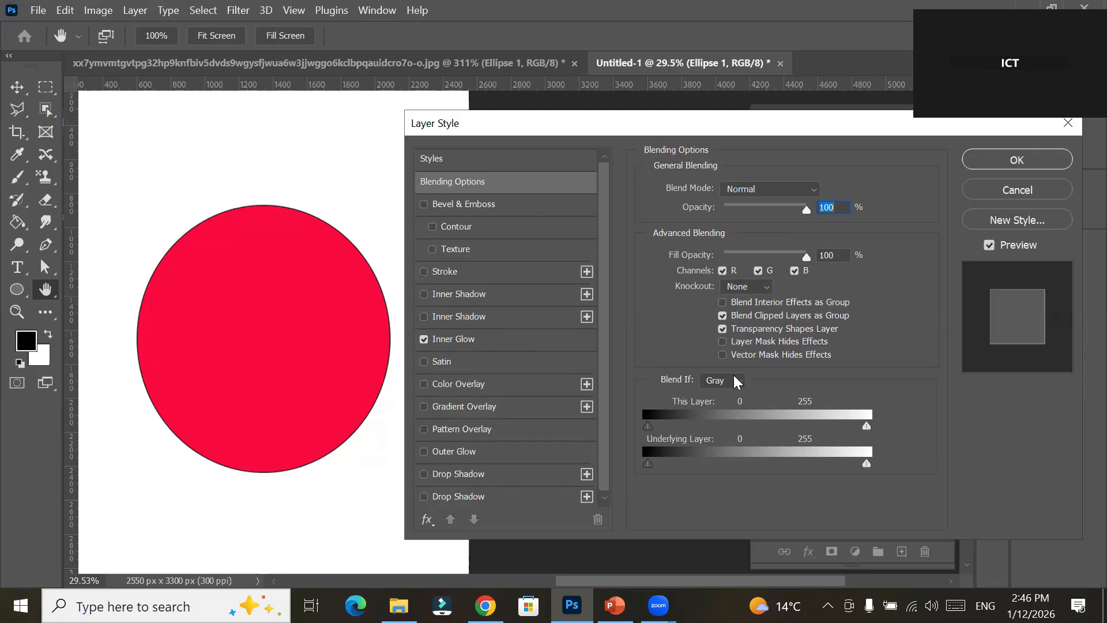
pyautogui.click(449, 338)
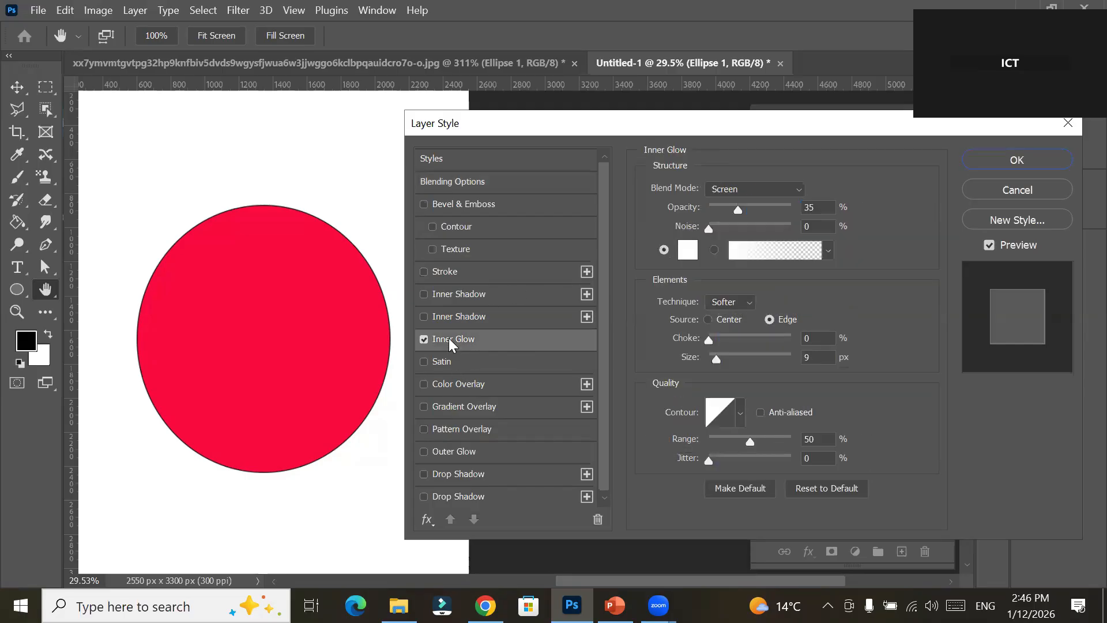
# Set the inner glow's colour to yellow-green d3f518.
pyautogui.click(688, 250)
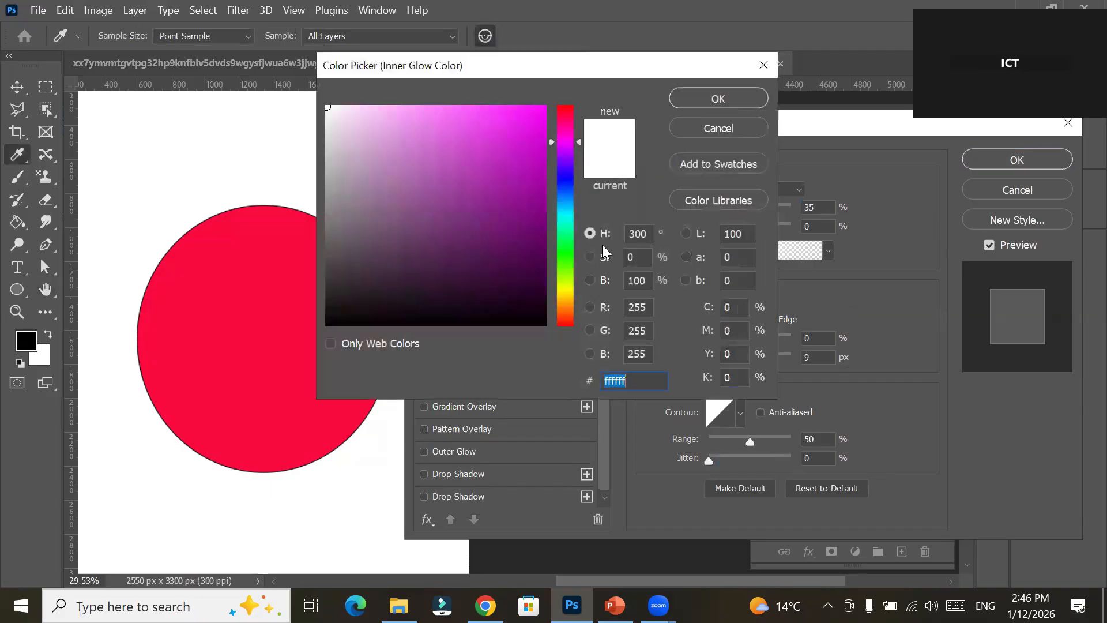
pyautogui.click(332, 110)
pyautogui.click(330, 110)
pyautogui.click(564, 283)
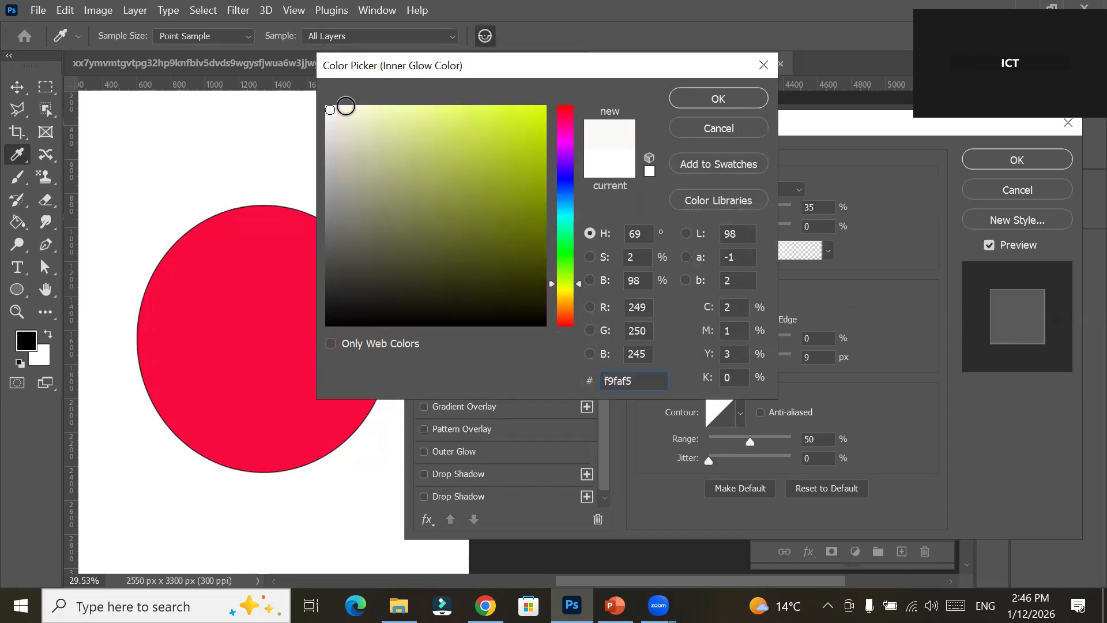
pyautogui.click(463, 116)
pyautogui.click(524, 113)
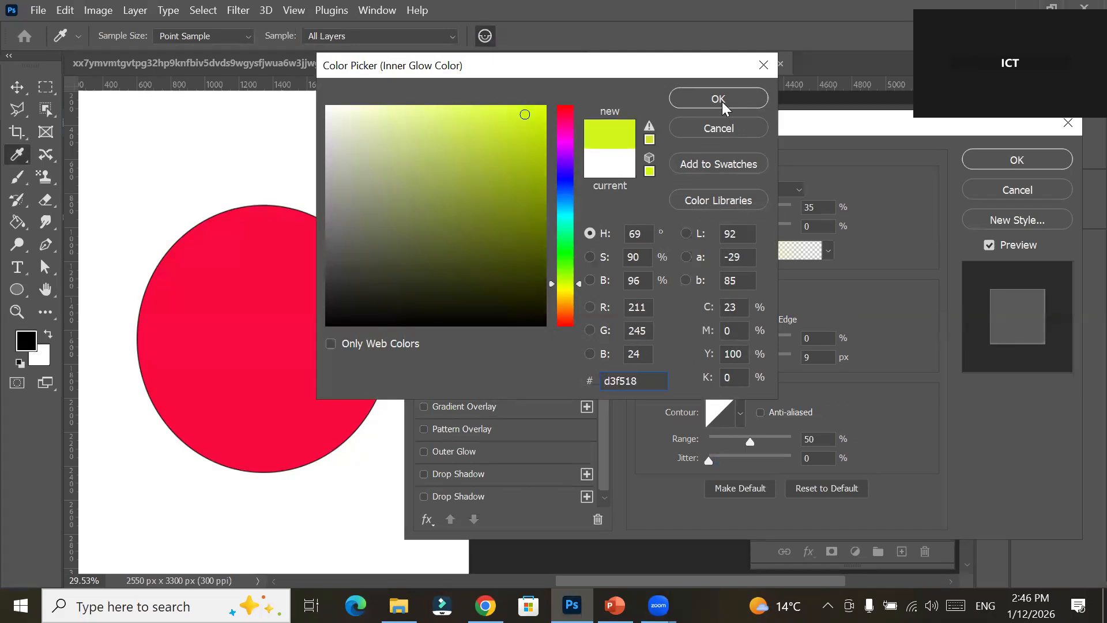
pyautogui.click(722, 101)
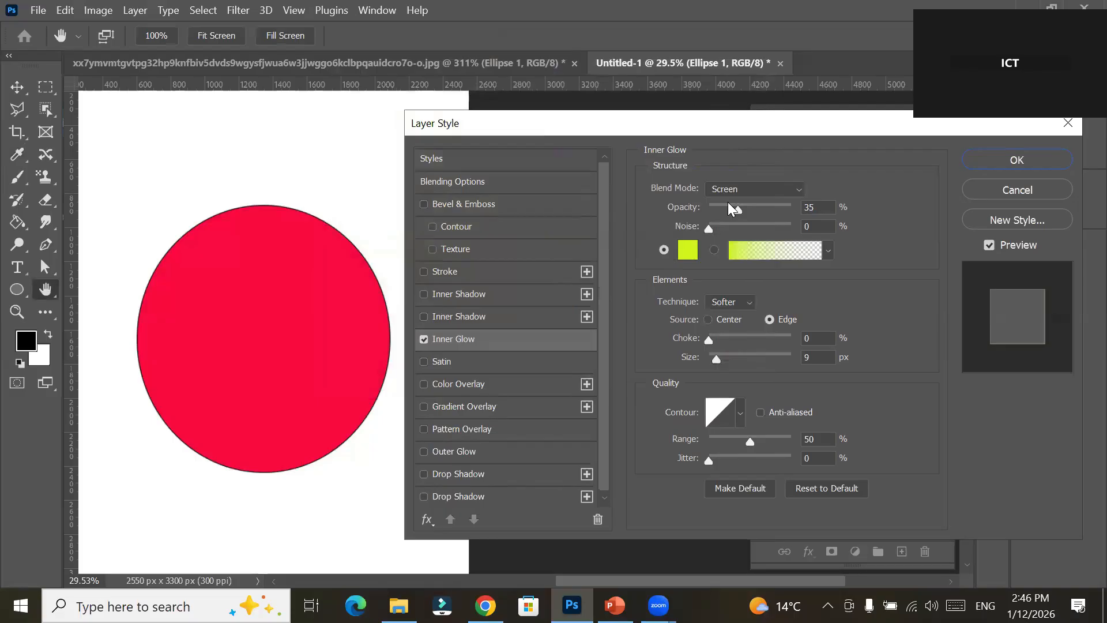
# Compare the Center and Edge sources for the inner glow, returning to Edge and inspecting the ellipse's upper rim.
pyautogui.click(708, 319)
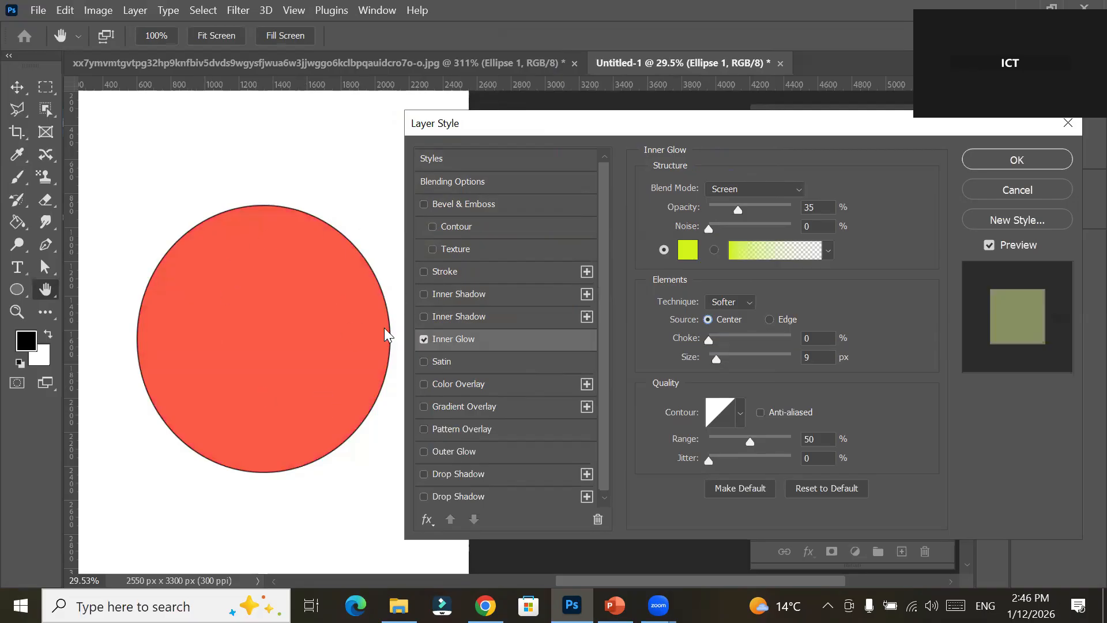
pyautogui.click(769, 319)
pyautogui.scroll(2, 301, 200)
pyautogui.scroll(3, 301, 193)
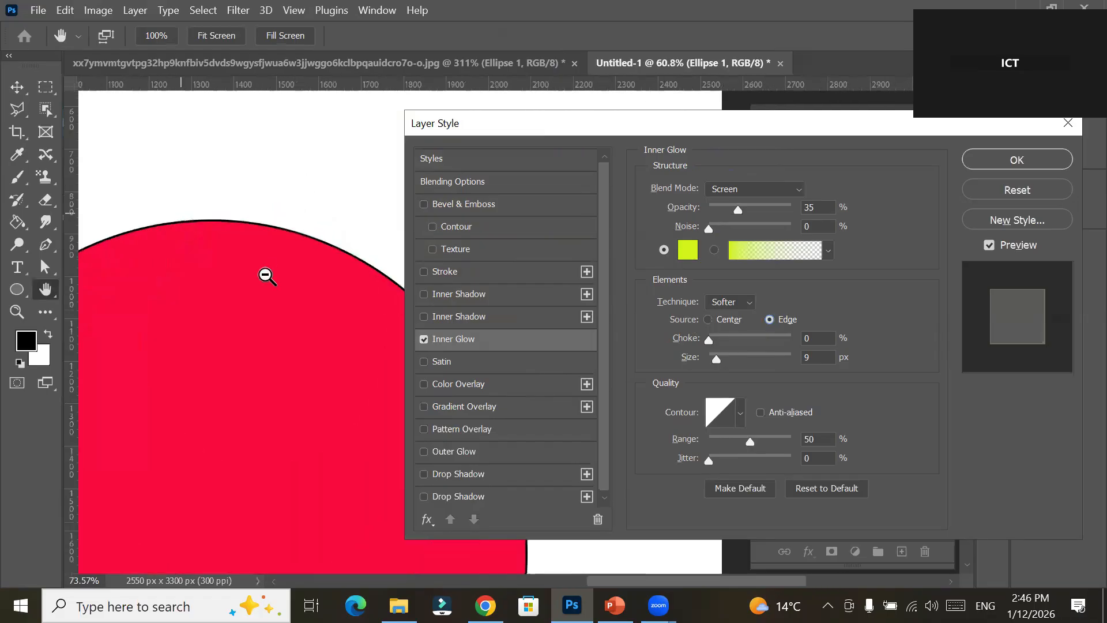
pyautogui.scroll(7, 257, 240)
pyautogui.scroll(8, 252, 226)
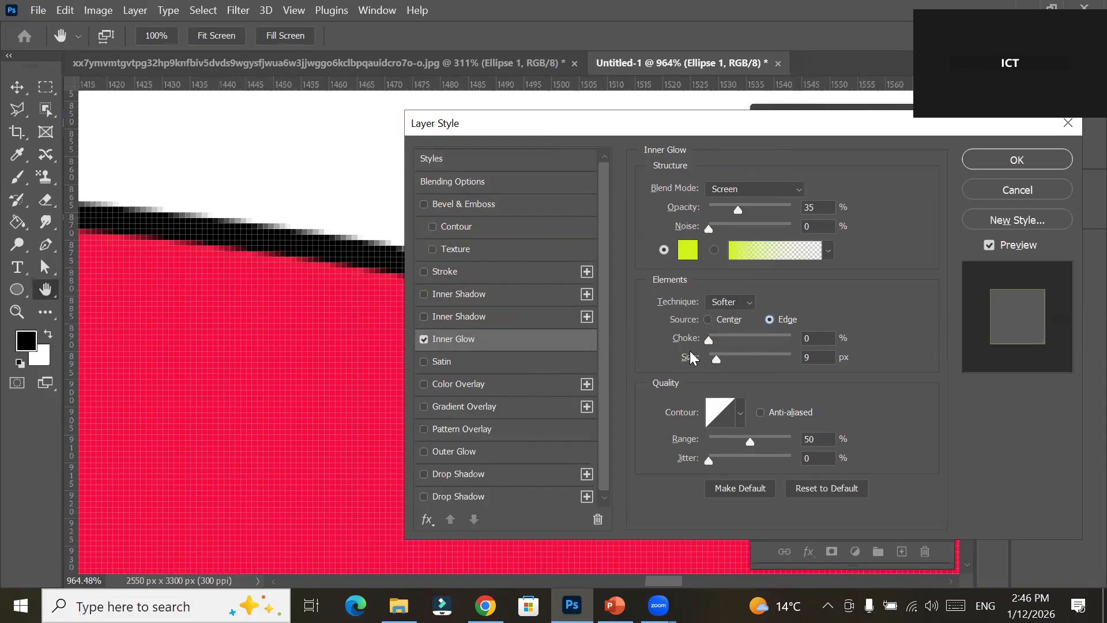
# Try inner glow sizes of 250 px and 0 px, and discard the layer style changes.
pyautogui.moveTo(718, 365); pyautogui.dragTo(800, 362)
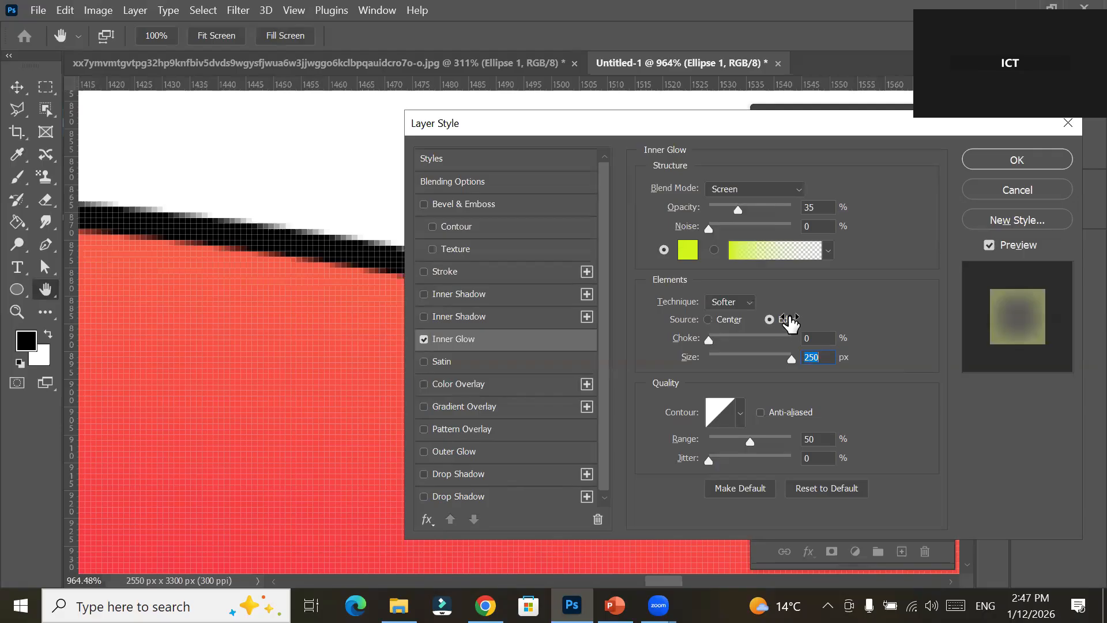
pyautogui.moveTo(794, 364); pyautogui.dragTo(615, 379)
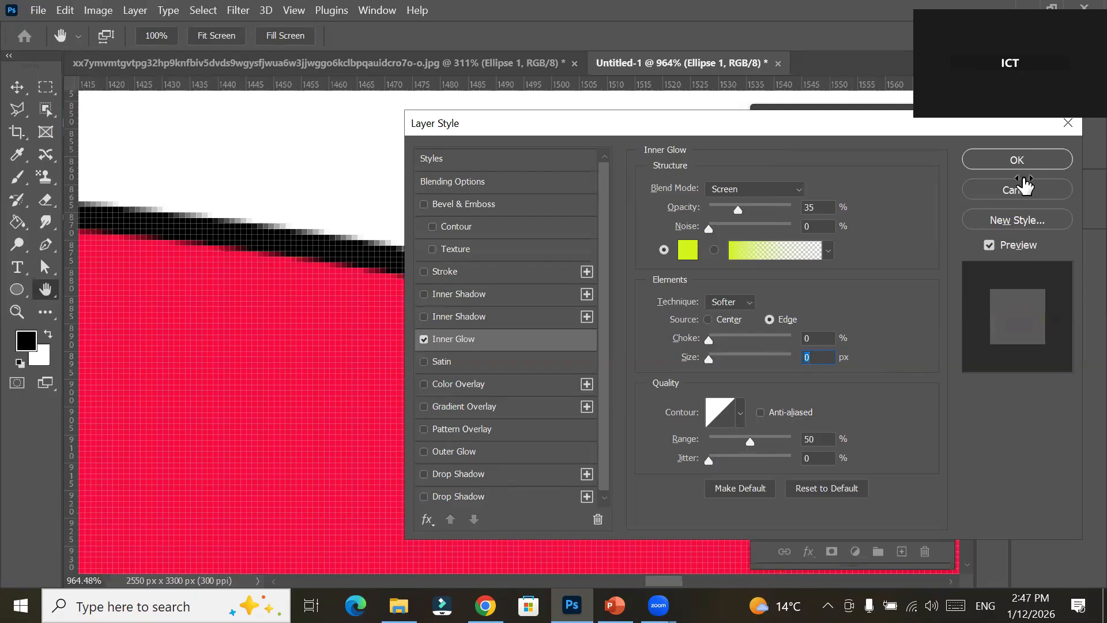
pyautogui.press('Escape')
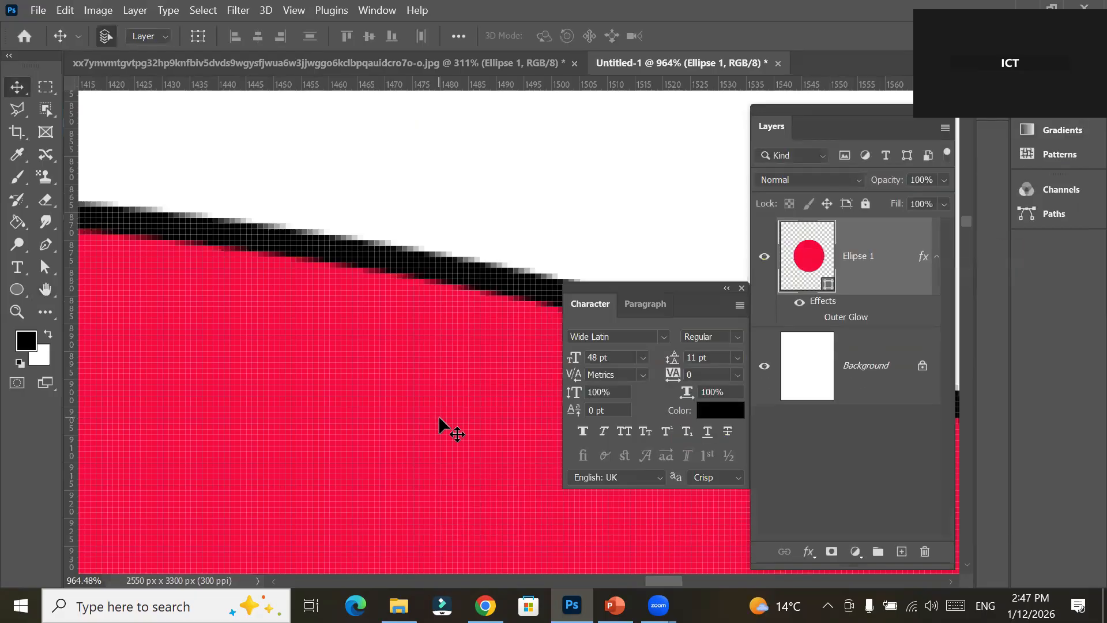
pyautogui.scroll(-5, 438, 415)
pyautogui.scroll(-10, 439, 418)
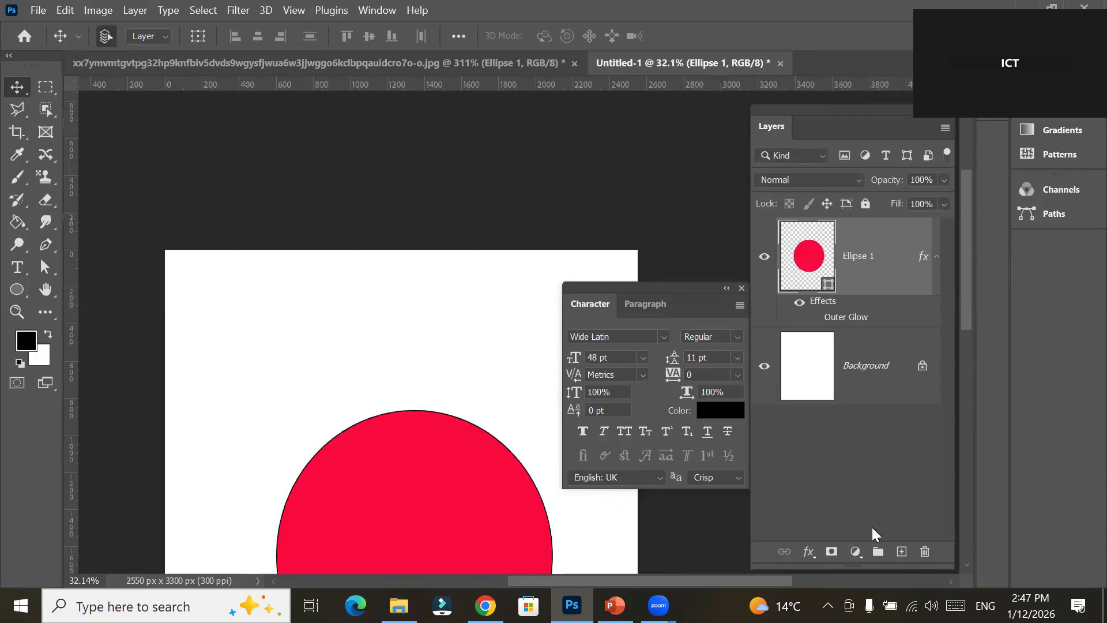
pyautogui.moveTo(507, 499); pyautogui.dragTo(477, 276)
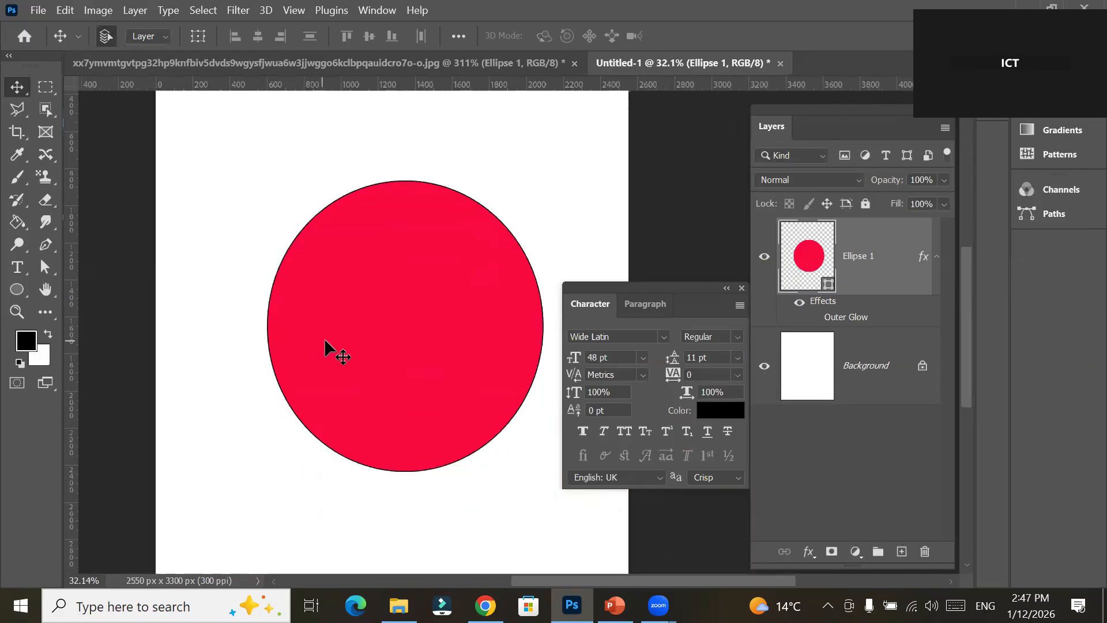
# Change the ellipse's fill colour from the recently used colours to black.
pyautogui.click(17, 289)
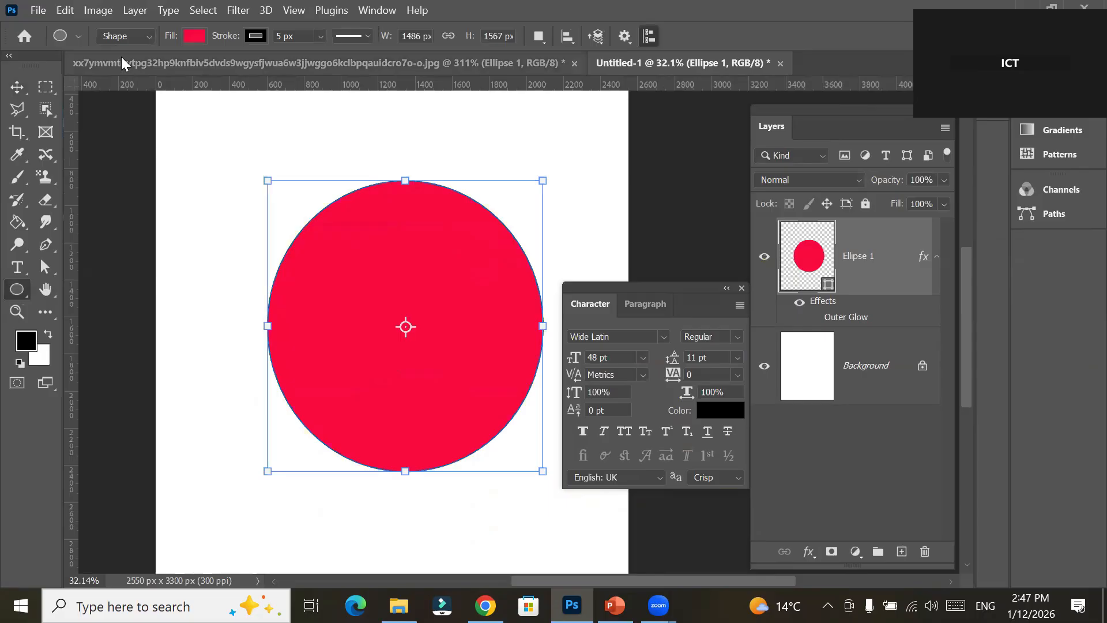
pyautogui.click(195, 36)
pyautogui.click(145, 127)
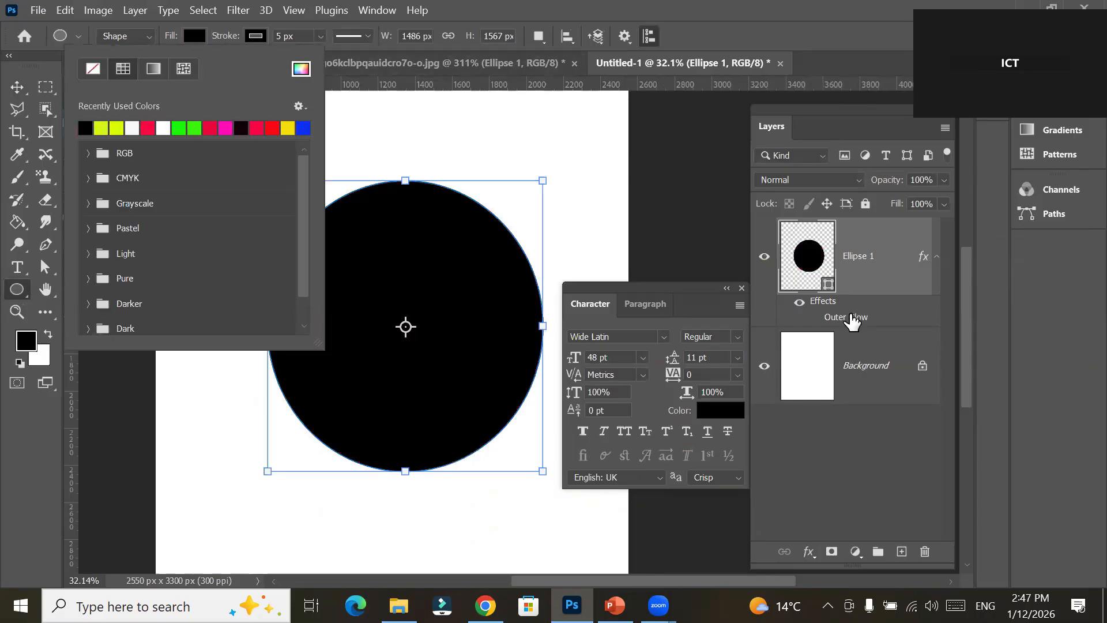
pyautogui.click(853, 318)
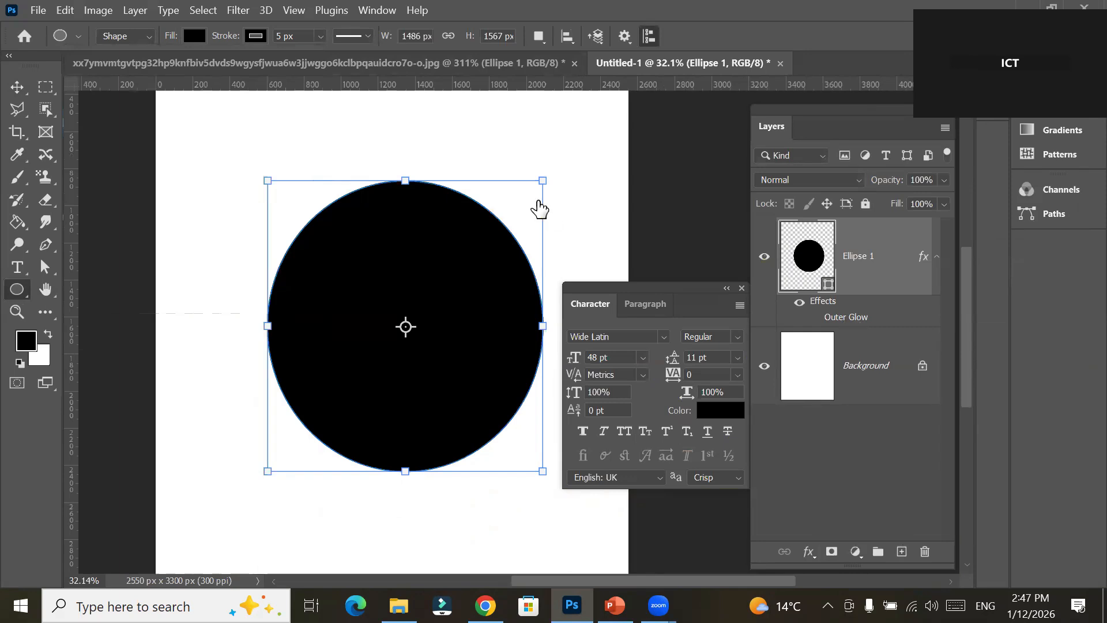
pyautogui.press('alt')
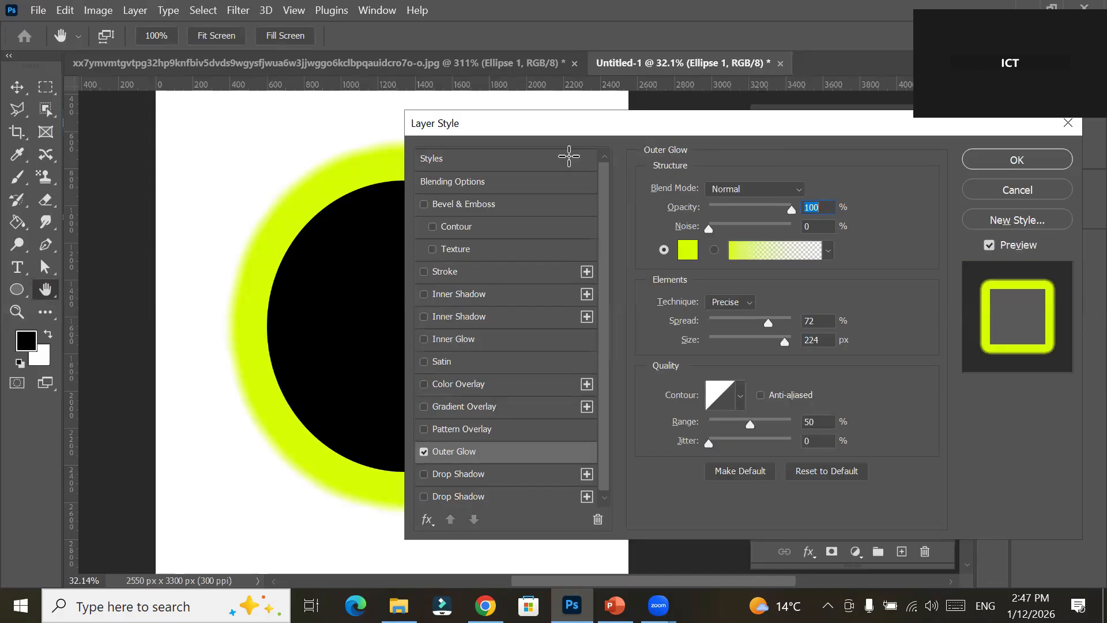
pyautogui.press('Return')
# Open the layer style settings of the black ellipse and enable Inner Glow, showing its options.
pyautogui.scroll(5, 277, 134)
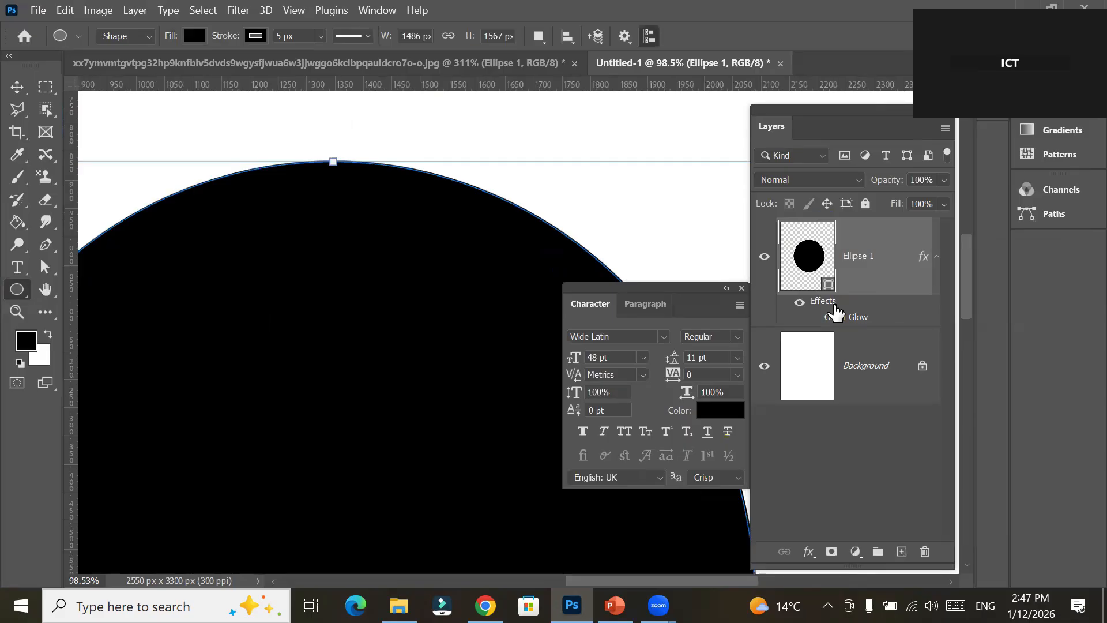
pyautogui.doubleClick(834, 312)
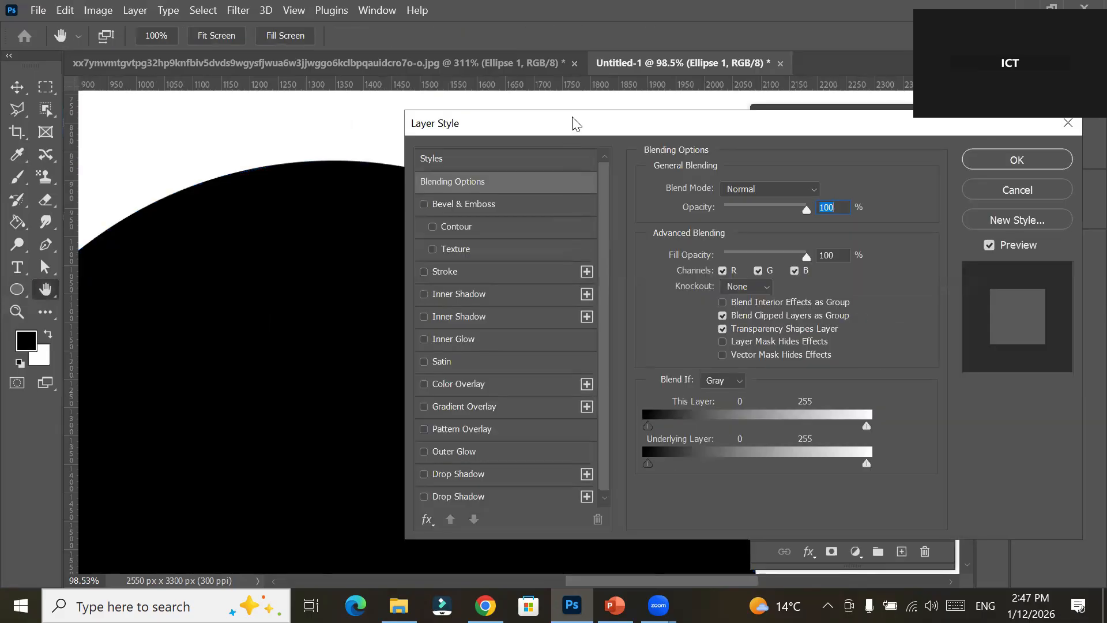
pyautogui.moveTo(574, 122); pyautogui.dragTo(637, 214)
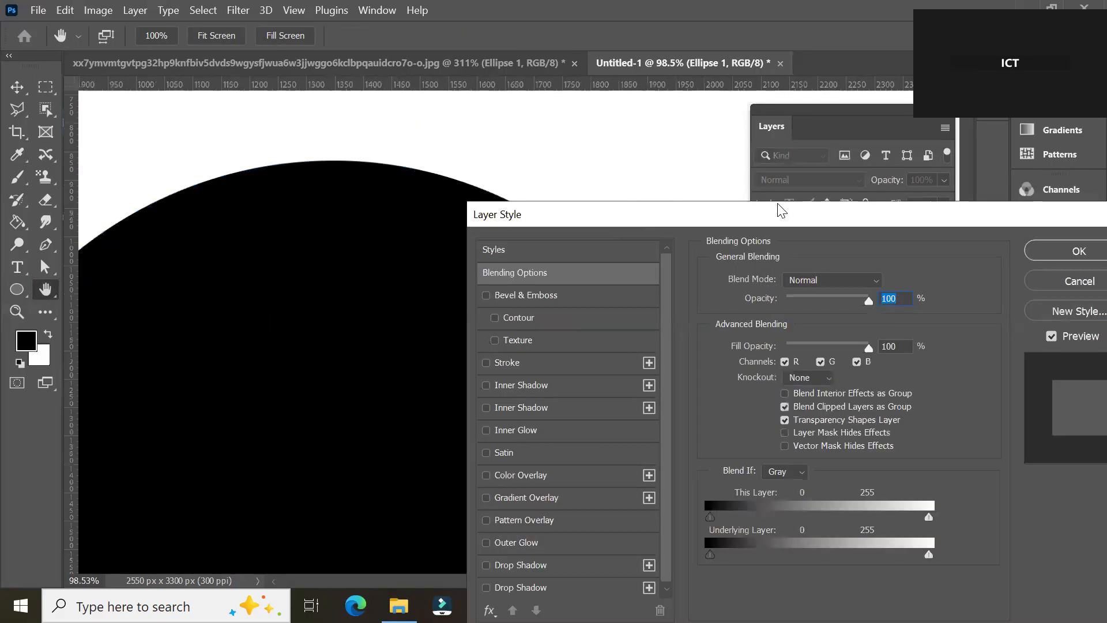
pyautogui.moveTo(781, 210); pyautogui.dragTo(776, 130)
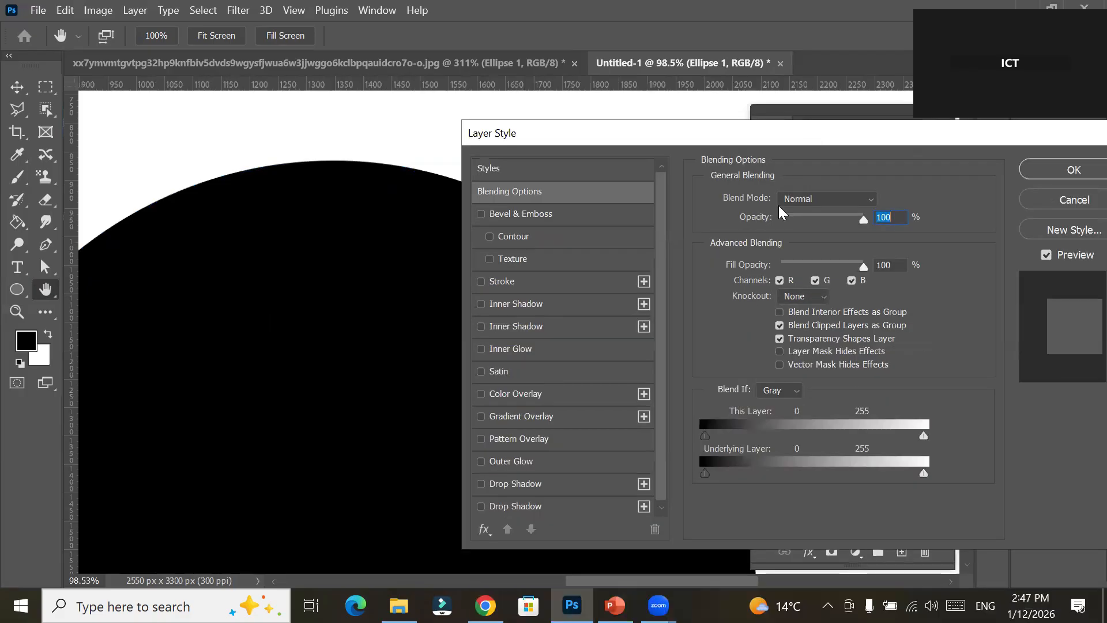
pyautogui.click(482, 349)
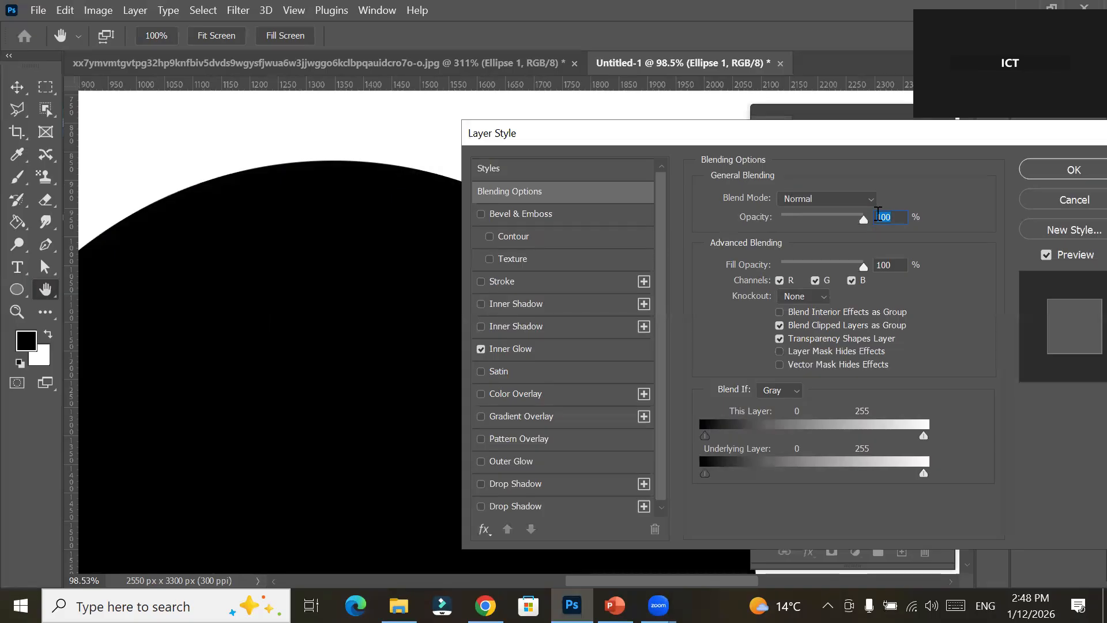
pyautogui.click(525, 349)
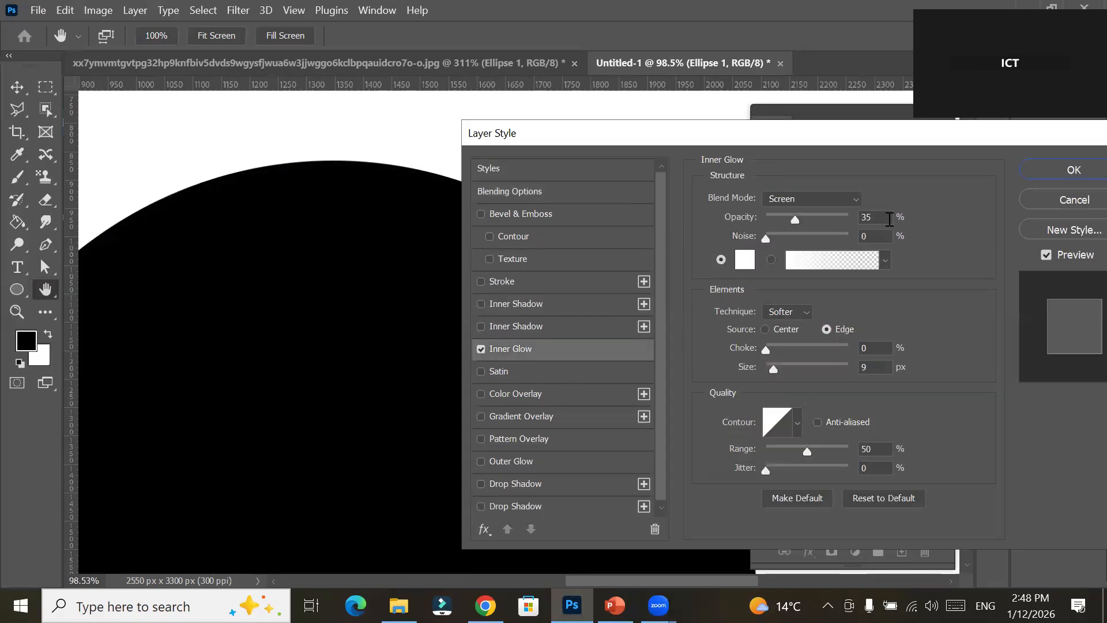
# Set the inner glow's colour to a bright yellow-green with a hue of 69°.
pyautogui.click(745, 260)
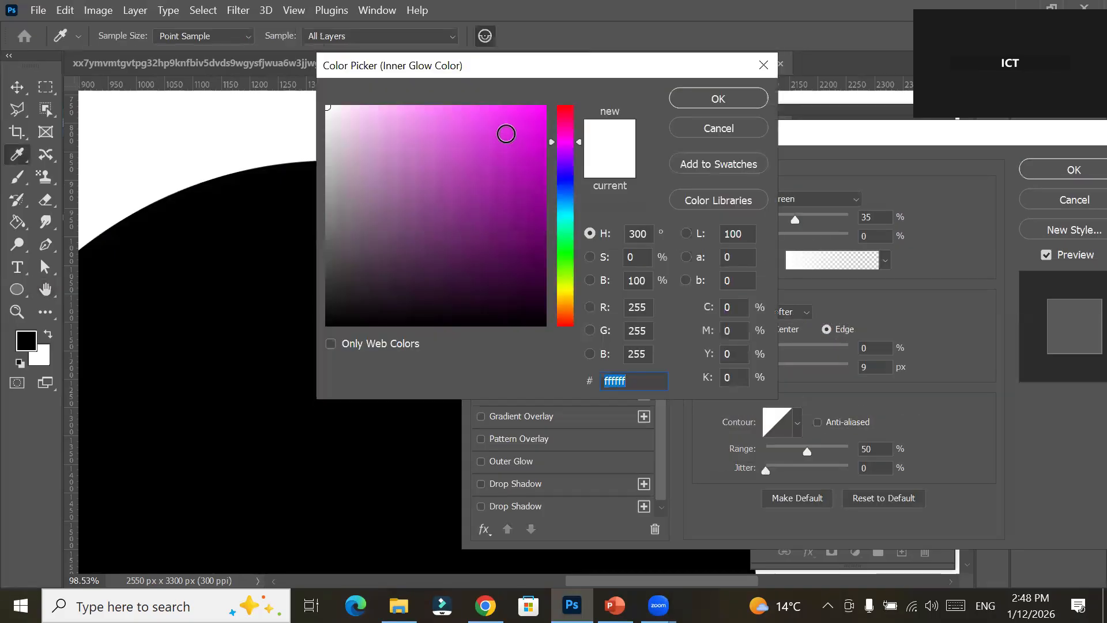
pyautogui.click(571, 287)
pyautogui.click(530, 118)
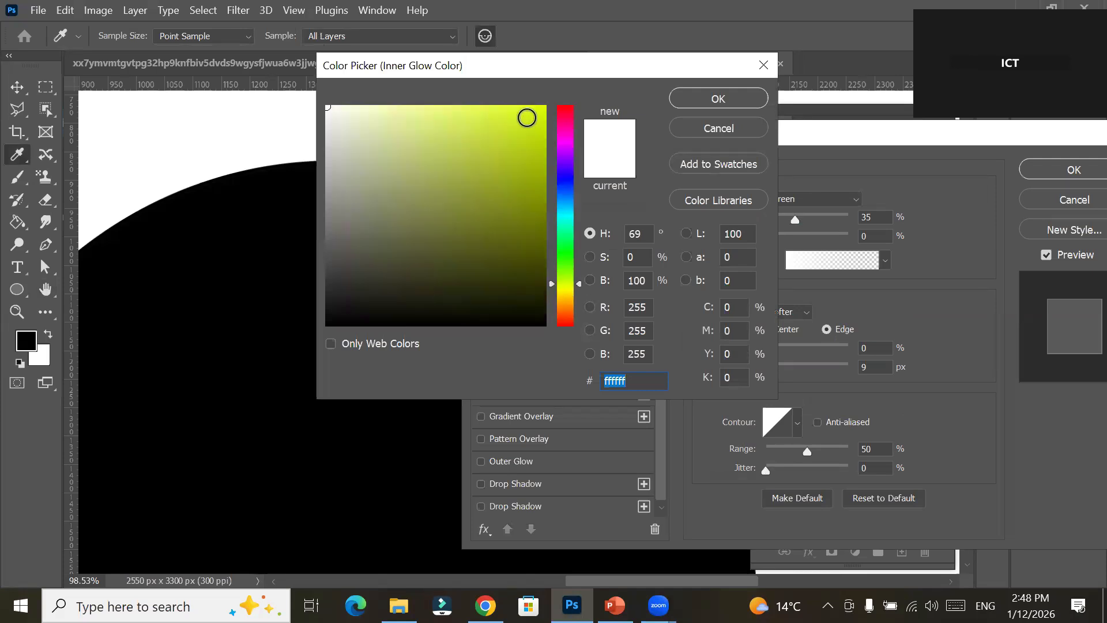
pyautogui.click(700, 104)
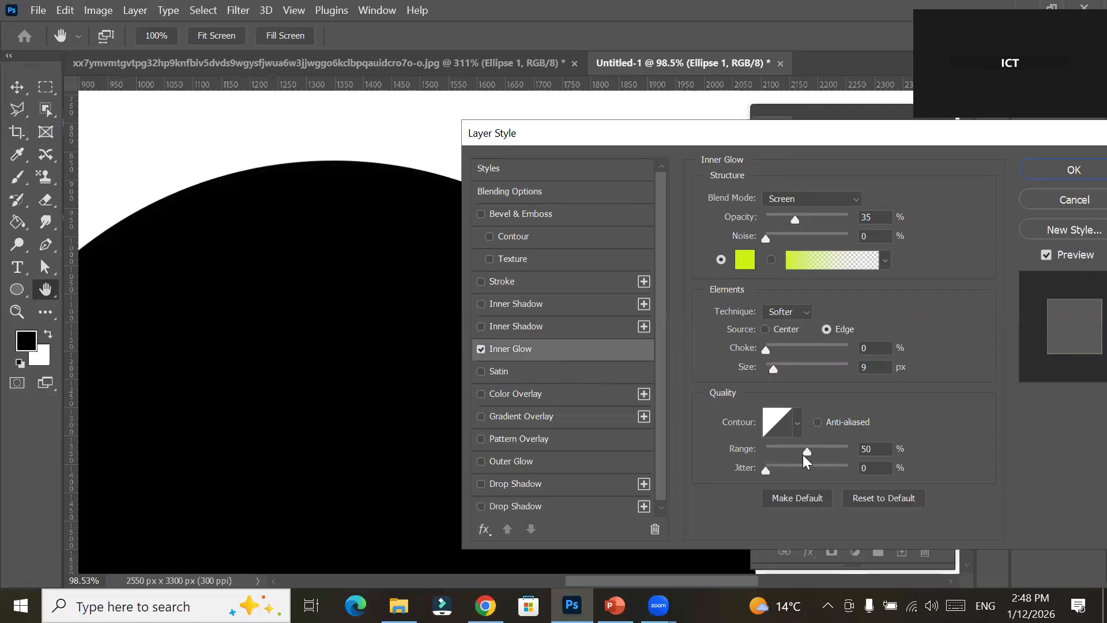
# Set the inner glow's range to 92% and its blend mode to Normal.
pyautogui.moveTo(806, 456); pyautogui.dragTo(843, 454)
pyautogui.click(769, 199)
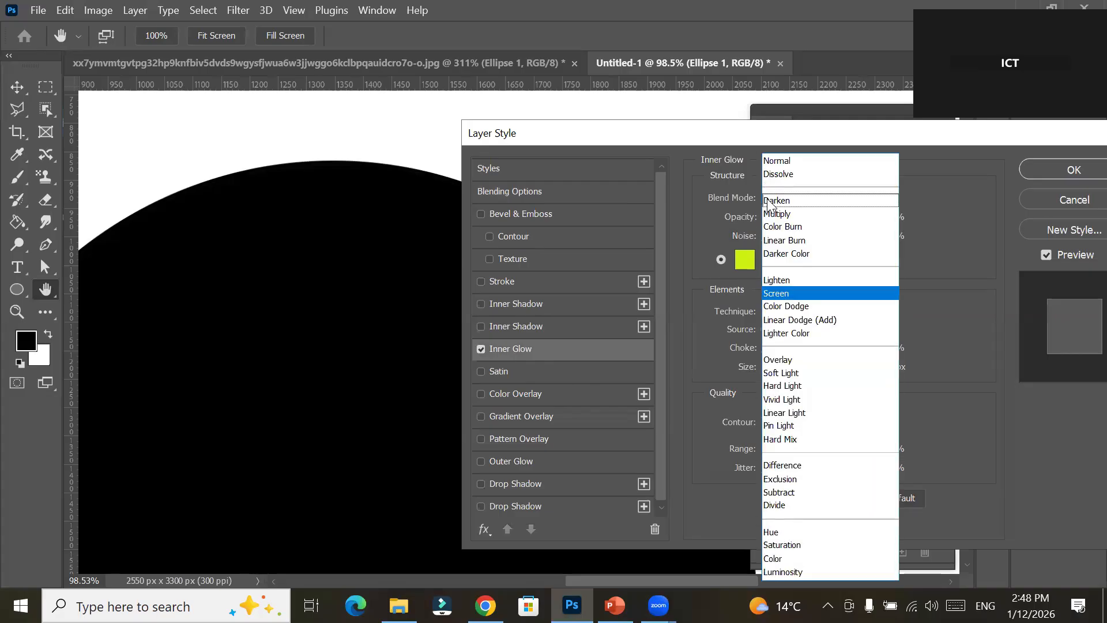
pyautogui.click(822, 163)
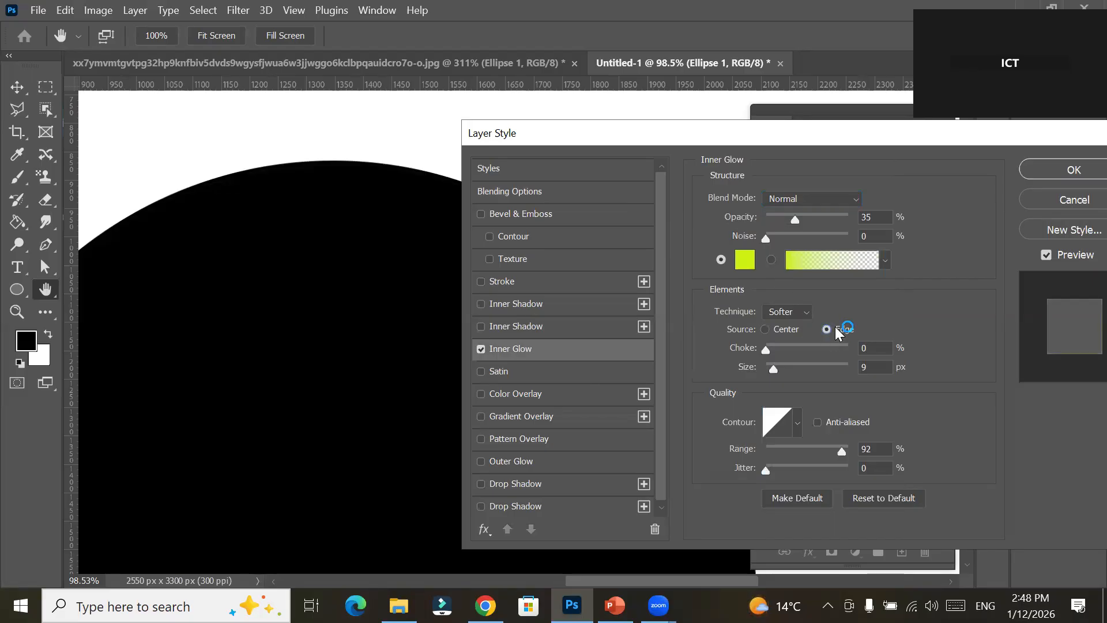
# Set the inner glow's size to 250 px, jitter to 48% and range to 49%, and apply the layer style.
pyautogui.moveTo(774, 369); pyautogui.dragTo(868, 365)
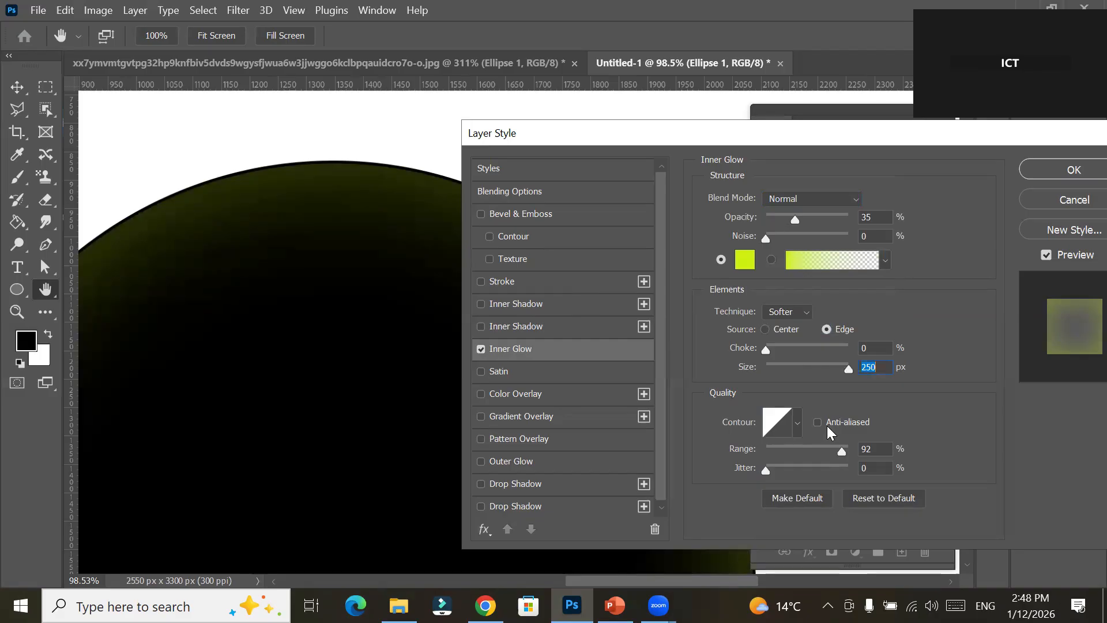
pyautogui.moveTo(767, 472); pyautogui.dragTo(807, 453)
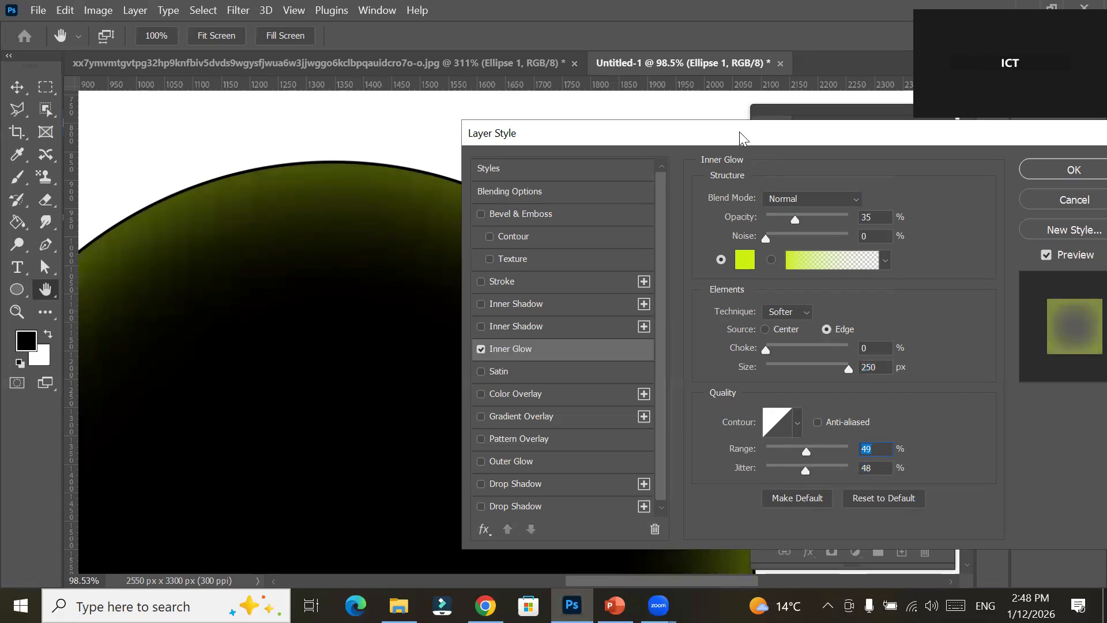
pyautogui.moveTo(740, 138); pyautogui.dragTo(98, 132)
pyautogui.click(445, 163)
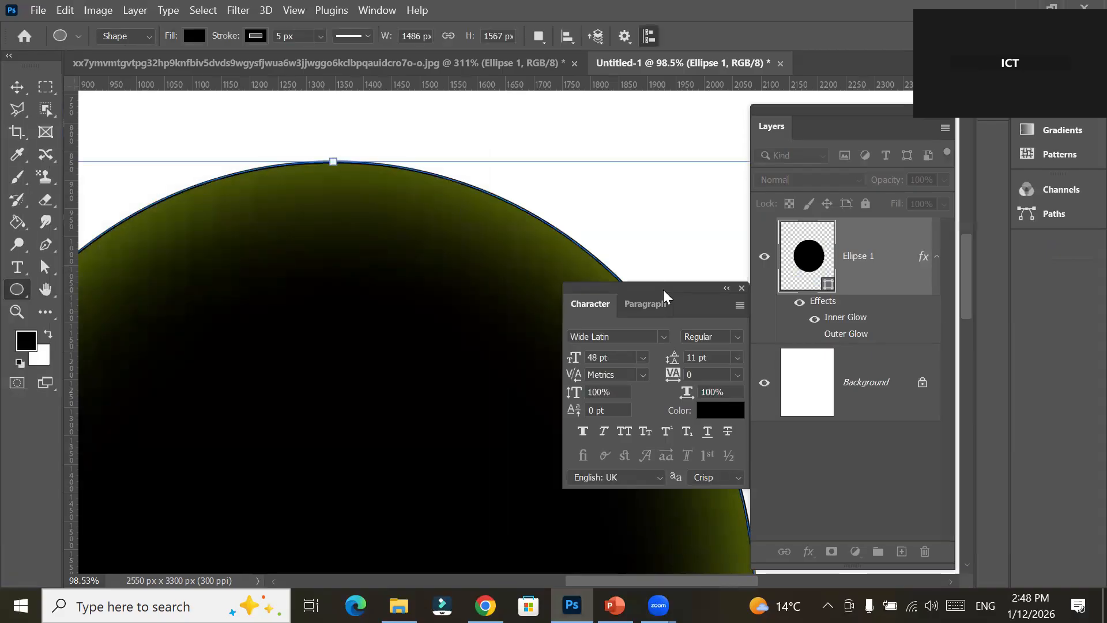
# Move the Character panel clear of the ellipse and reopen the ellipse's Inner Glow settings.
pyautogui.moveTo(692, 294); pyautogui.dragTo(710, 64)
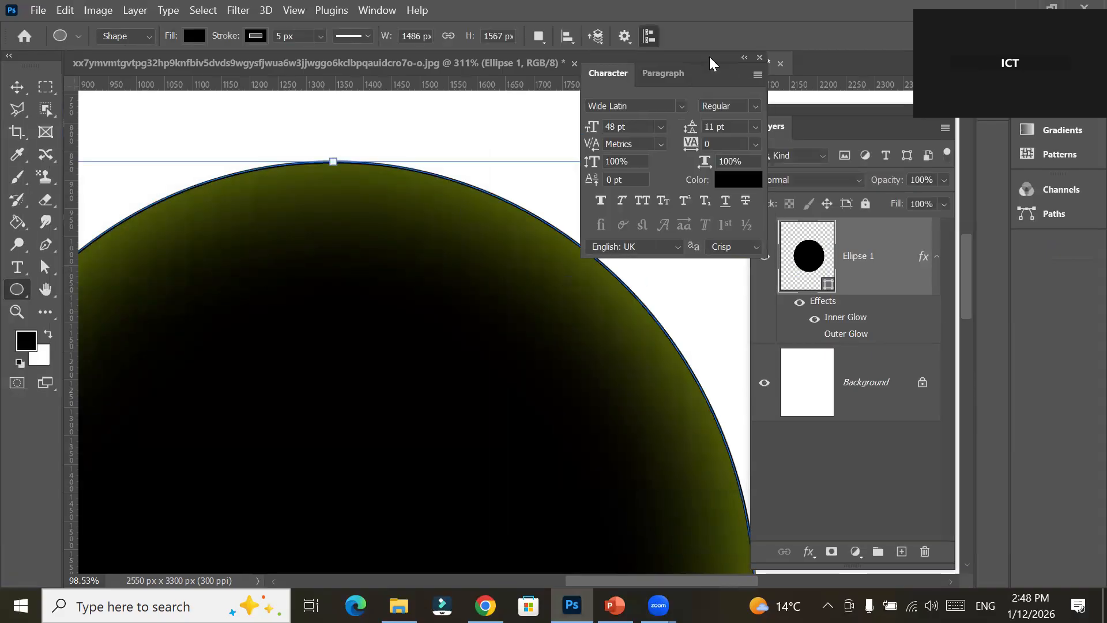
pyautogui.scroll(-5, 463, 426)
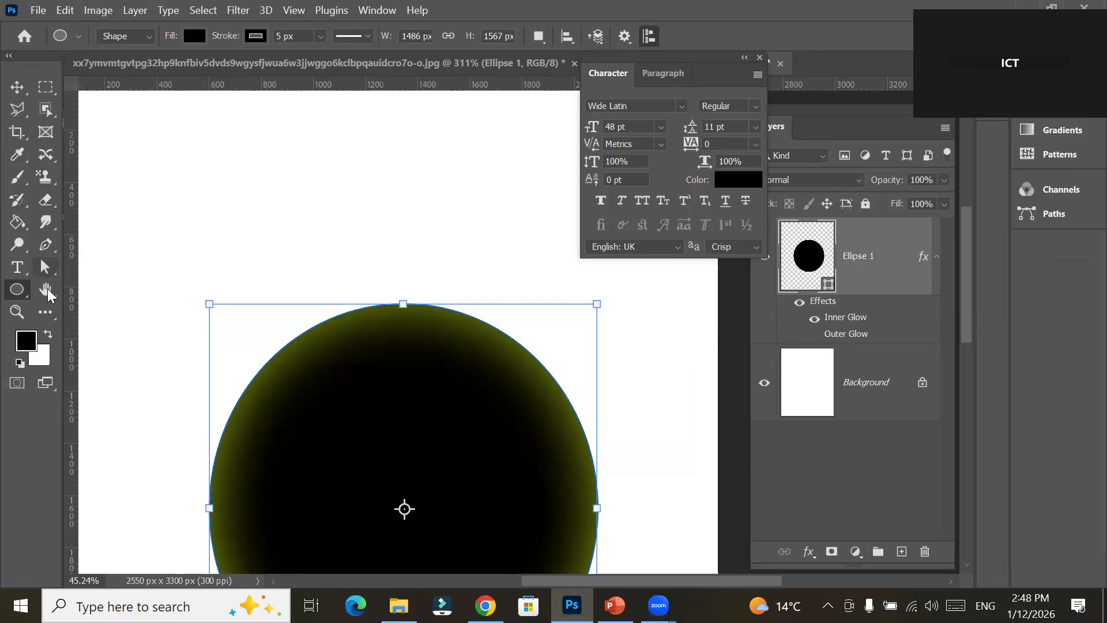
pyautogui.click(839, 302)
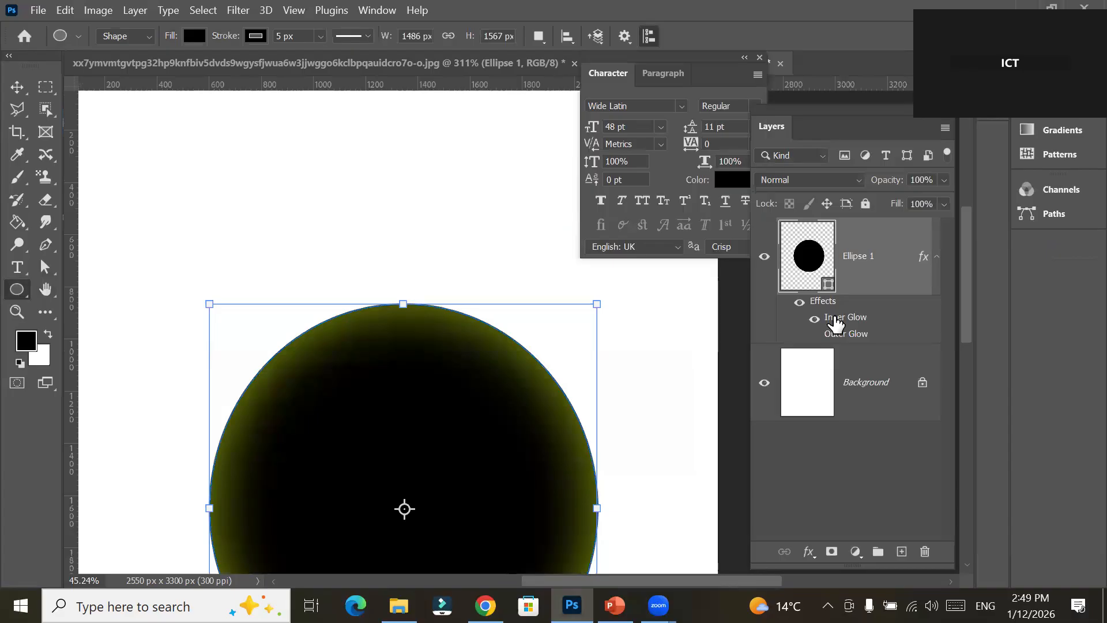
pyautogui.doubleClick(835, 319)
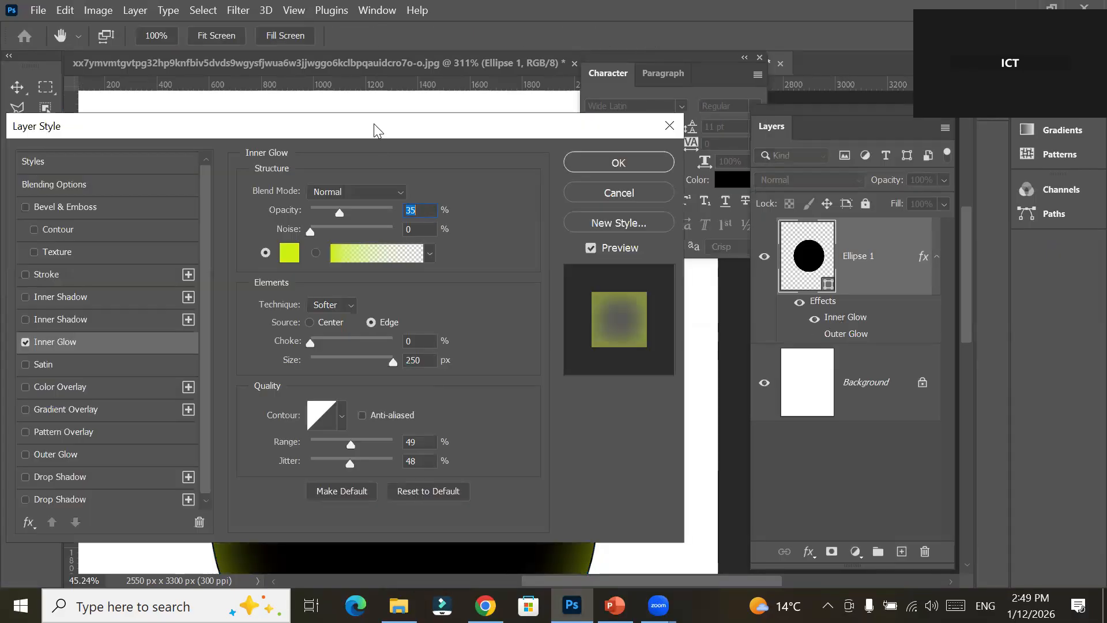
pyautogui.moveTo(311, 124); pyautogui.dragTo(443, 24)
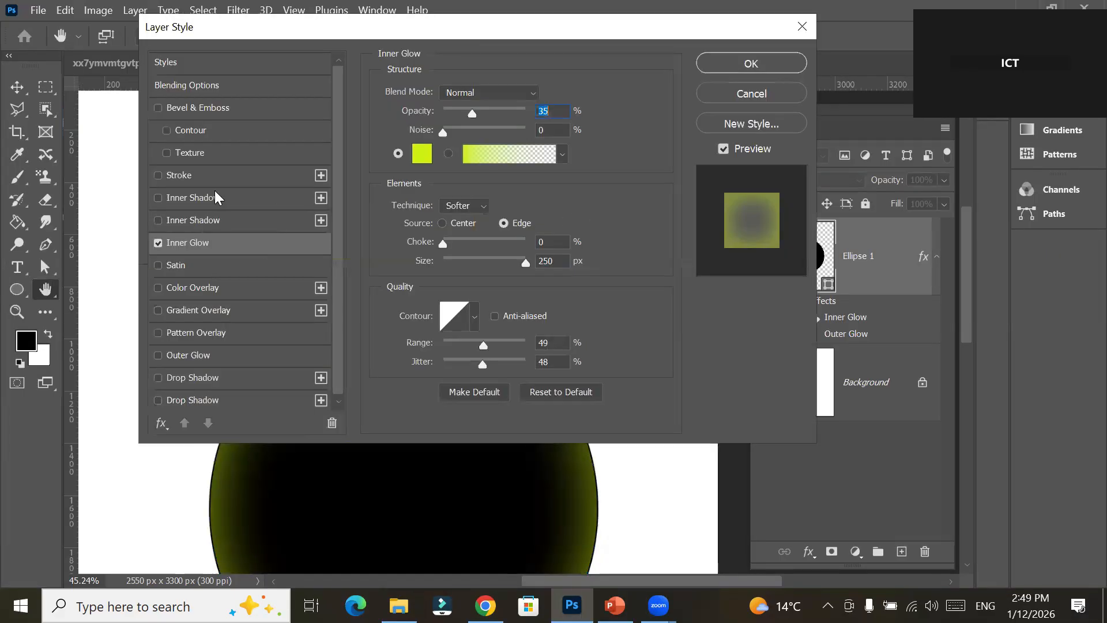
# Delete the Stroke, Color Overlay and Pattern Overlay effects from the ellipse's layer style list.
pyautogui.click(205, 181)
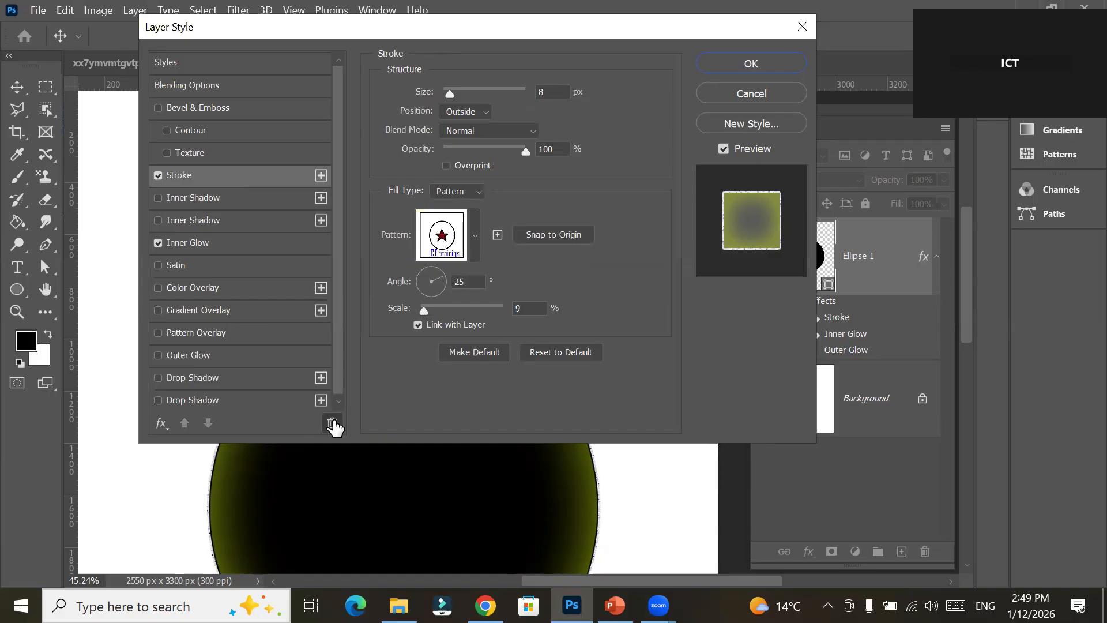
pyautogui.click(332, 424)
pyautogui.click(173, 220)
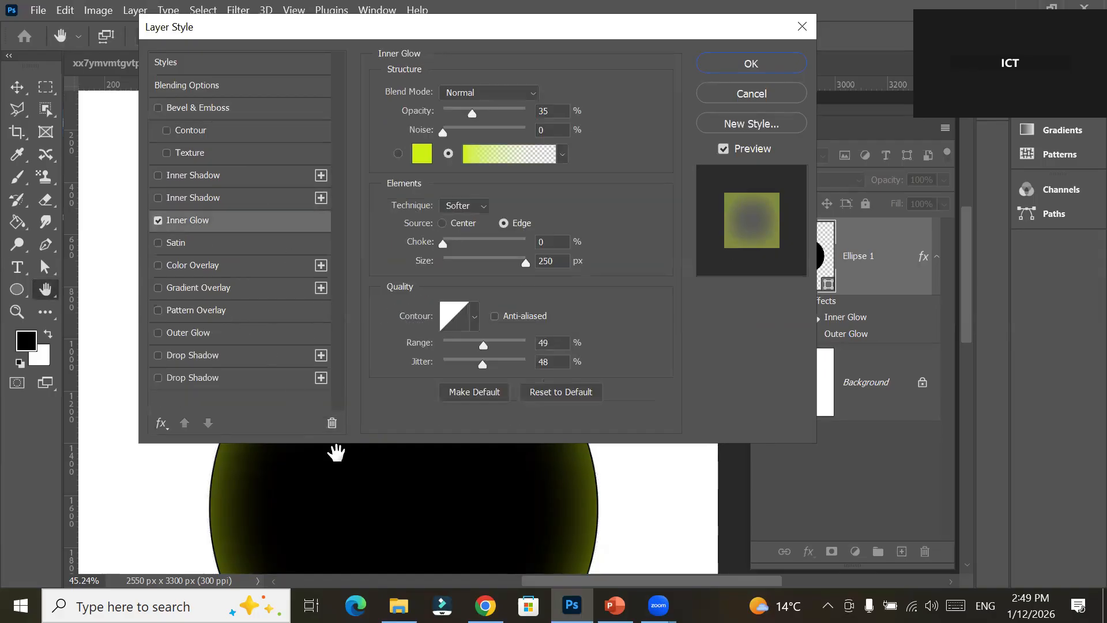
pyautogui.click(221, 269)
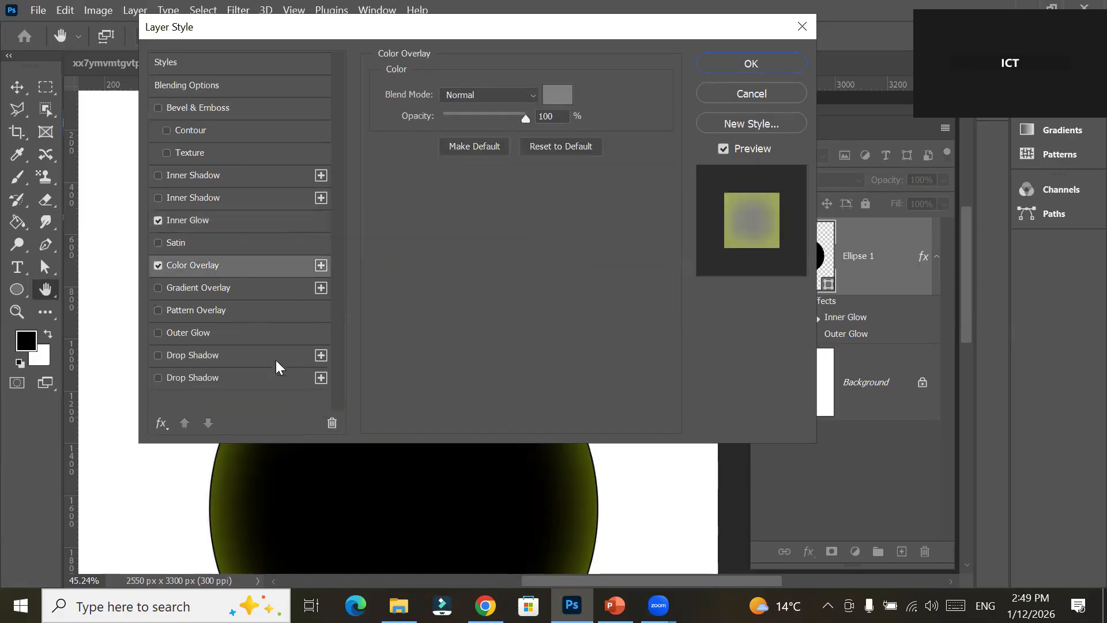
pyautogui.click(333, 424)
pyautogui.click(187, 287)
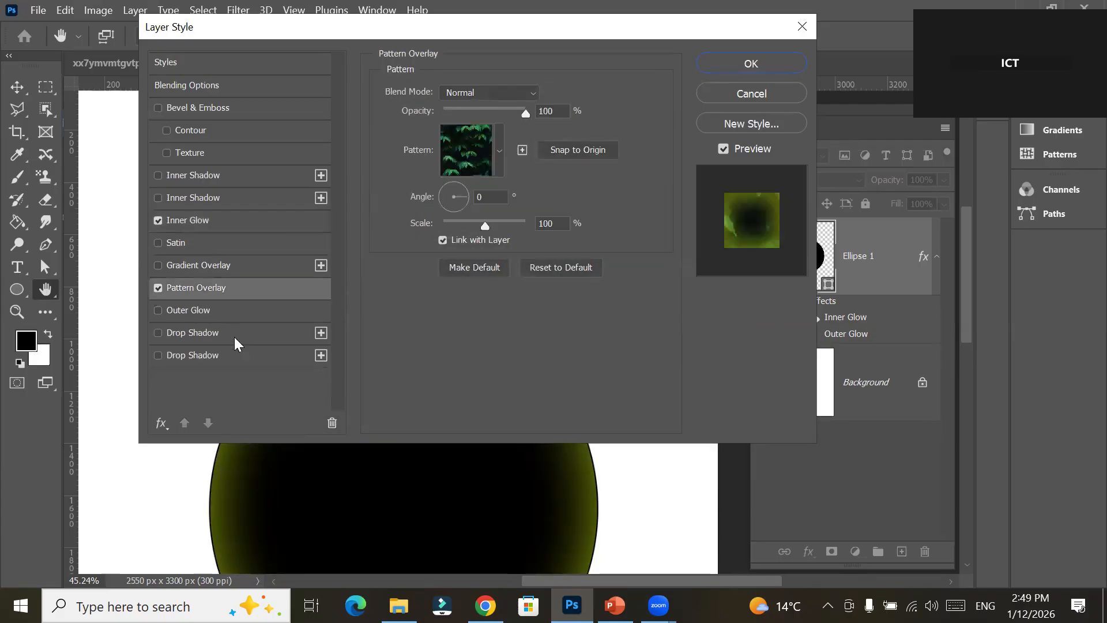
pyautogui.click(333, 424)
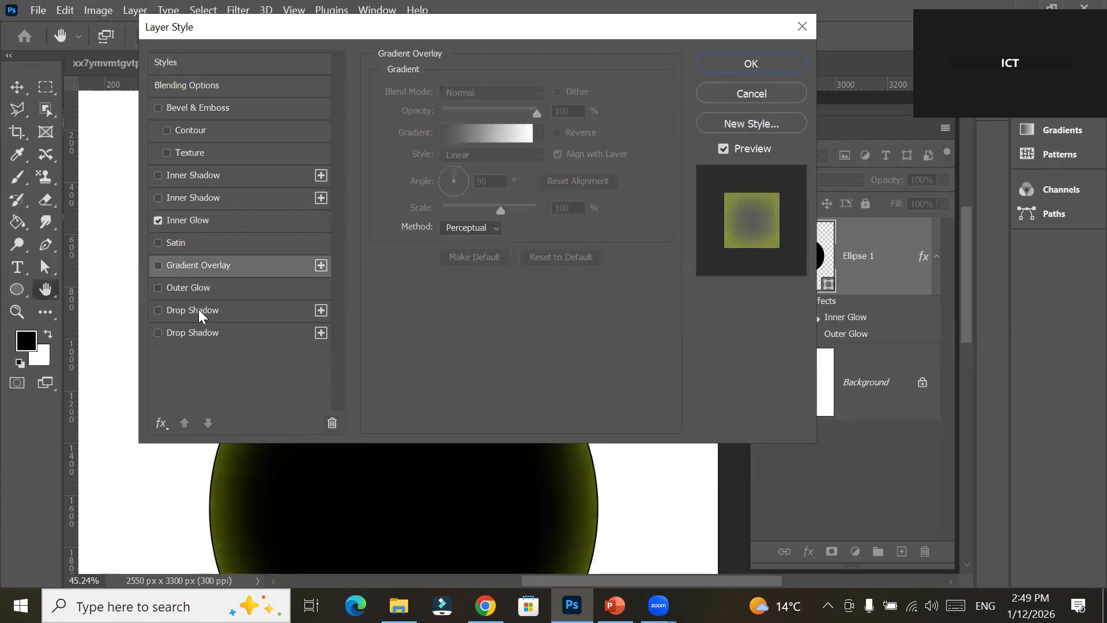
# Delete both Drop Shadow effects from the ellipse's layer style list.
pyautogui.click(193, 311)
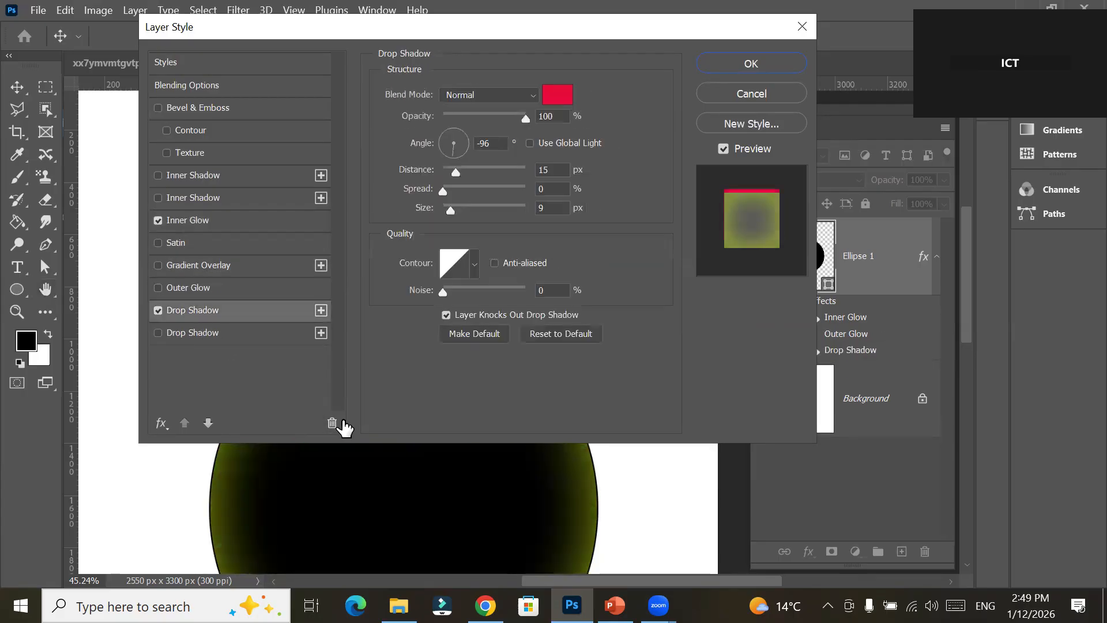
pyautogui.click(227, 314)
pyautogui.click(331, 423)
pyautogui.click(331, 423)
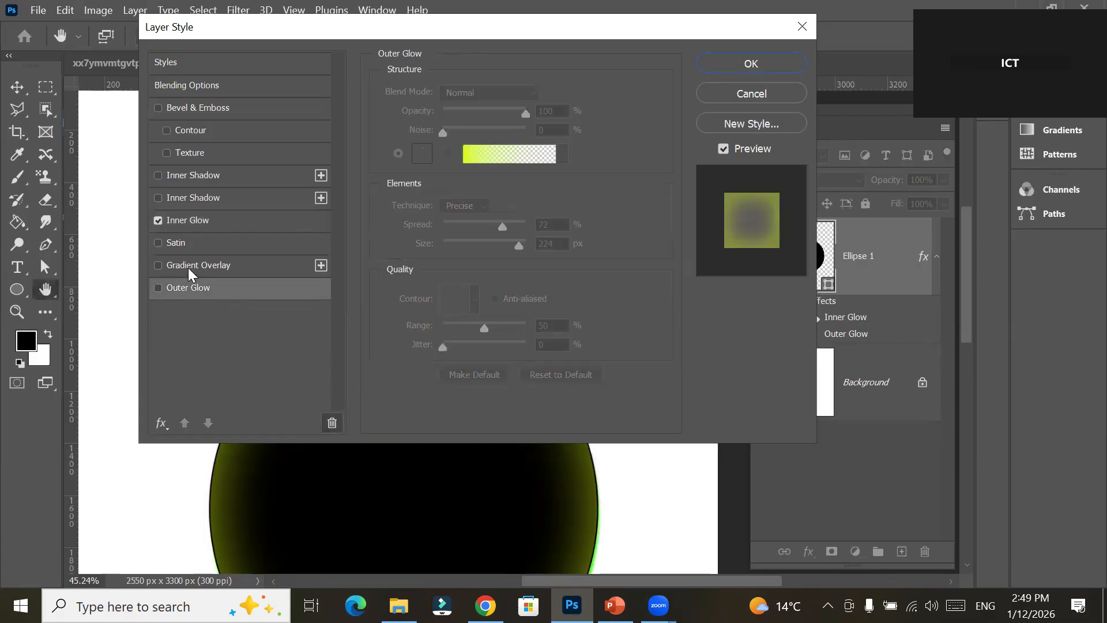
# Delete the Gradient Overlay, Outer Glow and Satin effects from the ellipse's layer style list.
pyautogui.click(193, 265)
pyautogui.click(170, 267)
pyautogui.click(331, 422)
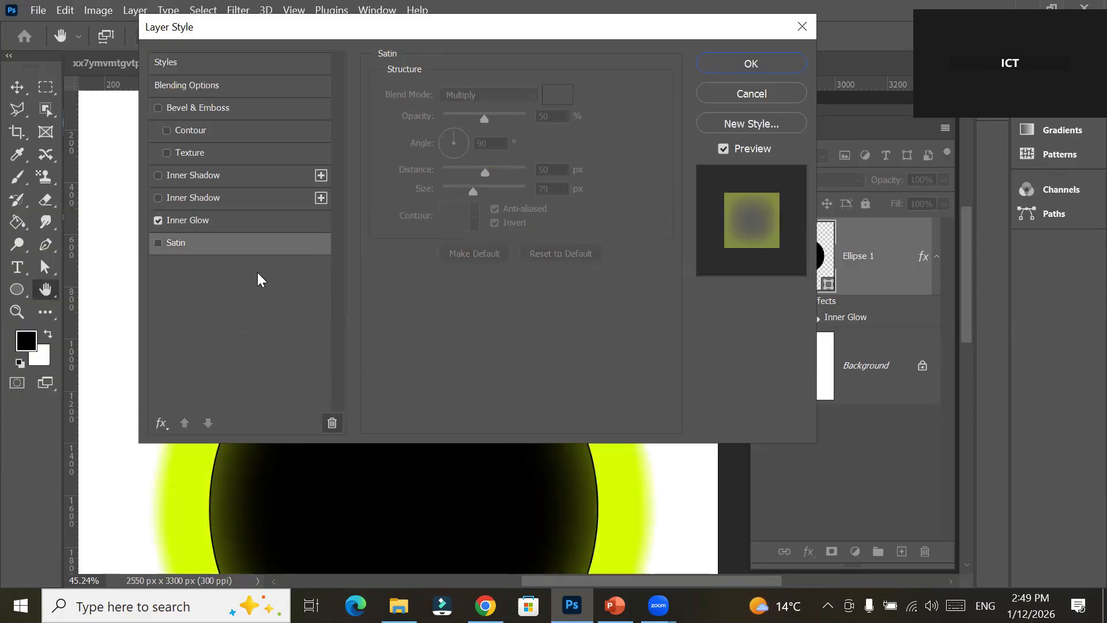
pyautogui.click(233, 244)
pyautogui.click(333, 424)
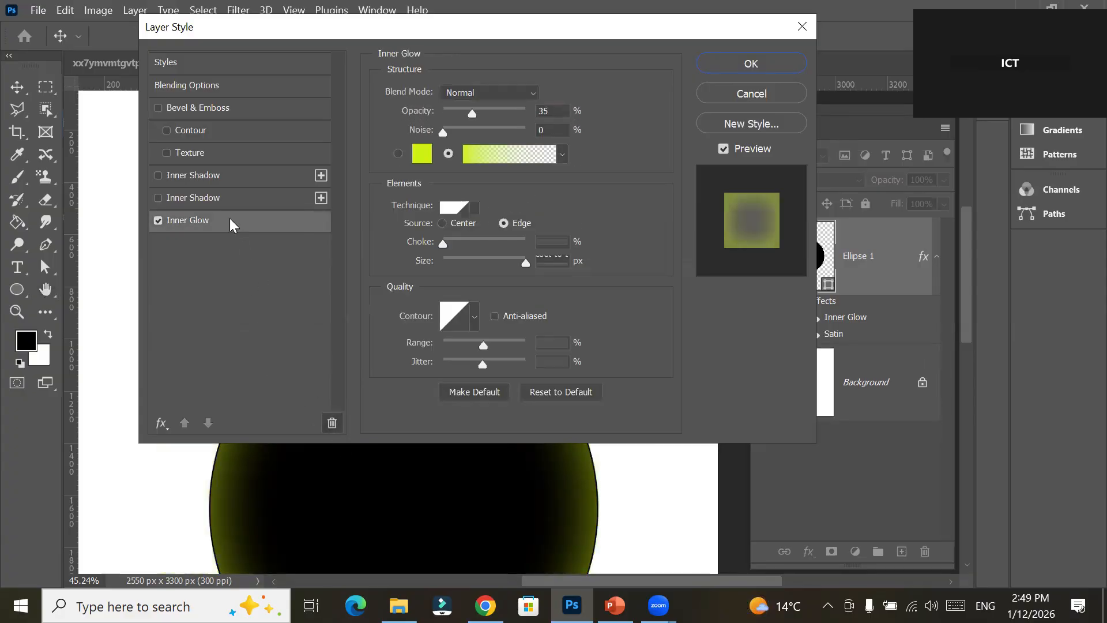
# Delete the Inner Glow and both Inner Shadow effects from the ellipse's layer style list and apply the change.
pyautogui.click(332, 427)
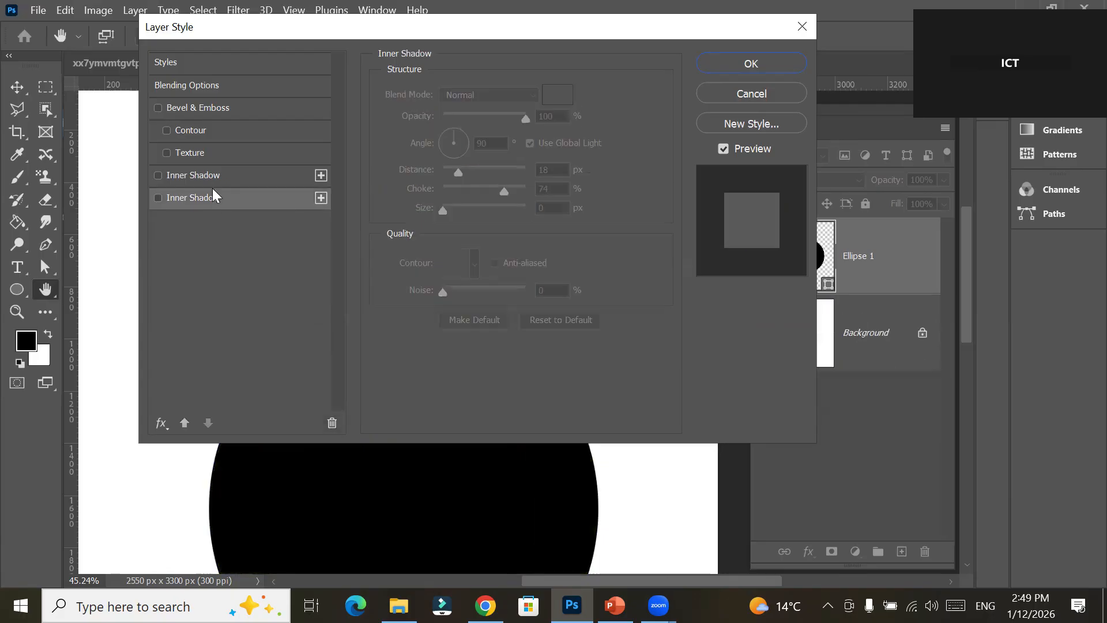
pyautogui.click(212, 176)
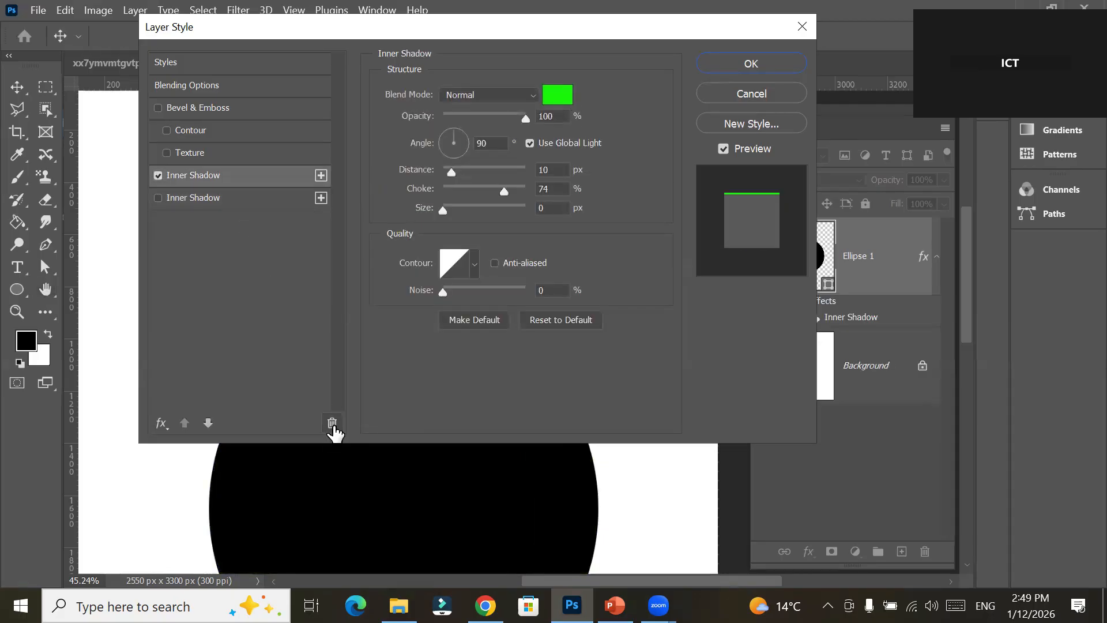
pyautogui.click(332, 424)
pyautogui.click(201, 183)
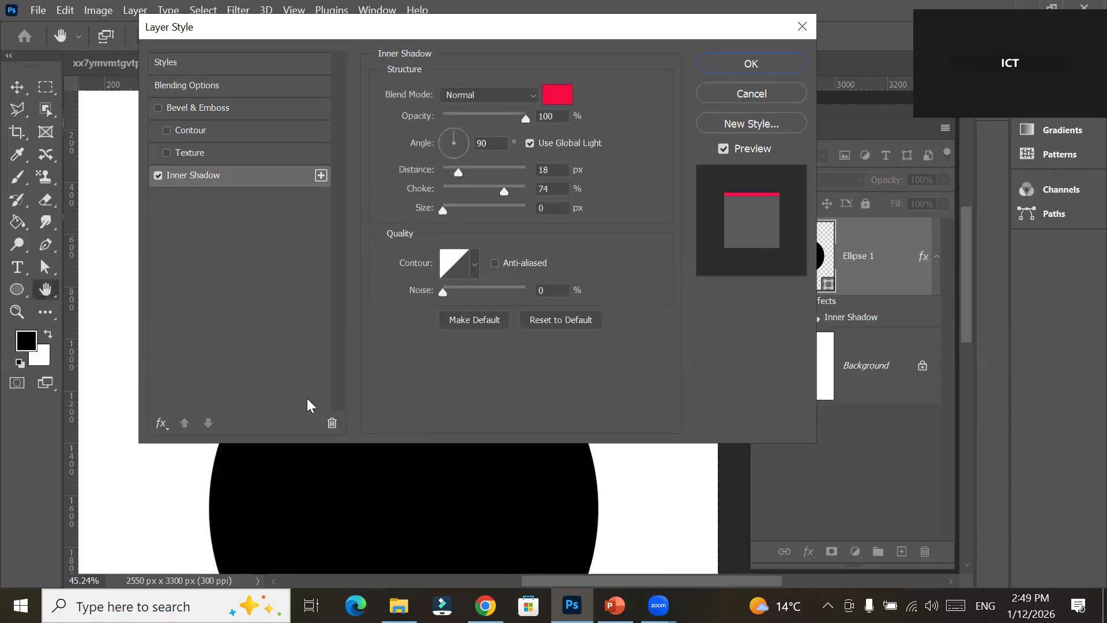
pyautogui.click(333, 424)
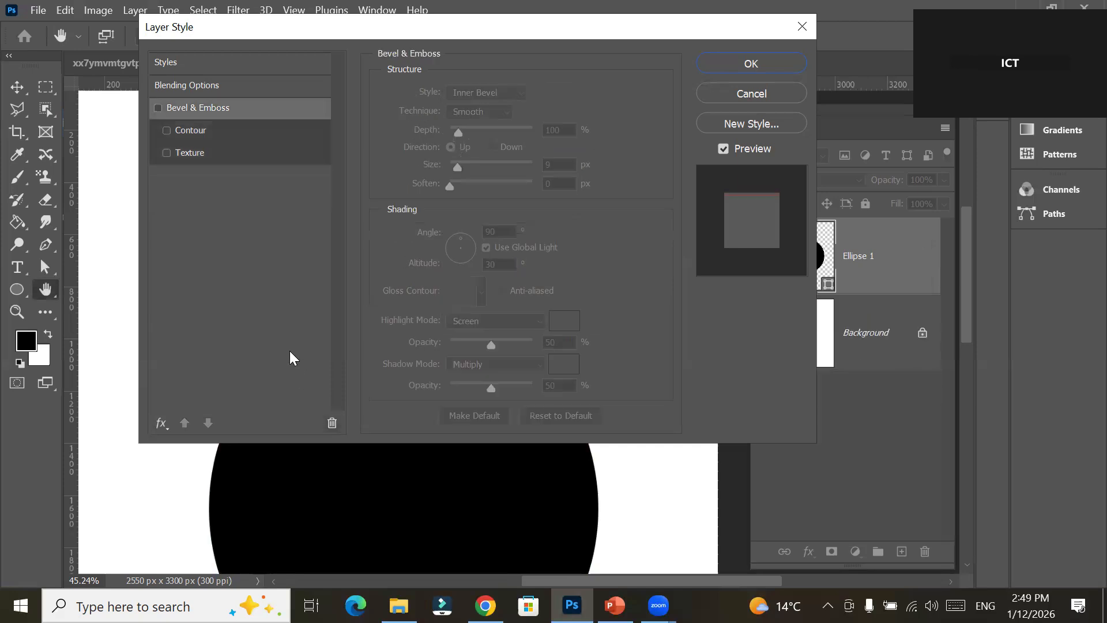
pyautogui.click(774, 64)
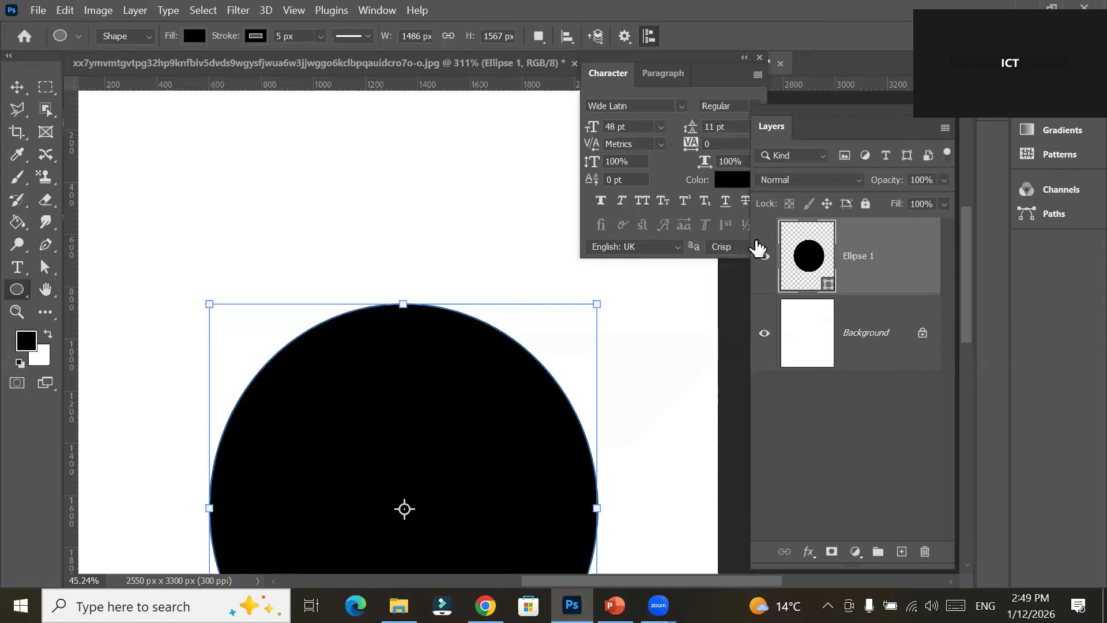
# Add a Color Overlay effect to the ellipse, move the dialog down, and reset its effects list to default.
pyautogui.click(810, 552)
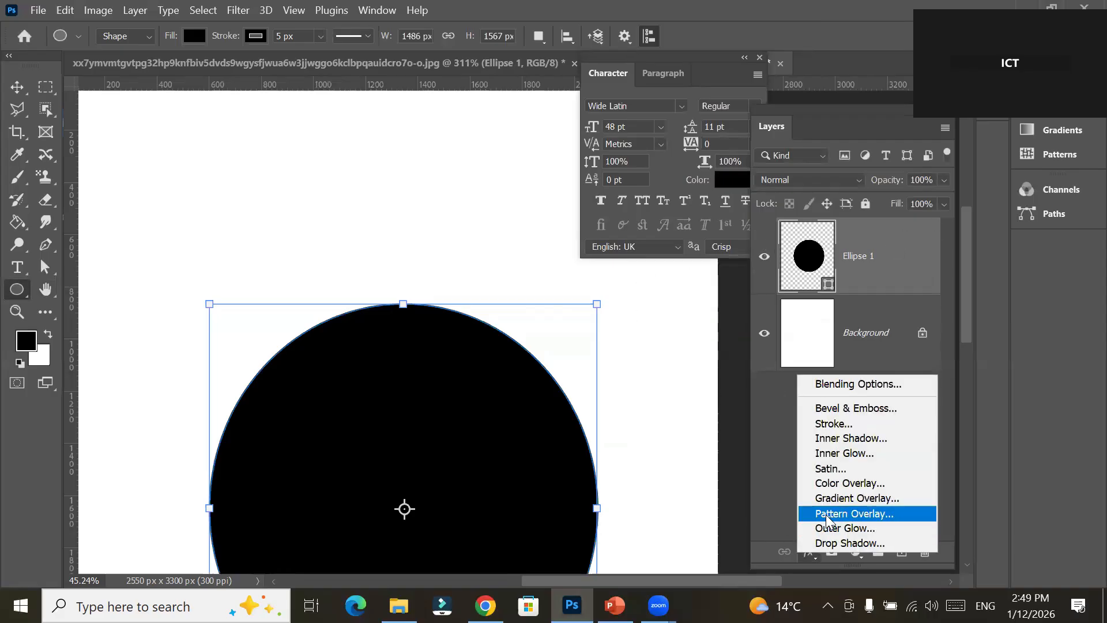
pyautogui.click(839, 483)
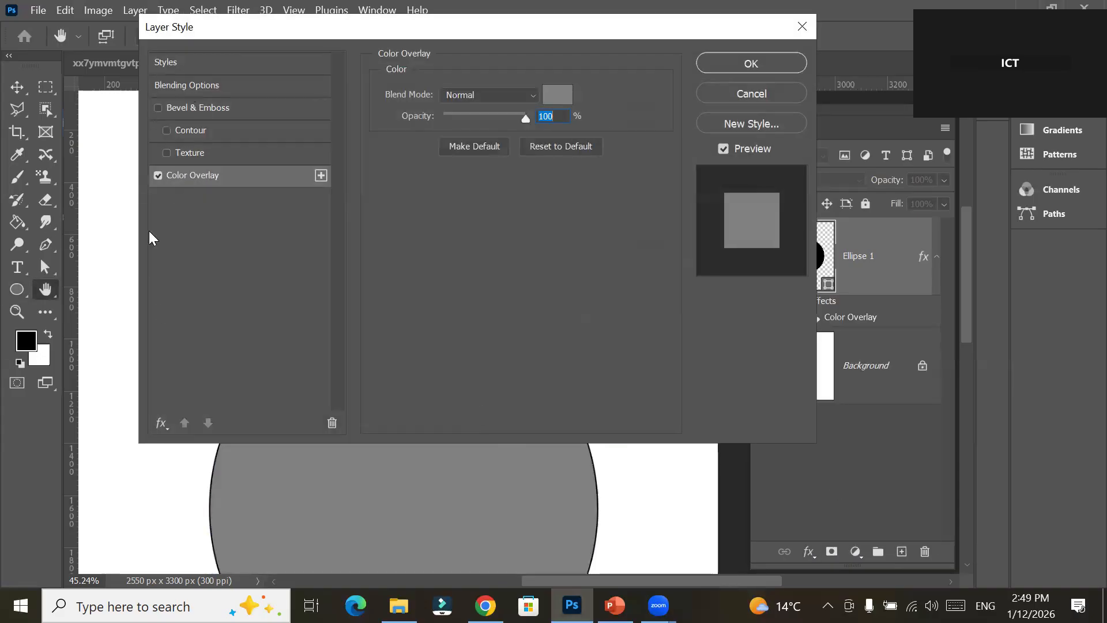
pyautogui.moveTo(280, 29); pyautogui.dragTo(259, 113)
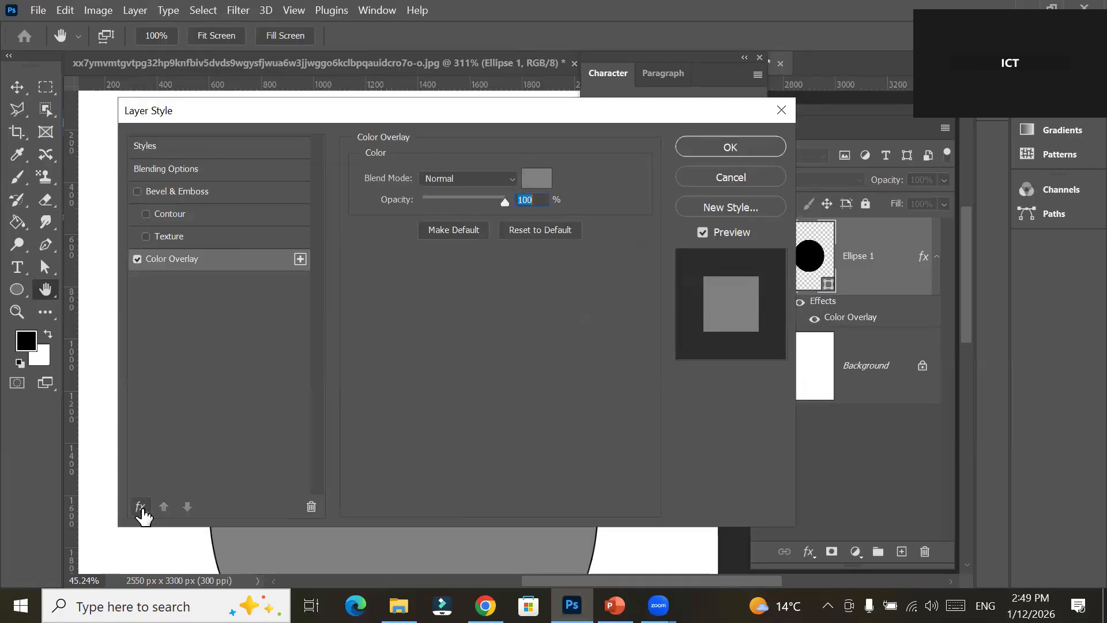
pyautogui.click(141, 509)
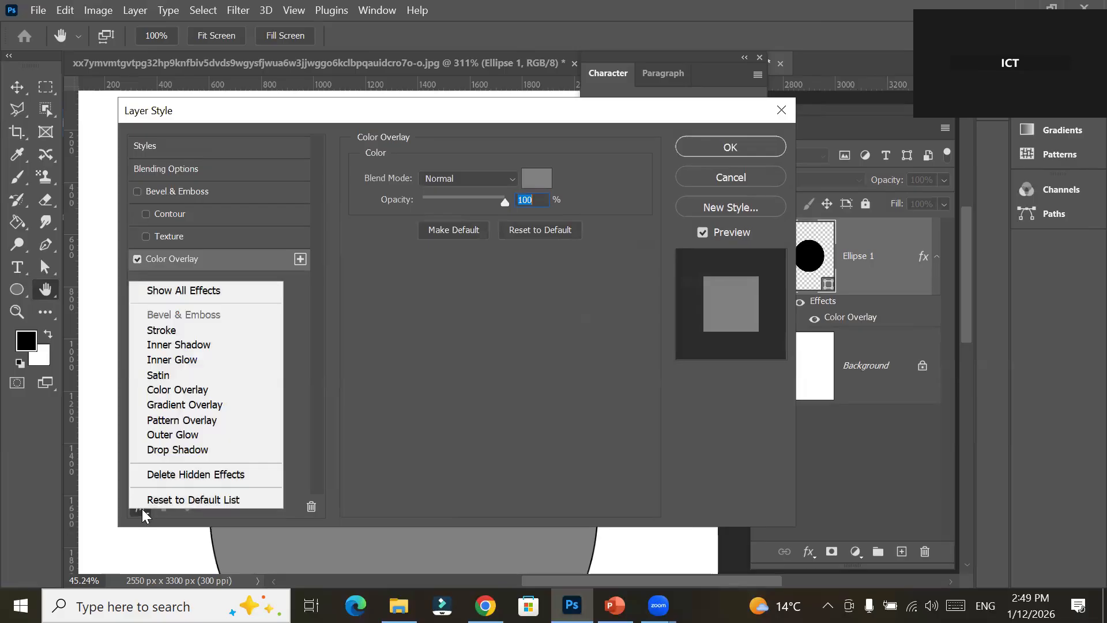
pyautogui.click(257, 499)
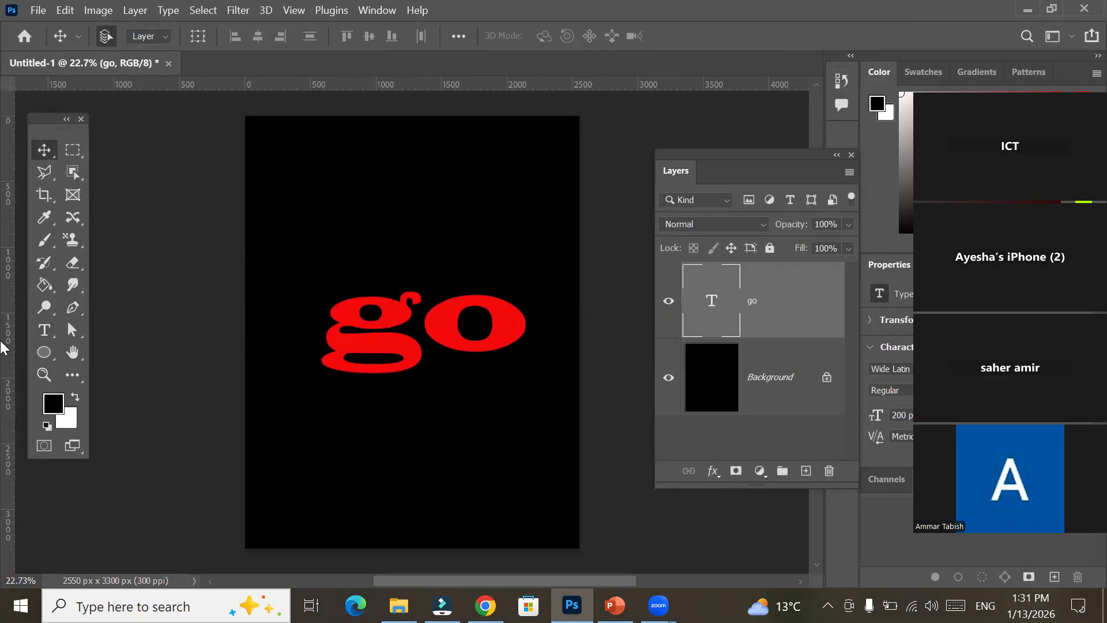
pyautogui.press('t')
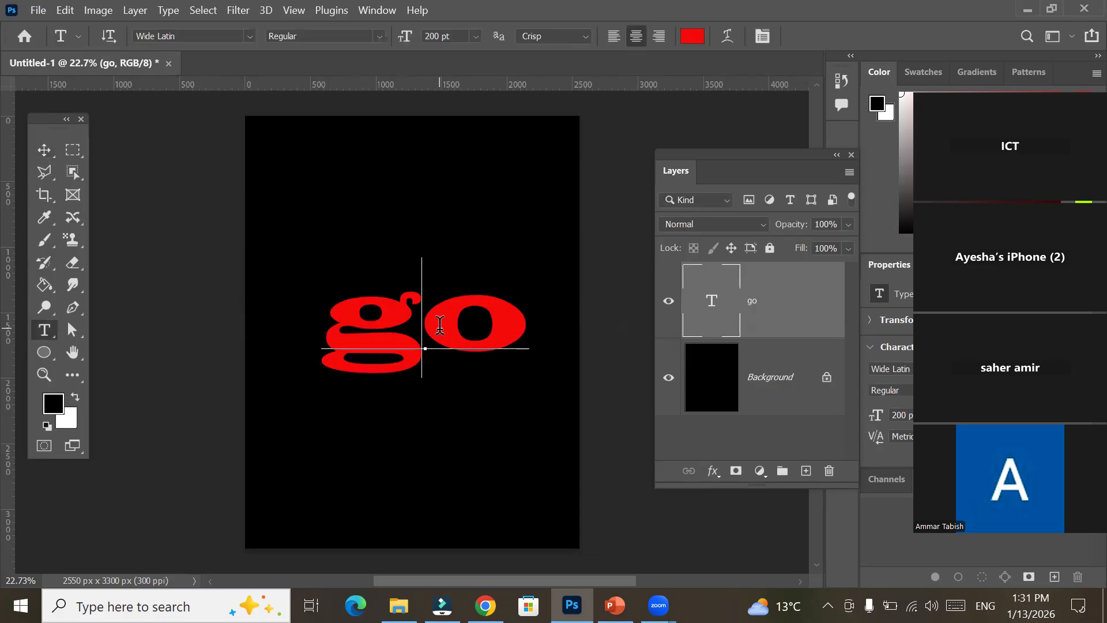
pyautogui.doubleClick(440, 325)
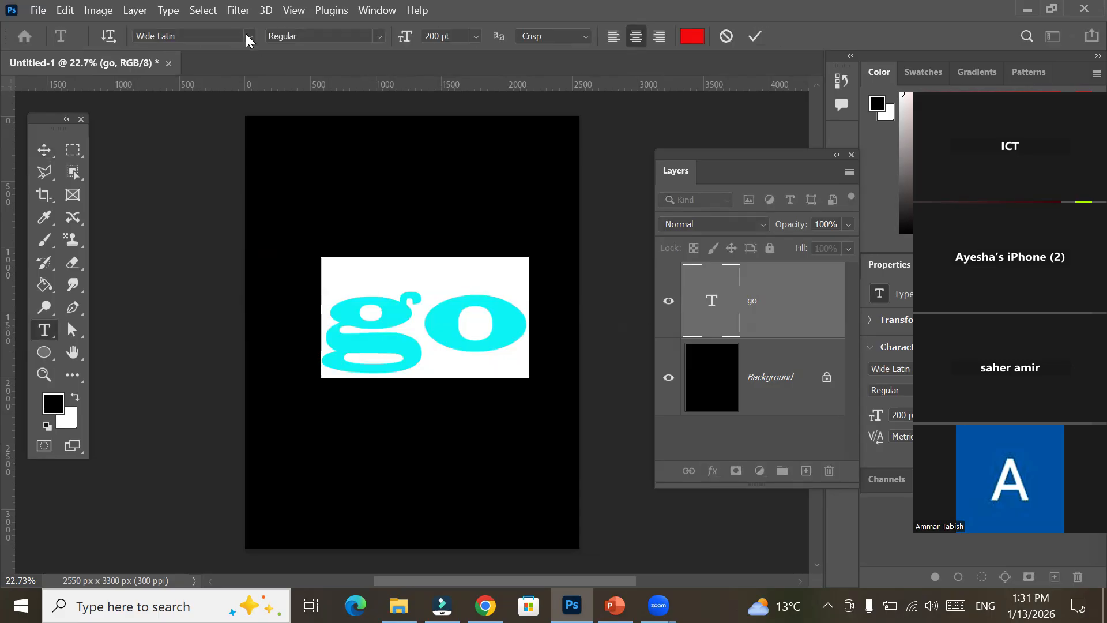
pyautogui.click(188, 37)
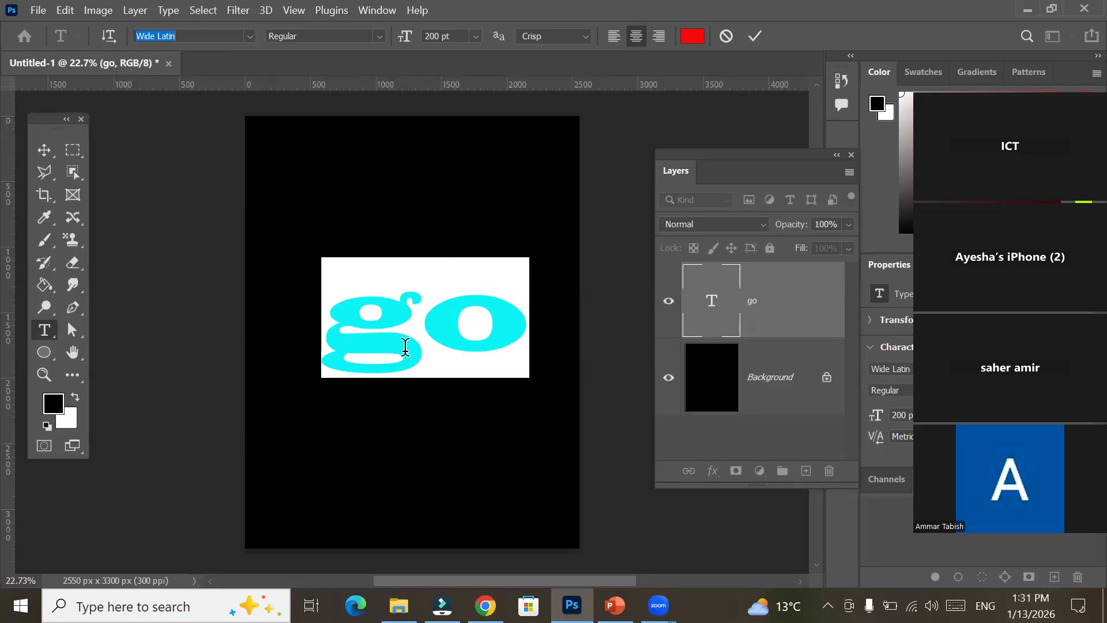
pyautogui.click(755, 40)
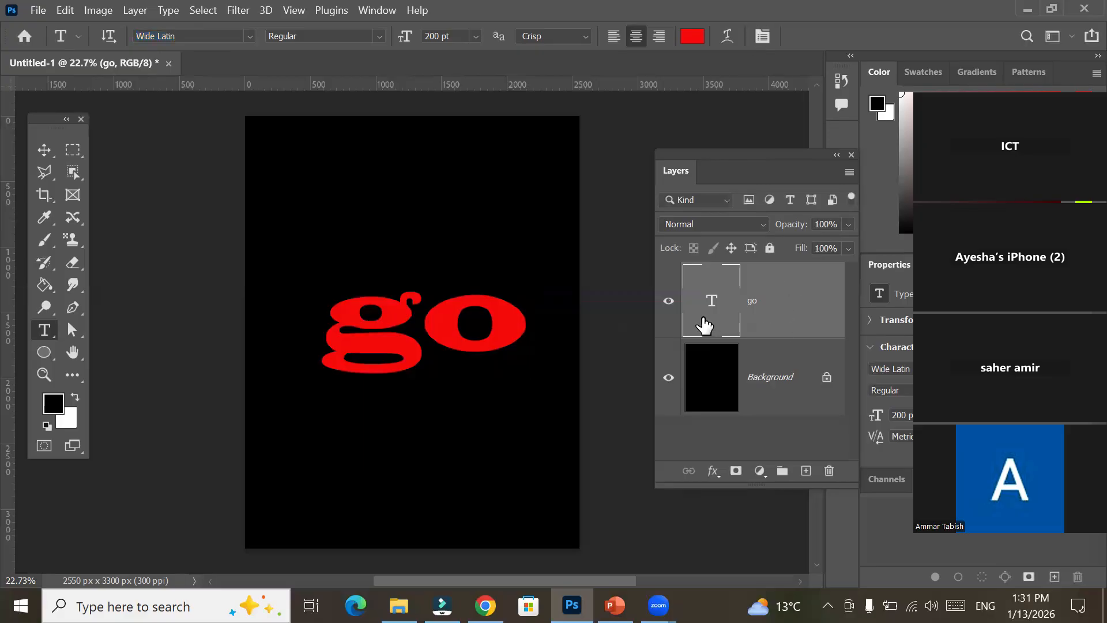
# Add an Outer Glow to the "go" text layer and move the Layer Style dialog clear of the text.
pyautogui.click(714, 471)
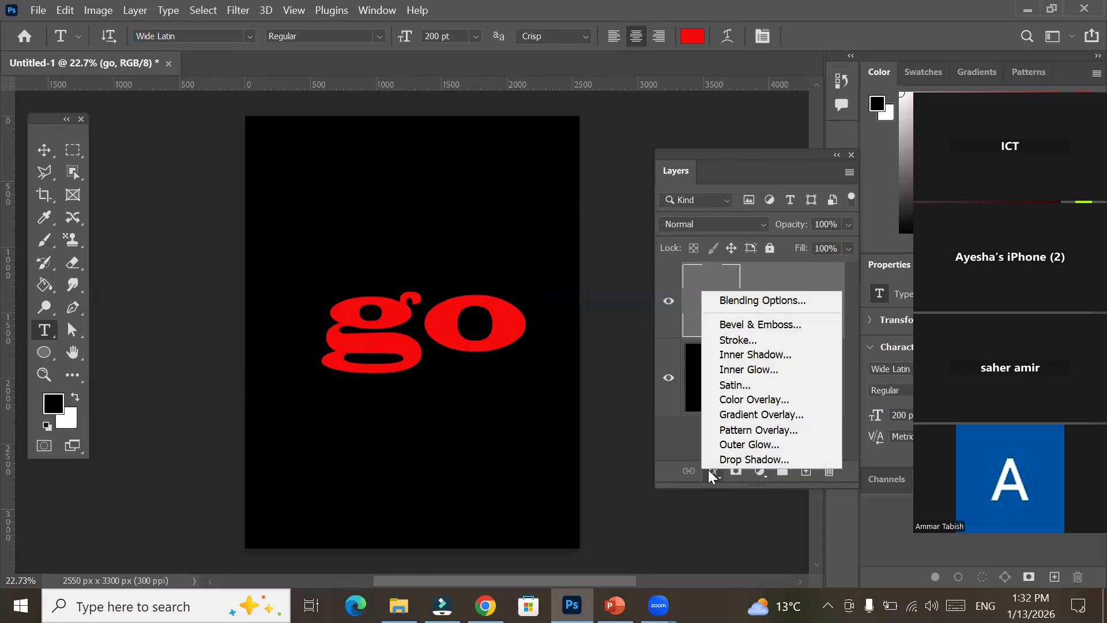
pyautogui.click(733, 445)
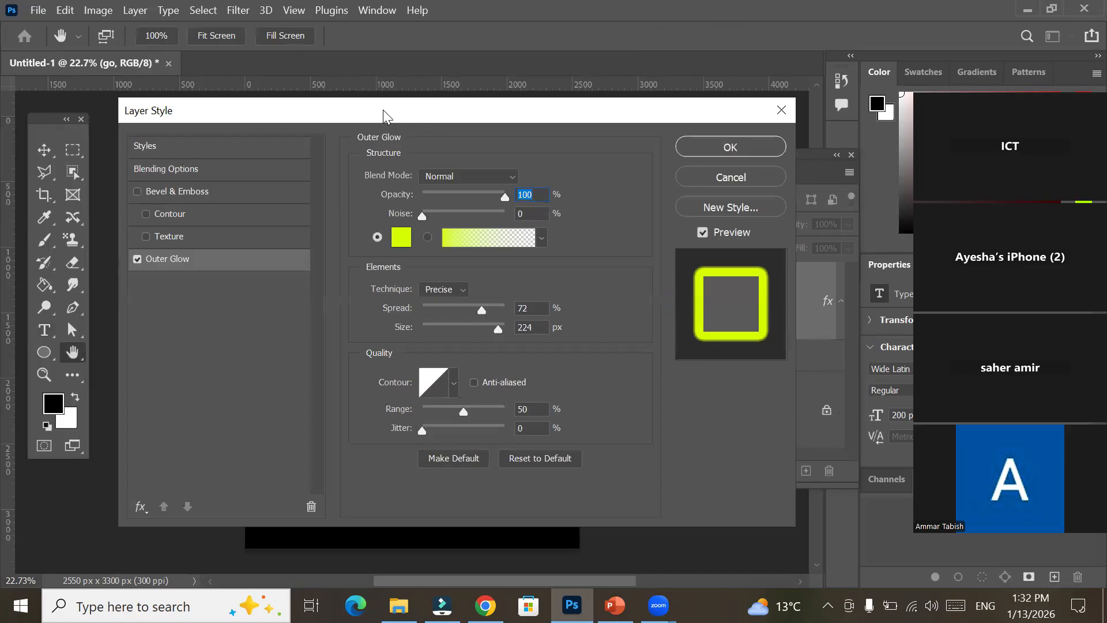
pyautogui.moveTo(385, 115); pyautogui.dragTo(549, 166)
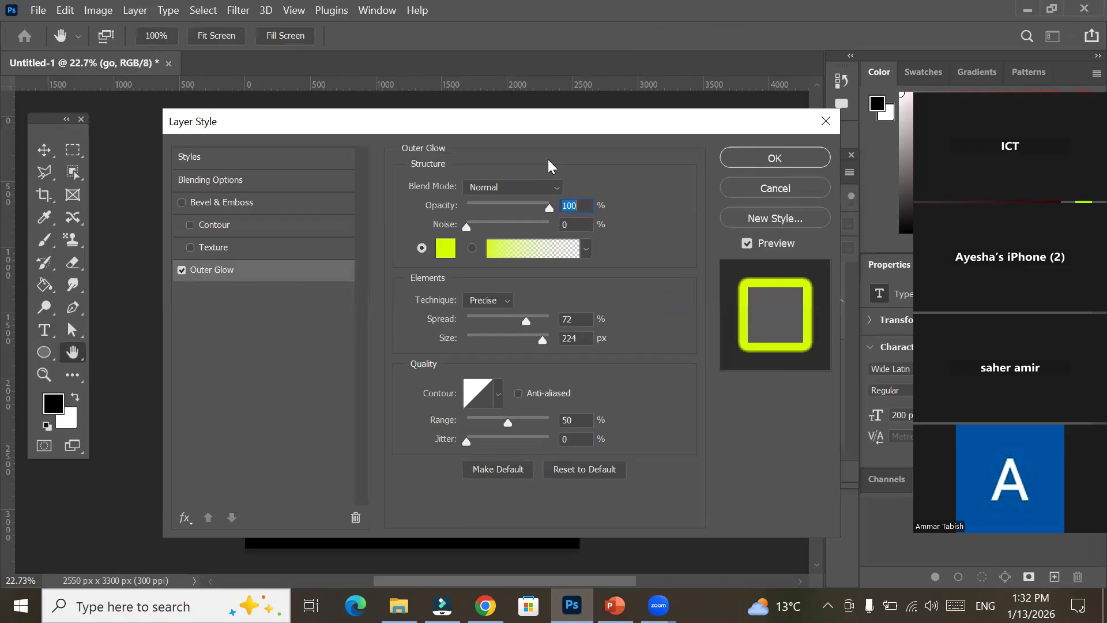
pyautogui.moveTo(550, 121); pyautogui.dragTo(935, 88)
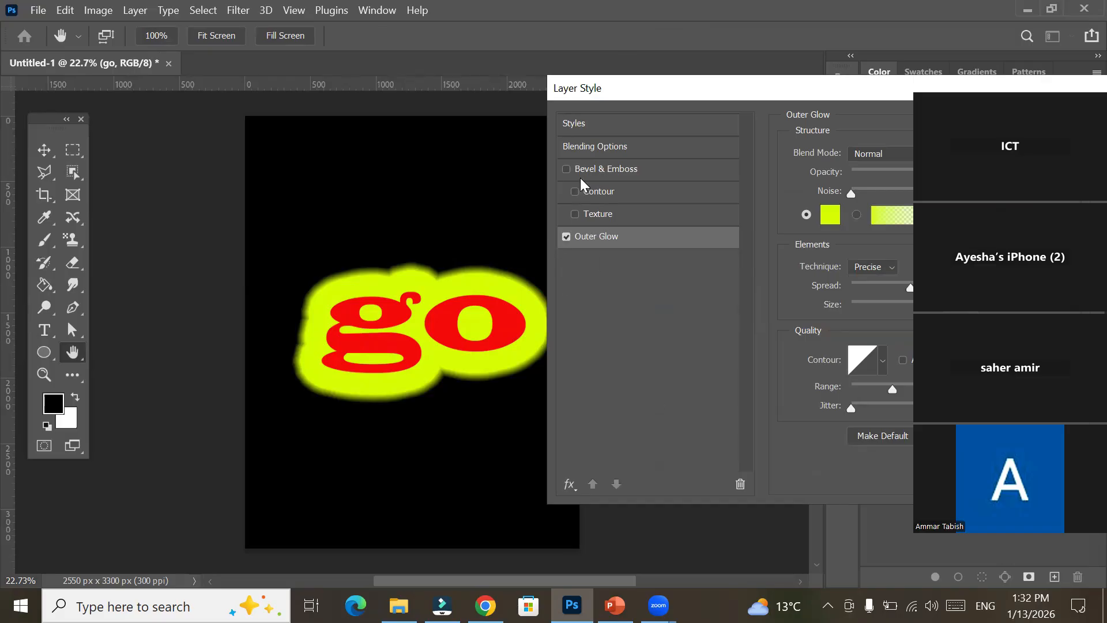
# Reset the text's layer style effects to the default list and turn Outer Glow back on.
pyautogui.click(577, 490)
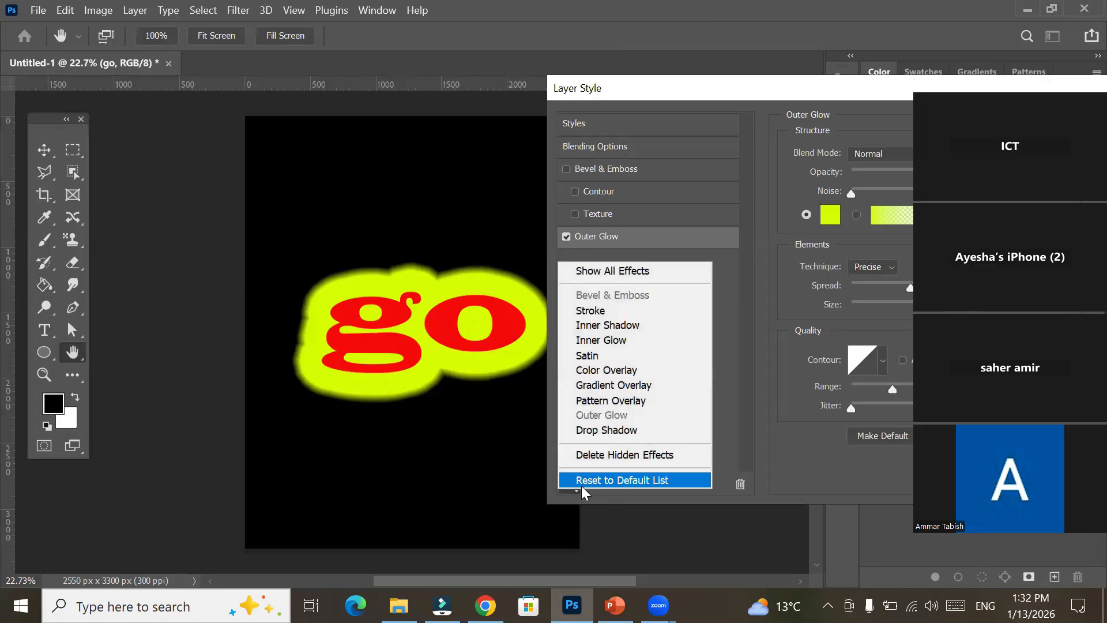
pyautogui.click(583, 485)
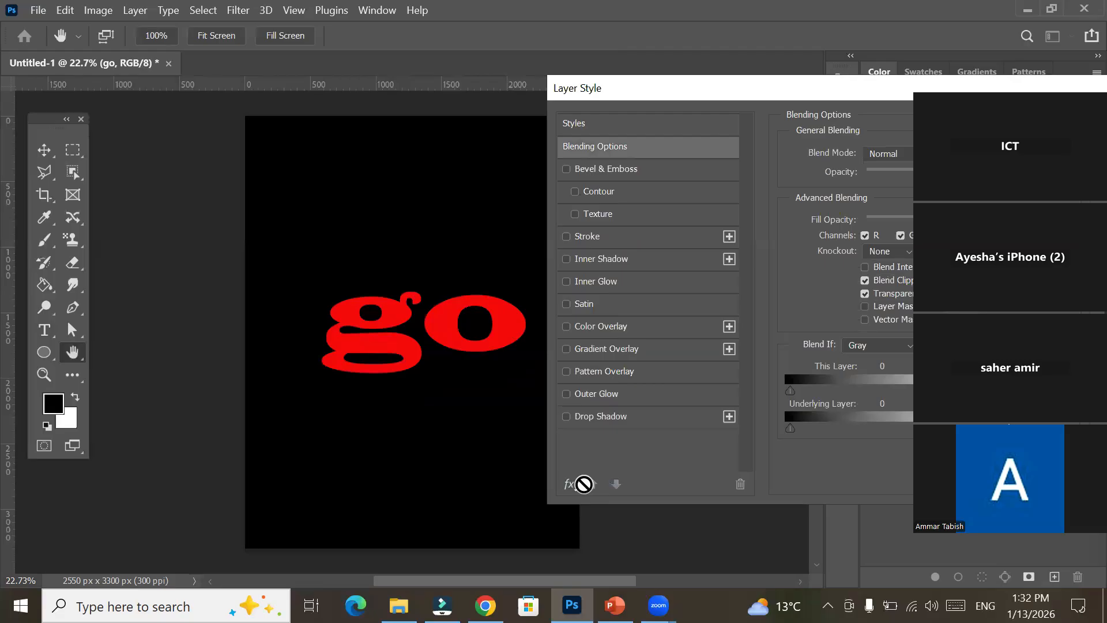
pyautogui.click(615, 396)
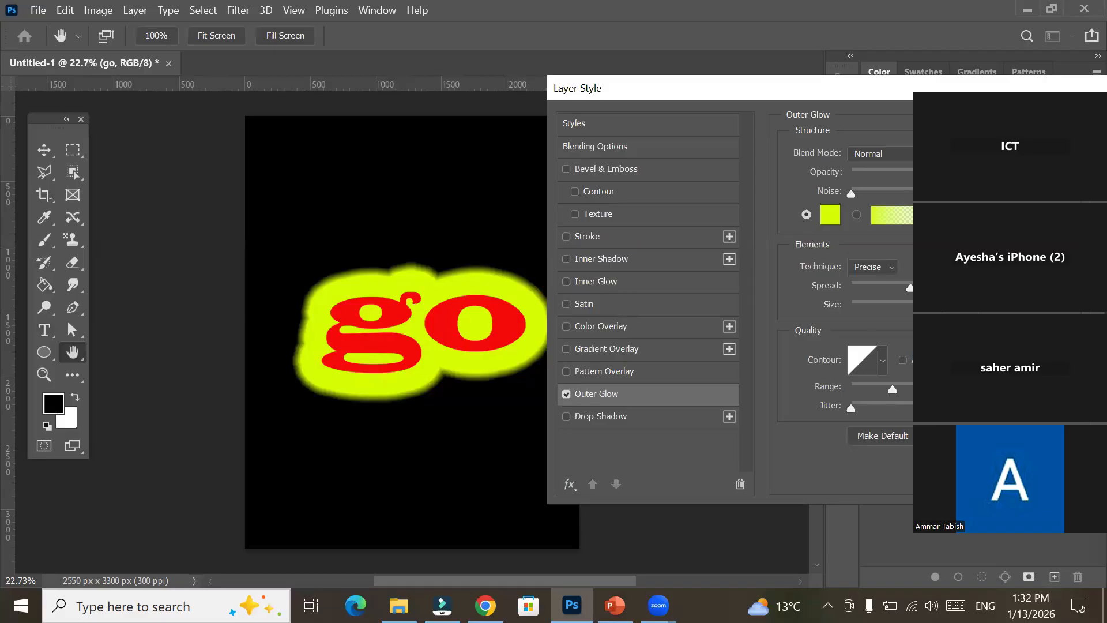
# Set the Outer Glow colour of the text to pale yellow, hex eafe7d.
pyautogui.click(829, 218)
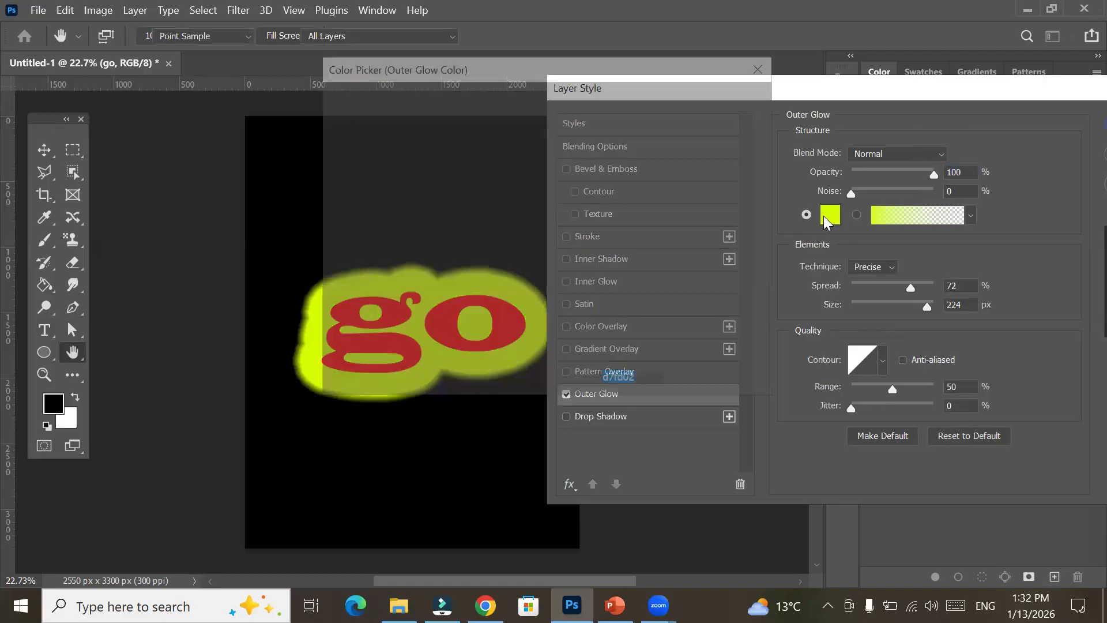
pyautogui.moveTo(535, 109); pyautogui.dragTo(438, 106)
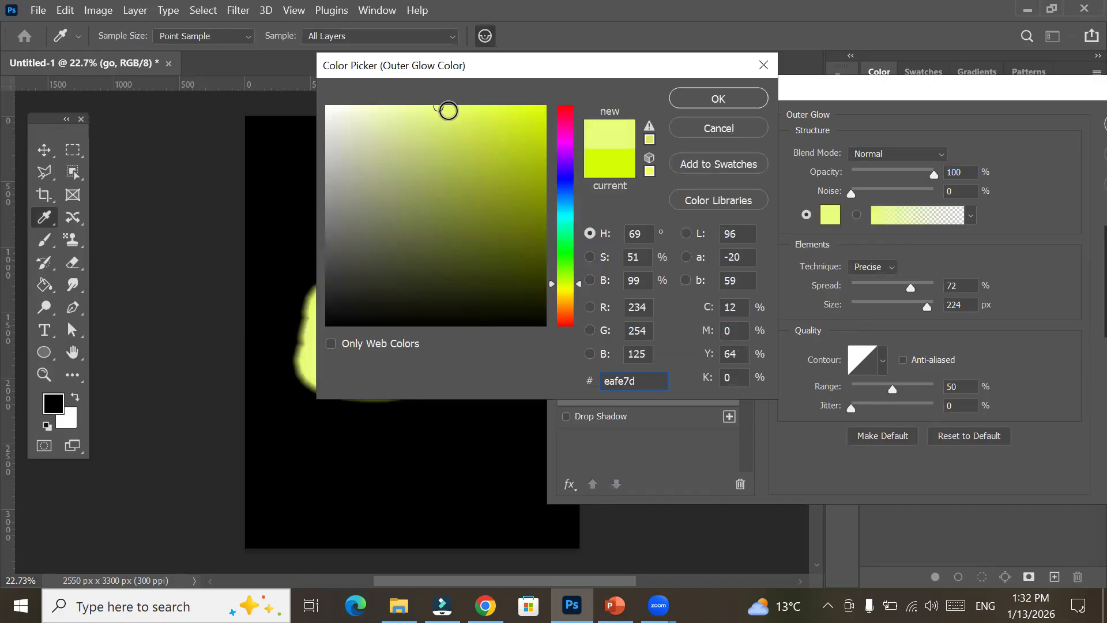
pyautogui.click(732, 99)
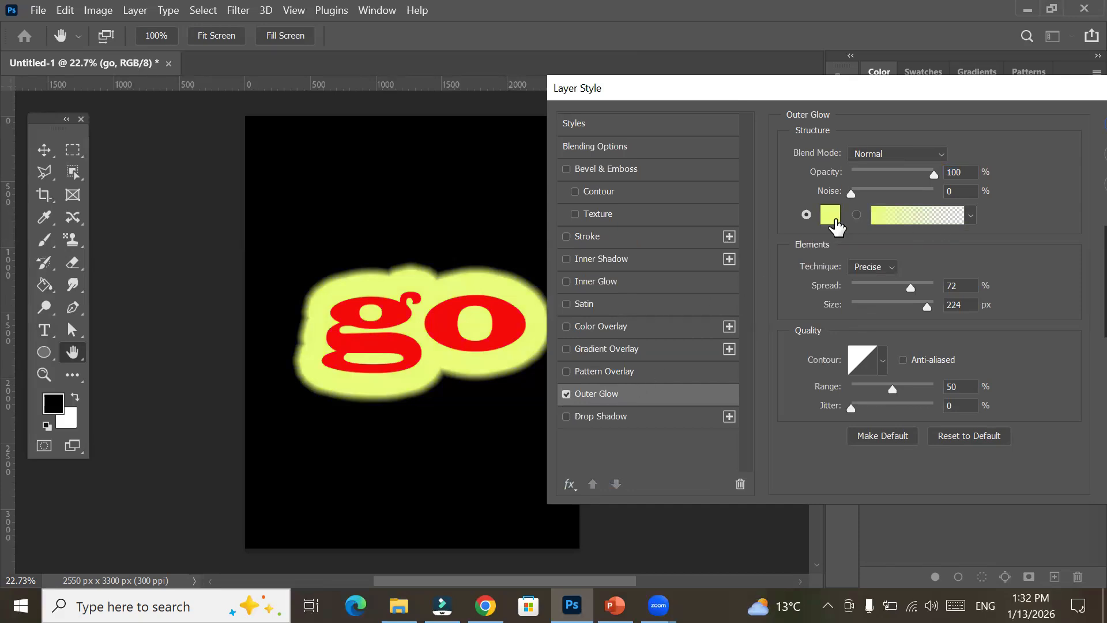
# Change the Outer Glow colour to a bright, saturated yellow-green.
pyautogui.click(831, 215)
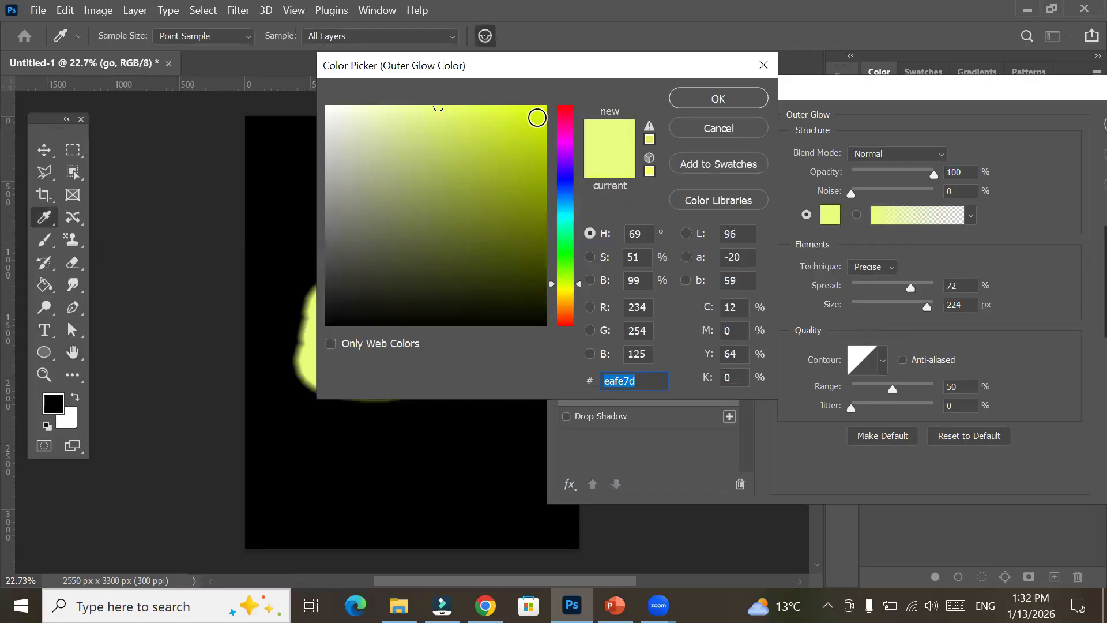
pyautogui.click(540, 114)
pyautogui.click(694, 99)
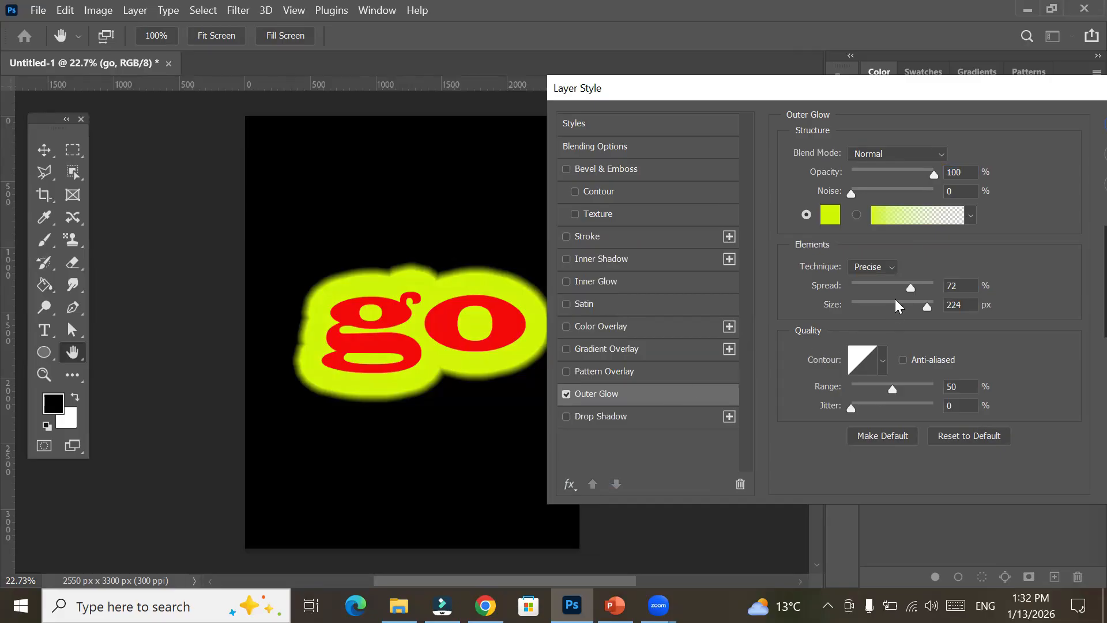
# Set the Outer Glow's spread to 0% and its size to 65 px.
pyautogui.moveTo(908, 288); pyautogui.dragTo(851, 287)
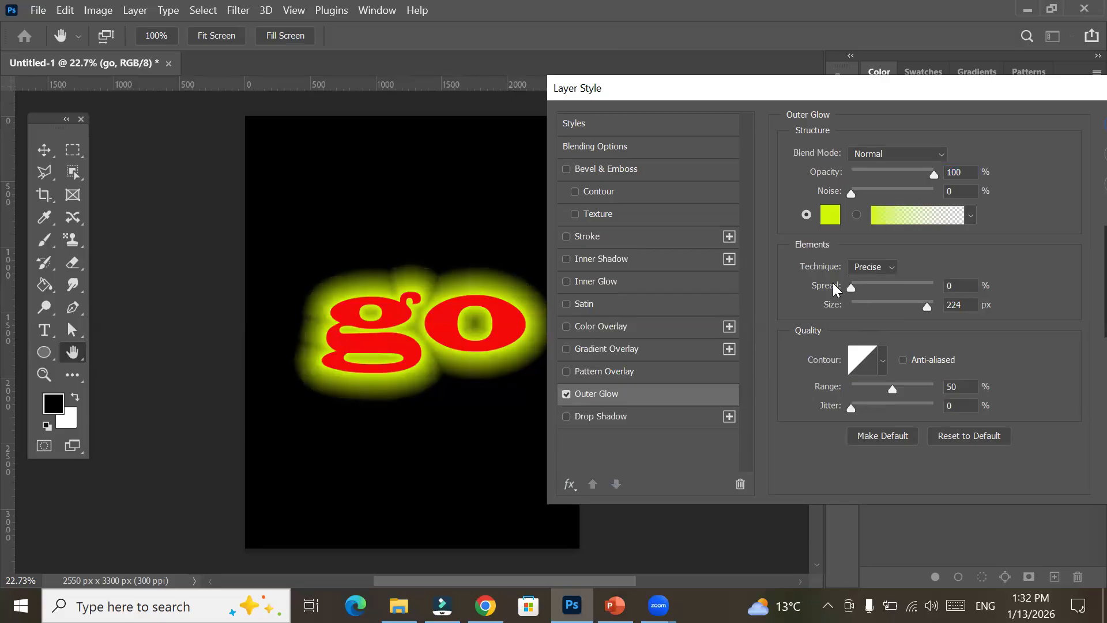
pyautogui.click(828, 288)
pyautogui.moveTo(927, 305); pyautogui.dragTo(877, 311)
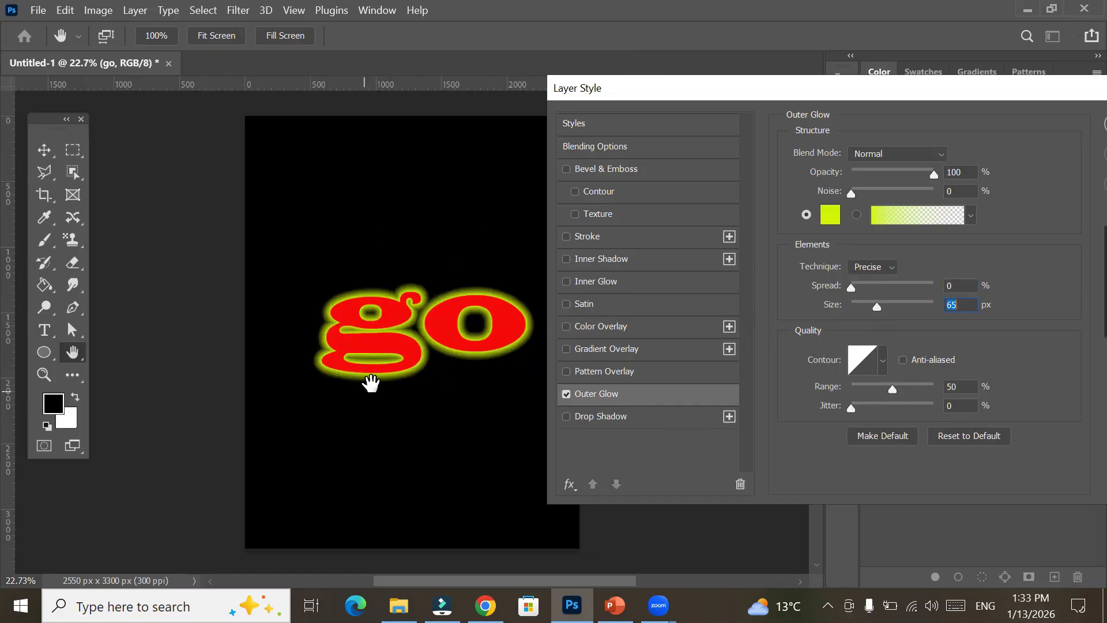
# Choose the straight diagonal contour preset for the Outer Glow and apply the layer style to the text.
pyautogui.press('alt')
pyautogui.click(882, 361)
pyautogui.click(777, 411)
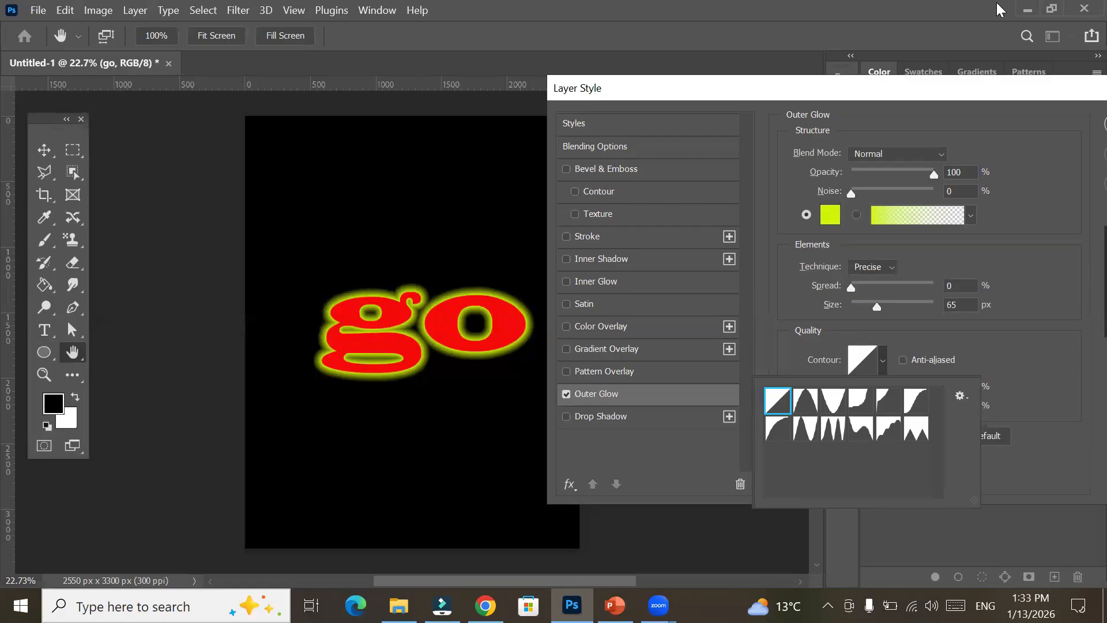
pyautogui.moveTo(1052, 84); pyautogui.dragTo(910, 105)
pyautogui.click(1018, 145)
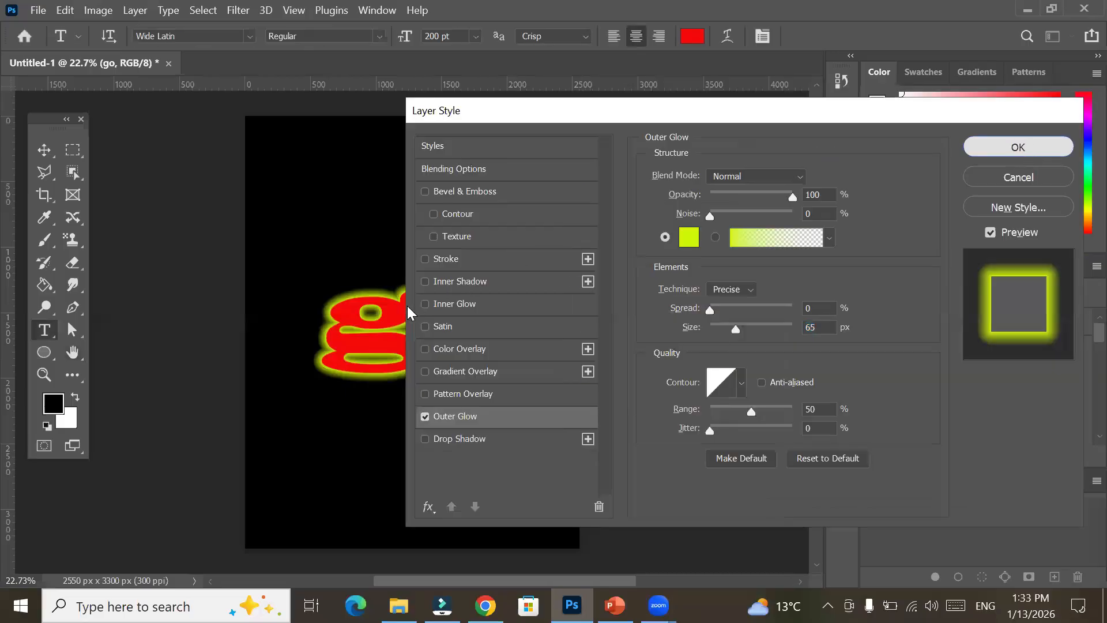
# Reopen the "go" text's Outer Glow settings and move the Layer Style dialog clear of the letter g.
pyautogui.scroll(2, 398, 278)
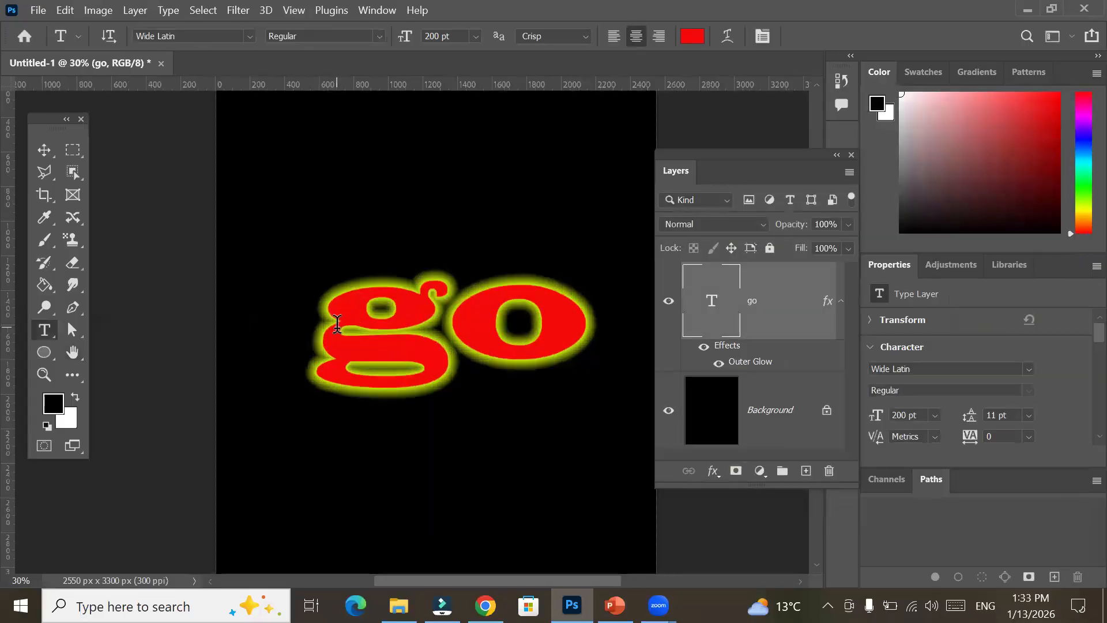
pyautogui.scroll(5, 398, 278)
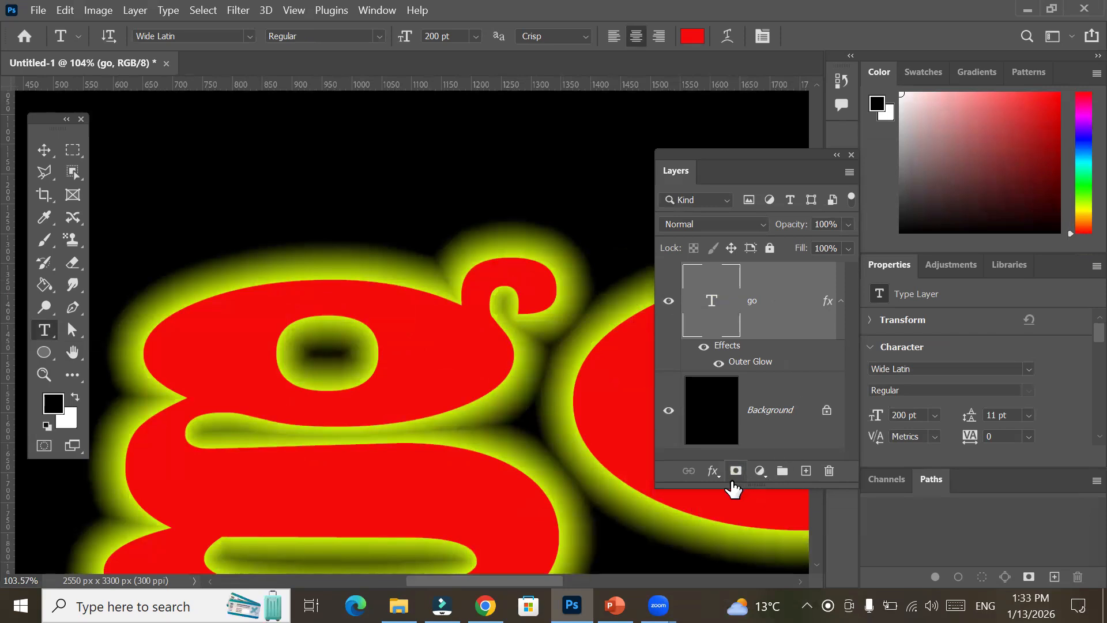
pyautogui.click(713, 471)
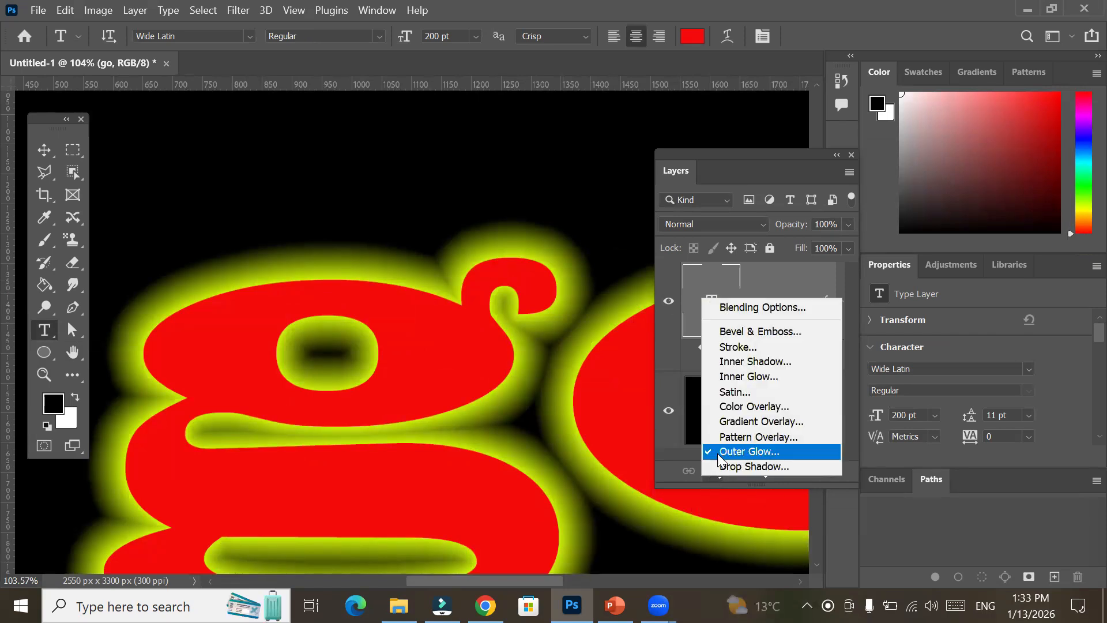
pyautogui.click(718, 452)
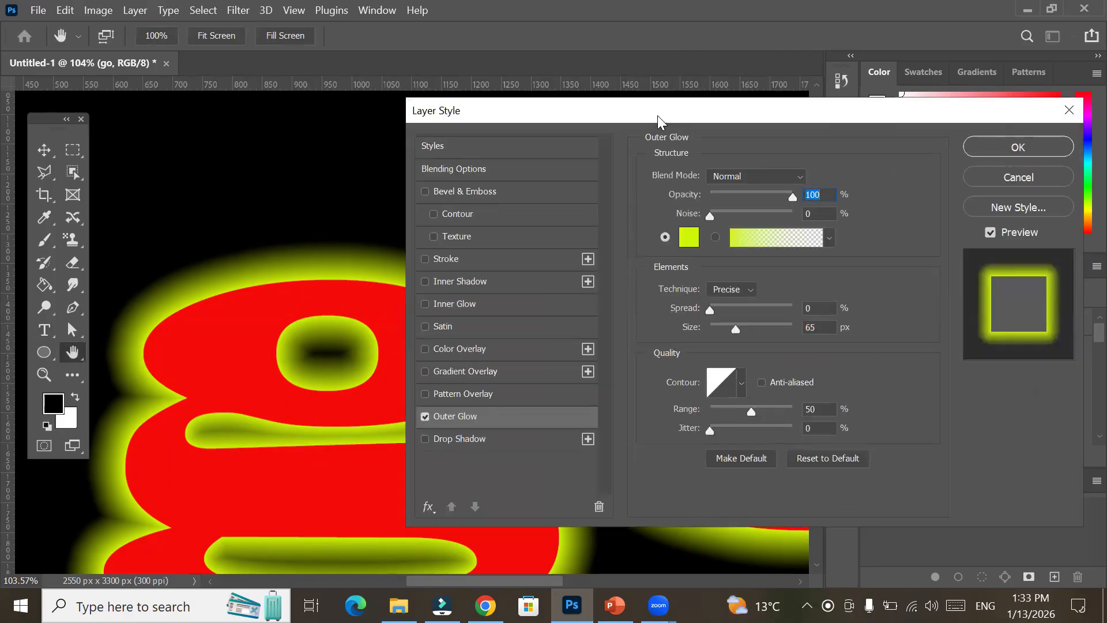
pyautogui.moveTo(657, 116); pyautogui.dragTo(734, 130)
pyautogui.click(592, 431)
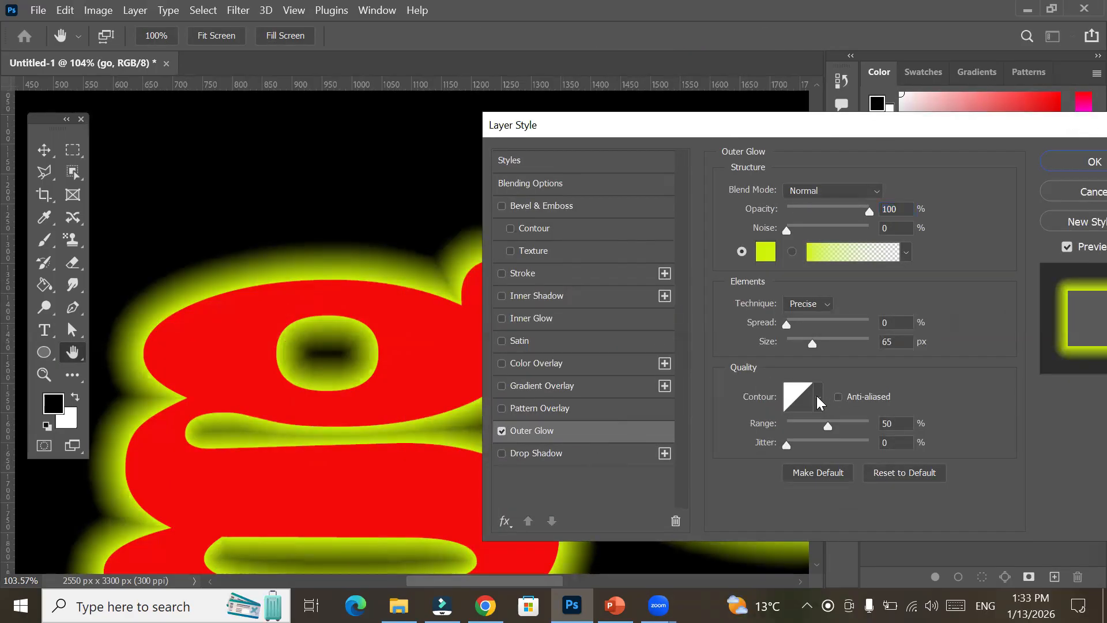
# Try the single-peak contour preset on the "go" text's Outer Glow.
pyautogui.click(818, 397)
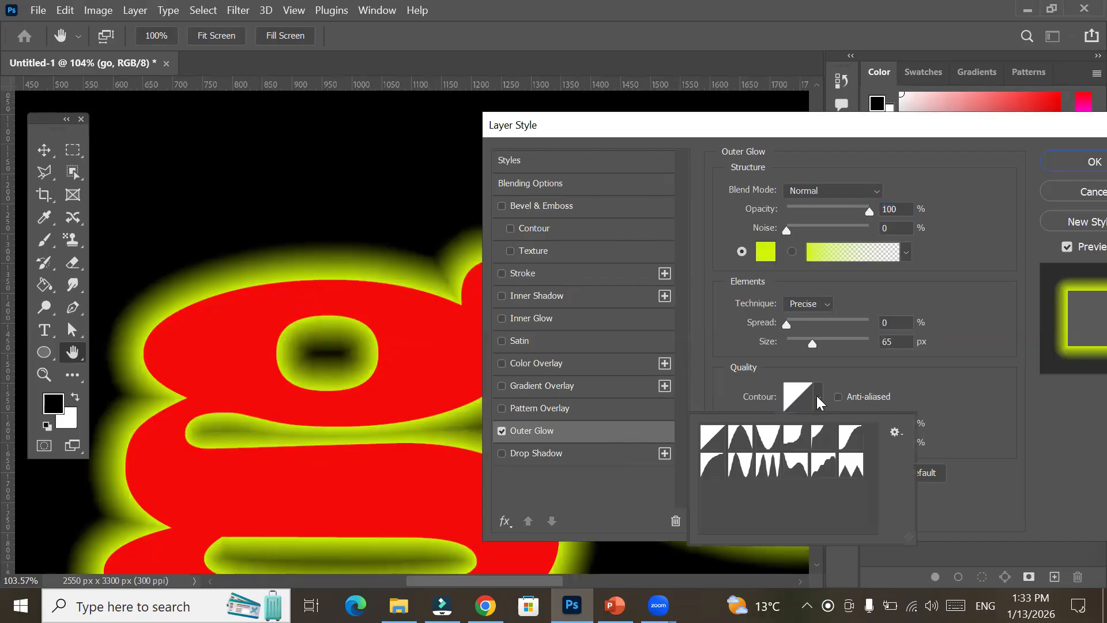
pyautogui.click(741, 438)
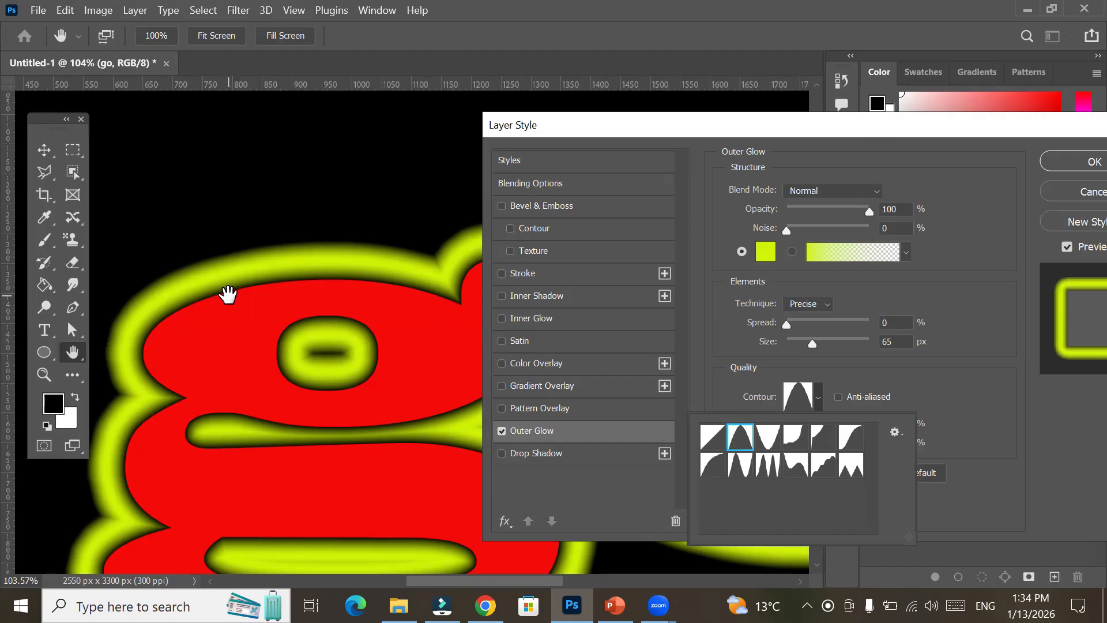
pyautogui.click(628, 132)
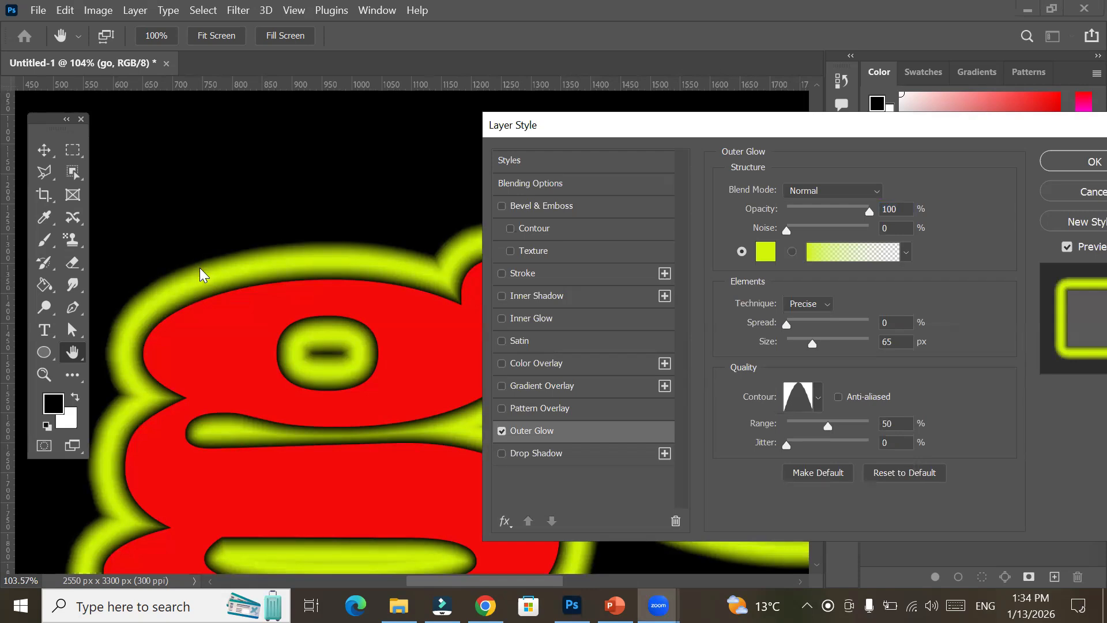
# Try the valley-shaped, deep cove, shallow cove and S-curve contour presets one after another on the Outer Glow.
pyautogui.click(818, 400)
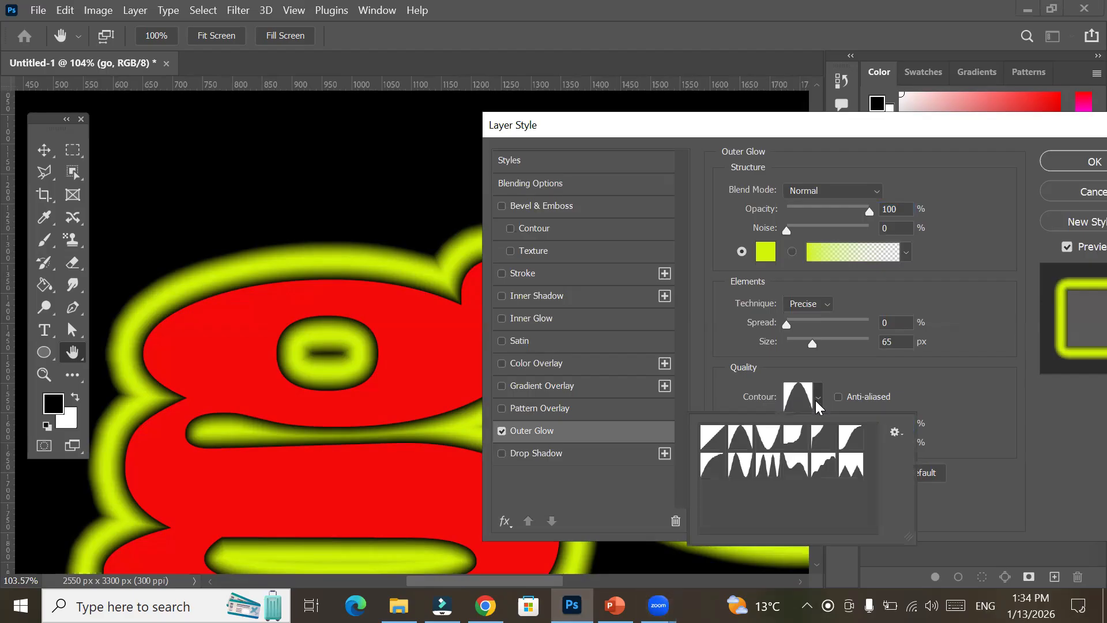
pyautogui.click(763, 440)
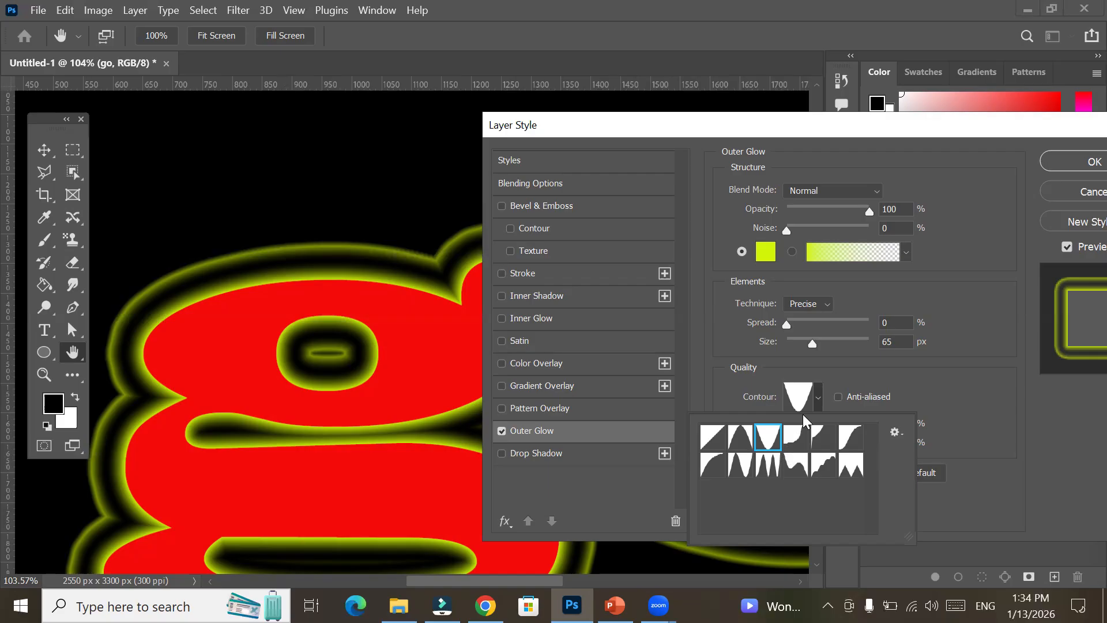
pyautogui.click(796, 439)
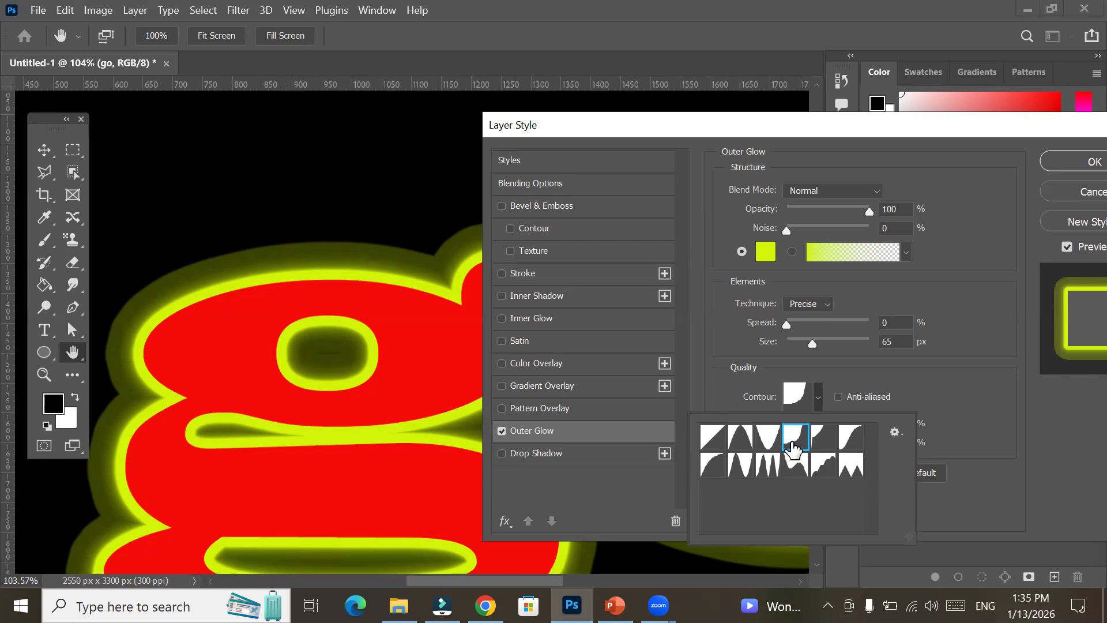
pyautogui.click(821, 439)
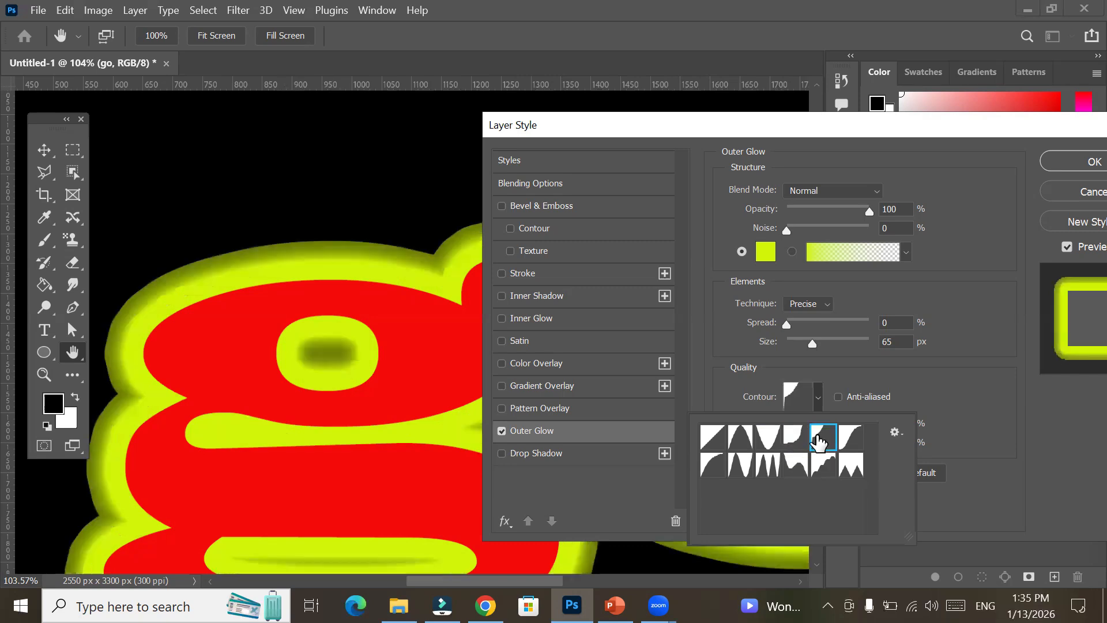
pyautogui.click(851, 439)
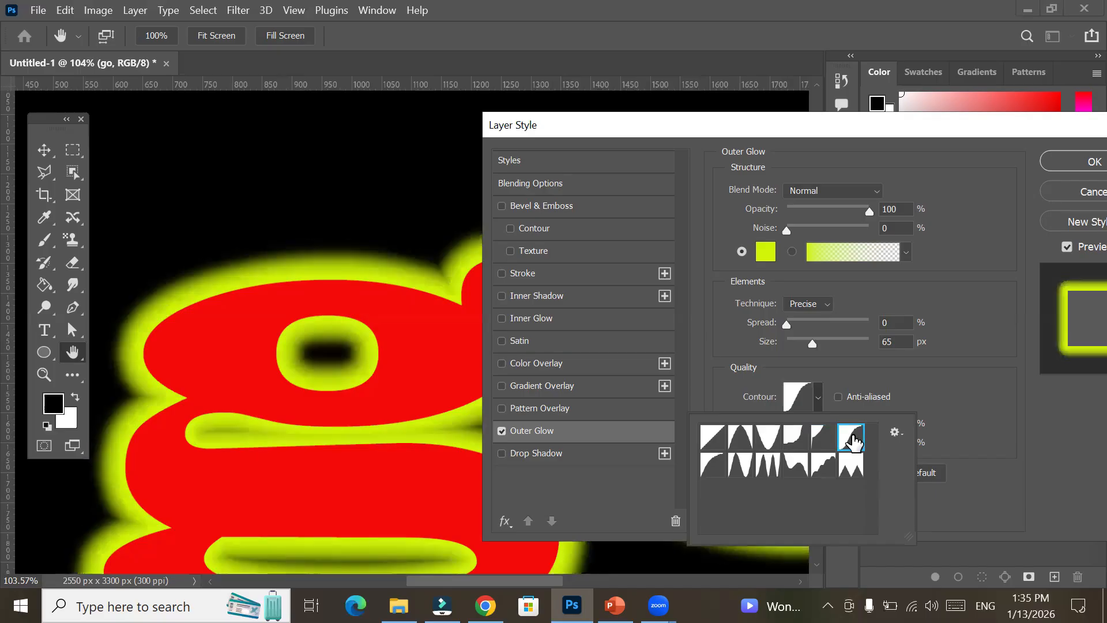
# Try the half-round, Ring, Ring - Double and rolling slope contour presets on the Outer Glow.
pyautogui.click(715, 472)
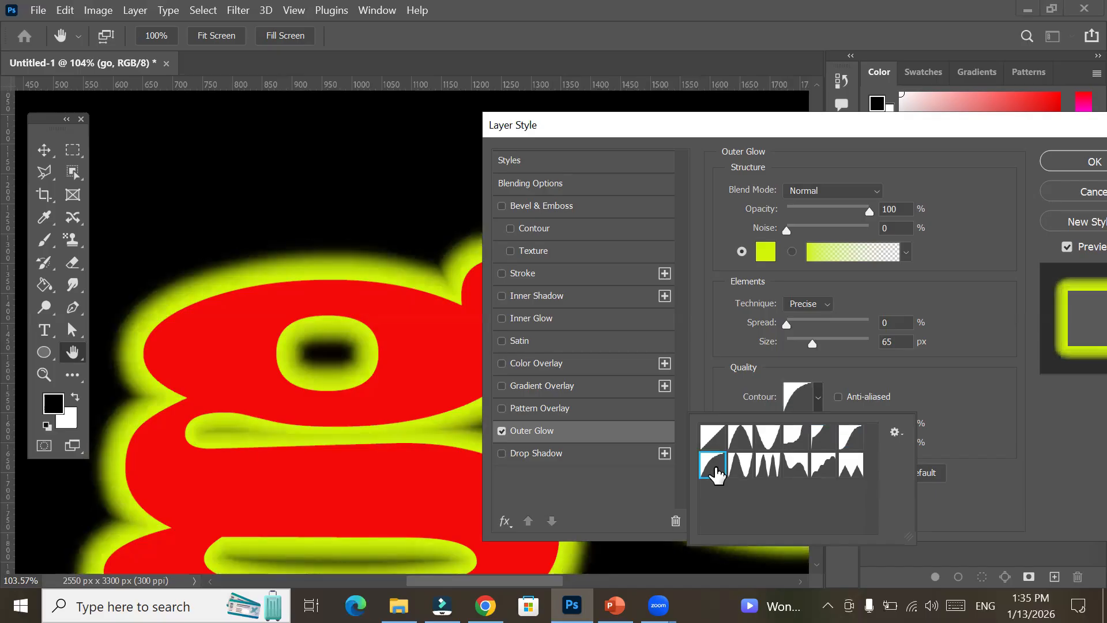
pyautogui.click(739, 469)
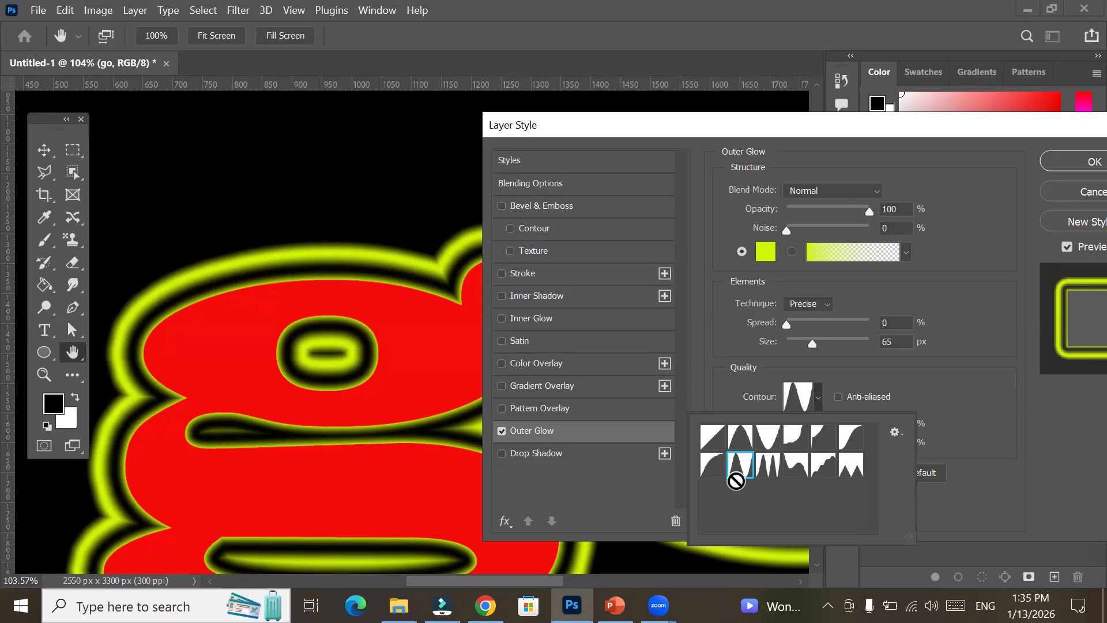
pyautogui.click(769, 466)
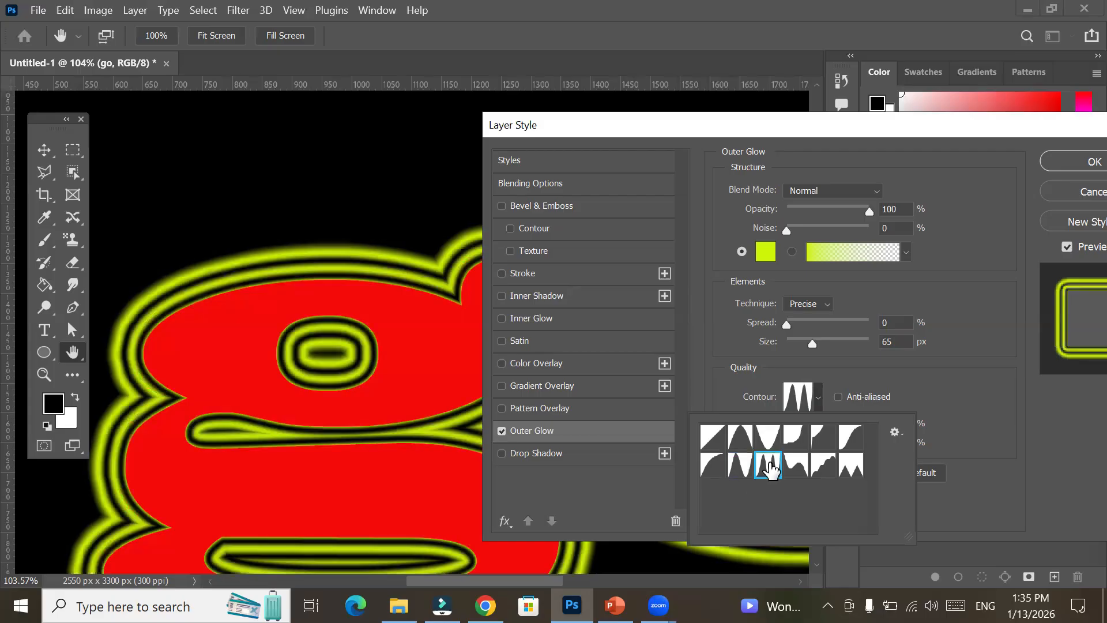
pyautogui.click(795, 466)
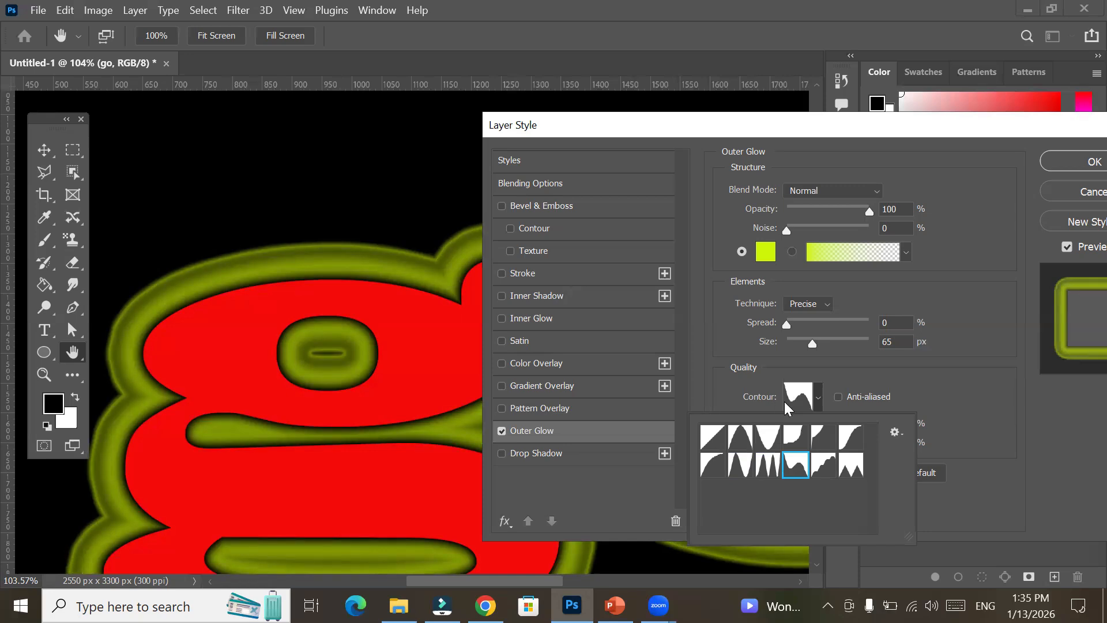
# Compare the S-curve, sawtooth, stepped and rolling slope contours on the Outer Glow, ending with Ring - Double.
pyautogui.click(817, 400)
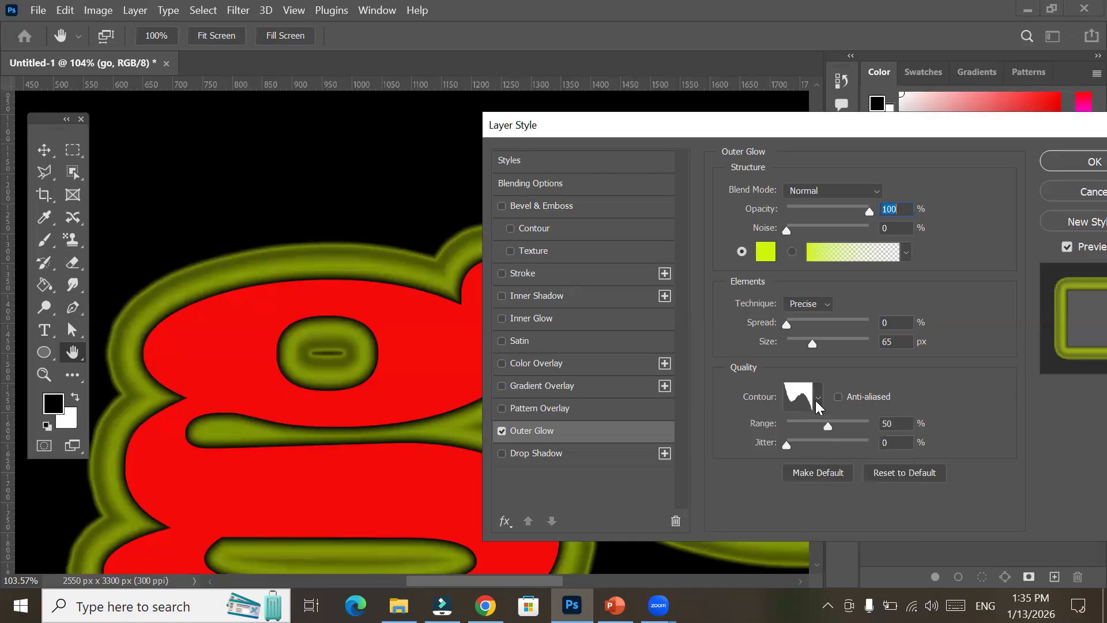
pyautogui.click(820, 400)
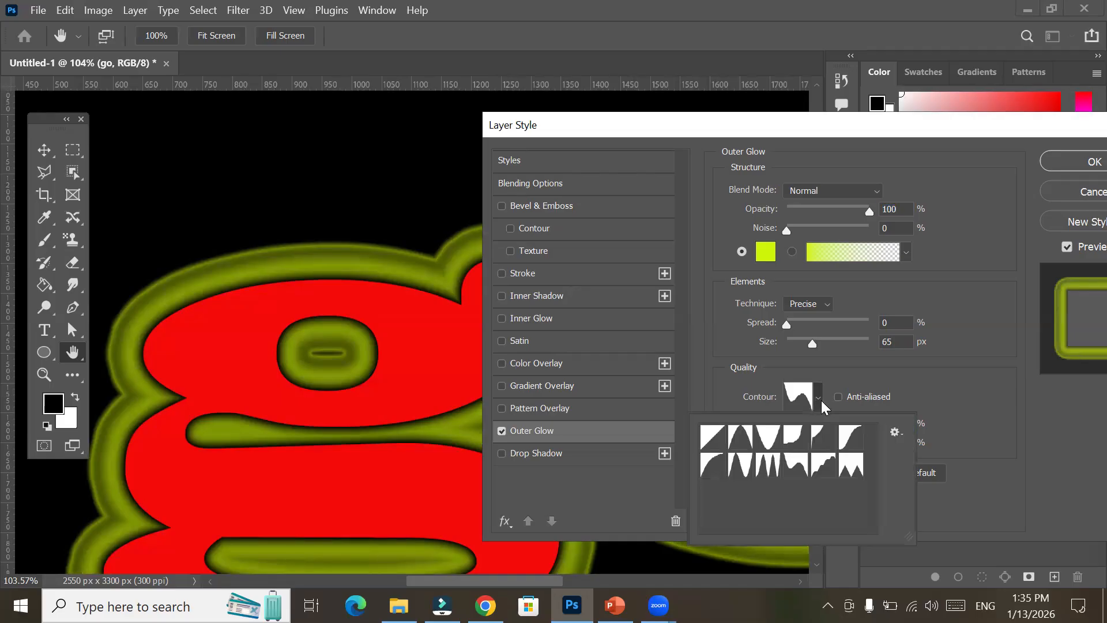
pyautogui.click(849, 445)
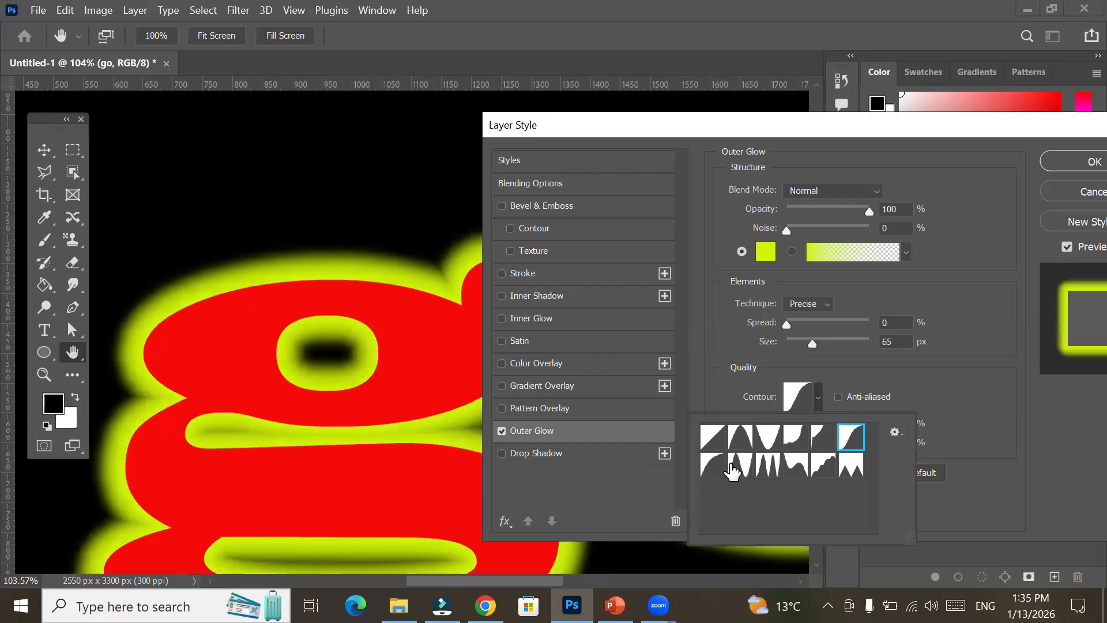
pyautogui.click(848, 470)
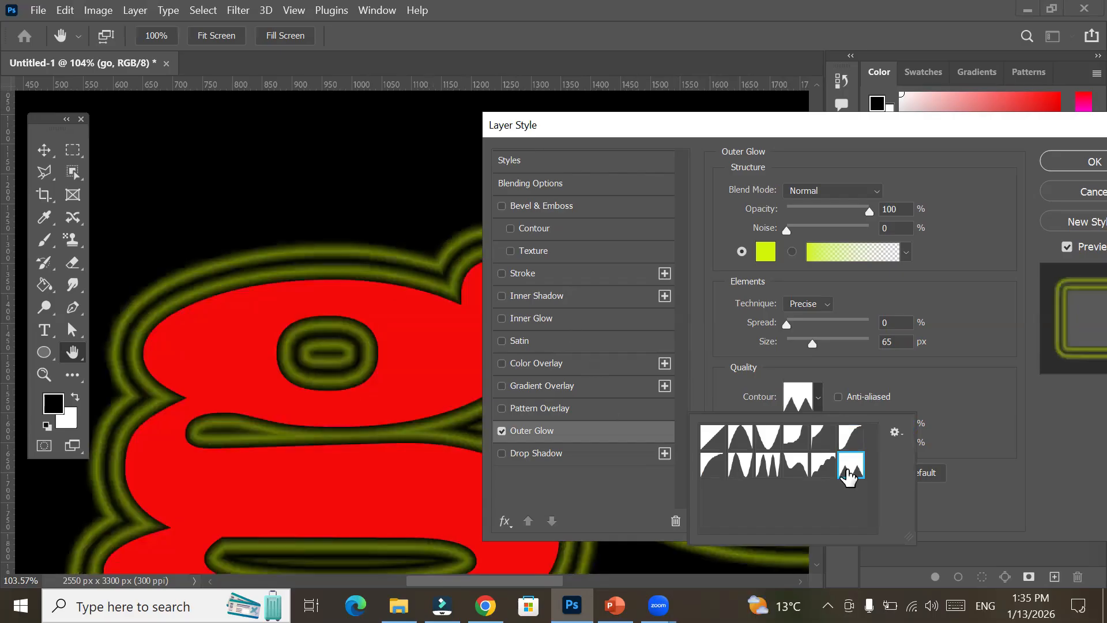
pyautogui.click(823, 470)
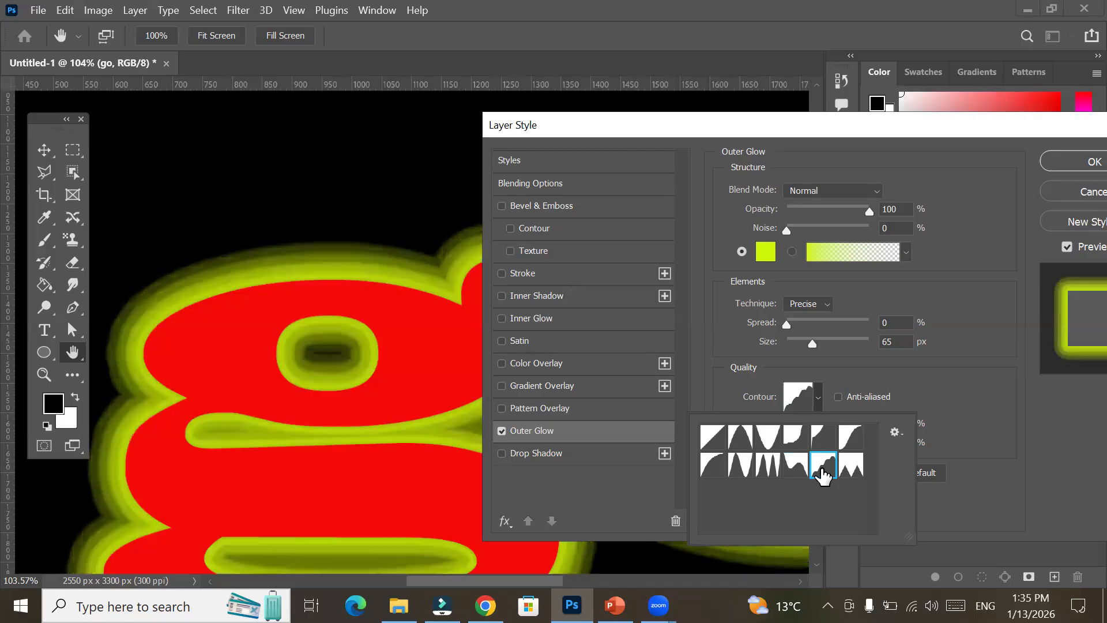
pyautogui.click(797, 470)
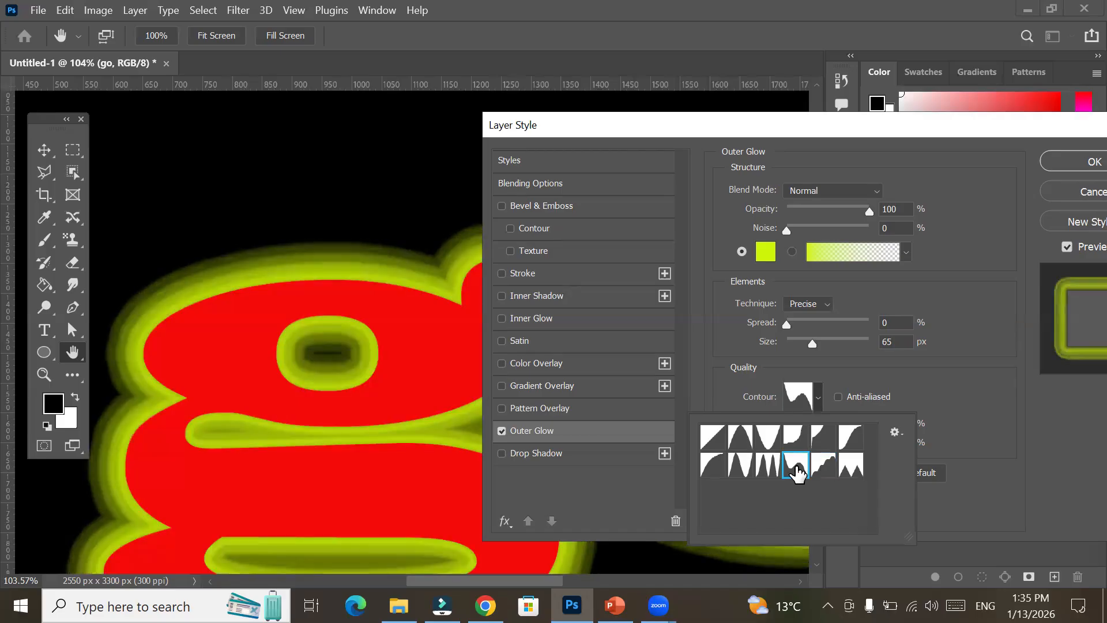
pyautogui.click(764, 466)
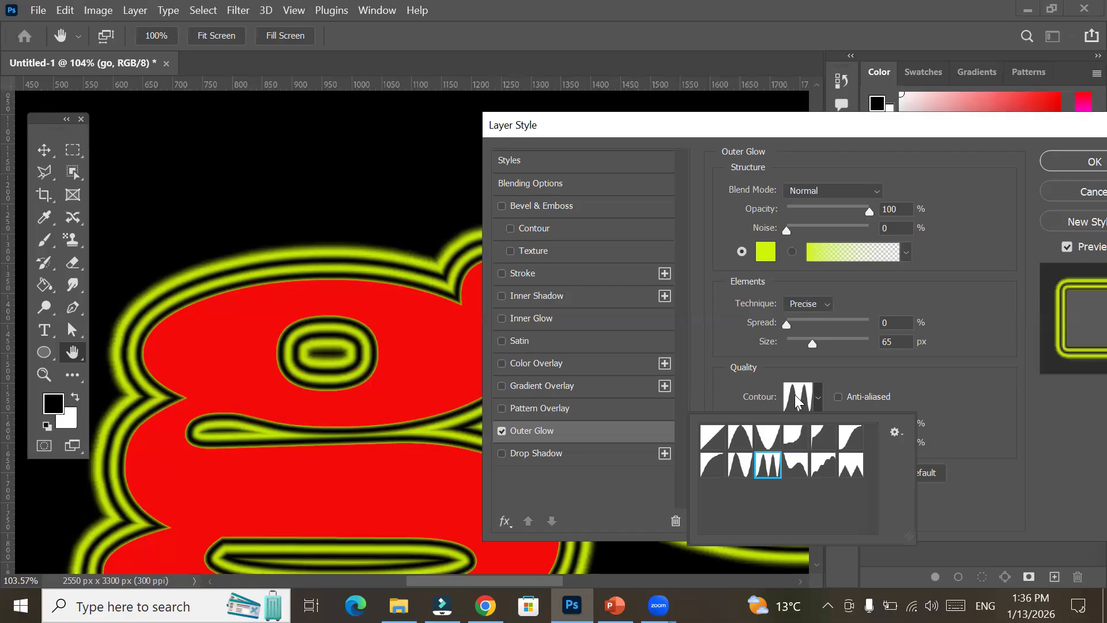
# Cycle the Outer Glow contour through Linear, single peak, valley, deep cove, S-curve, stepped and rolling slope presets.
pyautogui.click(711, 438)
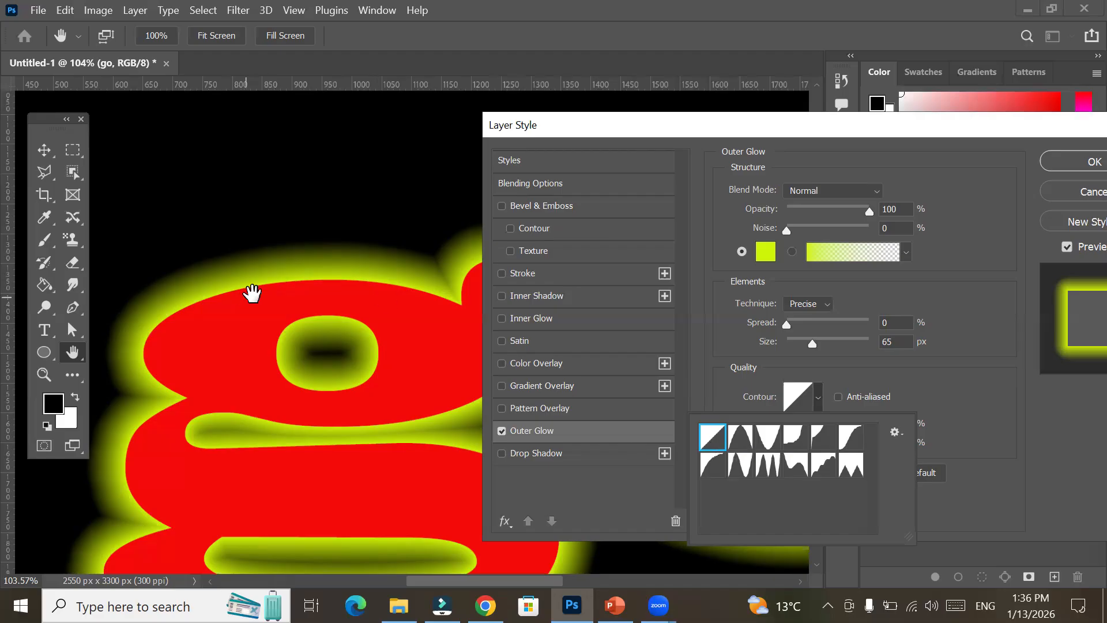
pyautogui.click(748, 440)
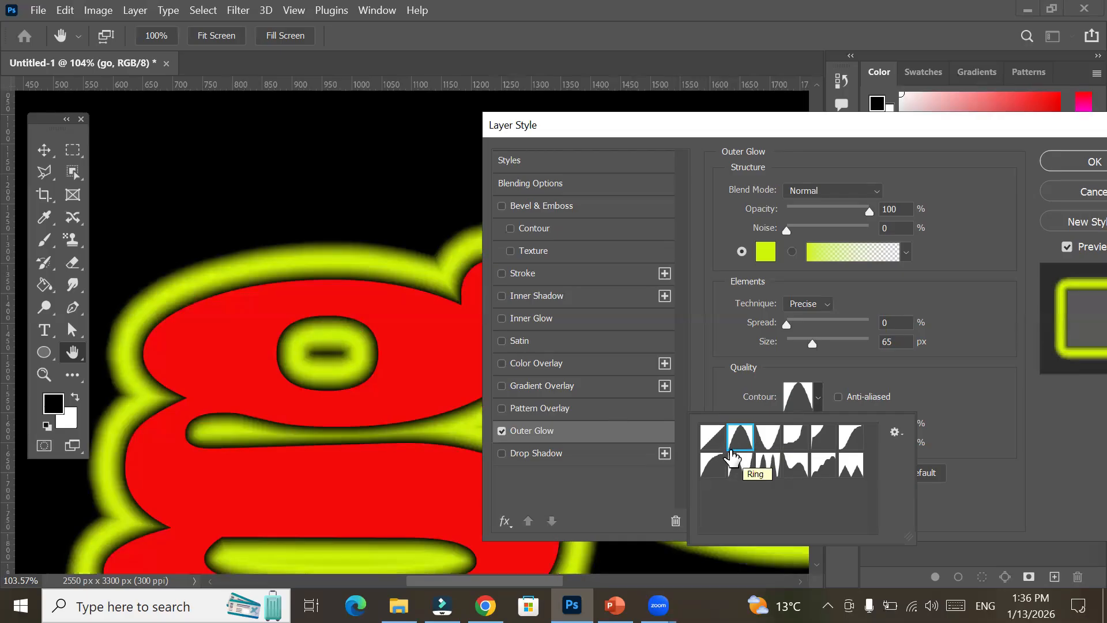
pyautogui.click(757, 441)
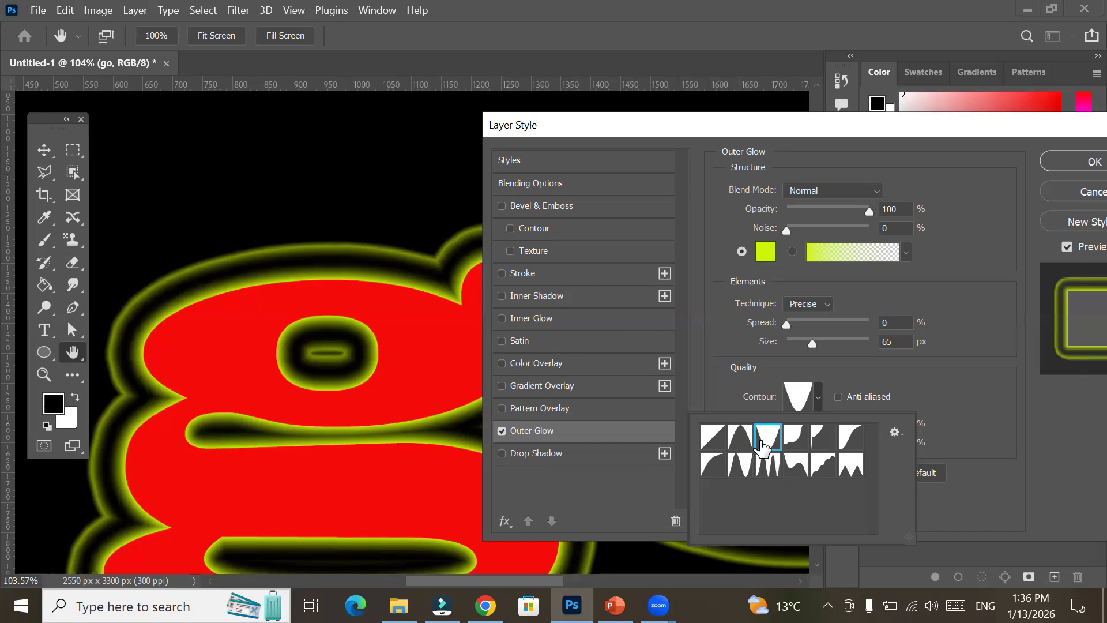
pyautogui.click(794, 441)
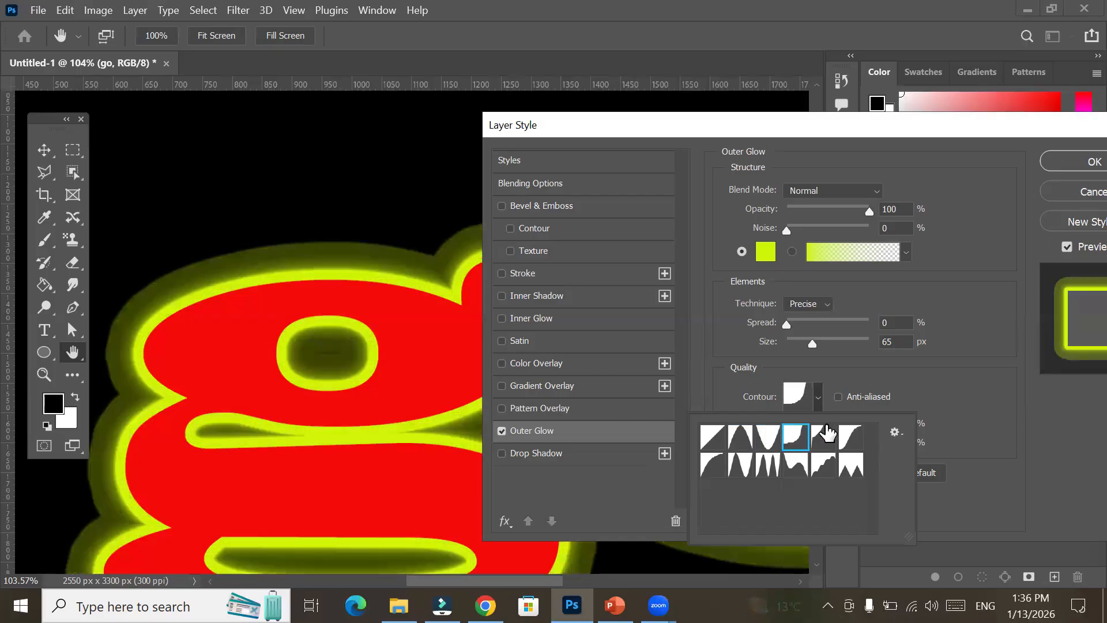
pyautogui.click(850, 438)
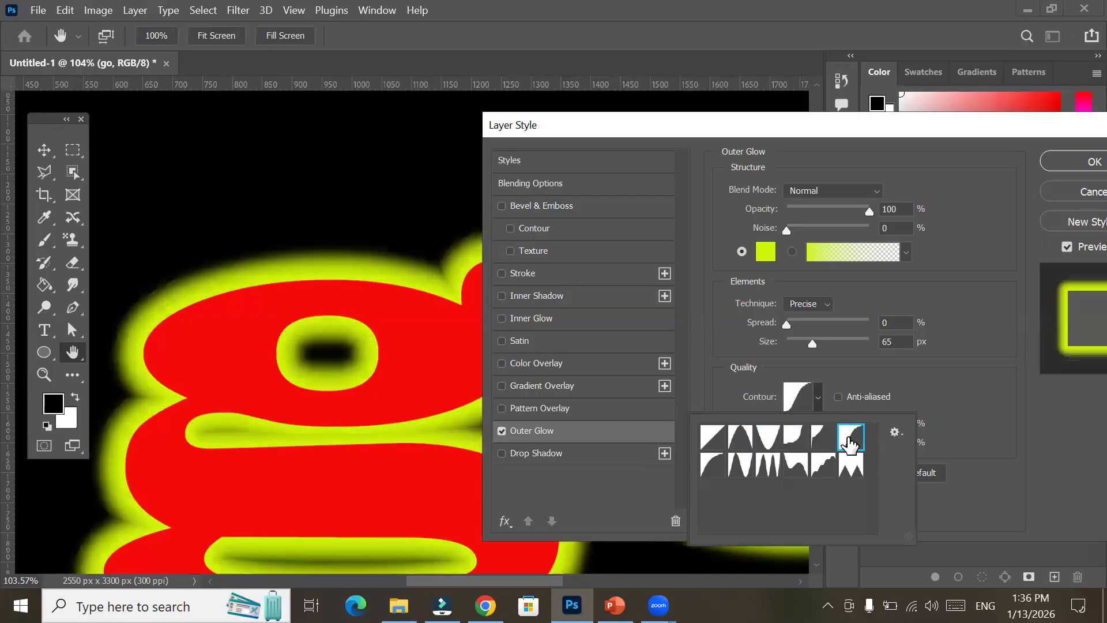
pyautogui.click(818, 467)
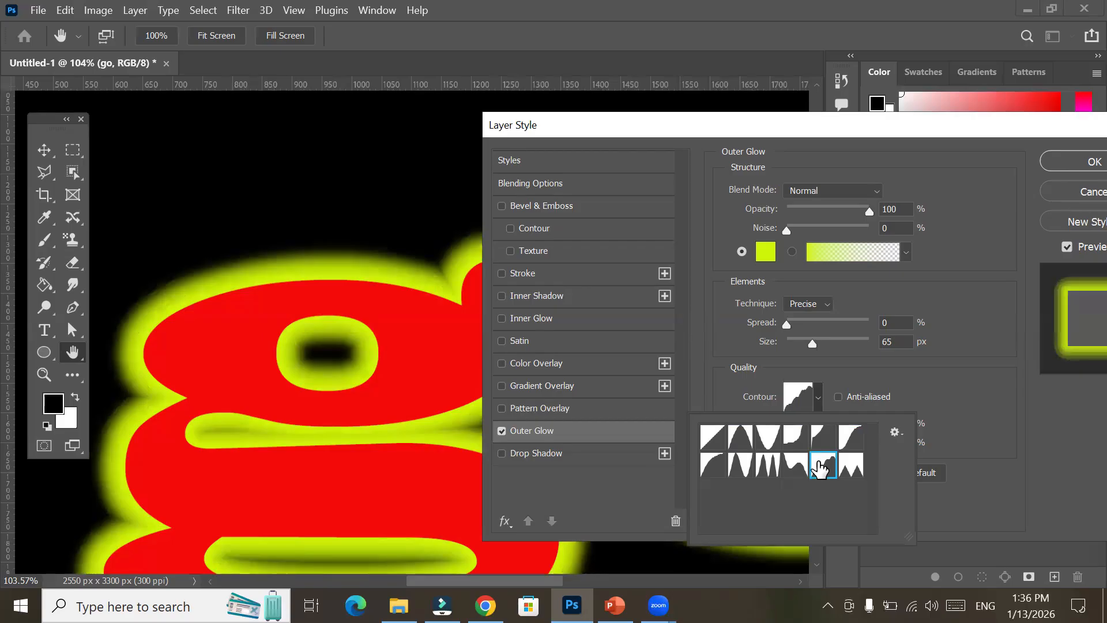
pyautogui.click(798, 467)
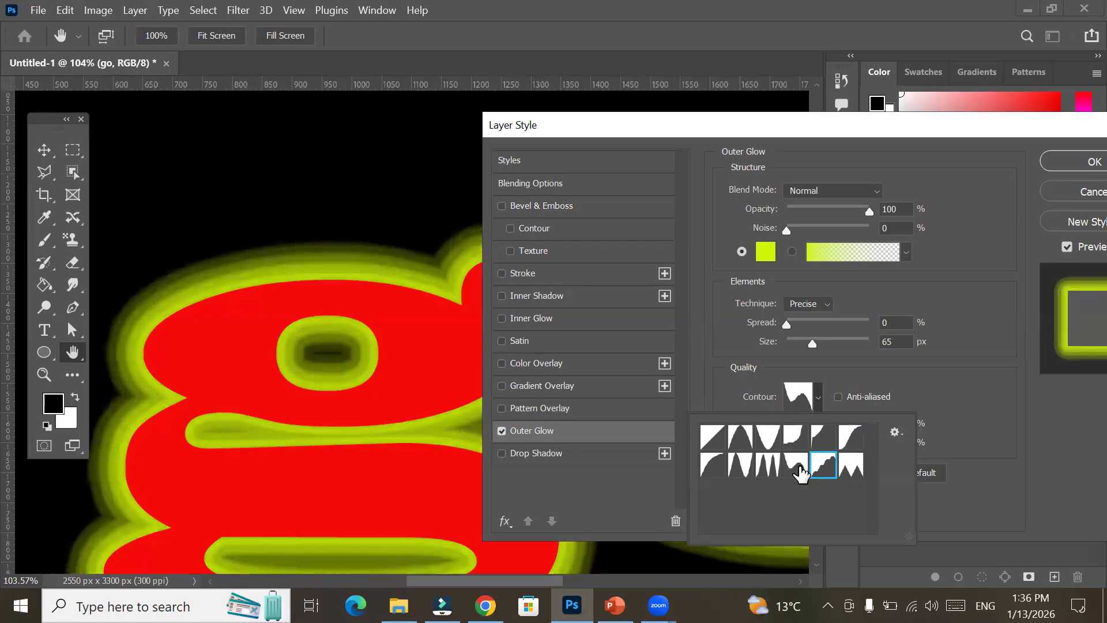
# Try the Ring - Double contour preset, inspect its curve in the Contour Editor and close the editor without changes.
pyautogui.click(767, 468)
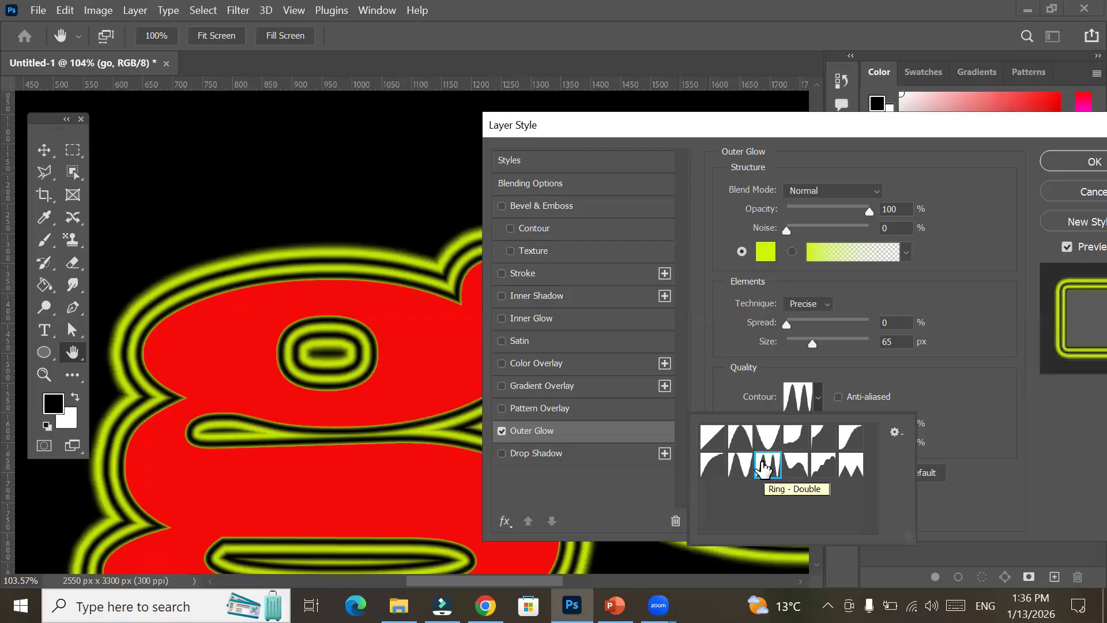
pyautogui.click(787, 395)
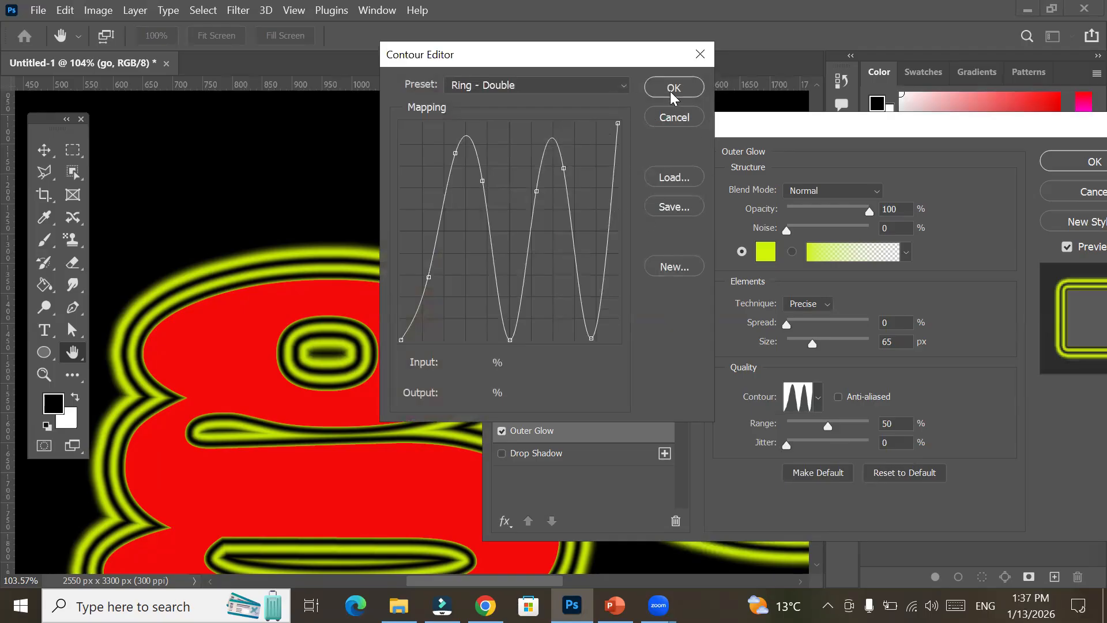
pyautogui.click(694, 123)
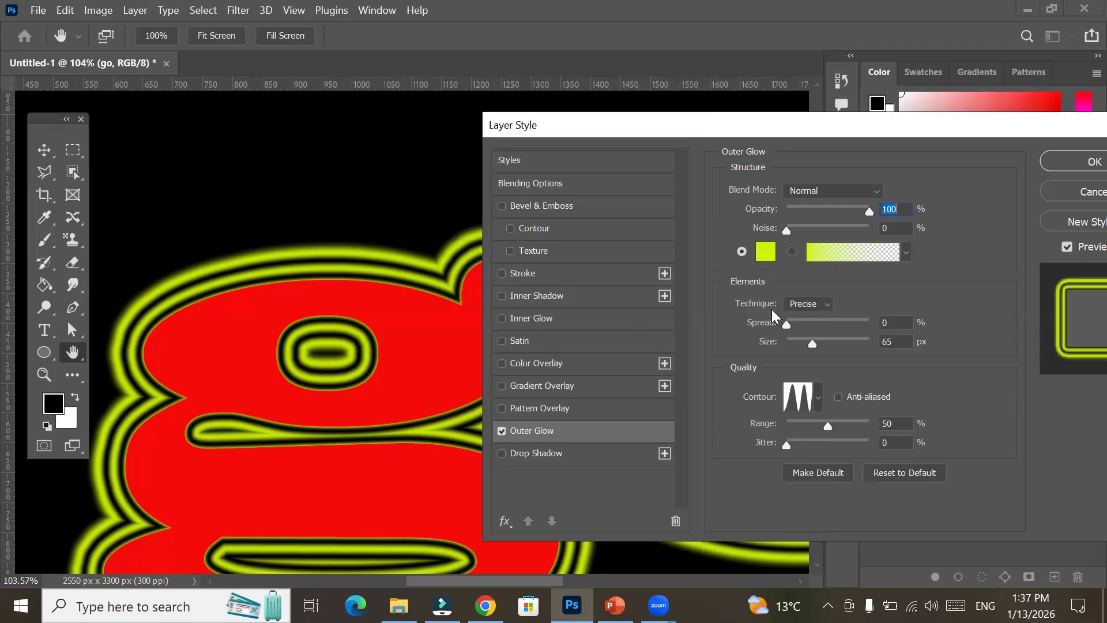
# Compare the Linear contour with the single-peak and valley-shaped presets on the Outer Glow.
pyautogui.click(817, 399)
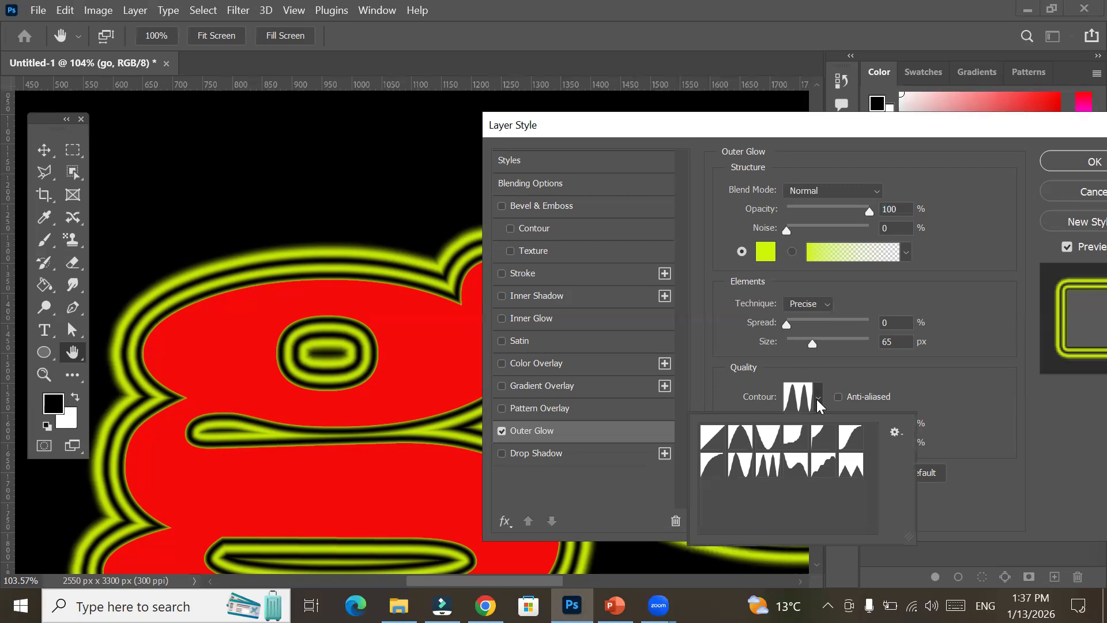
pyautogui.click(711, 438)
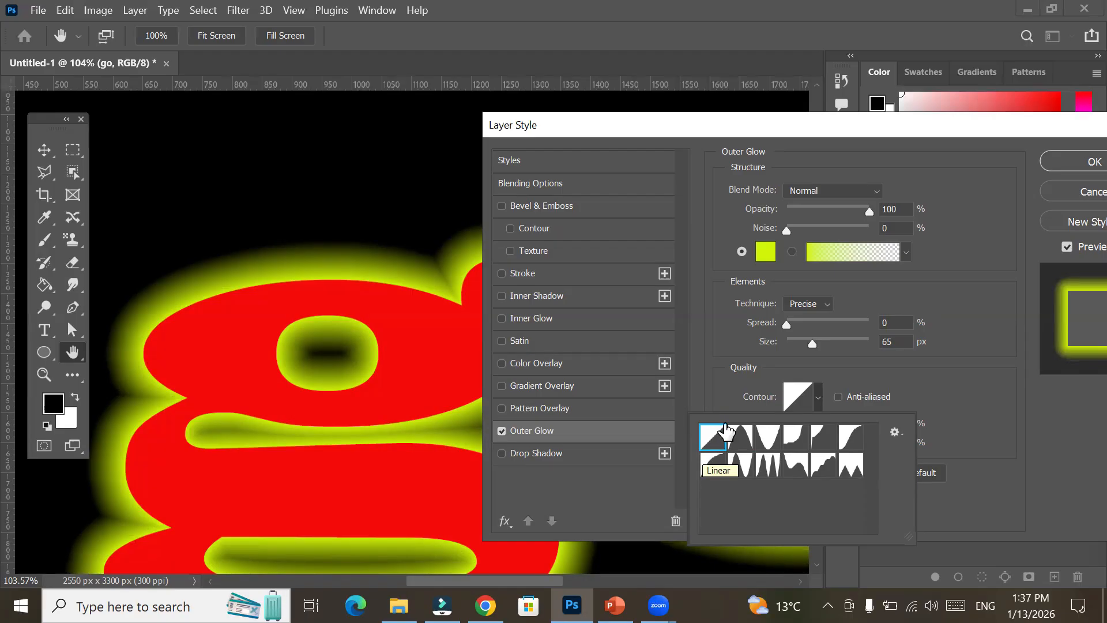
pyautogui.click(739, 441)
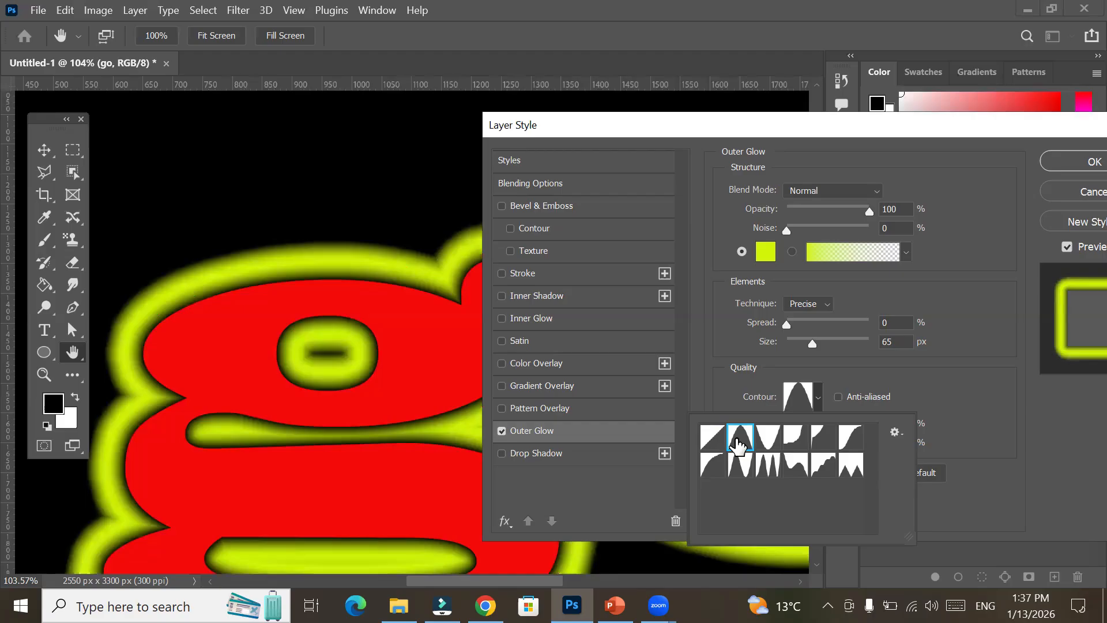
pyautogui.click(762, 441)
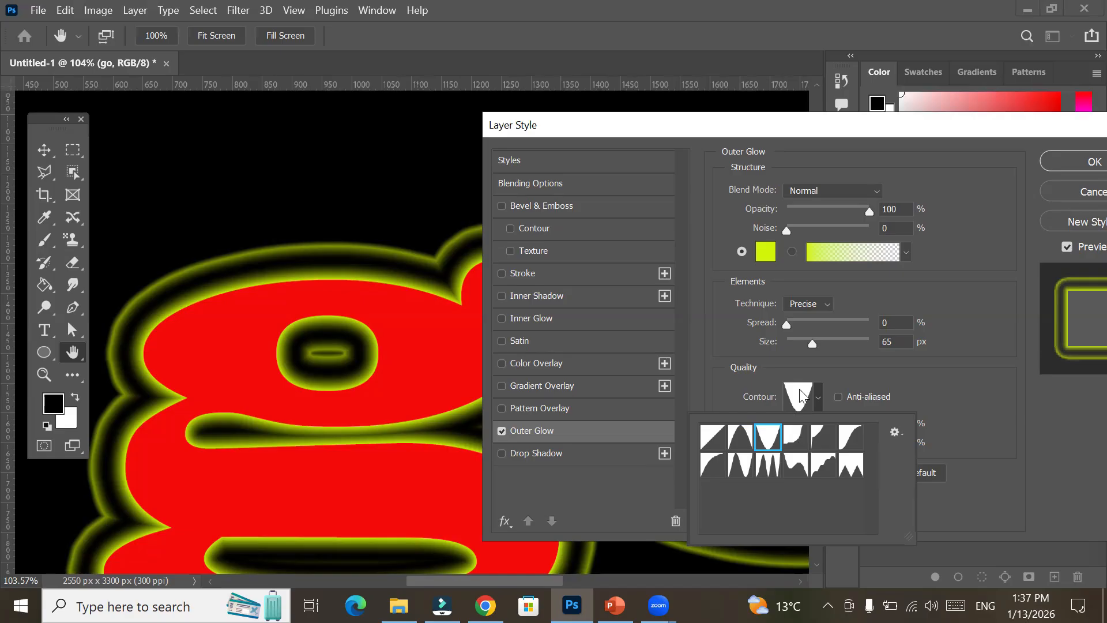
# Set the Outer Glow contour to Linear and open its curve in the Contour Editor.
pyautogui.click(715, 438)
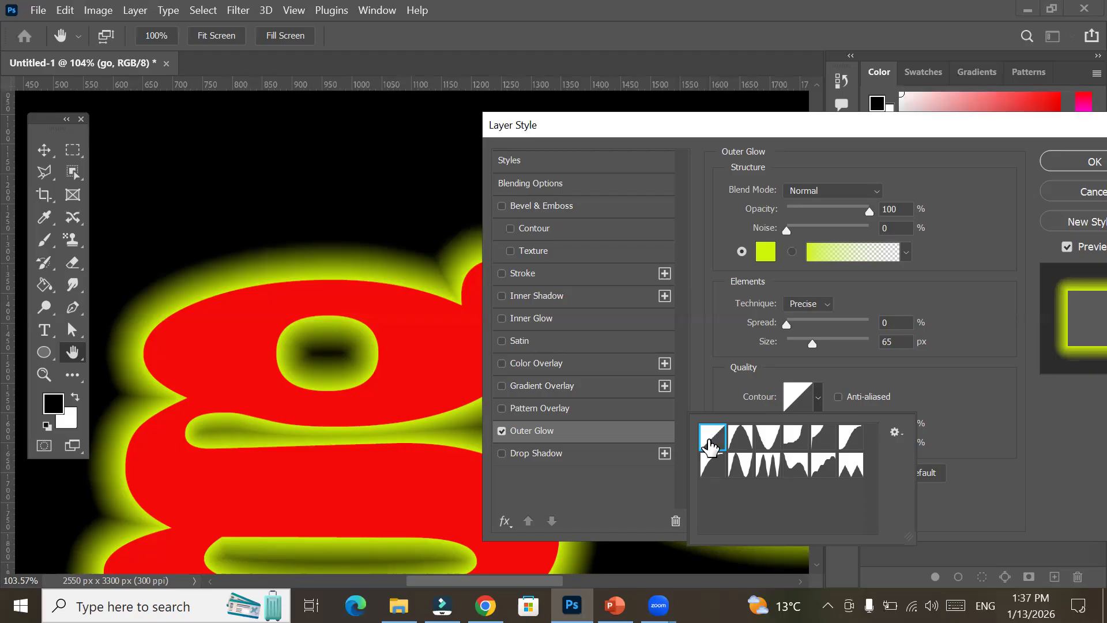
pyautogui.click(802, 396)
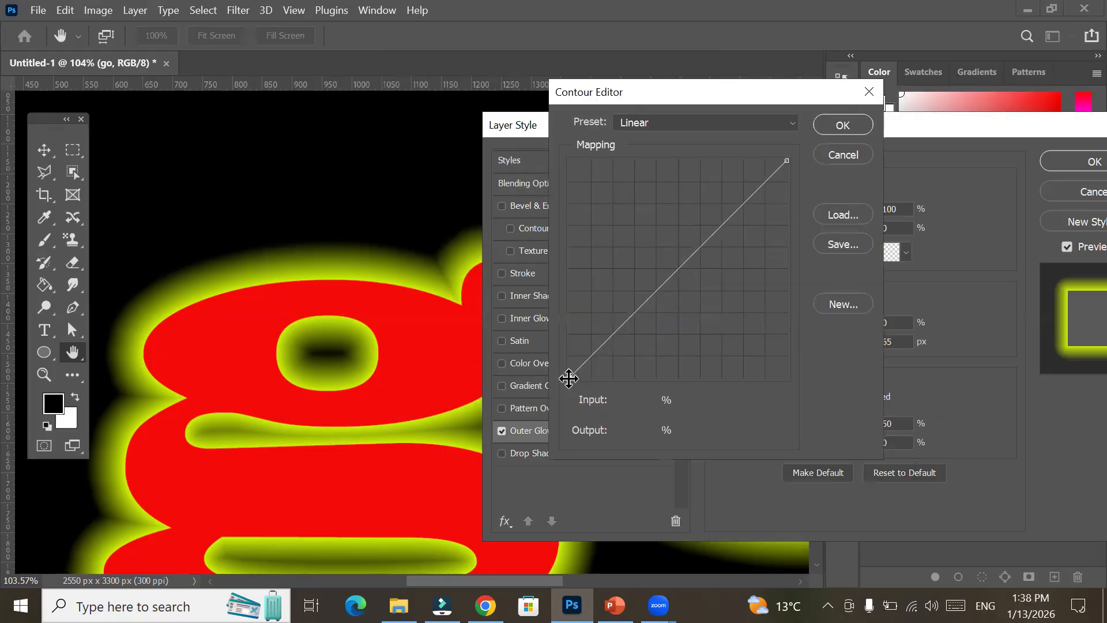
# Invert the linear mapping curve and reshape it into a hump with points at input 61%, output 77% and input 16%, output 0%.
pyautogui.moveTo(787, 160); pyautogui.dragTo(795, 377)
pyautogui.moveTo(573, 376); pyautogui.dragTo(570, 156)
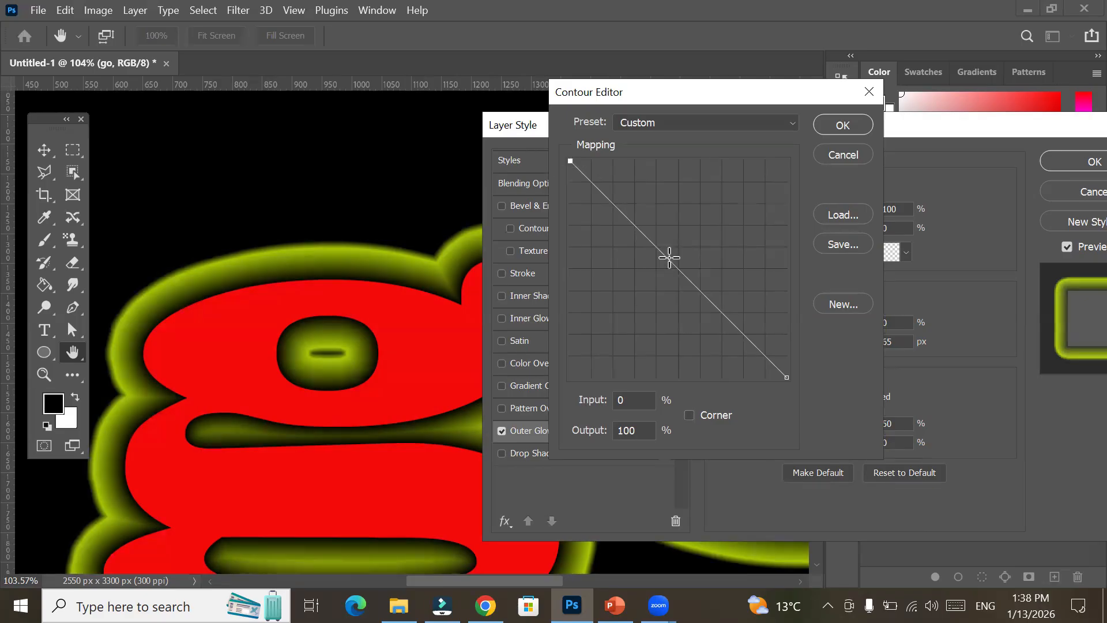
pyautogui.moveTo(670, 257); pyautogui.dragTo(703, 209)
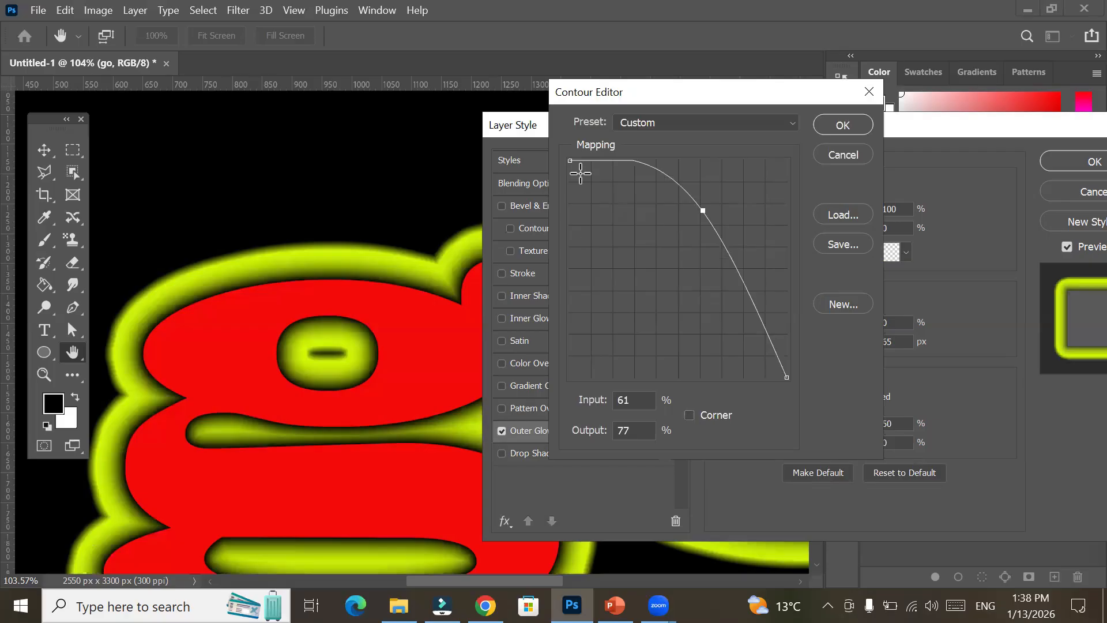
pyautogui.moveTo(570, 162); pyautogui.dragTo(603, 378)
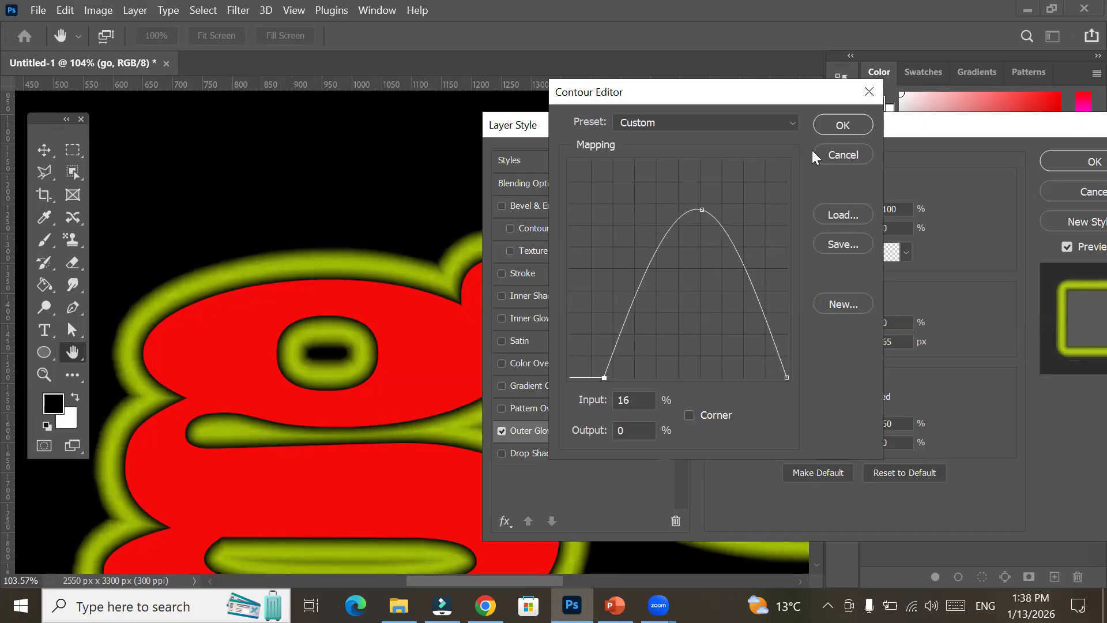
# Compare the Cone, Cone - Inverted, Cove - Deep and Ring presets on the glow within the Contour Editor.
pyautogui.click(794, 119)
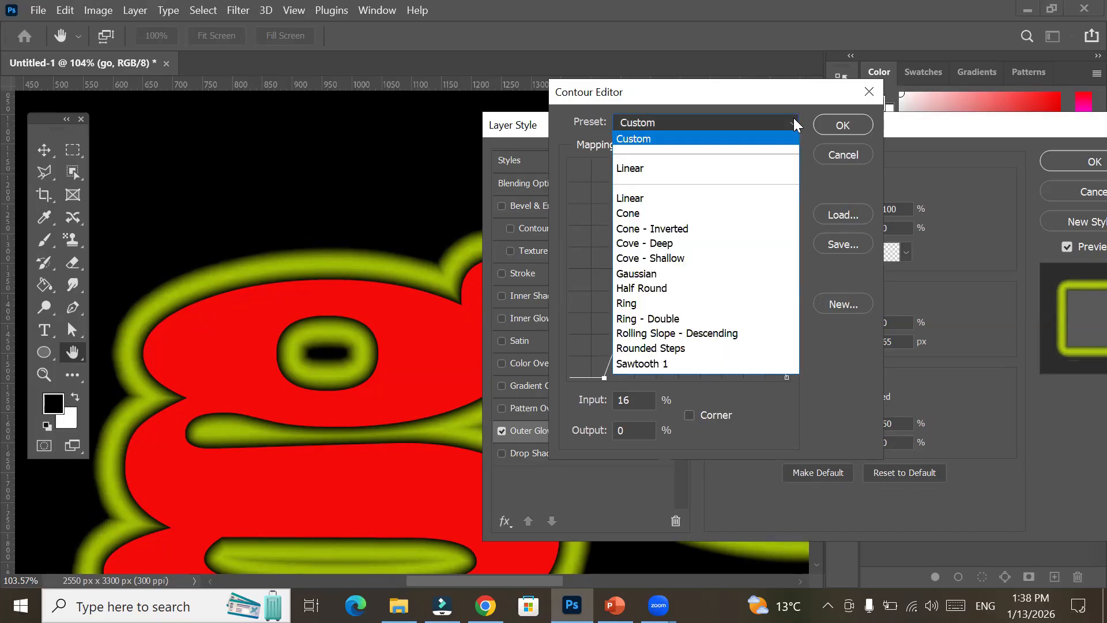
pyautogui.click(645, 218)
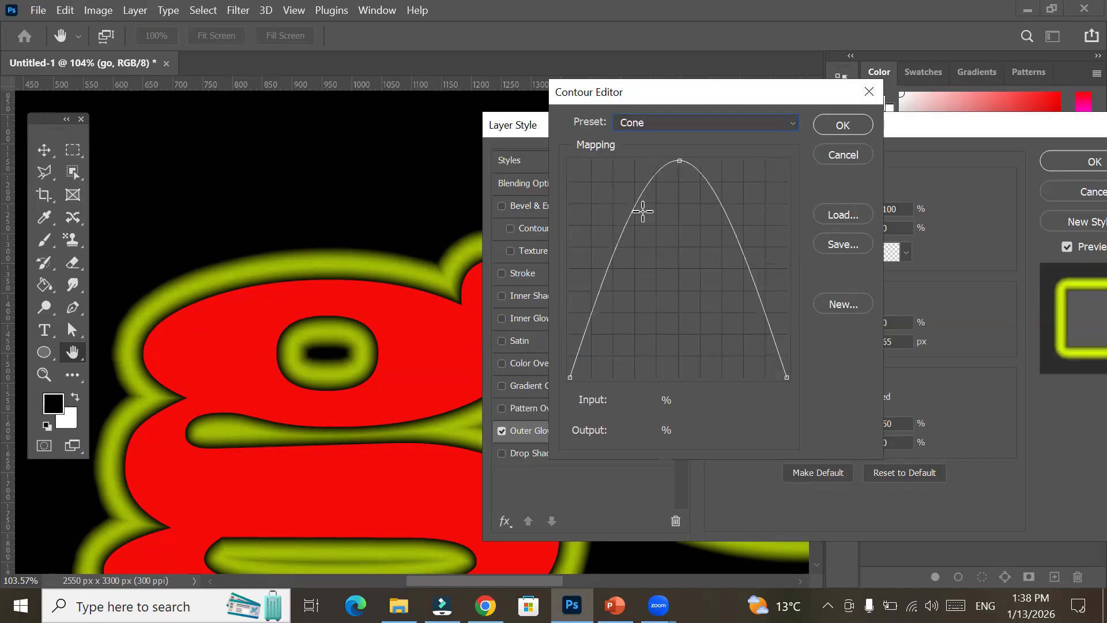
pyautogui.click(730, 124)
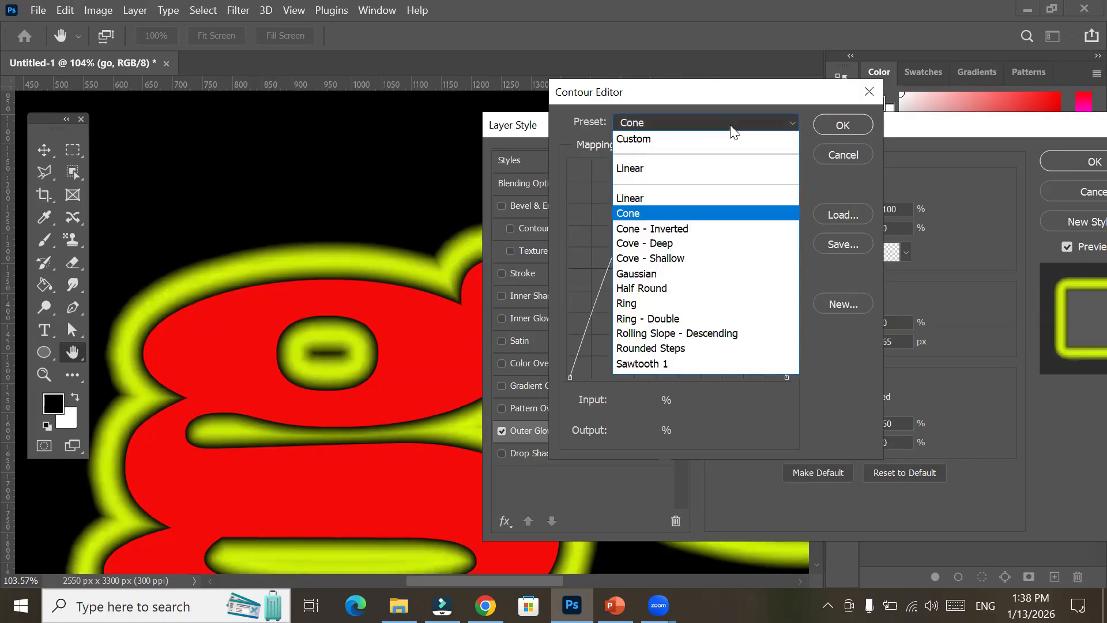
pyautogui.click(709, 227)
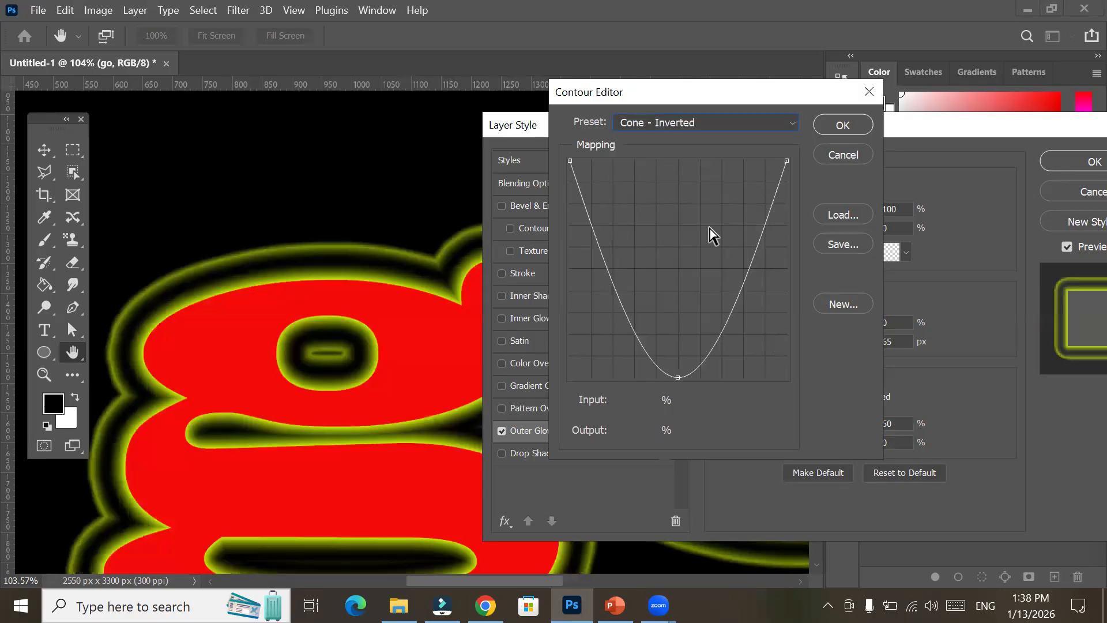
pyautogui.click(725, 119)
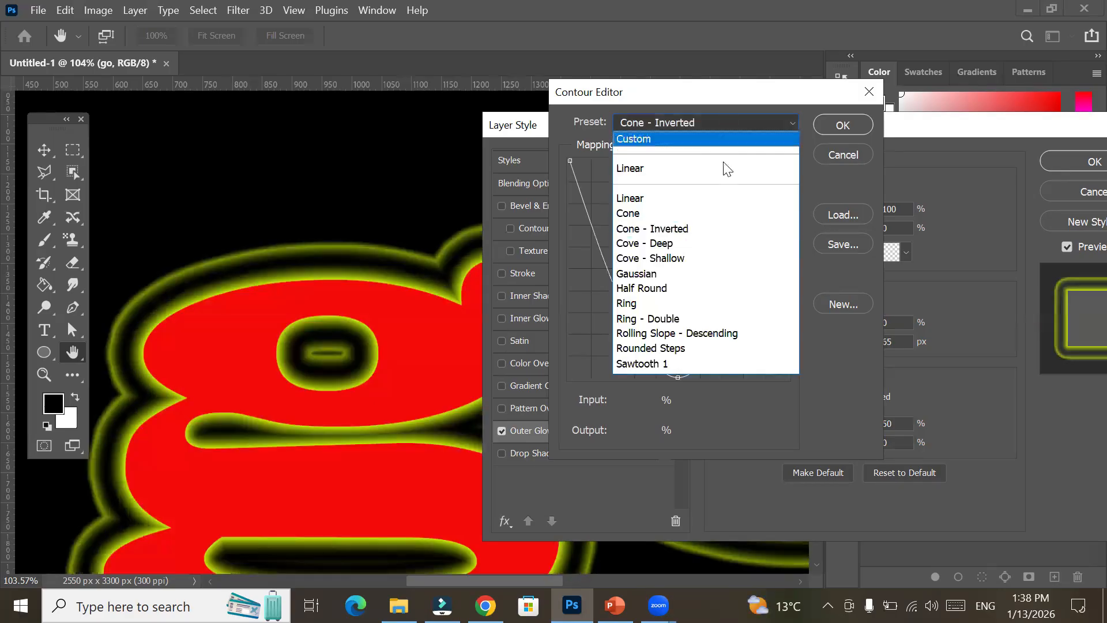
pyautogui.click(717, 242)
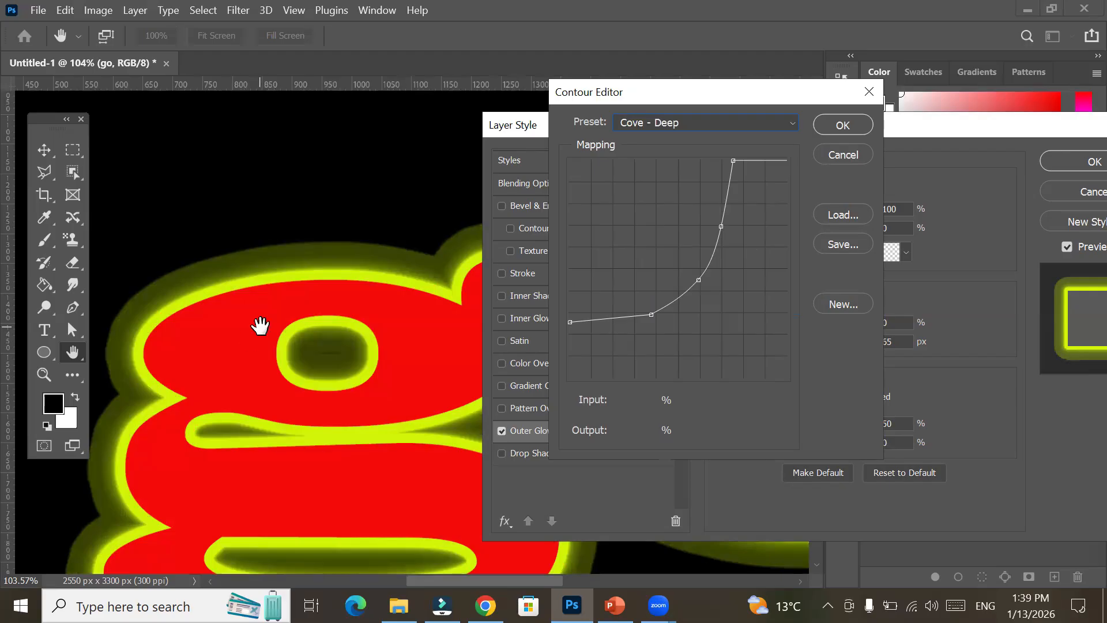
pyautogui.click(767, 121)
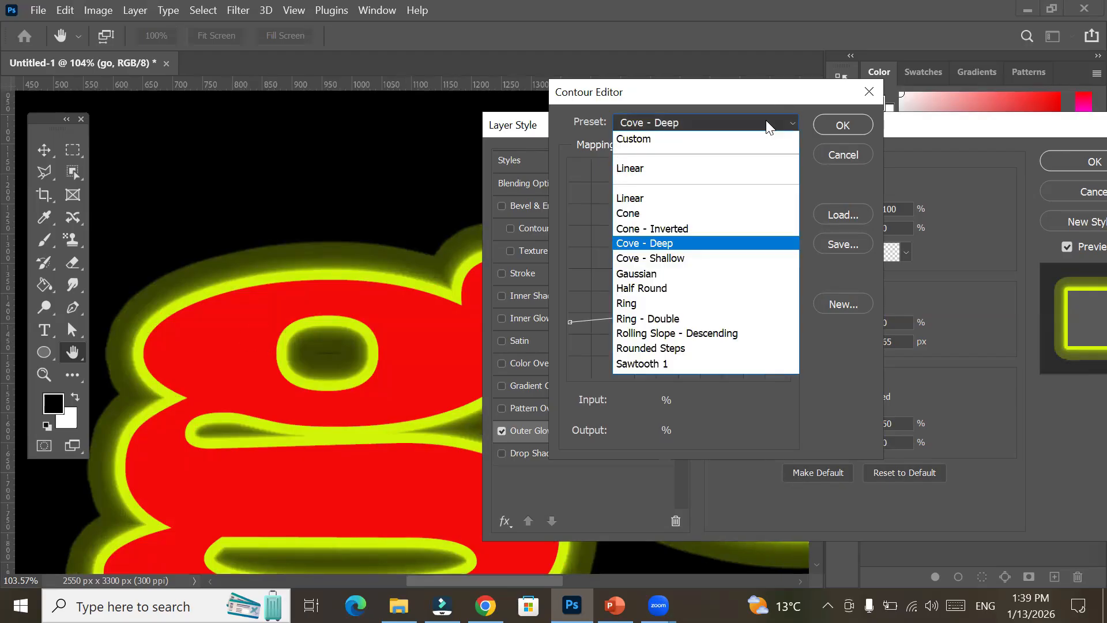
pyautogui.click(708, 304)
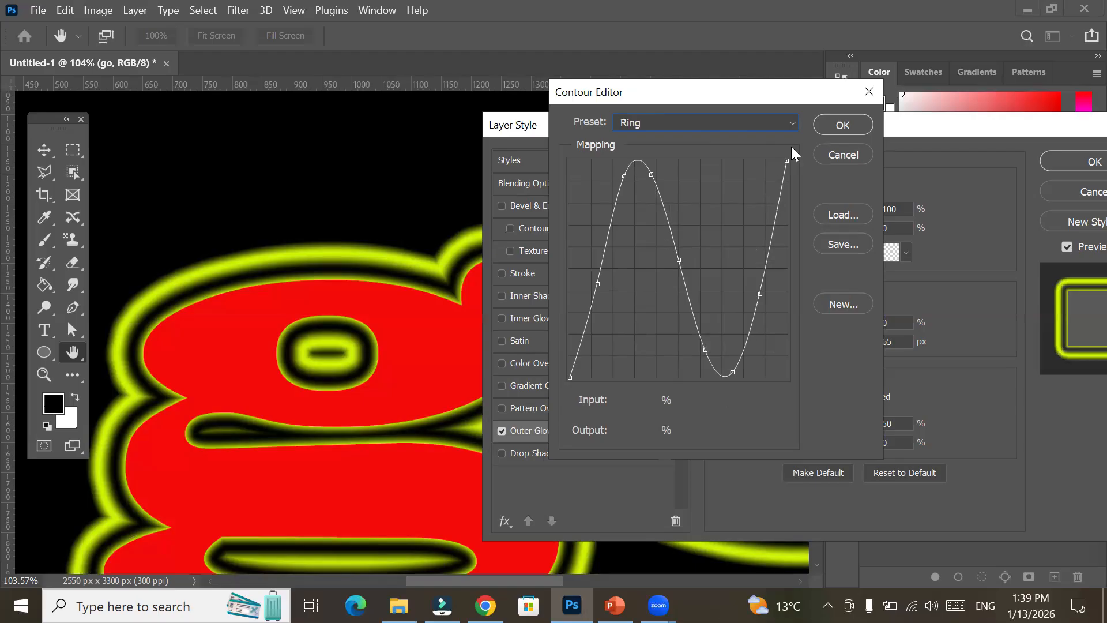
# Reshape the Ring curve with extra bends at input 30%, output 68% and at input 71%, output 51%.
pyautogui.moveTo(679, 259); pyautogui.dragTo(633, 265)
pyautogui.moveTo(670, 218); pyautogui.dragTo(637, 229)
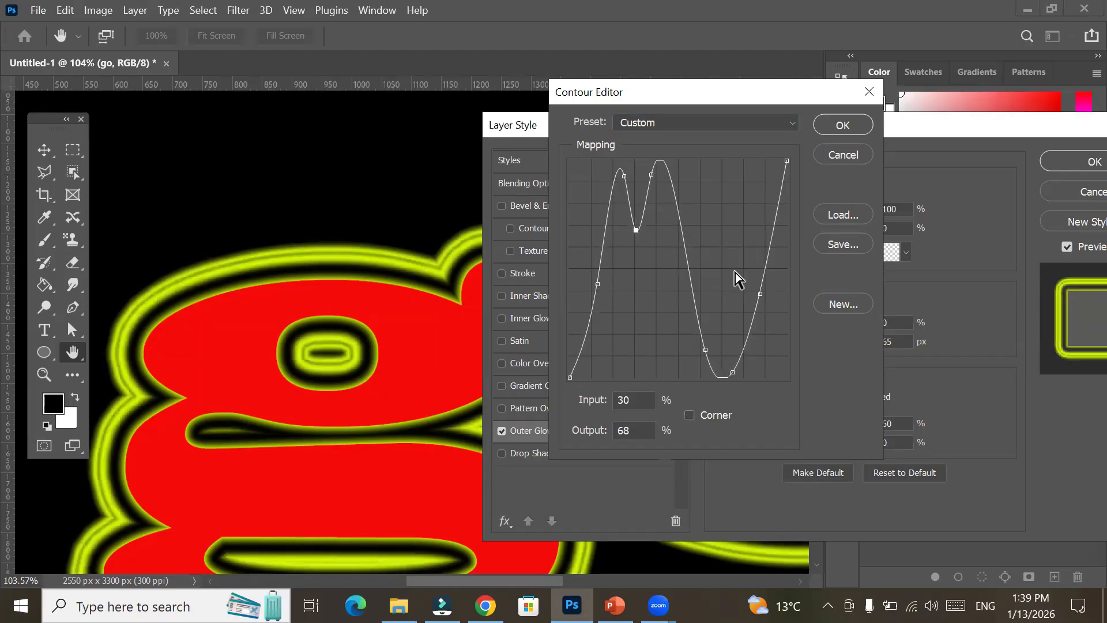
pyautogui.moveTo(721, 373); pyautogui.dragTo(724, 267)
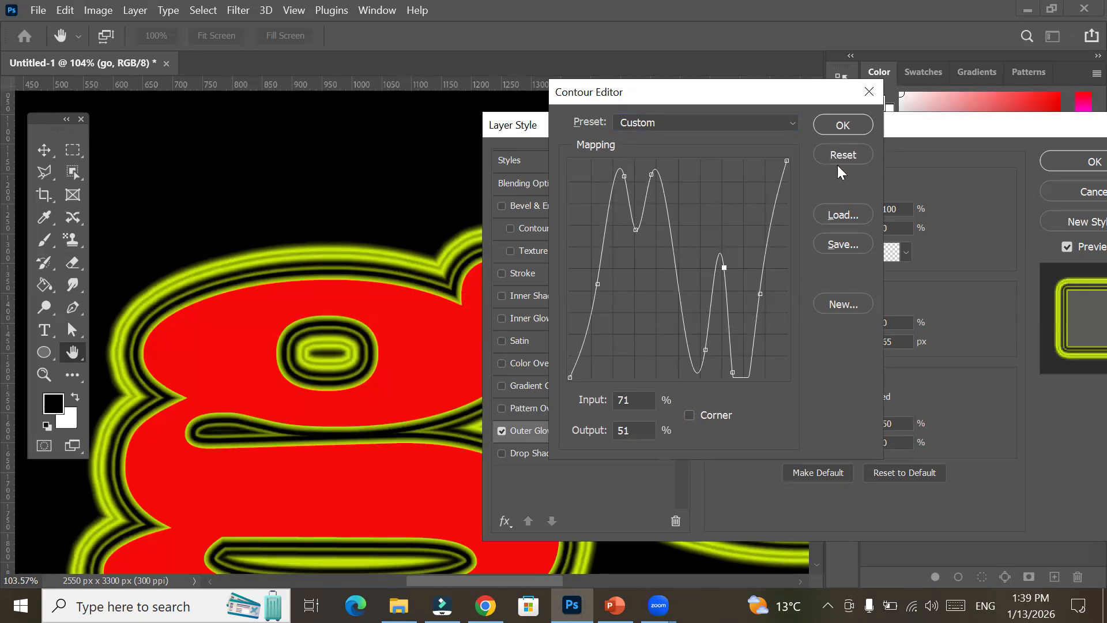
# Reset the edited contour curve to Linear and accept it for the Outer Glow.
pyautogui.press('alt')
pyautogui.keyDown('alt'); pyautogui.click(845, 157); pyautogui.keyUp('alt')
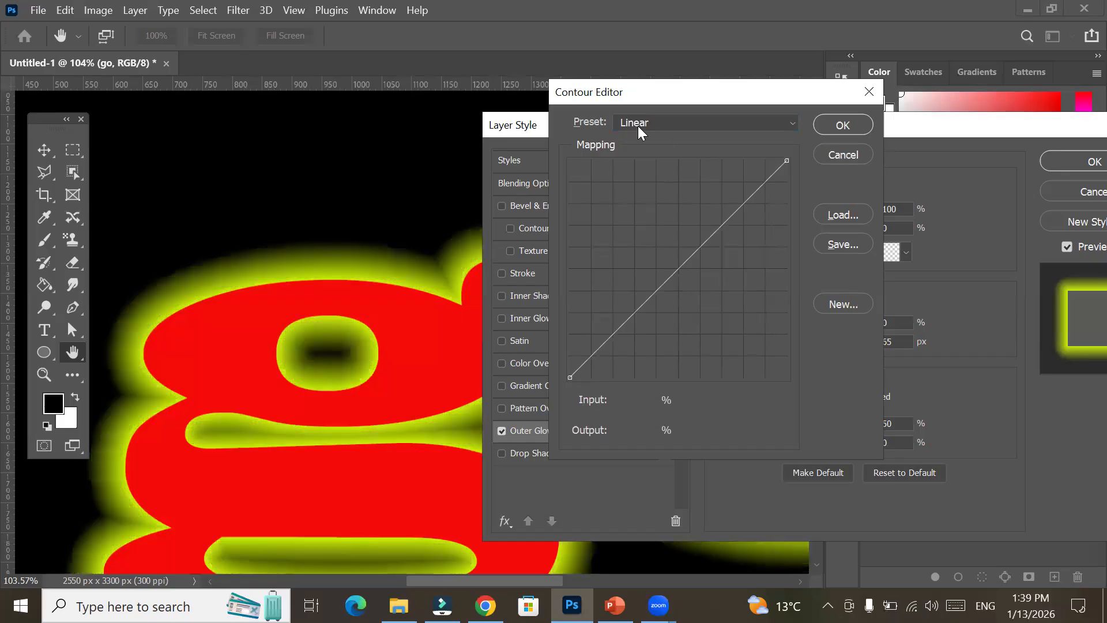
pyautogui.click(860, 127)
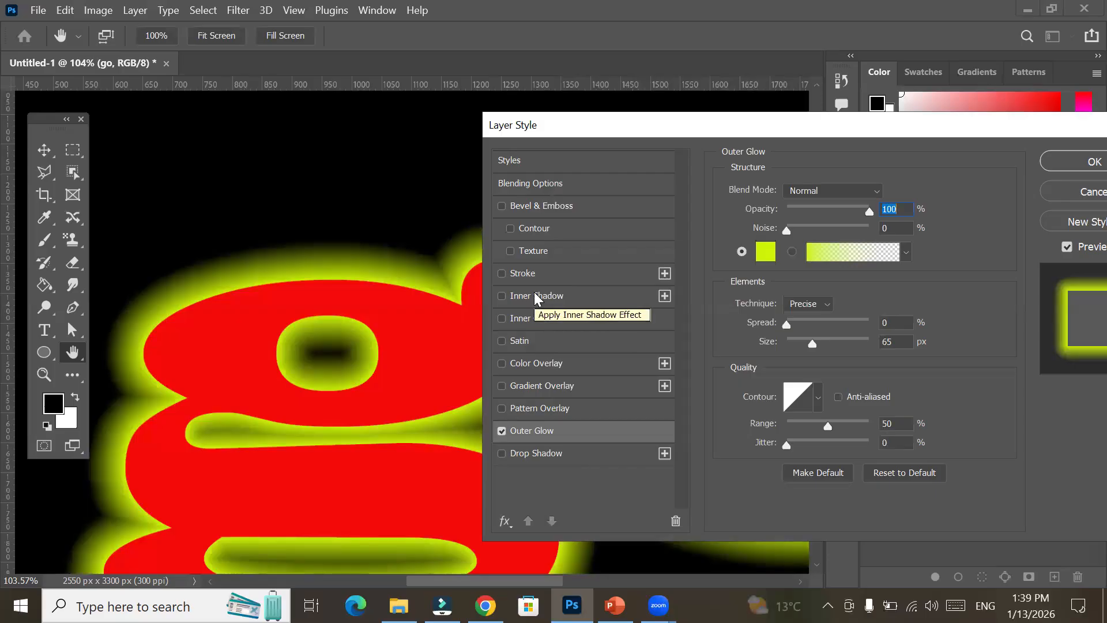
pyautogui.click(817, 402)
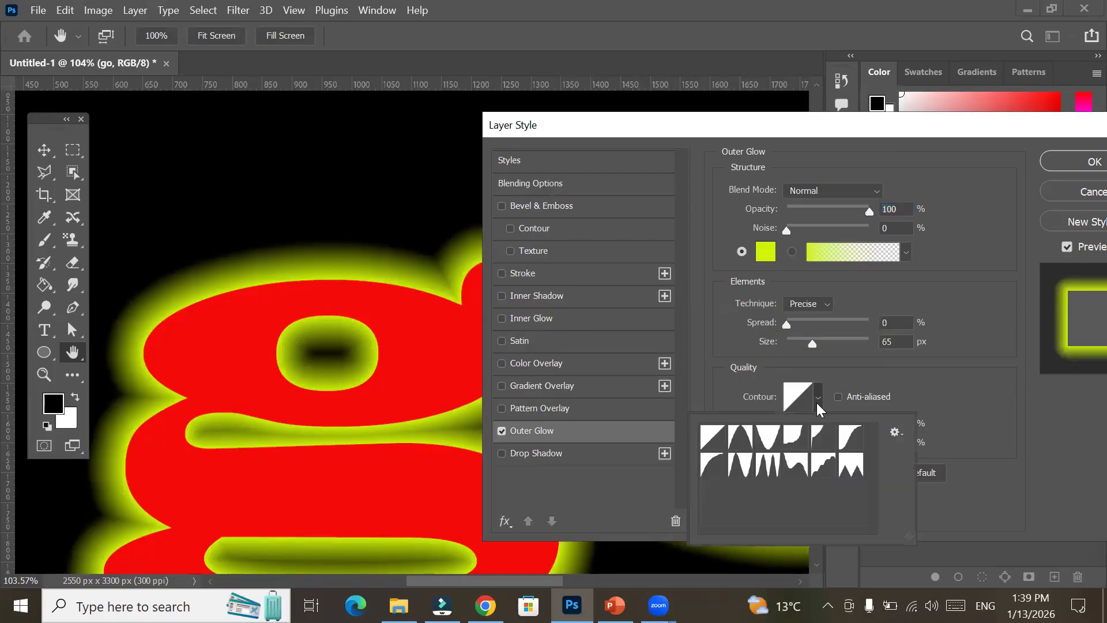
pyautogui.click(817, 403)
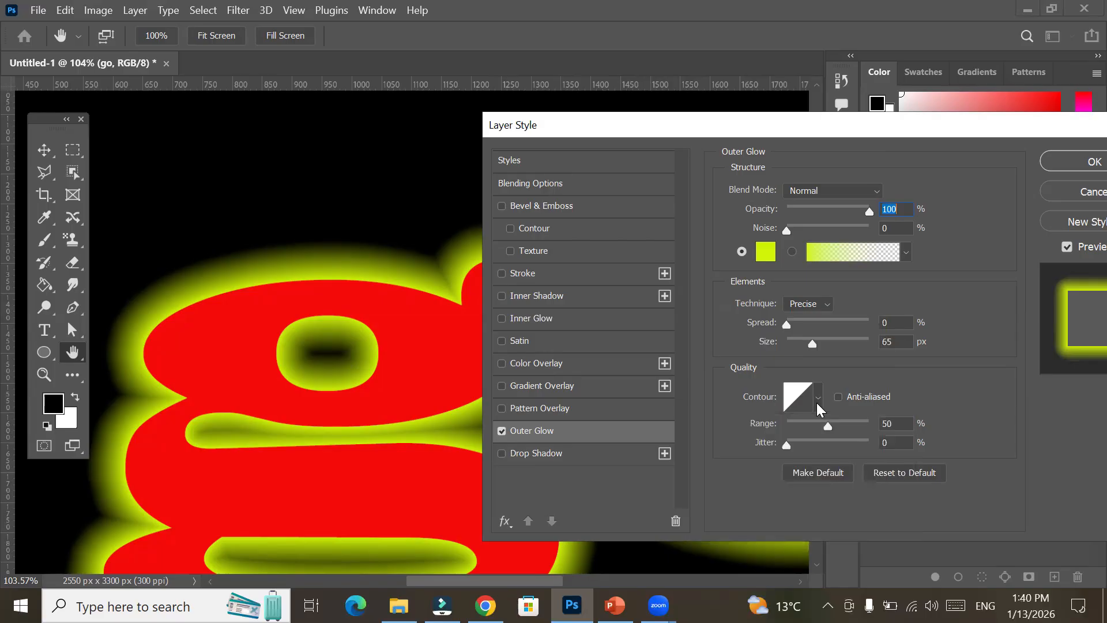
# Try the Outer Glow range at 100%, settle on 59% and apply the layer style.
pyautogui.moveTo(824, 425); pyautogui.dragTo(875, 420)
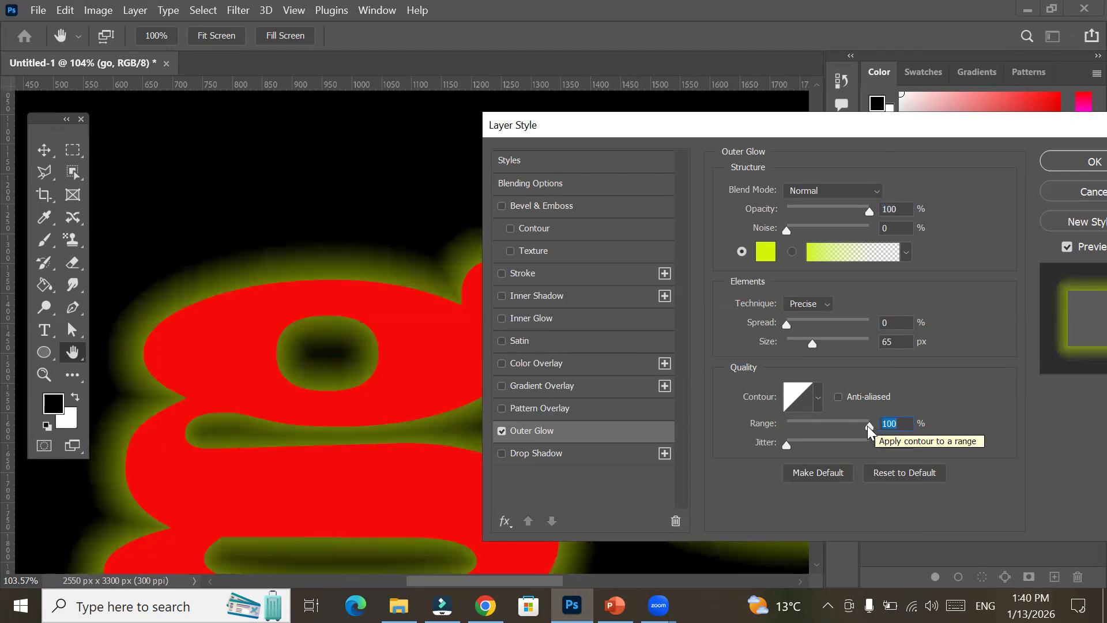
pyautogui.moveTo(867, 426); pyautogui.dragTo(836, 429)
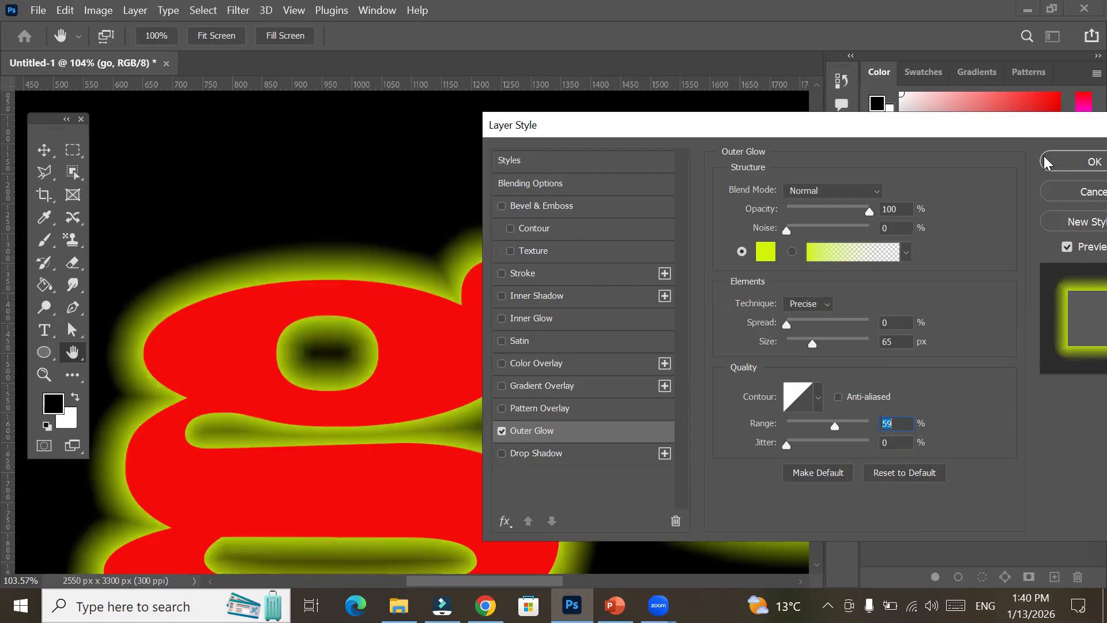
pyautogui.press('Return')
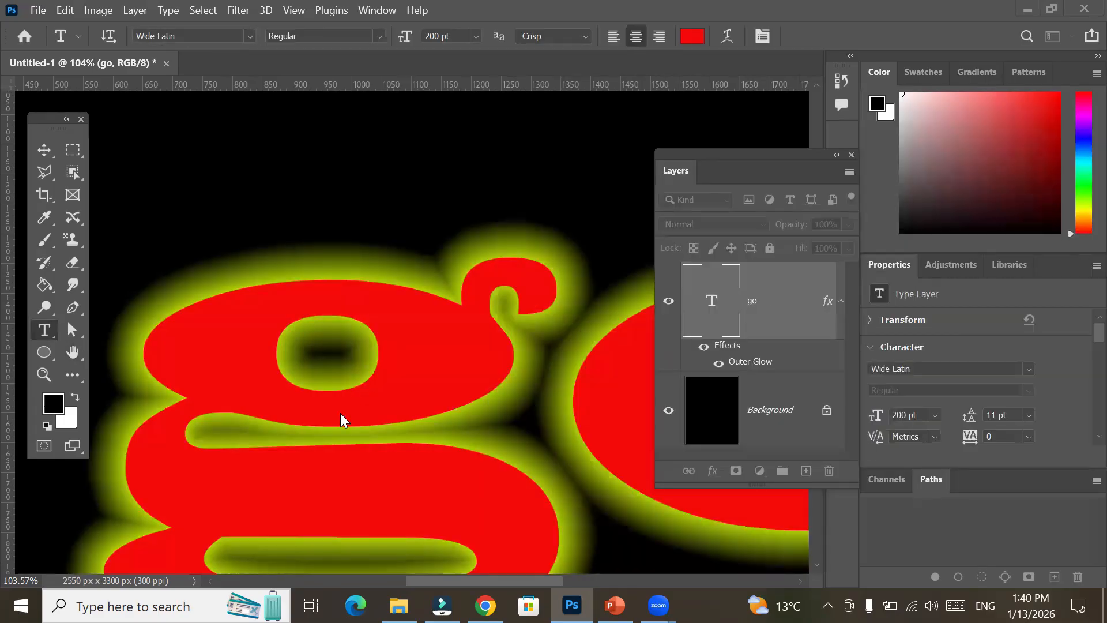
# Move the "go" text straight down into the lower part of the black page.
pyautogui.scroll(-3, 340, 413)
pyautogui.scroll(-5, 341, 409)
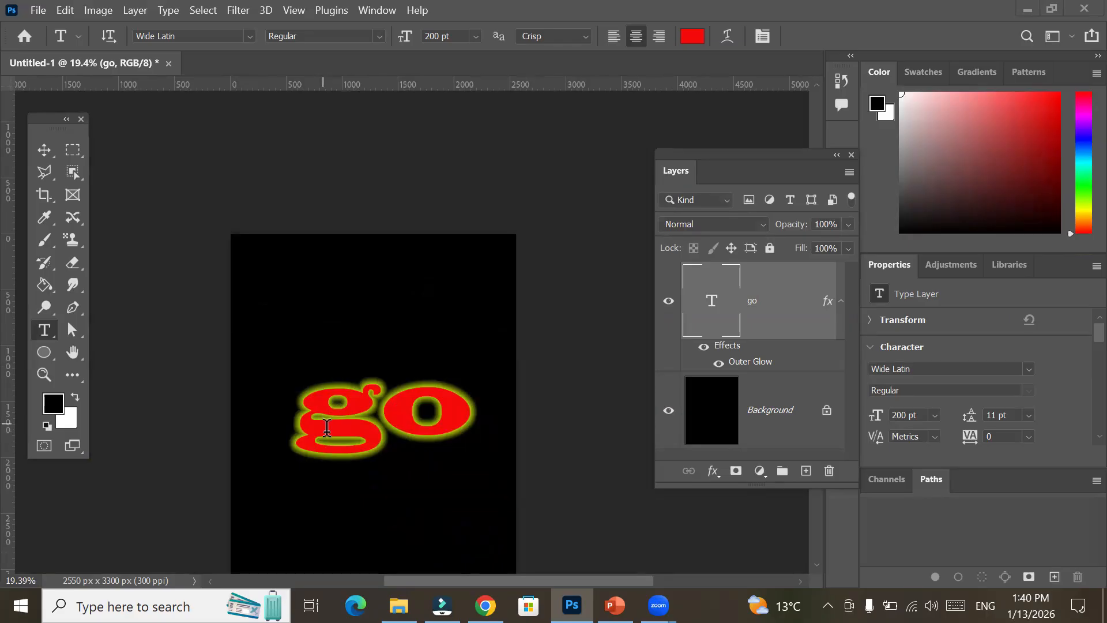
pyautogui.click(48, 151)
pyautogui.moveTo(416, 433); pyautogui.dragTo(403, 507)
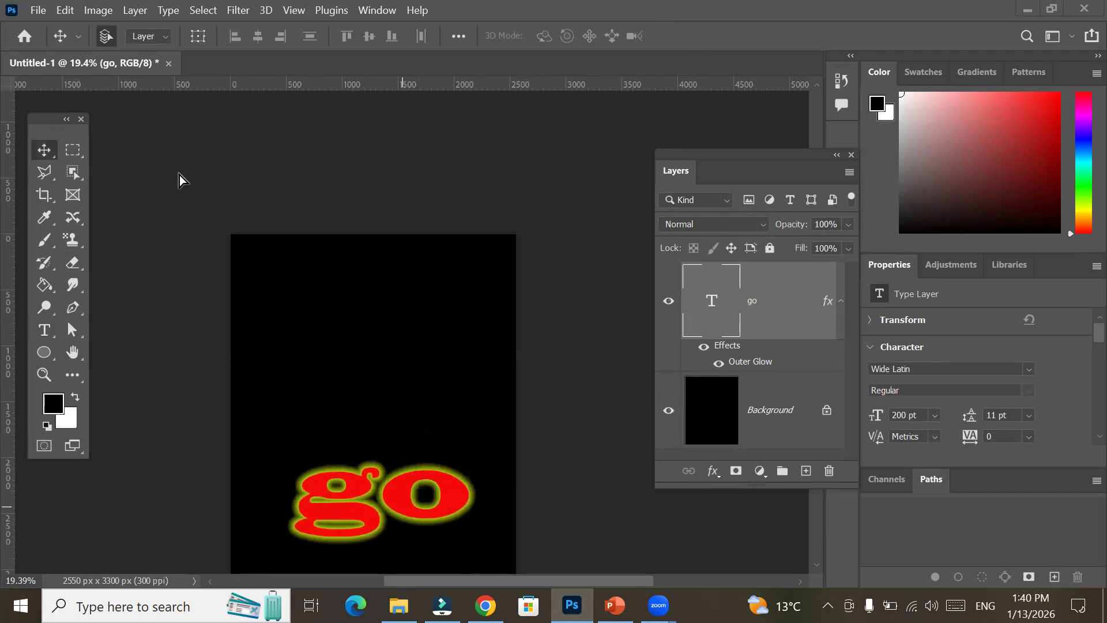
# Place "flying eagle.png" from the Images\Transparent PNG folder as an embedded image in the document.
pyautogui.click(37, 10)
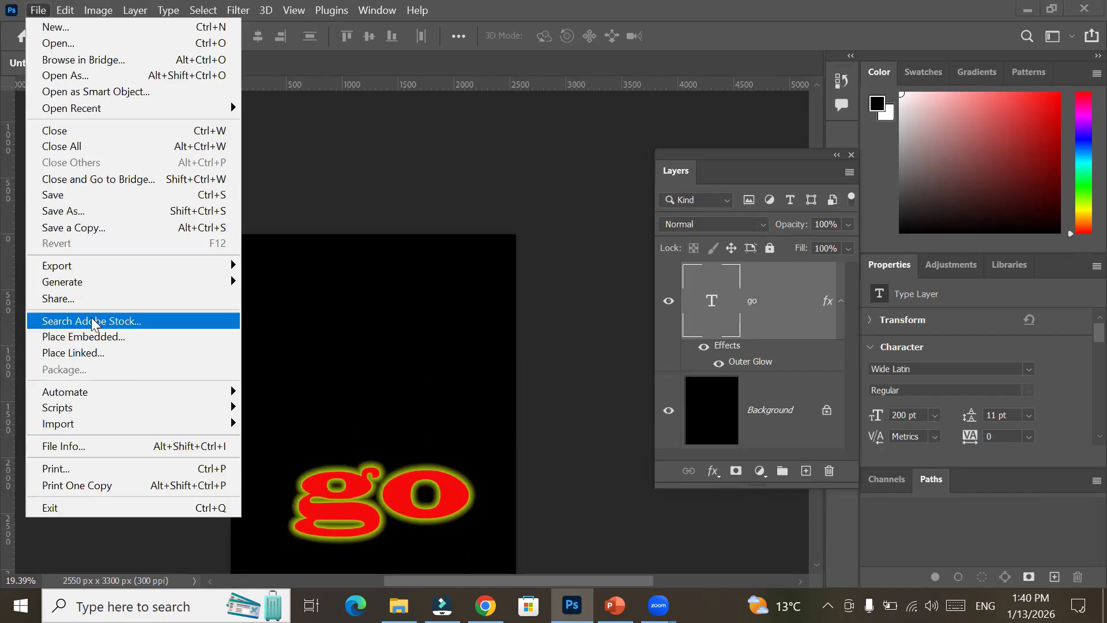
pyautogui.click(94, 335)
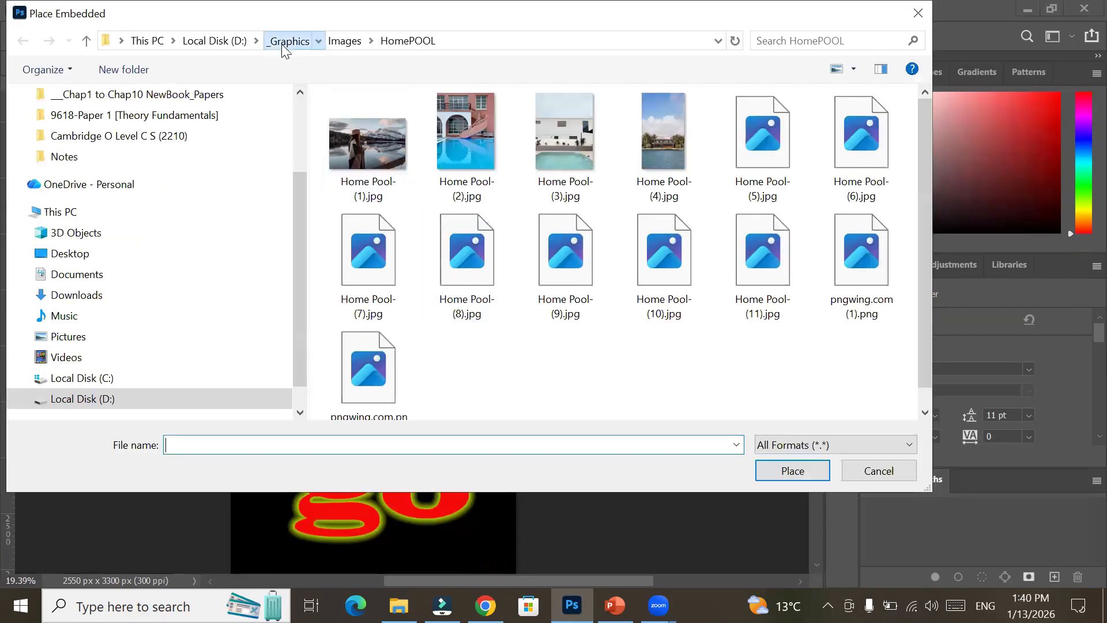
pyautogui.click(286, 42)
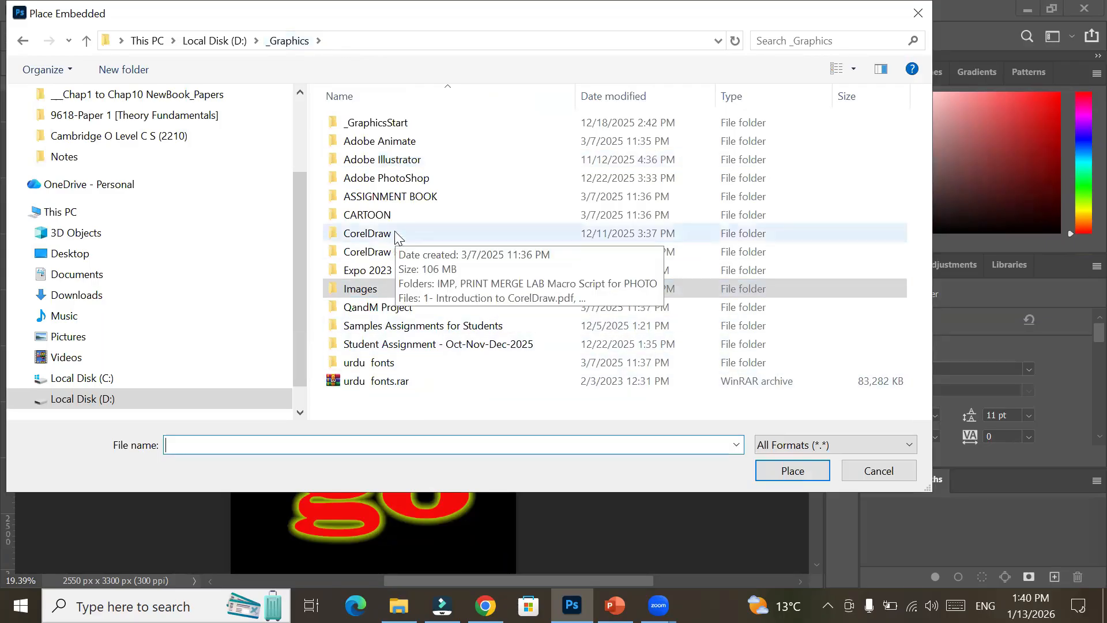
pyautogui.doubleClick(384, 291)
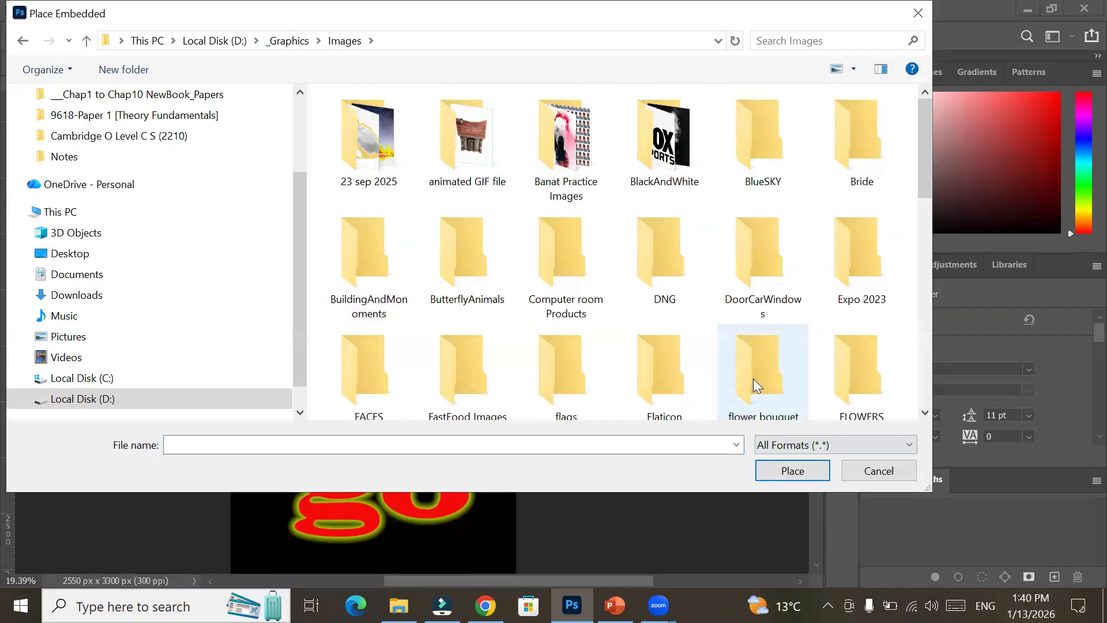
pyautogui.scroll(-5, 754, 379)
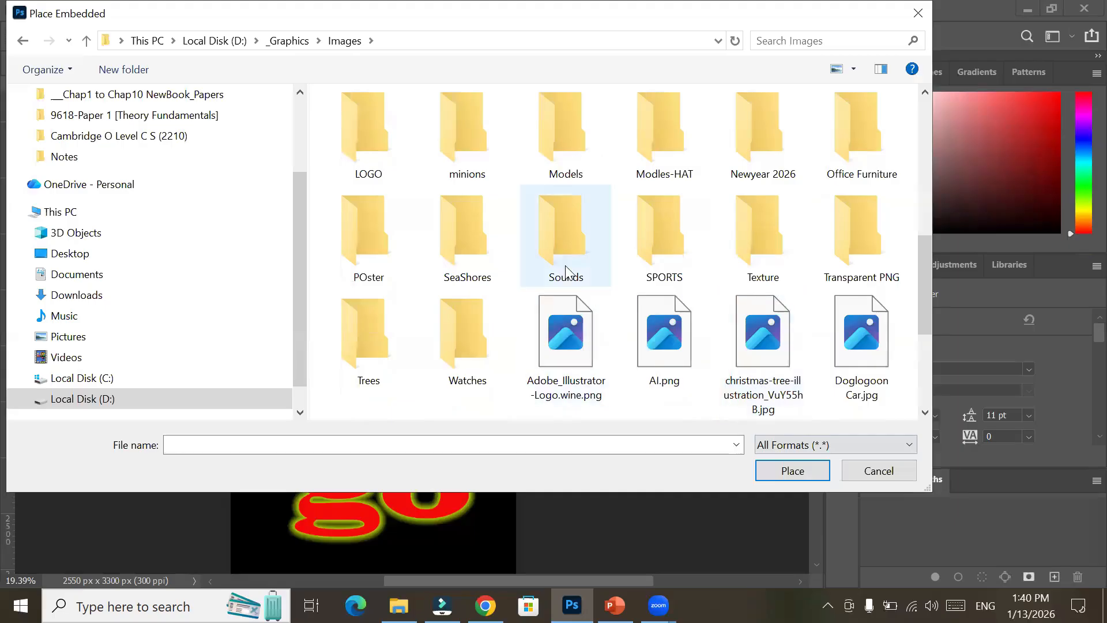
pyautogui.doubleClick(868, 246)
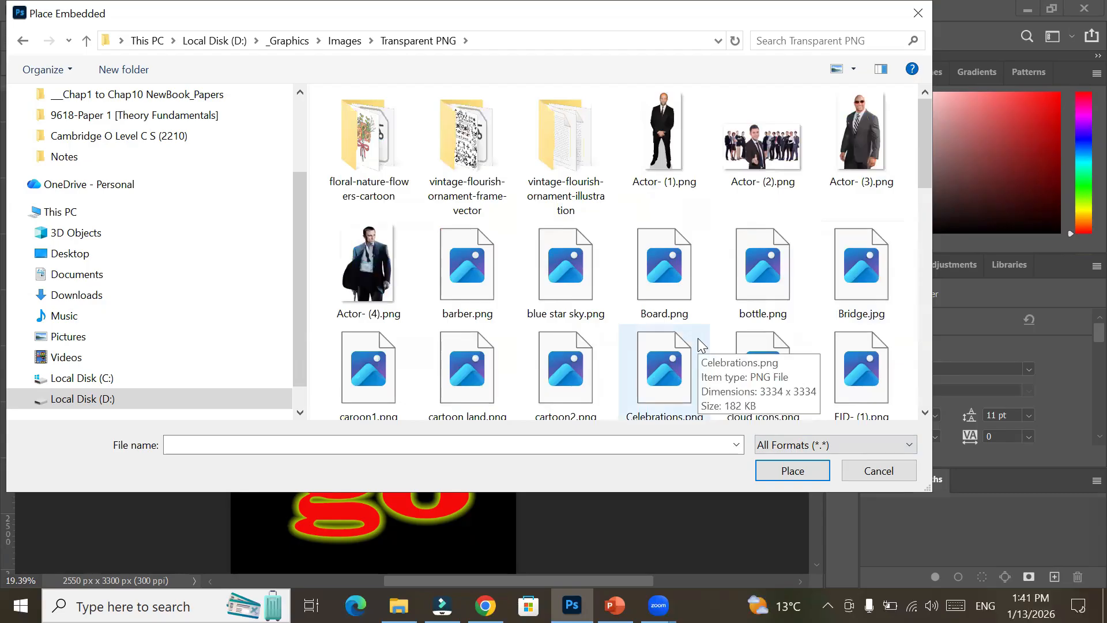
pyautogui.scroll(-3, 614, 364)
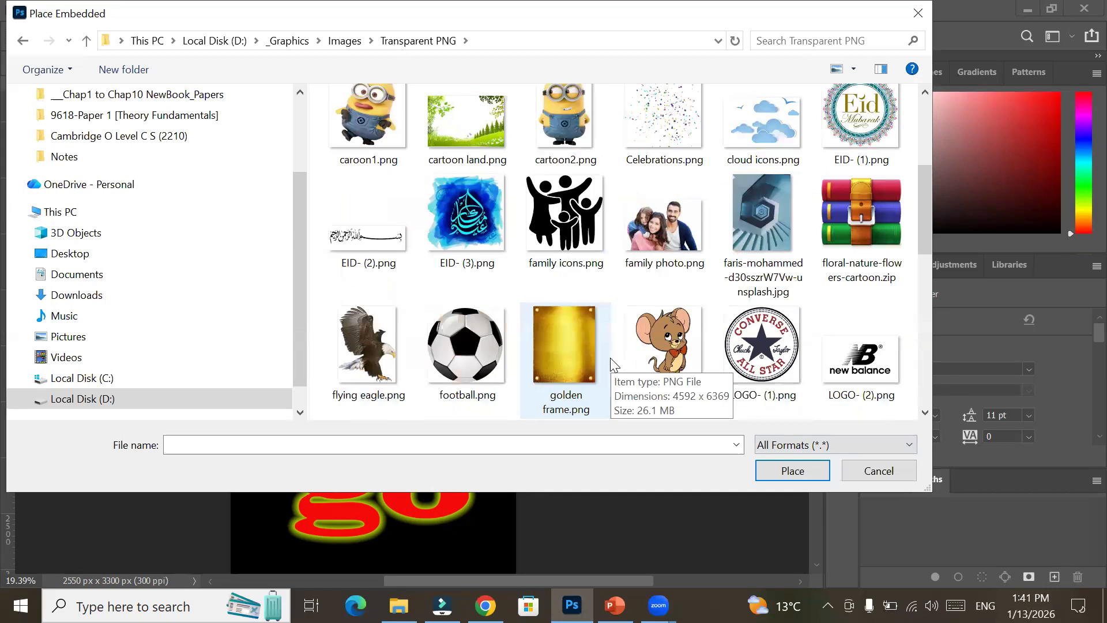
pyautogui.click(337, 363)
pyautogui.click(808, 467)
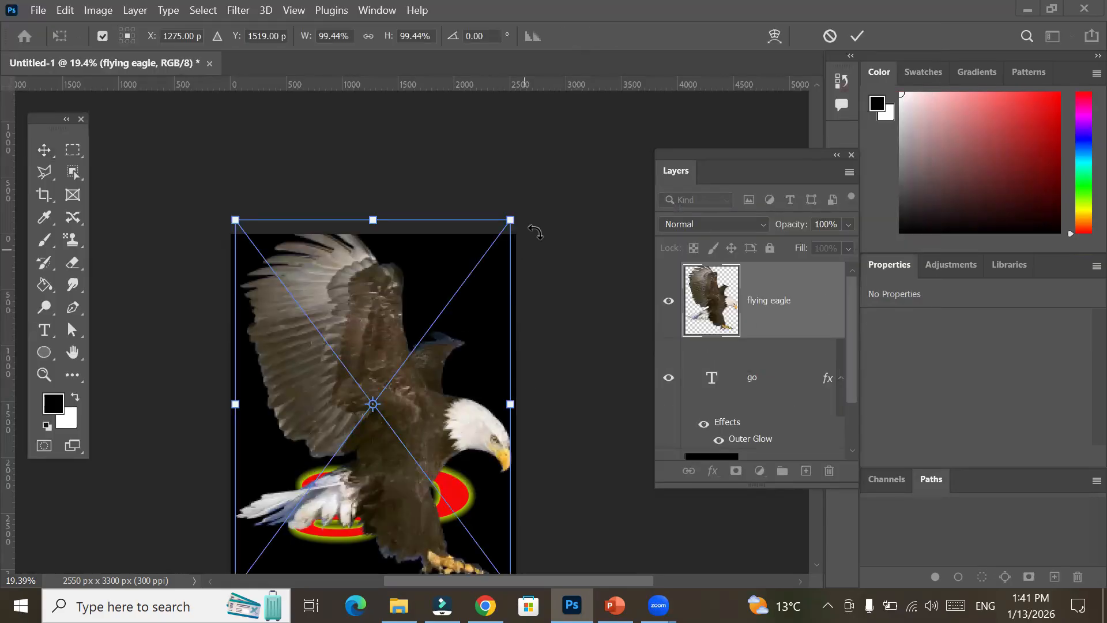
# Scale the flying eagle down to about 40.6% and place it above the "go" text, committing the transform.
pyautogui.scroll(-3, 497, 374)
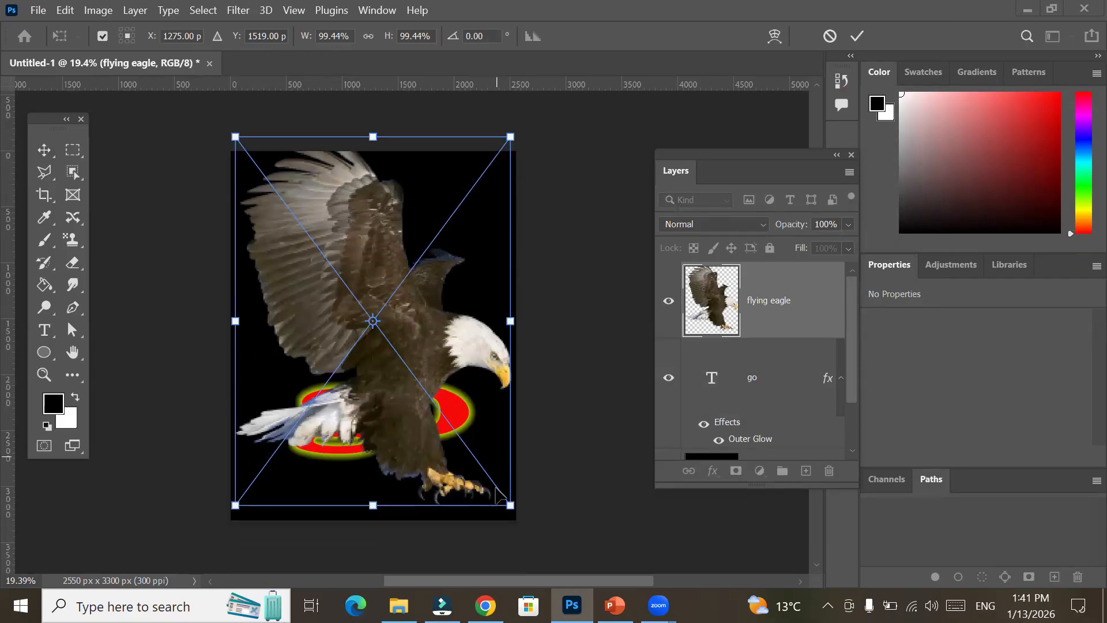
pyautogui.moveTo(510, 505); pyautogui.dragTo(431, 395)
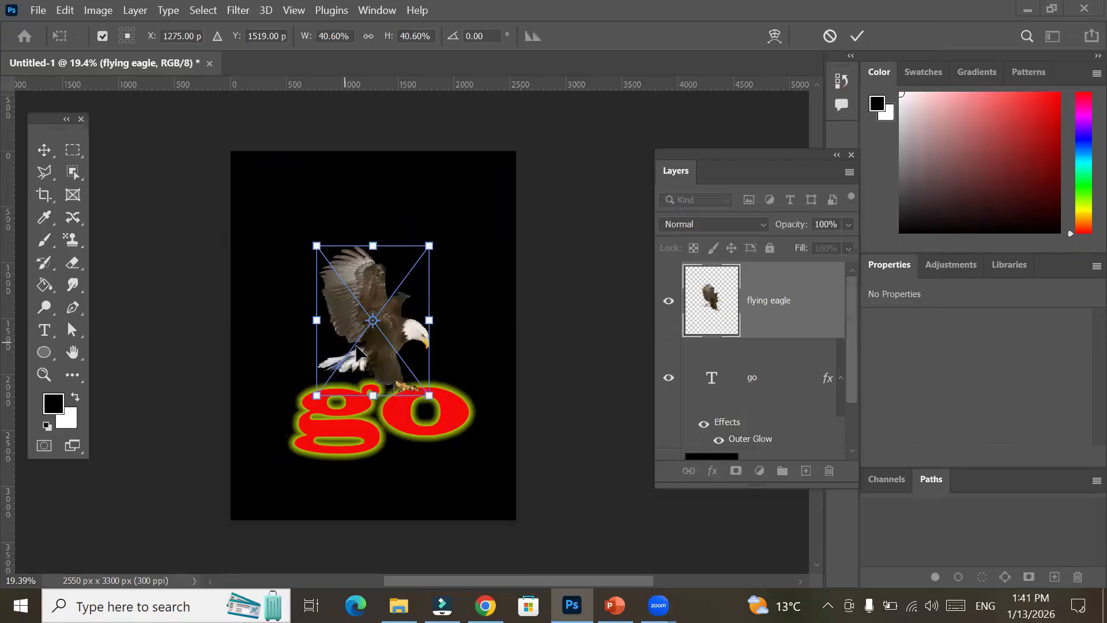
pyautogui.moveTo(370, 358); pyautogui.dragTo(369, 310)
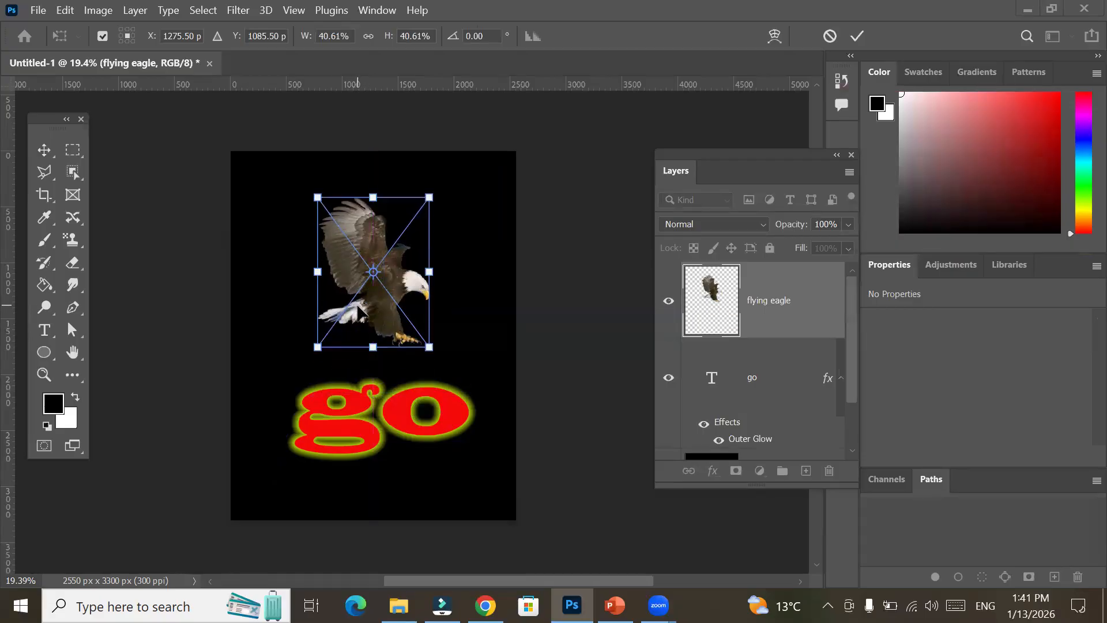
pyautogui.click(761, 300)
# Add an Outer Glow to the flying eagle layer with 36% spread and a size of 131 px.
pyautogui.click(715, 469)
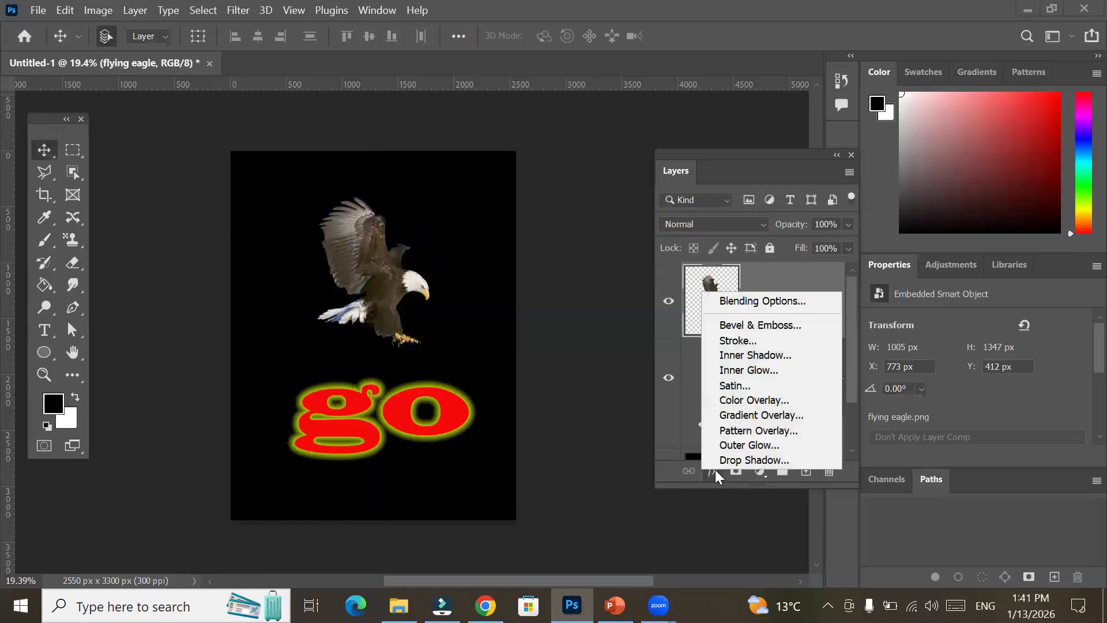
pyautogui.click(800, 445)
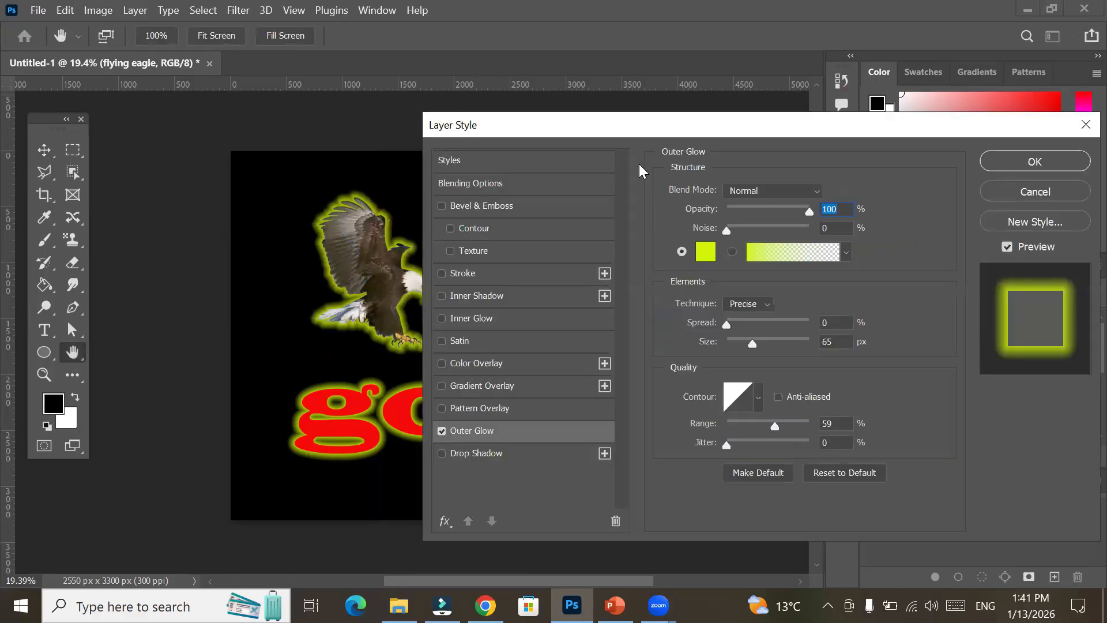
pyautogui.moveTo(642, 124); pyautogui.dragTo(722, 96)
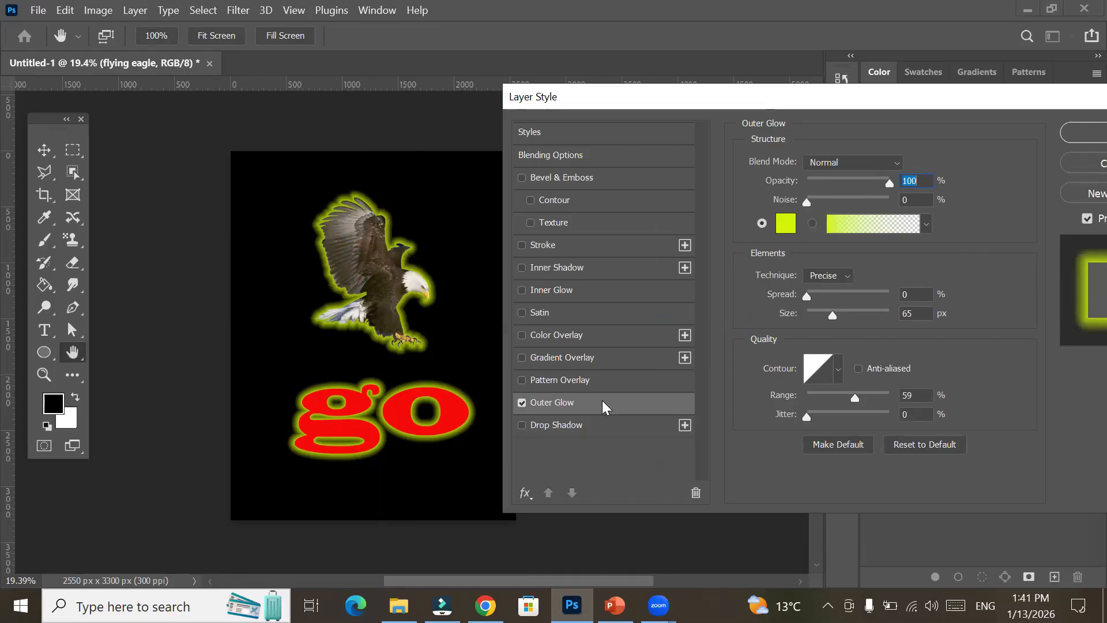
pyautogui.moveTo(808, 295); pyautogui.dragTo(816, 296)
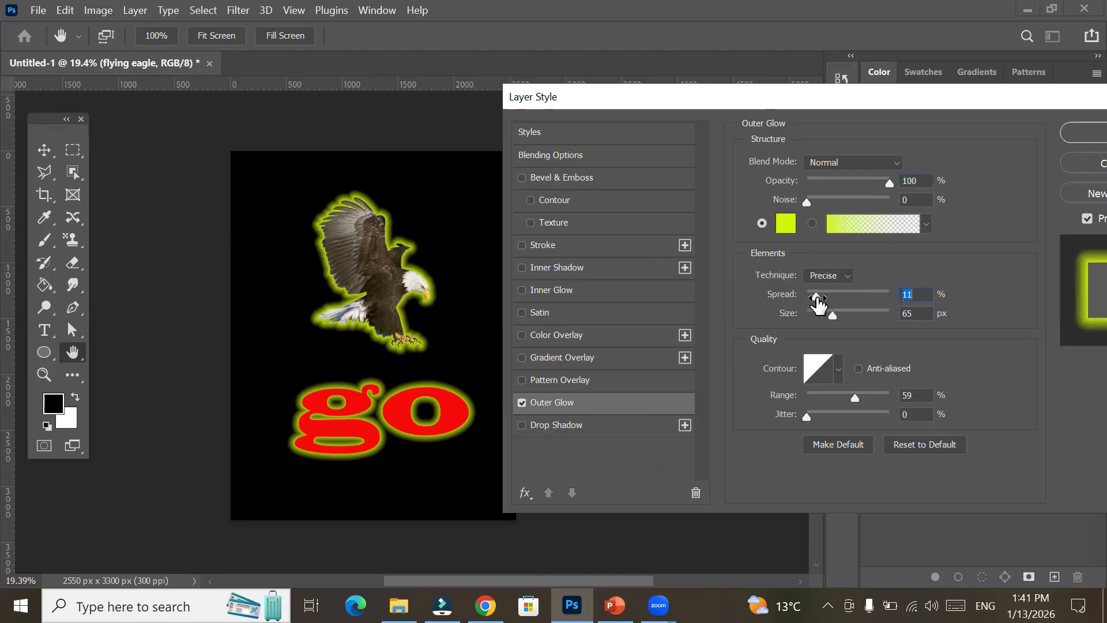
pyautogui.click(825, 297)
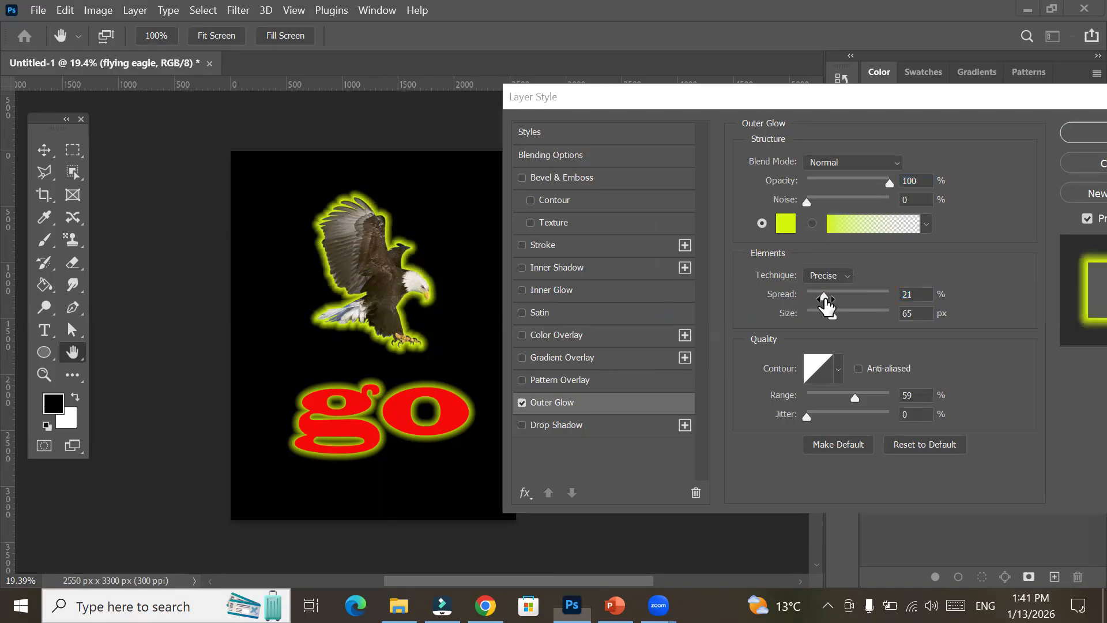
pyautogui.moveTo(828, 295); pyautogui.dragTo(837, 295)
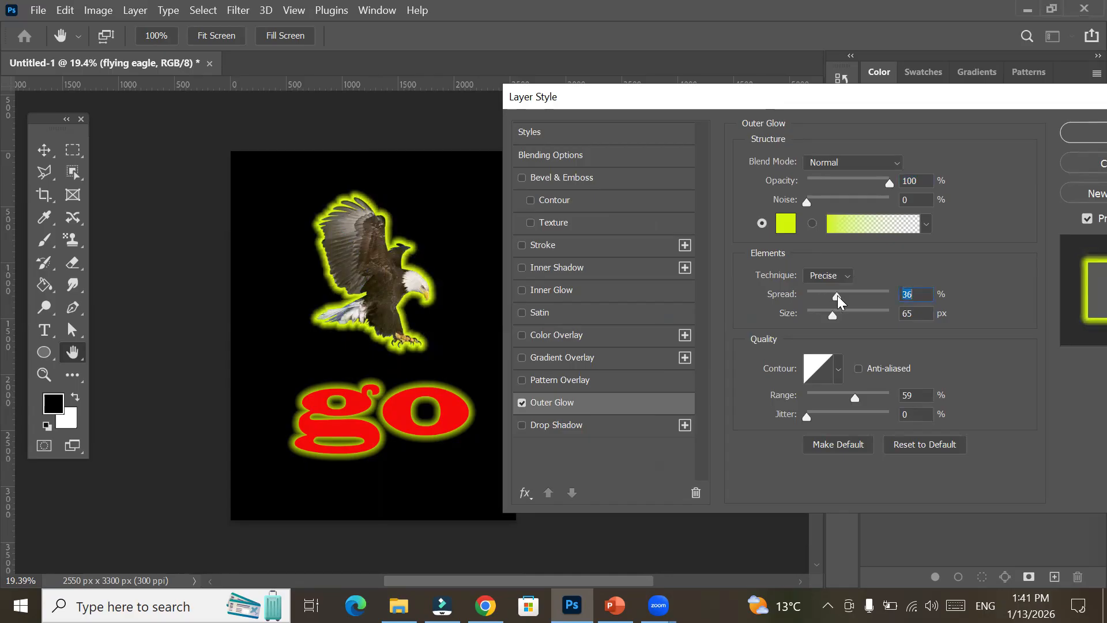
pyautogui.moveTo(833, 314); pyautogui.dragTo(854, 324)
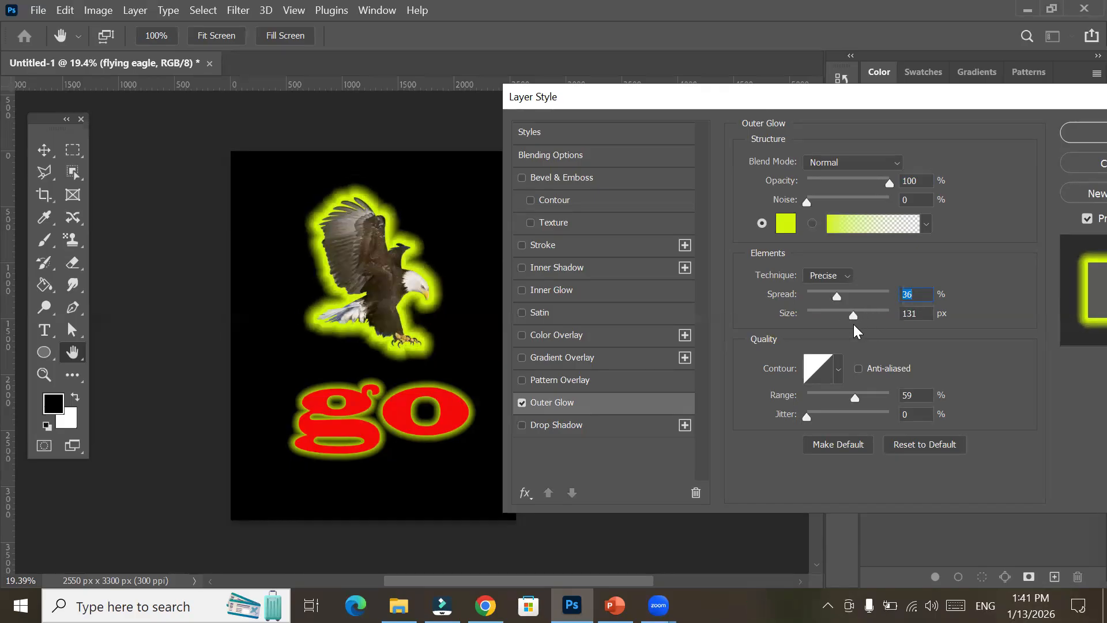
pyautogui.click(1084, 133)
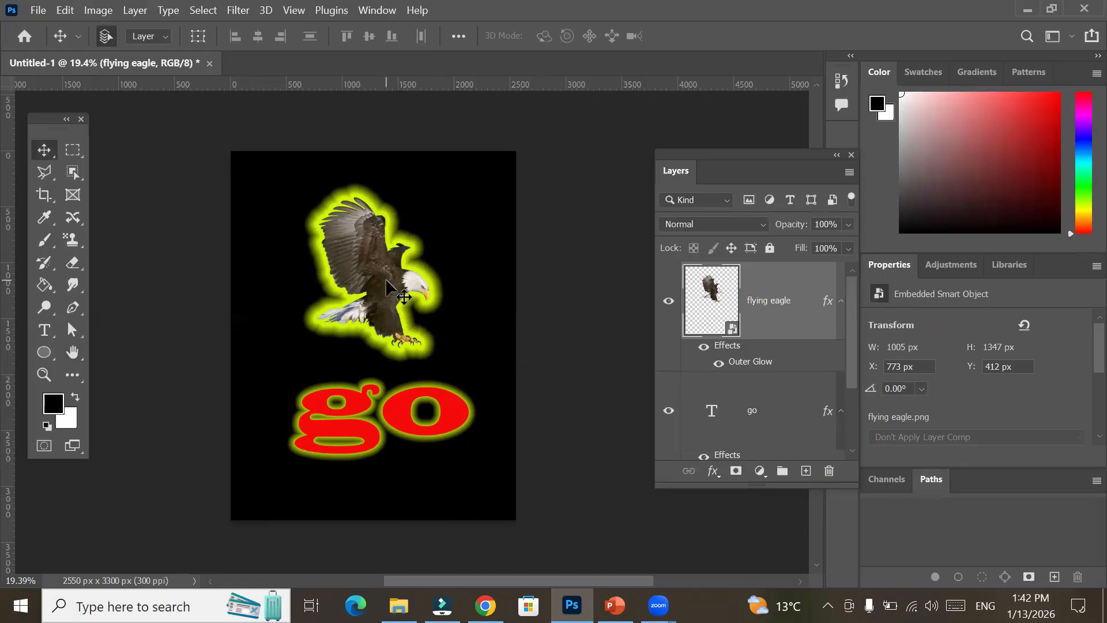
# Move the "go" text slightly left and up beneath the eagle.
pyautogui.click(411, 425)
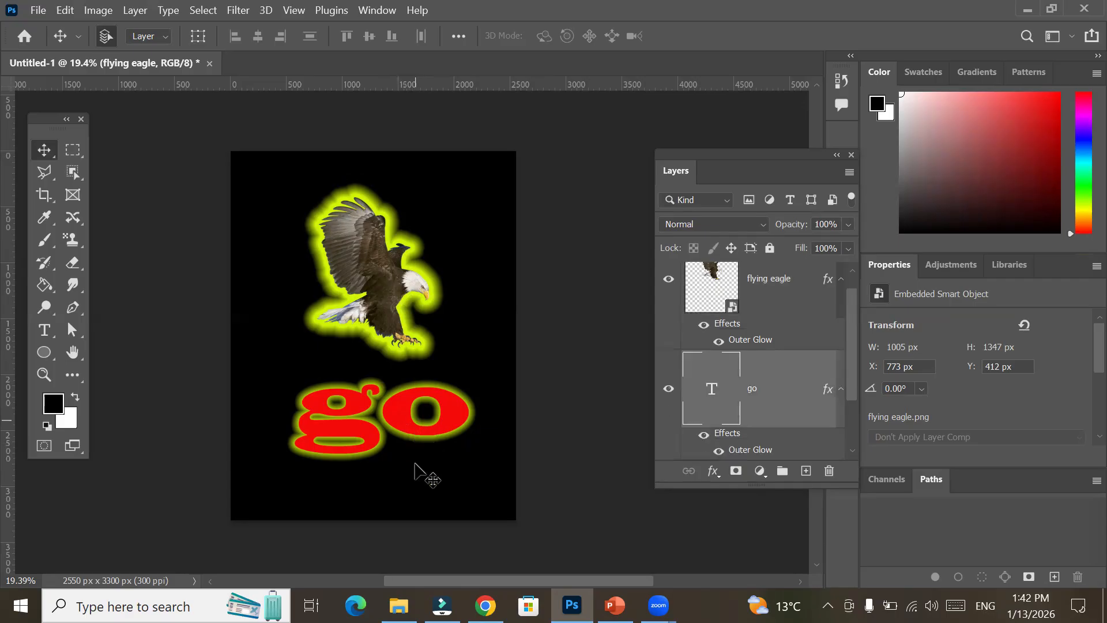
pyautogui.moveTo(409, 428); pyautogui.dragTo(400, 421)
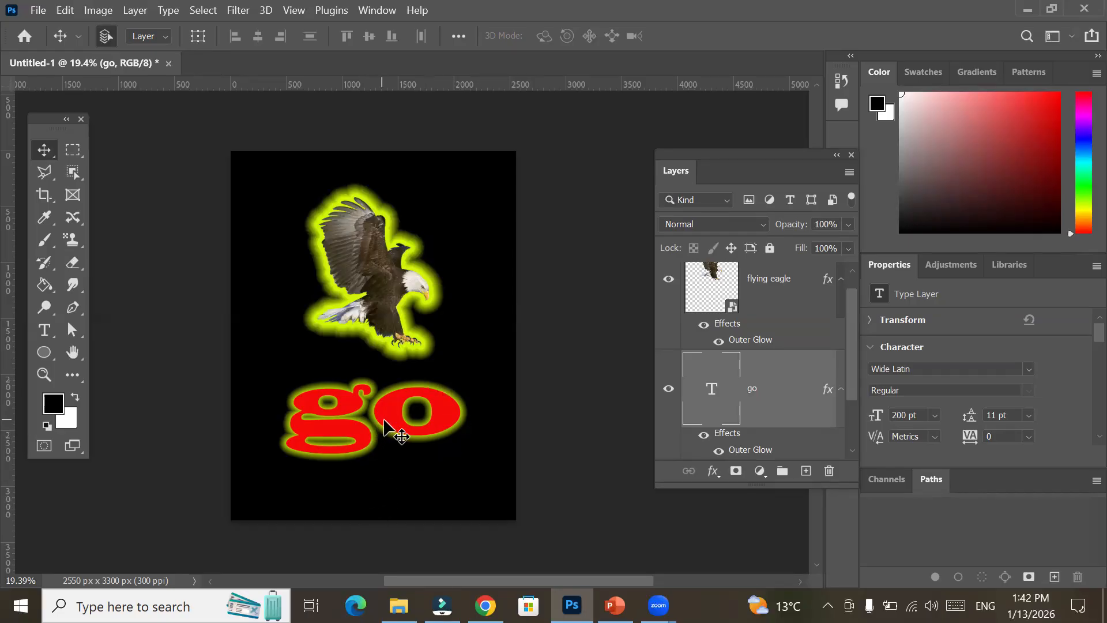
pyautogui.scroll(-2, 734, 393)
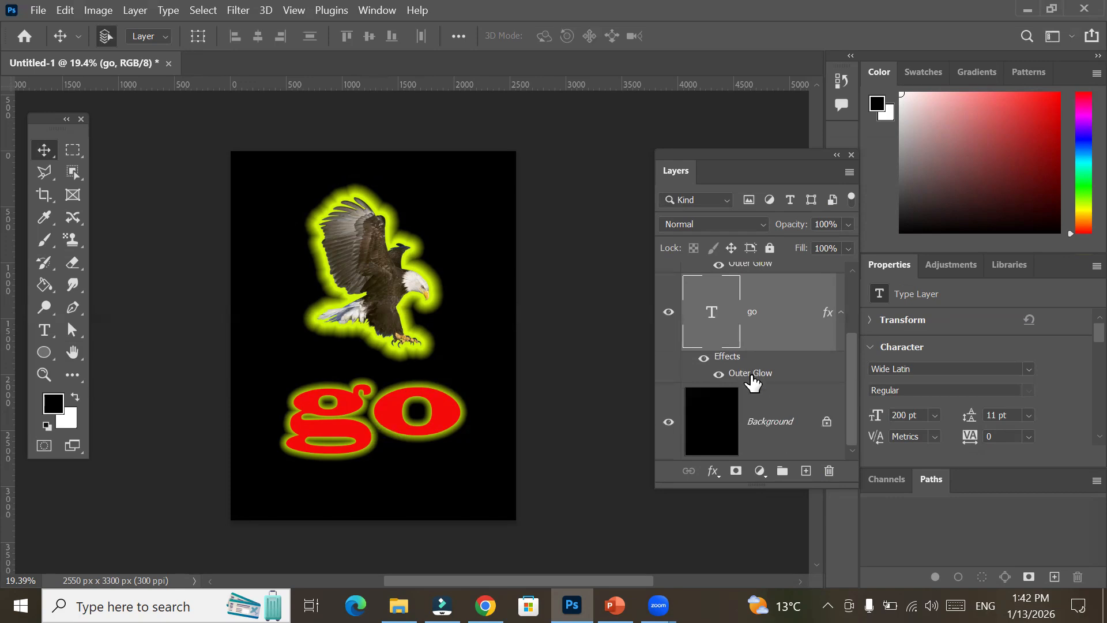
pyautogui.click(767, 320)
pyautogui.hotkey('ctrl', 't')
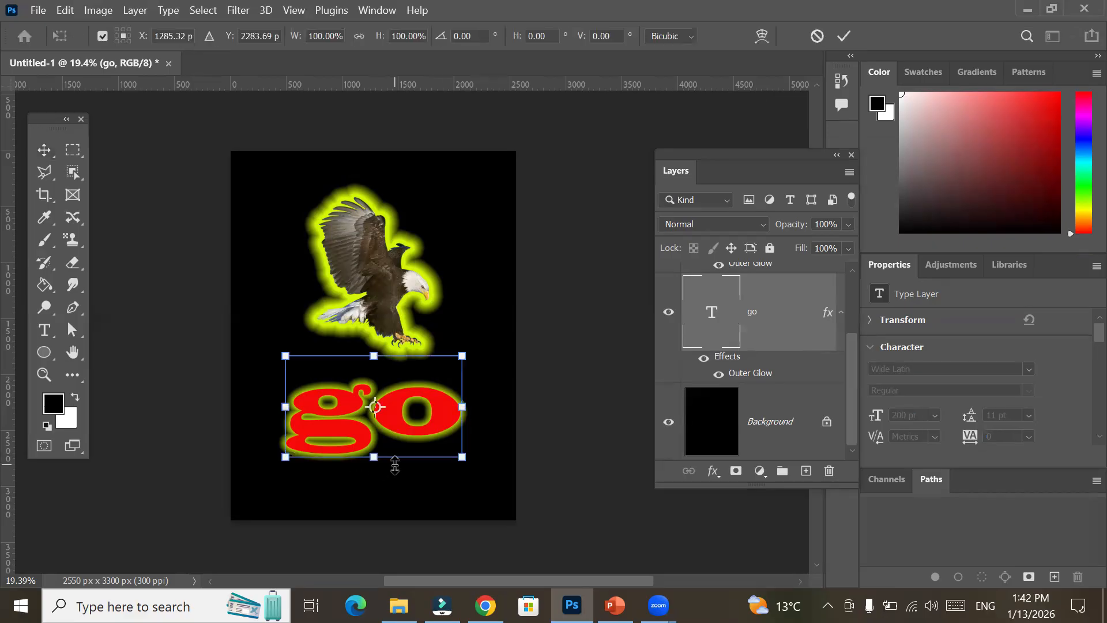
pyautogui.scroll(1, 397, 465)
pyautogui.scroll(2, 408, 456)
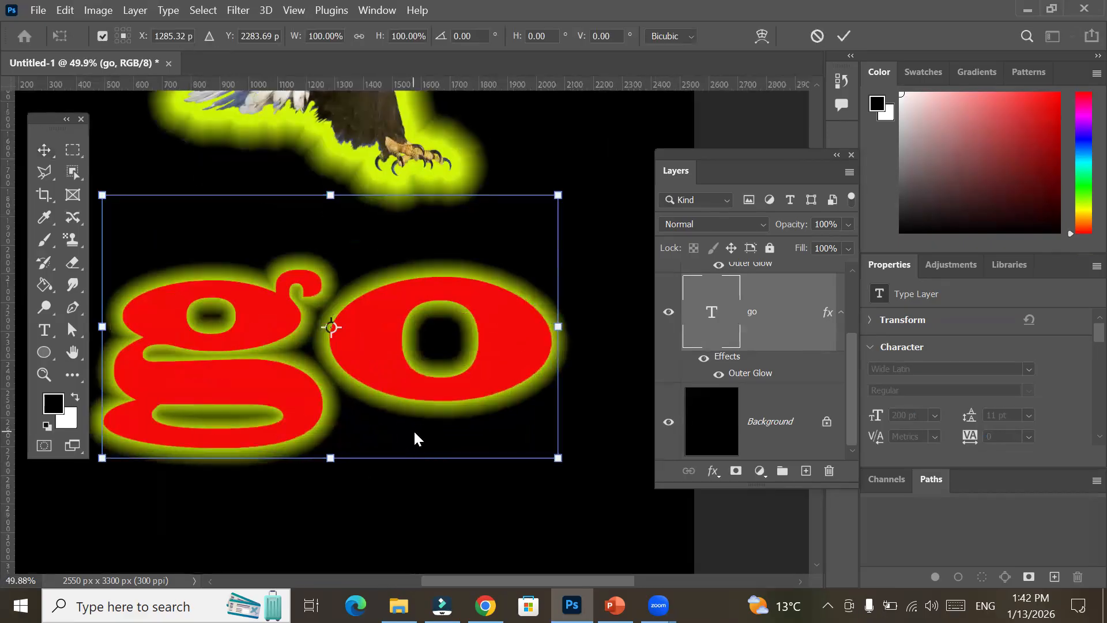
pyautogui.click(728, 323)
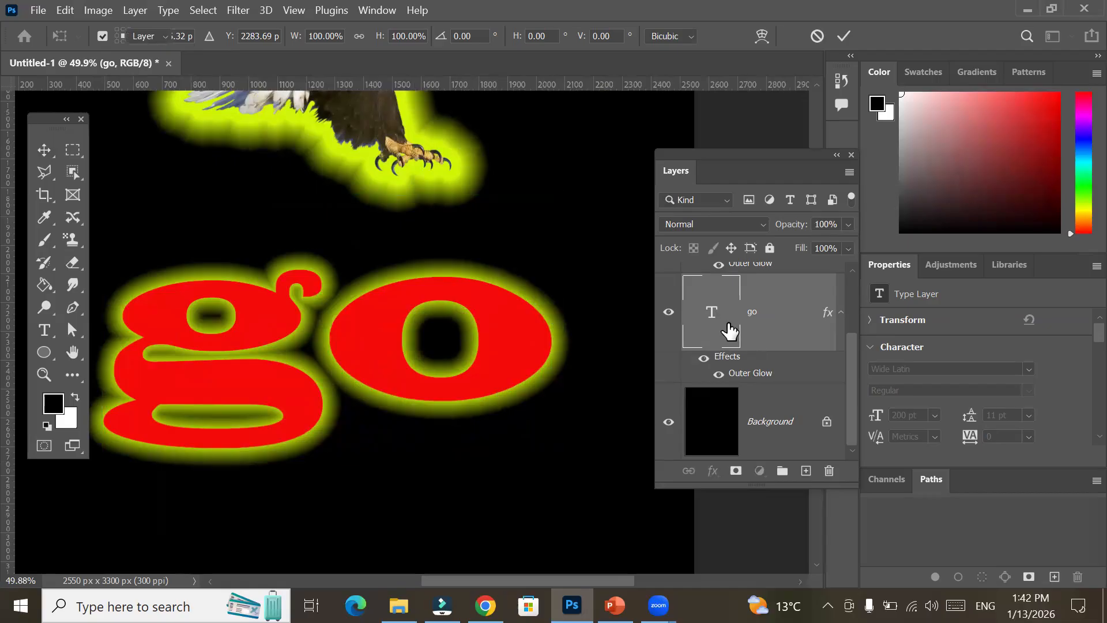
# Add a Satin effect to the "go" text layer and set its blend mode to Normal.
pyautogui.click(714, 470)
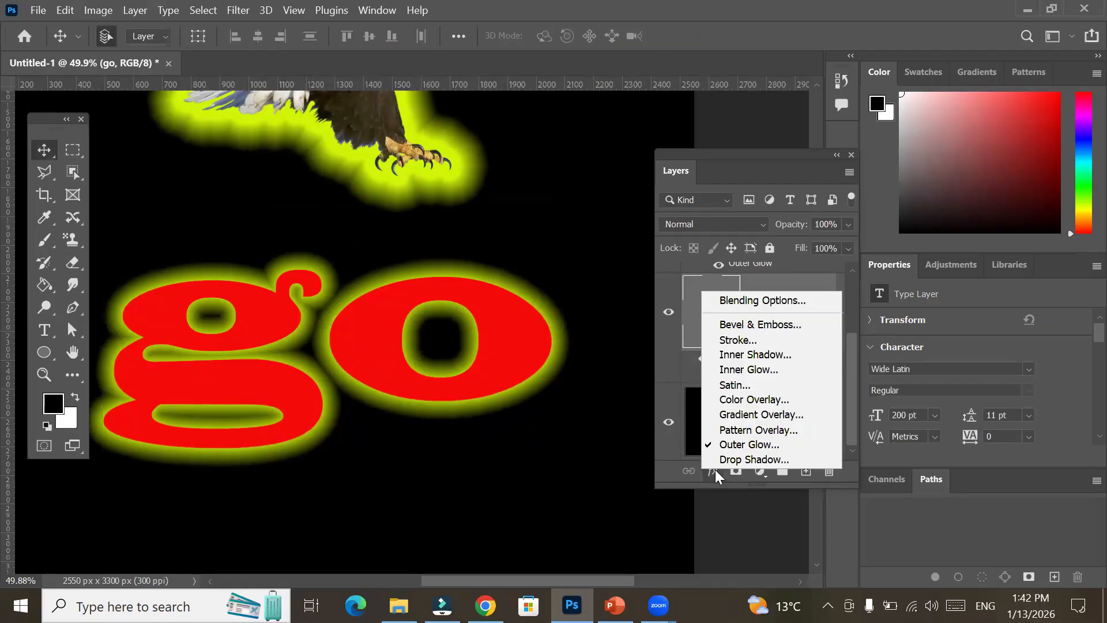
pyautogui.click(774, 384)
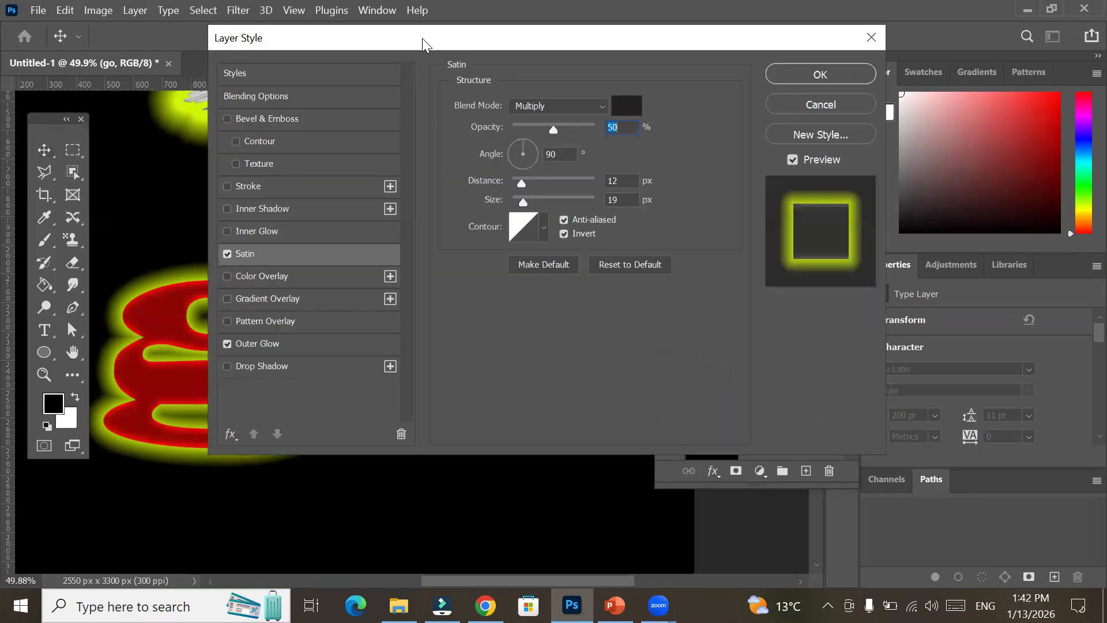
pyautogui.moveTo(423, 38); pyautogui.dragTo(704, 68)
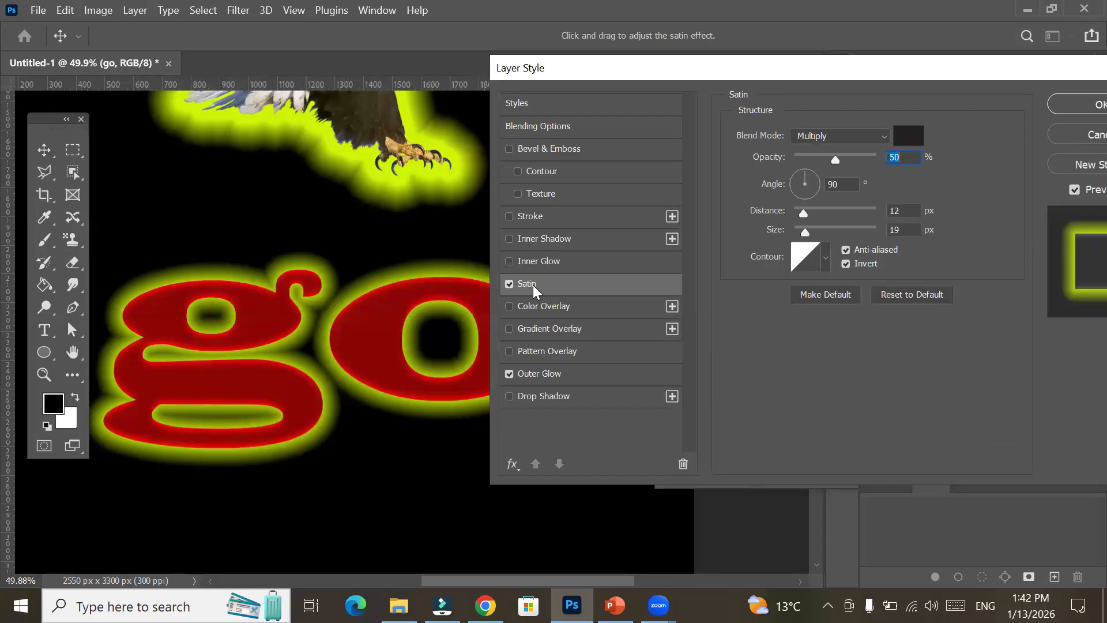
pyautogui.click(863, 139)
pyautogui.click(850, 151)
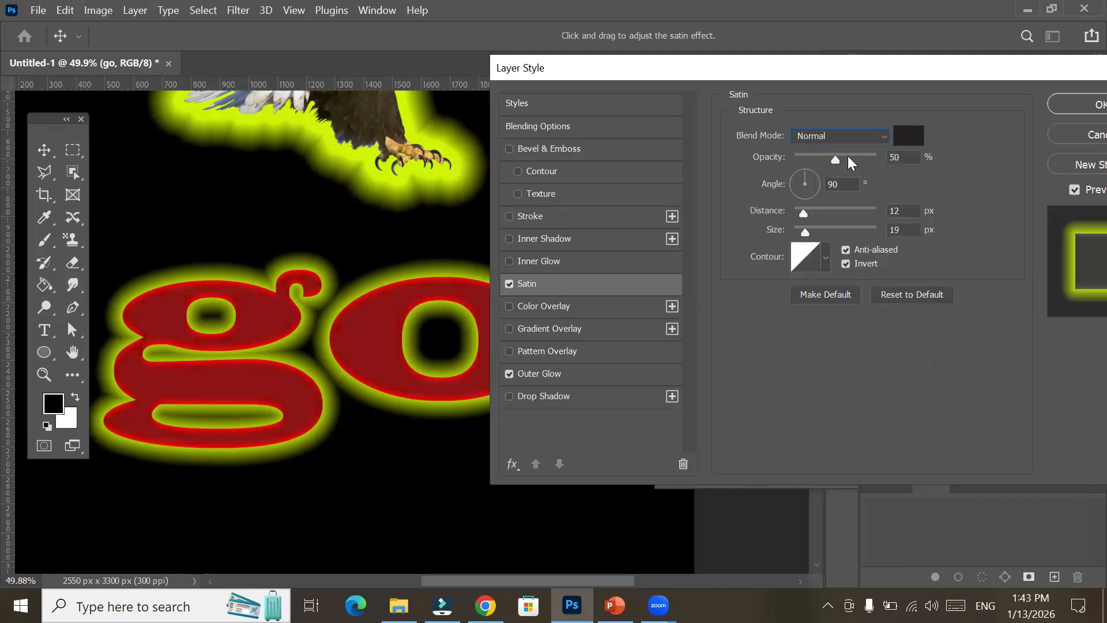
# Set the Satin color to bright blue, 0d2ef7.
pyautogui.click(916, 136)
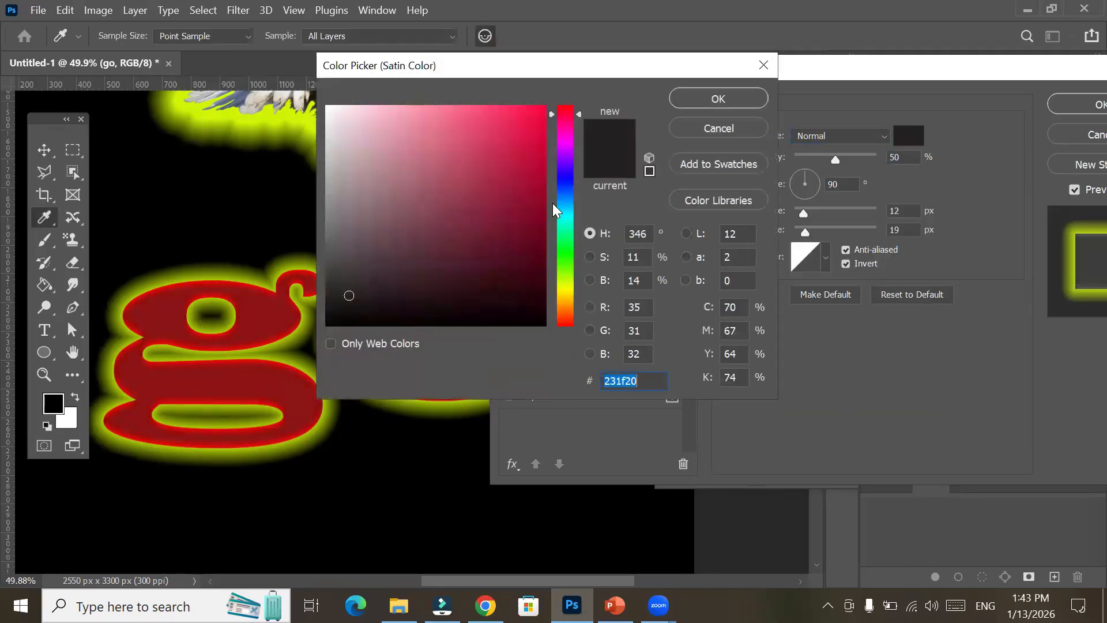
pyautogui.click(568, 302)
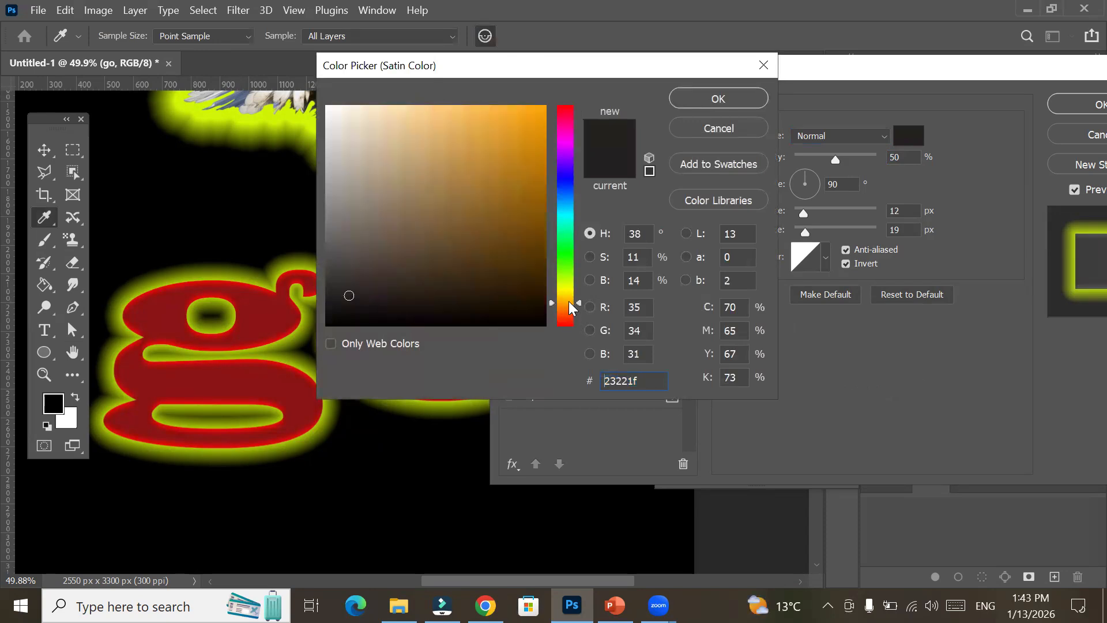
pyautogui.click(477, 126)
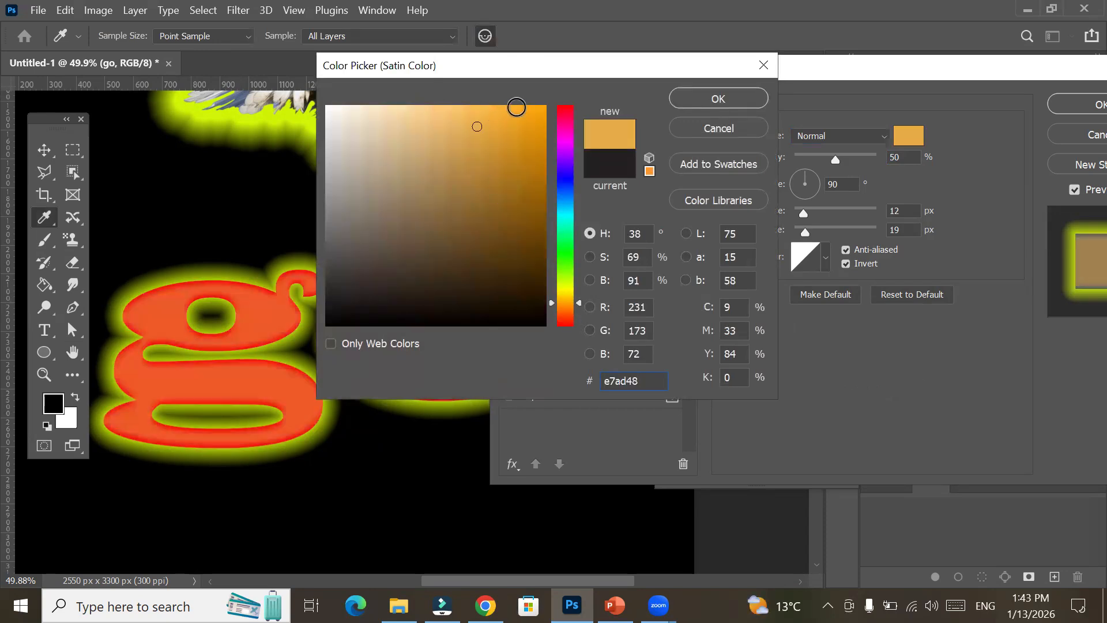
pyautogui.moveTo(514, 140)
pyautogui.mouseDown()
pyautogui.moveTo(527, 212)
pyautogui.moveTo(521, 250)
pyautogui.moveTo(501, 263)
pyautogui.mouseUp()
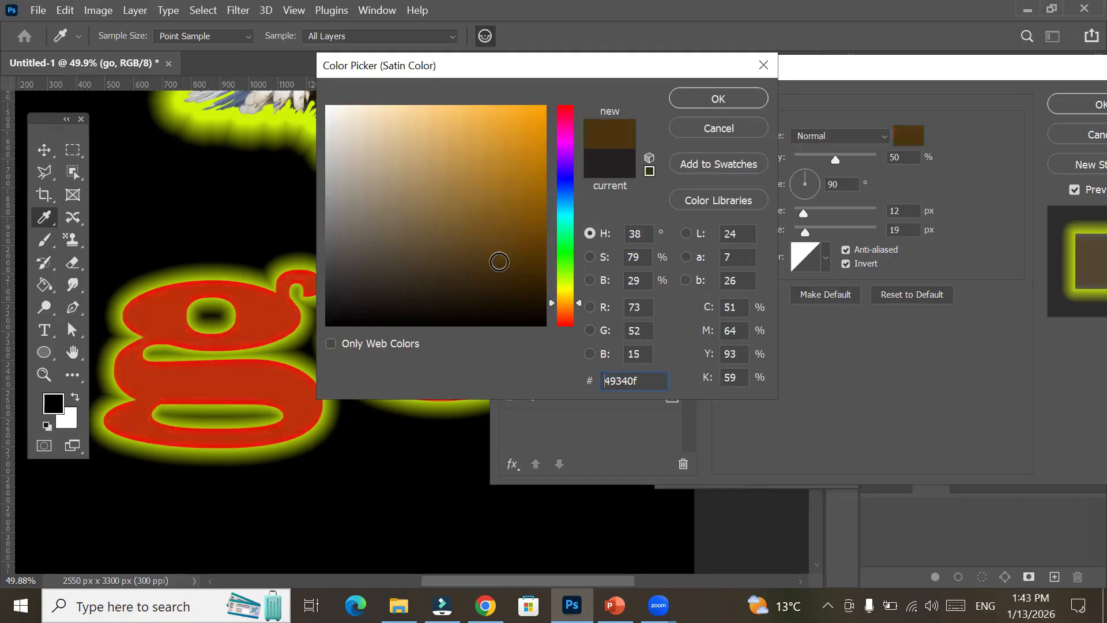
pyautogui.click(493, 157)
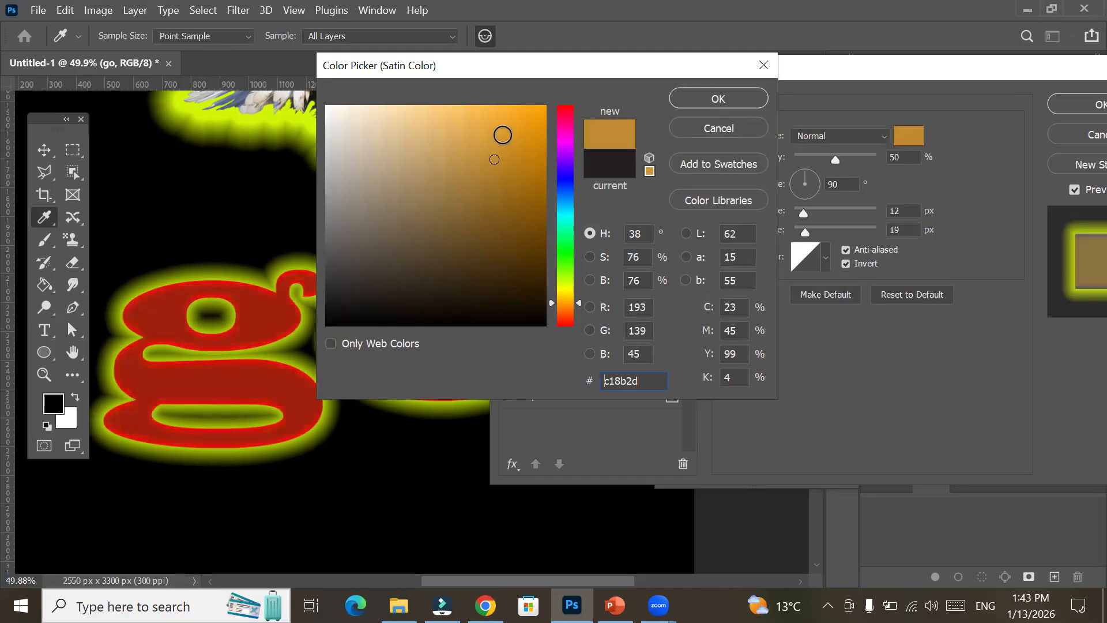
pyautogui.click(536, 112)
pyautogui.click(565, 184)
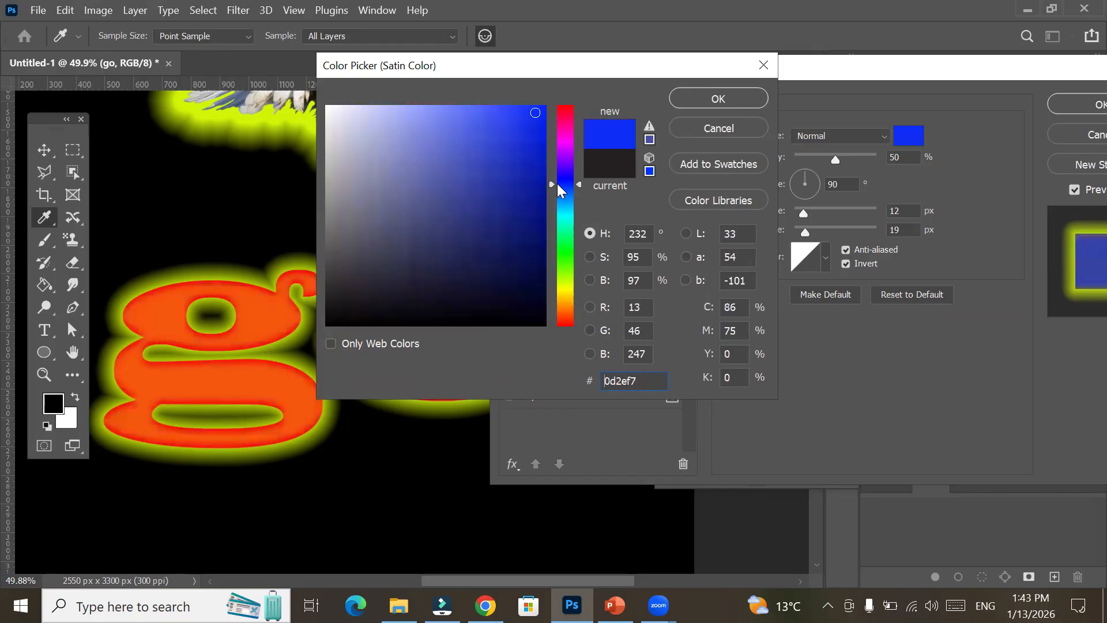
pyautogui.click(718, 98)
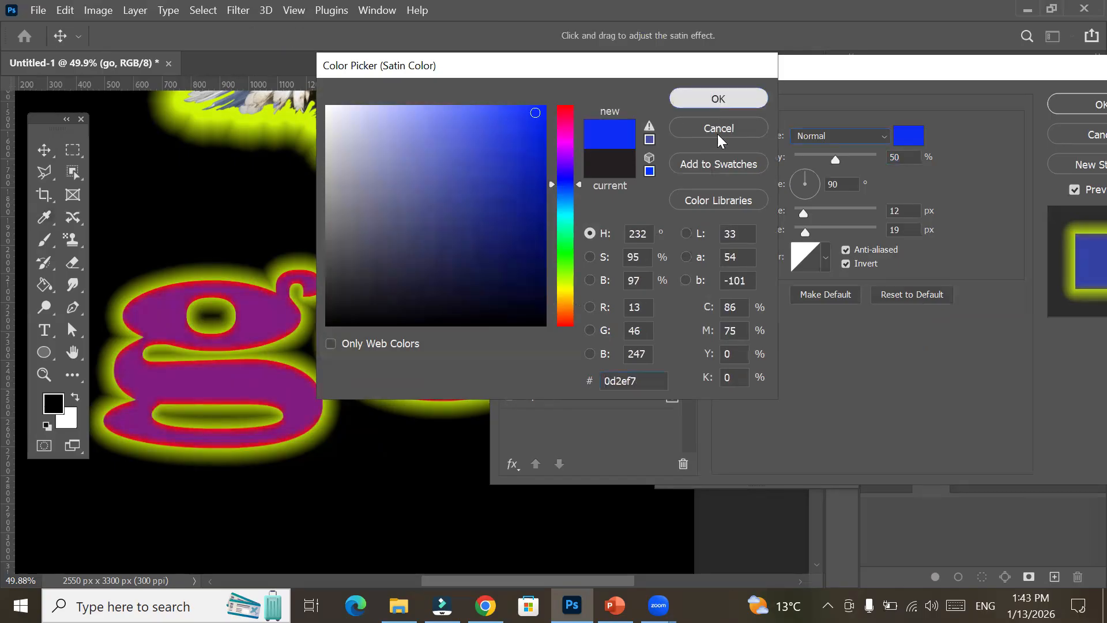
# Try several Satin contours, choose the Cone contour, and apply the layer style to the "go" text.
pyautogui.click(827, 257)
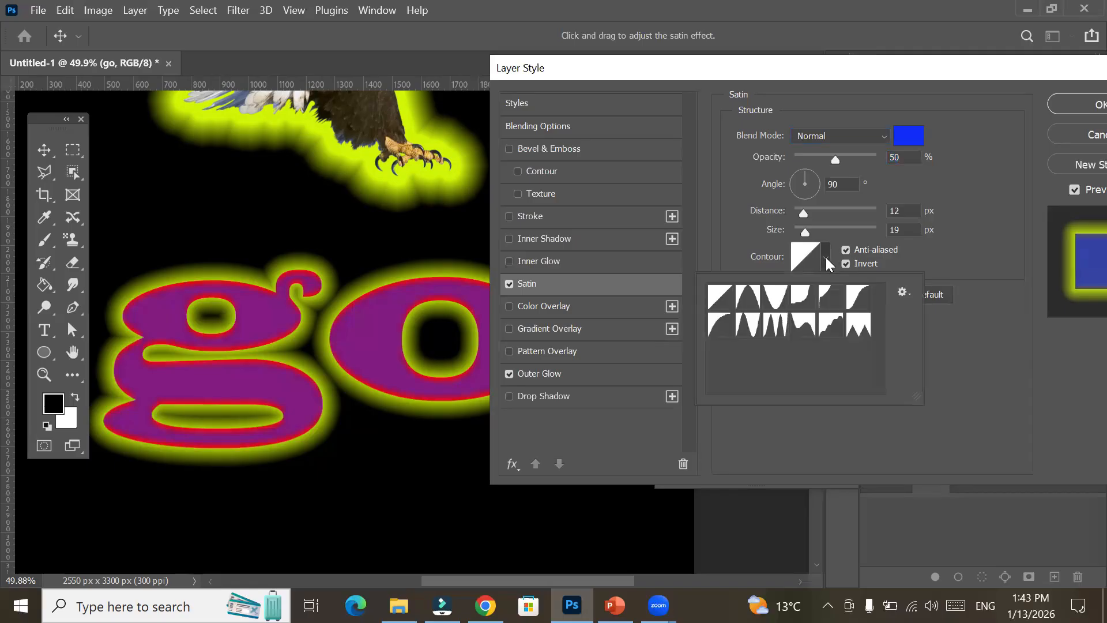
pyautogui.click(768, 328)
pyautogui.click(803, 328)
pyautogui.click(831, 327)
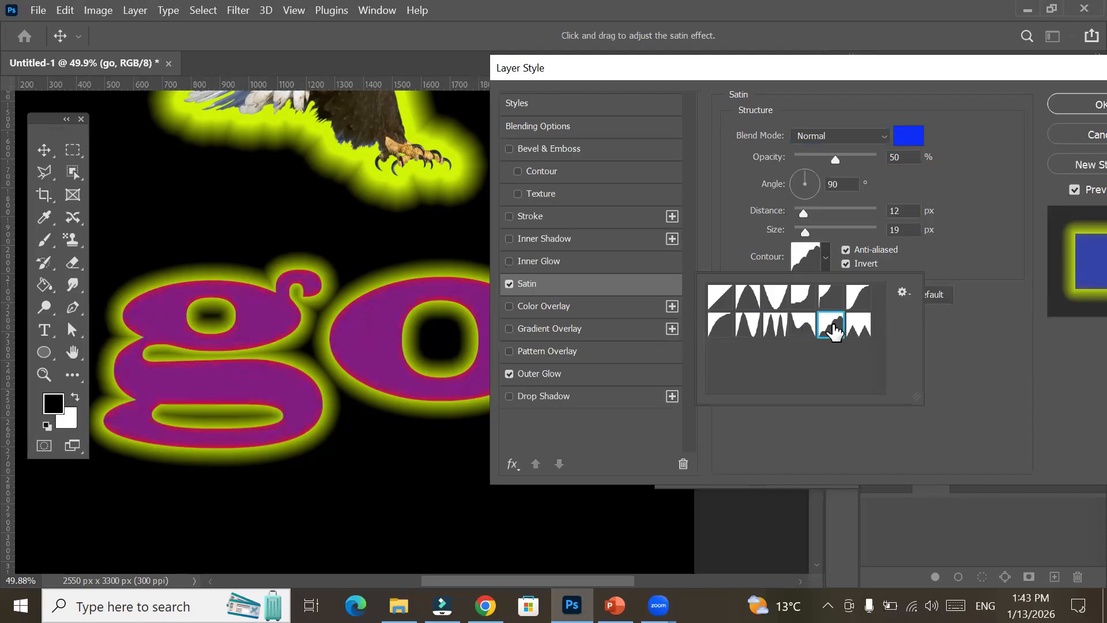
pyautogui.click(858, 326)
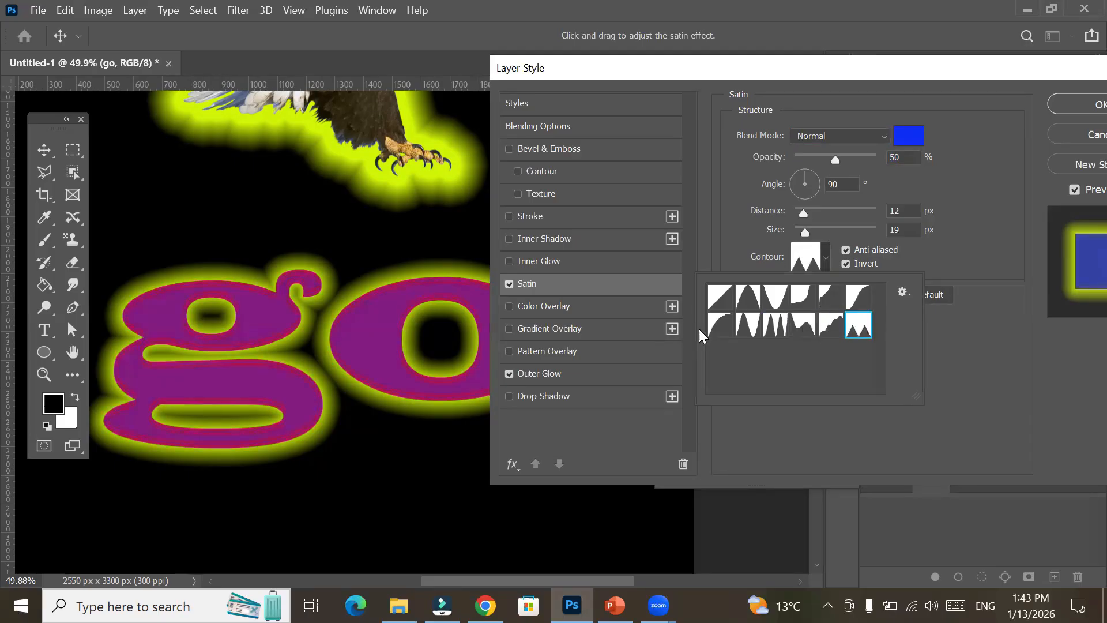
pyautogui.click(721, 330)
pyautogui.click(747, 300)
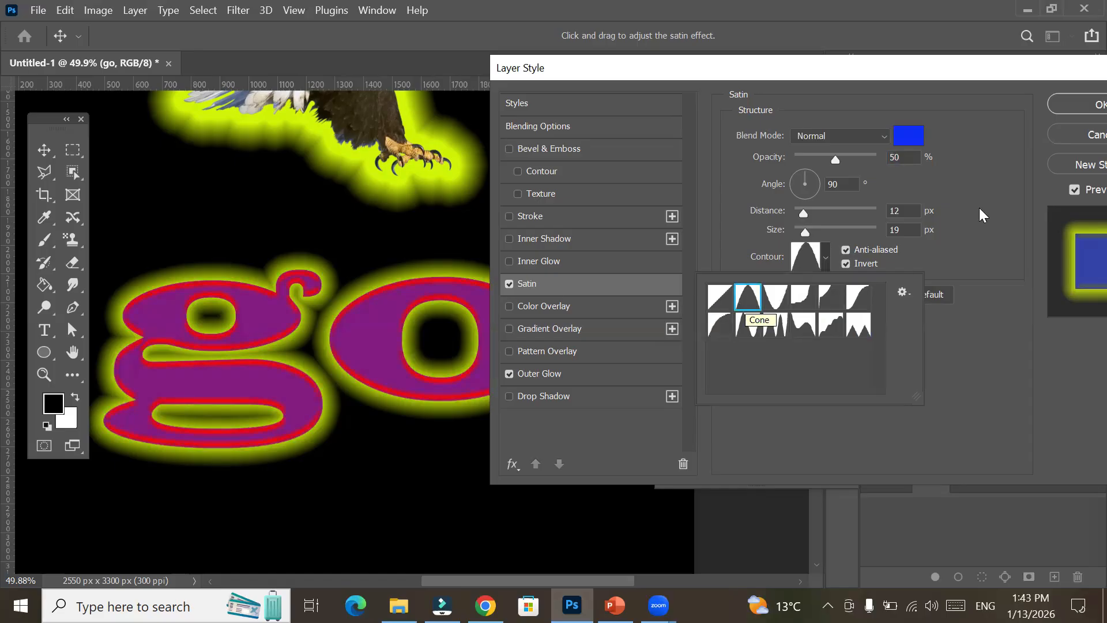
pyautogui.click(1057, 105)
pyautogui.click(1057, 105)
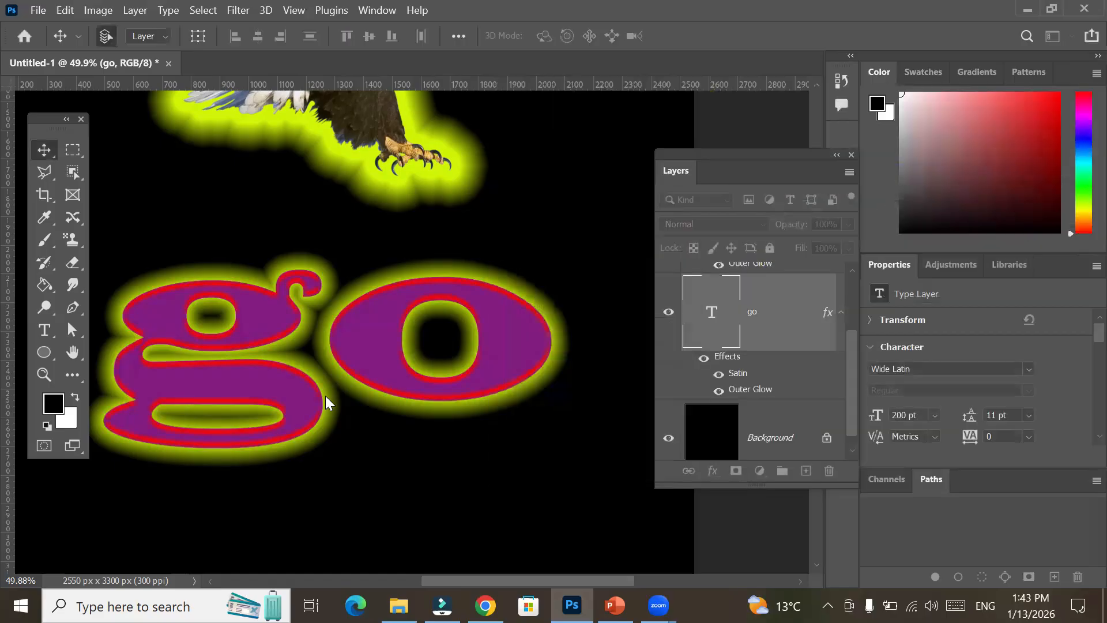
pyautogui.scroll(2, 417, 346)
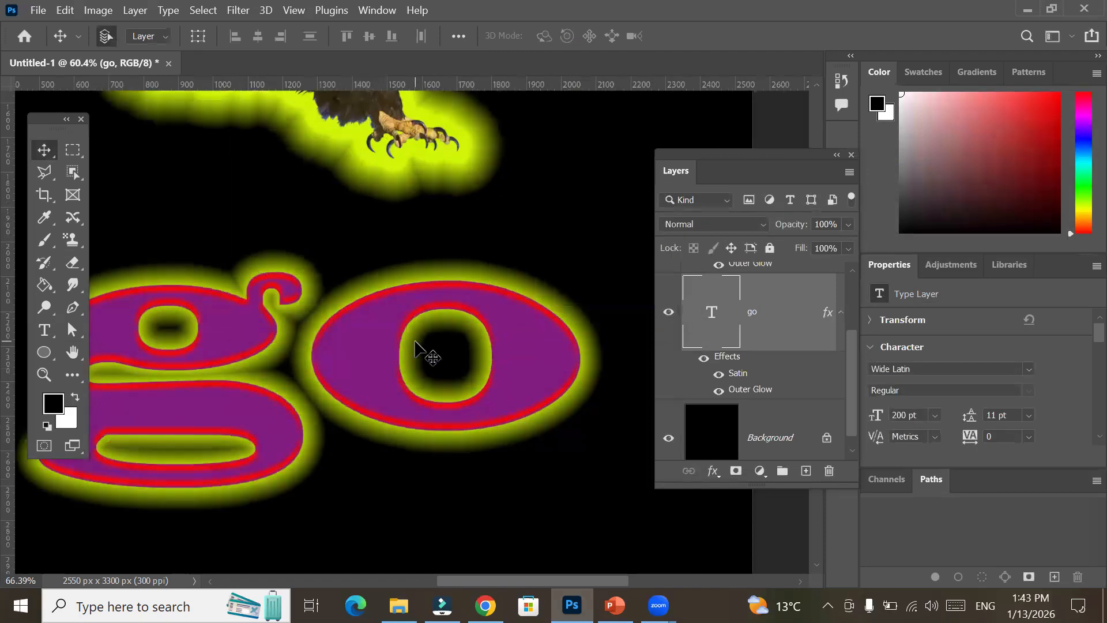
pyautogui.scroll(3, 415, 346)
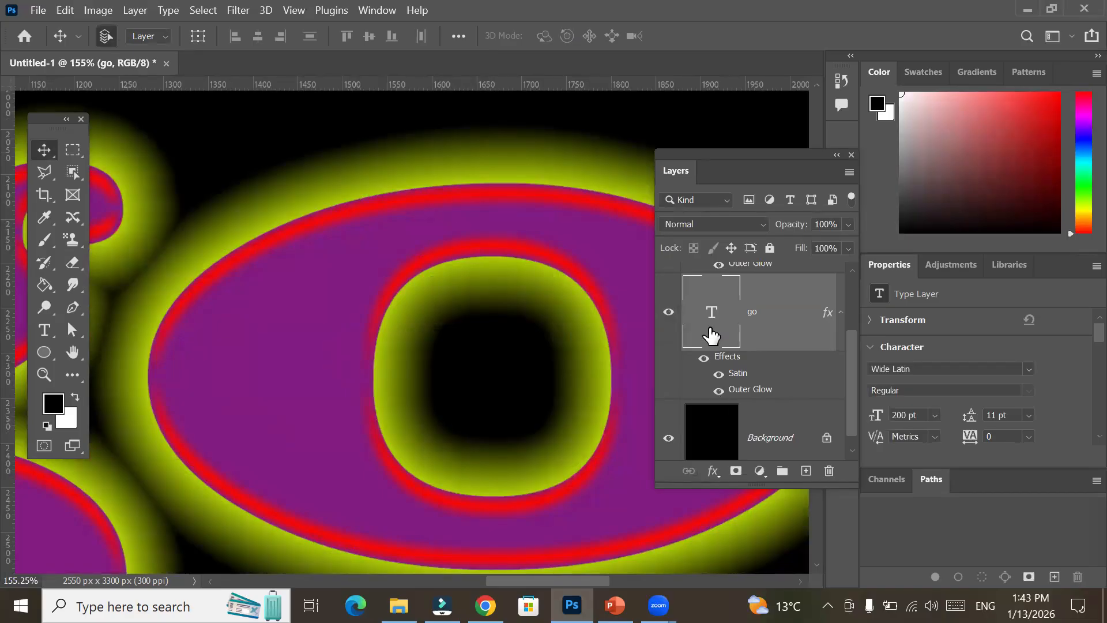
# Reopen the "go" text's Satin settings and set the angle to -43°, the distance to 181 px and the size to 0 px.
pyautogui.doubleClick(734, 378)
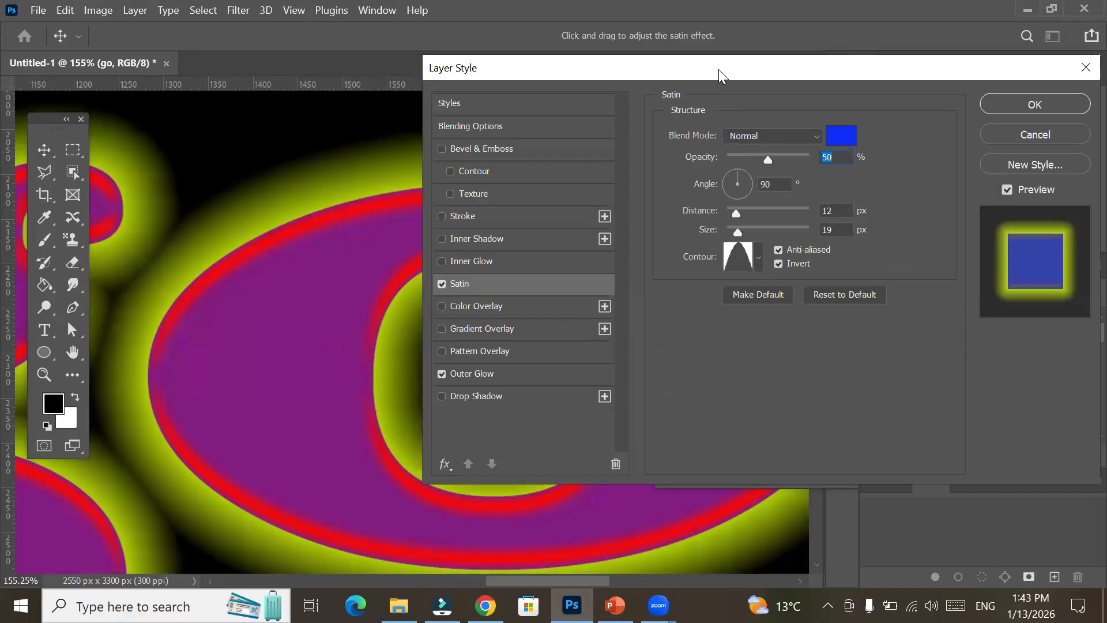
pyautogui.moveTo(719, 70); pyautogui.dragTo(816, 77)
pyautogui.click(843, 198)
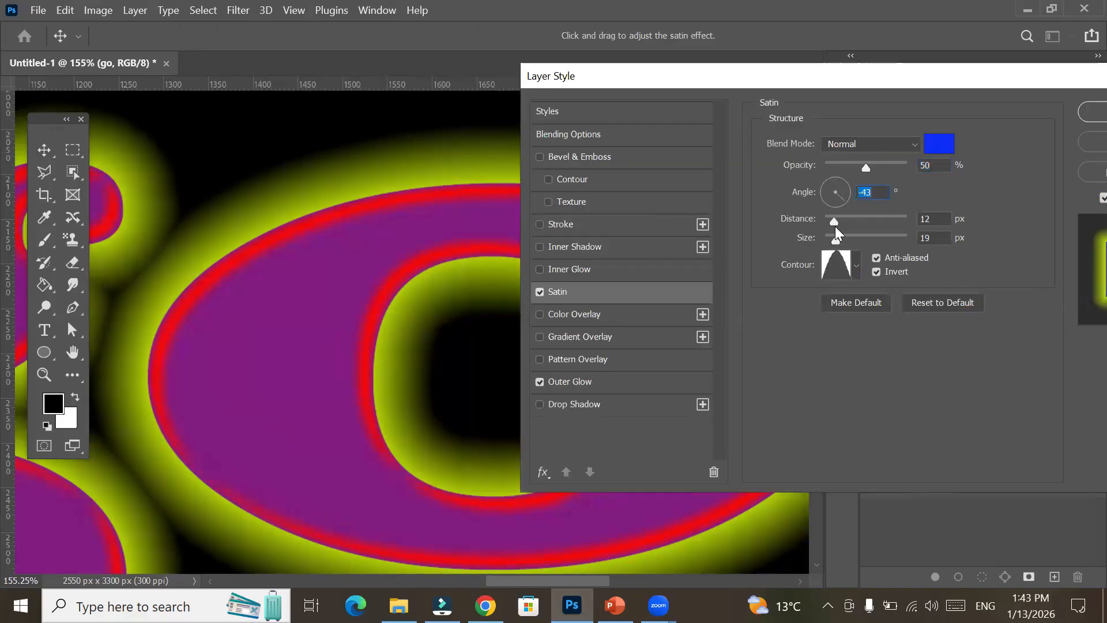
pyautogui.moveTo(837, 221); pyautogui.dragTo(894, 220)
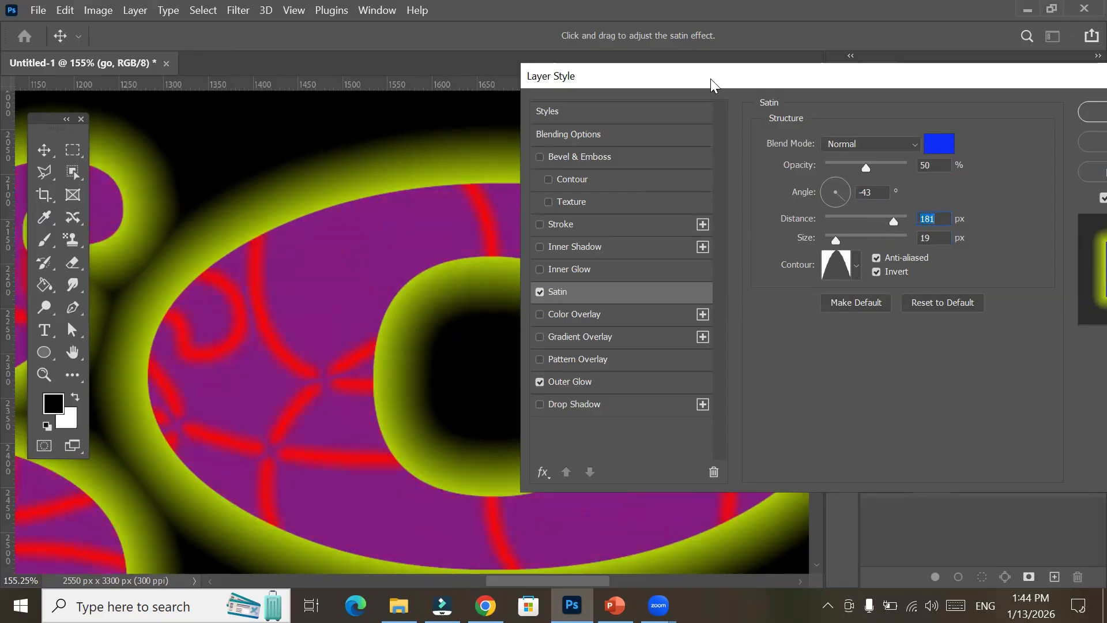
pyautogui.moveTo(711, 79); pyautogui.dragTo(730, 99)
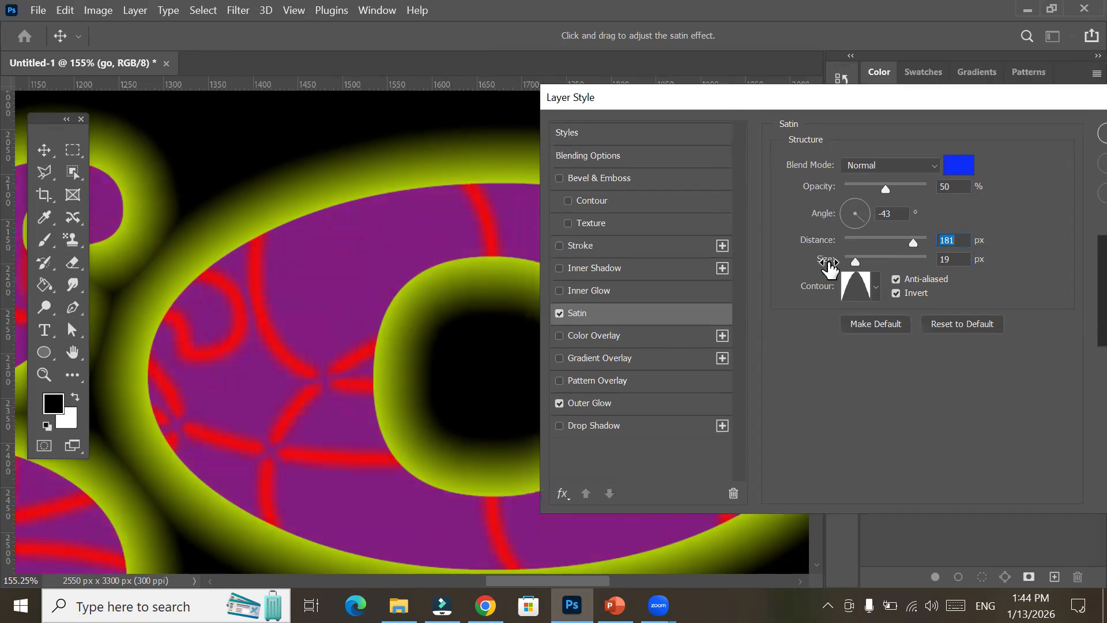
pyautogui.moveTo(854, 259); pyautogui.dragTo(829, 268)
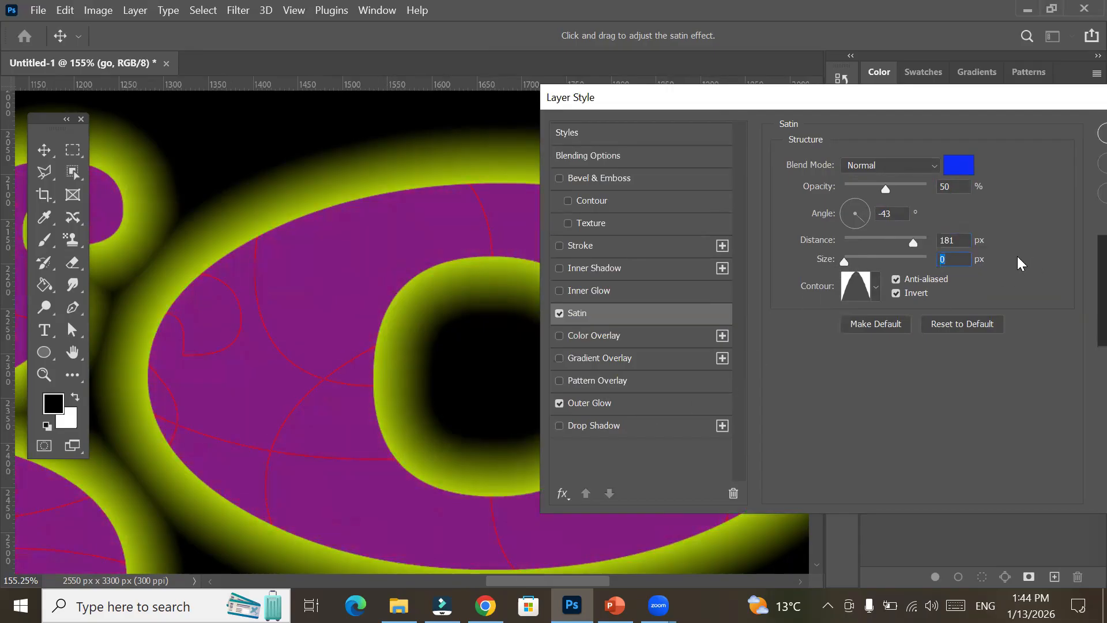
# Set the Satin angle to -164° and the size to 10 px.
pyautogui.click(860, 206)
pyautogui.click(843, 217)
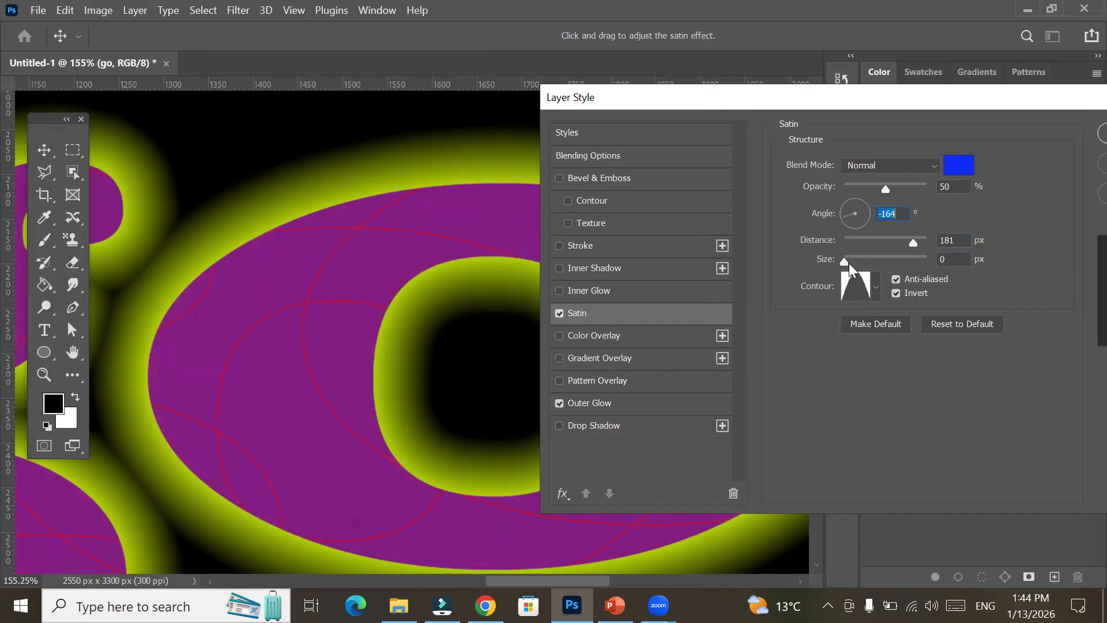
pyautogui.moveTo(851, 260); pyautogui.dragTo(853, 261)
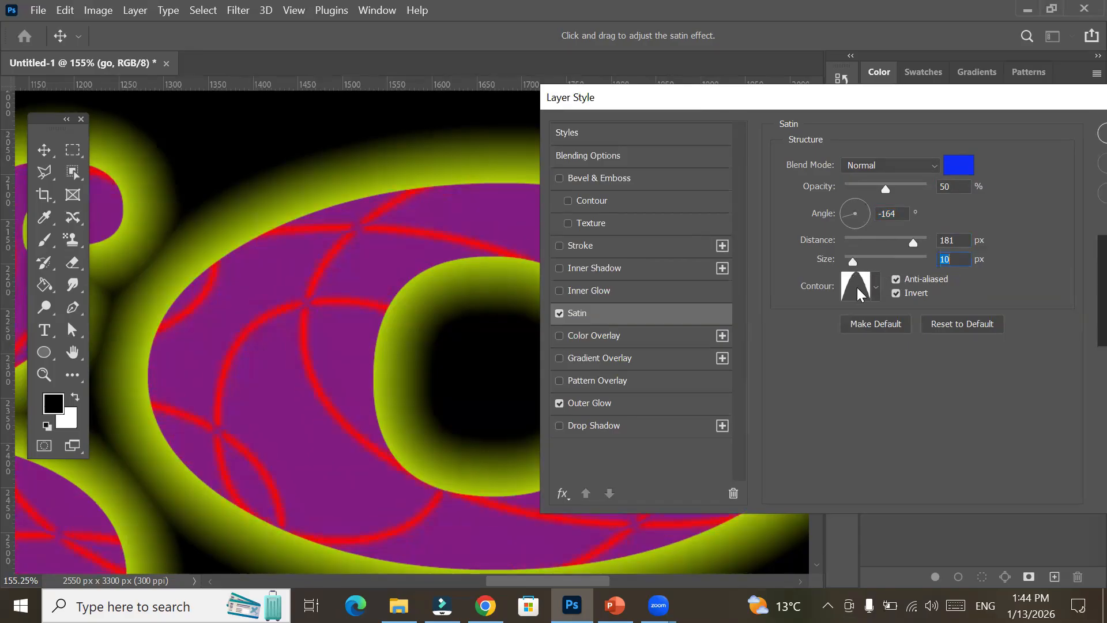
# Try several Satin contour presets on the "go" text and choose the Ring contour.
pyautogui.click(874, 288)
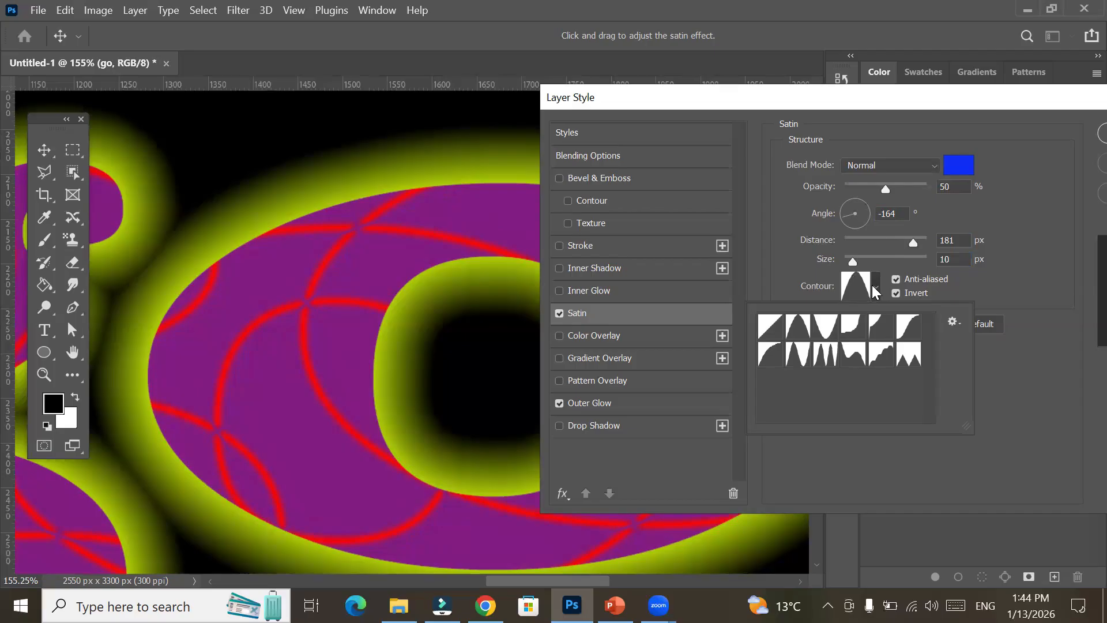
pyautogui.click(779, 329)
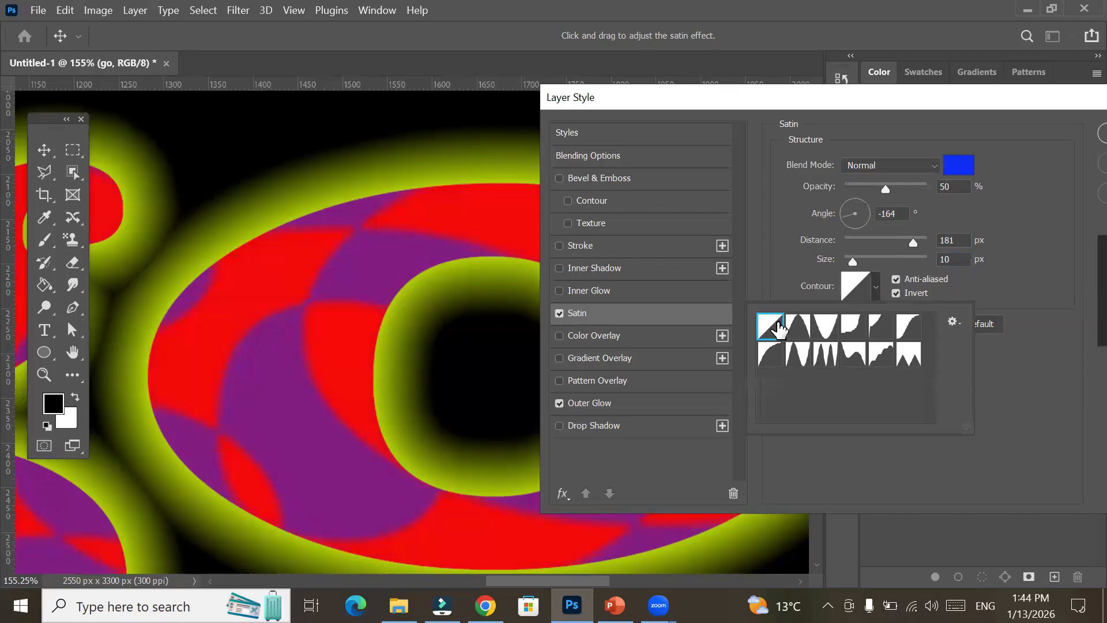
pyautogui.click(799, 333)
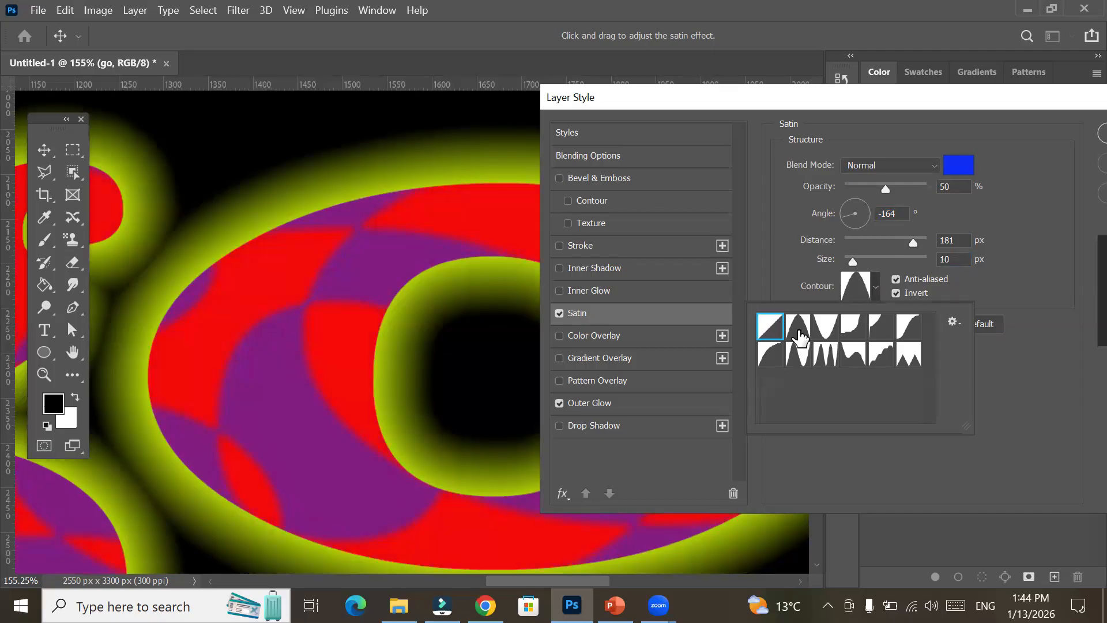
pyautogui.click(825, 329)
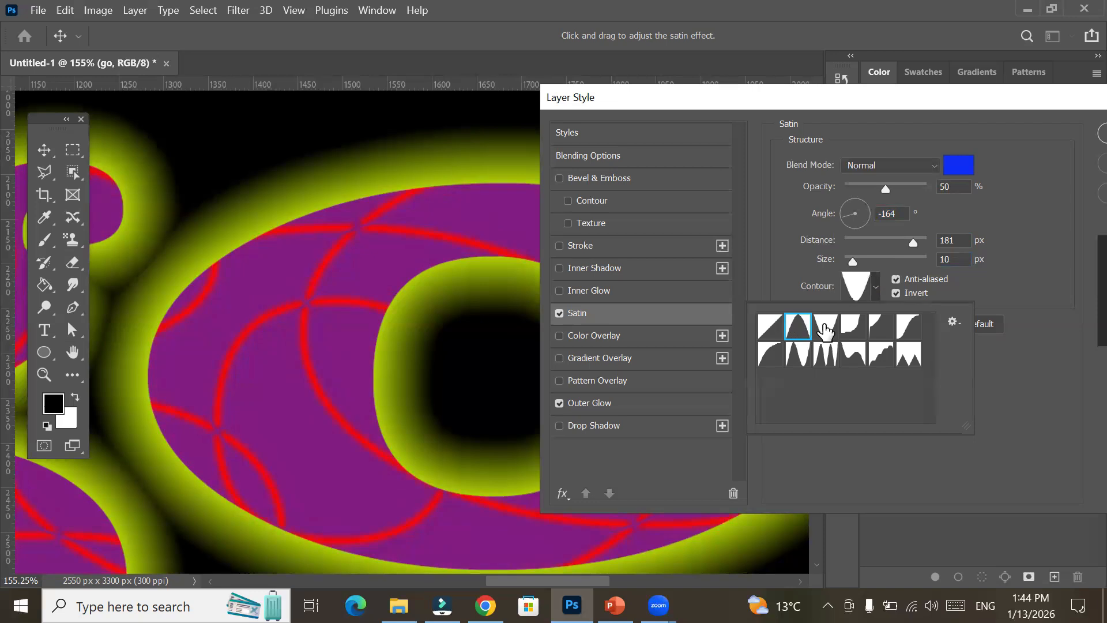
pyautogui.click(851, 327)
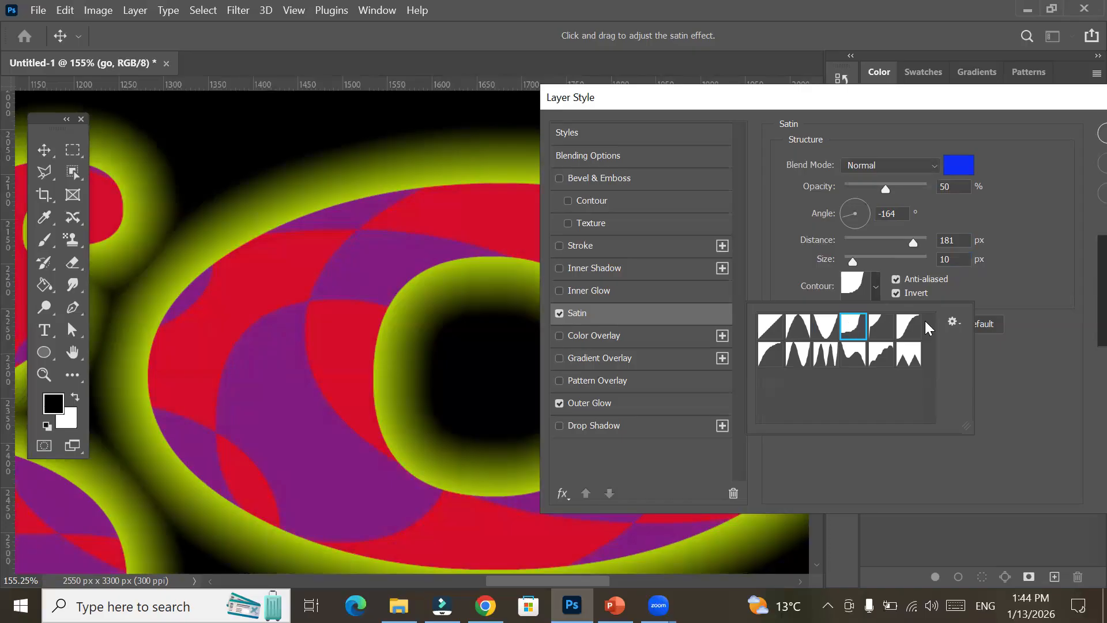
pyautogui.click(881, 327)
pyautogui.click(907, 326)
pyautogui.click(881, 354)
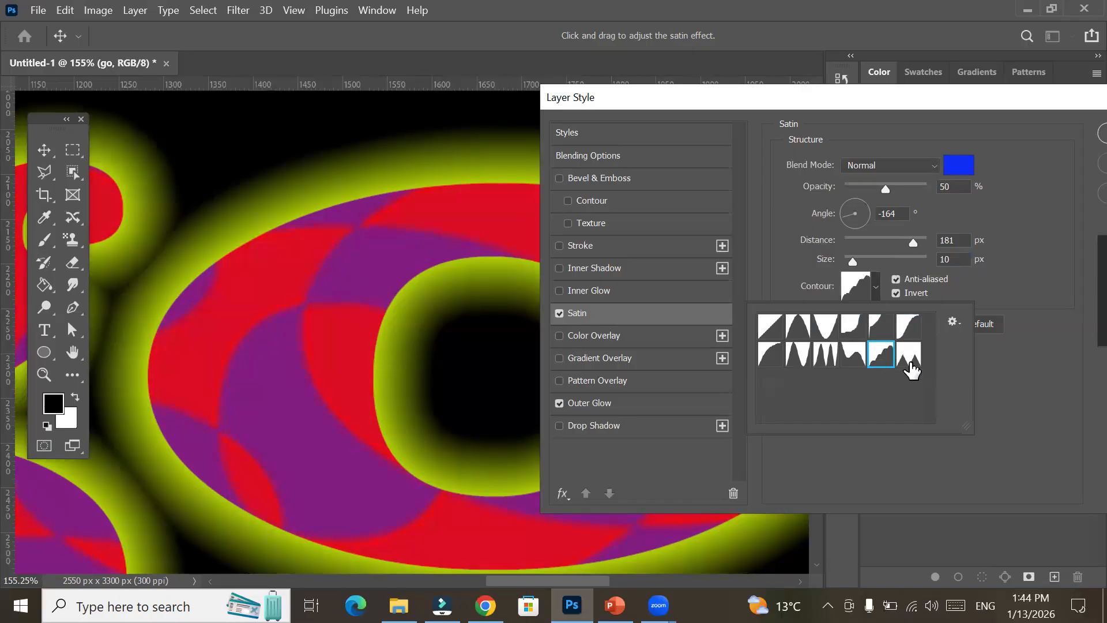
pyautogui.click(909, 354)
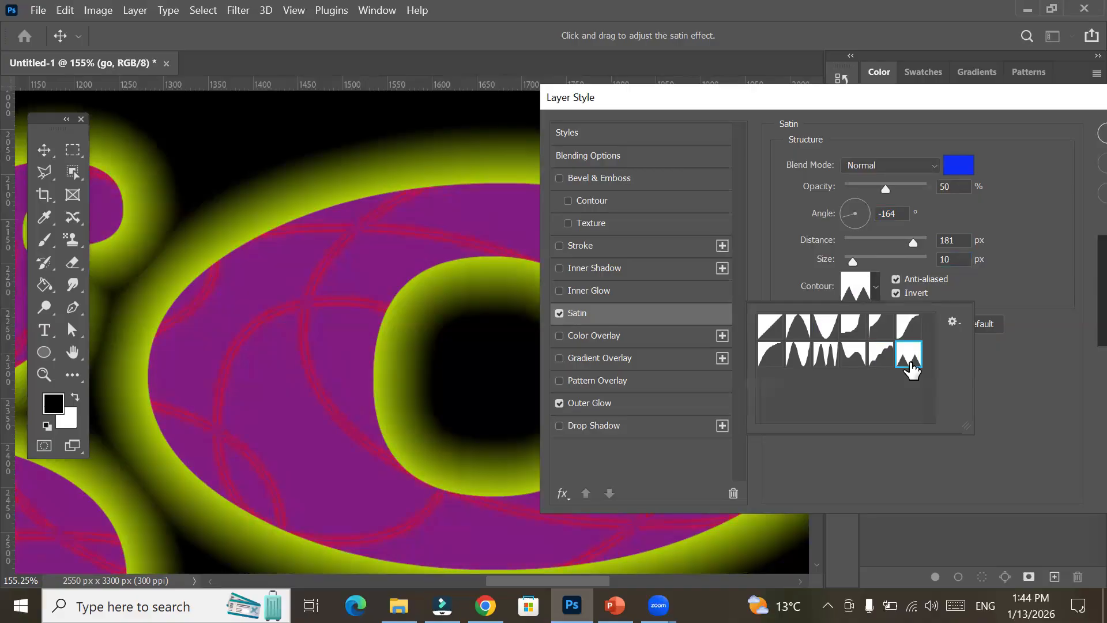
pyautogui.click(801, 362)
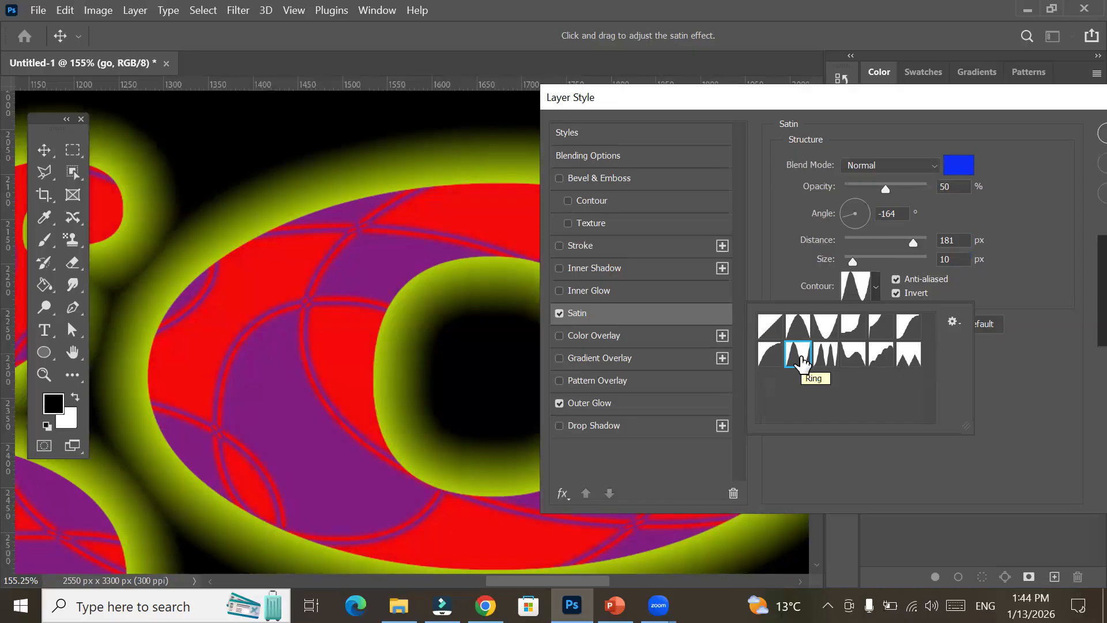
# Set the Satin size to 87 px and the distance to 78 px.
pyautogui.click(877, 256)
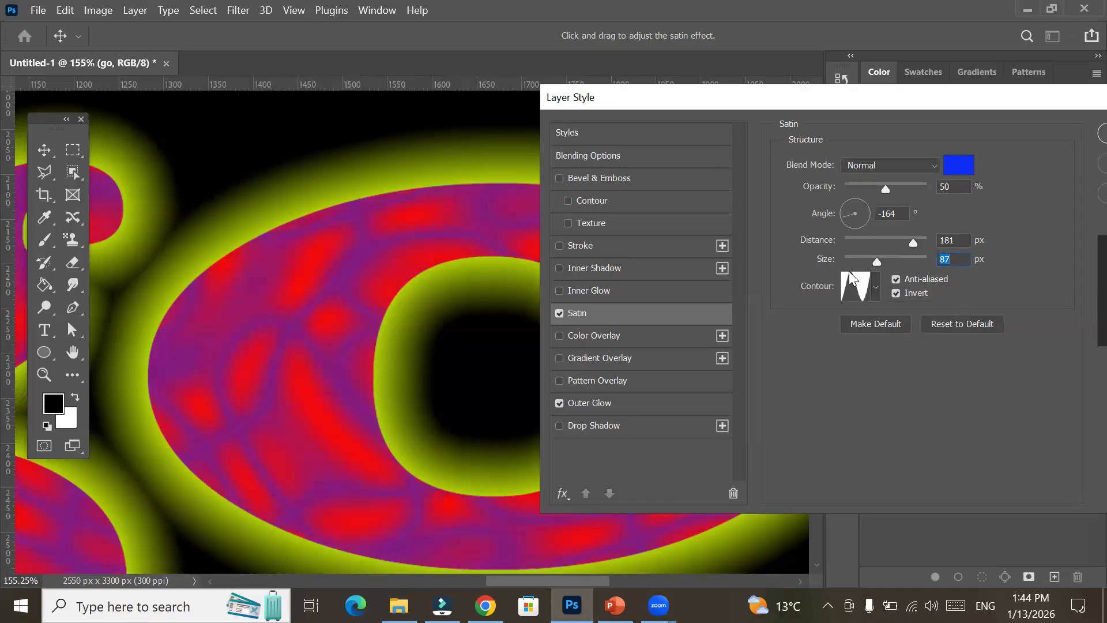
pyautogui.click(880, 237)
pyautogui.click(893, 238)
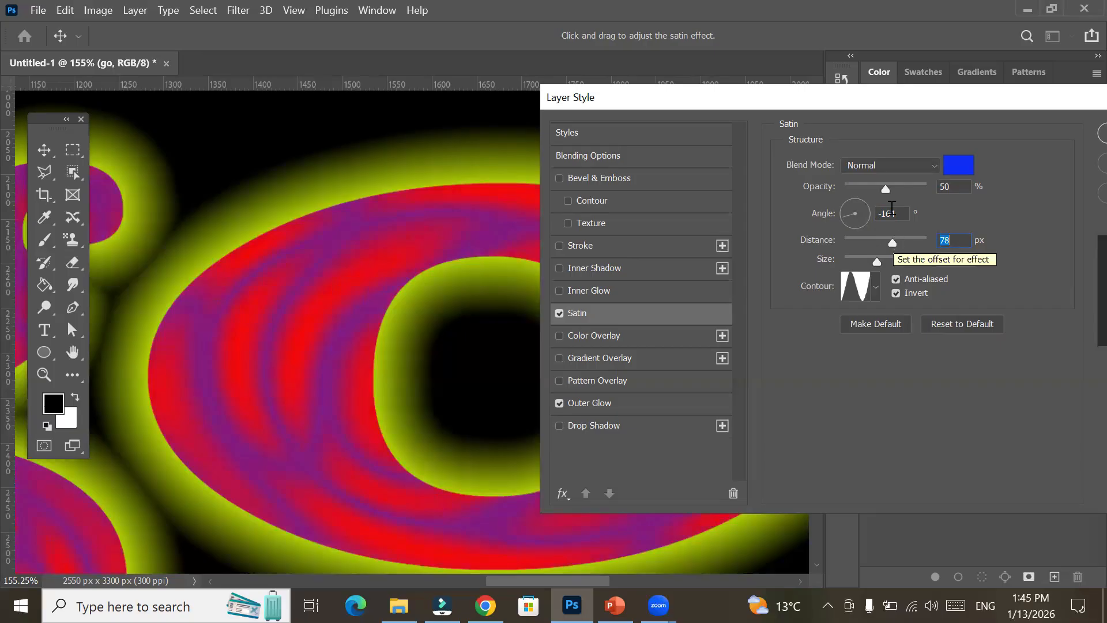
# Try different Satin opacities, settle on 95%, and apply the layer style to the "go" text.
pyautogui.moveTo(886, 191); pyautogui.dragTo(925, 182)
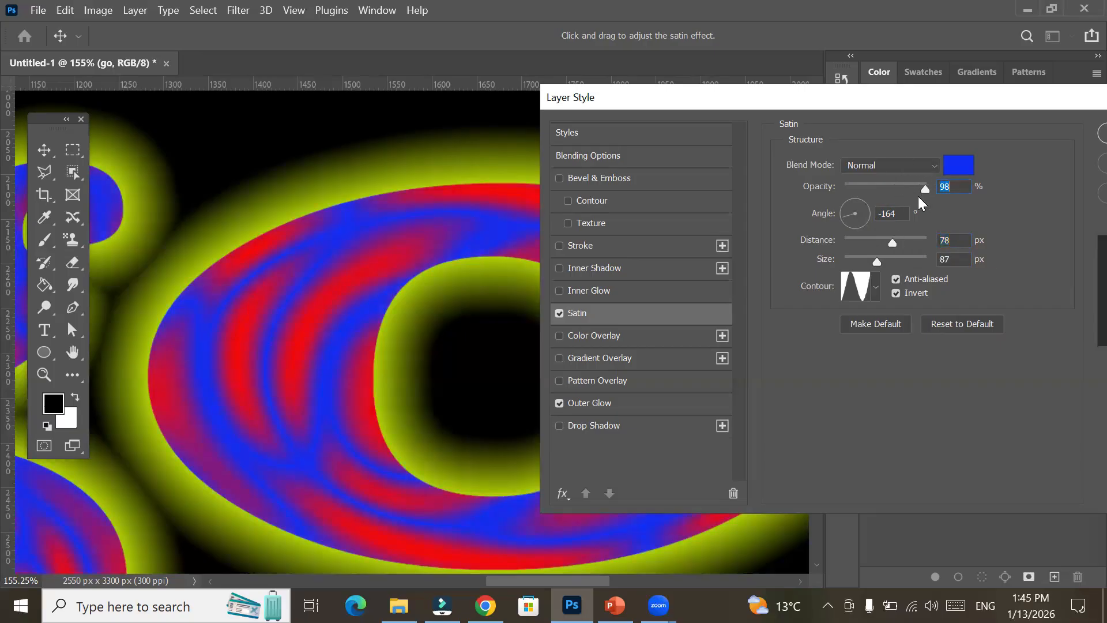
pyautogui.moveTo(926, 189); pyautogui.dragTo(934, 185)
pyautogui.click(873, 189)
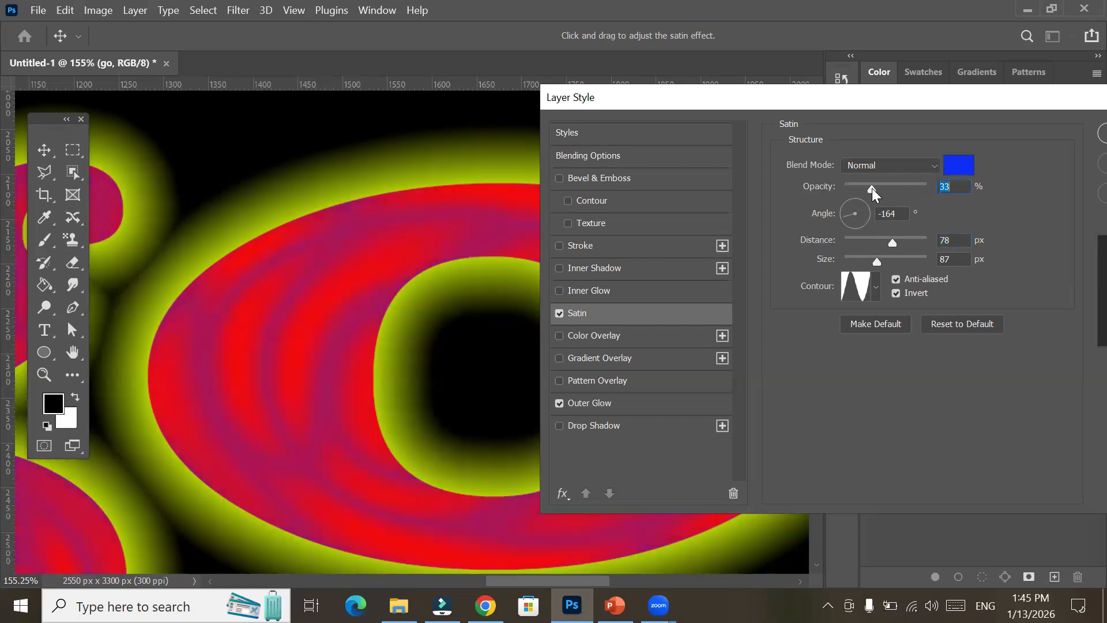
pyautogui.click(923, 189)
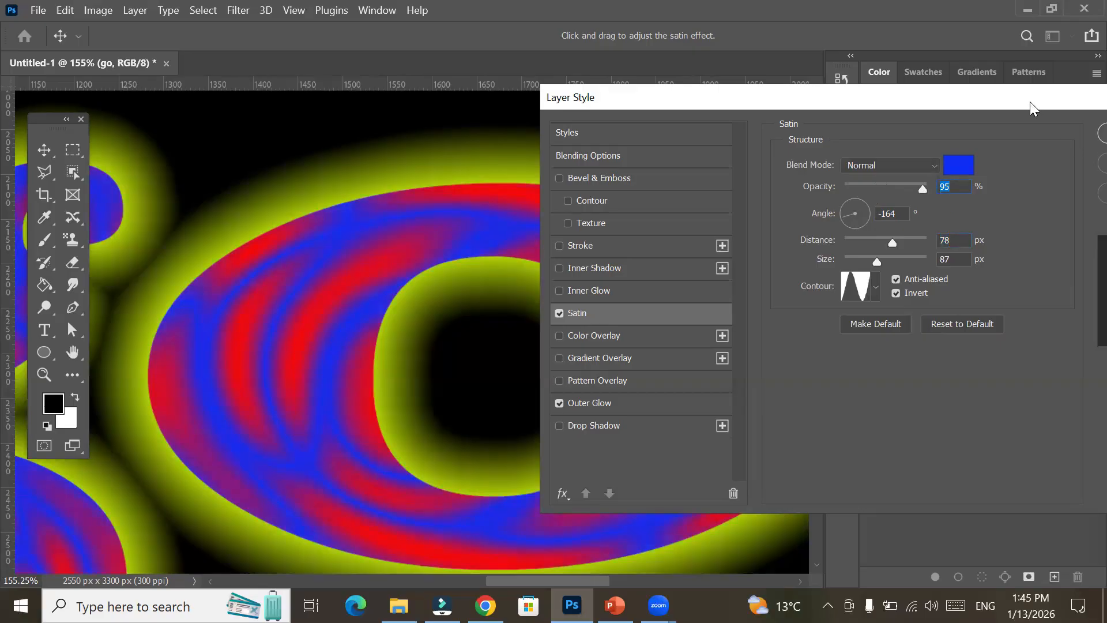
pyautogui.moveTo(1030, 102); pyautogui.dragTo(861, 127)
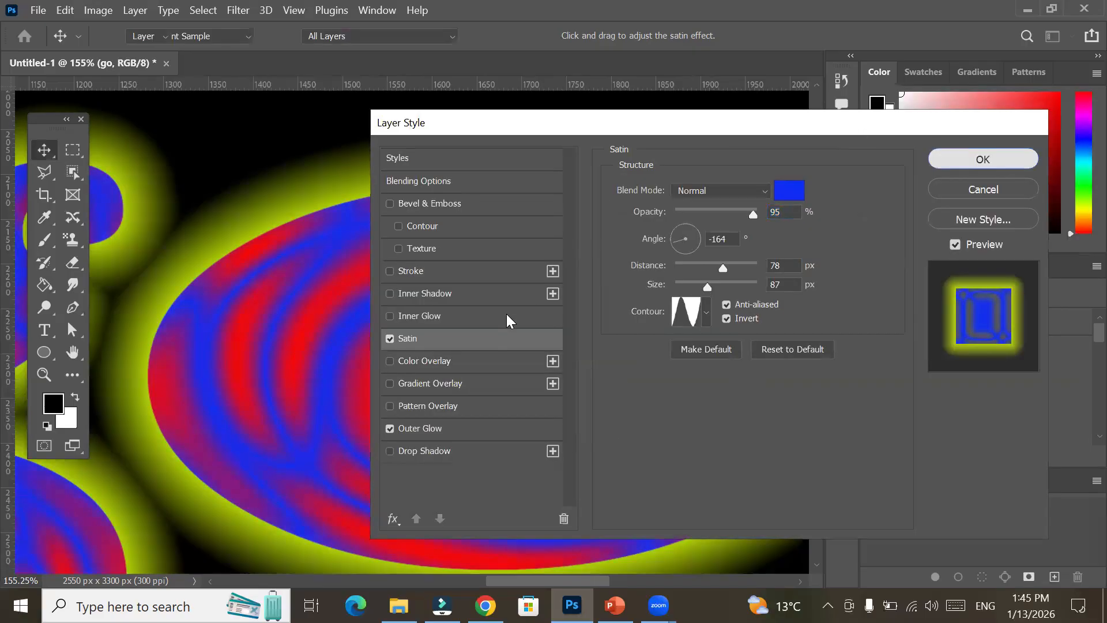
pyautogui.press('Return')
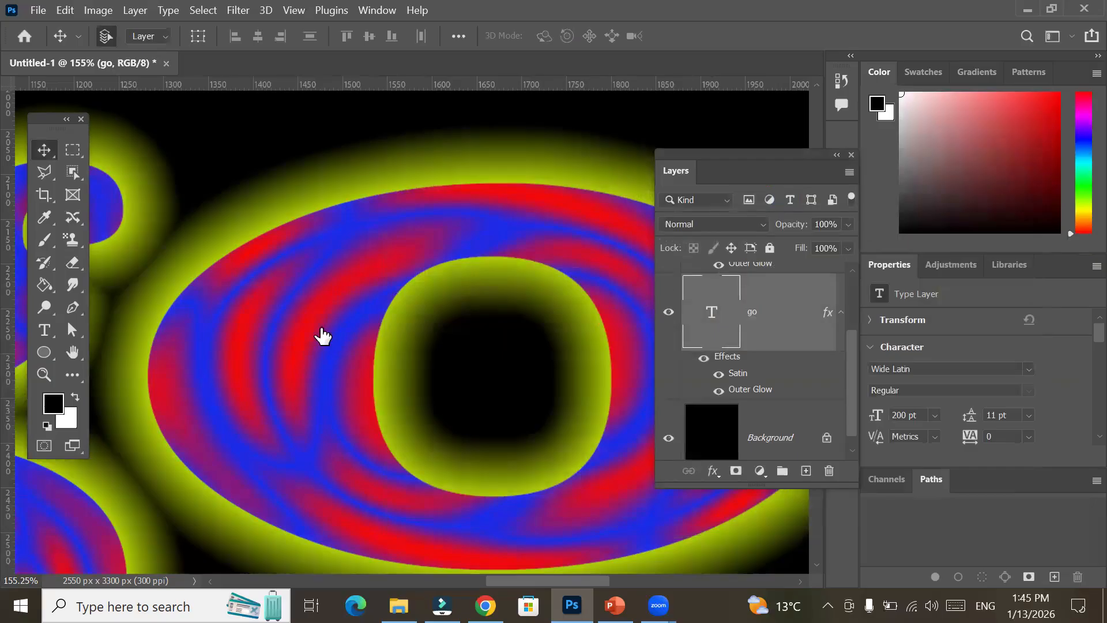
# Reopen the "go" text's layer style and add a Pattern Overlay using the ICT trainings pattern.
pyautogui.scroll(-6, 323, 336)
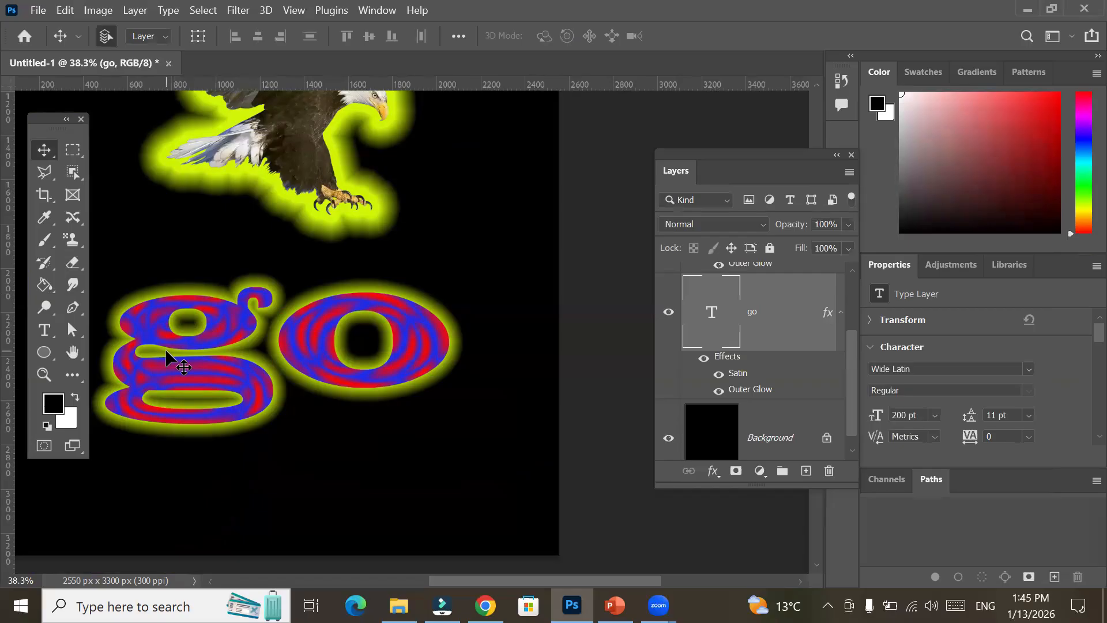
pyautogui.scroll(1, 166, 357)
pyautogui.scroll(1, 166, 358)
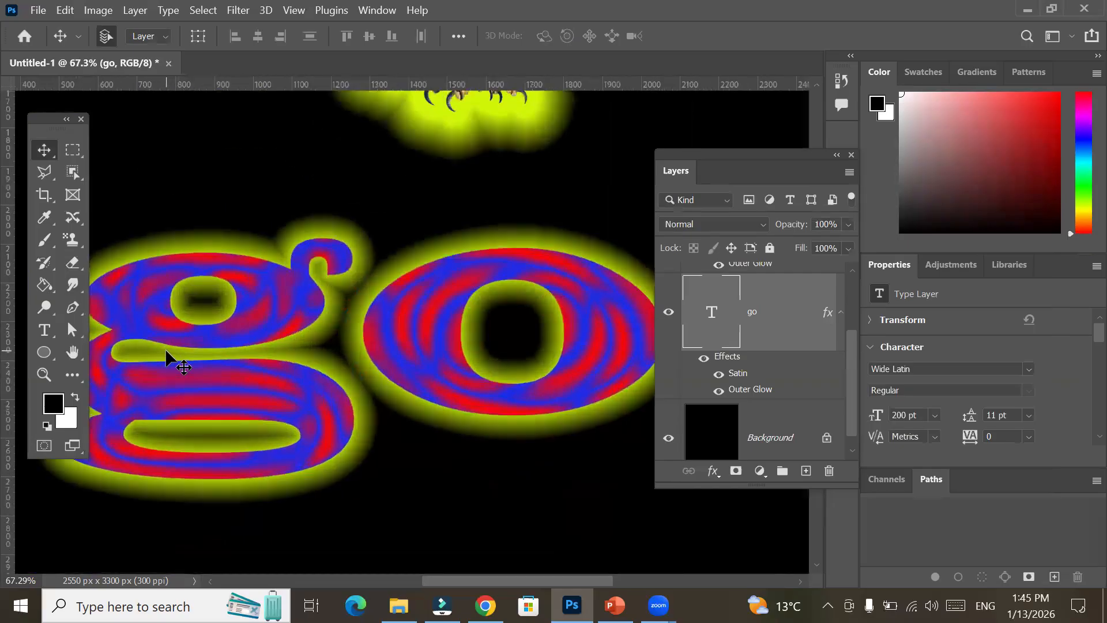
pyautogui.doubleClick(738, 375)
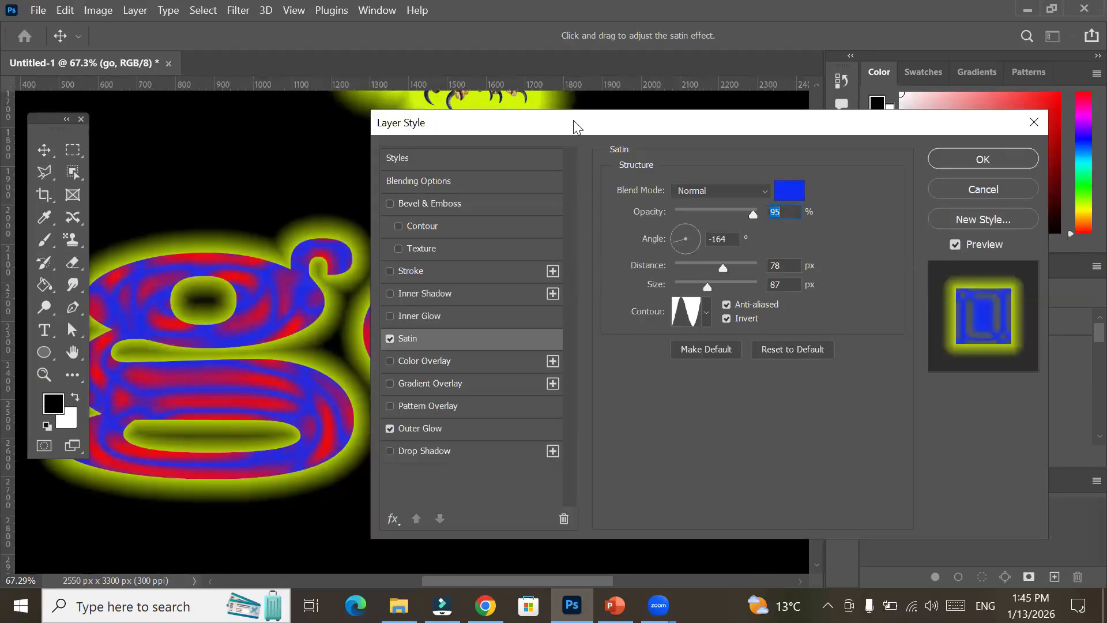
pyautogui.moveTo(578, 121); pyautogui.dragTo(653, 108)
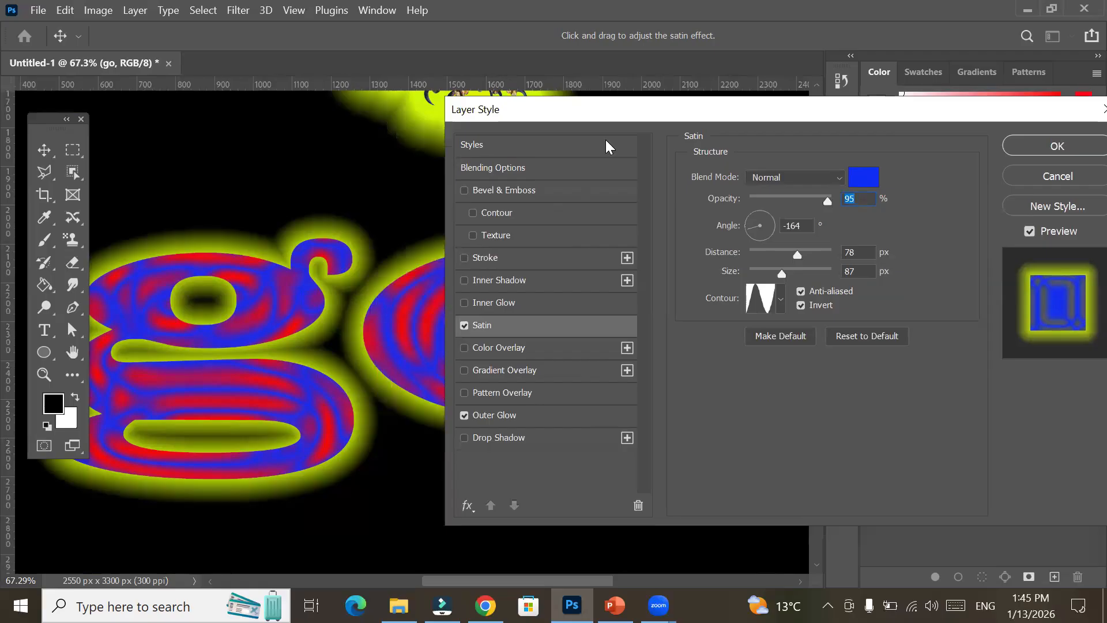
pyautogui.click(507, 415)
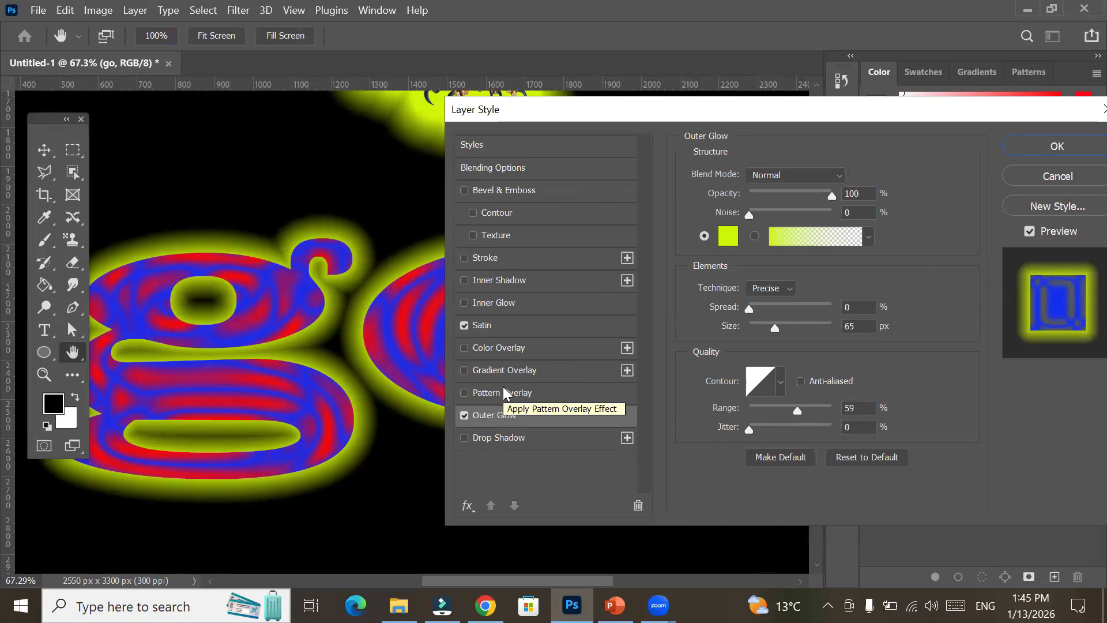
pyautogui.click(503, 392)
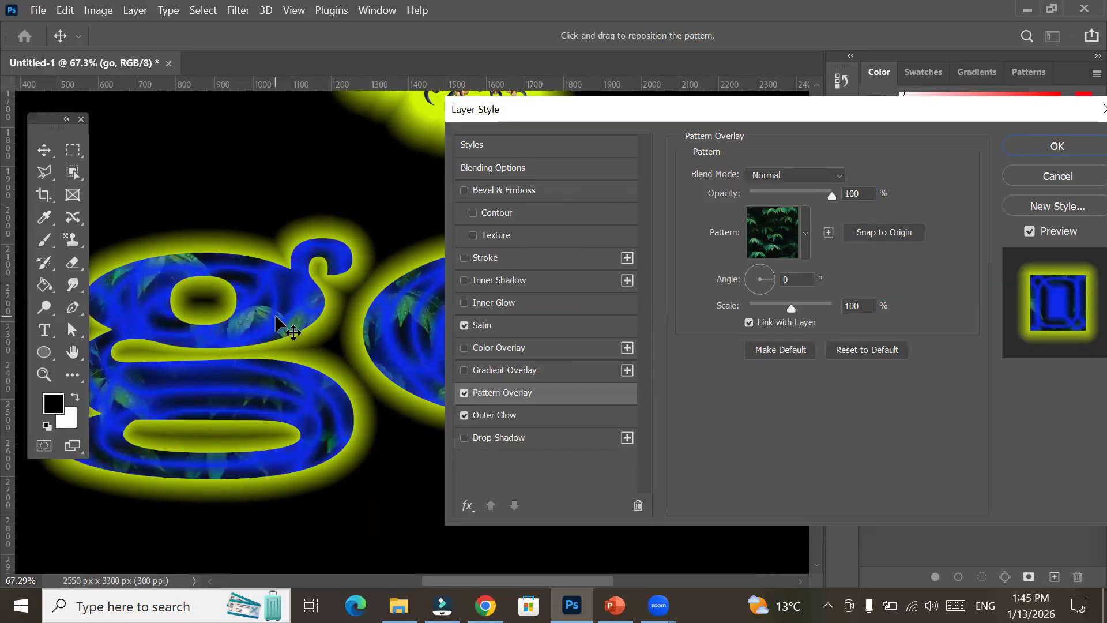
pyautogui.click(807, 235)
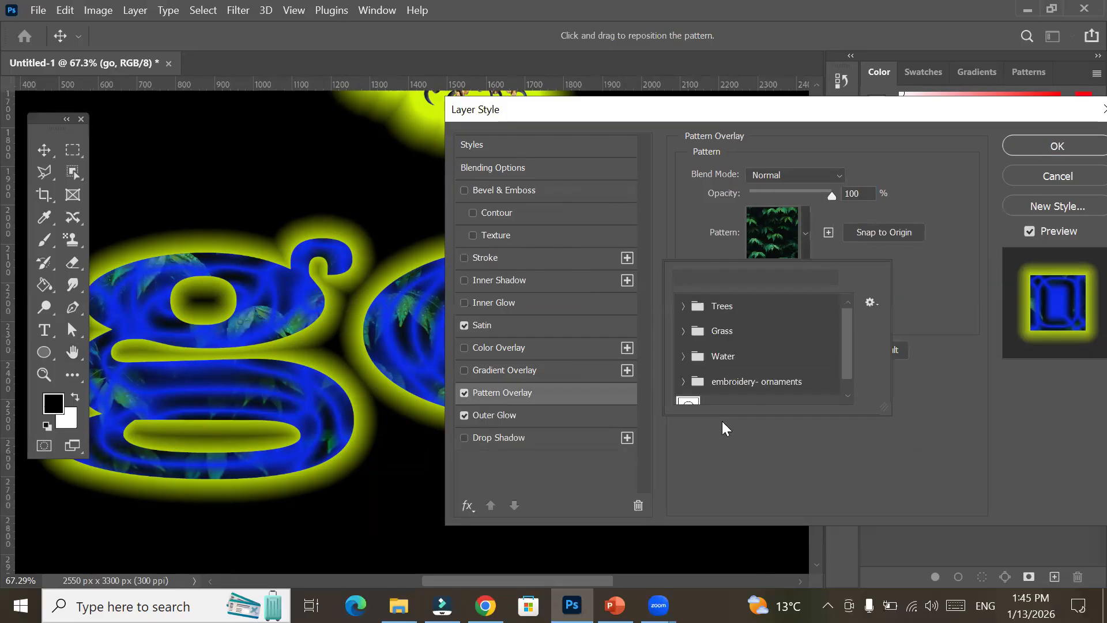
pyautogui.moveTo(848, 355); pyautogui.dragTo(783, 393)
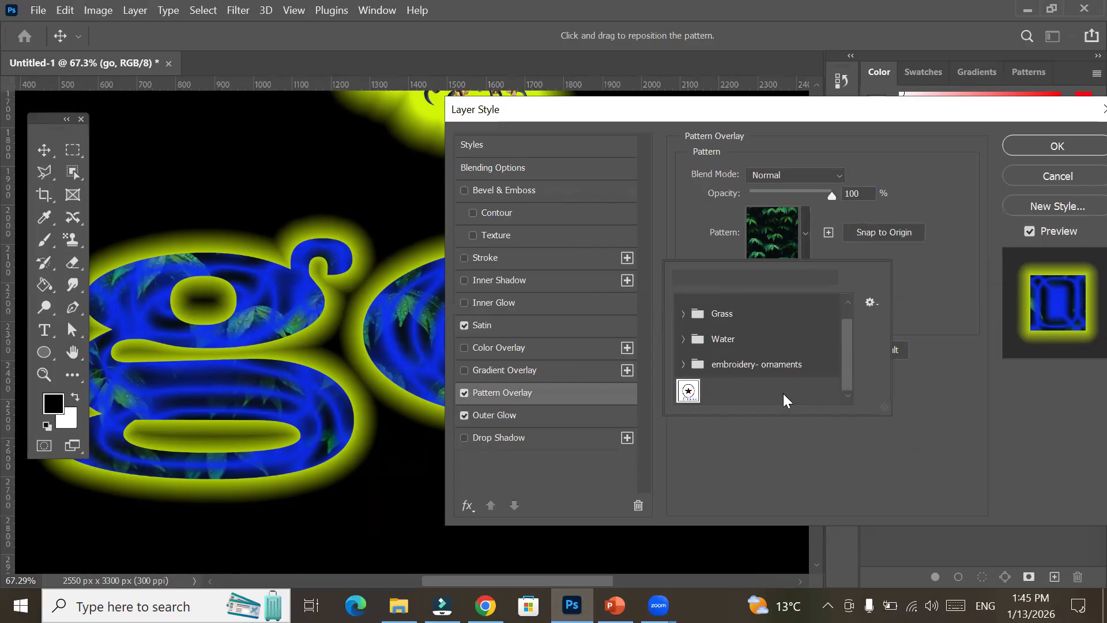
pyautogui.click(689, 394)
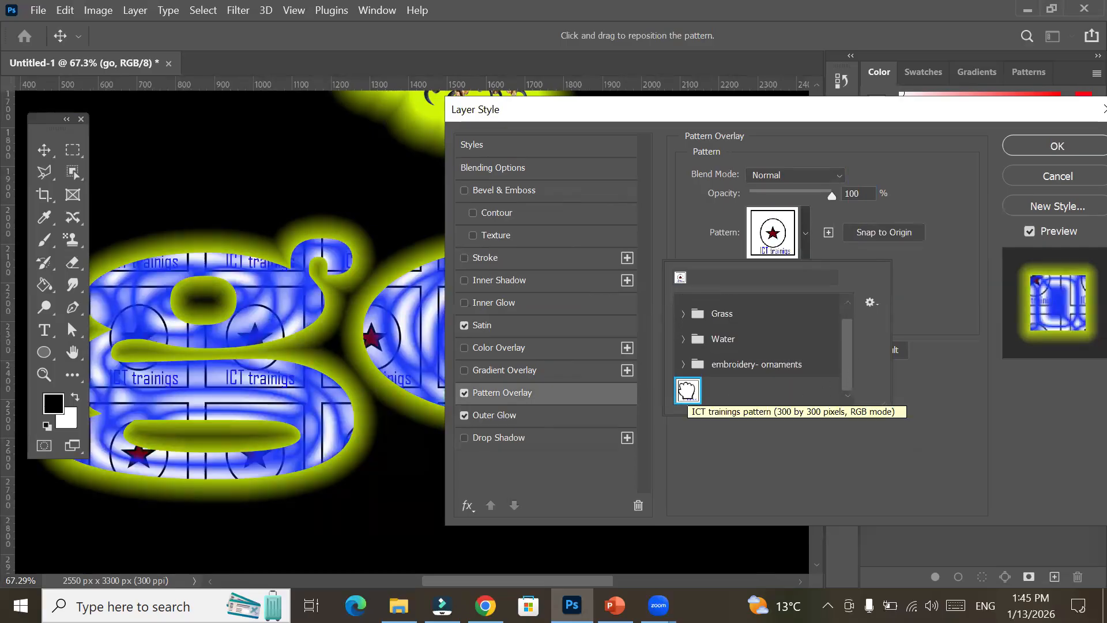
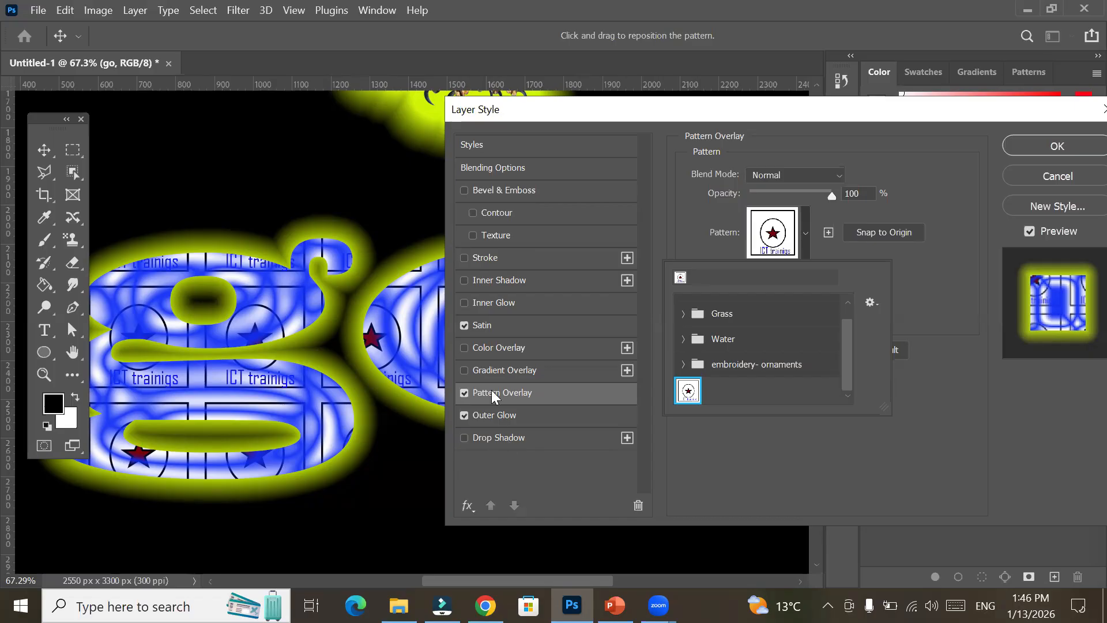
# Turn off the Satin and Pattern Overlay effects on the "go" text and enable Bevel & Emboss.
pyautogui.click(463, 324)
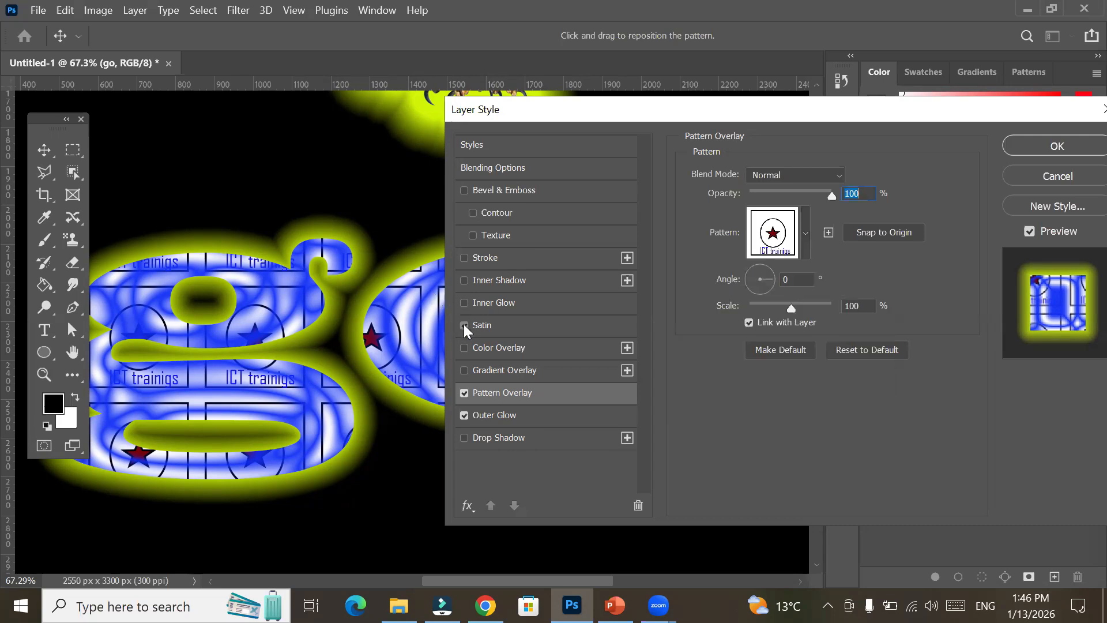
pyautogui.click(464, 324)
pyautogui.click(465, 392)
pyautogui.click(465, 393)
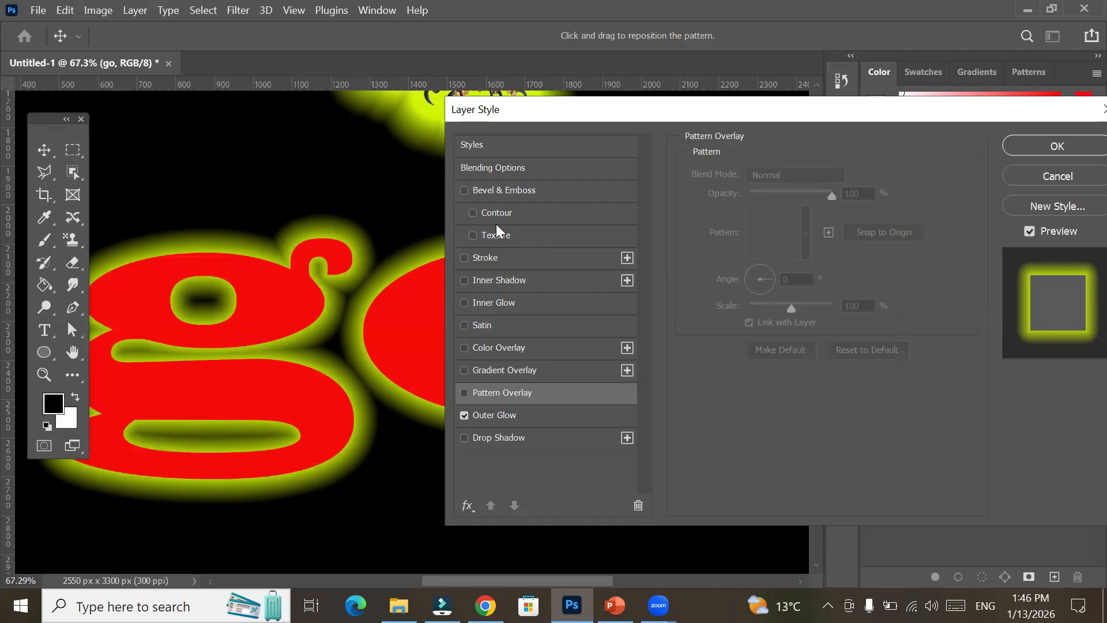
pyautogui.click(465, 190)
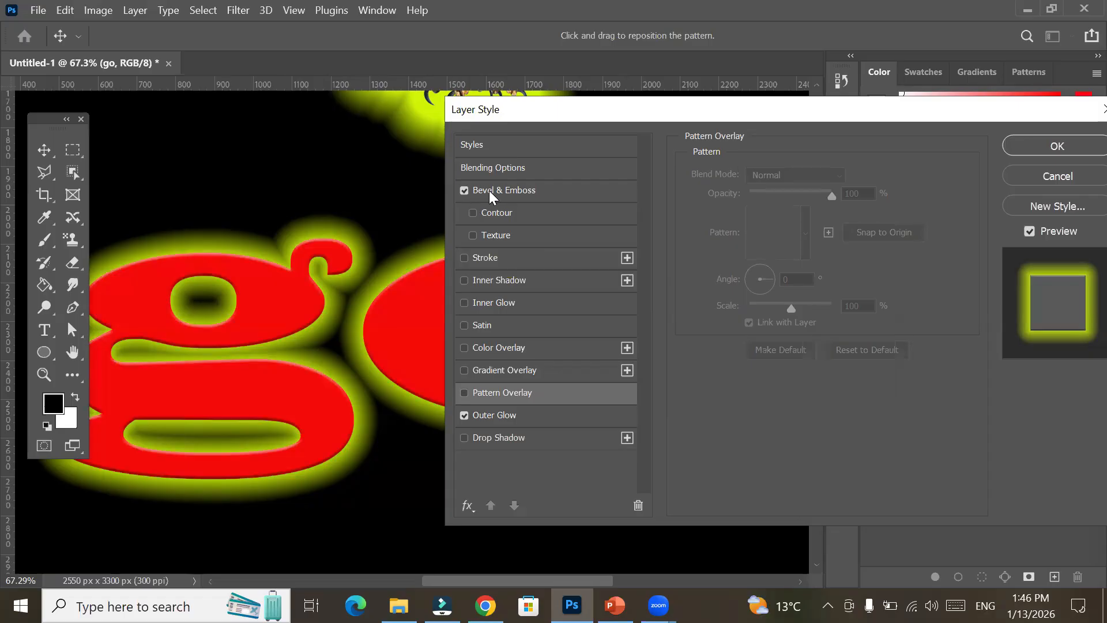
# Open the Bevel & Emboss settings, try the Outer Bevel style, and return to Inner Bevel.
pyautogui.click(492, 190)
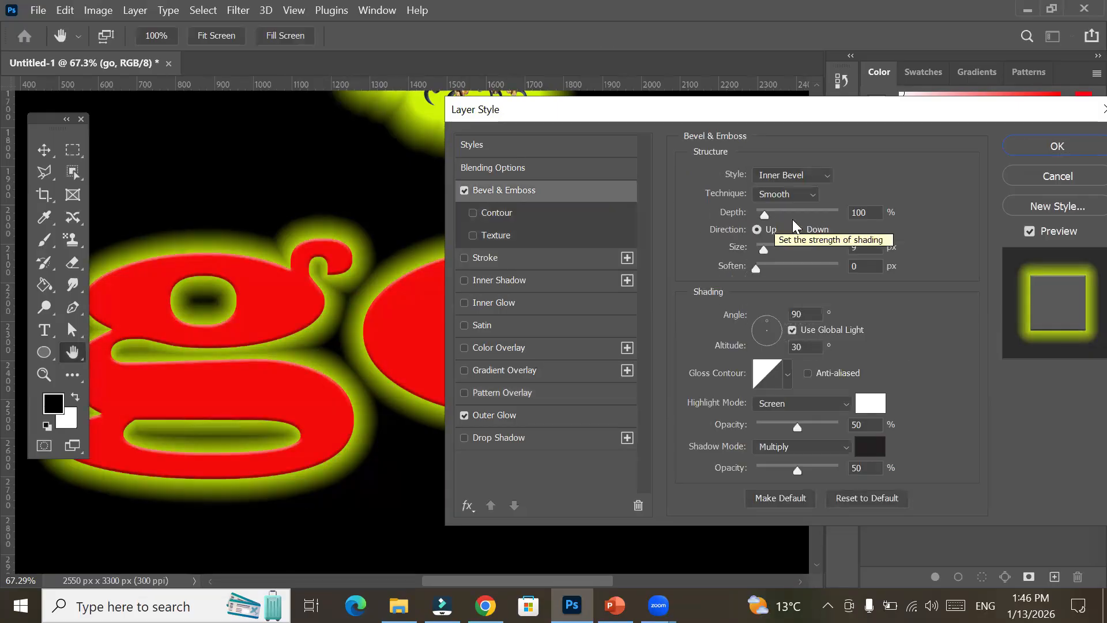
pyautogui.click(829, 175)
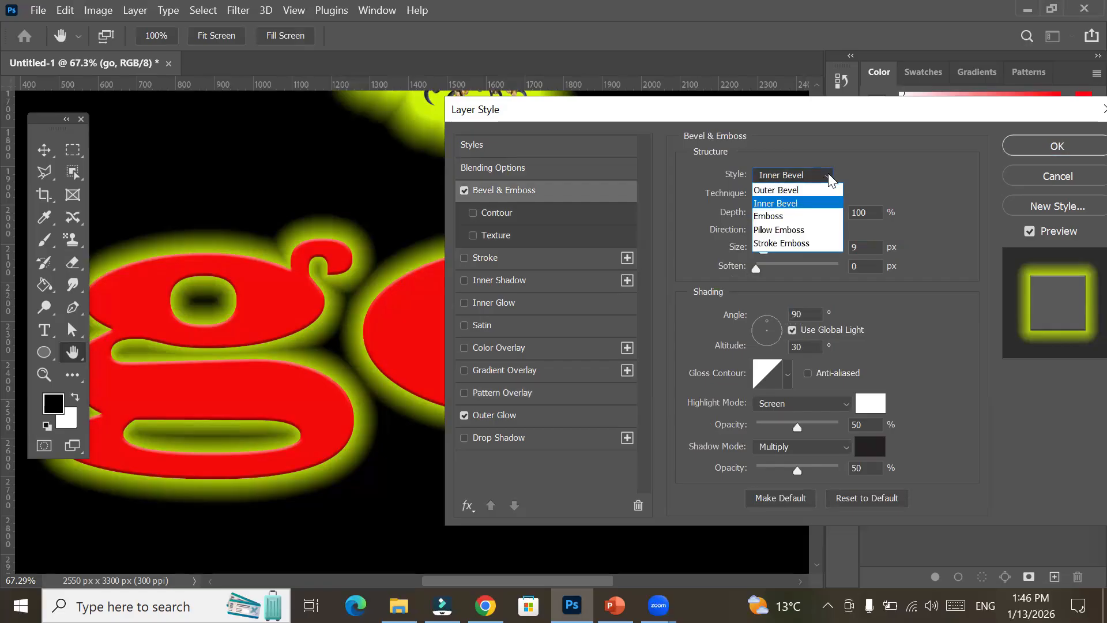
pyautogui.click(813, 190)
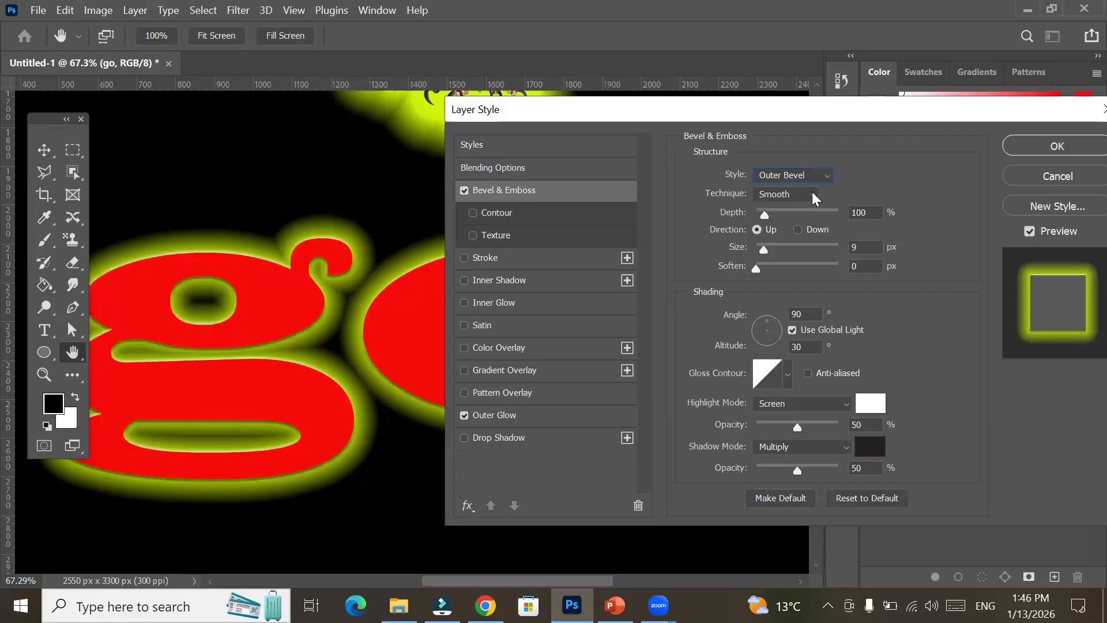
pyautogui.click(813, 176)
pyautogui.click(816, 203)
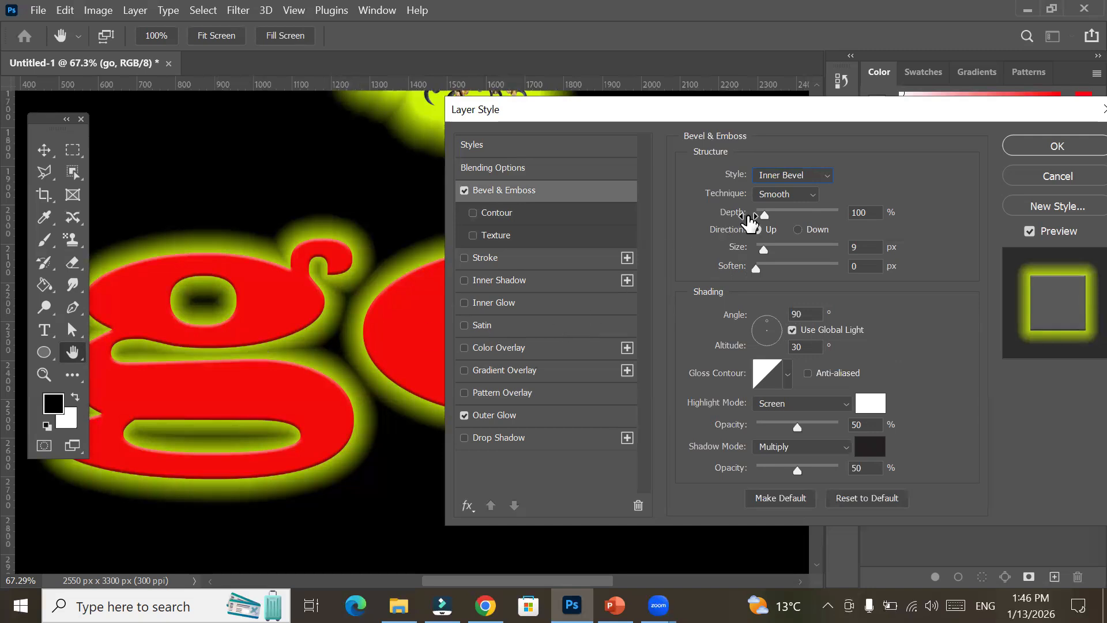
# Raise the Bevel & Emboss depth on the "go" text to 834%.
pyautogui.moveTo(764, 216); pyautogui.dragTo(796, 216)
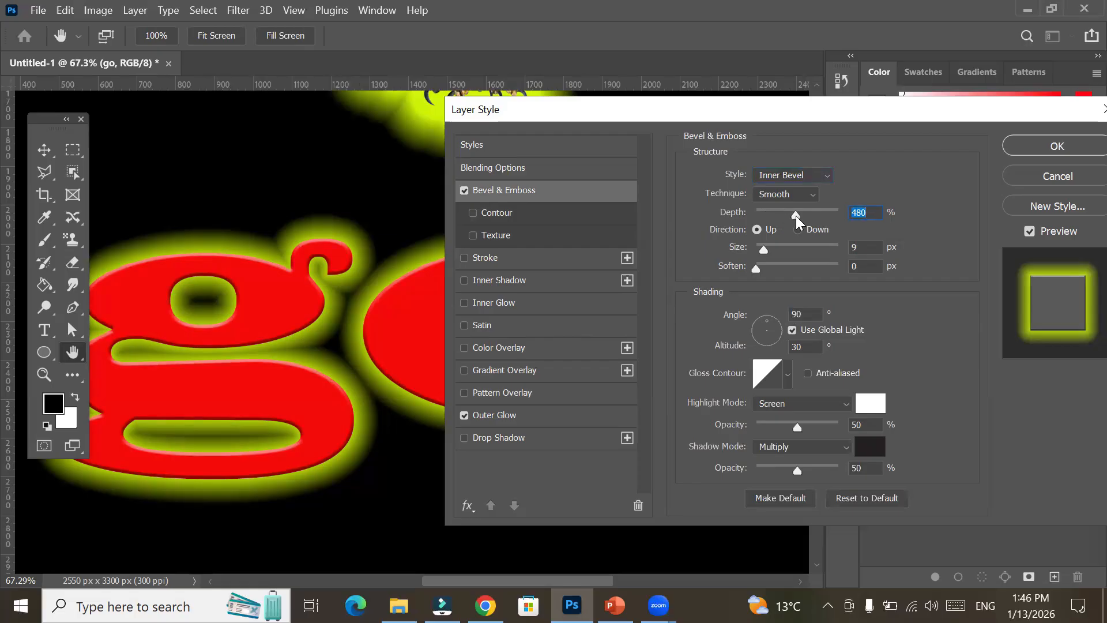
pyautogui.moveTo(796, 216); pyautogui.dragTo(811, 217)
pyautogui.moveTo(813, 216); pyautogui.dragTo(826, 217)
# Try the bevel's Down direction, switch back to Up, and set the bevel size to 27 px.
pyautogui.click(798, 228)
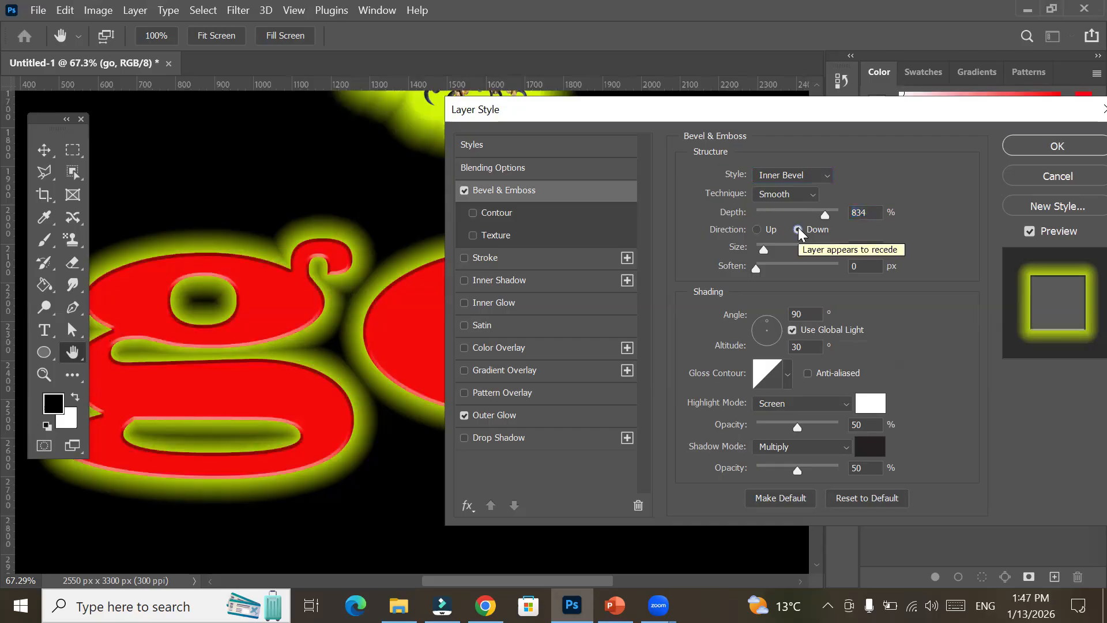
pyautogui.click(759, 229)
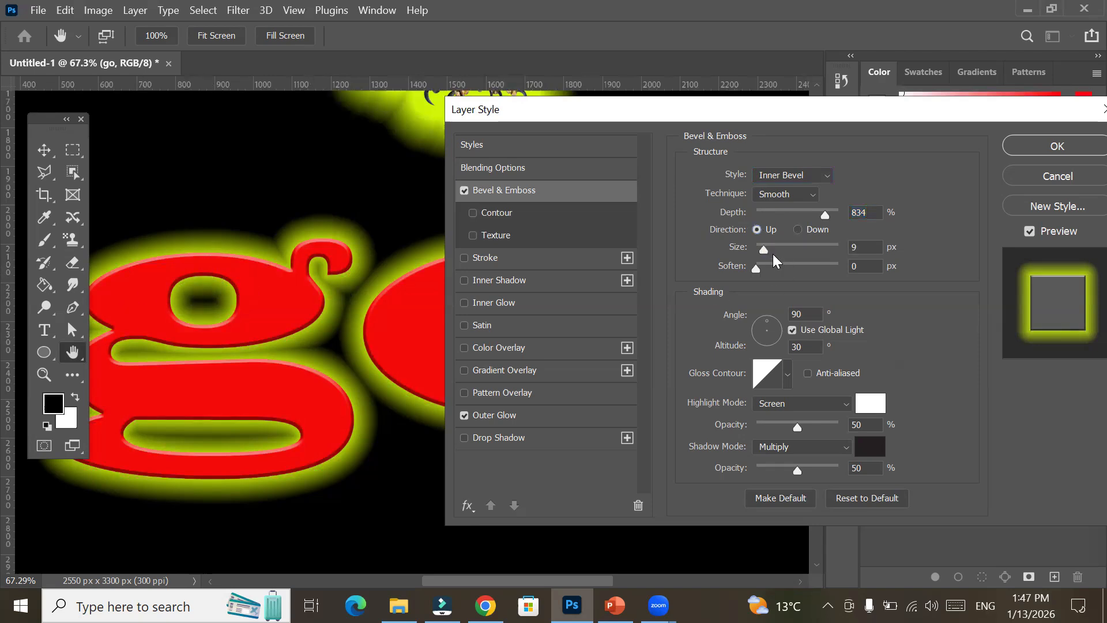
pyautogui.moveTo(763, 248); pyautogui.dragTo(773, 251)
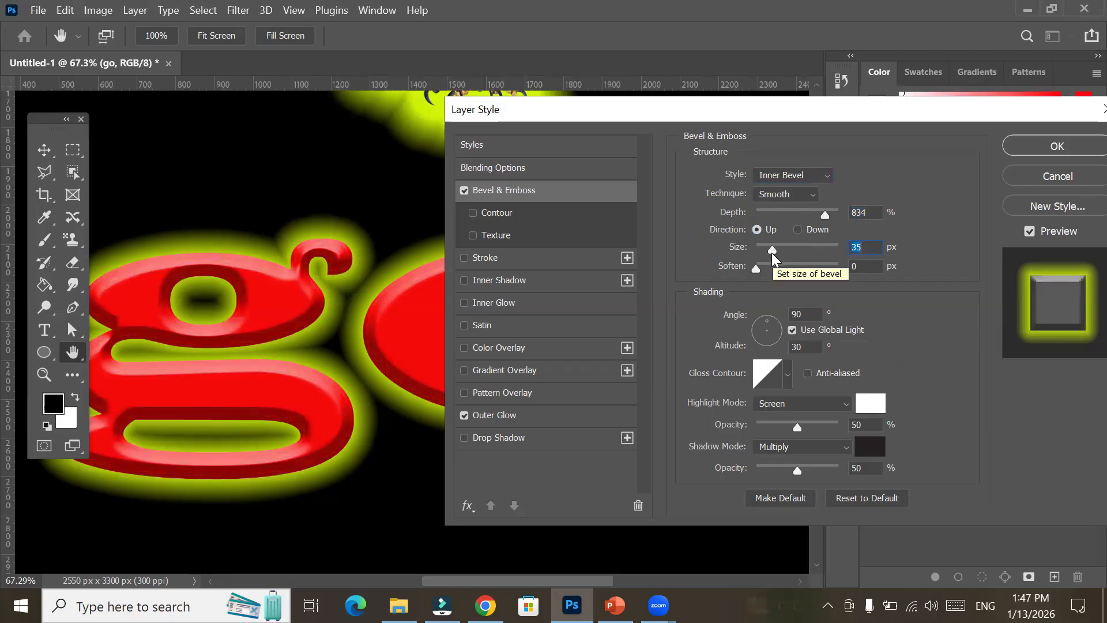
pyautogui.moveTo(773, 248)
pyautogui.mouseDown()
pyautogui.moveTo(754, 251)
pyautogui.moveTo(770, 249)
pyautogui.mouseUp()
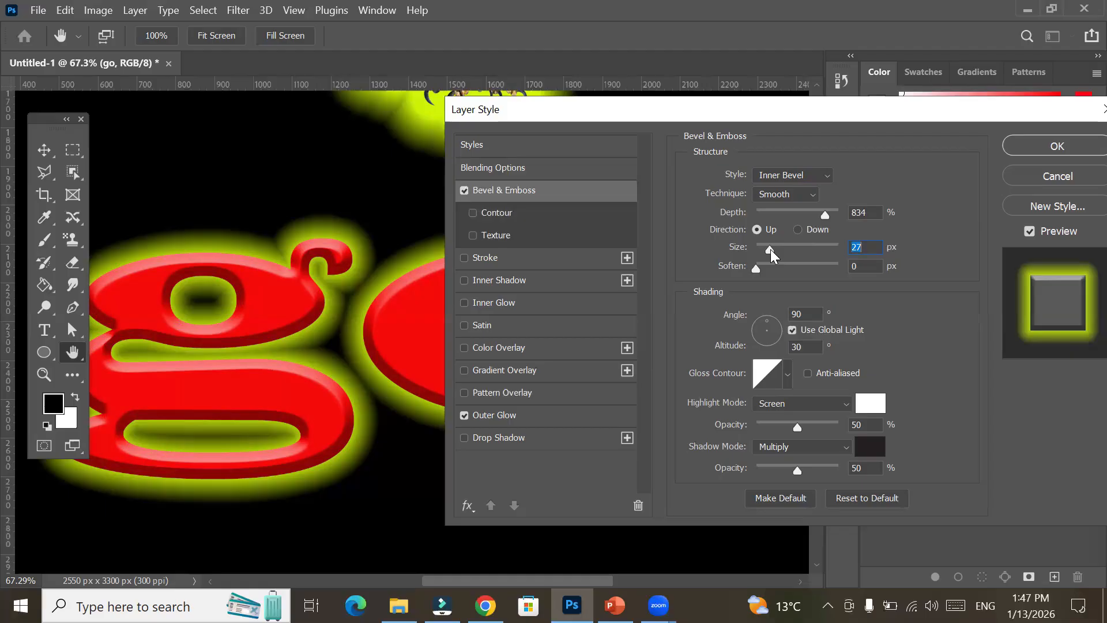
# Switch the bevel style to Emboss, compare the Up and Down directions, settle on Down, and set the size to 79 px.
pyautogui.click(826, 178)
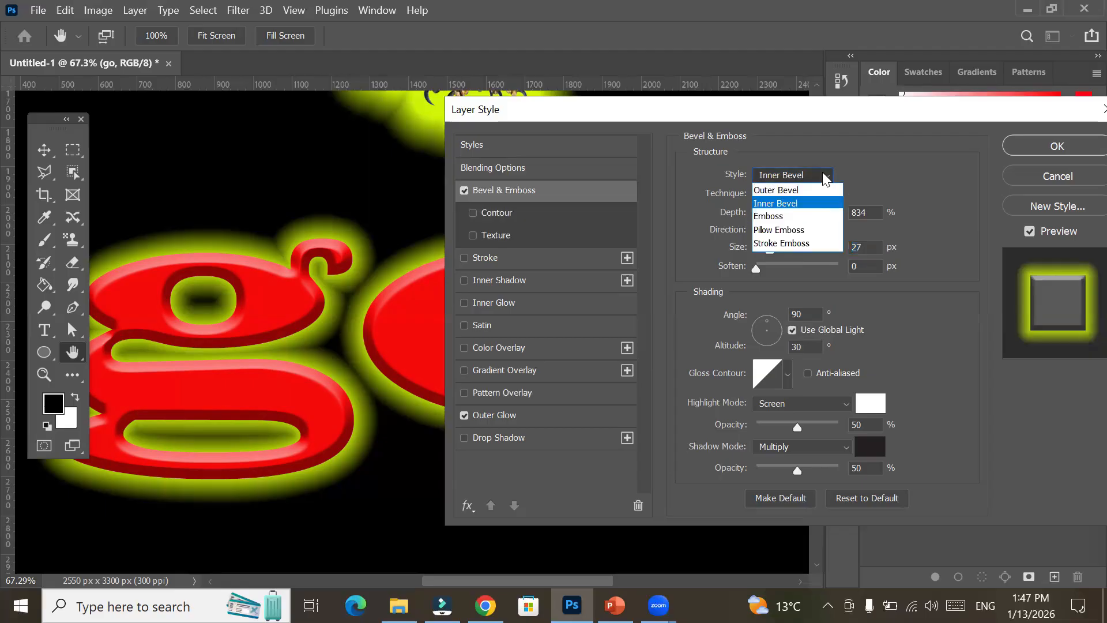
pyautogui.click(800, 215)
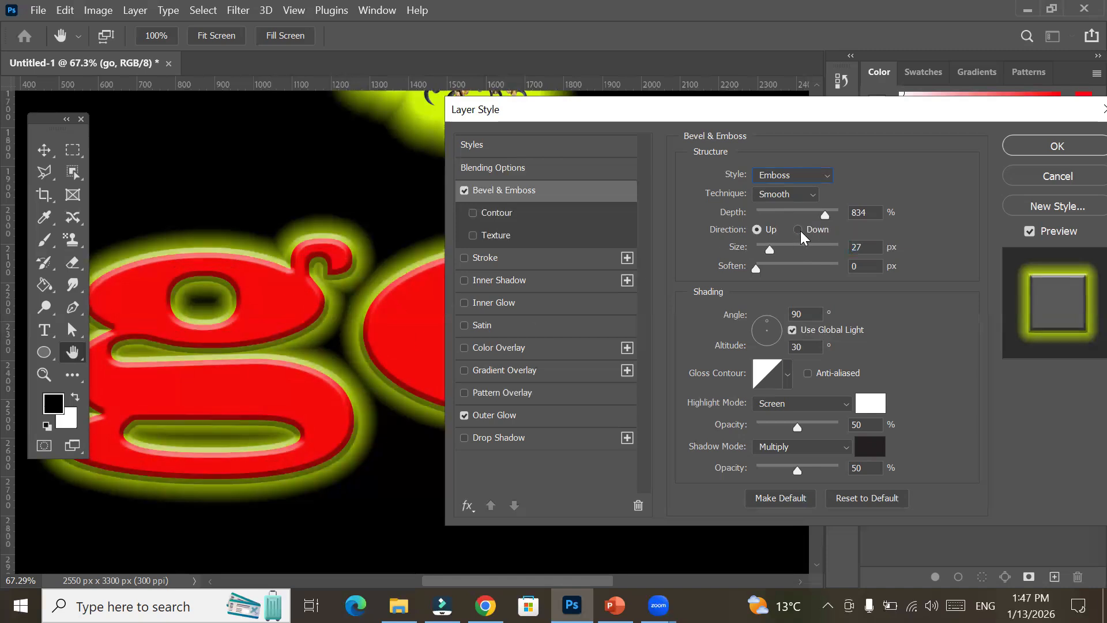
pyautogui.click(800, 230)
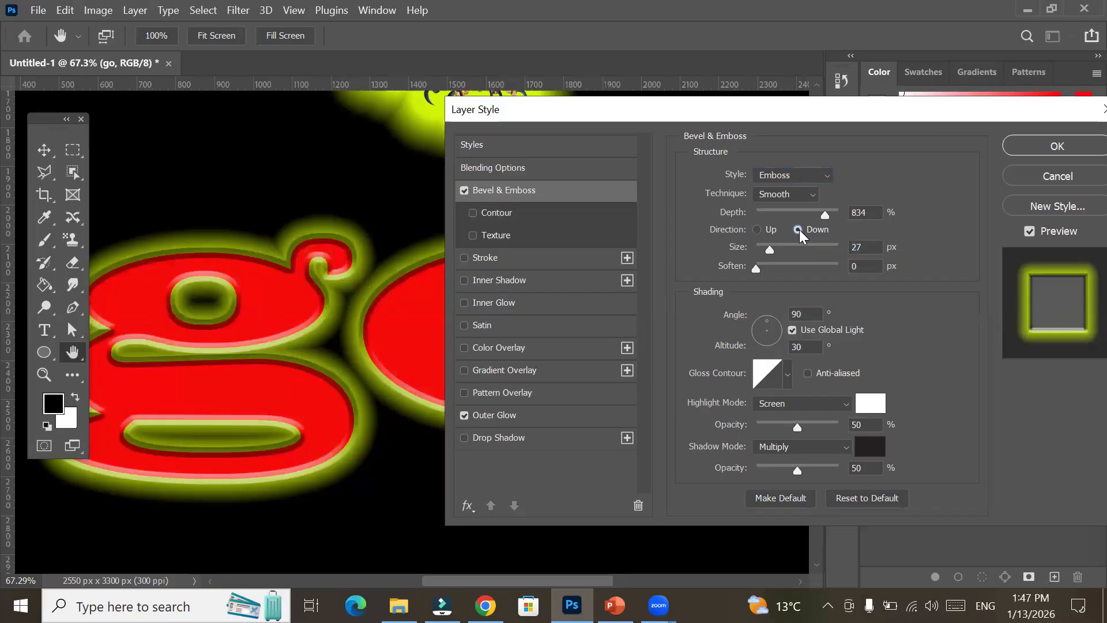
pyautogui.click(763, 230)
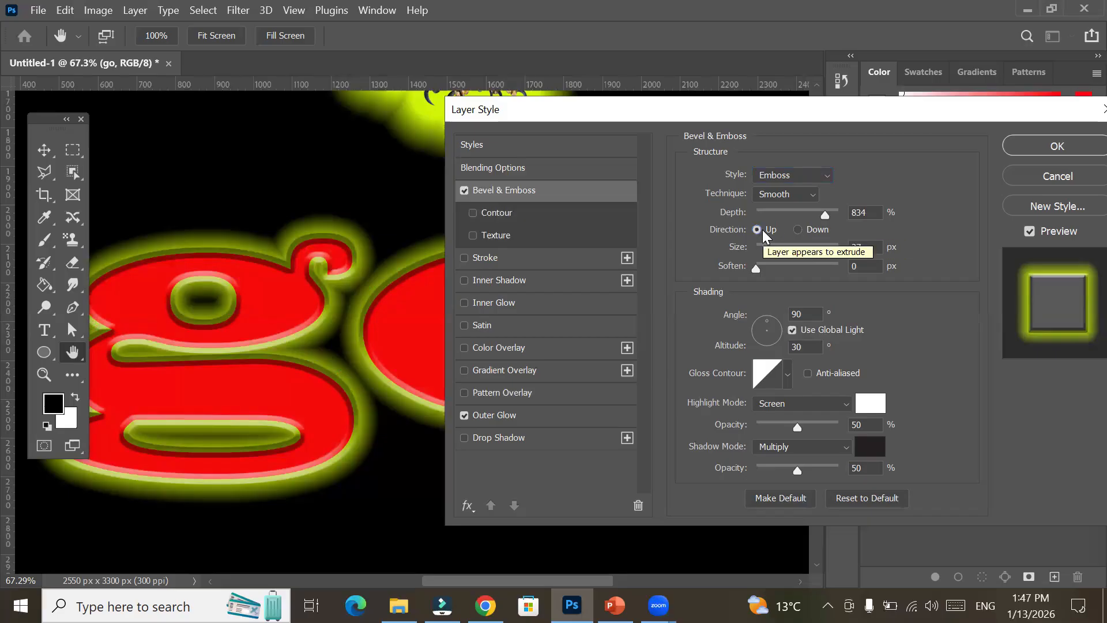
pyautogui.click(818, 230)
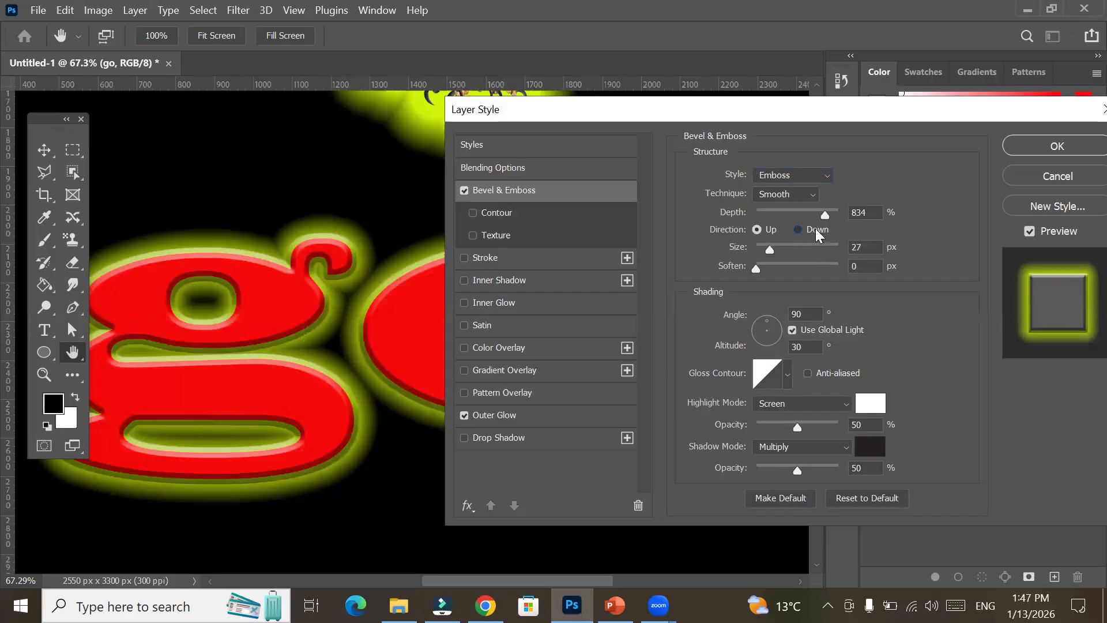
pyautogui.click(770, 230)
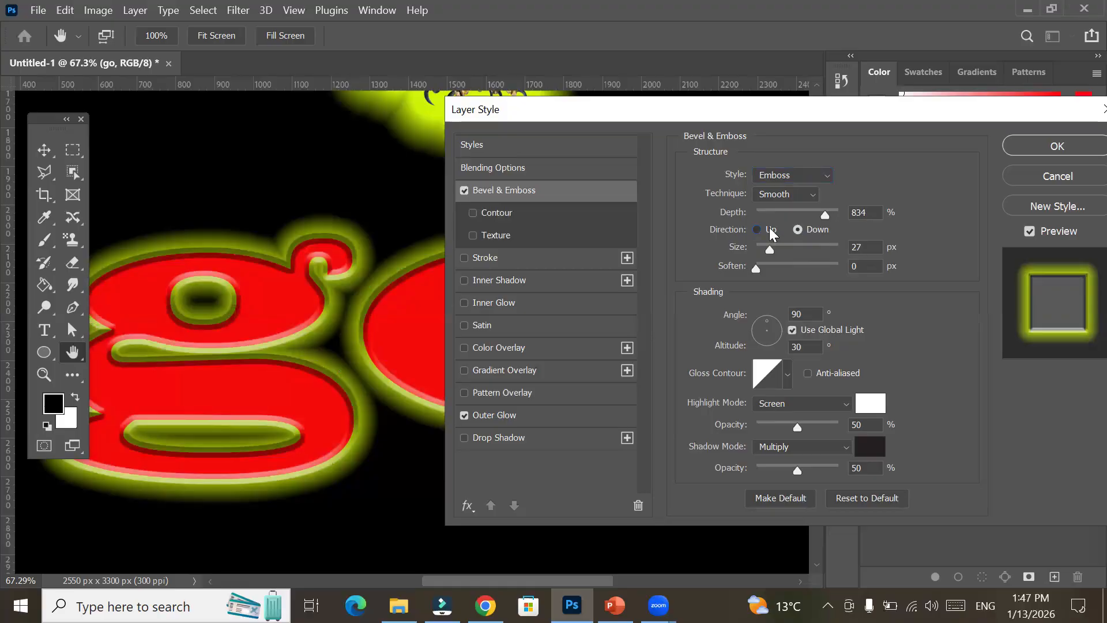
pyautogui.click(816, 232)
pyautogui.moveTo(773, 245); pyautogui.dragTo(787, 246)
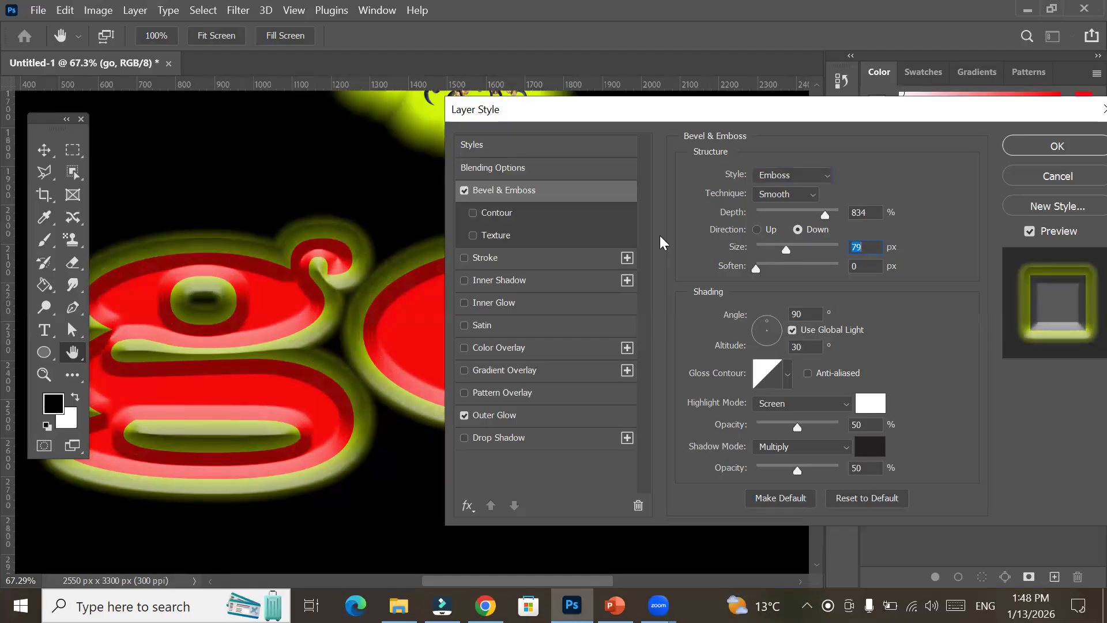
# Change the bevel style to Outer Bevel with the direction Up and a size of 38 px.
pyautogui.click(816, 182)
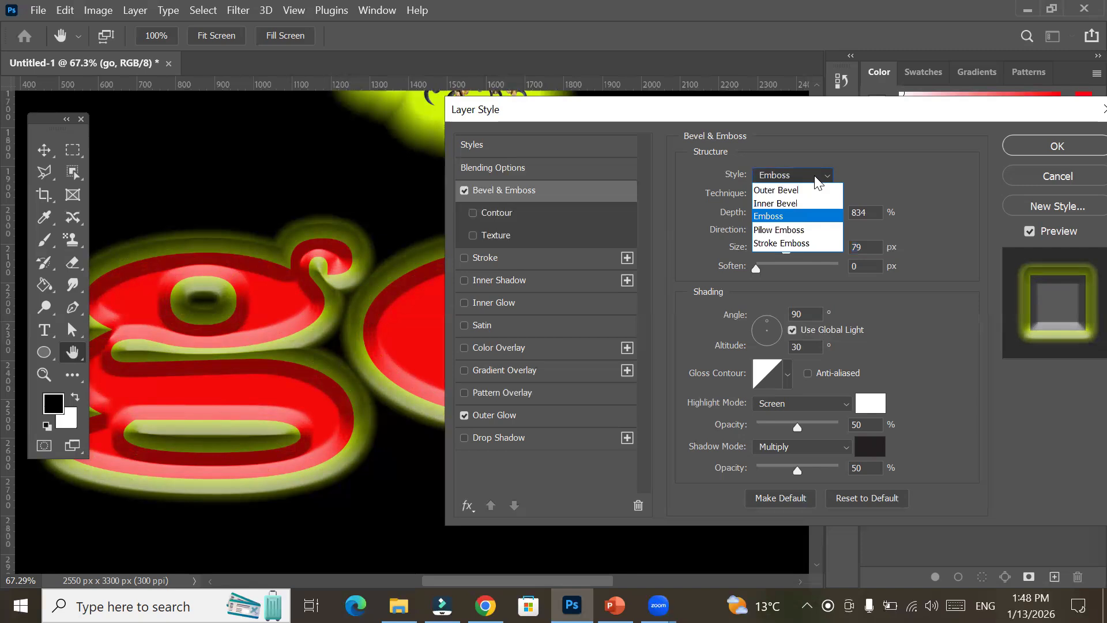
pyautogui.click(805, 189)
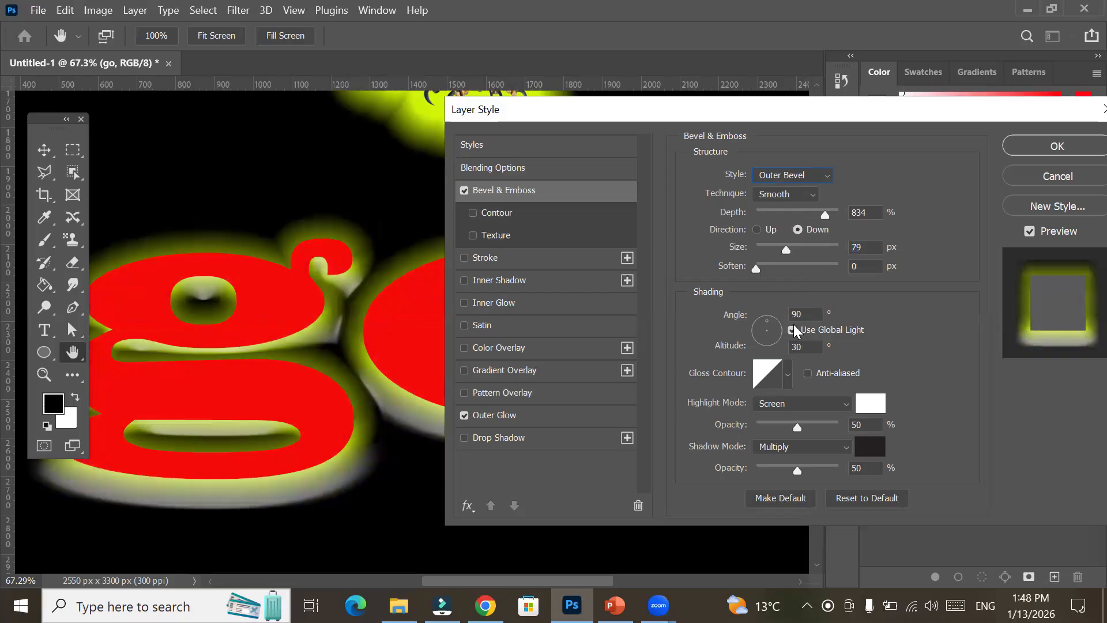
pyautogui.click(758, 229)
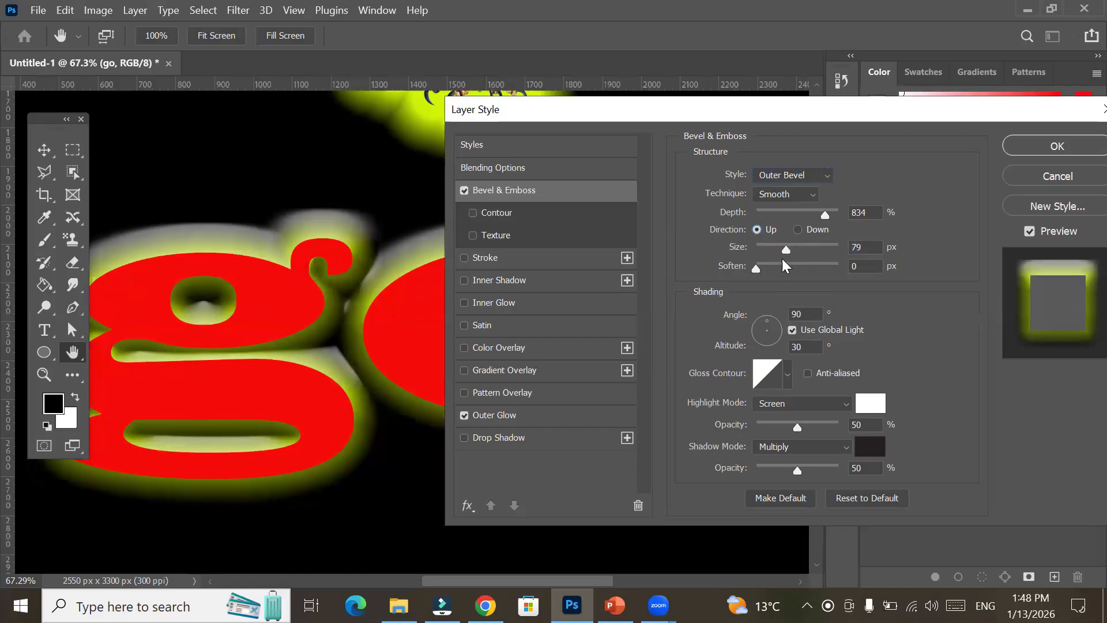
pyautogui.moveTo(784, 248)
pyautogui.mouseDown()
pyautogui.moveTo(762, 247)
pyautogui.moveTo(775, 249)
pyautogui.mouseUp()
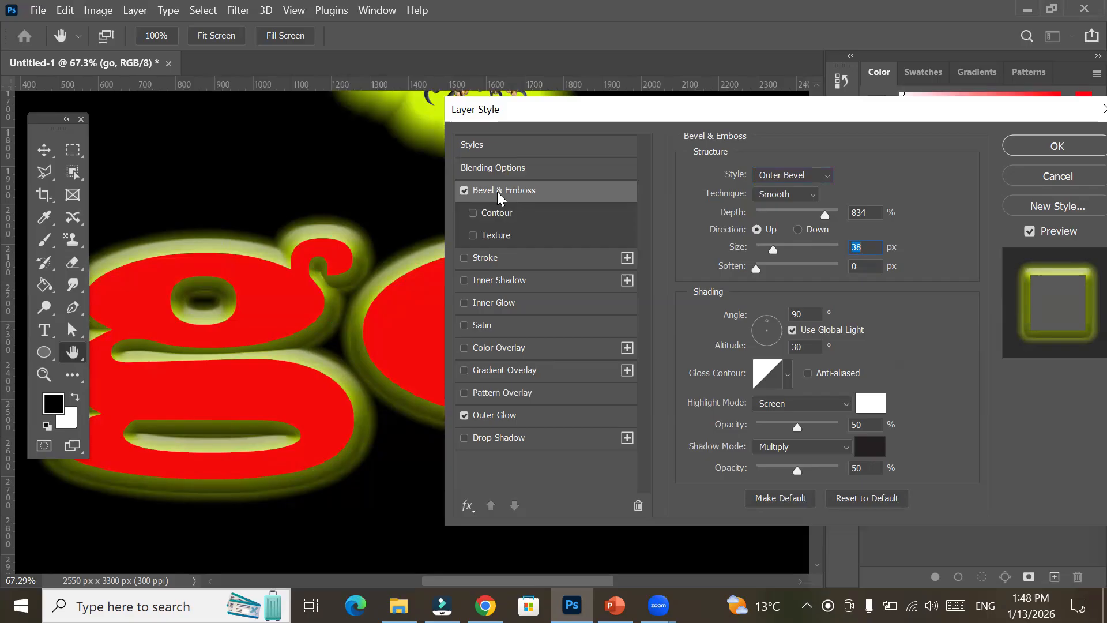
# Compare the Inner Bevel, Outer Bevel, Emboss and Pillow Emboss styles on the "go" text and settle on Stroke Emboss.
pyautogui.click(825, 176)
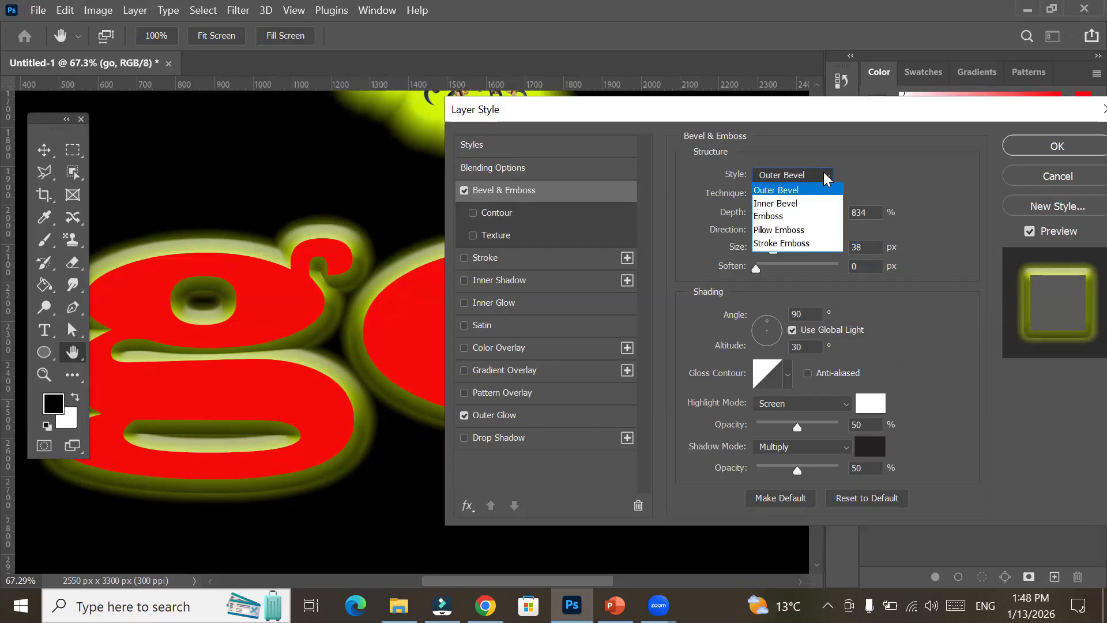
pyautogui.click(797, 203)
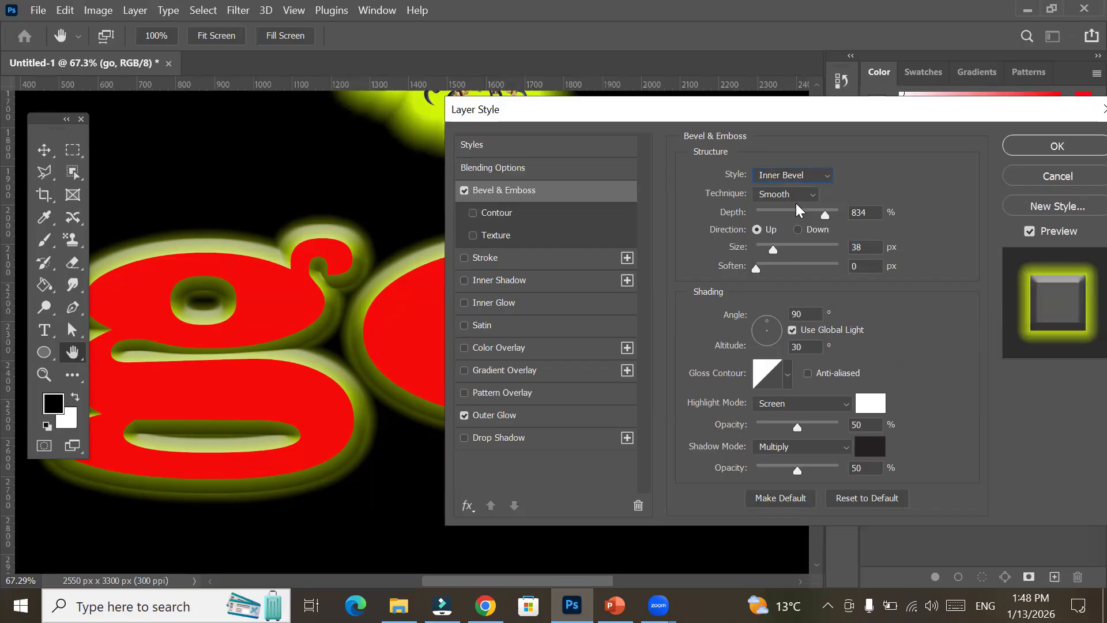
pyautogui.click(812, 174)
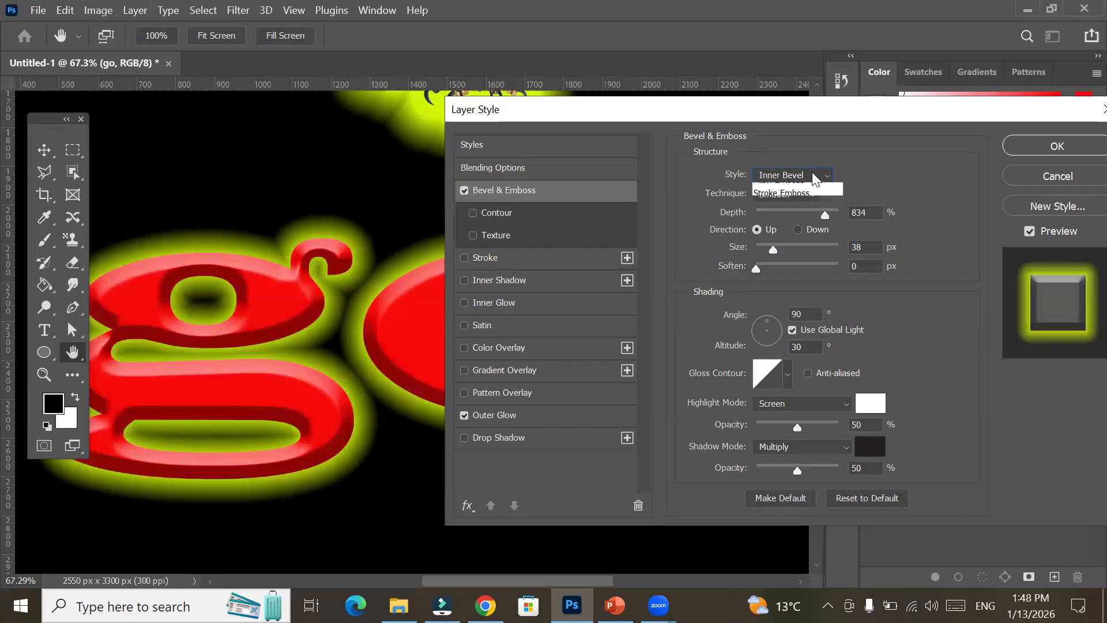
pyautogui.click(810, 195)
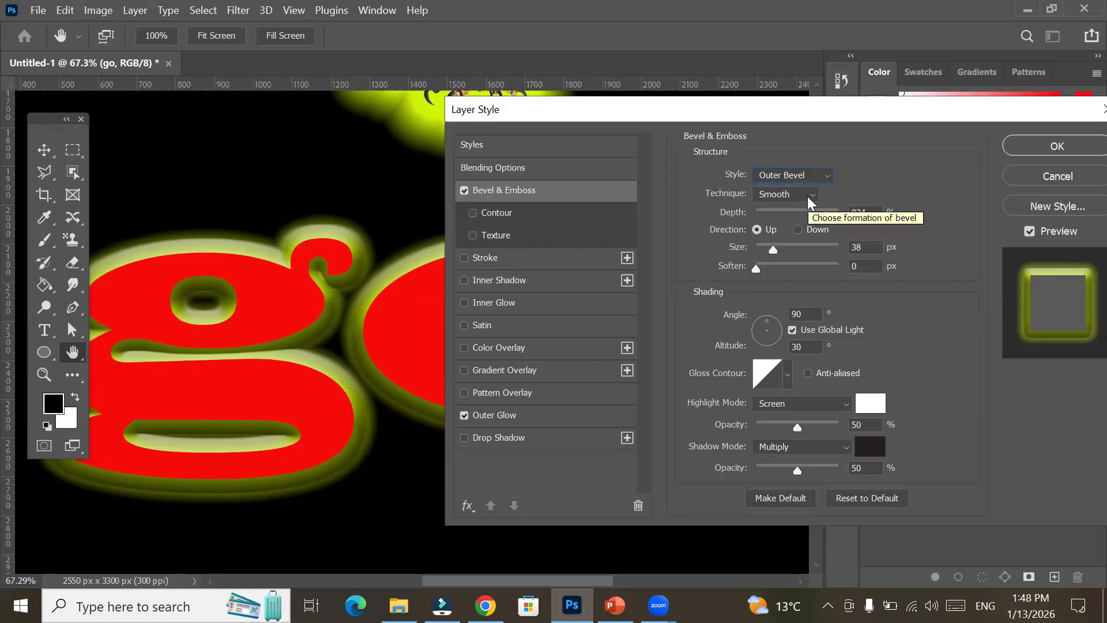
pyautogui.click(814, 175)
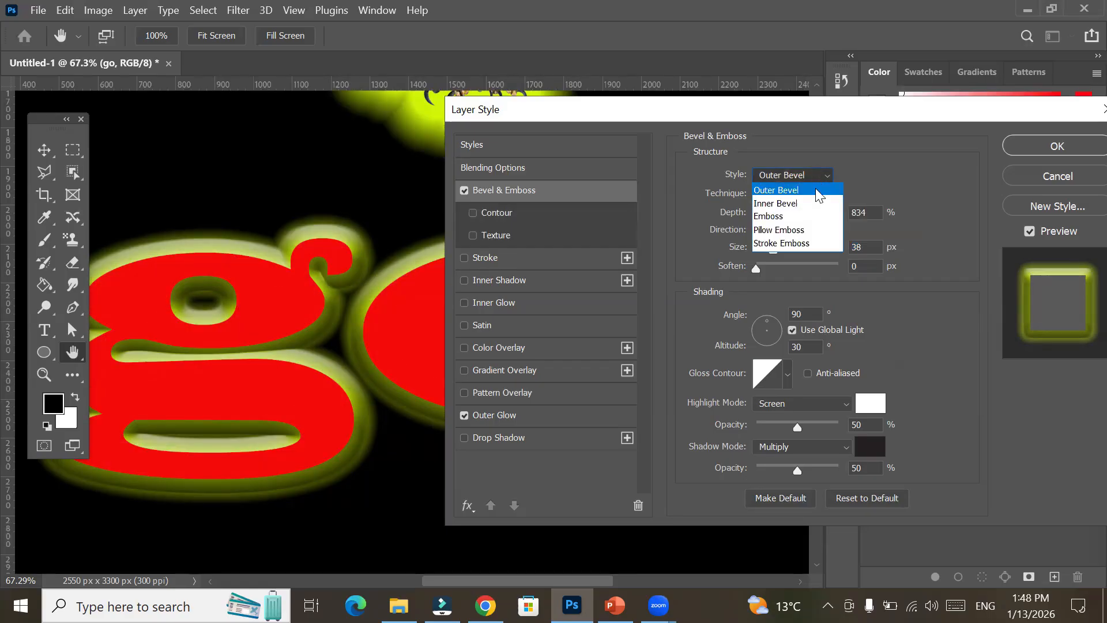
pyautogui.click(816, 203)
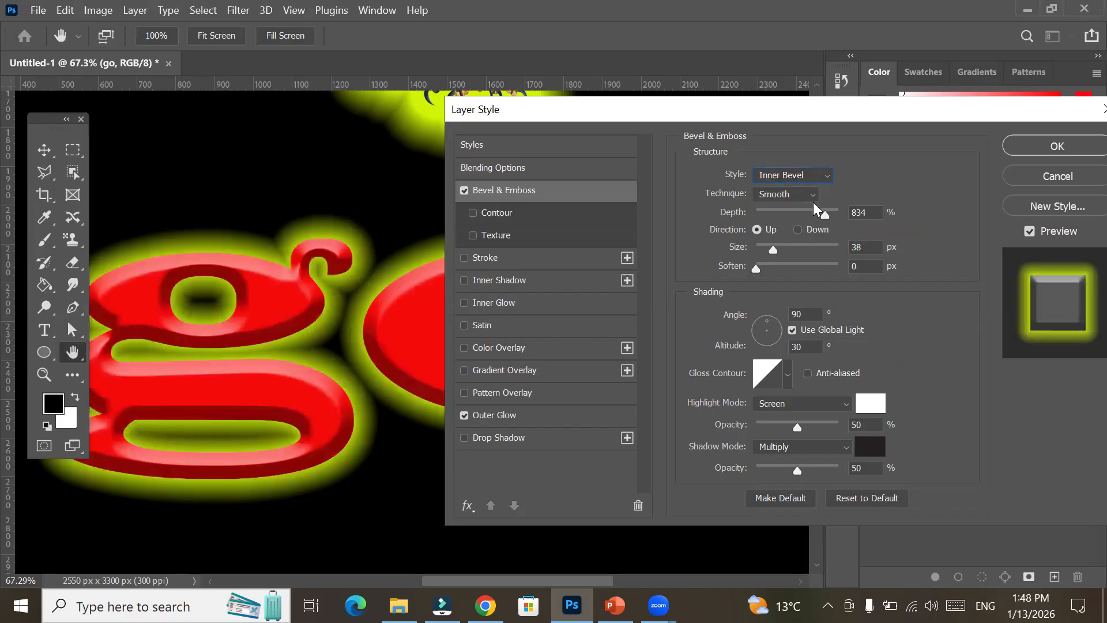
pyautogui.click(814, 175)
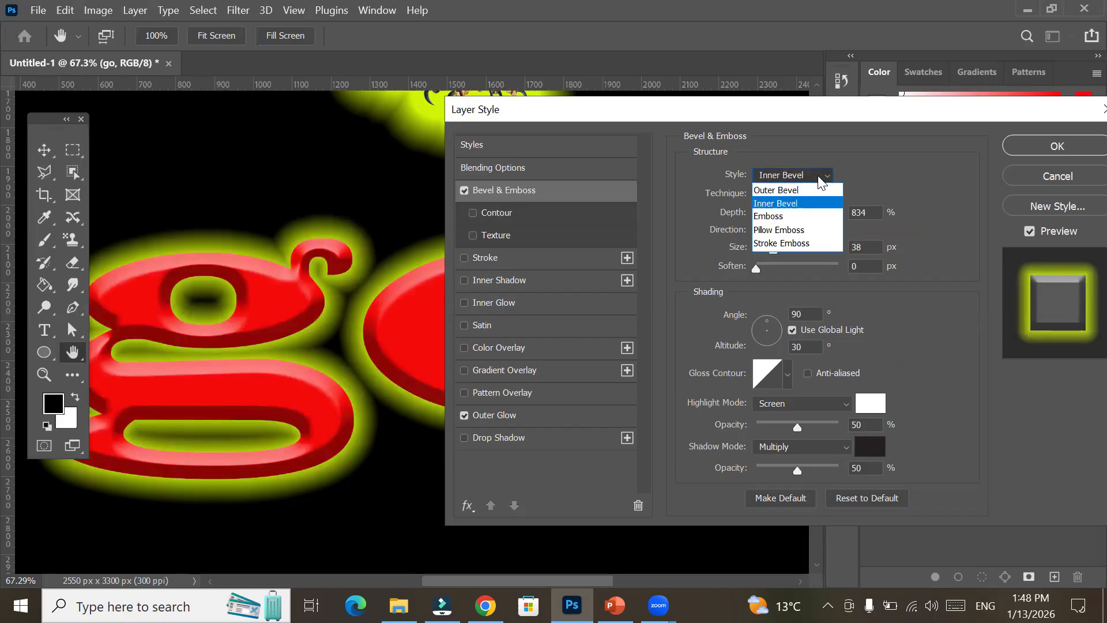
pyautogui.click(814, 217)
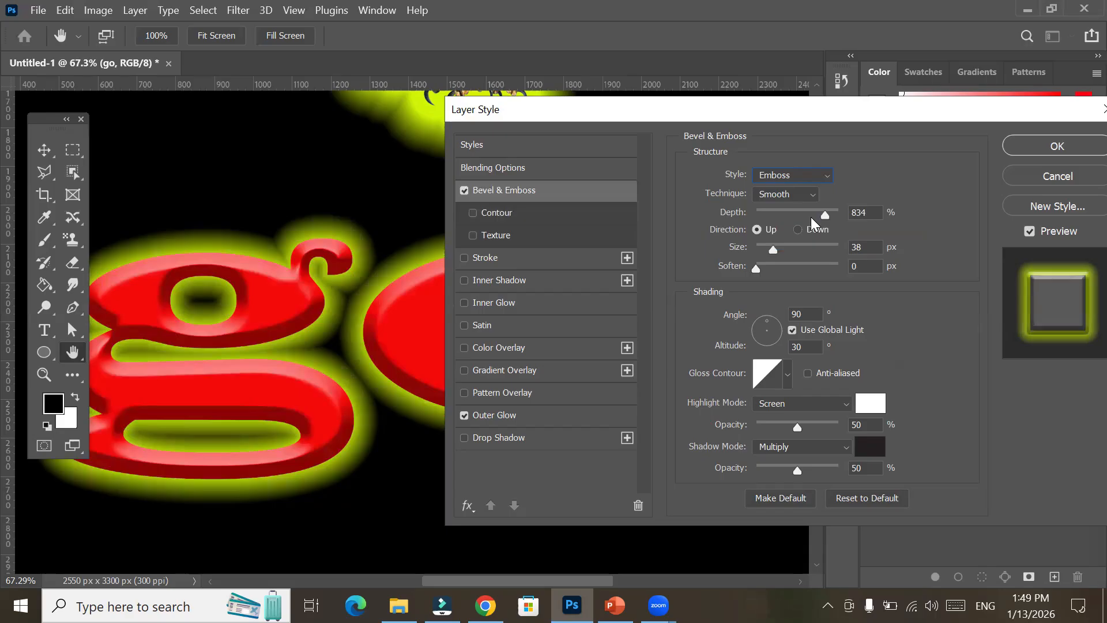
pyautogui.click(824, 180)
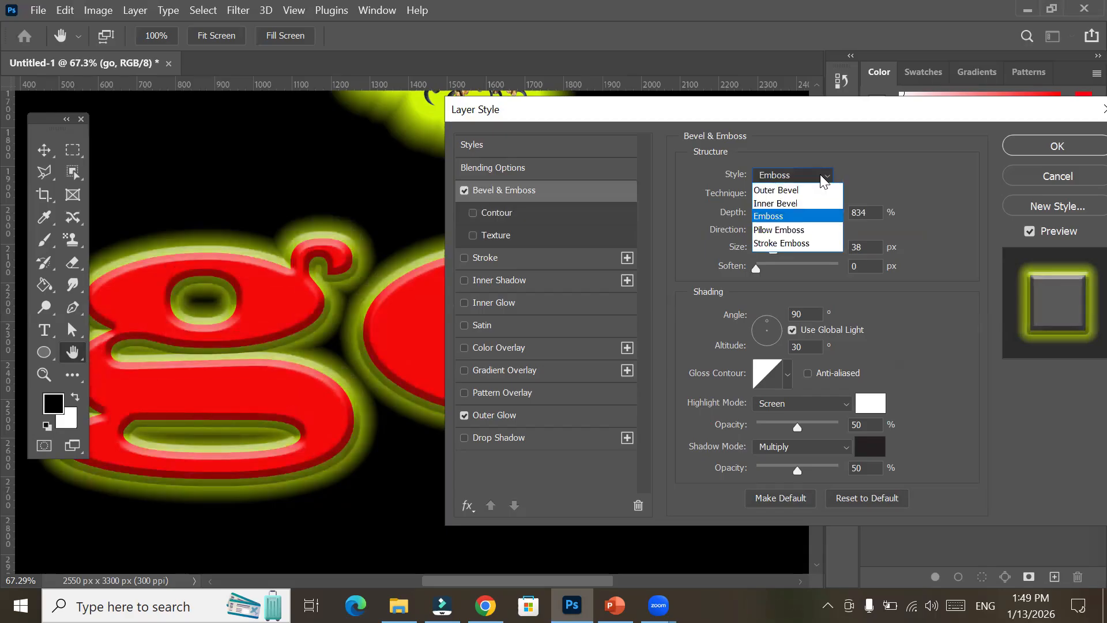
pyautogui.click(815, 231)
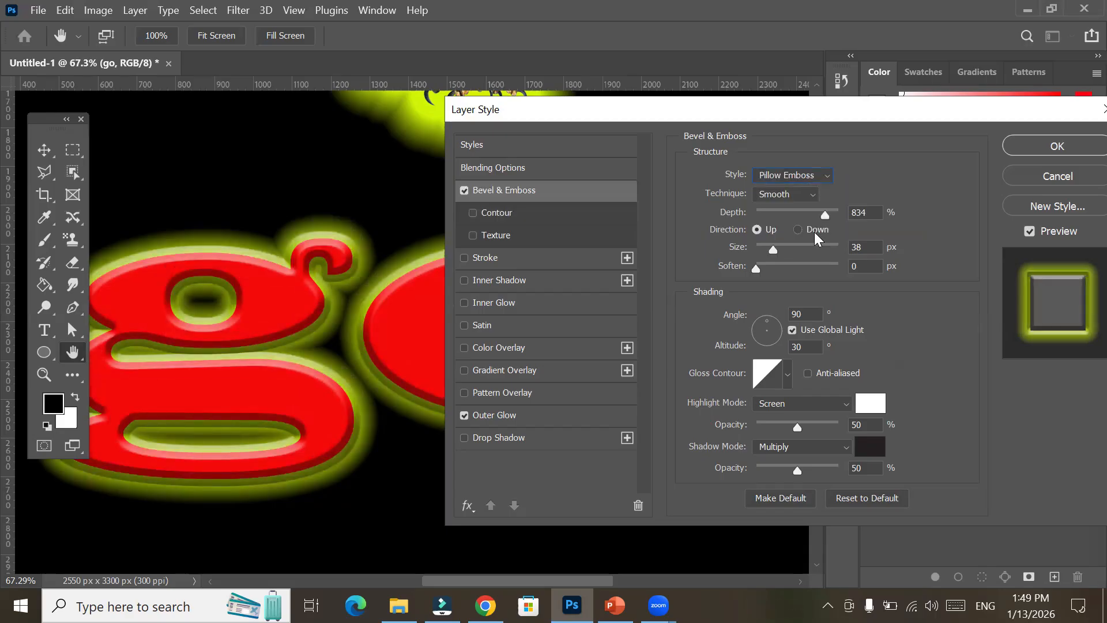
pyautogui.click(827, 175)
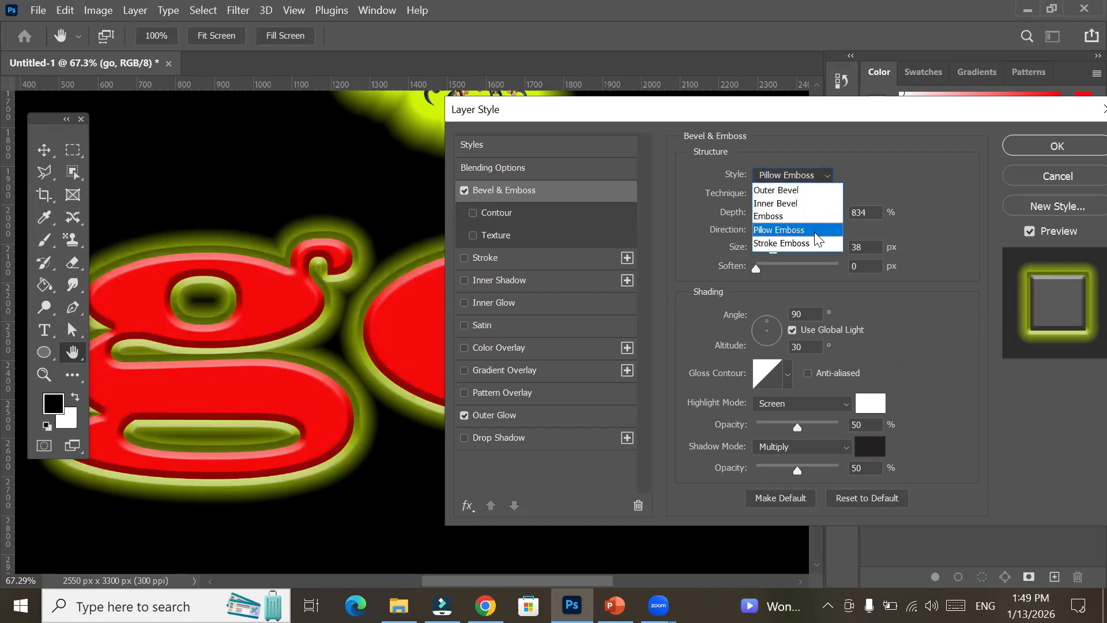
pyautogui.click(813, 243)
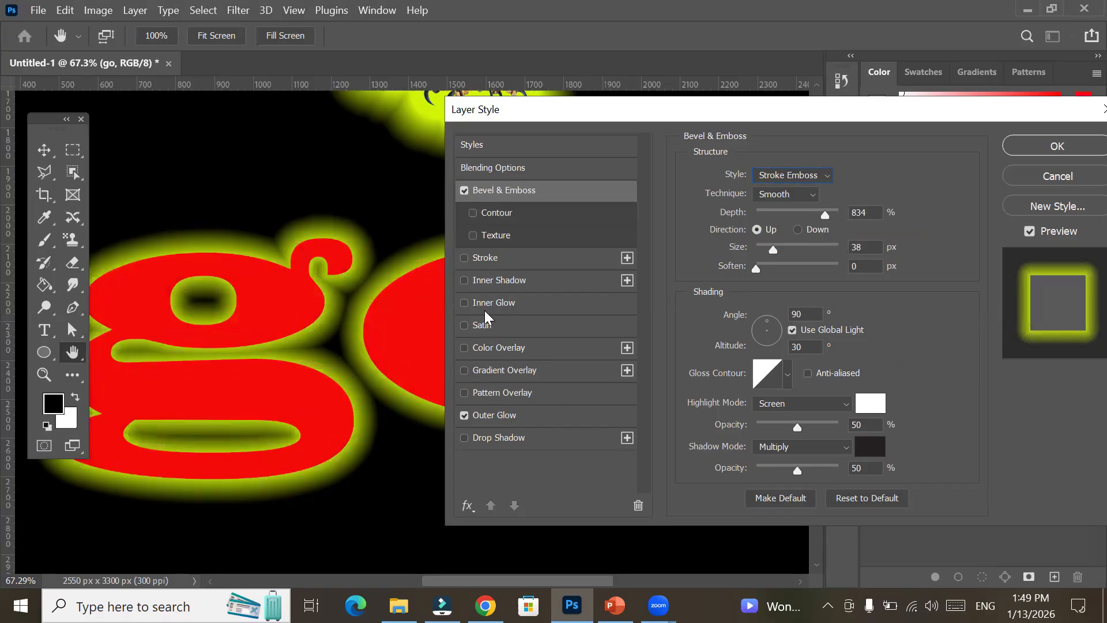
# Add a 32 px inside Stroke effect to the "go" text and make it a saturated blue-violet.
pyautogui.click(496, 258)
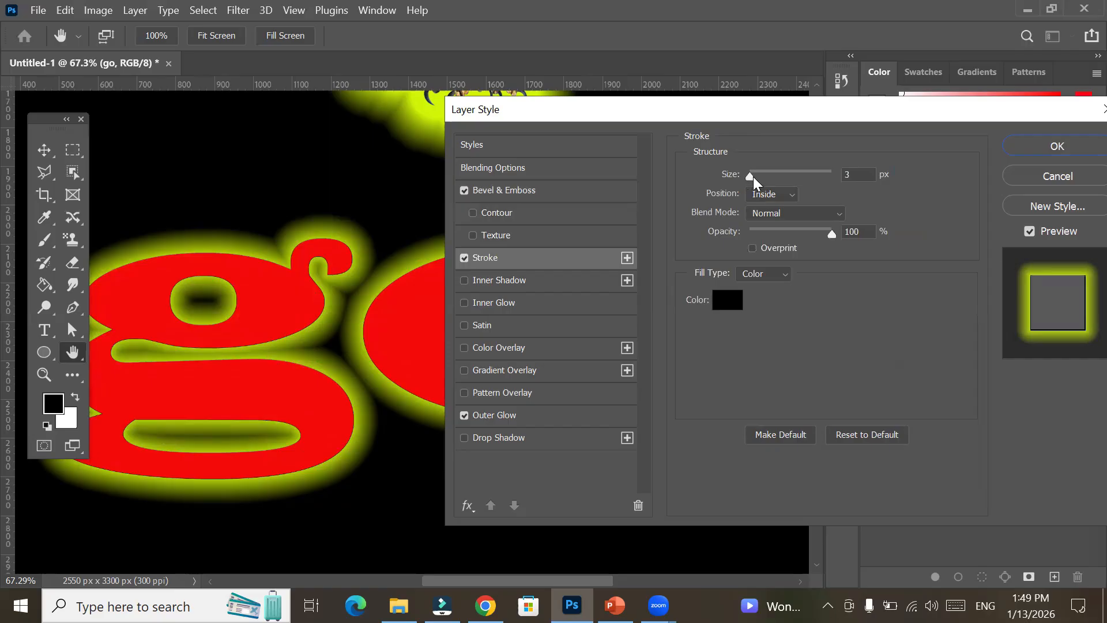
pyautogui.moveTo(749, 179)
pyautogui.mouseDown()
pyautogui.moveTo(782, 182)
pyautogui.moveTo(766, 188)
pyautogui.mouseUp()
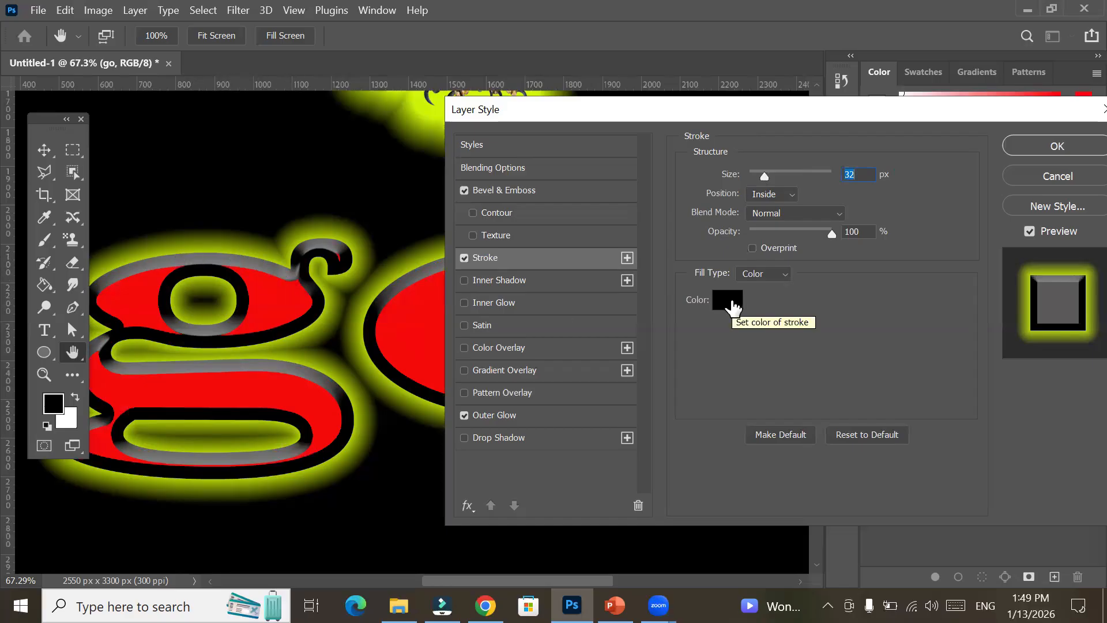
pyautogui.click(731, 303)
pyautogui.click(567, 172)
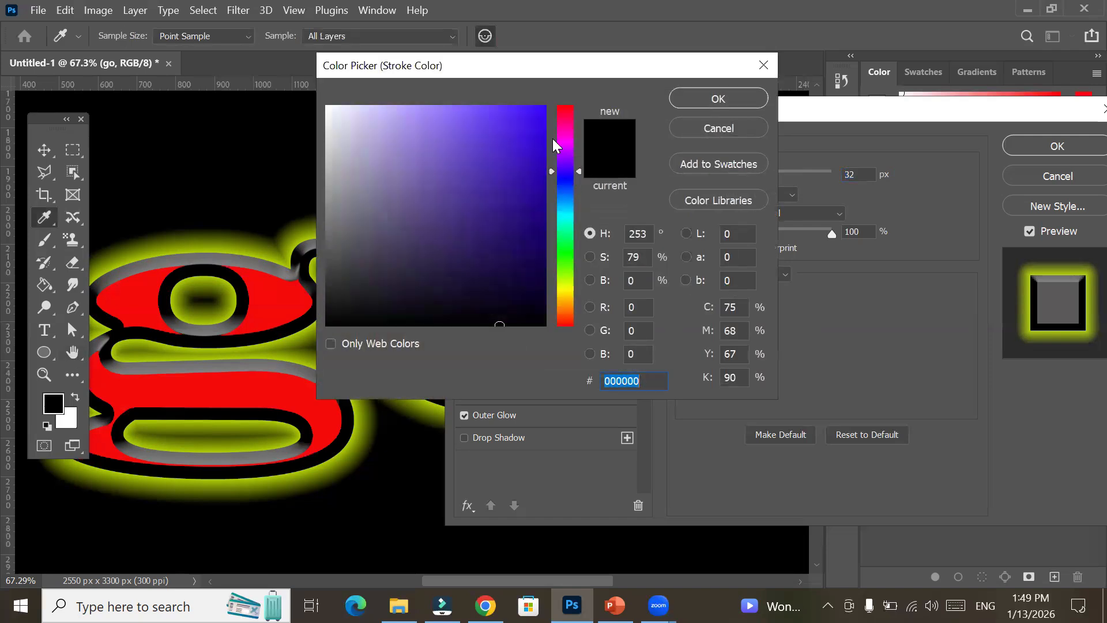
pyautogui.click(538, 111)
pyautogui.click(719, 99)
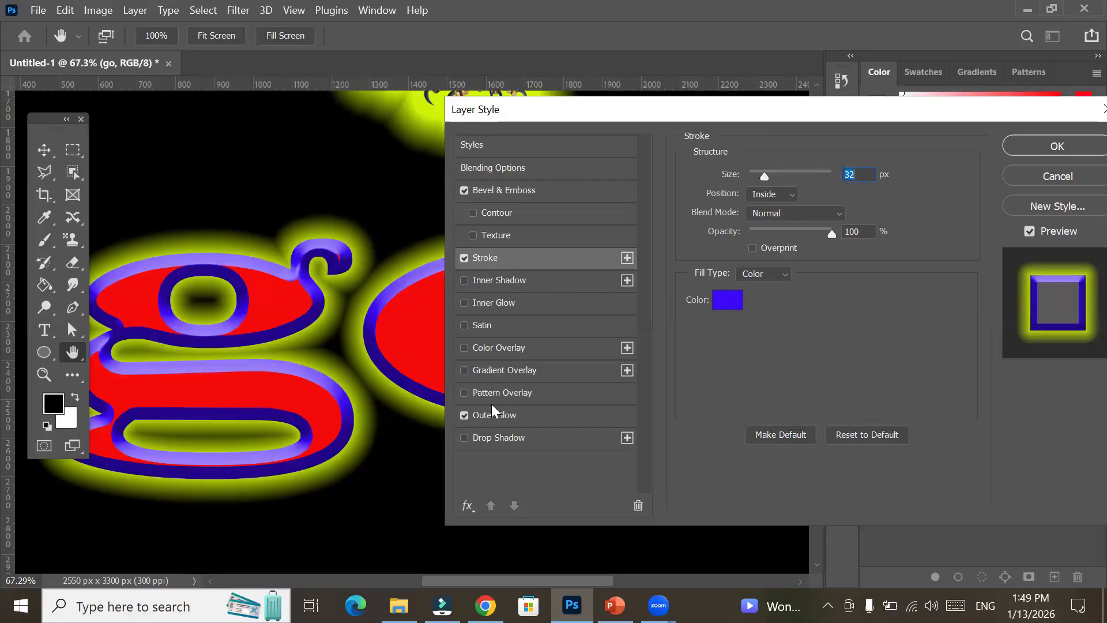
# Compare the Pillow Emboss, Emboss, Inner Bevel and Outer Bevel styles with the stroke applied and settle on Inner Bevel.
pyautogui.click(521, 194)
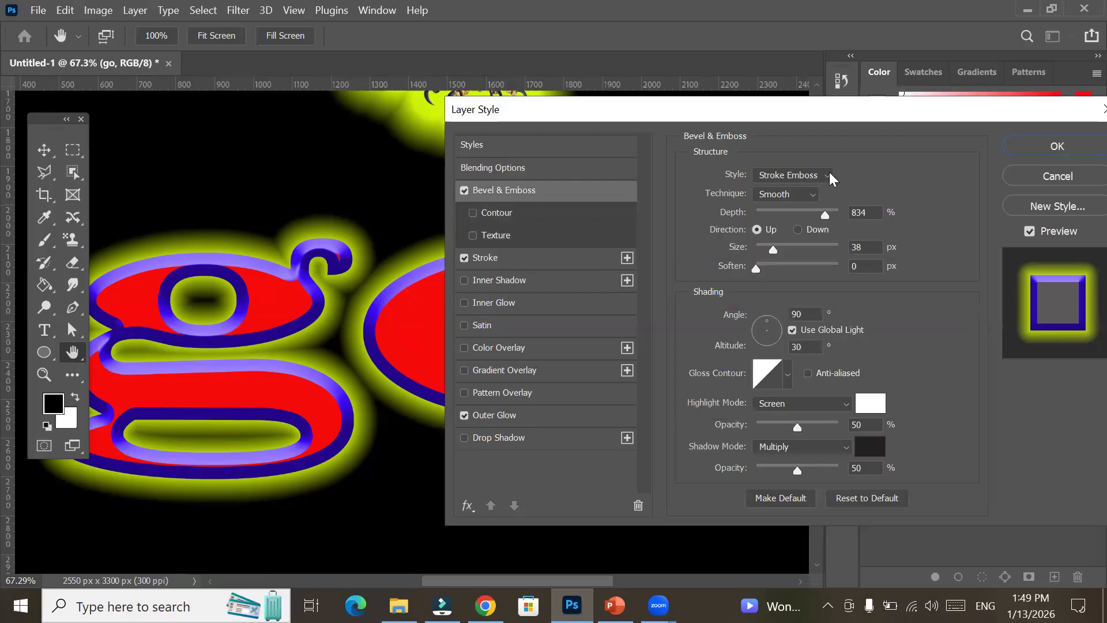
pyautogui.click(830, 173)
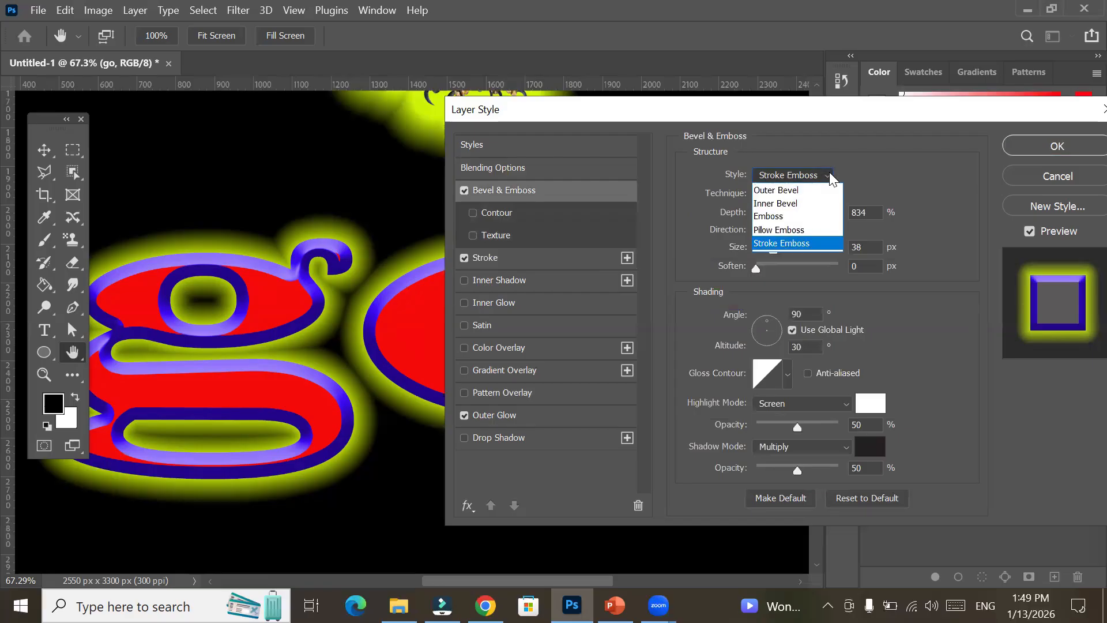
pyautogui.click(808, 230)
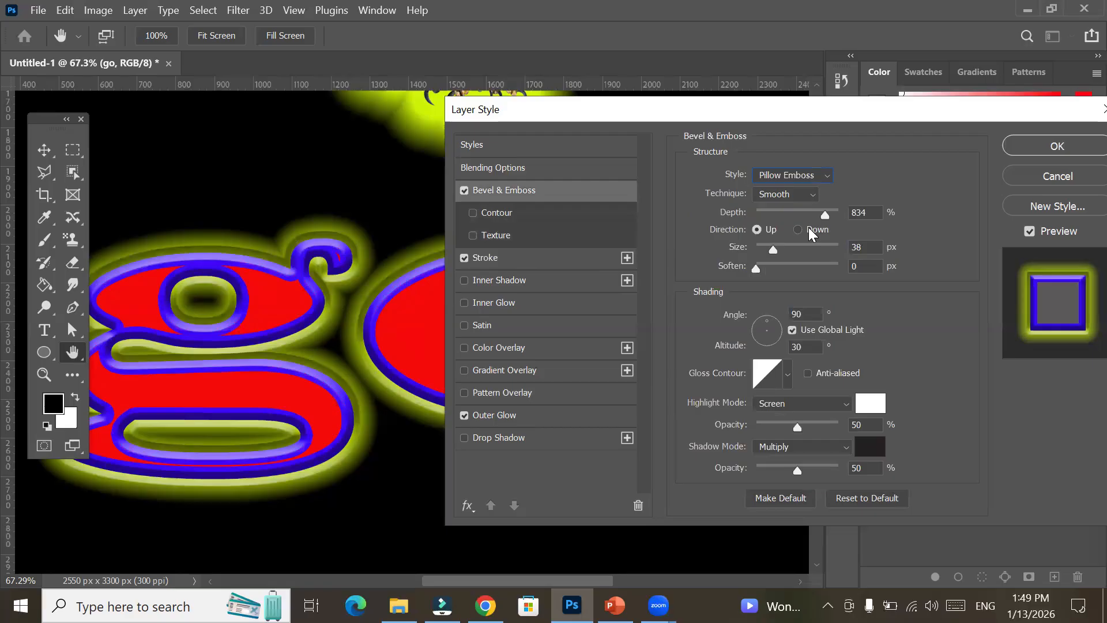
pyautogui.click(823, 176)
pyautogui.click(814, 217)
pyautogui.click(817, 175)
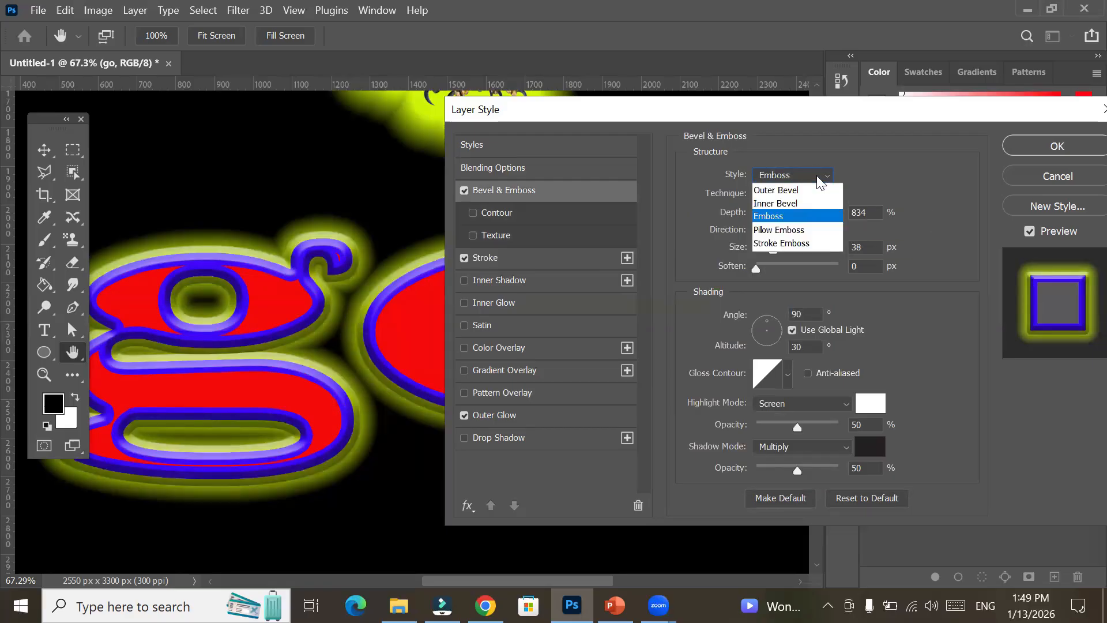
pyautogui.click(816, 205)
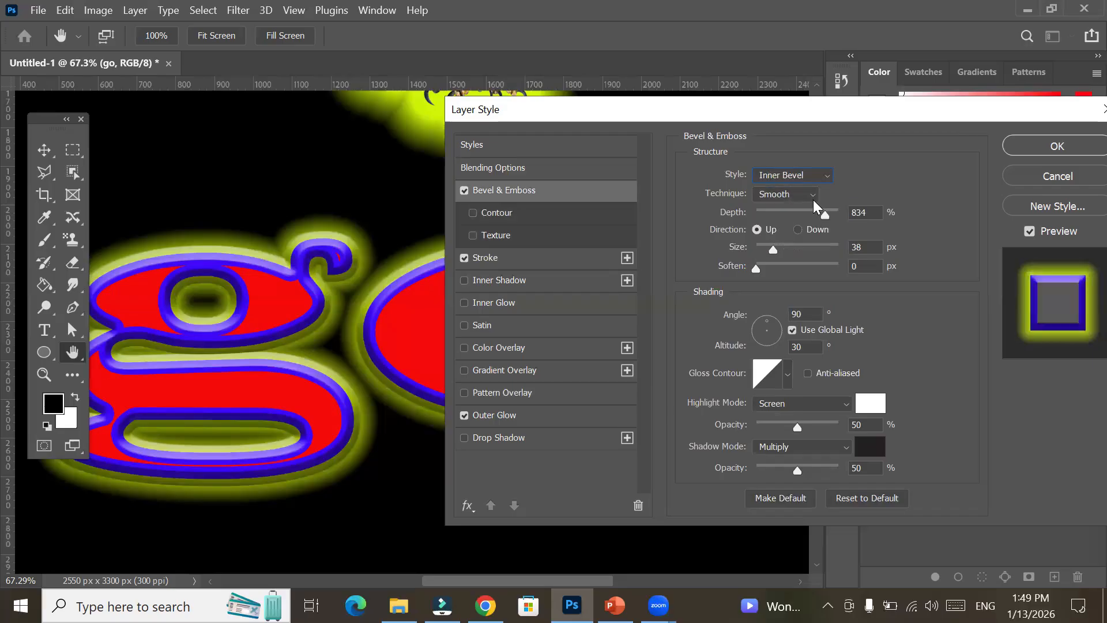
pyautogui.click(823, 178)
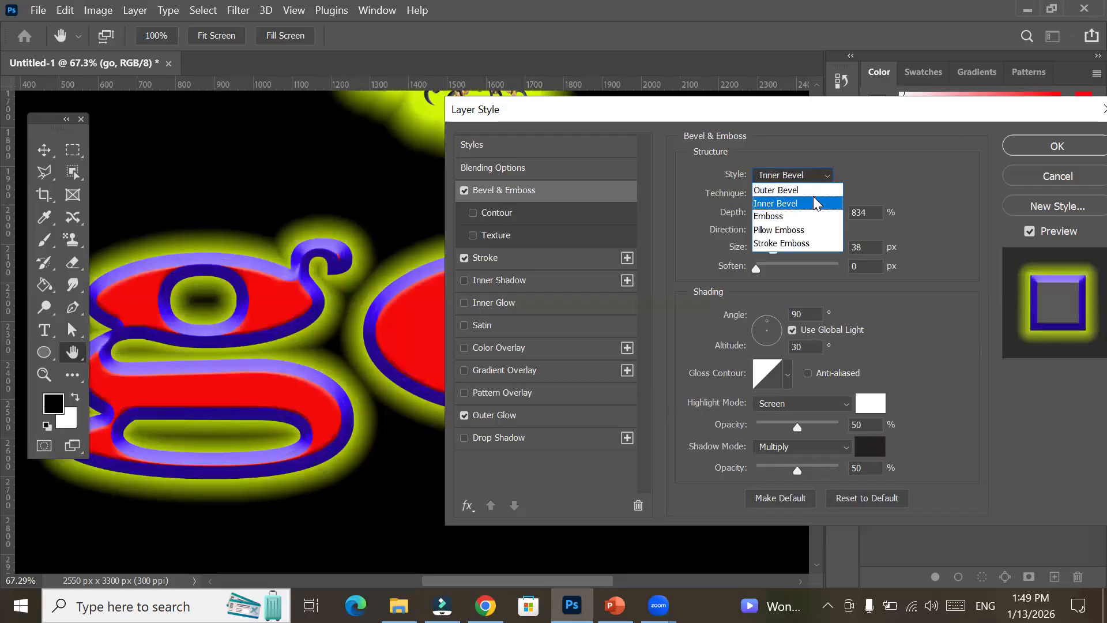
pyautogui.click(815, 188)
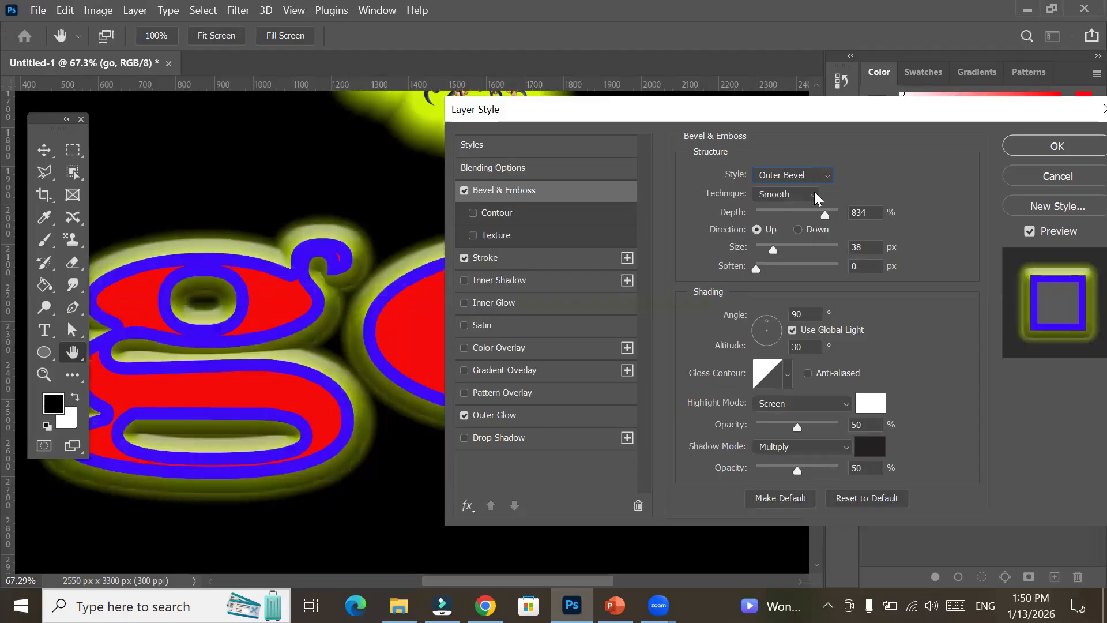
pyautogui.click(824, 179)
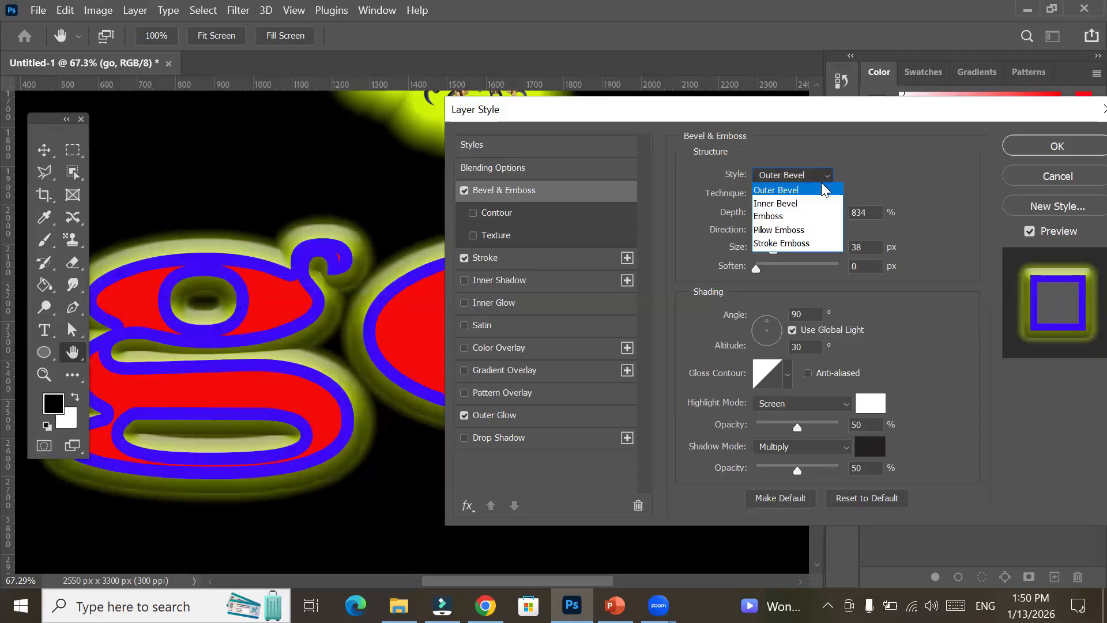
pyautogui.click(816, 201)
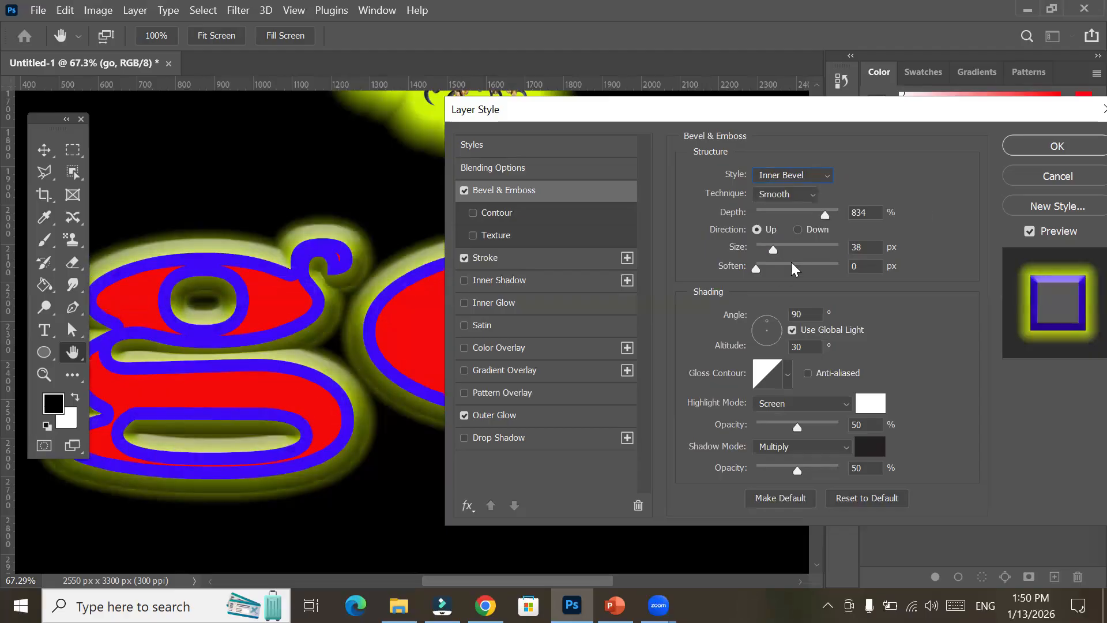
# Compare the bevel's Down and Up directions, keep Up, and set the size to 59 px and soften to 11 px.
pyautogui.click(809, 229)
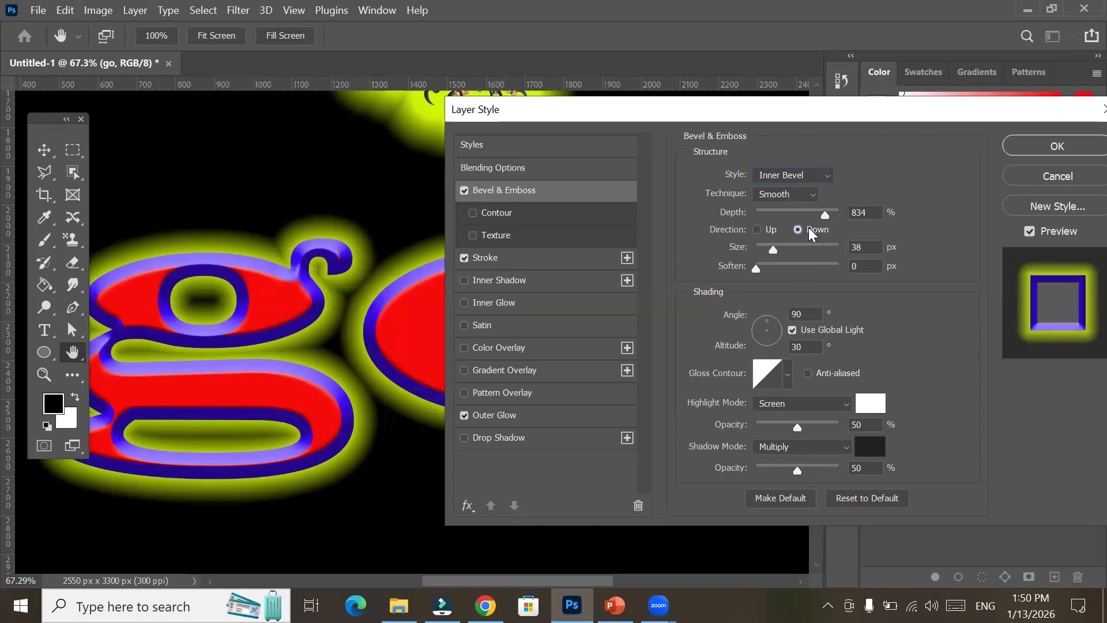
pyautogui.click(766, 229)
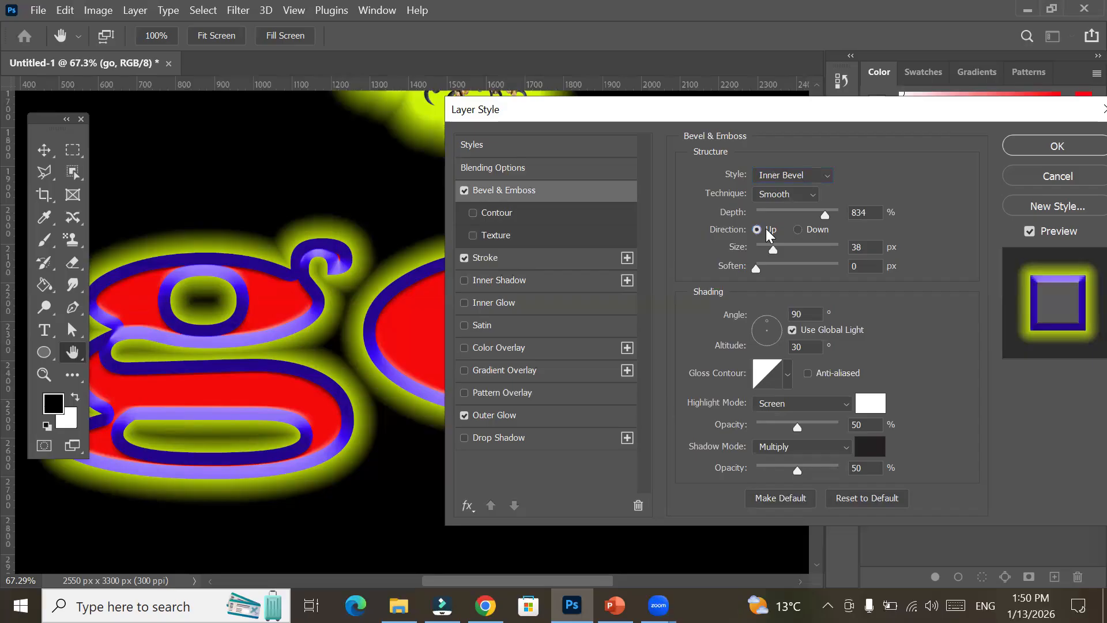
pyautogui.click(807, 229)
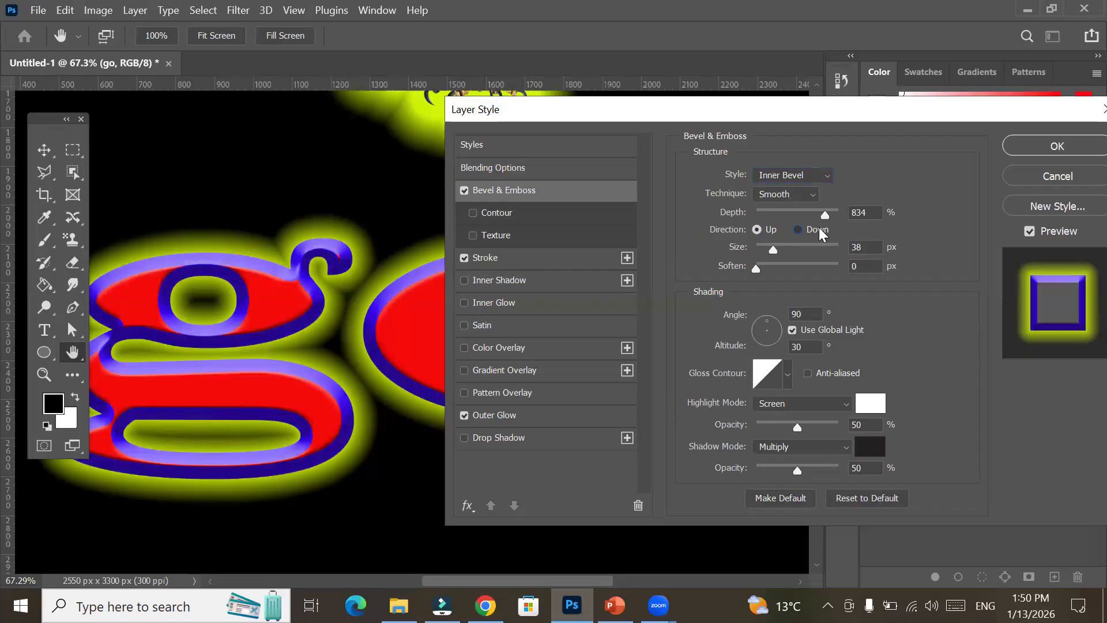
pyautogui.click(772, 229)
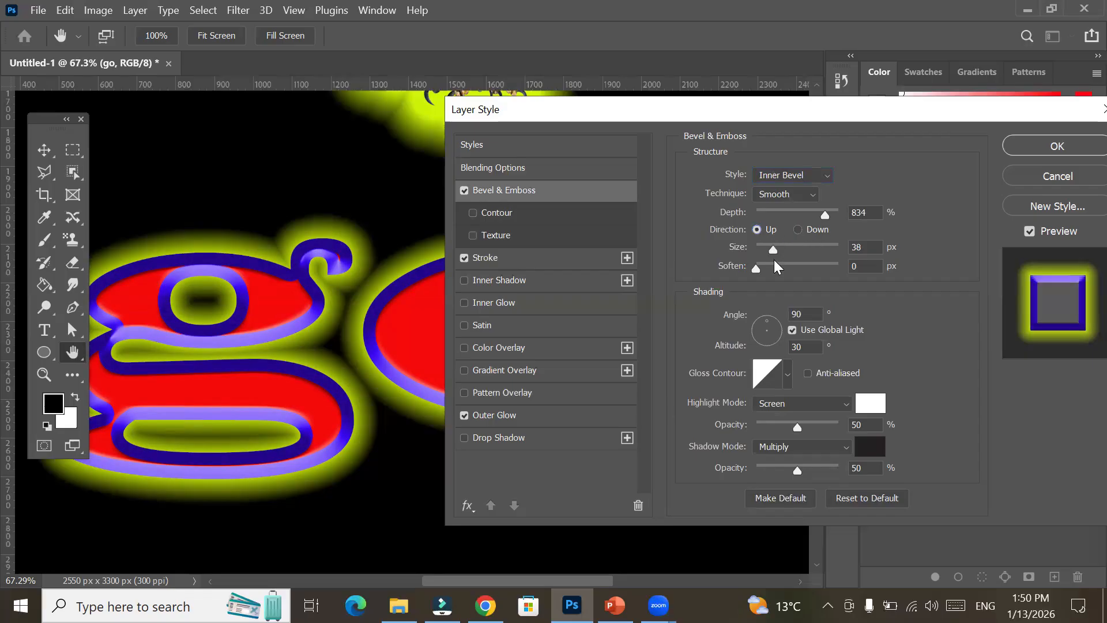
pyautogui.moveTo(773, 248)
pyautogui.mouseDown()
pyautogui.moveTo(784, 251)
pyautogui.moveTo(770, 263)
pyautogui.moveTo(770, 251)
pyautogui.moveTo(783, 253)
pyautogui.mouseUp()
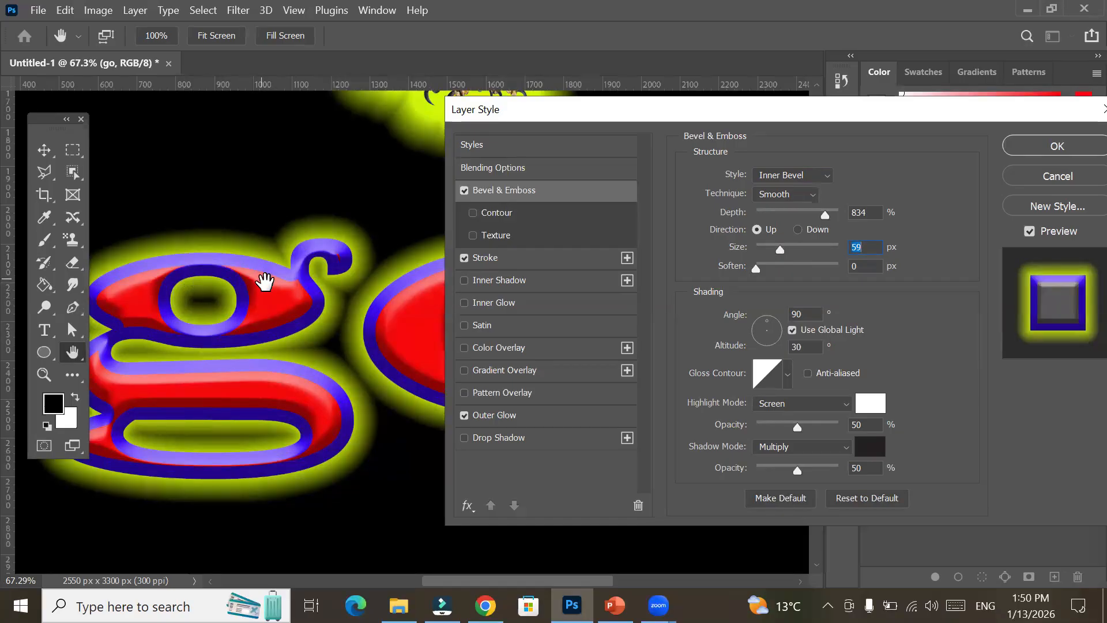
pyautogui.moveTo(756, 268); pyautogui.dragTo(811, 267)
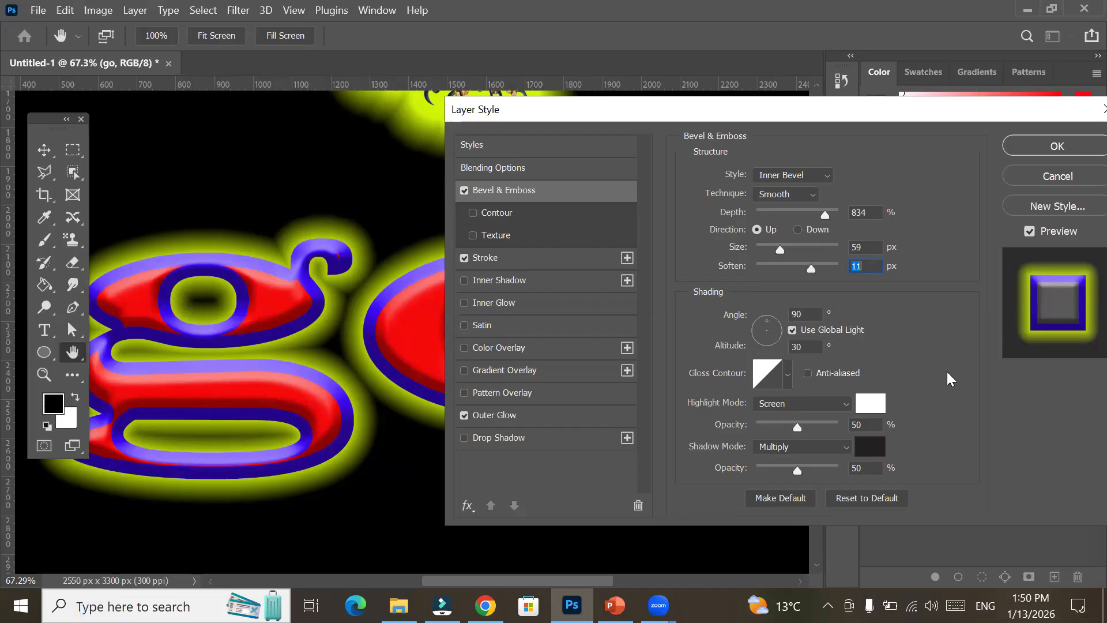
# Try several light directions for the bevel shading and settle on an angle of 112° with an altitude of 5°.
pyautogui.click(776, 343)
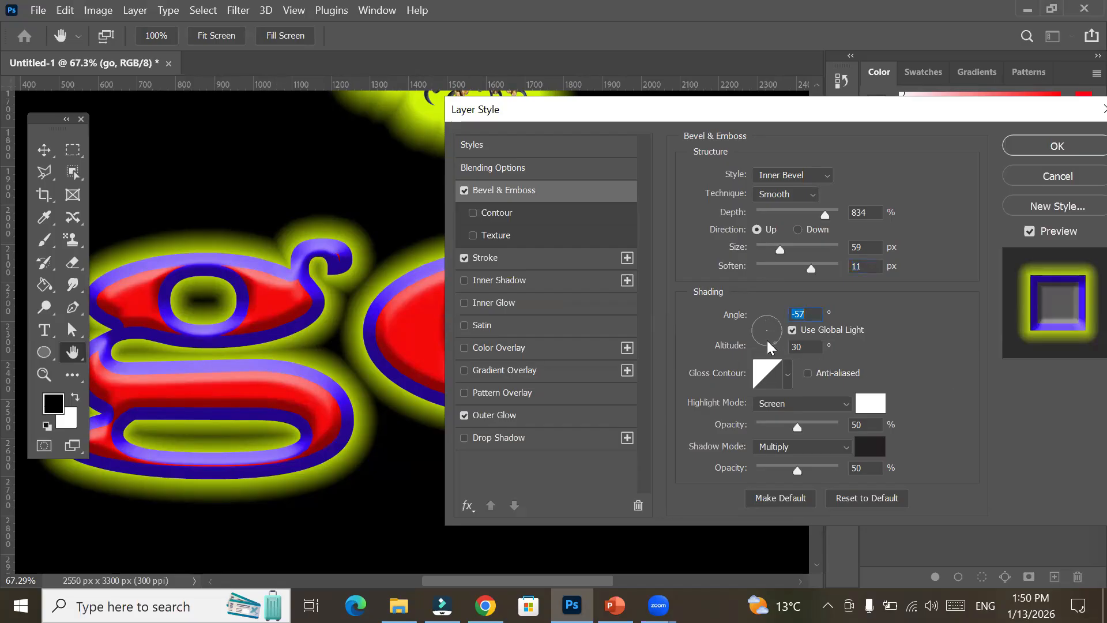
pyautogui.click(759, 334)
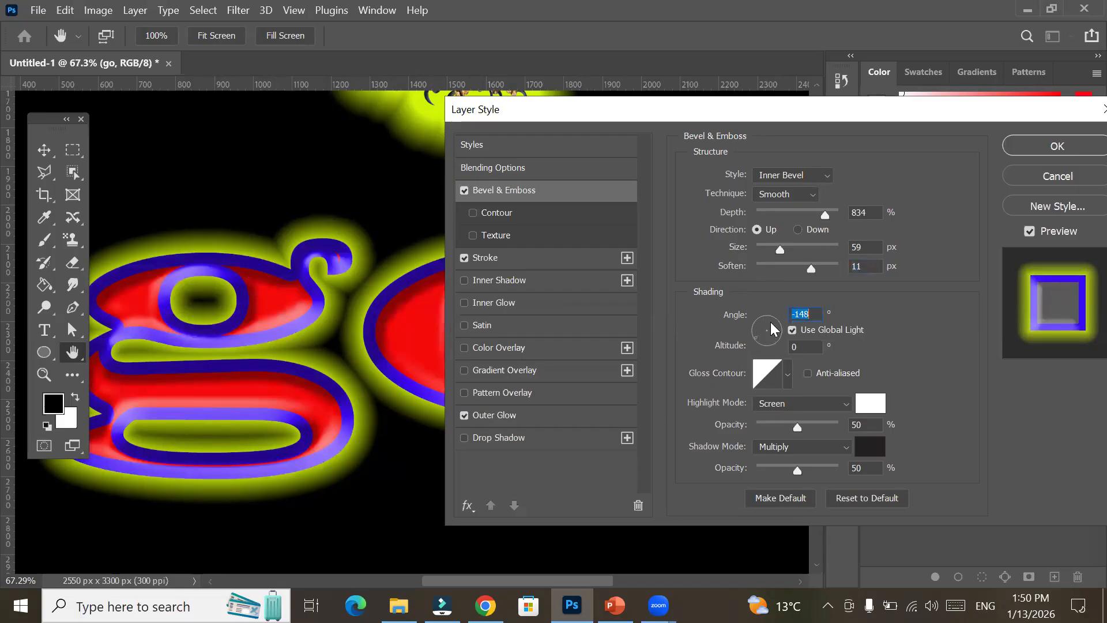
pyautogui.click(778, 325)
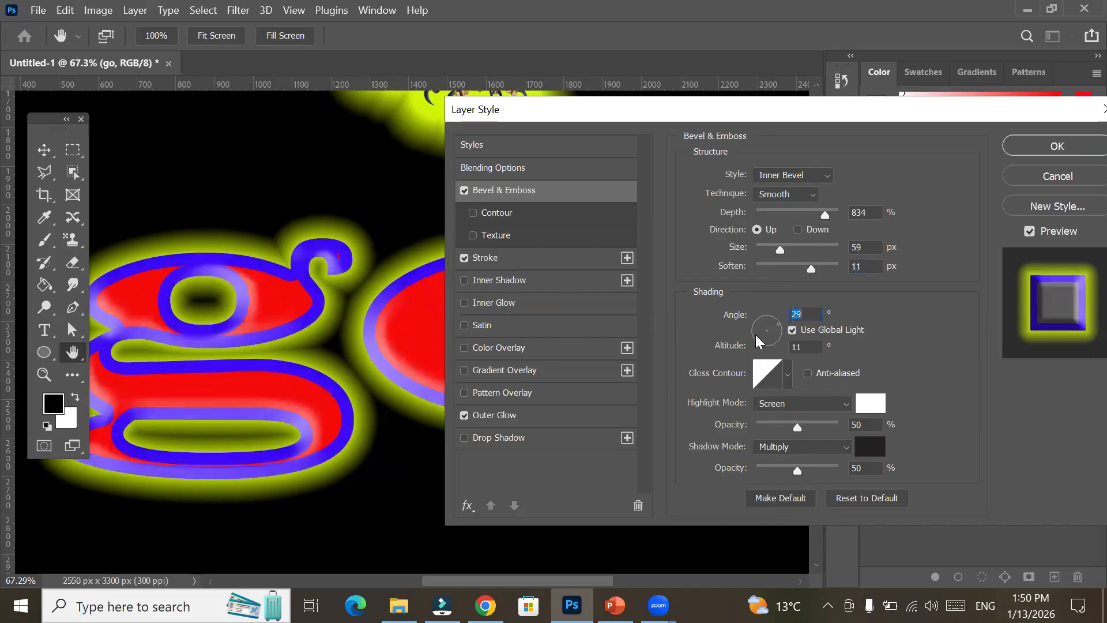
pyautogui.click(755, 335)
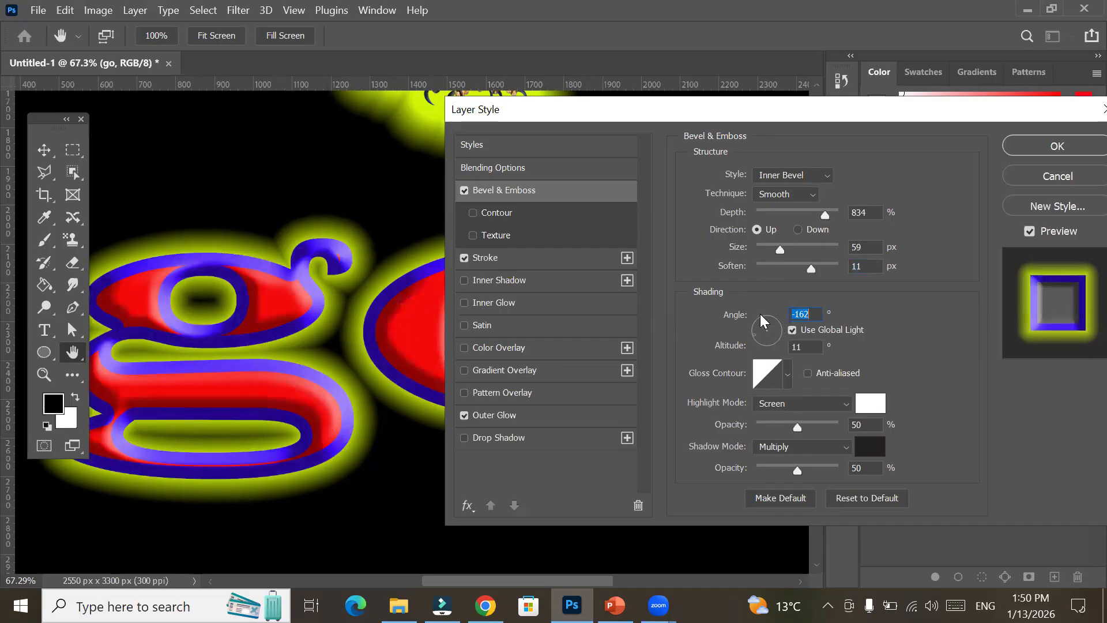
pyautogui.click(761, 316)
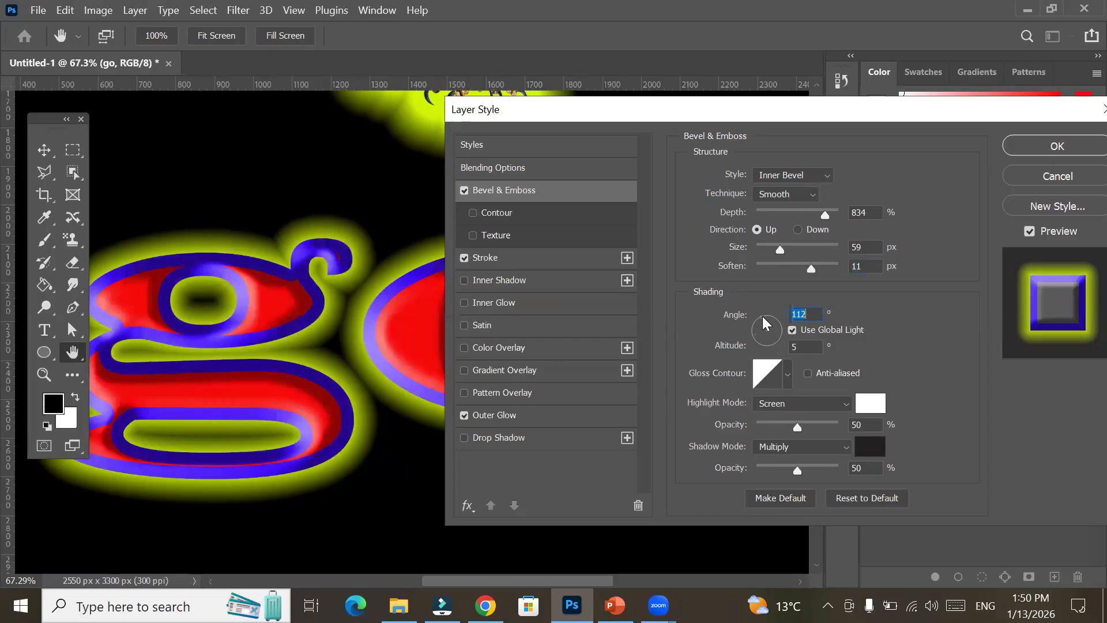
# Try several gloss contour presets on the bevel and return to the straight diagonal one.
pyautogui.click(788, 378)
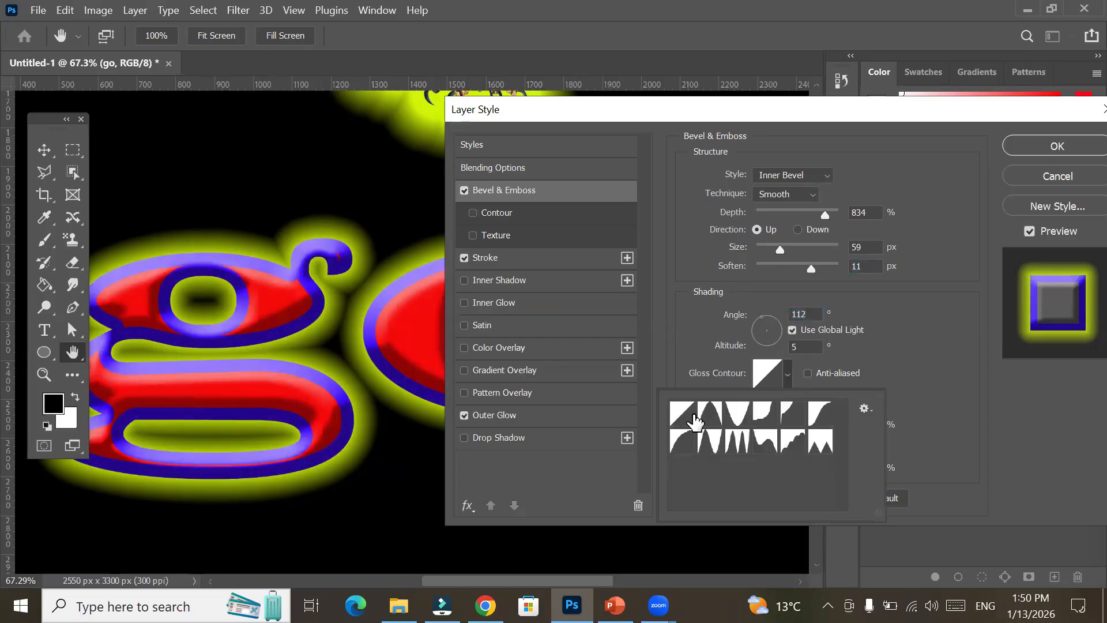
pyautogui.click(712, 418)
pyautogui.click(739, 419)
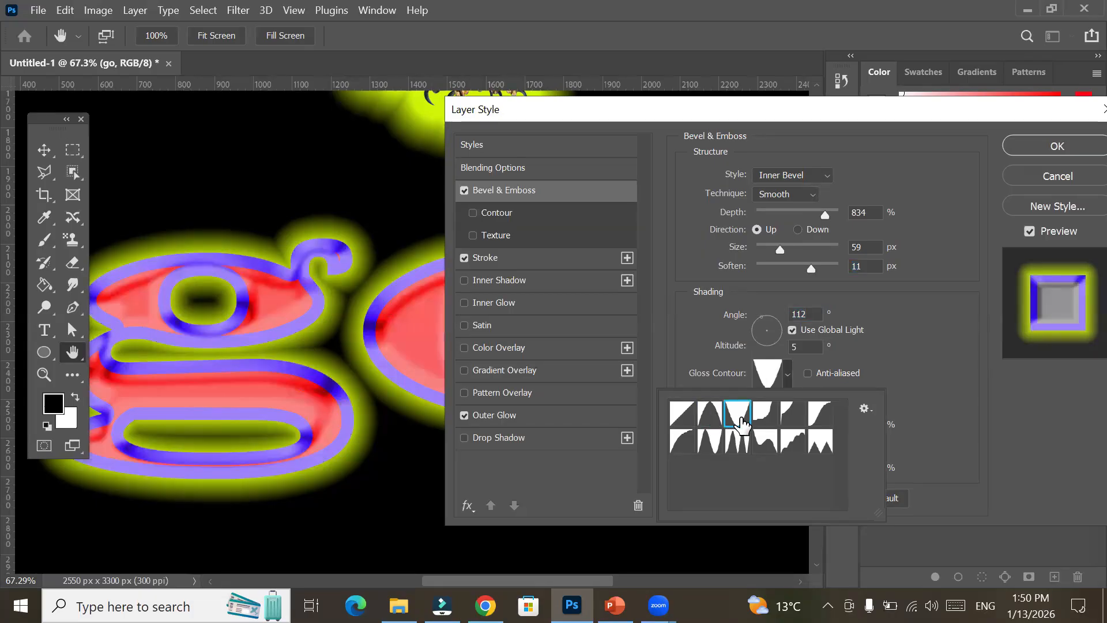
pyautogui.click(770, 411)
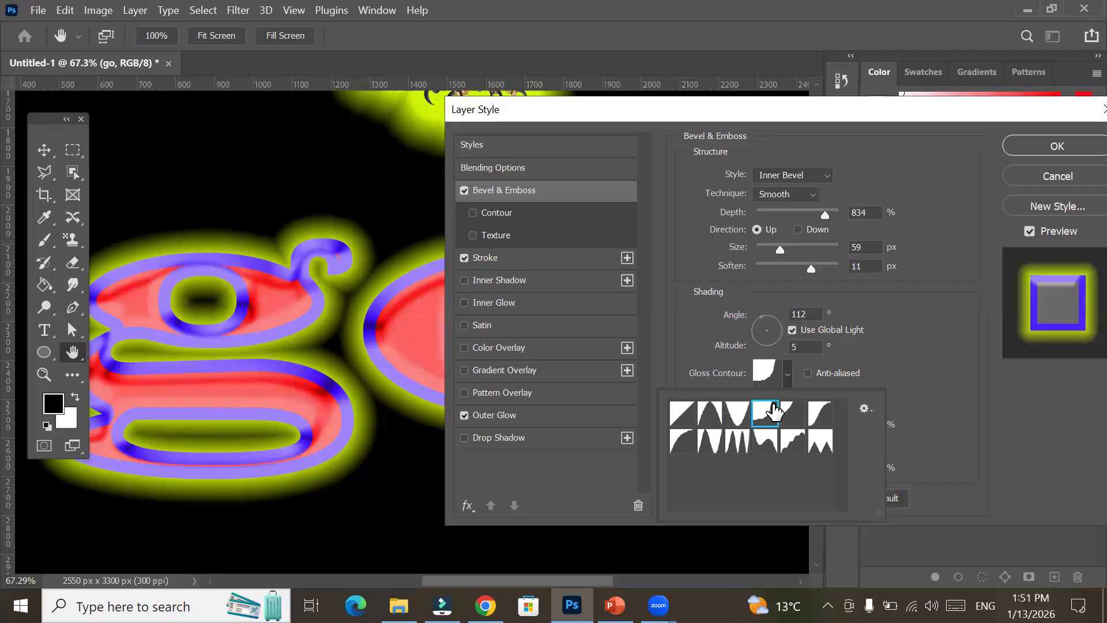
pyautogui.click(792, 413)
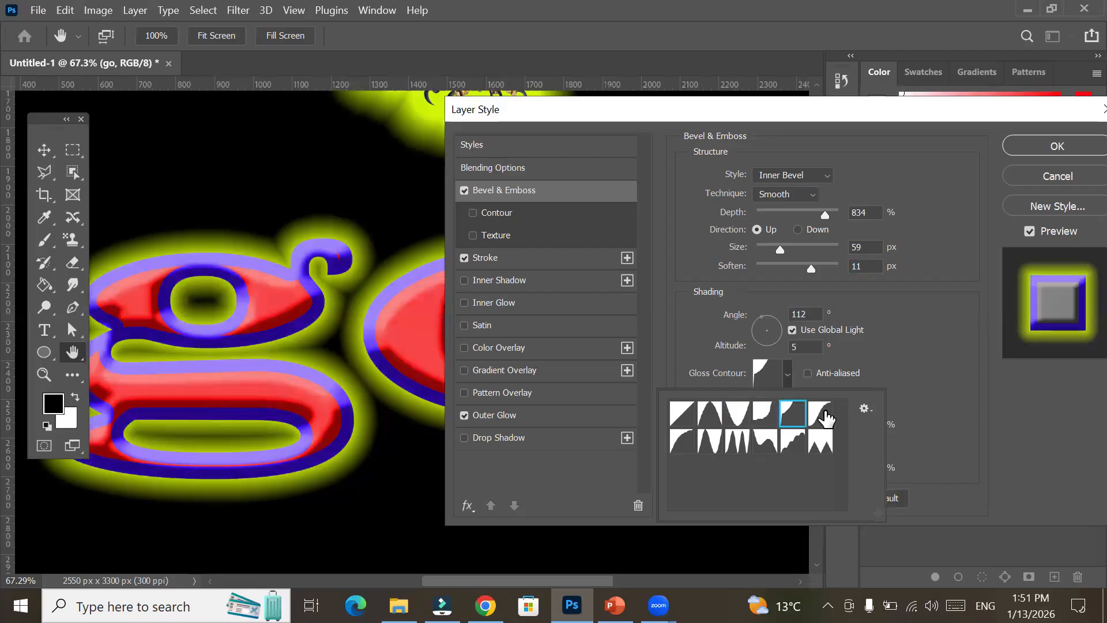
pyautogui.click(826, 415)
pyautogui.click(821, 454)
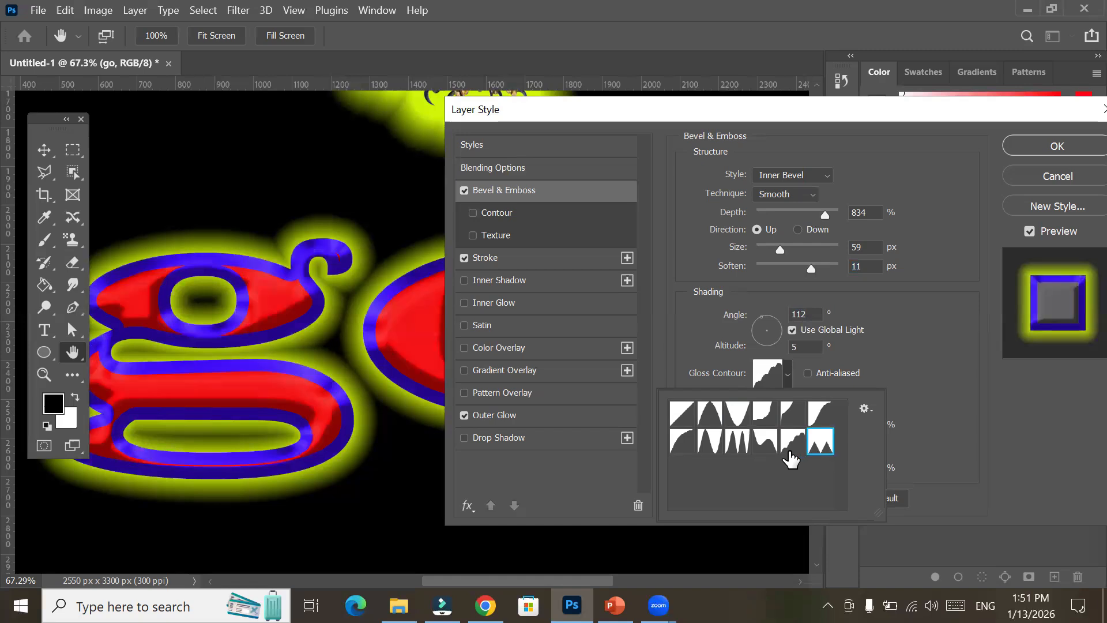
pyautogui.click(766, 447)
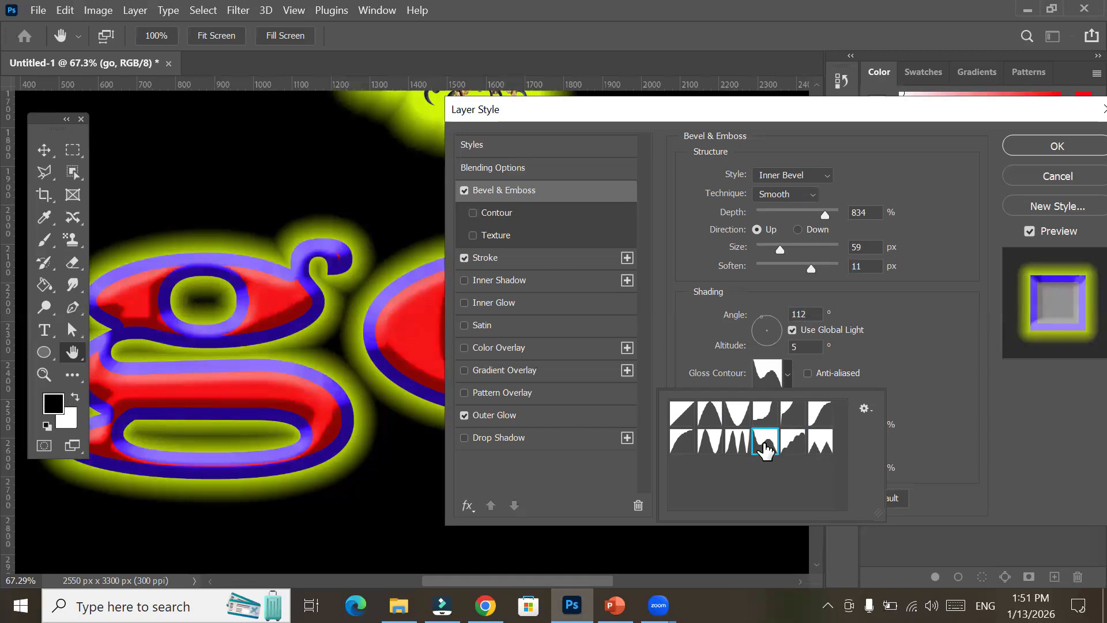
pyautogui.click(710, 445)
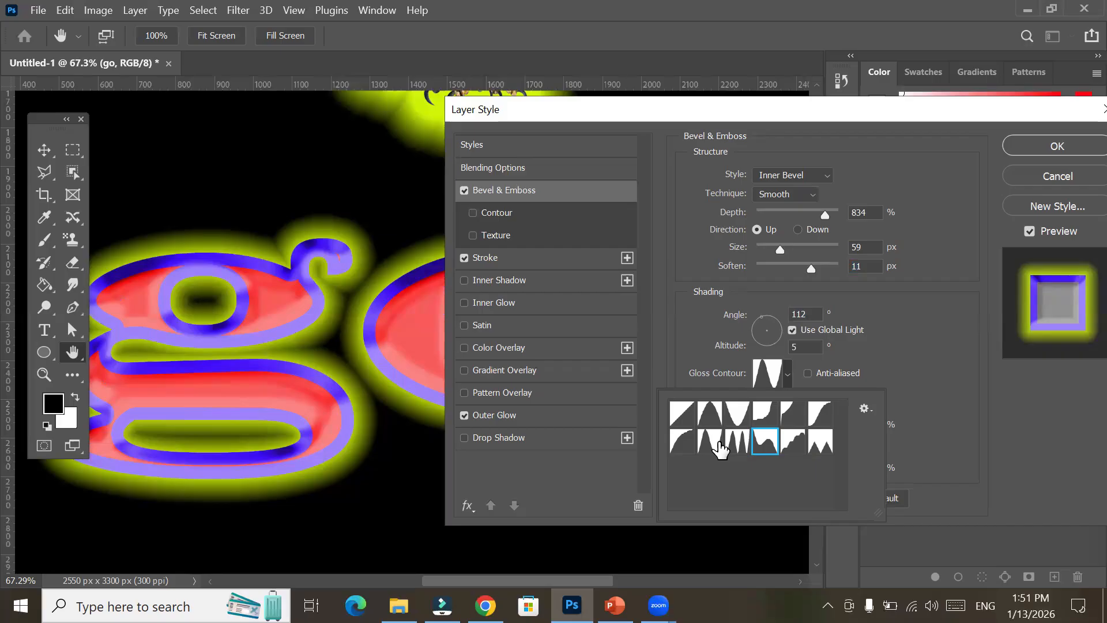
pyautogui.click(690, 454)
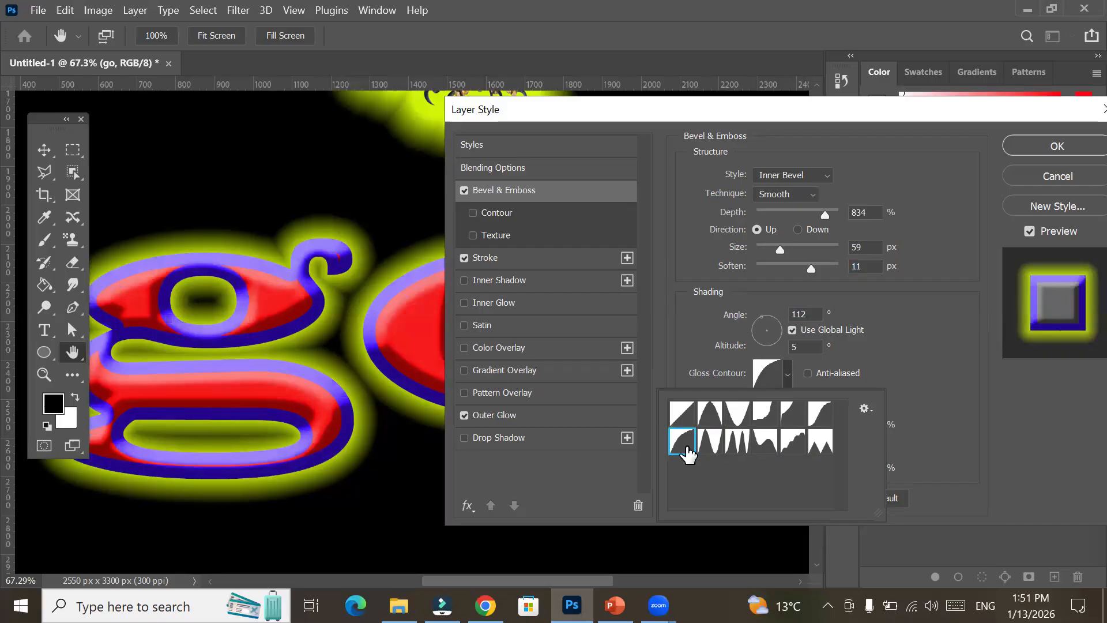
pyautogui.click(783, 381)
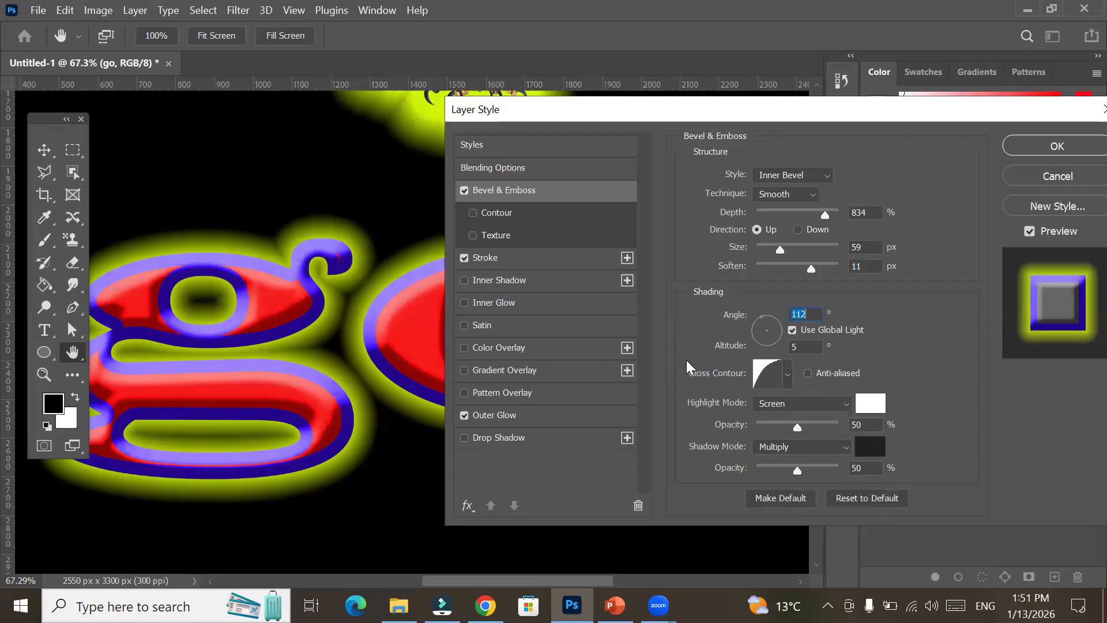
pyautogui.click(786, 376)
pyautogui.click(689, 415)
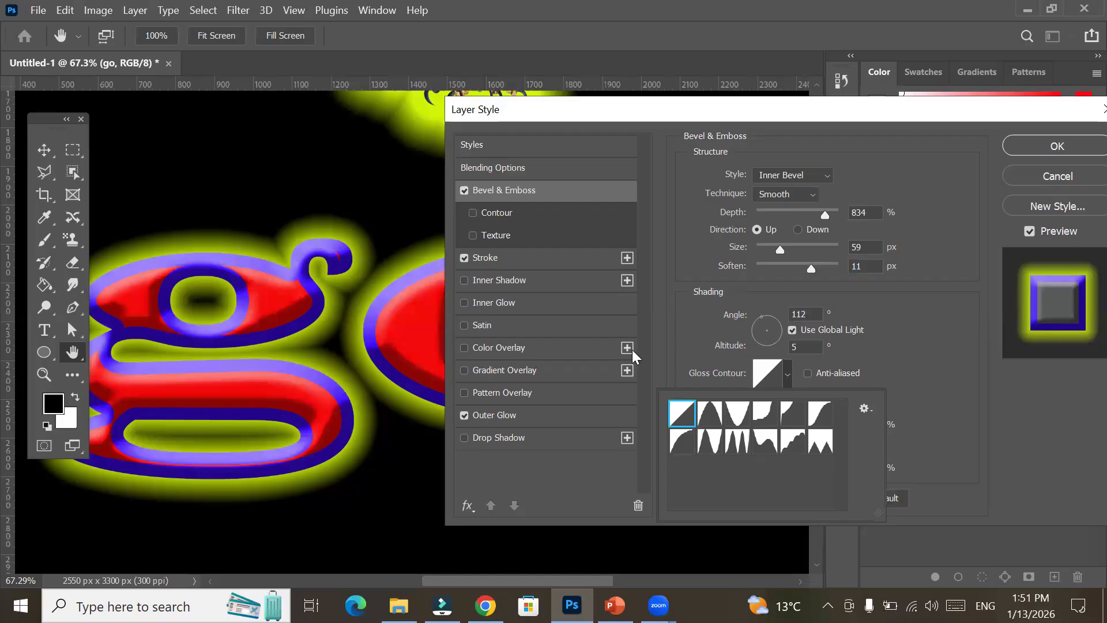
pyautogui.click(683, 358)
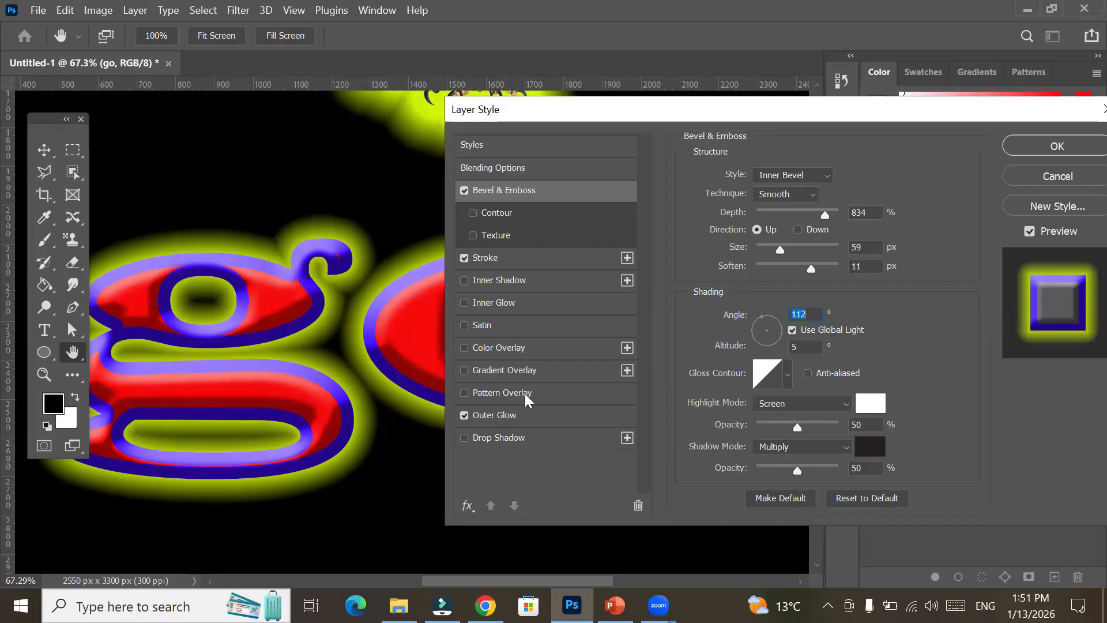
# Try green highlight colors for the bevel and settle on bright yellow #e0ed10.
pyautogui.click(868, 406)
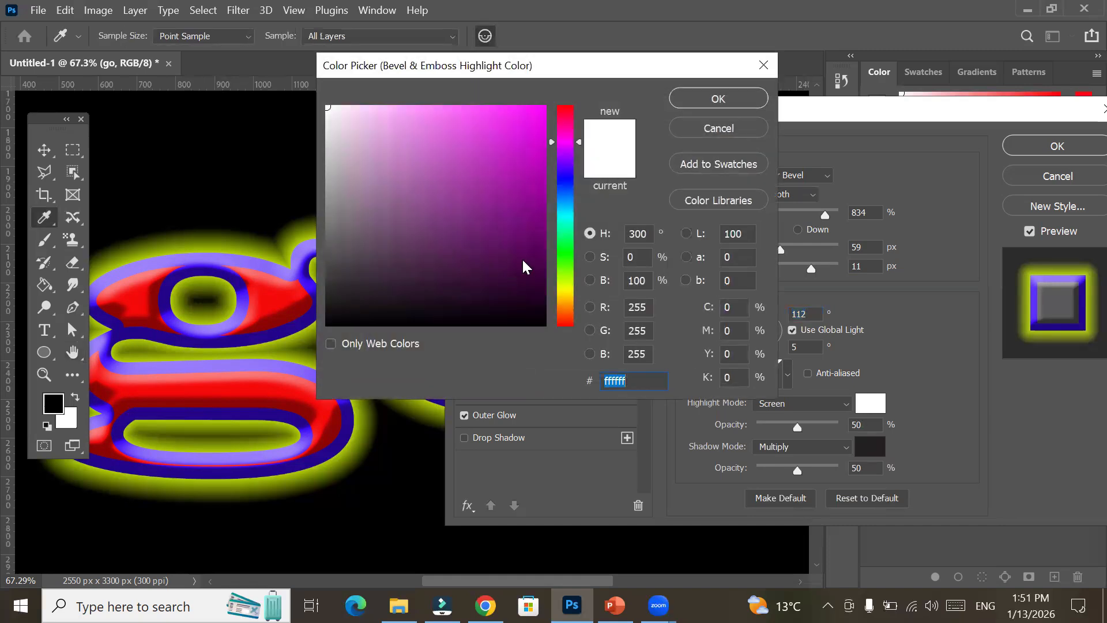
pyautogui.click(577, 234)
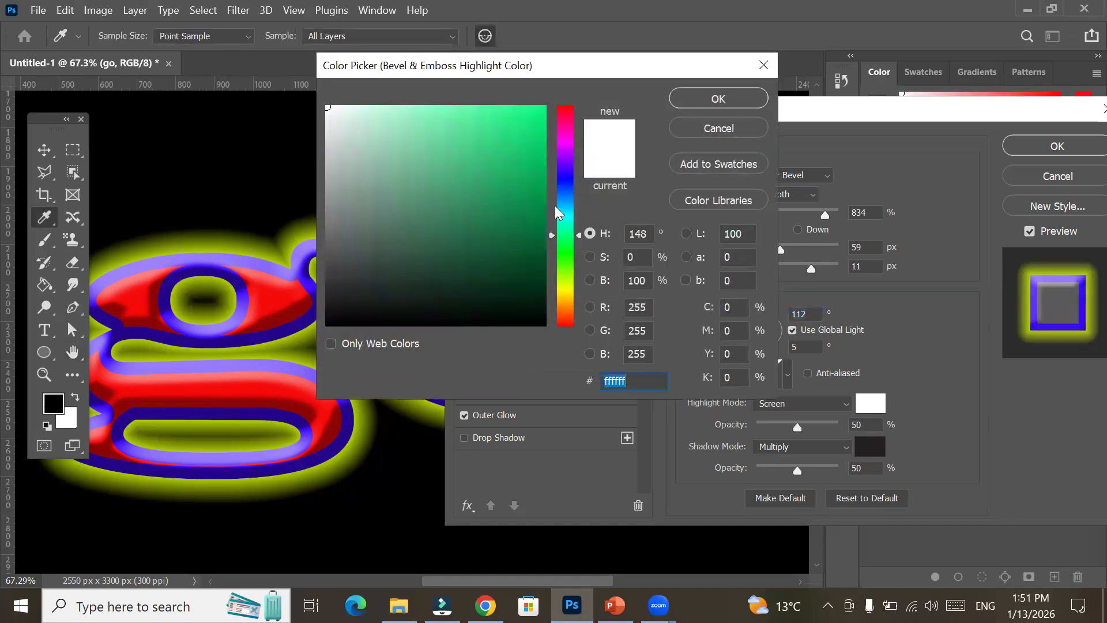
pyautogui.click(521, 122)
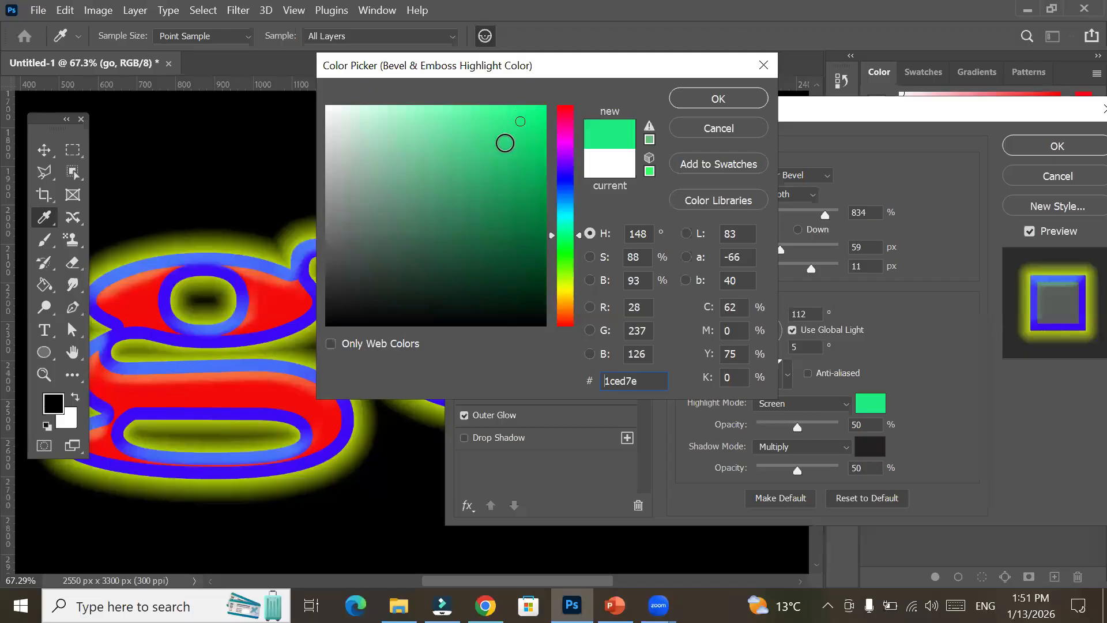
pyautogui.click(492, 173)
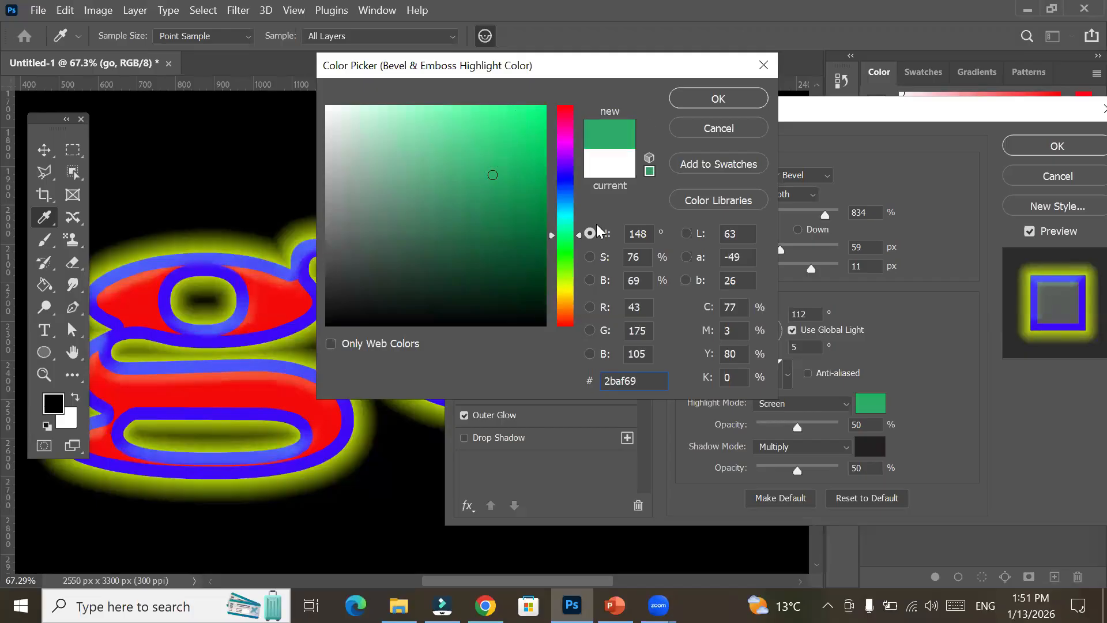
pyautogui.click(564, 287)
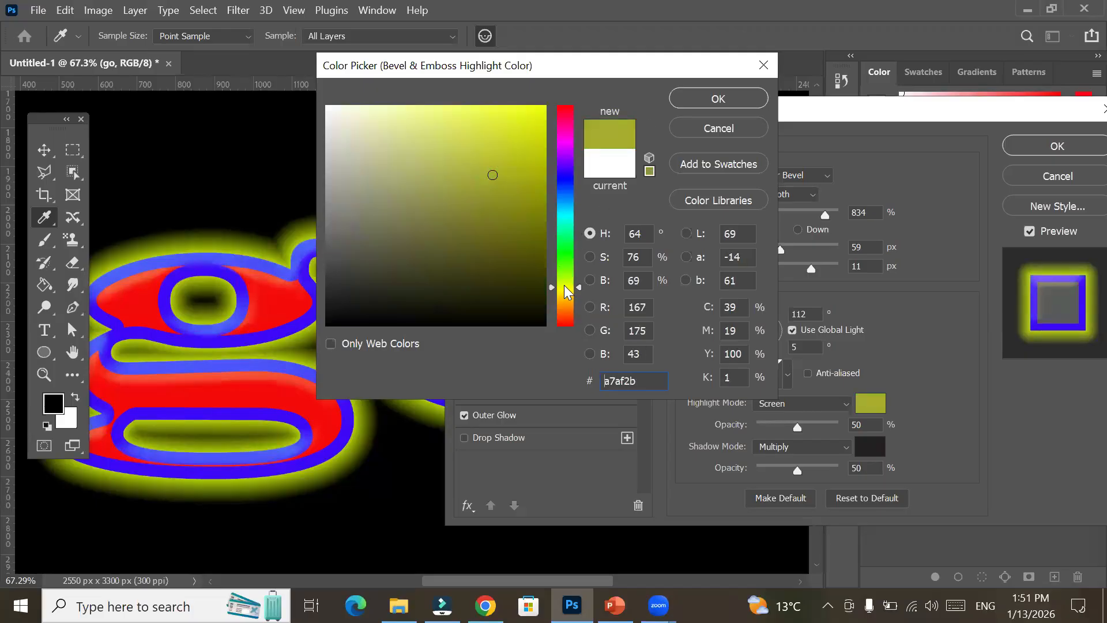
pyautogui.click(532, 120)
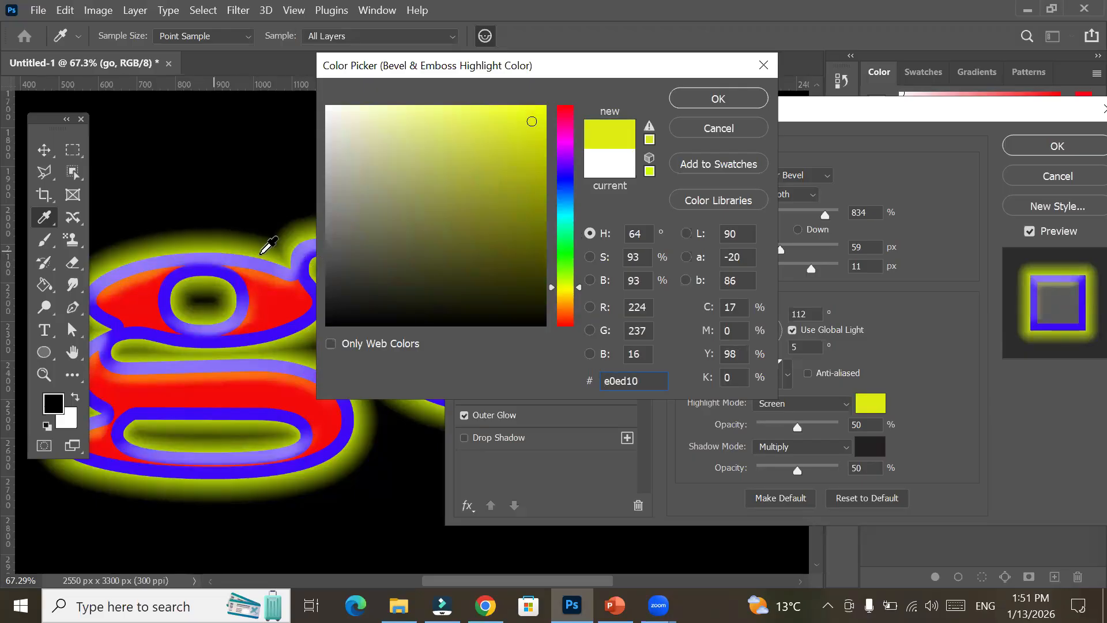
pyautogui.click(723, 92)
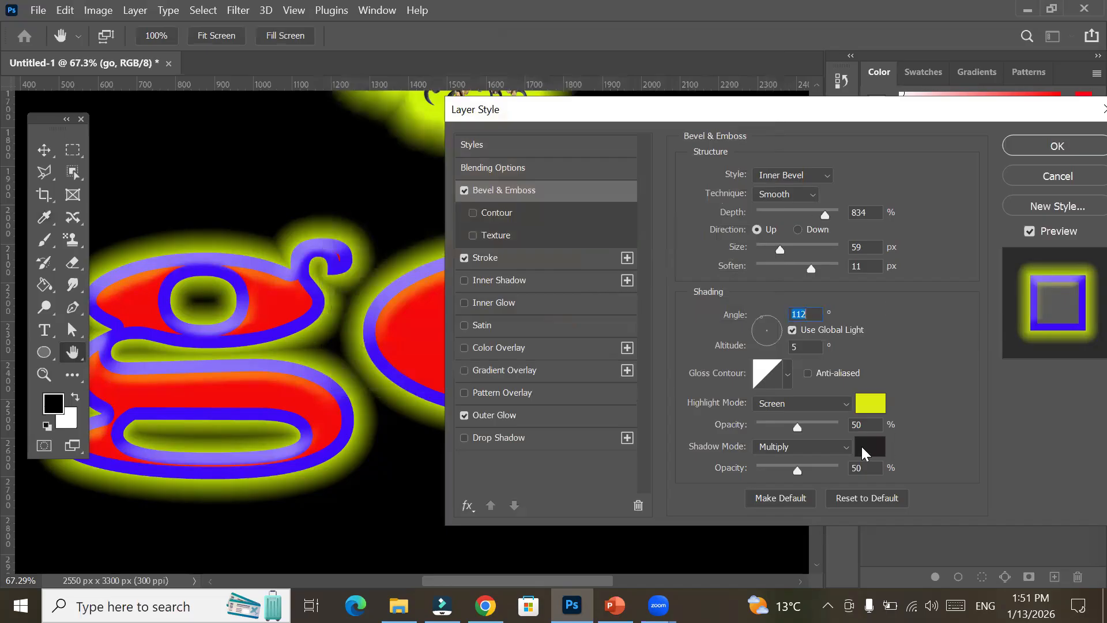
# Set the bevel's highlight mode to Normal and its highlight color to pure red #ff0600.
pyautogui.click(841, 400)
pyautogui.click(797, 157)
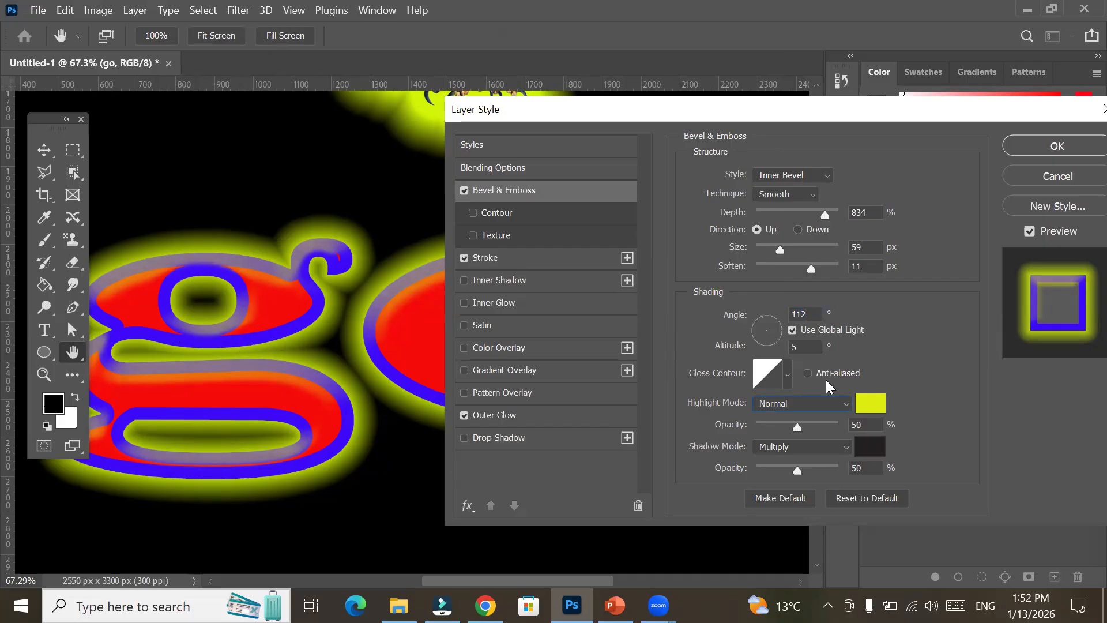
pyautogui.click(870, 403)
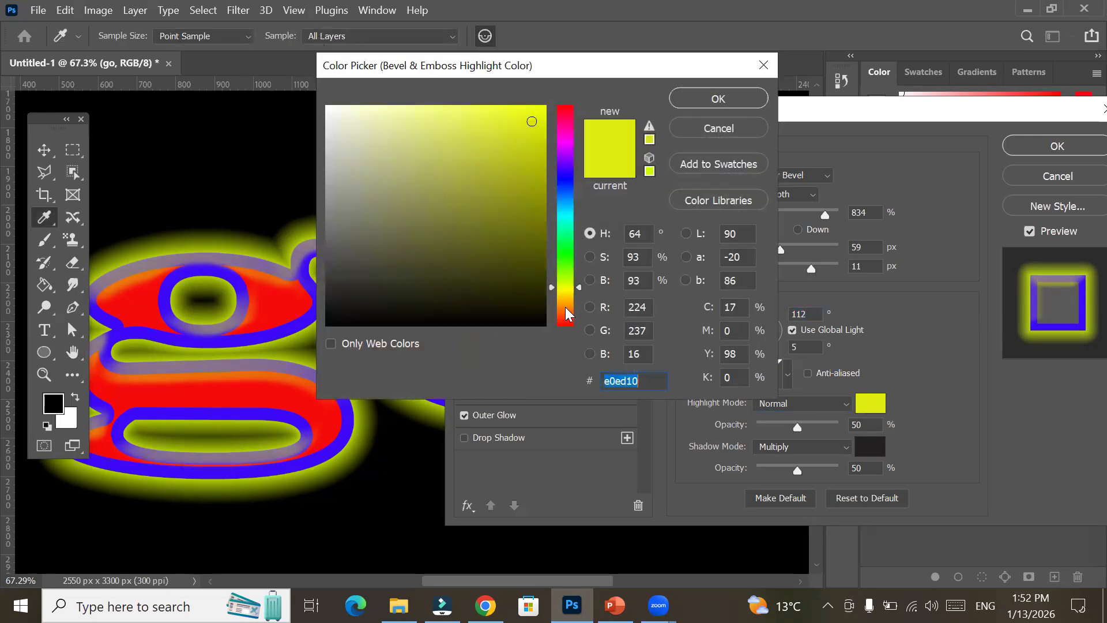
pyautogui.click(565, 324)
pyautogui.moveTo(540, 120); pyautogui.dragTo(552, 105)
pyautogui.click(719, 98)
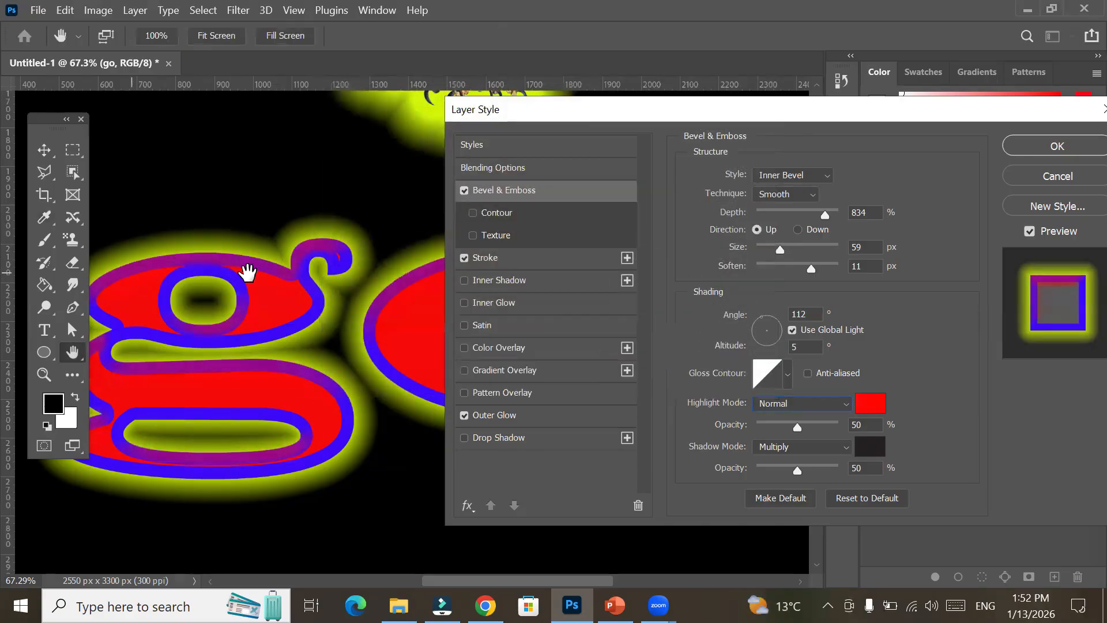
# Change the bevel's highlight color to white and, after trying lower values, set the highlight opacity to 100%.
pyautogui.click(881, 407)
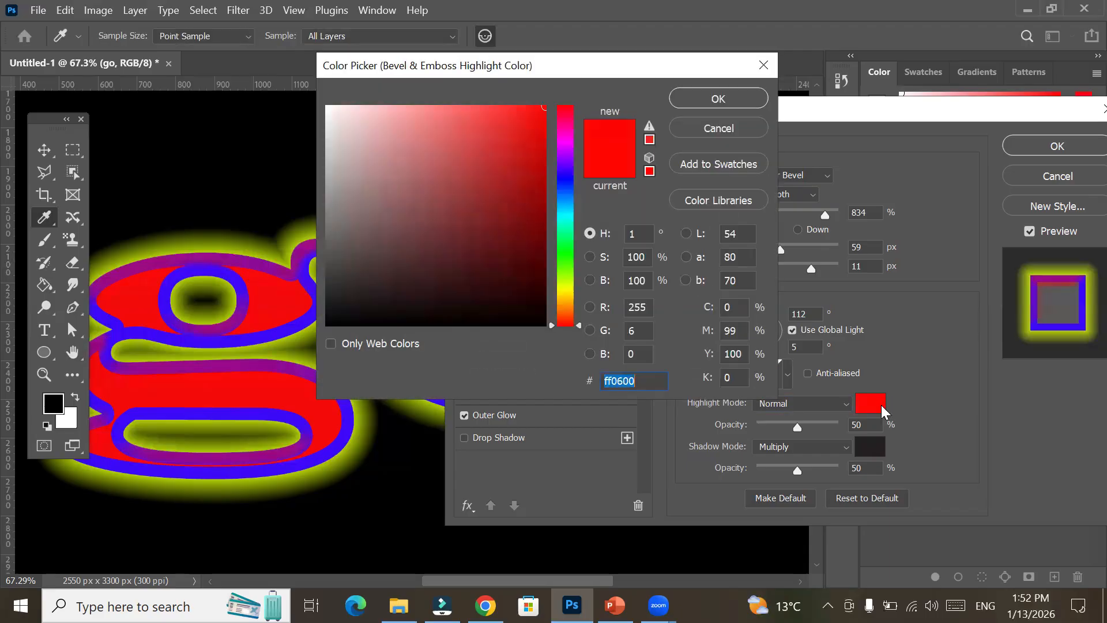
pyautogui.click(327, 107)
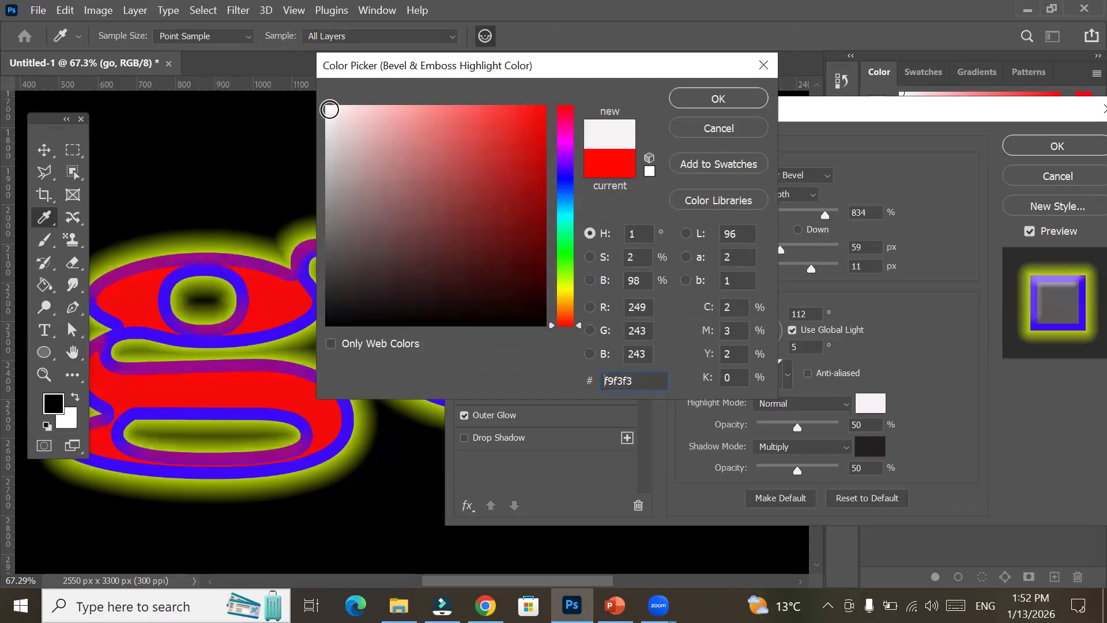
pyautogui.click(734, 91)
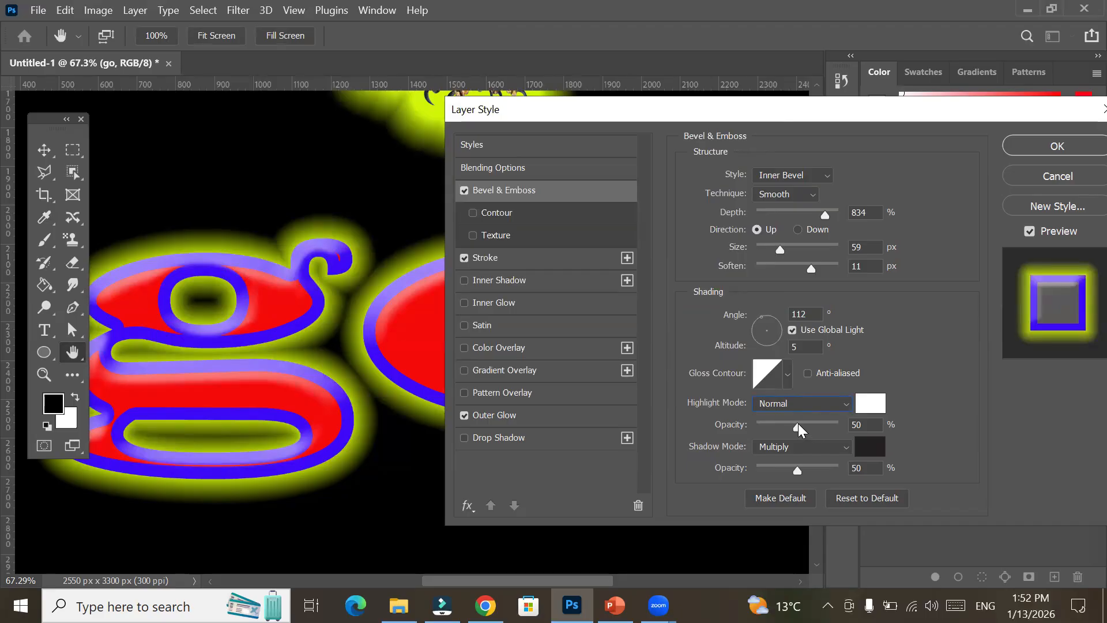
pyautogui.moveTo(801, 427); pyautogui.dragTo(841, 419)
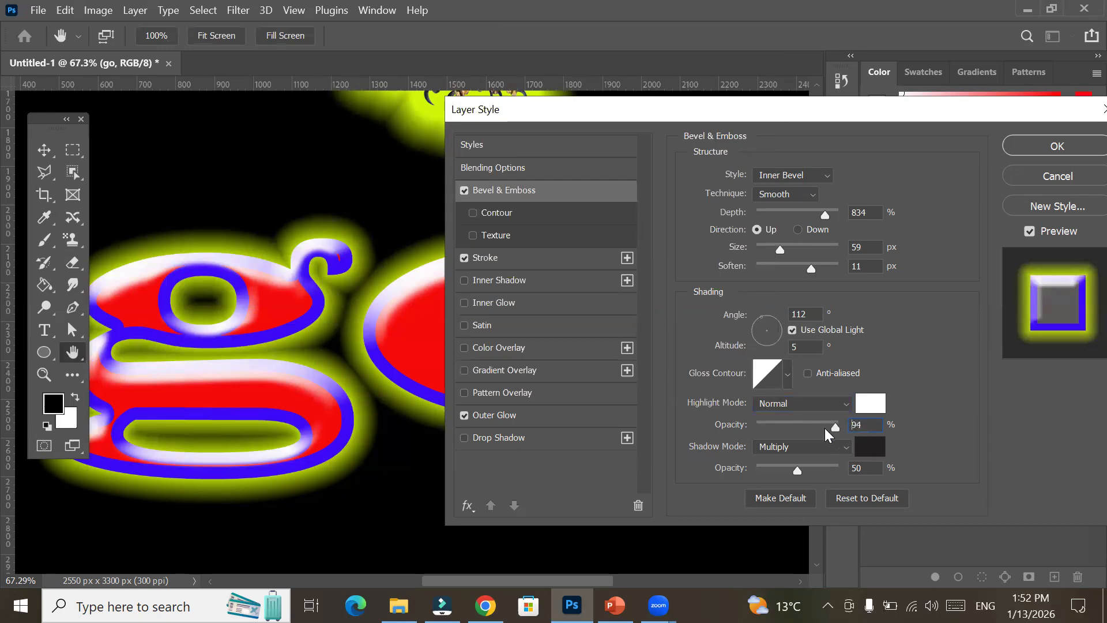
pyautogui.moveTo(824, 428); pyautogui.dragTo(812, 432)
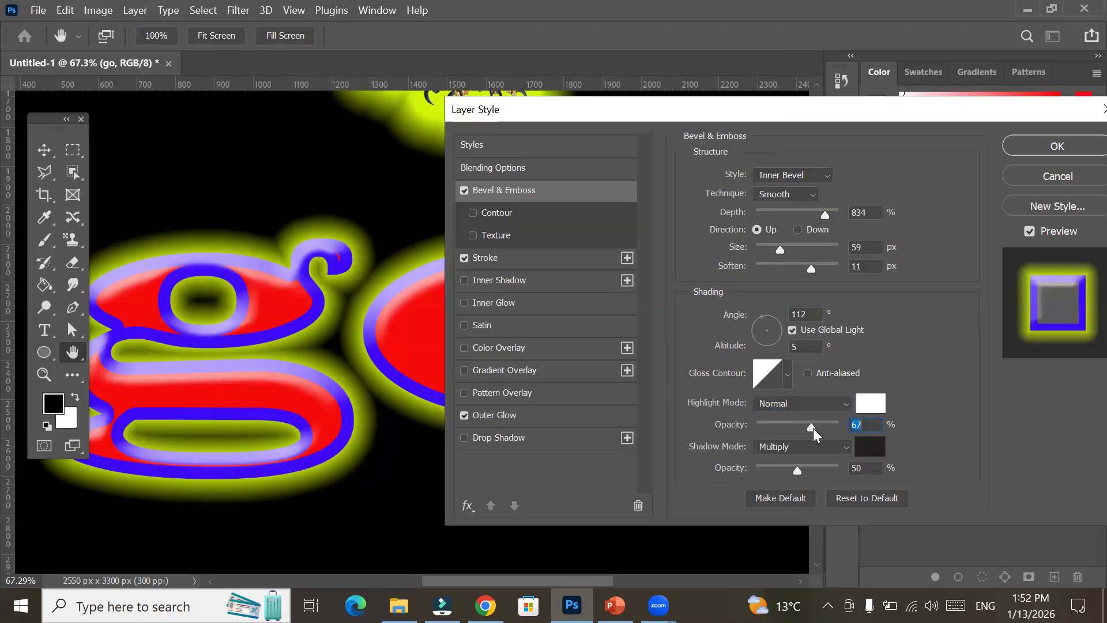
pyautogui.moveTo(812, 427); pyautogui.dragTo(865, 425)
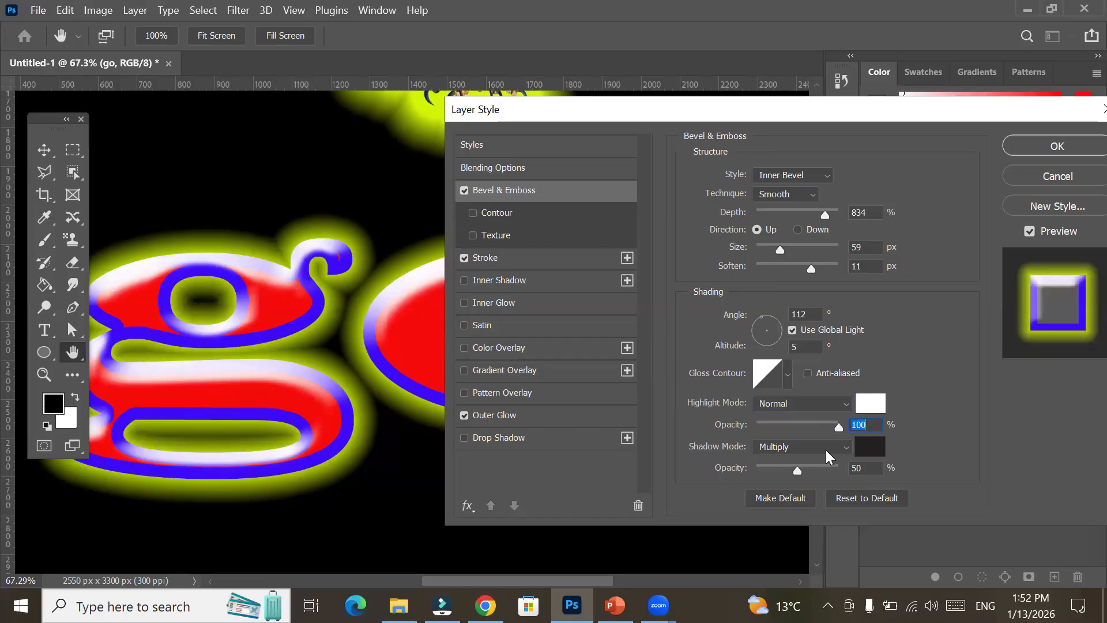
# Try Dissolve as the bevel's shadow mode and settle on Normal.
pyautogui.click(843, 447)
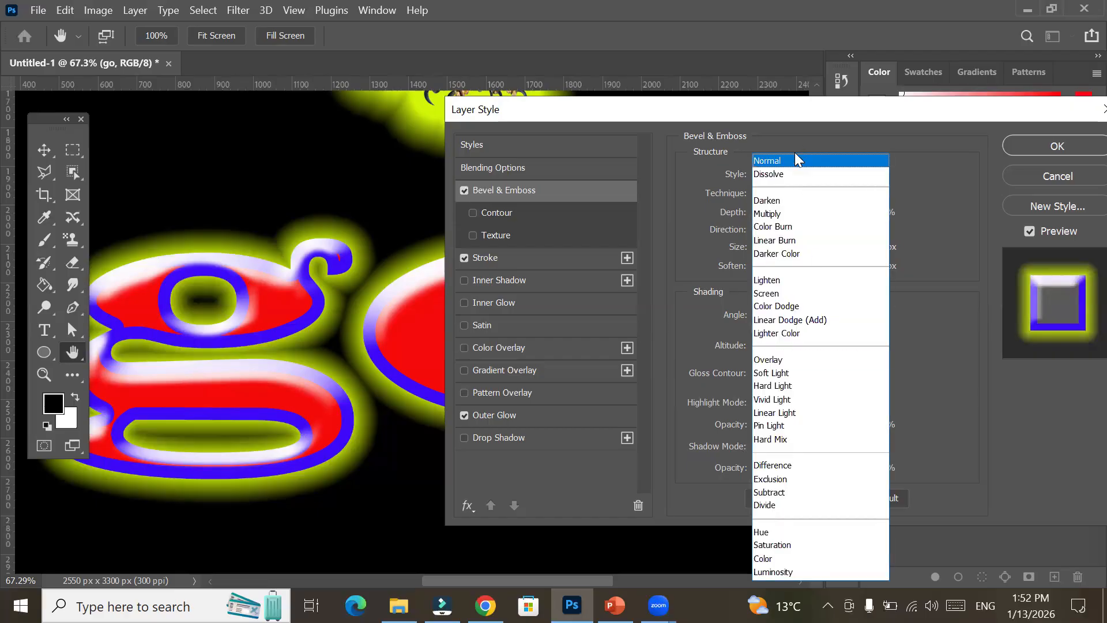
pyautogui.click(790, 173)
pyautogui.click(790, 174)
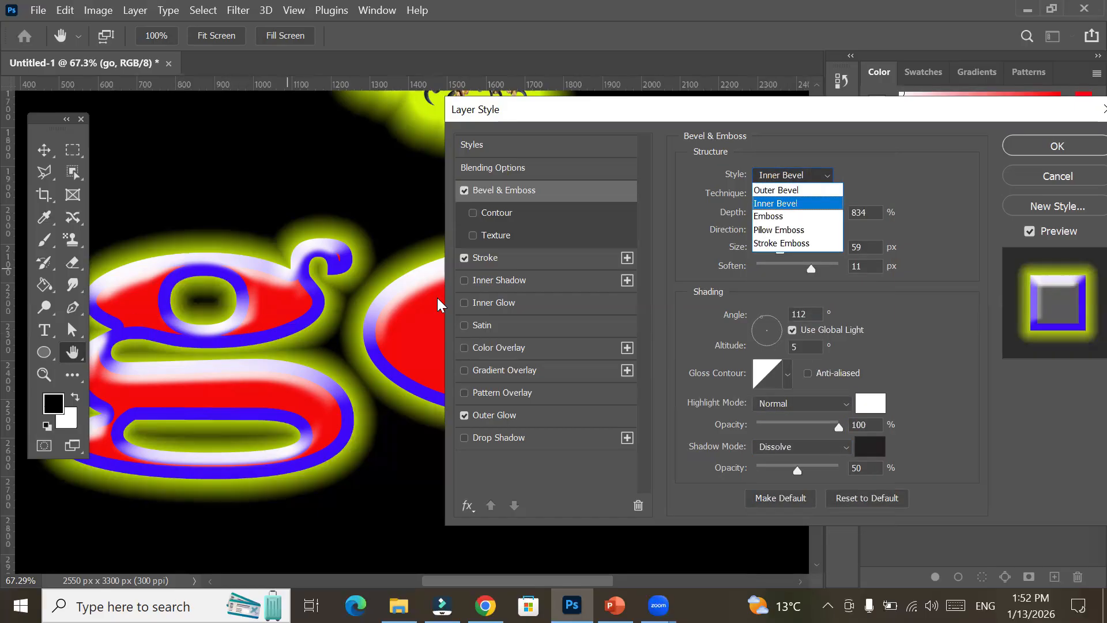
pyautogui.click(819, 445)
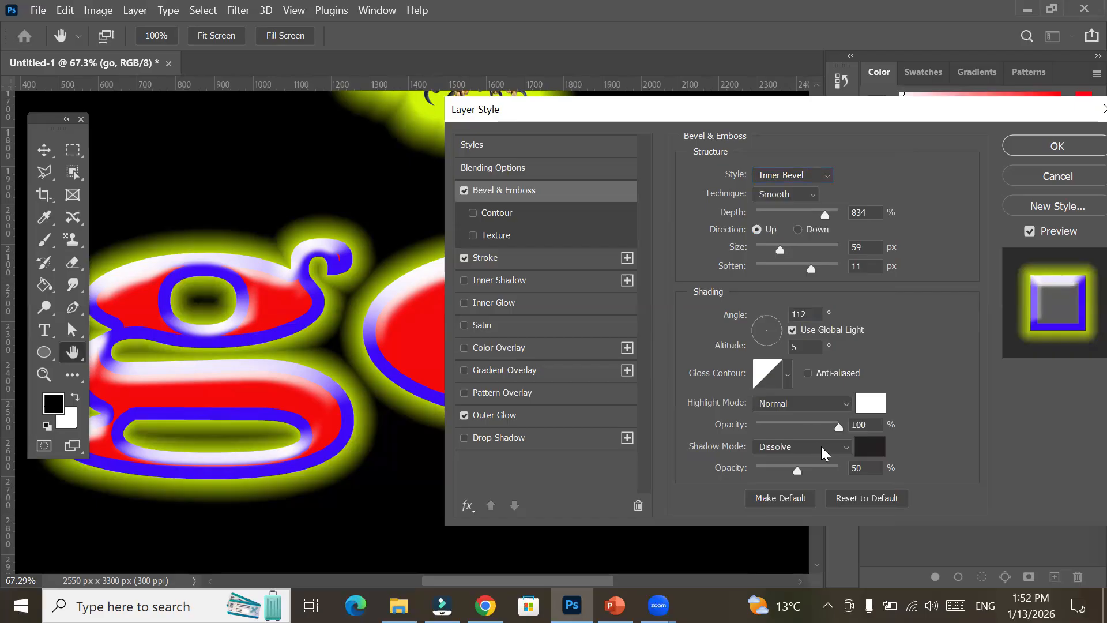
pyautogui.click(822, 446)
pyautogui.click(795, 156)
# Set the bevel's shadow color to bright green #08f99b and the shadow opacity to 100%.
pyautogui.click(870, 447)
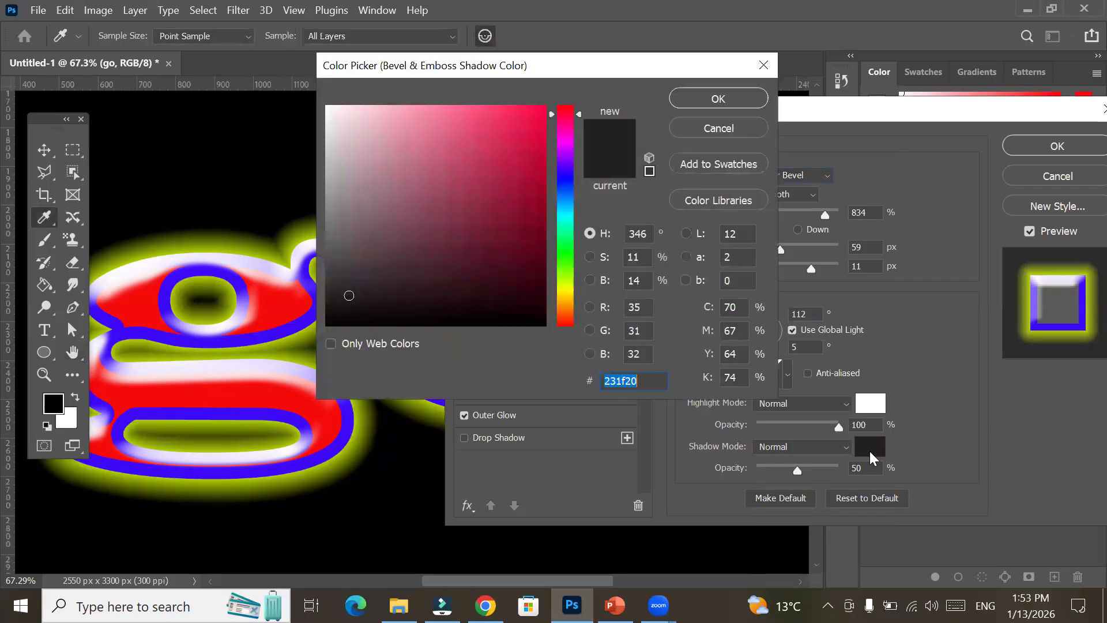
pyautogui.click(566, 230)
pyautogui.click(540, 111)
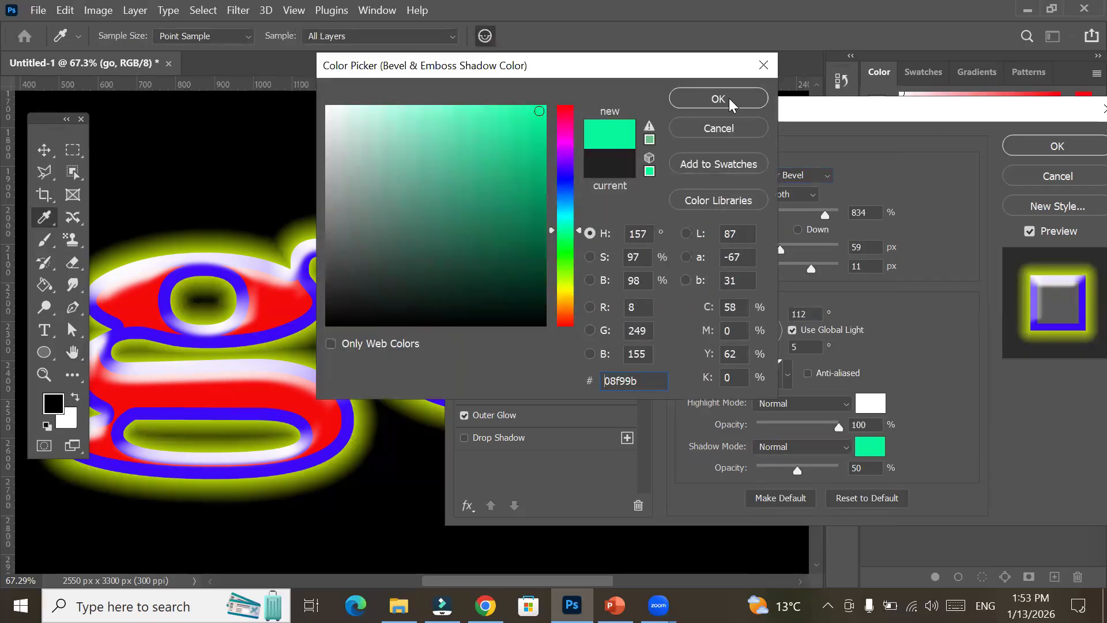
pyautogui.press('Return')
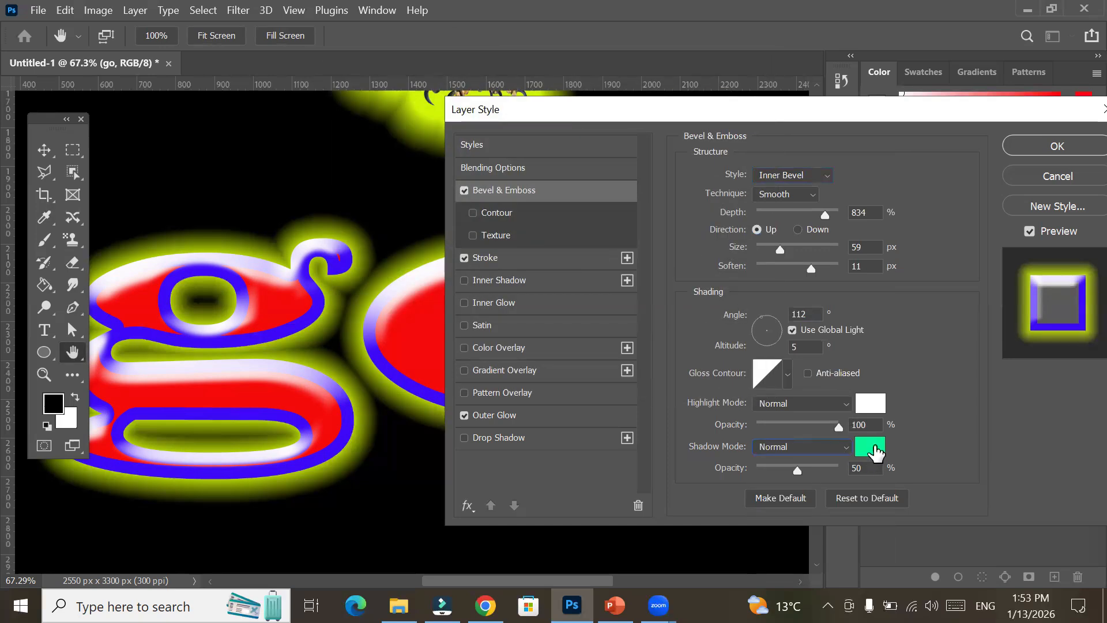
pyautogui.moveTo(797, 470); pyautogui.dragTo(840, 485)
# Try other hues for the bevel's shadow color and apply a bright magenta.
pyautogui.click(861, 450)
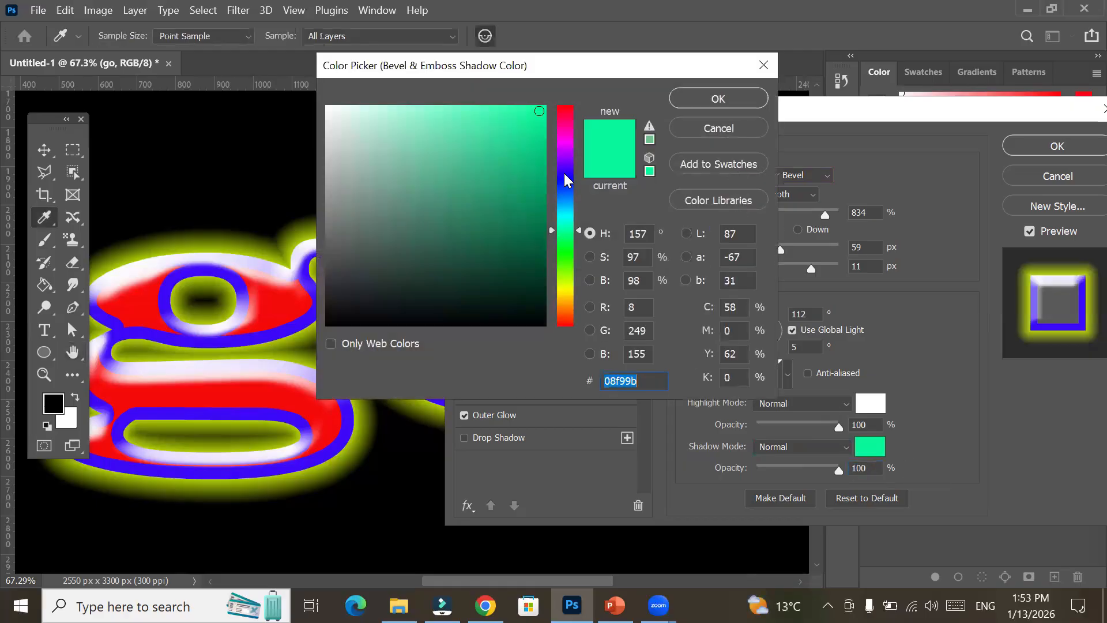
pyautogui.click(565, 174)
pyautogui.moveTo(567, 262)
pyautogui.mouseDown()
pyautogui.moveTo(565, 114)
pyautogui.moveTo(563, 136)
pyautogui.mouseUp()
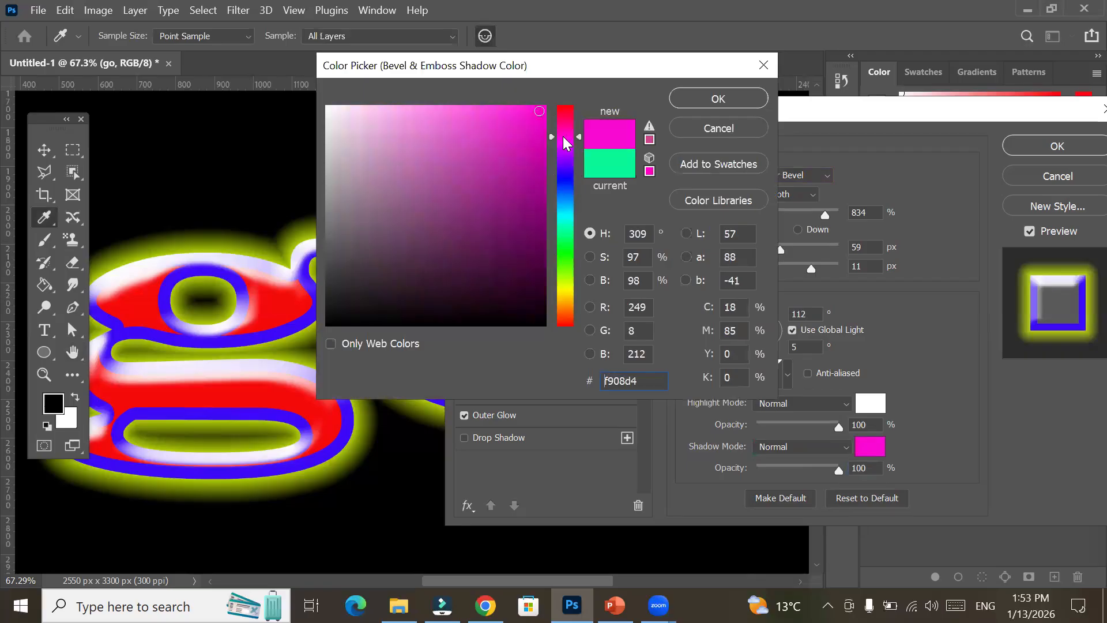
pyautogui.click(536, 110)
pyautogui.click(730, 100)
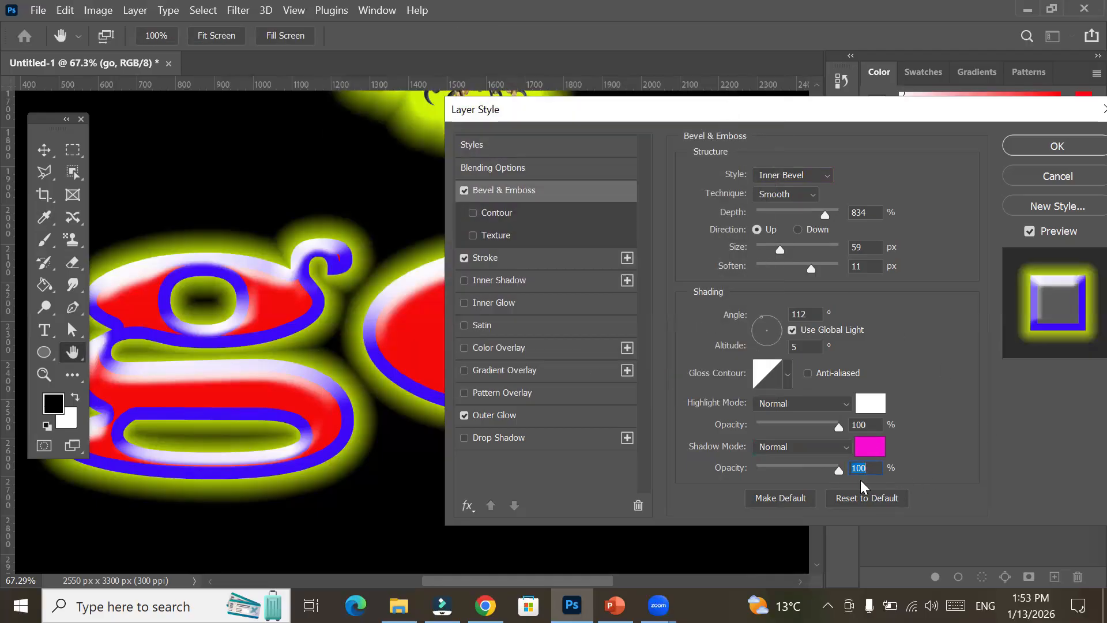
# Test a lower shadow opacity, keep it at 100%, and set the bevel's shadow color to near-black #150012.
pyautogui.moveTo(835, 470); pyautogui.dragTo(785, 469)
pyautogui.click(877, 445)
pyautogui.click(541, 308)
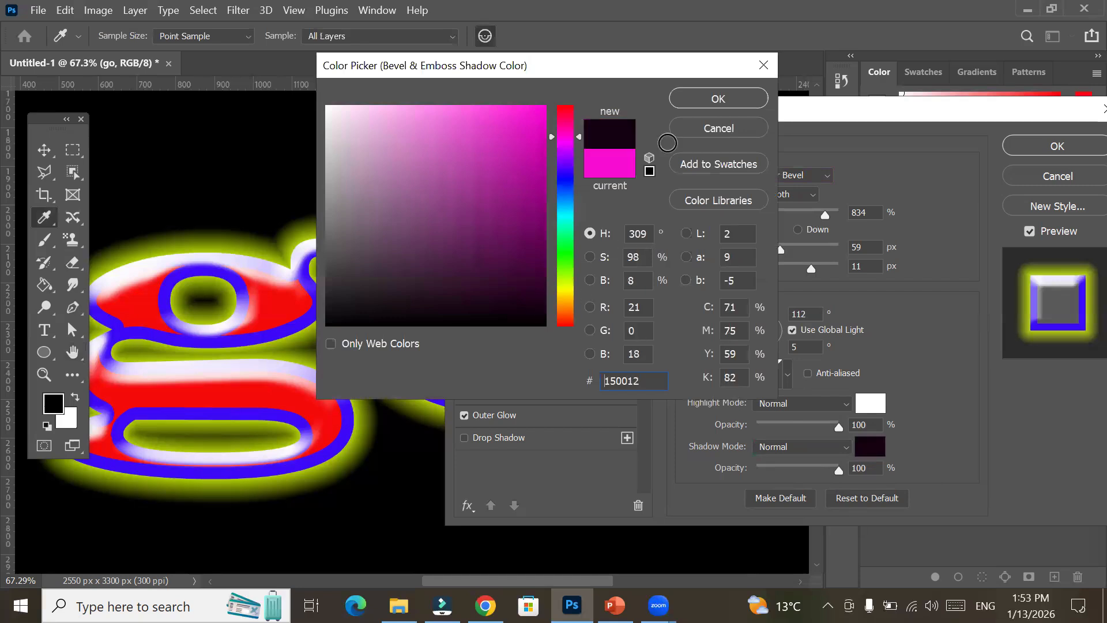
pyautogui.press('Return')
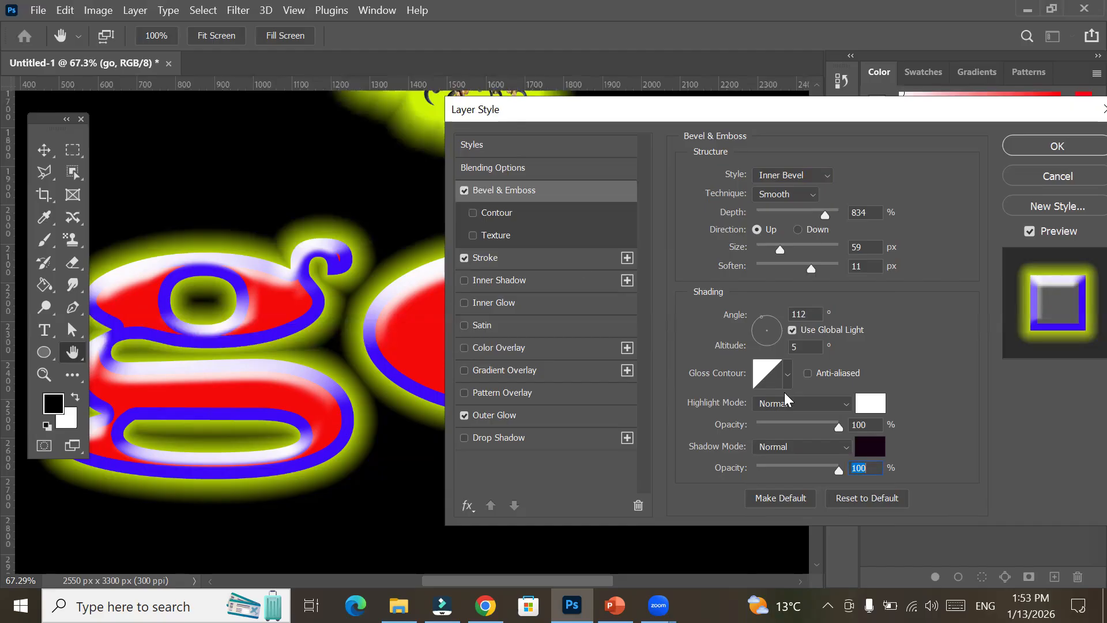
# Turn off Bevel & Emboss and reduce the stroke size to 8 px.
pyautogui.click(528, 183)
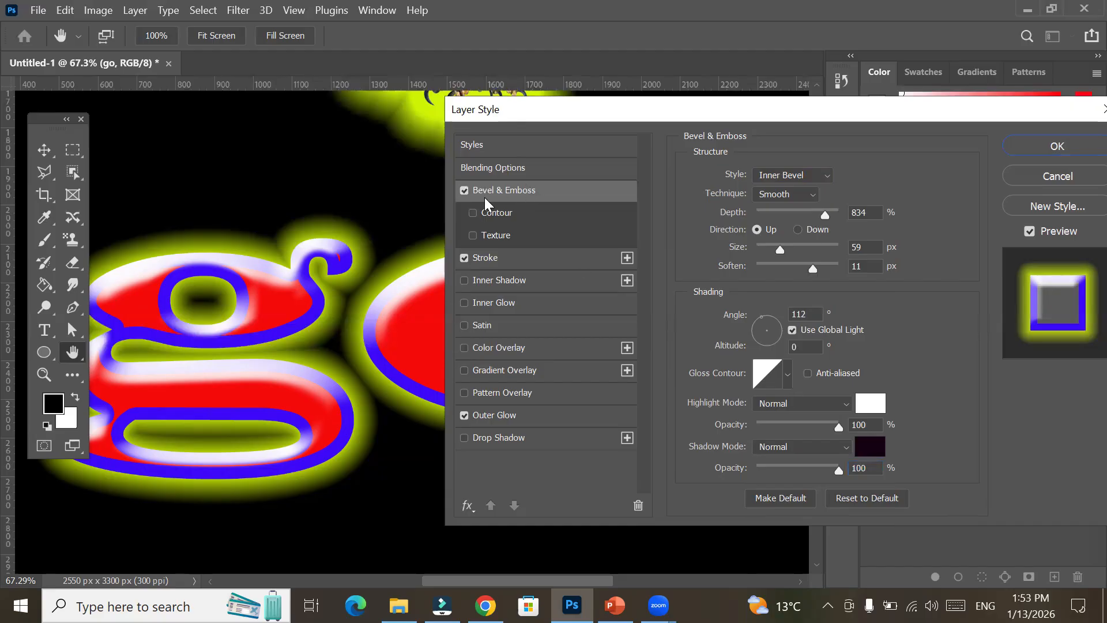
pyautogui.click(464, 189)
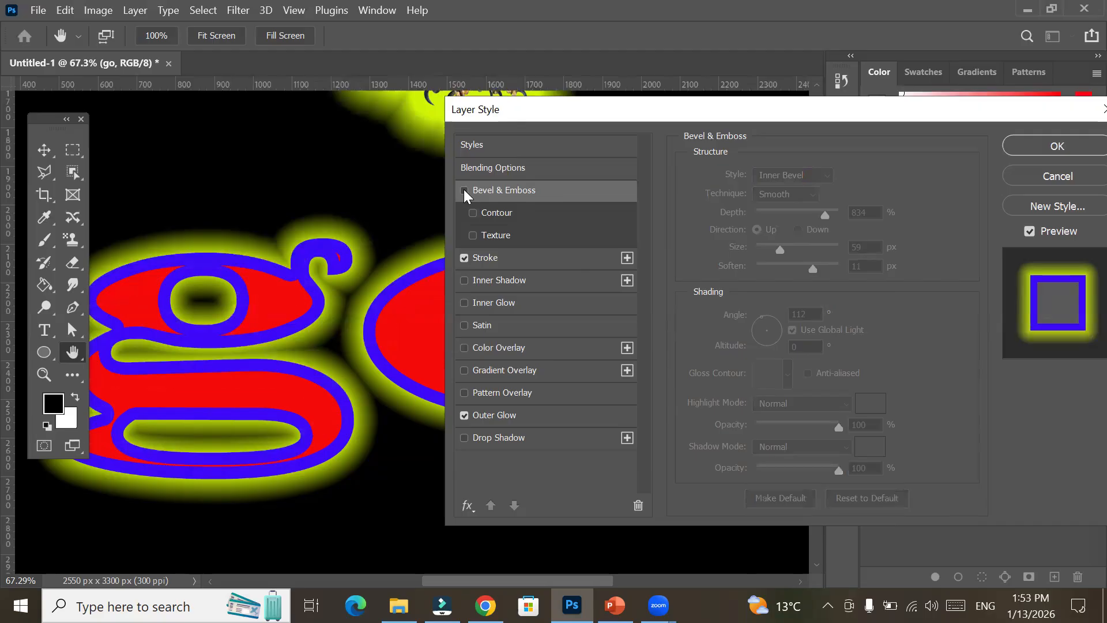
pyautogui.click(528, 257)
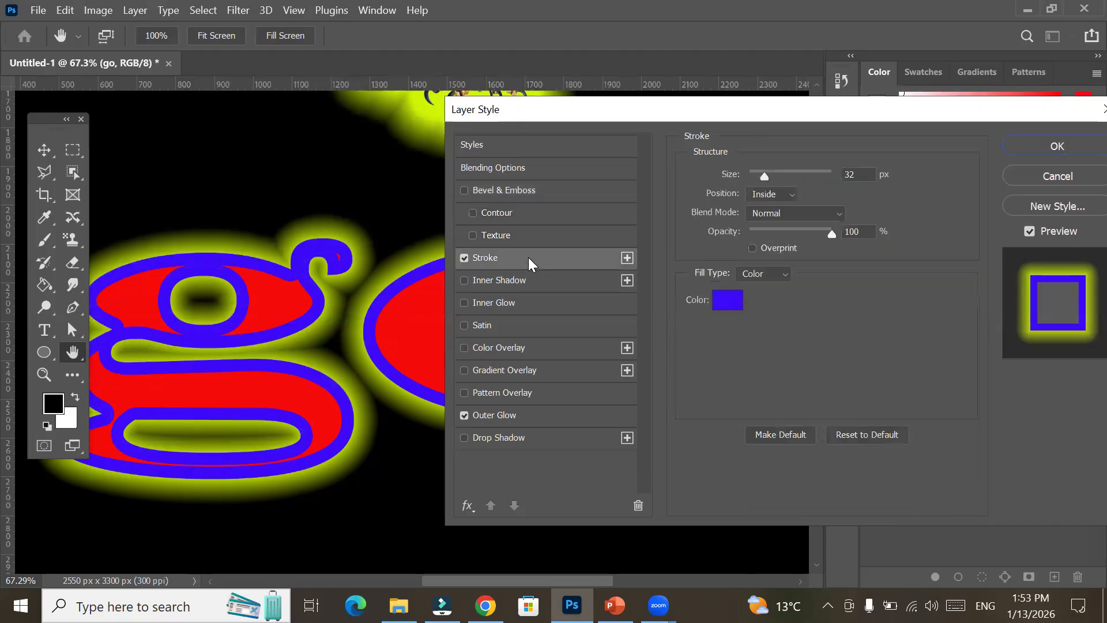
pyautogui.moveTo(762, 176); pyautogui.dragTo(757, 176)
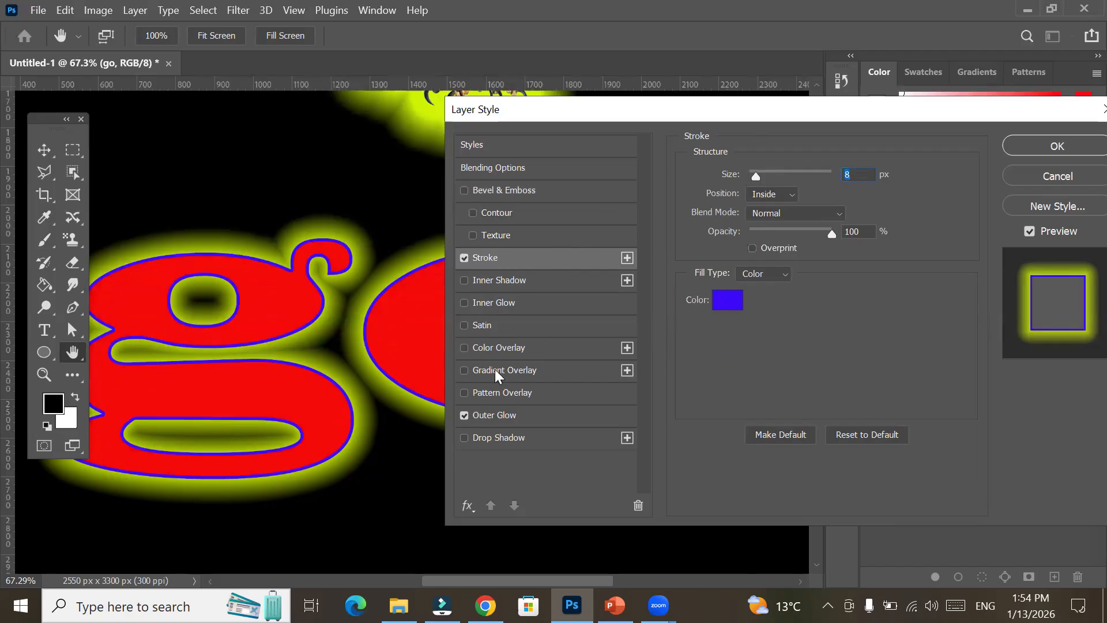
# Turn Bevel & Emboss back on, compare the Down and Up directions with the thinner stroke, and keep Up.
pyautogui.click(490, 183)
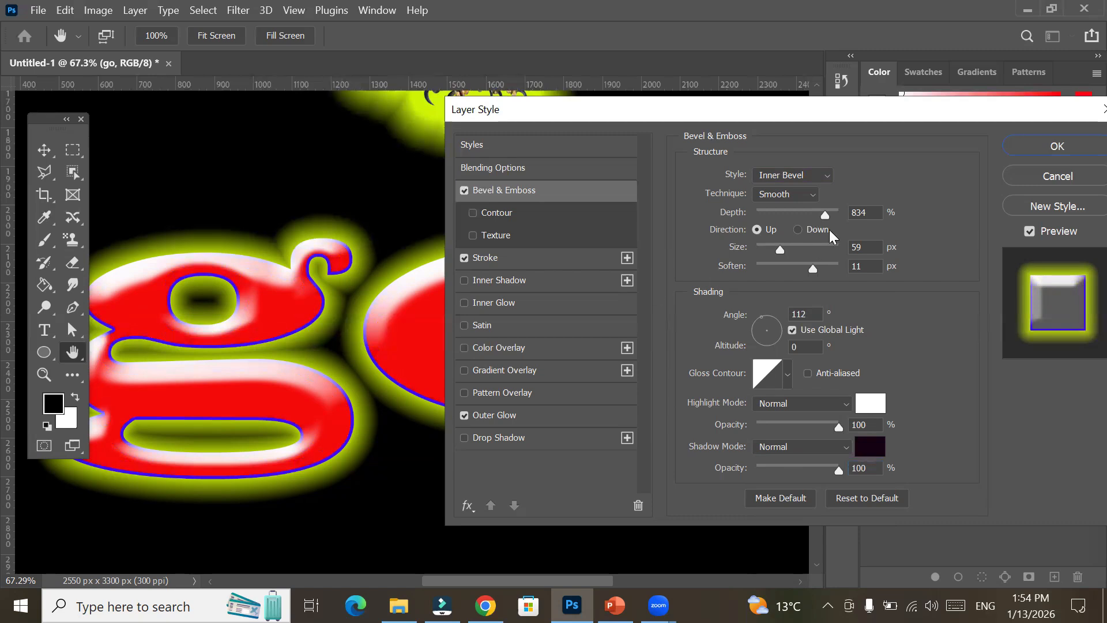
pyautogui.click(812, 226)
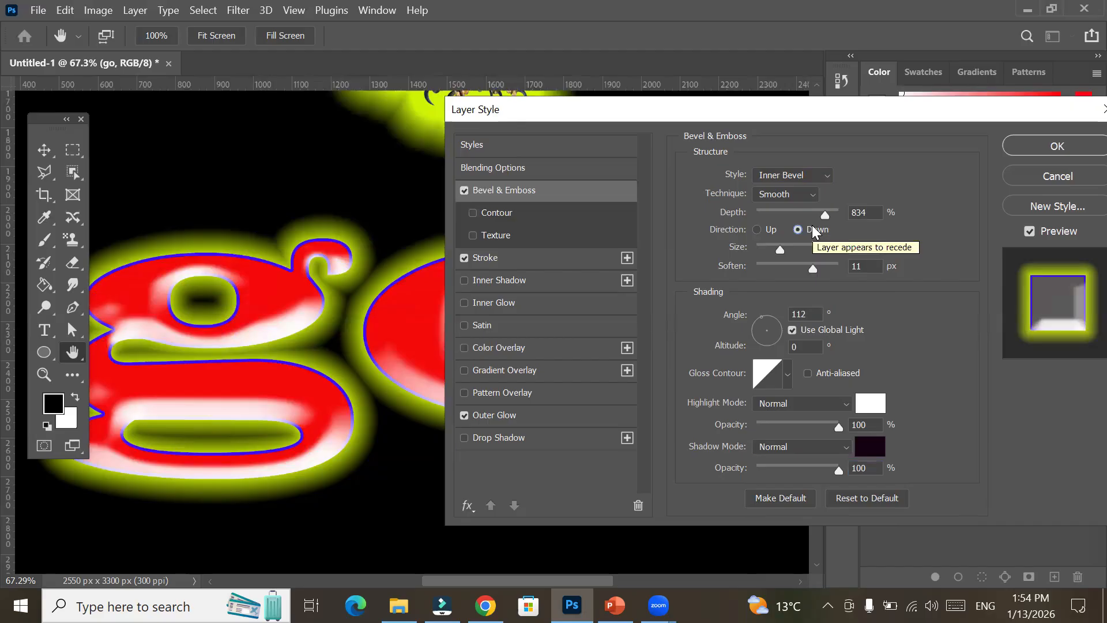
pyautogui.click(774, 227)
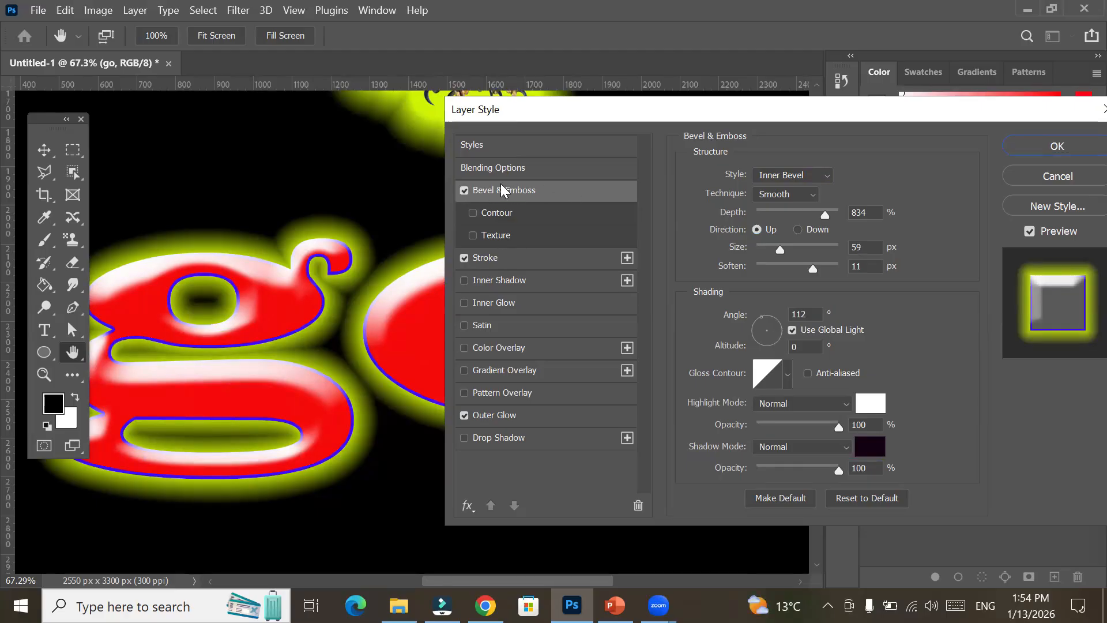
# Turn on the bevel's Contour and try several preset curves, ending with the steep multi-peak curve in the second row.
pyautogui.click(499, 215)
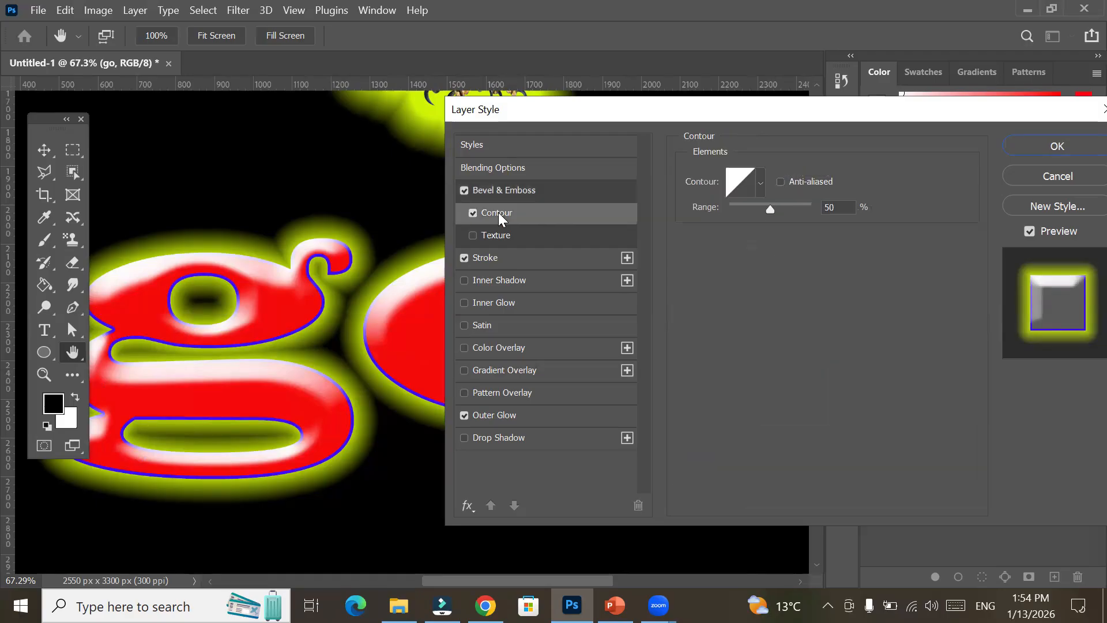
pyautogui.click(760, 184)
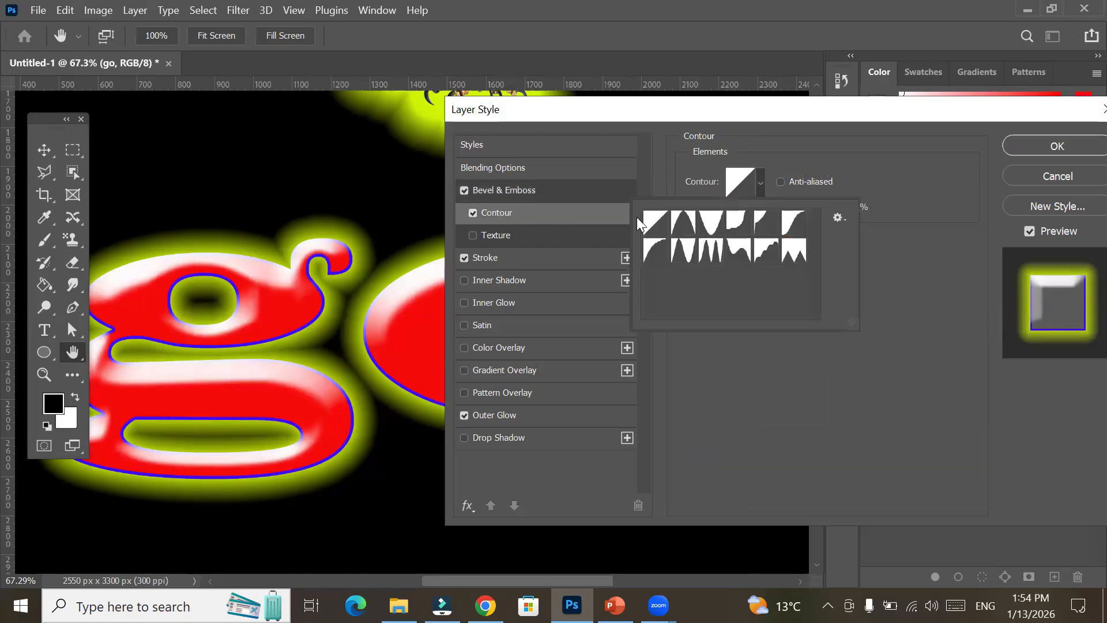
pyautogui.click(684, 230)
pyautogui.click(709, 227)
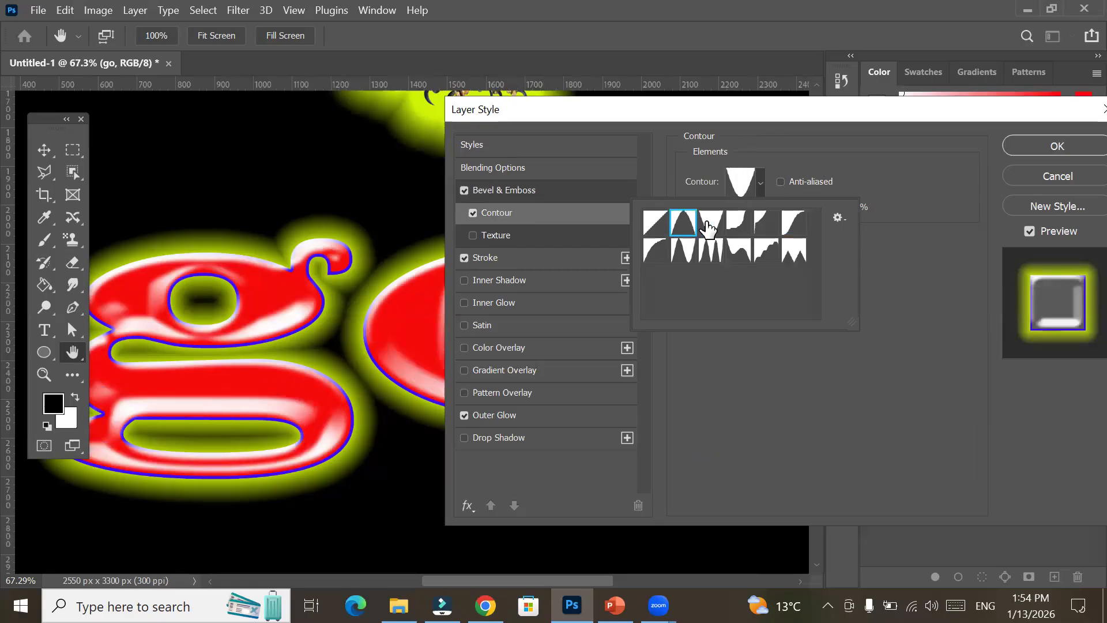
pyautogui.click(744, 231)
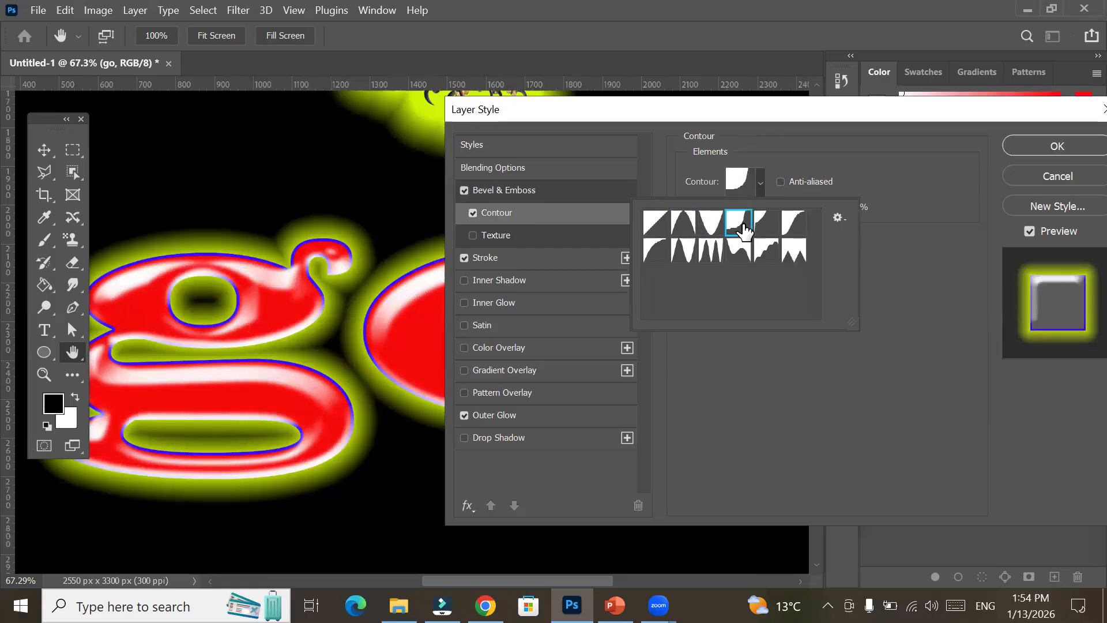
pyautogui.click(765, 227)
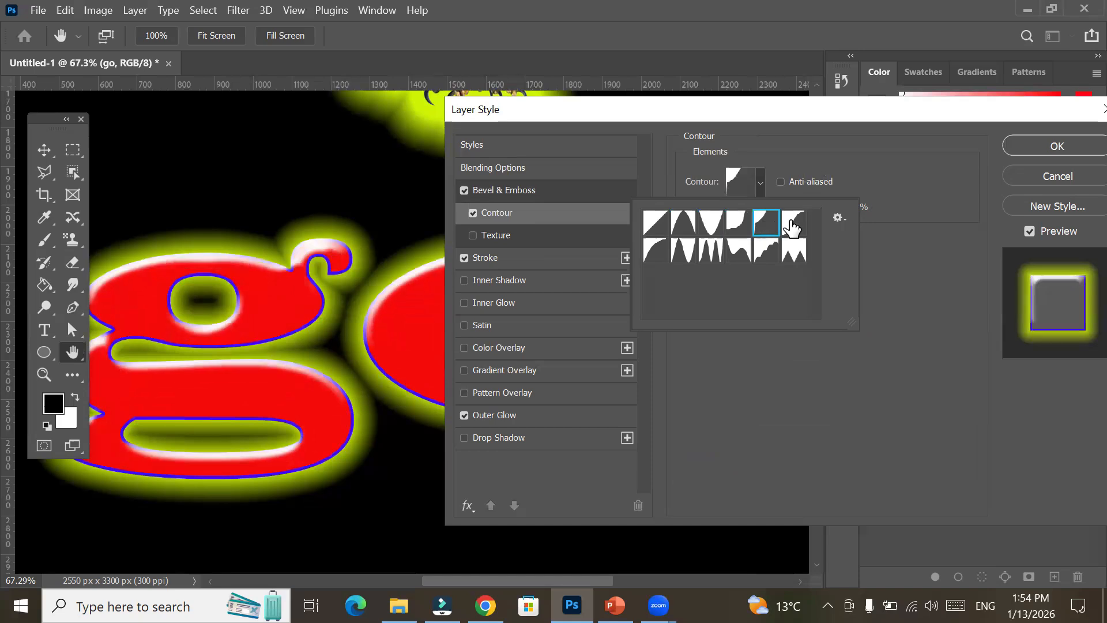
pyautogui.click(793, 225)
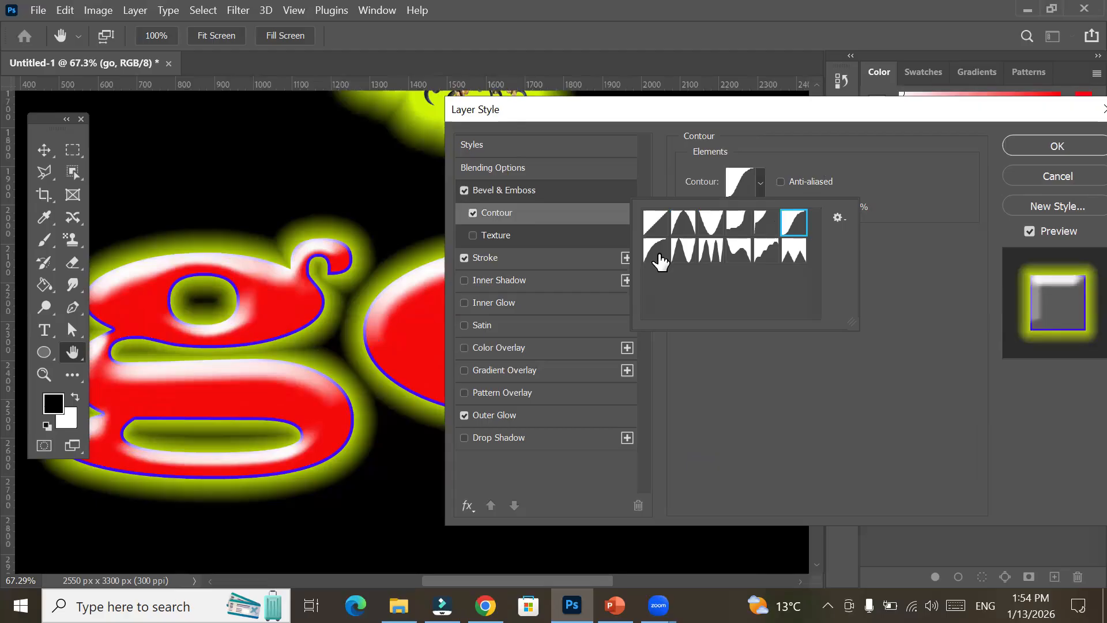
pyautogui.click(686, 249)
pyautogui.click(704, 164)
# Compare the bevel with and without its Contour and leave Contour turned off.
pyautogui.click(473, 213)
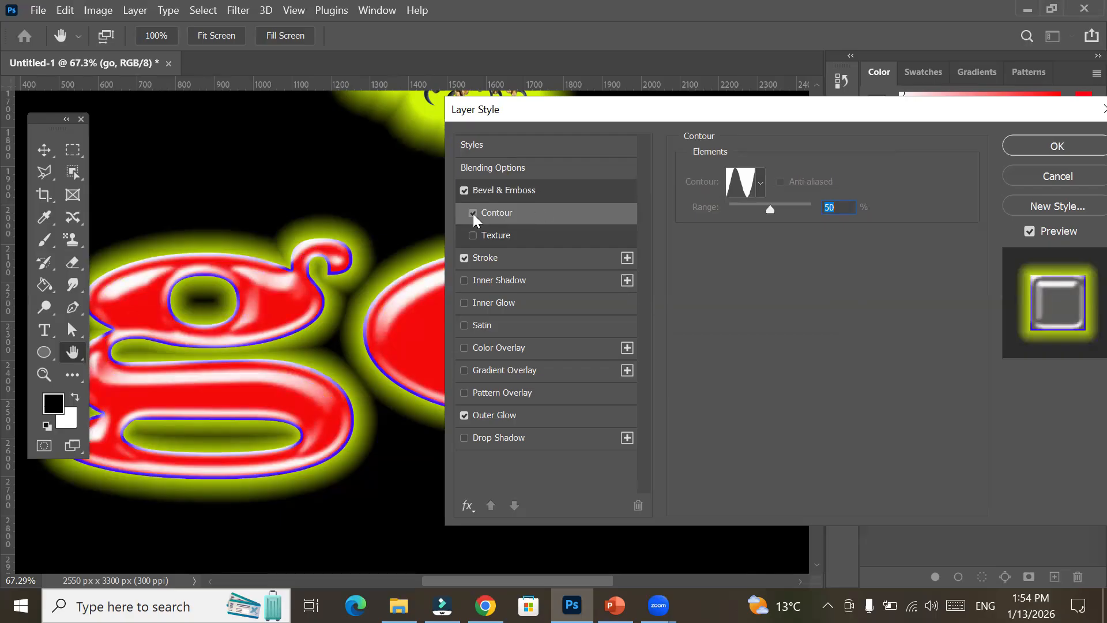
pyautogui.click(473, 213)
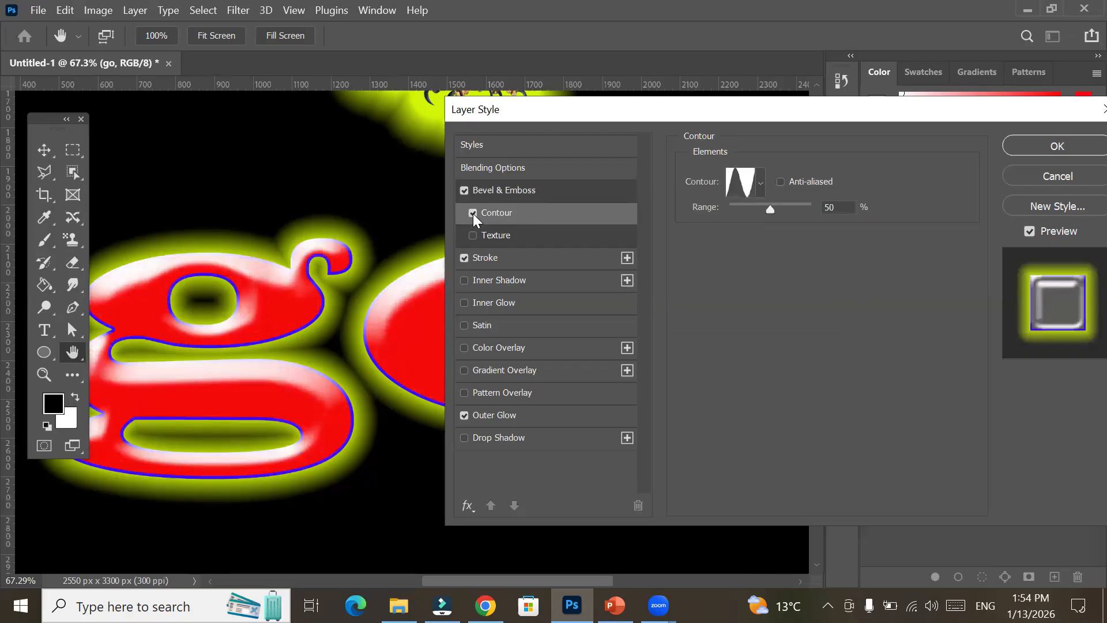
pyautogui.click(473, 213)
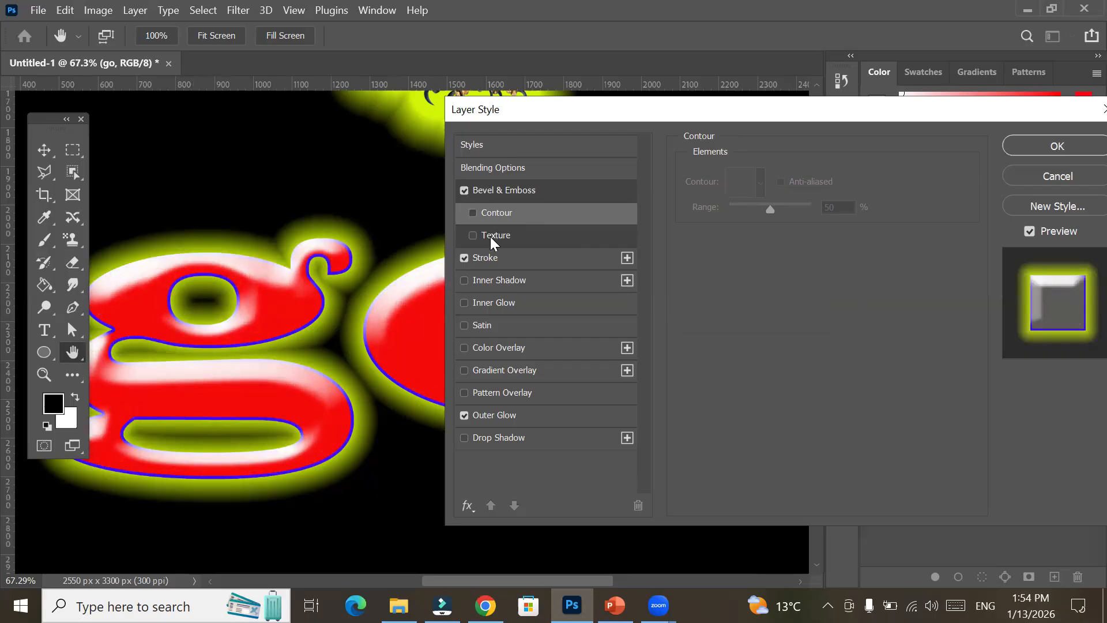
# Turn on the bevel's Texture and try the green pattern from the Water group.
pyautogui.click(491, 237)
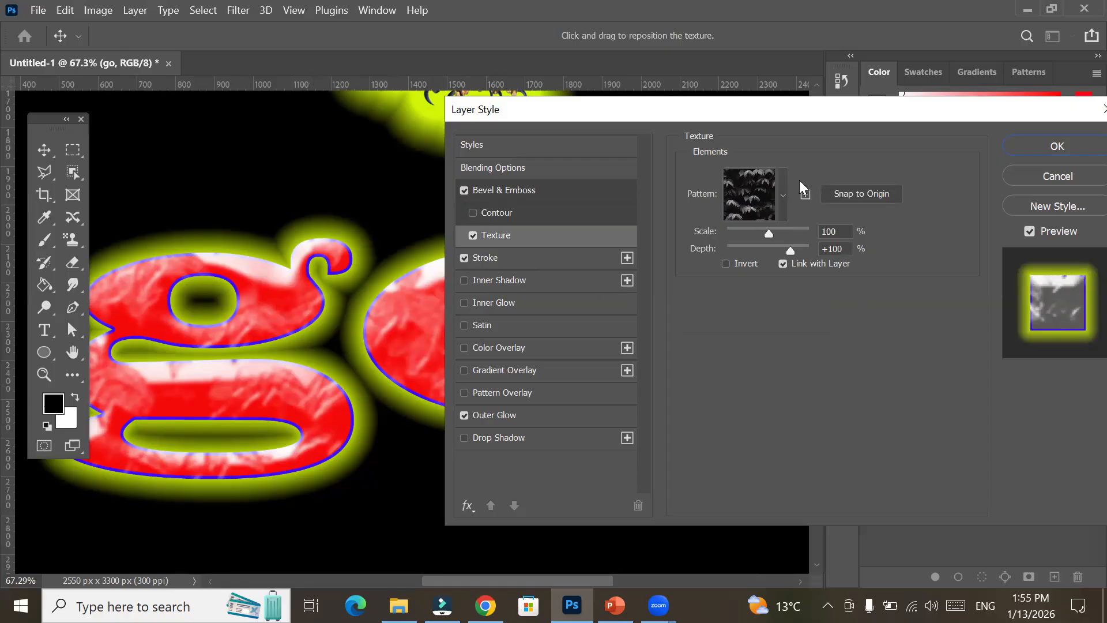
pyautogui.click(782, 209)
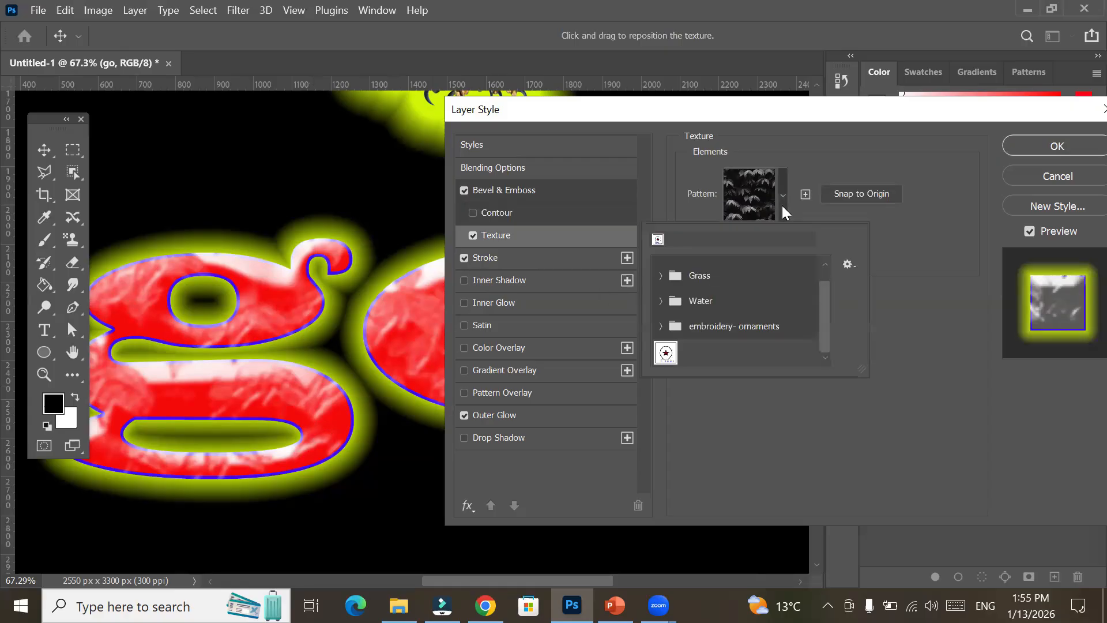
pyautogui.click(659, 300)
pyautogui.click(710, 326)
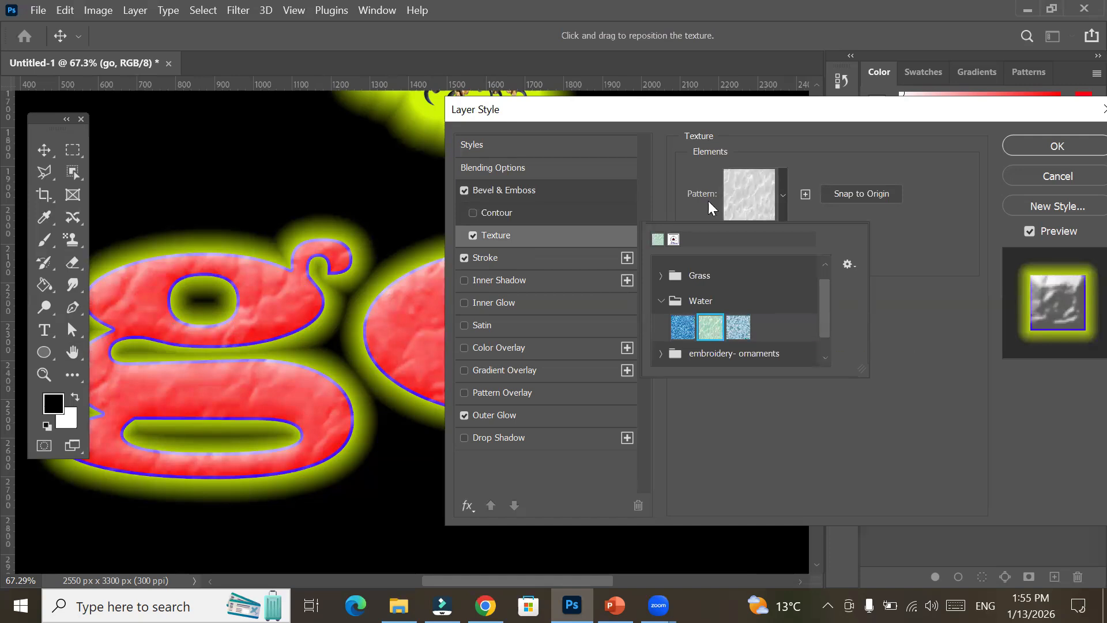
# Change the texture pattern to the black-and-white star-in-a-circle design.
pyautogui.click(675, 242)
pyautogui.click(675, 241)
pyautogui.click(783, 206)
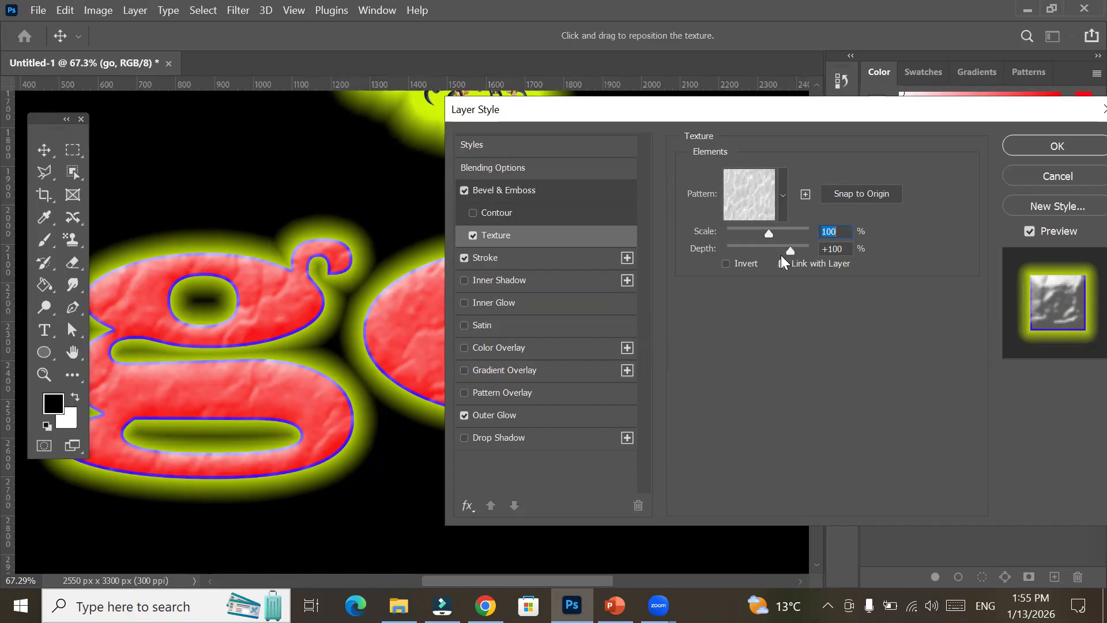
pyautogui.click(784, 199)
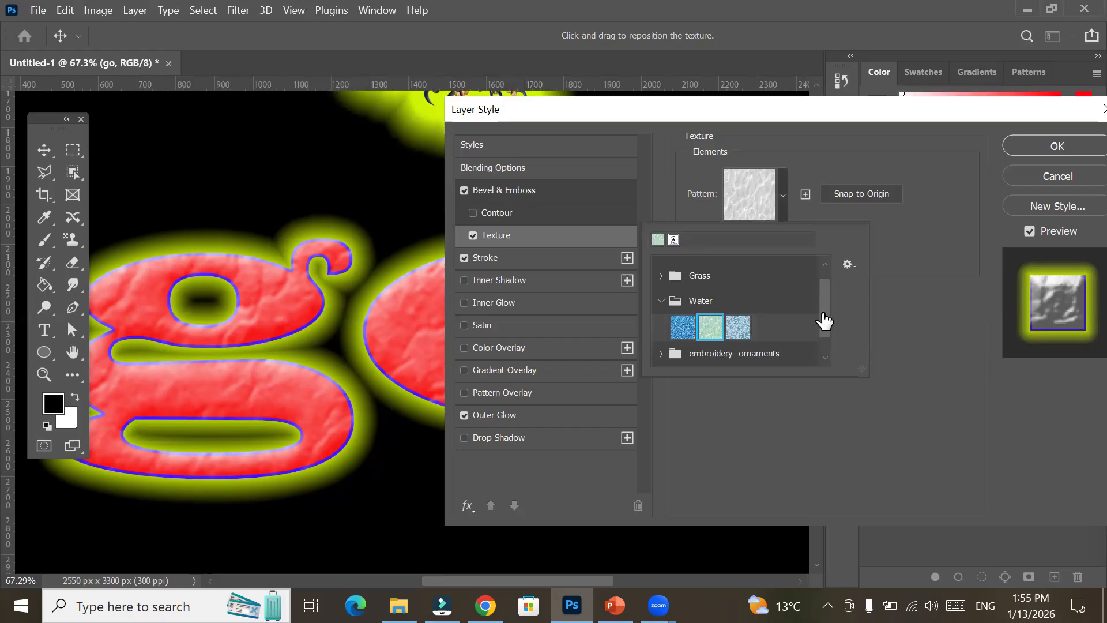
pyautogui.moveTo(823, 320); pyautogui.dragTo(826, 374)
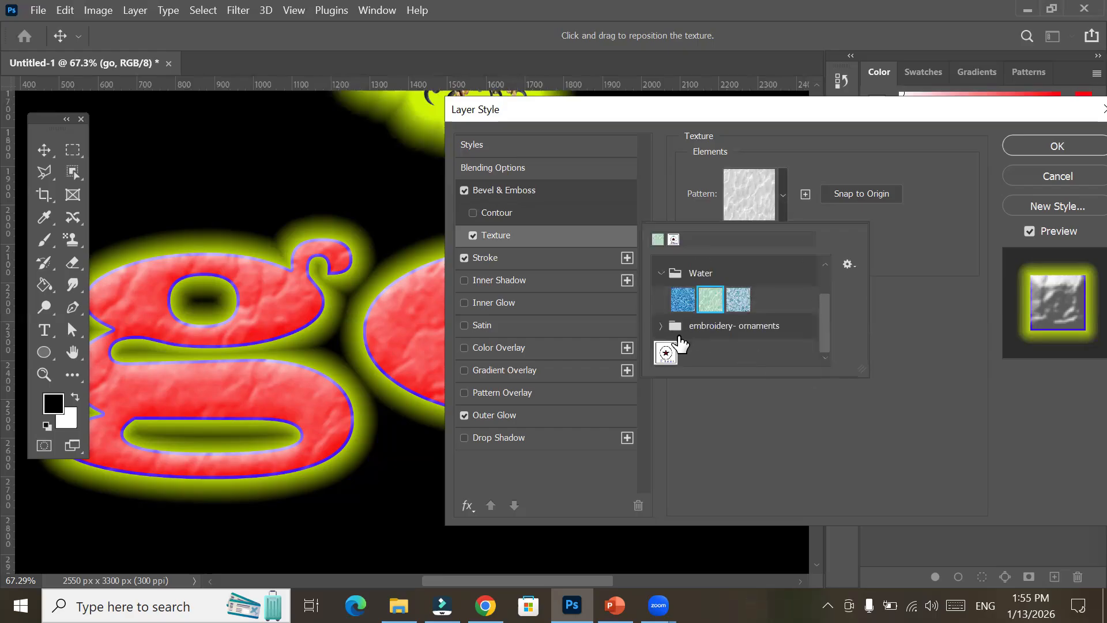
pyautogui.click(666, 354)
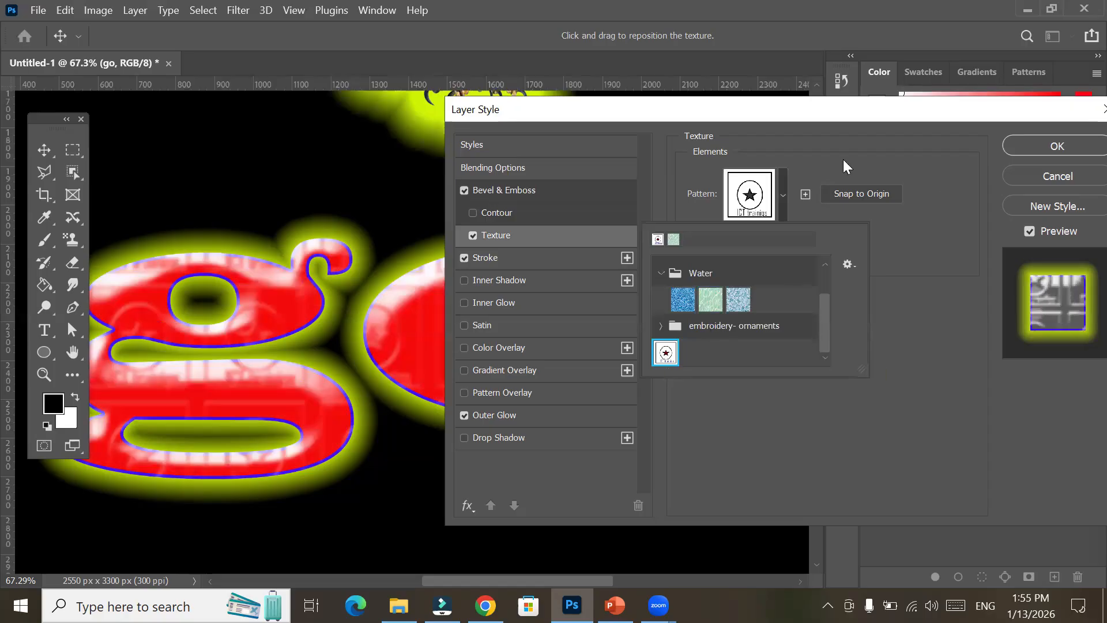
pyautogui.click(801, 153)
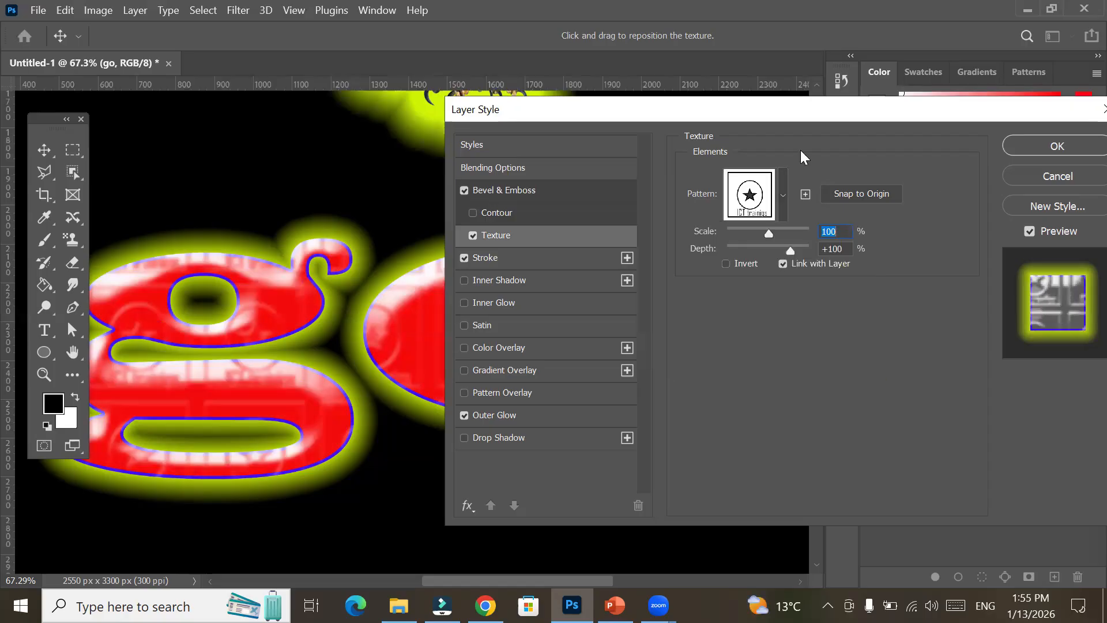
# Set the texture's scale to 51% and depth to +63%, with Invert enabled.
pyautogui.moveTo(768, 239); pyautogui.dragTo(739, 240)
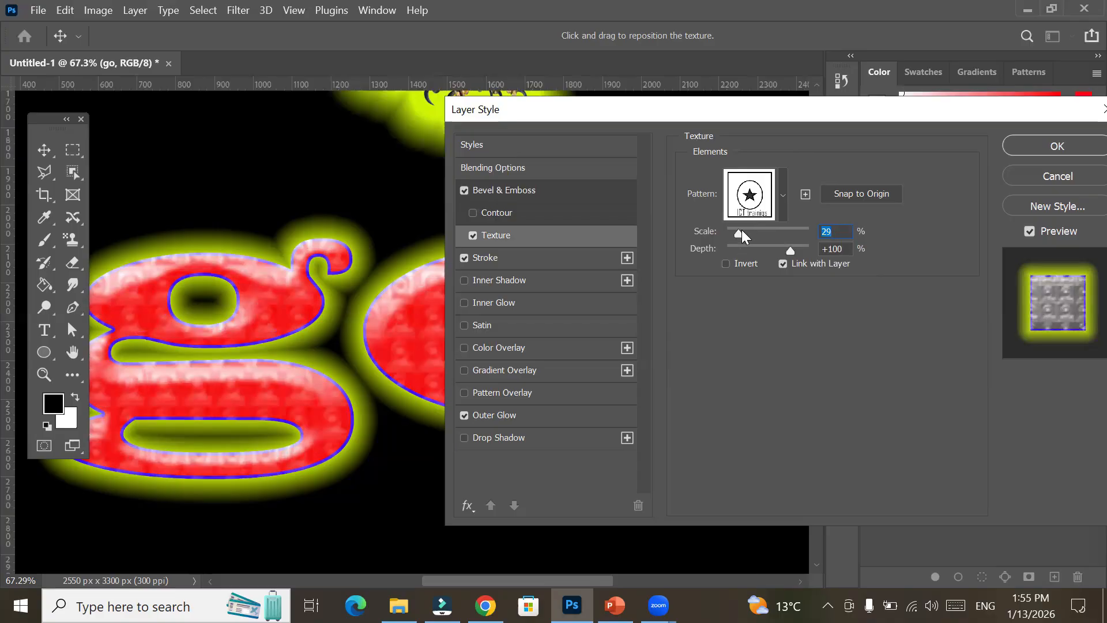
pyautogui.moveTo(738, 233); pyautogui.dragTo(749, 231)
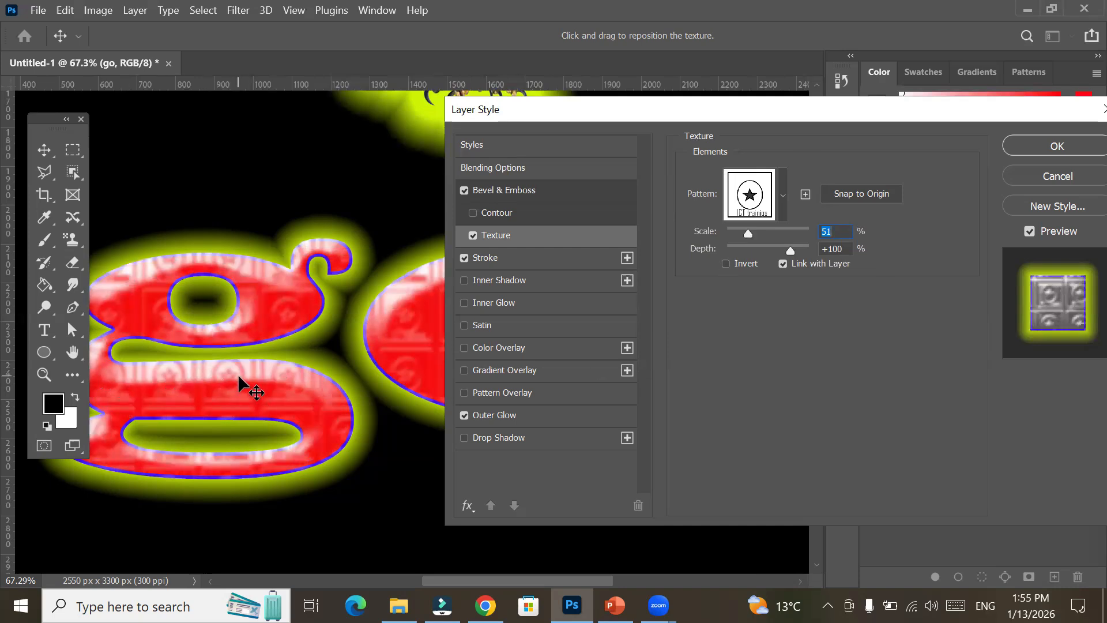
pyautogui.moveTo(791, 255); pyautogui.dragTo(806, 253)
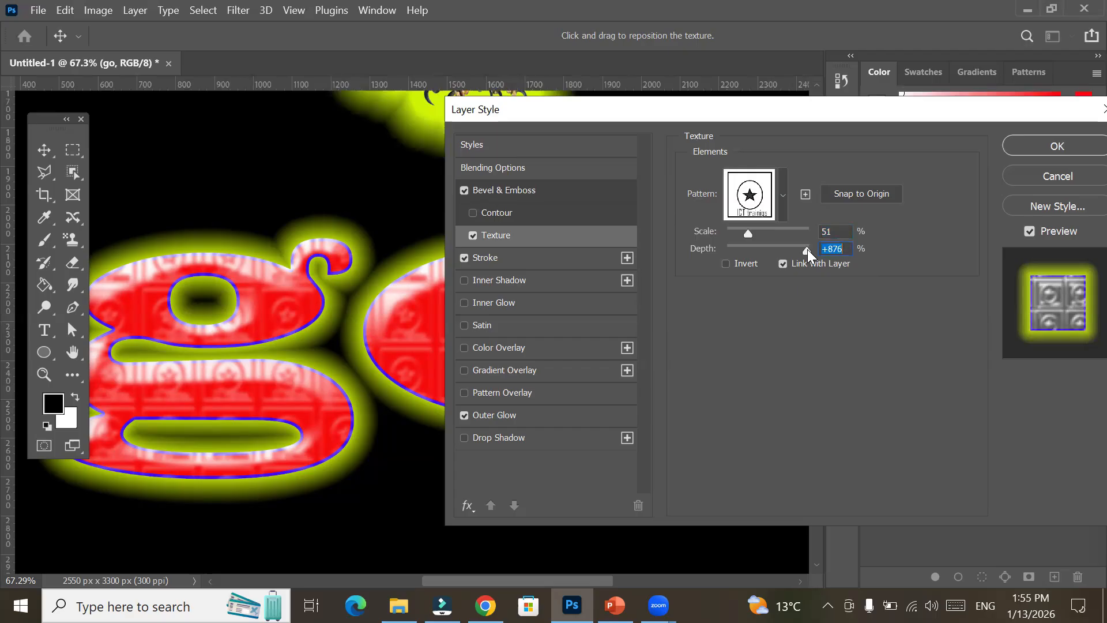
pyautogui.moveTo(808, 249); pyautogui.dragTo(782, 249)
pyautogui.click(748, 263)
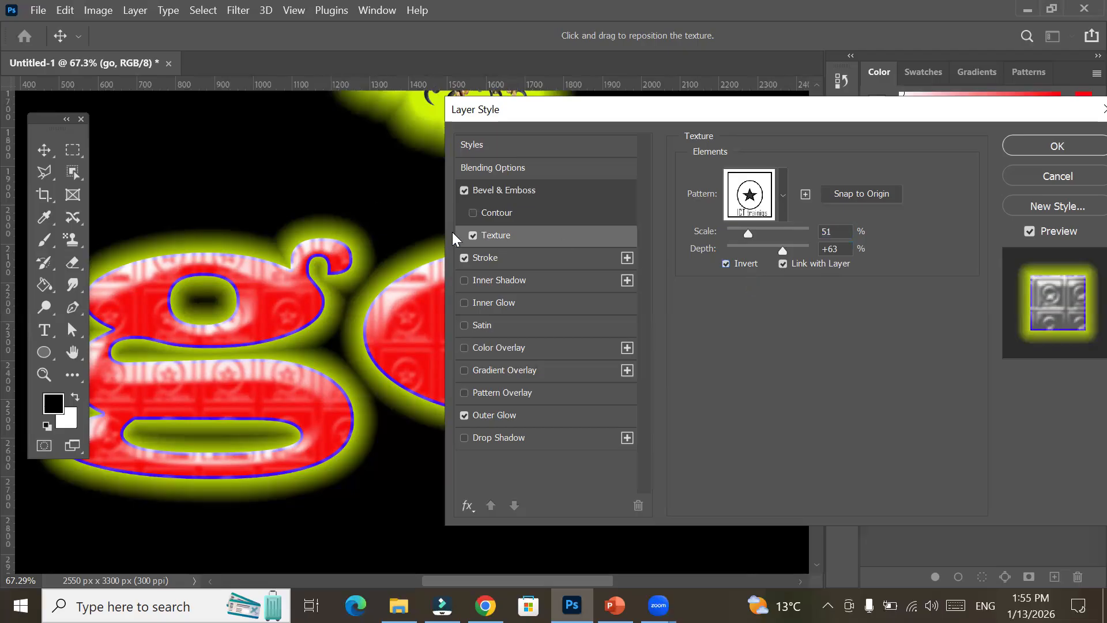
# Turn off the bevel's Texture and enable the Satin effect on the "go" text.
pyautogui.click(473, 235)
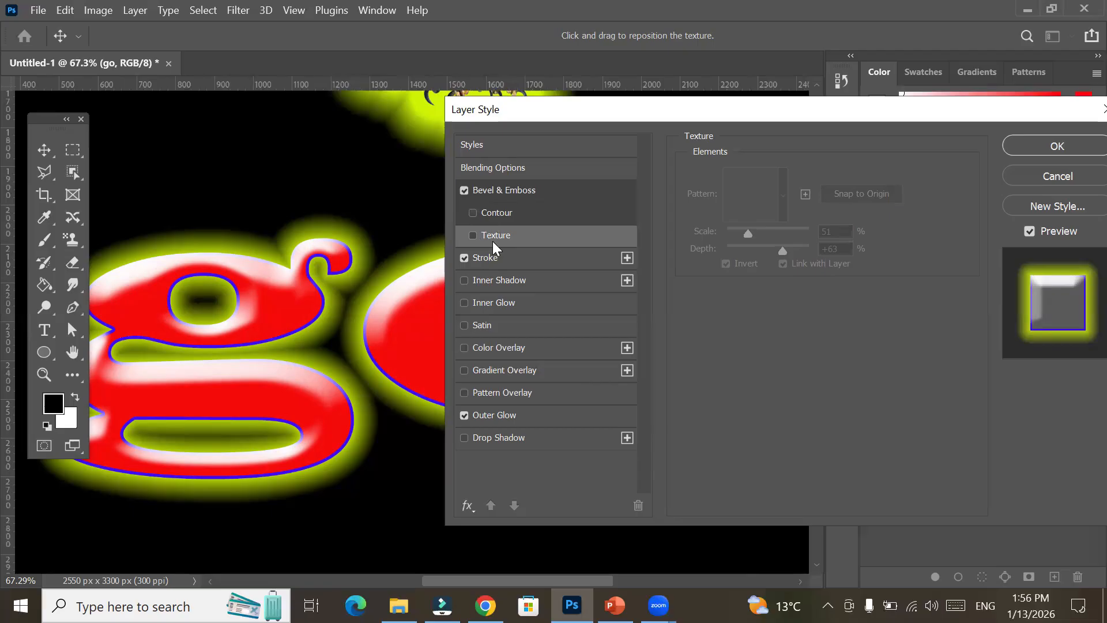
pyautogui.click(504, 190)
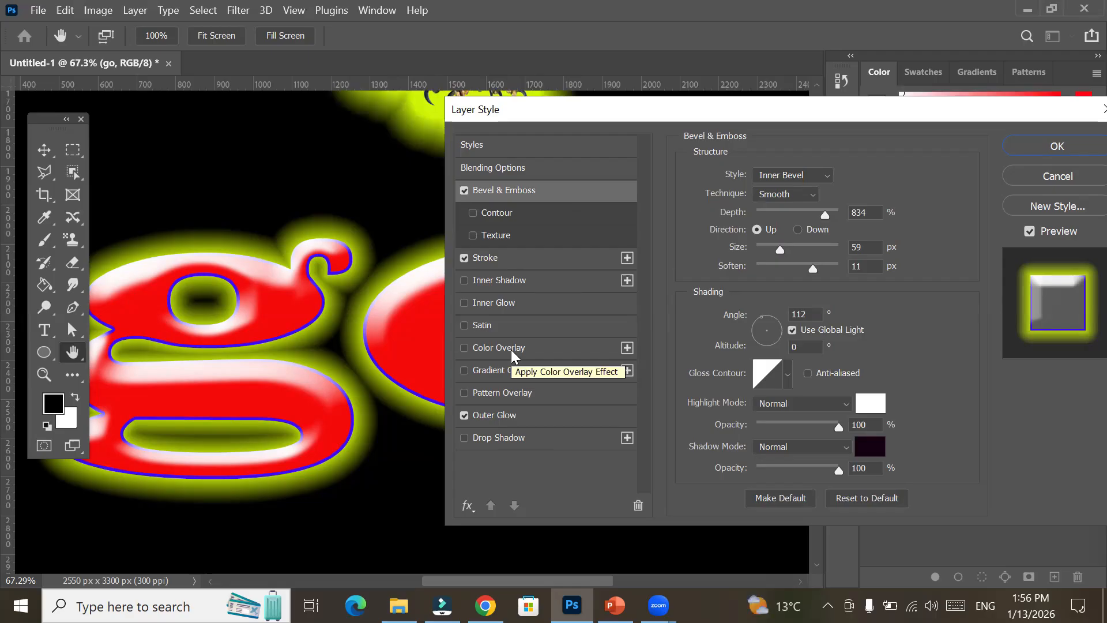
pyautogui.click(476, 321)
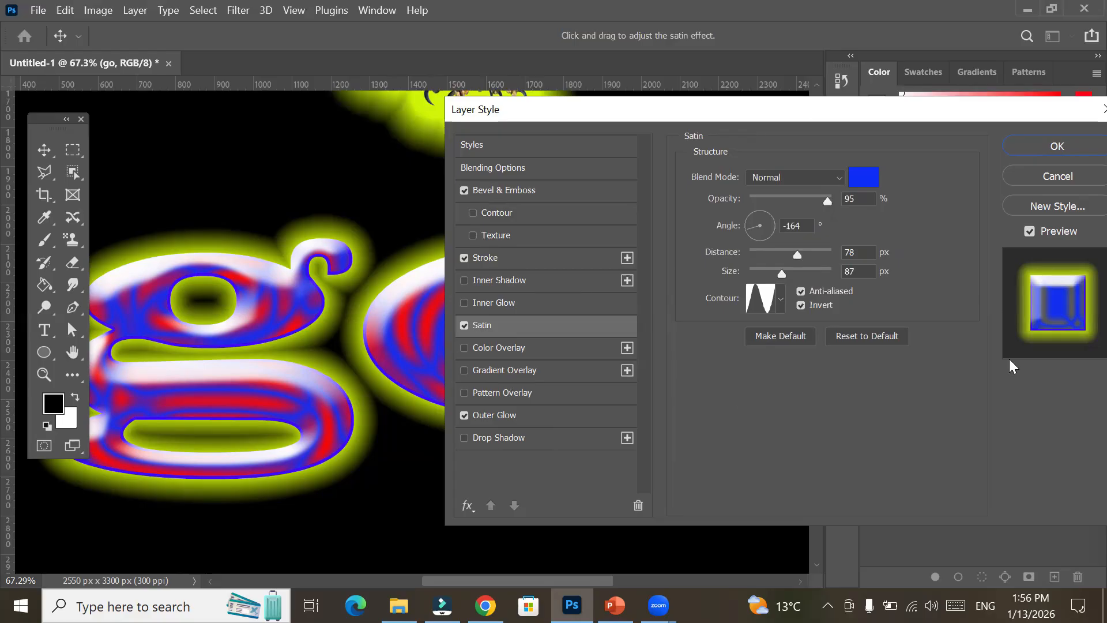
# Save the effects as a new style named "Style with bevel, stoke, satin, glow" and apply the layer style to the text.
pyautogui.click(1041, 207)
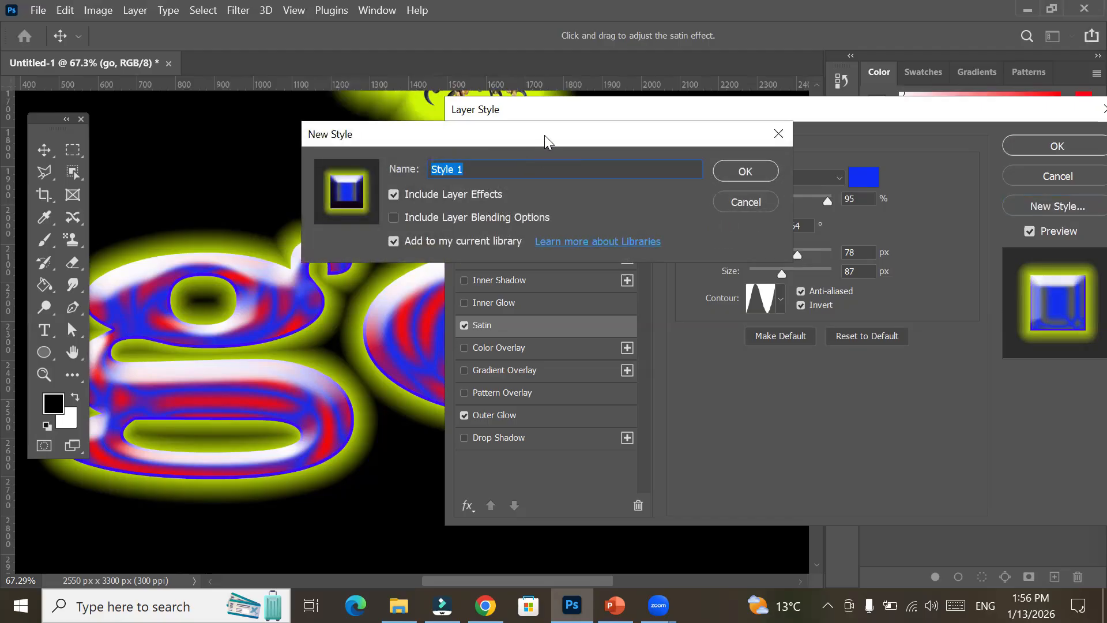
pyautogui.moveTo(544, 135); pyautogui.dragTo(637, 25)
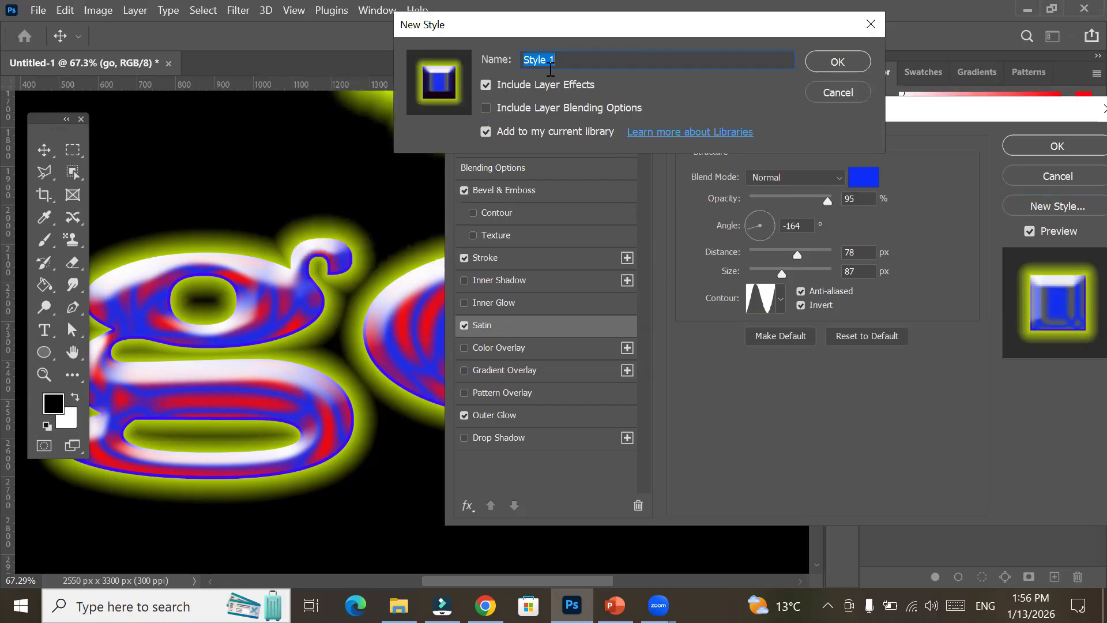
pyautogui.click(571, 60)
pyautogui.press('BackSpace')
pyautogui.write('with bevel, stoke, satin')
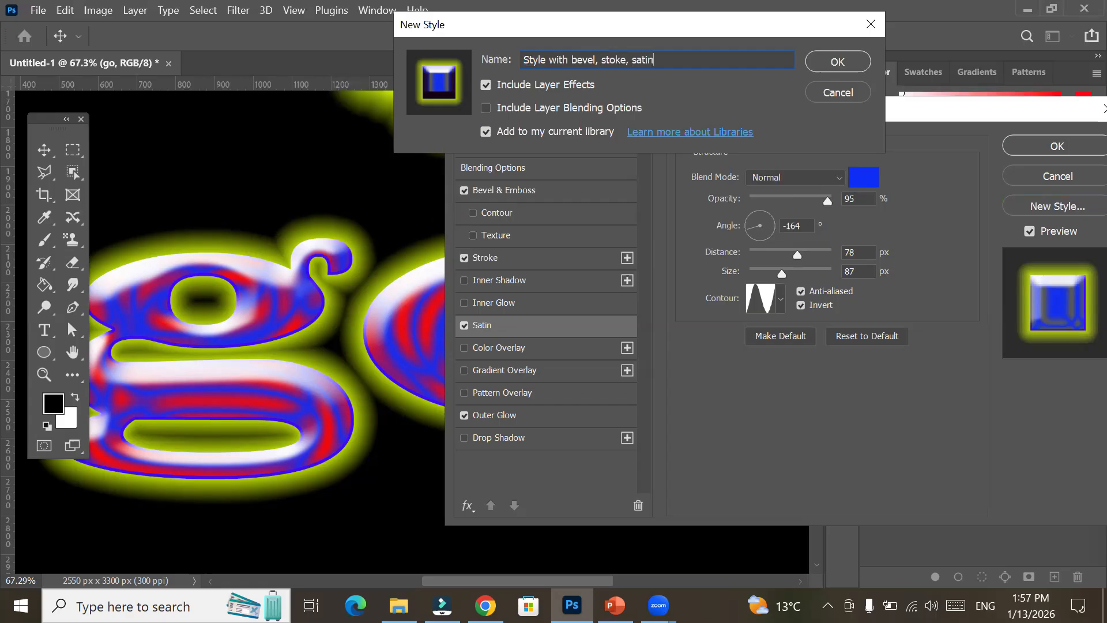
pyautogui.write(', glow')
pyautogui.press('Return')
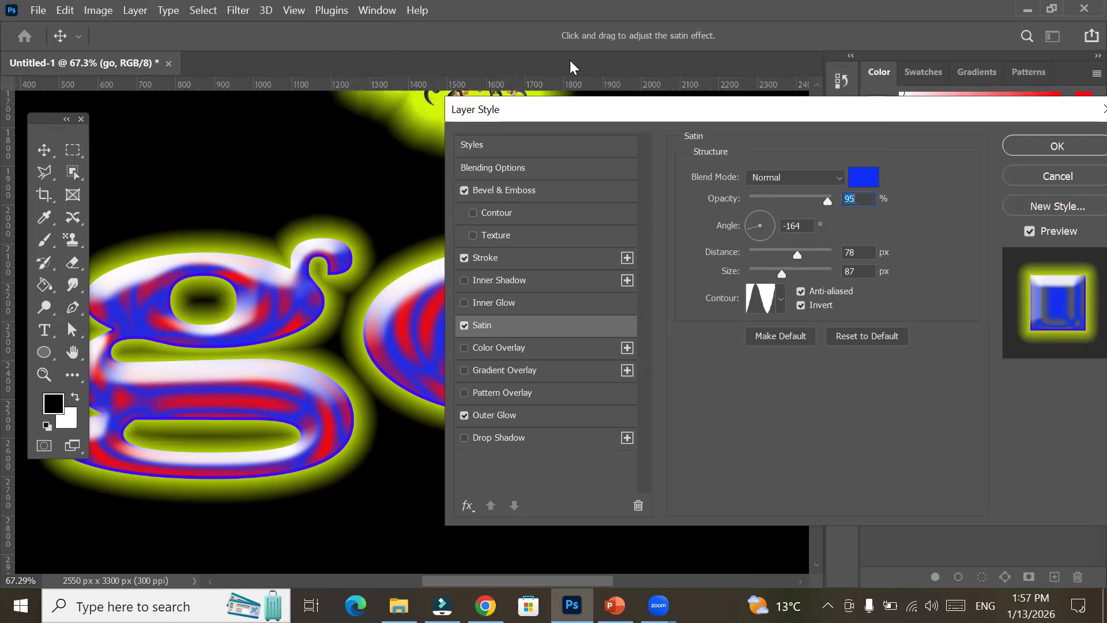
pyautogui.click(1048, 145)
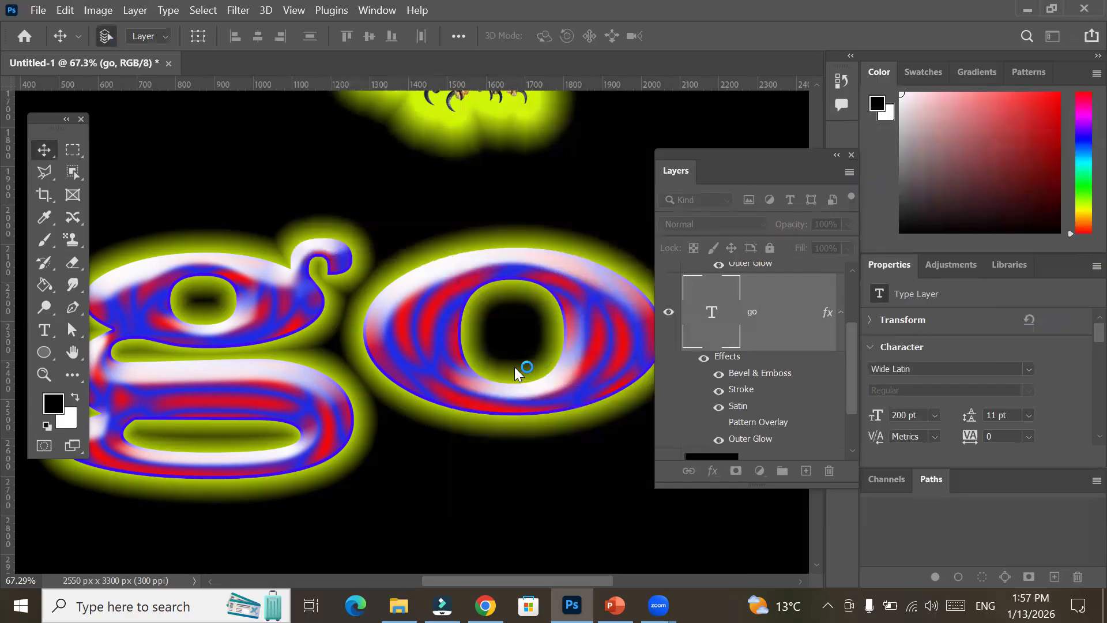
# Delete the styled "go" text layer.
pyautogui.scroll(-3, 515, 367)
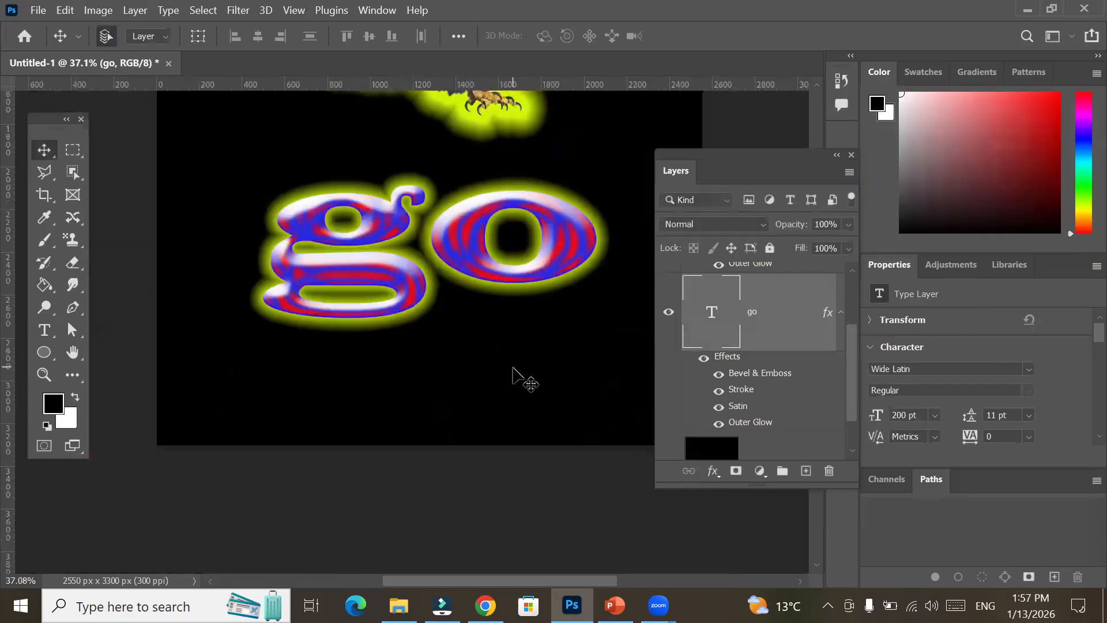
pyautogui.scroll(-1, 515, 367)
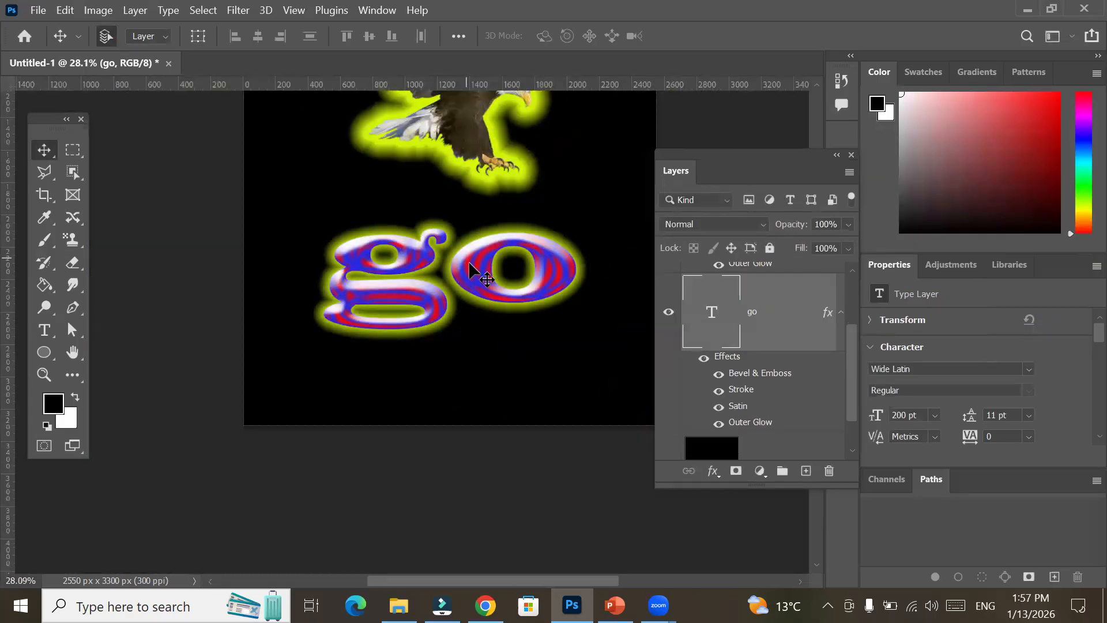
pyautogui.press('Delete')
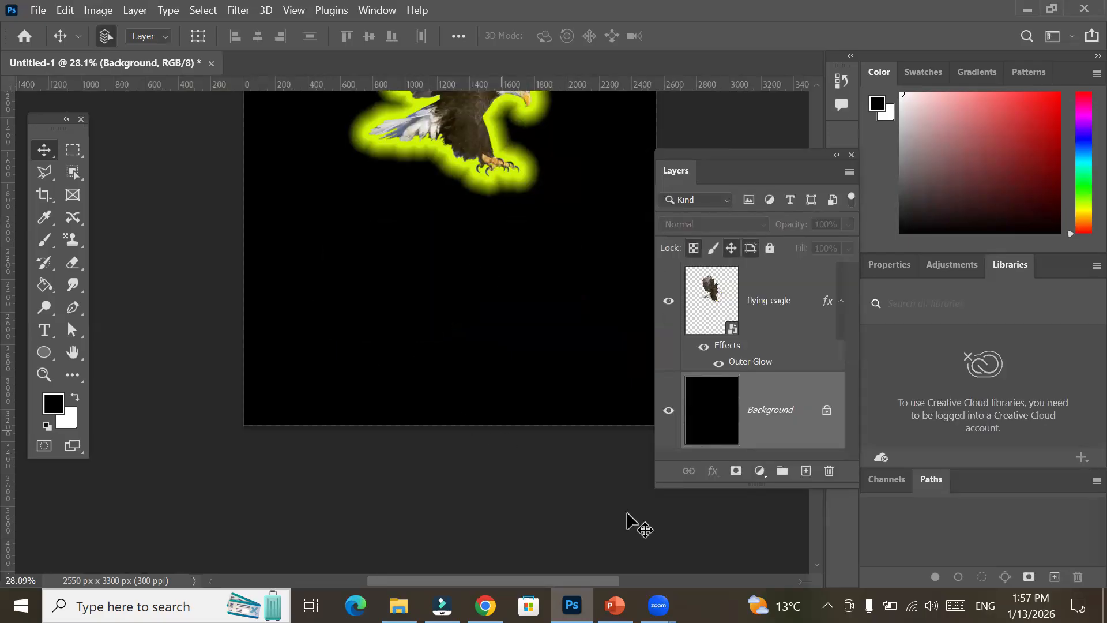
# Add the red text "g" in Wide Latin at 200 pt below the eagle and move it slightly lower on the canvas.
pyautogui.hscroll(2, 697, 563)
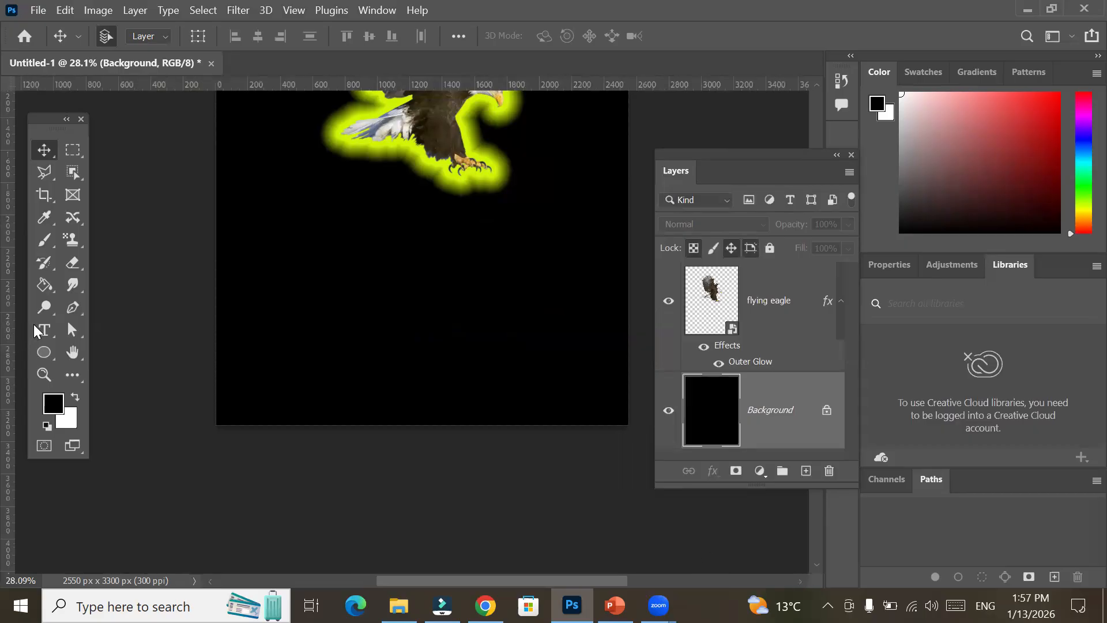
pyautogui.click(44, 330)
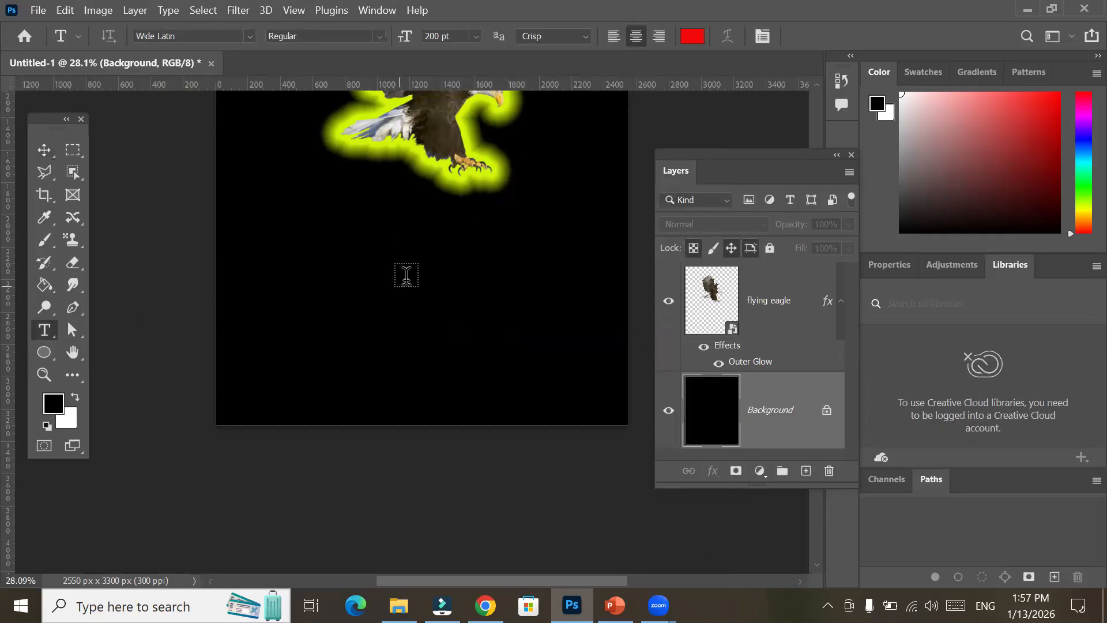
pyautogui.click(518, 296)
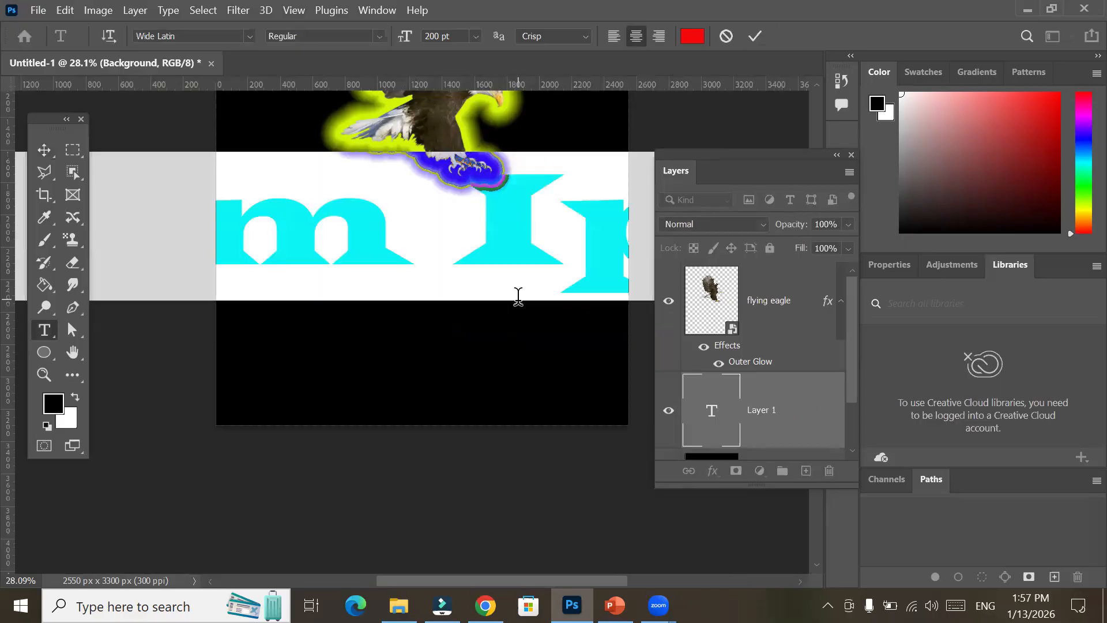
pyautogui.write('g')
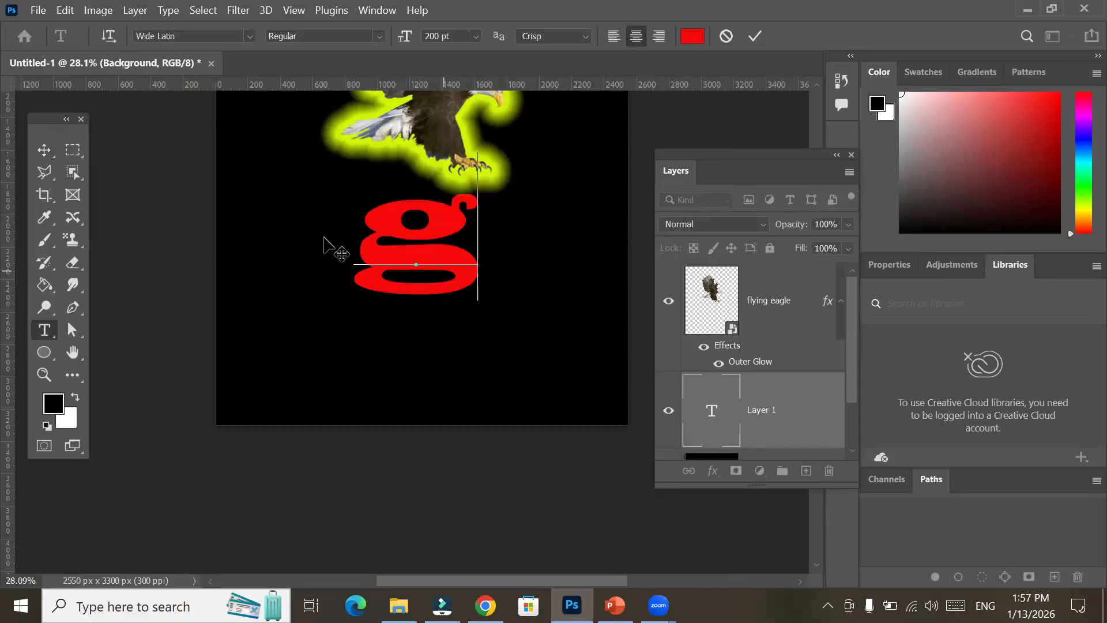
pyautogui.click(44, 149)
pyautogui.moveTo(471, 296)
pyautogui.mouseDown()
pyautogui.moveTo(486, 324)
pyautogui.moveTo(479, 312)
pyautogui.mouseUp()
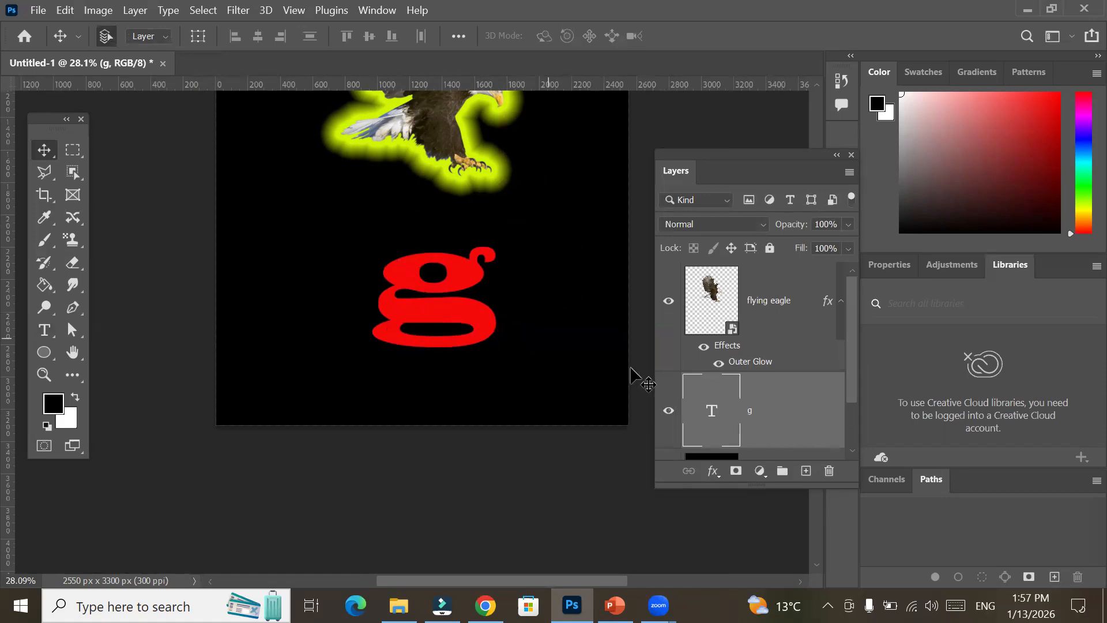
# Apply the saved custom style with bevel, stroke, satin and glow to the "g" text layer.
pyautogui.moveTo(851, 387); pyautogui.dragTo(852, 413)
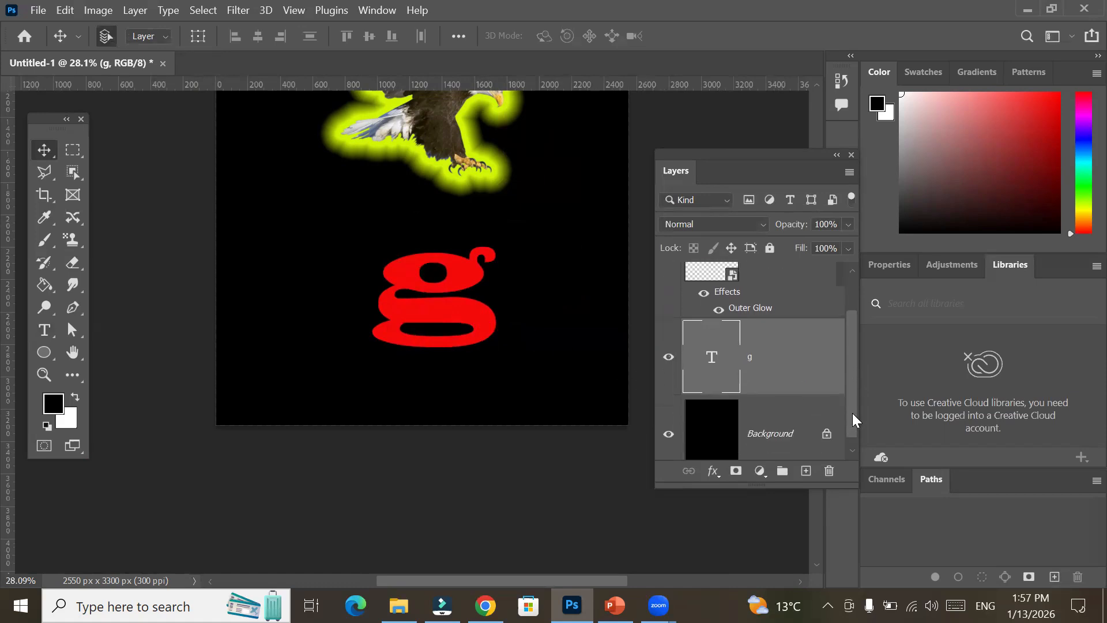
pyautogui.click(713, 473)
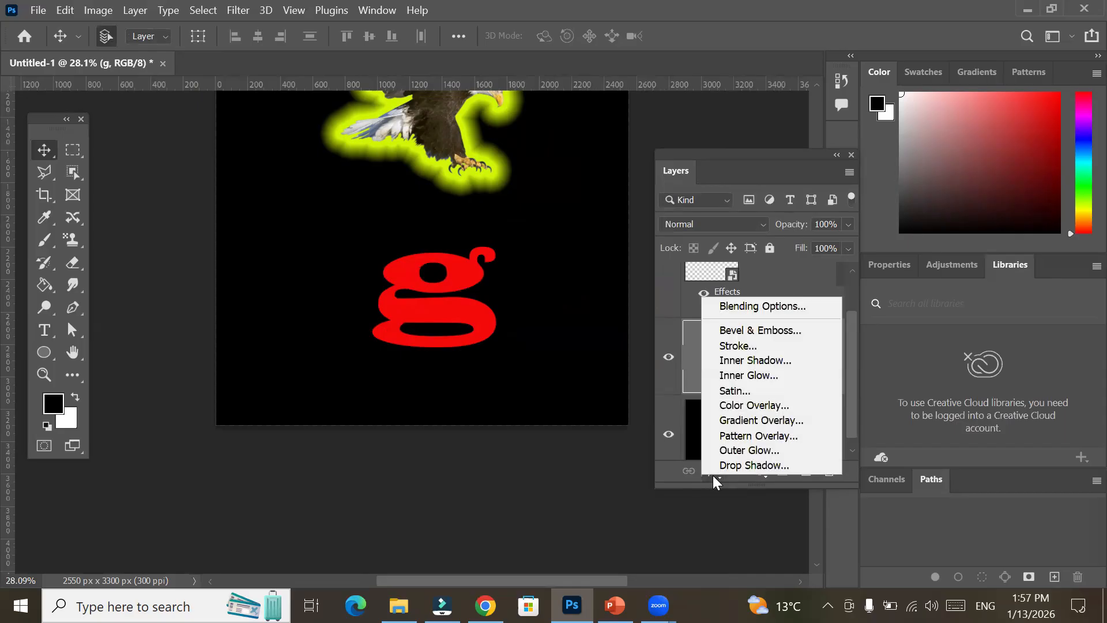
pyautogui.click(768, 306)
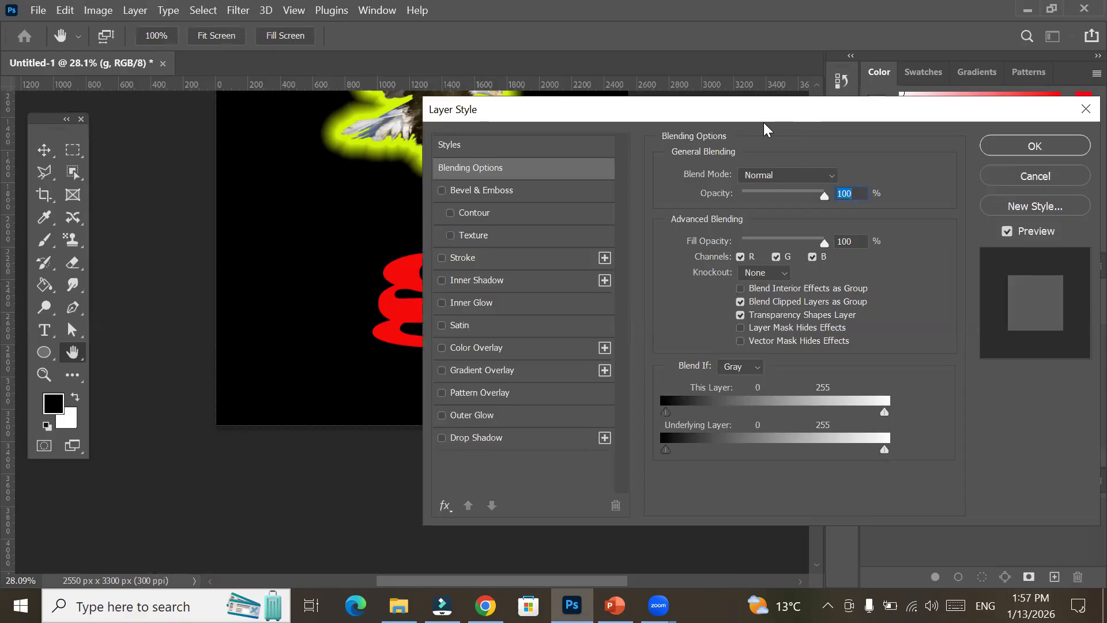
pyautogui.moveTo(764, 122); pyautogui.dragTo(687, 250)
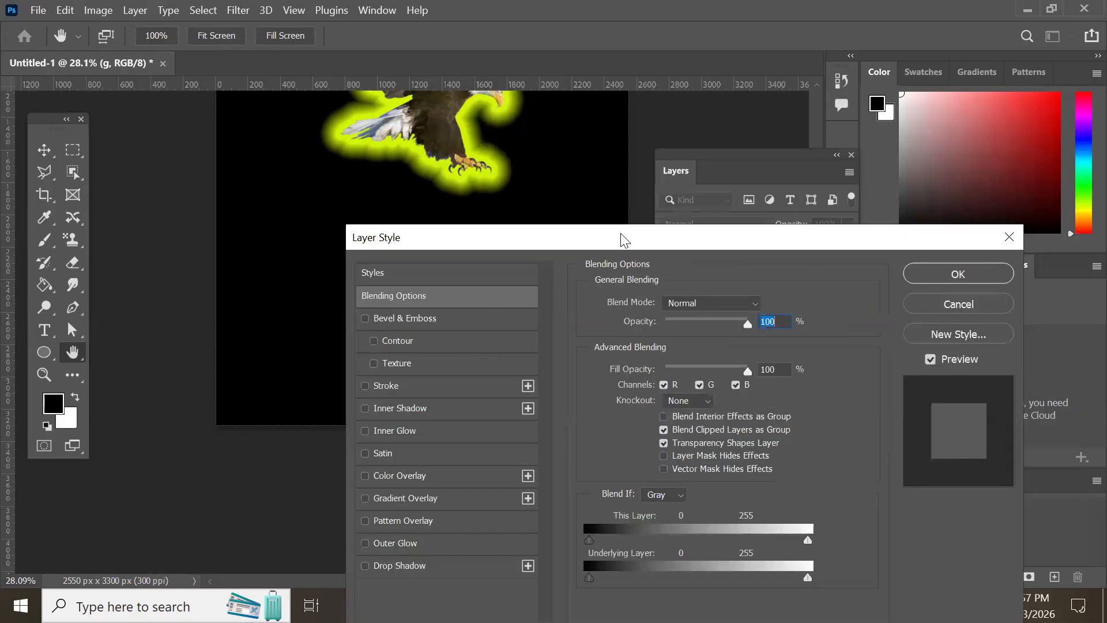
pyautogui.moveTo(623, 237); pyautogui.dragTo(491, 166)
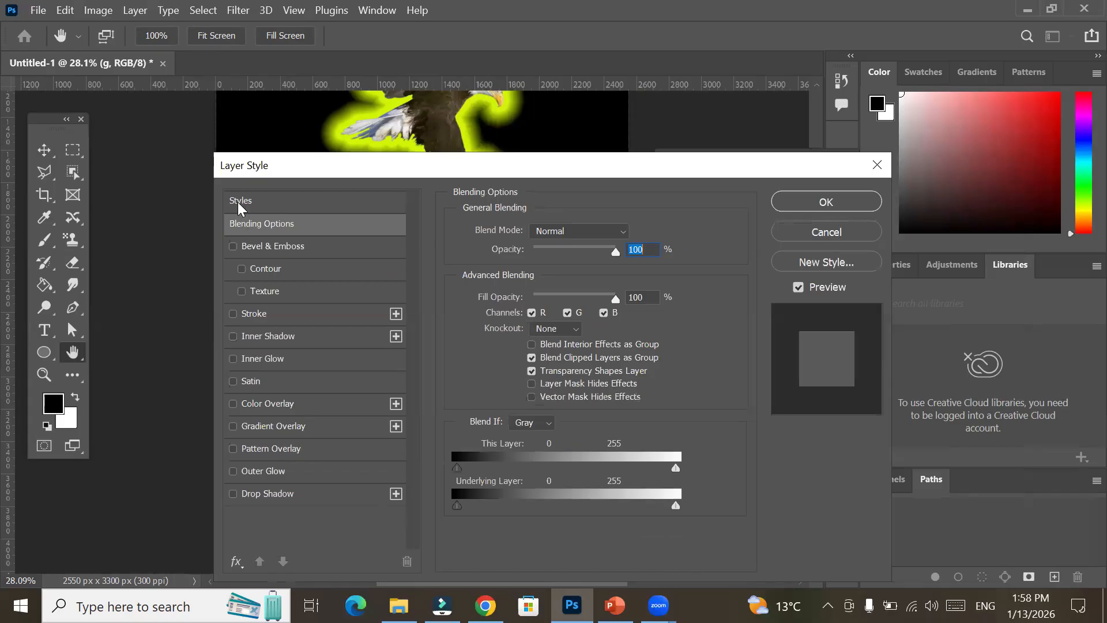
pyautogui.click(241, 203)
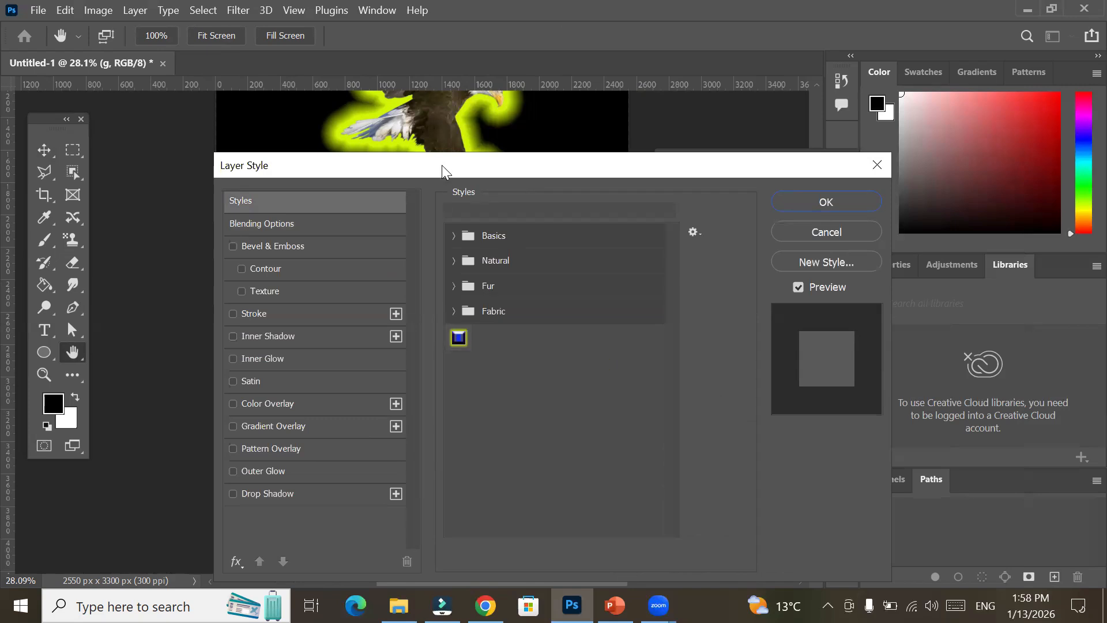
pyautogui.moveTo(442, 165); pyautogui.dragTo(446, 351)
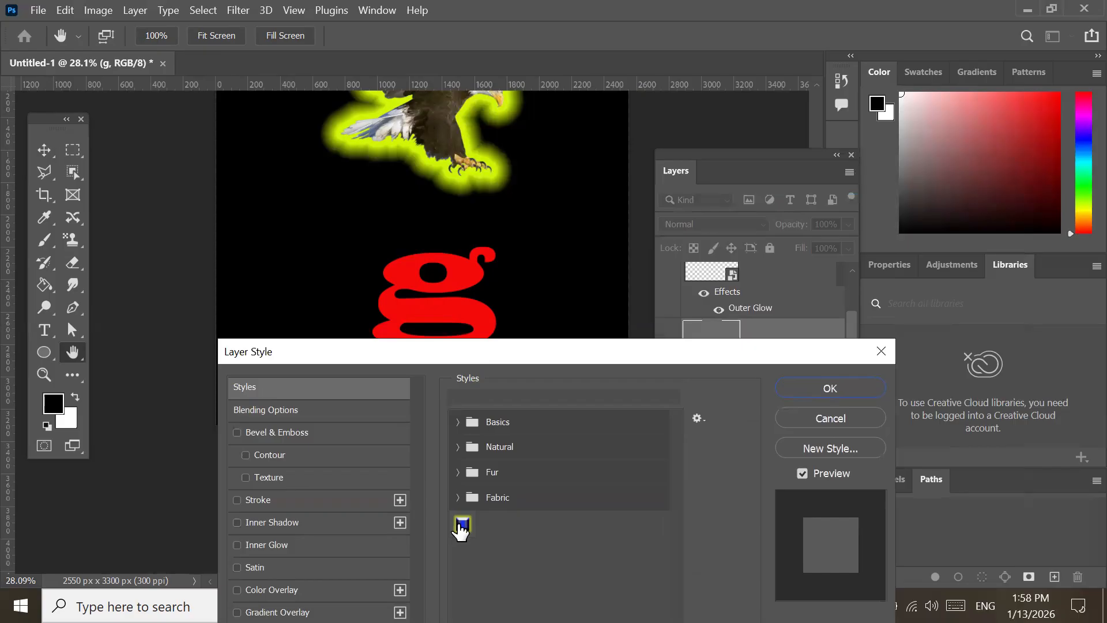
pyautogui.click(458, 524)
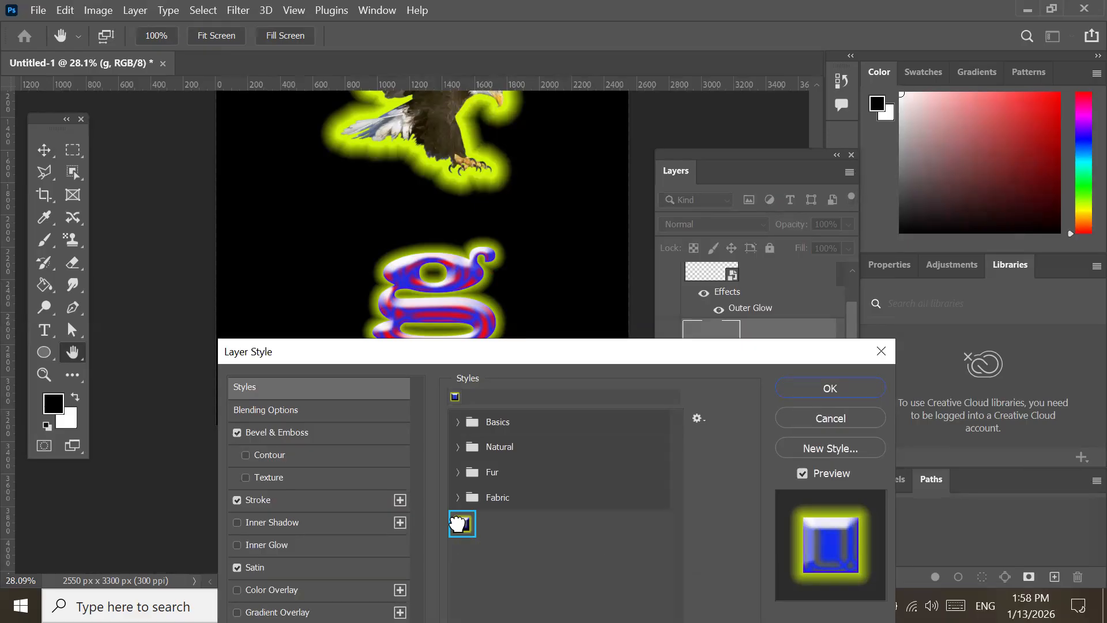
pyautogui.click(837, 390)
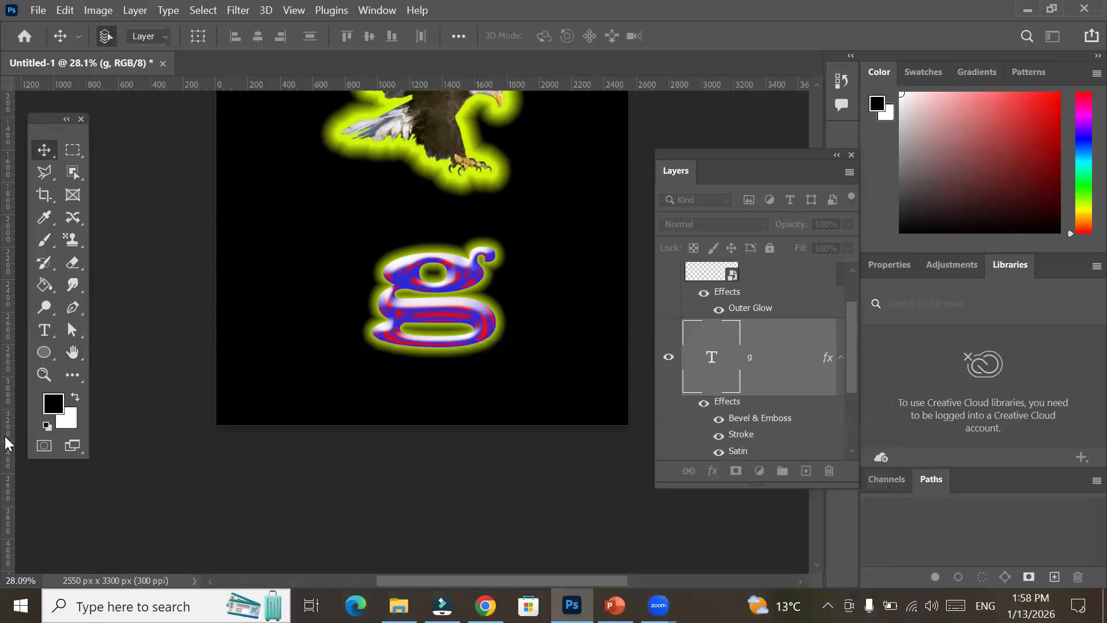
# Draw a triangle shape about 1138 px wide and 1465 px high below the eagle and move it over the "g".
pyautogui.click(43, 352)
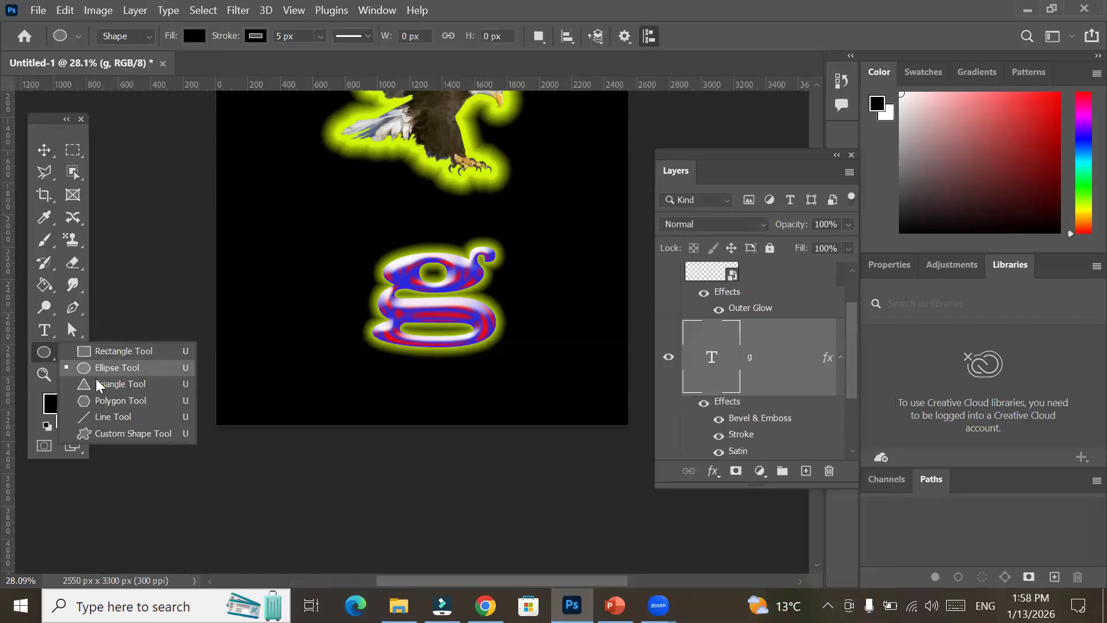
pyautogui.click(115, 384)
pyautogui.moveTo(394, 178); pyautogui.dragTo(577, 415)
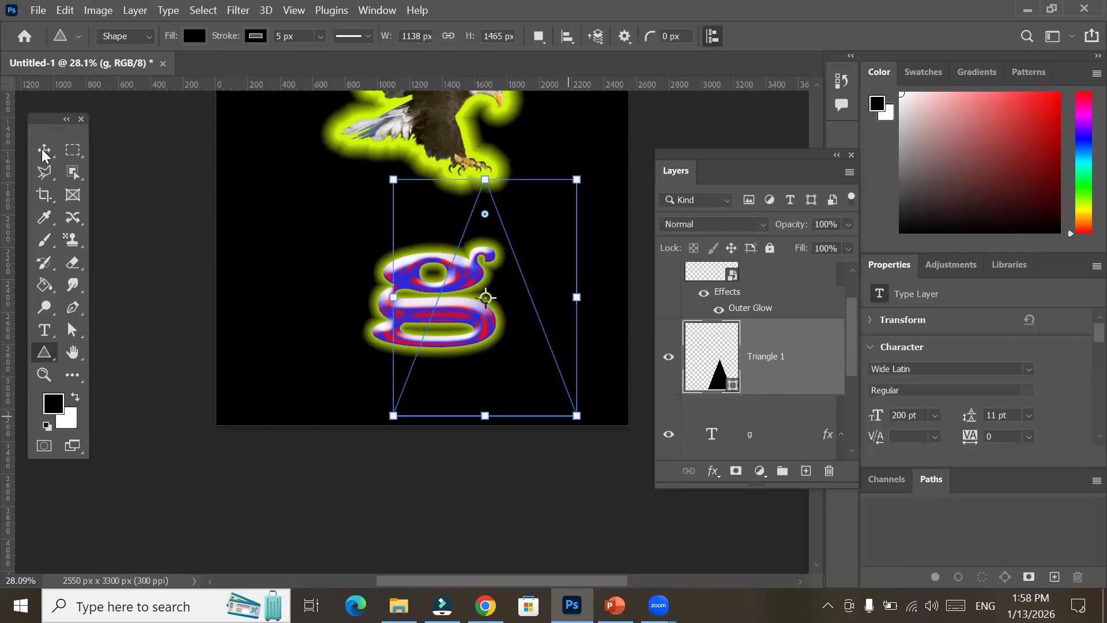
pyautogui.press('v')
pyautogui.moveTo(491, 365); pyautogui.dragTo(448, 350)
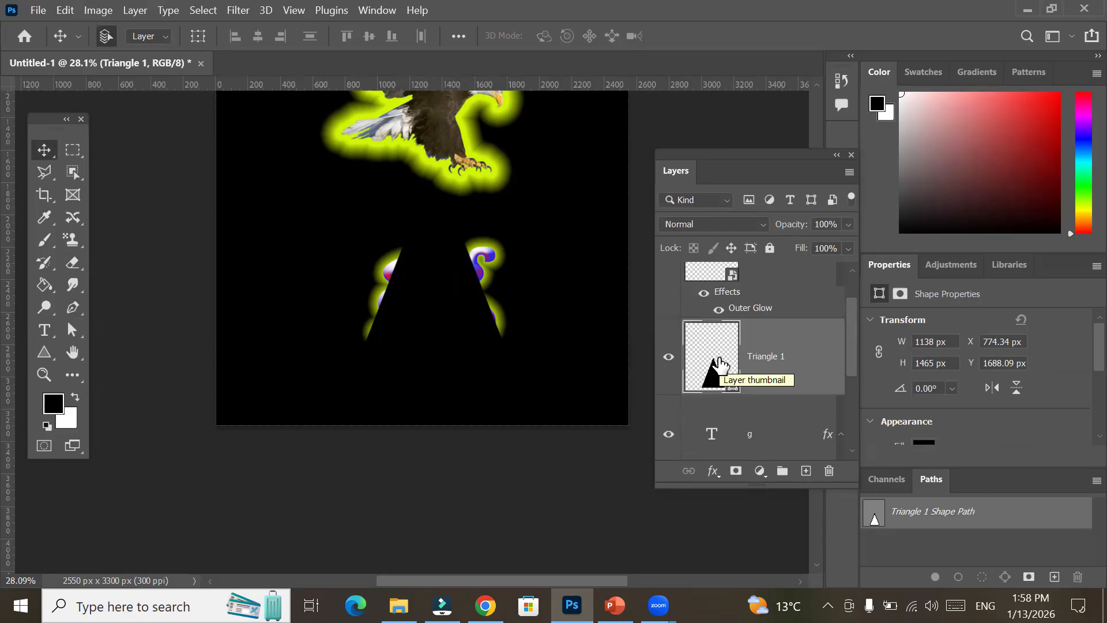
# Change the triangle's fill to red from the recently used colors.
pyautogui.click(43, 353)
pyautogui.click(190, 36)
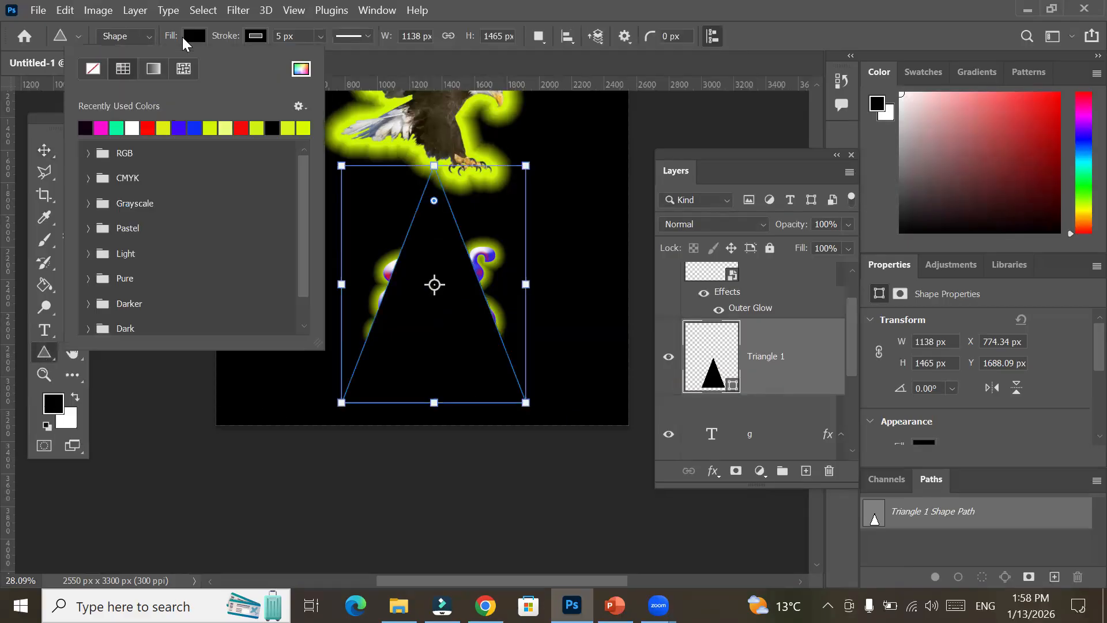
pyautogui.click(148, 128)
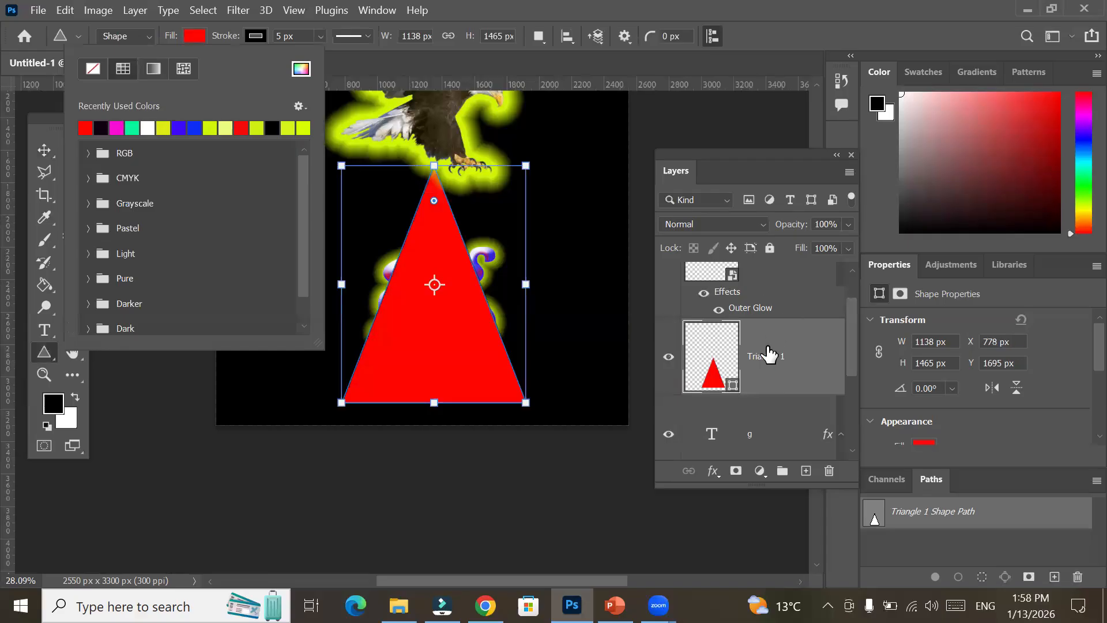
pyautogui.click(767, 364)
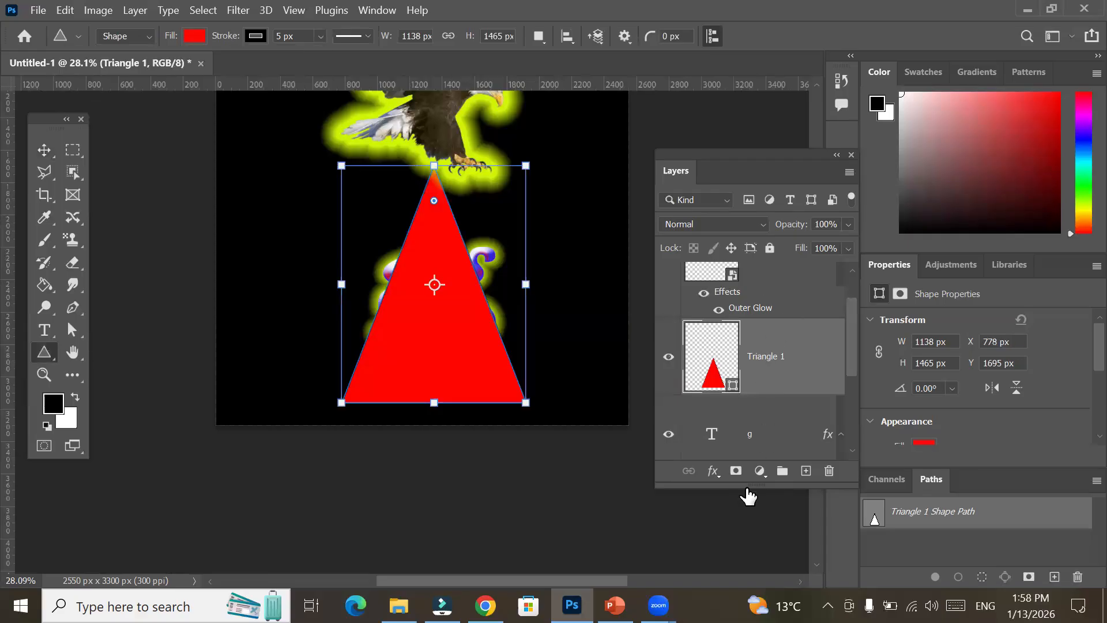
# Open the Layer Style settings for the triangle and show the style presets, keeping the triangle in view.
pyautogui.click(715, 472)
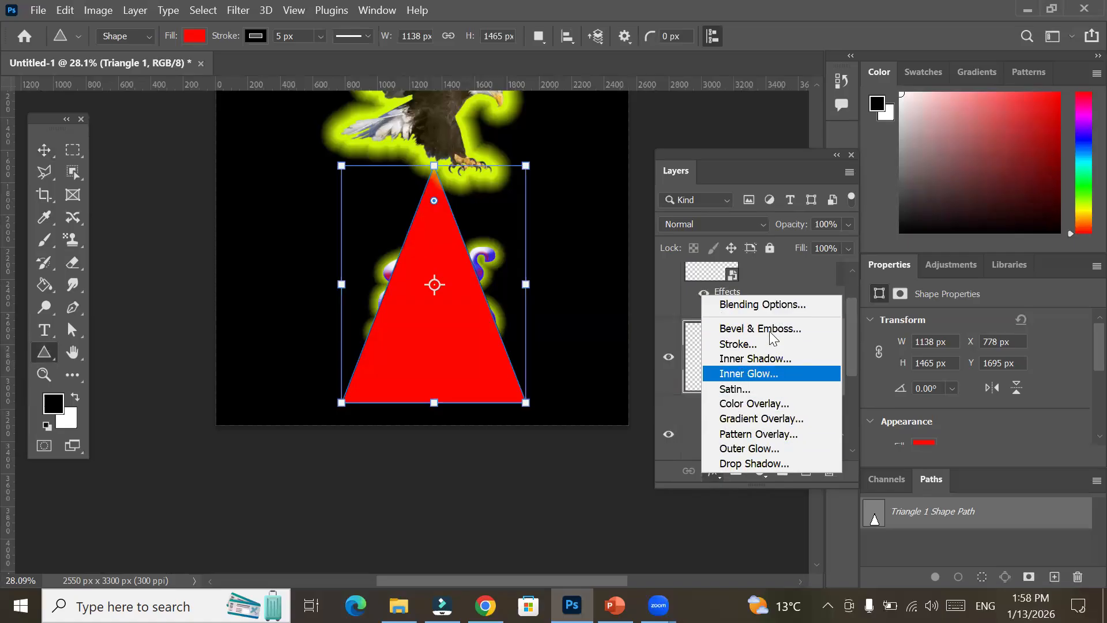
pyautogui.click(771, 309)
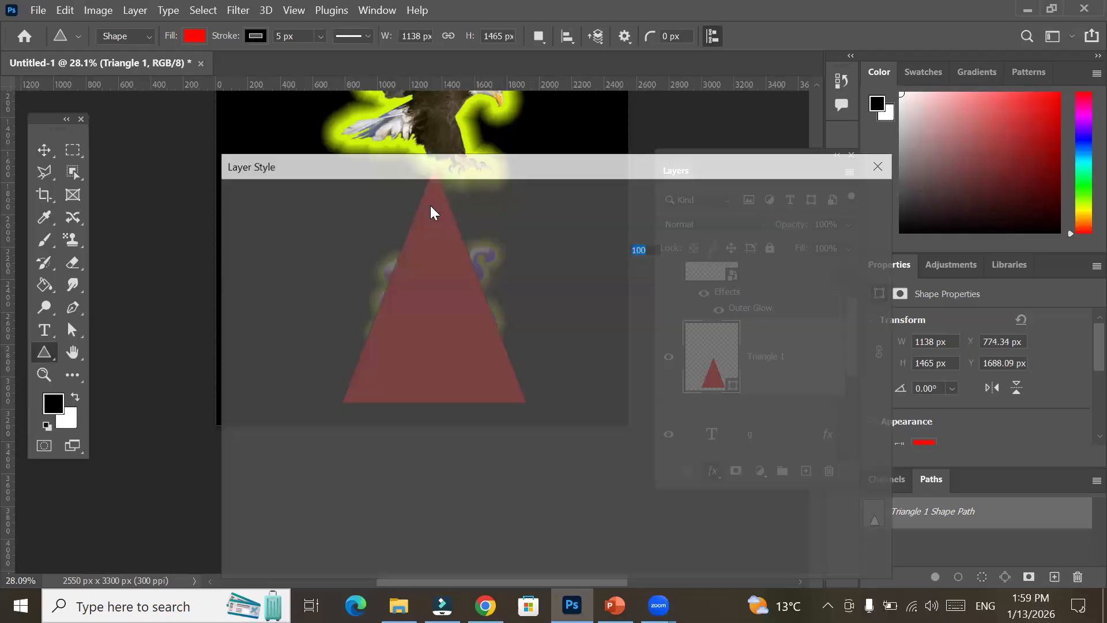
pyautogui.moveTo(443, 165); pyautogui.dragTo(657, 311)
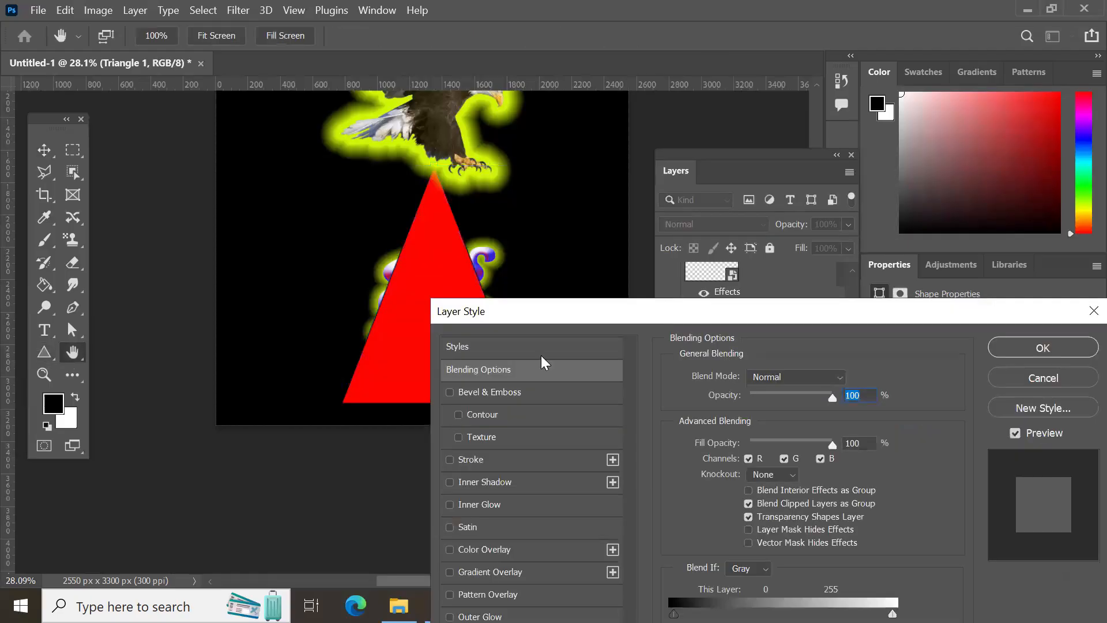
pyautogui.click(459, 348)
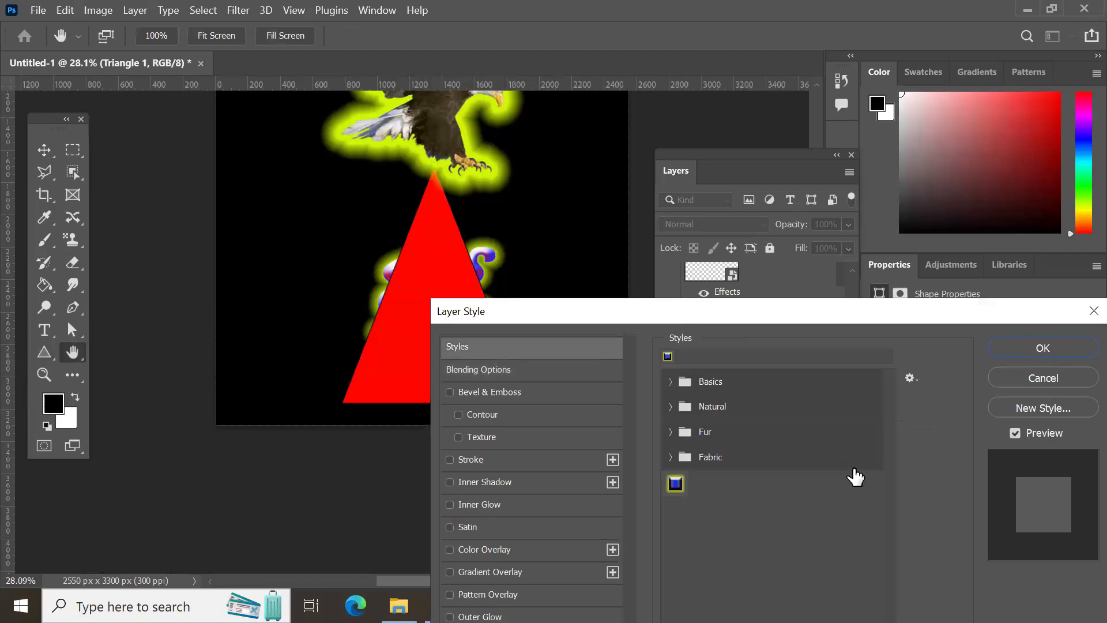
# Try the Basics stroke and shadow preset and several Natural presets, including wood, green, dark stone and white marble, on the triangle.
pyautogui.click(673, 380)
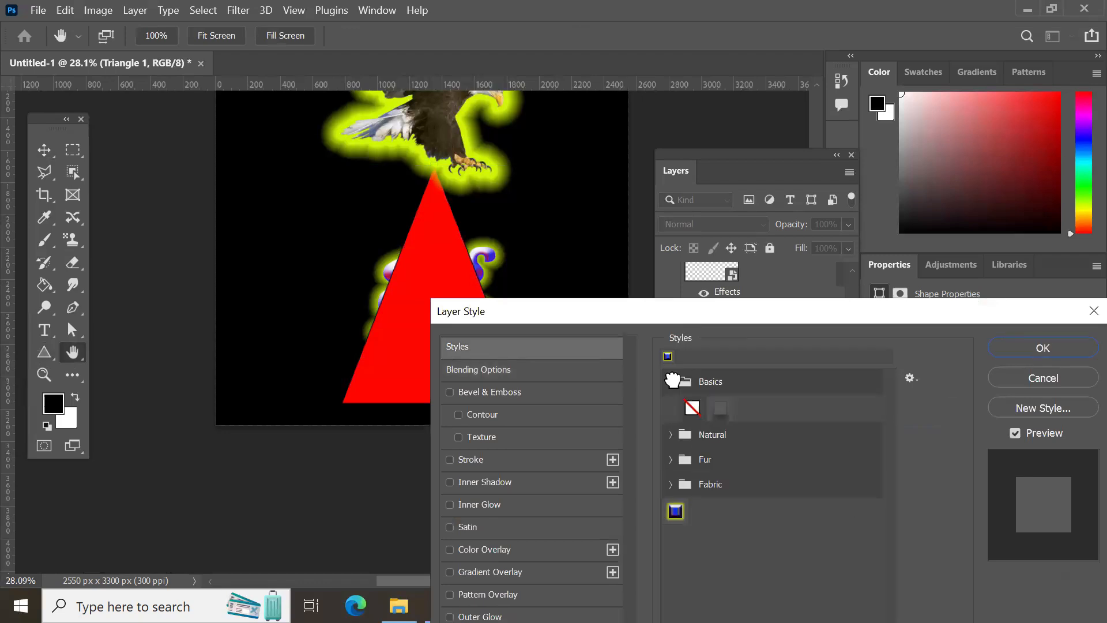
pyautogui.click(718, 412)
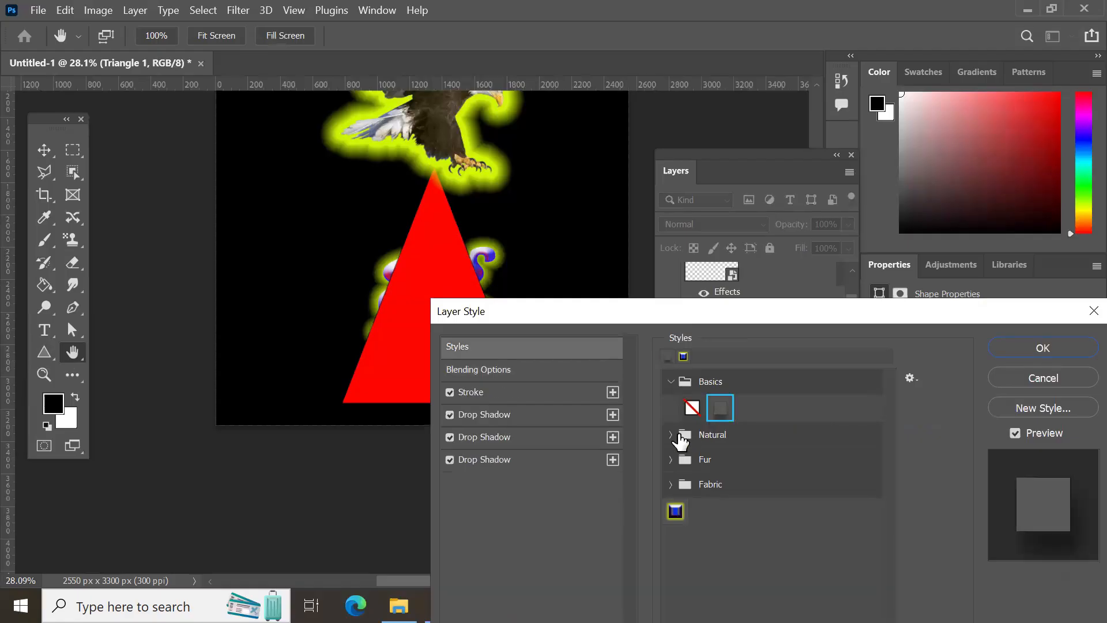
pyautogui.click(671, 434)
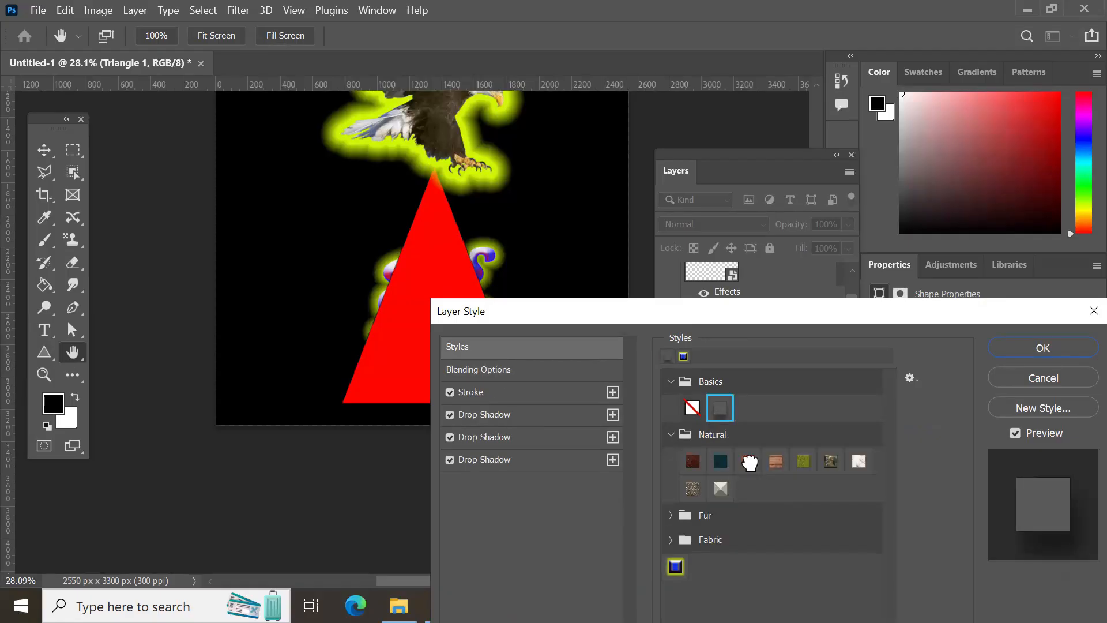
pyautogui.click(748, 461)
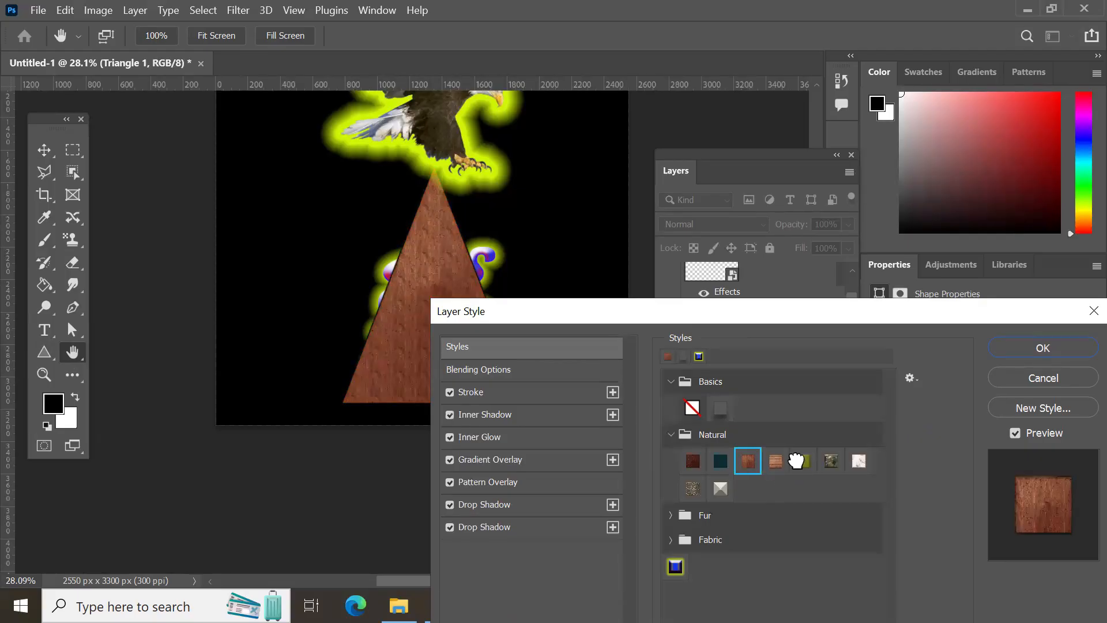
pyautogui.click(804, 460)
pyautogui.click(831, 461)
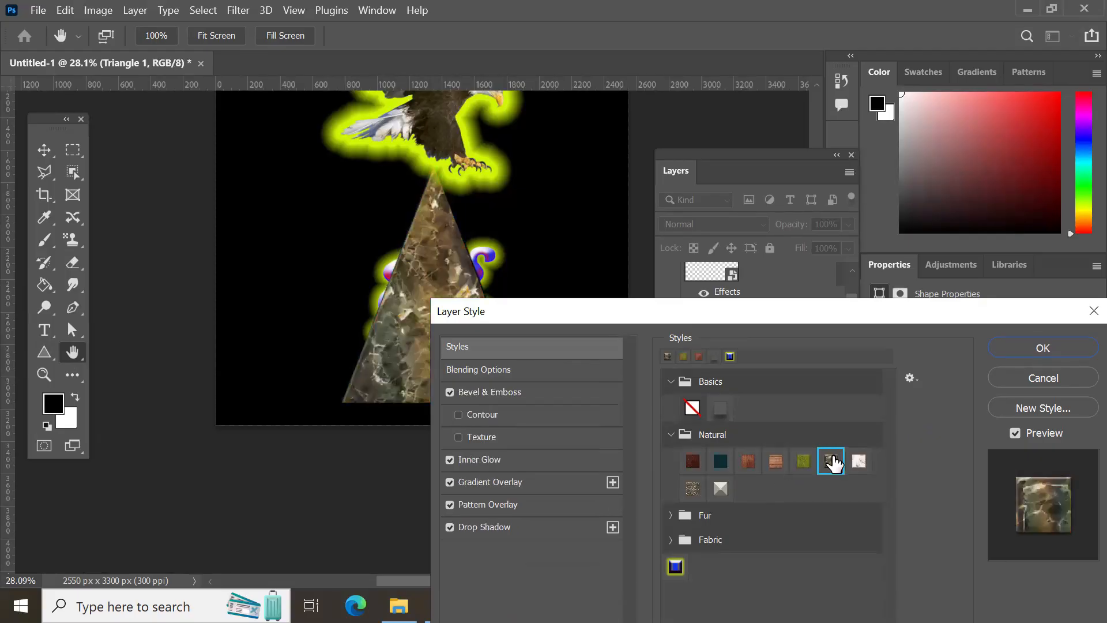
pyautogui.click(857, 467)
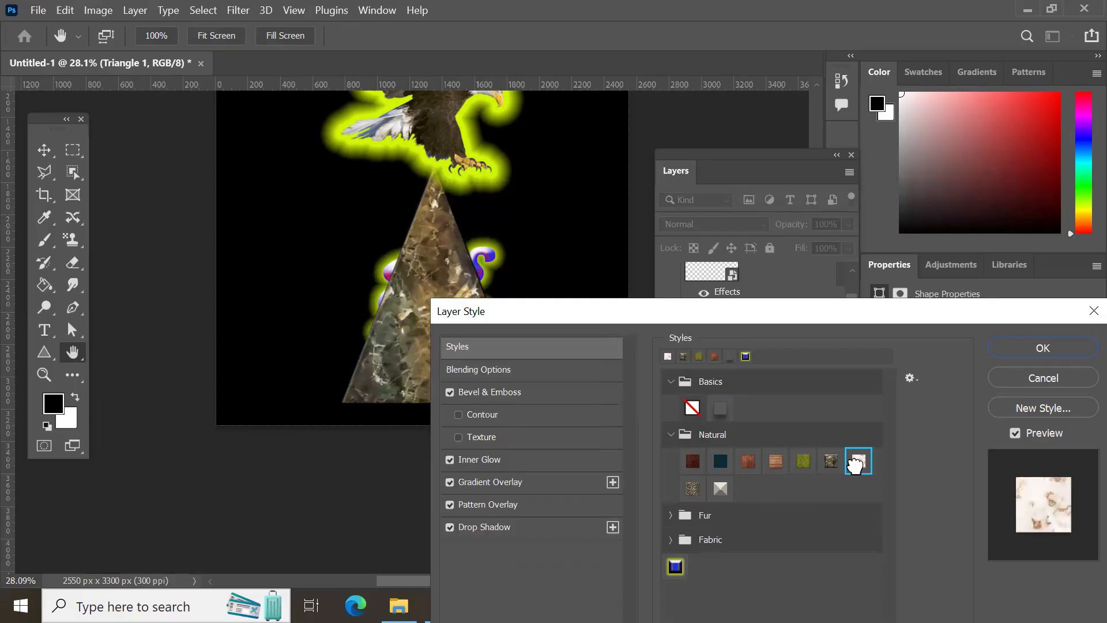
# Try the dark stone Natural preset and the Basics shadow preset again, then clear the triangle's effects with the no-style preset.
pyautogui.moveTo(765, 313); pyautogui.dragTo(876, 212)
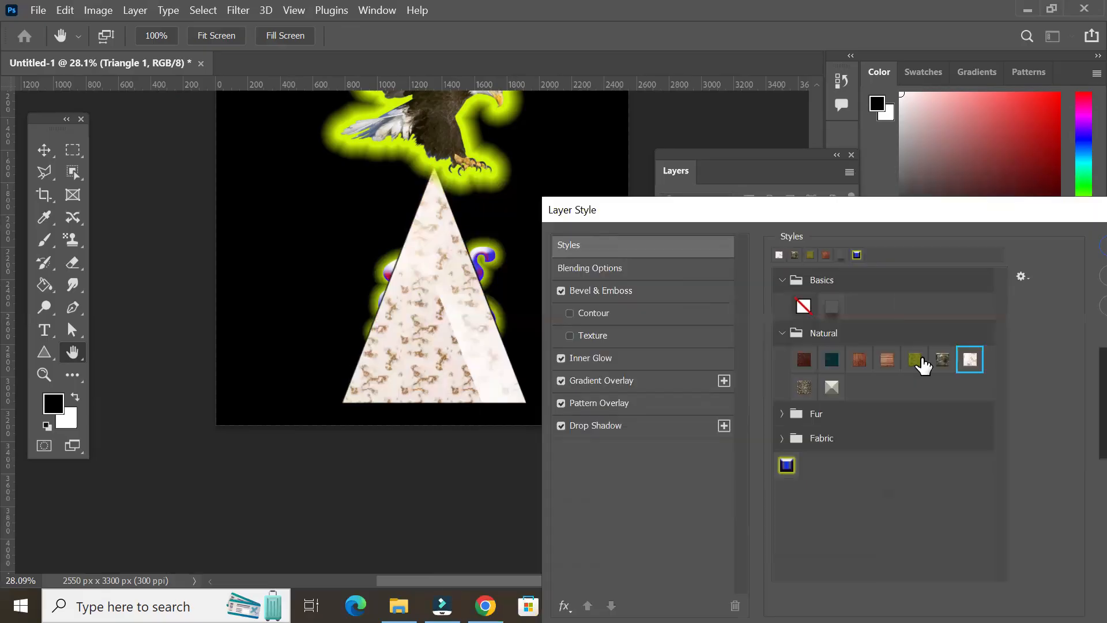
pyautogui.click(938, 362)
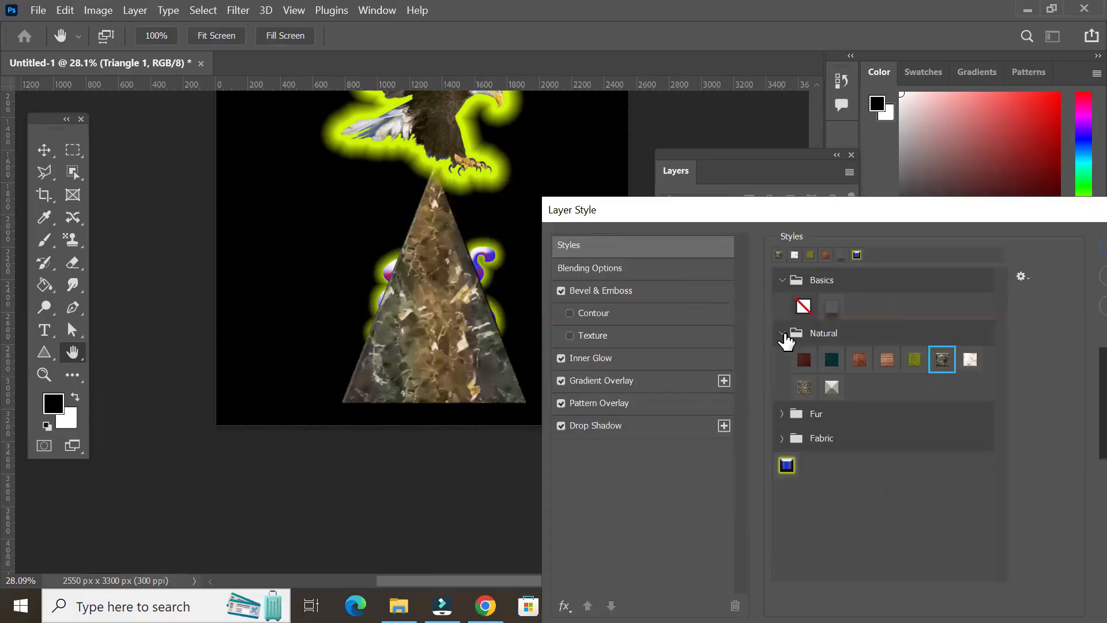
pyautogui.click(779, 334)
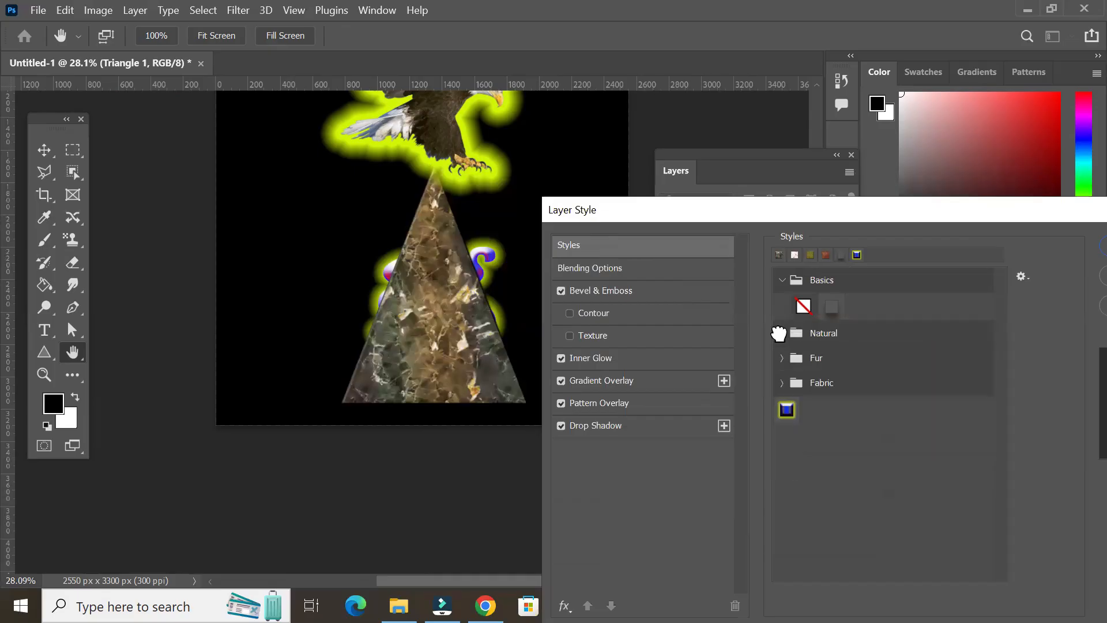
pyautogui.click(832, 306)
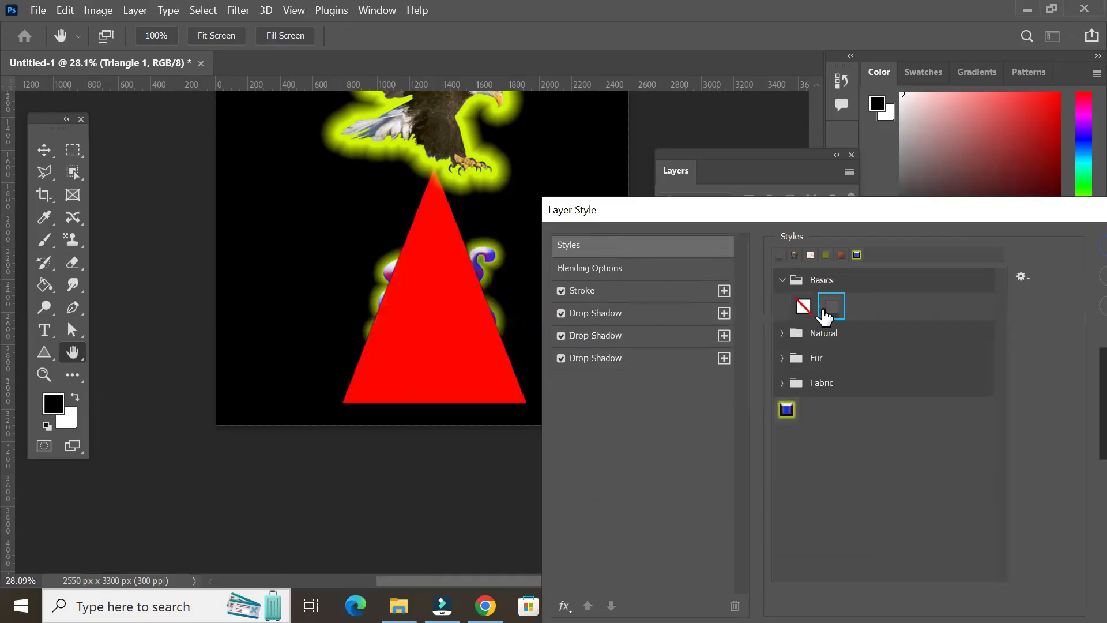
pyautogui.click(805, 306)
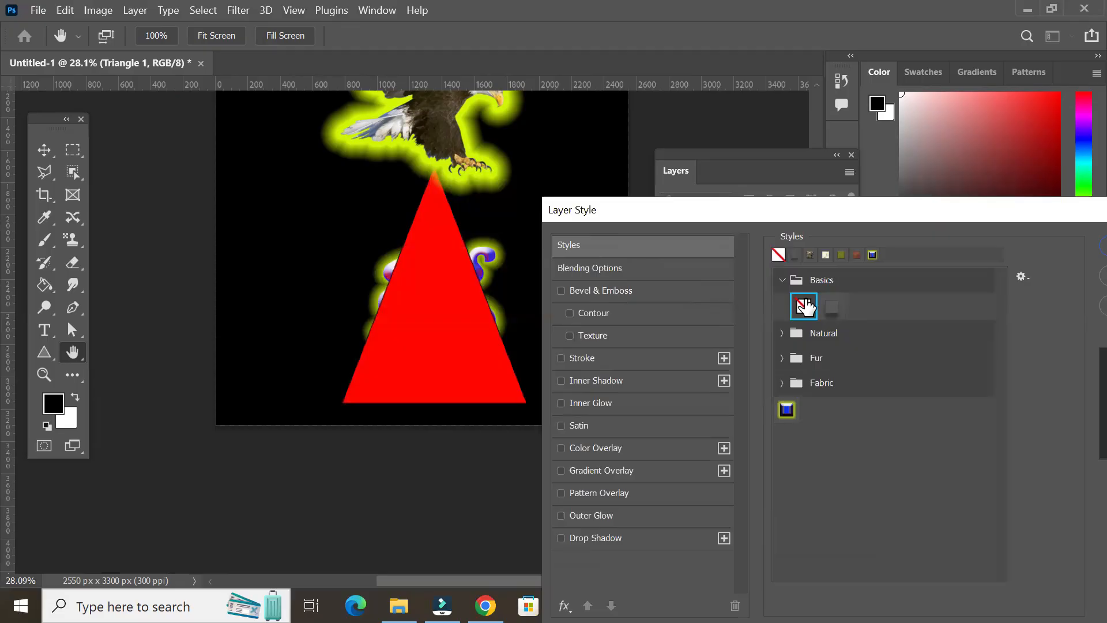
# Try the Fur style presets on the triangle, including zebra, leopard, dark brown, pale grey and reddish-brown fur.
pyautogui.click(783, 280)
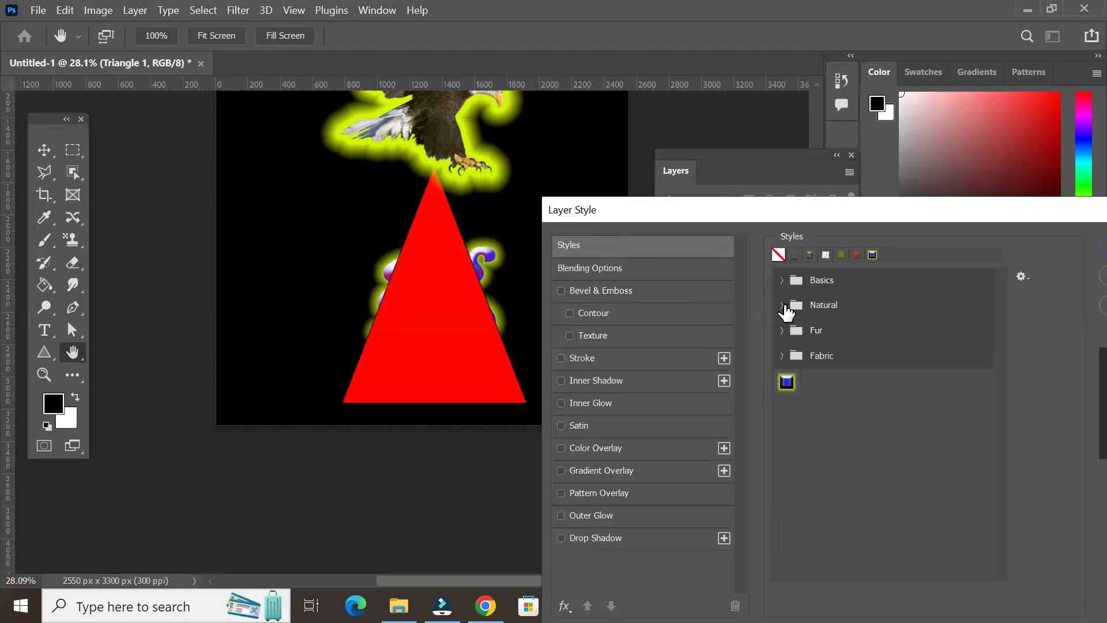
pyautogui.click(782, 331)
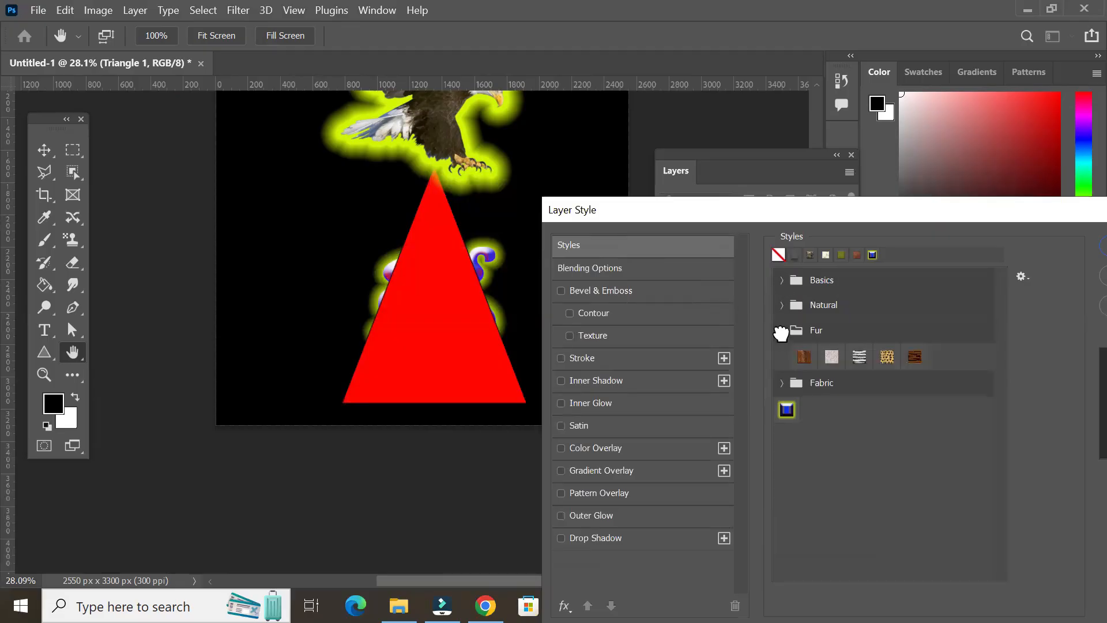
pyautogui.click(858, 356)
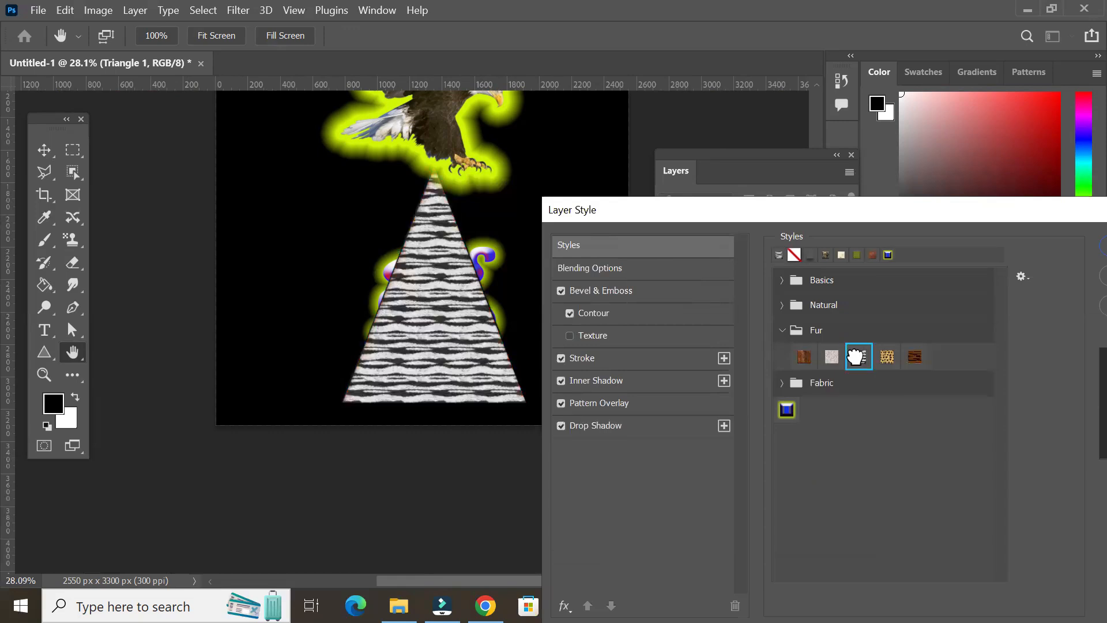
pyautogui.click(885, 357)
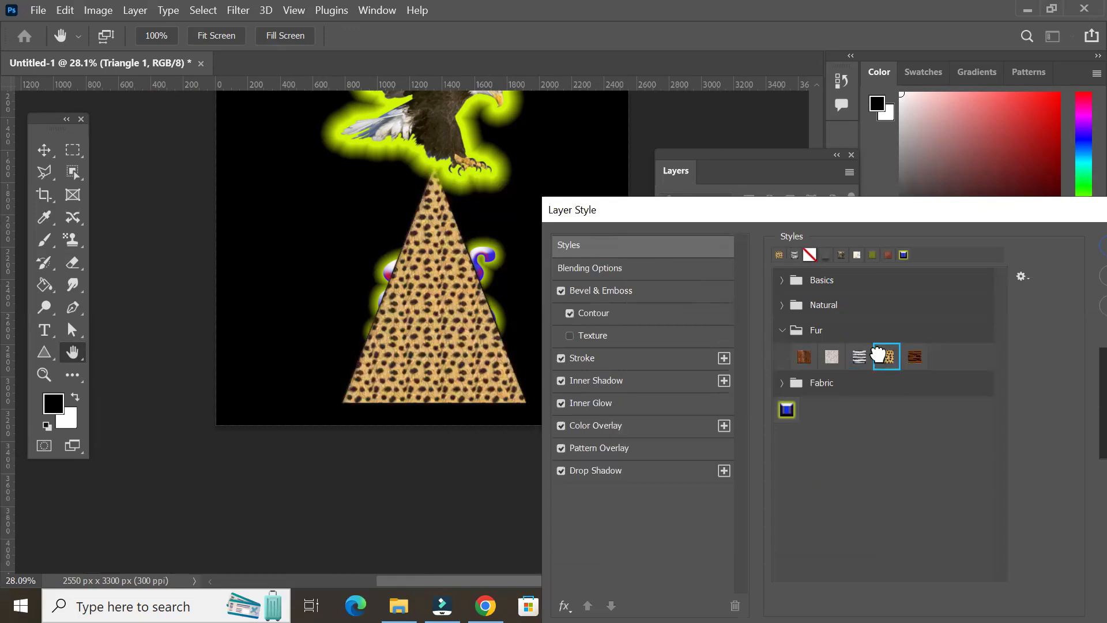
pyautogui.click(915, 358)
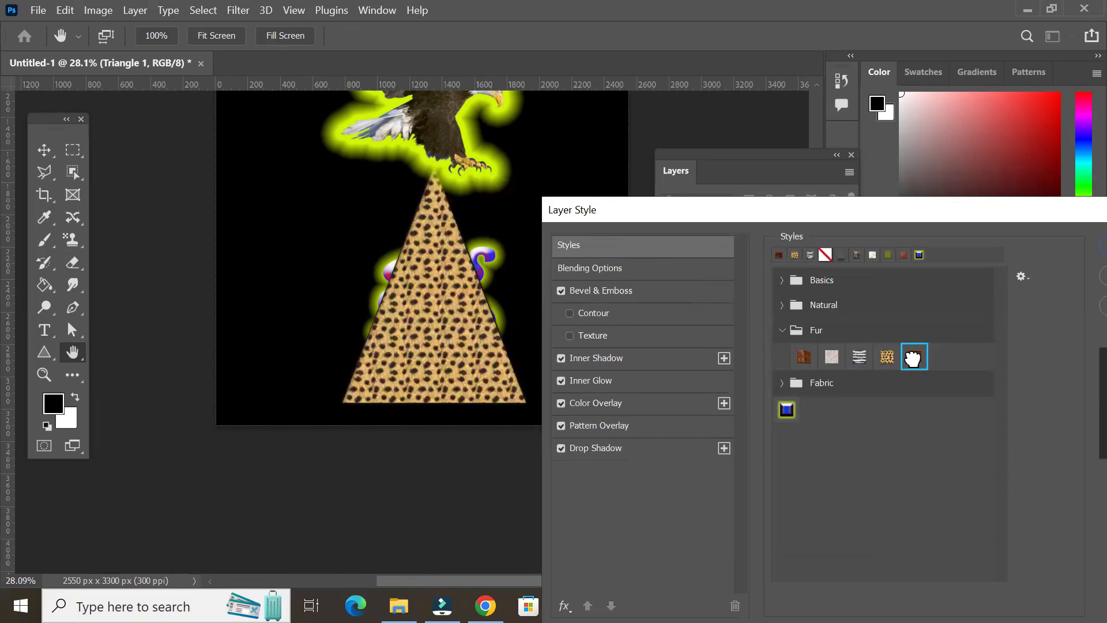
pyautogui.click(857, 359)
pyautogui.click(832, 362)
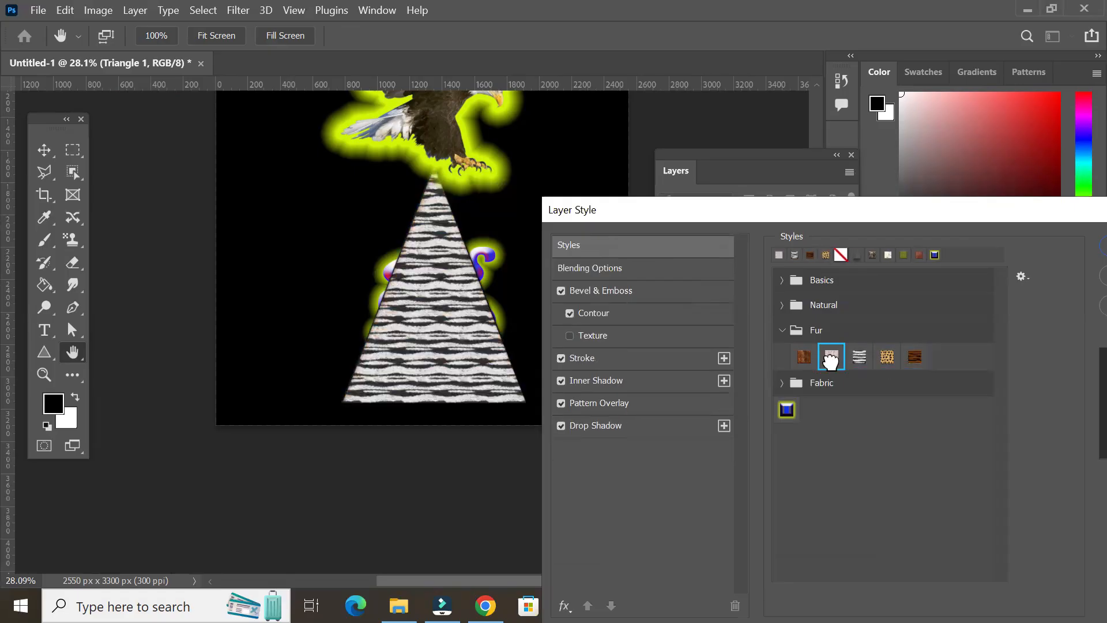
pyautogui.click(797, 361)
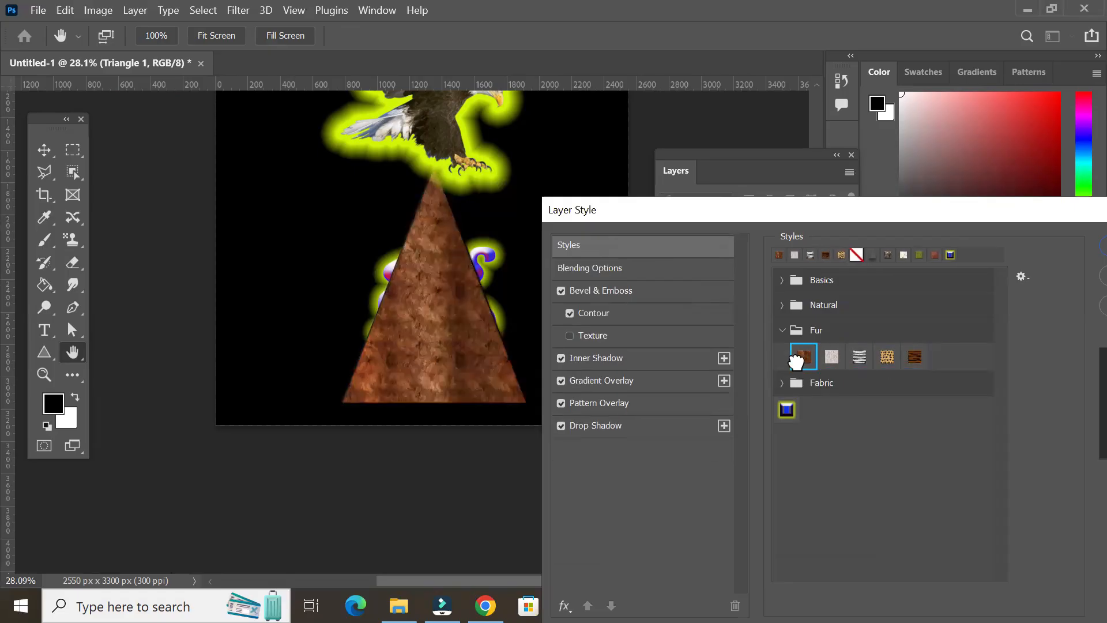
# Try each of the five Fabric style presets on the triangle, from the blue fabric to the red-brown one.
pyautogui.click(784, 331)
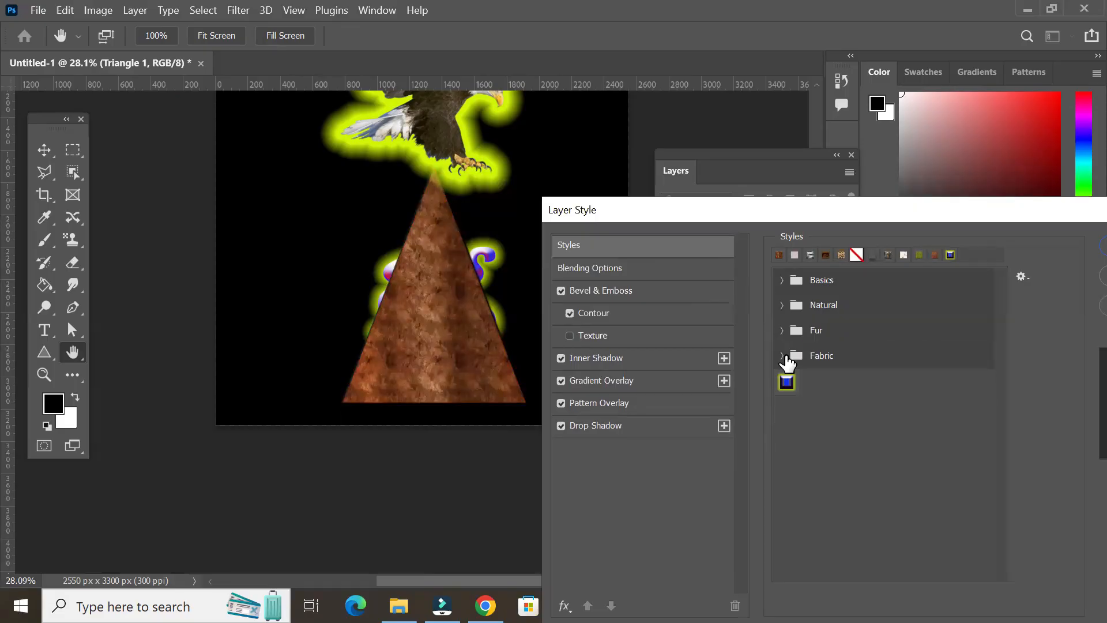
pyautogui.click(784, 355)
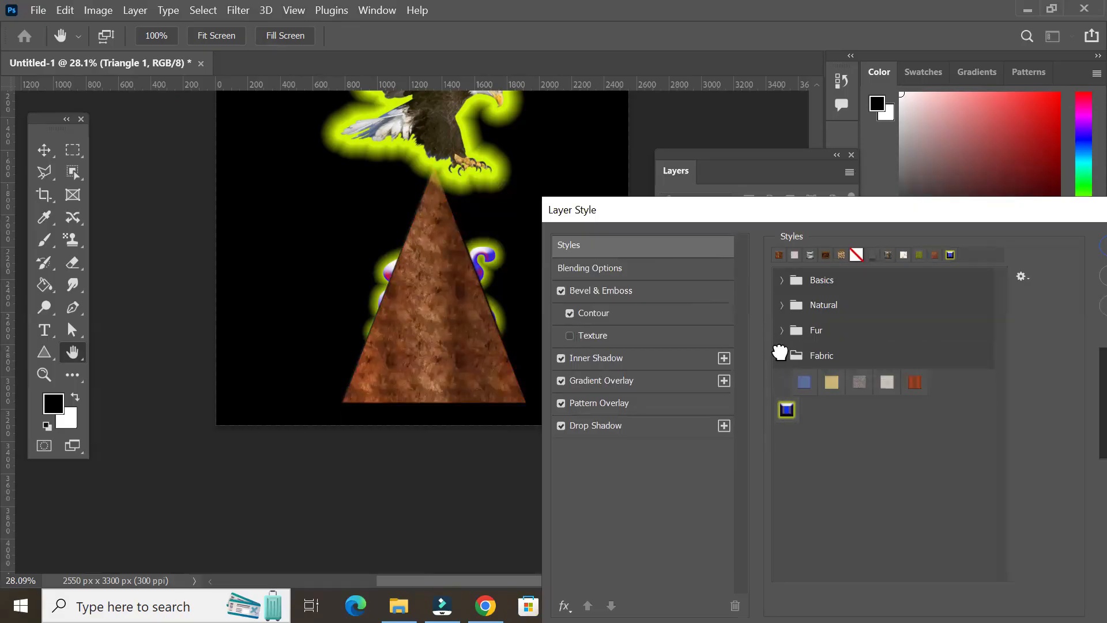
pyautogui.click(801, 383)
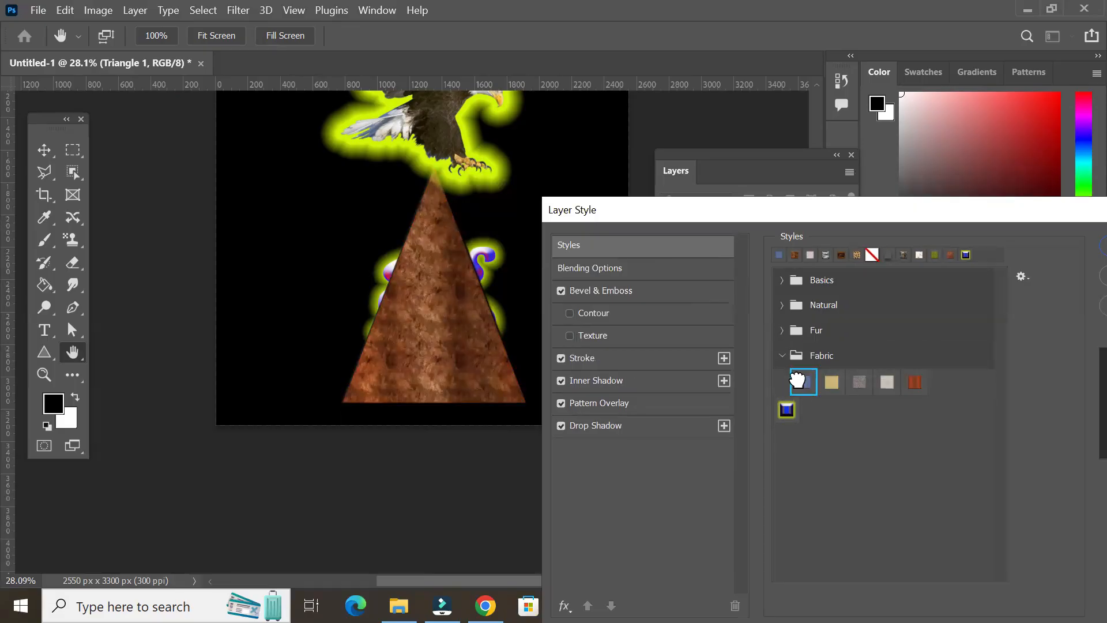
pyautogui.click(831, 384)
pyautogui.click(859, 384)
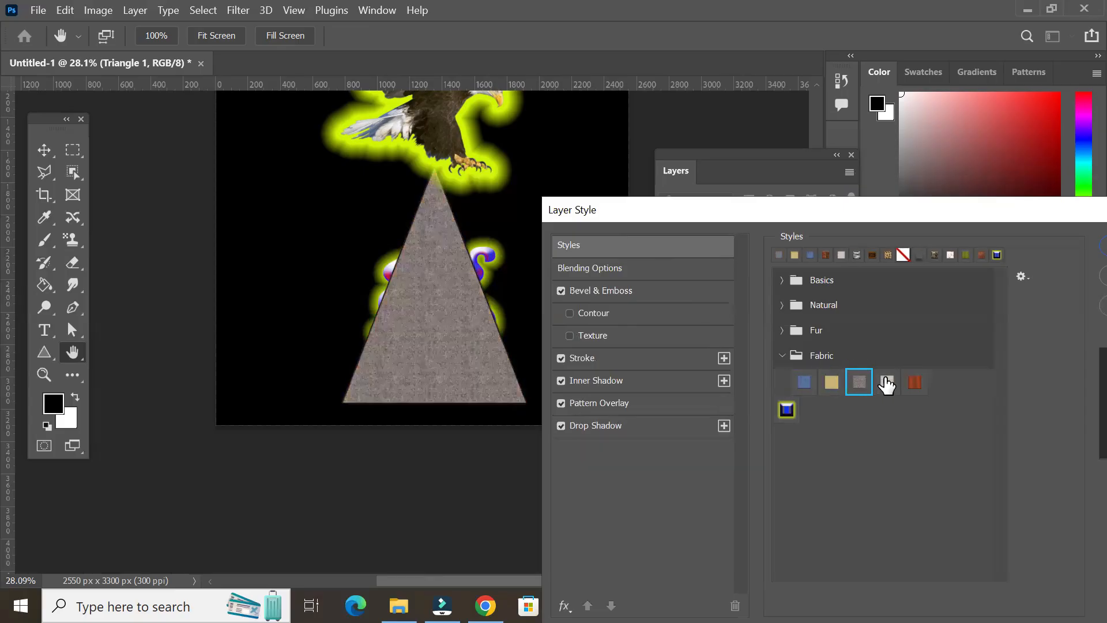
pyautogui.click(887, 384)
pyautogui.click(915, 381)
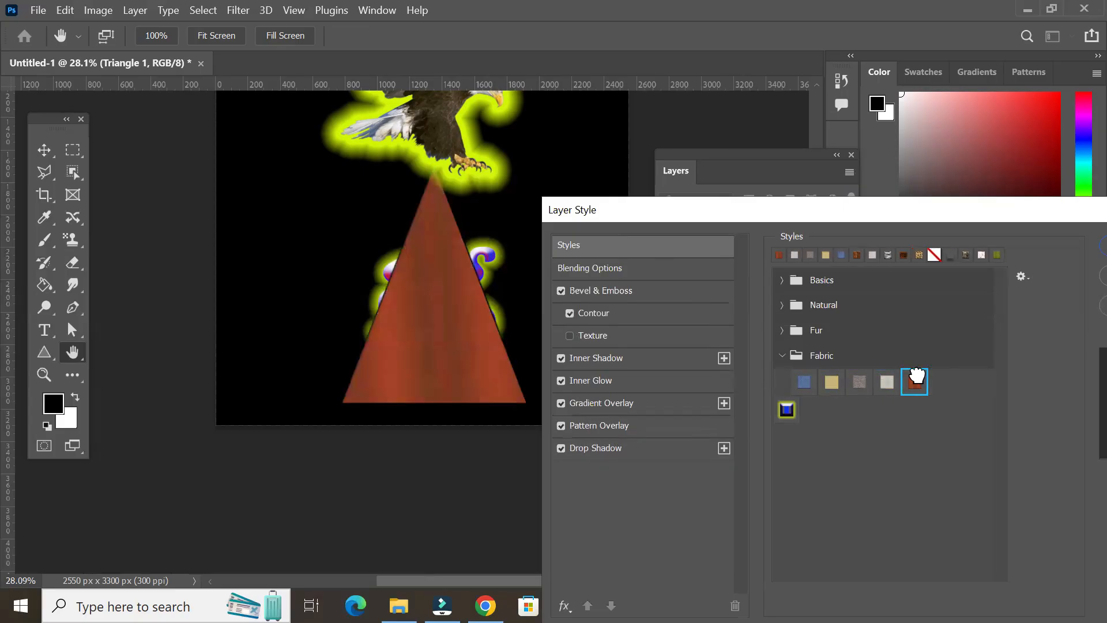
# Apply the saved blue style with yellow outer glow to the triangle, and move the triangle left beside the letter g.
pyautogui.click(787, 412)
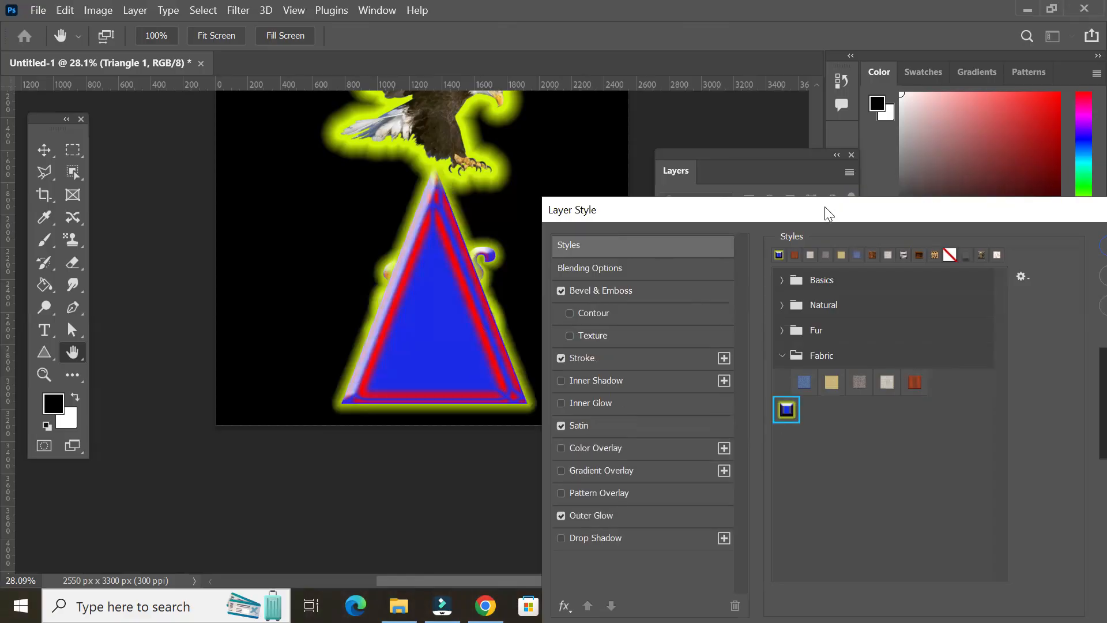
pyautogui.moveTo(825, 207); pyautogui.dragTo(655, 257)
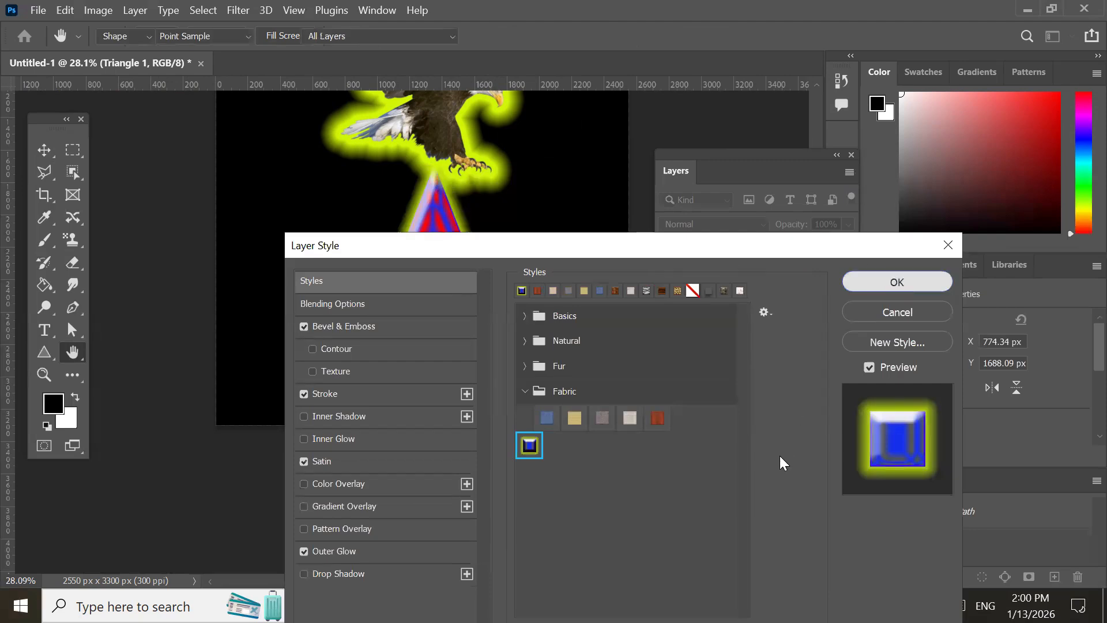
pyautogui.press('Return')
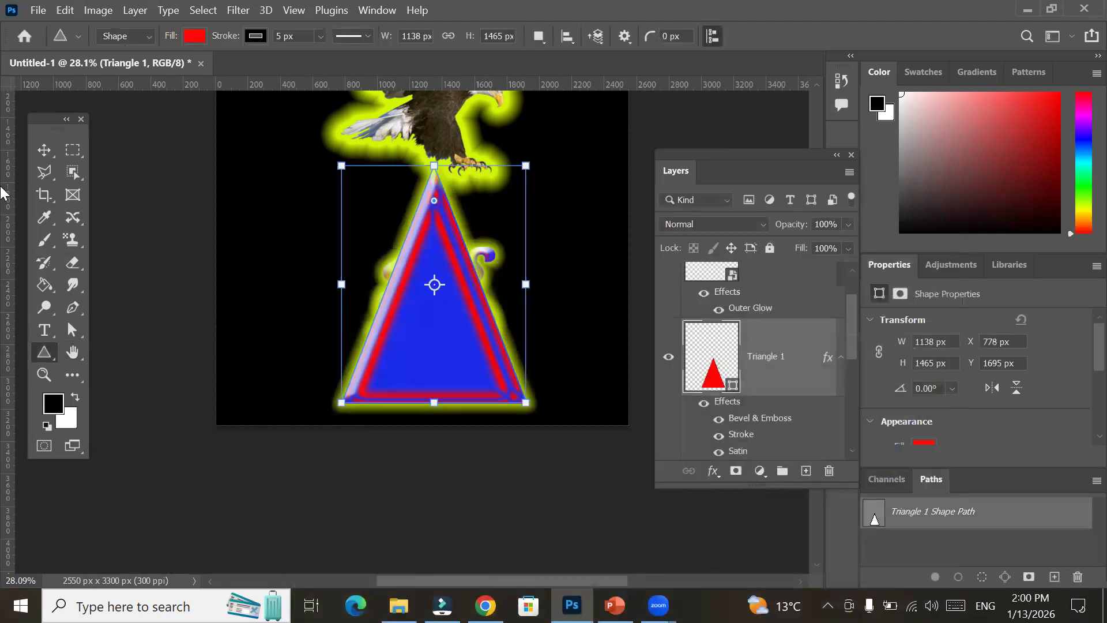
pyautogui.click(44, 149)
pyautogui.moveTo(450, 341); pyautogui.dragTo(330, 340)
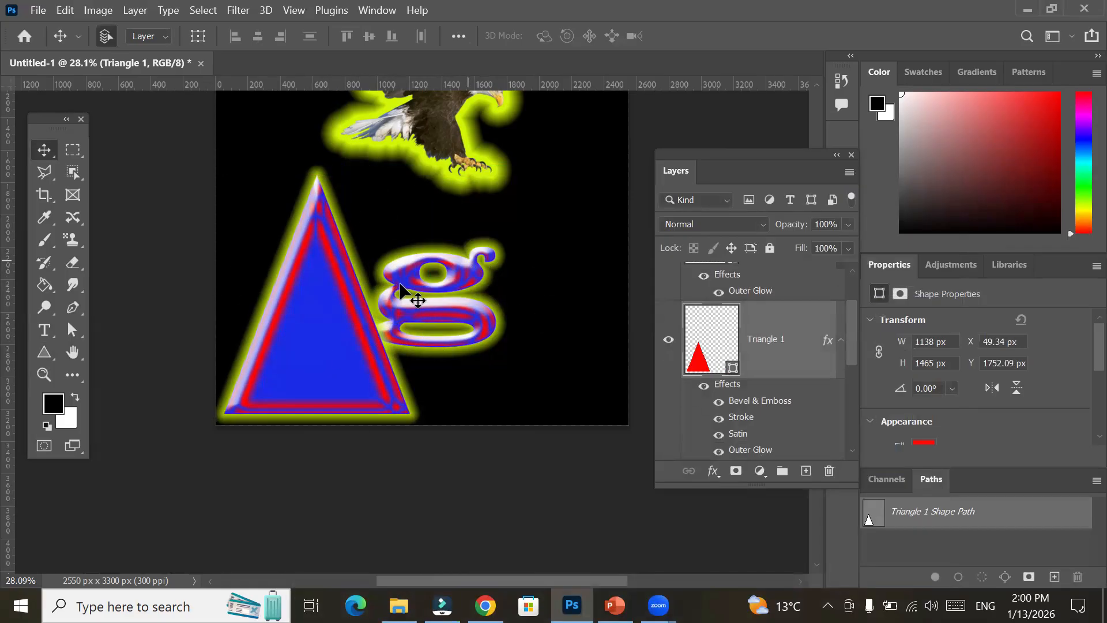
# Compare the triangle with and without its style by toggling all its layer effects off and back on.
pyautogui.click(703, 385)
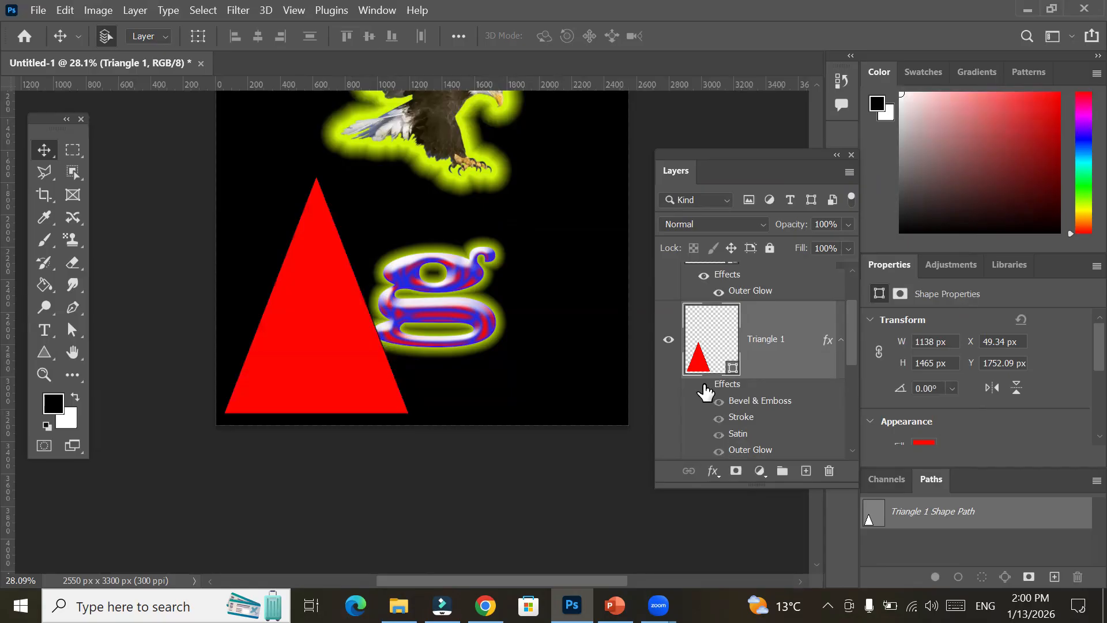
pyautogui.click(703, 385)
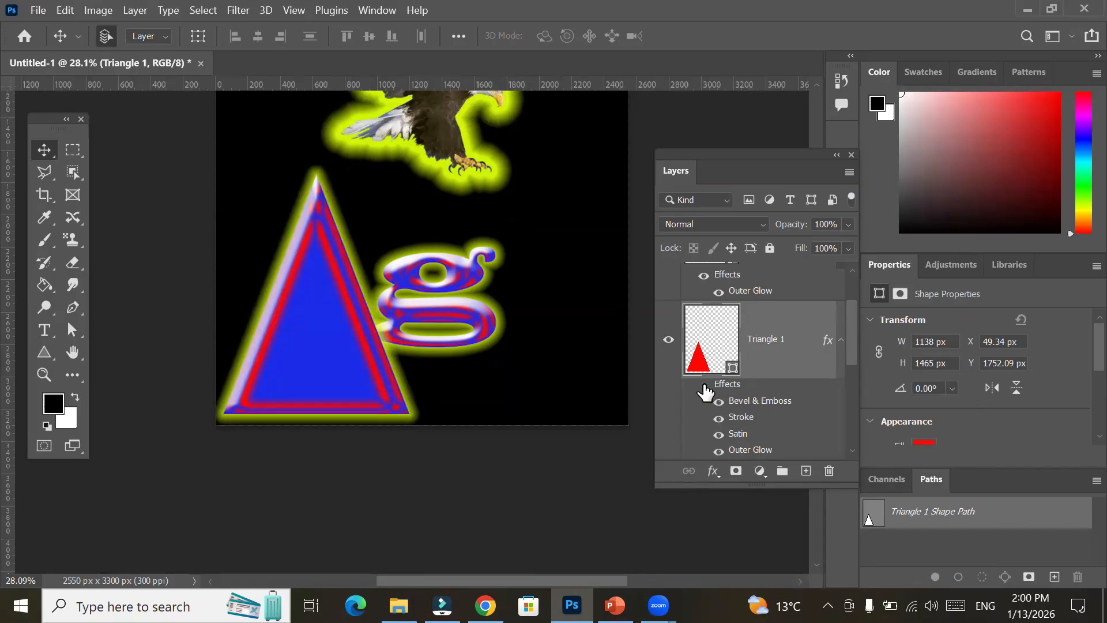
pyautogui.click(703, 385)
pyautogui.click(704, 385)
pyautogui.click(704, 385)
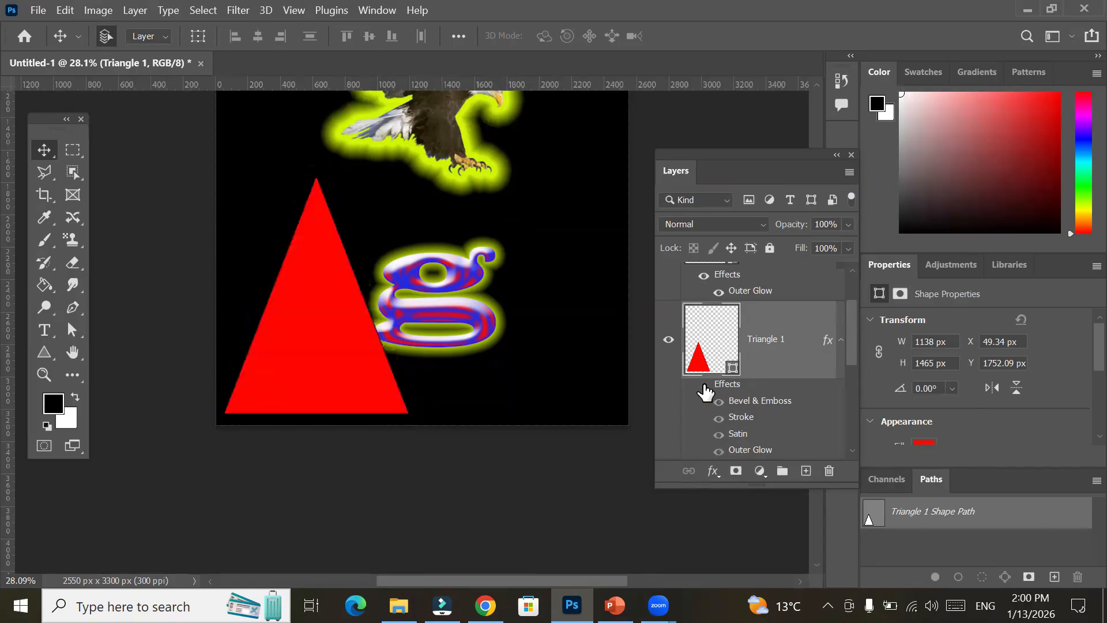
pyautogui.click(703, 385)
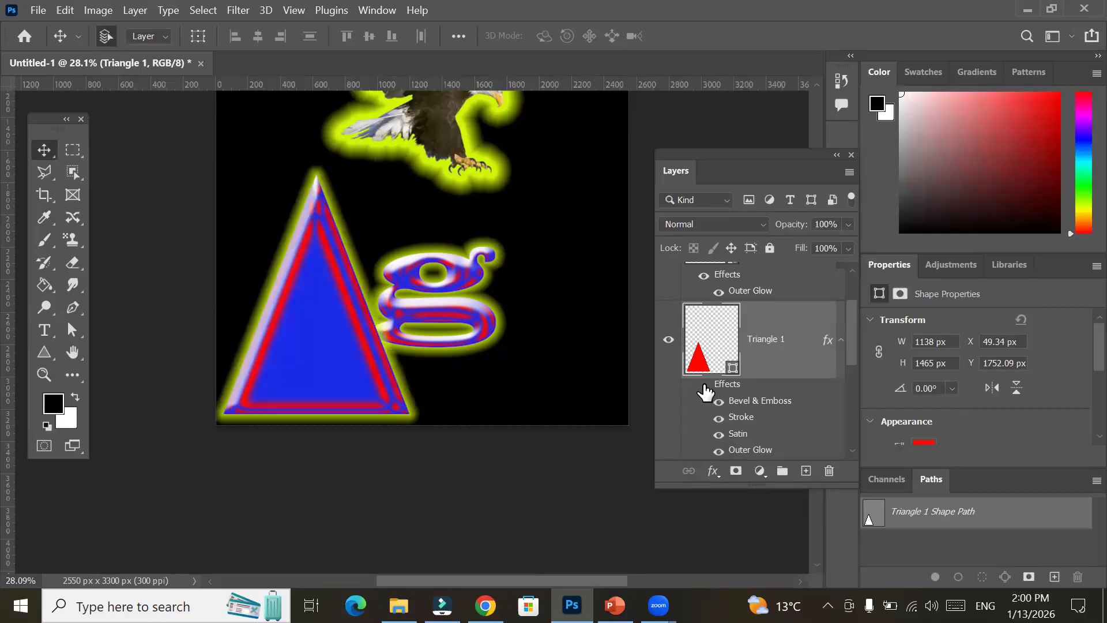
pyautogui.click(704, 385)
pyautogui.click(703, 385)
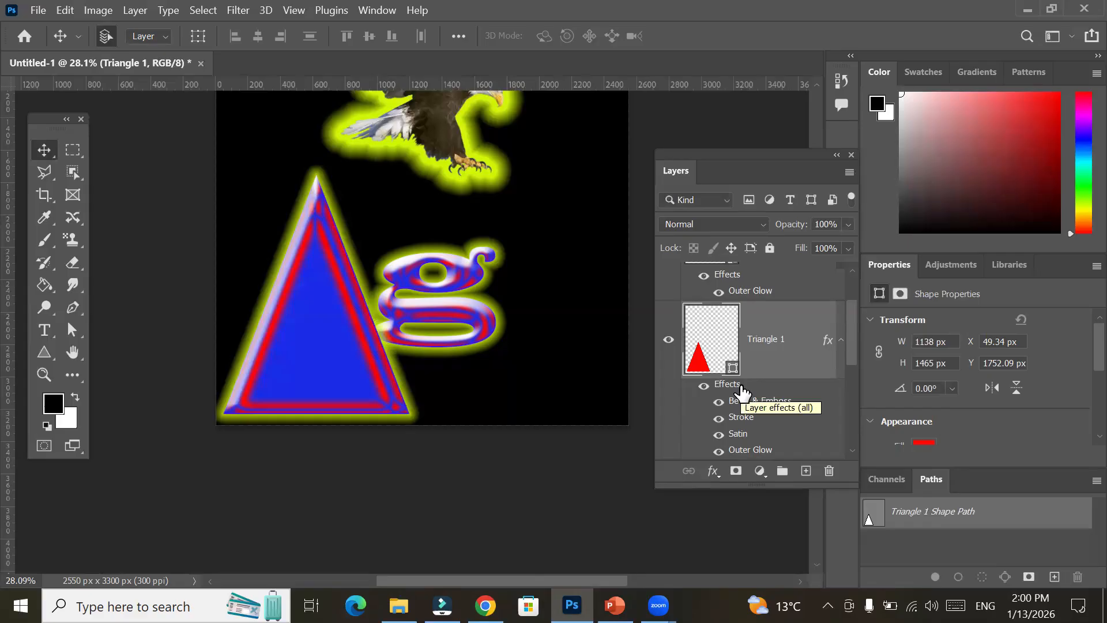
# Examine the triangle's Satin settings and the Blend If channel choices in Blending Options, and leave Layer Style without changes.
pyautogui.click(714, 471)
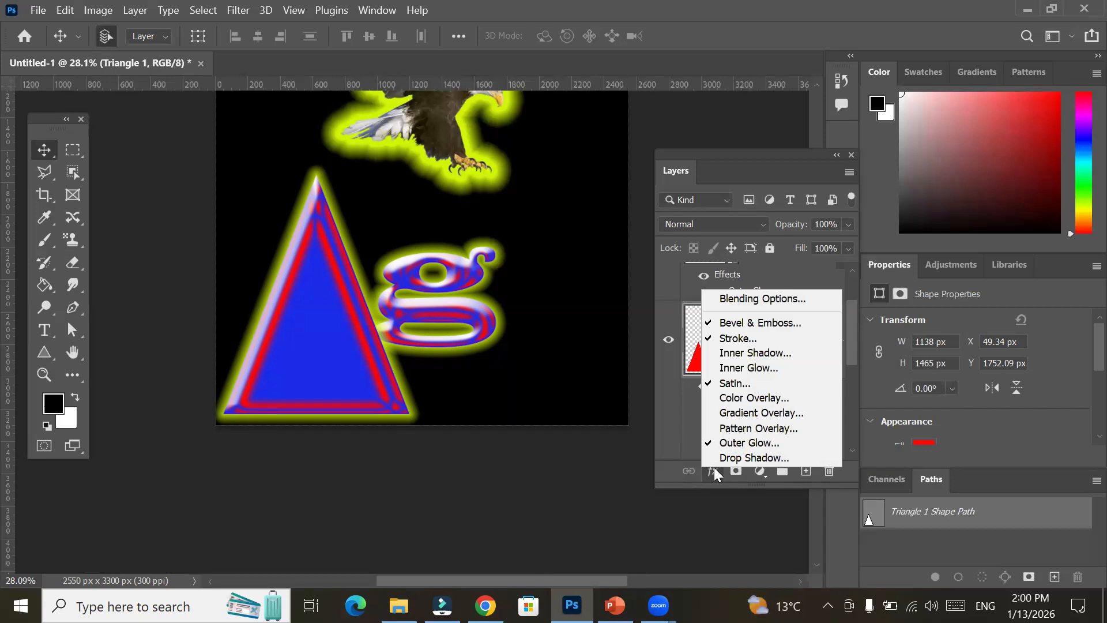
pyautogui.click(755, 299)
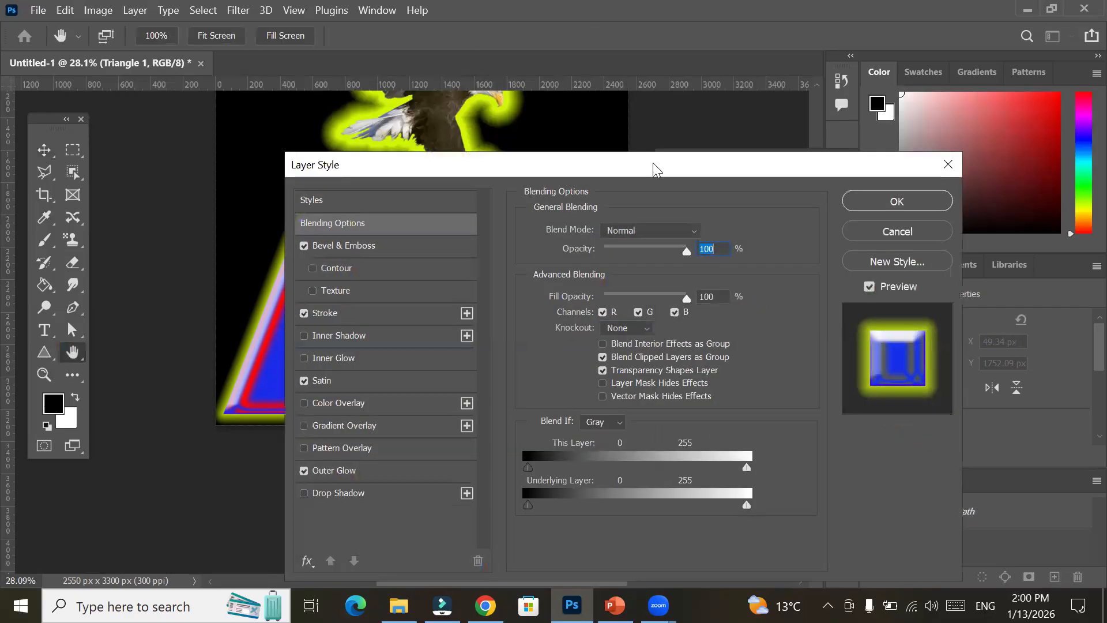
pyautogui.moveTo(653, 163); pyautogui.dragTo(617, 65)
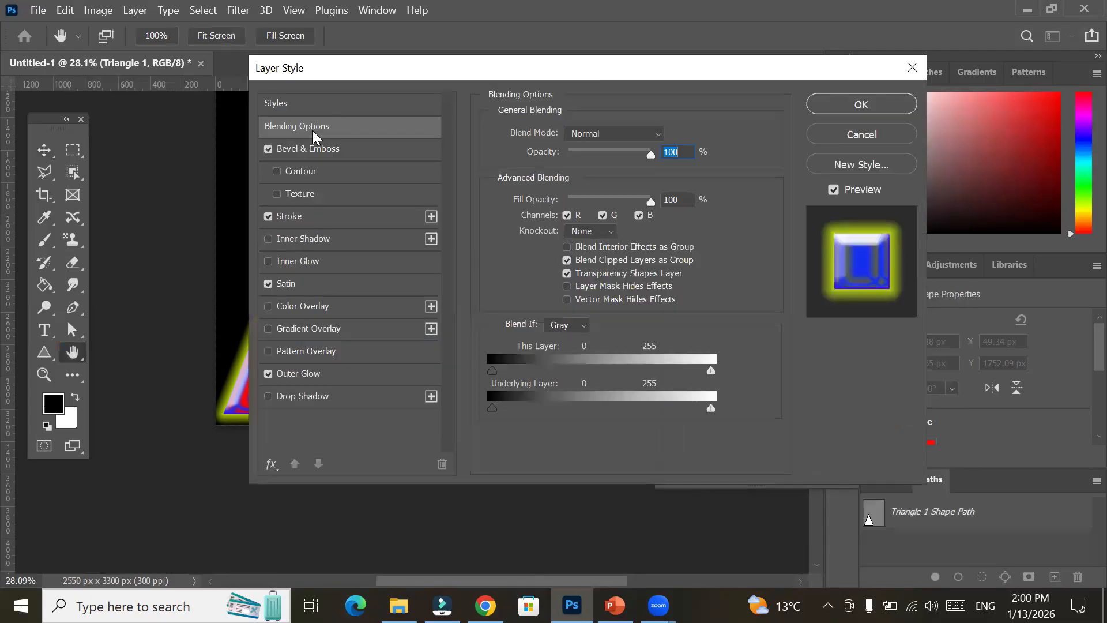
pyautogui.click(292, 285)
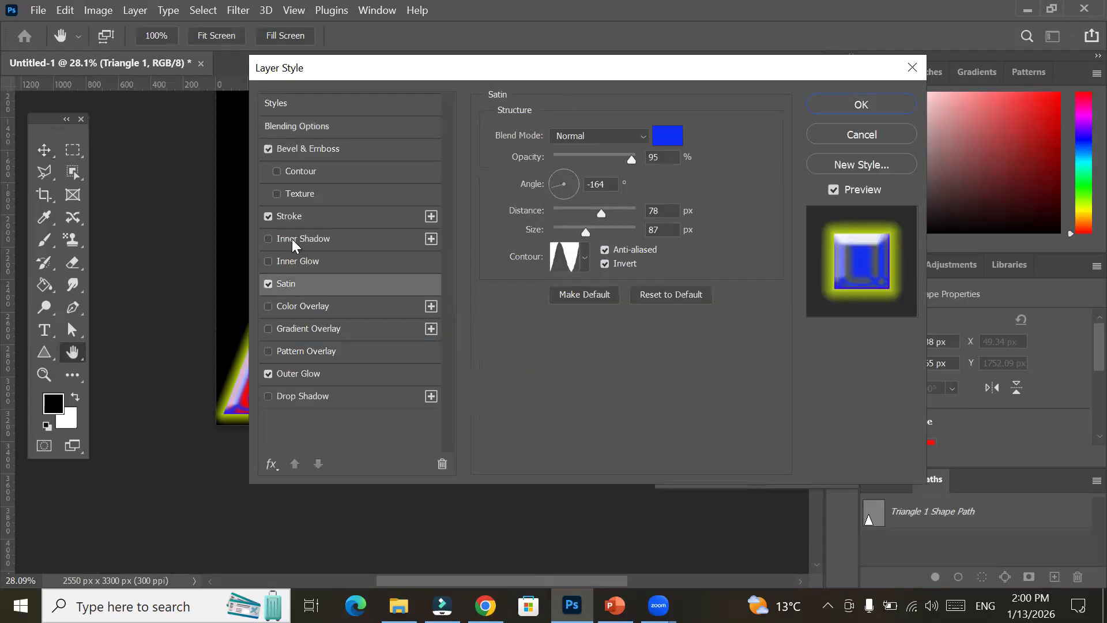
pyautogui.click(293, 126)
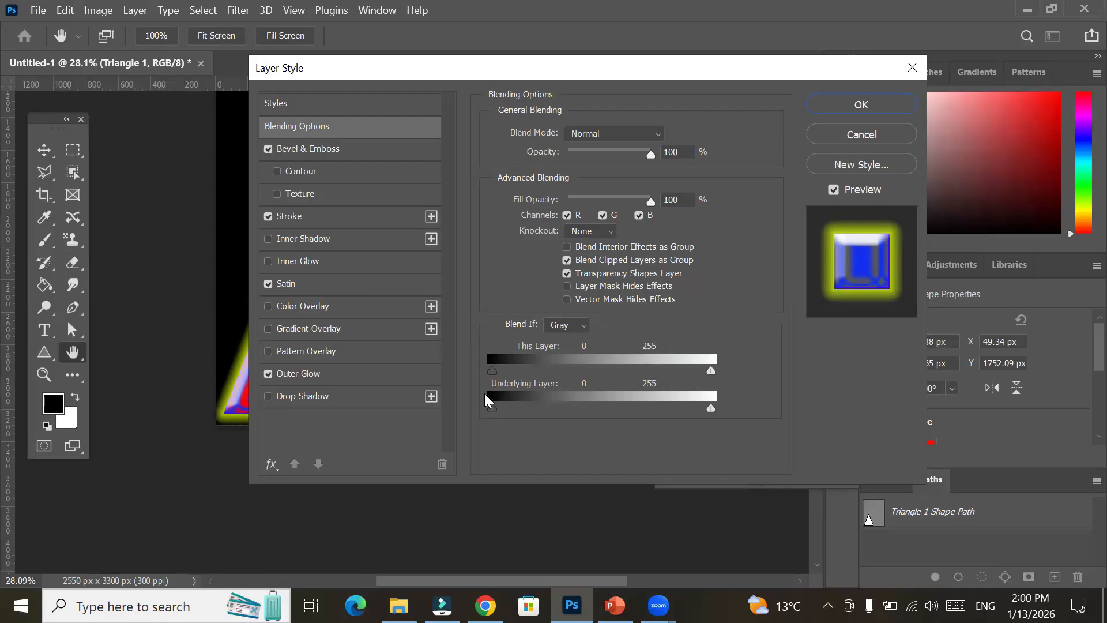
pyautogui.click(585, 329)
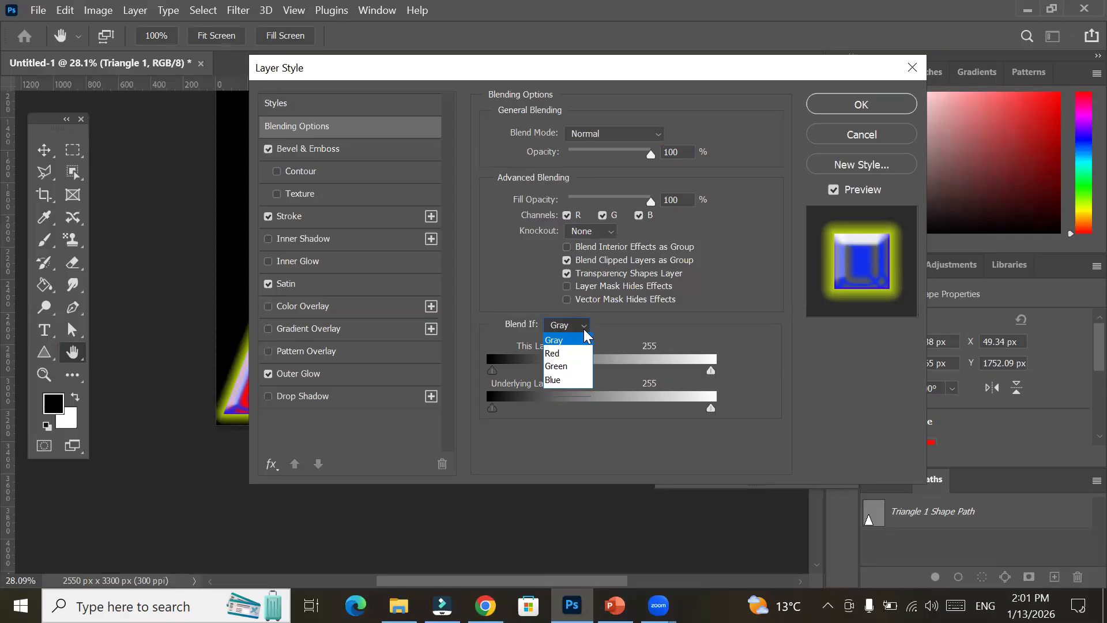
pyautogui.click(586, 335)
pyautogui.click(838, 134)
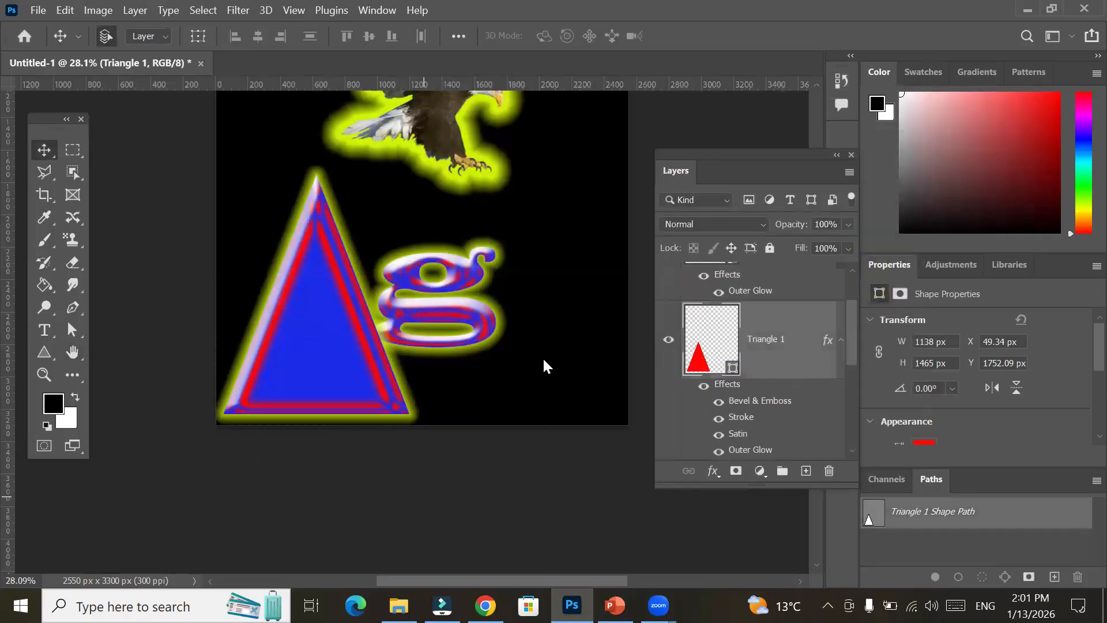
# Create a new blank document from the recent Letter preset, 8.5 x 11 in at 300 ppi.
pyautogui.scroll(-2, 542, 357)
pyautogui.scroll(-1, 543, 356)
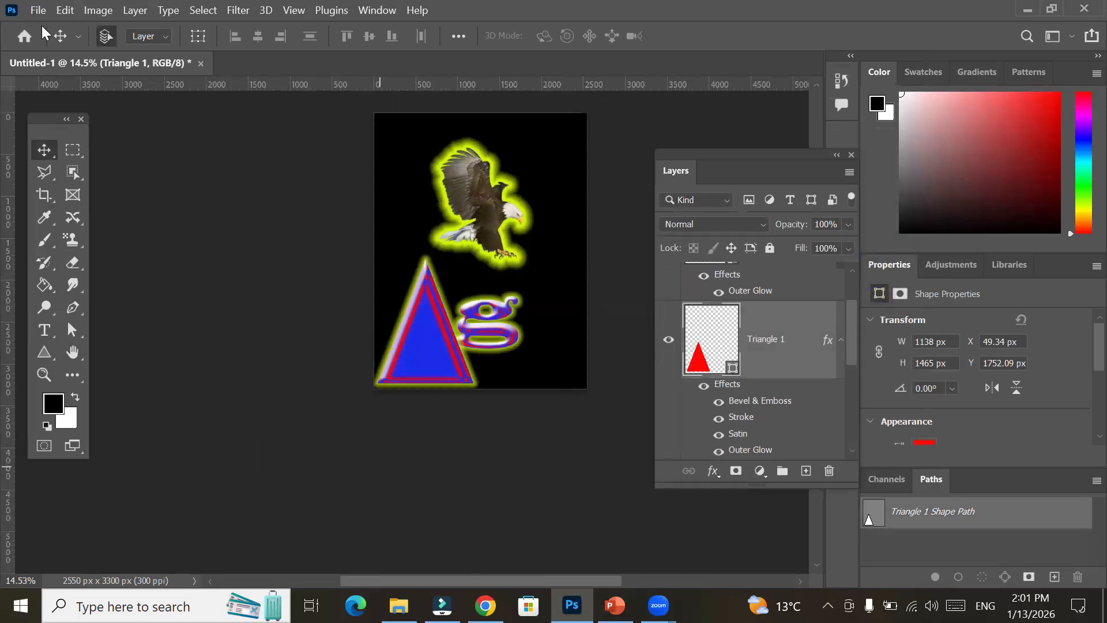
pyautogui.hotkey('ctrl', 'n')
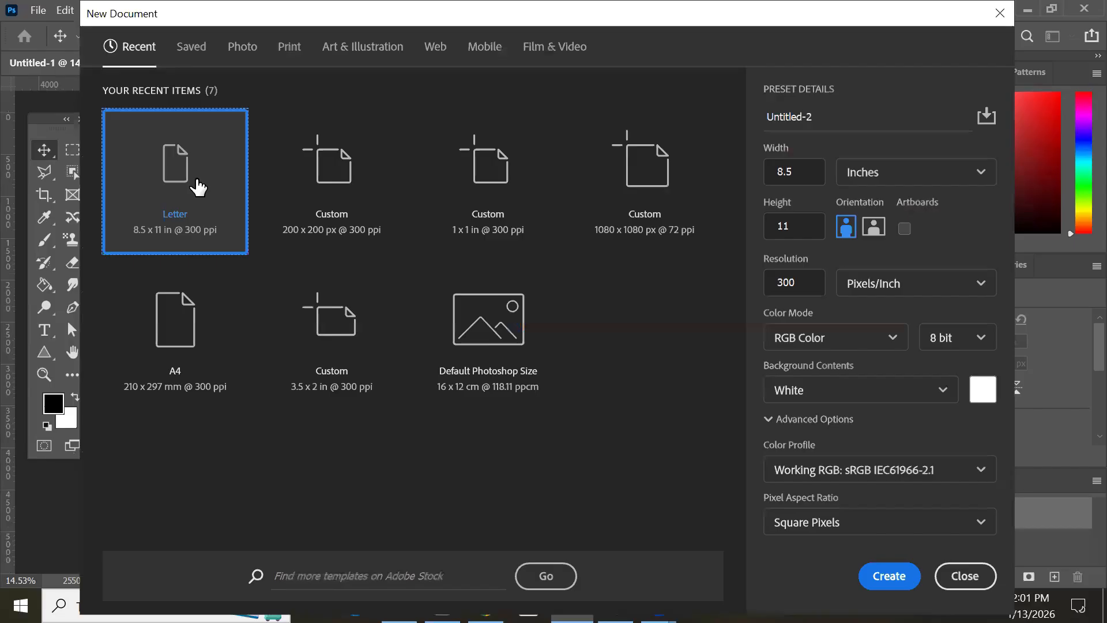
pyautogui.doubleClick(198, 187)
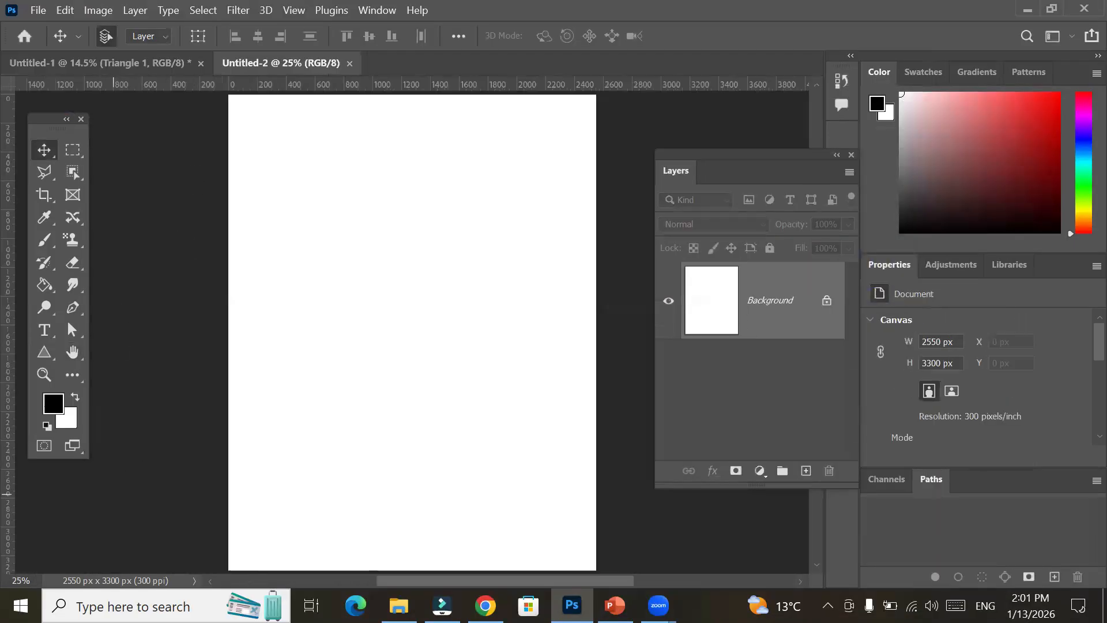
# Place the seaside photo with the green headland from the Images > BlueSKY folder as an embedded image in the Letter document.
pyautogui.click(399, 606)
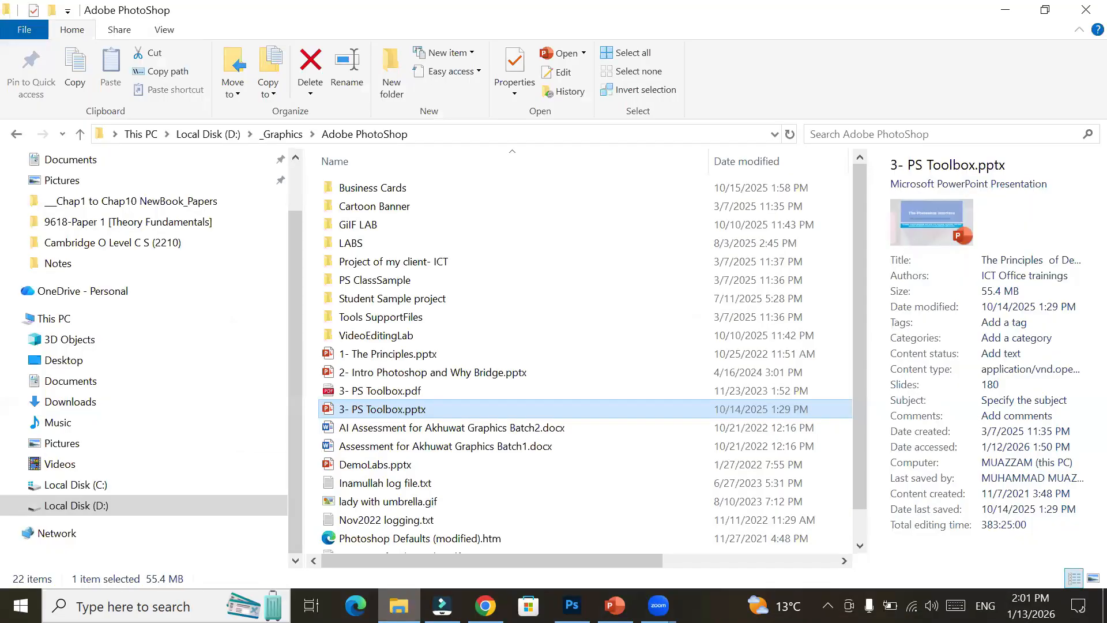
pyautogui.hotkey('alt', 'Tab')
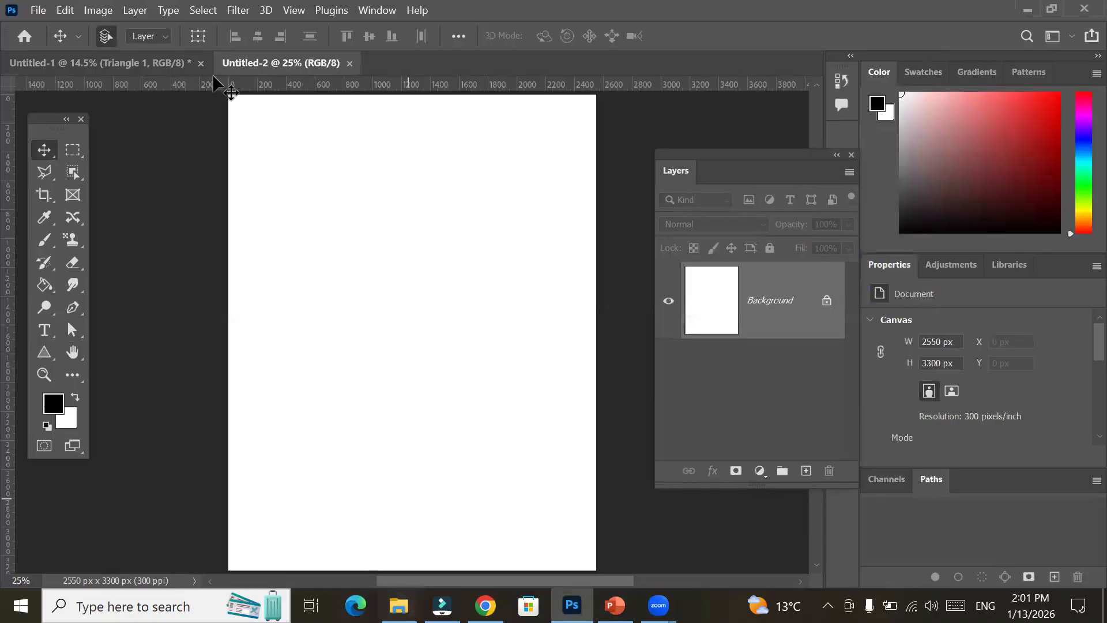
pyautogui.click(32, 9)
pyautogui.moveTo(149, 282)
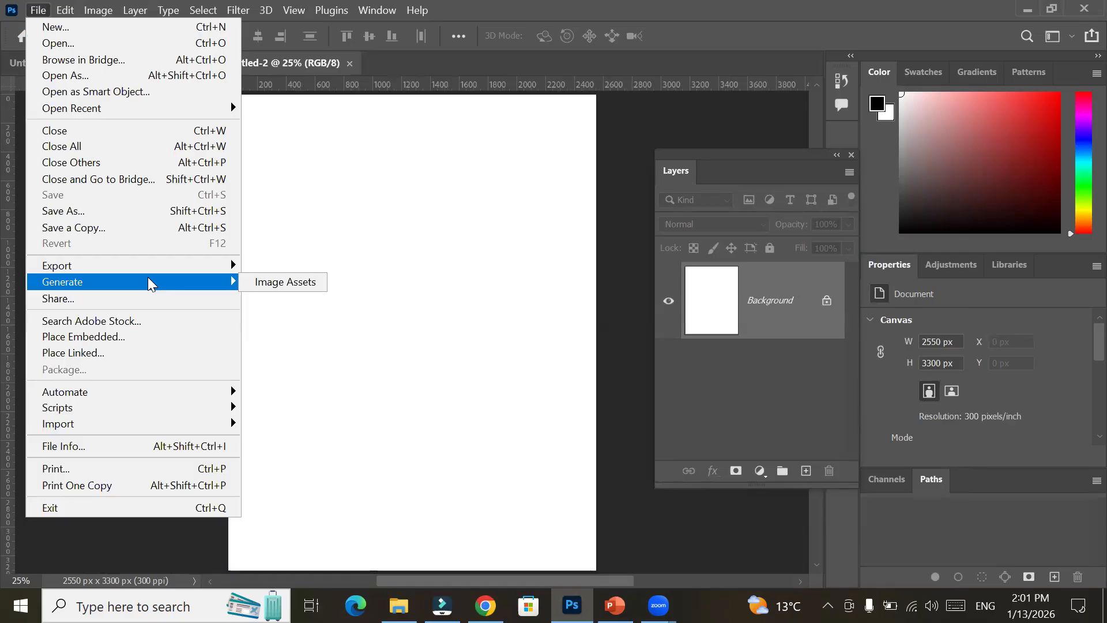
pyautogui.click(160, 337)
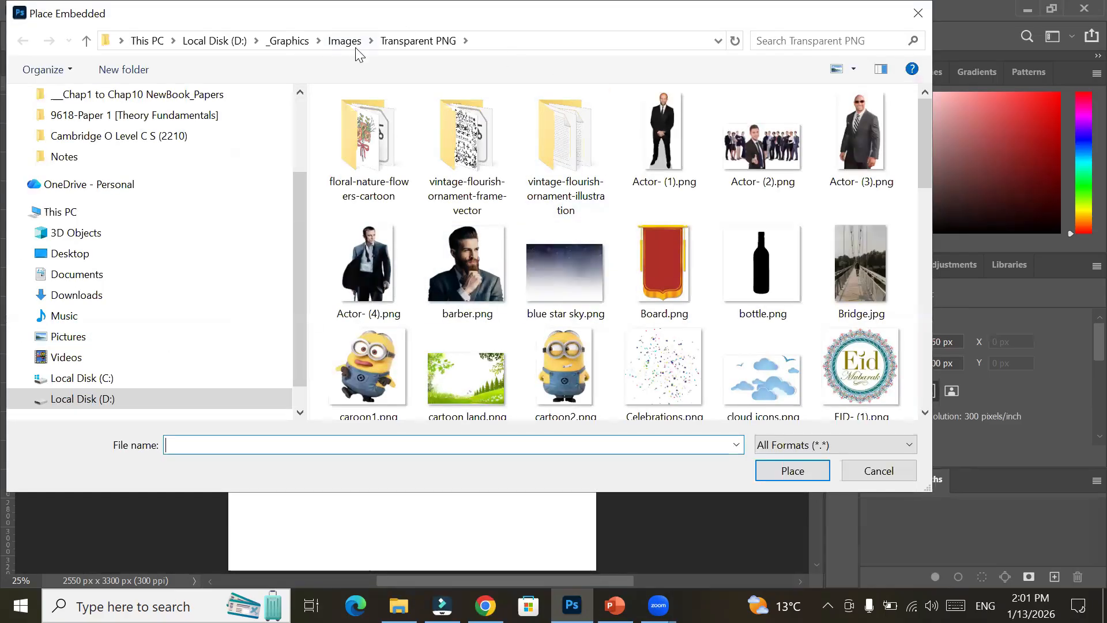
pyautogui.click(356, 47)
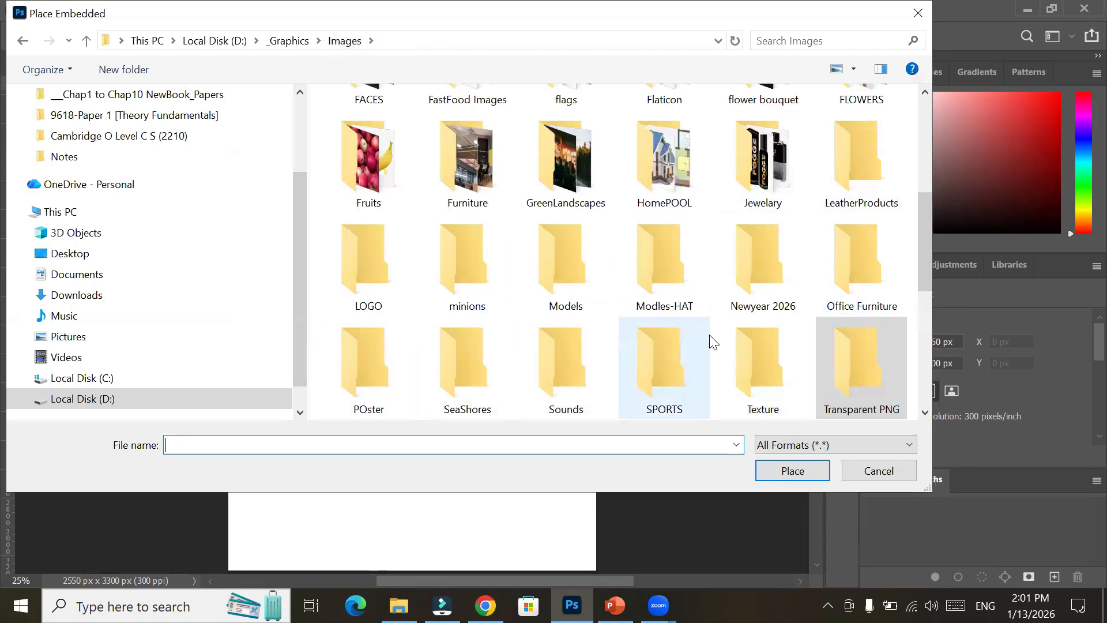
pyautogui.click(741, 334)
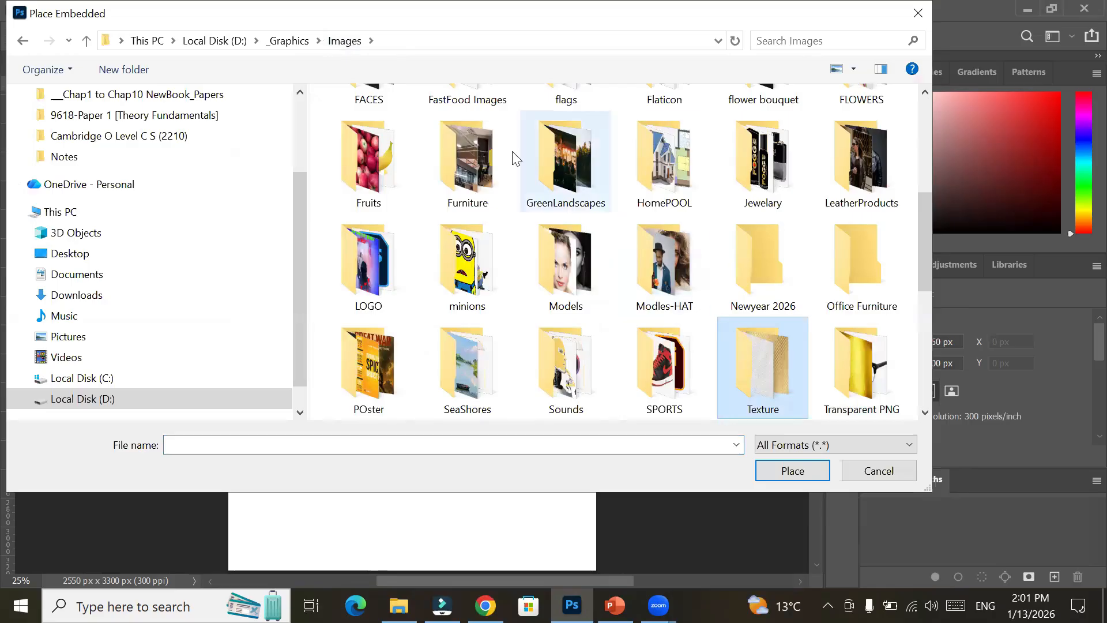
pyautogui.scroll(5, 369, 167)
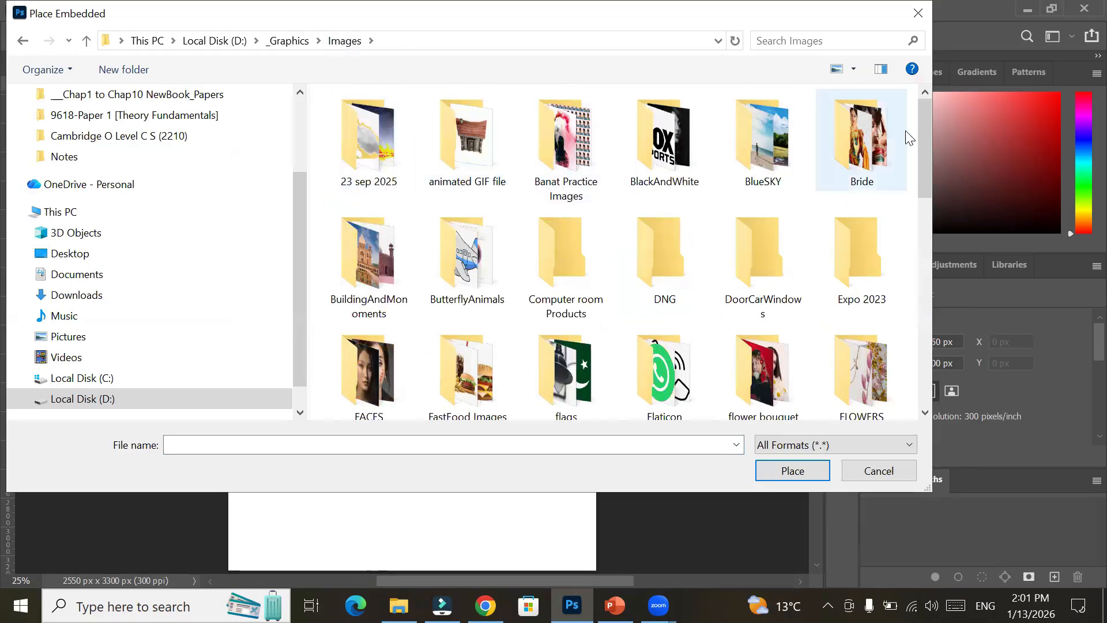
pyautogui.doubleClick(791, 144)
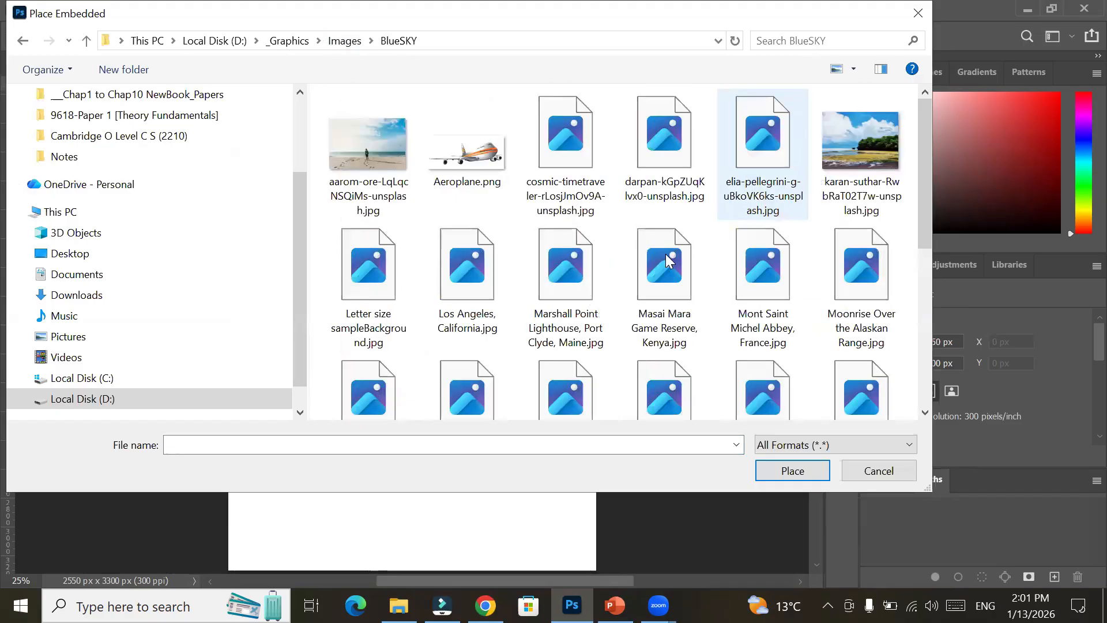
pyautogui.click(855, 142)
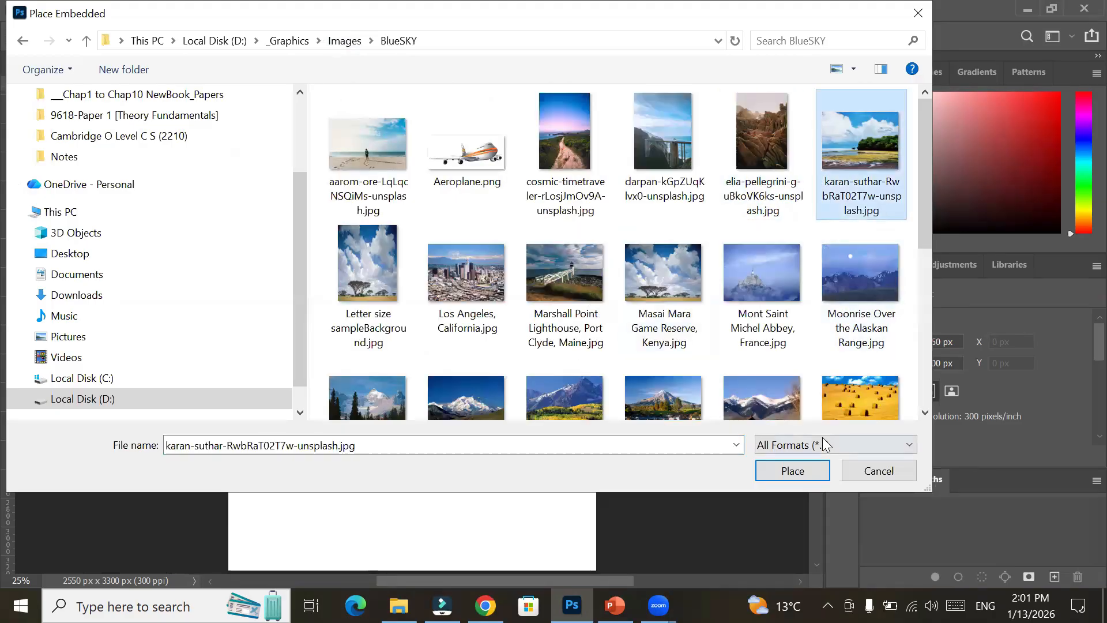
pyautogui.click(791, 469)
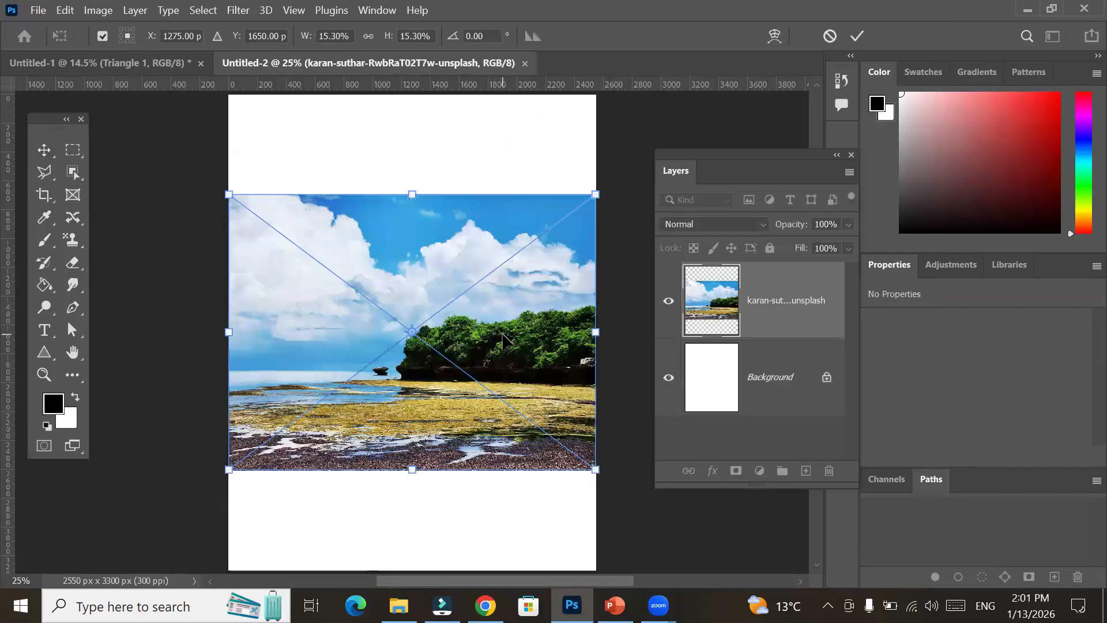
# Stretch the placed seaside photo vertically to the page's lower and upper edges, about 26.40% height, and commit the transform.
pyautogui.moveTo(408, 469); pyautogui.dragTo(401, 572)
pyautogui.moveTo(413, 192); pyautogui.dragTo(413, 95)
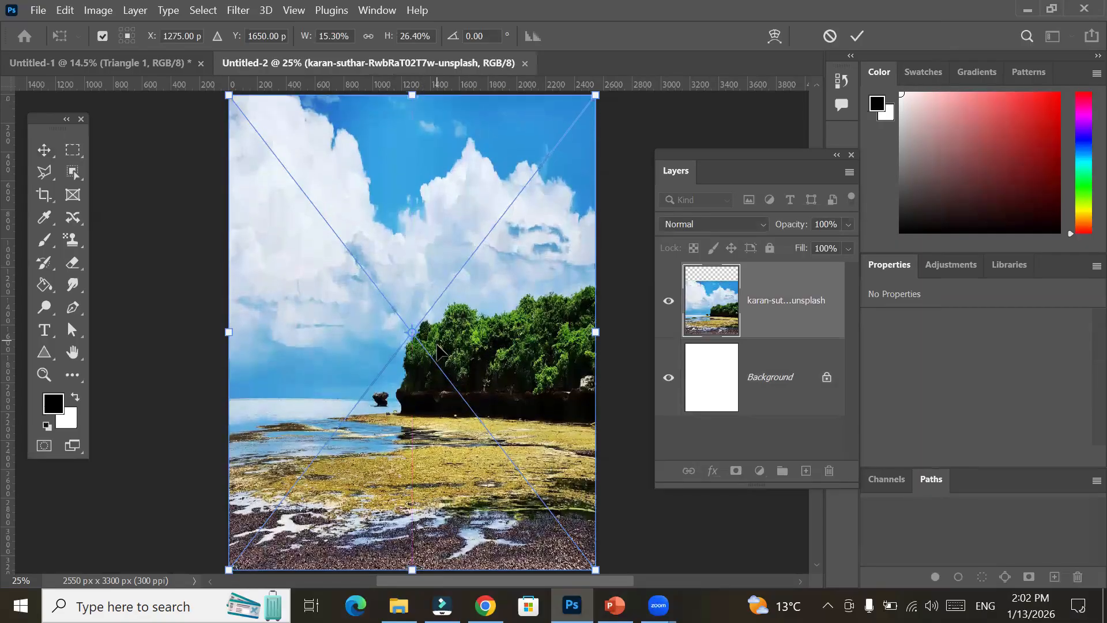
pyautogui.click(857, 35)
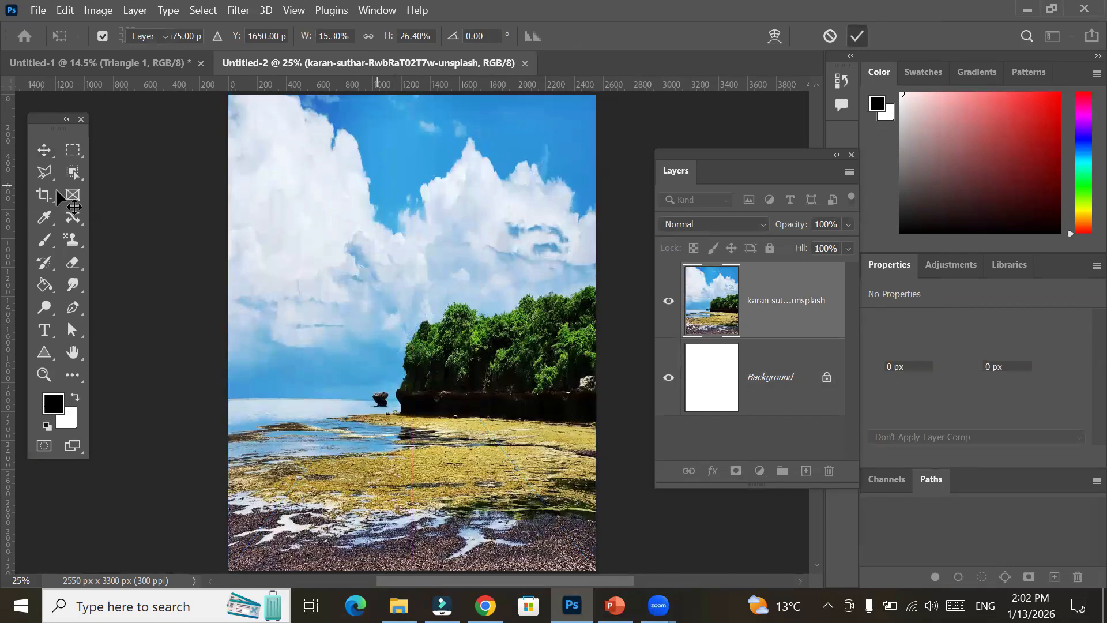
# Place Aeroplane.png from the BlueSKY folder as an embedded image above the seaside photo.
pyautogui.click(38, 10)
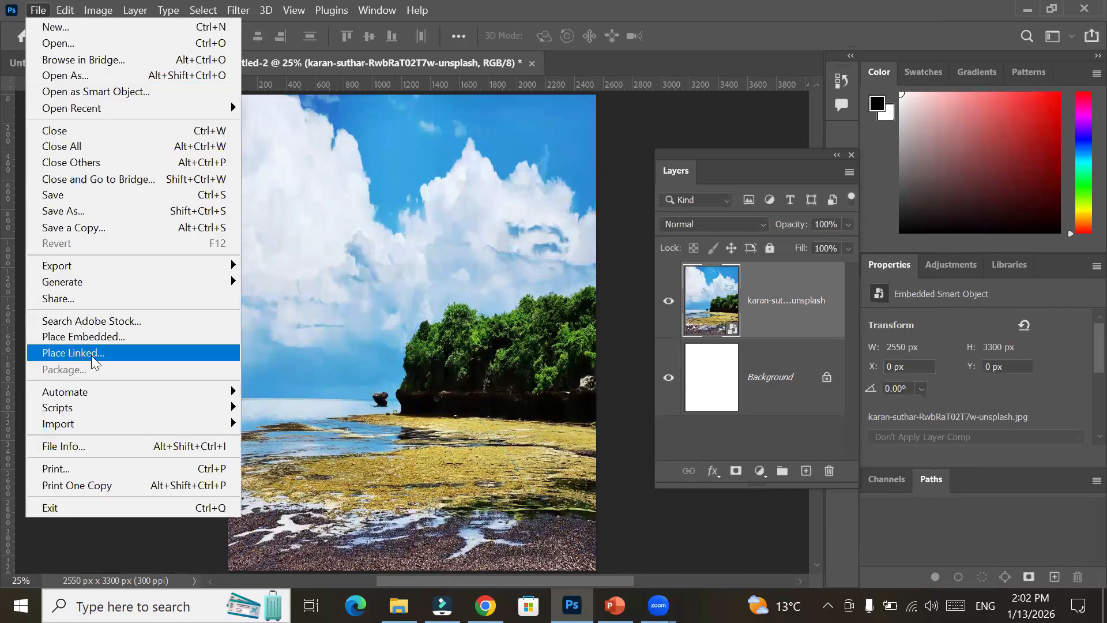
pyautogui.click(99, 339)
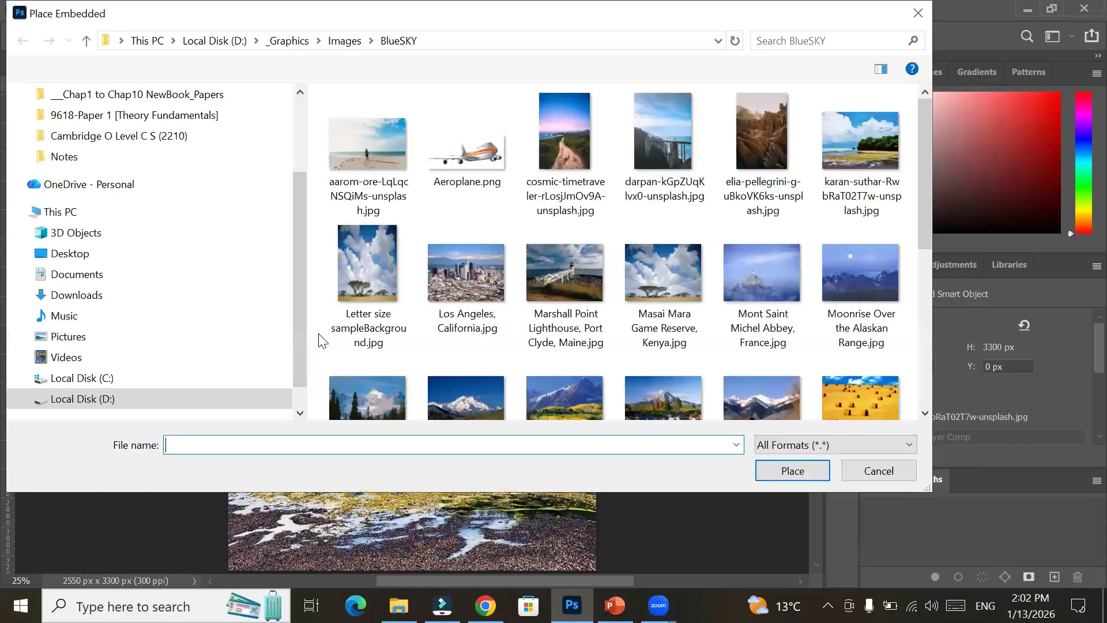
pyautogui.click(478, 148)
pyautogui.click(784, 468)
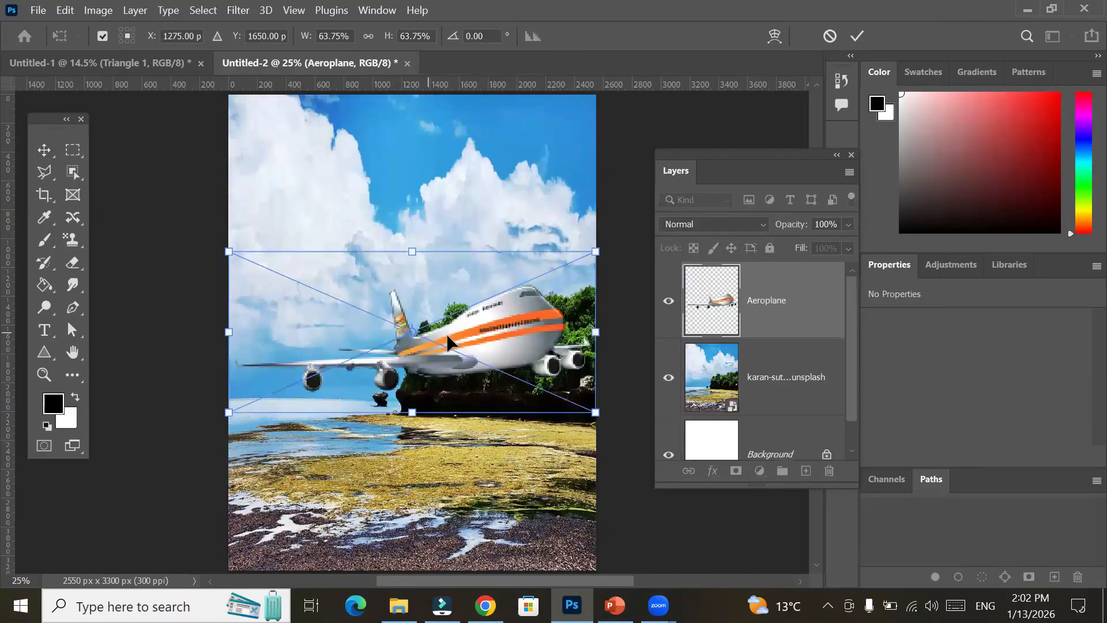
# Scale the aeroplane to about 27% and position it over the clouds at about X 1440 px, Y 462 px, committing the placement.
pyautogui.moveTo(462, 327); pyautogui.dragTo(357, 178)
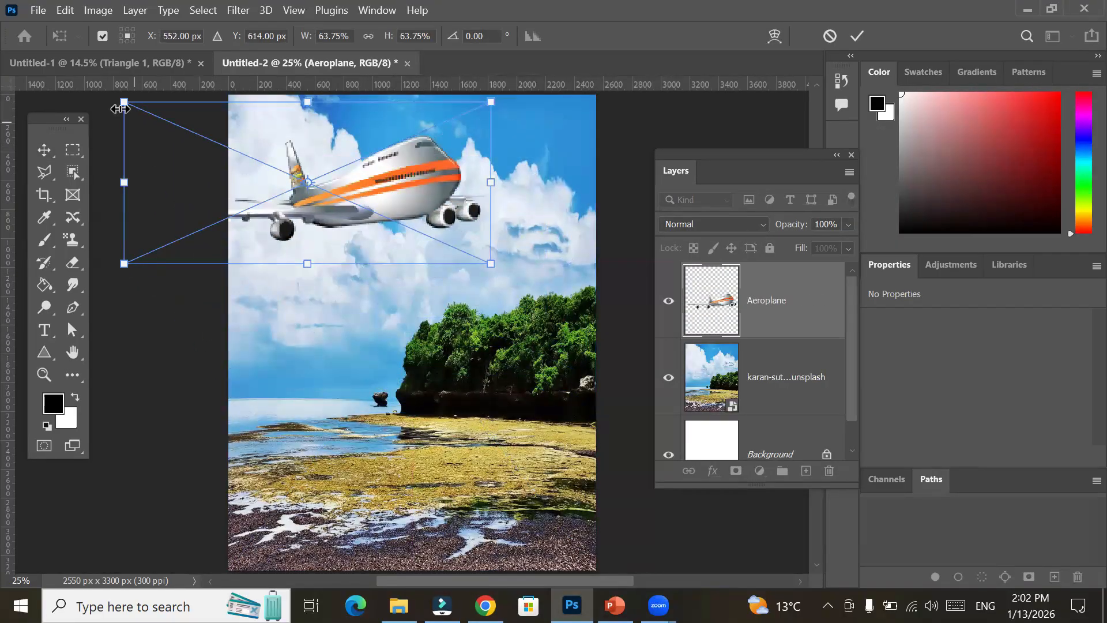
pyautogui.moveTo(120, 108); pyautogui.dragTo(325, 196)
pyautogui.moveTo(441, 233); pyautogui.dragTo(449, 169)
pyautogui.scroll(1, 535, 154)
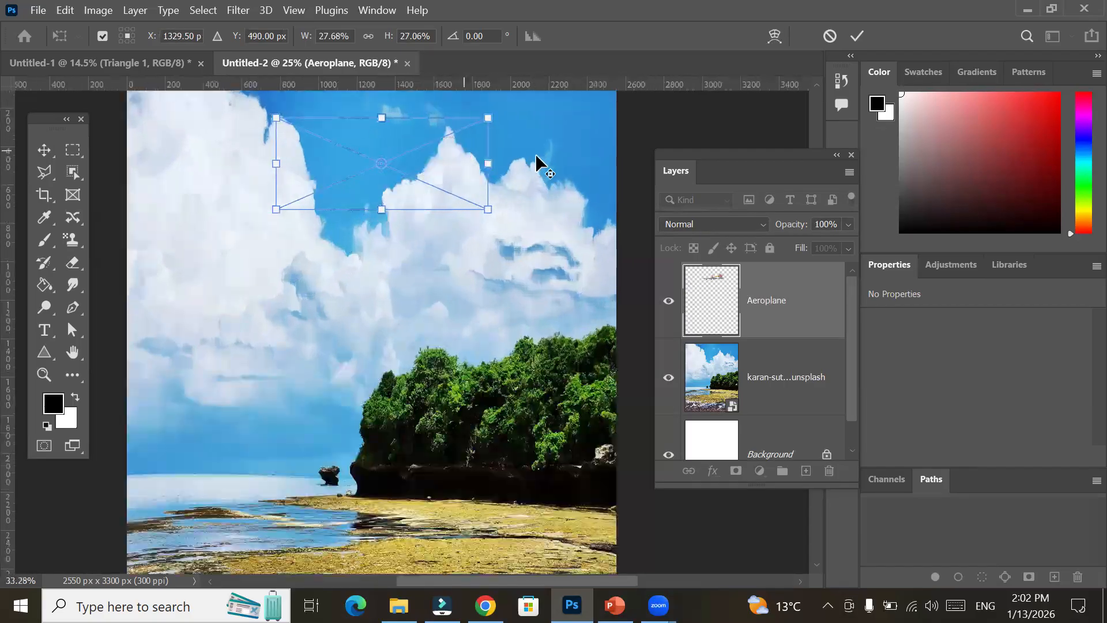
pyautogui.scroll(3, 497, 136)
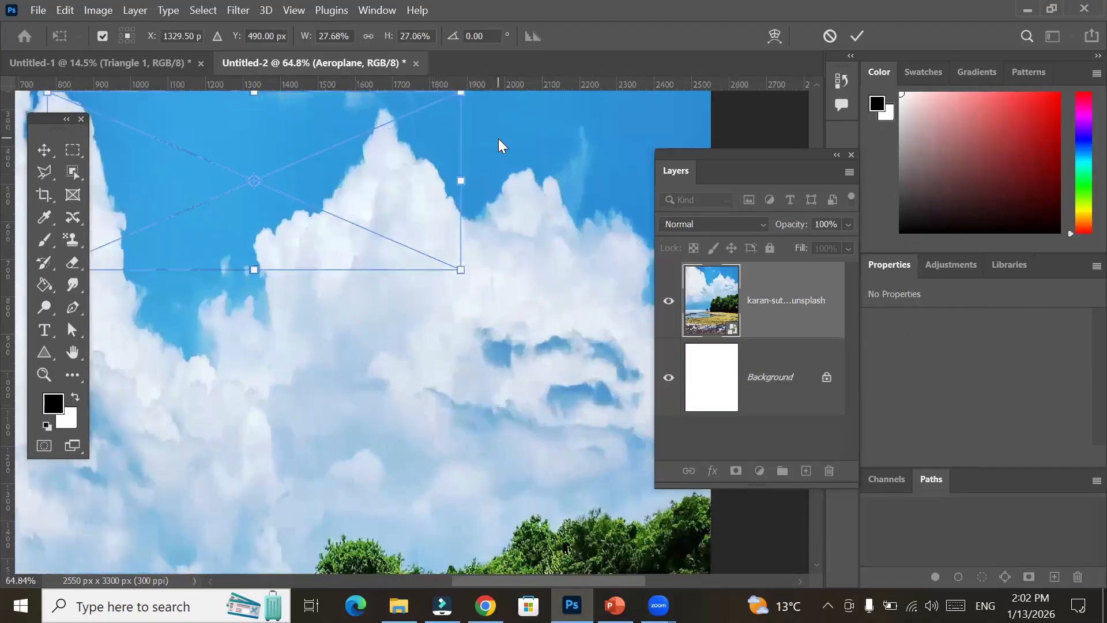
pyautogui.moveTo(335, 179); pyautogui.dragTo(329, 173)
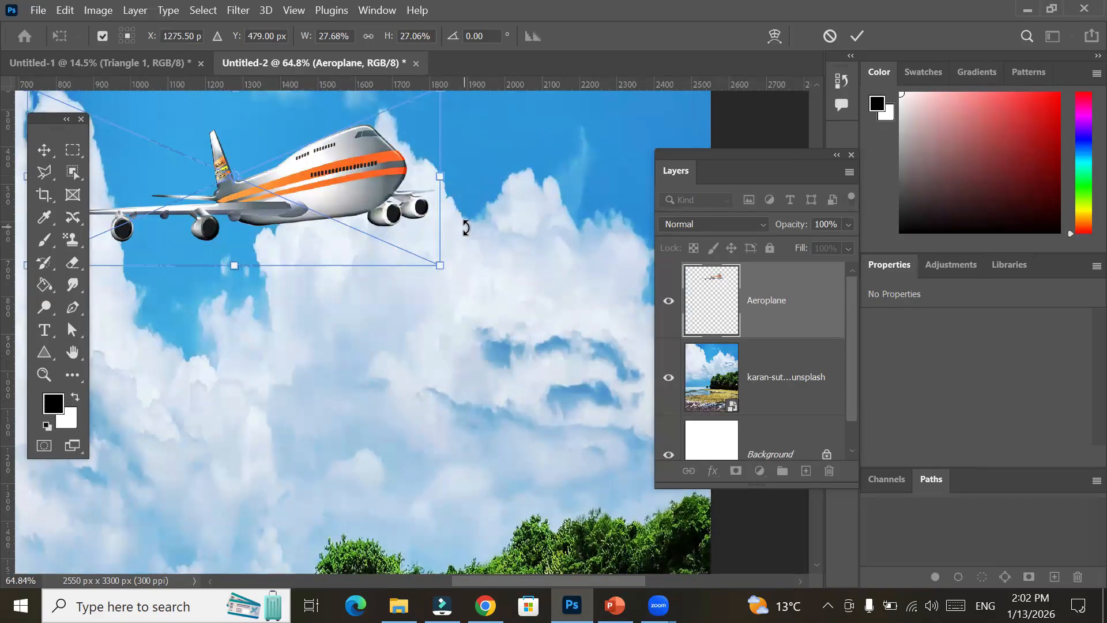
pyautogui.moveTo(351, 181); pyautogui.dragTo(413, 175)
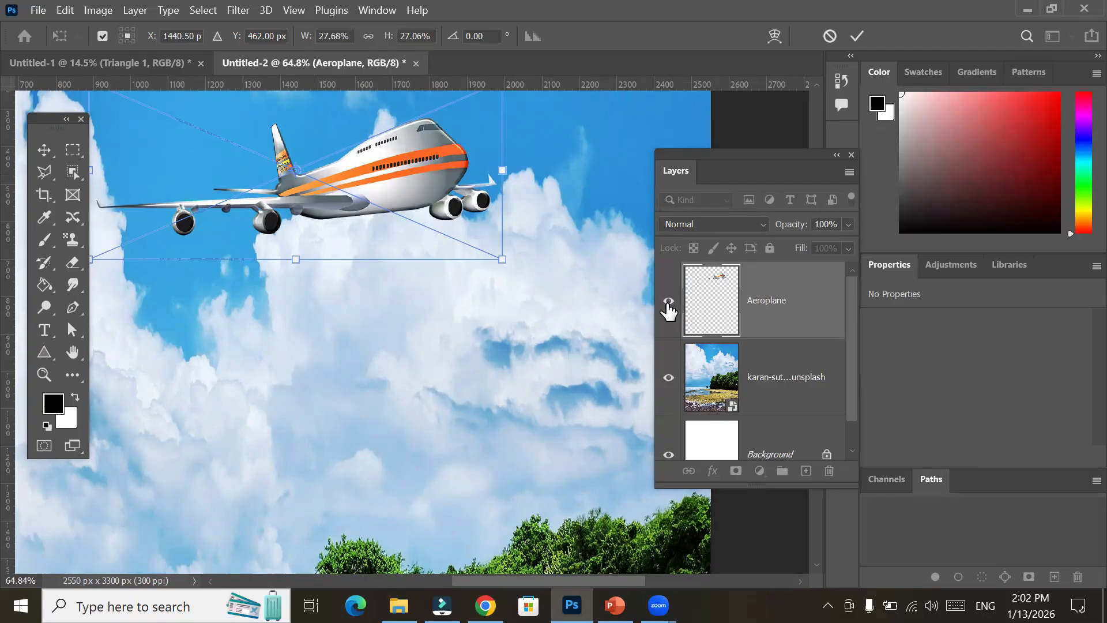
pyautogui.click(669, 301)
pyautogui.click(669, 301)
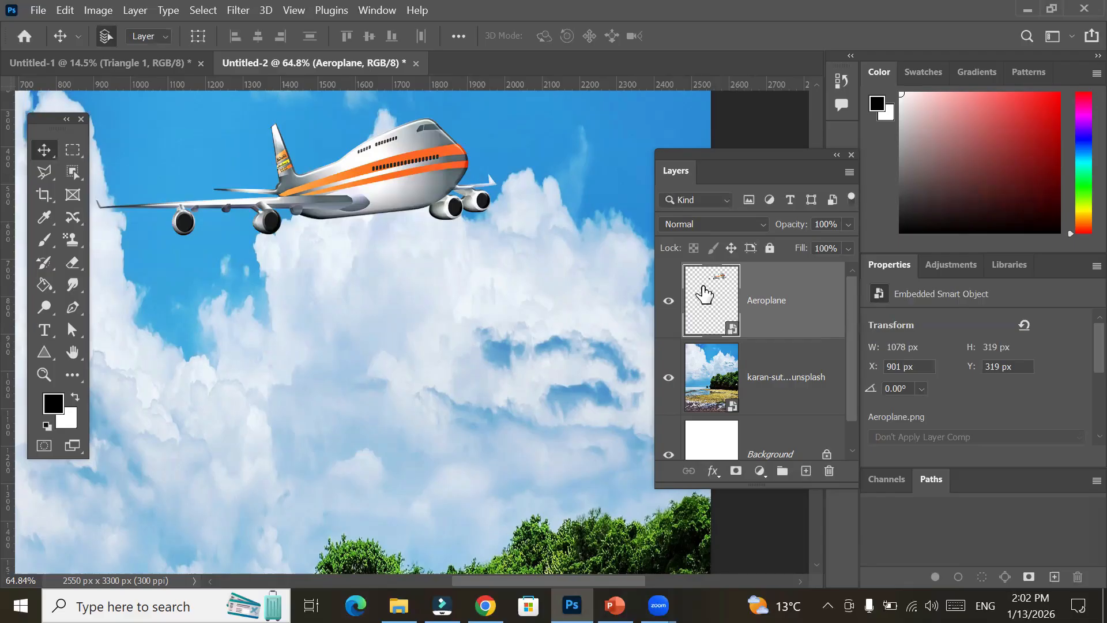
# Try blending the aeroplane behind the clouds with the Blend If Underlying Layer white value at 165, and undo the applied blending.
pyautogui.click(713, 471)
pyautogui.click(742, 307)
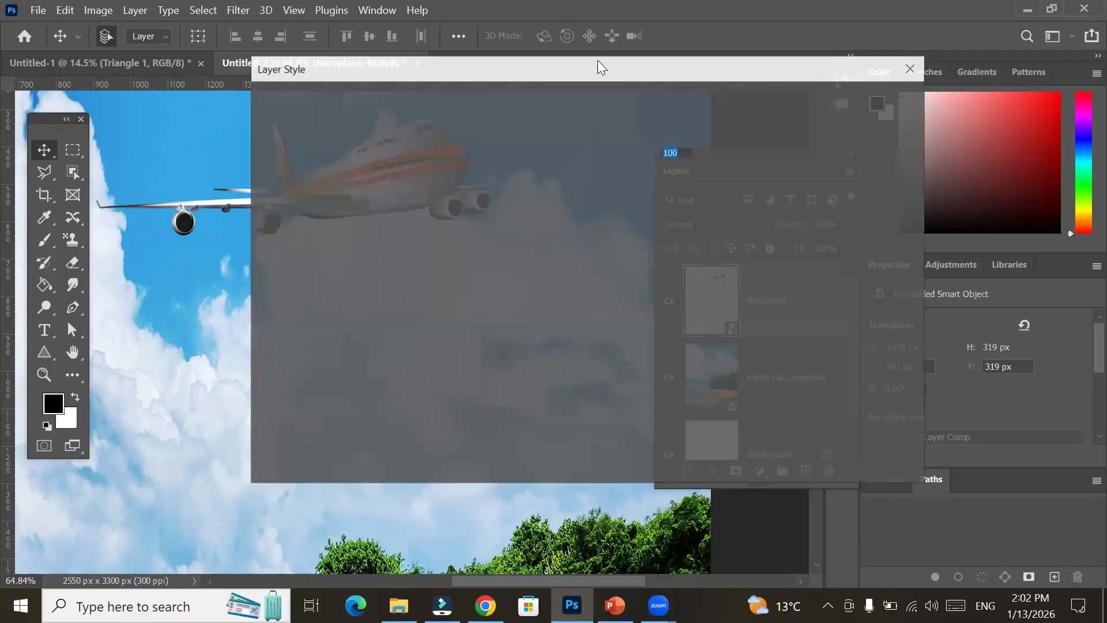
pyautogui.moveTo(598, 68); pyautogui.dragTo(492, 276)
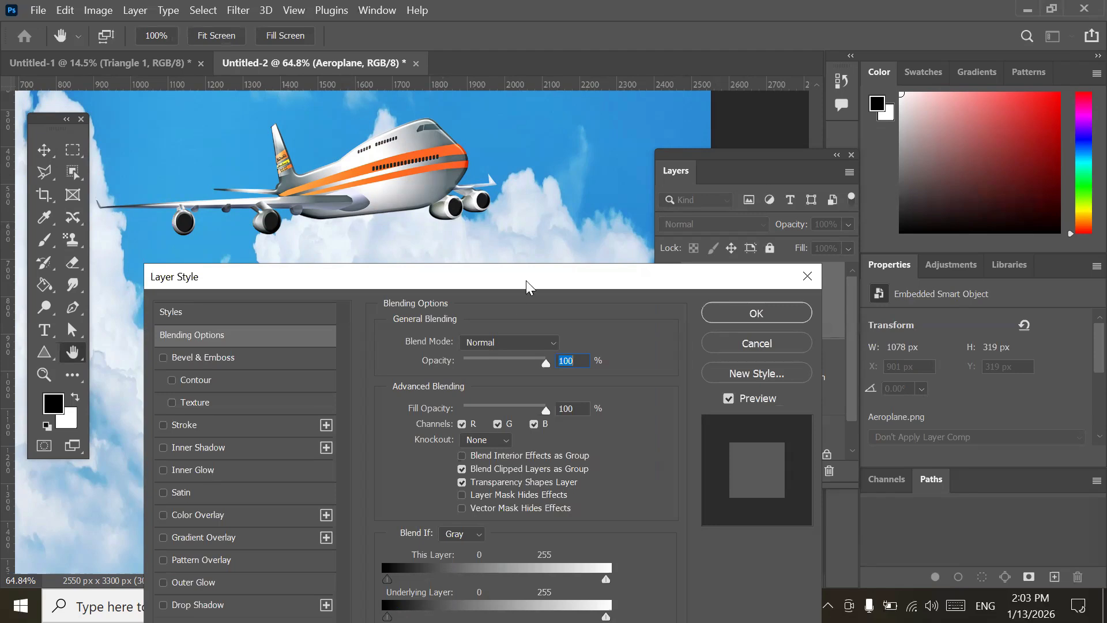
pyautogui.moveTo(527, 281); pyautogui.dragTo(862, 50)
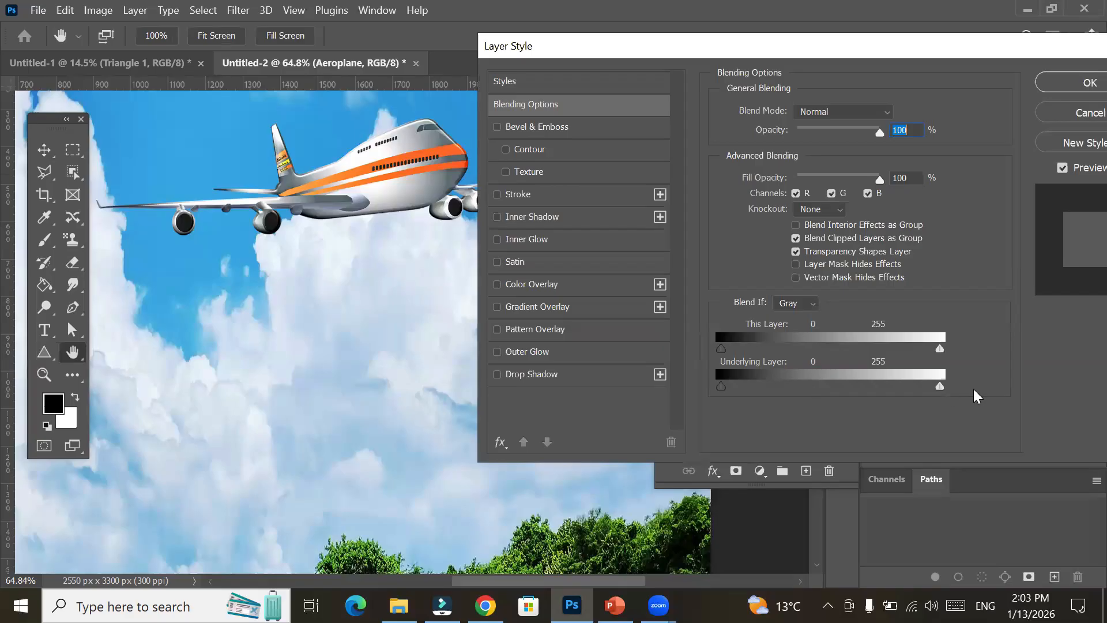
pyautogui.moveTo(940, 389); pyautogui.dragTo(918, 388)
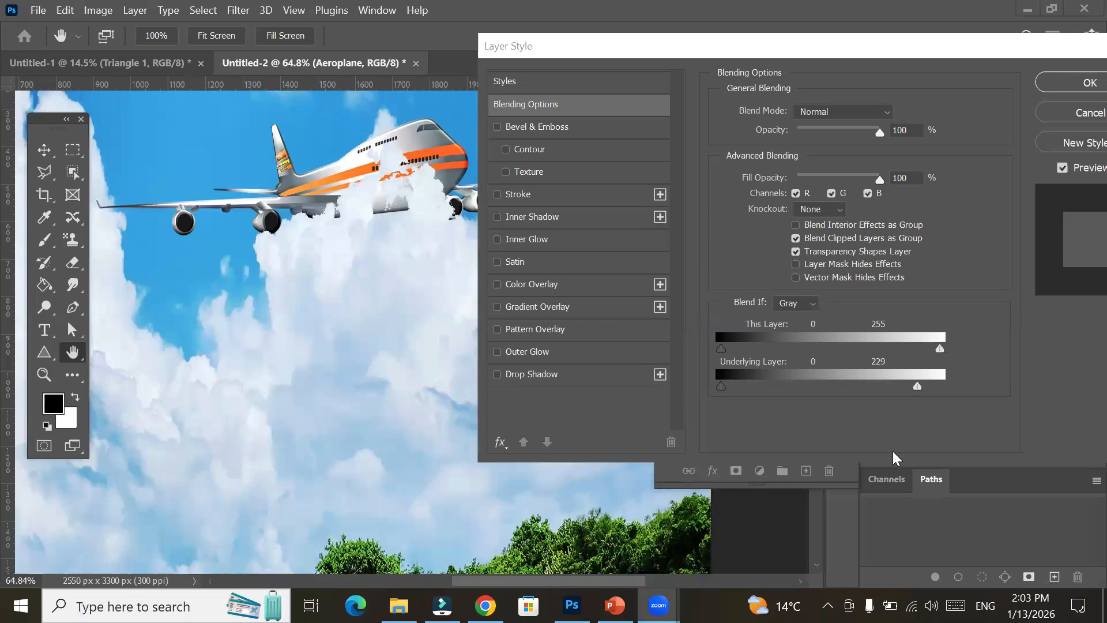
pyautogui.click(915, 386)
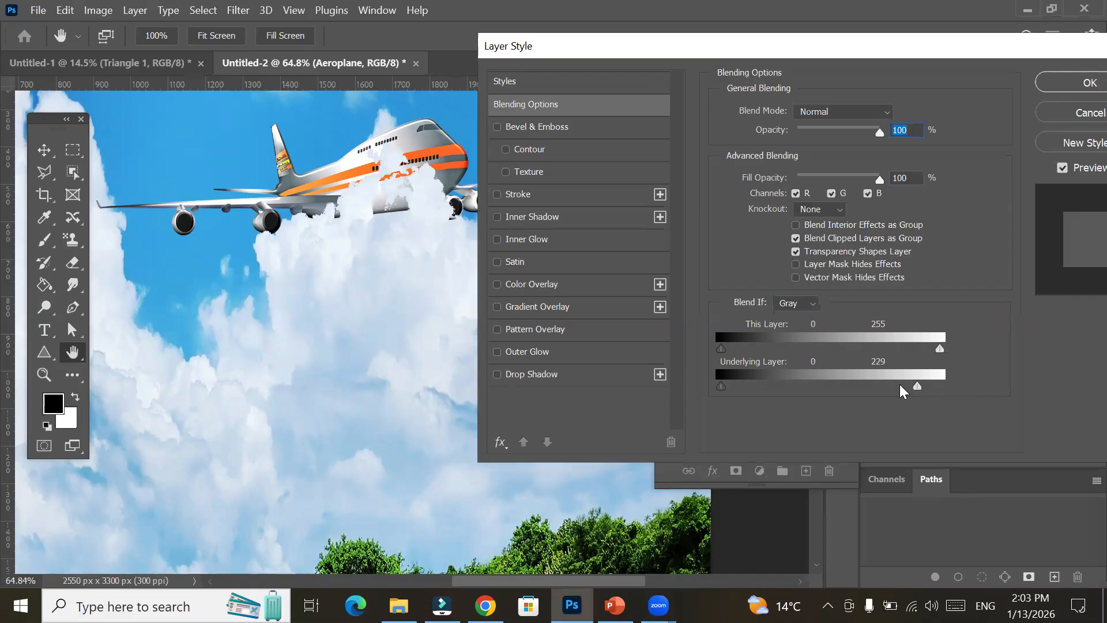
pyautogui.moveTo(916, 384); pyautogui.dragTo(863, 388)
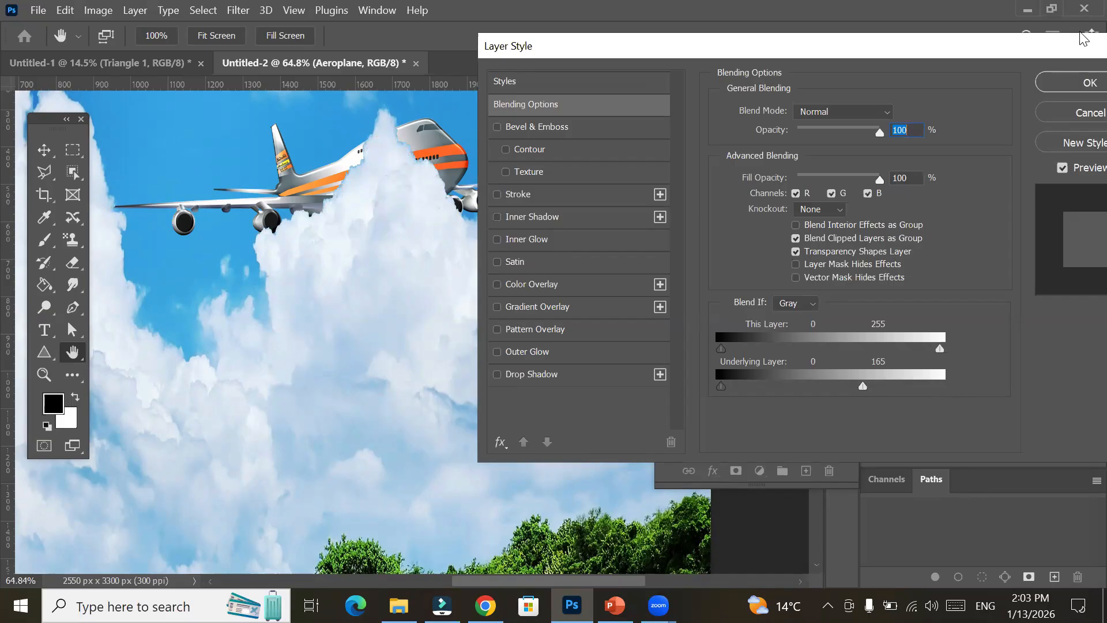
pyautogui.click(1085, 82)
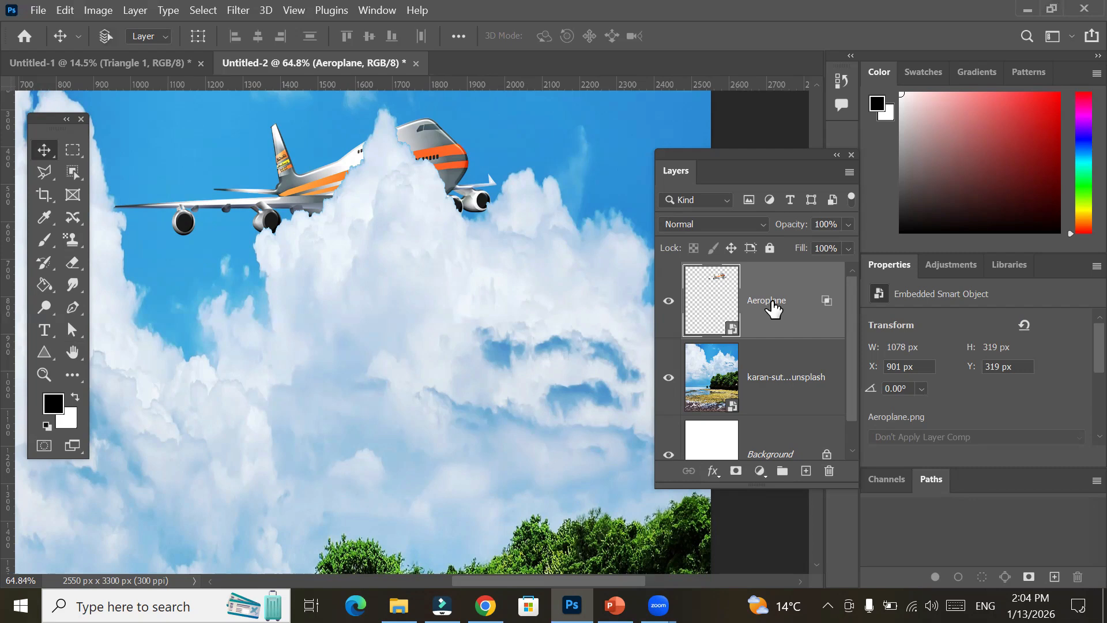
pyautogui.hotkey('ctrl', 'z')
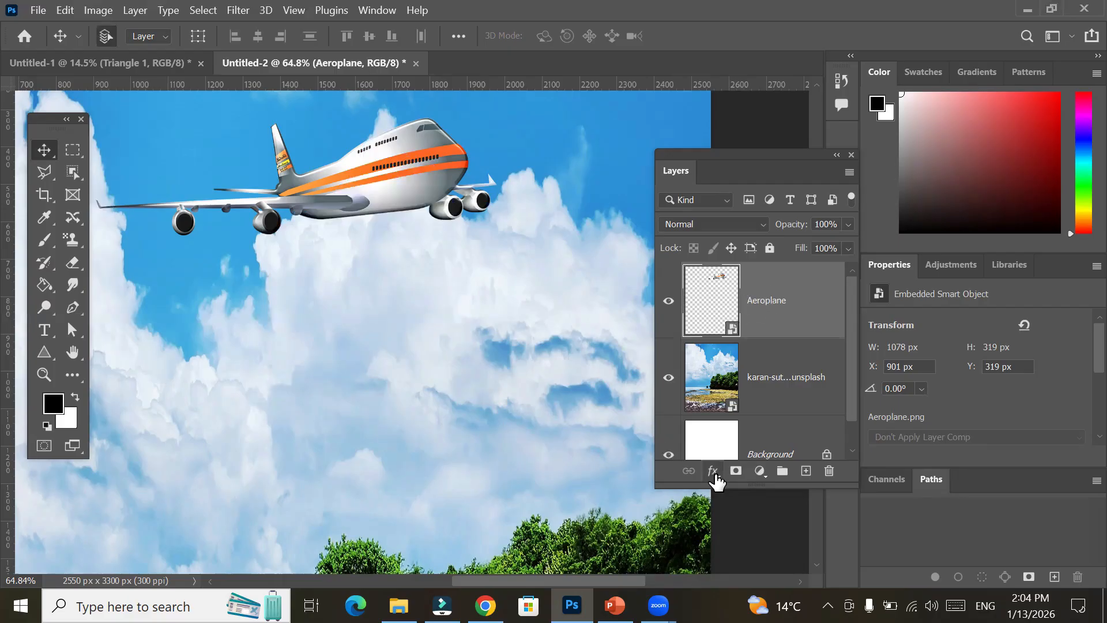
# Reopen the Aeroplane layer's Blending Options and move the Layer Style dialog clear of the aeroplane.
pyautogui.click(713, 471)
pyautogui.click(766, 308)
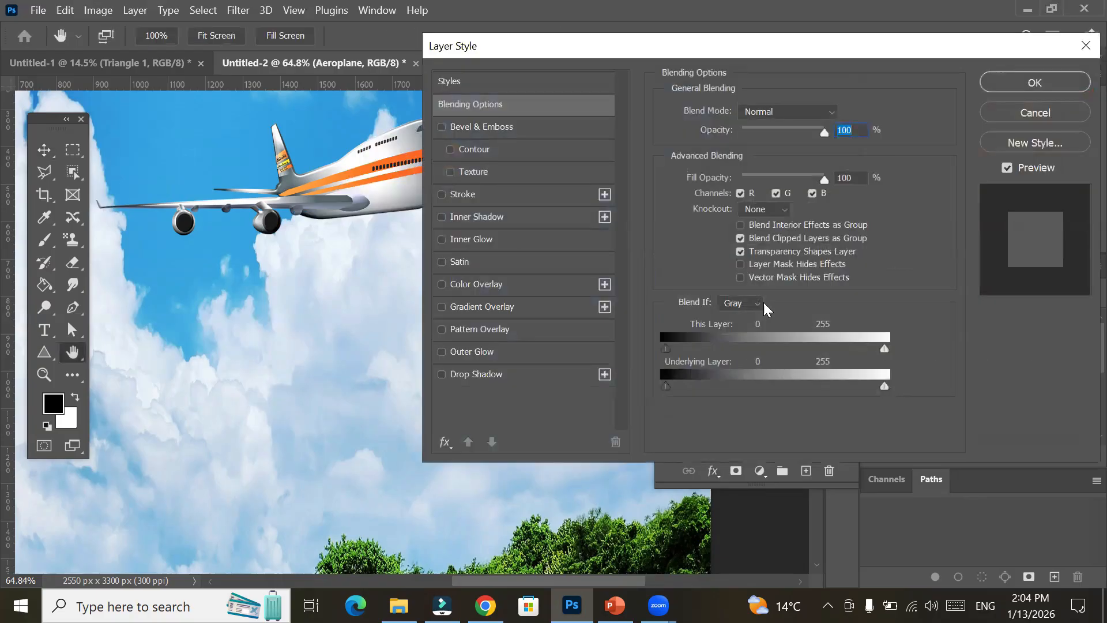
pyautogui.moveTo(675, 50); pyautogui.dragTo(784, 132)
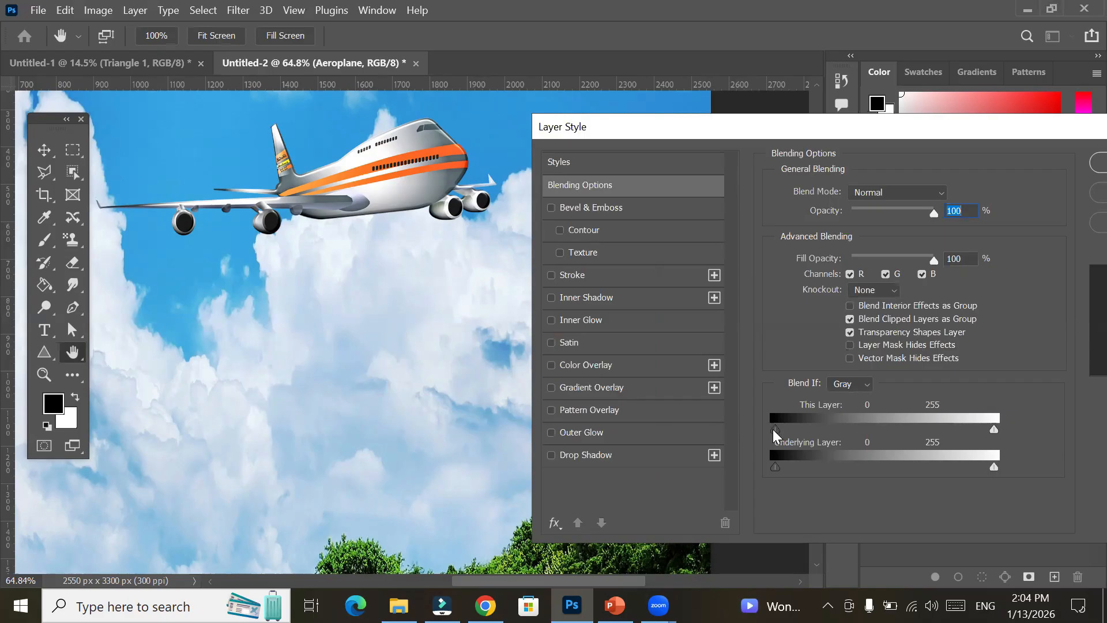
# Try raising the Blend If Underlying Layer black value to 138, and return it to 0.
pyautogui.moveTo(776, 467); pyautogui.dragTo(822, 465)
pyautogui.moveTo(874, 462); pyautogui.dragTo(894, 462)
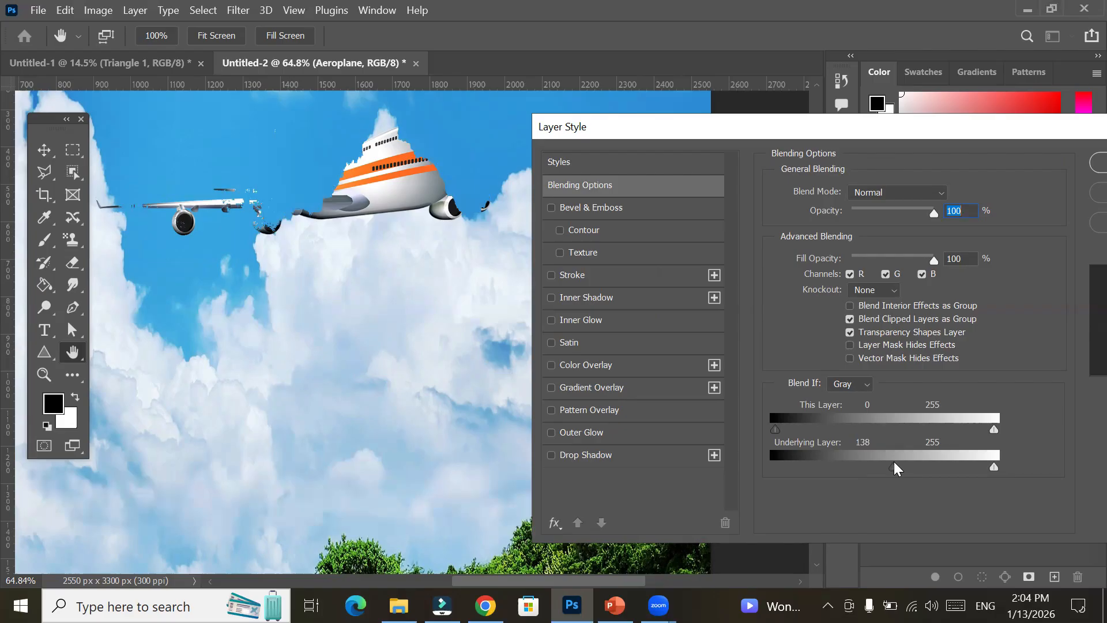
pyautogui.moveTo(895, 463); pyautogui.dragTo(733, 444)
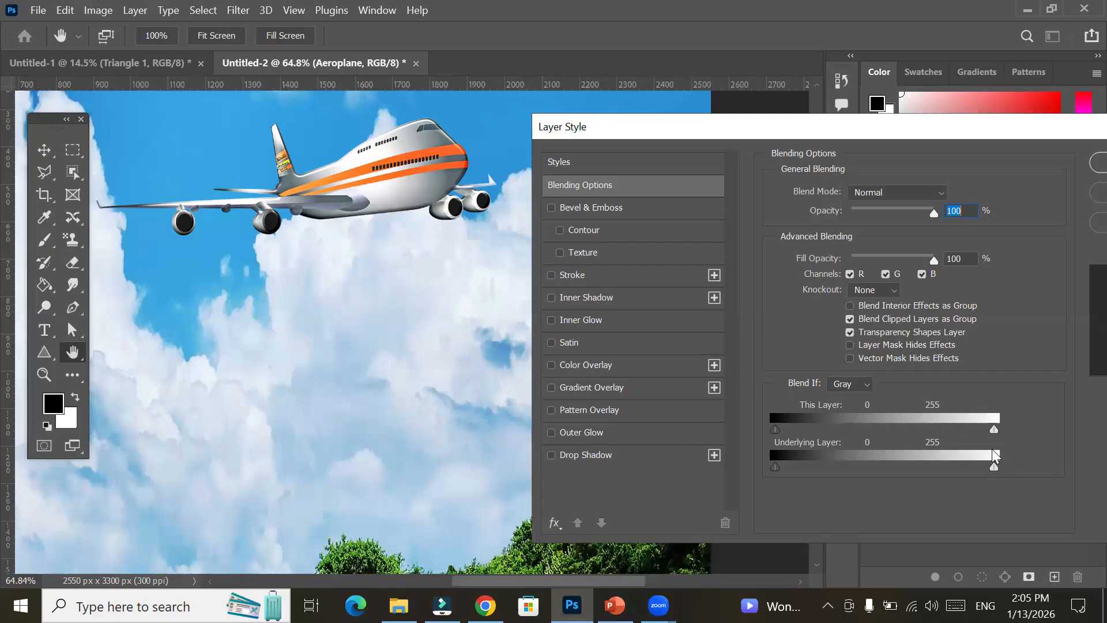
# Try the Blend If white values at 221, 37 and 168 for Underlying Layer and 0 for This Layer, returning both to 255.
pyautogui.moveTo(994, 468); pyautogui.dragTo(964, 467)
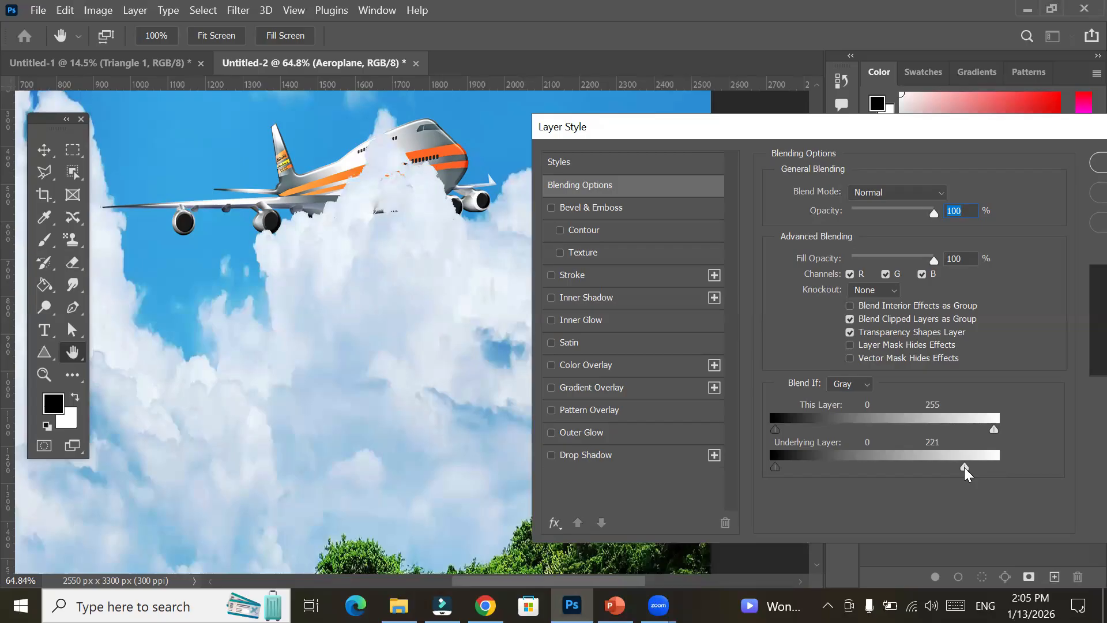
pyautogui.moveTo(964, 467); pyautogui.dragTo(807, 475)
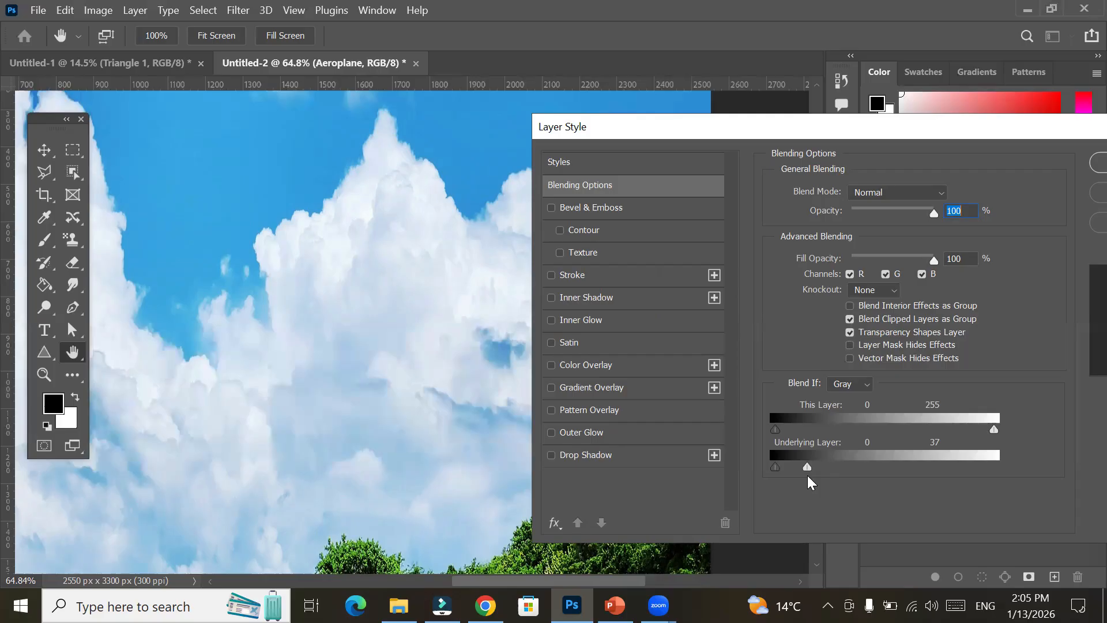
pyautogui.moveTo(809, 469); pyautogui.dragTo(920, 465)
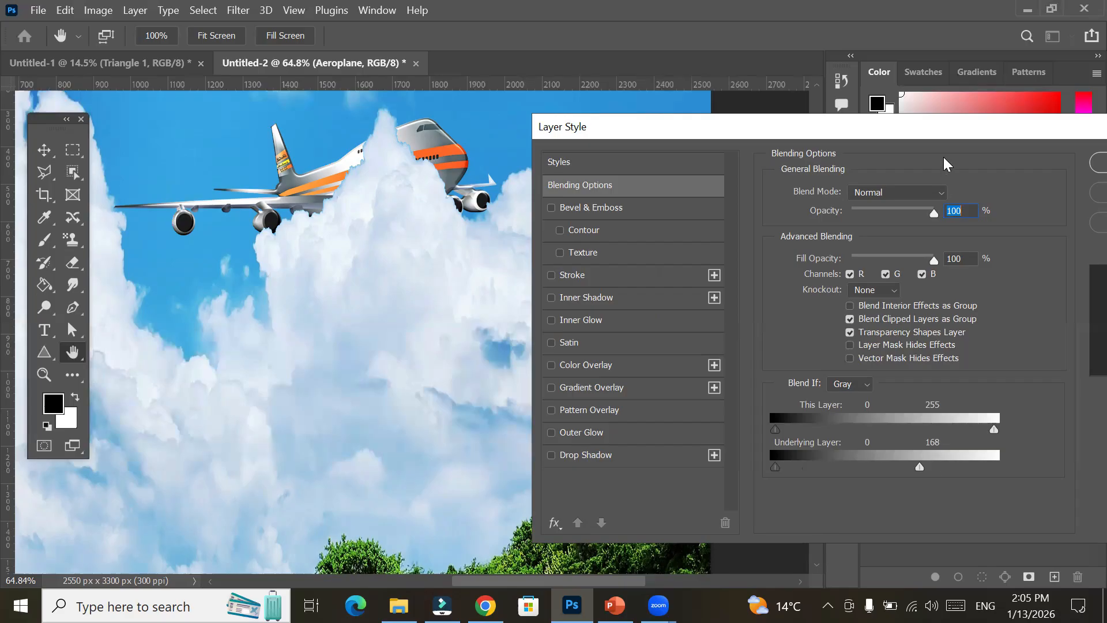
pyautogui.moveTo(921, 467); pyautogui.dragTo(995, 468)
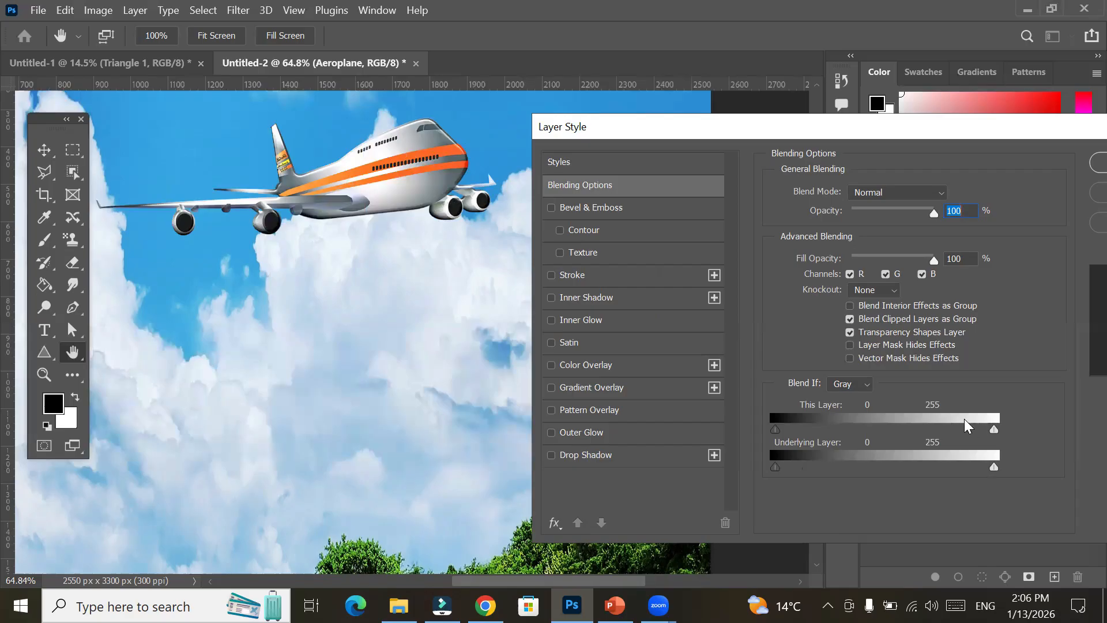
pyautogui.moveTo(994, 432); pyautogui.dragTo(744, 448)
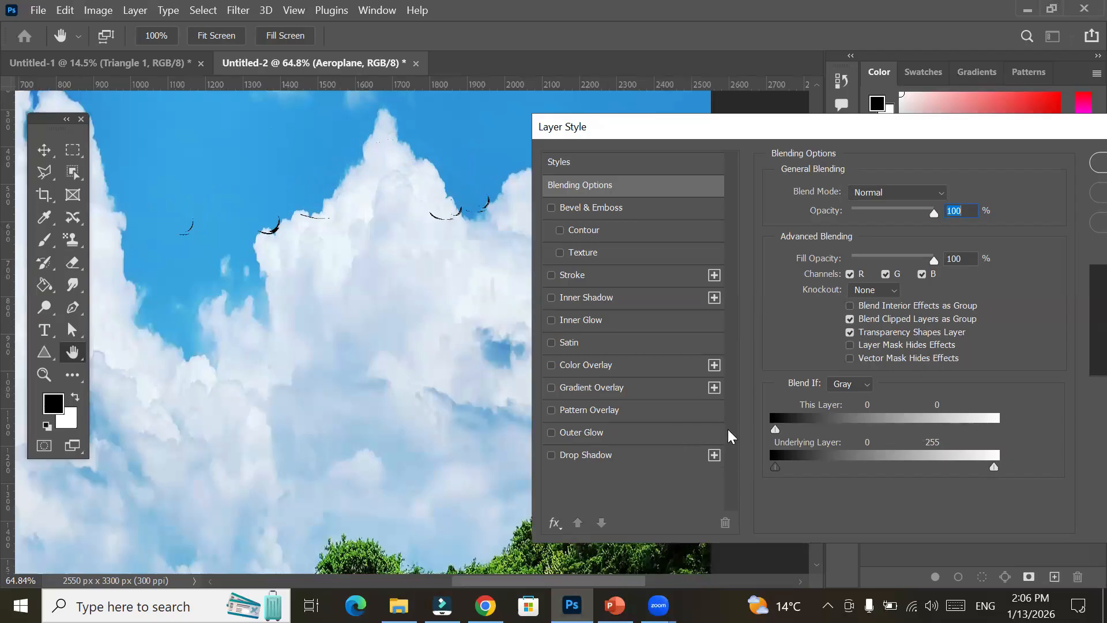
pyautogui.moveTo(771, 430); pyautogui.dragTo(1017, 418)
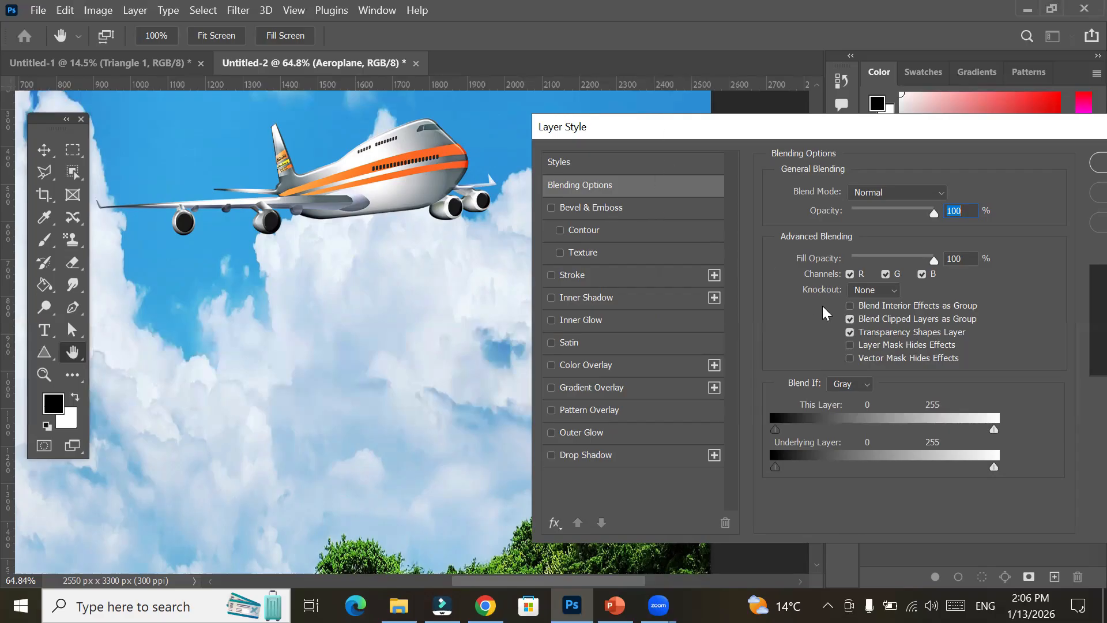
# Apply a Blend If Underlying Layer white value of 157 to the aeroplane and move it to about X 883 px, Y 263 px.
pyautogui.moveTo(994, 466); pyautogui.dragTo(912, 468)
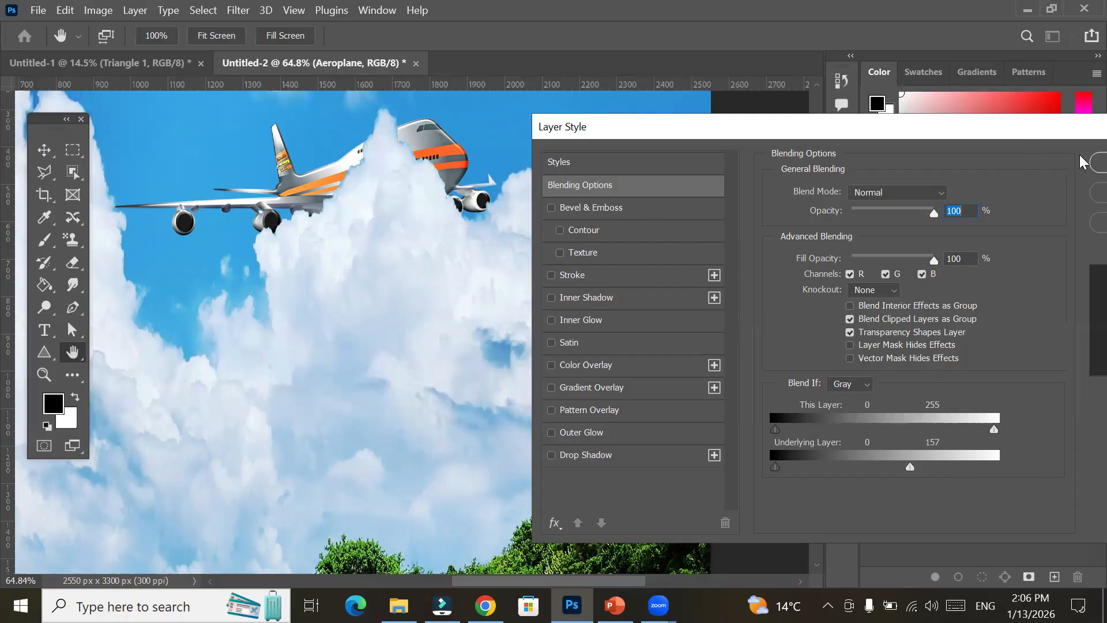
pyautogui.click(1096, 163)
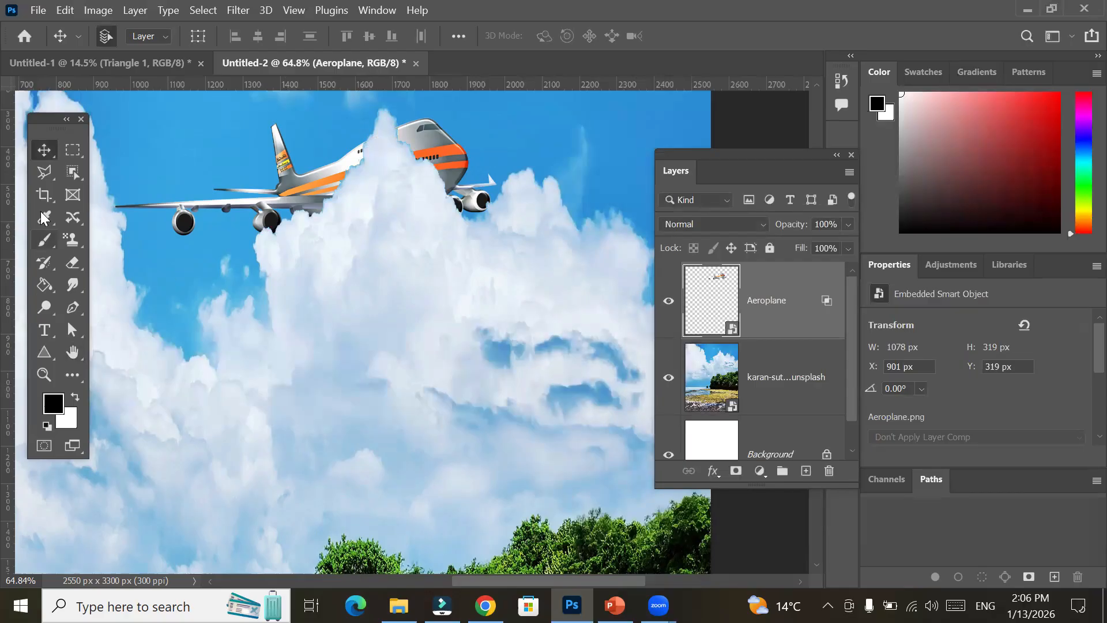
pyautogui.moveTo(334, 173); pyautogui.dragTo(264, 167)
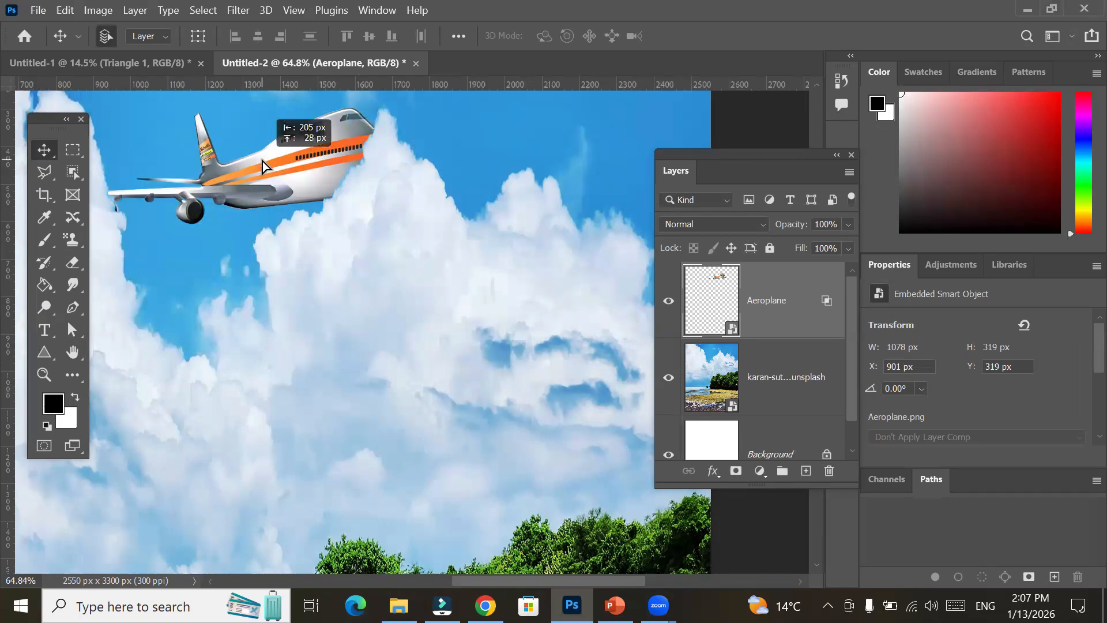
pyautogui.moveTo(264, 167); pyautogui.dragTo(492, 171)
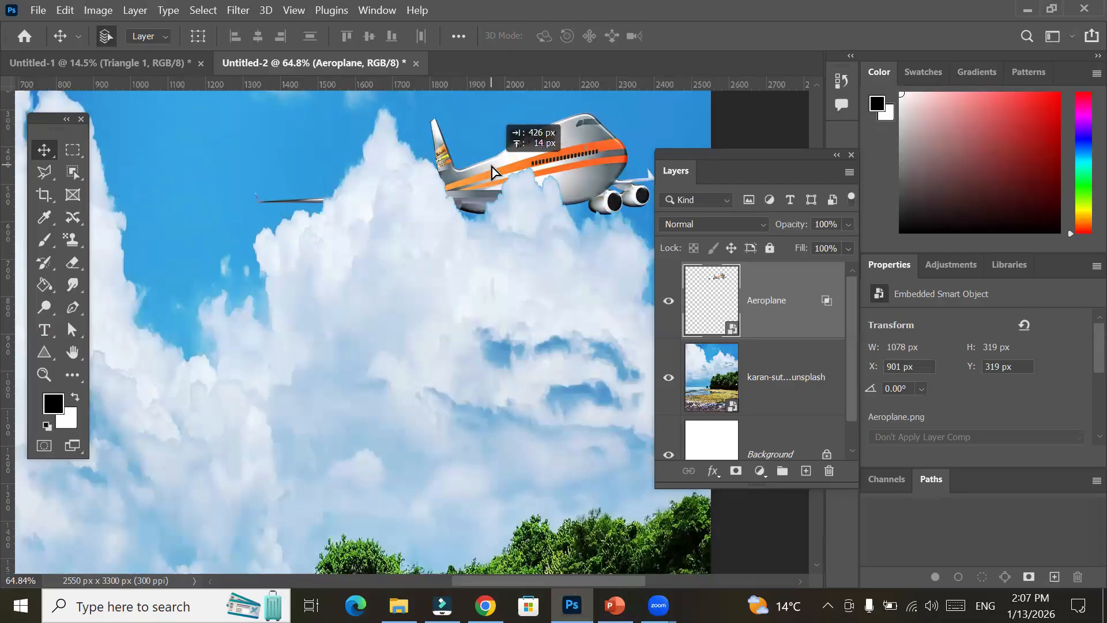
pyautogui.moveTo(492, 171); pyautogui.dragTo(326, 156)
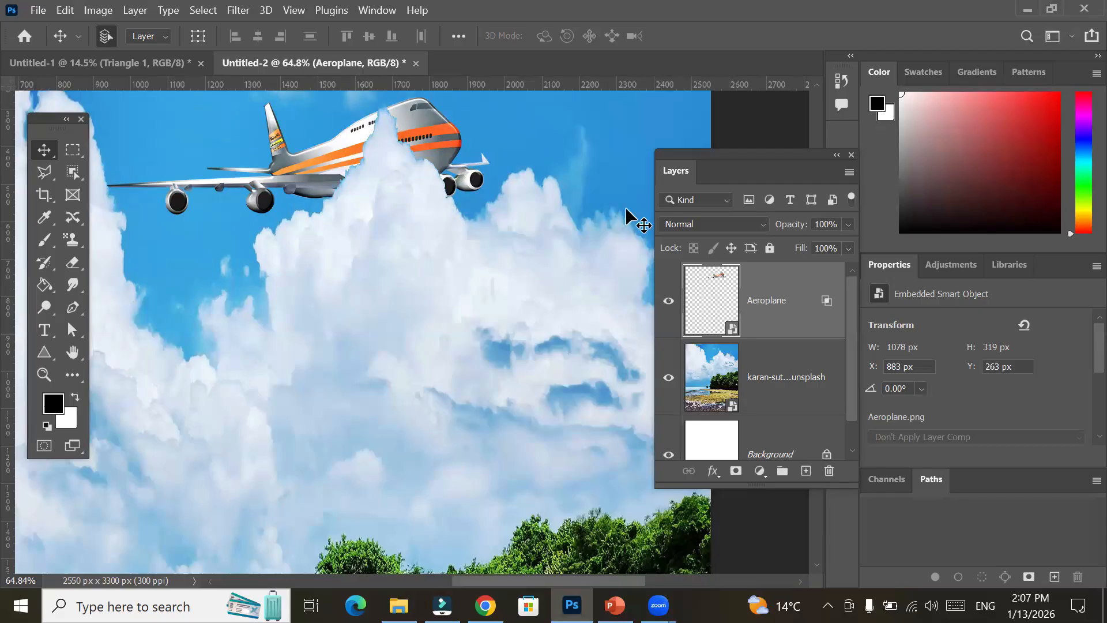
# Add the text "Fly with us" over the clouds in red 200 pt Wide Latin.
pyautogui.scroll(-5, 484, 340)
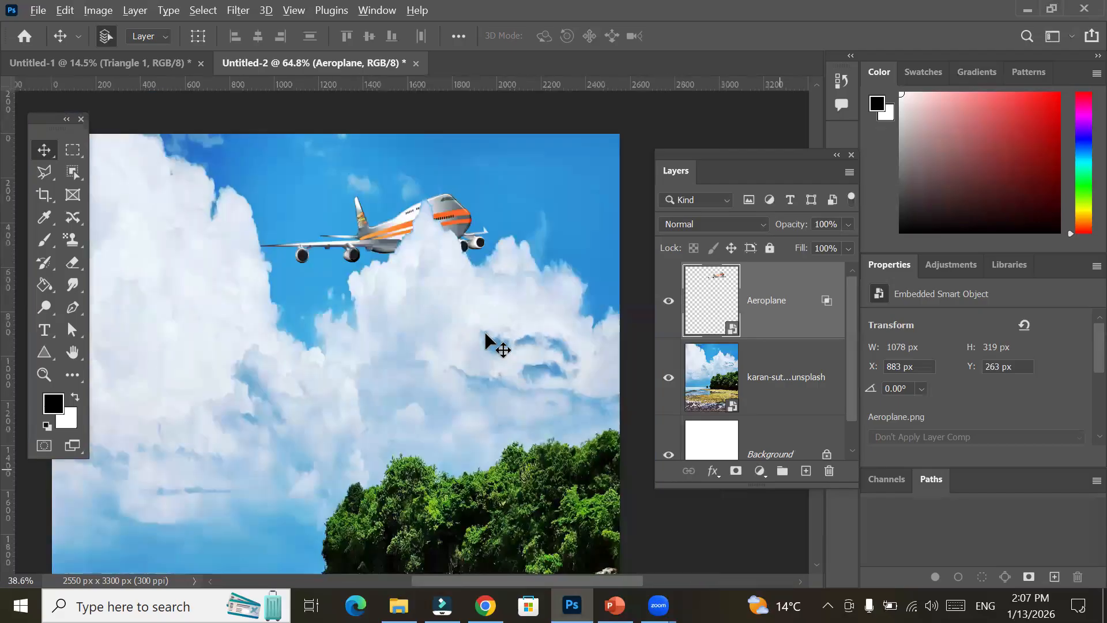
pyautogui.press('t')
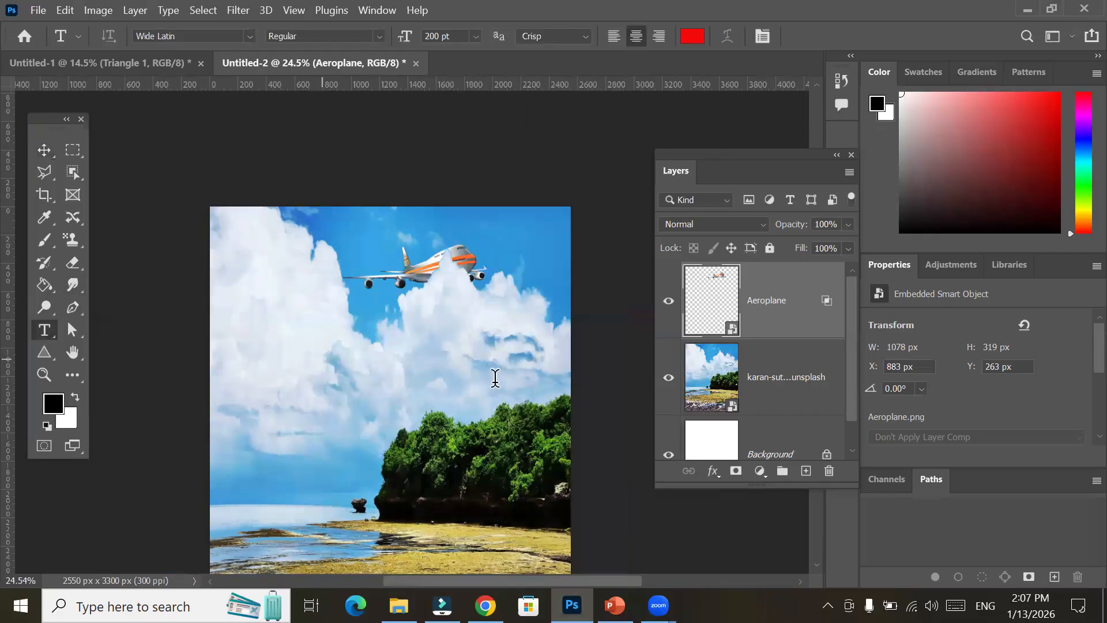
pyautogui.click(494, 377)
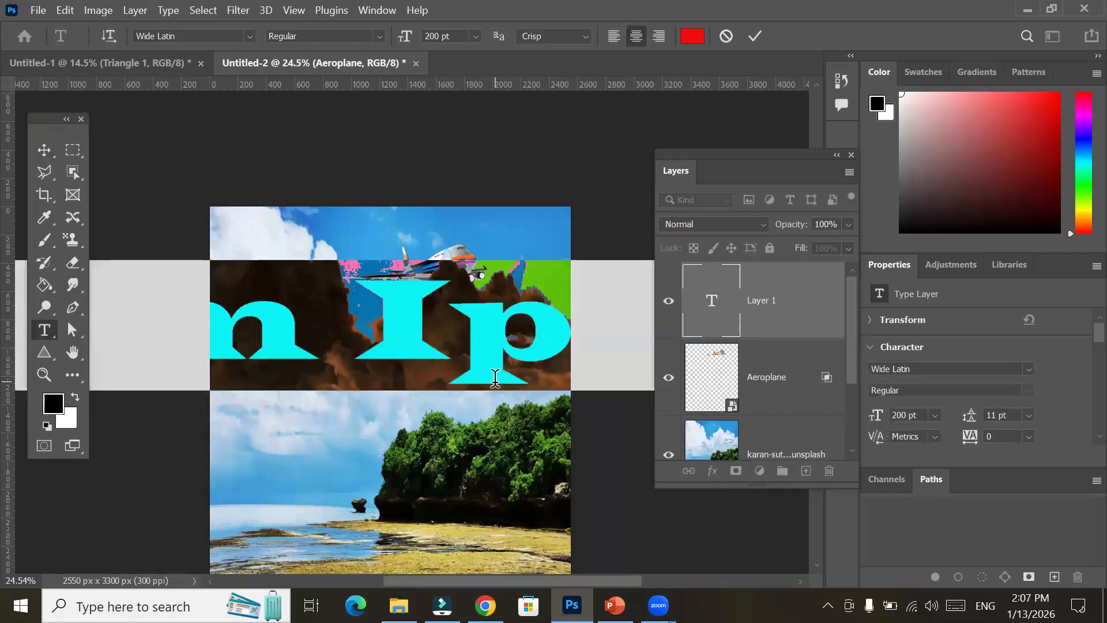
pyautogui.write('Fly')
pyautogui.write(' with')
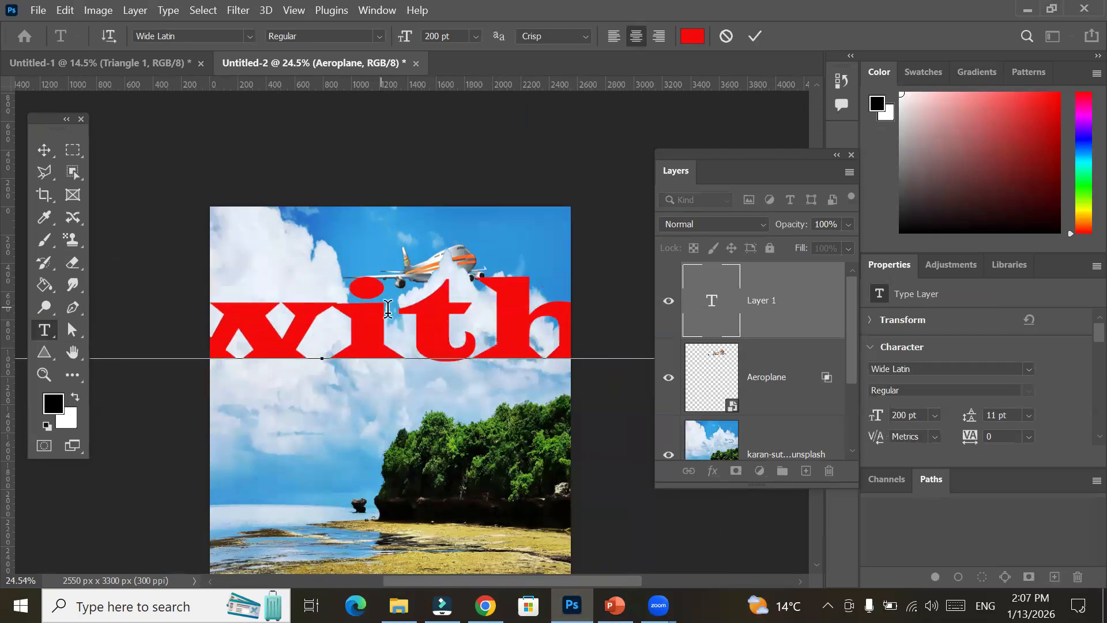
# Reduce the whole "Fly with us" text to 60 pt and place it across the clouds just below the aeroplane.
pyautogui.doubleClick(433, 314)
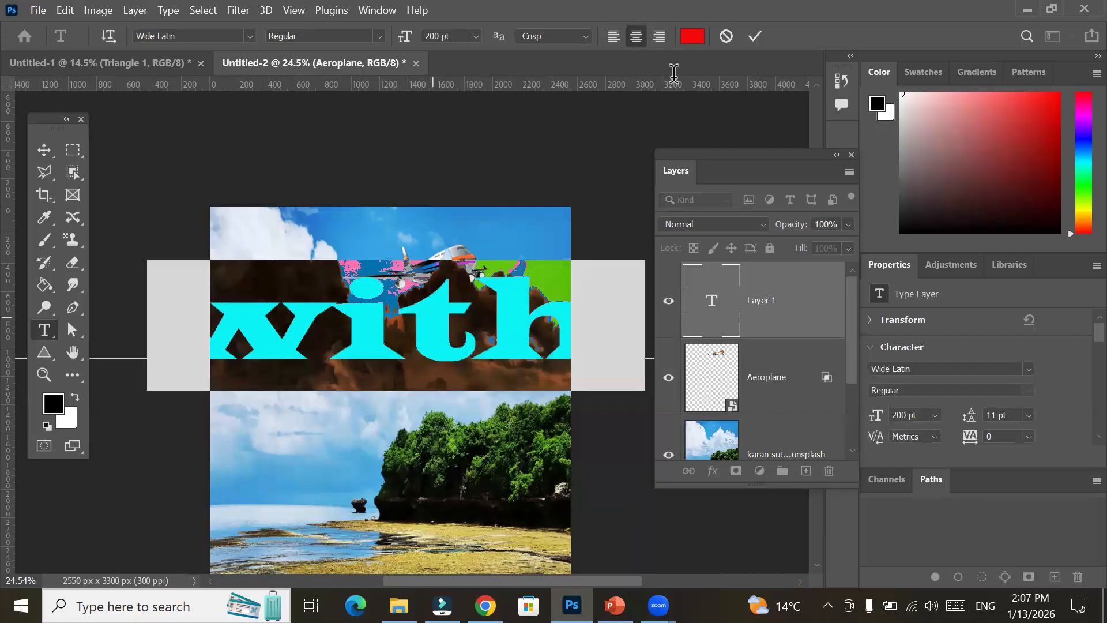
pyautogui.hotkey('ctrl', 'a')
pyautogui.click(476, 37)
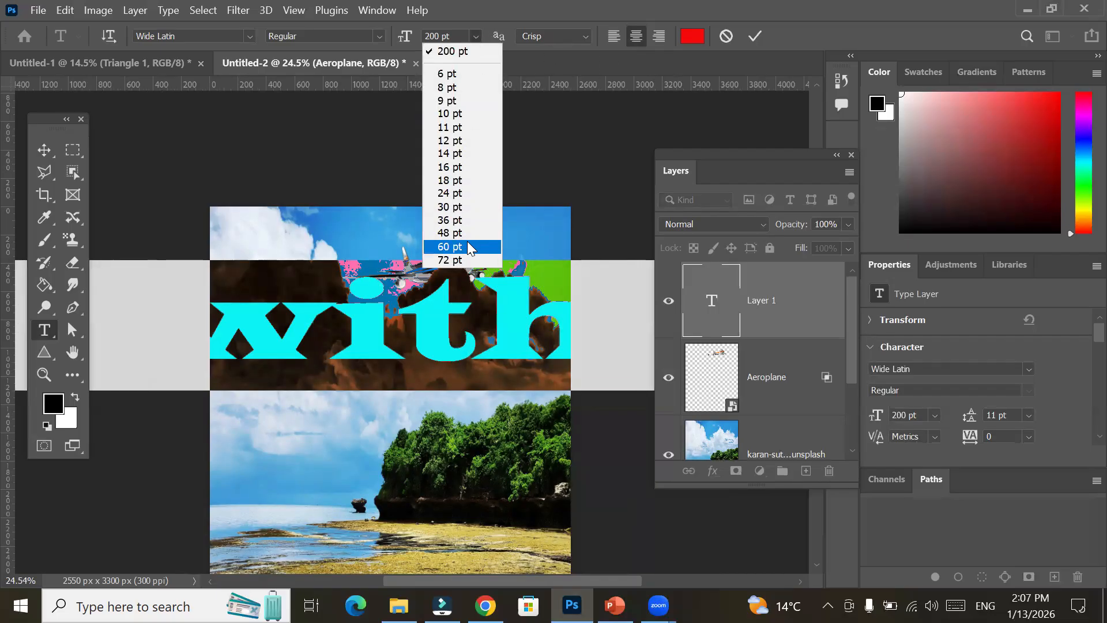
pyautogui.click(469, 247)
pyautogui.click(44, 150)
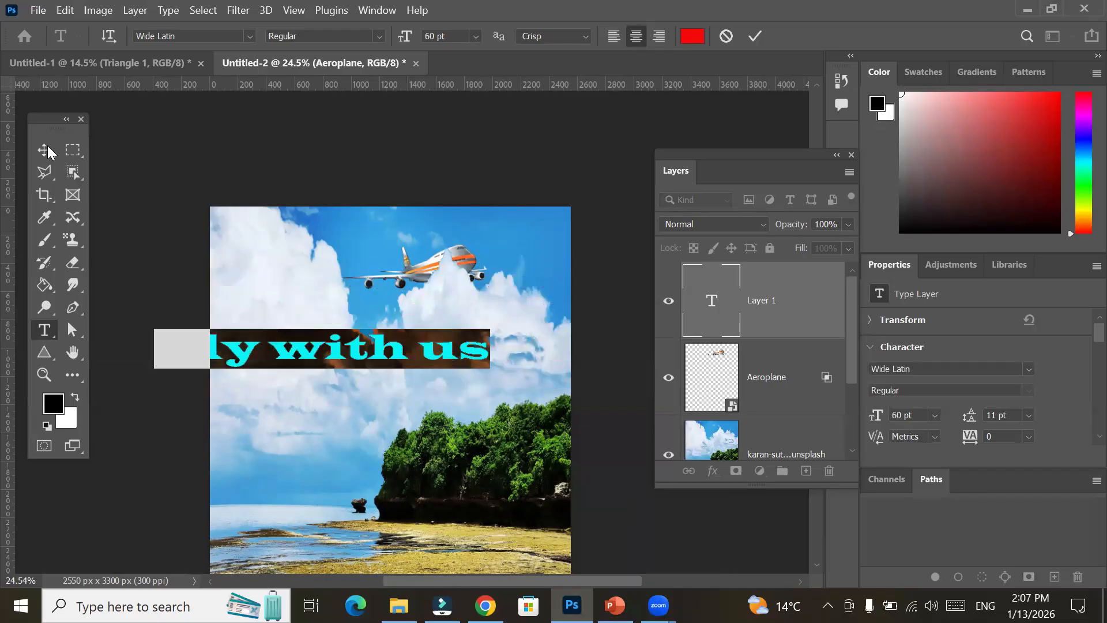
pyautogui.moveTo(355, 355); pyautogui.dragTo(427, 316)
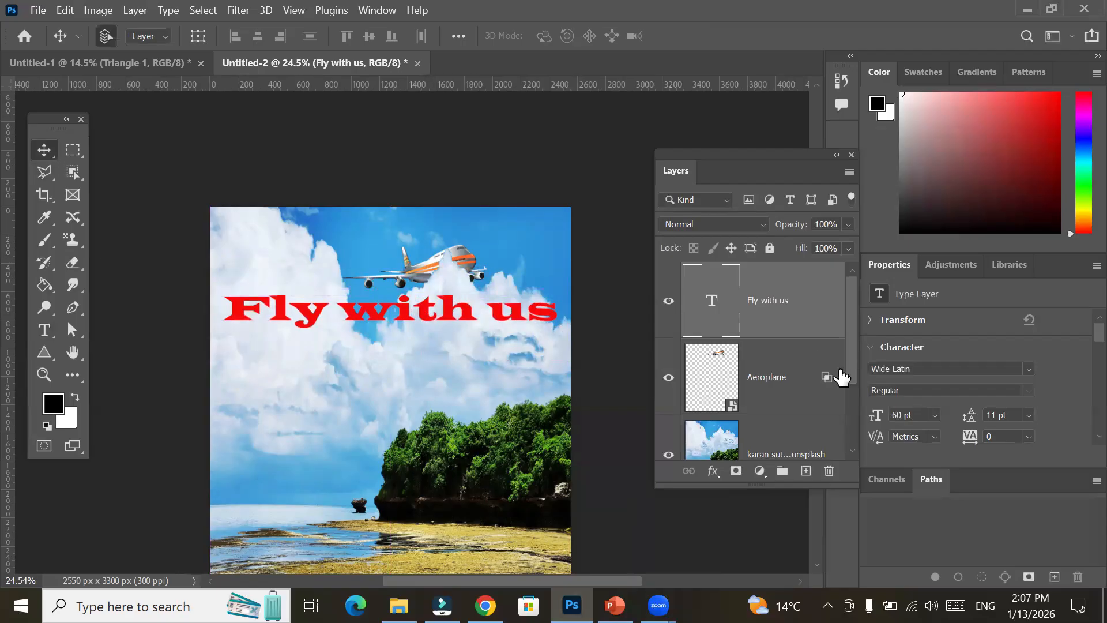
pyautogui.click(813, 380)
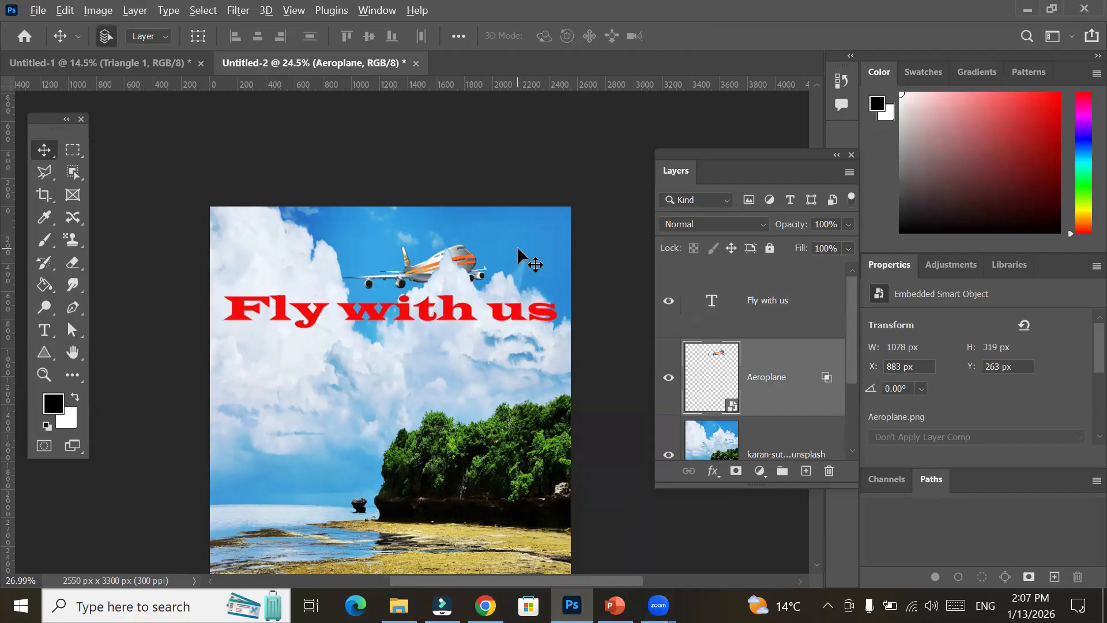
pyautogui.scroll(3, 515, 246)
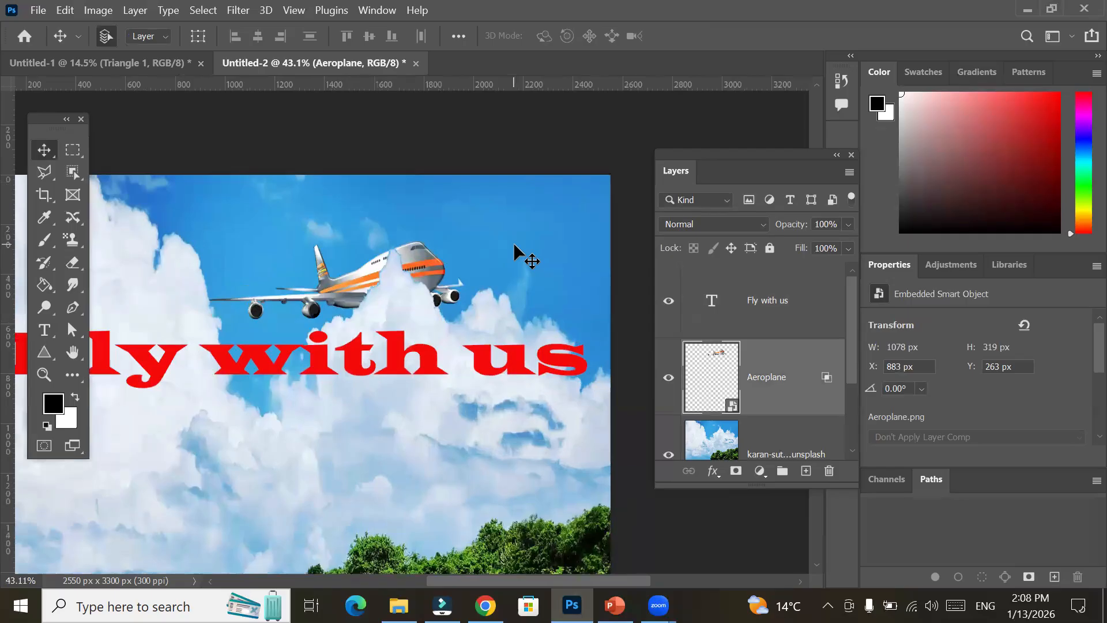
pyautogui.scroll(-2, 516, 256)
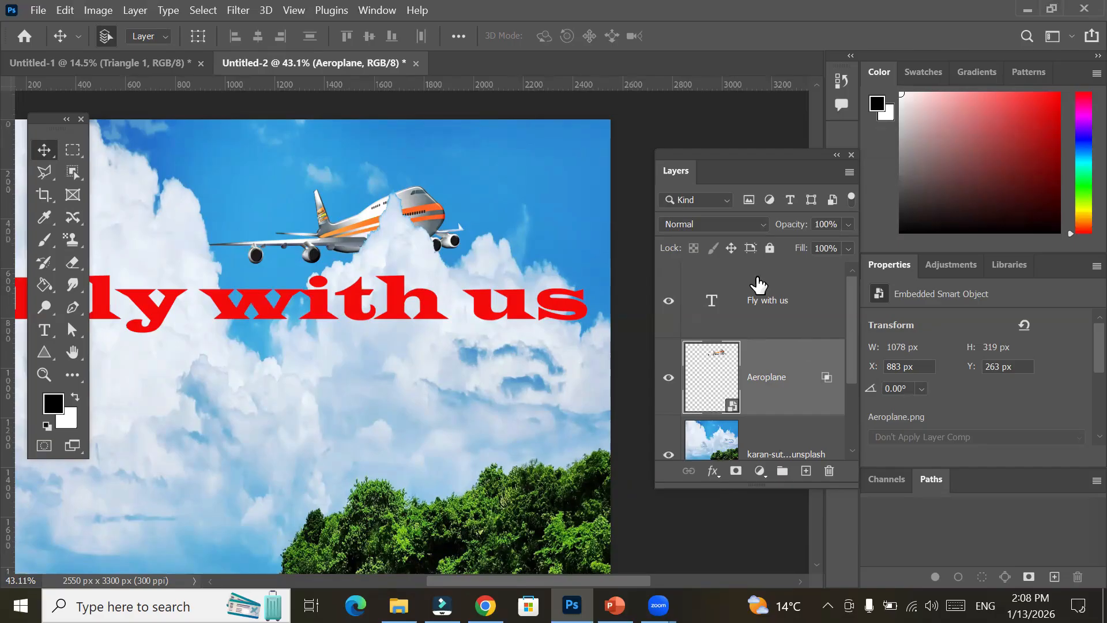
# Open the Blending Options of the "Fly with us" text layer and move the Layer Style dialog clear of the text.
pyautogui.click(764, 308)
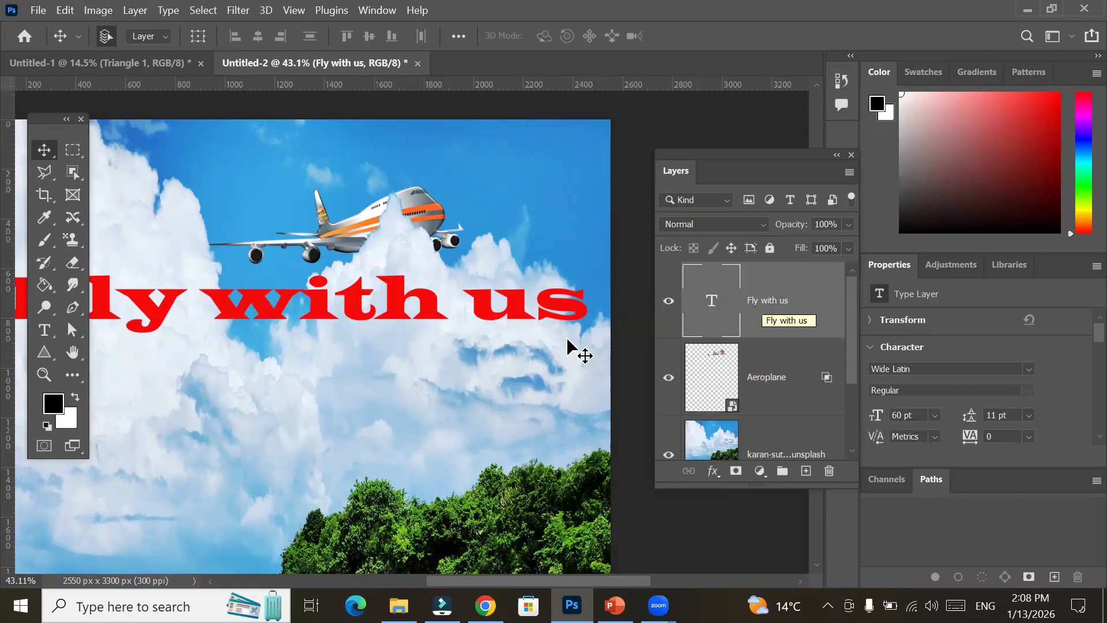
pyautogui.scroll(8, 390, 294)
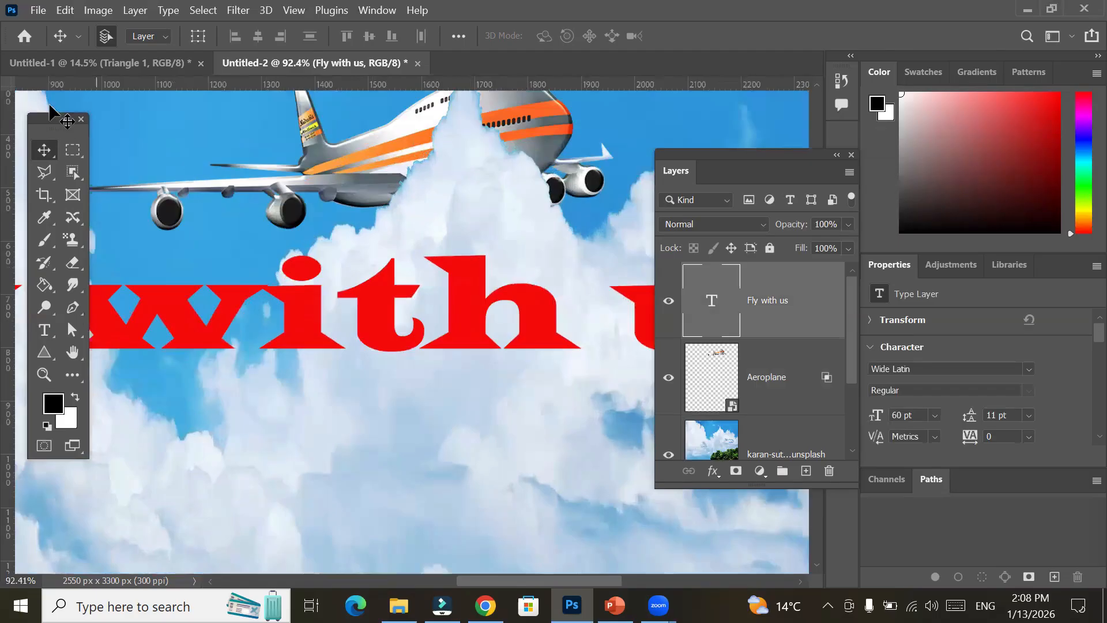
pyautogui.moveTo(57, 119); pyautogui.dragTo(41, 128)
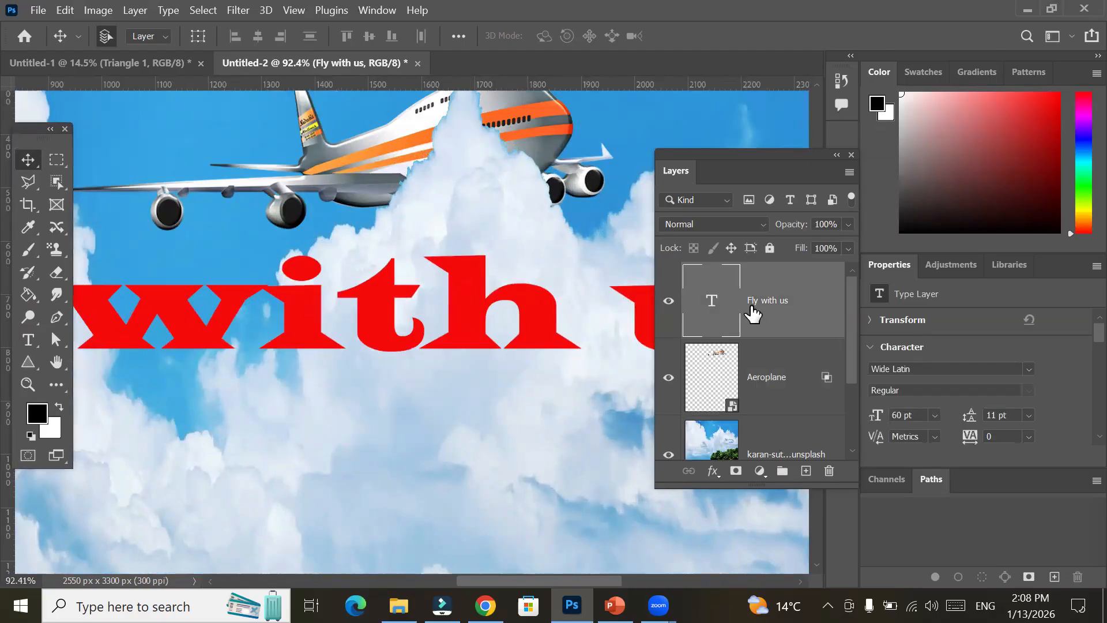
pyautogui.click(712, 472)
pyautogui.click(732, 306)
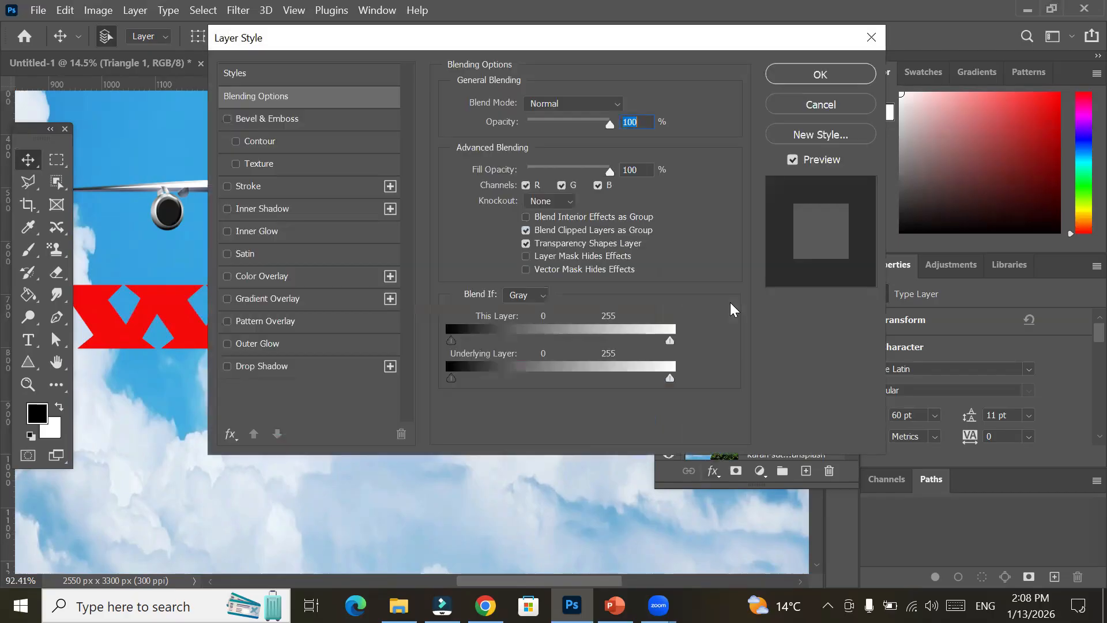
pyautogui.moveTo(650, 46); pyautogui.dragTo(980, 133)
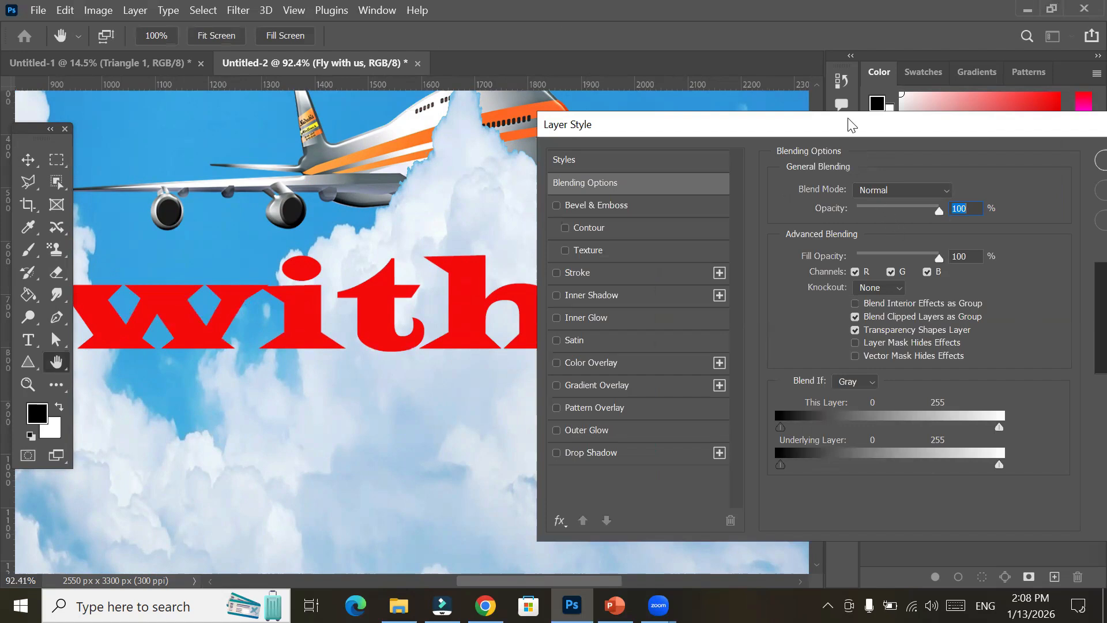
pyautogui.moveTo(852, 129); pyautogui.dragTo(885, 151)
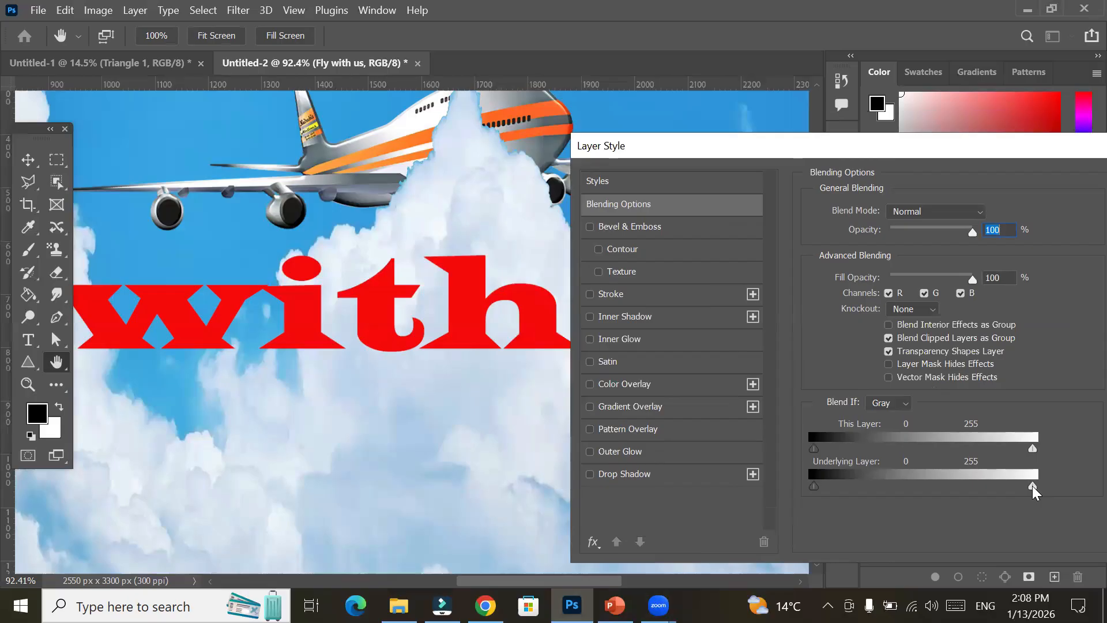
# Set the text layer's Blend If Underlying Layer white value to 229 and apply the layer style.
pyautogui.moveTo(1027, 489); pyautogui.dragTo(1012, 487)
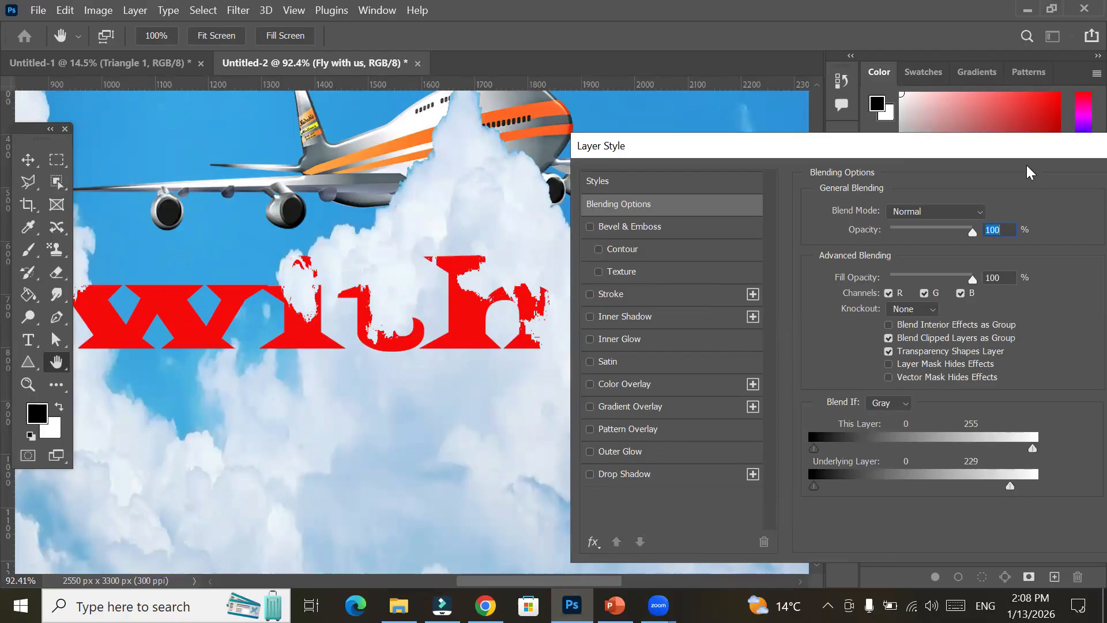
pyautogui.moveTo(750, 147); pyautogui.dragTo(479, 165)
pyautogui.click(920, 203)
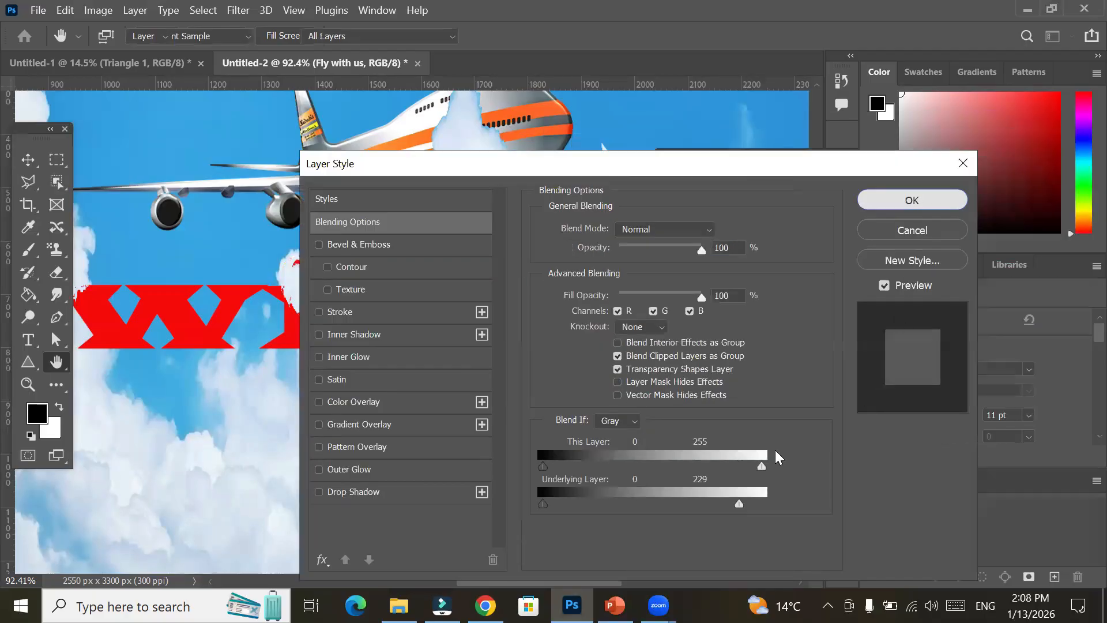
# Move the "Fly with us" text down to the lower clouds just above the trees, and shift the floating tools clear of the artwork.
pyautogui.scroll(-1, 433, 355)
pyautogui.scroll(-3, 428, 349)
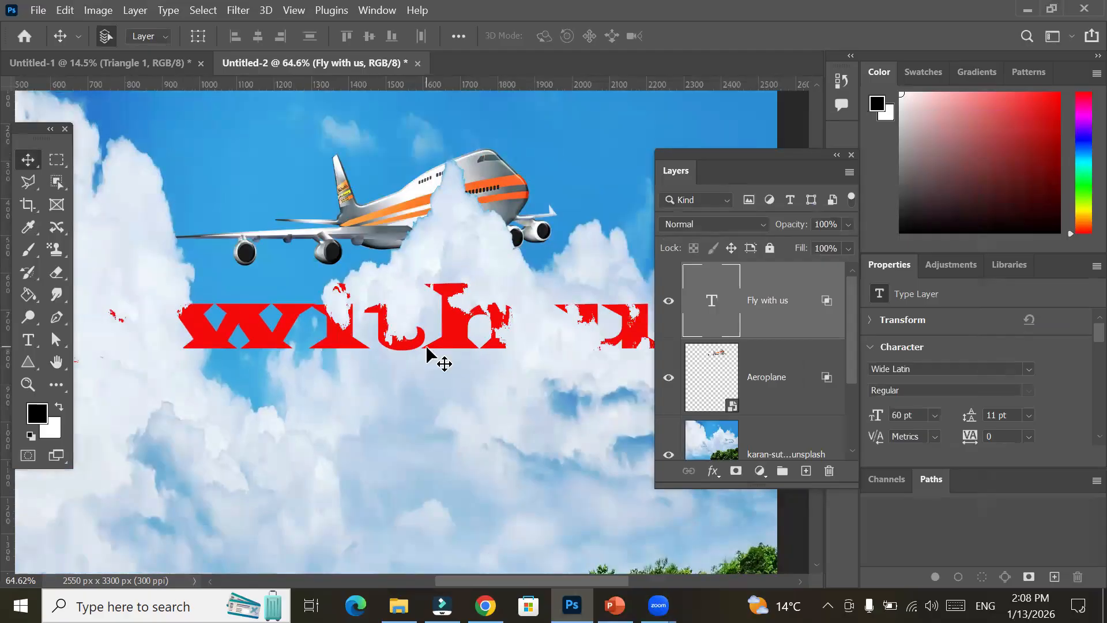
pyautogui.scroll(-4, 428, 349)
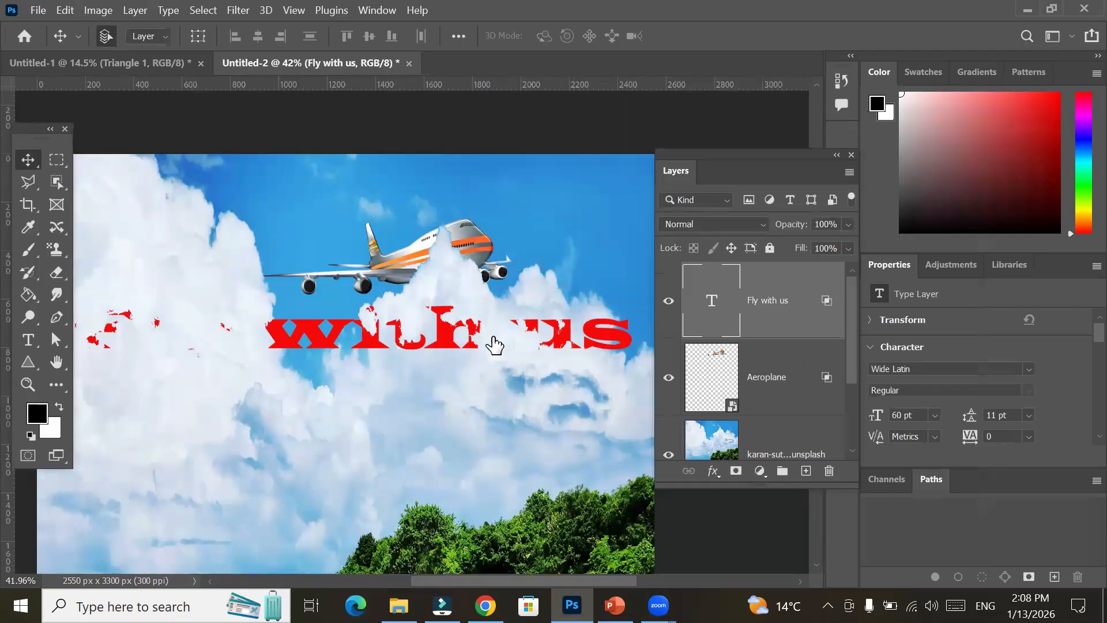
pyautogui.moveTo(459, 354); pyautogui.dragTo(436, 480)
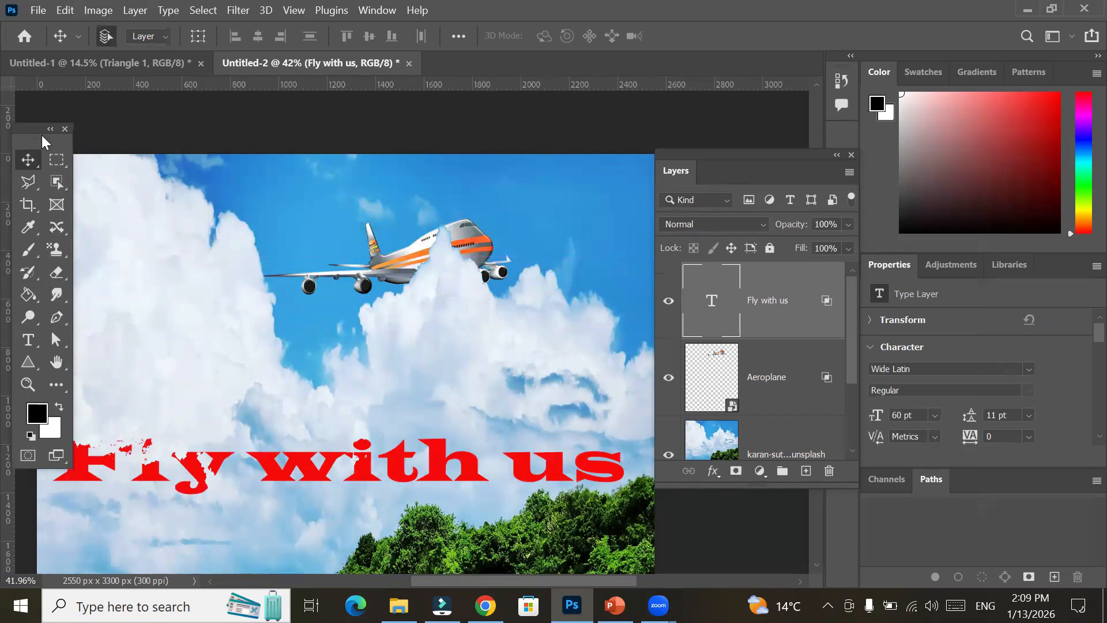
pyautogui.moveTo(33, 128); pyautogui.dragTo(22, 96)
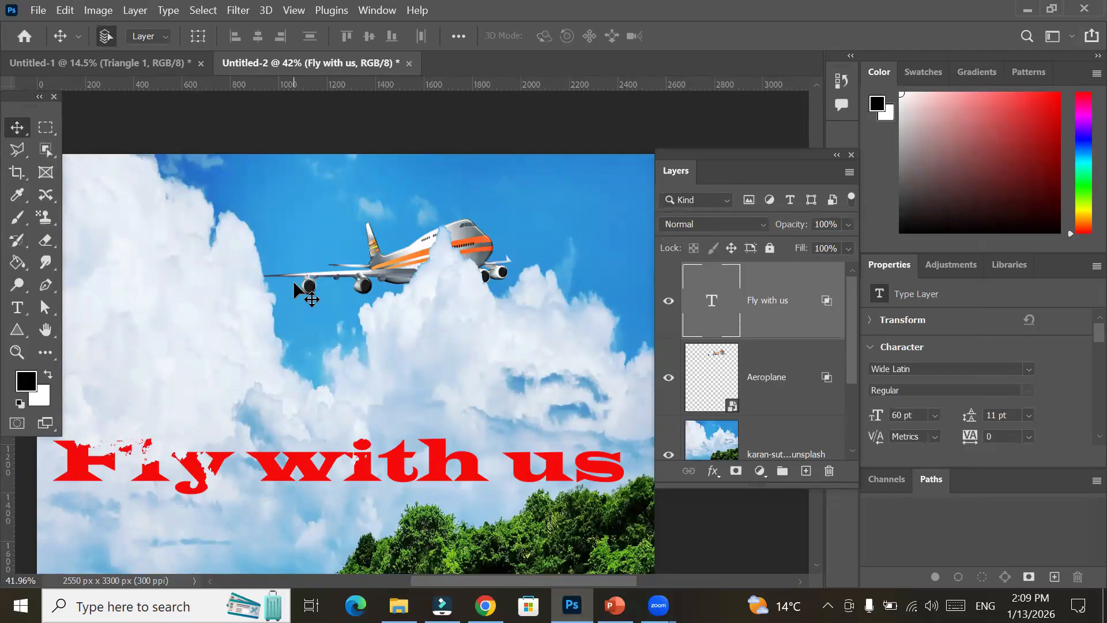
pyautogui.scroll(-3, 317, 306)
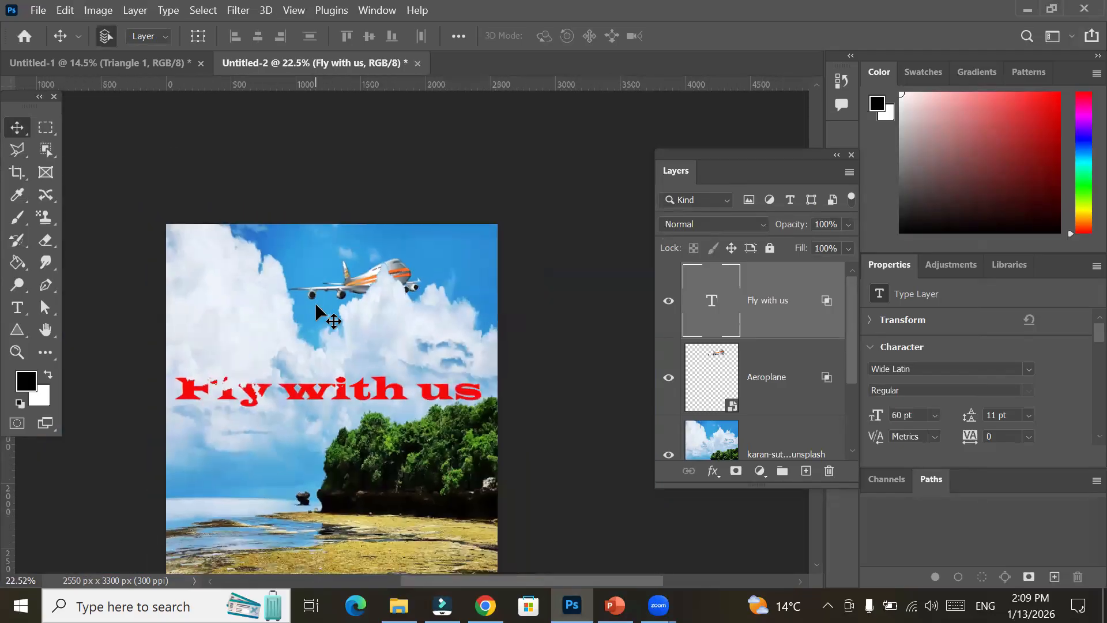
pyautogui.scroll(-1, 316, 305)
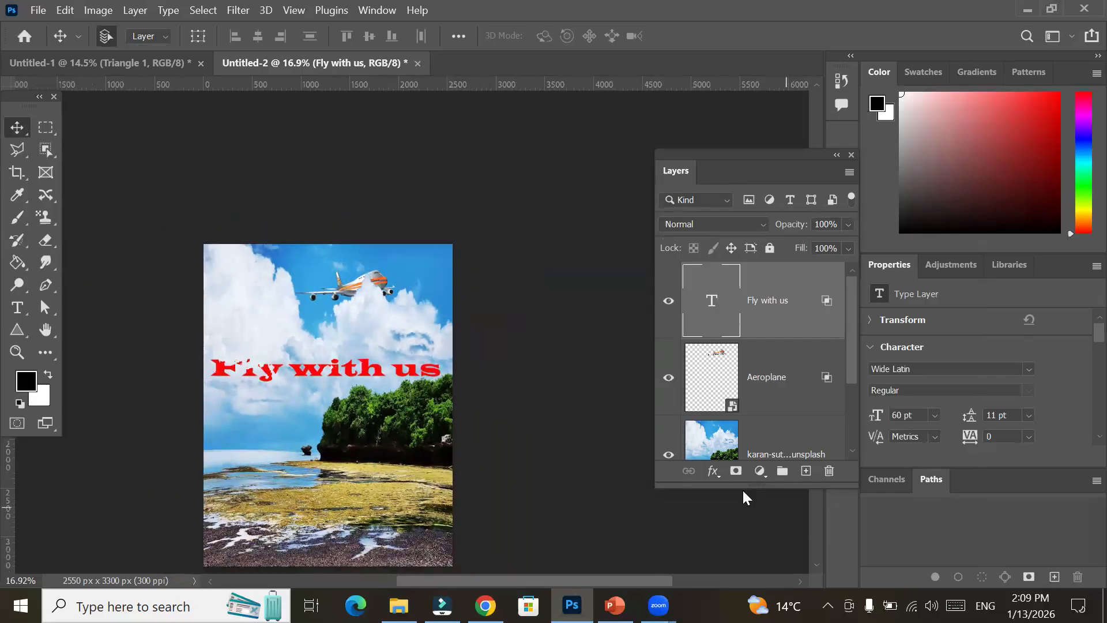
pyautogui.click(715, 474)
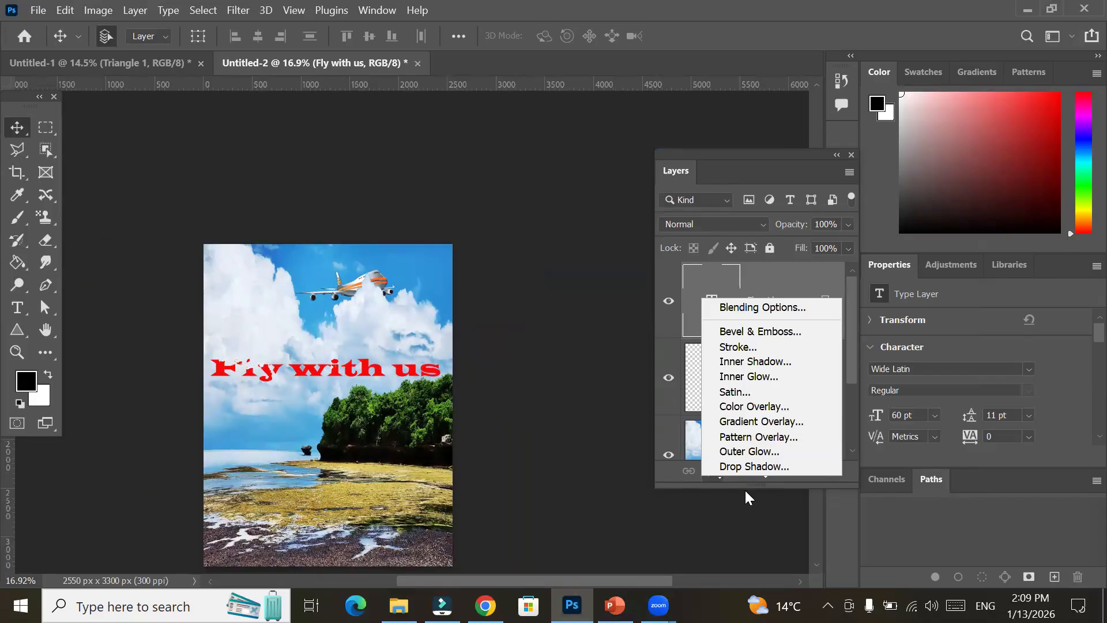
pyautogui.click(335, 369)
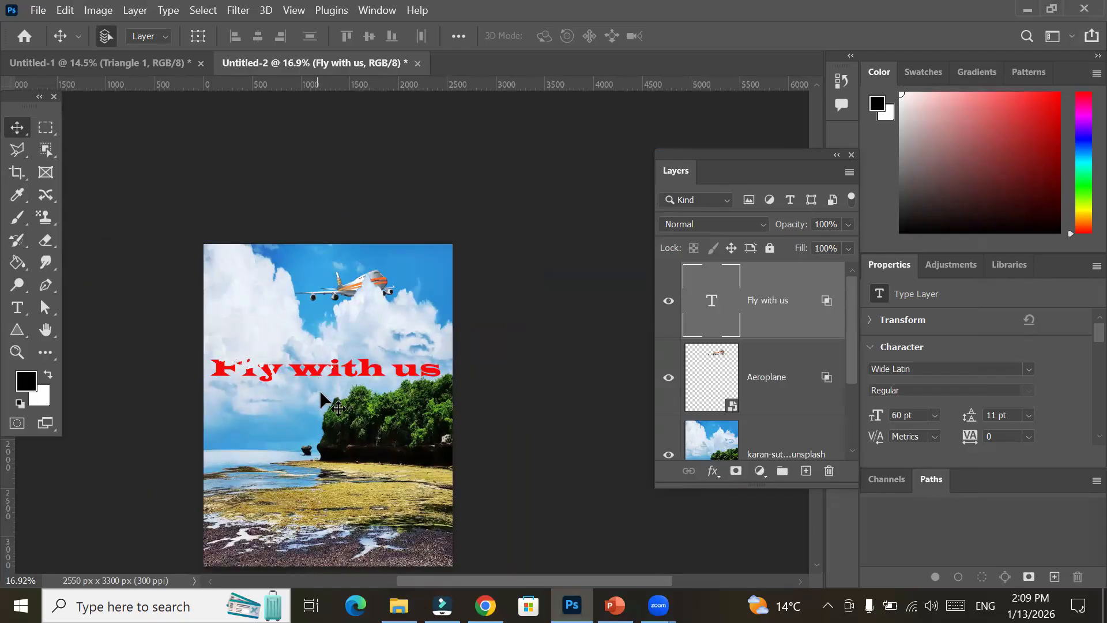
# Move the "Fly with us" text down over the pebbly shore to inspect its blending, and return it up to the lower clouds.
pyautogui.moveTo(311, 371); pyautogui.dragTo(310, 545)
pyautogui.scroll(2, 311, 545)
pyautogui.scroll(8, 248, 563)
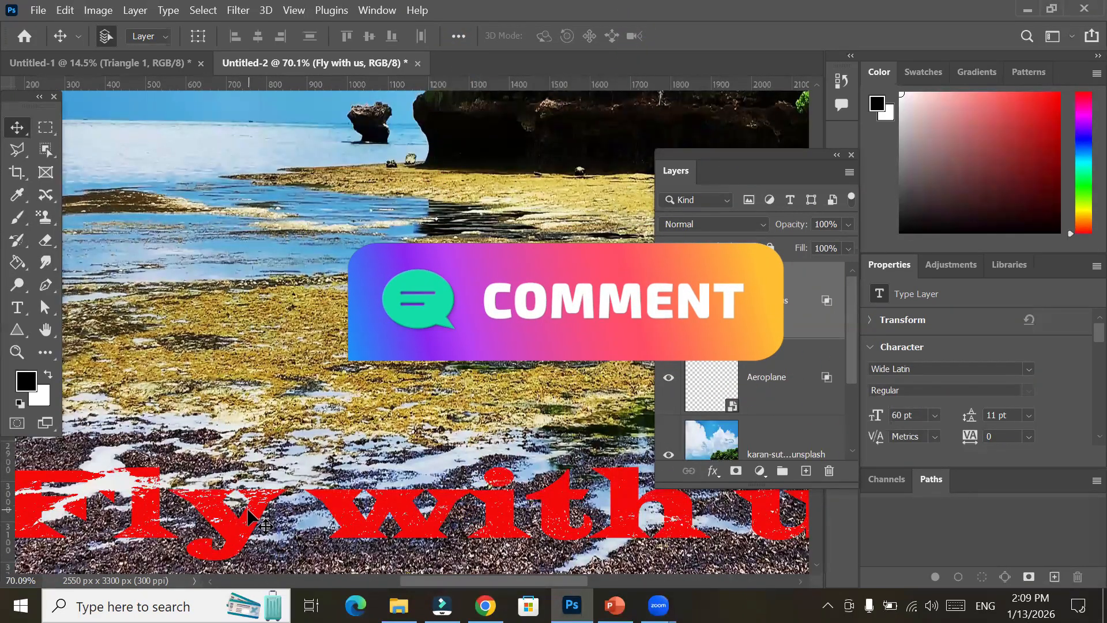
pyautogui.scroll(-7, 249, 515)
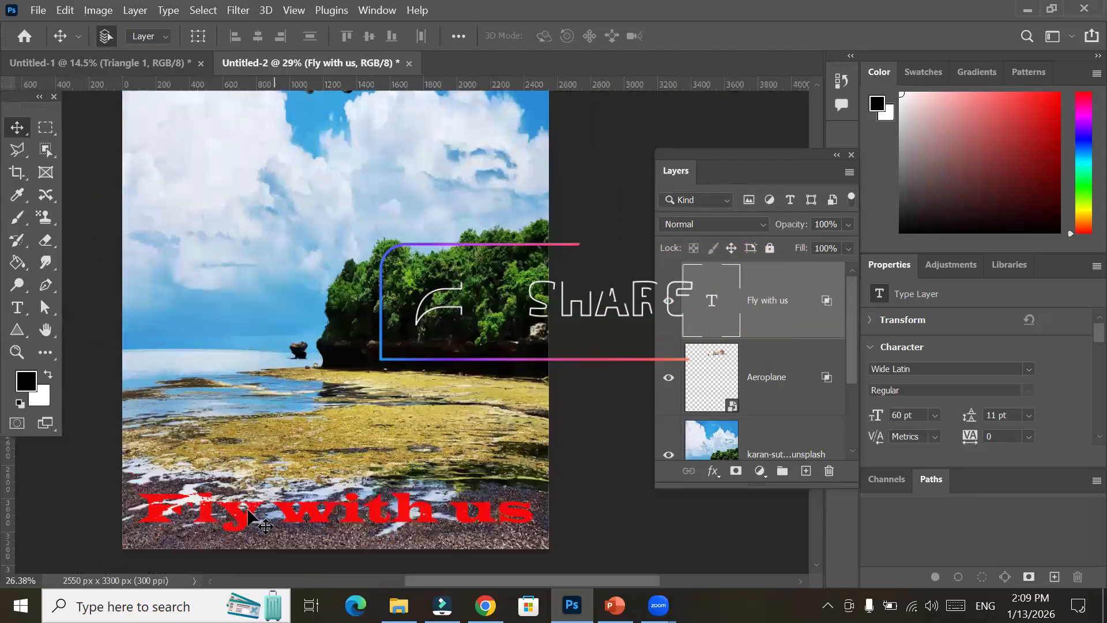
pyautogui.moveTo(249, 515); pyautogui.dragTo(262, 311)
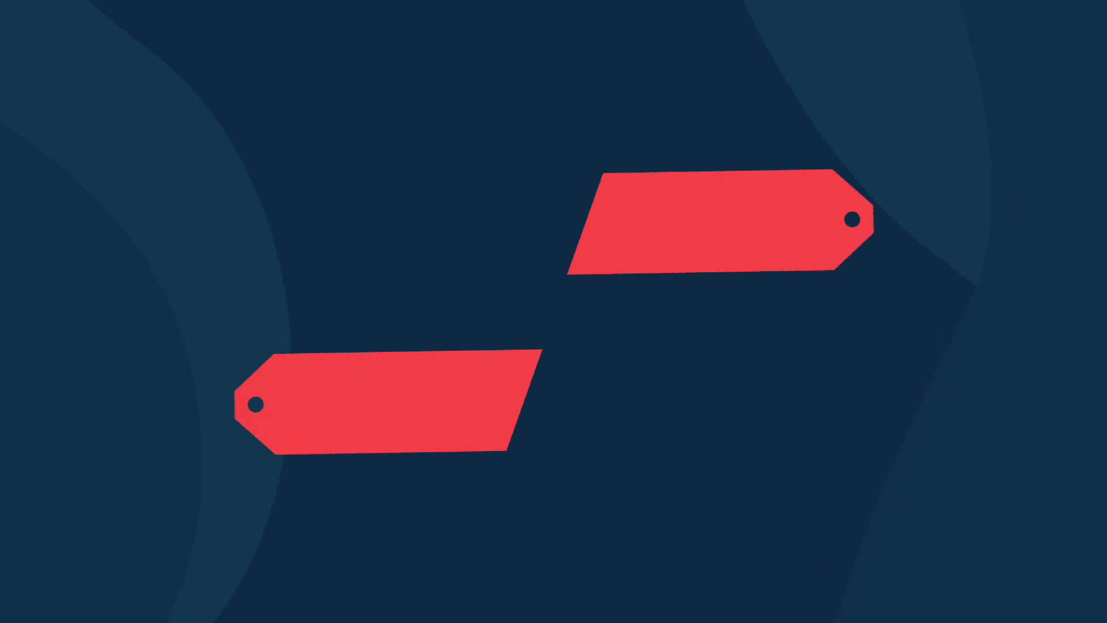